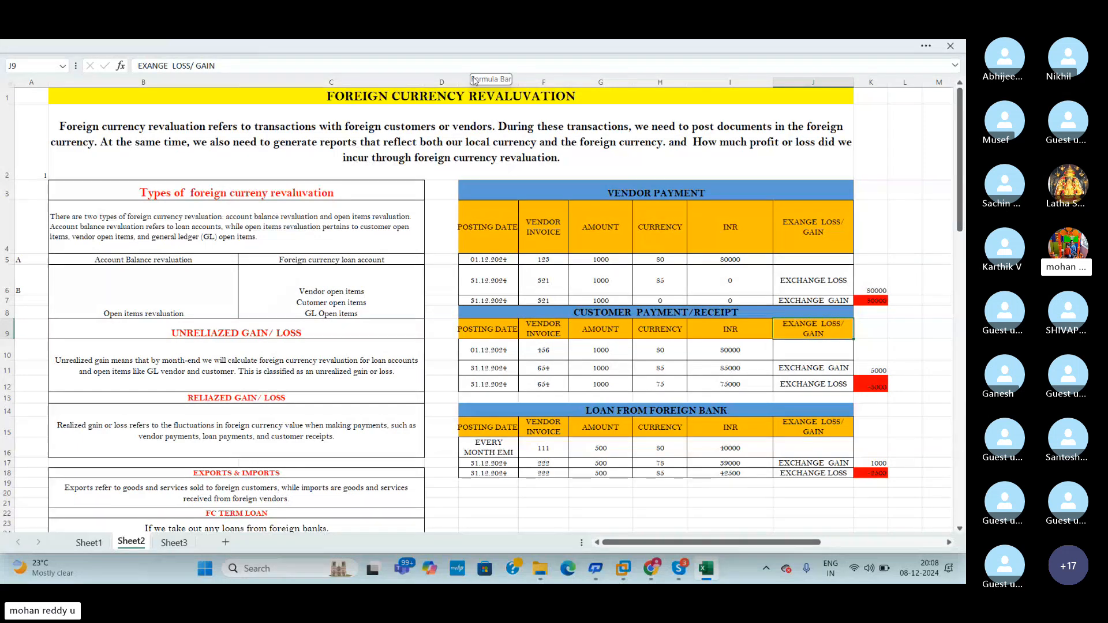
Step: Check the FC REVALUATION call window in Skype and return to the Excel worksheet
{"action": "left_click", "coordinate": [678, 570]}
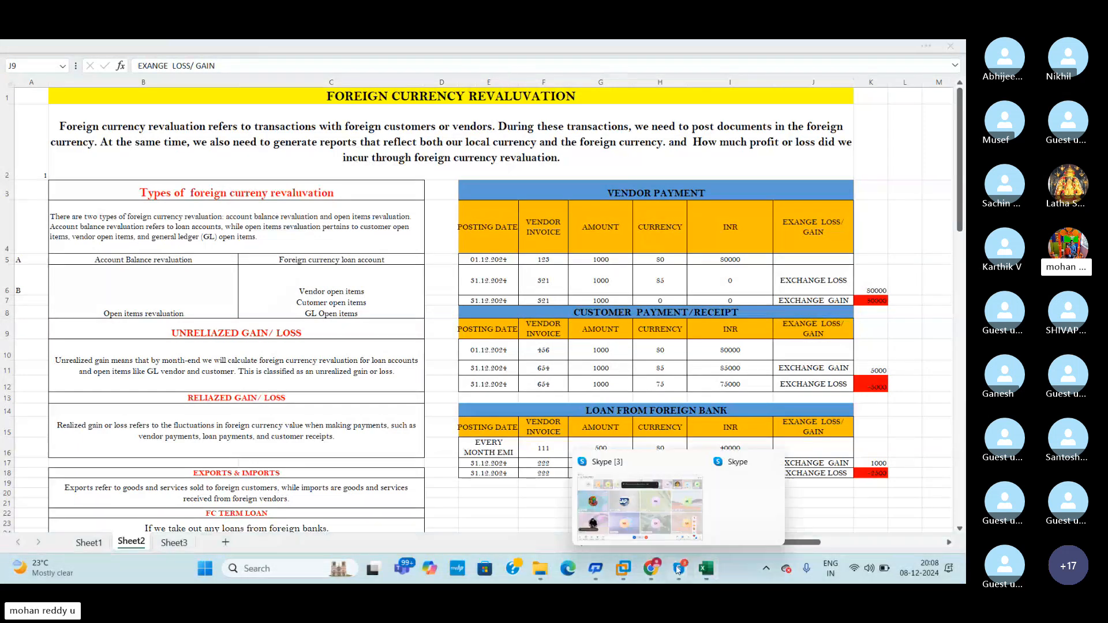
{"action": "left_click", "coordinate": [649, 516]}
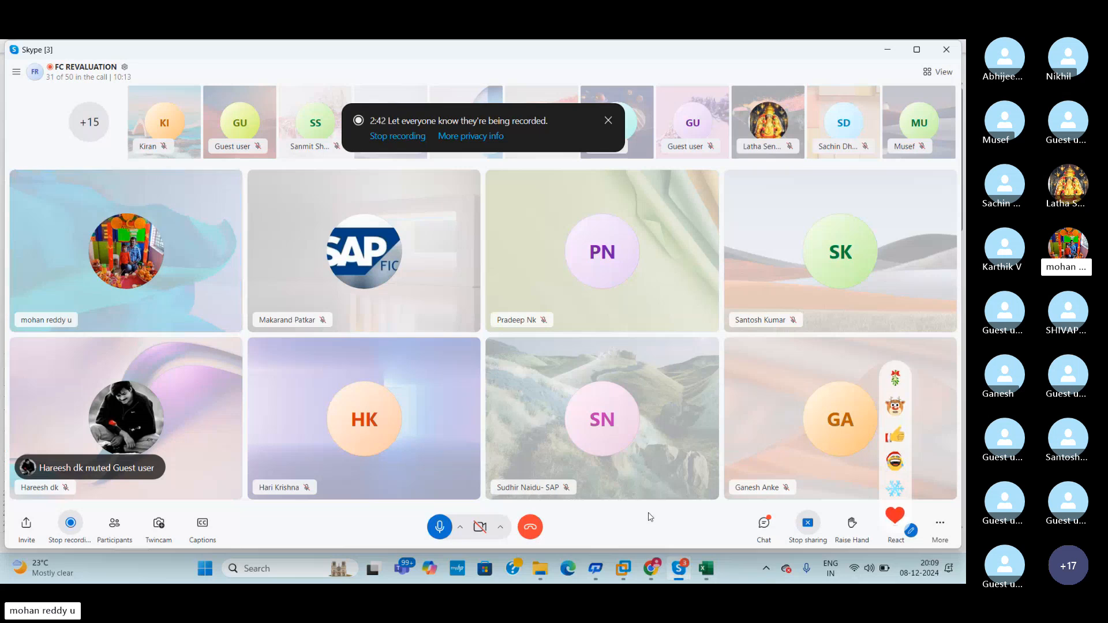
{"action": "key", "text": "alt+Tab"}
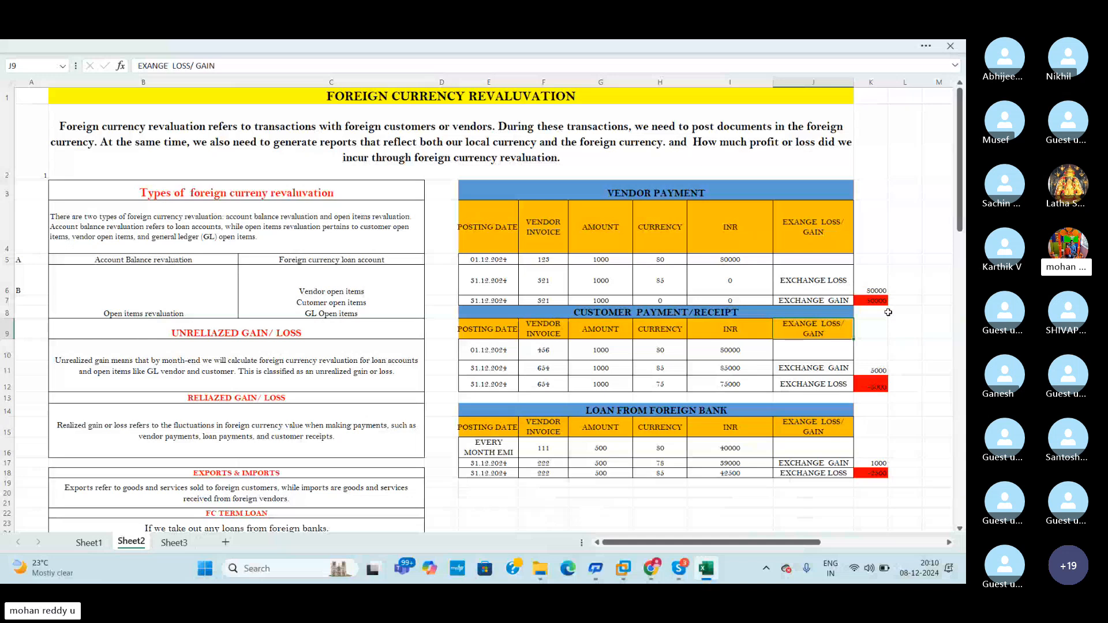
{"action": "mouse_move", "coordinate": [679, 568]}
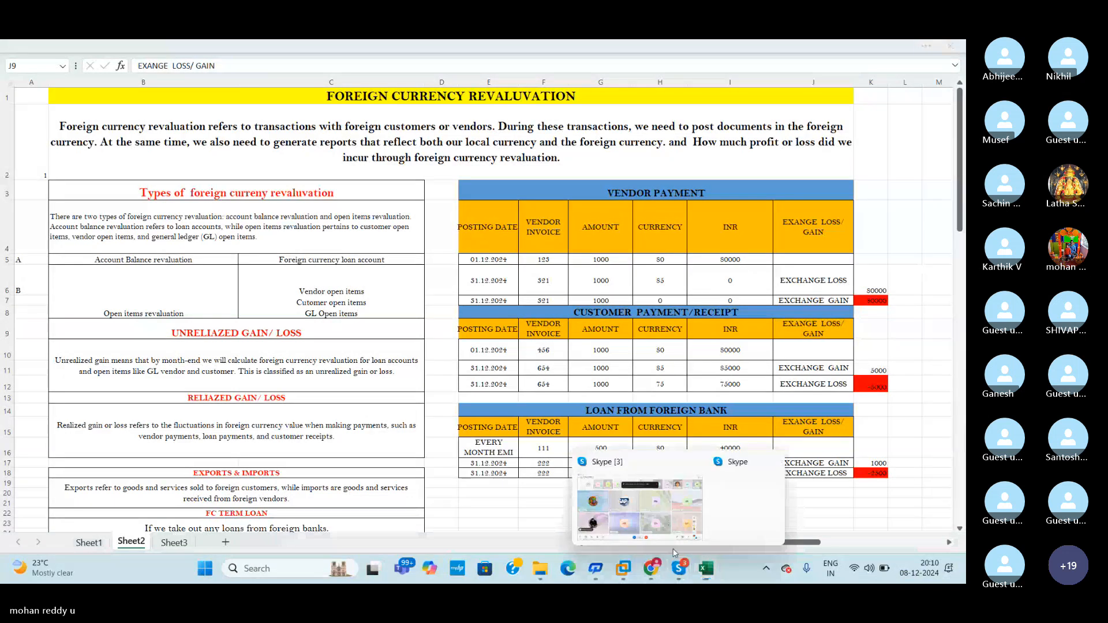
{"action": "left_click", "coordinate": [662, 510]}
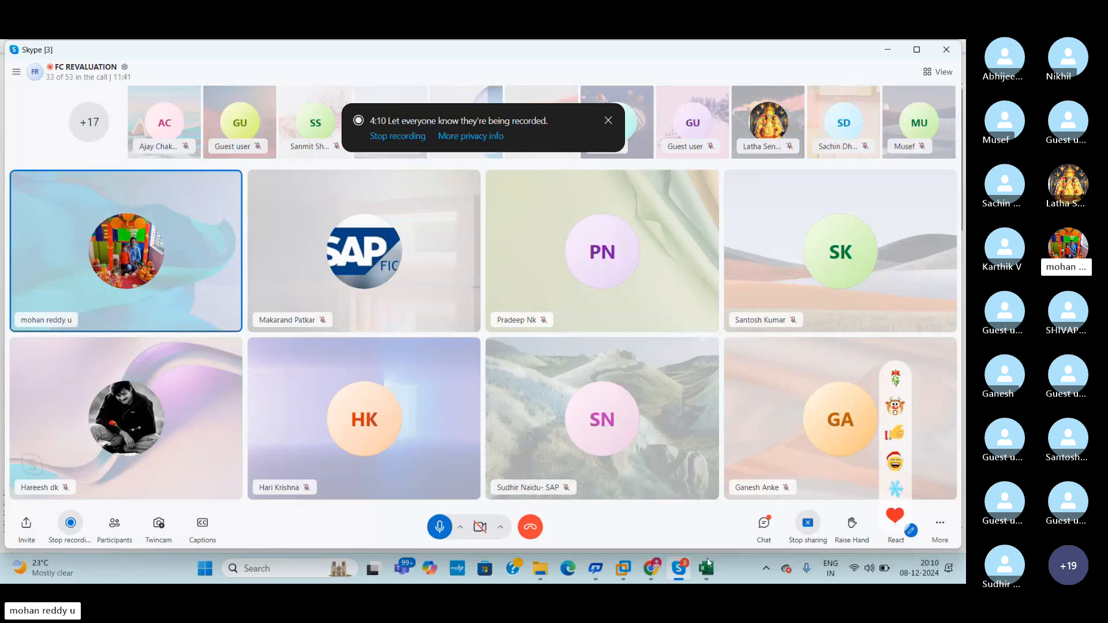
{"action": "mouse_move", "coordinate": [705, 568]}
{"action": "left_click", "coordinate": [710, 523]}
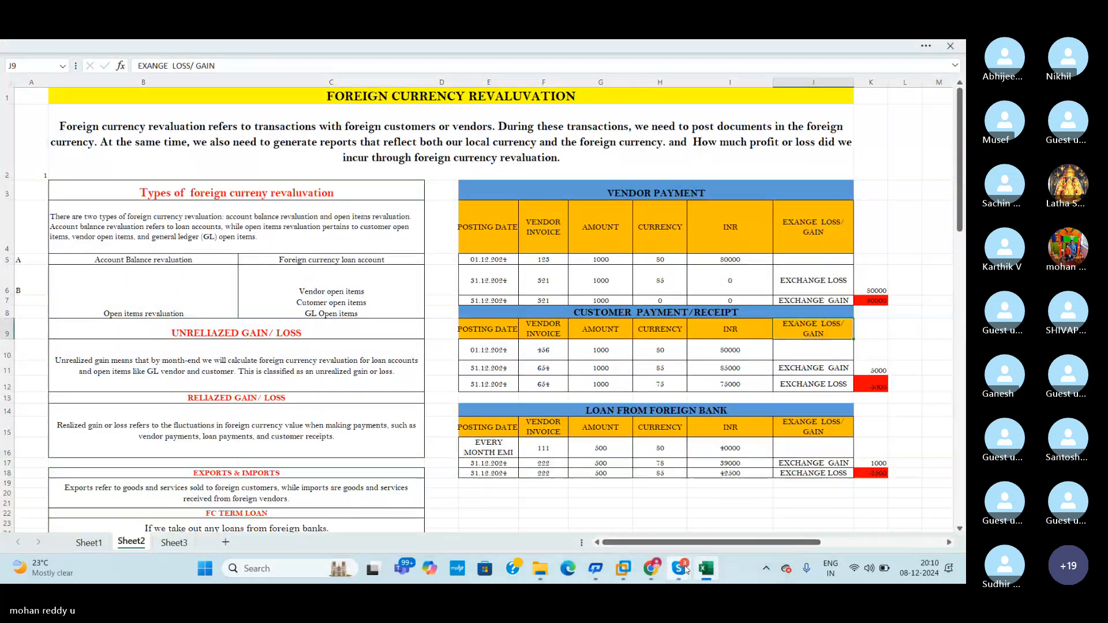
{"action": "mouse_move", "coordinate": [681, 573]}
{"action": "left_click", "coordinate": [672, 508]}
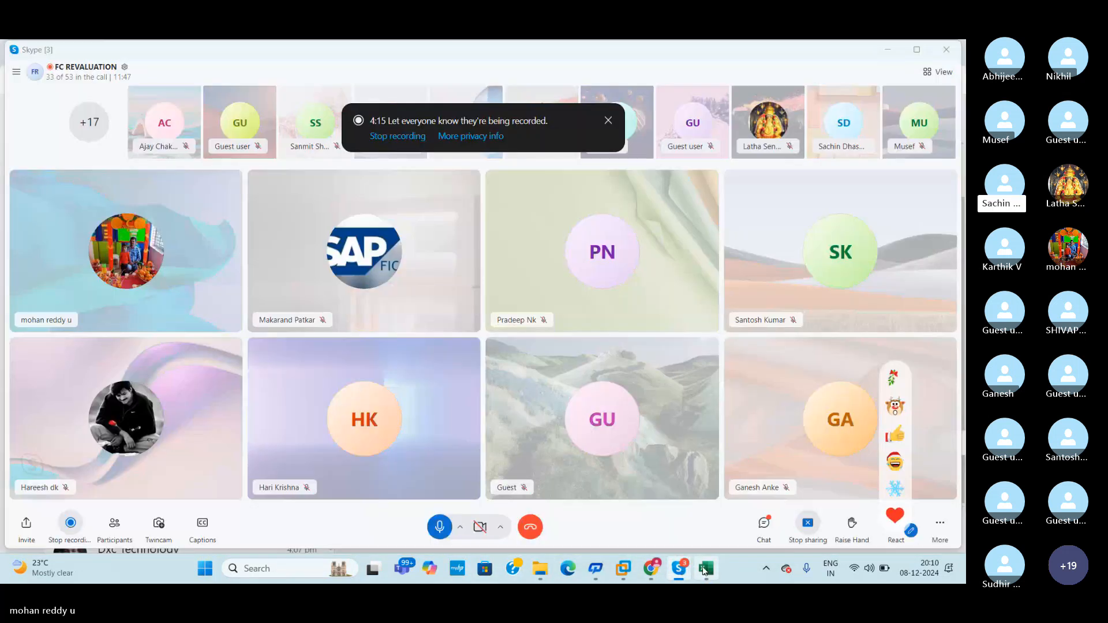
{"action": "left_click", "coordinate": [705, 568]}
{"action": "left_click", "coordinate": [684, 486]}
{"action": "left_click_drag", "start_coordinate": [958, 218], "coordinate": [958, 219]}
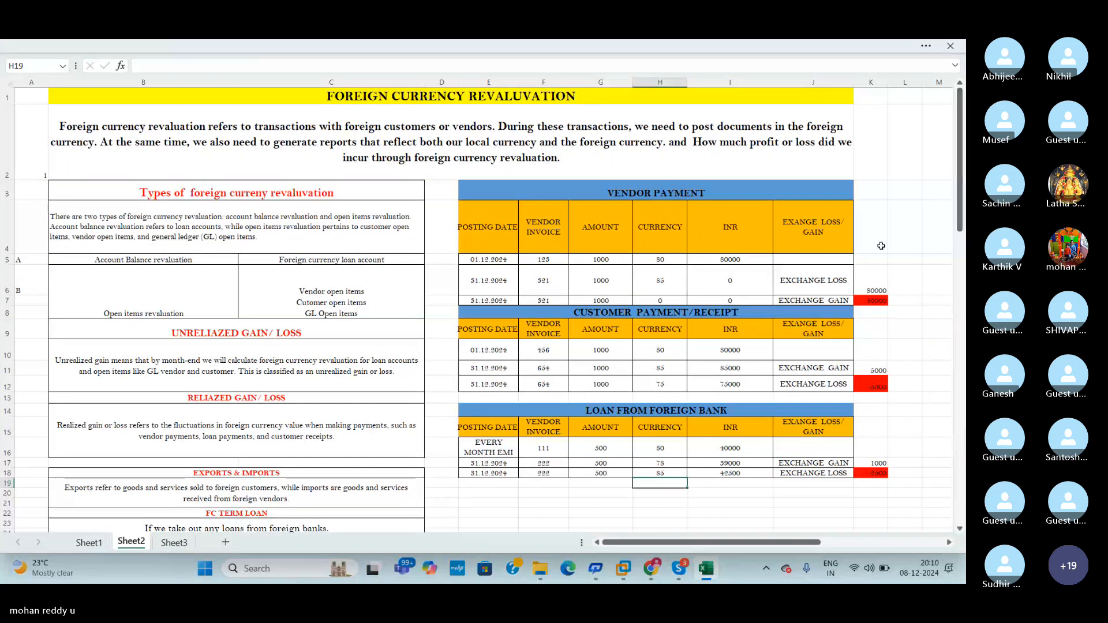
Step: Review the posting date, invoice number, exchange rate and INR formula of the first vendor payment row
{"action": "left_click", "coordinate": [668, 196]}
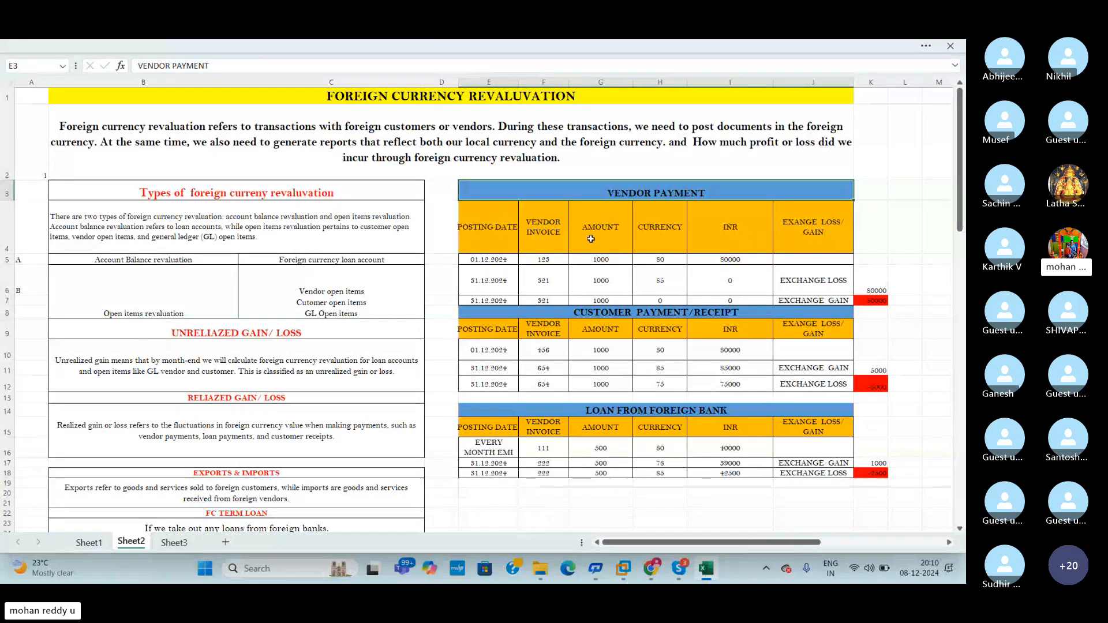
{"action": "left_click", "coordinate": [492, 261]}
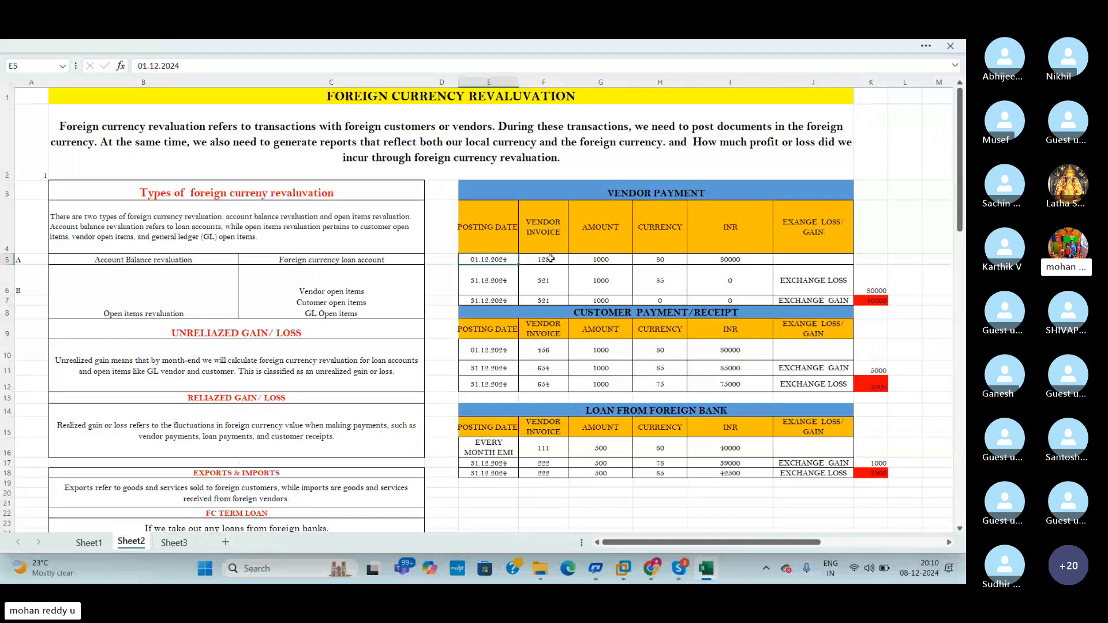
{"action": "left_click", "coordinate": [551, 261]}
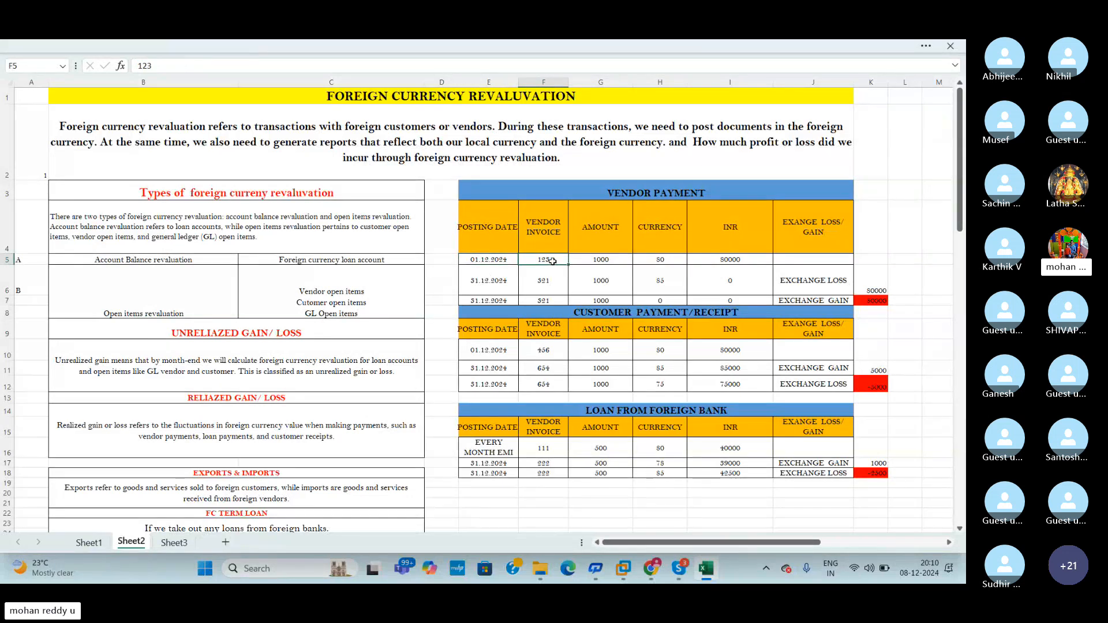
{"action": "left_click", "coordinate": [669, 261]}
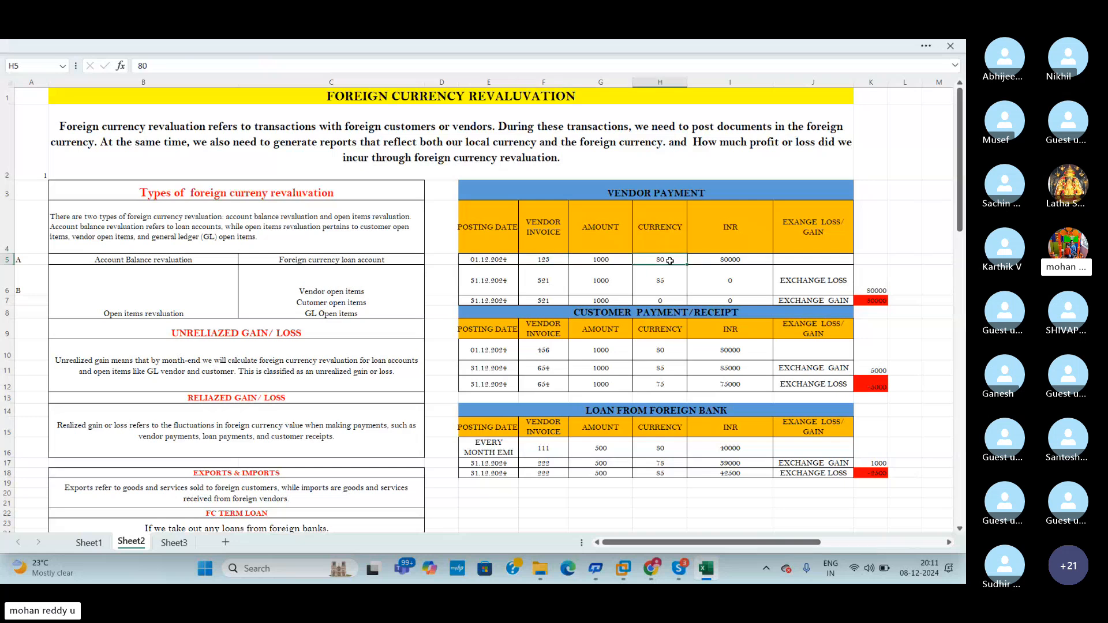
{"action": "left_click", "coordinate": [745, 260]}
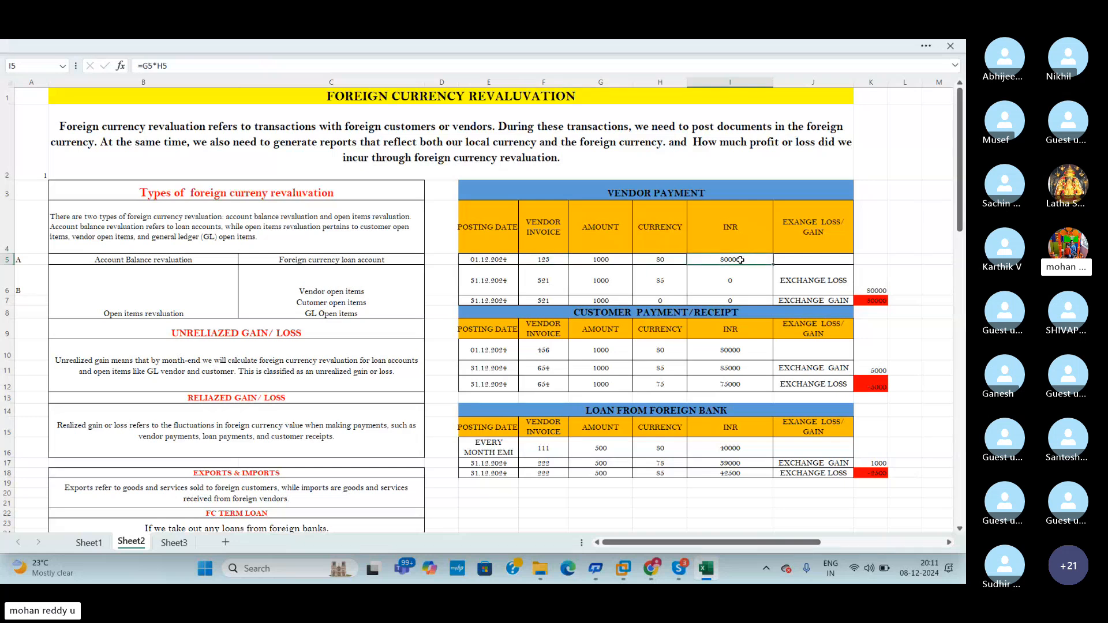
Step: Fill the first vendor payment row, from posting date to INR, down into the two rows below
{"action": "left_click_drag", "start_coordinate": [508, 259], "coordinate": [727, 260]}
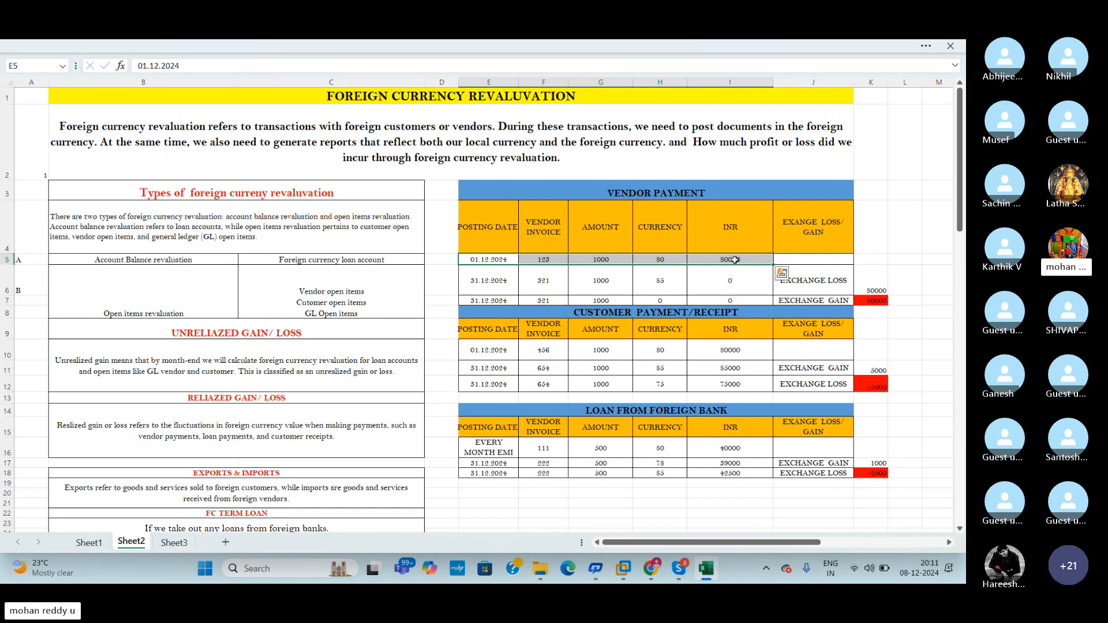
{"action": "left_click_drag", "start_coordinate": [773, 264], "coordinate": [773, 300]}
{"action": "left_click", "coordinate": [906, 292]}
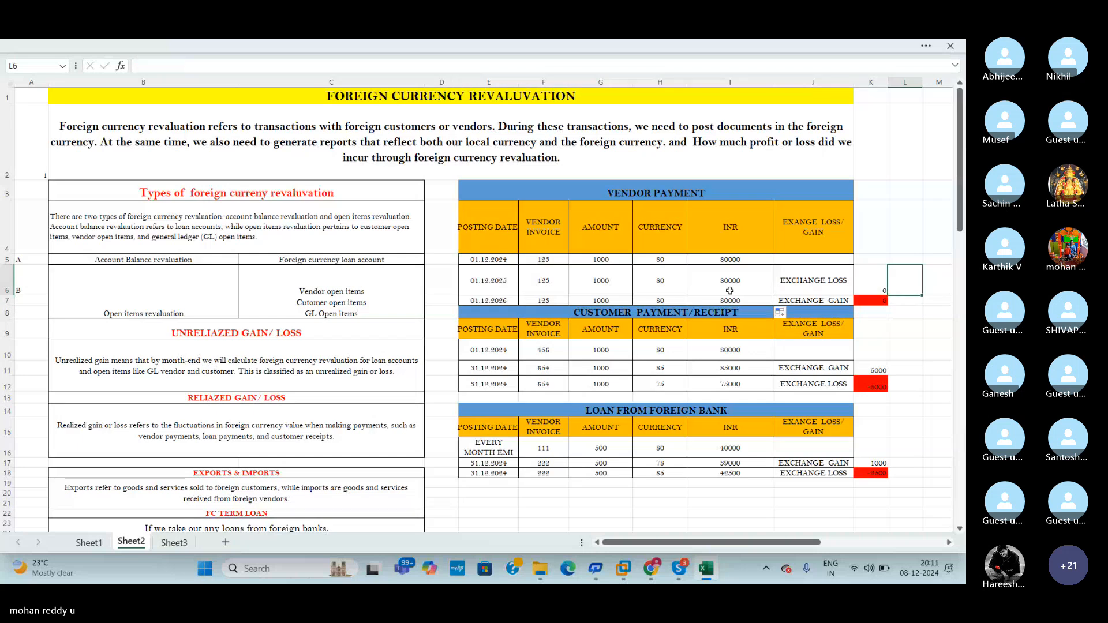
Step: Set the currency rate in the second vendor payment row to 85 and check its exchange loss formula
{"action": "left_click", "coordinate": [674, 282]}
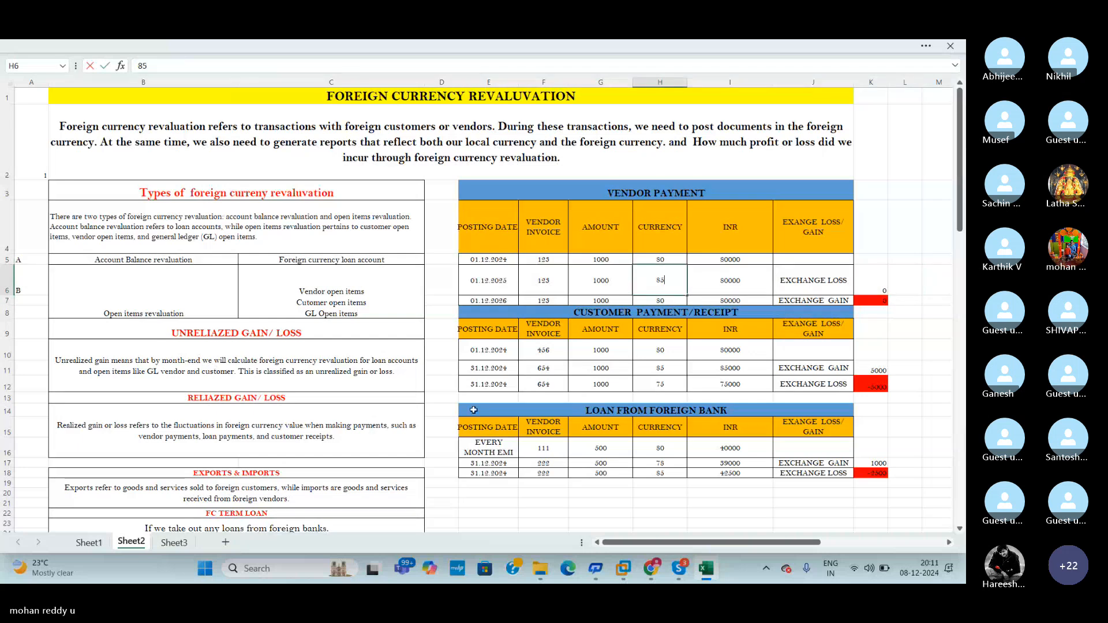
{"action": "type", "text": "85"}
{"action": "key", "text": "Return"}
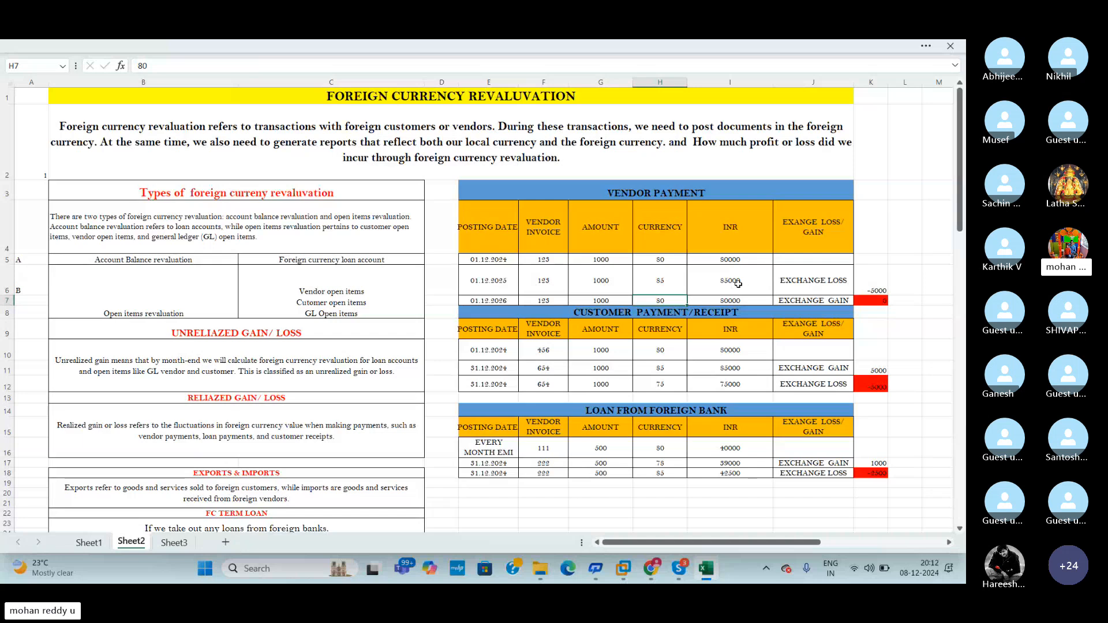
{"action": "left_click", "coordinate": [875, 291]}
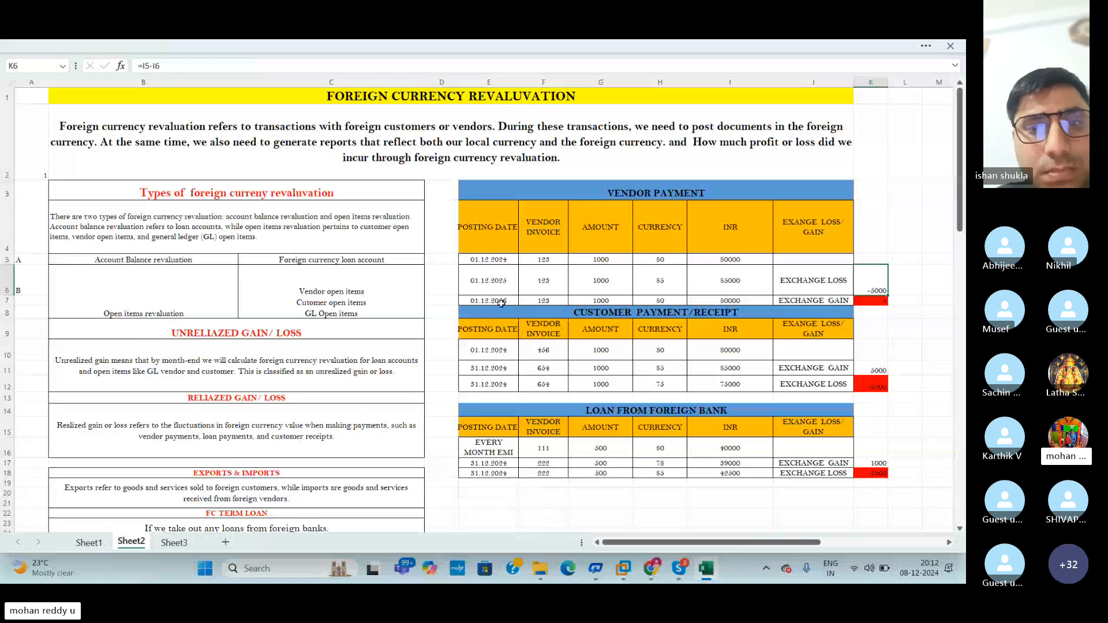
Step: Change the posting date in the second vendor payment row to 31.12.2024
{"action": "left_click", "coordinate": [474, 279]}
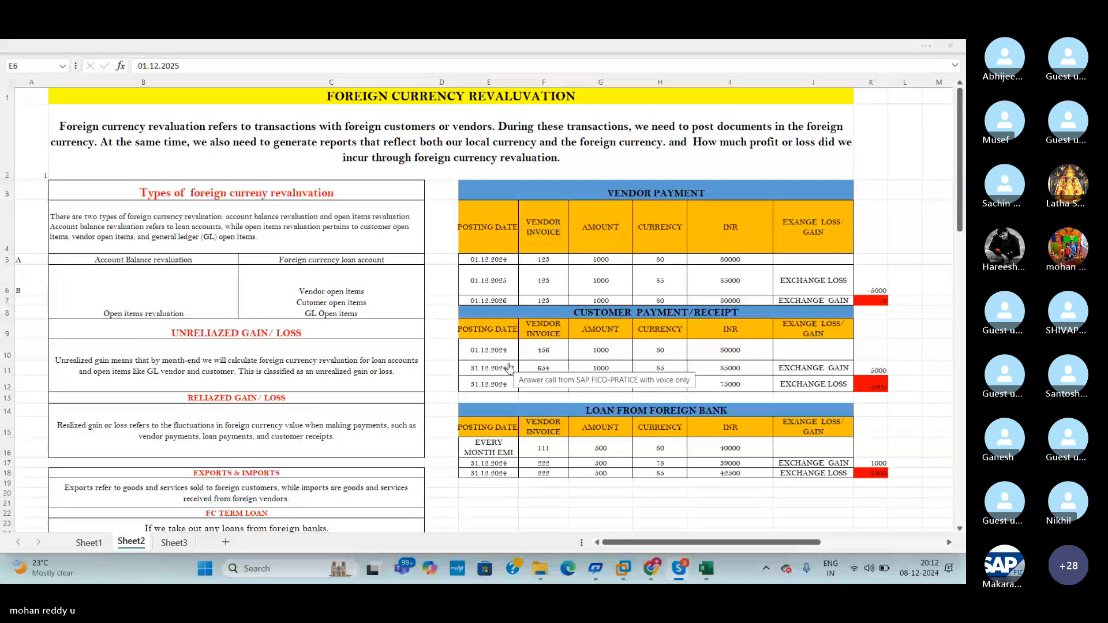
{"action": "left_click", "coordinate": [479, 282]}
{"action": "type", "text": "31.12.202"}
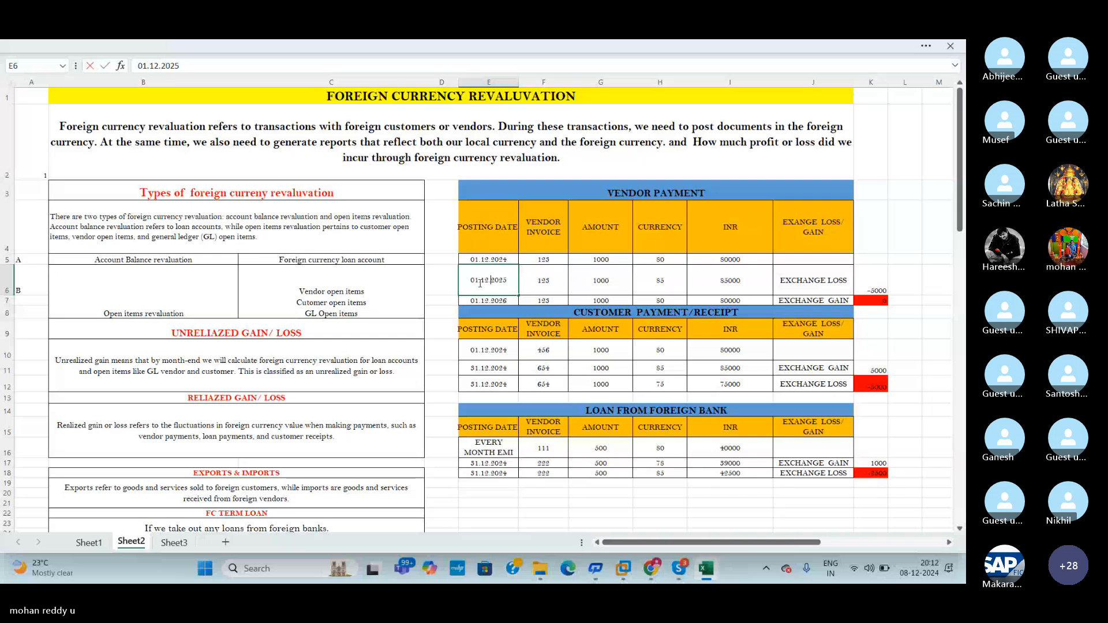
{"action": "type", "text": "4"}
{"action": "key", "text": "Tab"}
{"action": "key", "text": "Tab"}
Step: Copy the 31.12.2024 posting date into the third vendor payment row
{"action": "left_click", "coordinate": [510, 281]}
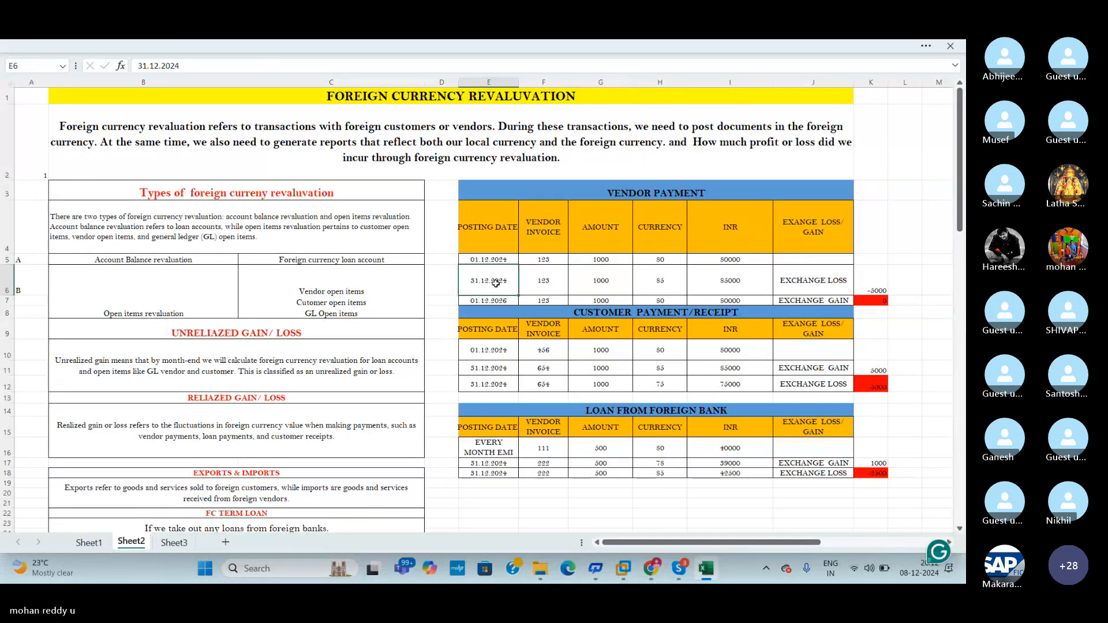
{"action": "key", "text": "ctrl+c"}
{"action": "left_click", "coordinate": [488, 301]}
{"action": "key", "text": "ctrl+v"}
{"action": "left_click", "coordinate": [578, 286]}
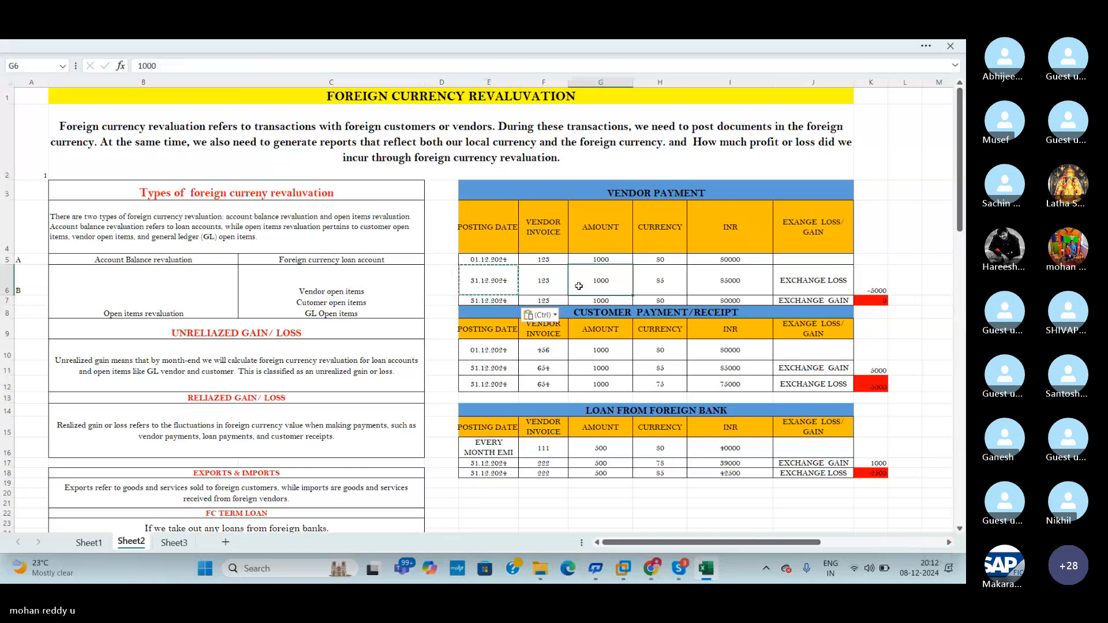
{"action": "key", "text": "Escape"}
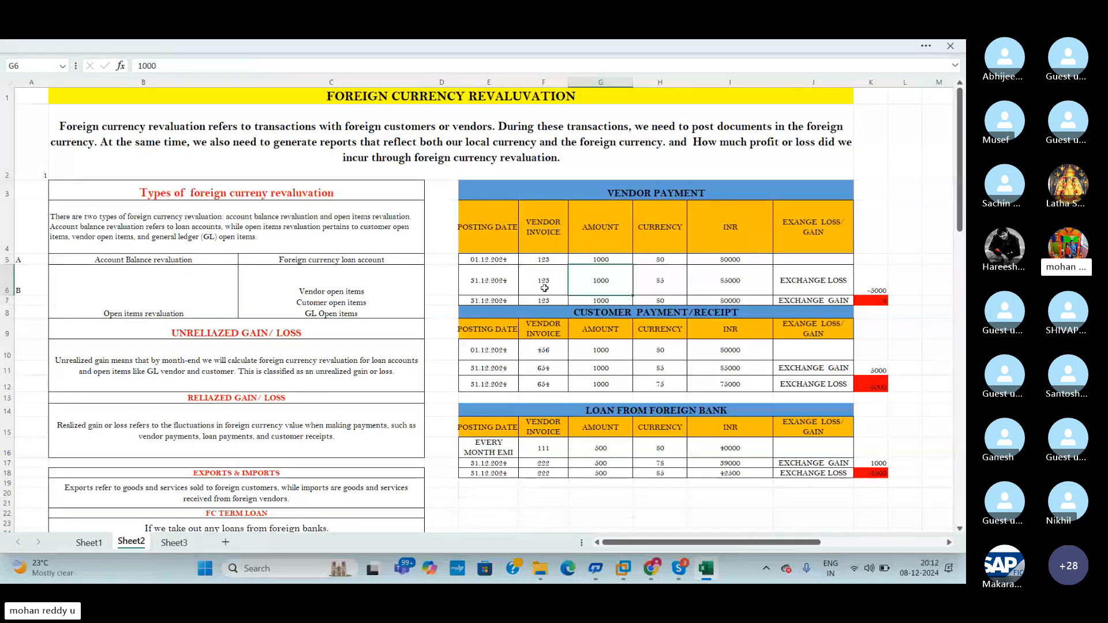
Step: Set the currency rate in the third vendor payment row to 75
{"action": "left_click", "coordinate": [662, 302]}
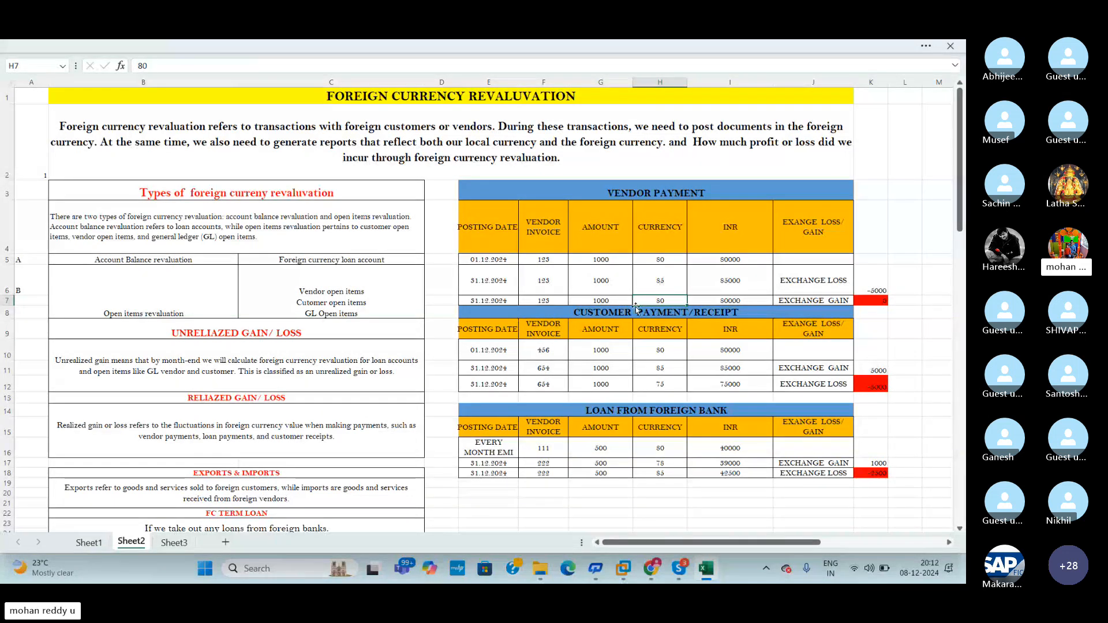
{"action": "type", "text": "75"}
{"action": "key", "text": "Return"}
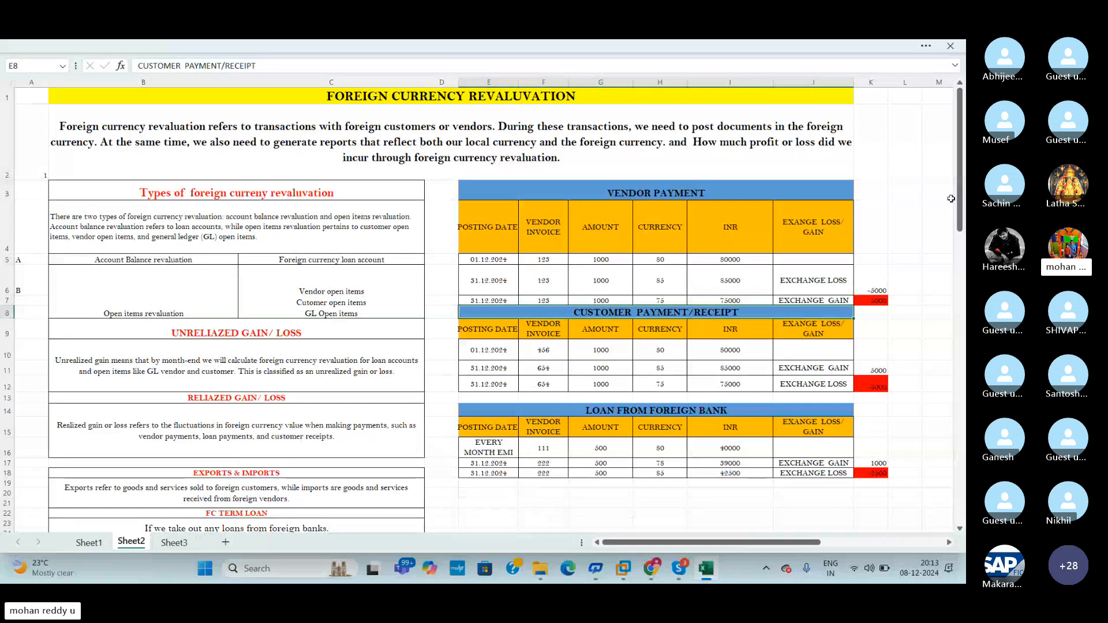
Step: Look over the FC run T-codes and the loan and revaluation entries at the end of Sheet2
{"action": "left_click_drag", "start_coordinate": [958, 198], "coordinate": [910, 489]}
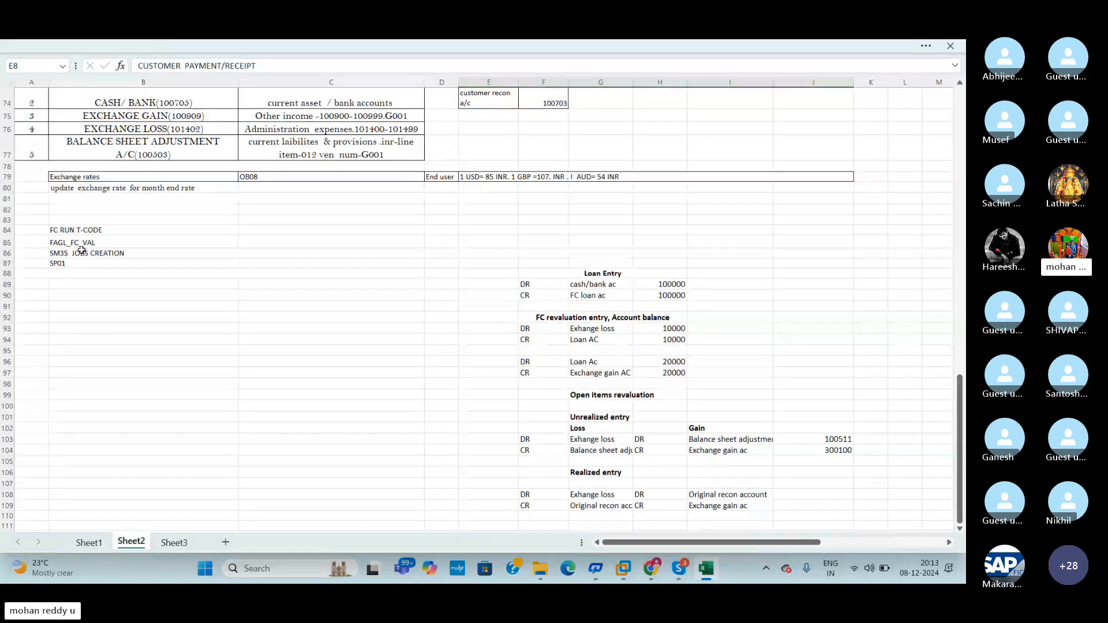
{"action": "left_click_drag", "start_coordinate": [960, 404], "coordinate": [929, 161]}
{"action": "left_click_drag", "start_coordinate": [960, 197], "coordinate": [960, 166]}
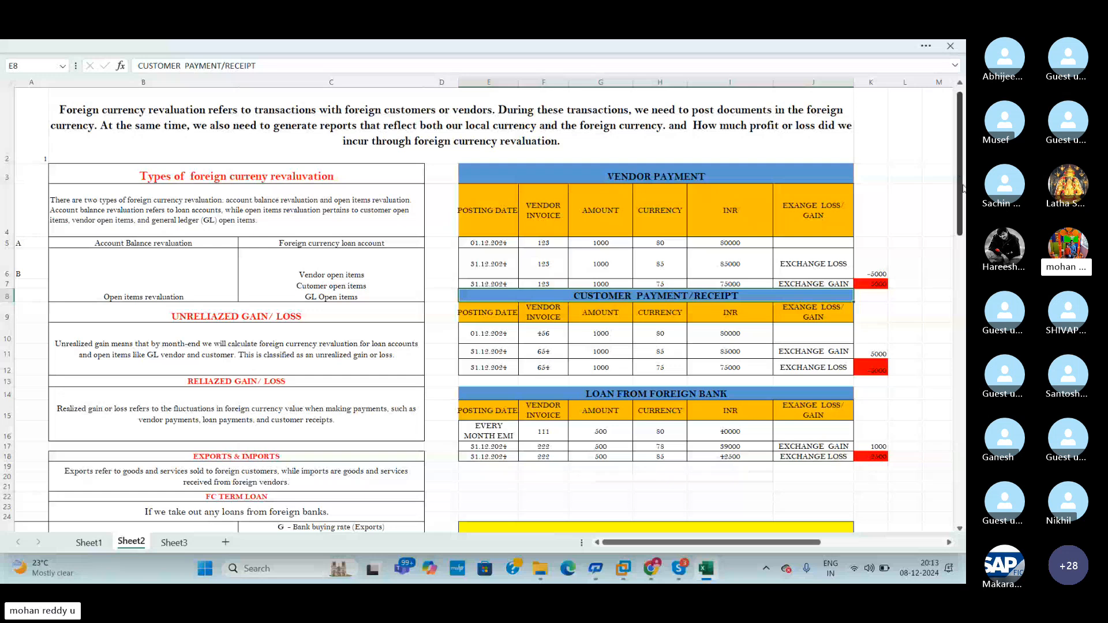
{"action": "left_click", "coordinate": [899, 286]}
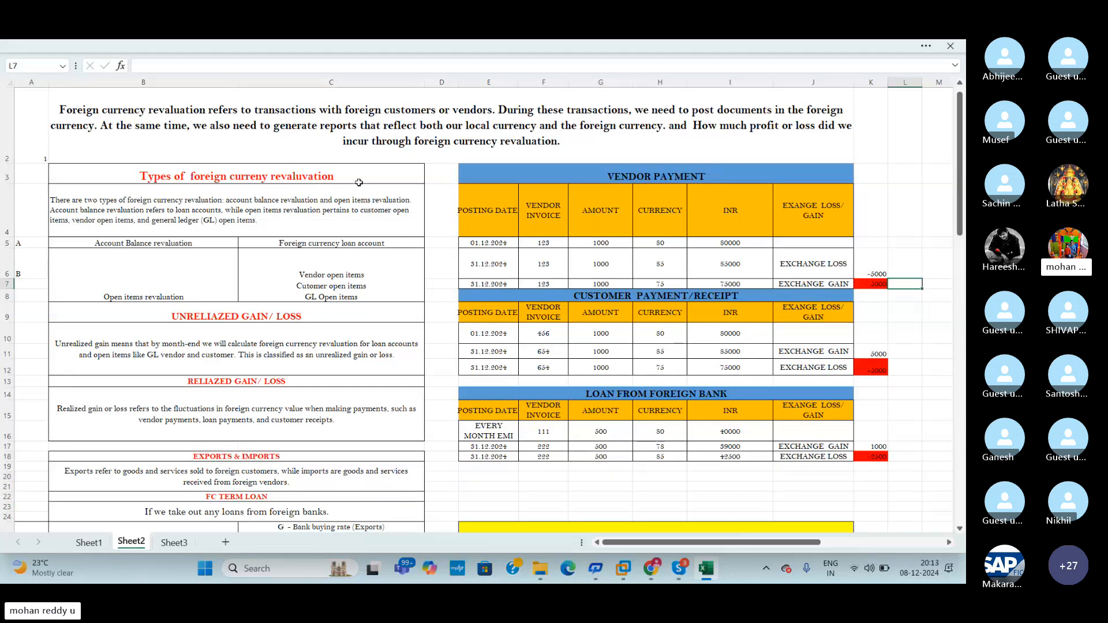
Step: Review the revaluation types, vendor payment example and unrealized gain notes, continuing to the FC Revaluation configuration section
{"action": "left_click", "coordinate": [364, 229]}
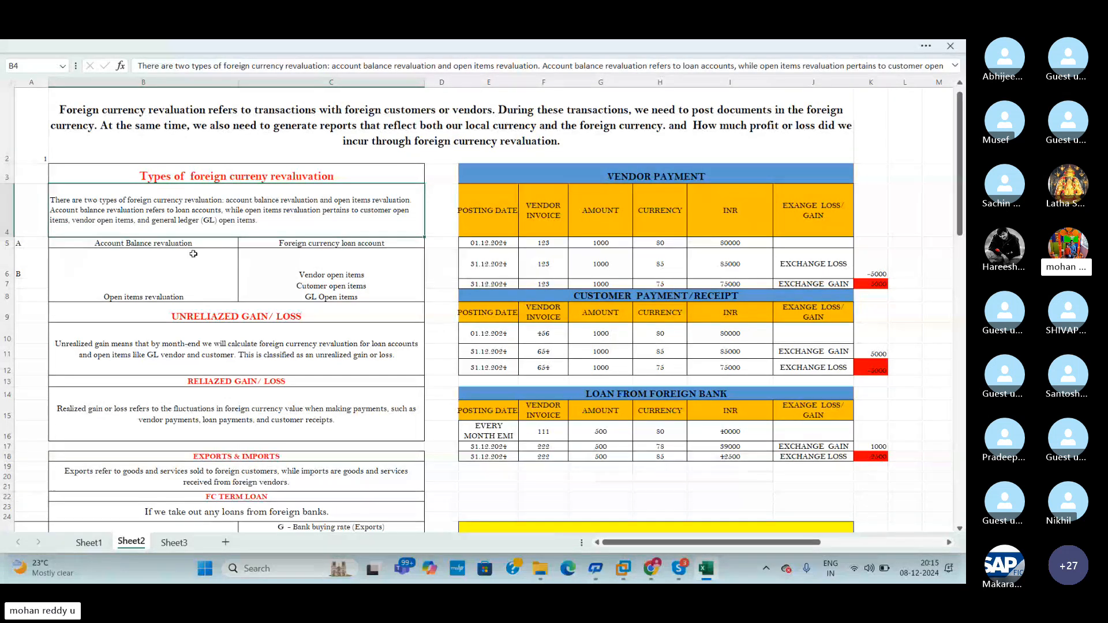
{"action": "left_click_drag", "start_coordinate": [965, 222], "coordinate": [943, 171]}
{"action": "left_click", "coordinate": [500, 258]}
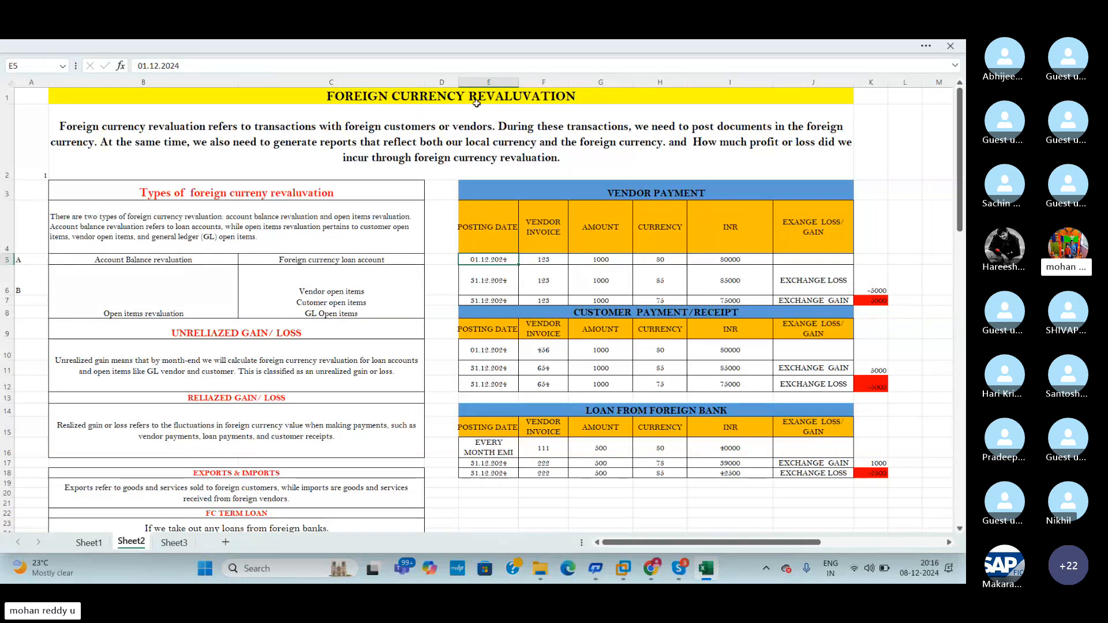
{"action": "left_click", "coordinate": [692, 194]}
{"action": "left_click_drag", "start_coordinate": [692, 194], "coordinate": [697, 287]}
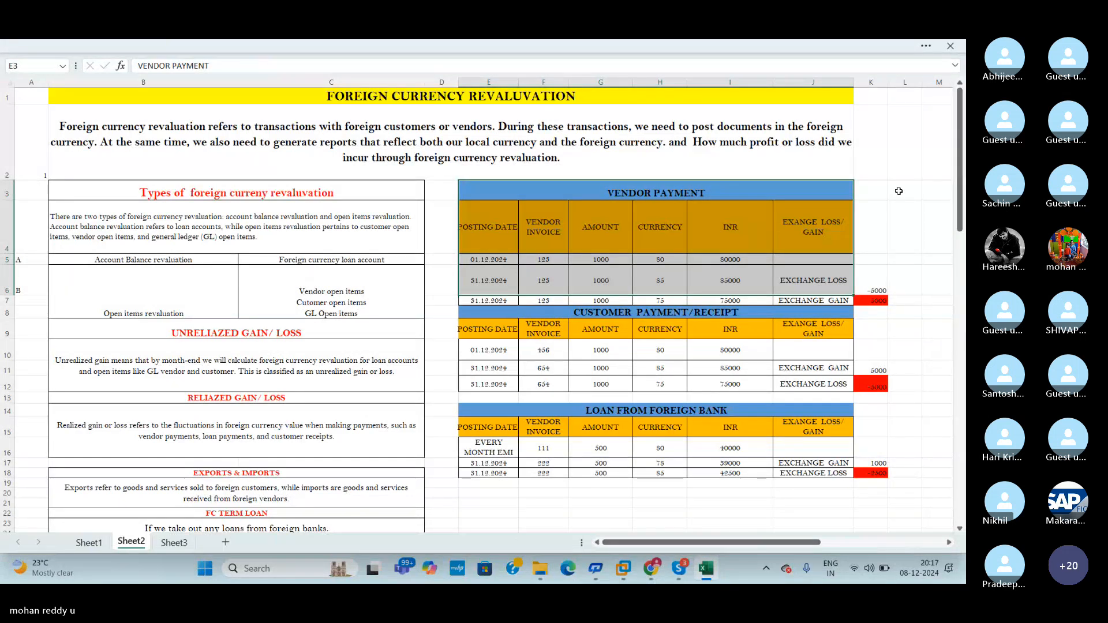
{"action": "left_click", "coordinate": [338, 316]}
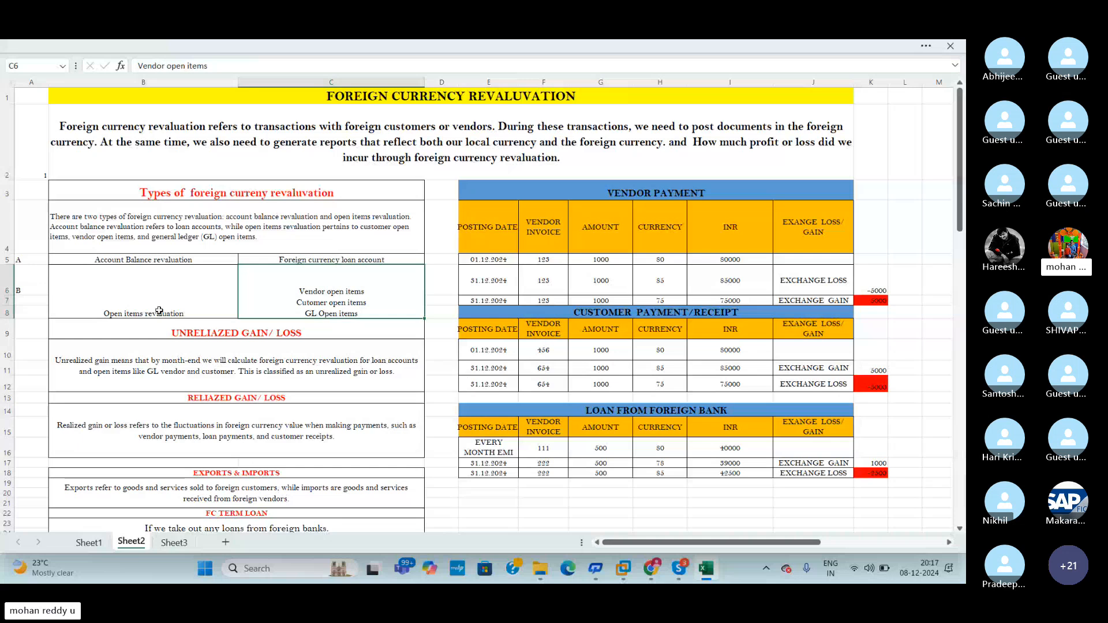
{"action": "left_click", "coordinate": [416, 369]}
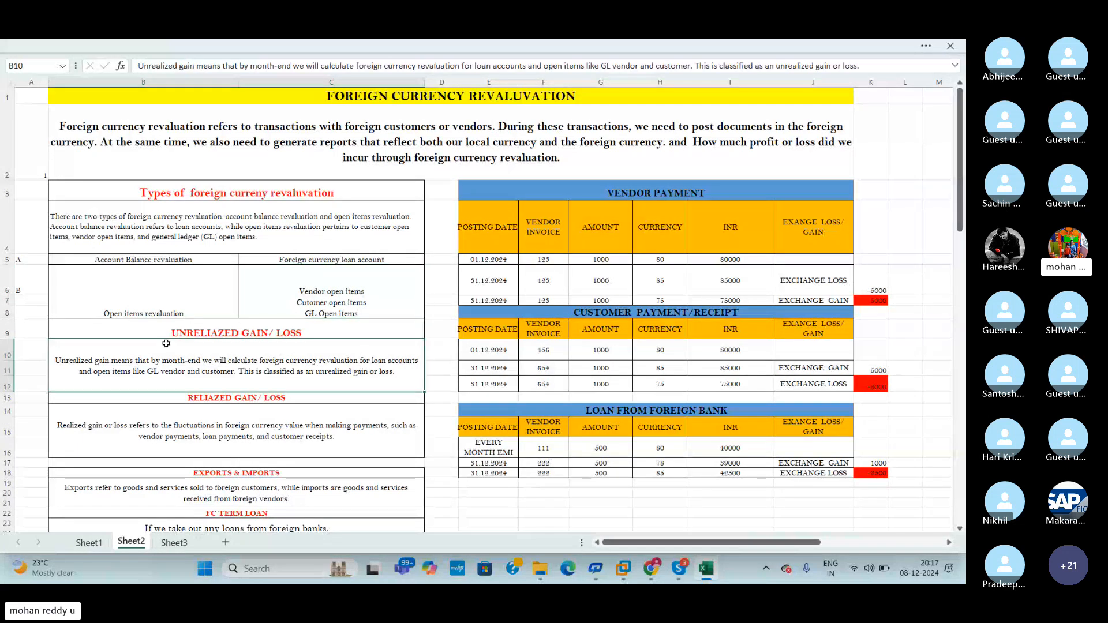
{"action": "left_click", "coordinate": [7, 334]}
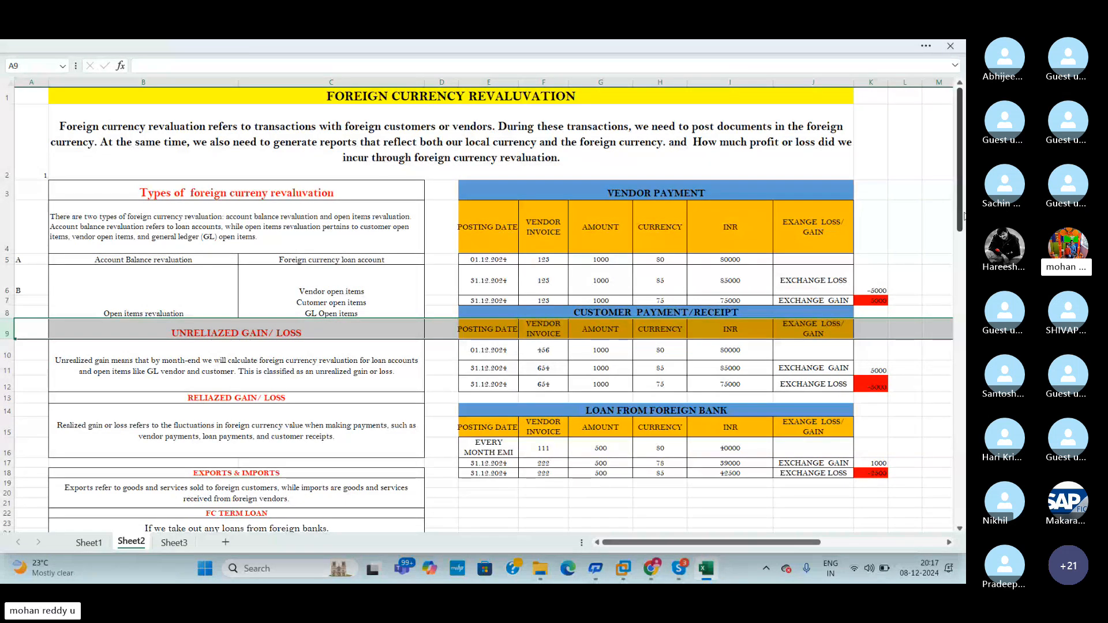
{"action": "left_click_drag", "start_coordinate": [962, 215], "coordinate": [919, 426]}
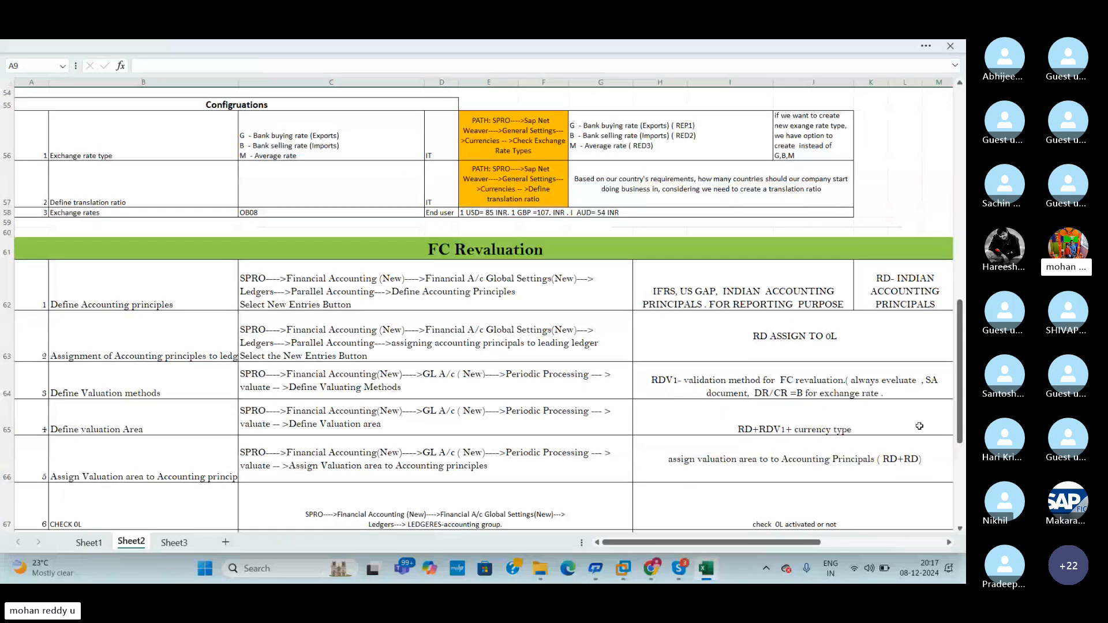
Step: Review the FC Revaluation configuration paths and the vendor payment, customer receipt and foreign bank loan examples on Sheet2
{"action": "left_click_drag", "start_coordinate": [393, 291], "coordinate": [366, 513]}
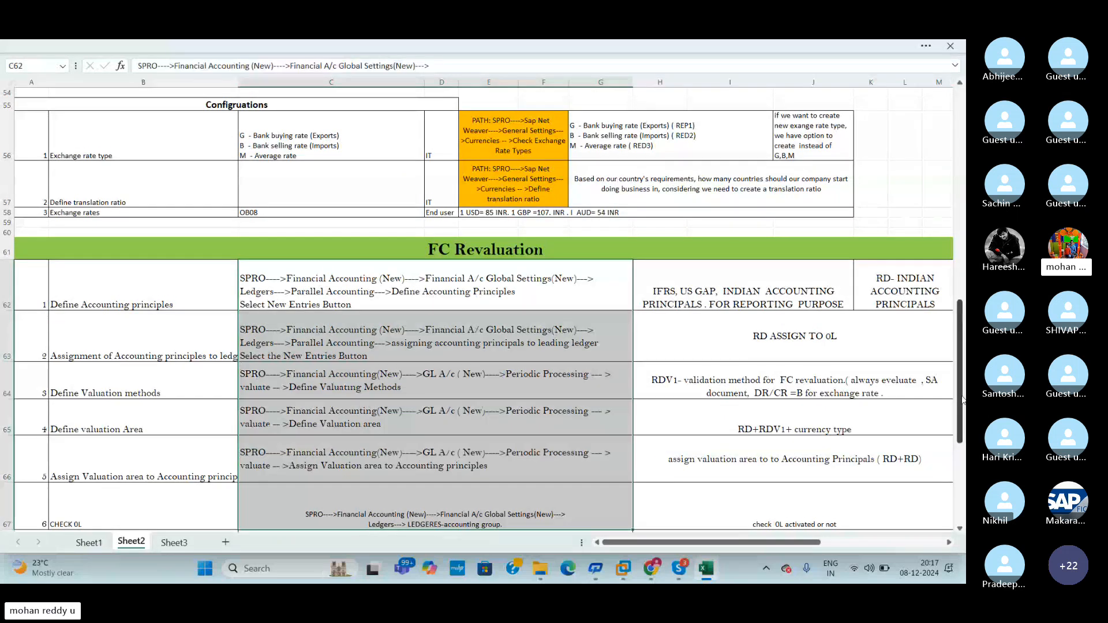
{"action": "left_click_drag", "start_coordinate": [960, 398], "coordinate": [964, 172]}
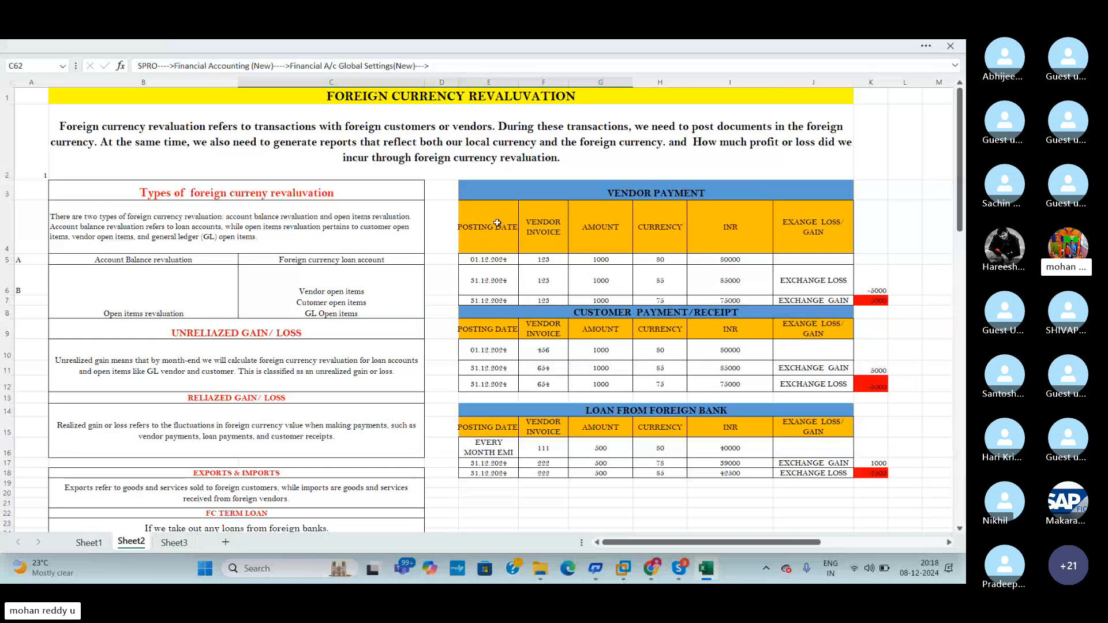
{"action": "left_click_drag", "start_coordinate": [961, 219], "coordinate": [957, 429]}
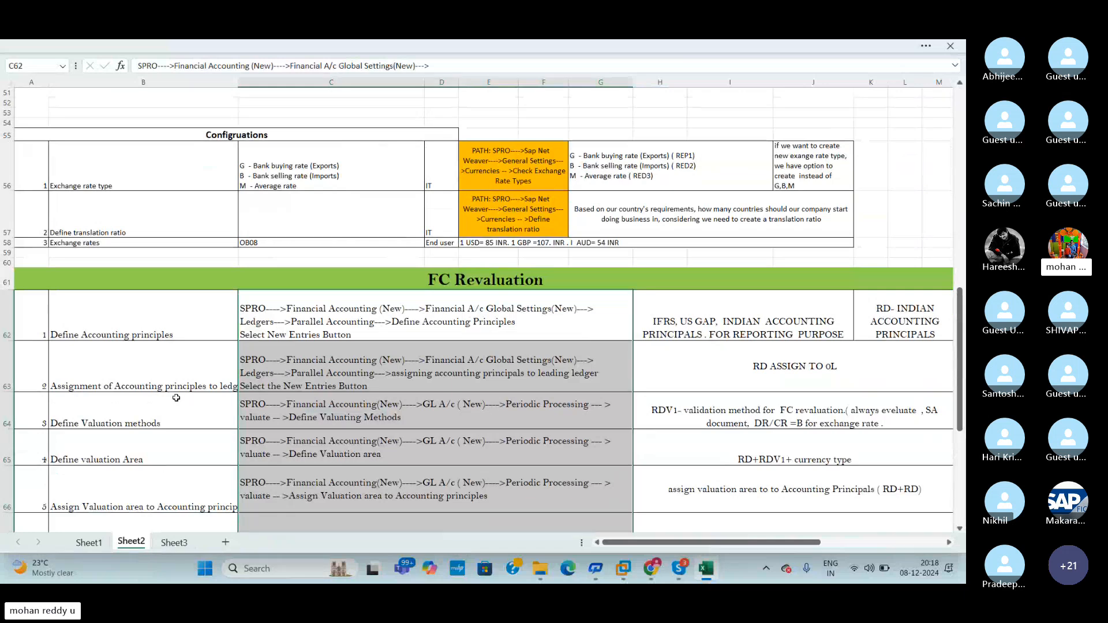
{"action": "left_click_drag", "start_coordinate": [958, 392], "coordinate": [963, 205]}
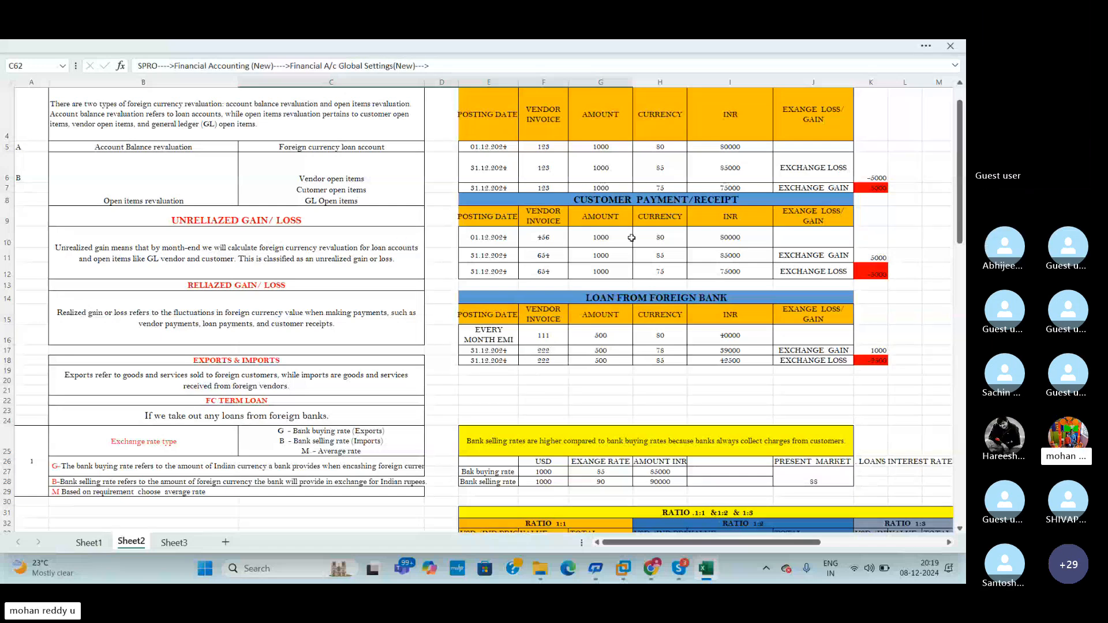
{"action": "left_click", "coordinate": [493, 242]}
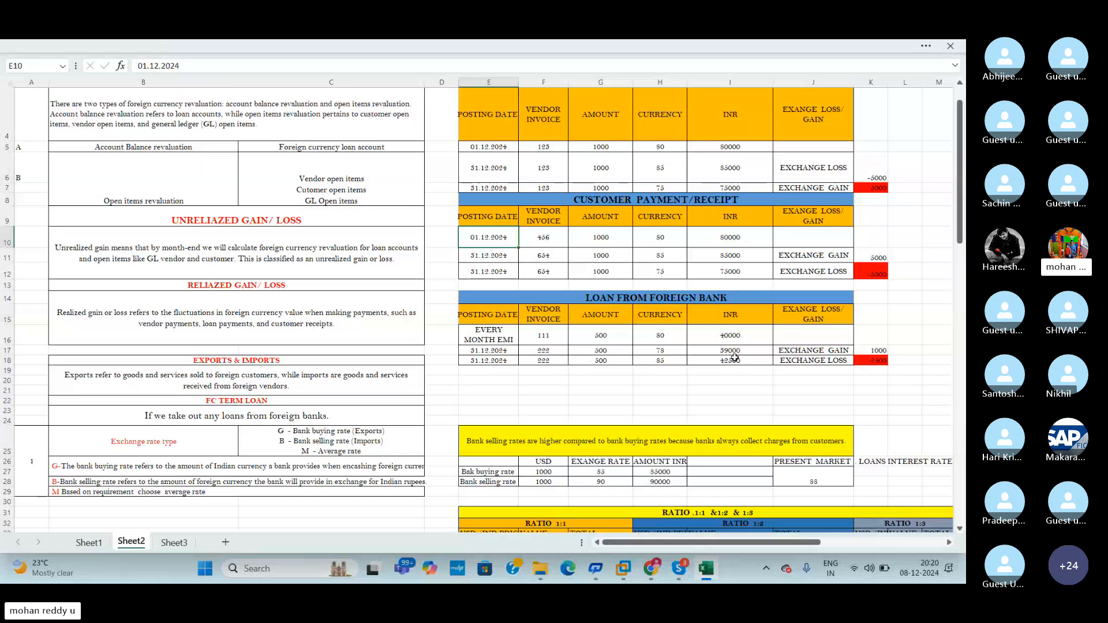
{"action": "left_click", "coordinate": [672, 351]}
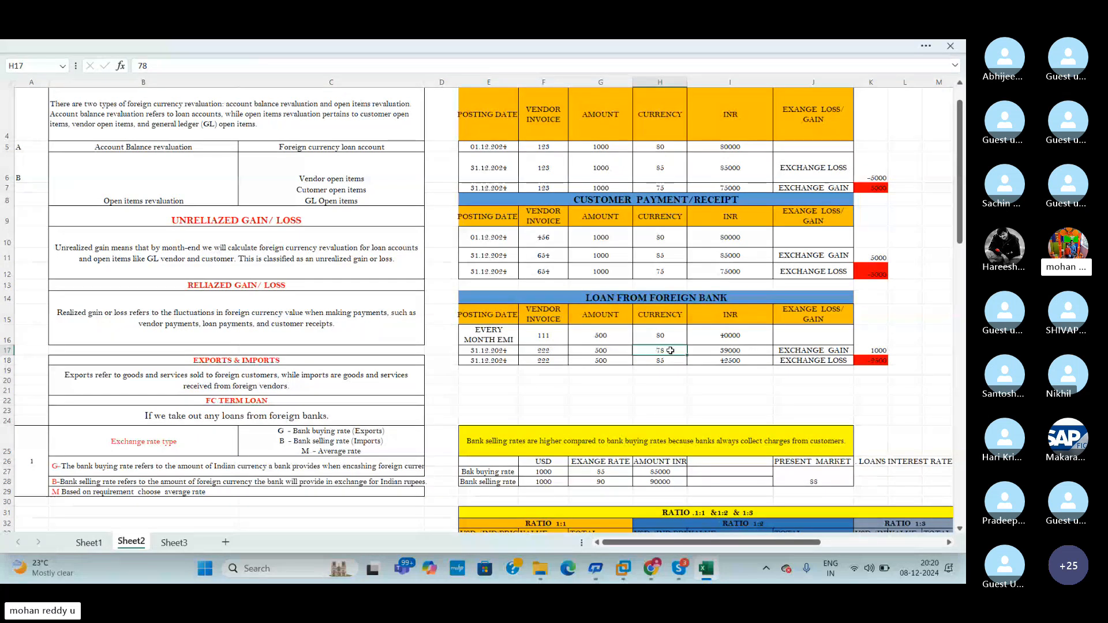
{"action": "left_click", "coordinate": [829, 361]}
{"action": "key", "text": "ctrl+c"}
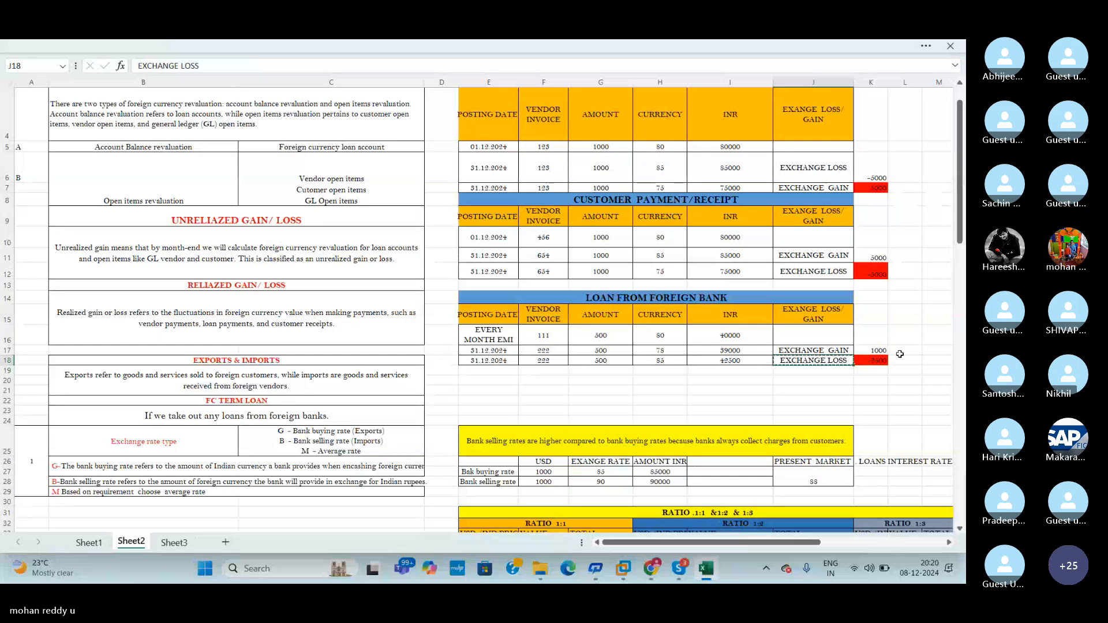
{"action": "left_click", "coordinate": [802, 380]}
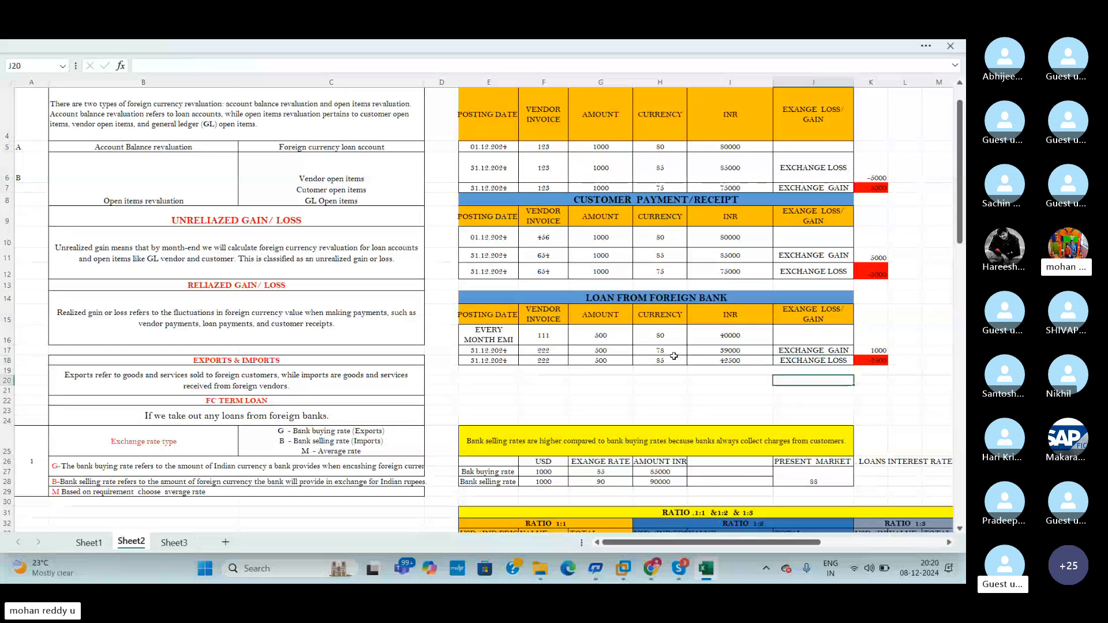
Step: Set the currency rate in the second row of the Loan From Foreign Bank table to 85
{"action": "left_click", "coordinate": [671, 352]}
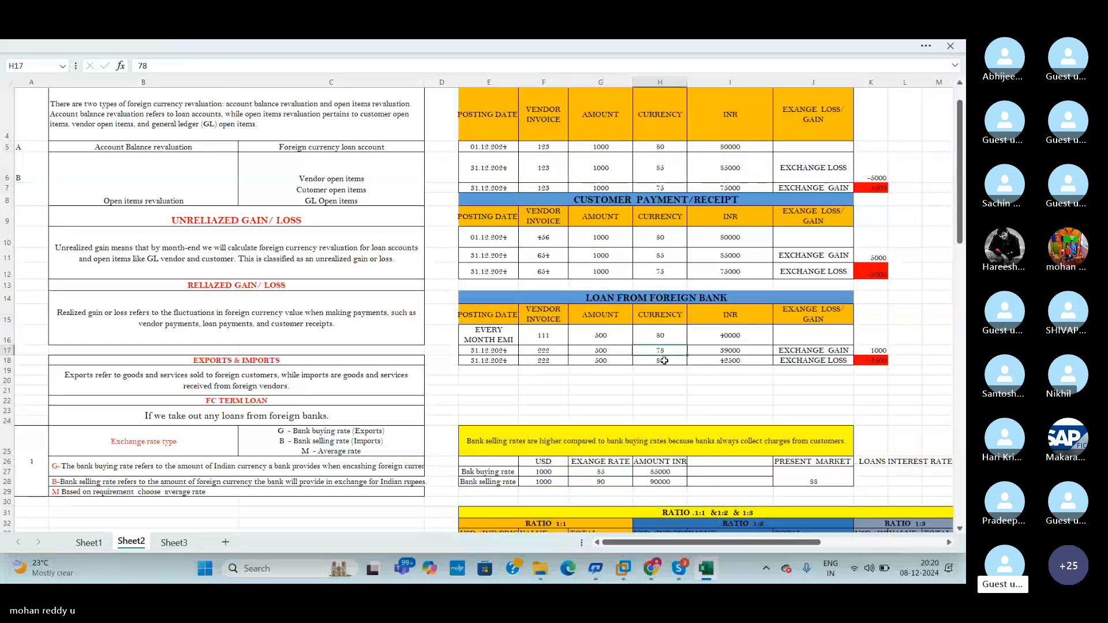
{"action": "type", "text": "85"}
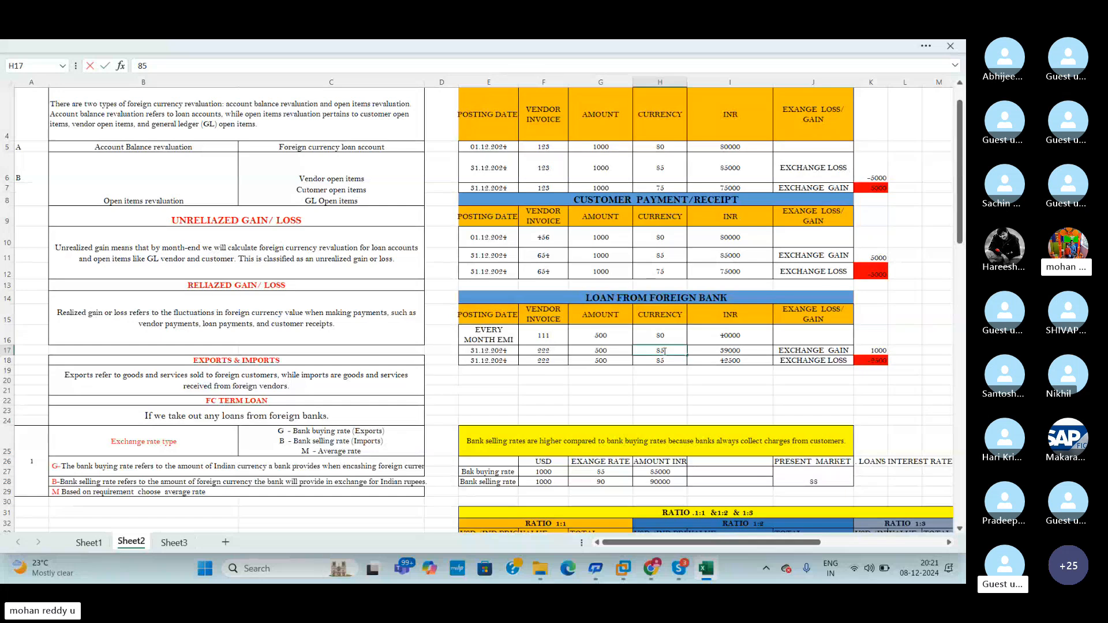
{"action": "key", "text": "Return"}
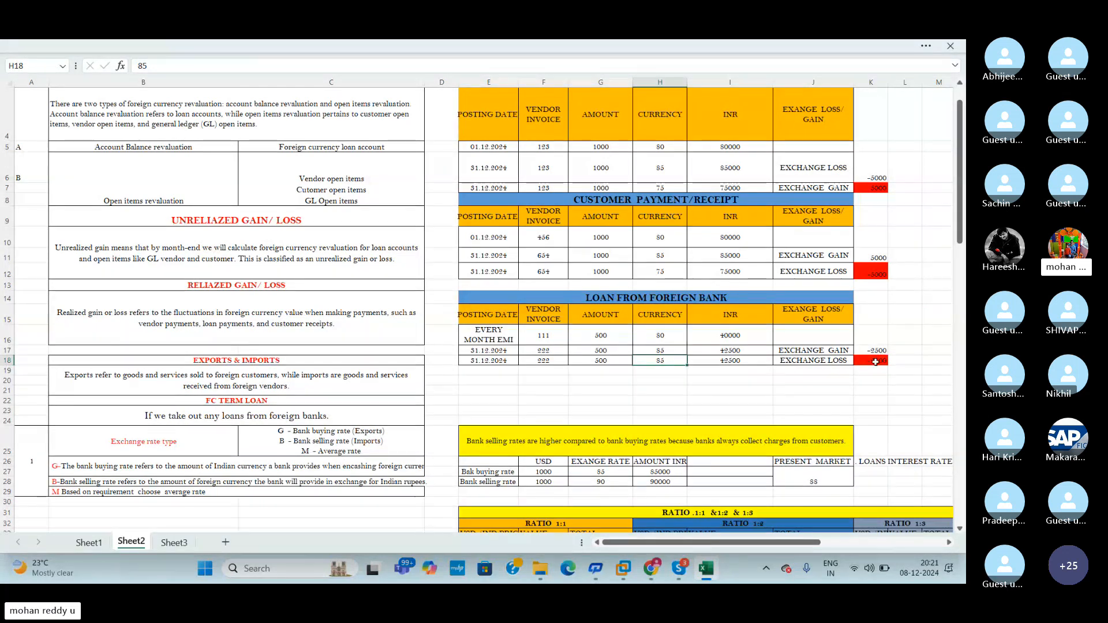
Step: Clear the gain and loss amounts beside the foreign bank loan table and enter 2500 for the exchange gain row
{"action": "left_click_drag", "start_coordinate": [874, 350], "coordinate": [877, 372]}
{"action": "key", "text": "Delete"}
{"action": "left_click", "coordinate": [904, 391]}
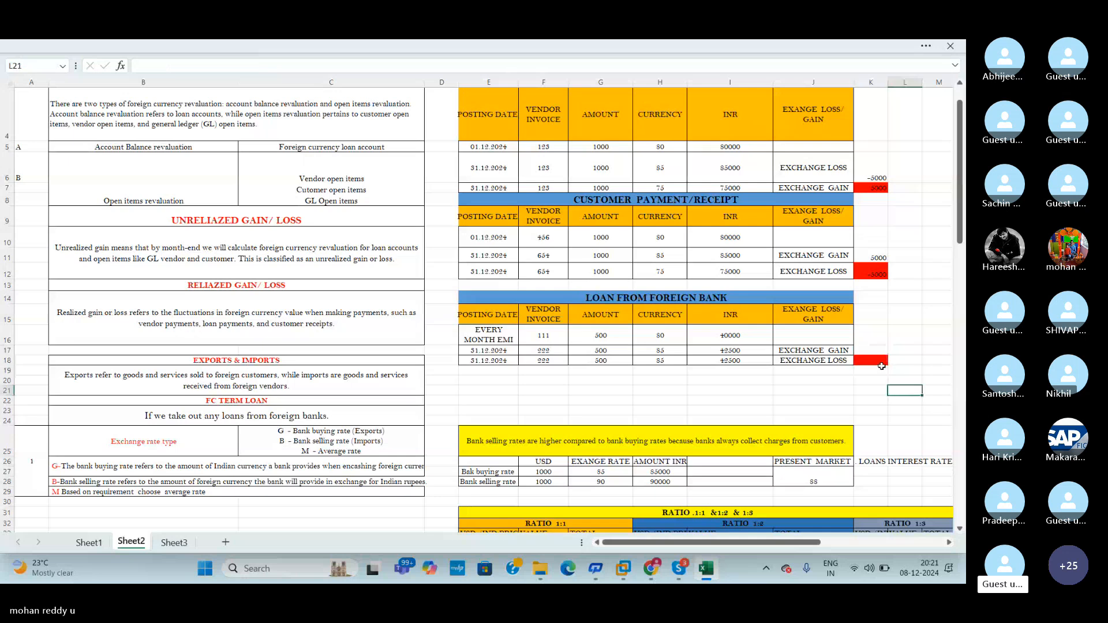
{"action": "left_click", "coordinate": [860, 349]}
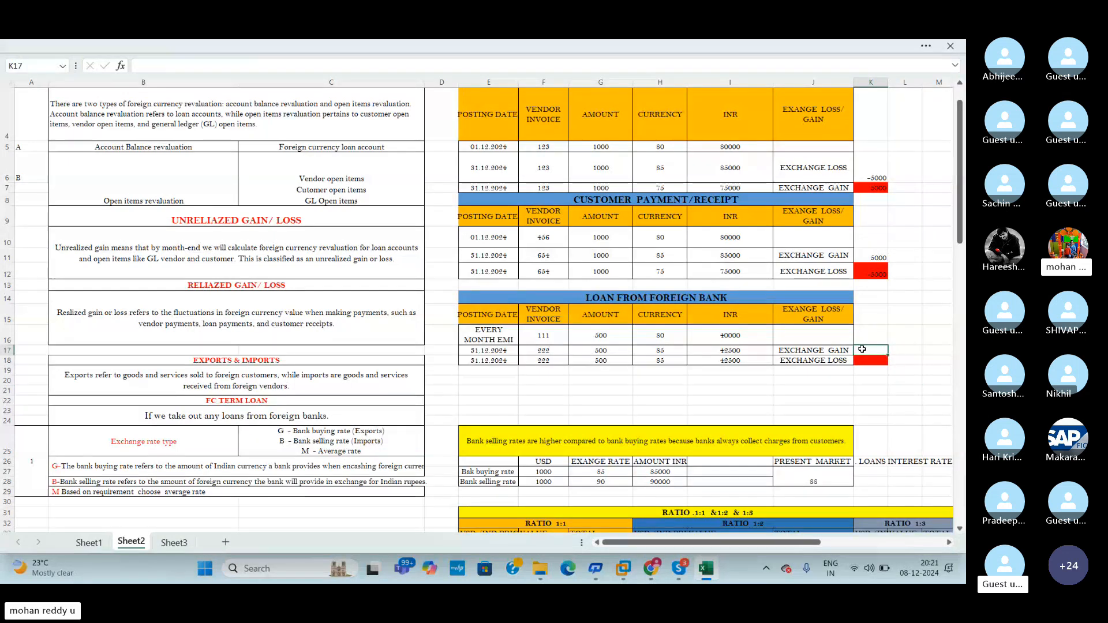
{"action": "type", "text": "250"}
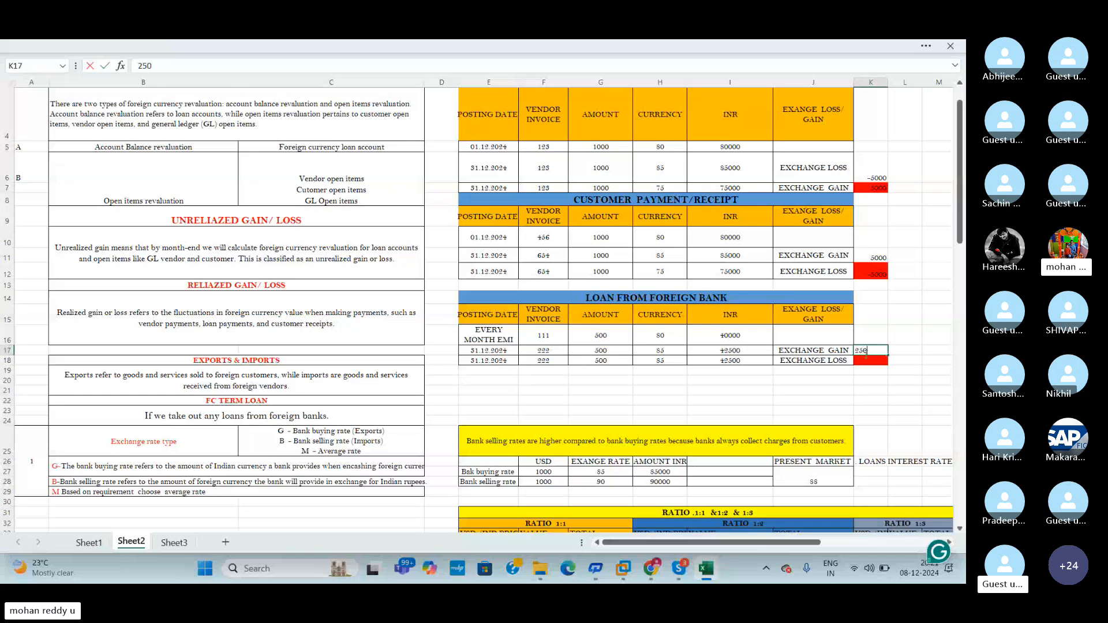
{"action": "type", "text": "0"}
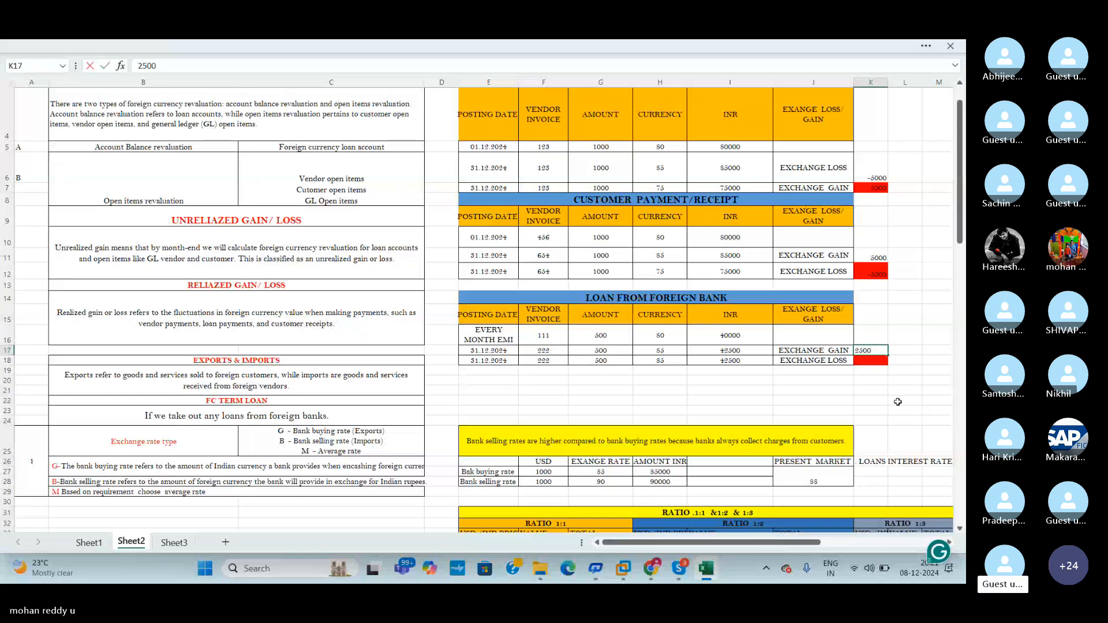
{"action": "left_click", "coordinate": [905, 401]}
Step: Set the third foreign bank loan row's currency rate to 75 and enter 2500 as its exchange loss amount
{"action": "left_click", "coordinate": [659, 360]}
{"action": "type", "text": "75"}
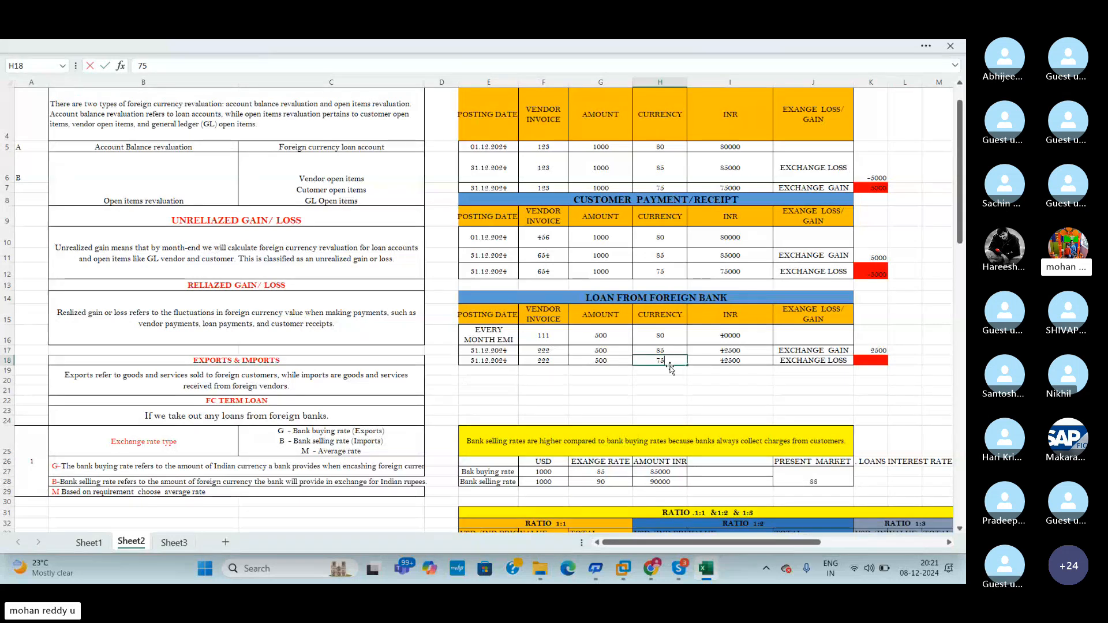
{"action": "key", "text": "ctrl+Return"}
{"action": "left_click", "coordinate": [784, 392]}
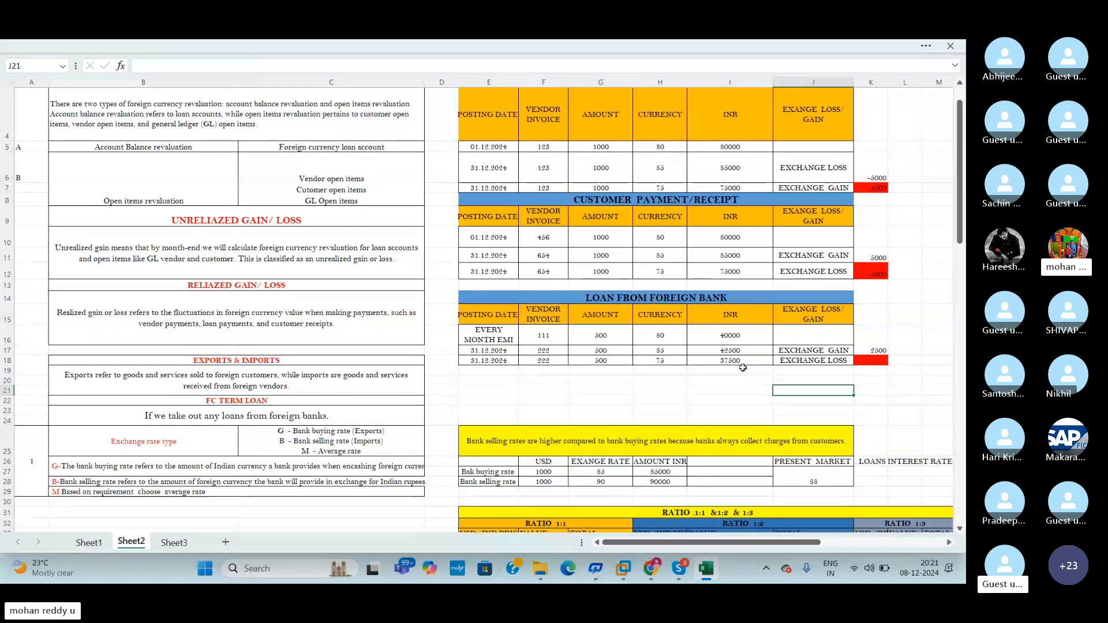
{"action": "left_click", "coordinate": [872, 360]}
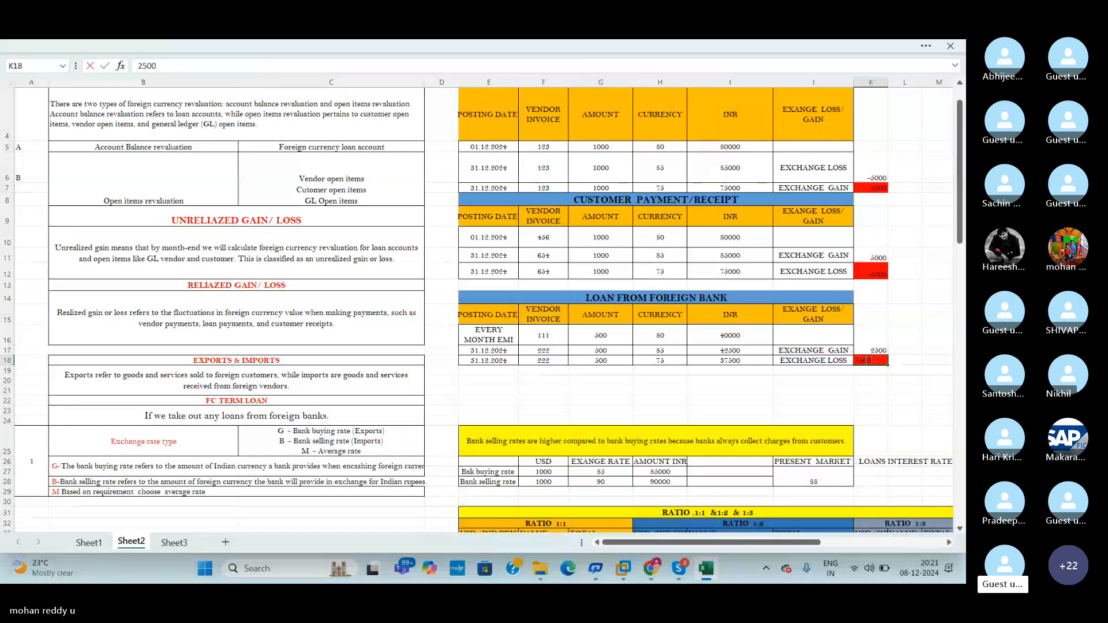
{"action": "type", "text": "2500"}
{"action": "key", "text": "Return"}
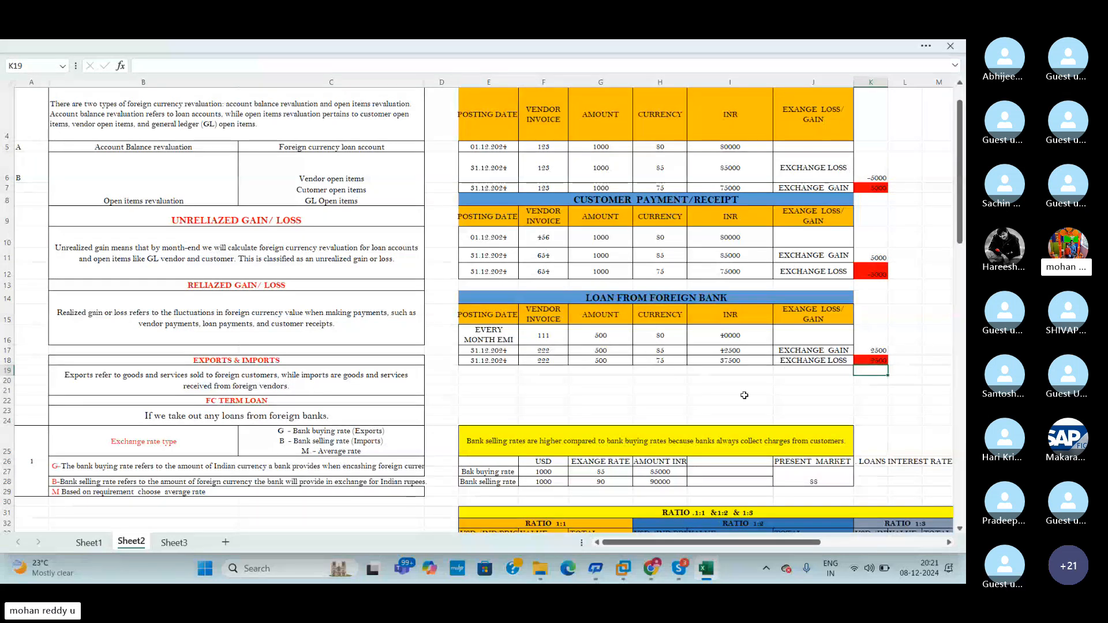
Step: Look up the FC run T-code FAGL_FC_VAL below the required GL accounts
{"action": "left_click_drag", "start_coordinate": [960, 237], "coordinate": [961, 491]}
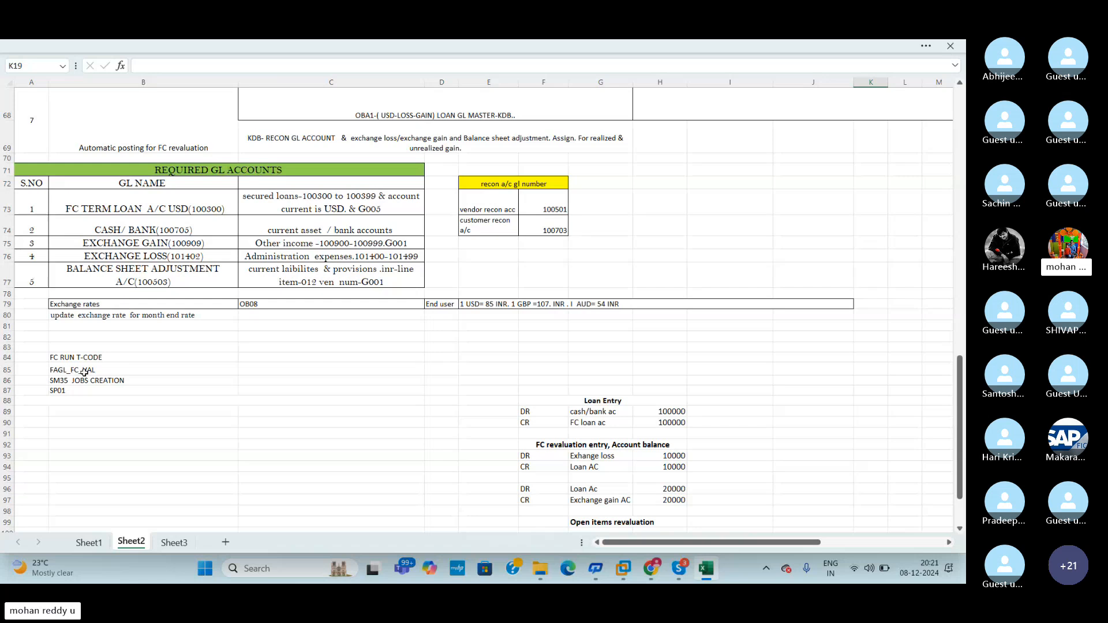
{"action": "left_click", "coordinate": [76, 373]}
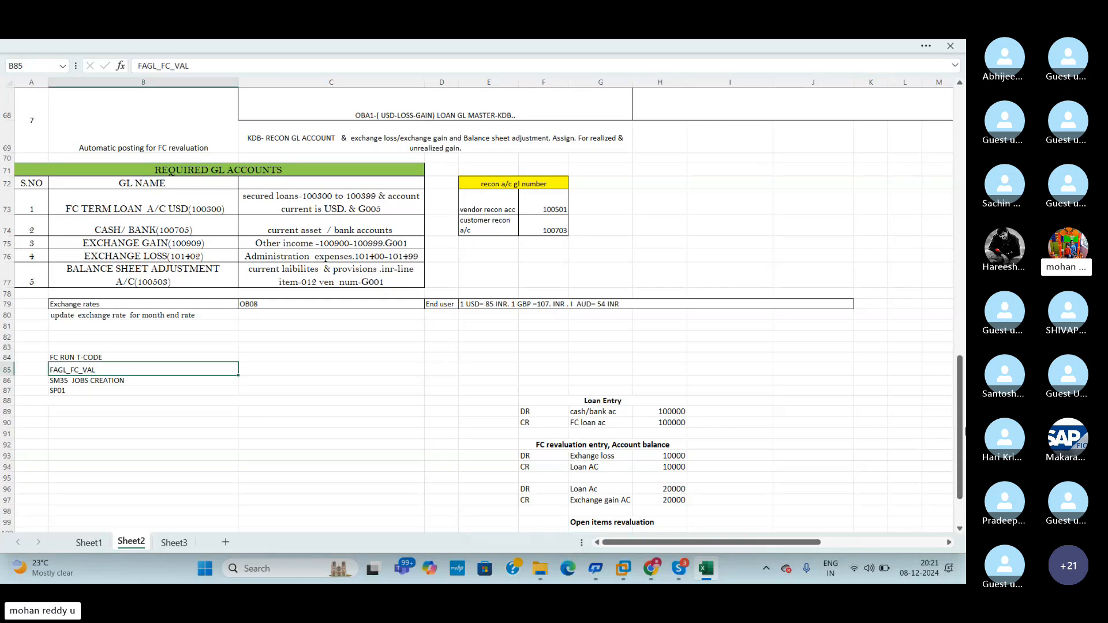
{"action": "left_click_drag", "start_coordinate": [964, 430], "coordinate": [964, 186]}
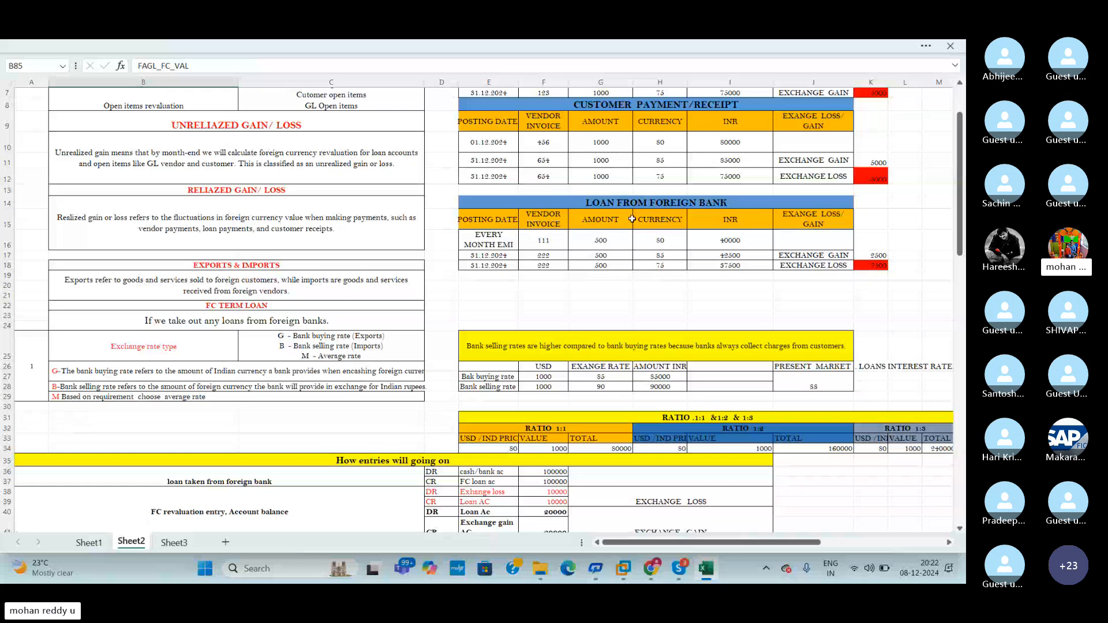
Step: Review the realized gain/loss note, the loan and customer amounts, and the Exports & Imports and FC Term Loan notes
{"action": "left_click", "coordinate": [381, 222]}
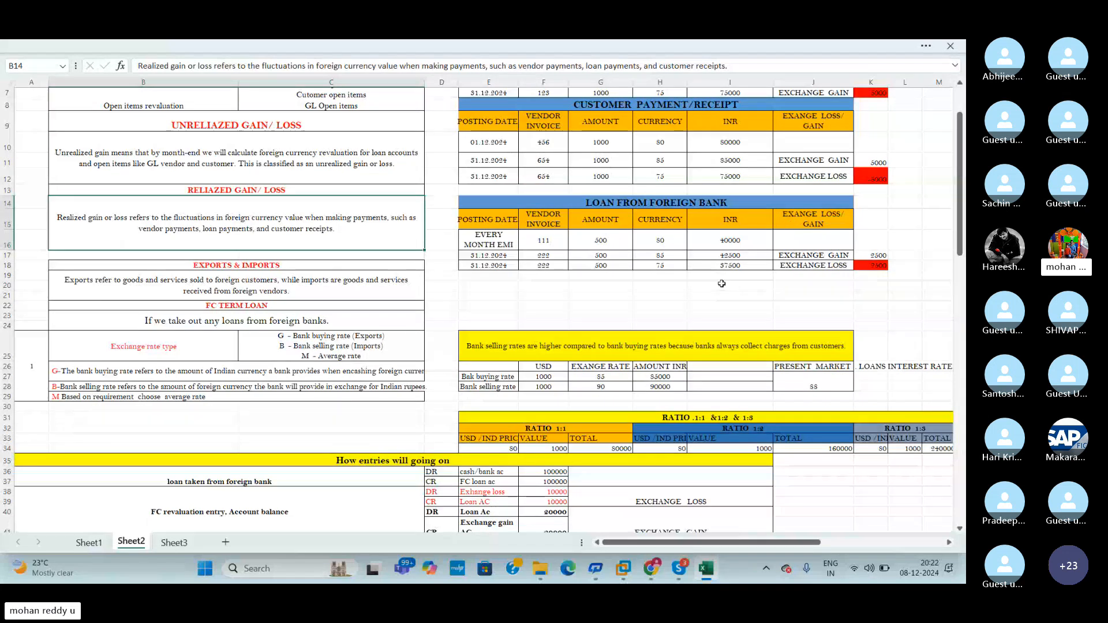
{"action": "left_click", "coordinate": [730, 240]}
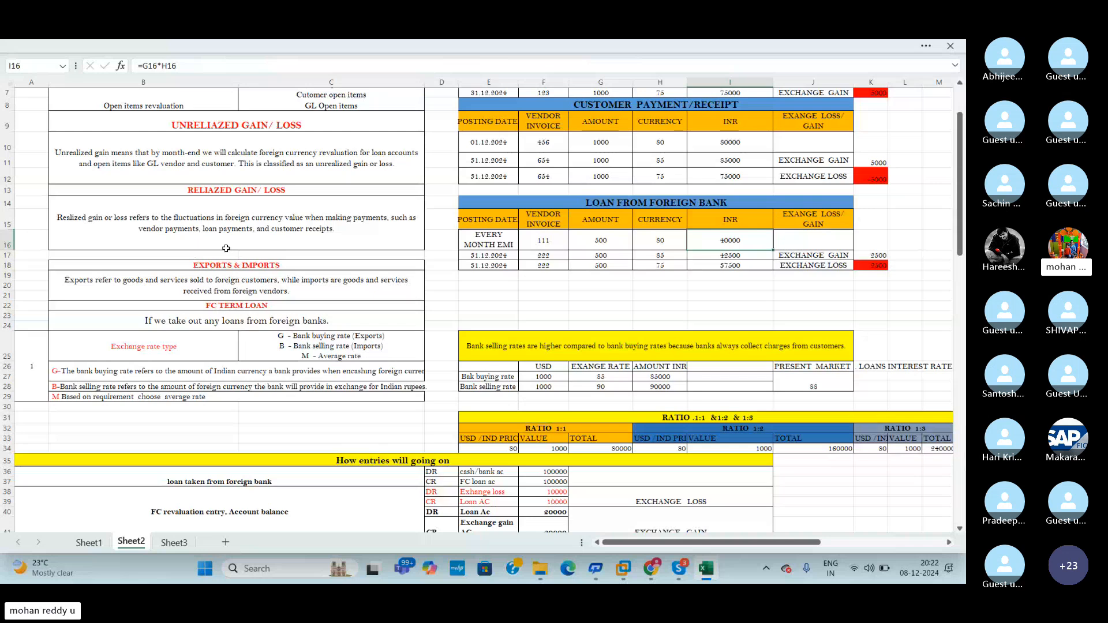
{"action": "left_click", "coordinate": [588, 148]}
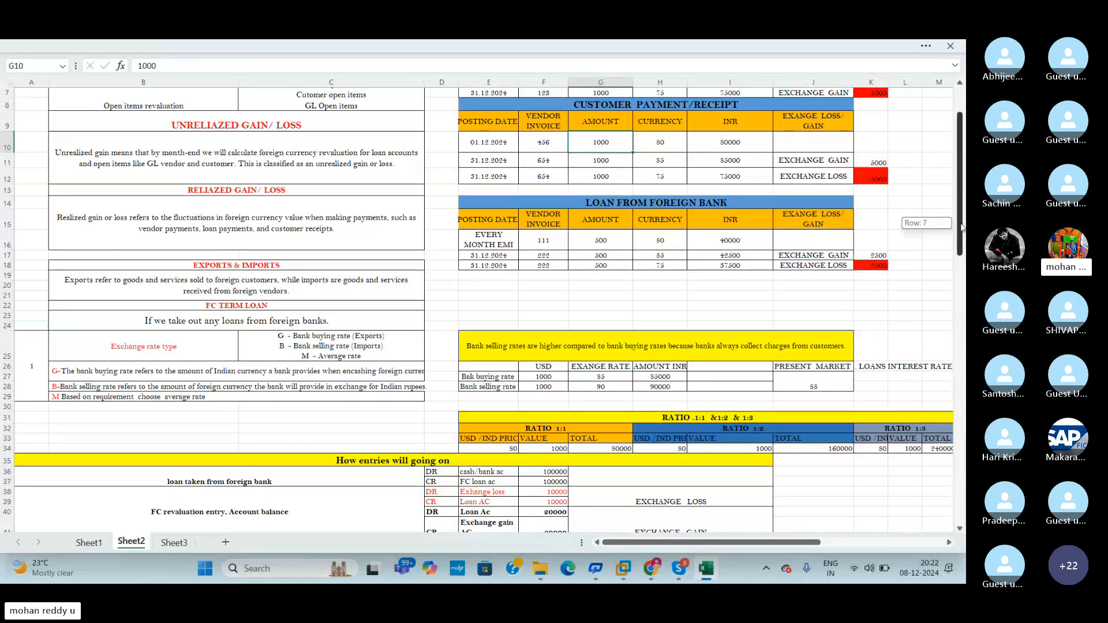
{"action": "scroll", "coordinate": [511, 276], "scroll_direction": "up", "scroll_amount": 2}
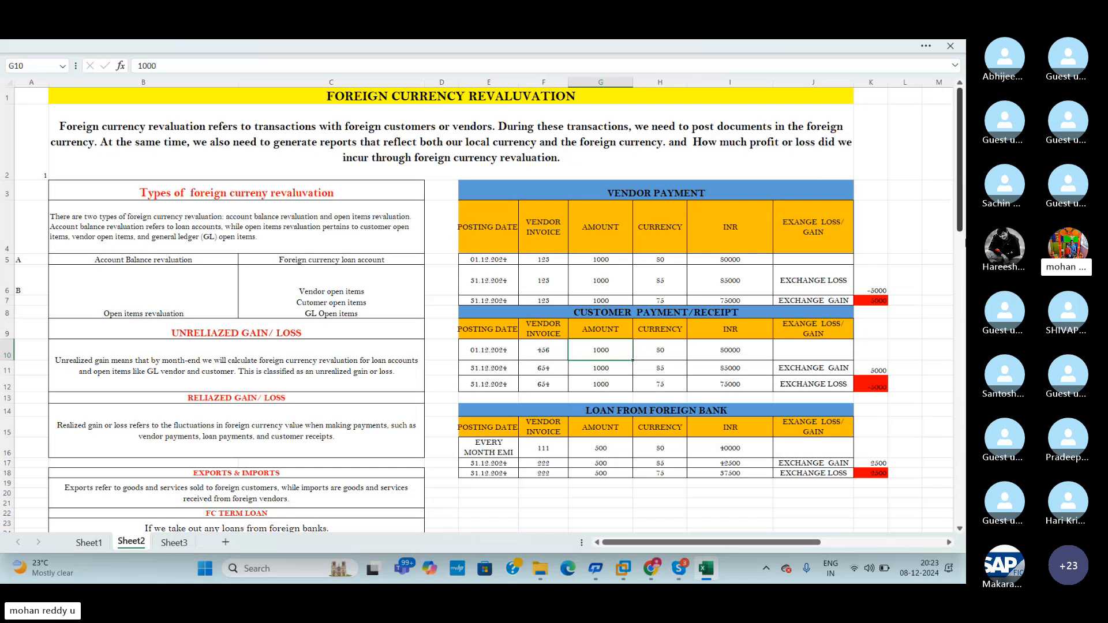
{"action": "left_click_drag", "start_coordinate": [963, 230], "coordinate": [961, 248]}
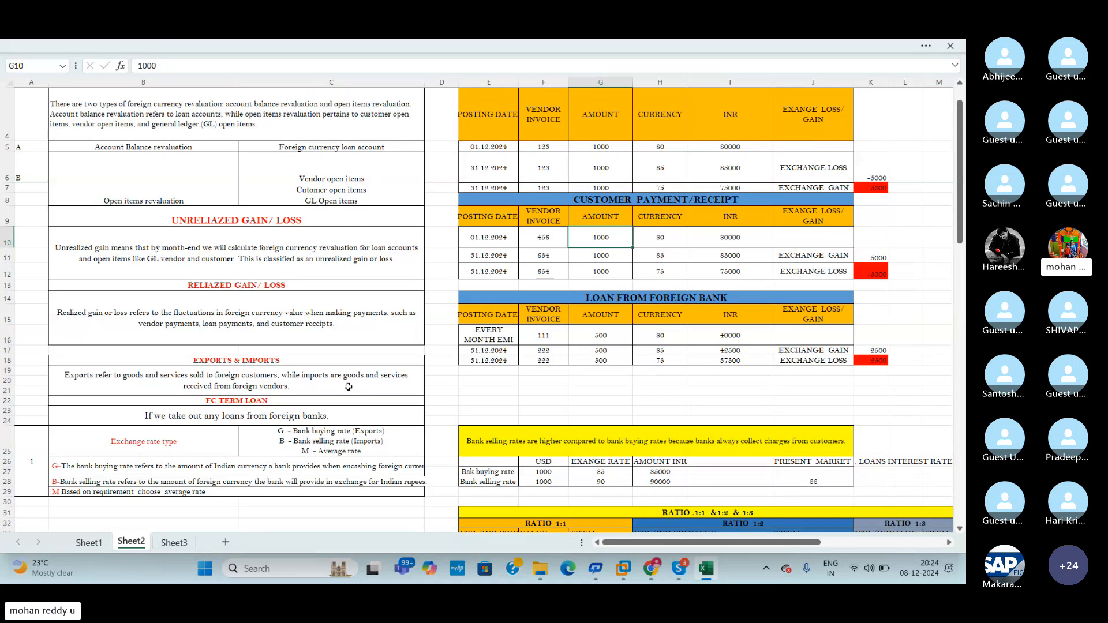
{"action": "left_click", "coordinate": [260, 390]}
{"action": "left_click", "coordinate": [261, 362]}
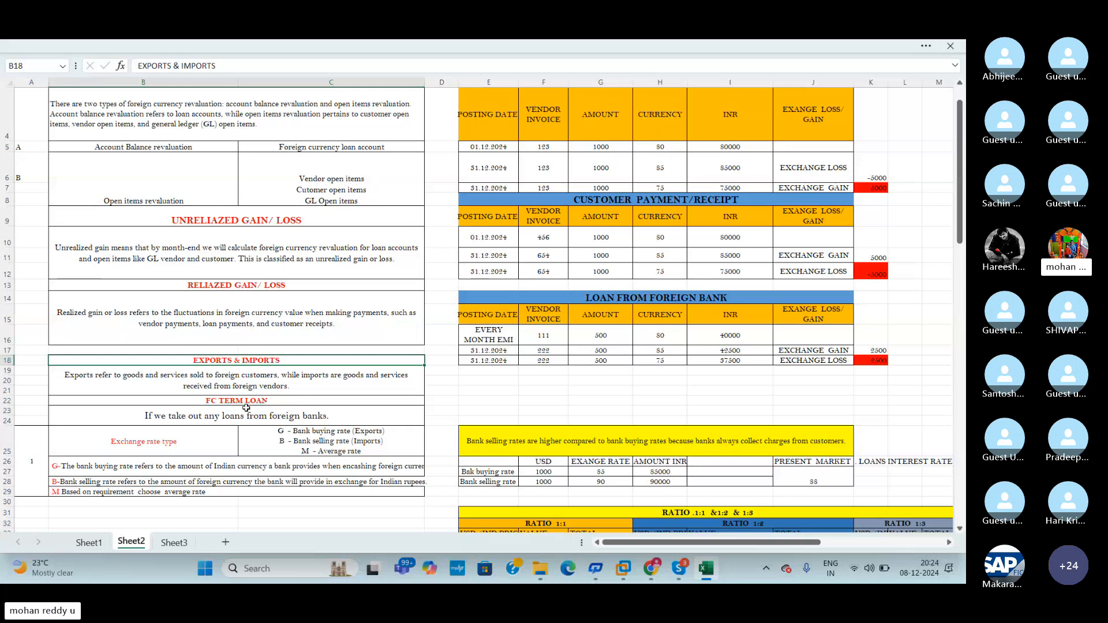
{"action": "left_click", "coordinate": [282, 412]}
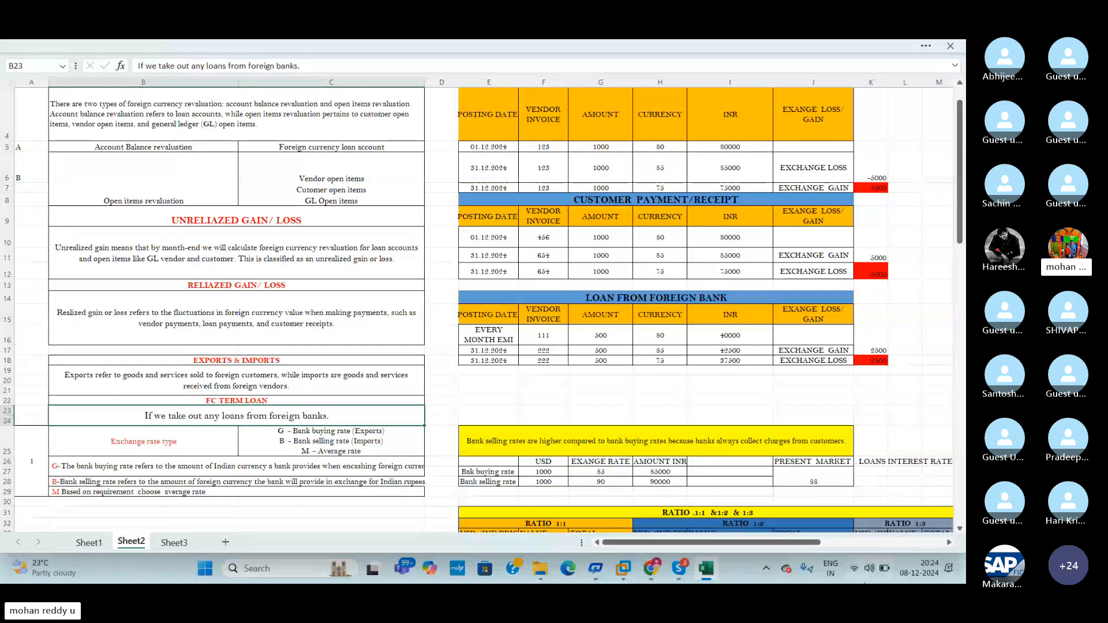
Step: Check the FC REVALUATION call window in Skype and return to the Excel worksheet
{"action": "left_click", "coordinate": [679, 568]}
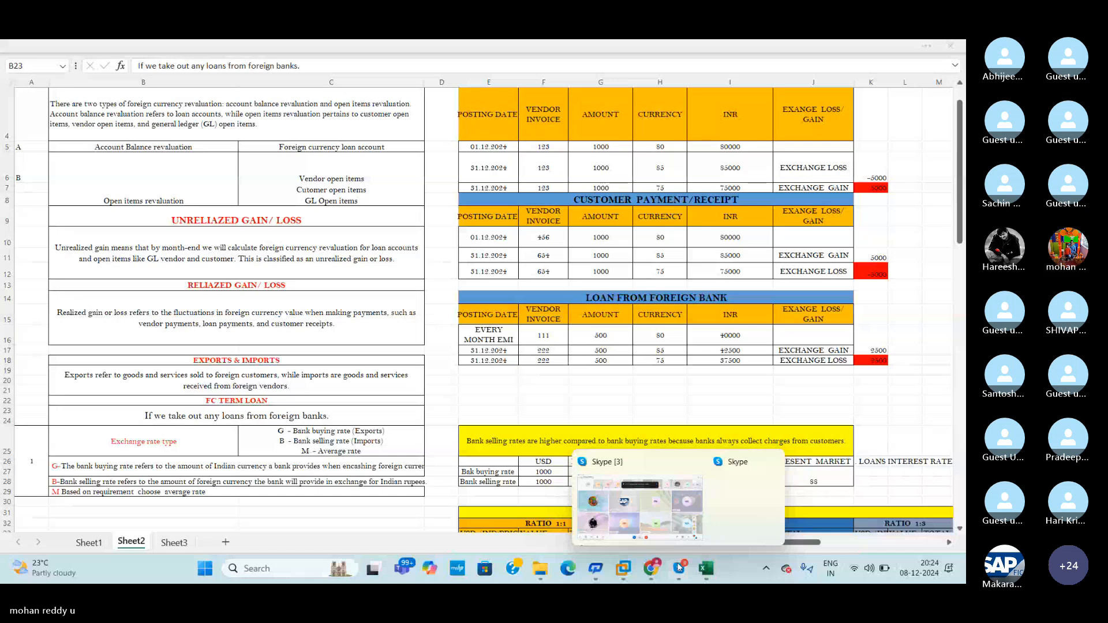
{"action": "left_click", "coordinate": [657, 522]}
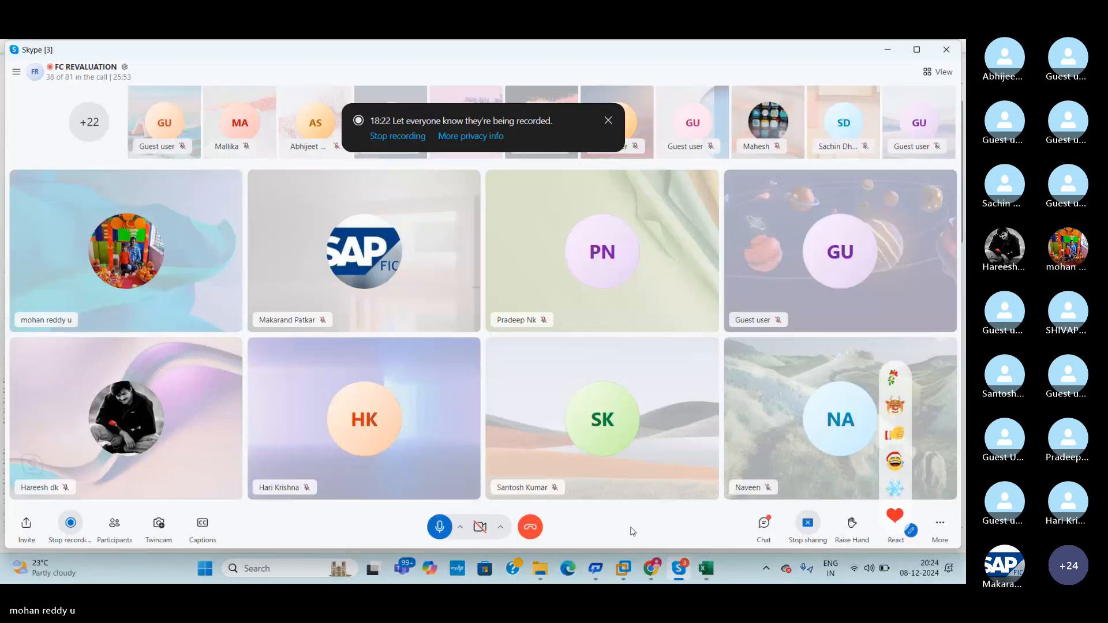
{"action": "mouse_move", "coordinate": [623, 568]}
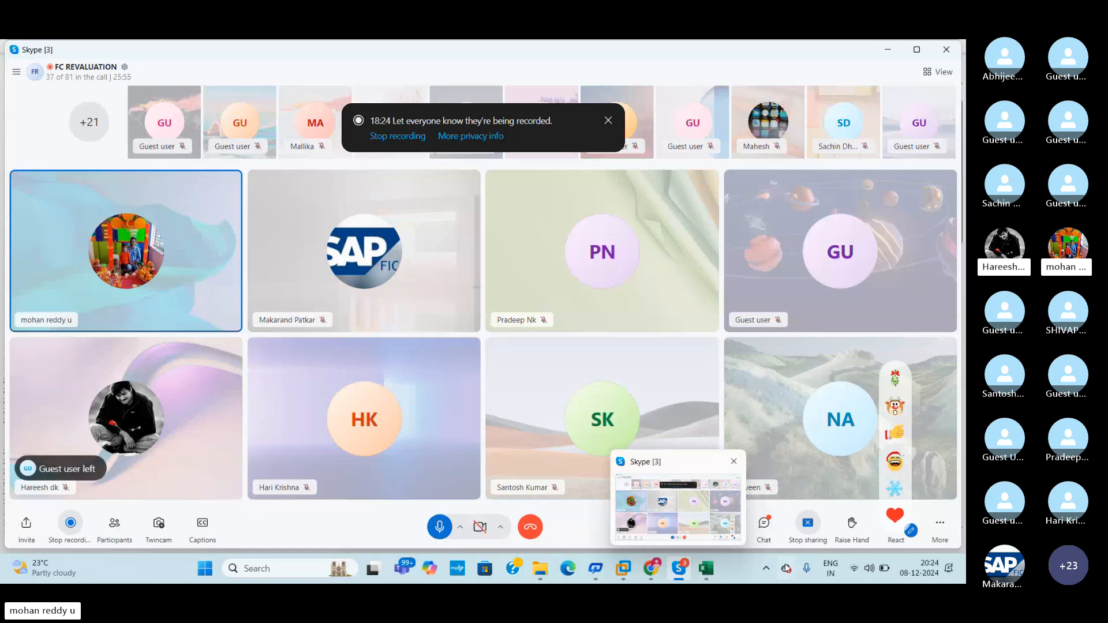
{"action": "left_click", "coordinate": [717, 574]}
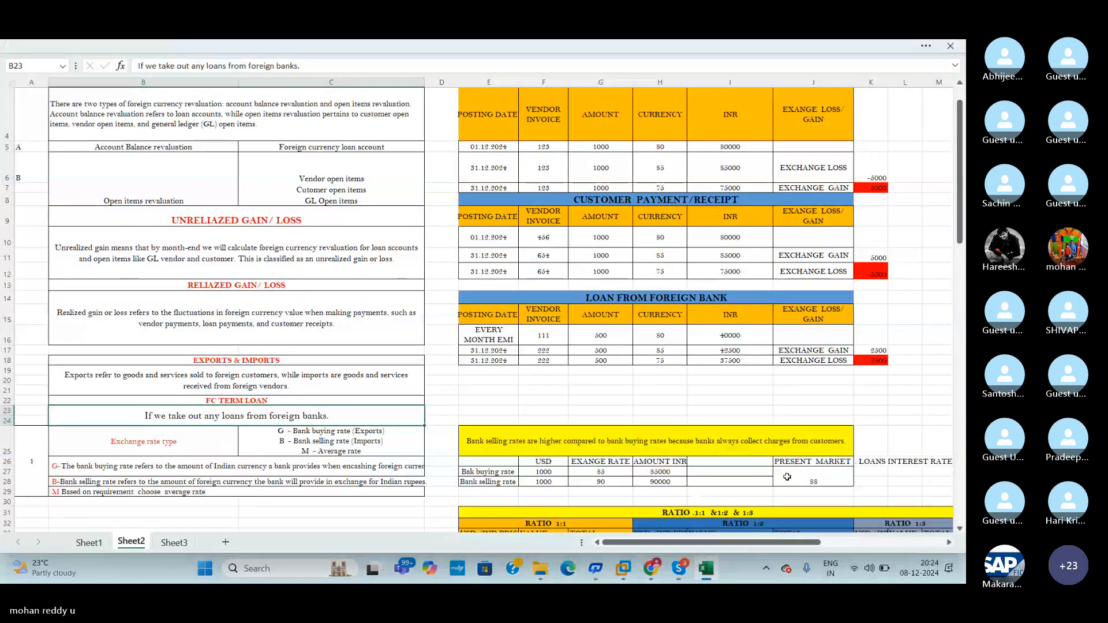
Step: Examine the exchange rate types, the bank buying and selling rate example, the ratio table and the accounting entries section
{"action": "left_click_drag", "start_coordinate": [955, 240], "coordinate": [944, 271]}
{"action": "left_click", "coordinate": [871, 420]}
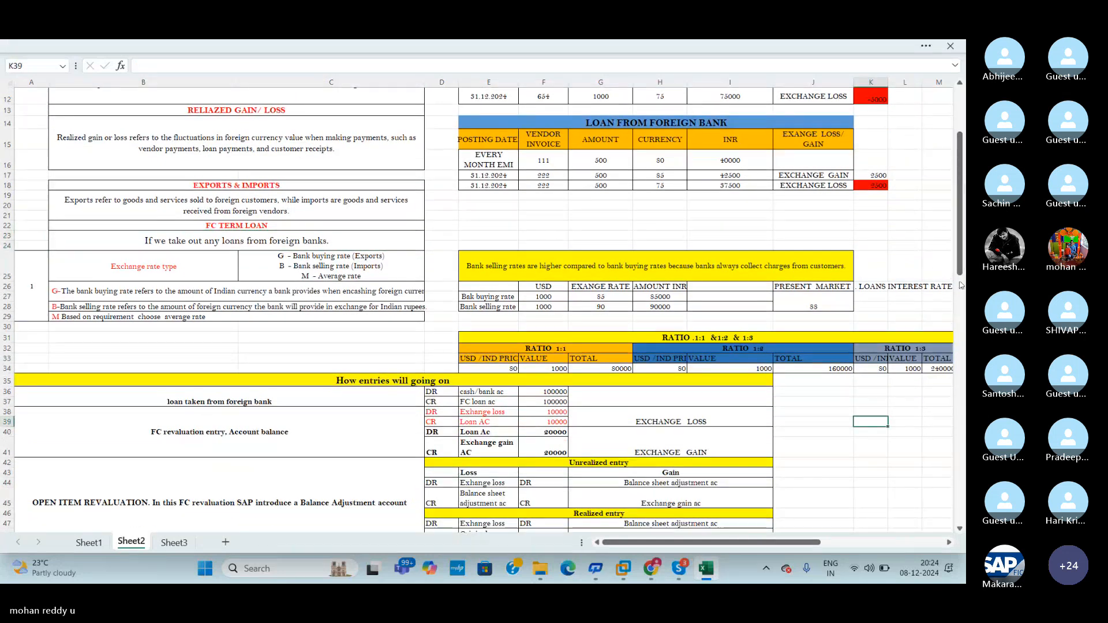
{"action": "left_click_drag", "start_coordinate": [960, 263], "coordinate": [963, 264]}
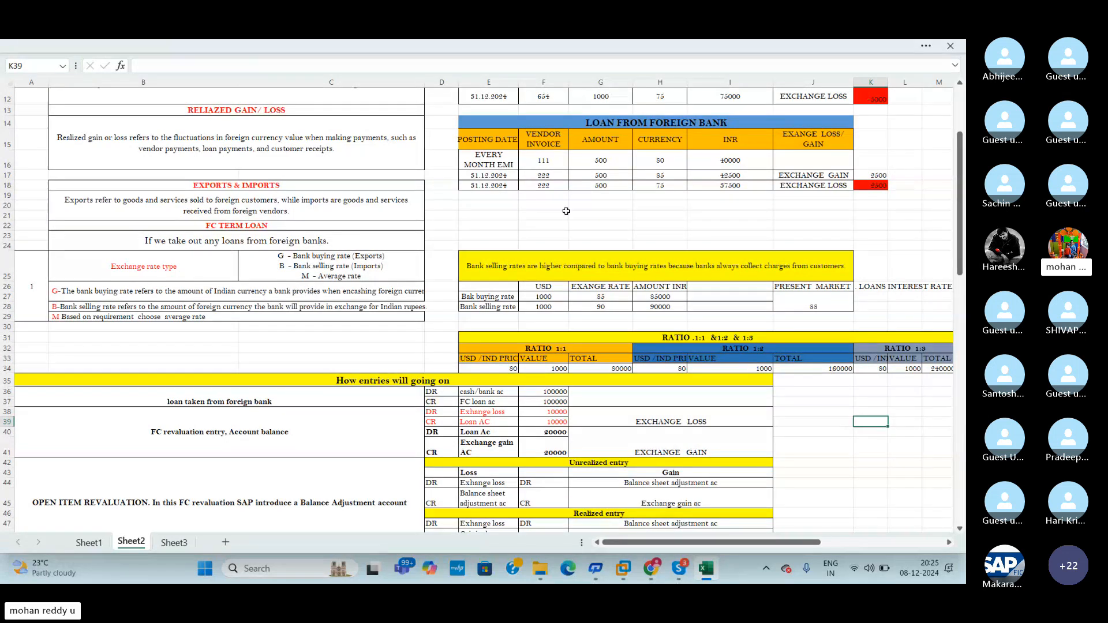
Step: Enter the scratch example figures 85 in E22 and 1000 in E23, below the foreign bank loan table
{"action": "left_click", "coordinate": [281, 279]}
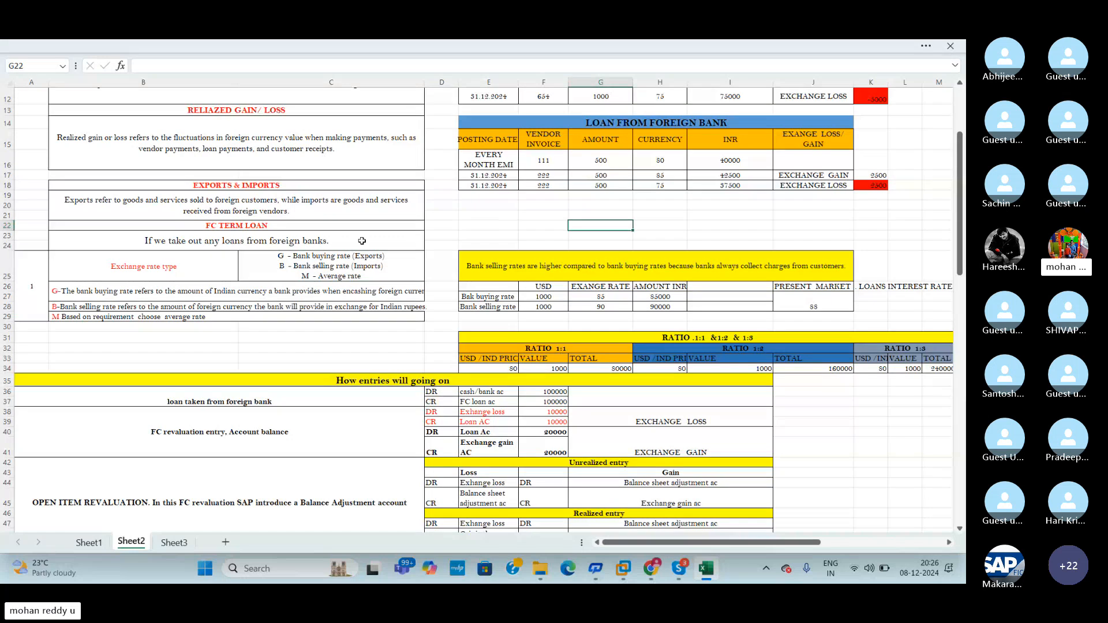
{"action": "left_click", "coordinate": [505, 225]}
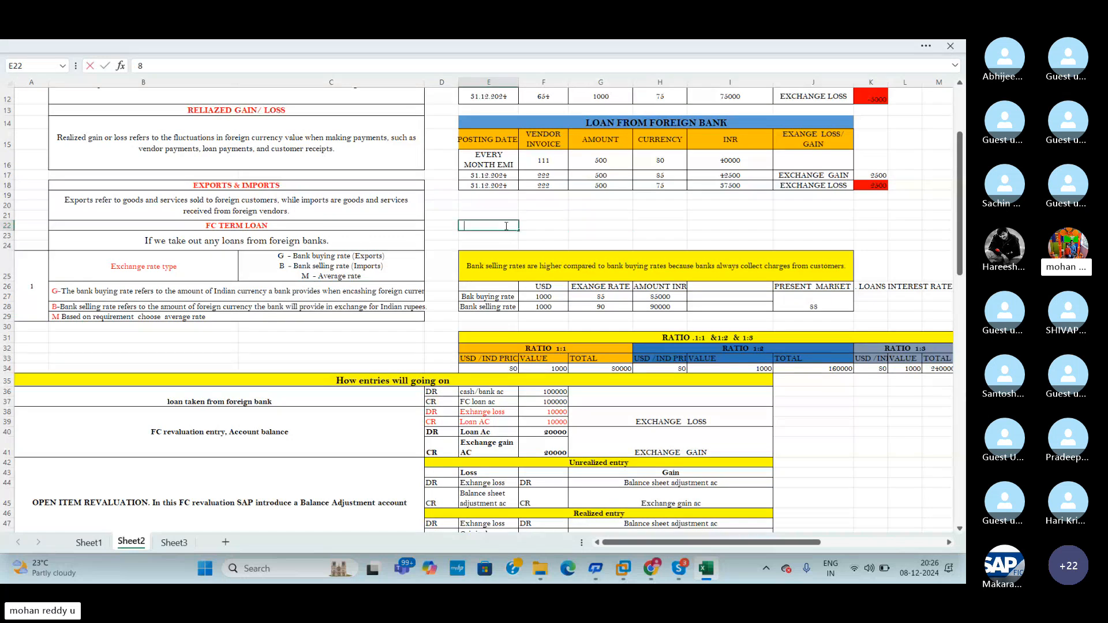
{"action": "type", "text": "8"}
{"action": "key", "text": "Return"}
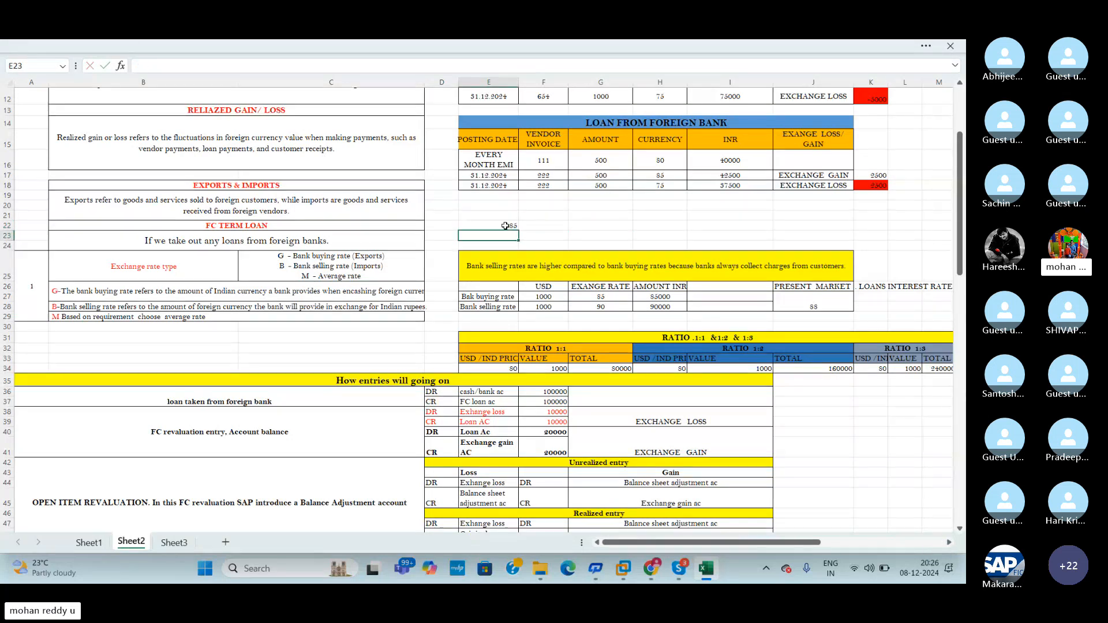
{"action": "left_click", "coordinate": [572, 244]}
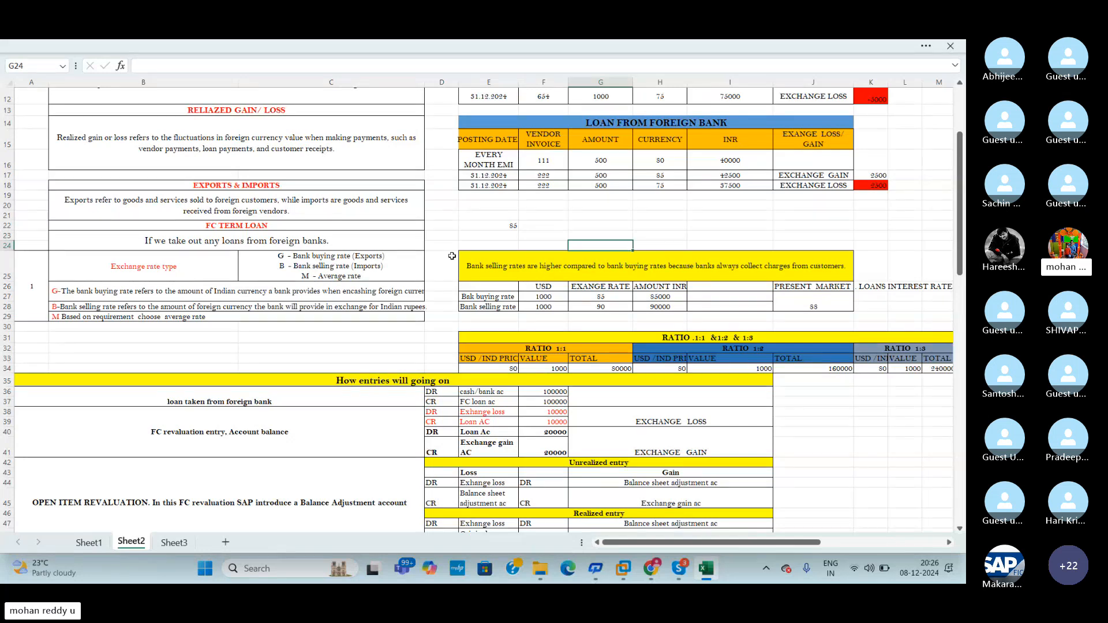
{"action": "left_click", "coordinate": [505, 237]}
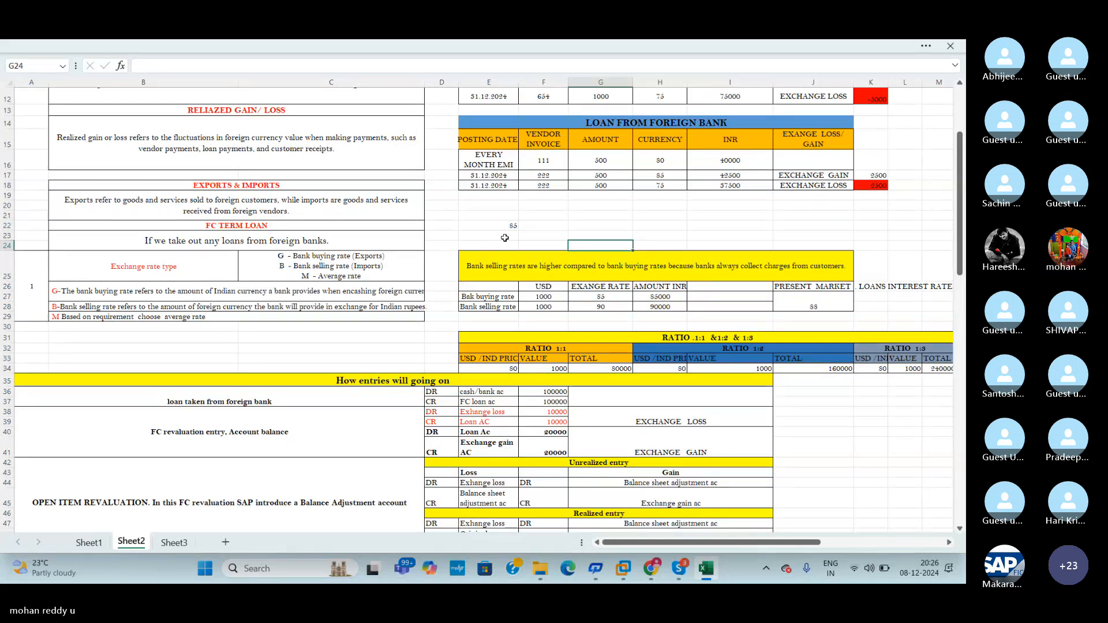
{"action": "type", "text": "1000"}
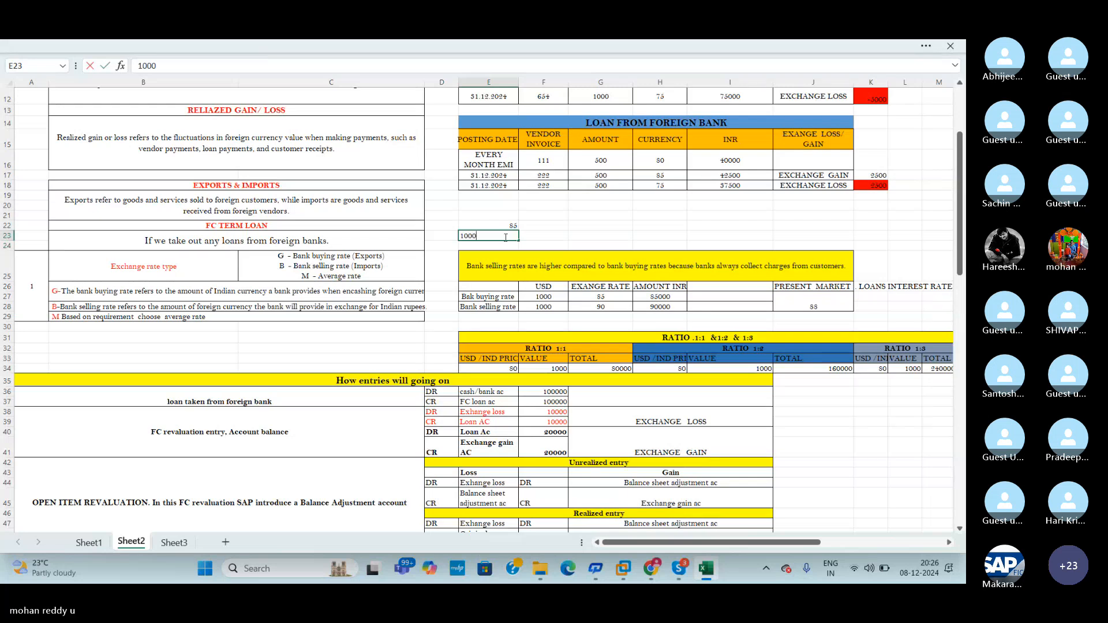
{"action": "left_click", "coordinate": [551, 245]}
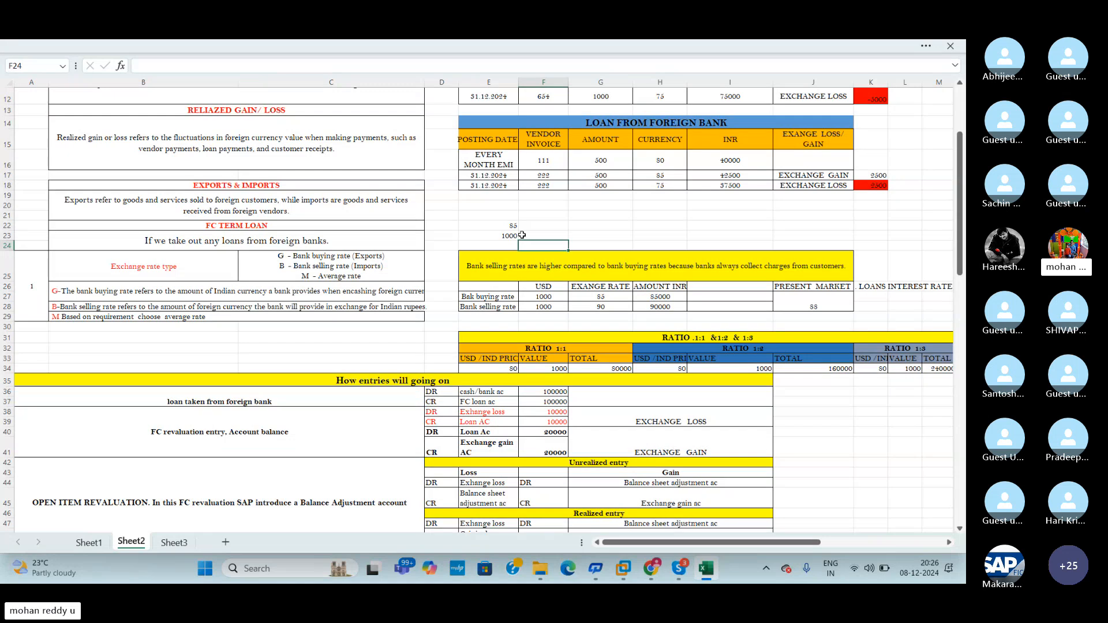
Step: Add the rupee amounts 85000 in F23 and 82000 in G23 beside the scratch amount of 1000
{"action": "left_click", "coordinate": [333, 263]}
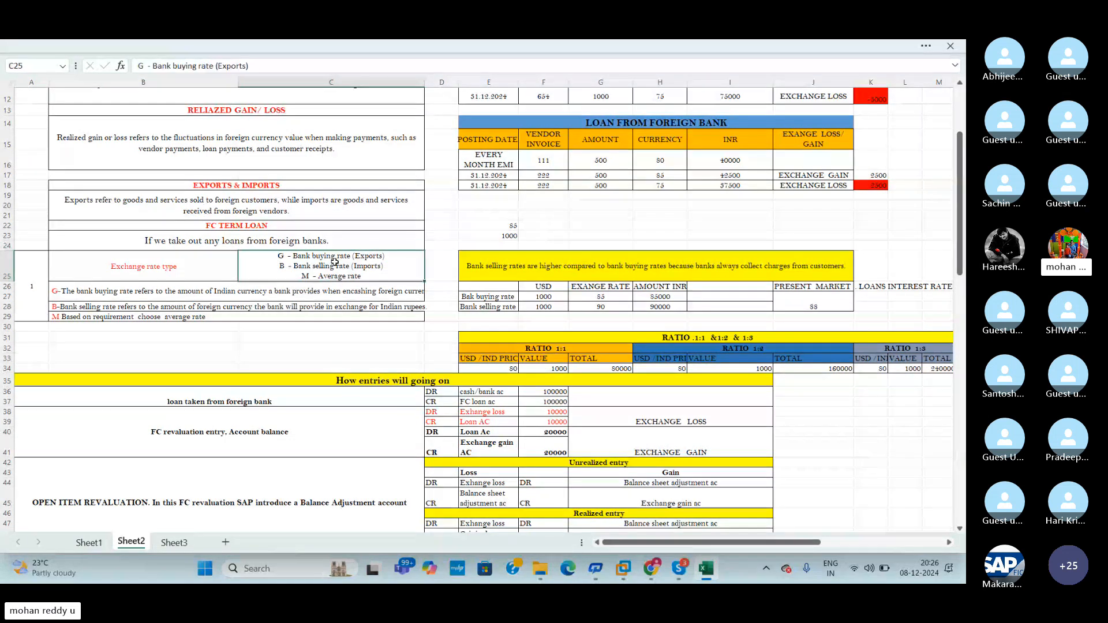
{"action": "left_click", "coordinate": [510, 236]}
{"action": "left_click", "coordinate": [534, 236]}
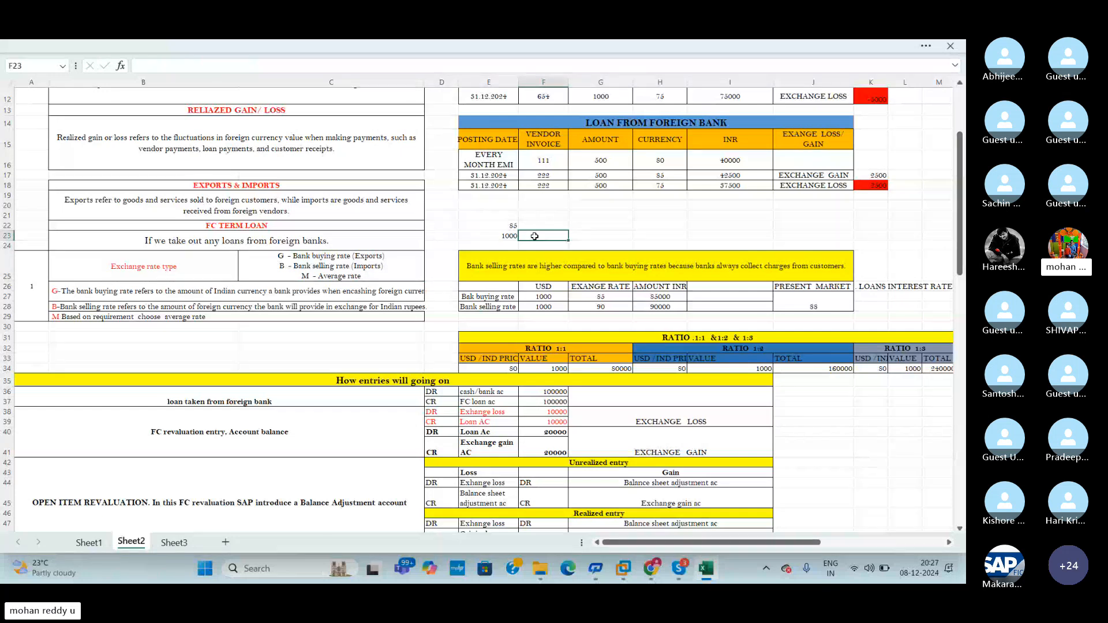
{"action": "type", "text": "85000"}
{"action": "left_click", "coordinate": [634, 235]}
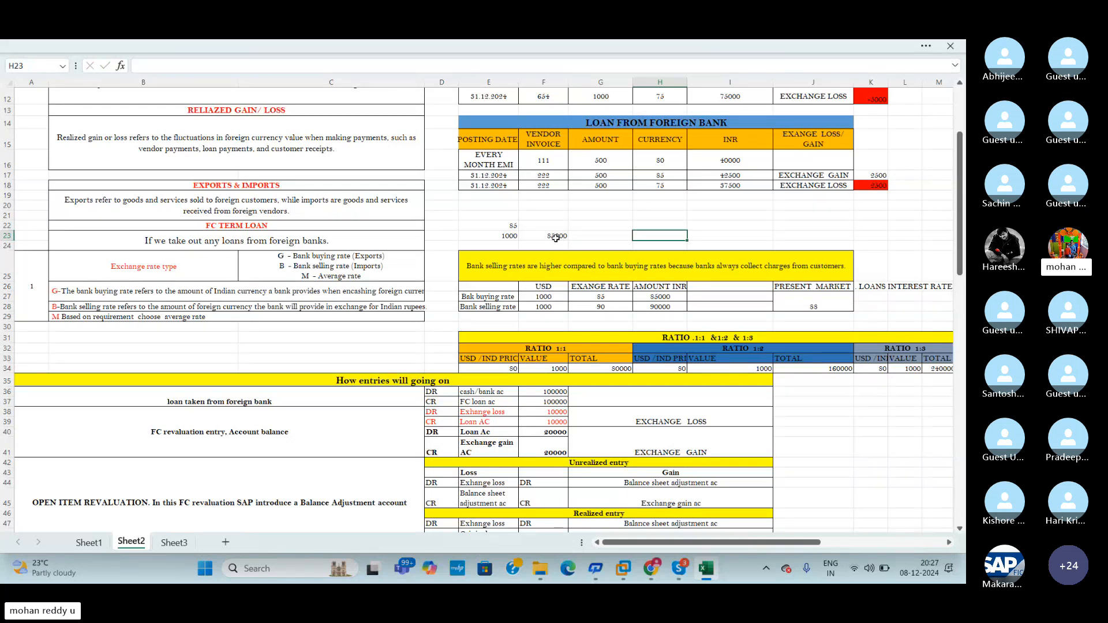
{"action": "left_click", "coordinate": [586, 236]}
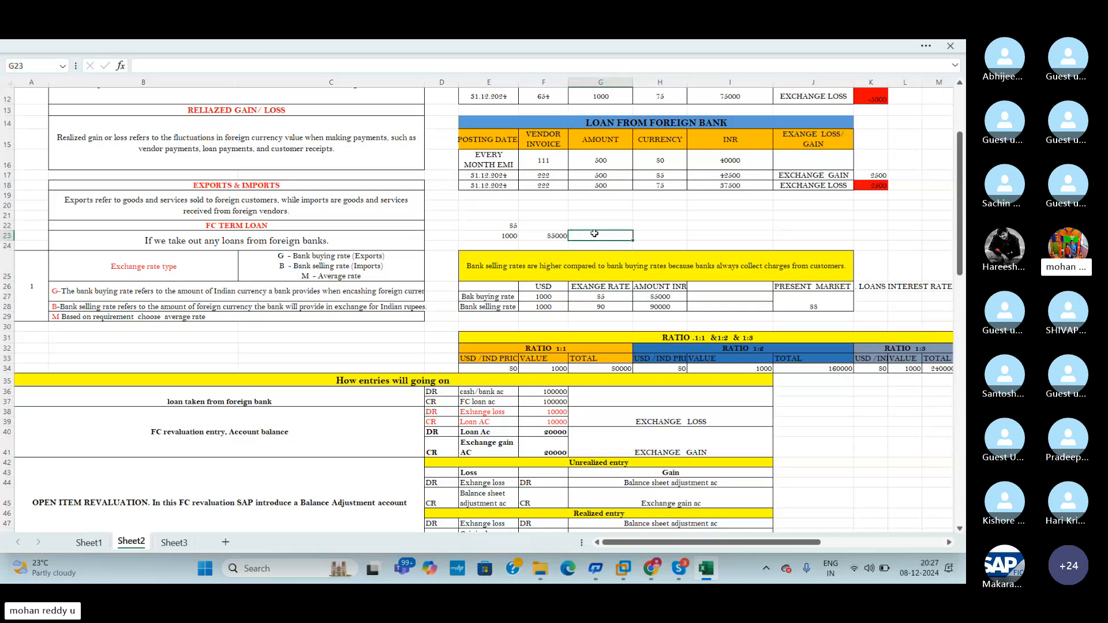
{"action": "type", "text": "8200"}
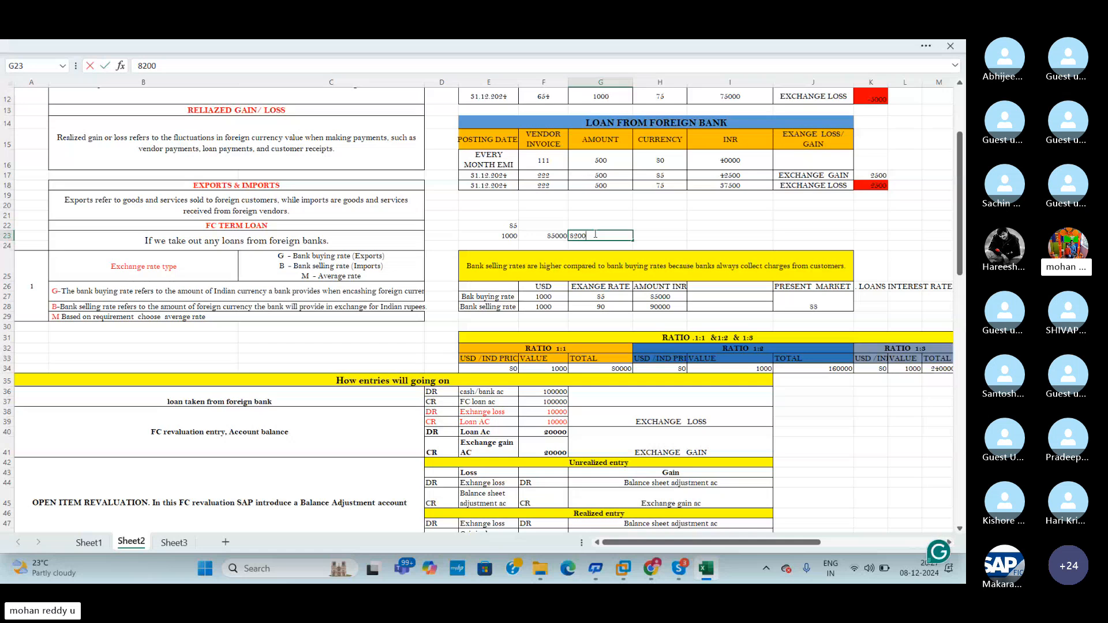
{"action": "left_click", "coordinate": [654, 233]}
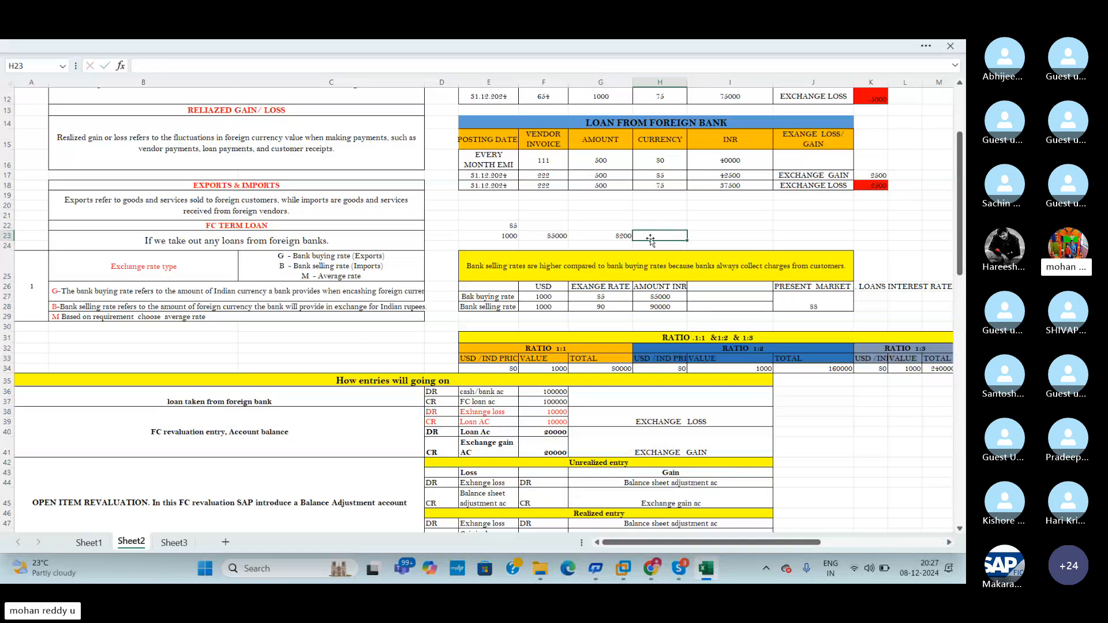
{"action": "left_click", "coordinate": [612, 237]}
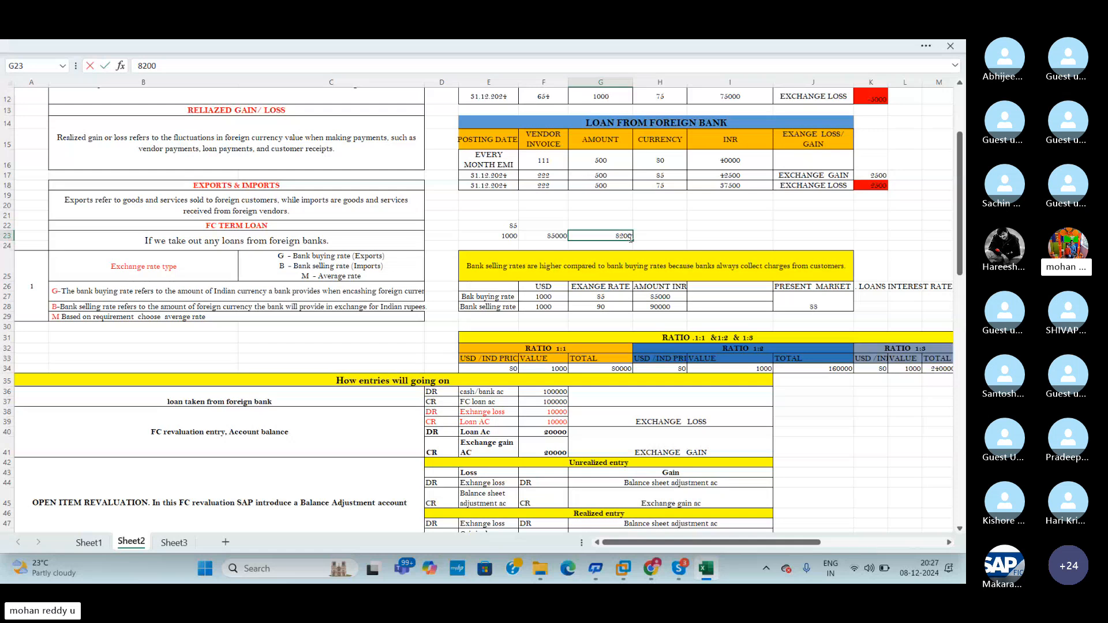
{"action": "key", "text": "Return"}
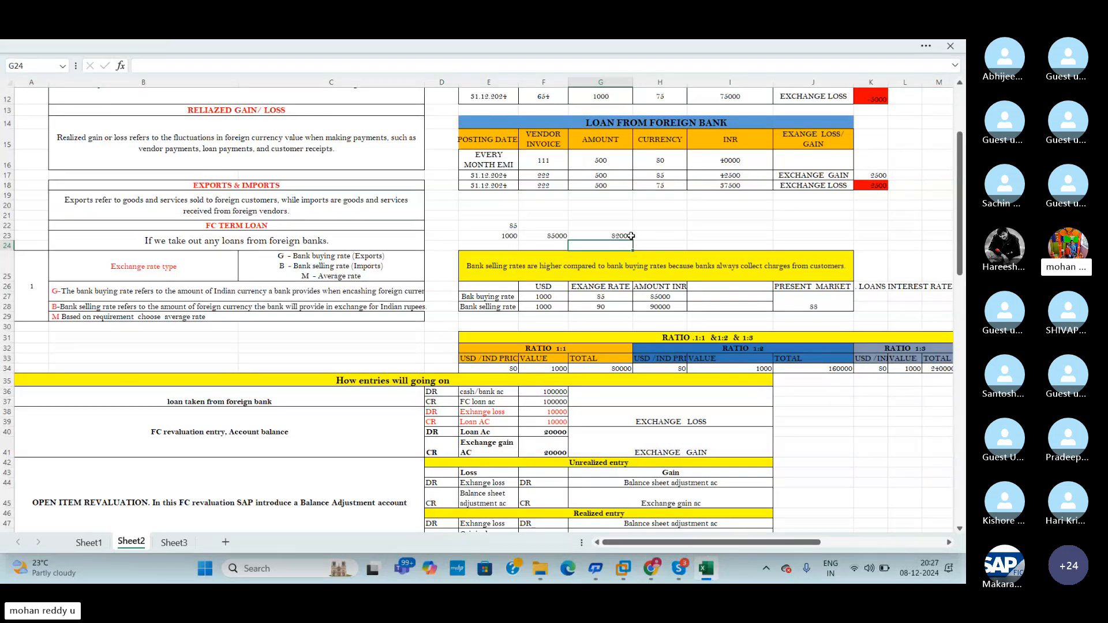
Step: Enter 85000, 1000 and 950 across cells E24, F24 and G24 as the reverse conversion example
{"action": "left_click", "coordinate": [513, 244]}
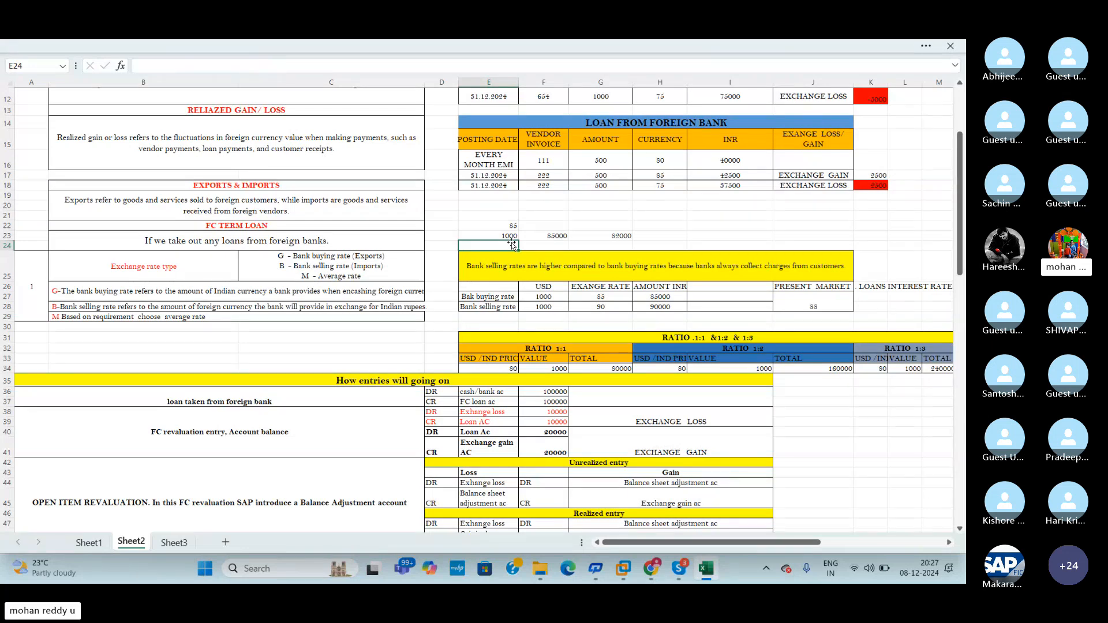
{"action": "type", "text": "85000"}
{"action": "key", "text": "Return"}
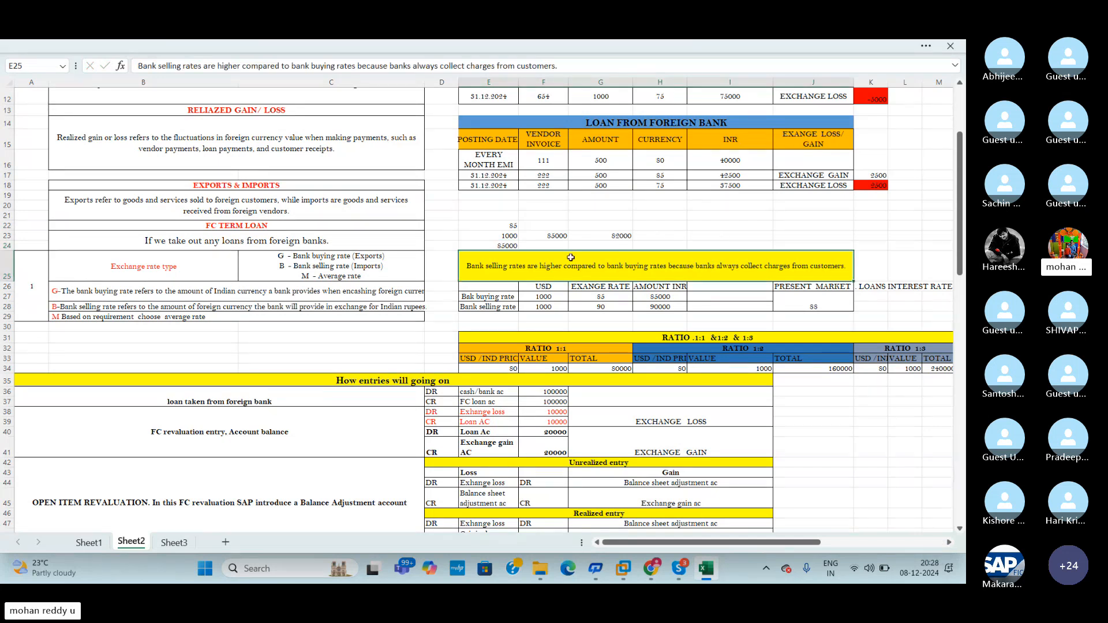
{"action": "left_click", "coordinate": [552, 245]}
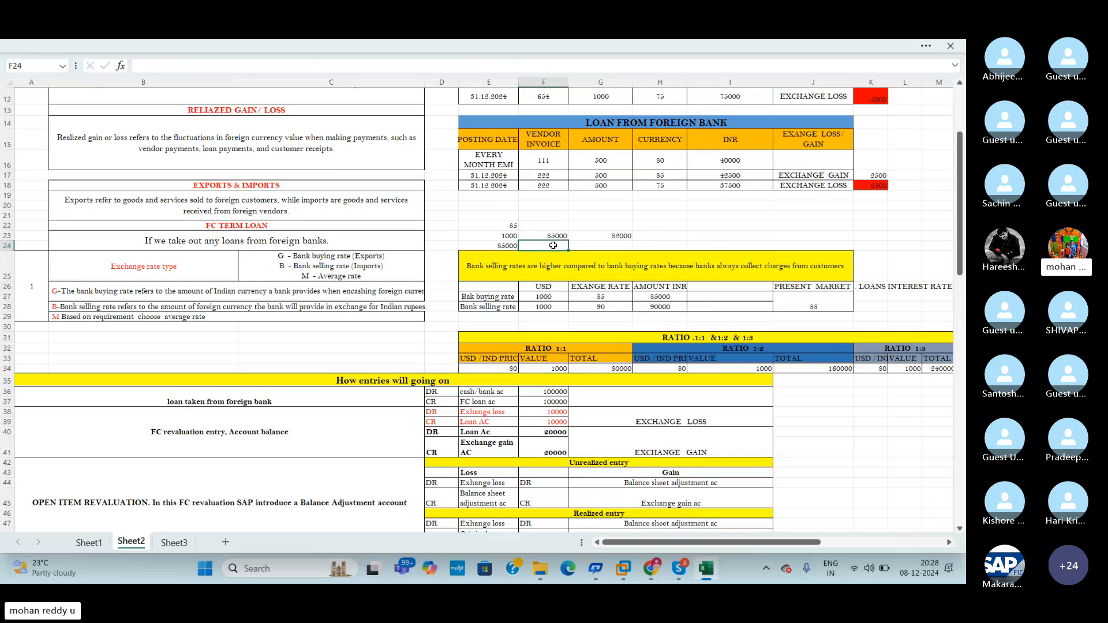
{"action": "type", "text": "1000"}
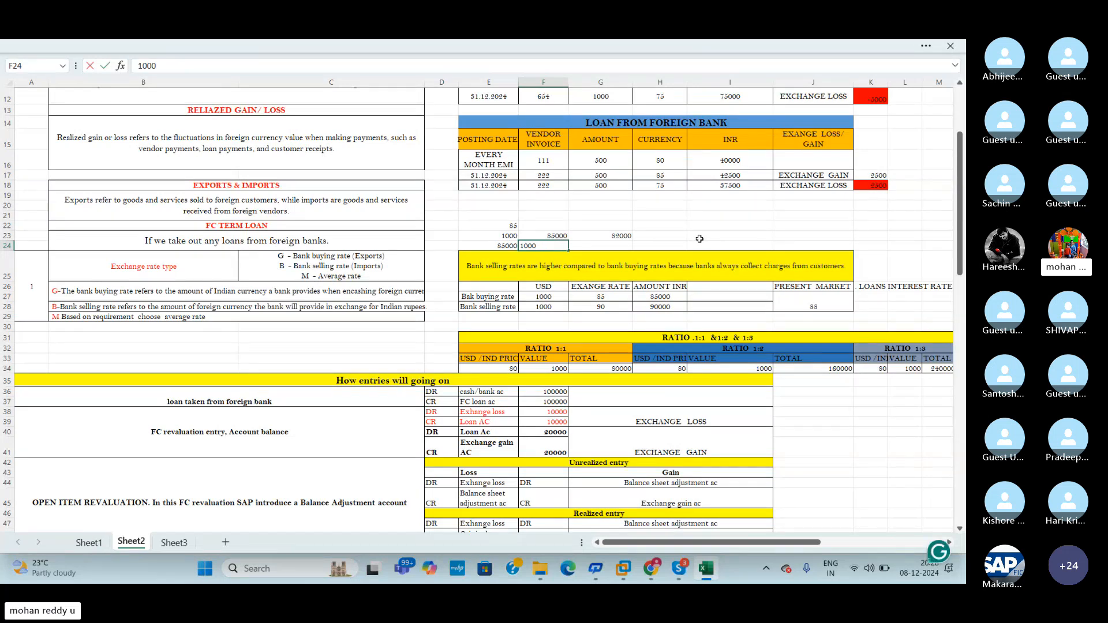
{"action": "left_click", "coordinate": [624, 246]}
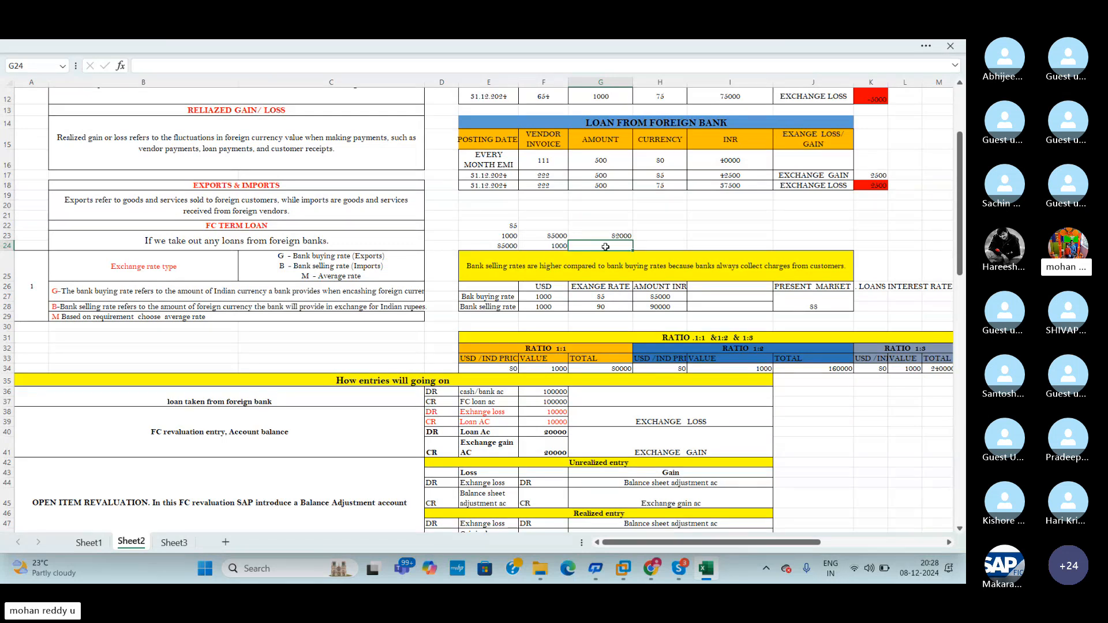
{"action": "type", "text": "950"}
{"action": "key", "text": "Return"}
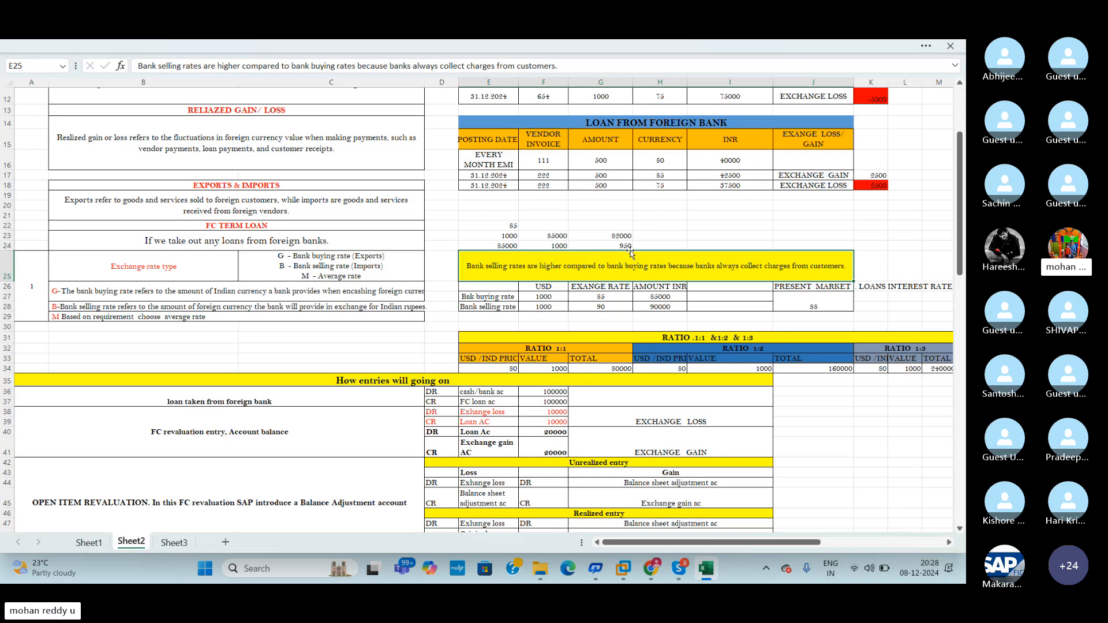
Step: Change the converted amount in G24 to 970, leaving the surrounding cells unreplaced
{"action": "left_click", "coordinate": [679, 245]}
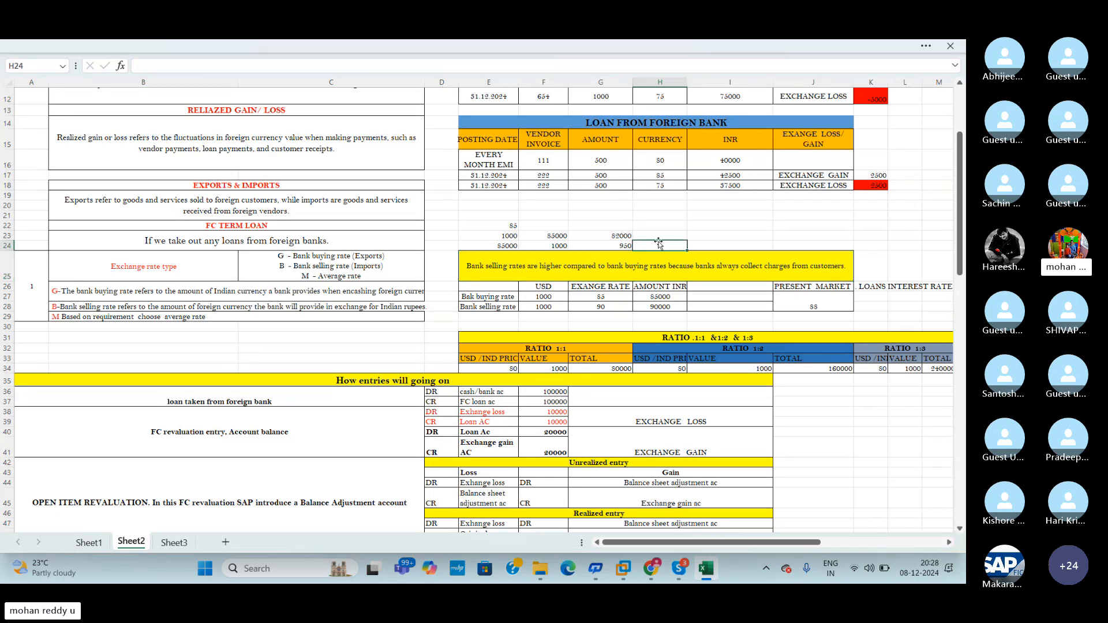
{"action": "left_click", "coordinate": [624, 246]}
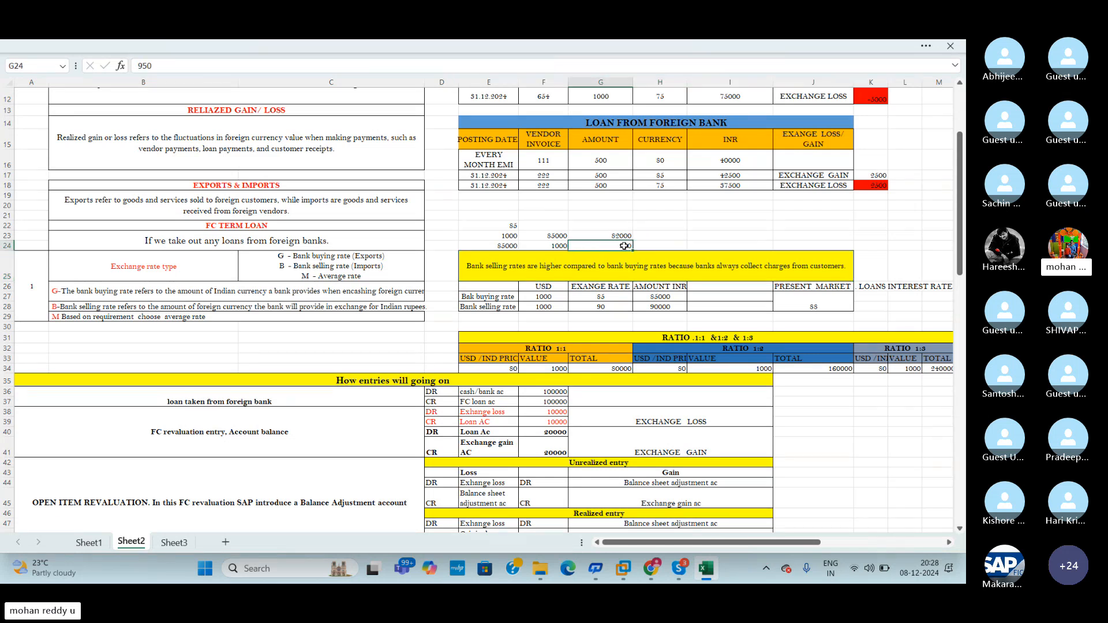
{"action": "type", "text": "970"}
{"action": "key", "text": "Return"}
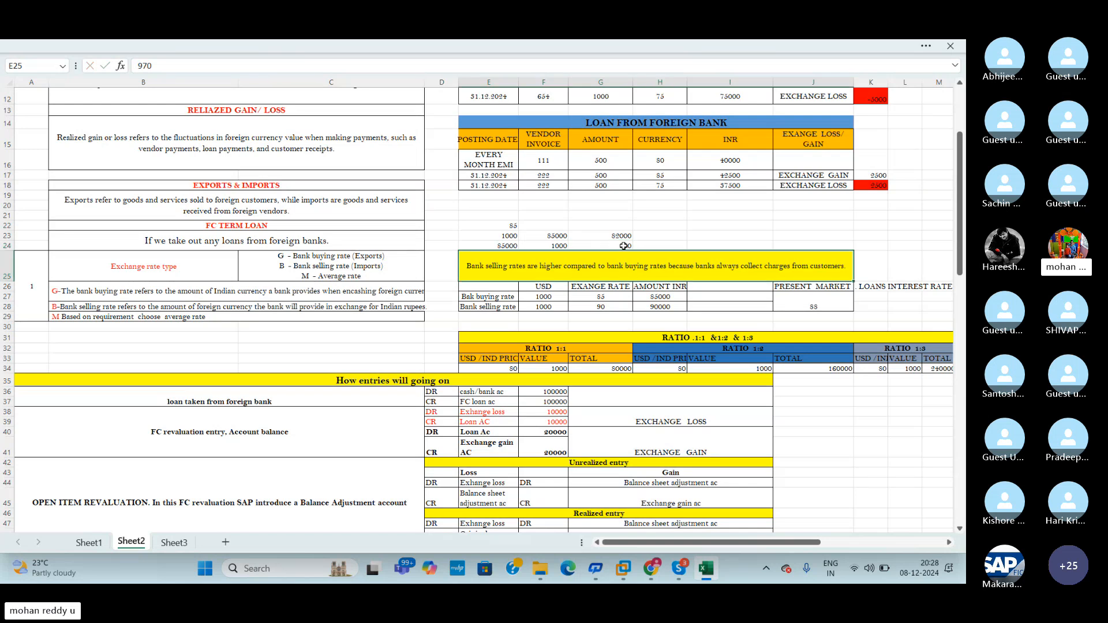
{"action": "left_click_drag", "start_coordinate": [674, 250], "coordinate": [670, 245]}
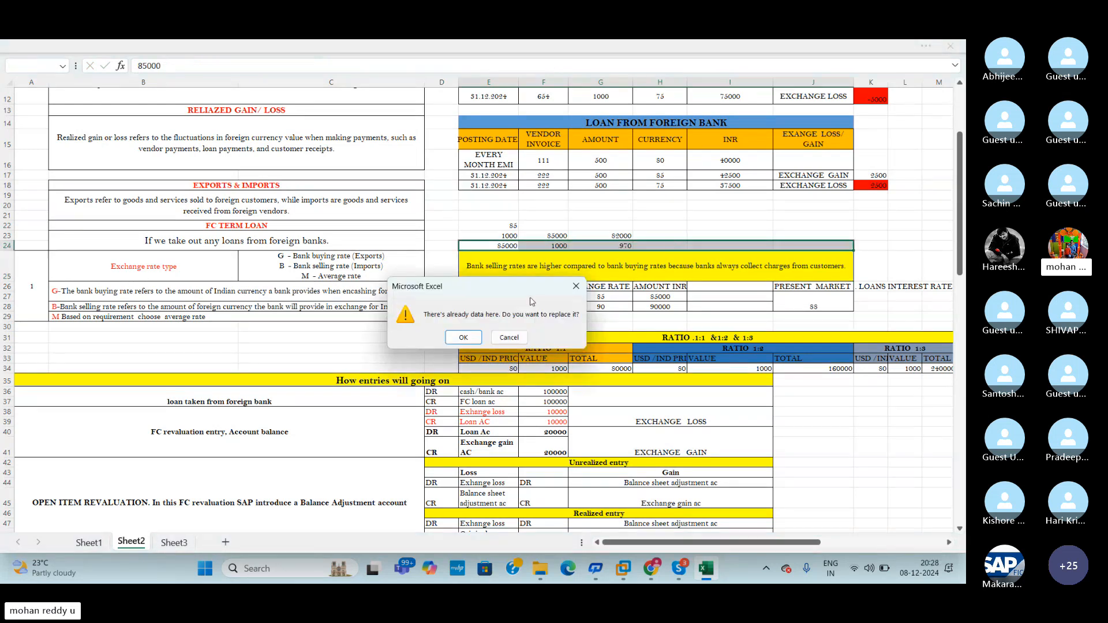
{"action": "left_click", "coordinate": [509, 337]}
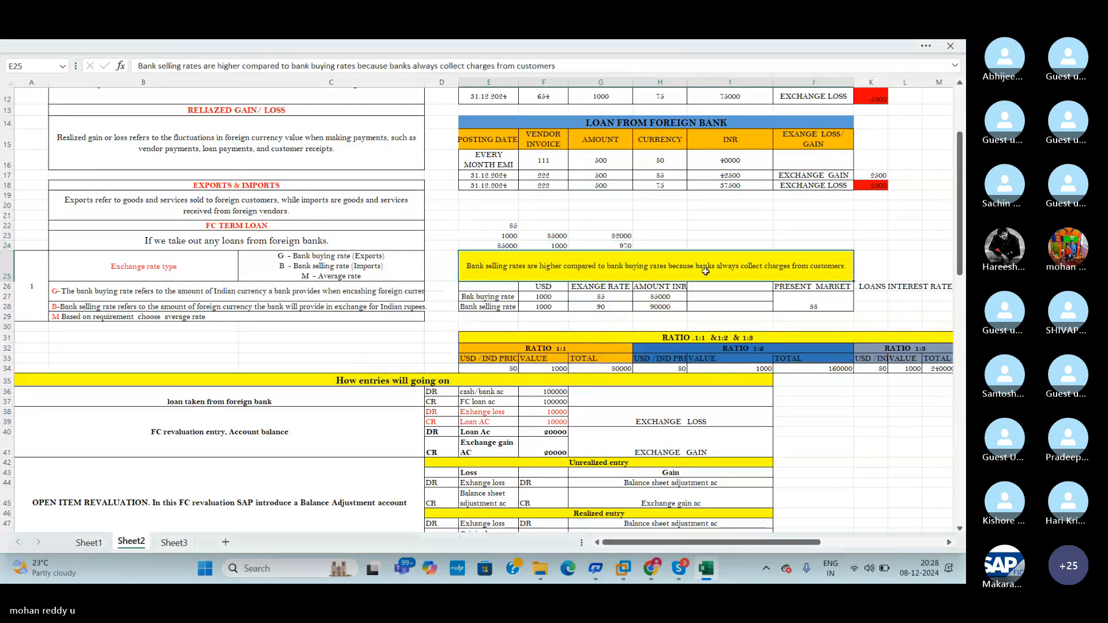
Step: Clear the scratch example figures from the range E22:H24
{"action": "left_click", "coordinate": [728, 236]}
{"action": "left_click", "coordinate": [675, 233]}
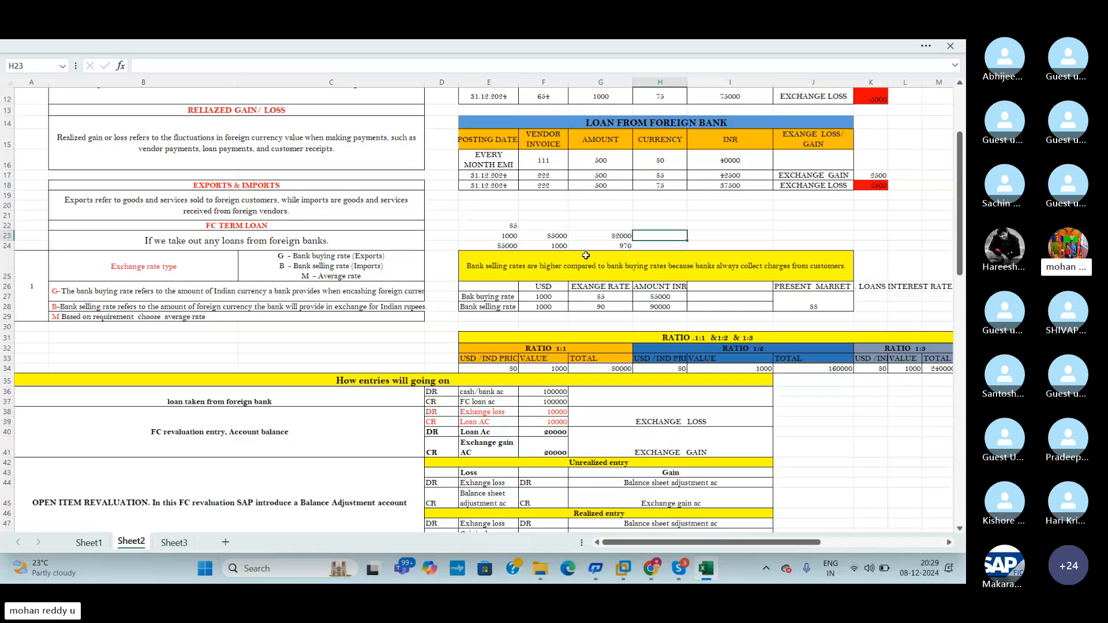
{"action": "left_click_drag", "start_coordinate": [494, 228], "coordinate": [664, 247]}
{"action": "key", "text": "Delete"}
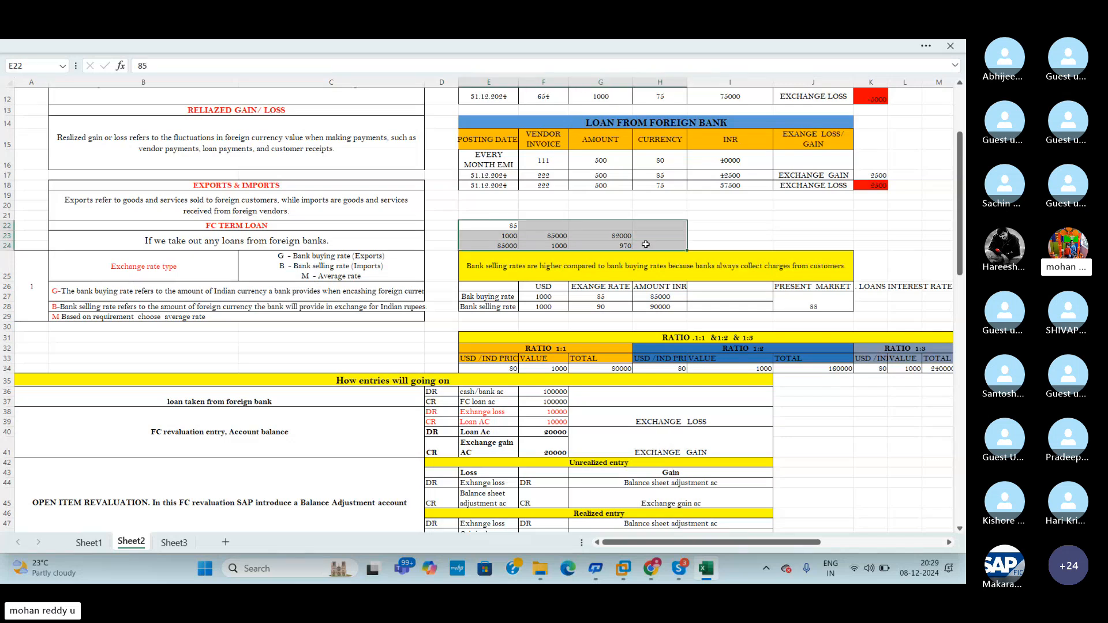
Step: Review the buying, selling and average rate definitions, and the loan, revaluation, unrealized and realized entries under How entries will going on
{"action": "left_click", "coordinate": [355, 266]}
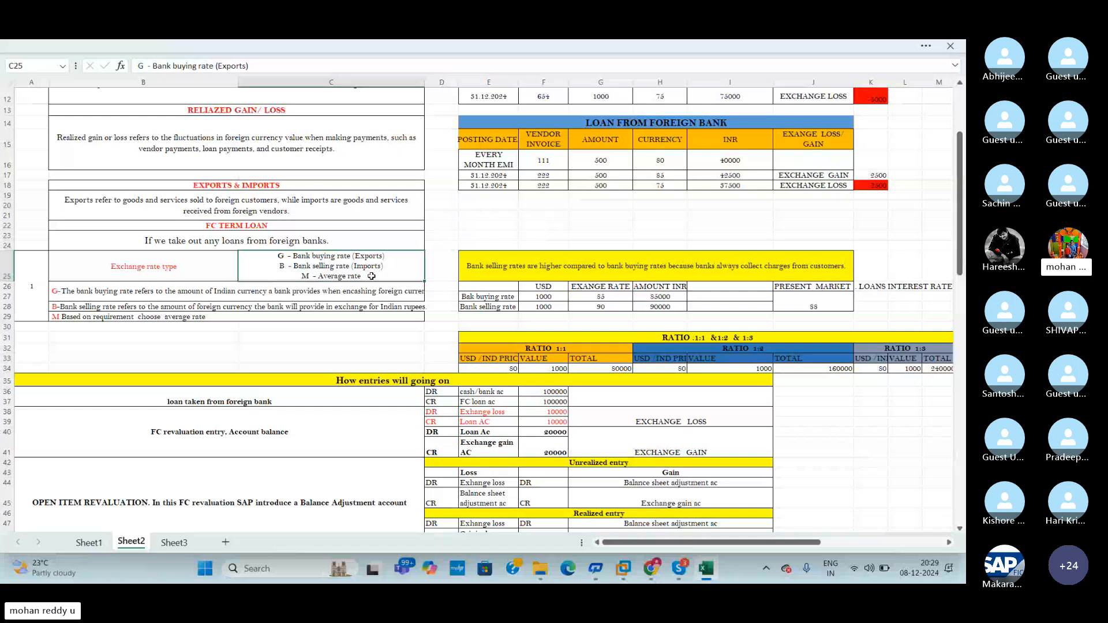
{"action": "left_click", "coordinate": [765, 317]}
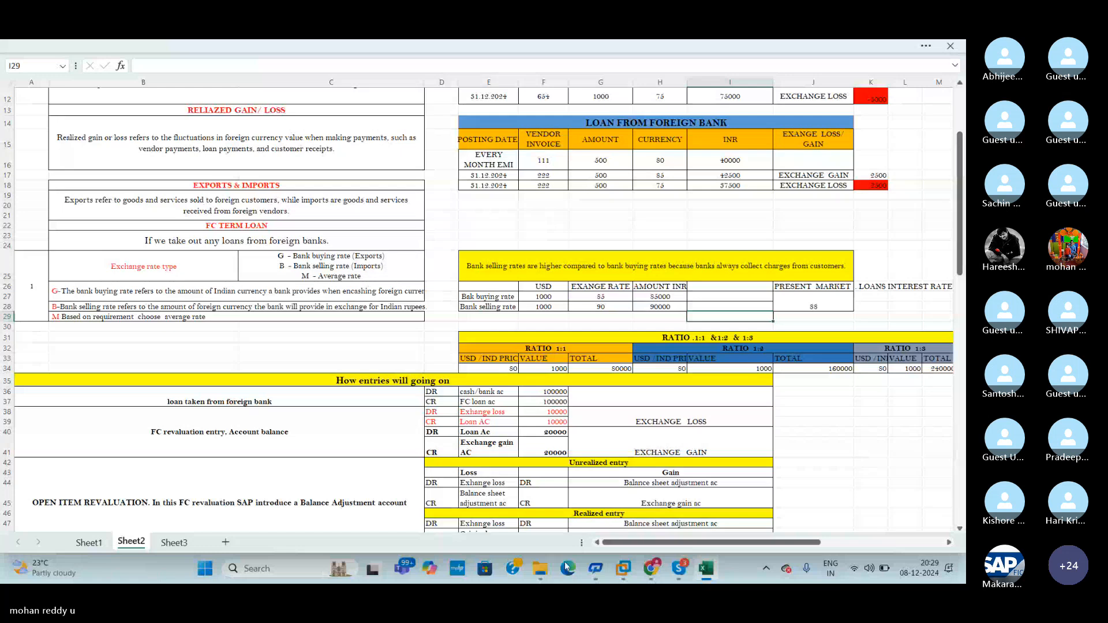
{"action": "mouse_move", "coordinate": [804, 543]}
{"action": "left_mouse_down"}
{"action": "mouse_move", "coordinate": [843, 550]}
{"action": "mouse_move", "coordinate": [786, 549]}
{"action": "left_mouse_up"}
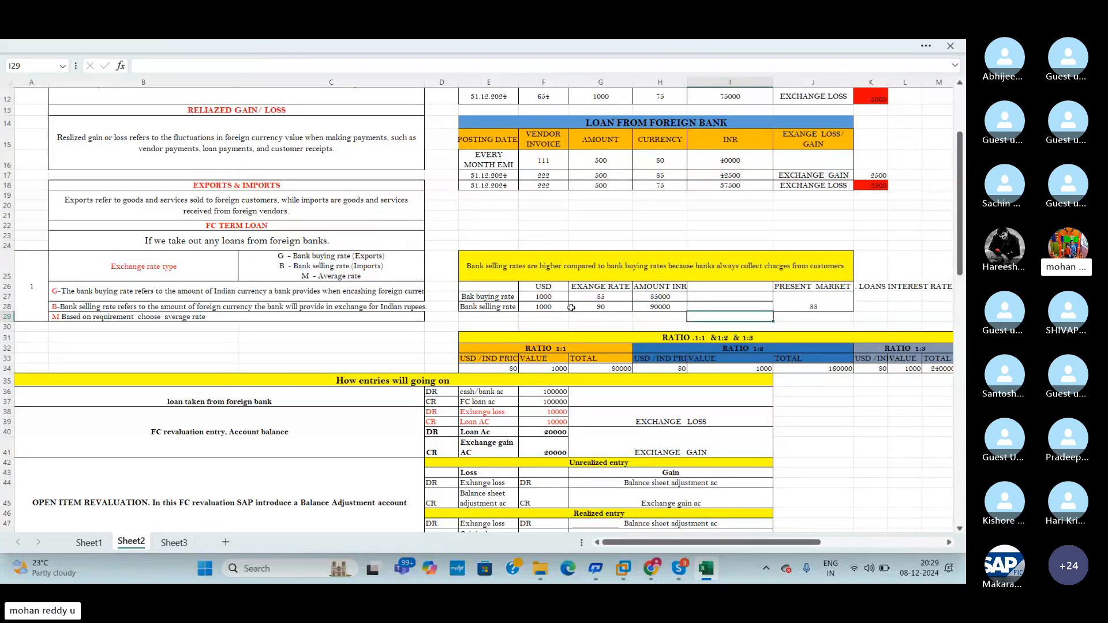
{"action": "left_click", "coordinate": [290, 315]}
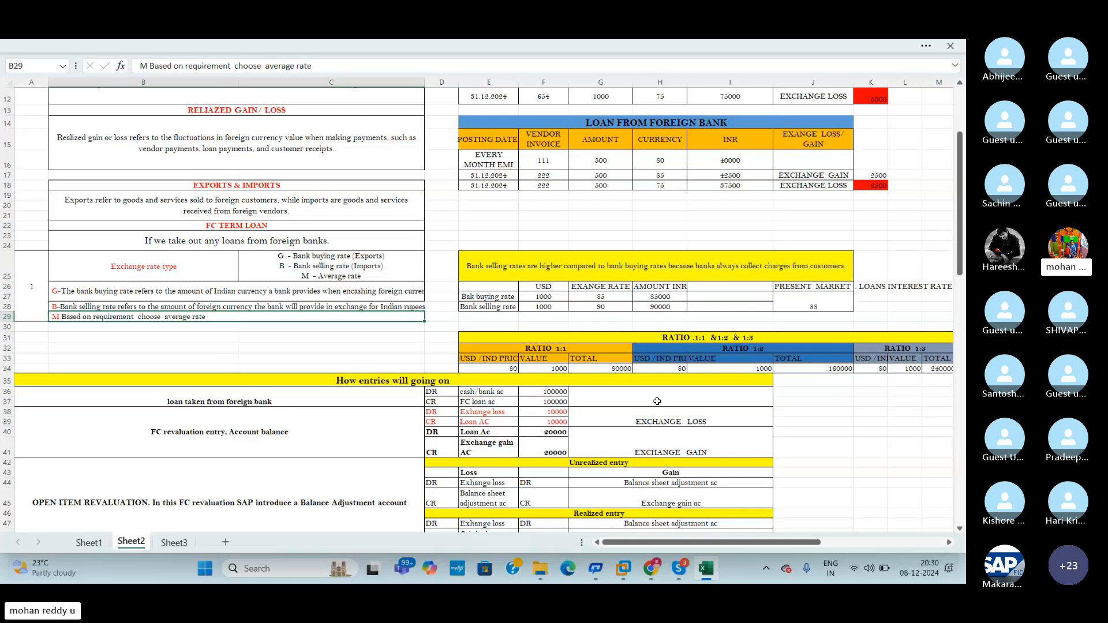
{"action": "scroll", "coordinate": [961, 262], "scroll_direction": "down", "scroll_amount": 3}
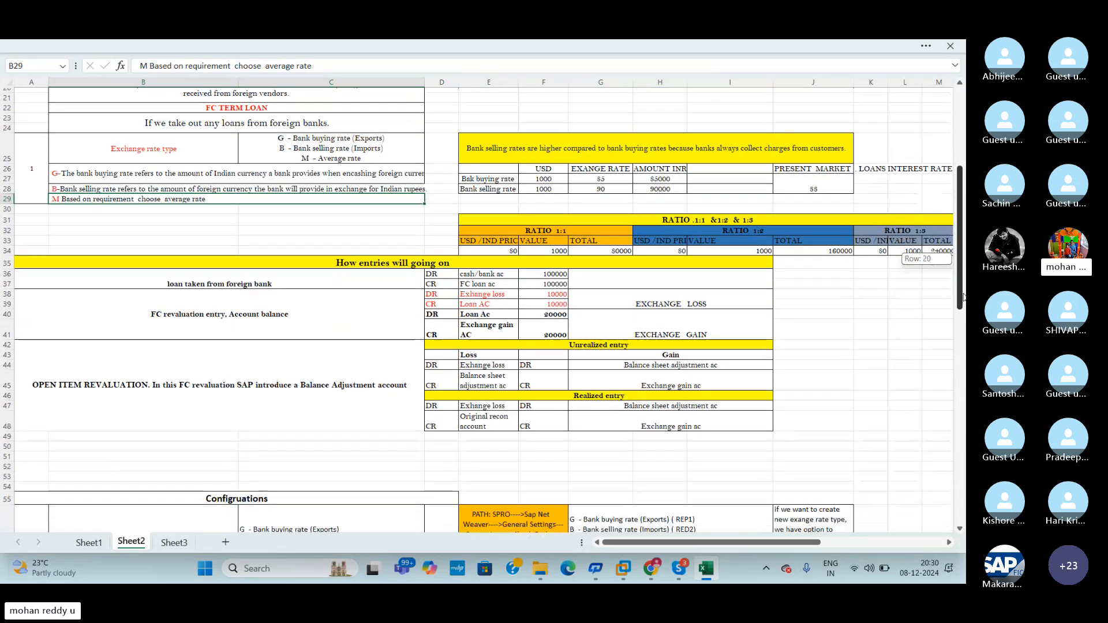
{"action": "left_click", "coordinate": [898, 362]}
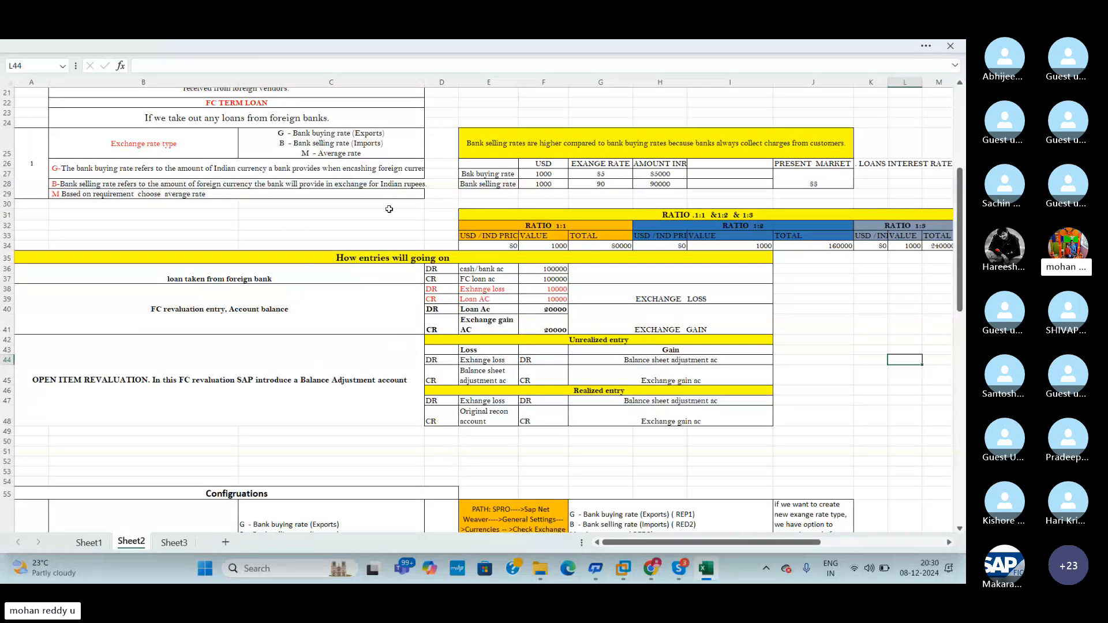
{"action": "mouse_move", "coordinate": [961, 263]}
{"action": "left_mouse_down"}
{"action": "mouse_move", "coordinate": [962, 196]}
{"action": "mouse_move", "coordinate": [962, 274]}
{"action": "left_mouse_up"}
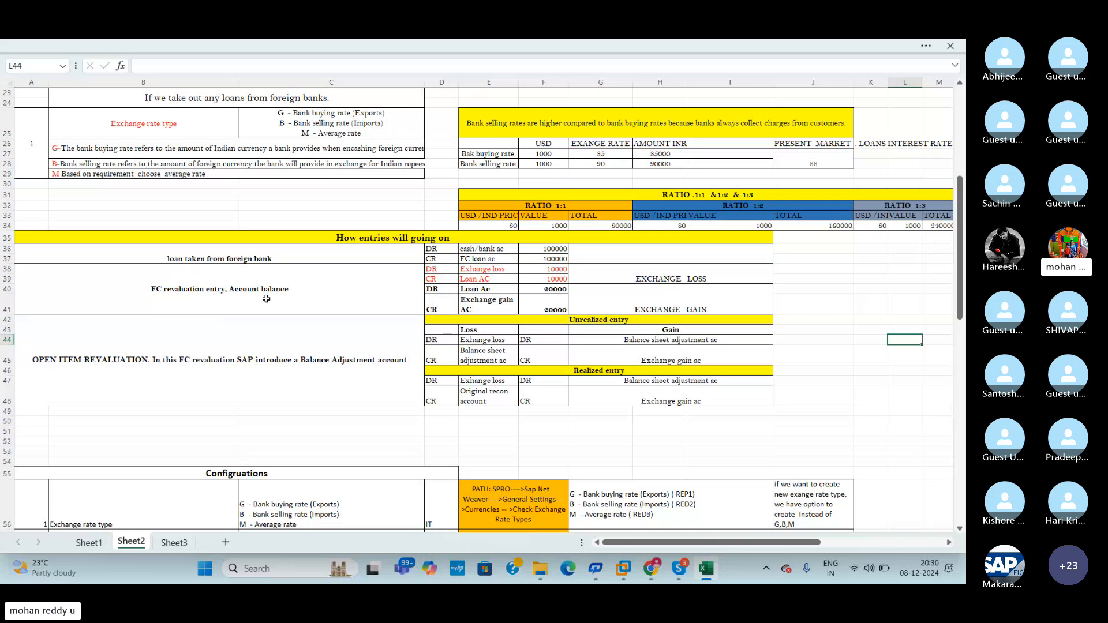
Step: Examine the FC revaluation account balance entries and the unrealized and realized loss and gain entries for open item revaluation
{"action": "left_click", "coordinate": [310, 296]}
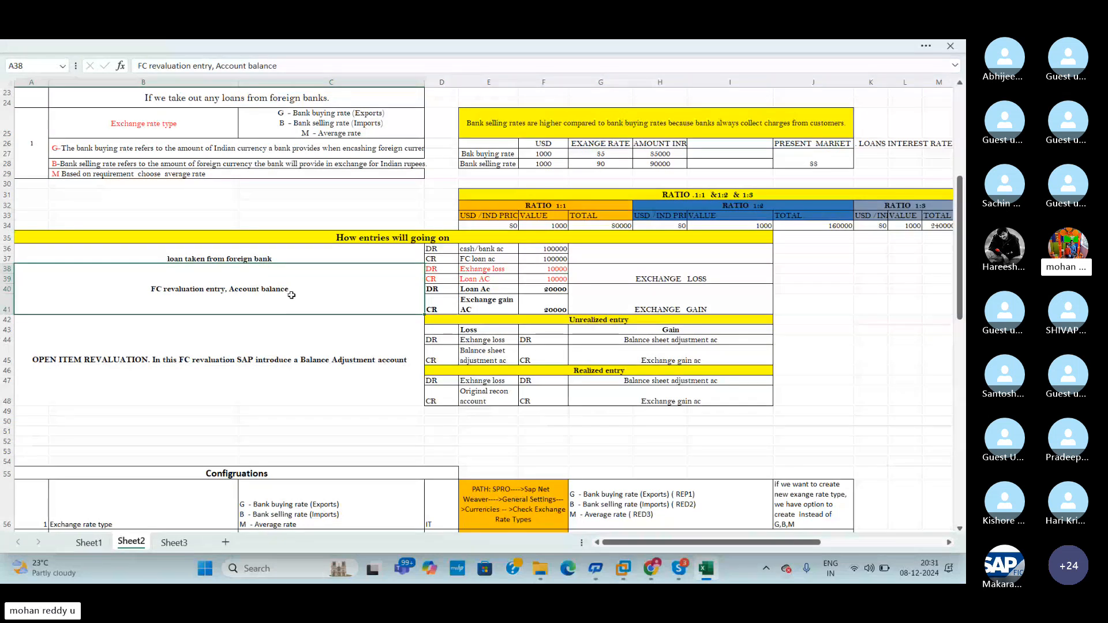
{"action": "left_click", "coordinate": [744, 302]}
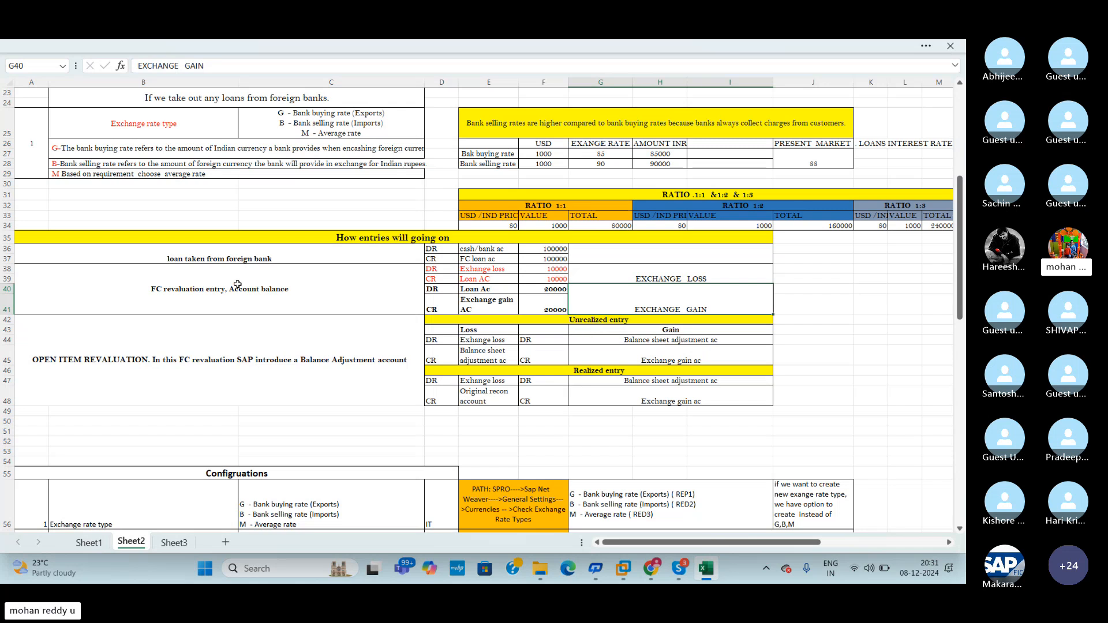
{"action": "left_click_drag", "start_coordinate": [237, 284], "coordinate": [692, 291]}
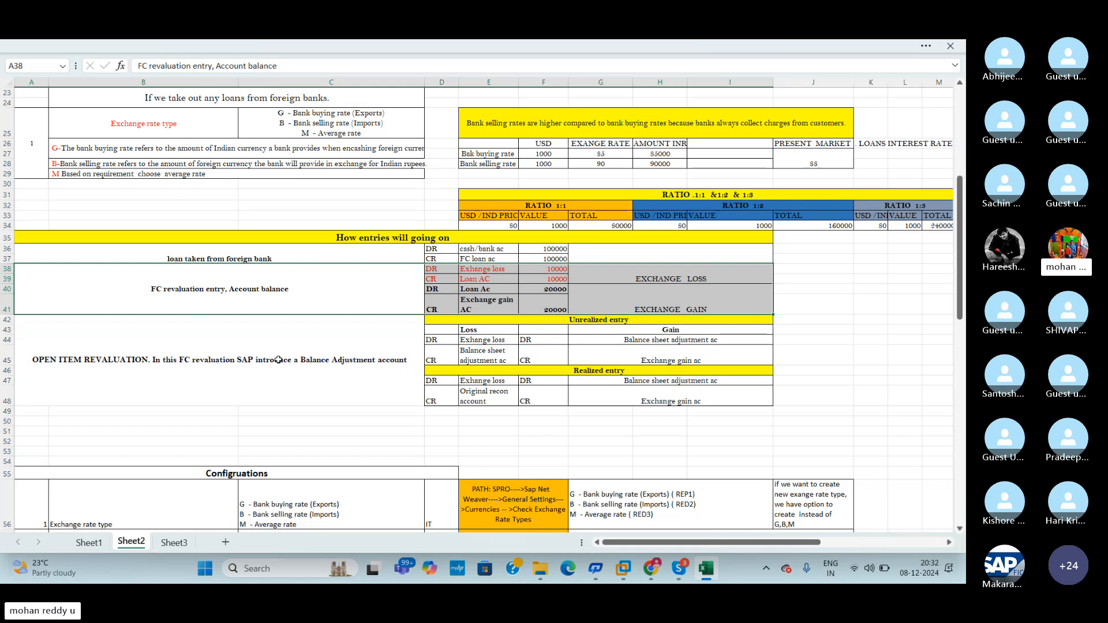
{"action": "left_click_drag", "start_coordinate": [157, 355], "coordinate": [720, 378]}
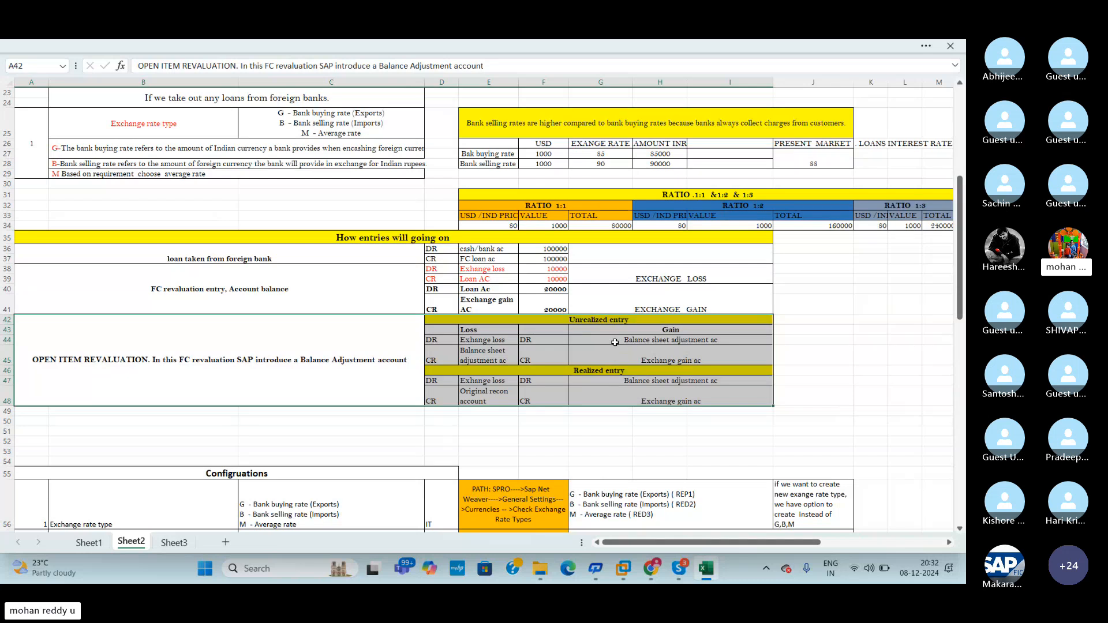
{"action": "left_click", "coordinate": [606, 425]}
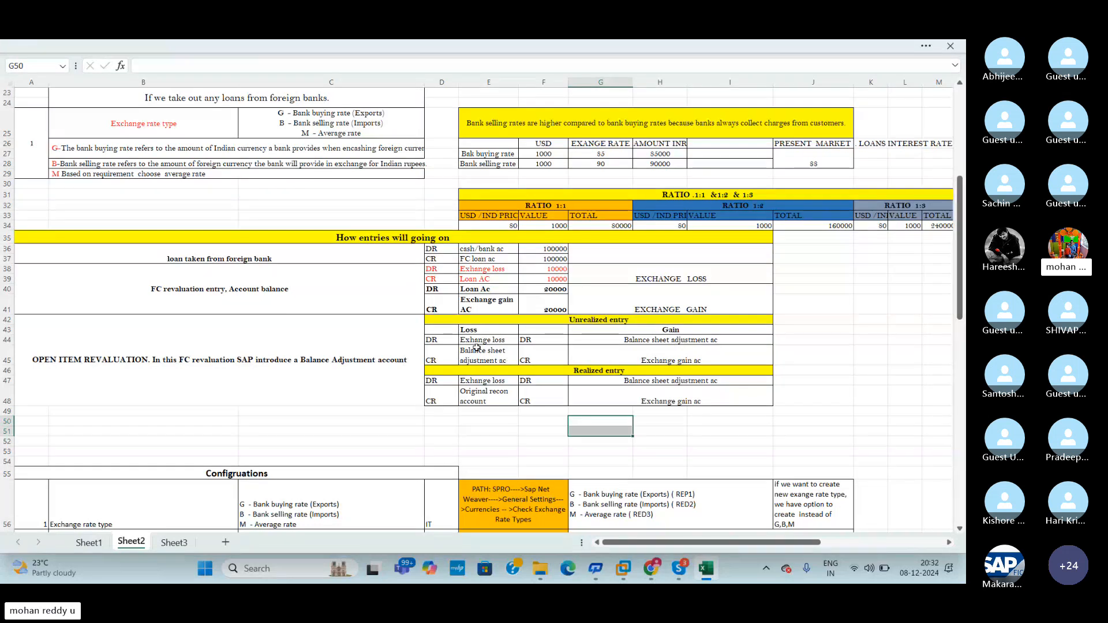
{"action": "left_click", "coordinate": [515, 342]}
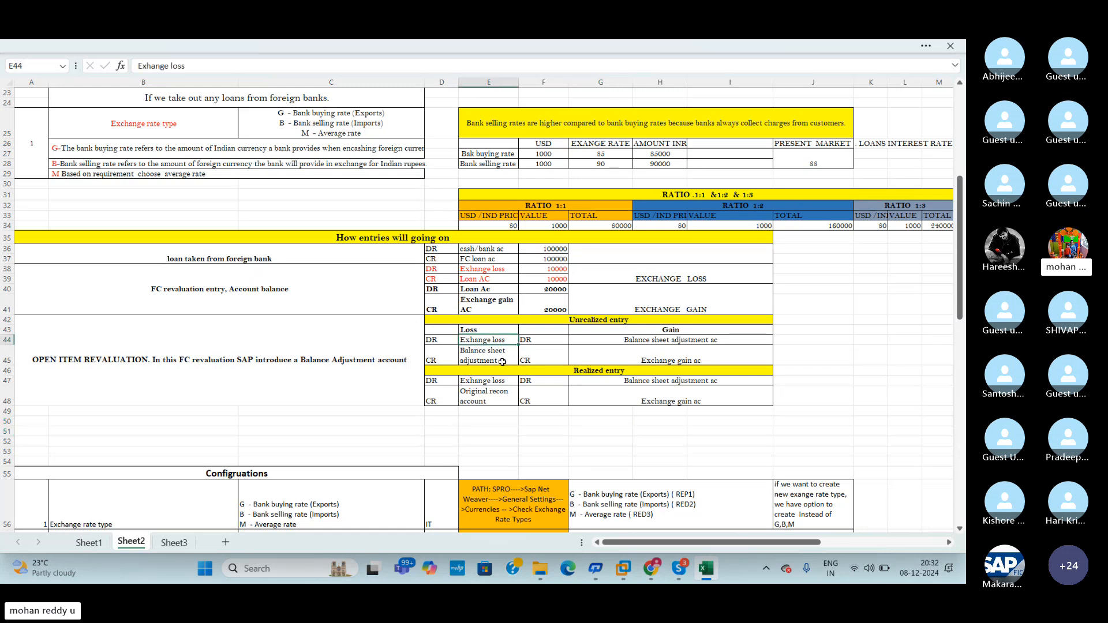
{"action": "left_click", "coordinate": [530, 362]}
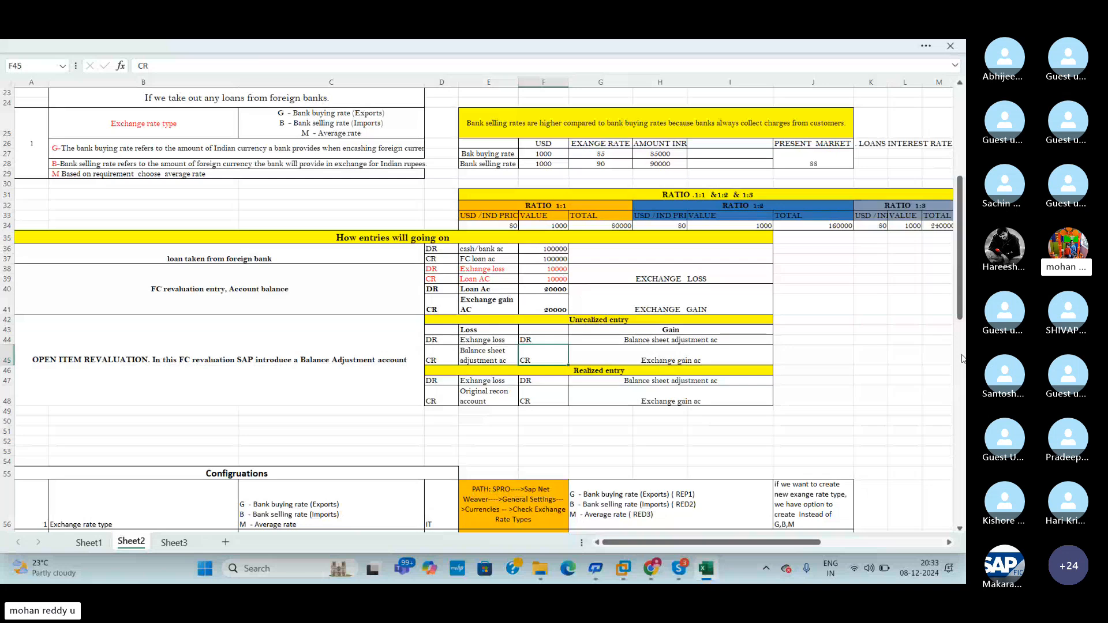
{"action": "mouse_move", "coordinate": [960, 315]}
{"action": "left_mouse_down"}
{"action": "mouse_move", "coordinate": [964, 202]}
{"action": "mouse_move", "coordinate": [962, 309]}
{"action": "left_mouse_up"}
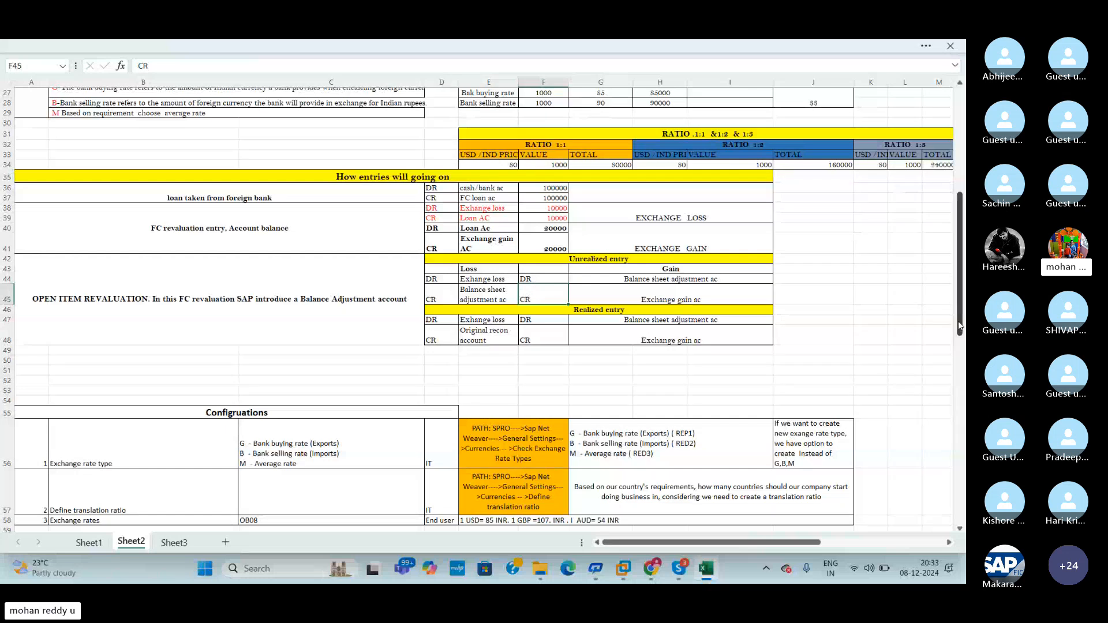
{"action": "left_click_drag", "start_coordinate": [961, 326], "coordinate": [950, 329]}
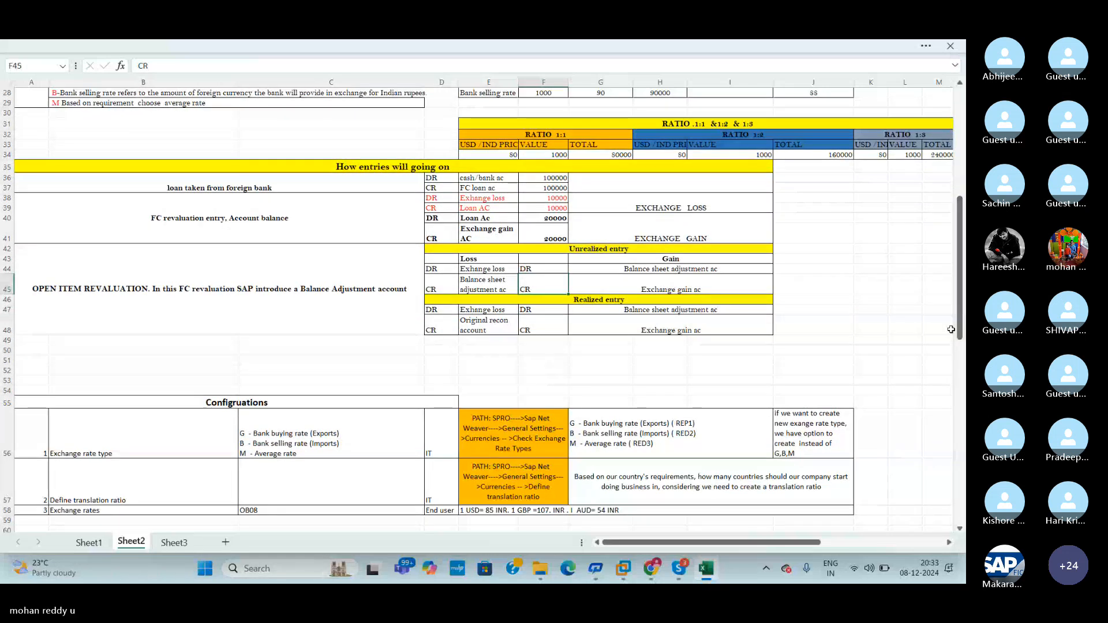
{"action": "scroll", "coordinate": [679, 301], "scroll_direction": "down", "scroll_amount": 1}
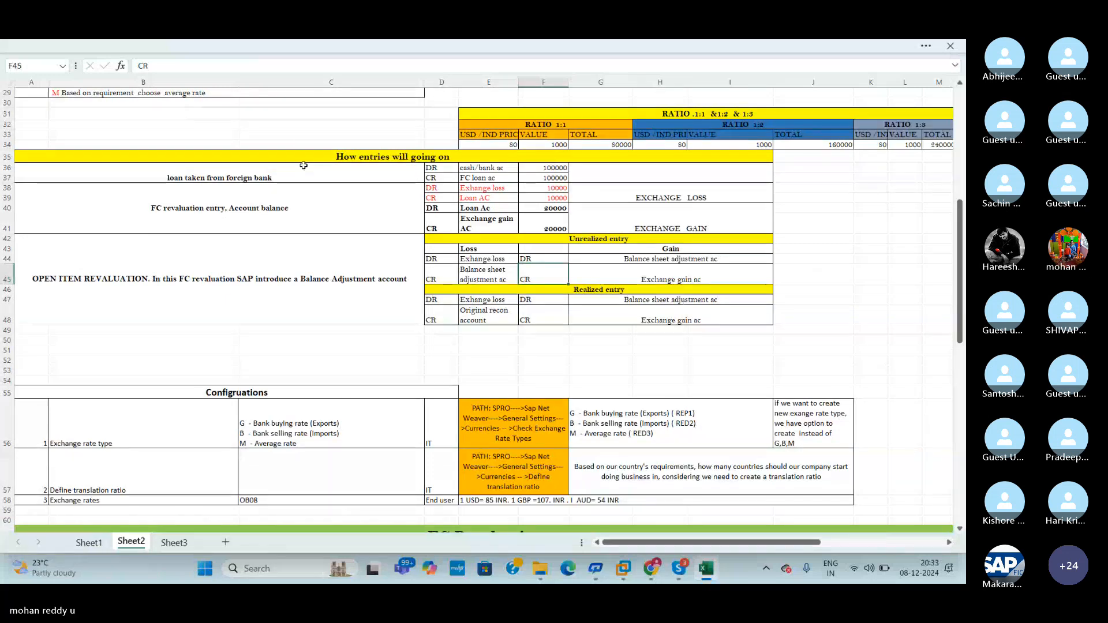
{"action": "left_click", "coordinate": [680, 300]}
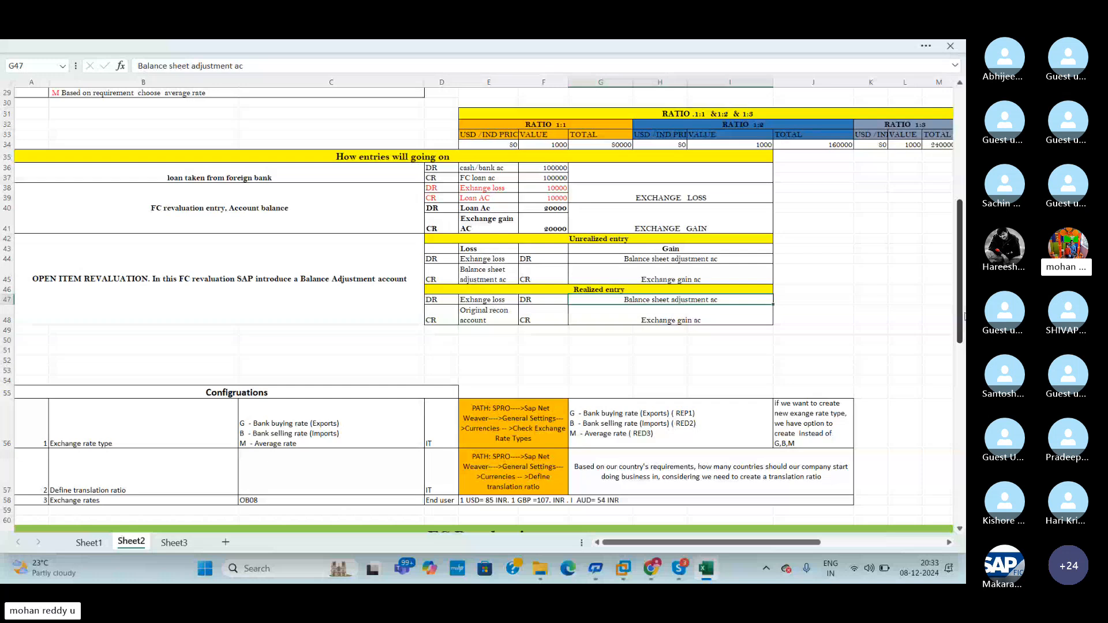
Step: Look up the SPRO path for checking exchange rate types in cell E56 of the Configurations table
{"action": "left_click_drag", "start_coordinate": [963, 316], "coordinate": [963, 316]}
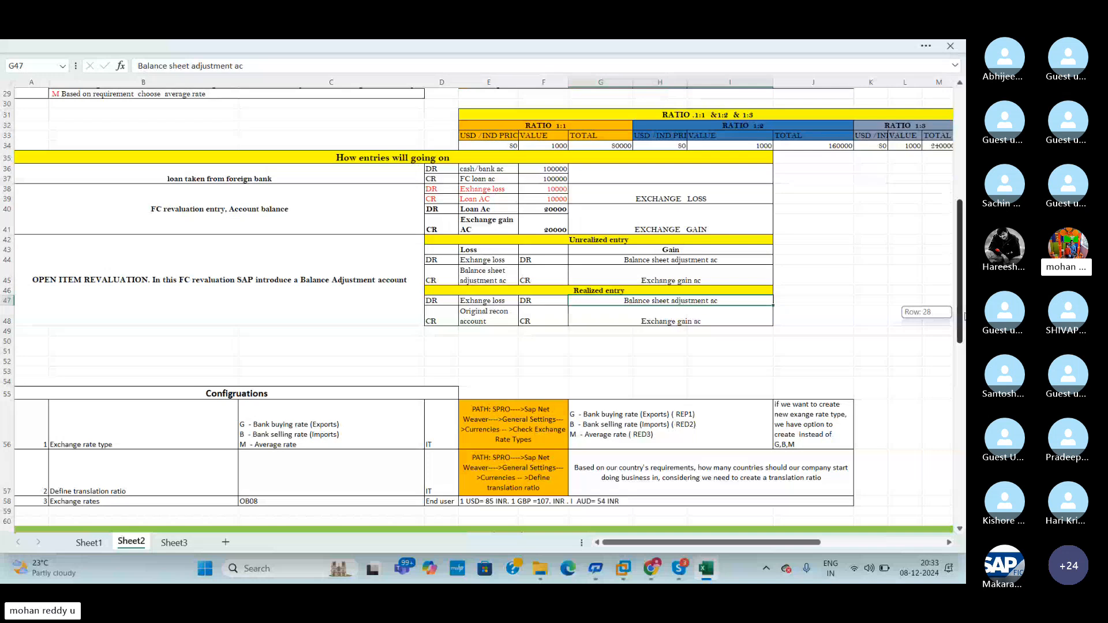
{"action": "left_click_drag", "start_coordinate": [963, 316], "coordinate": [963, 365]}
{"action": "left_click", "coordinate": [905, 303]}
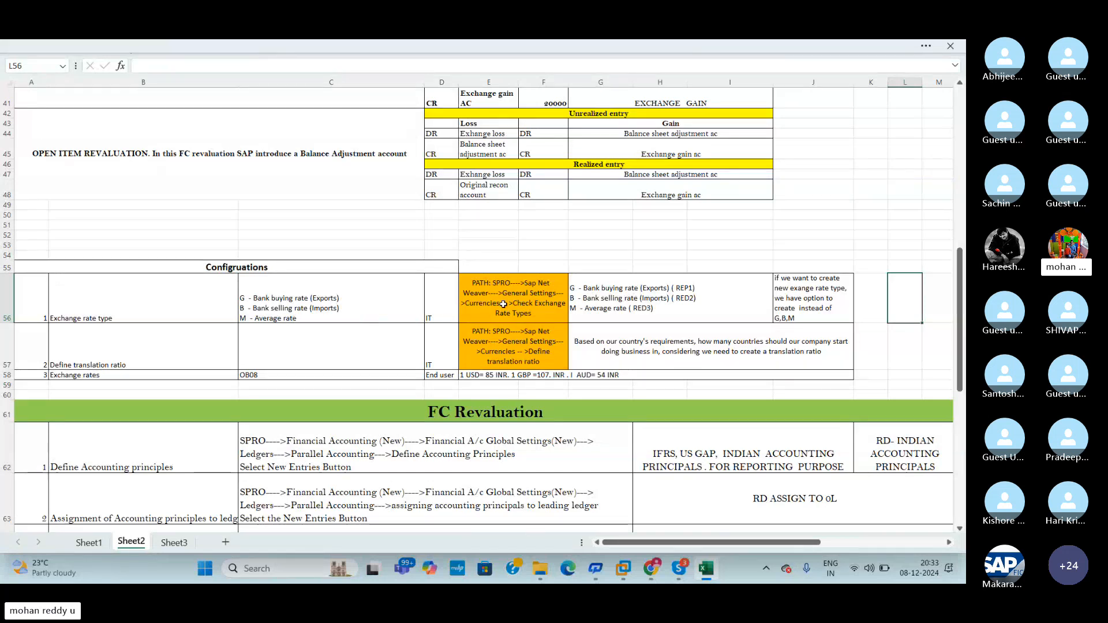
{"action": "left_click", "coordinate": [522, 310]}
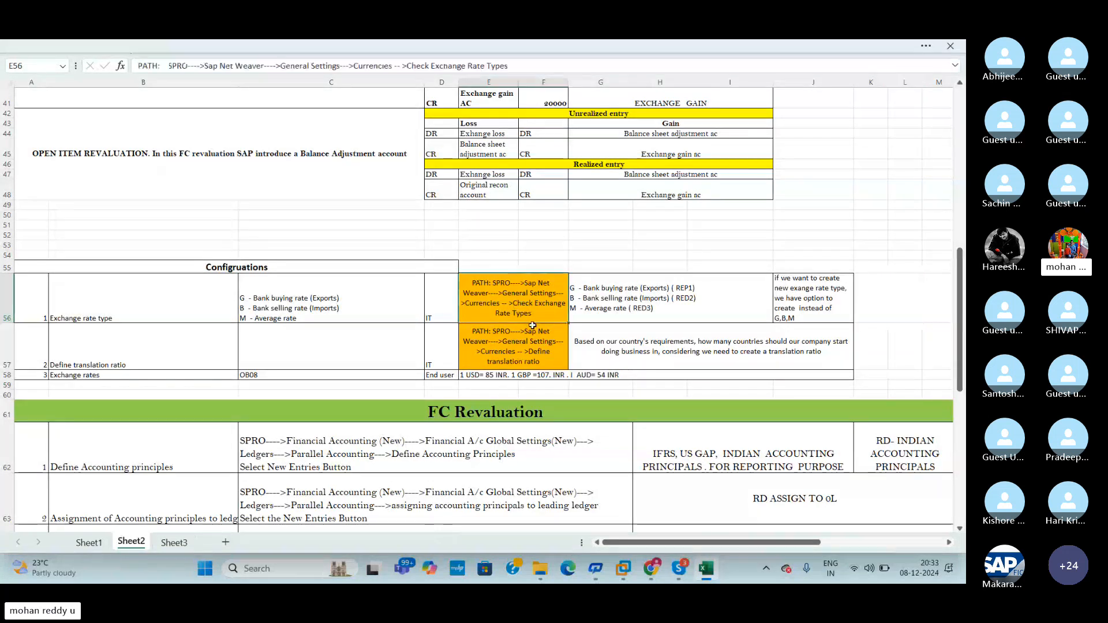
Step: Switch to the Skype call window to check the meeting
{"action": "left_click", "coordinate": [680, 568]}
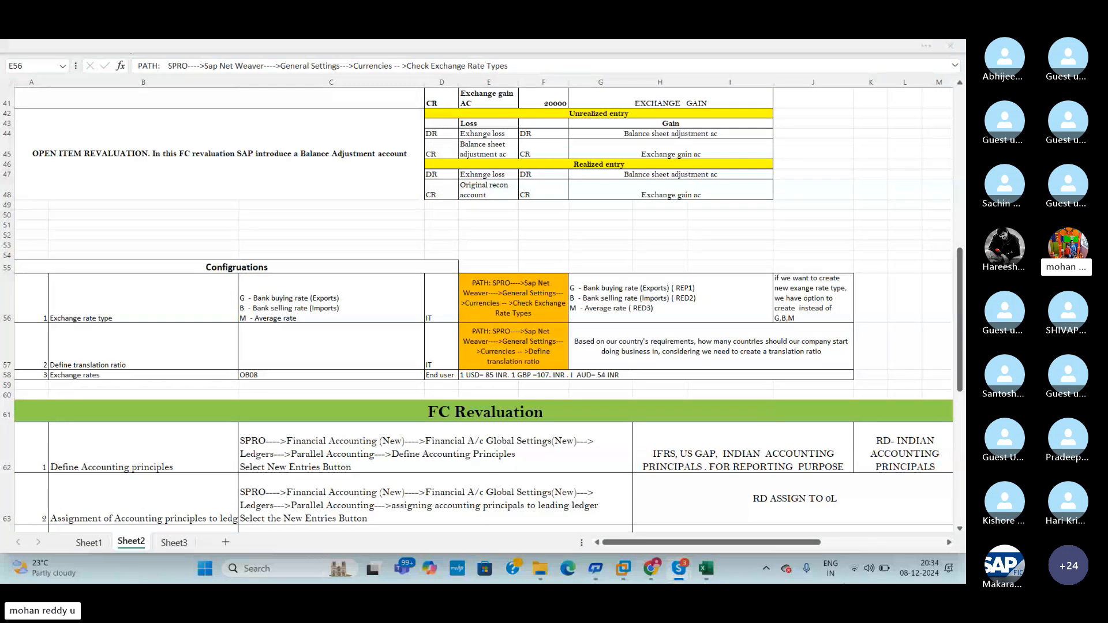
{"action": "mouse_move", "coordinate": [679, 568]}
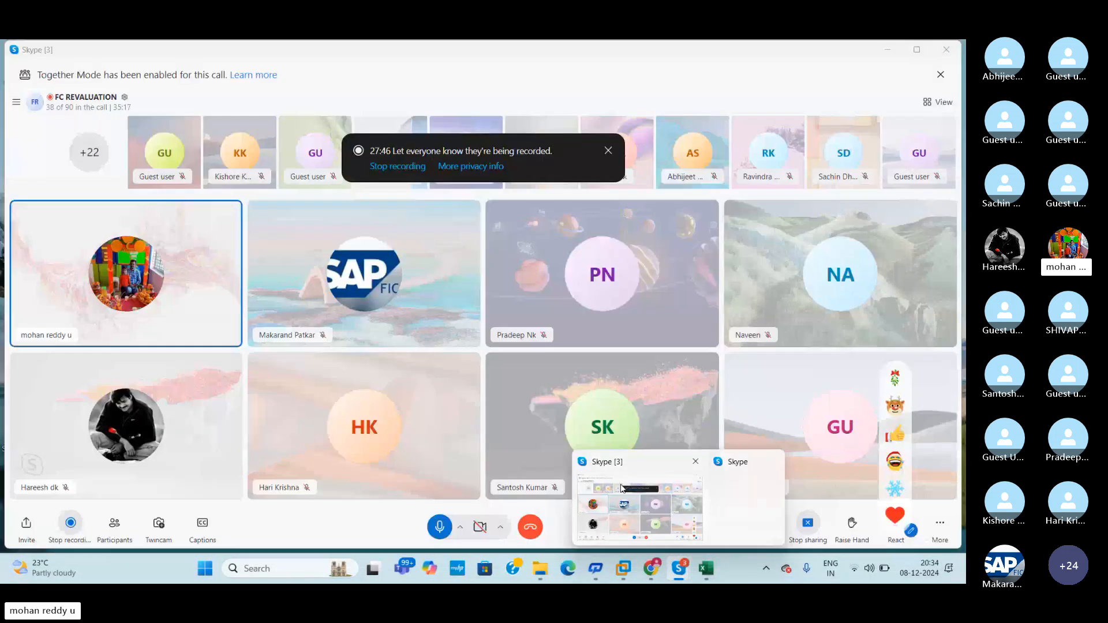
{"action": "left_click", "coordinate": [633, 495]}
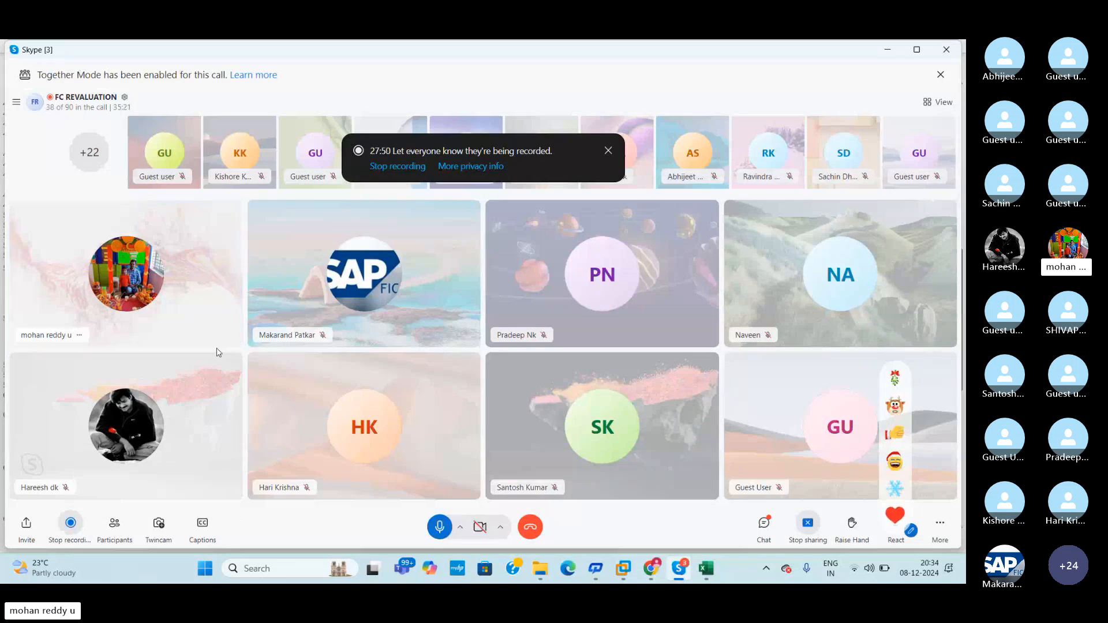
Step: Switch to the SAP system in VMware Workstation, leave SAP Easy Access with the /n command, and bring that session back up
{"action": "mouse_move", "coordinate": [629, 552]}
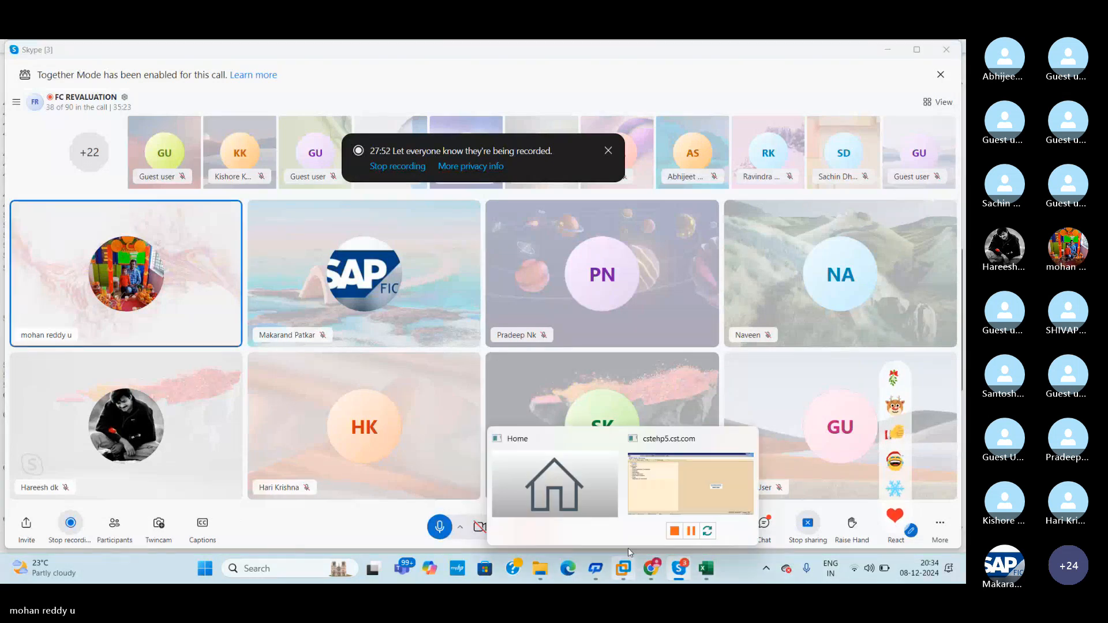
{"action": "left_click", "coordinate": [661, 493]}
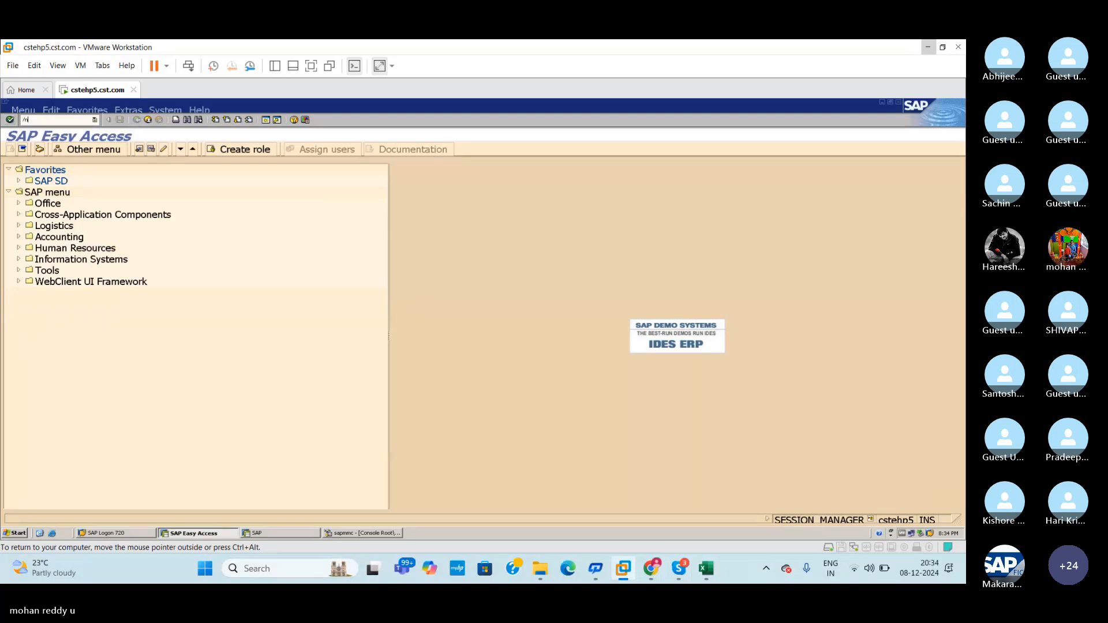
{"action": "key", "text": "Return"}
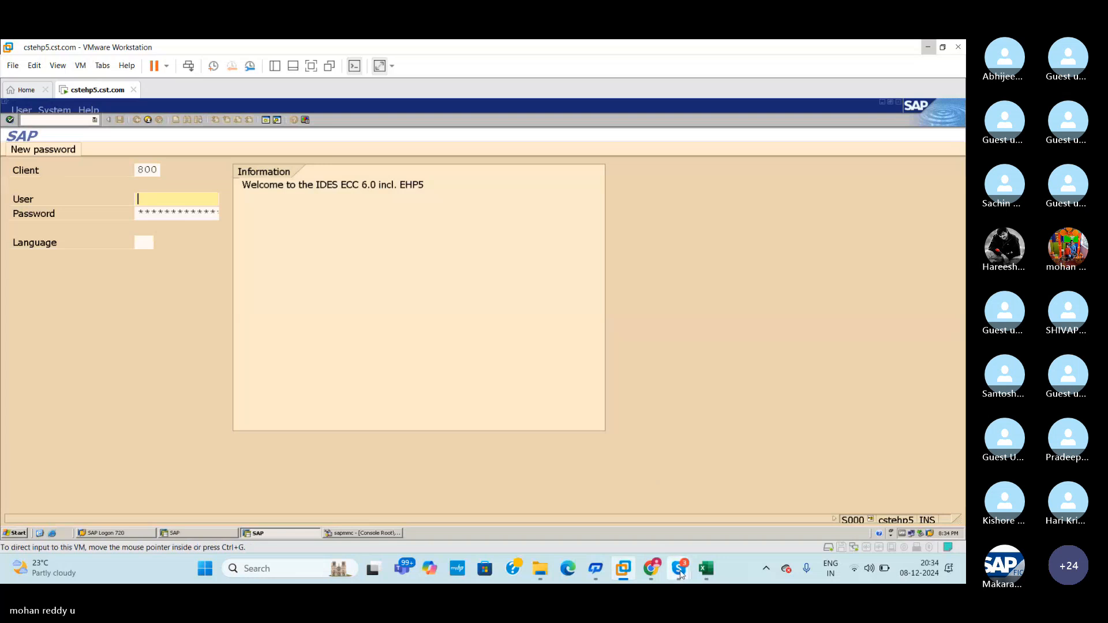
{"action": "mouse_move", "coordinate": [681, 573]}
{"action": "left_click", "coordinate": [636, 511]}
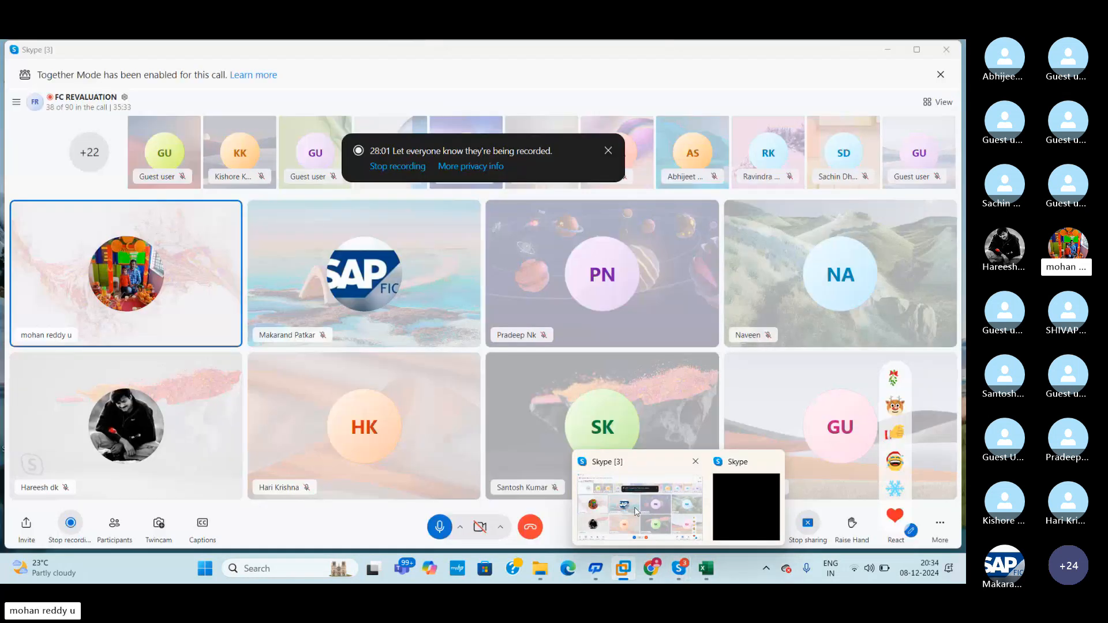
{"action": "left_click", "coordinate": [621, 570]}
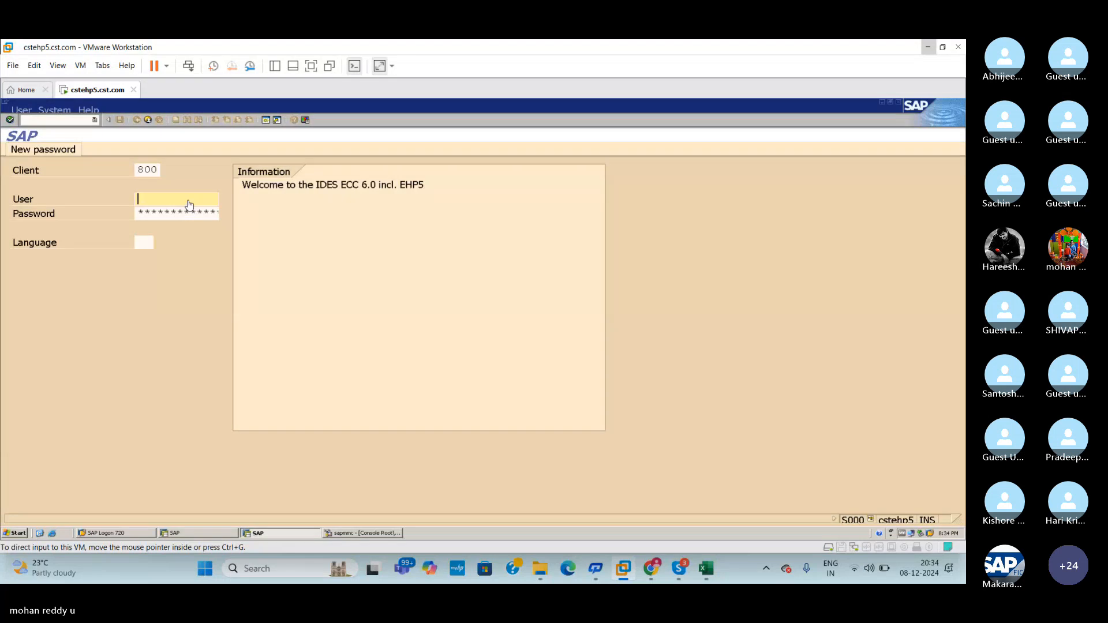
{"action": "left_click", "coordinate": [206, 536]}
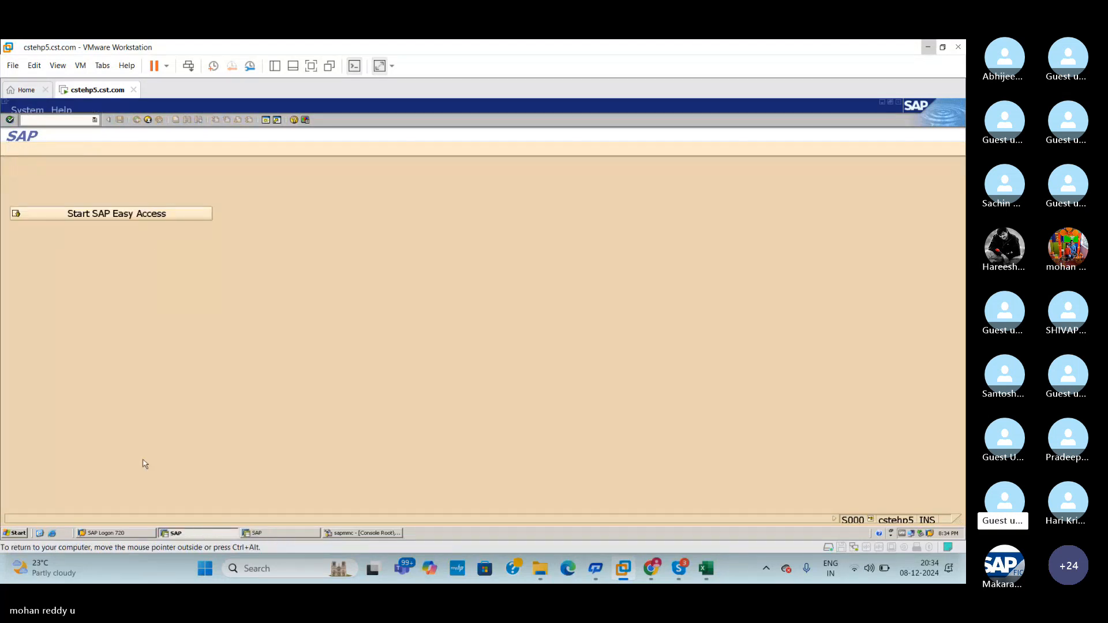
Step: Return to the Excel worksheet and examine the exchange rate type, translation ratio and exchange rates rows under Configurations
{"action": "left_click", "coordinate": [706, 568]}
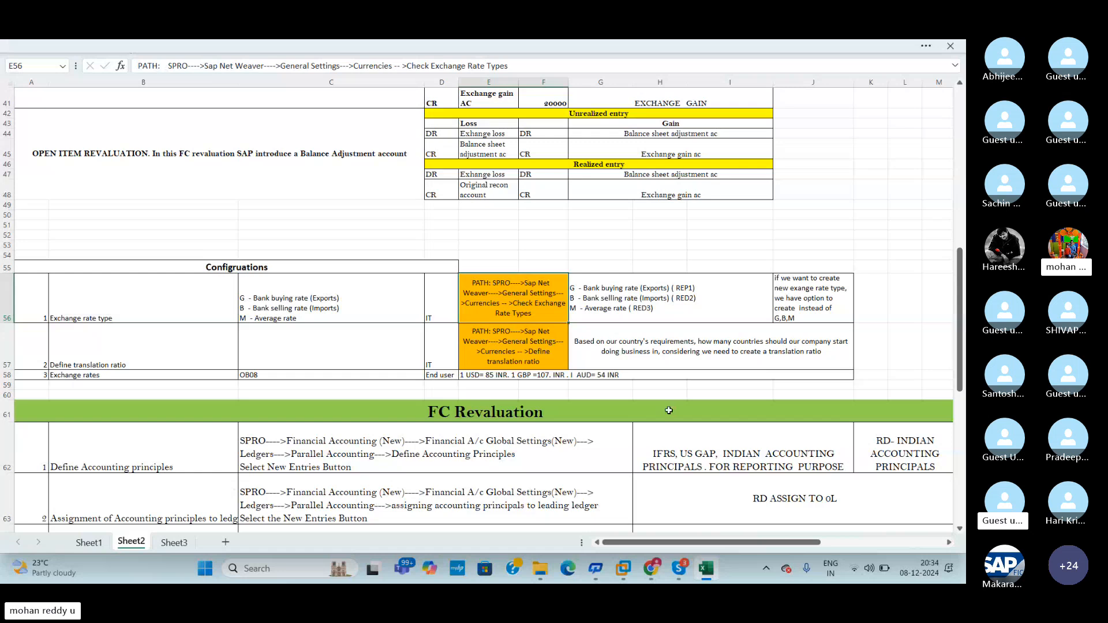
{"action": "mouse_move", "coordinate": [964, 380]}
{"action": "left_mouse_down"}
{"action": "mouse_move", "coordinate": [952, 486]}
{"action": "mouse_move", "coordinate": [955, 365]}
{"action": "mouse_move", "coordinate": [964, 384]}
{"action": "left_mouse_up"}
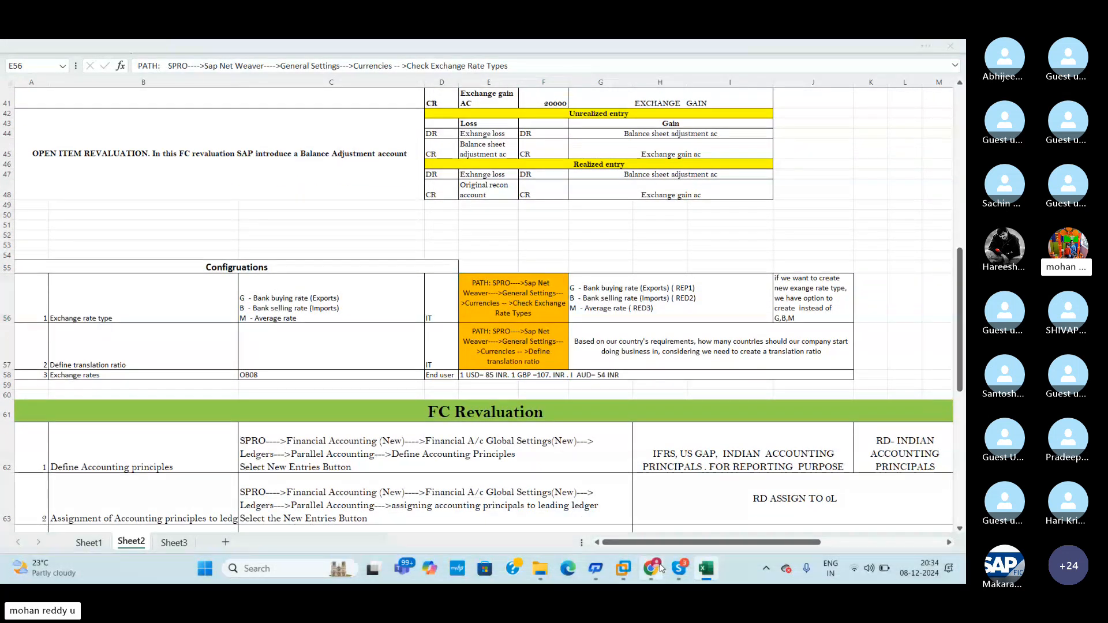
{"action": "left_click", "coordinate": [651, 568]}
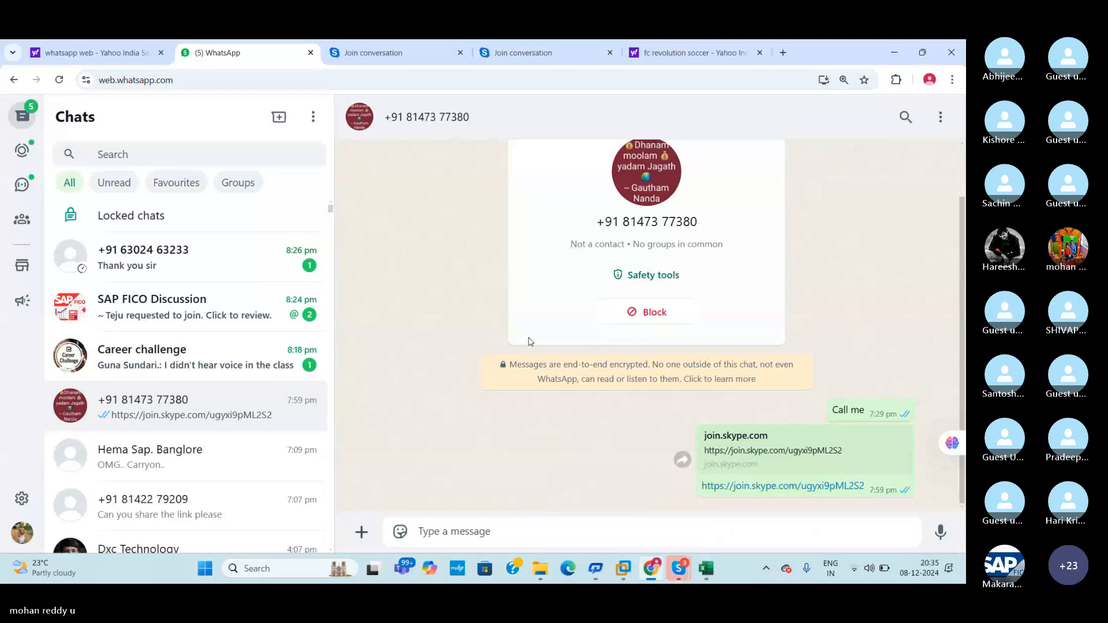
{"action": "left_click", "coordinate": [705, 568]}
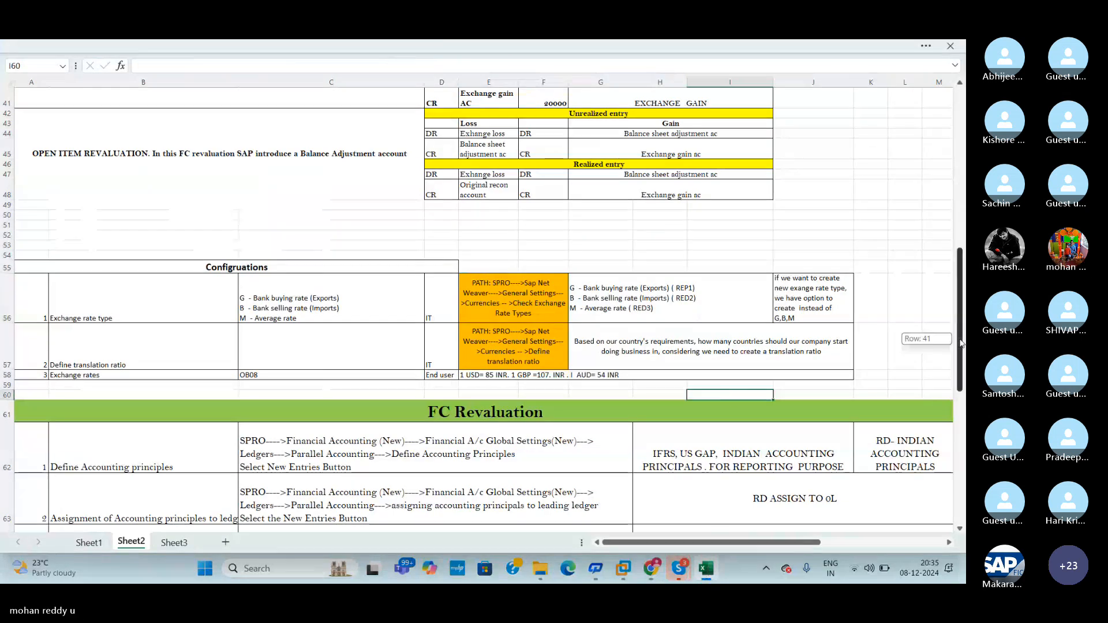
{"action": "scroll", "coordinate": [962, 345], "scroll_direction": "down", "scroll_amount": 1}
{"action": "scroll", "coordinate": [962, 345], "scroll_direction": "down", "scroll_amount": 1}
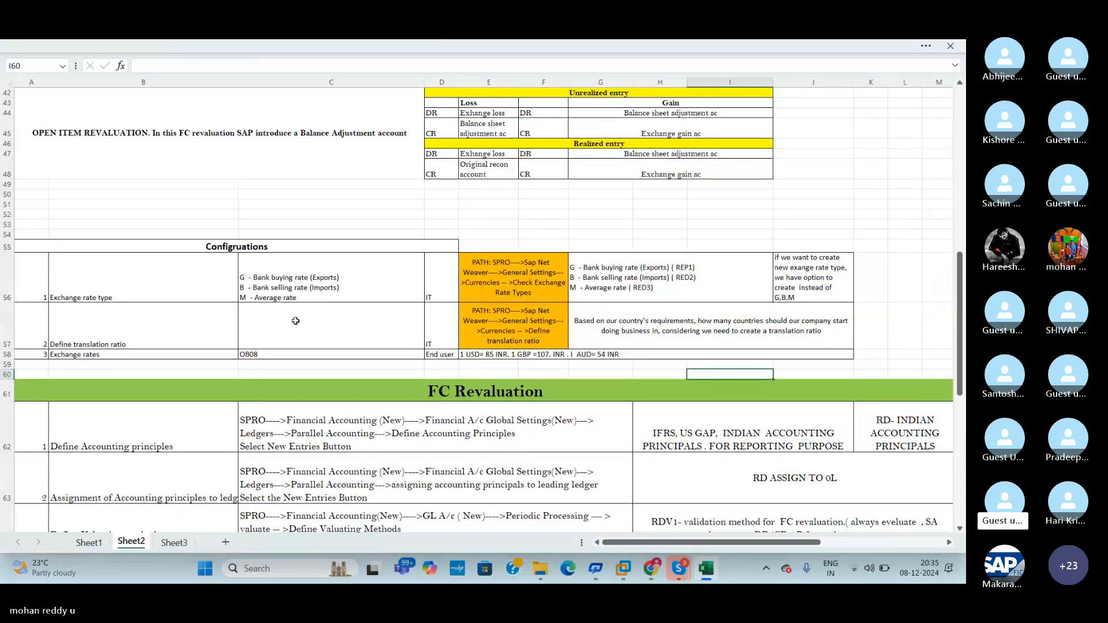
{"action": "left_click", "coordinate": [402, 321]}
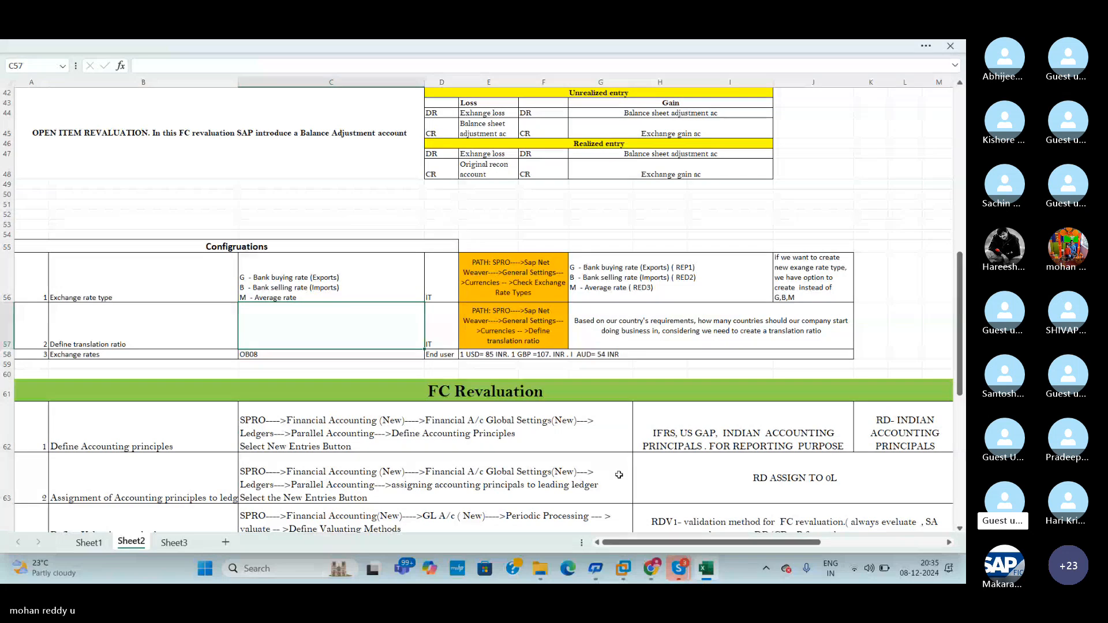
{"action": "left_click", "coordinate": [713, 568]}
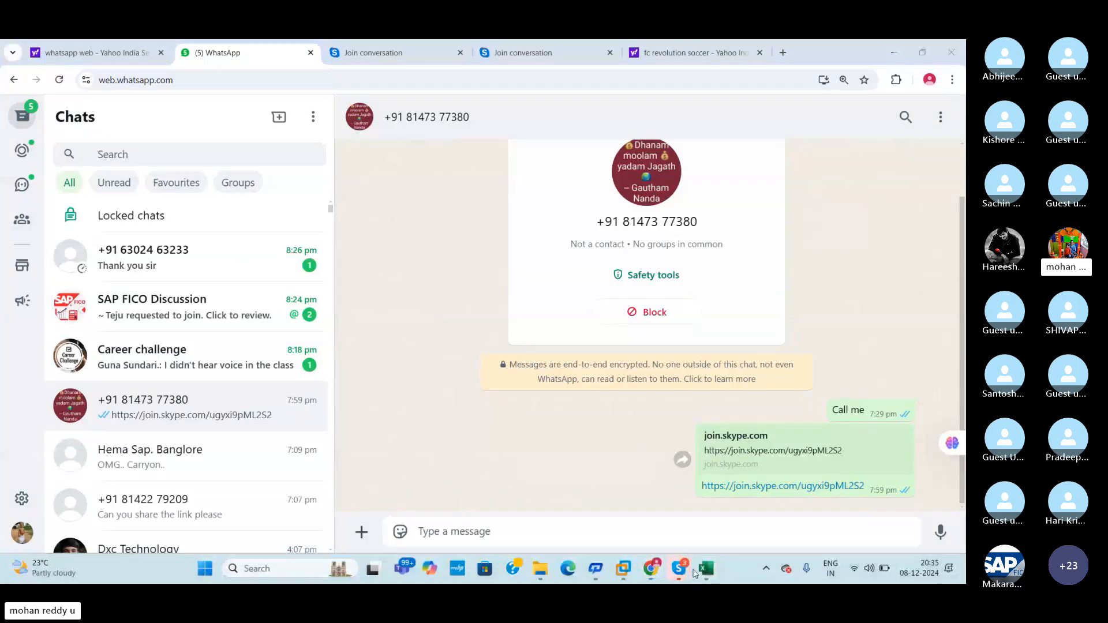
{"action": "left_click", "coordinate": [715, 570]}
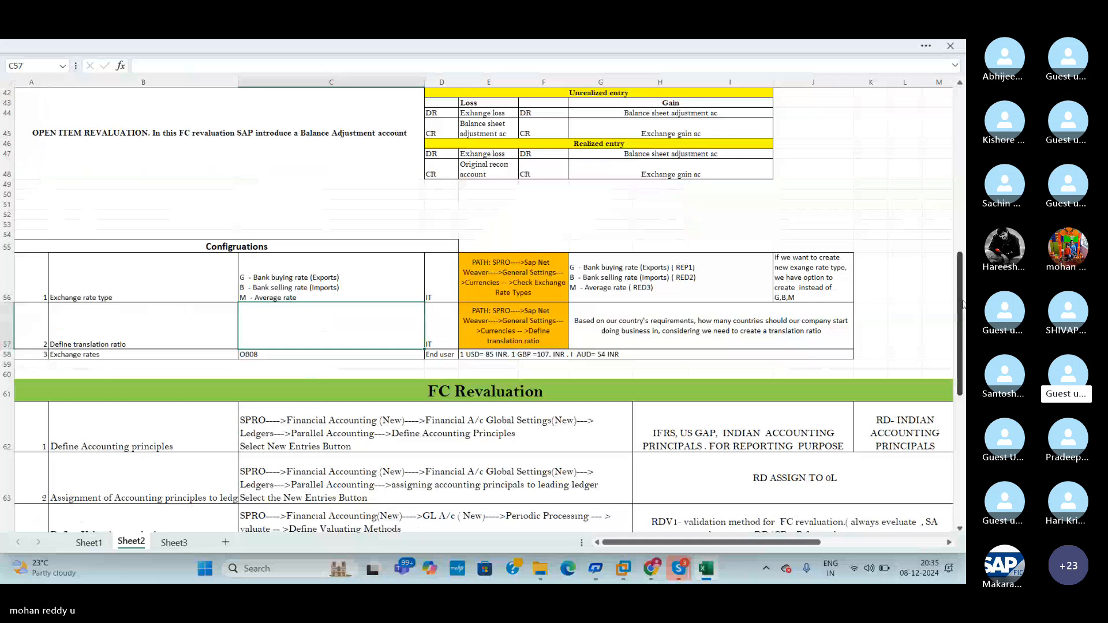
Step: Enter the transaction code FAGL_FCV in cell C85, beside FAGL_FC_VAL under FC RUN T-CODE
{"action": "left_click_drag", "start_coordinate": [960, 304], "coordinate": [959, 428]}
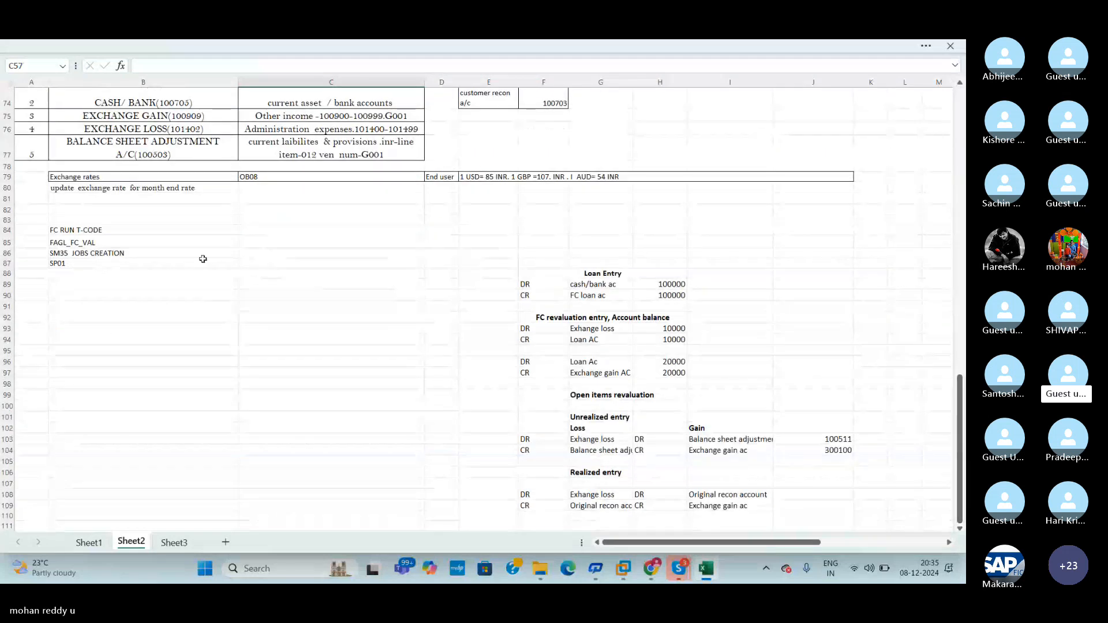
{"action": "left_click", "coordinate": [105, 246]}
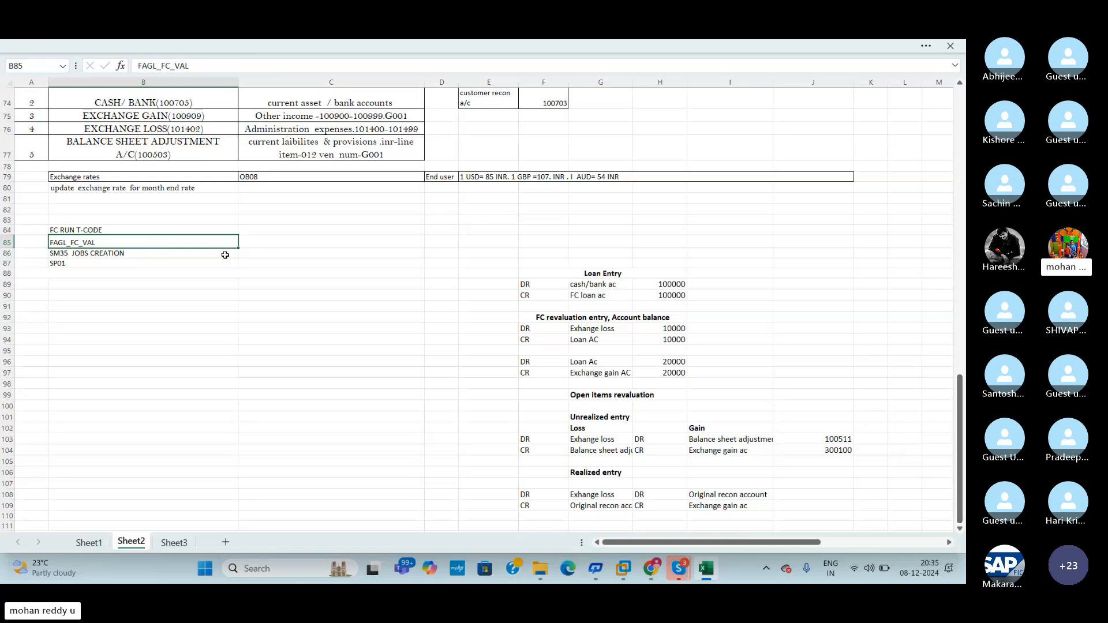
{"action": "left_click_drag", "start_coordinate": [960, 446], "coordinate": [960, 443]}
{"action": "left_click", "coordinate": [261, 284]}
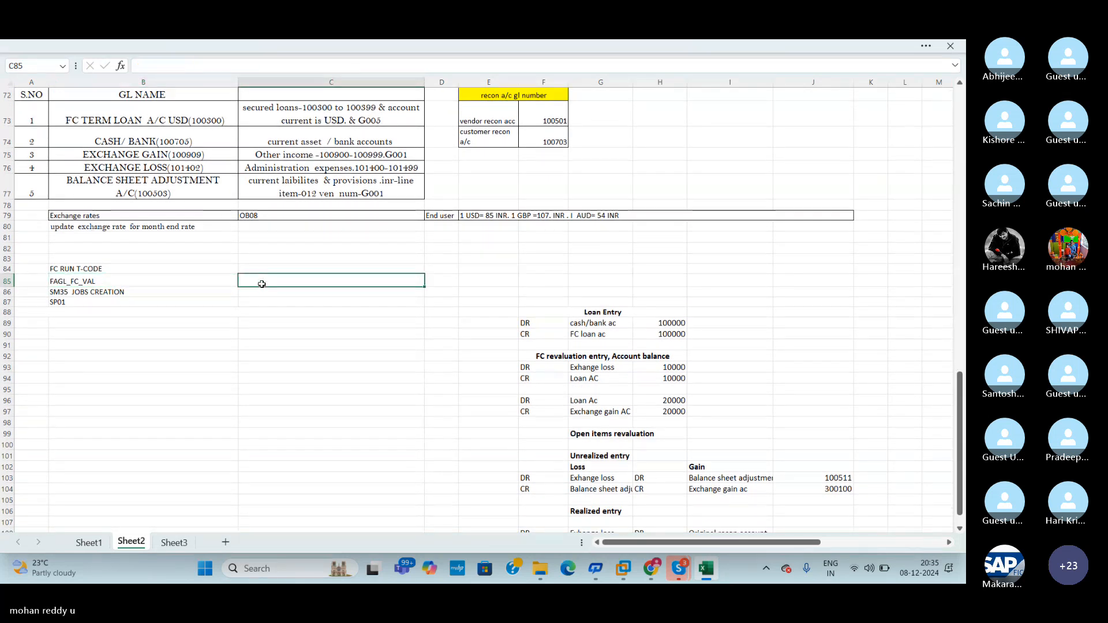
{"action": "type", "text": "FAGL"}
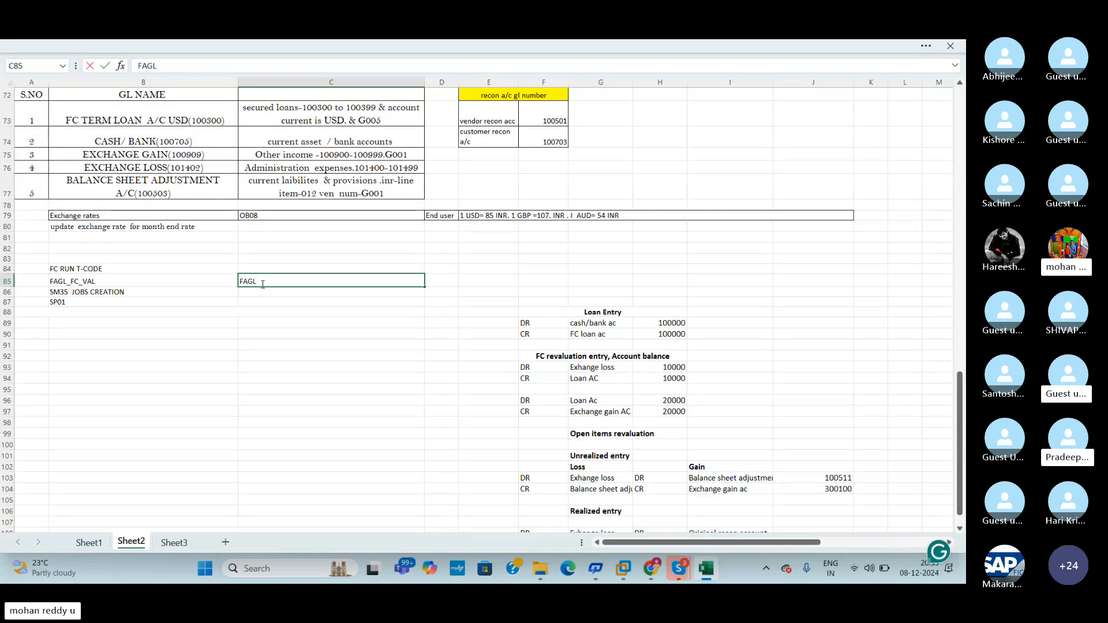
{"action": "type", "text": "_"}
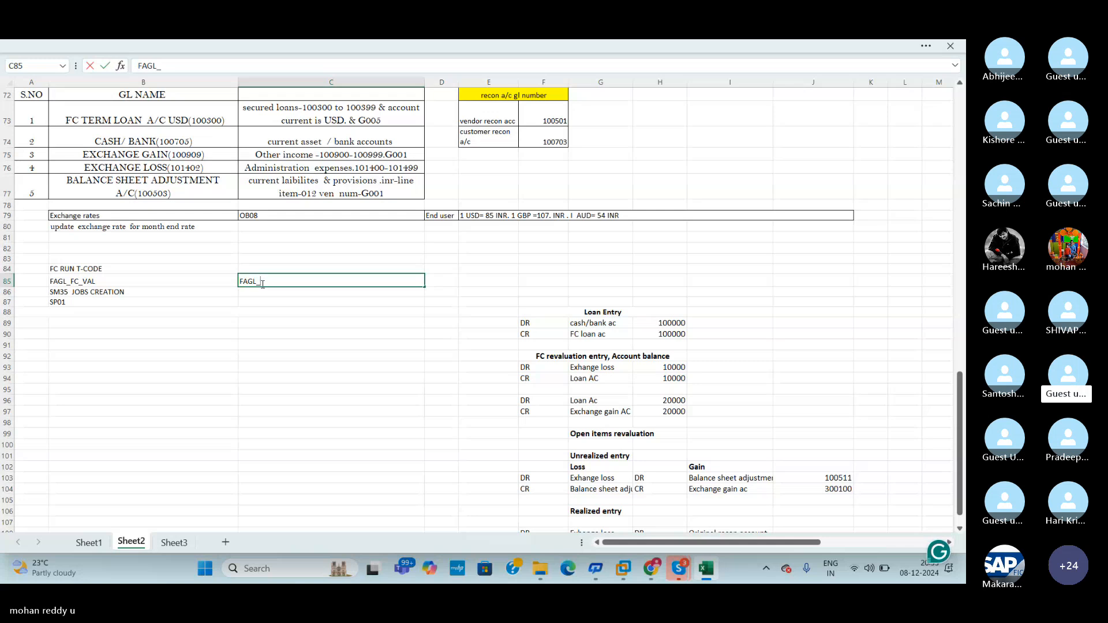
{"action": "type", "text": "FCV"}
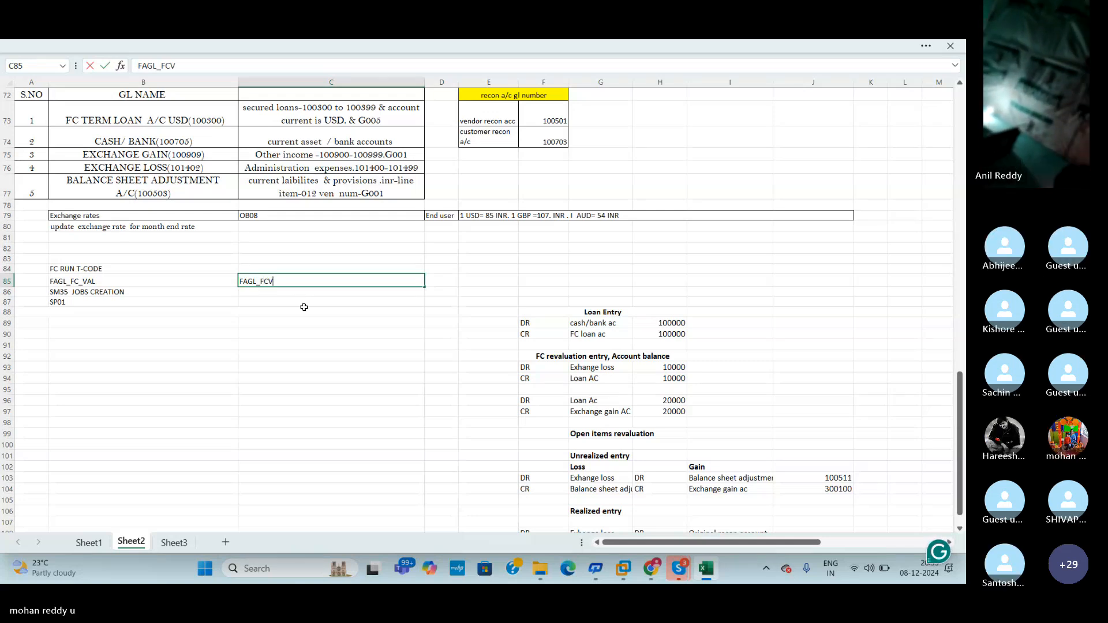
{"action": "left_click", "coordinate": [379, 388]}
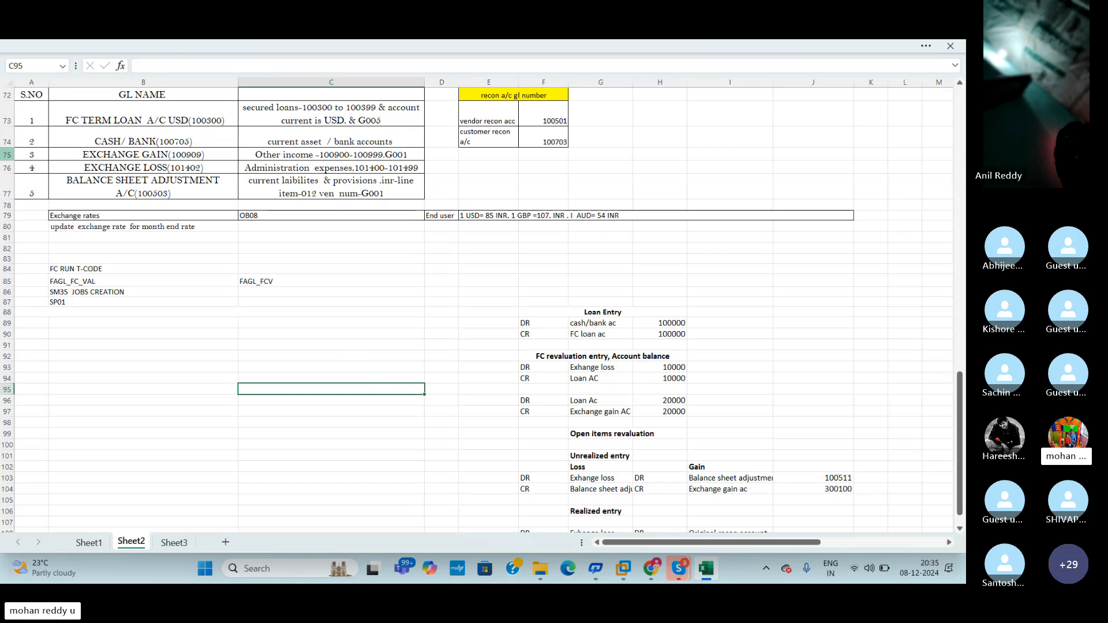
Step: Return to the Configurations table, switch to the SAP system in VMware Workstation, and start SPRO with the /nspro command
{"action": "left_click_drag", "start_coordinate": [957, 455], "coordinate": [967, 333]}
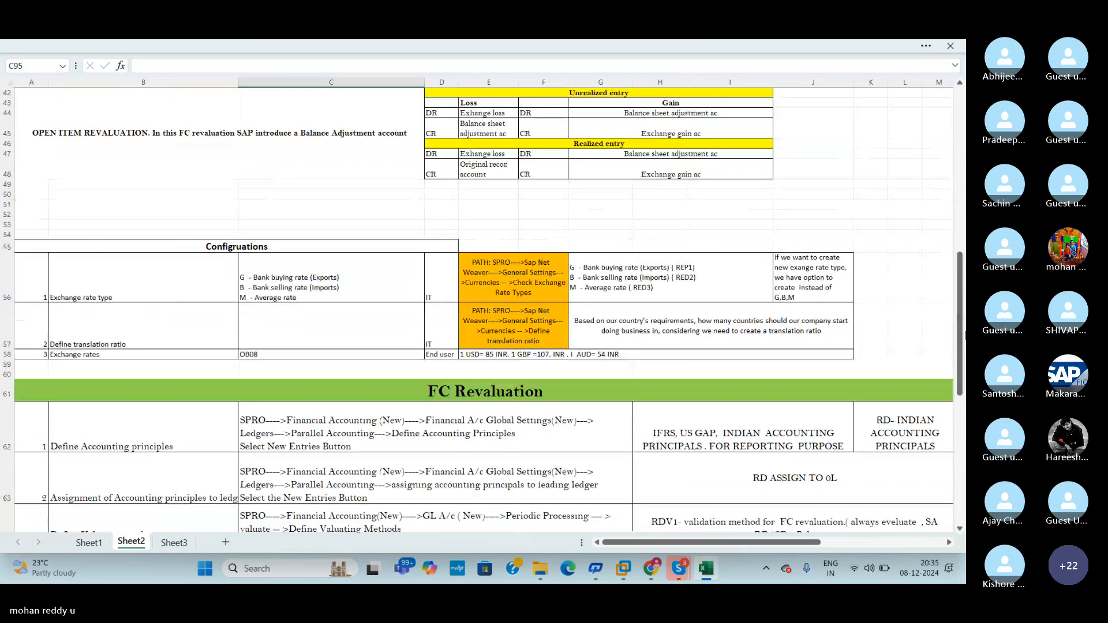
{"action": "left_click", "coordinate": [938, 287]}
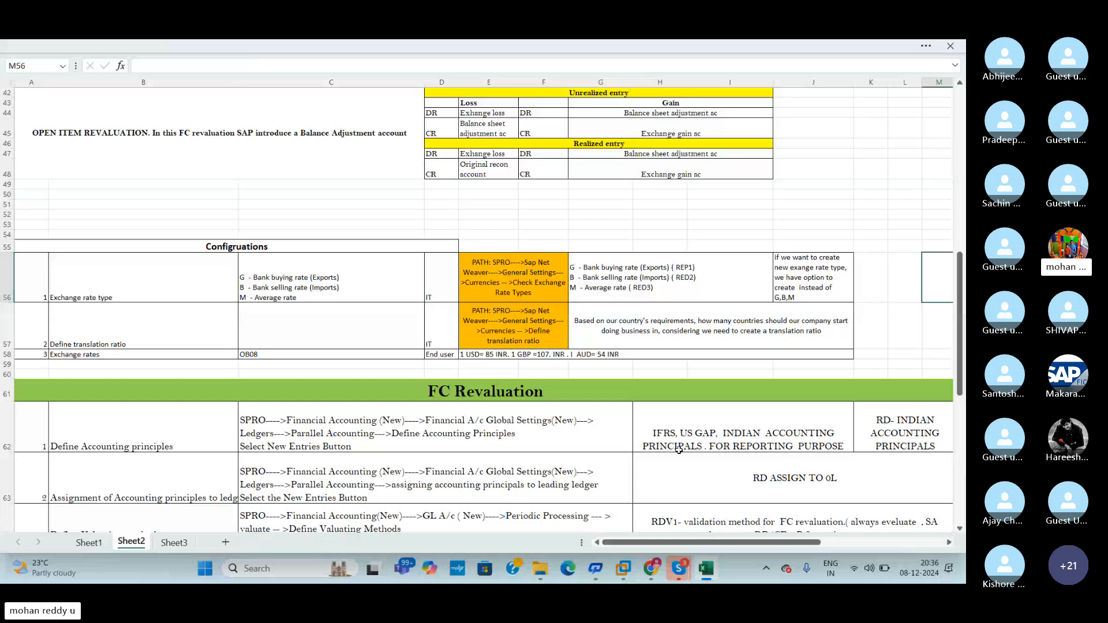
{"action": "left_click", "coordinate": [633, 572]}
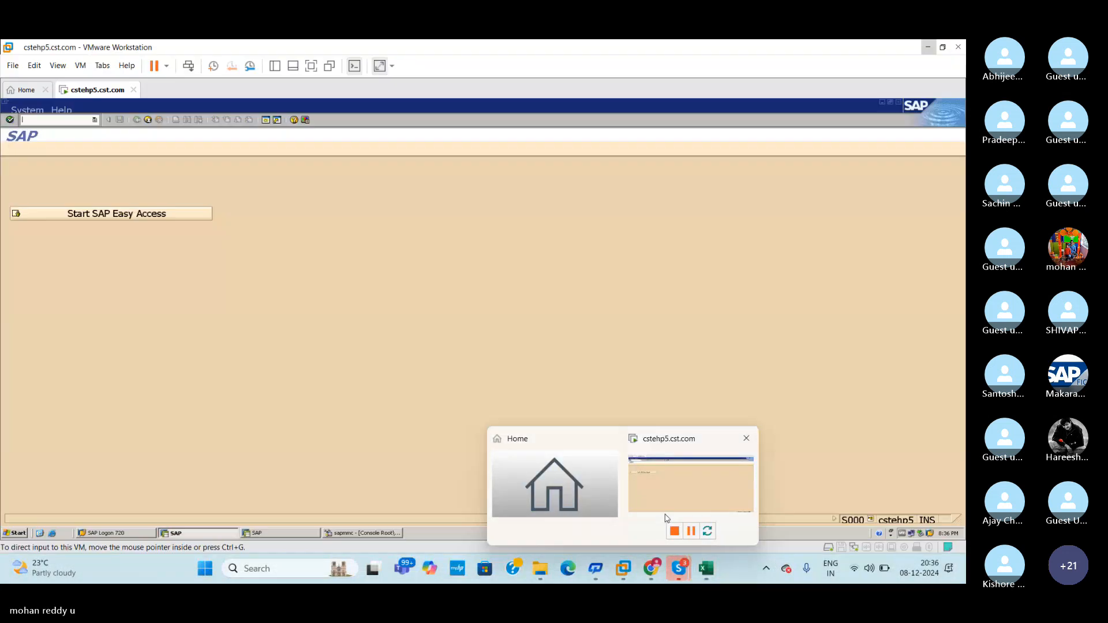
{"action": "left_click", "coordinate": [662, 514]}
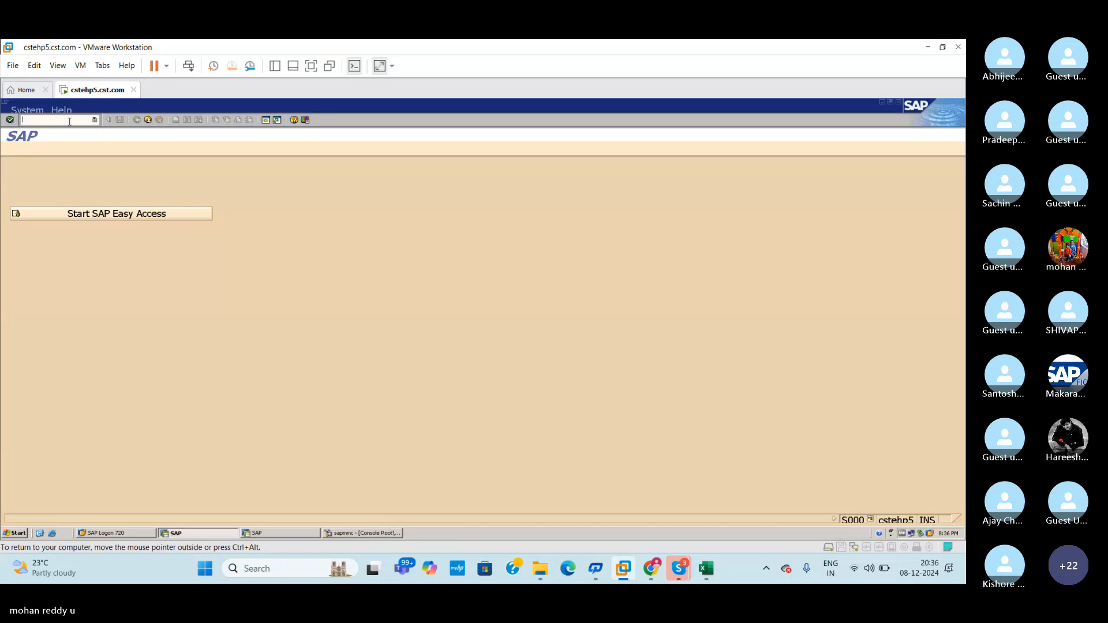
{"action": "type", "text": "/nspro"}
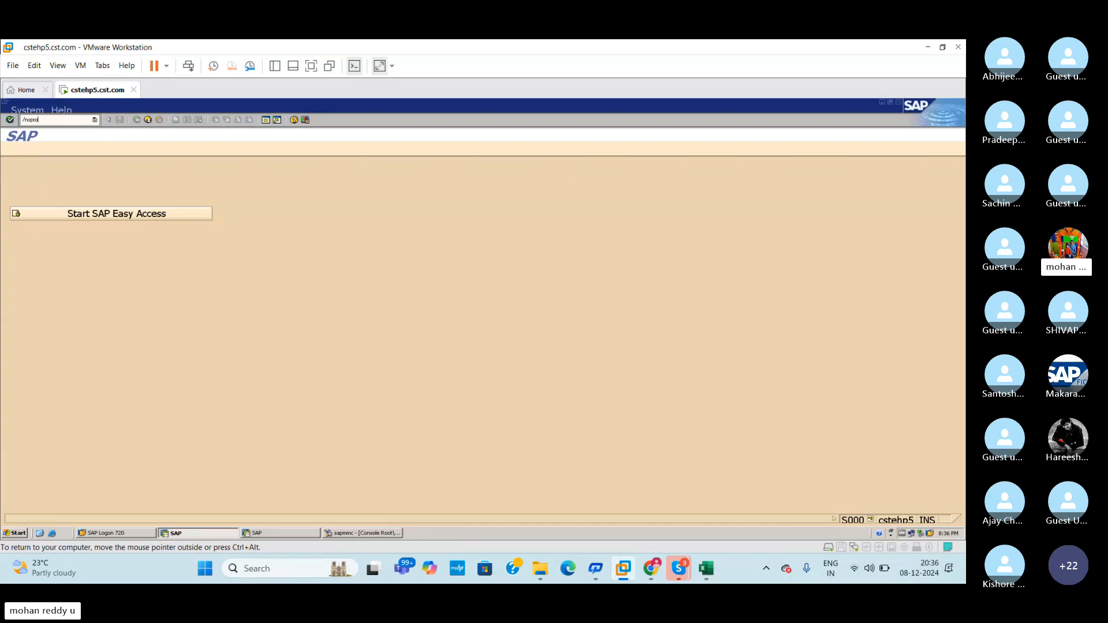
{"action": "key", "text": "Return"}
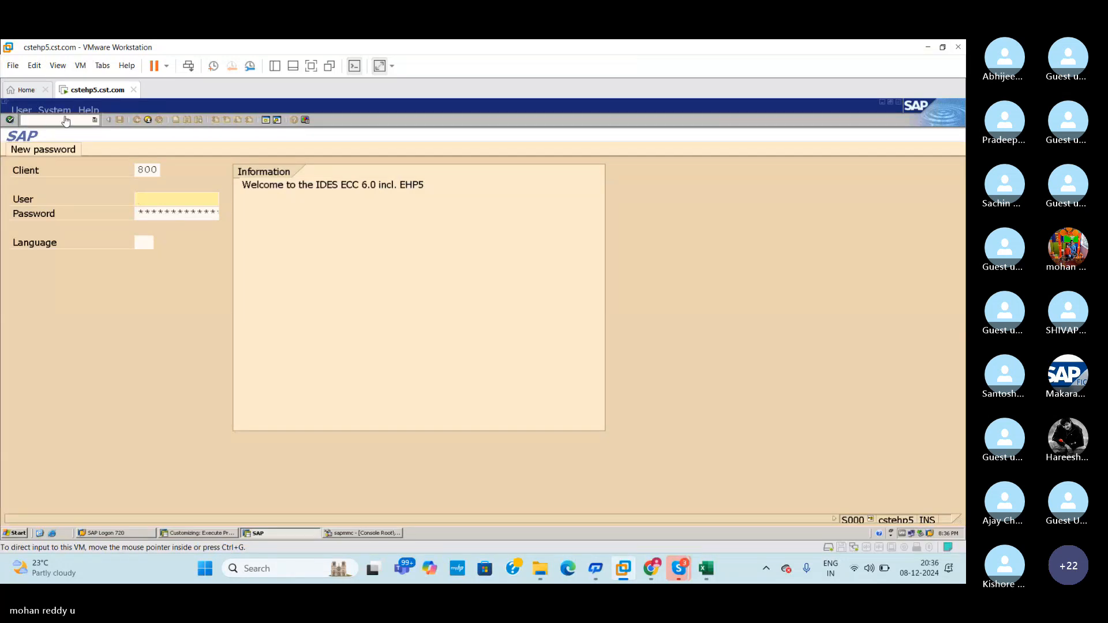
Step: Close the spare SAP logon session while keeping the virtual machine running
{"action": "left_click", "coordinate": [957, 49]}
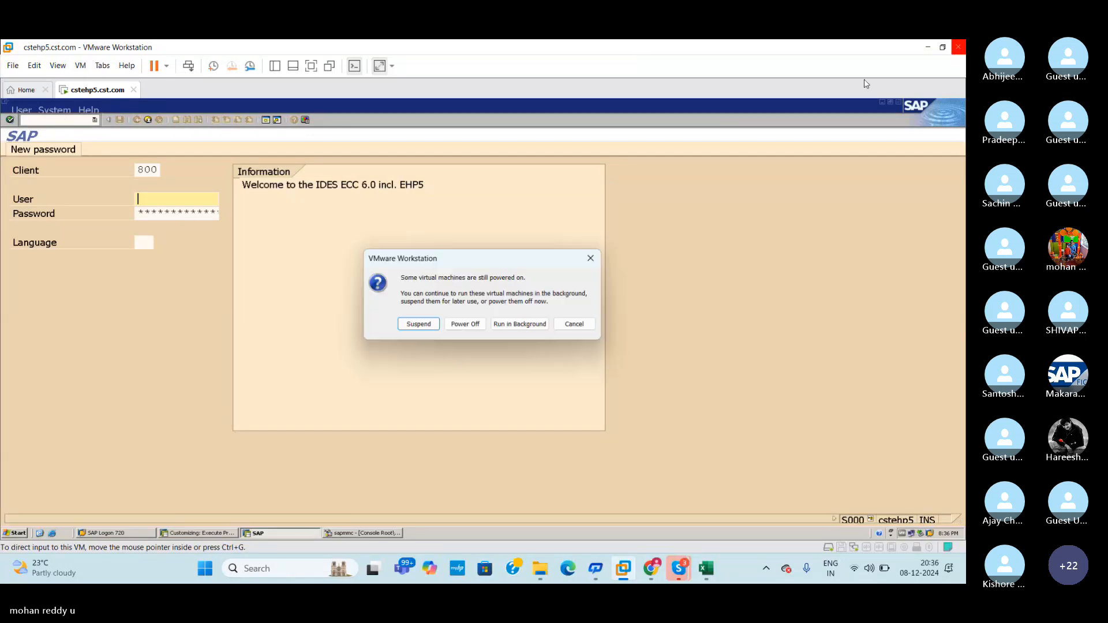
{"action": "left_click", "coordinate": [57, 120]}
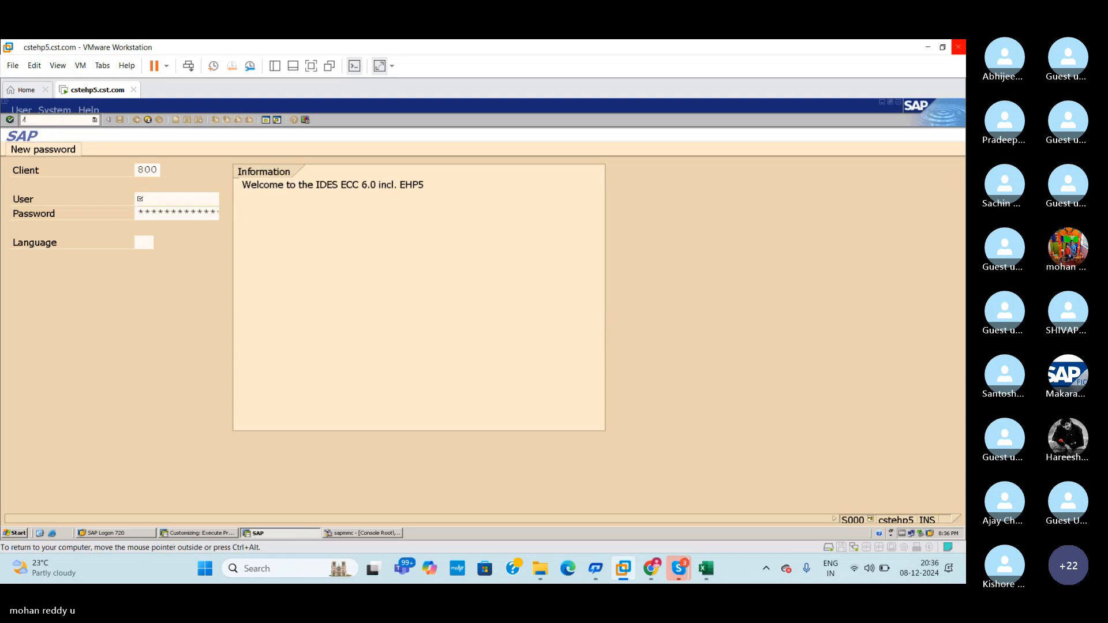
{"action": "key", "text": "Return"}
Step: Display the SAP Reference IMG and compare its SAP NetWeaver node with the exchange rate type path in the Excel worksheet
{"action": "left_click", "coordinate": [73, 151]}
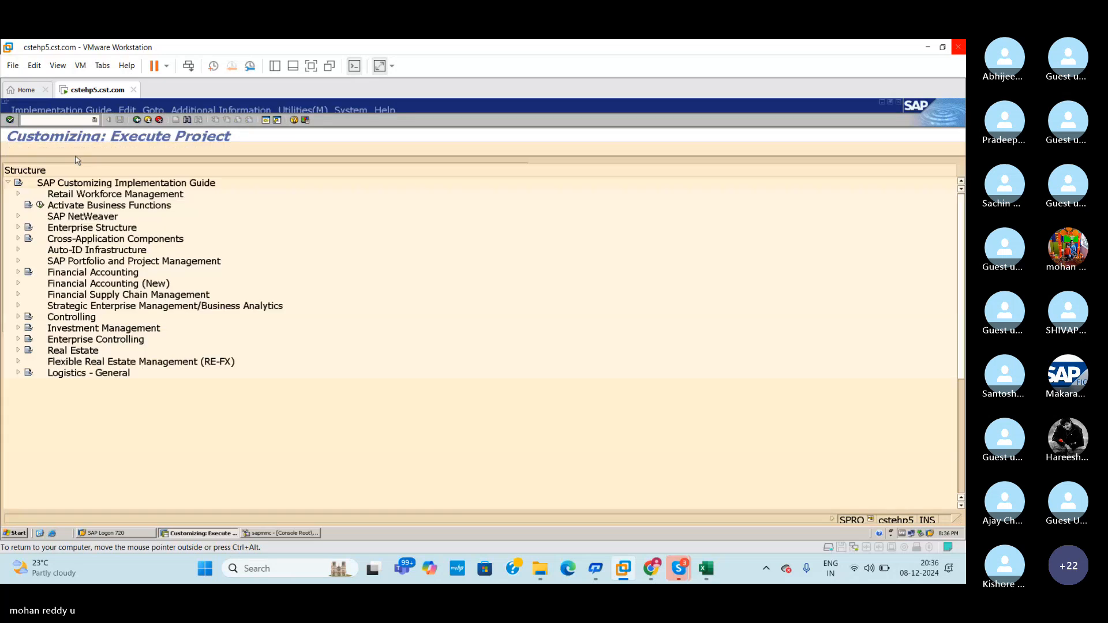
{"action": "left_click", "coordinate": [18, 217]}
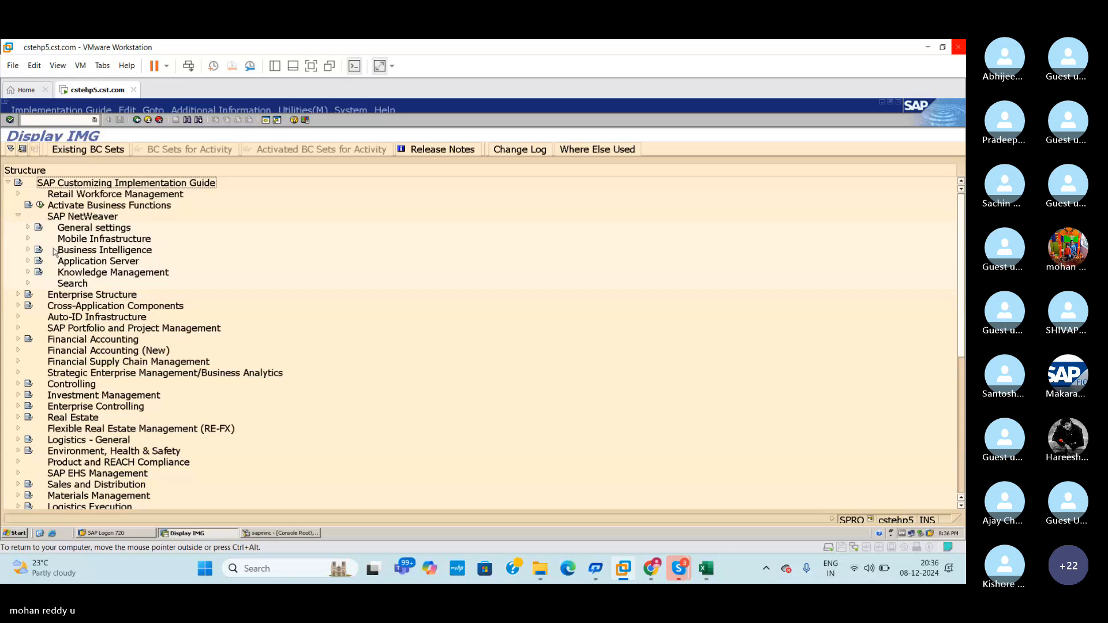
{"action": "left_click", "coordinate": [18, 217]}
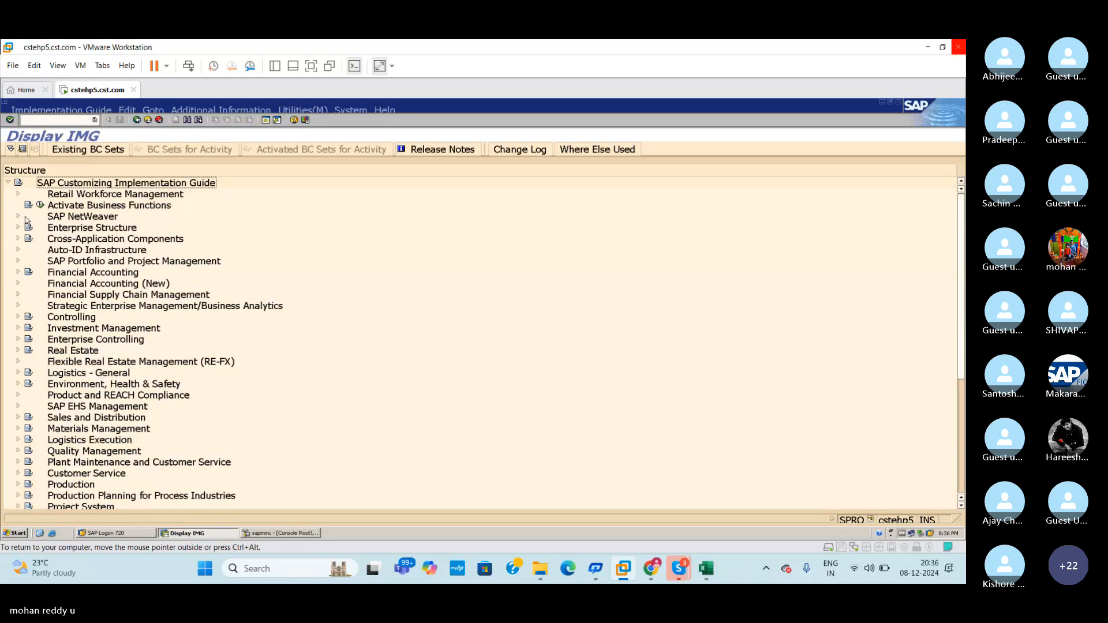
{"action": "left_click", "coordinate": [702, 569]}
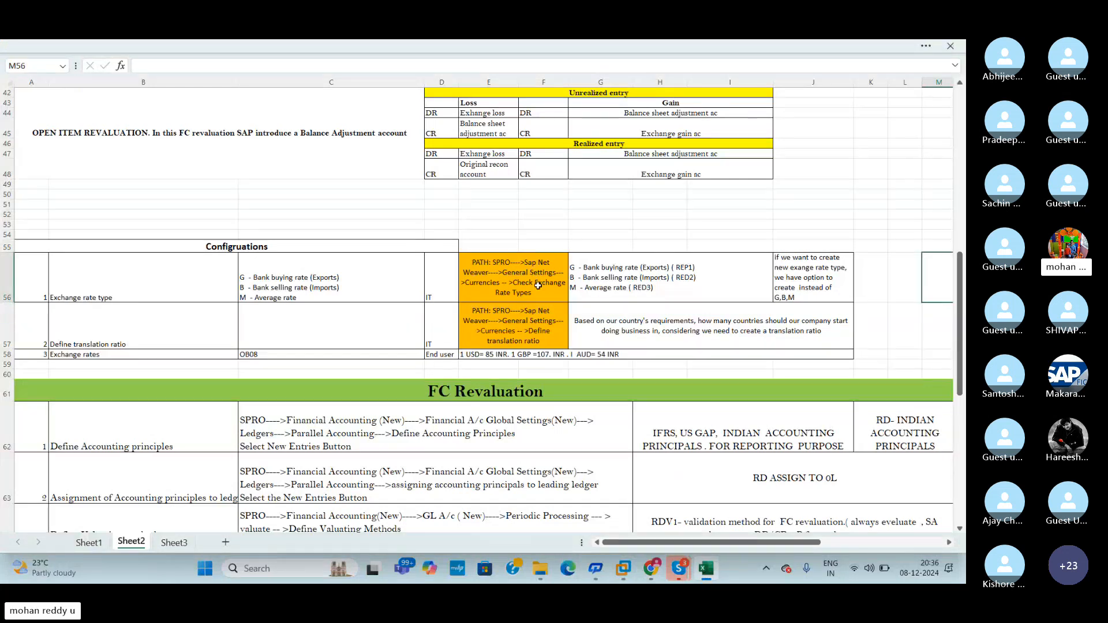
{"action": "key", "text": "alt+Tab"}
{"action": "key", "text": "alt+Tab"}
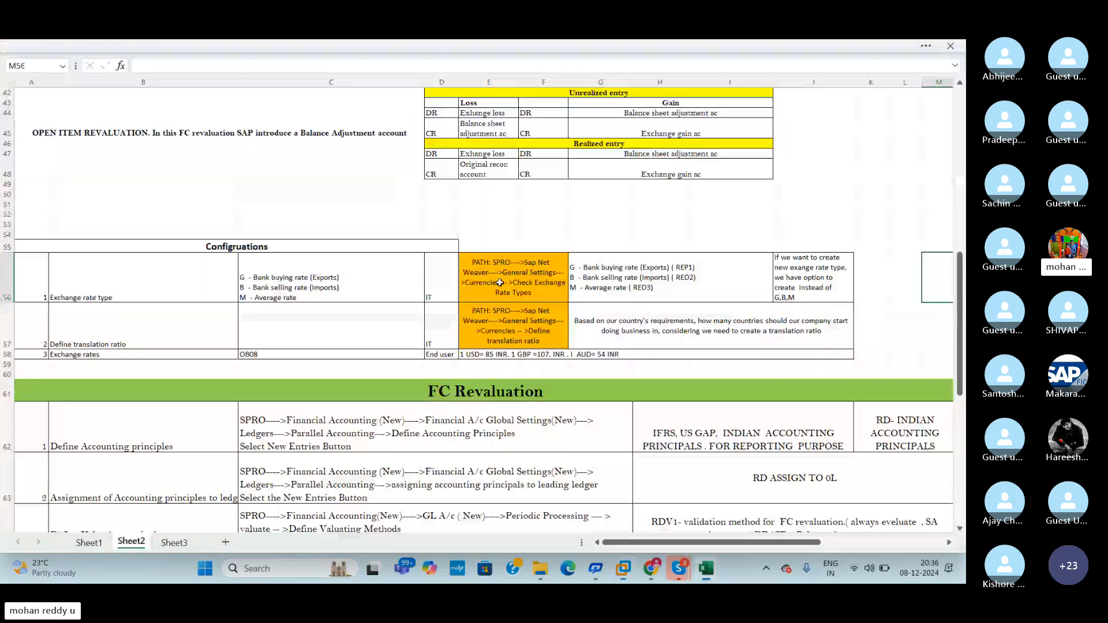
{"action": "key", "text": "alt+Tab"}
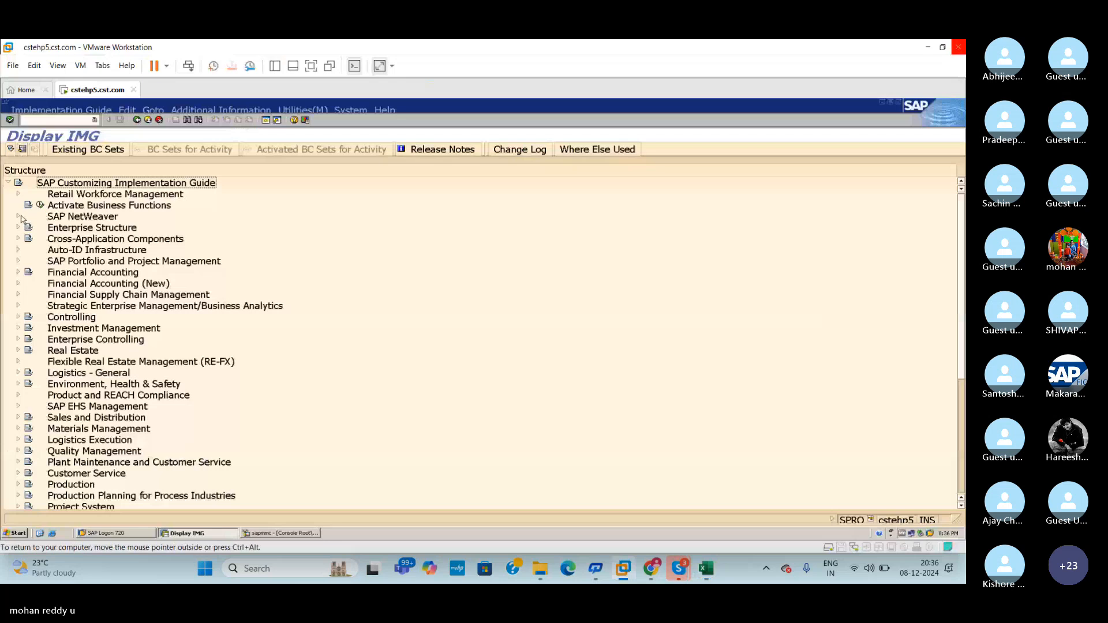
Step: Open Check Exchange Rate Types under SAP NetWeaver, General settings, Currencies in the implementation guide
{"action": "left_click", "coordinate": [19, 217]}
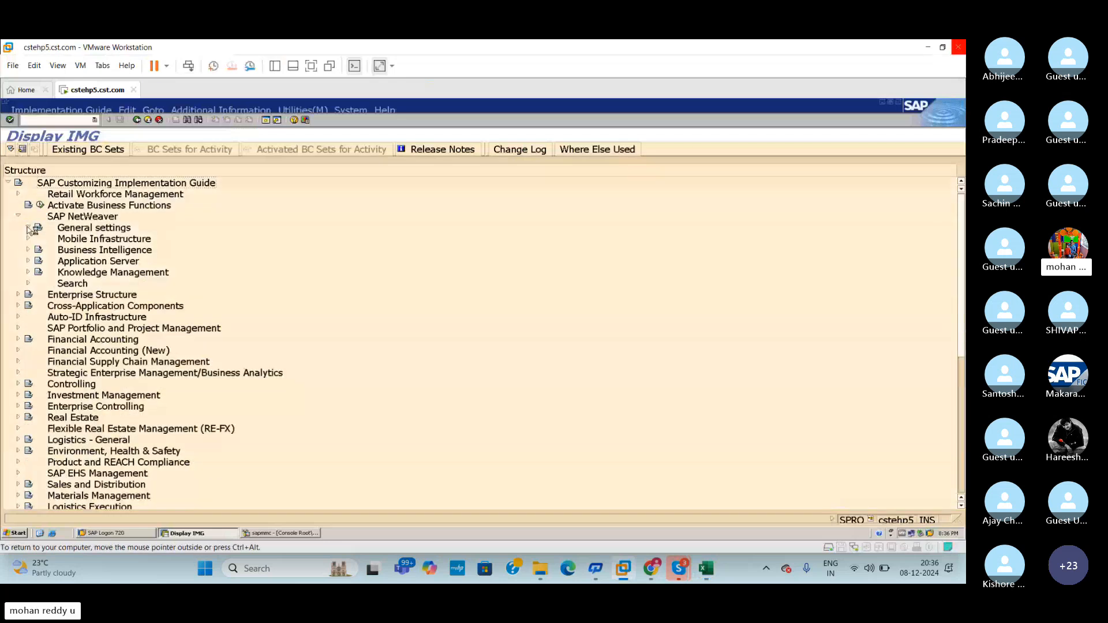
{"action": "left_click", "coordinate": [28, 228]}
{"action": "left_click", "coordinate": [38, 262]}
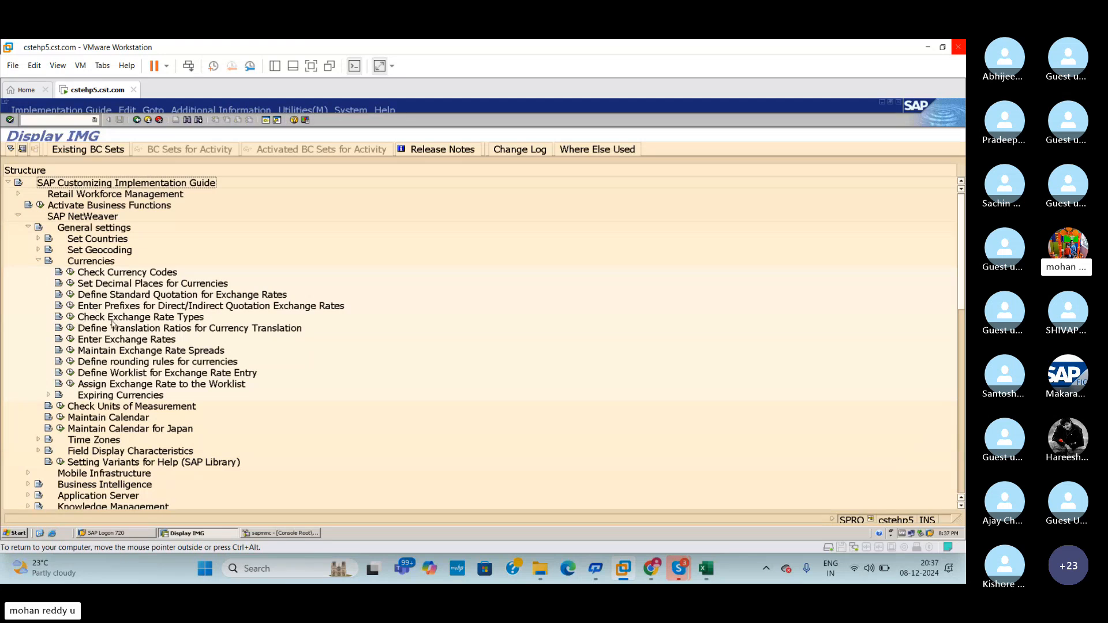
{"action": "left_click", "coordinate": [70, 318]}
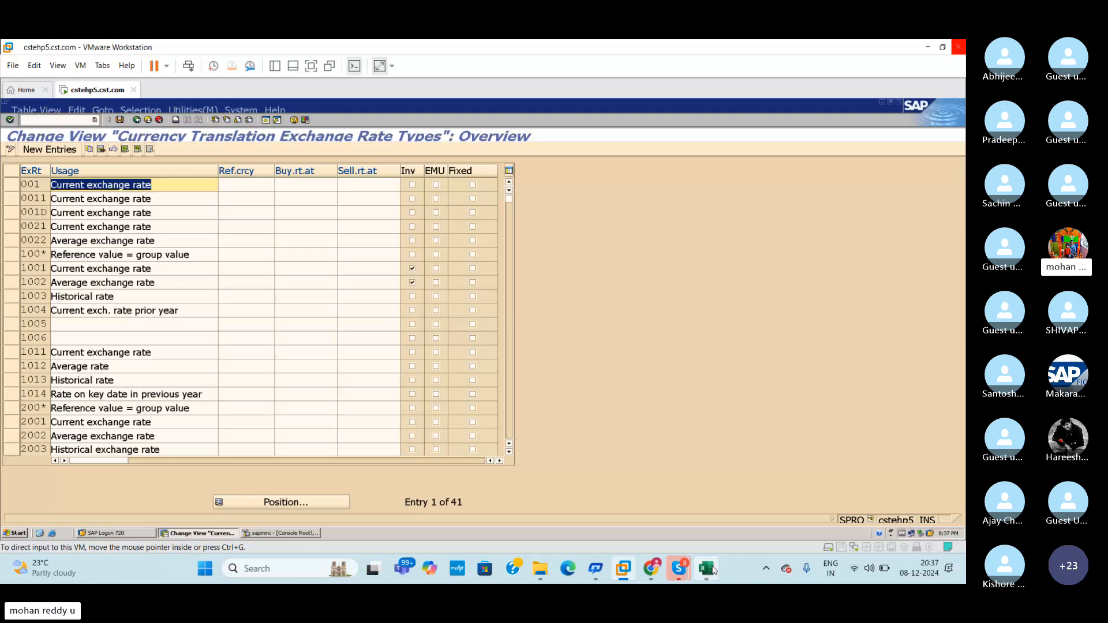
Step: Check the SPRO path for exchange rate types in cell E56 of the Excel worksheet and switch back to SAP
{"action": "left_click", "coordinate": [706, 566]}
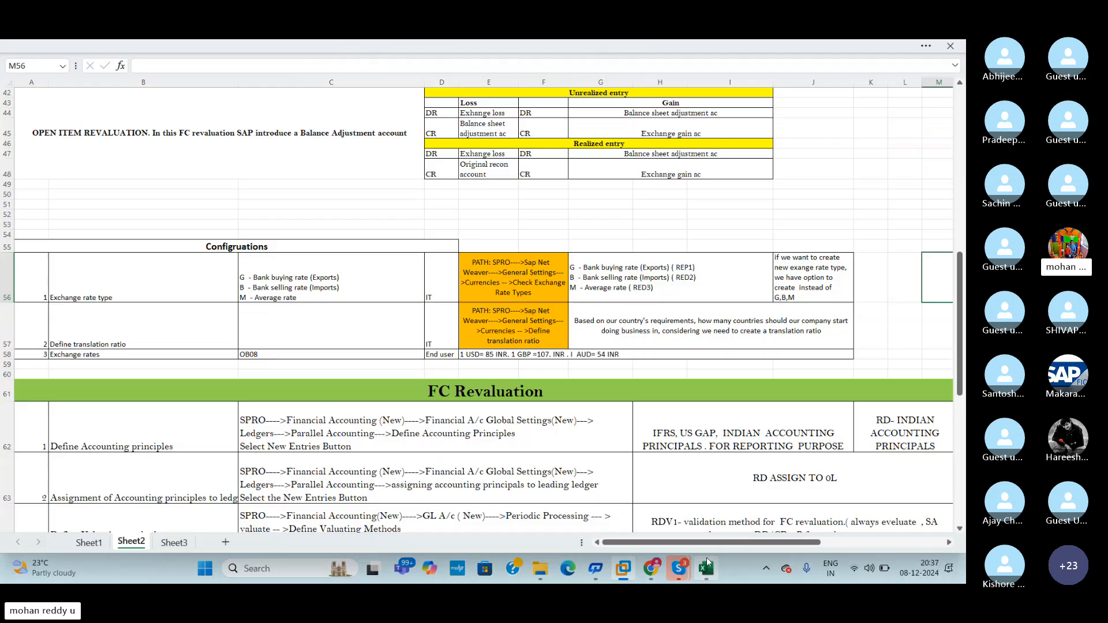
{"action": "left_click", "coordinate": [512, 278]}
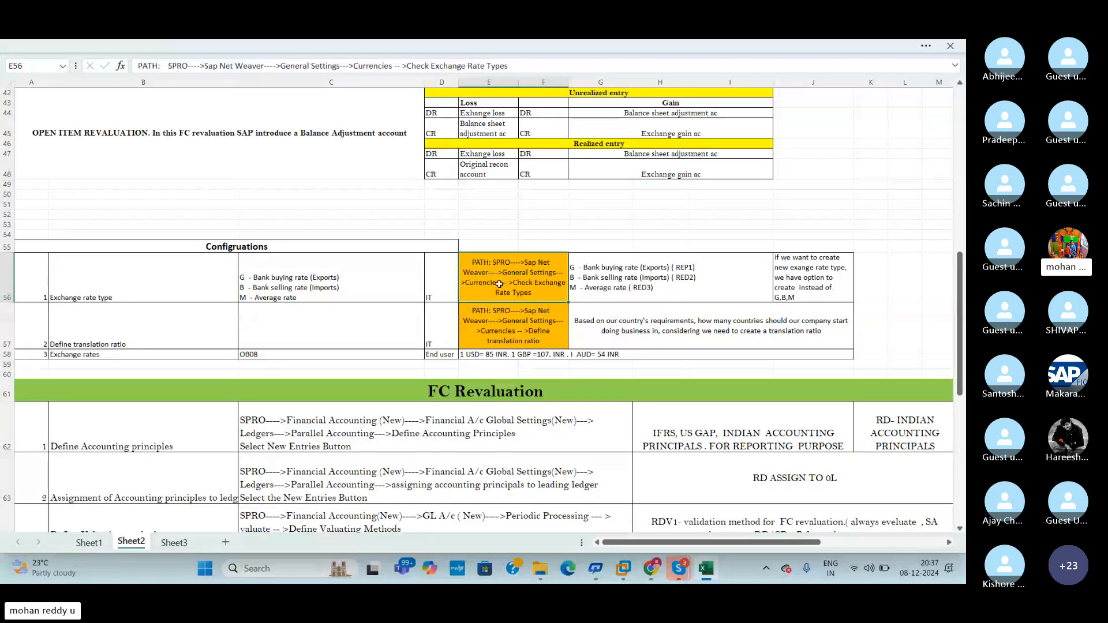
{"action": "key", "text": "alt+Tab"}
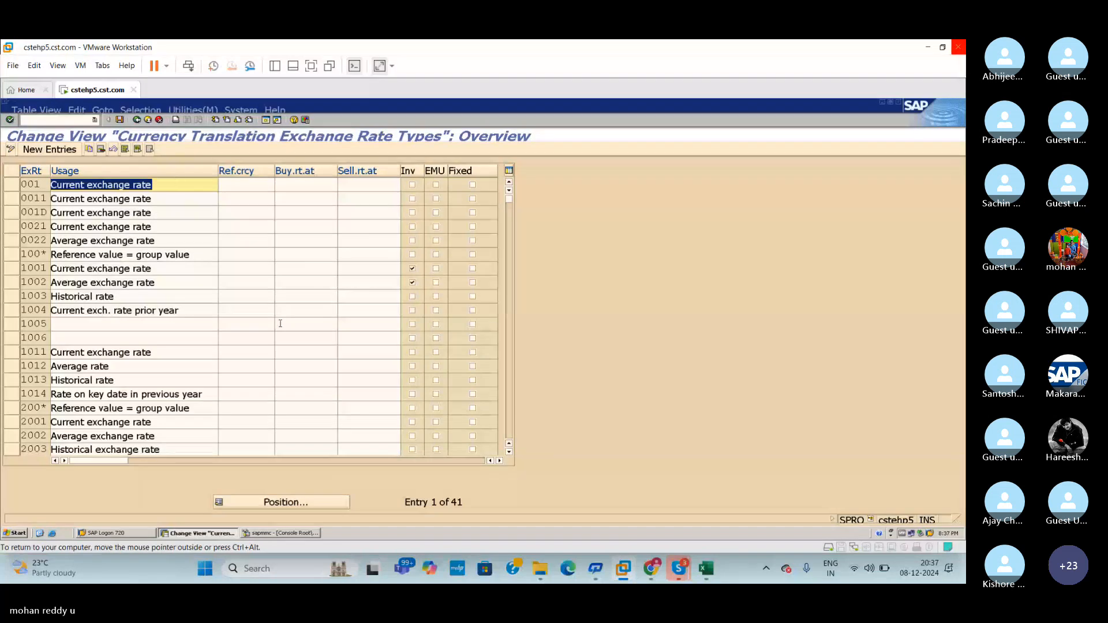
Step: Leave the exchange rate types view, look at the Enter Exchange Rates activity under Currencies, and return to the implementation guide
{"action": "left_click", "coordinate": [137, 120]}
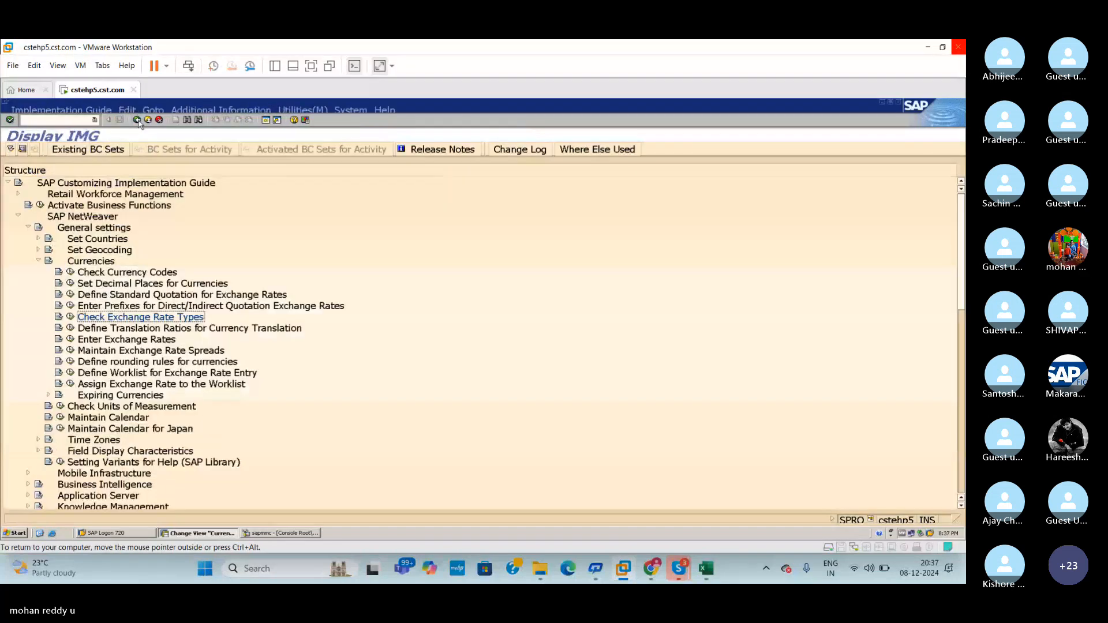
{"action": "left_click", "coordinate": [71, 339]}
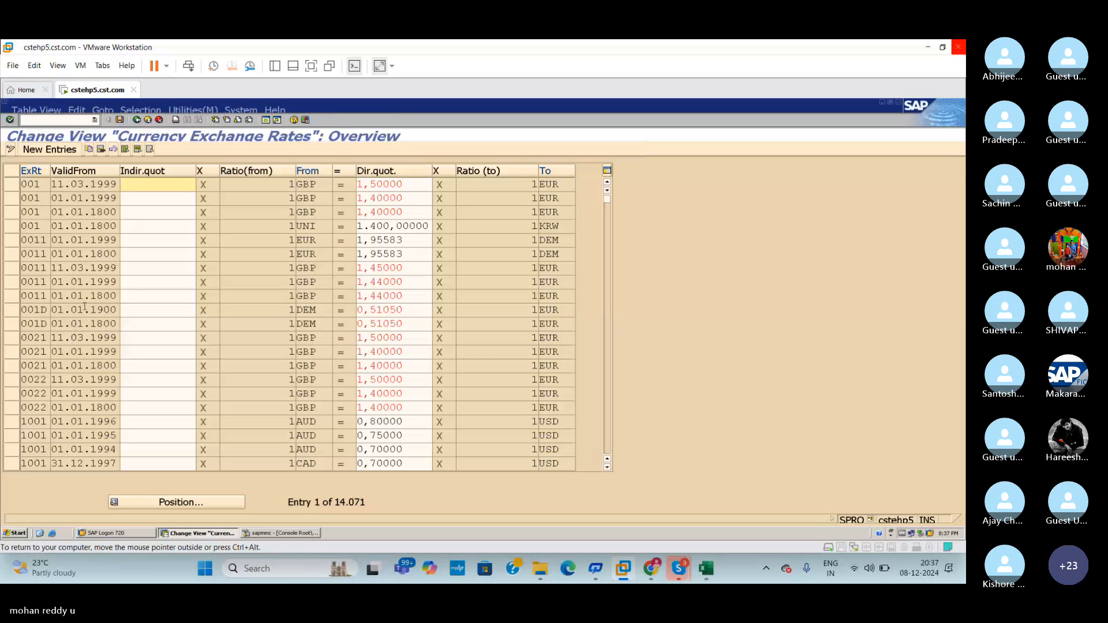
{"action": "left_click", "coordinate": [139, 121]}
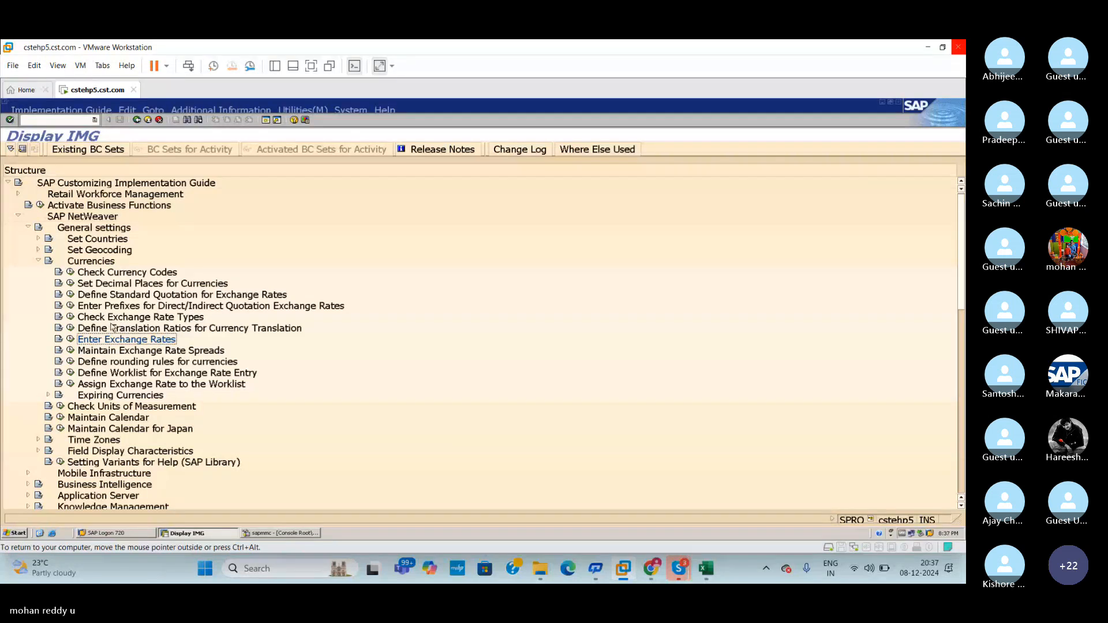
Step: Reopen Check Exchange Rate Types and position the list at exchange rate type G
{"action": "left_click", "coordinate": [69, 318]}
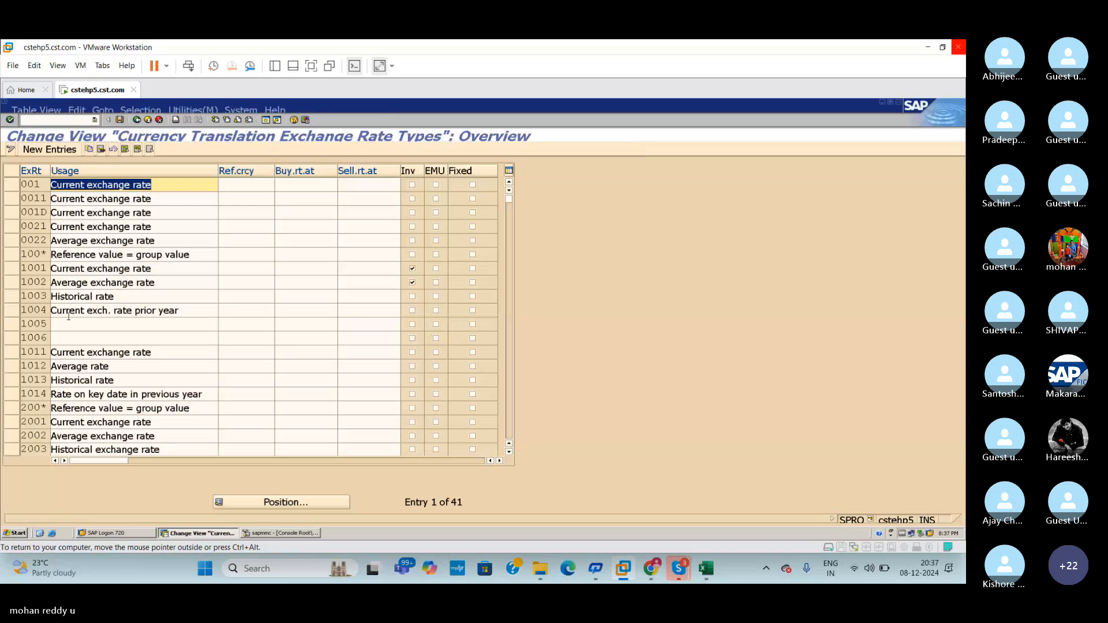
{"action": "left_click", "coordinate": [301, 502]}
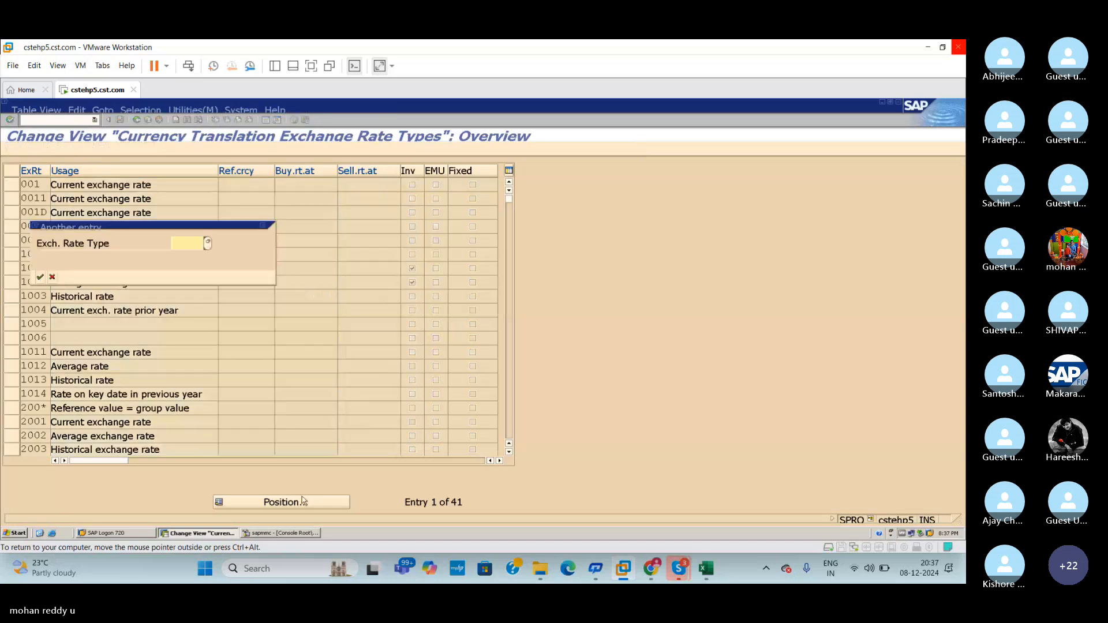
{"action": "type", "text": "g"}
{"action": "key", "text": "Return"}
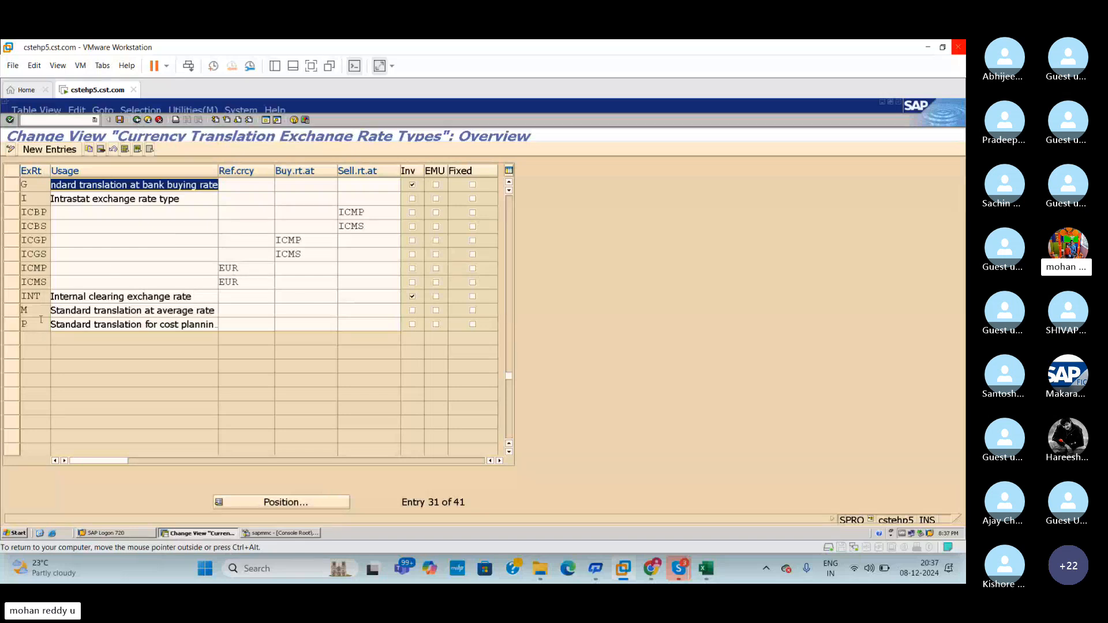
Step: Switch back to the Excel worksheet and review the translation ratio explanation in cell G57 of the Configurations table
{"action": "left_click", "coordinate": [707, 569]}
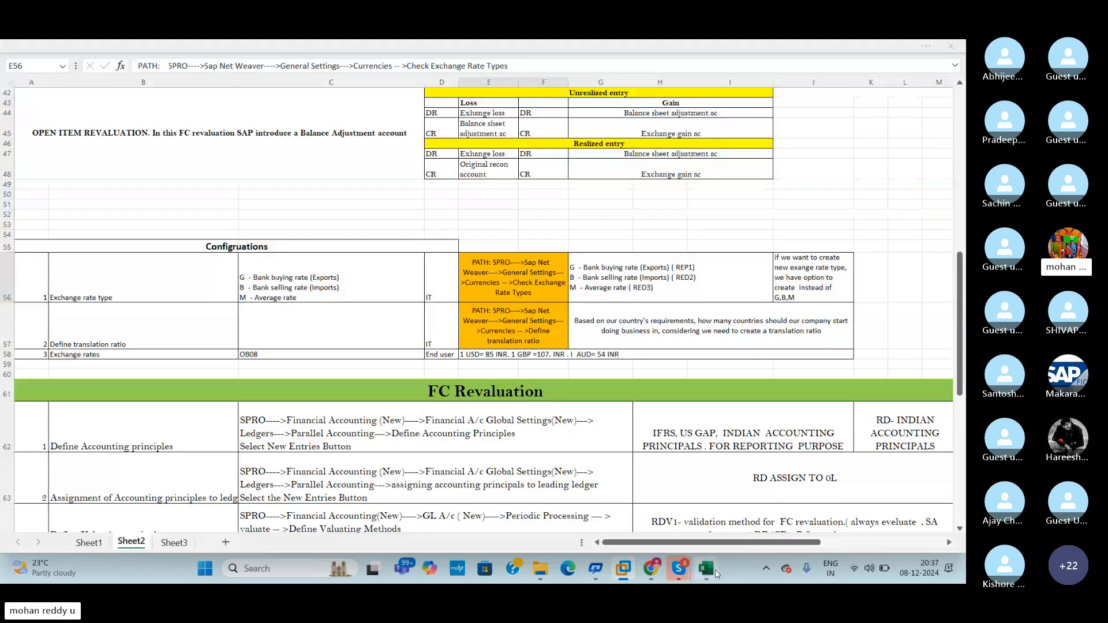
{"action": "left_click", "coordinate": [652, 317]}
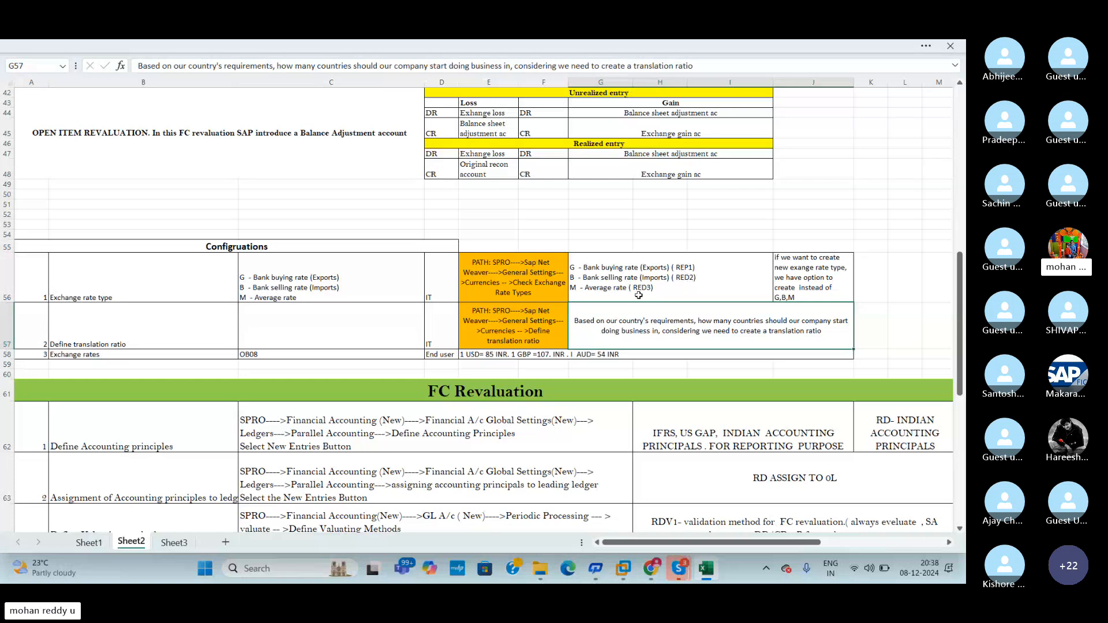
Step: Compare the exchange rate type codes in cell G56 of the worksheet with the exchange rate types list in SAP
{"action": "left_click", "coordinate": [698, 285]}
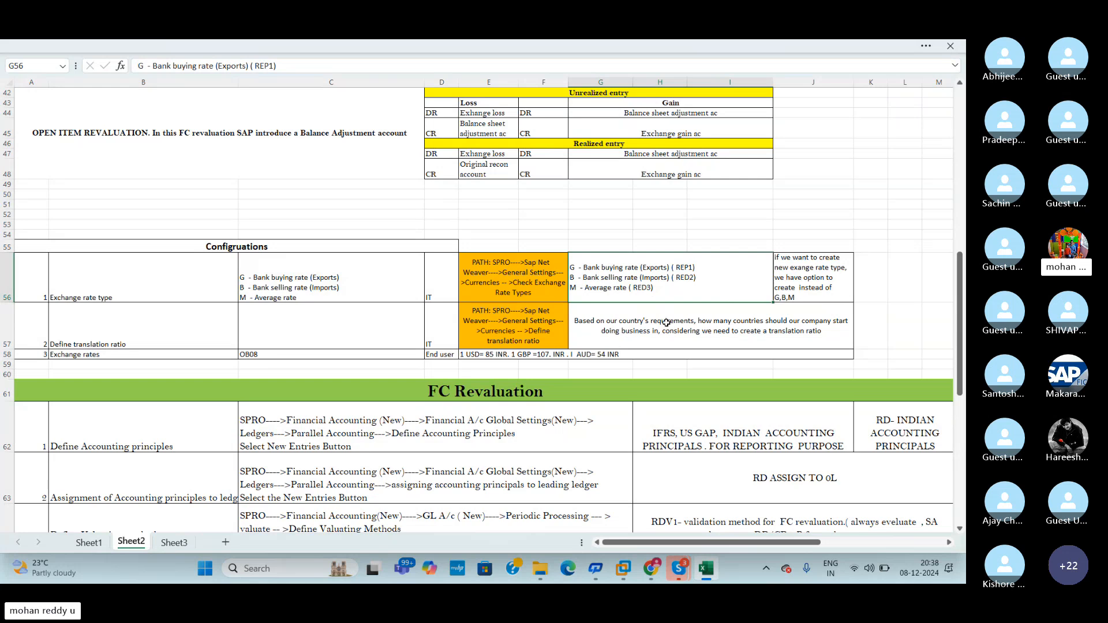
{"action": "key", "text": "alt+Tab"}
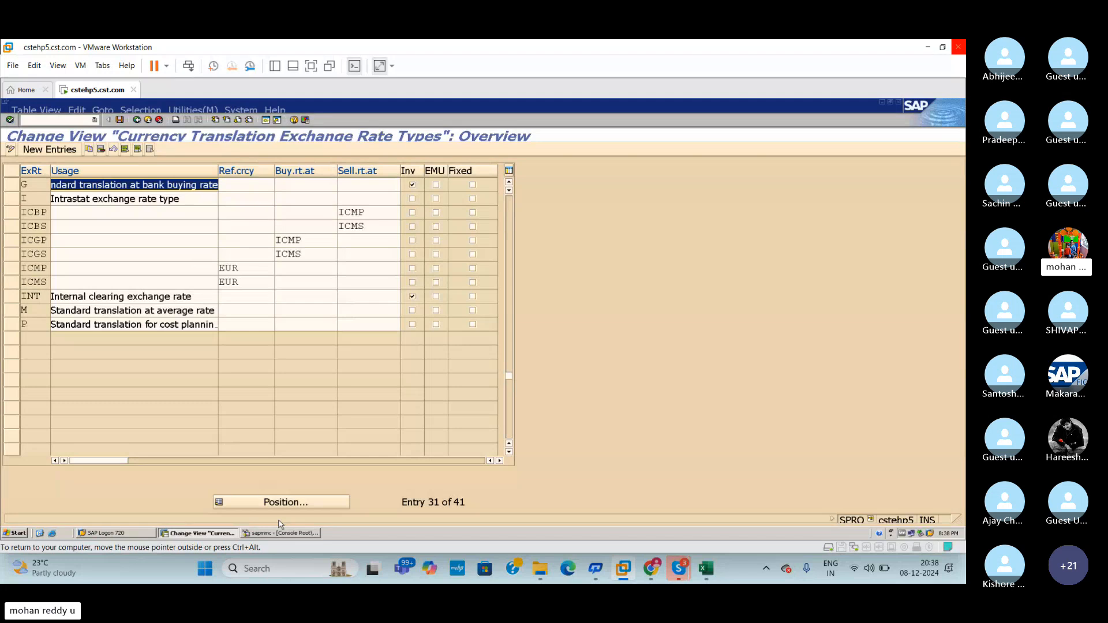
{"action": "left_click", "coordinate": [277, 502]}
{"action": "type", "text": "r"}
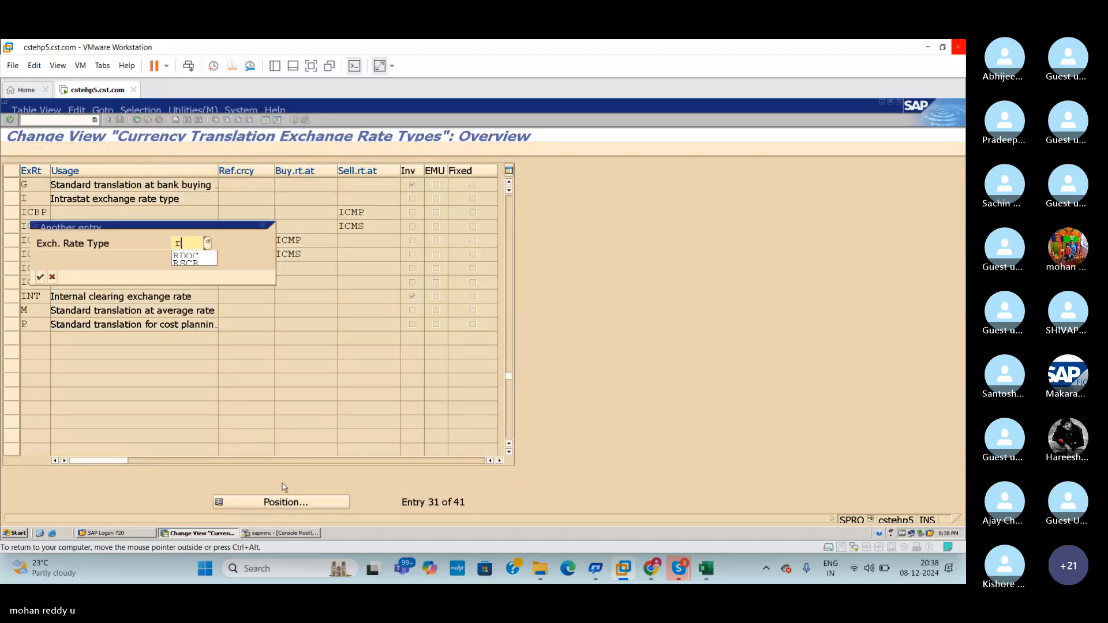
{"action": "key", "text": "BackSpace"}
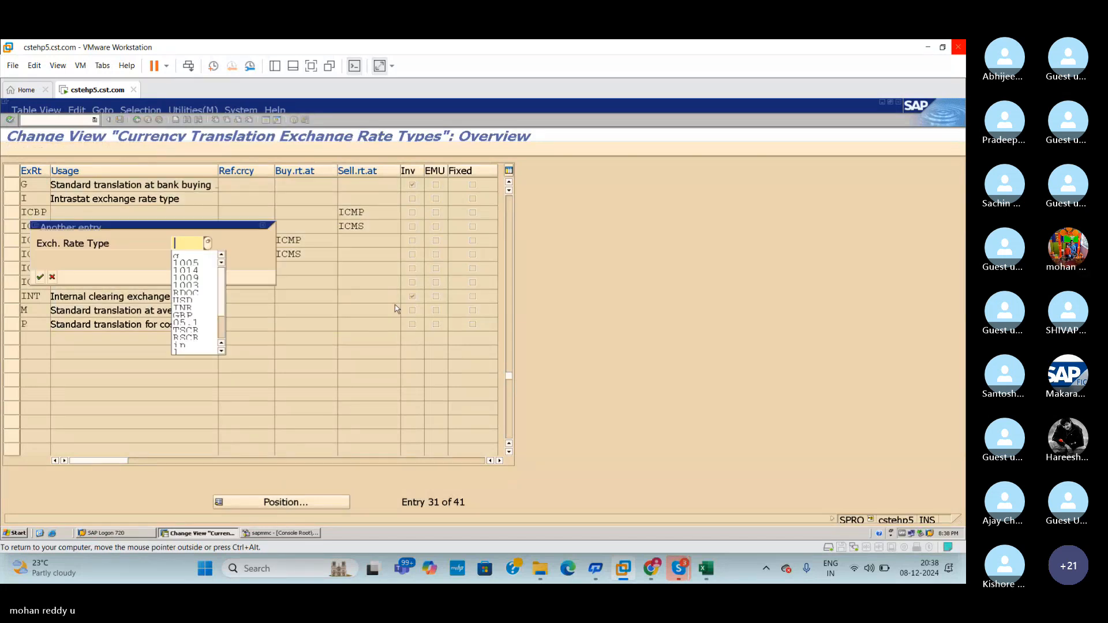
{"action": "key", "text": "alt+Tab"}
{"action": "left_click", "coordinate": [715, 571]}
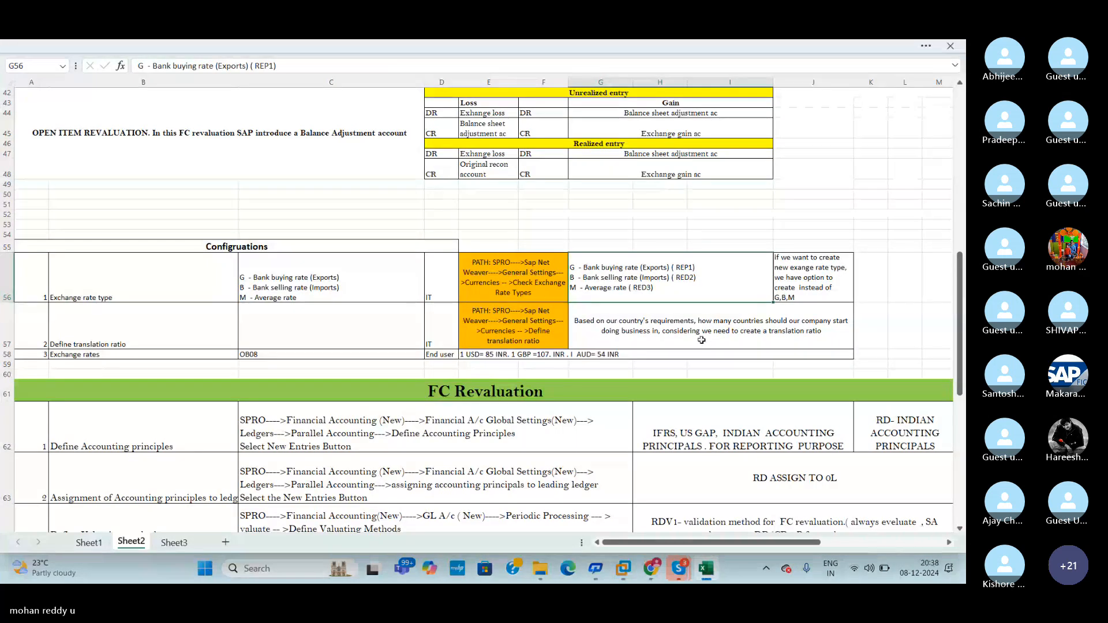
Step: Position SAP's exchange rate types list at REP1, and return to the implementation guide
{"action": "key", "text": "alt+Tab"}
{"action": "left_click", "coordinate": [187, 243]}
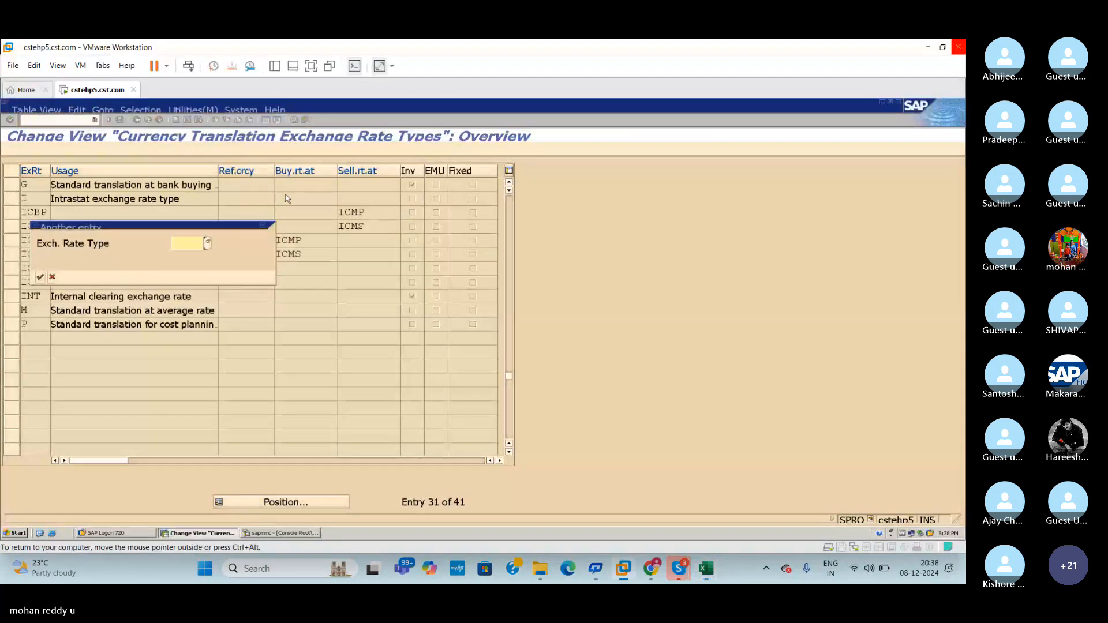
{"action": "type", "text": "rep1"}
{"action": "key", "text": "Return"}
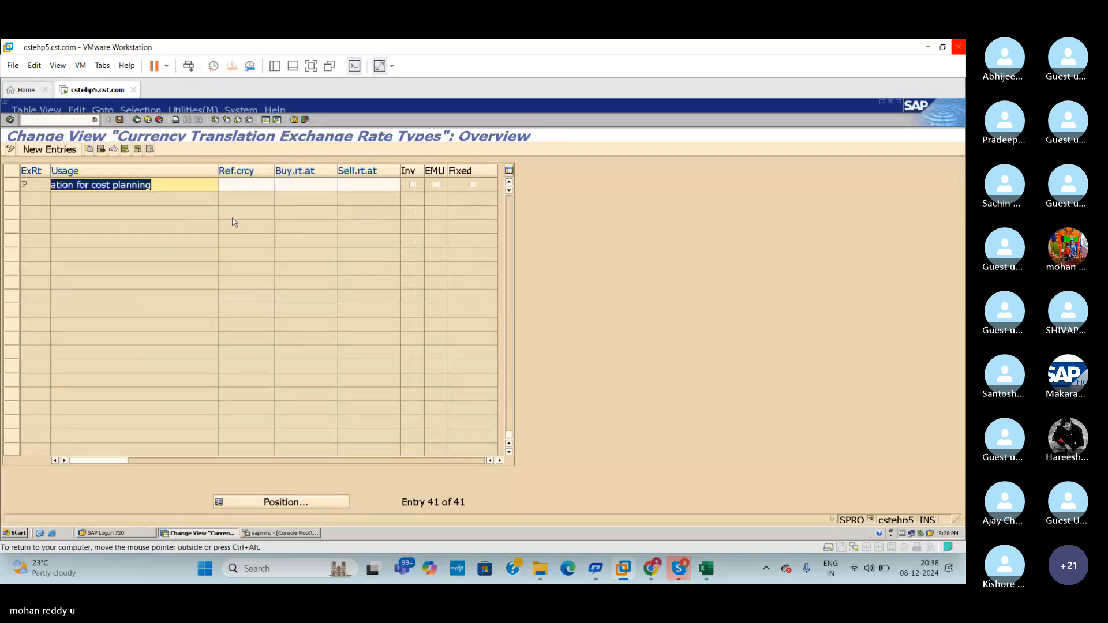
{"action": "left_click", "coordinate": [137, 120]}
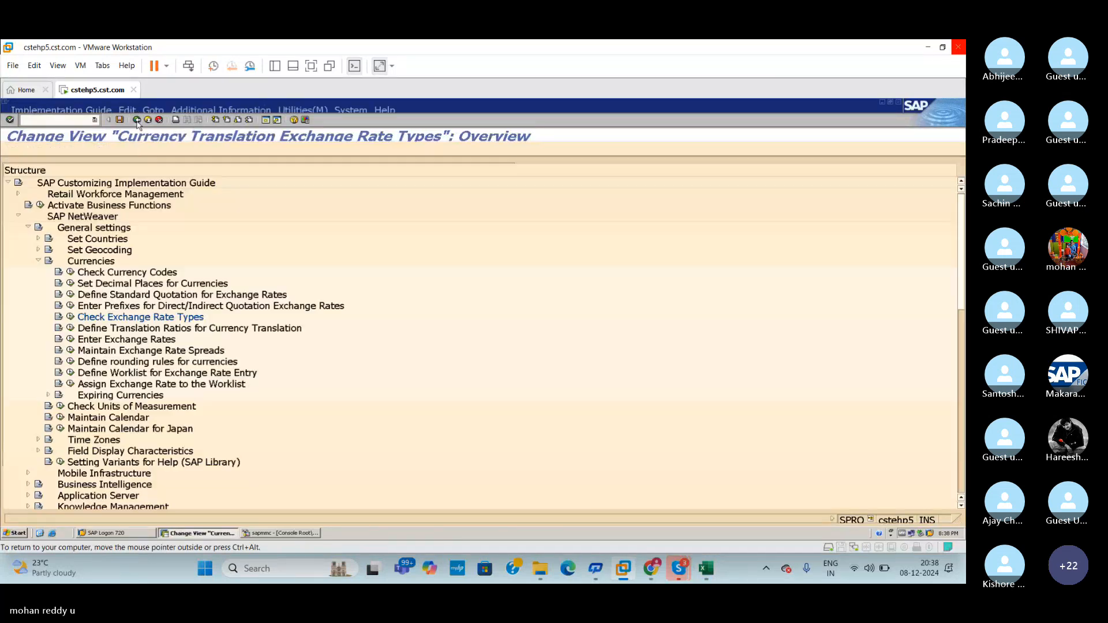
Step: Reopen Check Exchange Rate Types and display the blank new entries overview
{"action": "left_click", "coordinate": [281, 532]}
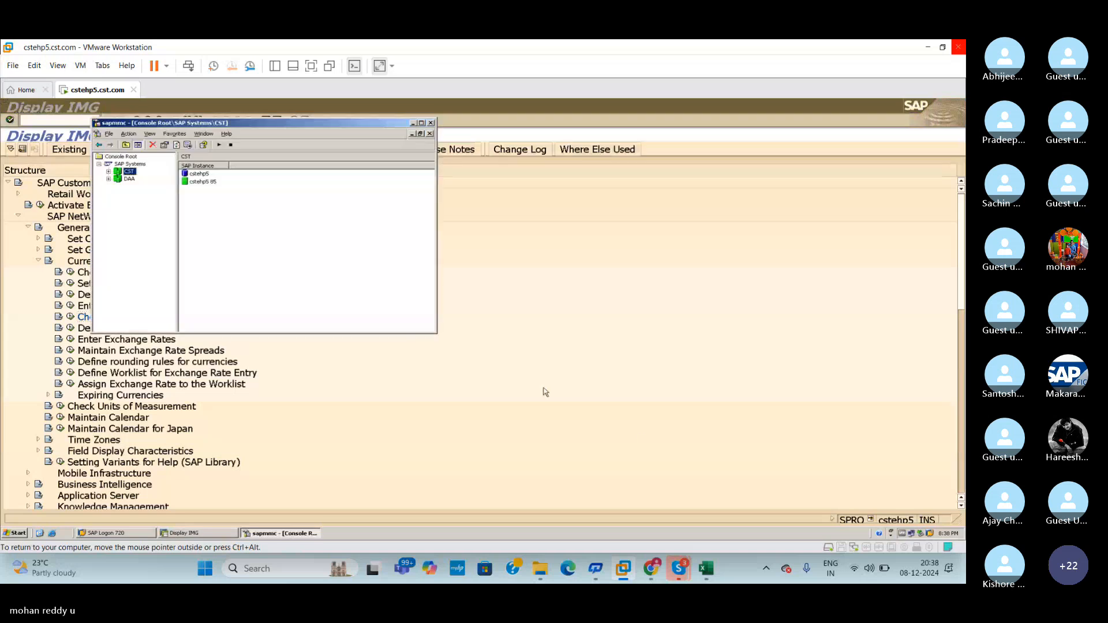
{"action": "left_click", "coordinate": [713, 571]}
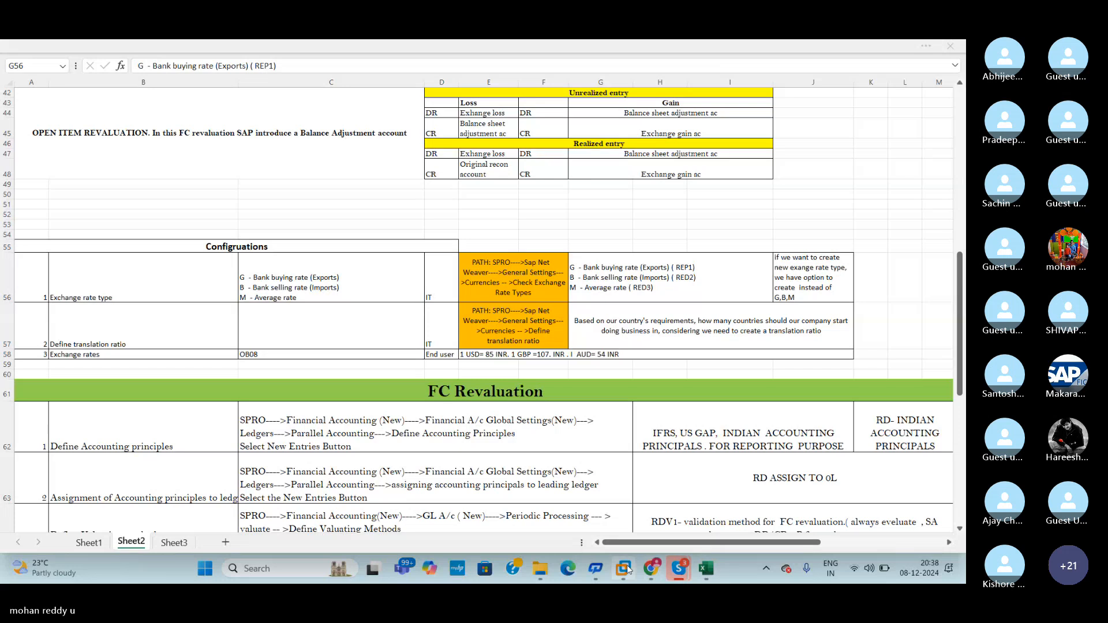
{"action": "mouse_move", "coordinate": [624, 568]}
{"action": "left_click", "coordinate": [669, 501]}
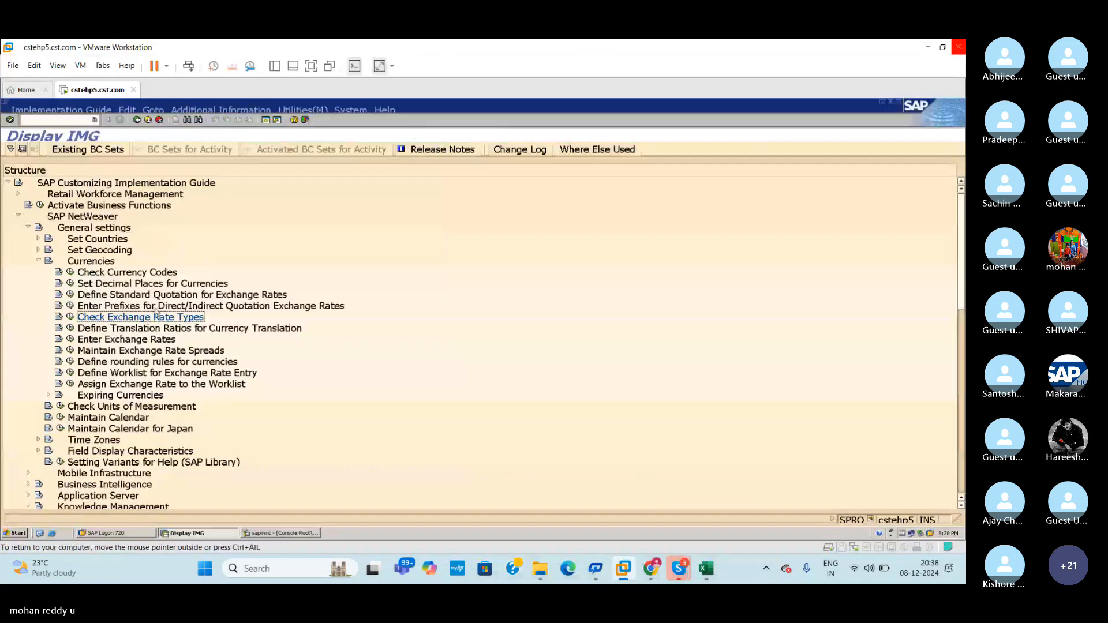
{"action": "left_click", "coordinate": [71, 317]}
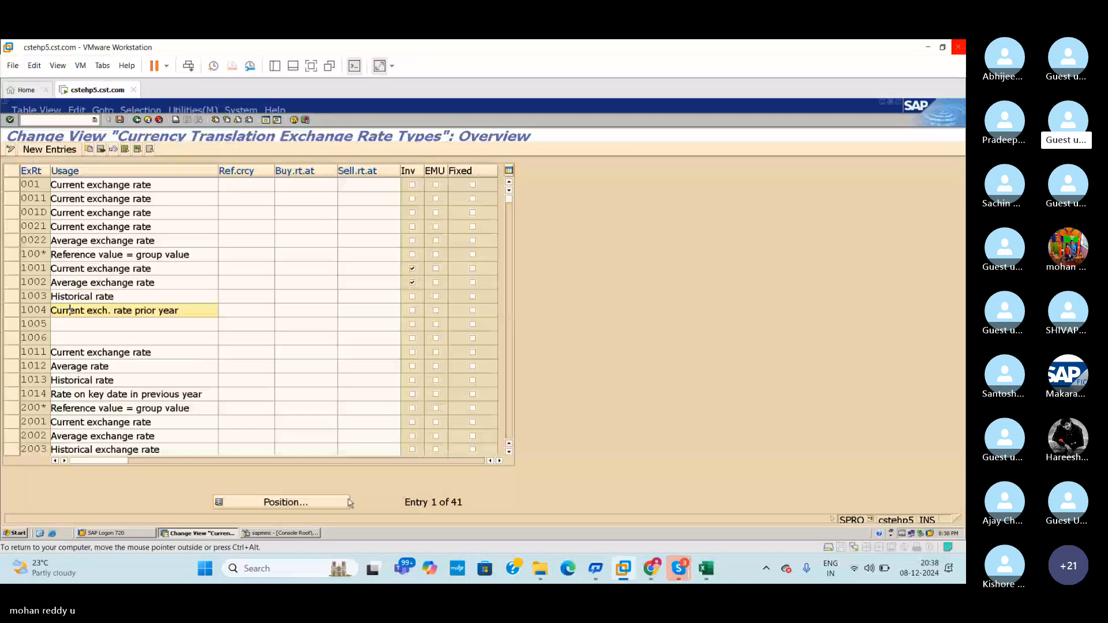
{"action": "left_click", "coordinate": [68, 152]}
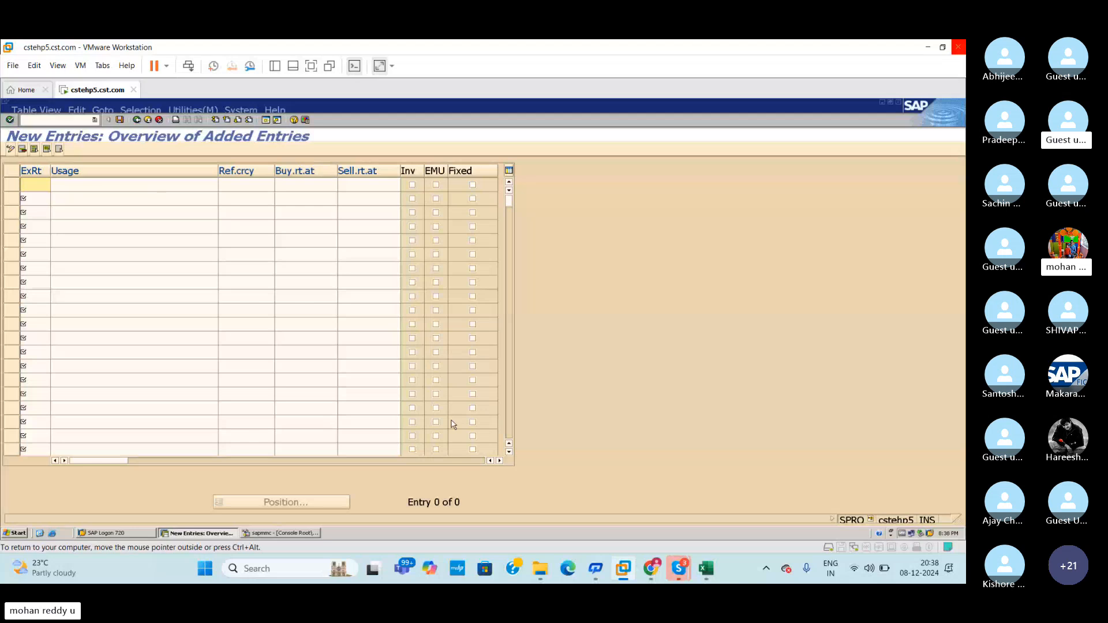
Step: Switch to the Excel worksheet and enter the ratio 1:1 in cell L57, beside the Define translation ratio row
{"action": "left_click", "coordinate": [707, 570]}
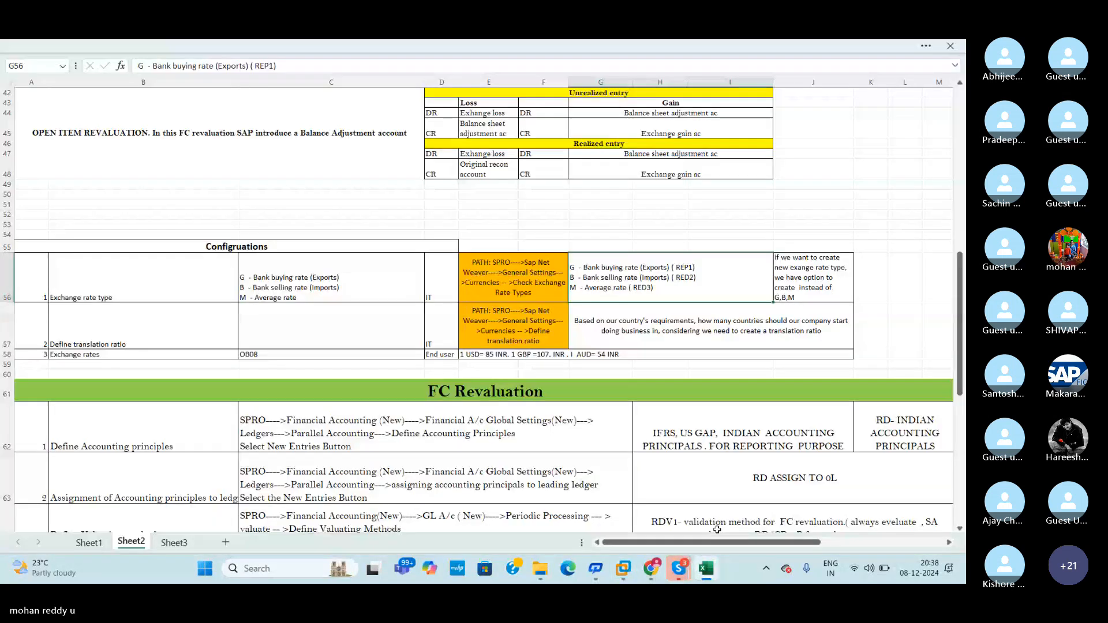
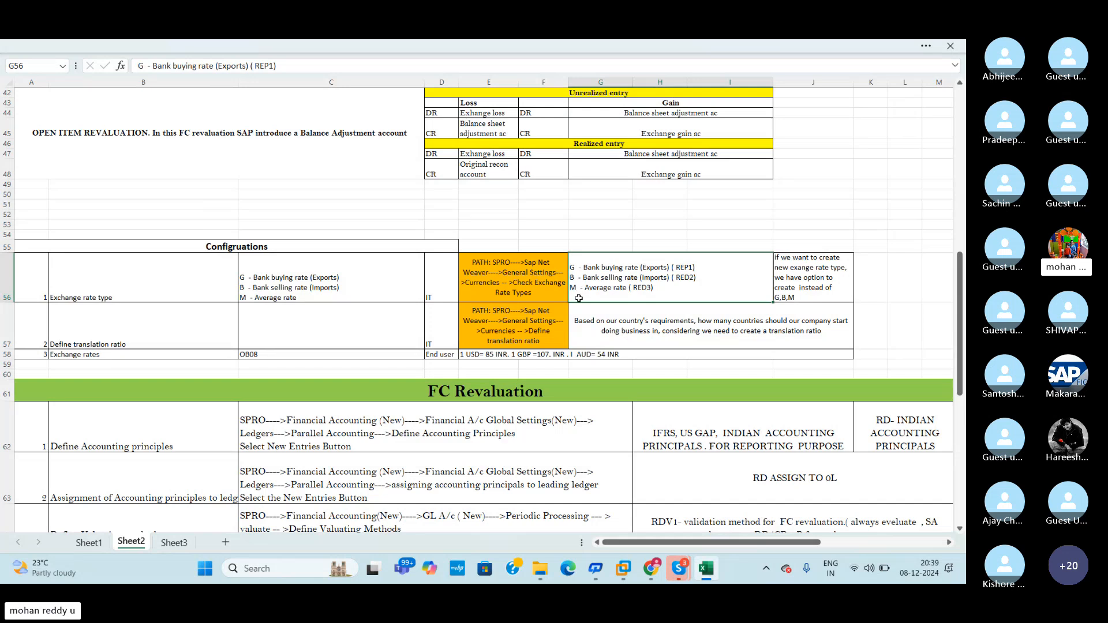
{"action": "left_click", "coordinate": [18, 332]}
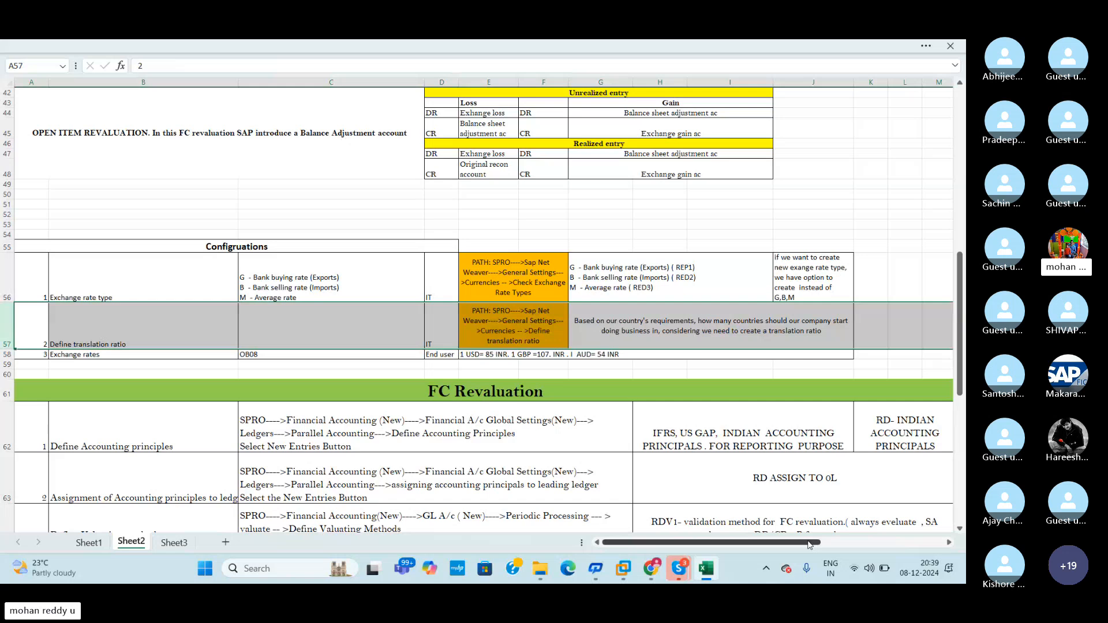
{"action": "left_click_drag", "start_coordinate": [809, 545], "coordinate": [823, 545]}
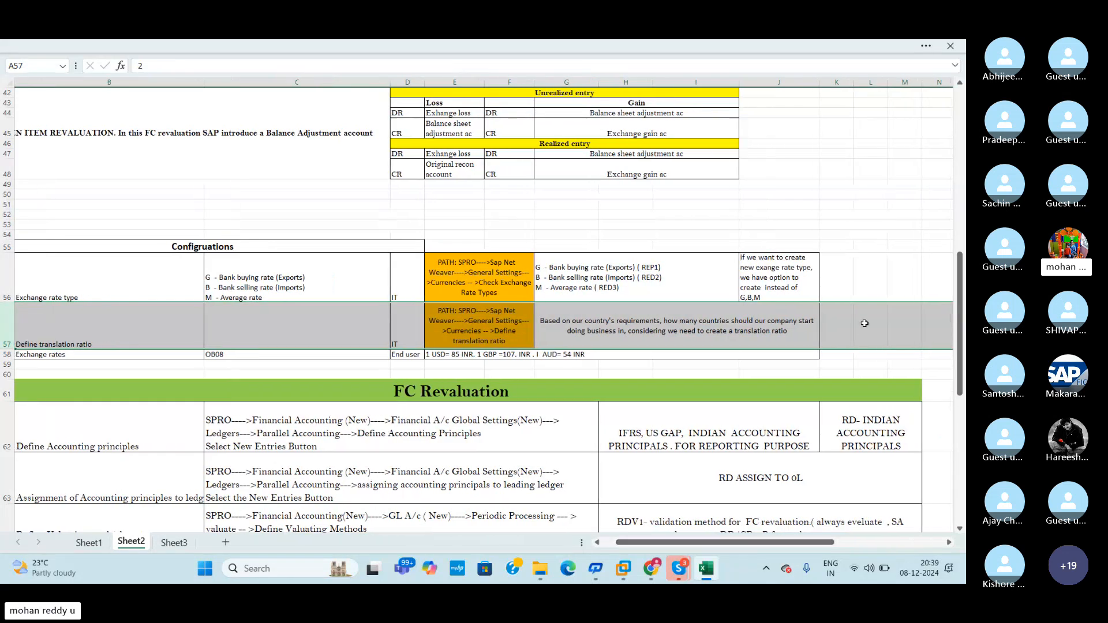
{"action": "left_click", "coordinate": [866, 326]}
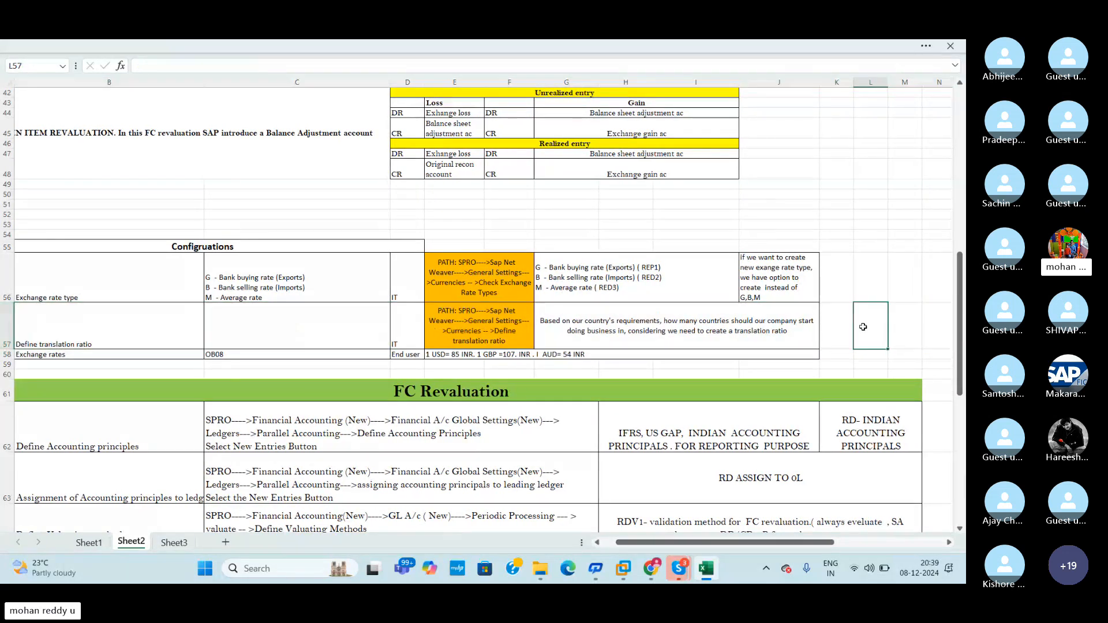
{"action": "type", "text": "1:0"}
{"action": "type", "text": "1"}
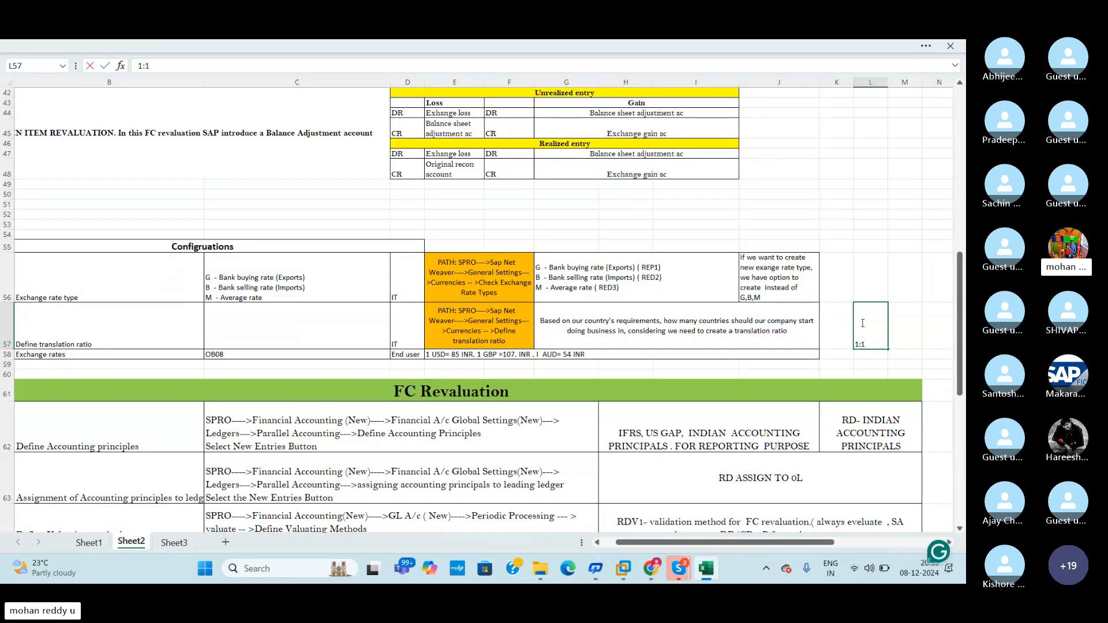
Step: Enter 1 in cell L56 and 85INR in cell M56, beside the Exchange rate type row
{"action": "left_click", "coordinate": [874, 282]}
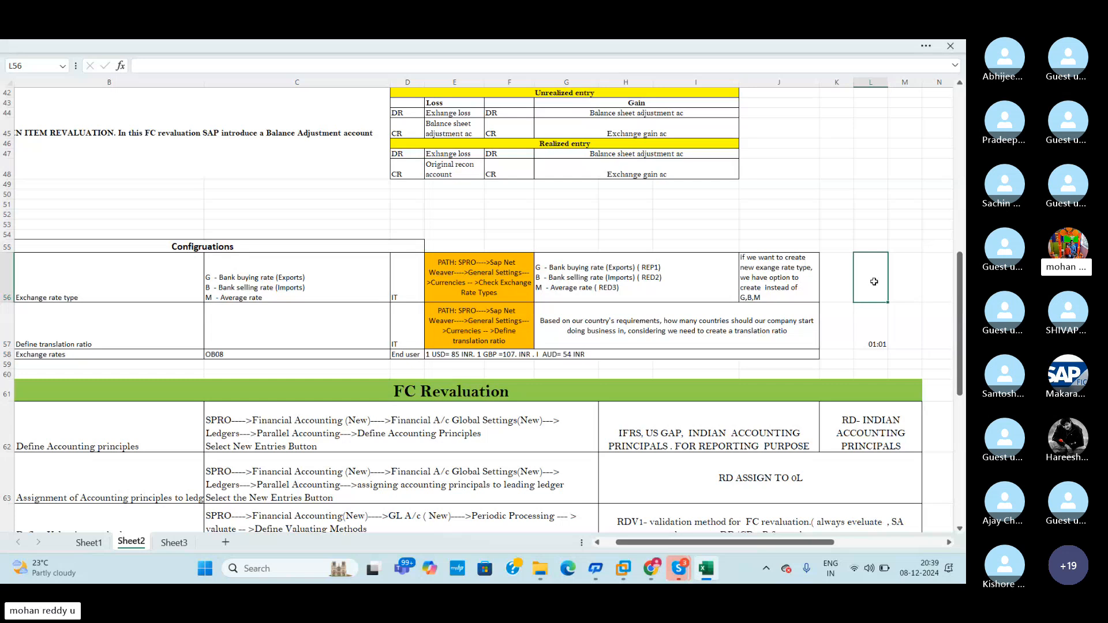
{"action": "type", "text": "1"}
{"action": "left_click", "coordinate": [907, 286]}
{"action": "type", "text": "85I"}
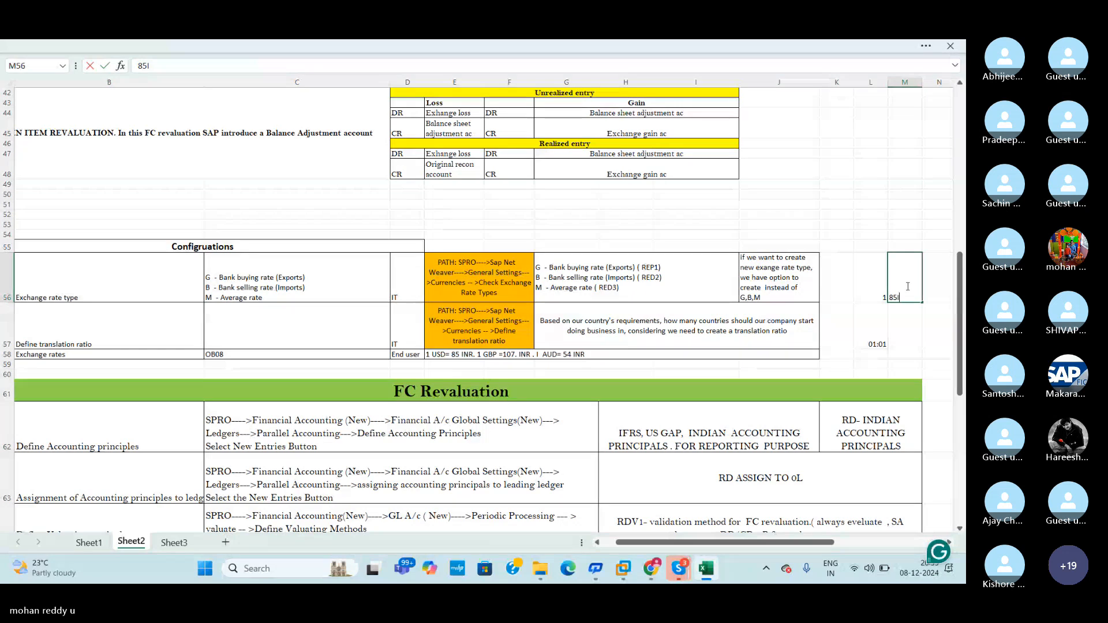
{"action": "type", "text": "NR"}
{"action": "key", "text": "Return"}
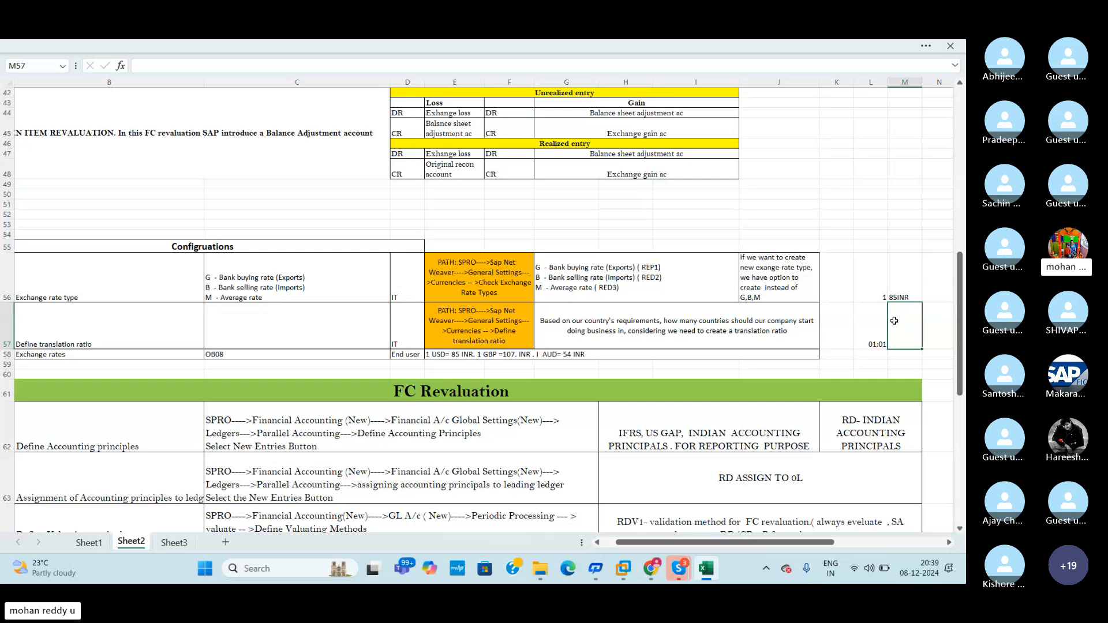
Step: Try to add a US dollar currency code to cell L56 and reset the cell to 1
{"action": "left_click", "coordinate": [859, 299]}
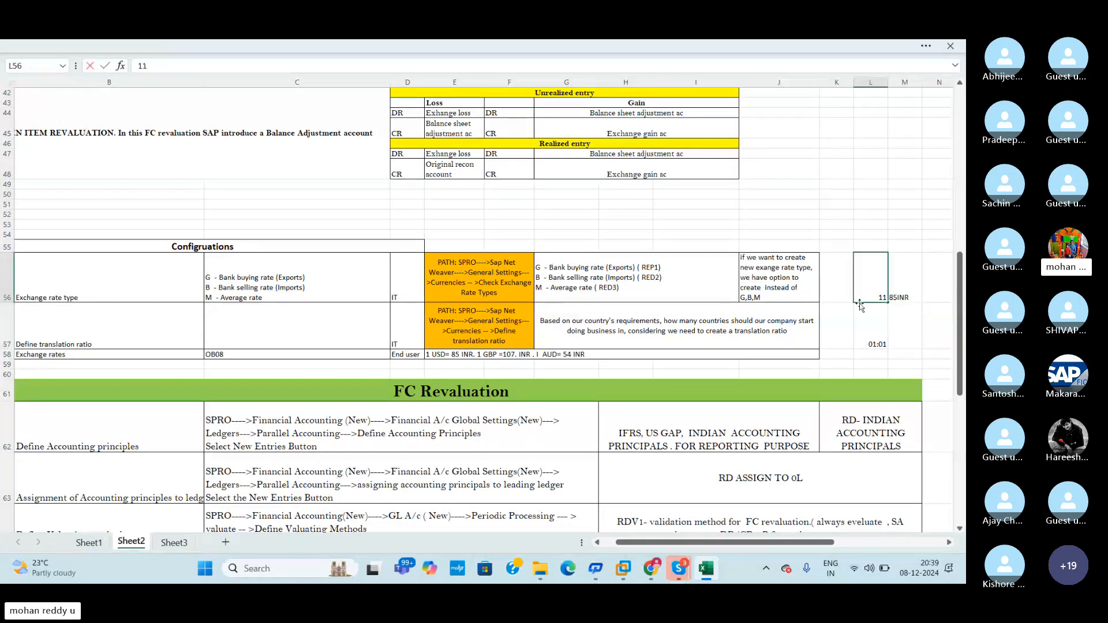
{"action": "type", "text": "US1"}
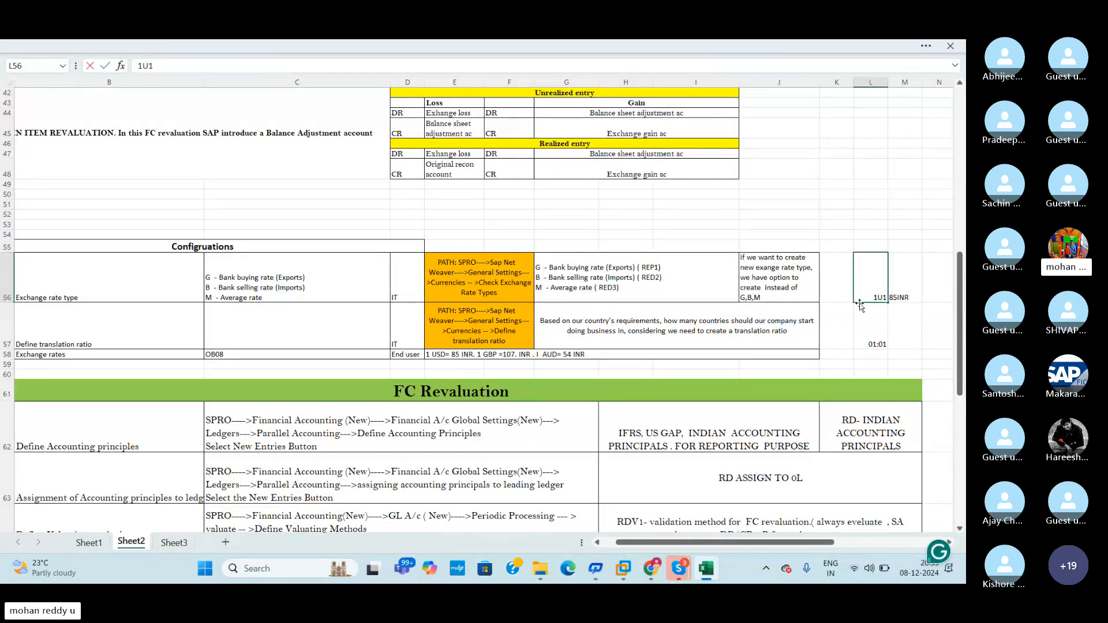
{"action": "key", "text": "BackSpace"}
{"action": "key", "text": "BackSpace"}
{"action": "type", "text": "D1"}
{"action": "left_click", "coordinate": [917, 330]}
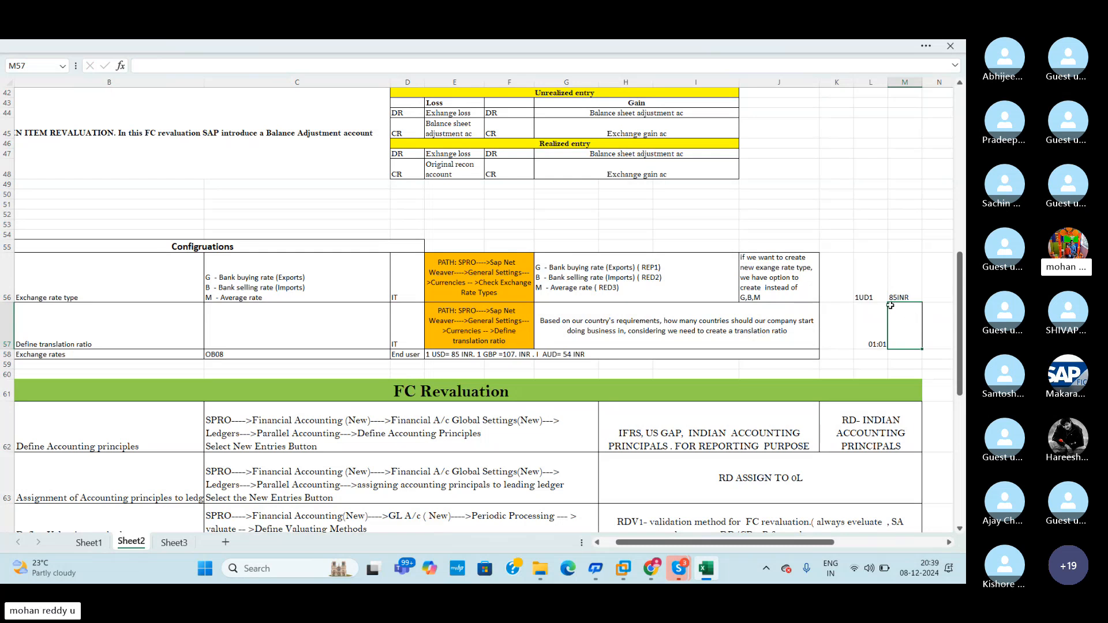
{"action": "left_click", "coordinate": [874, 296]}
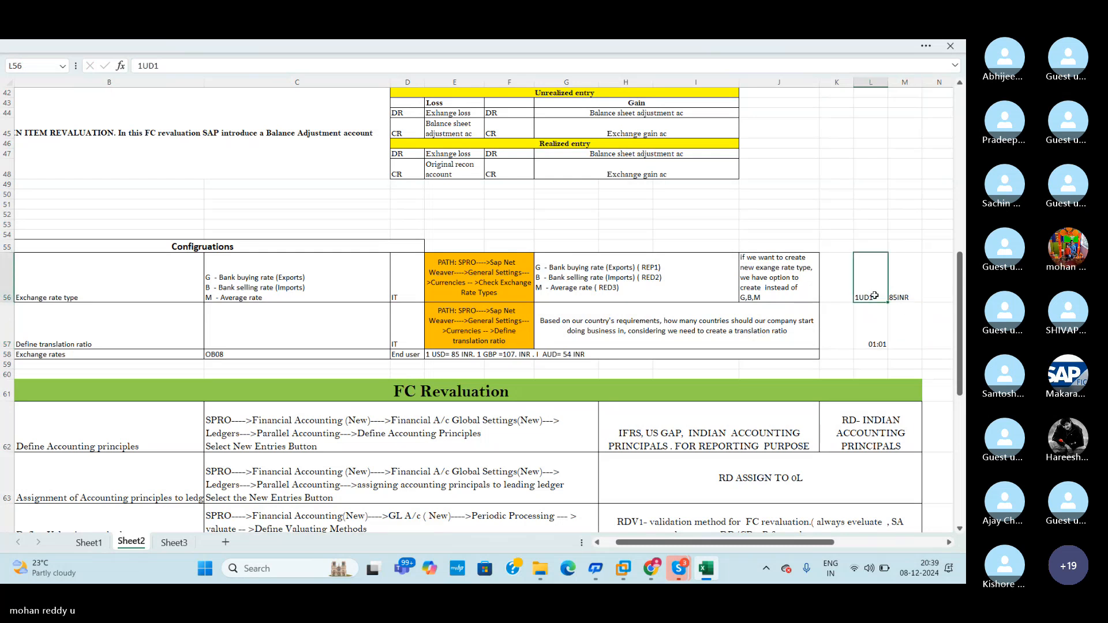
{"action": "key", "text": "BackSpace"}
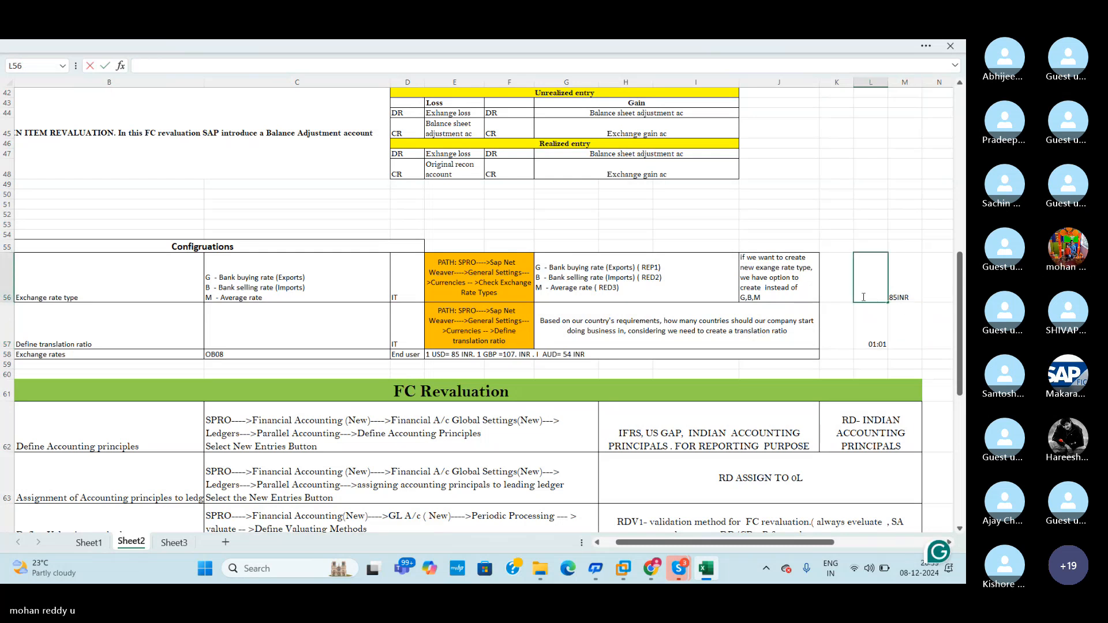
{"action": "left_click", "coordinate": [927, 336]}
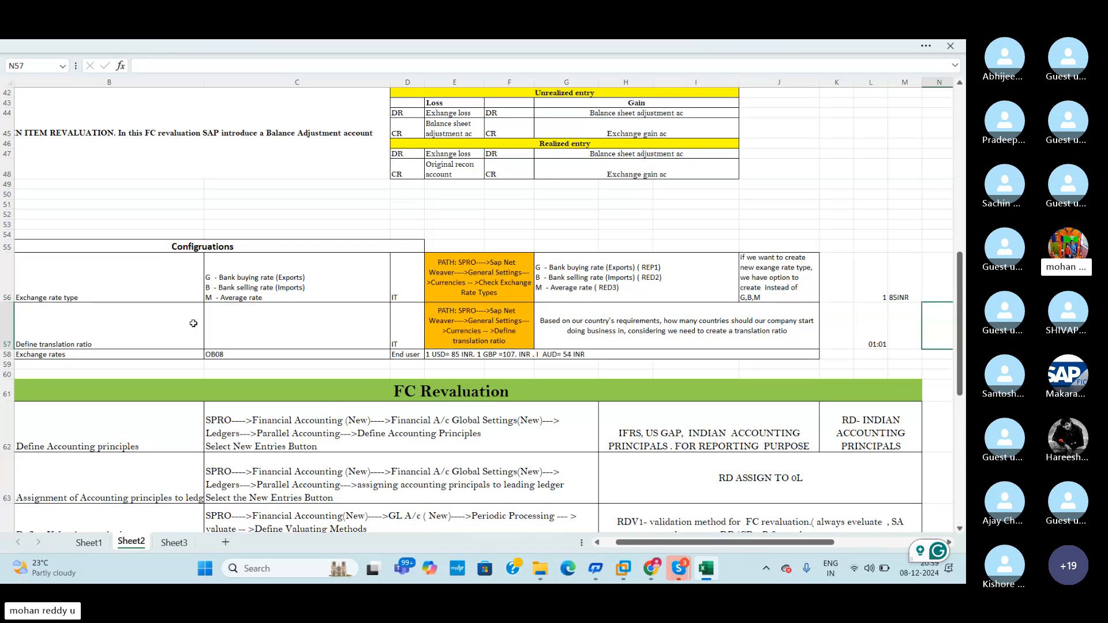
Step: Switch back to SAP, leave the exchange rate types views and open the Enter Exchange Rates activity under Currencies
{"action": "left_click", "coordinate": [4, 333]}
{"action": "left_click", "coordinate": [907, 334]}
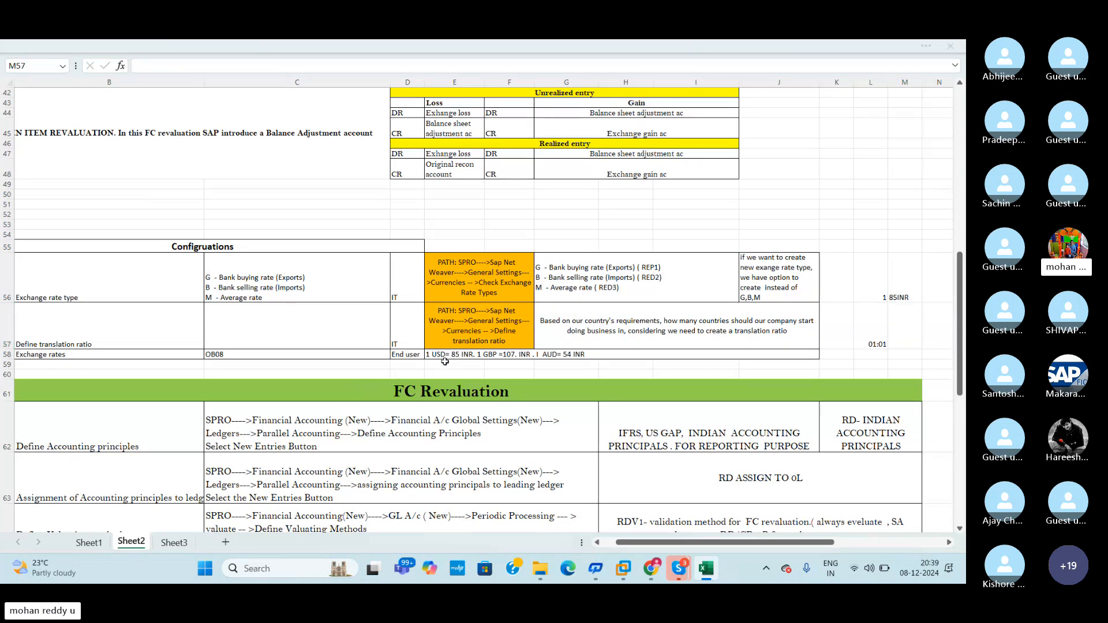
{"action": "key", "text": "alt+Tab"}
{"action": "left_click", "coordinate": [137, 121]}
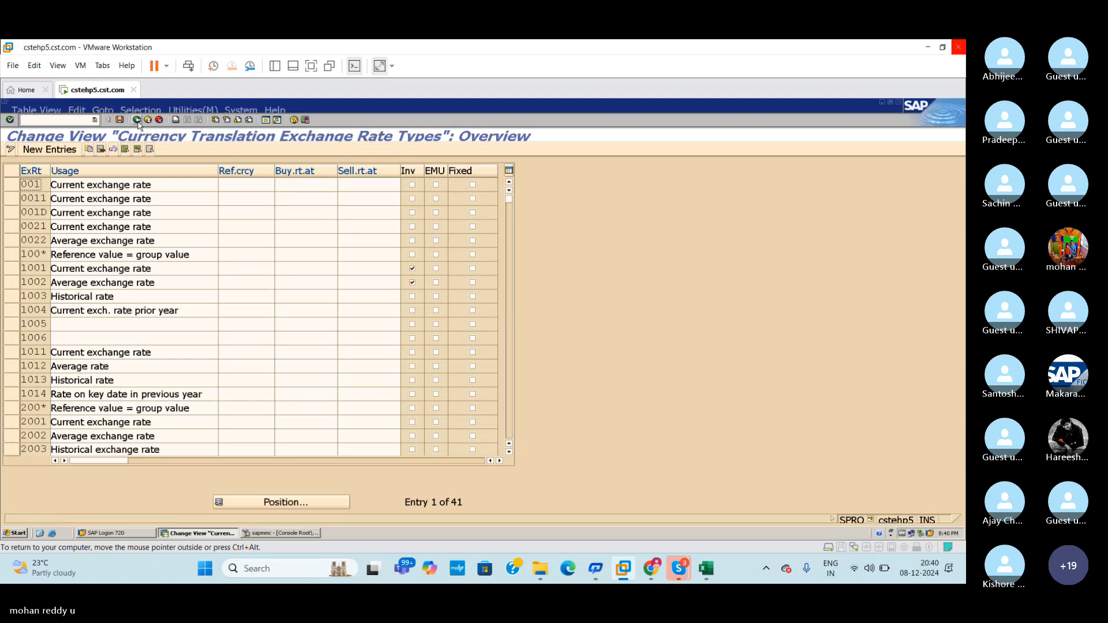
{"action": "left_click", "coordinate": [137, 120]}
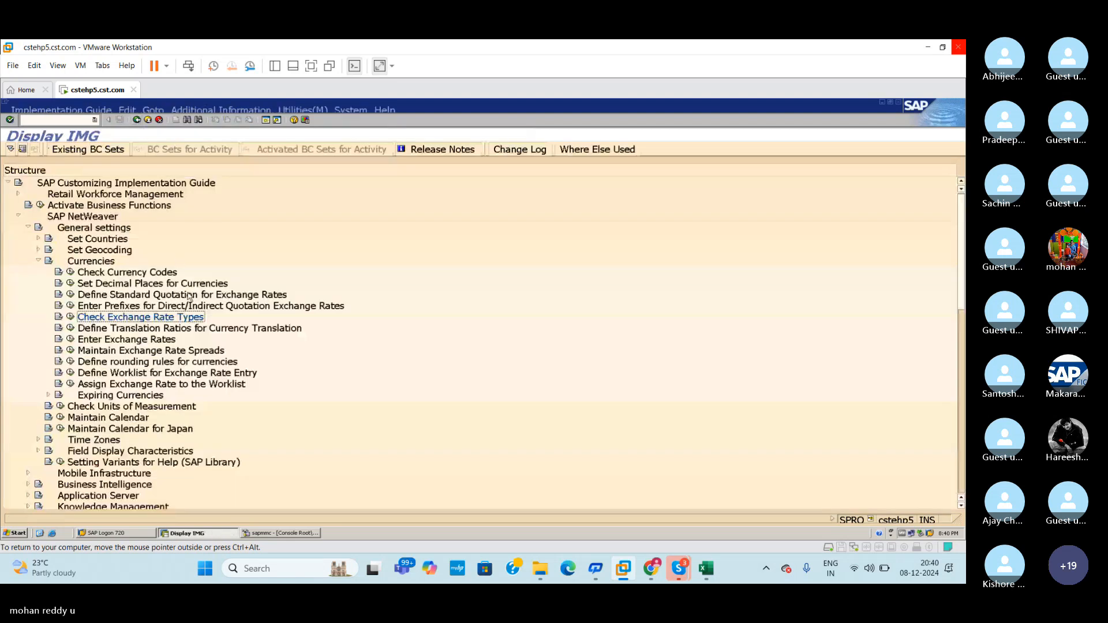
{"action": "left_click", "coordinate": [71, 341]}
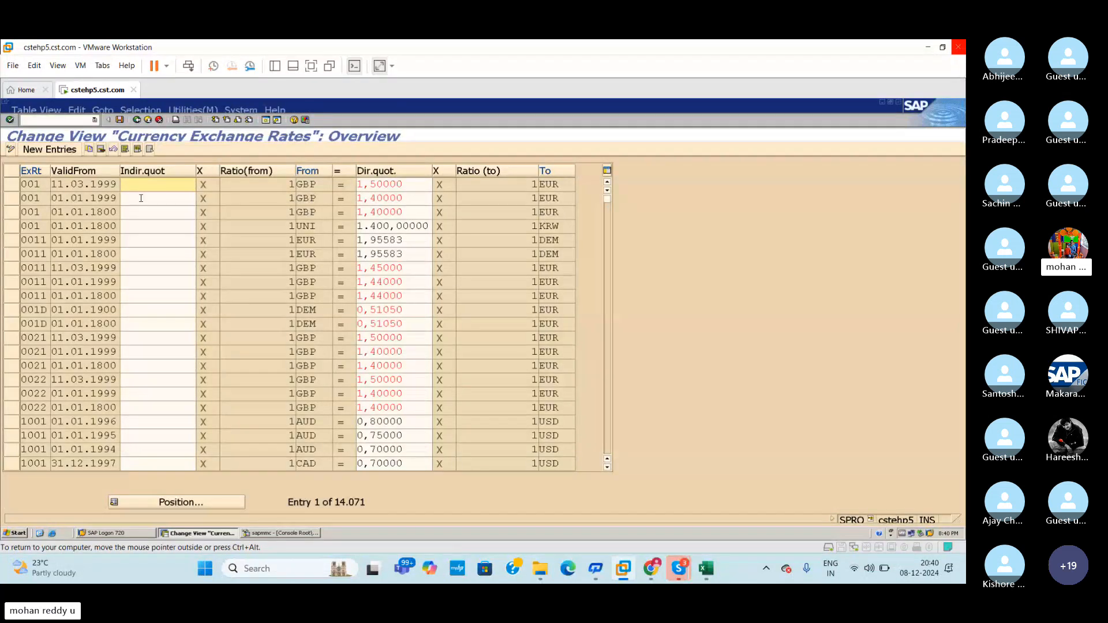
Step: Switch to the Excel worksheet and review the Exchange rates row 58 with its OB08 transaction code
{"action": "left_click", "coordinate": [705, 569]}
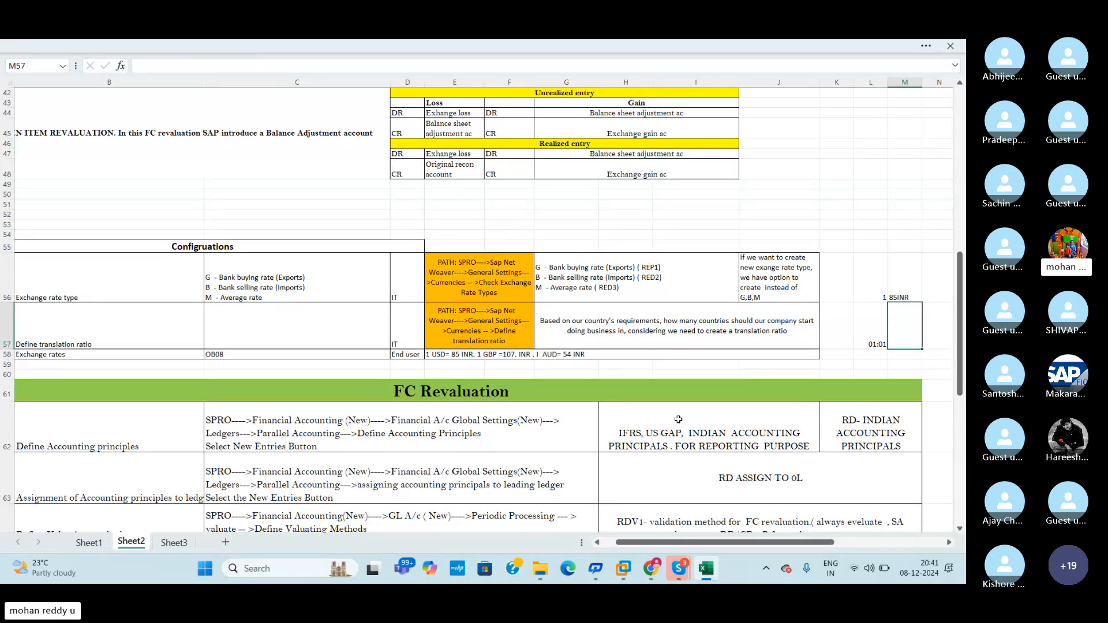
{"action": "left_click", "coordinate": [742, 365]}
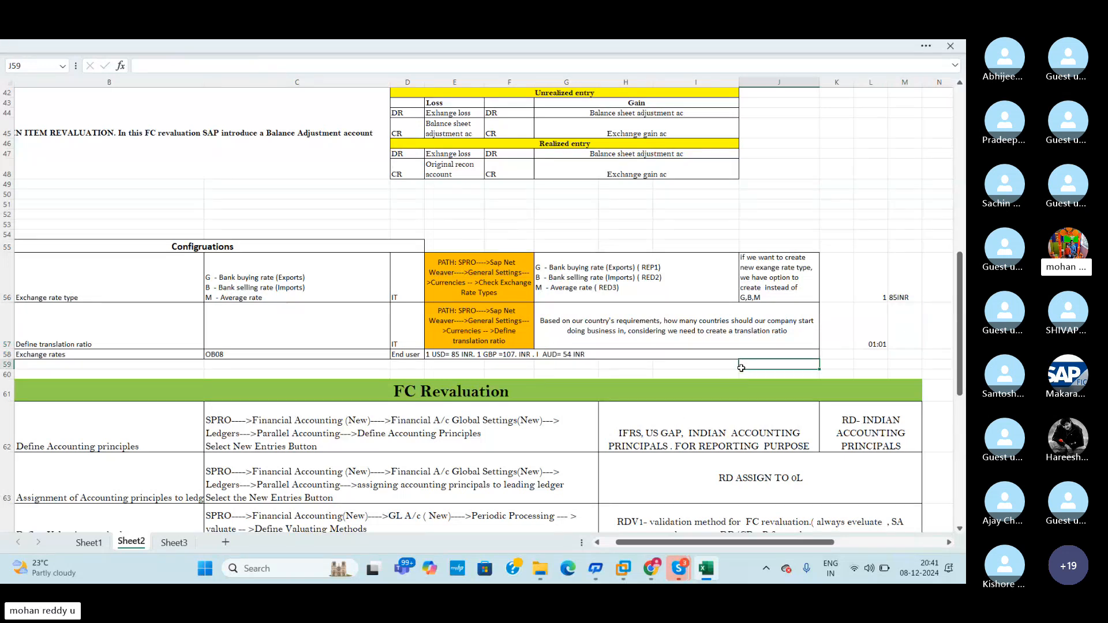
{"action": "left_click", "coordinate": [7, 354]}
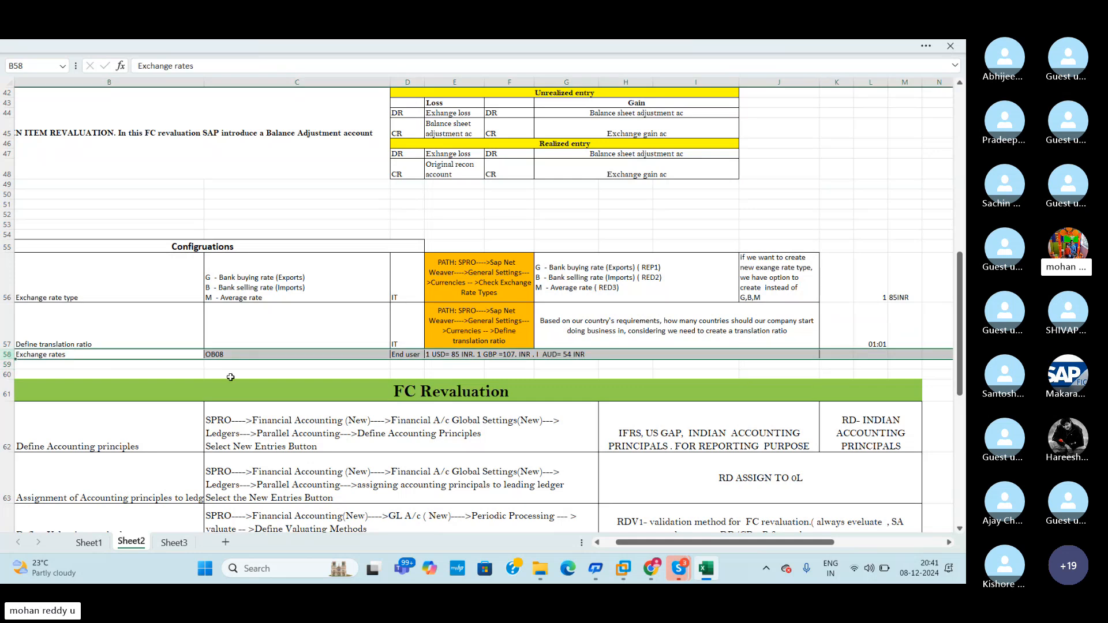
Step: Switch to SAP, start new currency exchange rate entries and check the Exchange rates row in the Excel worksheet before returning
{"action": "key", "text": "alt+Tab"}
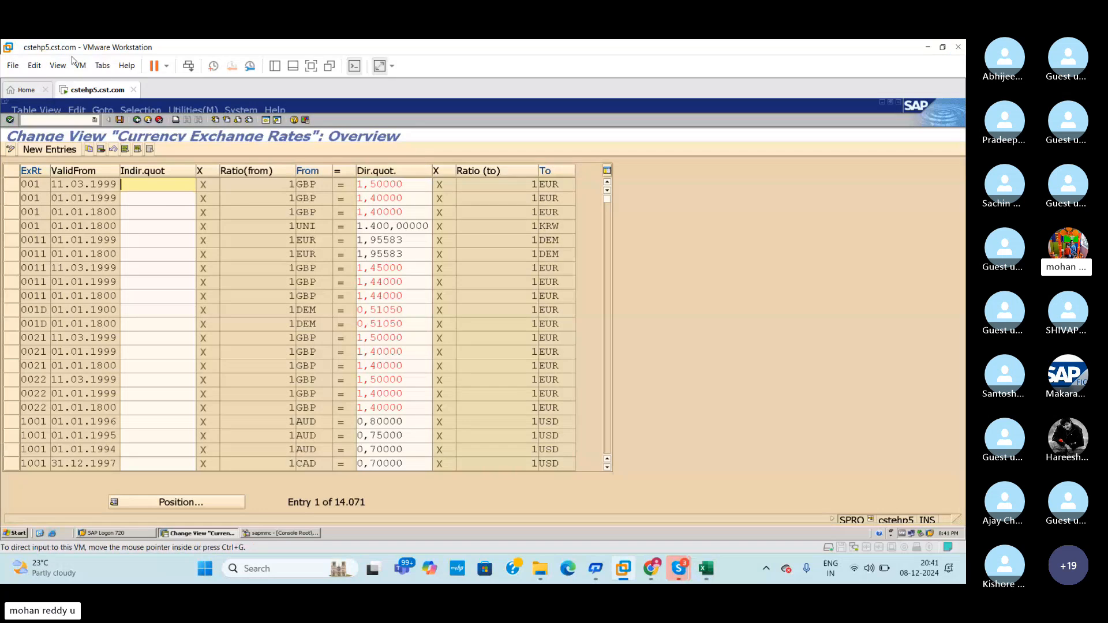
{"action": "left_click", "coordinate": [58, 150]}
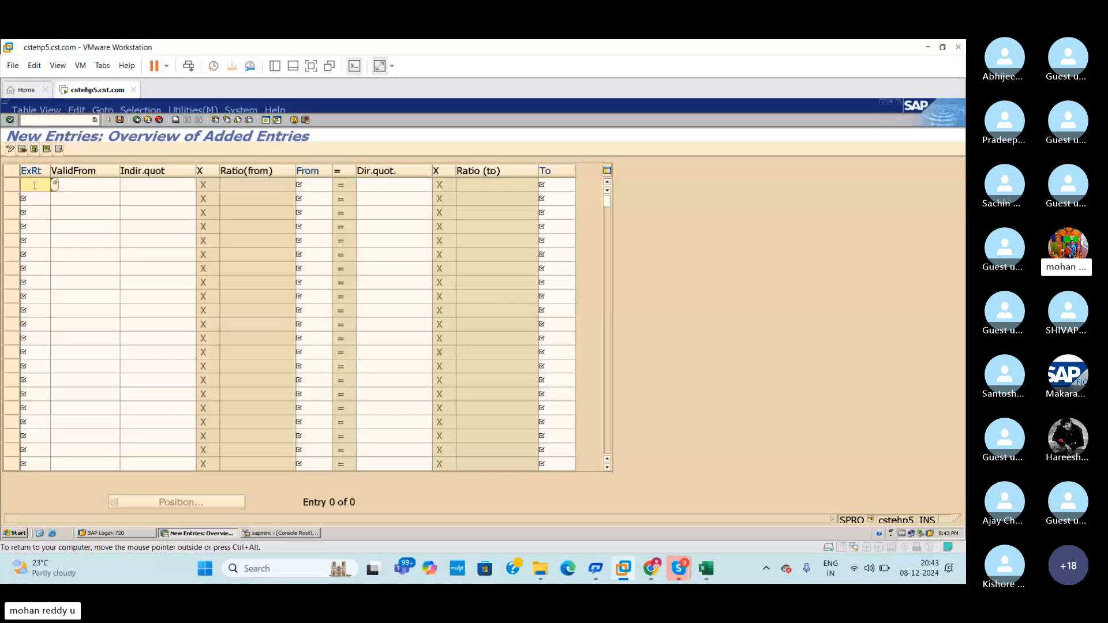
{"action": "left_click", "coordinate": [705, 569]}
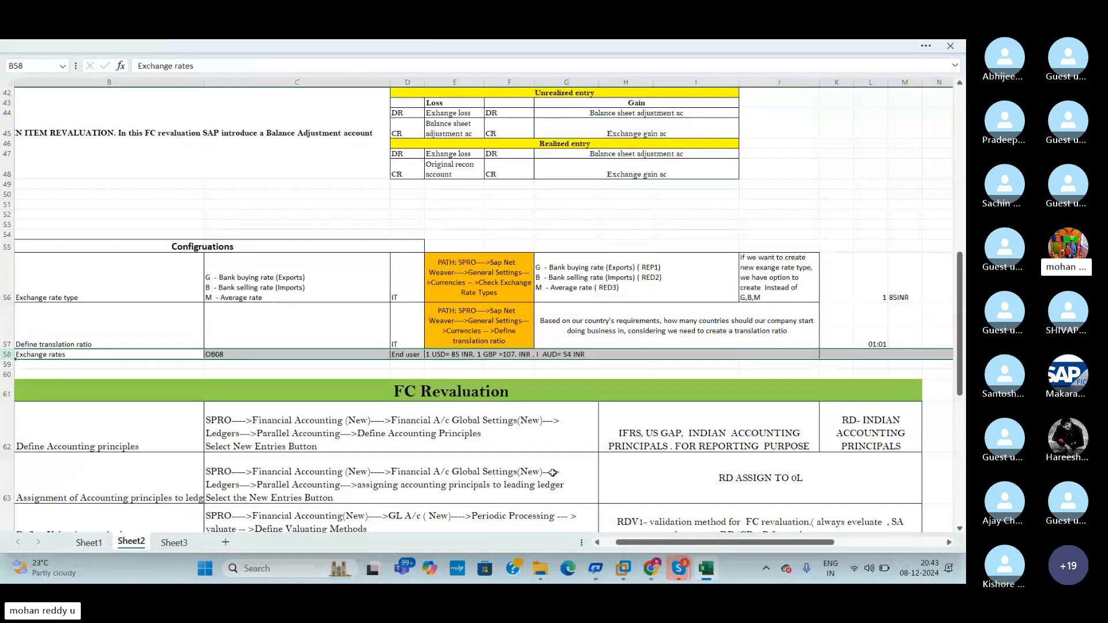
{"action": "key", "text": "alt+Tab"}
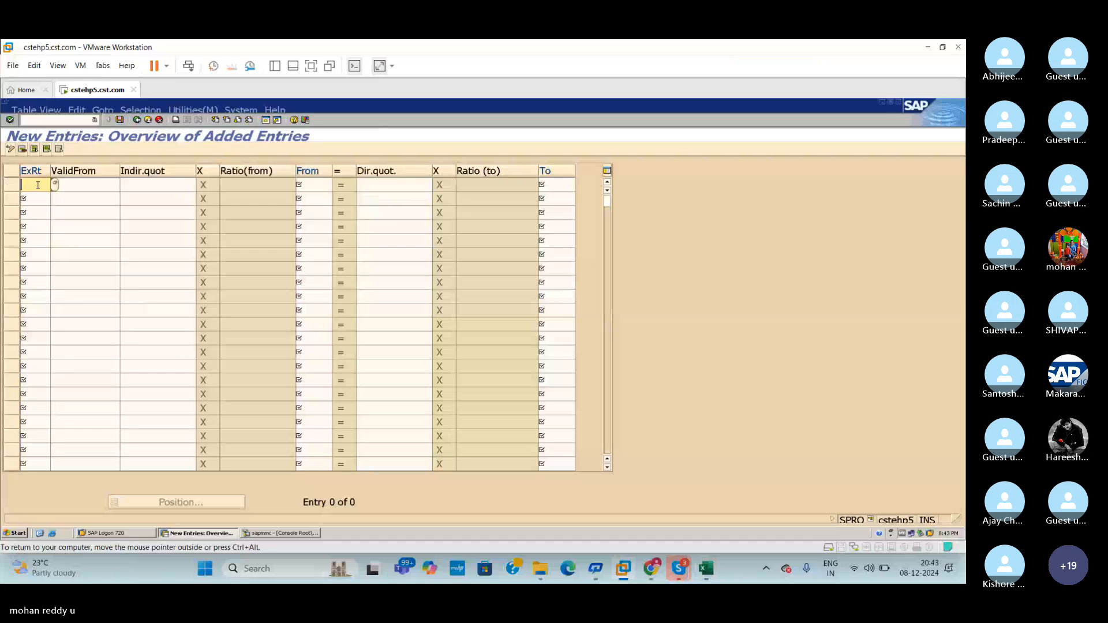
Step: Enter exchange rate types G and B in the first two new entry rows
{"action": "type", "text": "g"}
{"action": "left_click", "coordinate": [41, 196]}
{"action": "left_click", "coordinate": [39, 199]}
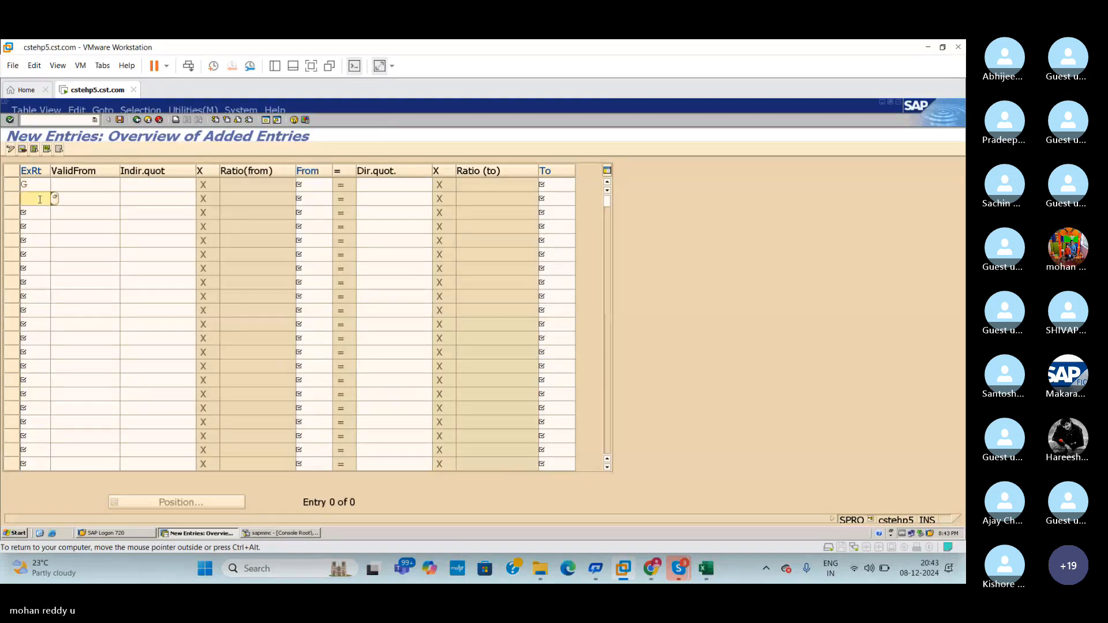
{"action": "type", "text": "b"}
{"action": "left_click", "coordinate": [39, 208]}
{"action": "left_click", "coordinate": [39, 209]}
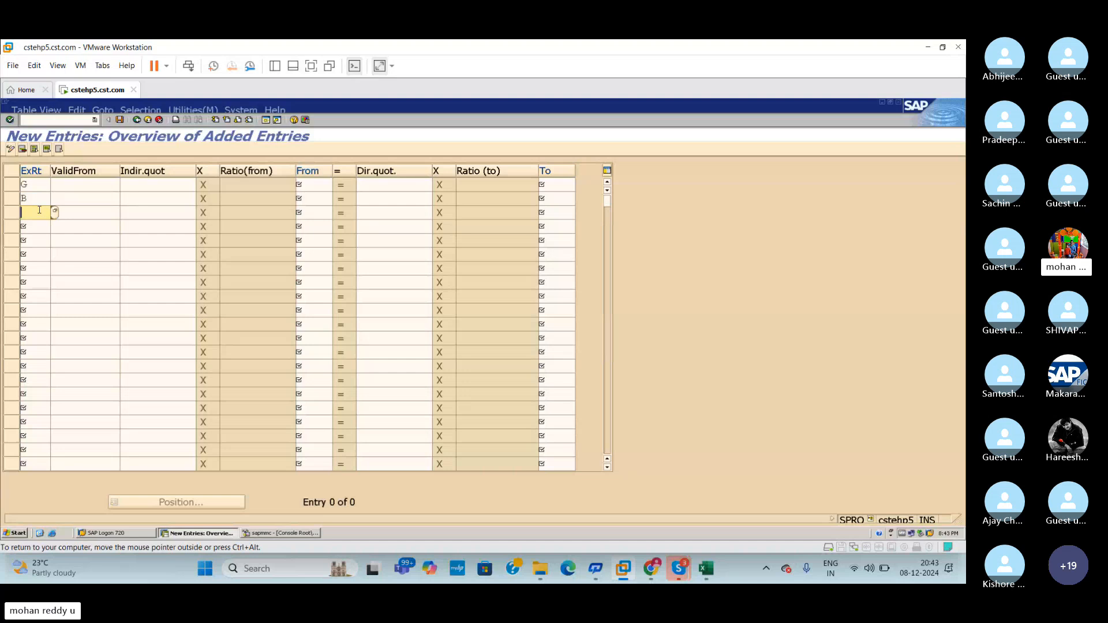
Step: Check the exchange rate types in the Excel worksheet and enter M as the third row's exchange rate type in SAP
{"action": "type", "text": "p"}
{"action": "key", "text": "alt+Tab"}
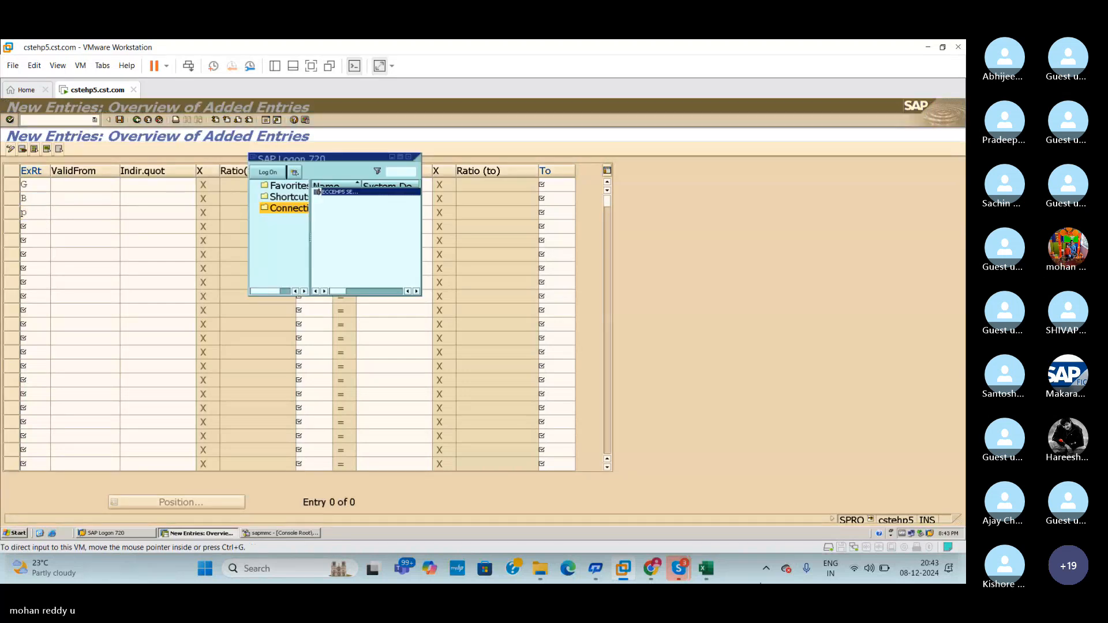
{"action": "key", "text": "alt"}
{"action": "left_click", "coordinate": [706, 568]}
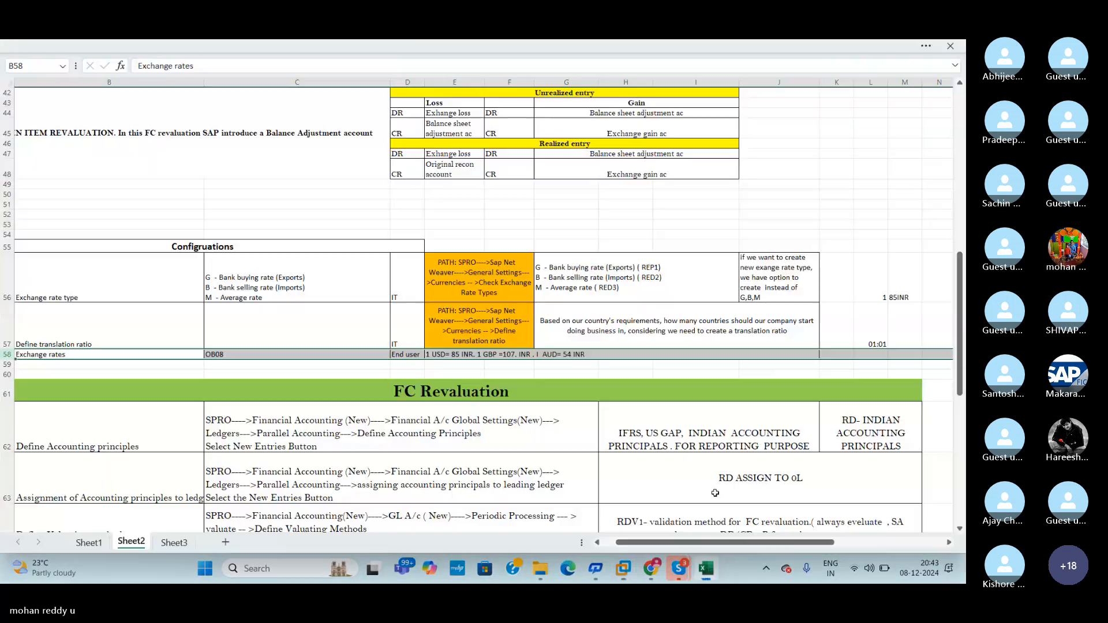
{"action": "key", "text": "alt+Tab"}
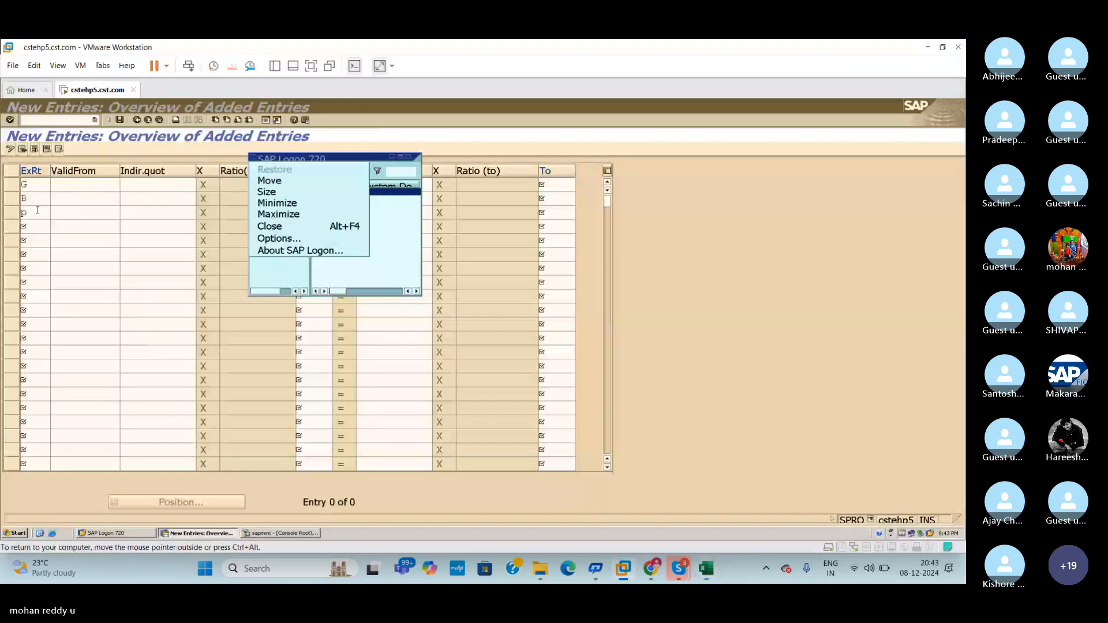
{"action": "left_click", "coordinate": [38, 210]}
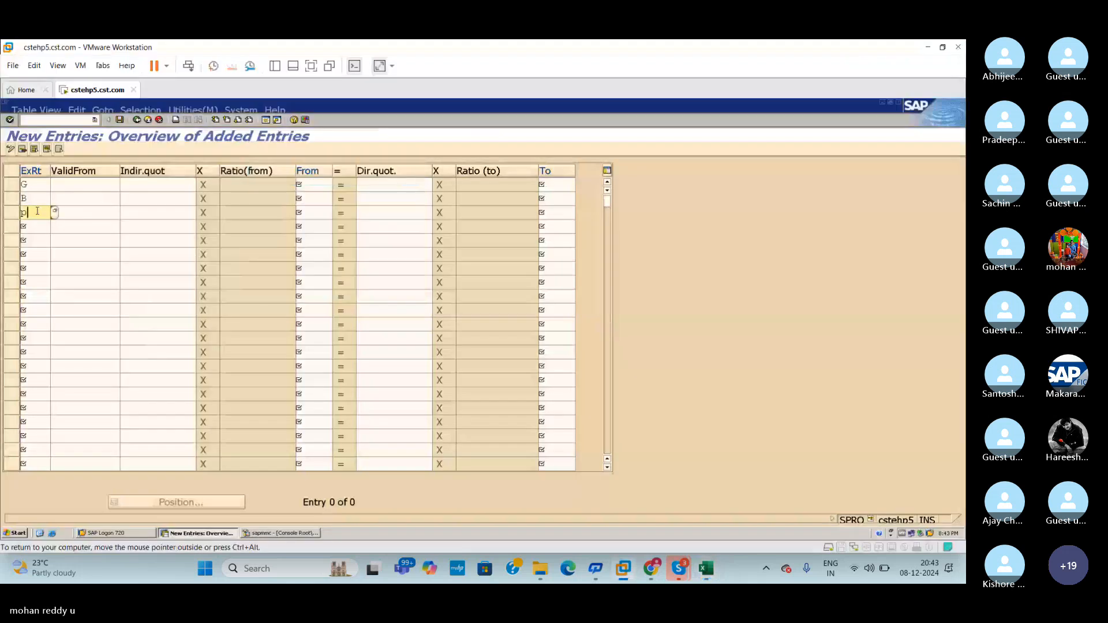
{"action": "key", "text": "BackSpace"}
{"action": "type", "text": "m"}
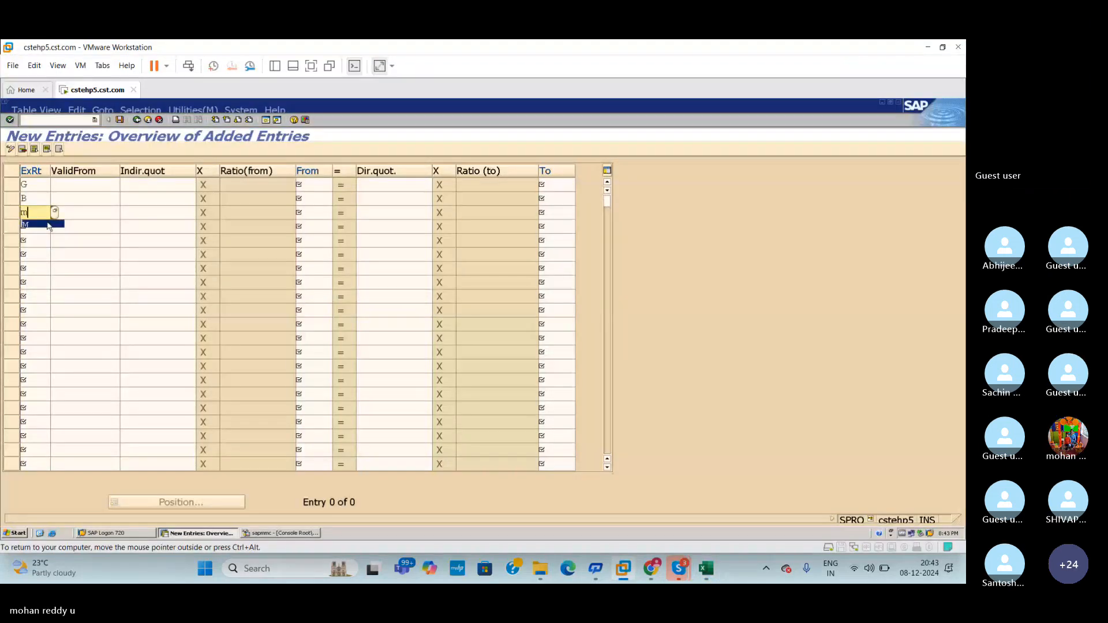
{"action": "left_click", "coordinate": [49, 226]}
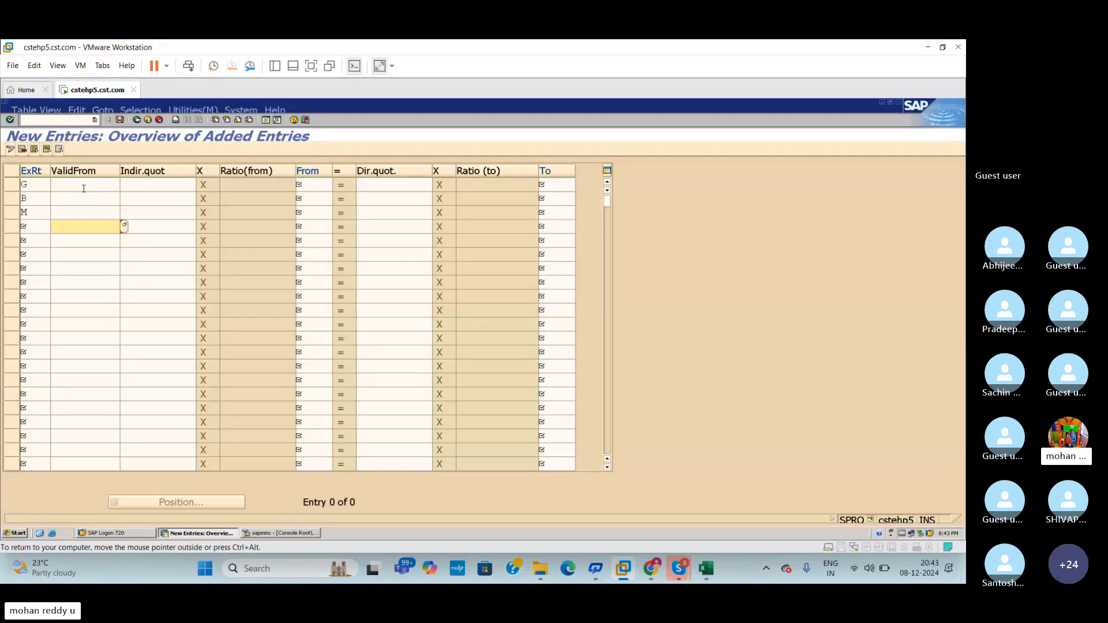
Step: Review the Exchange rates row in the Excel worksheet, then return to SAP and minimize the SAP Logon window
{"action": "key", "text": "alt+Tab"}
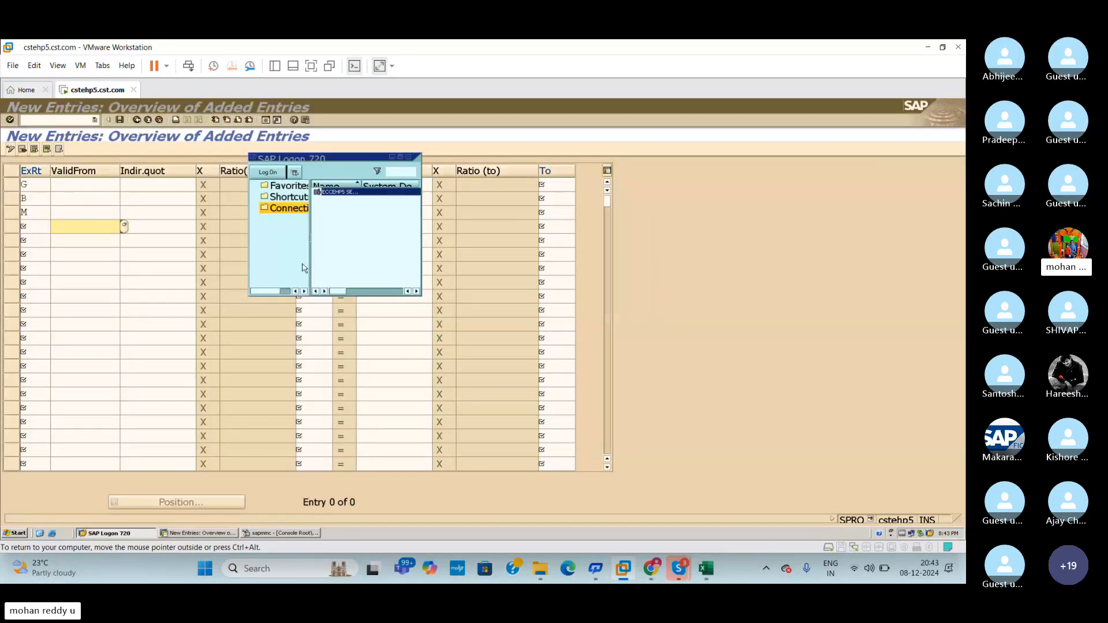
{"action": "left_click", "coordinate": [706, 570]}
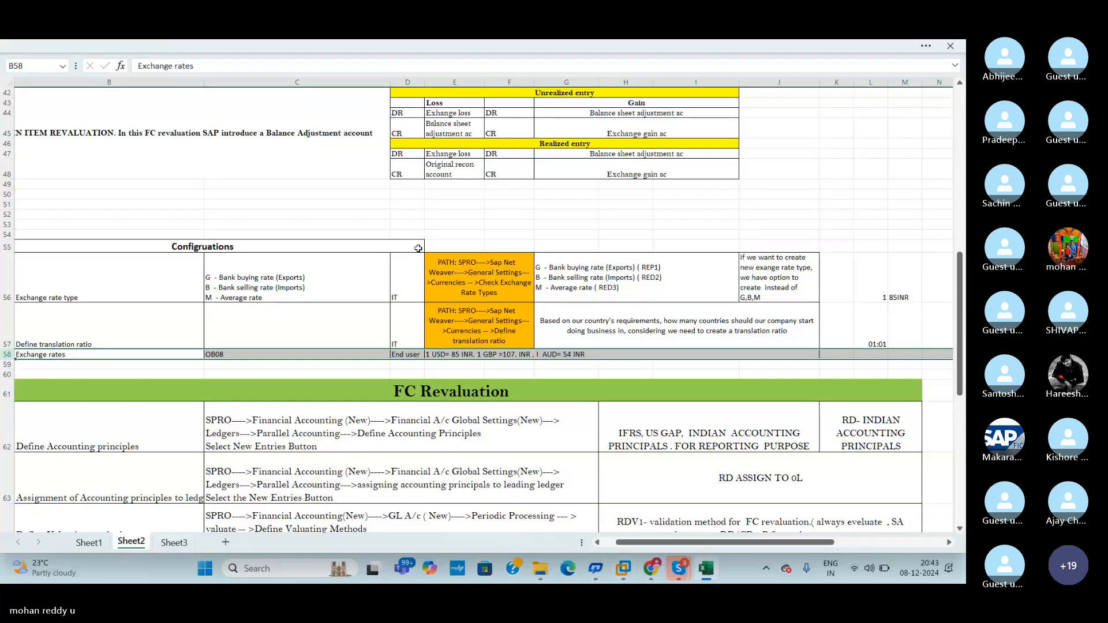
{"action": "key", "text": "alt+Tab"}
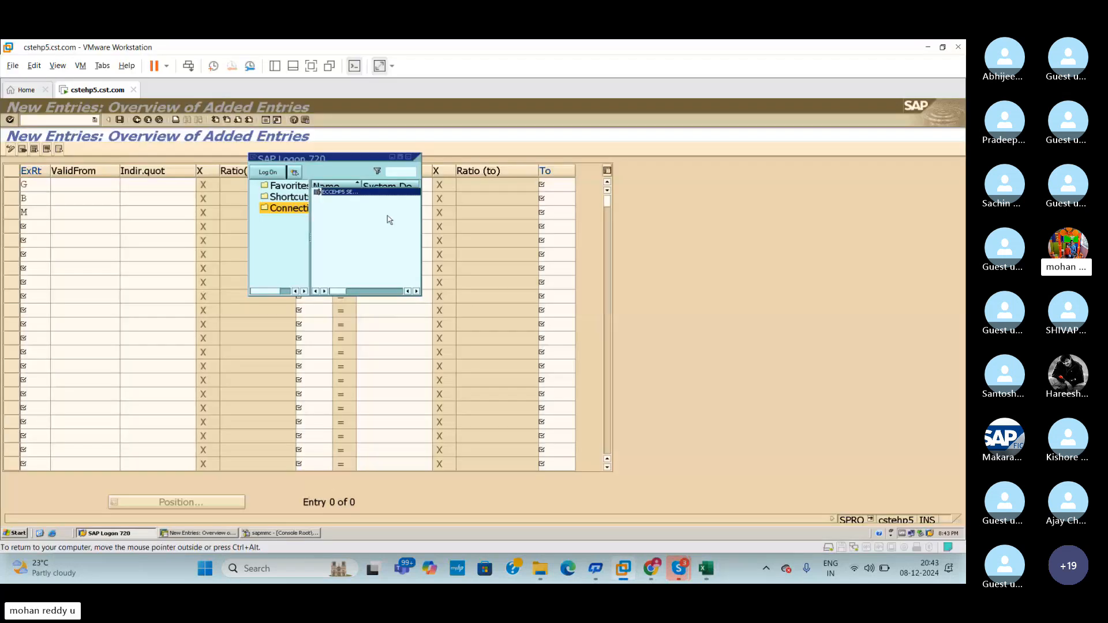
{"action": "left_click", "coordinate": [392, 157]}
Step: Fill in the G row with valid-from date 08.12.2024, from-currency USD and direct quotation 85
{"action": "left_click", "coordinate": [79, 183]}
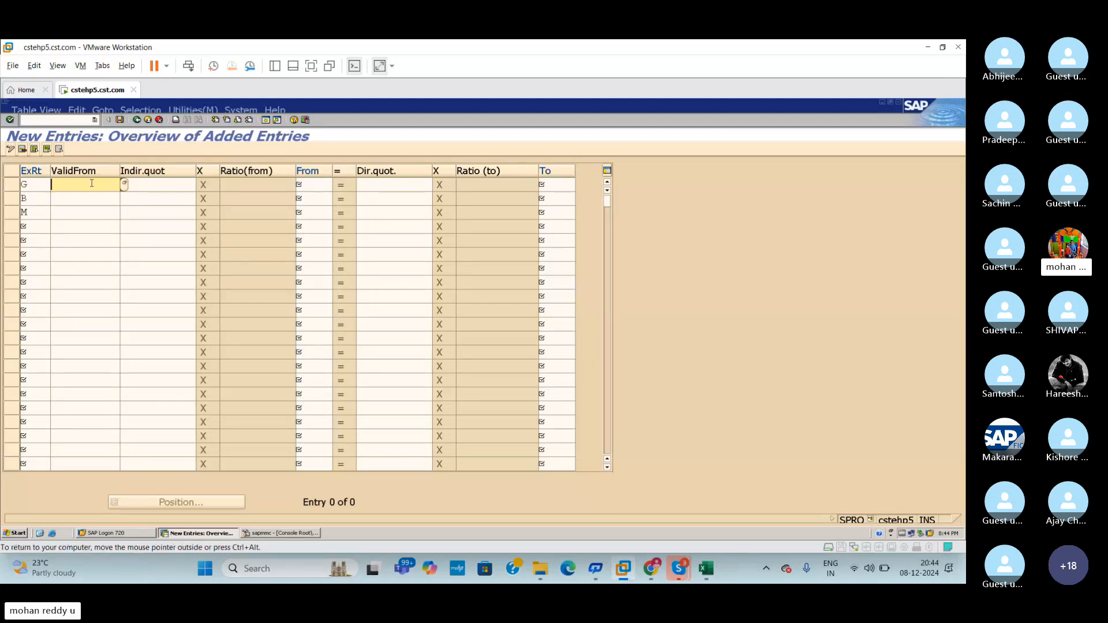
{"action": "type", "text": "08.12.2024"}
{"action": "left_click", "coordinate": [153, 186]}
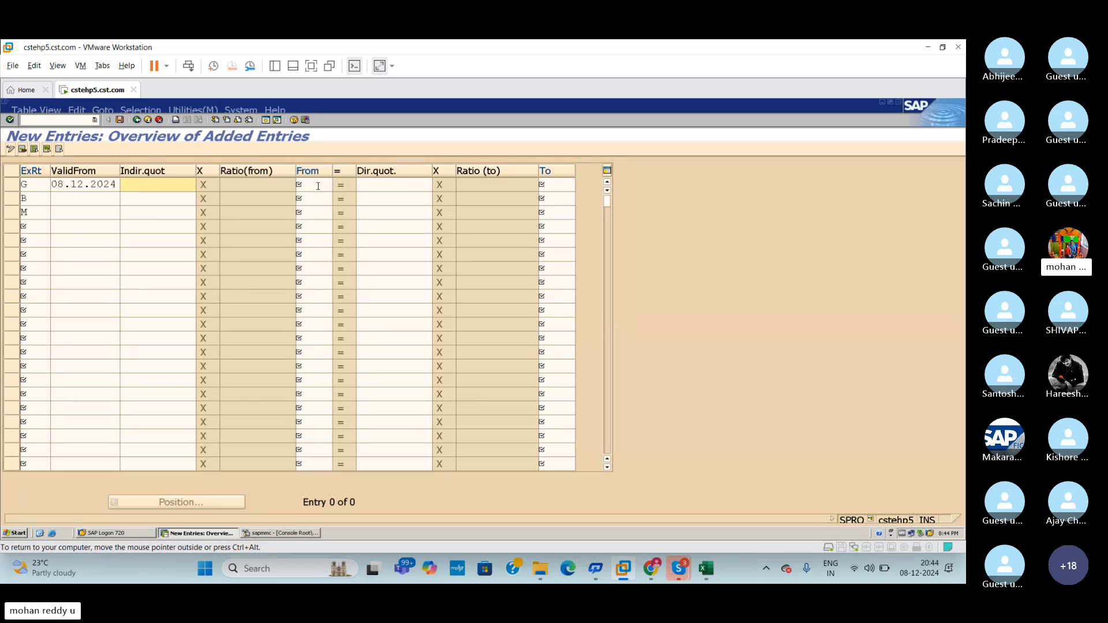
{"action": "left_click", "coordinate": [319, 186]}
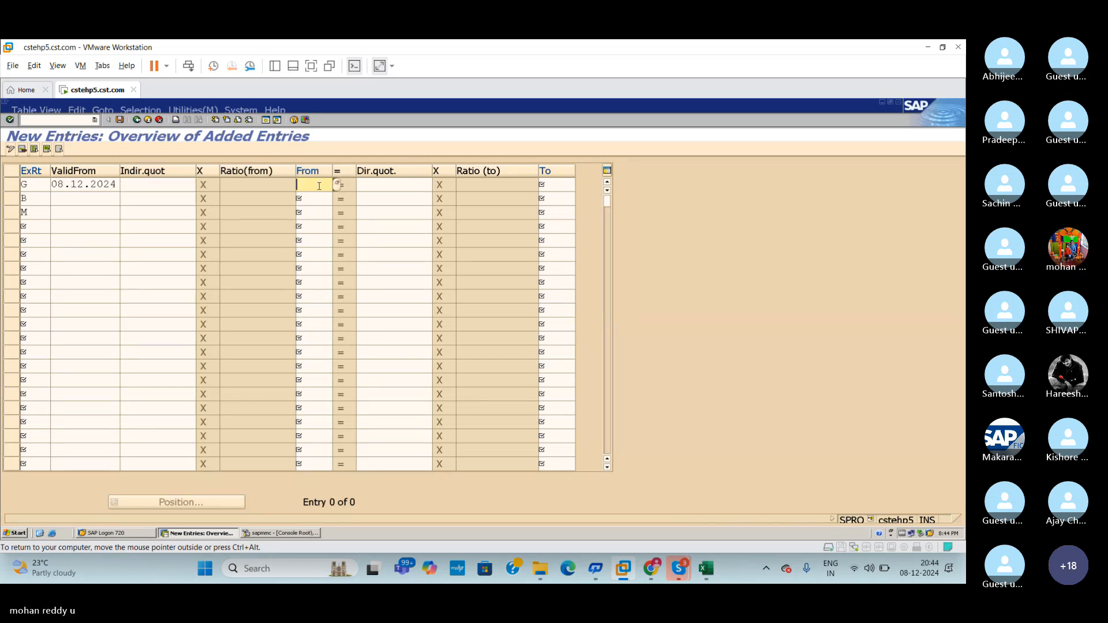
{"action": "type", "text": "usd"}
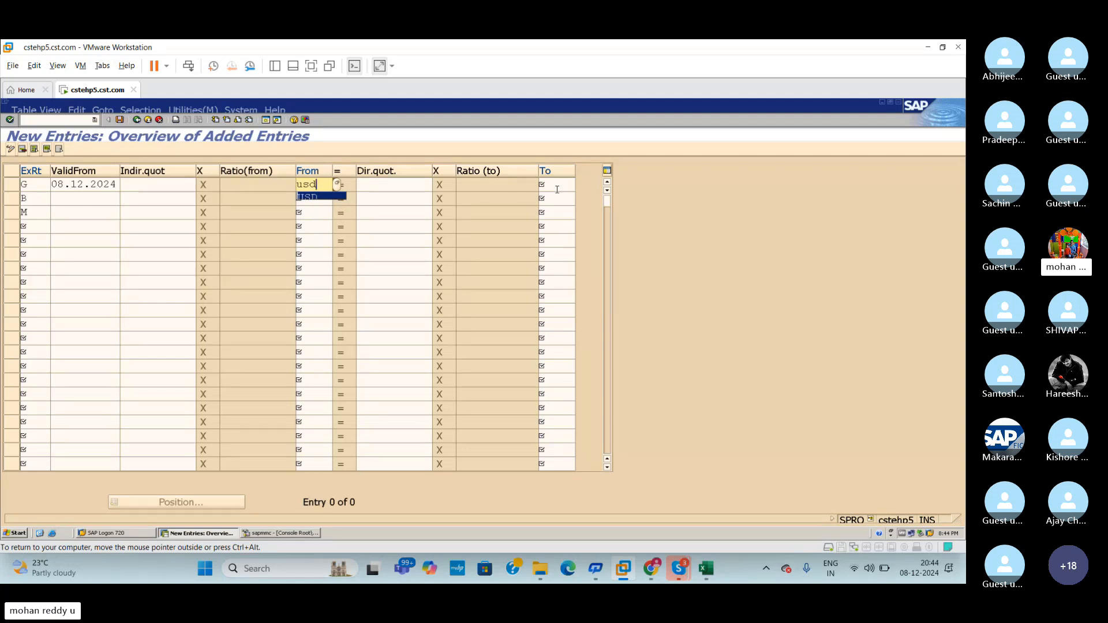
{"action": "left_click", "coordinate": [315, 198]}
{"action": "left_click", "coordinate": [366, 185]}
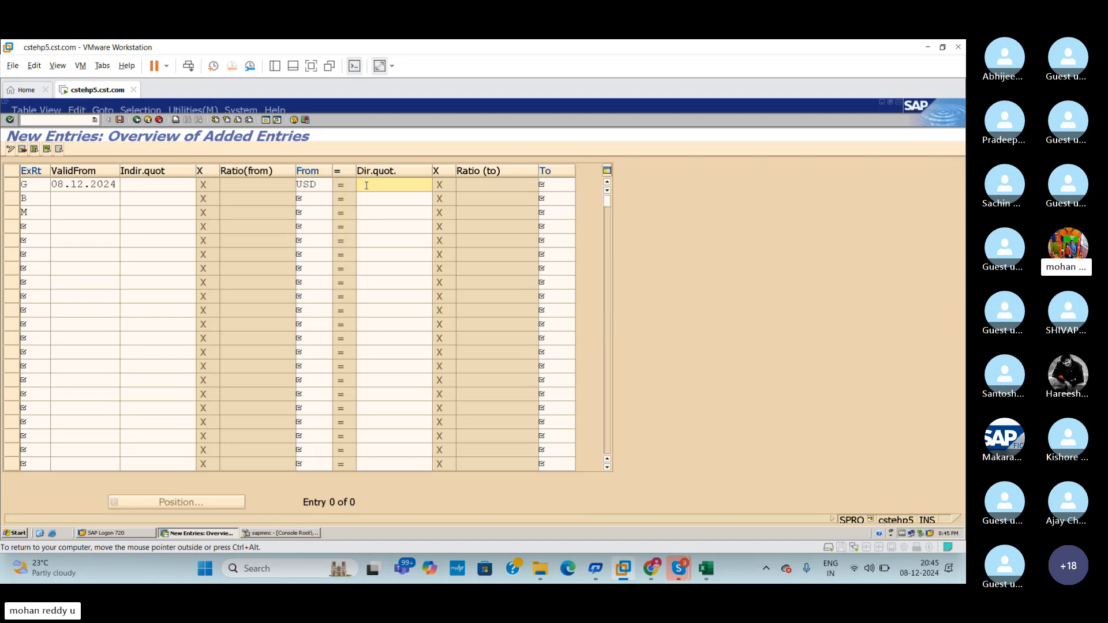
{"action": "type", "text": "85"}
Step: Fill in the B row with valid-from date 08.12.2024, from-currency USD and direct quotation 83
{"action": "left_click", "coordinate": [102, 202]}
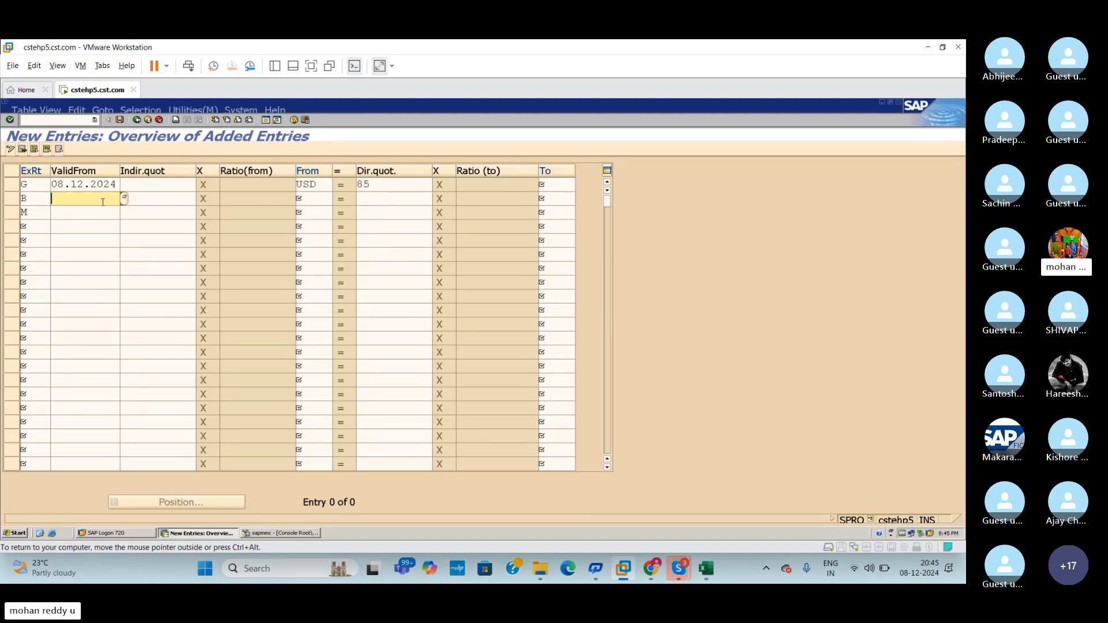
{"action": "type", "text": "0"}
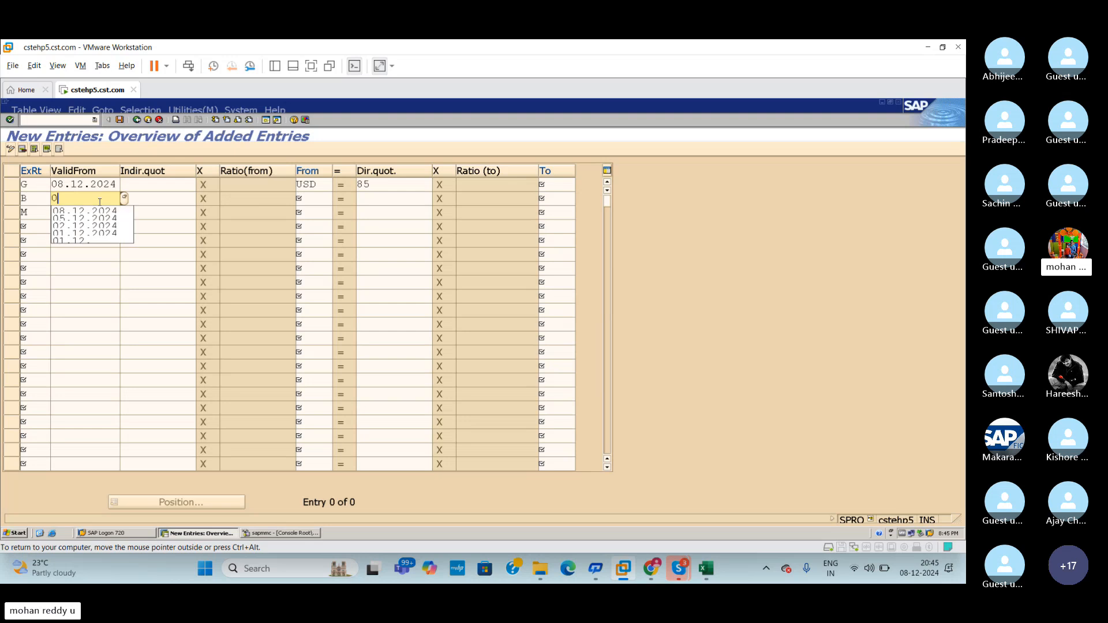
{"action": "type", "text": "8.12.2024"}
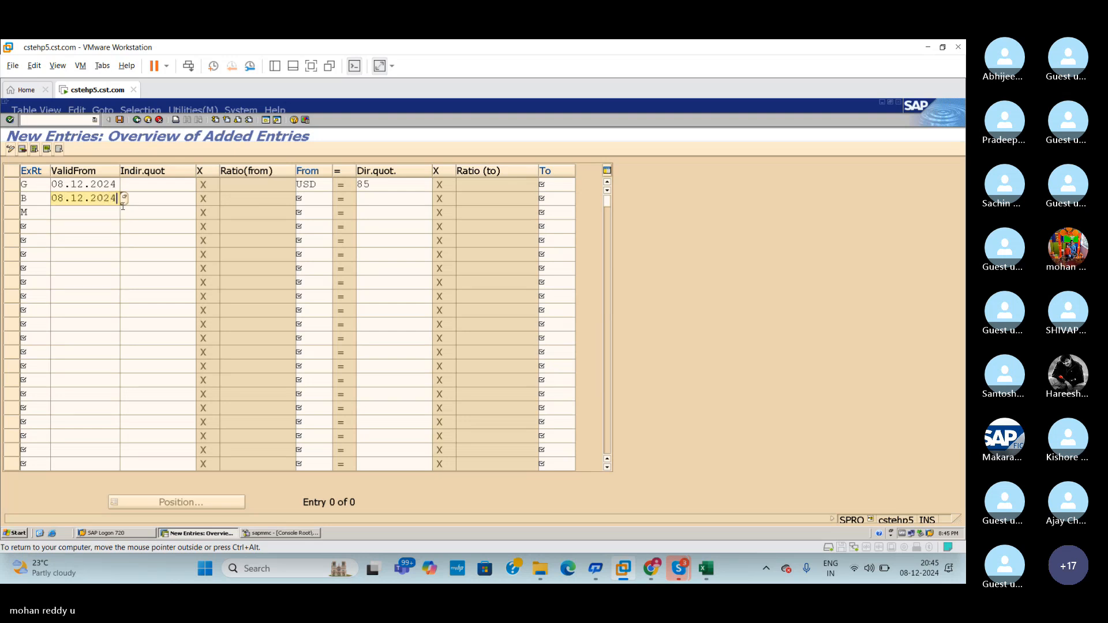
{"action": "left_click", "coordinate": [299, 199]}
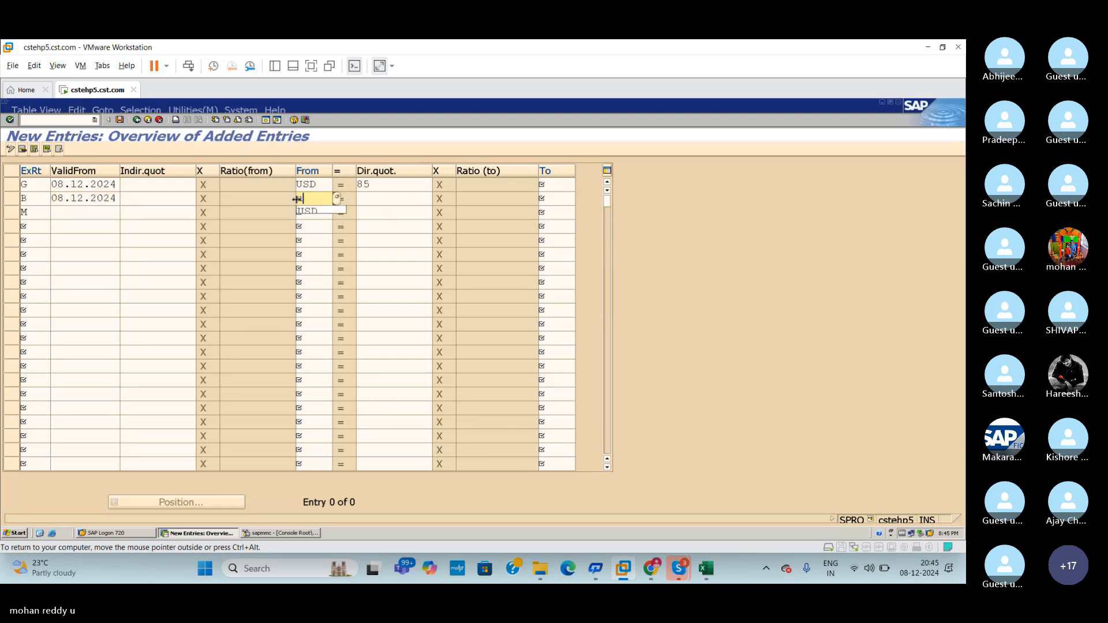
{"action": "type", "text": "usd"}
{"action": "left_click", "coordinate": [386, 200]}
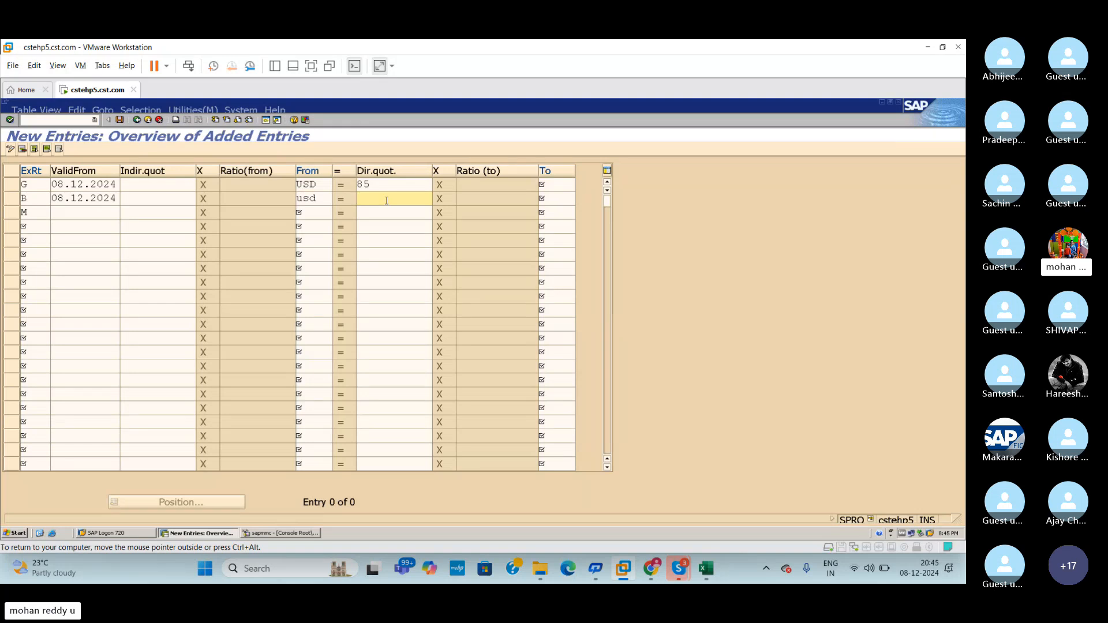
{"action": "type", "text": "8"}
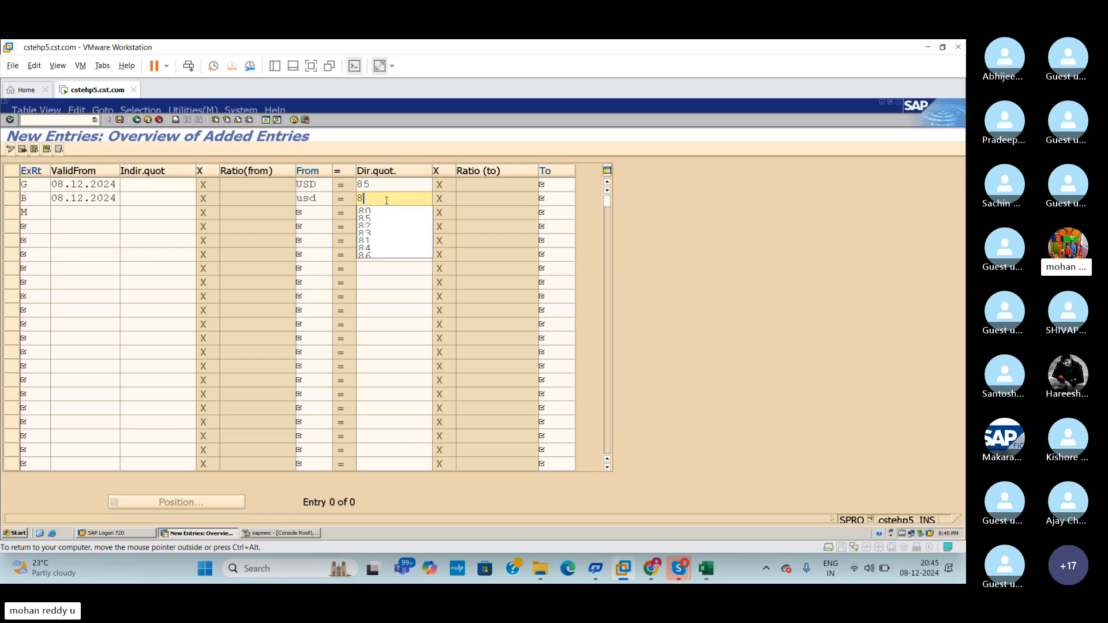
{"action": "type", "text": "3"}
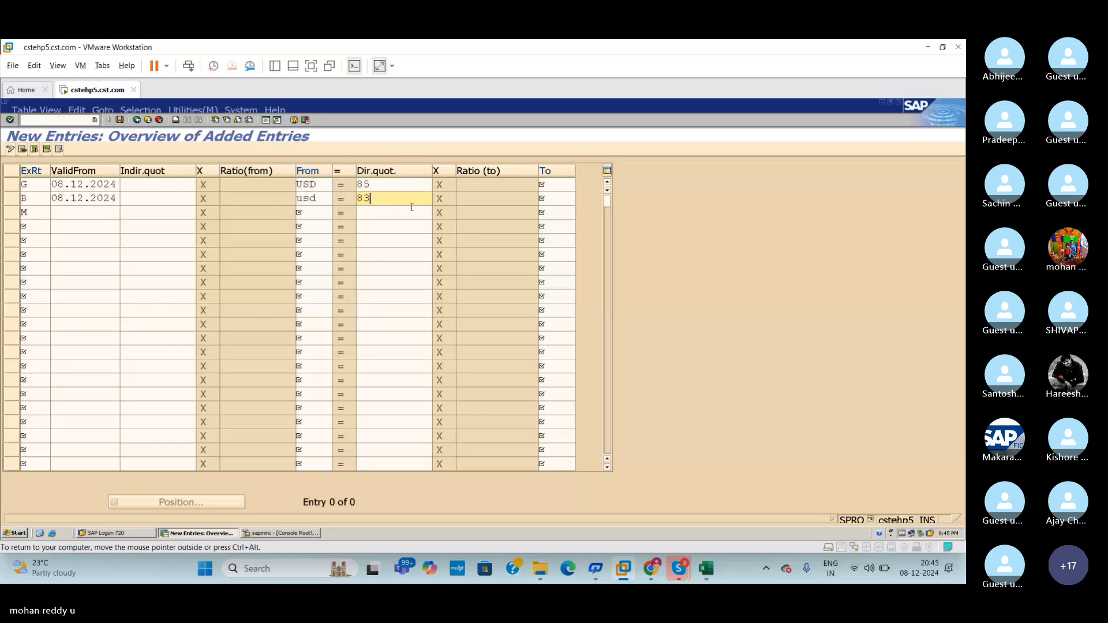
Step: Set the to-currency to INR in the G, B and M rows
{"action": "left_click", "coordinate": [545, 185]}
{"action": "type", "text": "INR"}
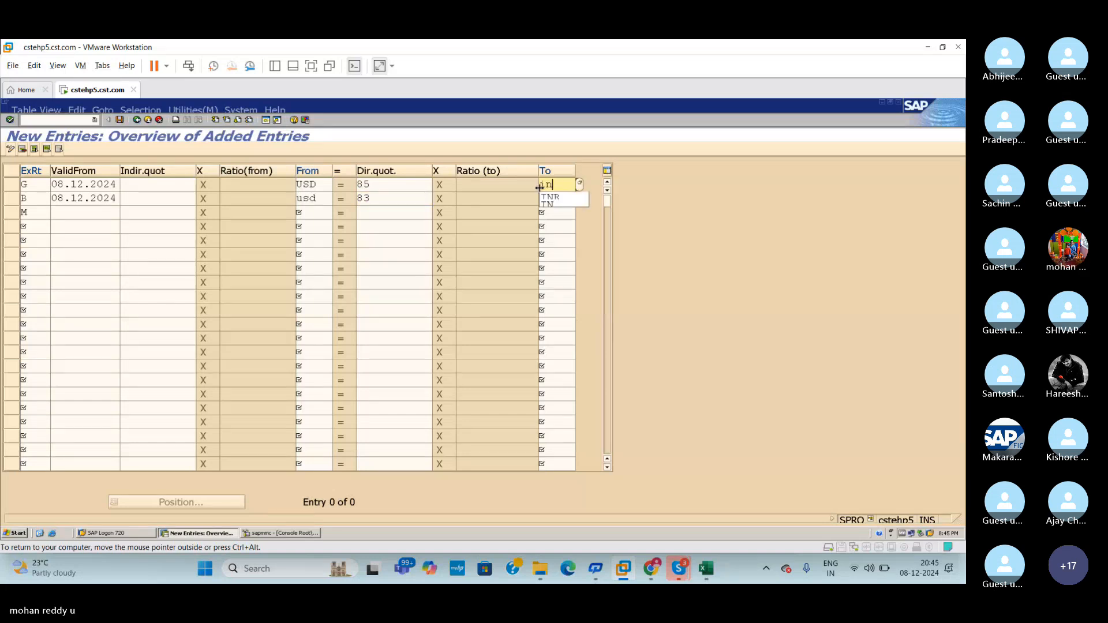
{"action": "left_click", "coordinate": [553, 199]}
{"action": "type", "text": "inr"}
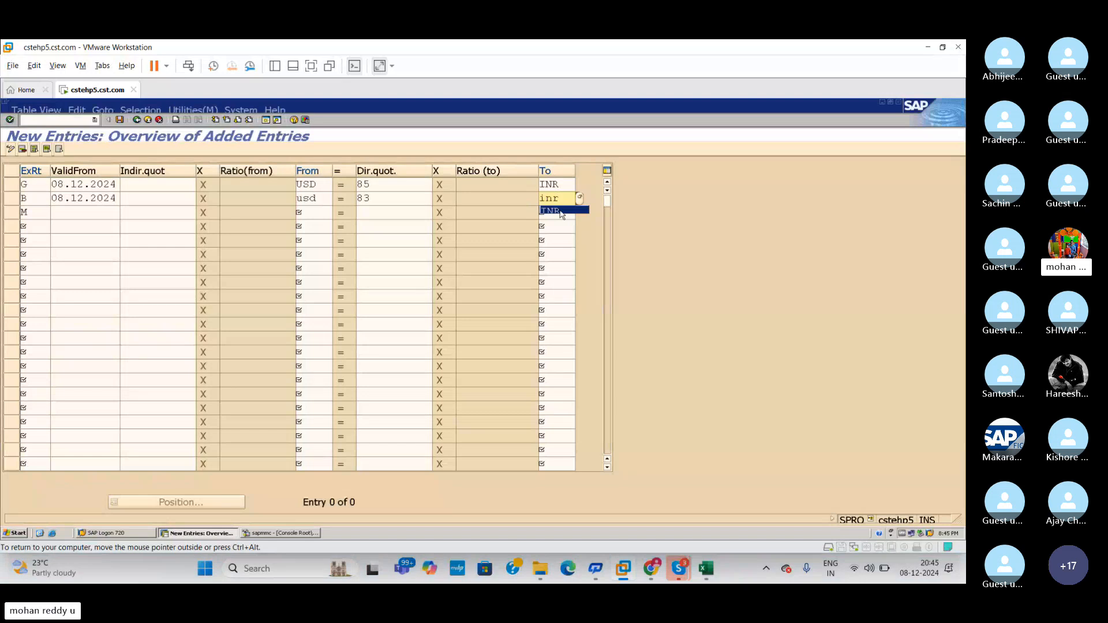
{"action": "left_click", "coordinate": [555, 211]}
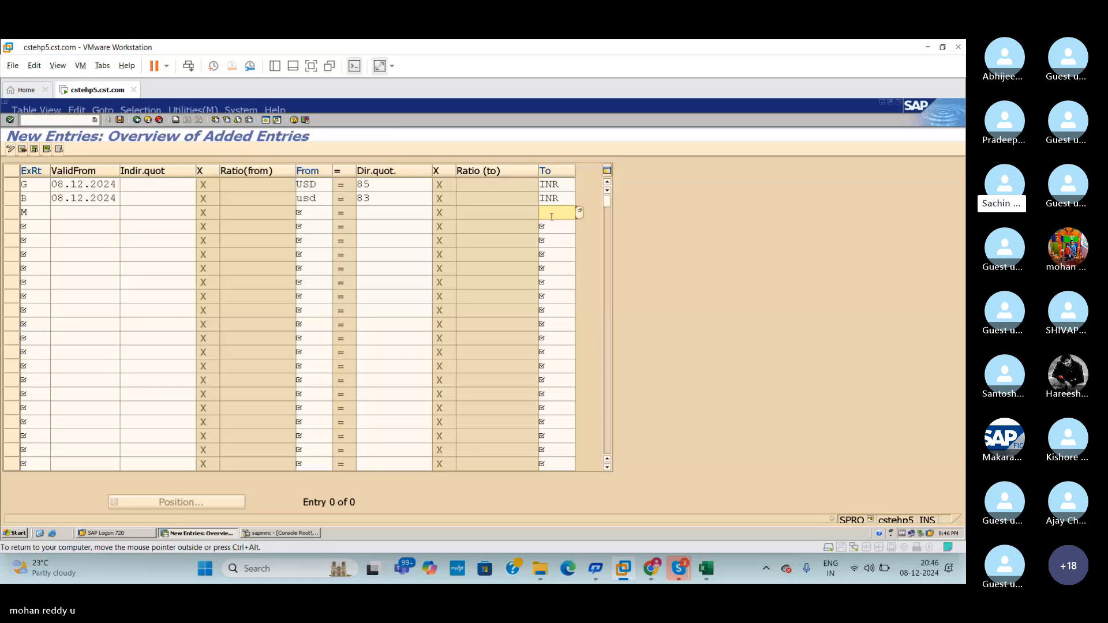
{"action": "type", "text": "inr"}
{"action": "left_click", "coordinate": [553, 225]}
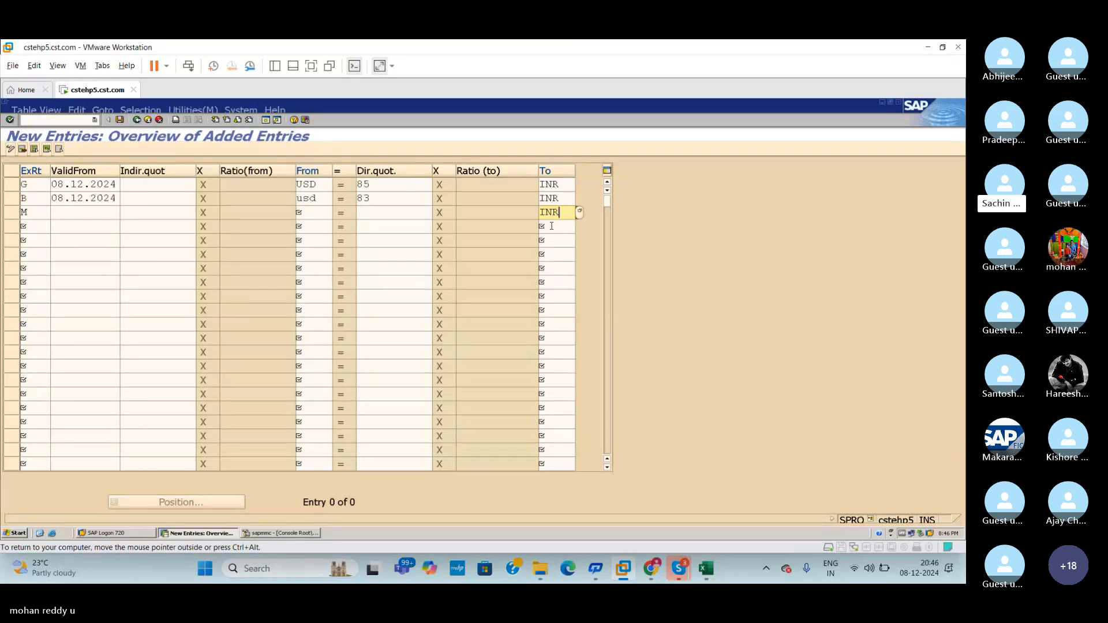
Step: Set the M row's valid-from date to 08.12.2024
{"action": "left_click", "coordinate": [88, 215]}
{"action": "type", "text": "08.12.2024"}
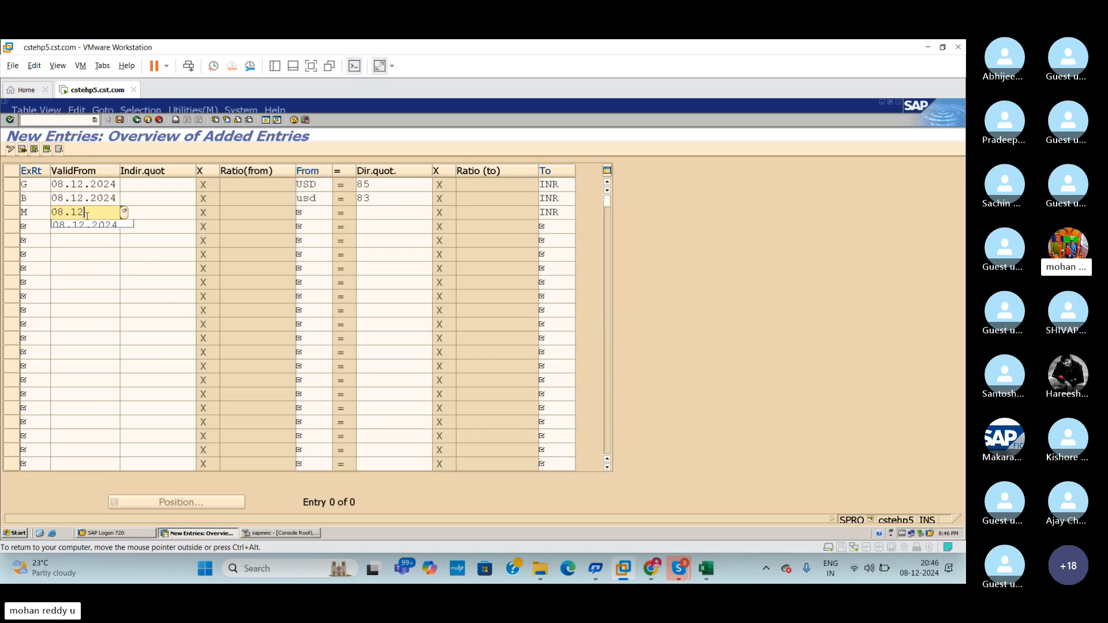
{"action": "left_click", "coordinate": [322, 212]}
Step: Replace the B row's lowercase from-currency with USD and enter USD as the M row's from-currency
{"action": "left_click", "coordinate": [323, 199]}
{"action": "key", "text": "BackSpace"}
{"action": "key", "text": "BackSpace"}
{"action": "key", "text": "BackSpace"}
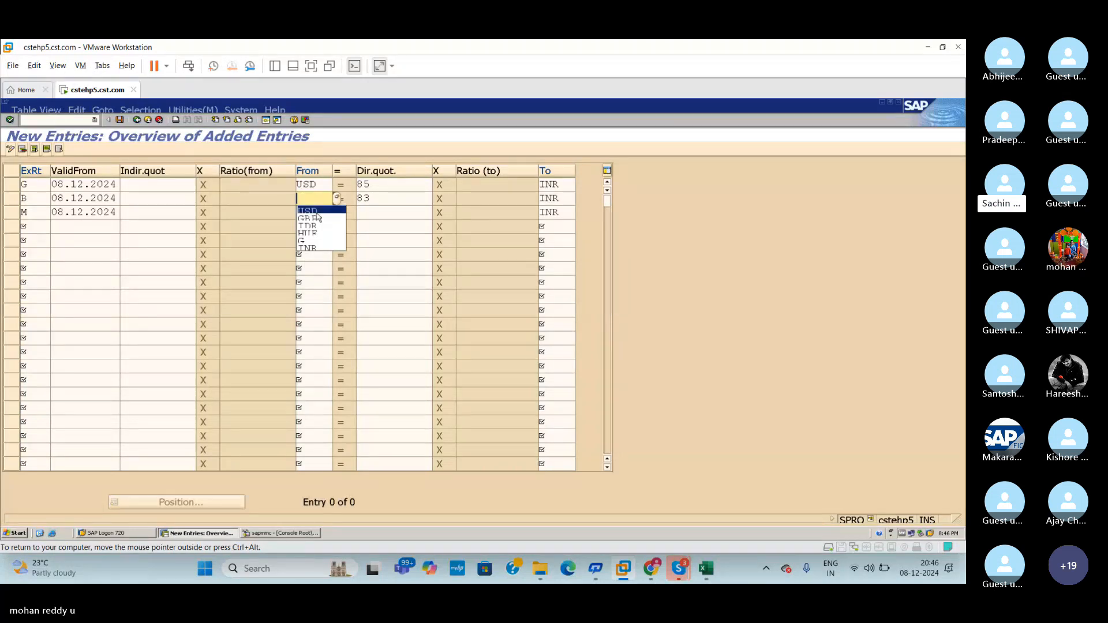
{"action": "left_click", "coordinate": [316, 211]}
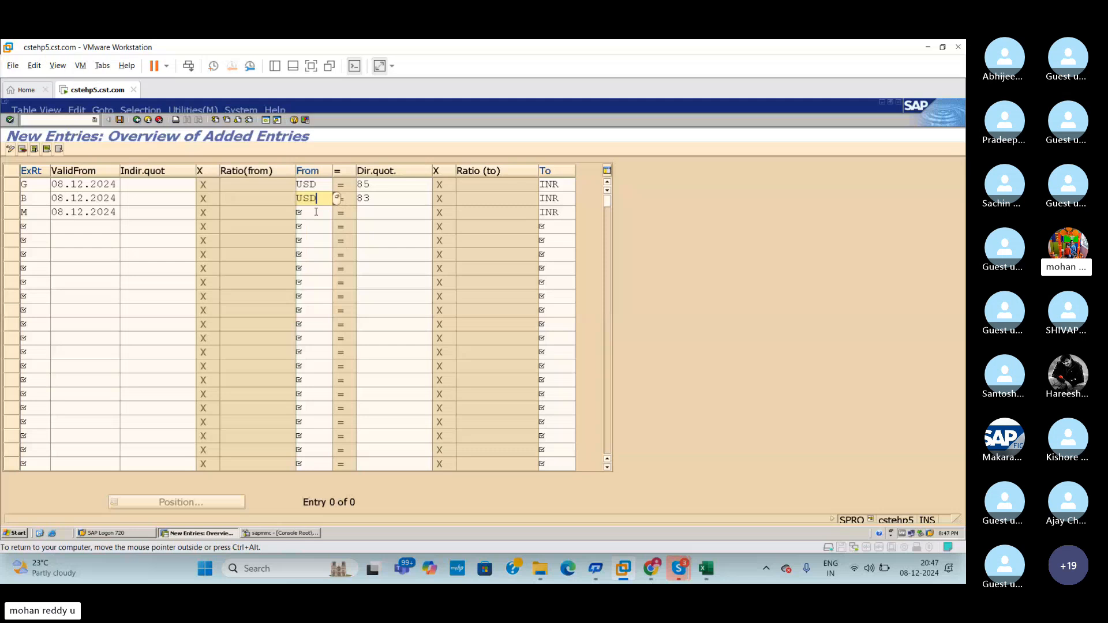
{"action": "left_click", "coordinate": [316, 215]}
{"action": "type", "text": "usd"}
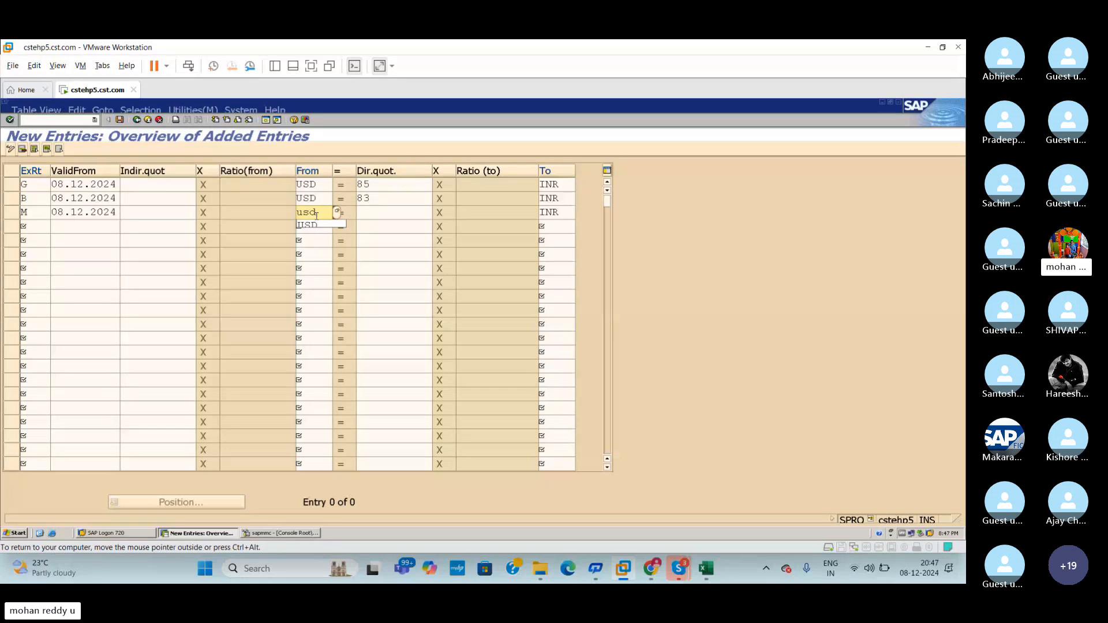
Step: Try to complete the M row with from-currency USD and direct quotation 82 and submit the new exchange rates
{"action": "left_click", "coordinate": [320, 224]}
{"action": "left_click", "coordinate": [368, 215]}
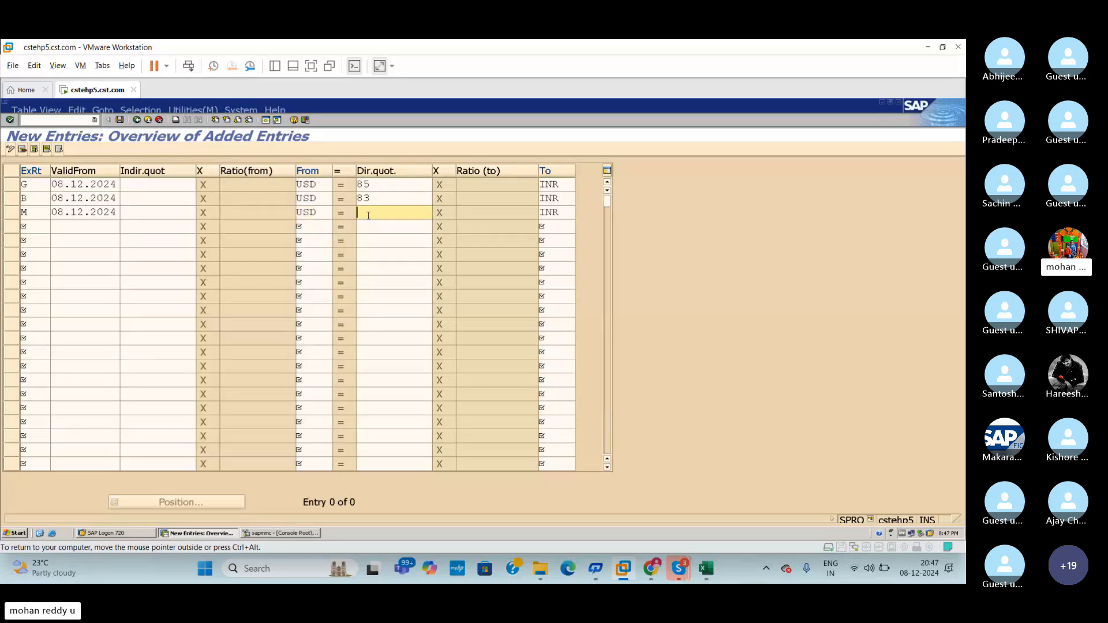
{"action": "type", "text": "82"}
{"action": "key", "text": "Return"}
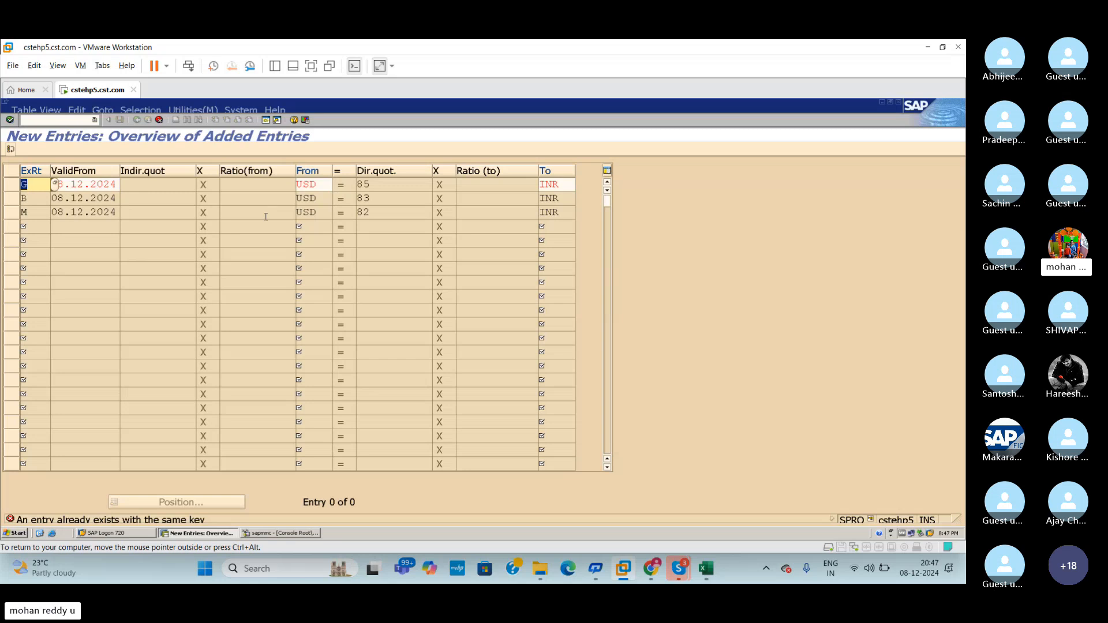
Step: Discard the new exchange rate entries and return to the currency exchange rates overview
{"action": "left_click", "coordinate": [159, 119]}
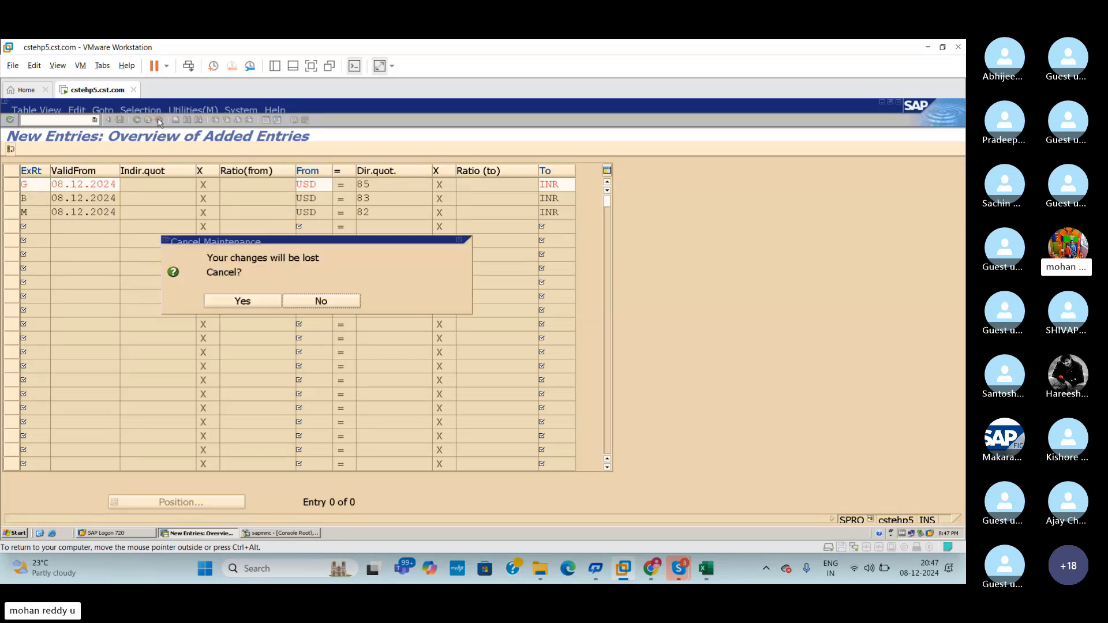
{"action": "left_click", "coordinate": [245, 300]}
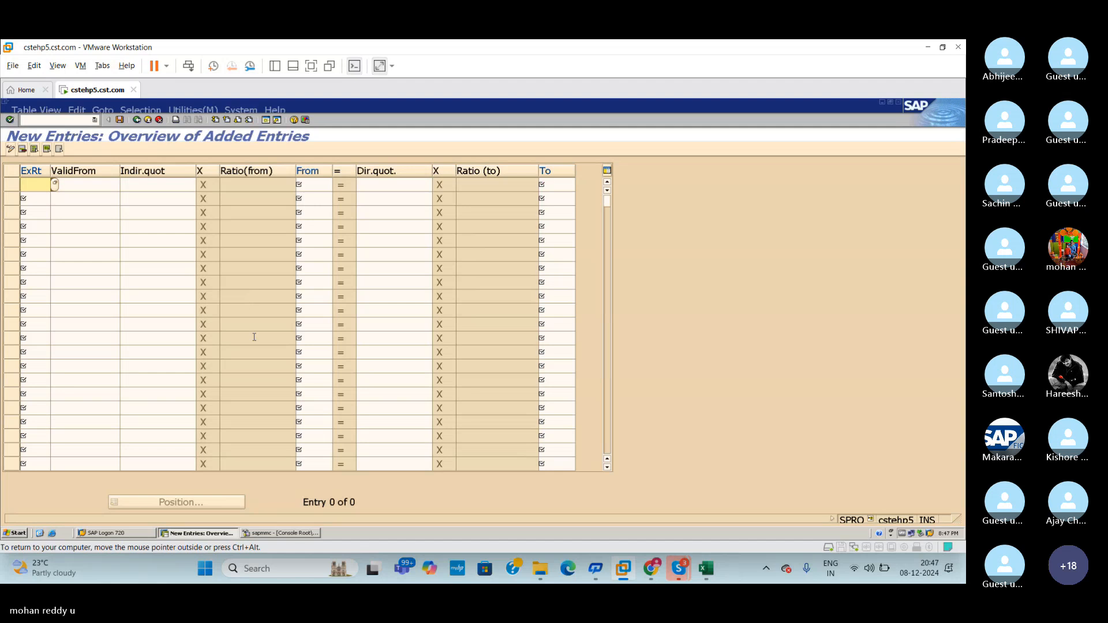
{"action": "left_click", "coordinate": [147, 121]}
Step: Position the exchange rate list at type G, USD to INR, valid from 08.12.2024, and select that entry
{"action": "left_click", "coordinate": [203, 502]}
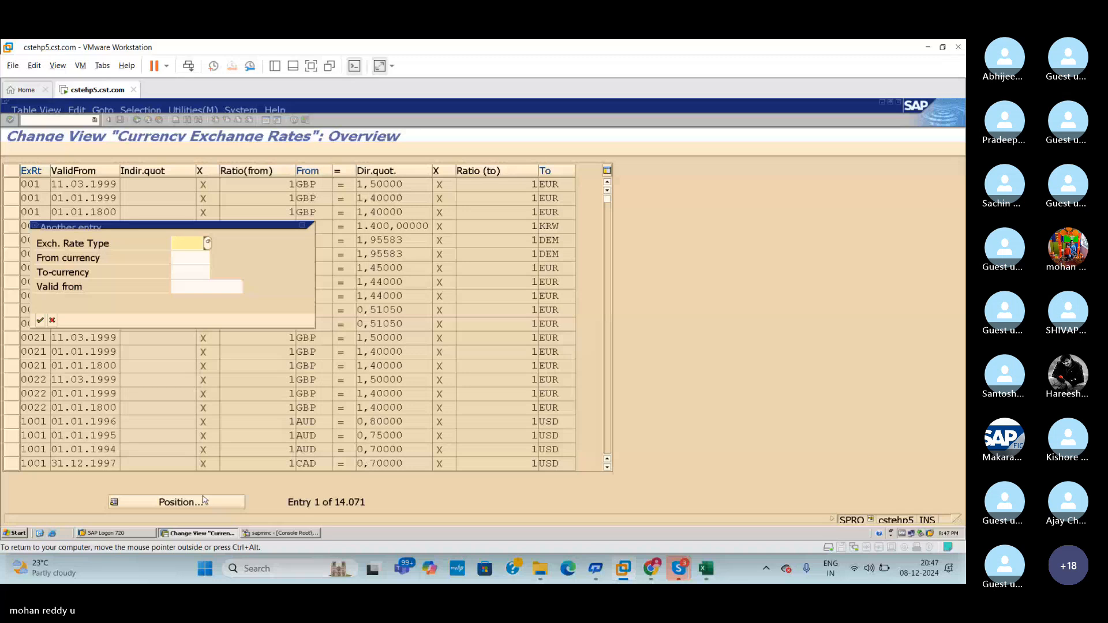
{"action": "type", "text": "g"}
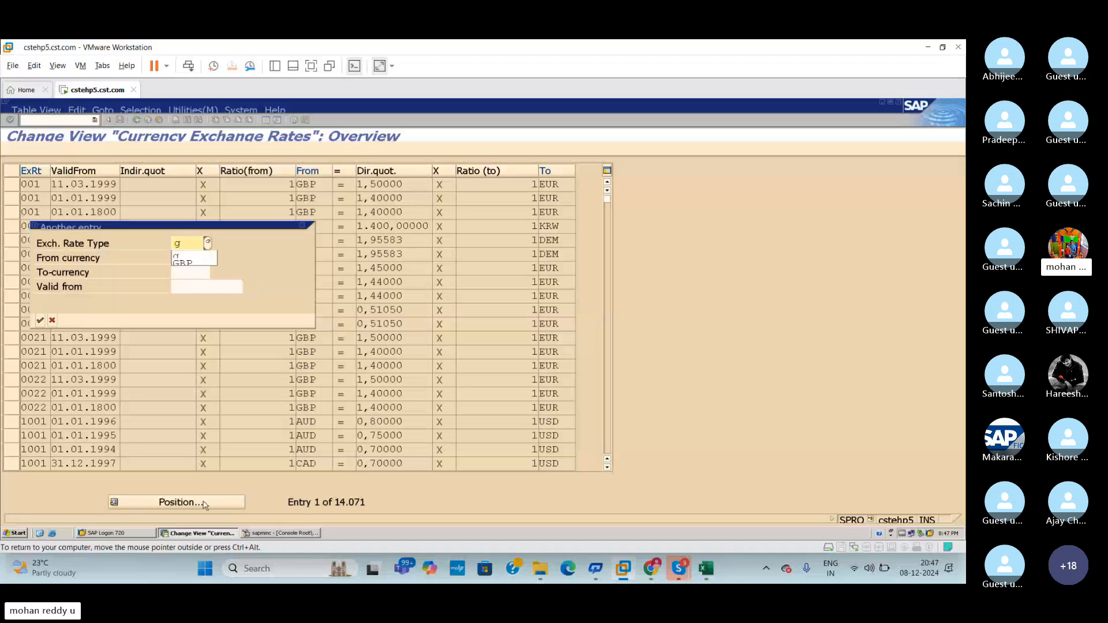
{"action": "key", "text": "BackSpace"}
{"action": "type", "text": "G"}
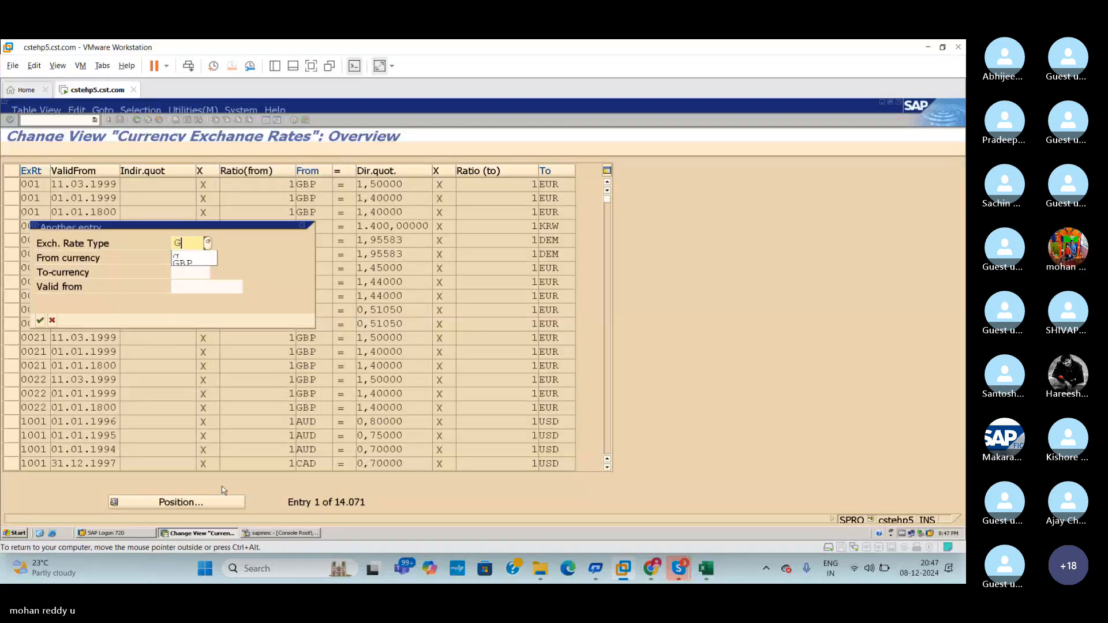
{"action": "left_click", "coordinate": [631, 283]}
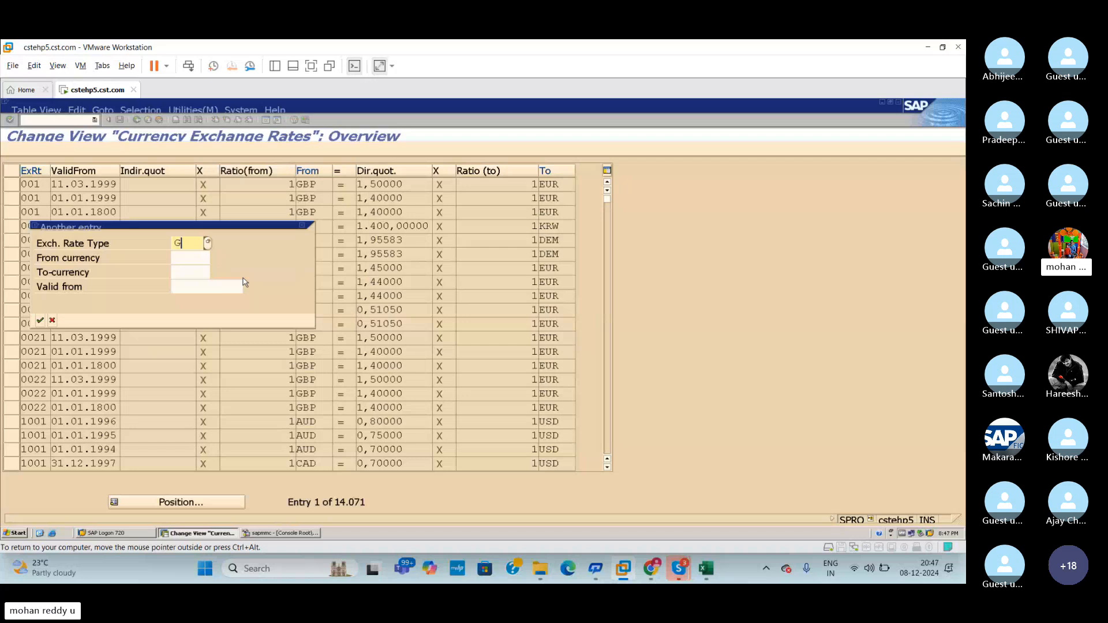
{"action": "left_click", "coordinate": [206, 257]}
{"action": "type", "text": "US"}
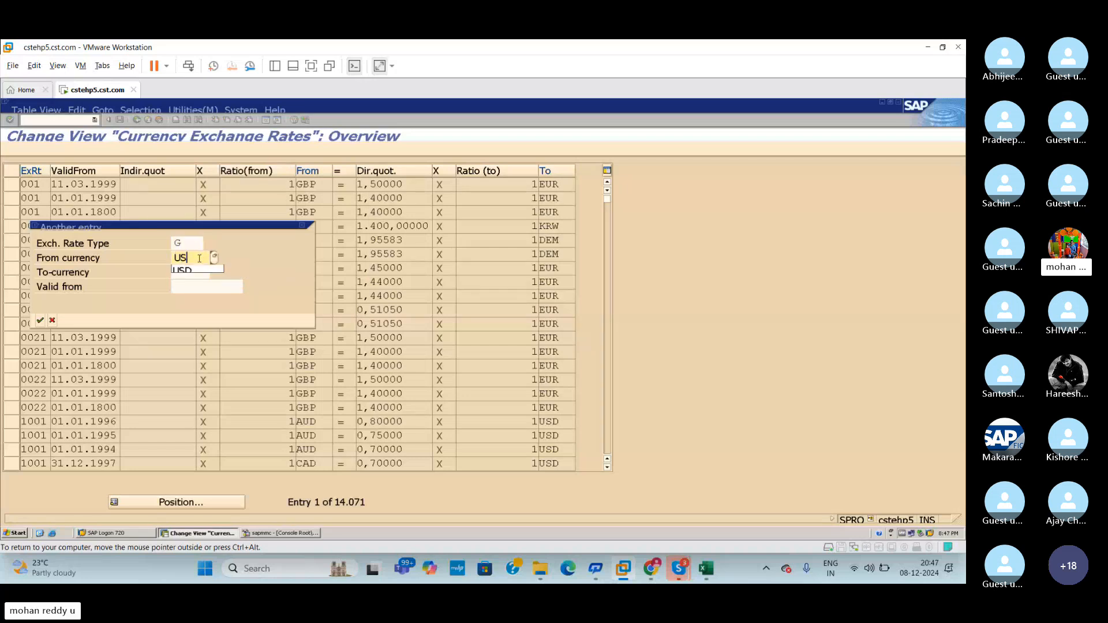
{"action": "type", "text": "D"}
{"action": "left_click", "coordinate": [203, 269]}
{"action": "type", "text": "IN"}
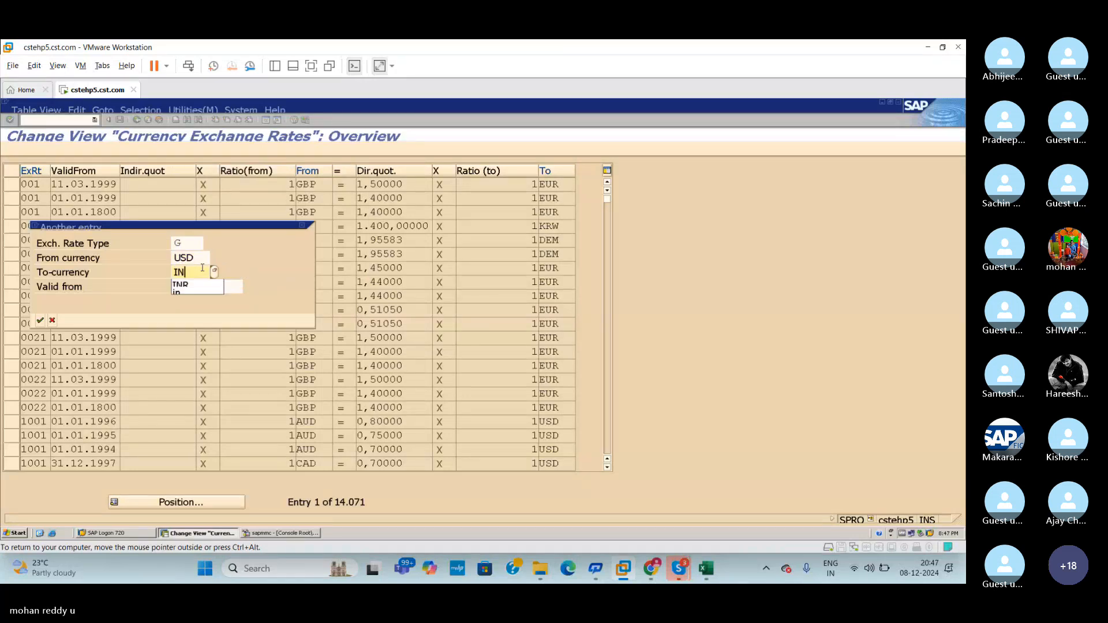
{"action": "type", "text": "R"}
{"action": "left_click", "coordinate": [217, 287]}
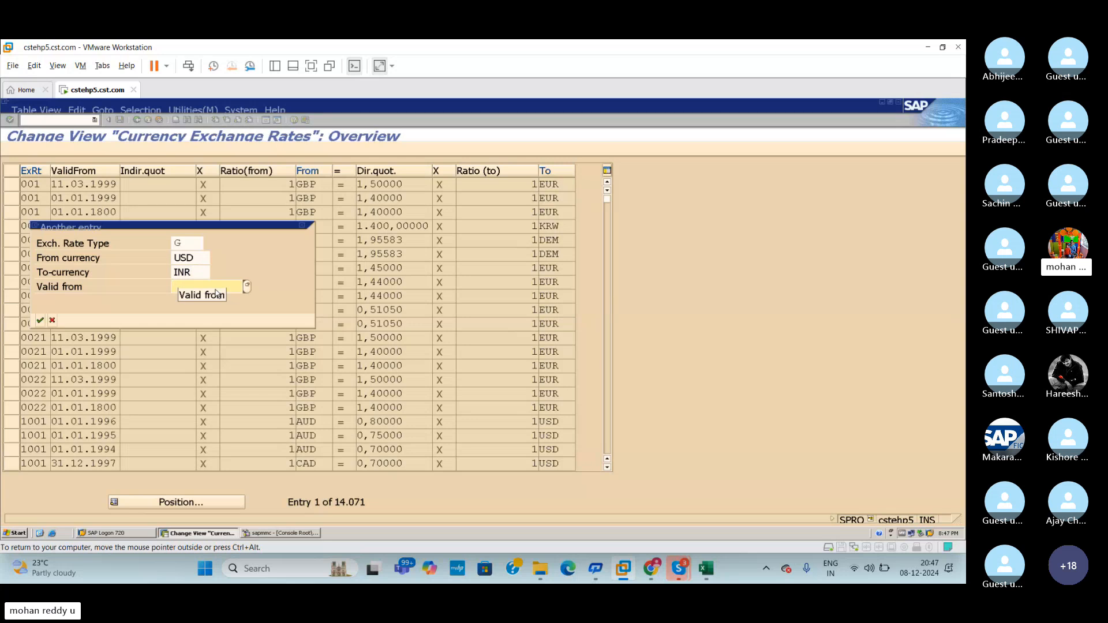
{"action": "type", "text": "08."}
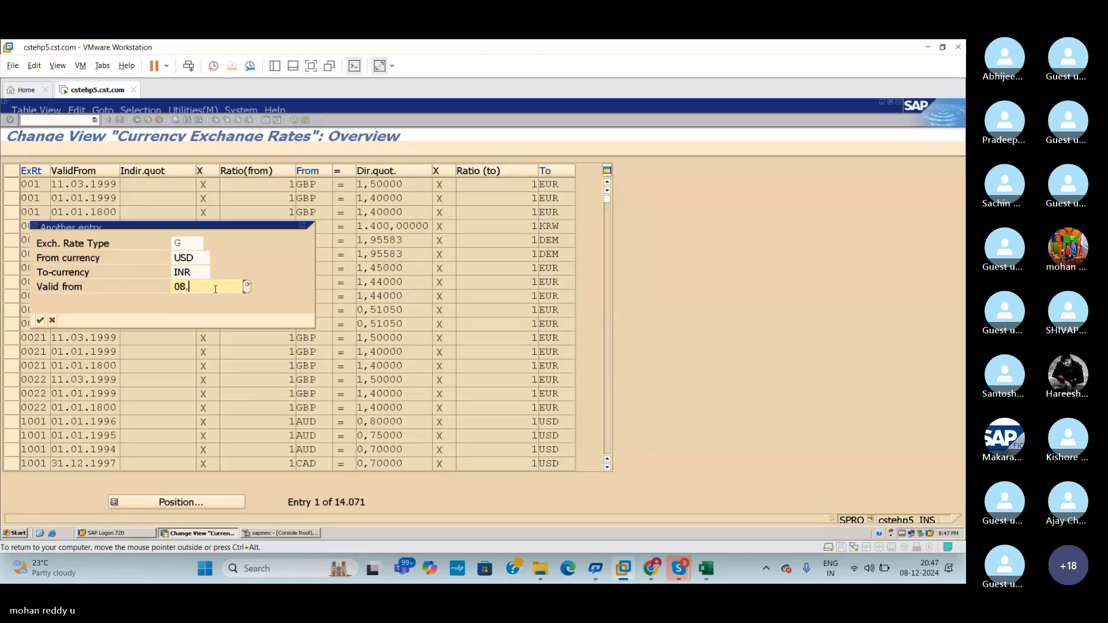
{"action": "type", "text": "12.2024"}
{"action": "key", "text": "Return"}
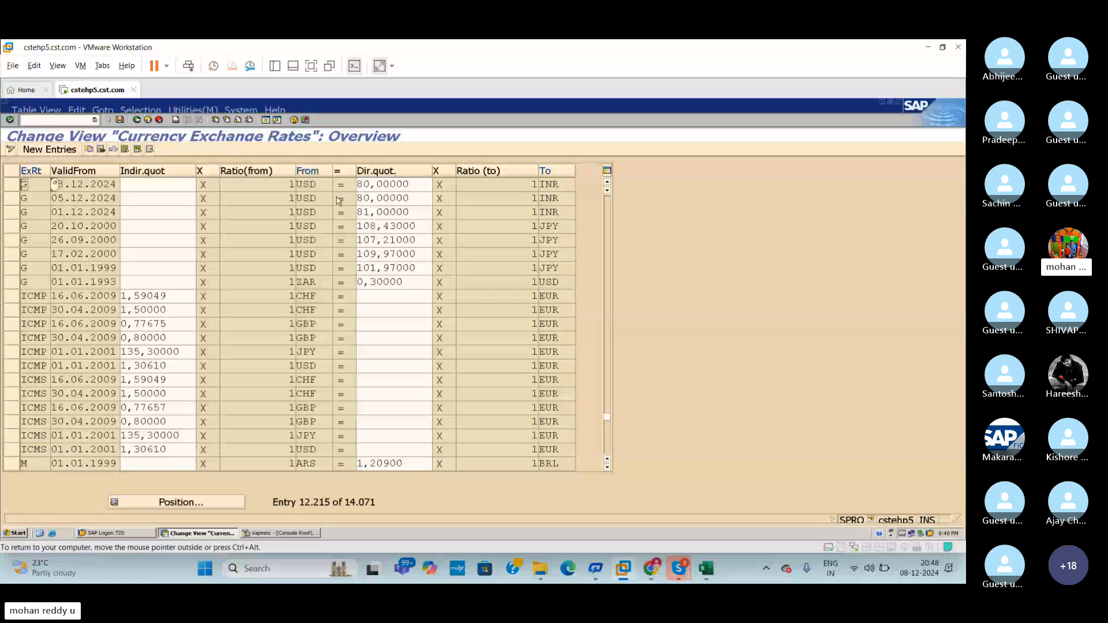
{"action": "left_click", "coordinate": [67, 185]}
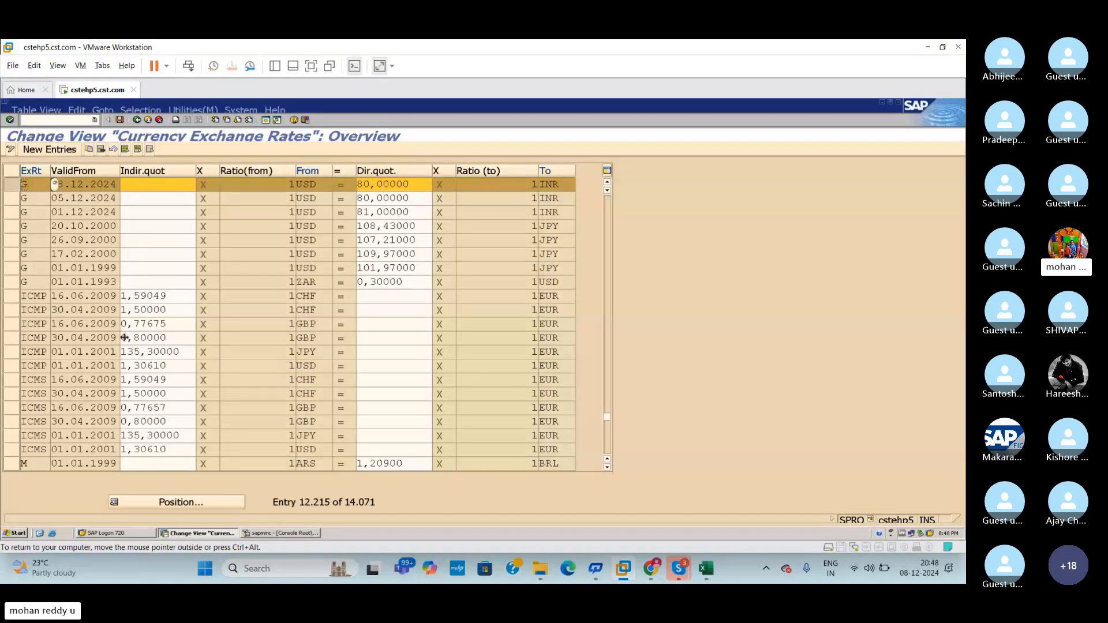
Step: Position the exchange rate list at type B, USD to INR, valid from 08.12.2024
{"action": "left_click", "coordinate": [172, 502]}
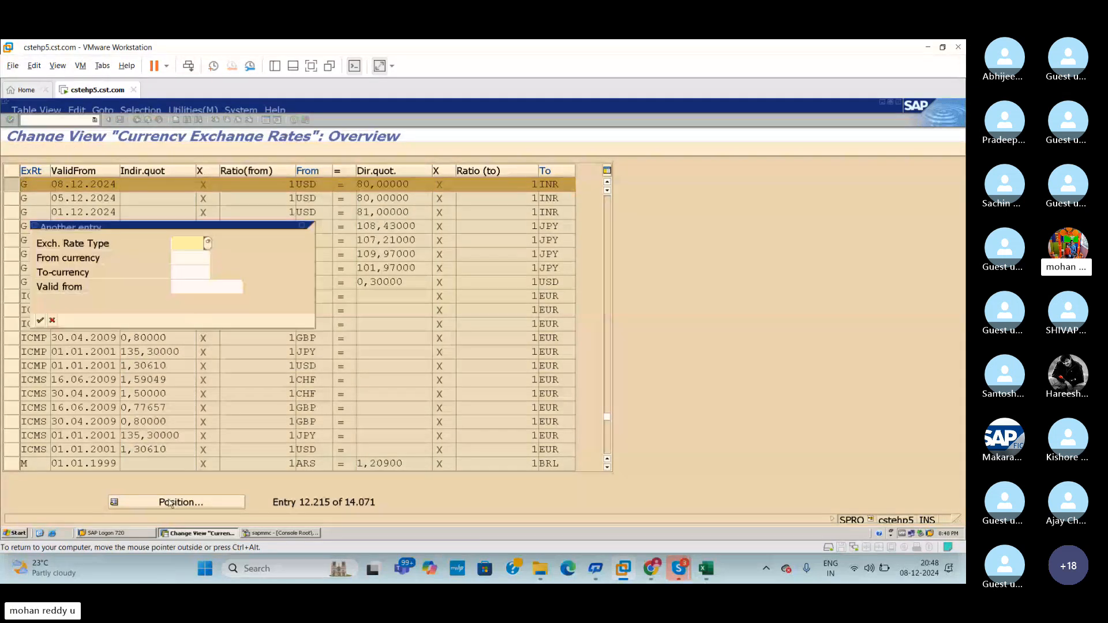
{"action": "type", "text": "B"}
{"action": "left_click", "coordinate": [192, 260]}
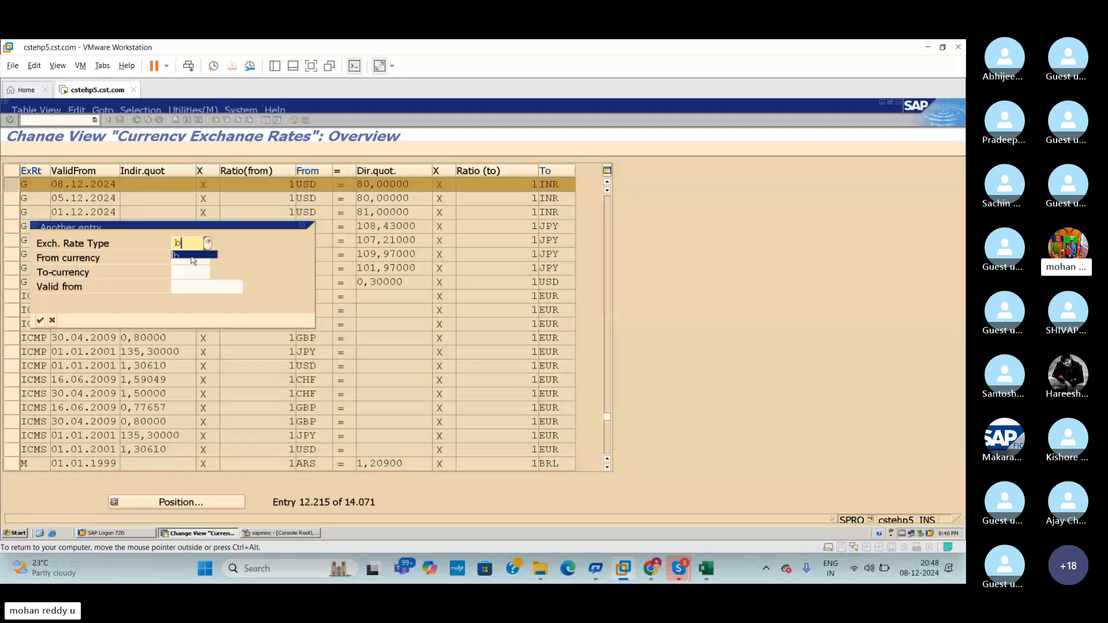
{"action": "left_click", "coordinate": [191, 258]}
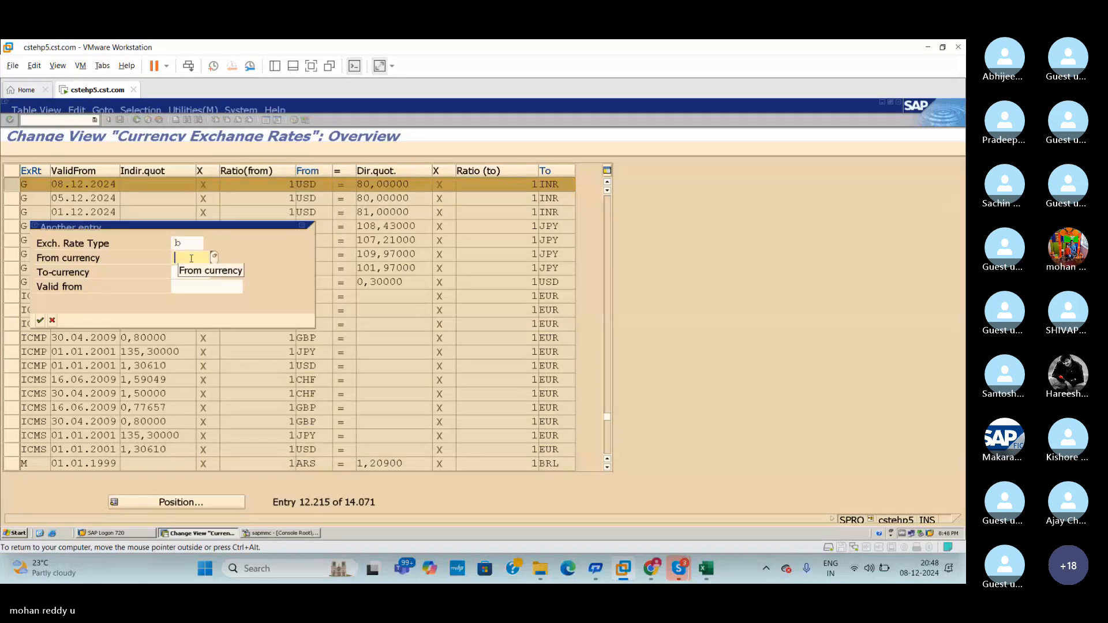
{"action": "type", "text": "USD"}
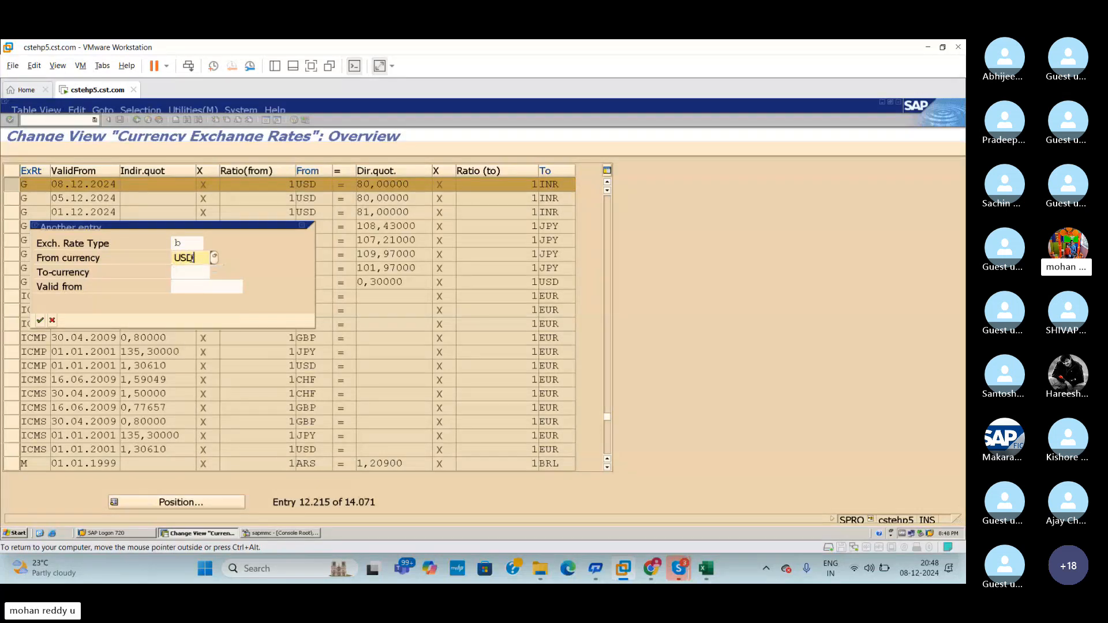
{"action": "left_click", "coordinate": [193, 271]}
{"action": "type", "text": "IN"}
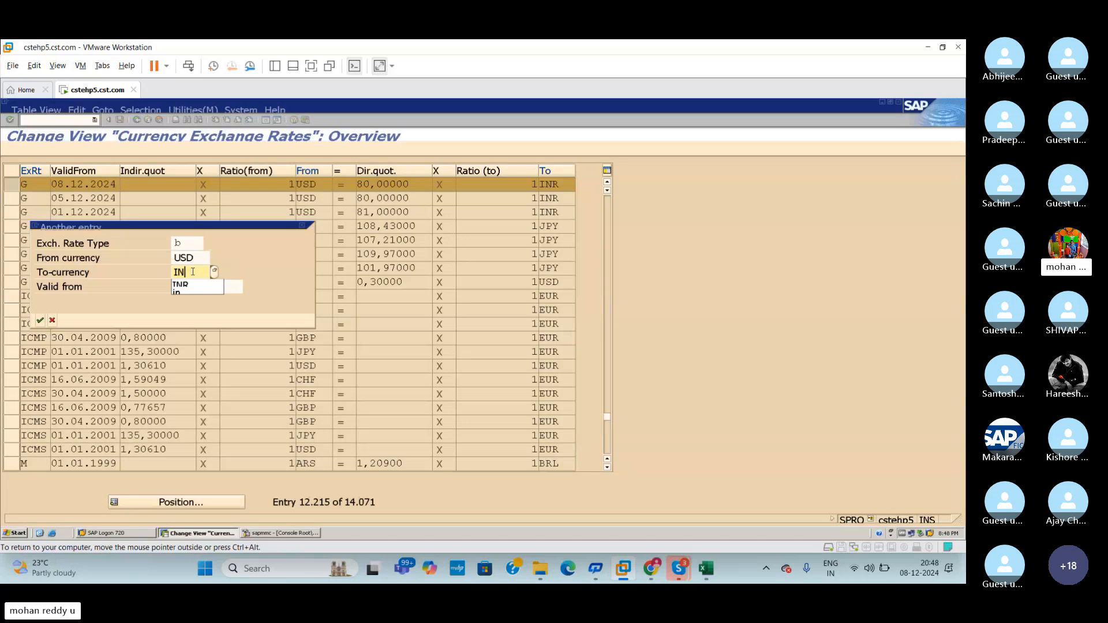
{"action": "left_click", "coordinate": [185, 285]}
{"action": "left_click", "coordinate": [188, 282]}
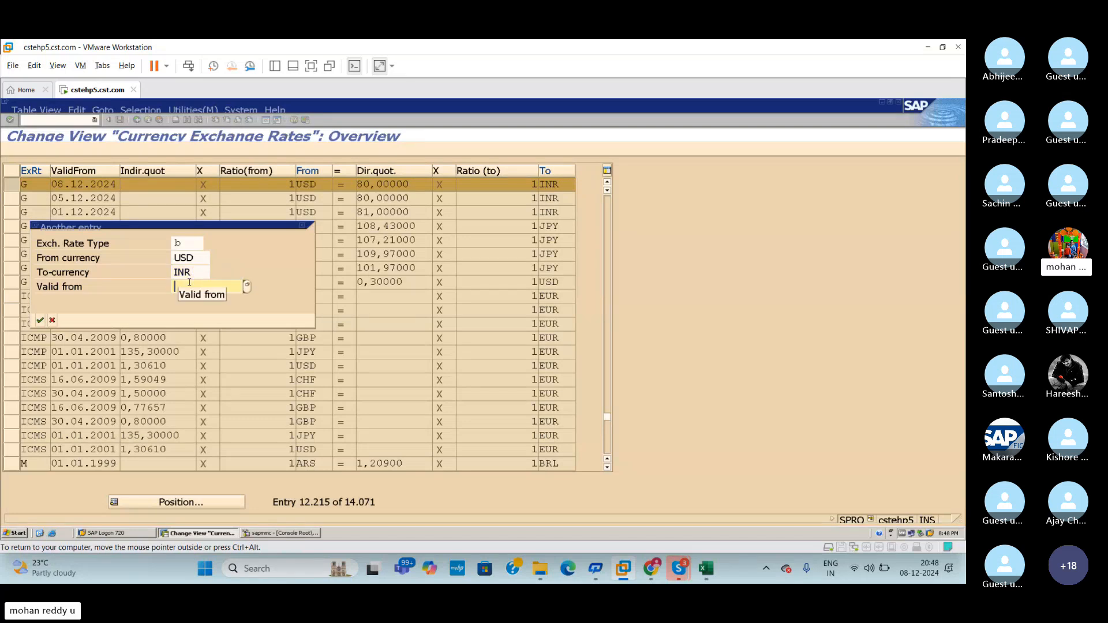
{"action": "type", "text": "0"}
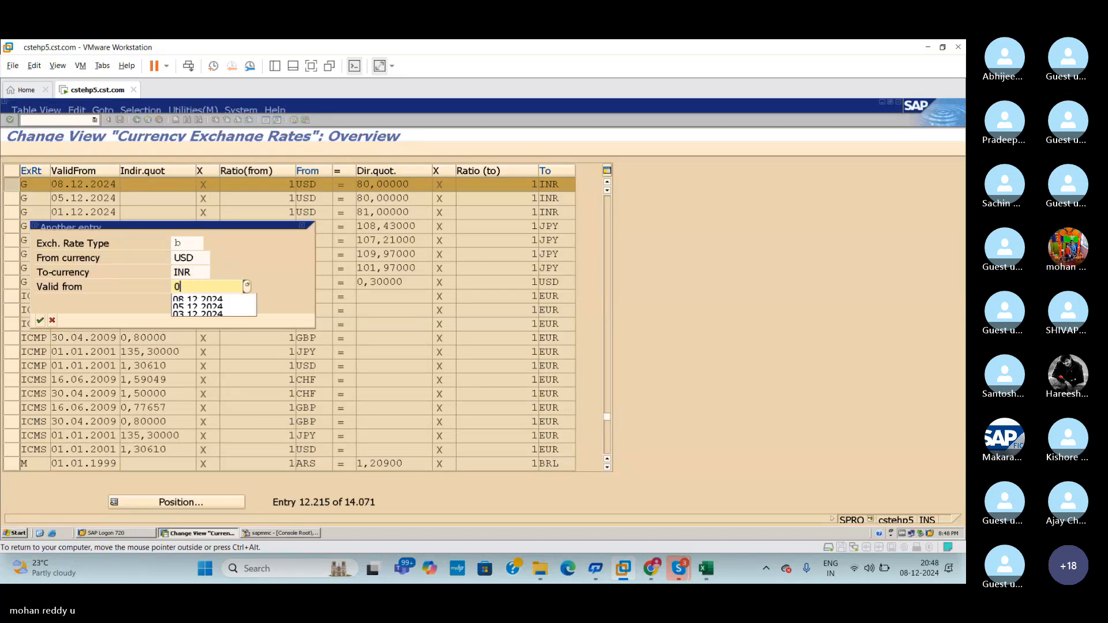
{"action": "type", "text": "8.12.2024"}
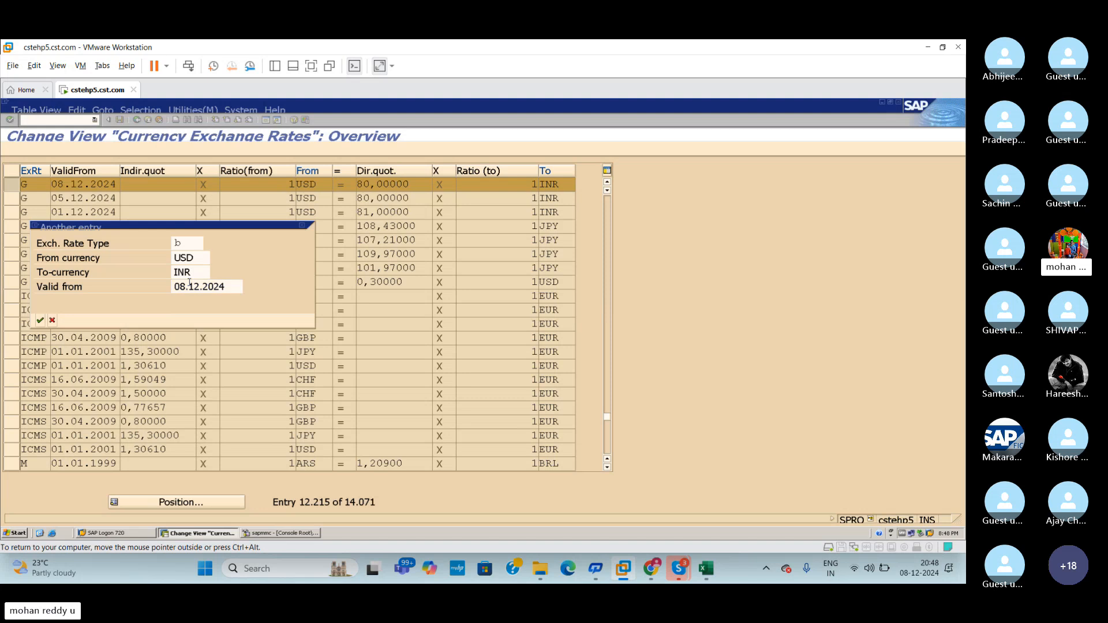
{"action": "key", "text": "Return"}
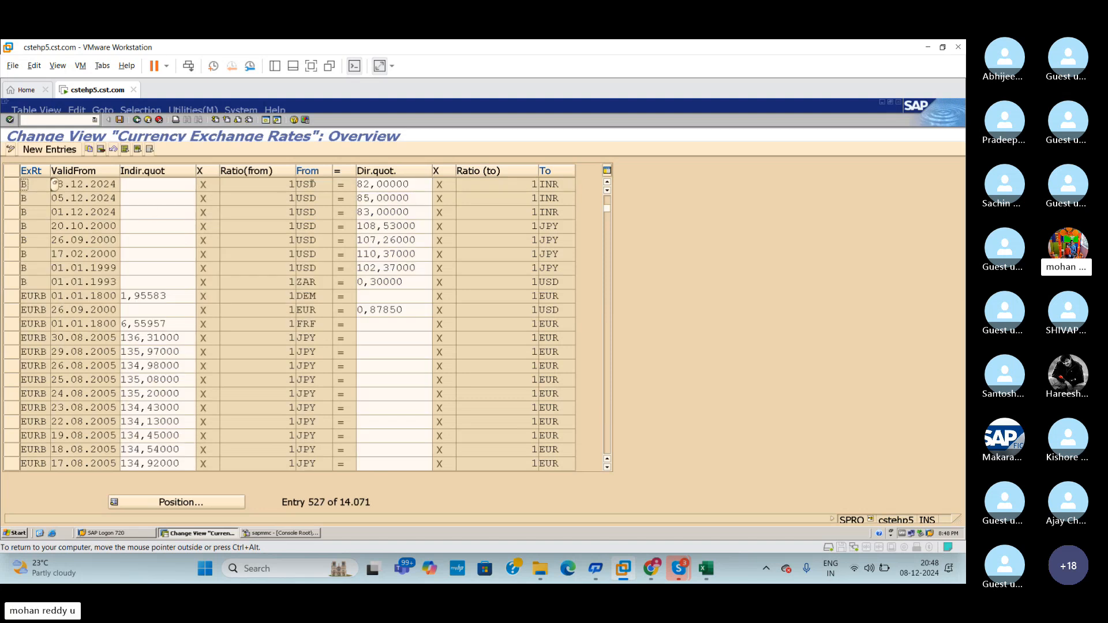
Step: Switch to the Excel worksheet and review the exchange rate configuration rows and the FC Revaluation section on Sheet2
{"action": "left_click", "coordinate": [705, 568]}
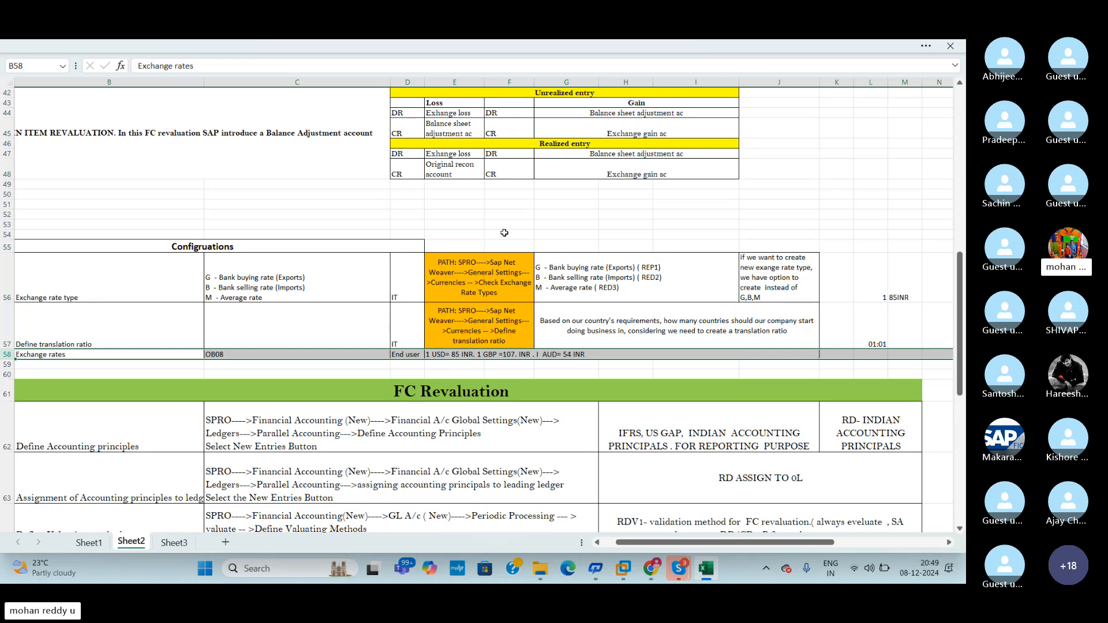
{"action": "left_click", "coordinate": [523, 334]}
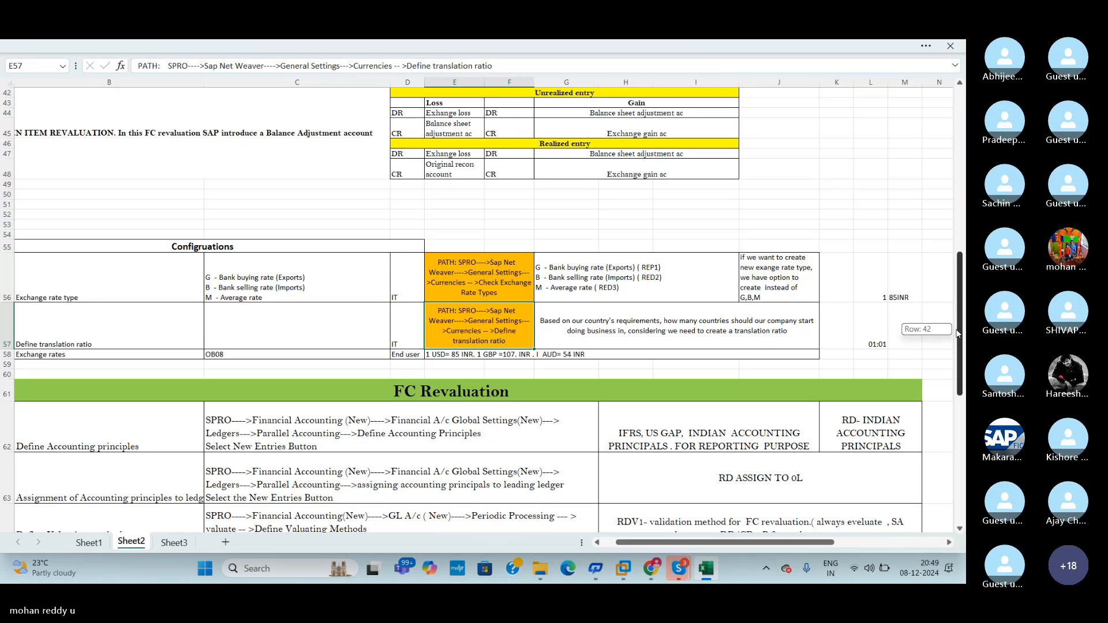
{"action": "scroll", "coordinate": [467, 368], "scroll_direction": "down", "scroll_amount": 2}
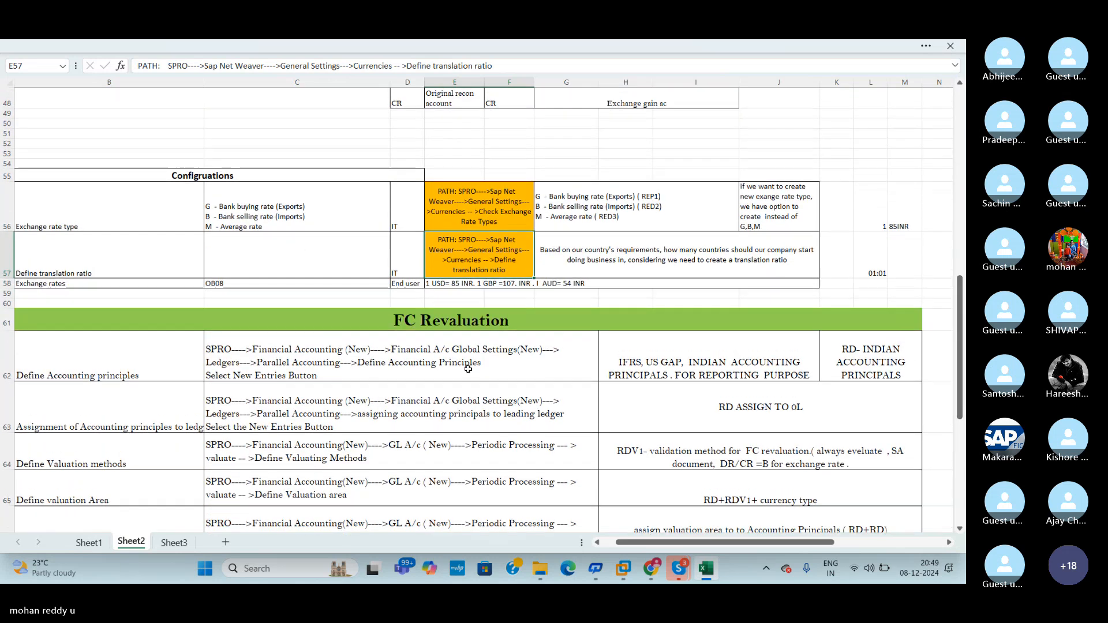
{"action": "left_click", "coordinate": [7, 283]}
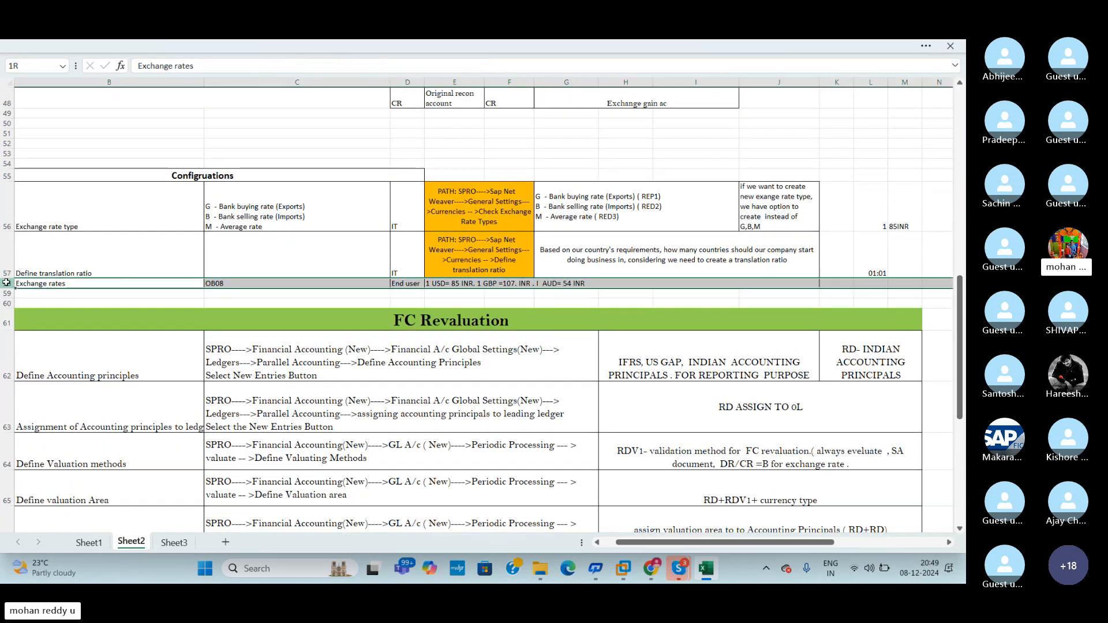
{"action": "left_click", "coordinate": [468, 304]}
{"action": "scroll", "coordinate": [895, 320], "scroll_direction": "down", "scroll_amount": 1}
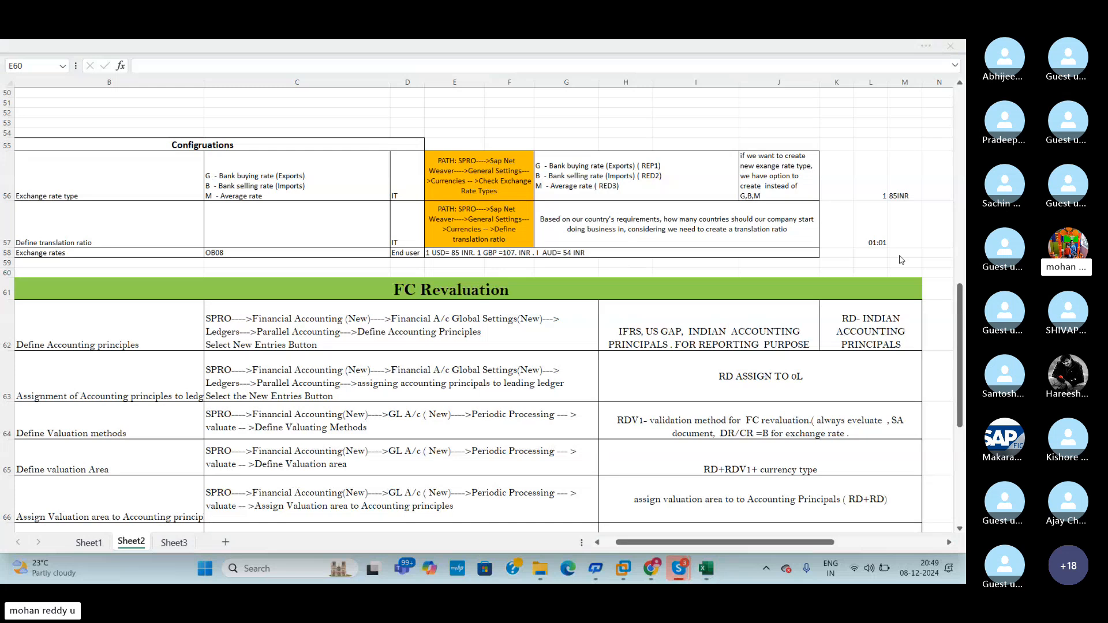
{"action": "left_click", "coordinate": [894, 237]}
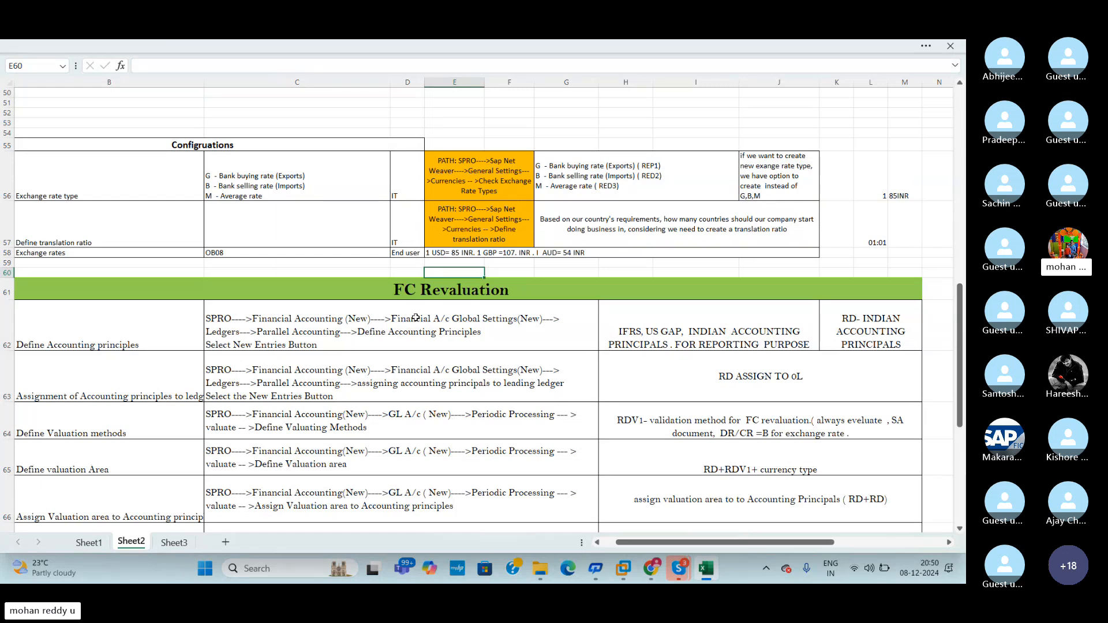
{"action": "left_click_drag", "start_coordinate": [126, 184], "coordinate": [127, 224]}
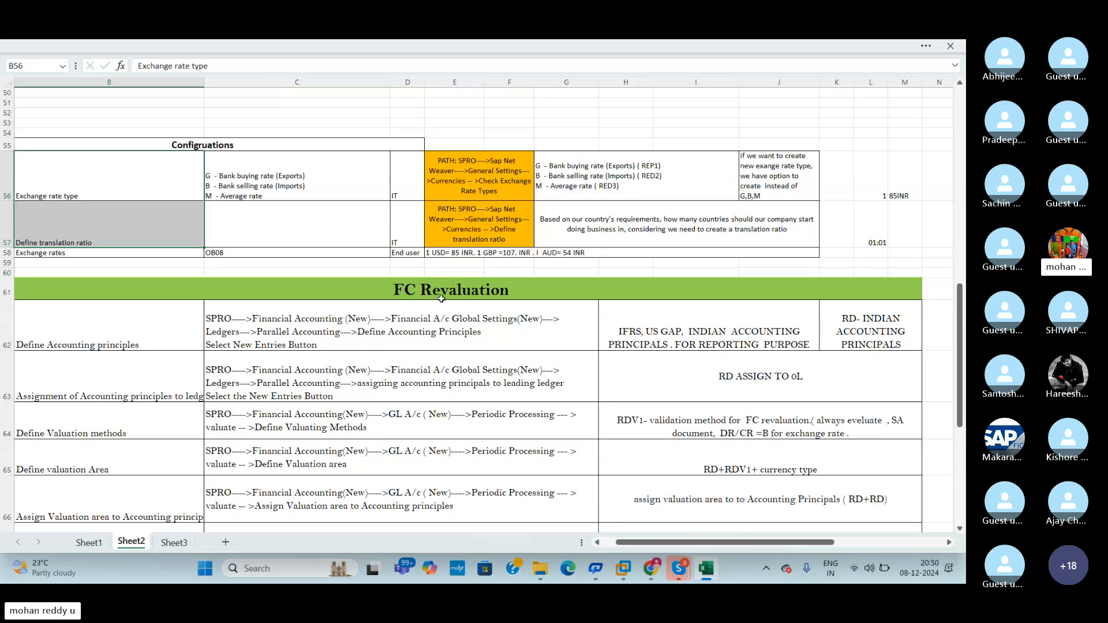
{"action": "mouse_move", "coordinate": [961, 377]}
{"action": "left_mouse_down"}
{"action": "mouse_move", "coordinate": [960, 407]}
{"action": "mouse_move", "coordinate": [960, 375]}
{"action": "left_mouse_up"}
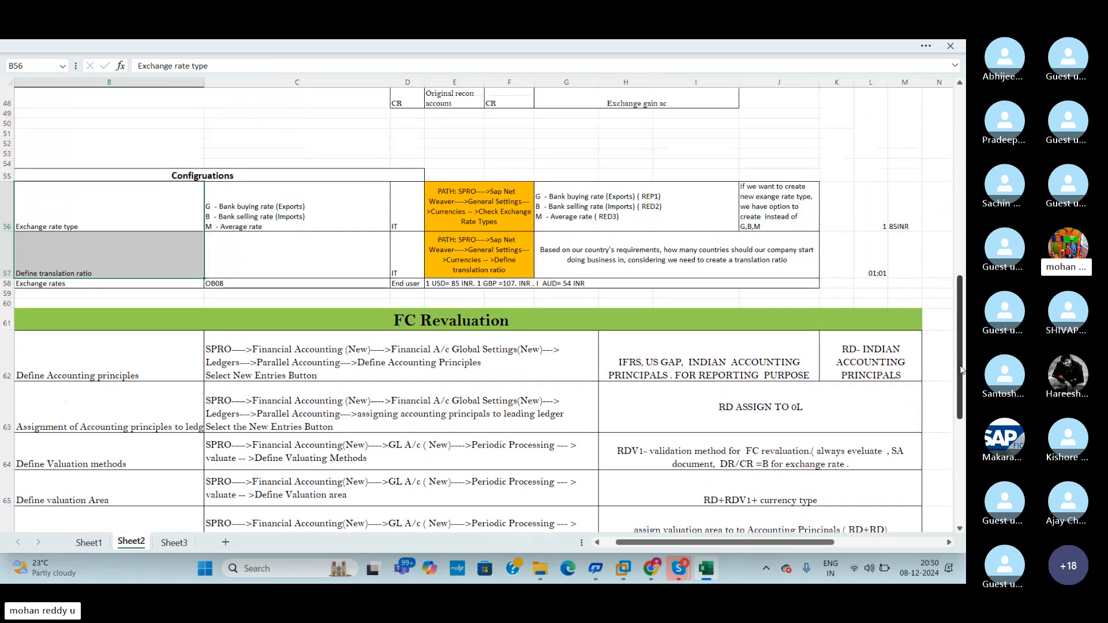
{"action": "left_click", "coordinate": [610, 260]}
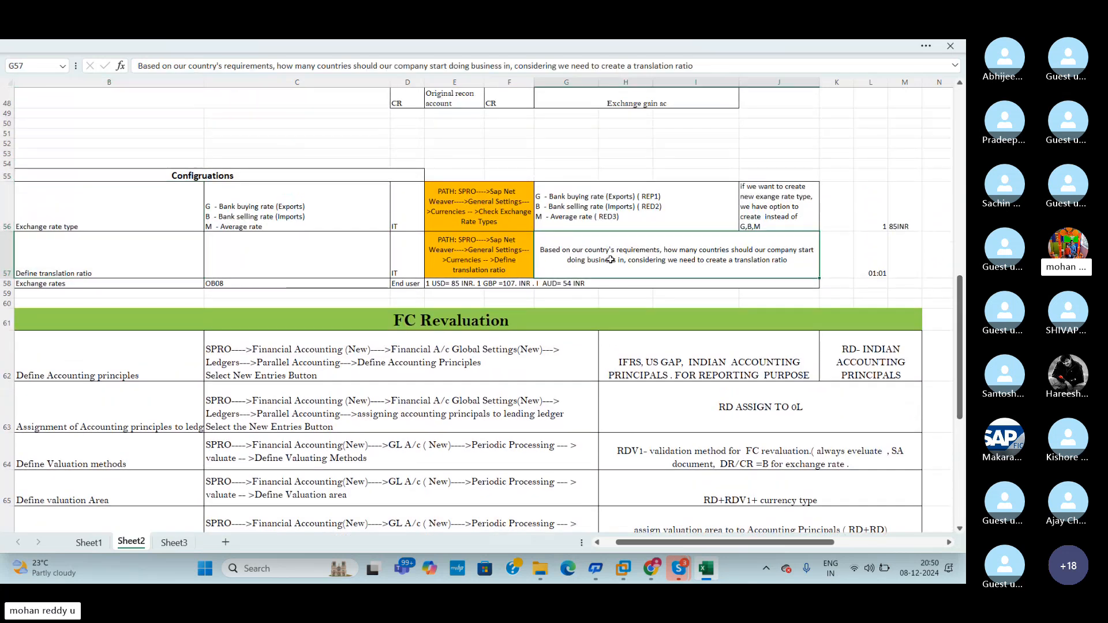
Step: Switch back to the SAP system in VMware Workstation and open vendor invoice entry with transaction FB60
{"action": "left_click", "coordinate": [650, 568]}
{"action": "left_click", "coordinate": [666, 493]}
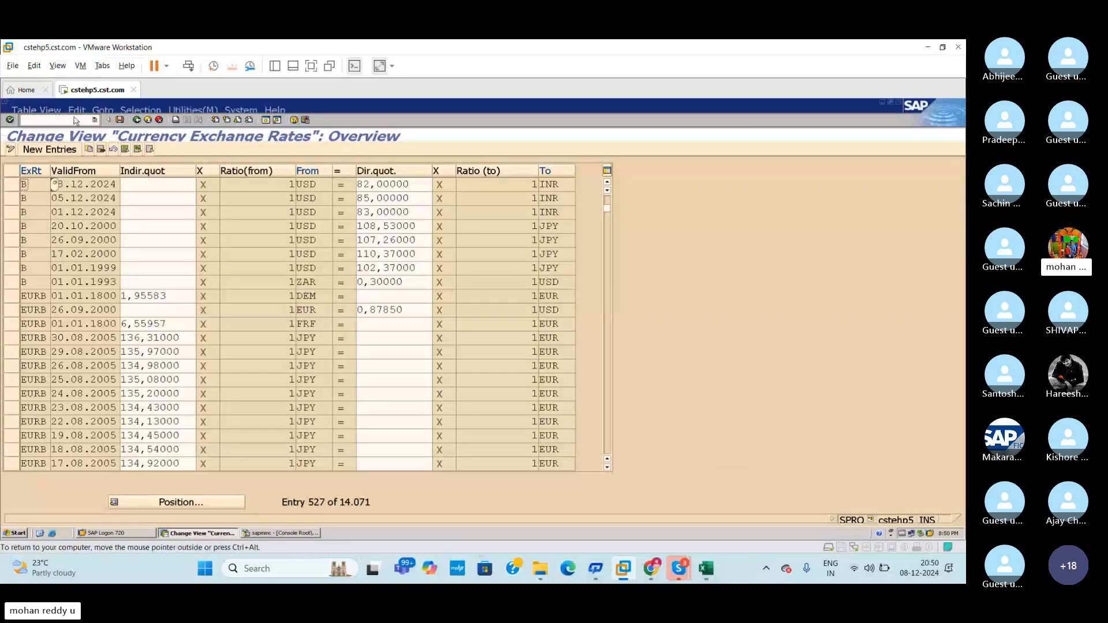
{"action": "type", "text": "/NF-02"}
{"action": "key", "text": "Return"}
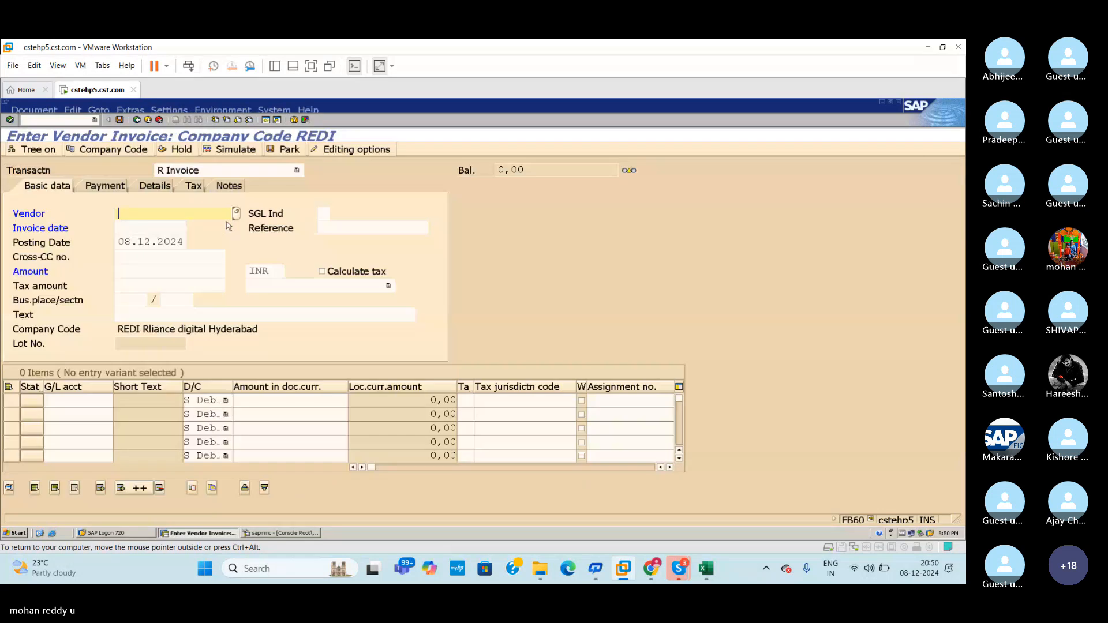
Step: Choose the vendor from company code REDI's vendor list and set the invoice date to 08.12.2024
{"action": "left_click", "coordinate": [234, 215]}
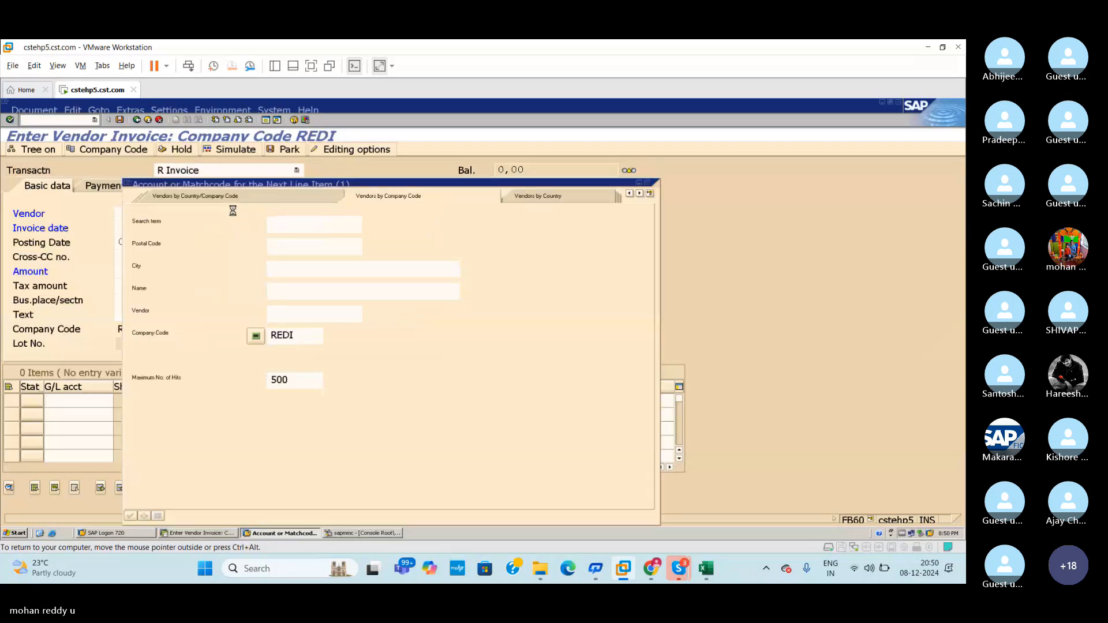
{"action": "key", "text": "Return"}
{"action": "key", "text": "Return"}
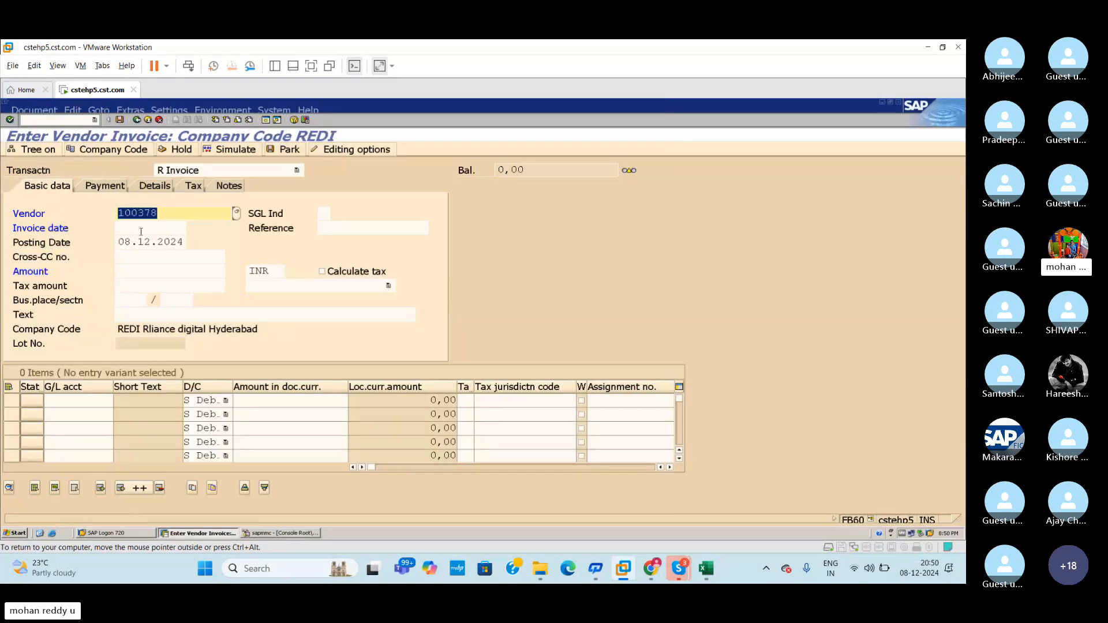
{"action": "left_click", "coordinate": [140, 229]}
{"action": "type", "text": "08.12.2024"}
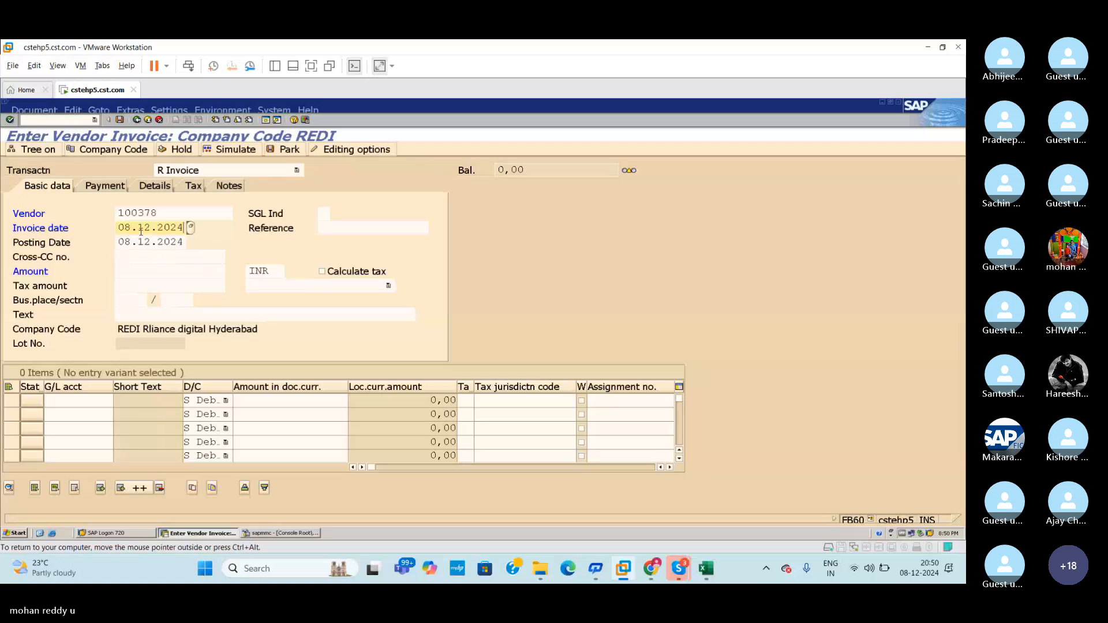
Step: Set the vendor invoice amount to 1000 and its currency to USD
{"action": "left_click", "coordinate": [139, 273]}
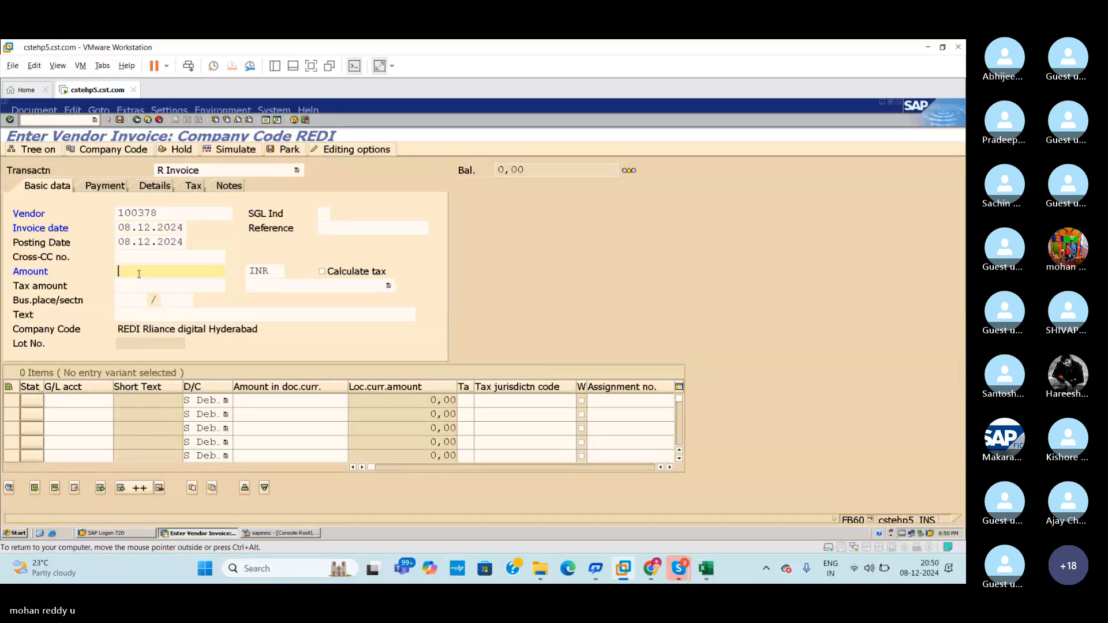
{"action": "type", "text": "1000"}
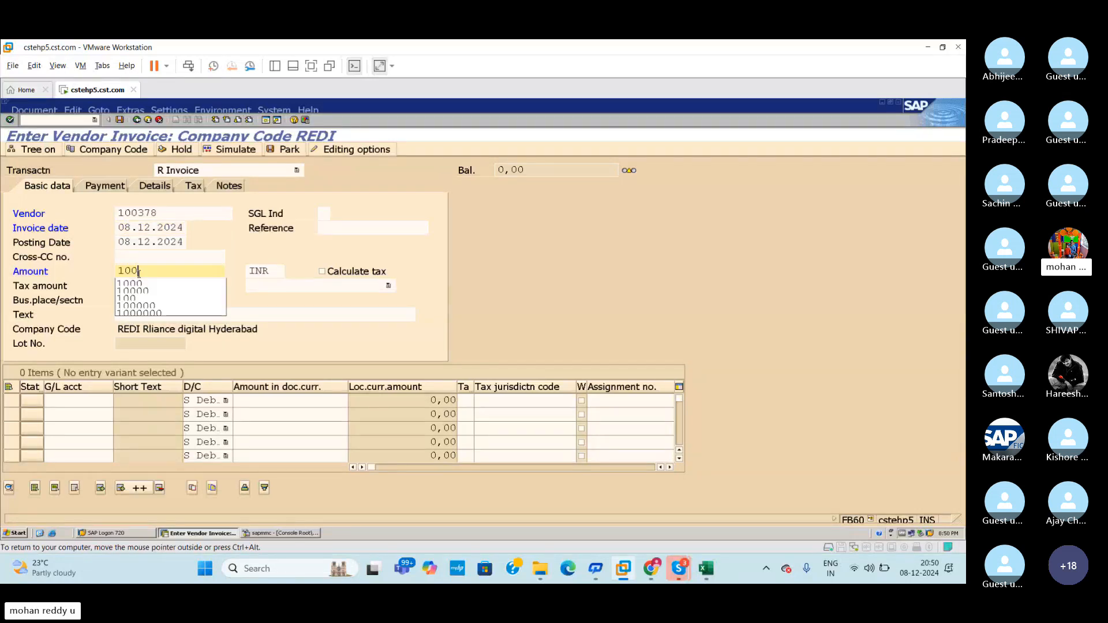
{"action": "left_click", "coordinate": [268, 271]}
{"action": "key", "text": "BackSpace"}
{"action": "key", "text": "BackSpace"}
{"action": "key", "text": "BackSpace"}
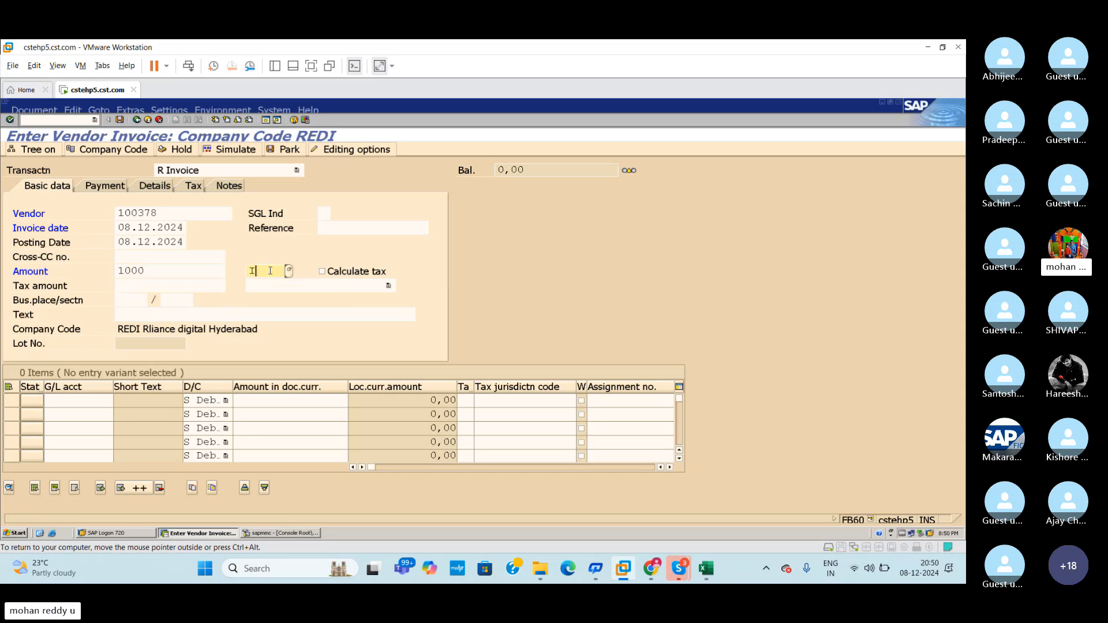
{"action": "type", "text": "USD"}
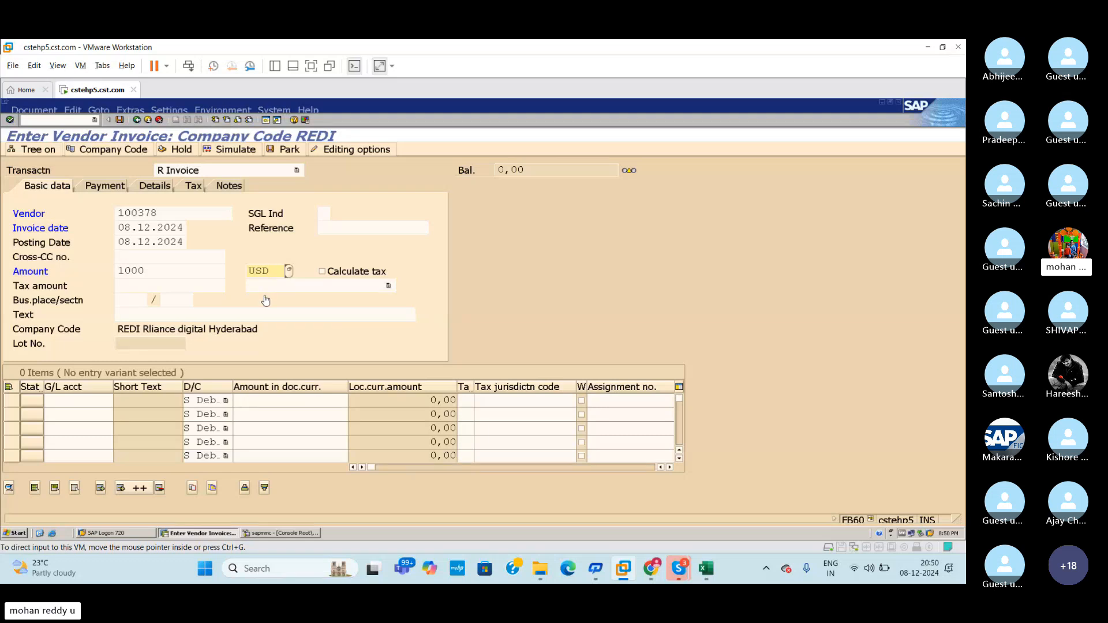
Step: Add a debit line item of 1000 for the raw materials G/L account
{"action": "left_click", "coordinate": [92, 402]}
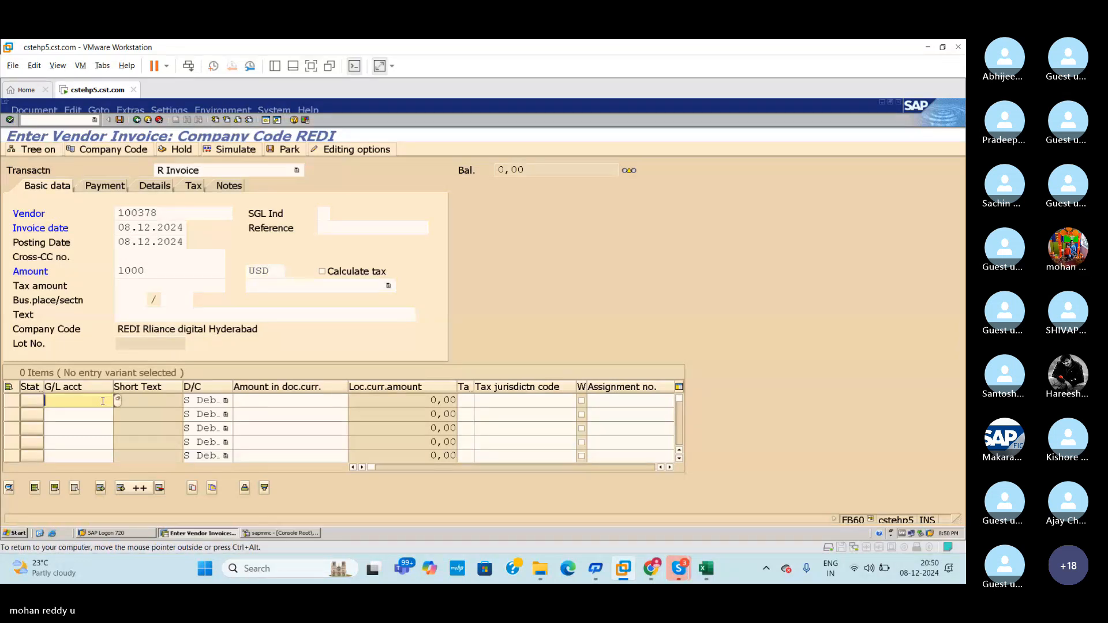
{"action": "left_click", "coordinate": [119, 401]}
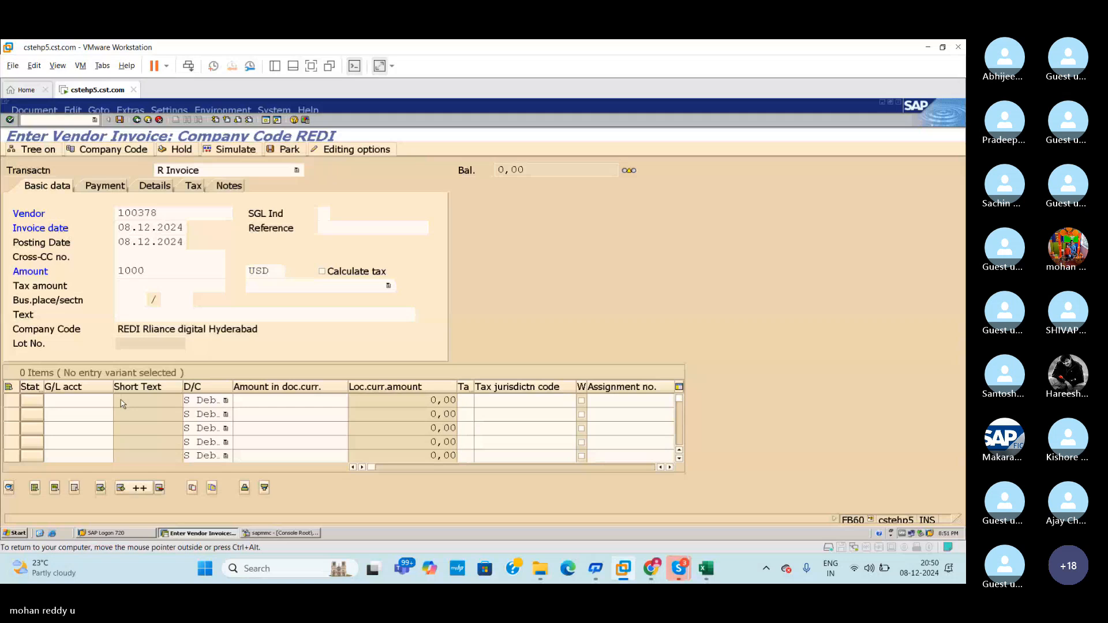
{"action": "left_click", "coordinate": [142, 435]}
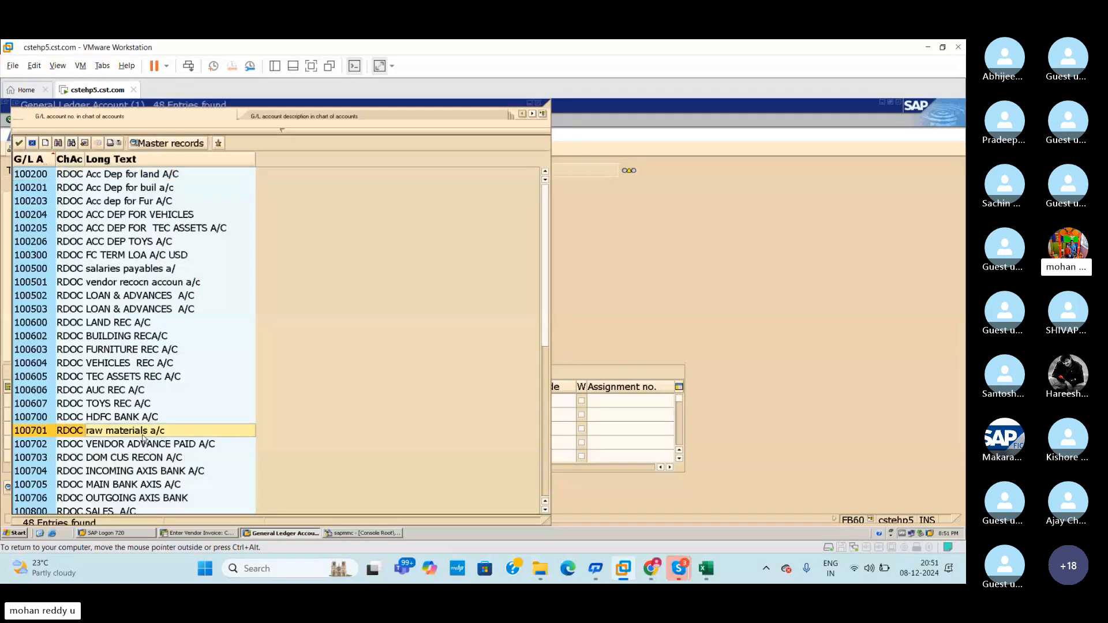
{"action": "double_click", "coordinate": [142, 438]}
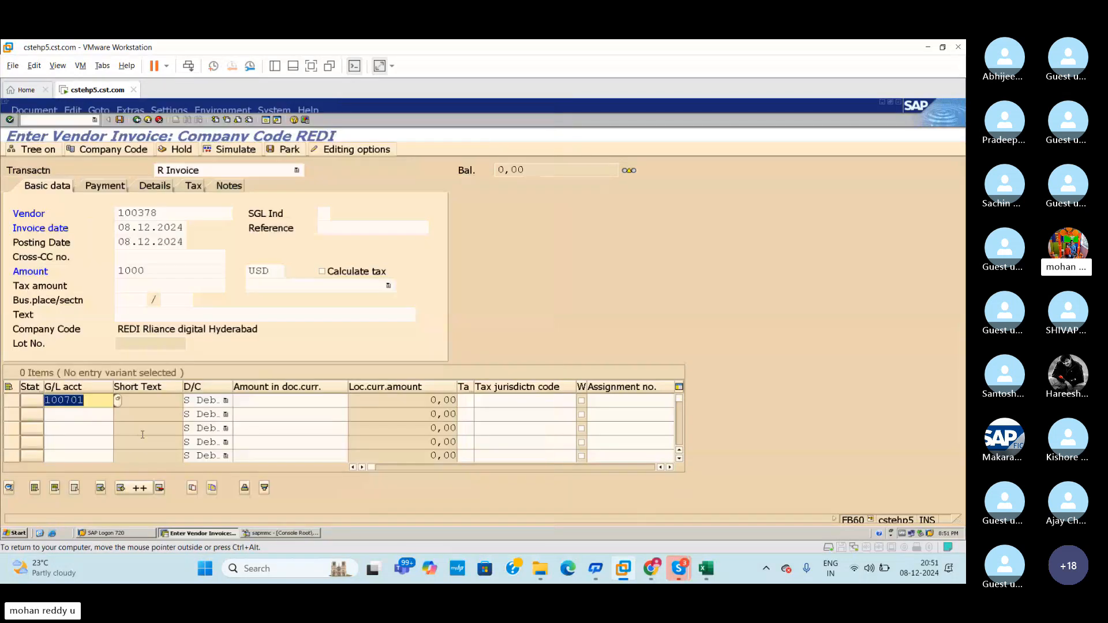
{"action": "left_click", "coordinate": [275, 401]}
{"action": "type", "text": "1000"}
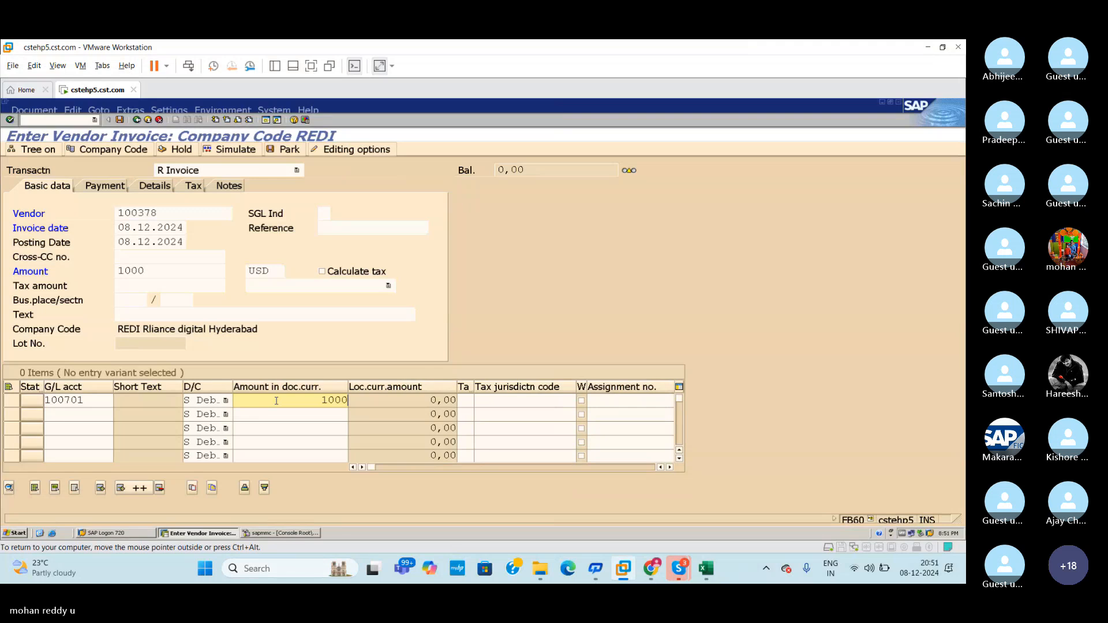
Step: Fill the raw materials line's required item text with KBFJS and post the vendor invoice
{"action": "key", "text": "Return"}
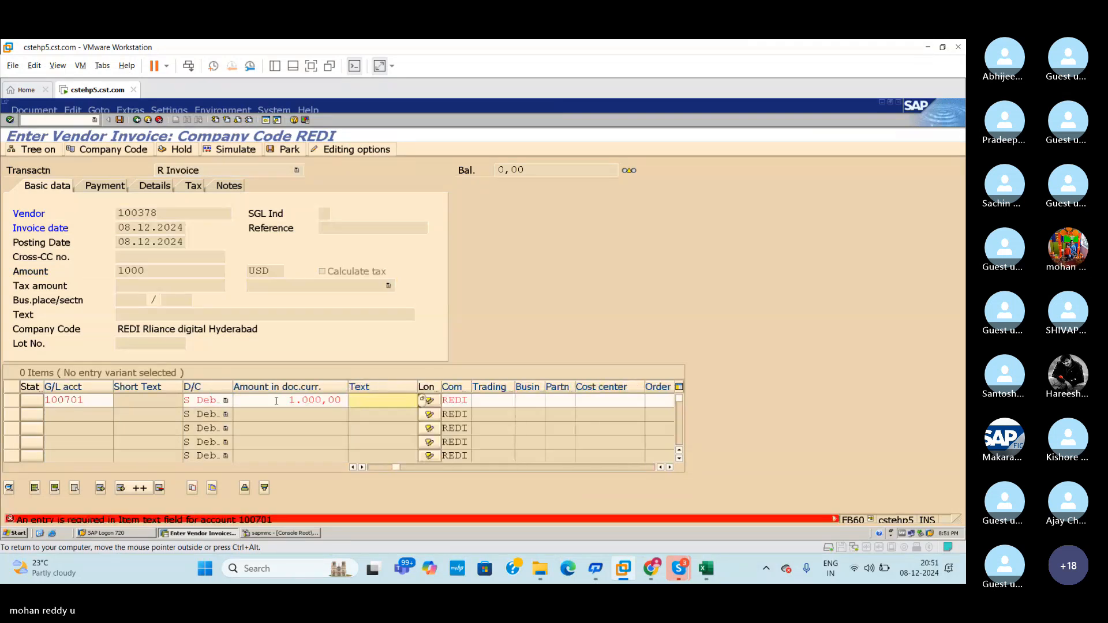
{"action": "type", "text": "KBFJS"}
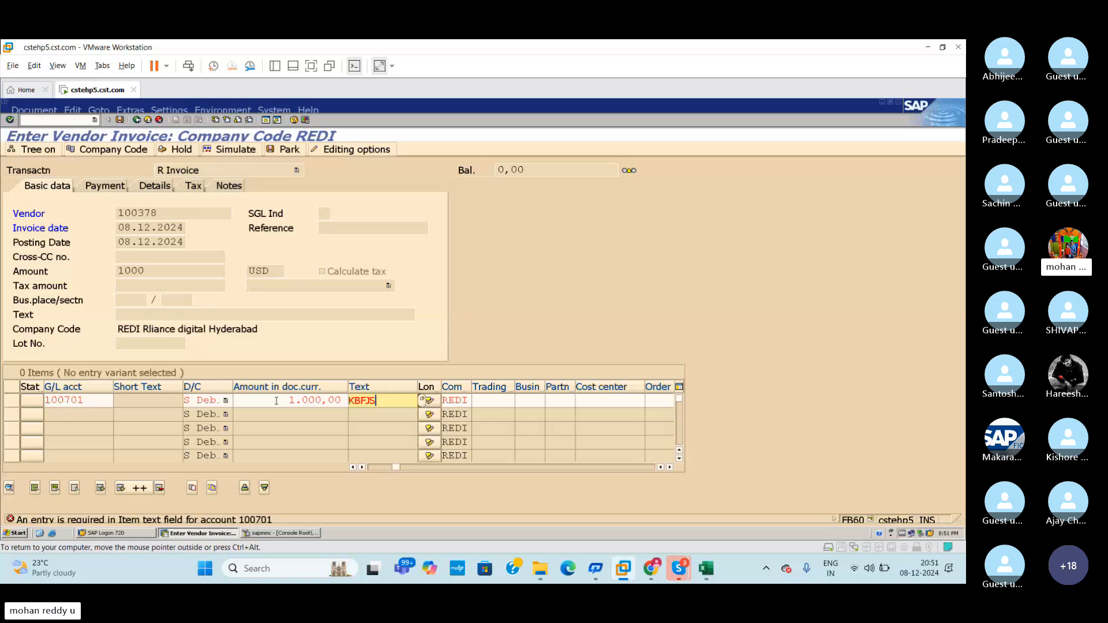
{"action": "key", "text": "Return"}
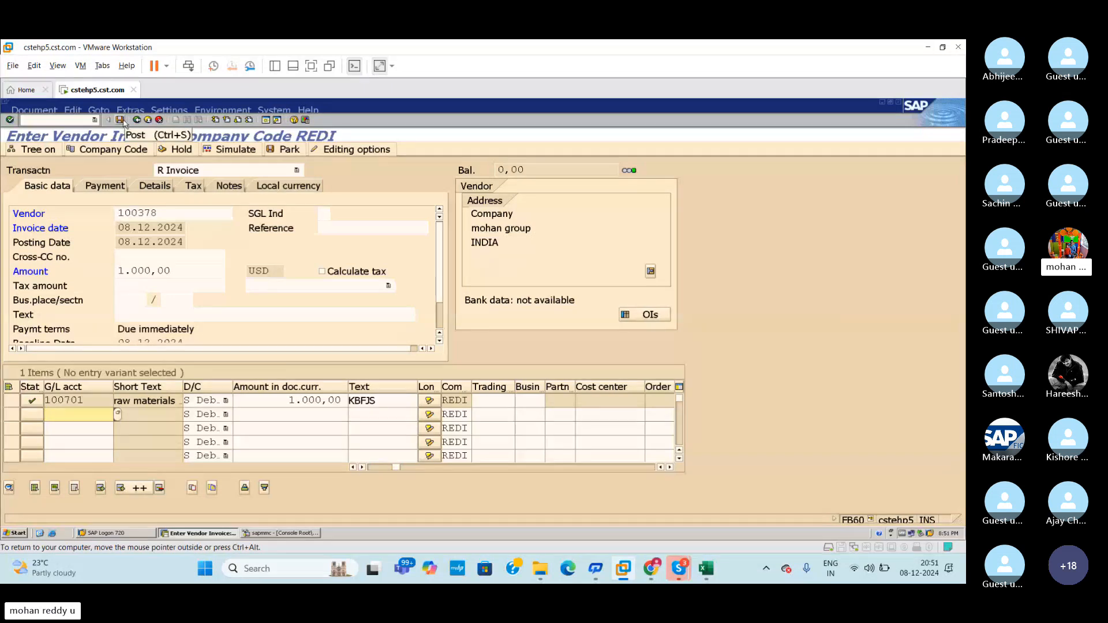
{"action": "left_click", "coordinate": [123, 121]}
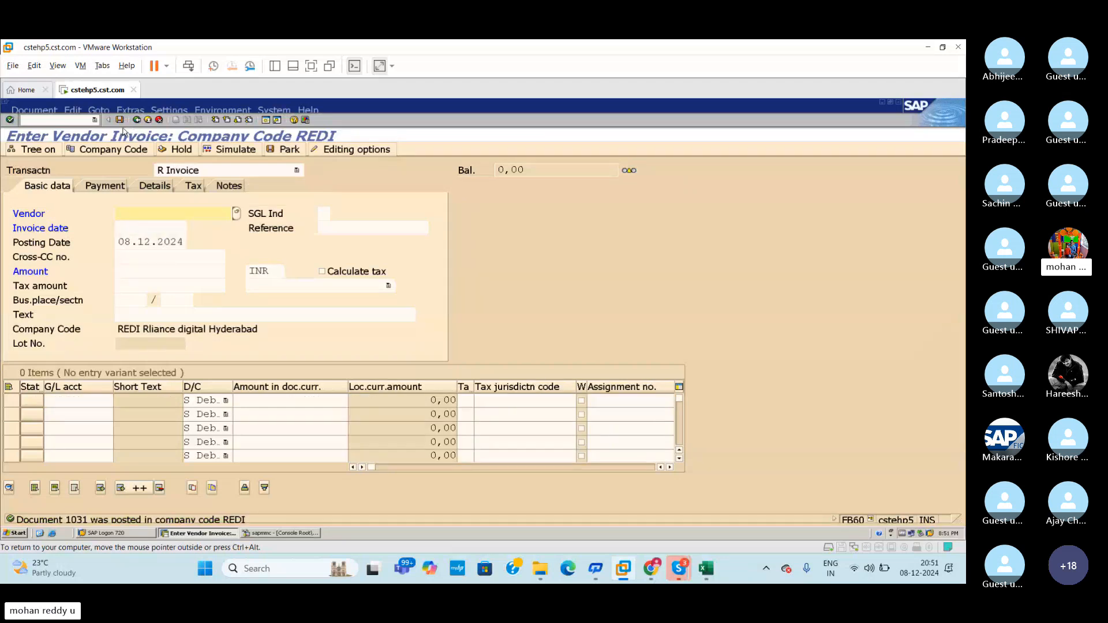
Step: Display the posted vendor invoice with transaction FB03 and show its amounts in local currency INR
{"action": "left_click", "coordinate": [80, 120]}
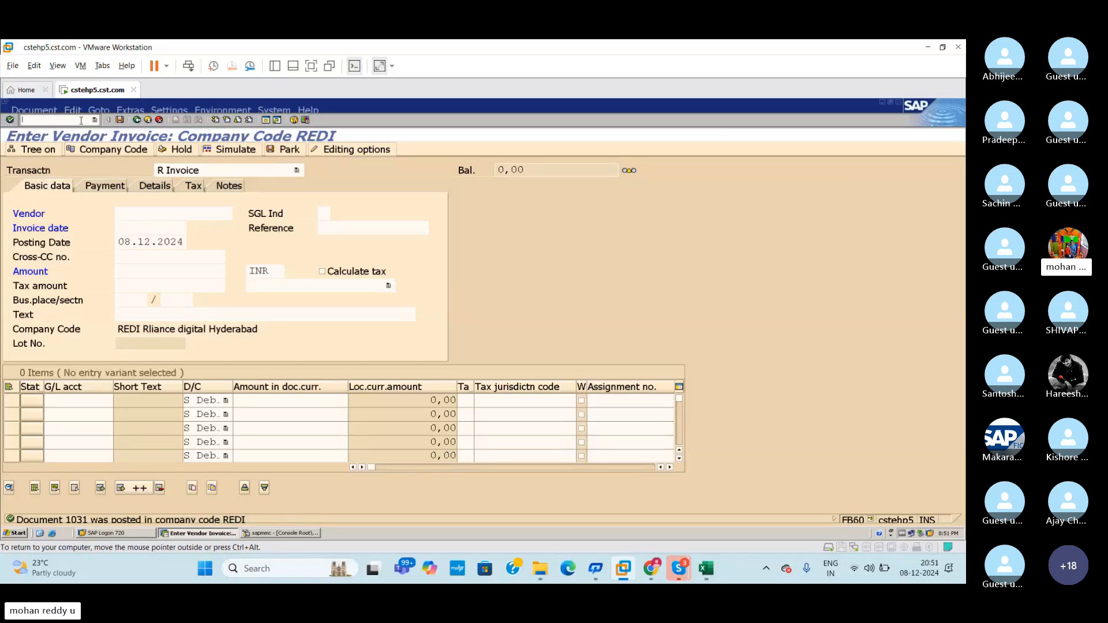
{"action": "type", "text": "/NFB03"}
{"action": "key", "text": "Return"}
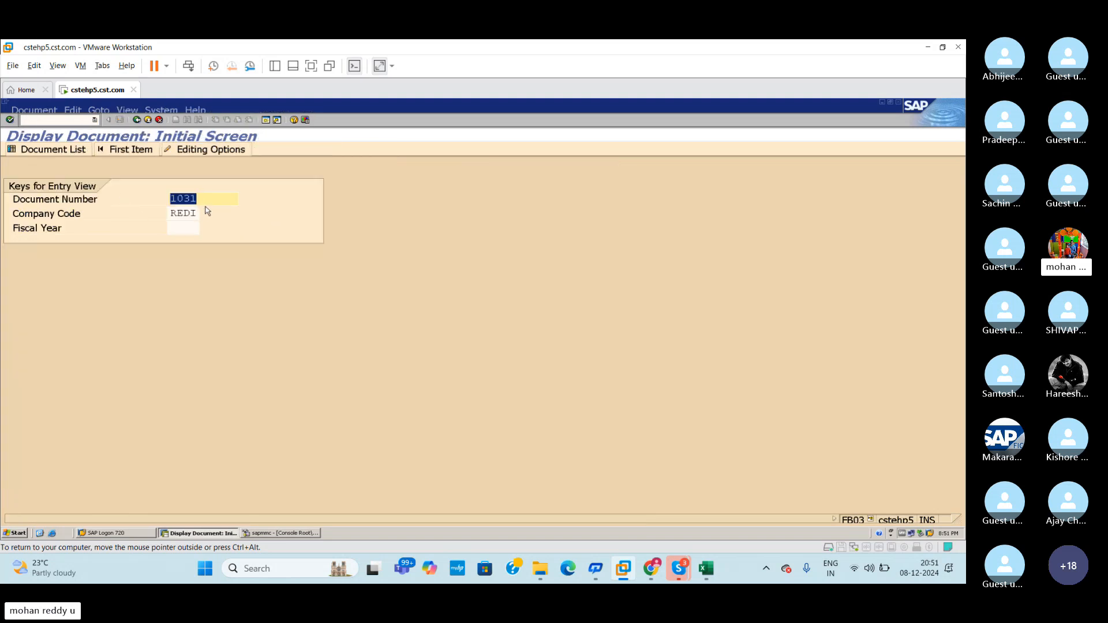
{"action": "key", "text": "Return"}
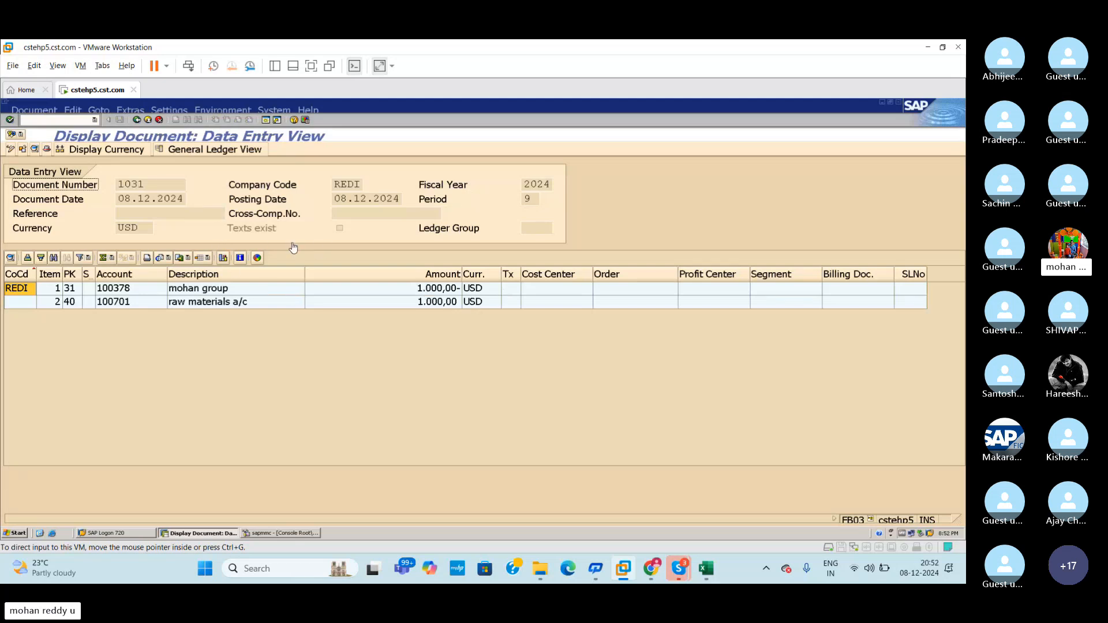
{"action": "left_click", "coordinate": [119, 150]}
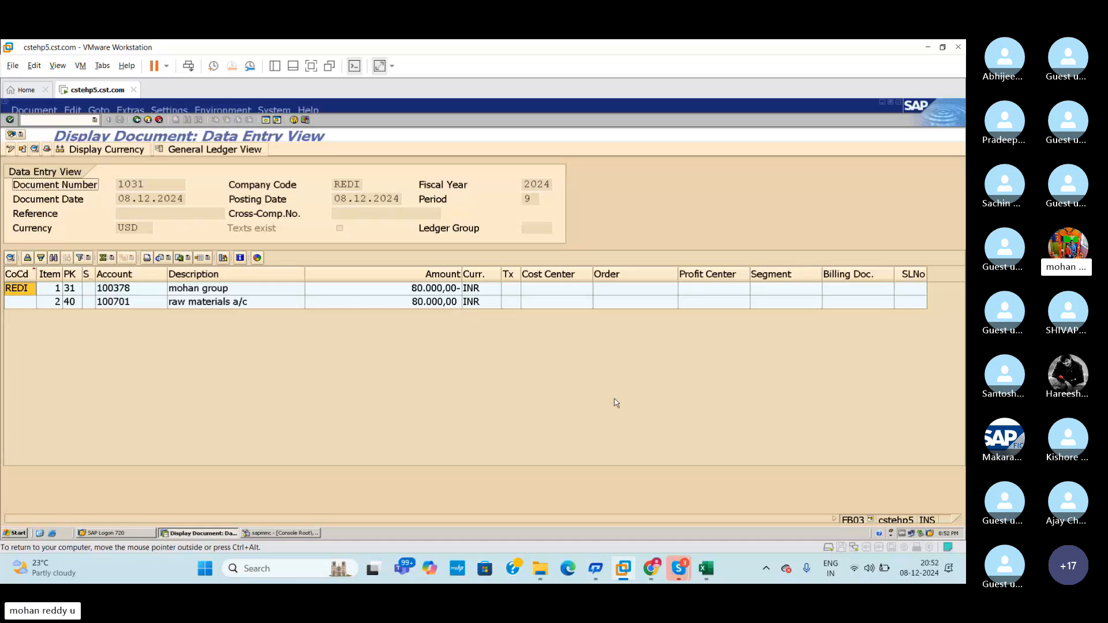
Step: Switch to the Excel worksheet to check the exchange rates row, and return to the posted invoice in the SAP system
{"action": "mouse_move", "coordinate": [705, 568]}
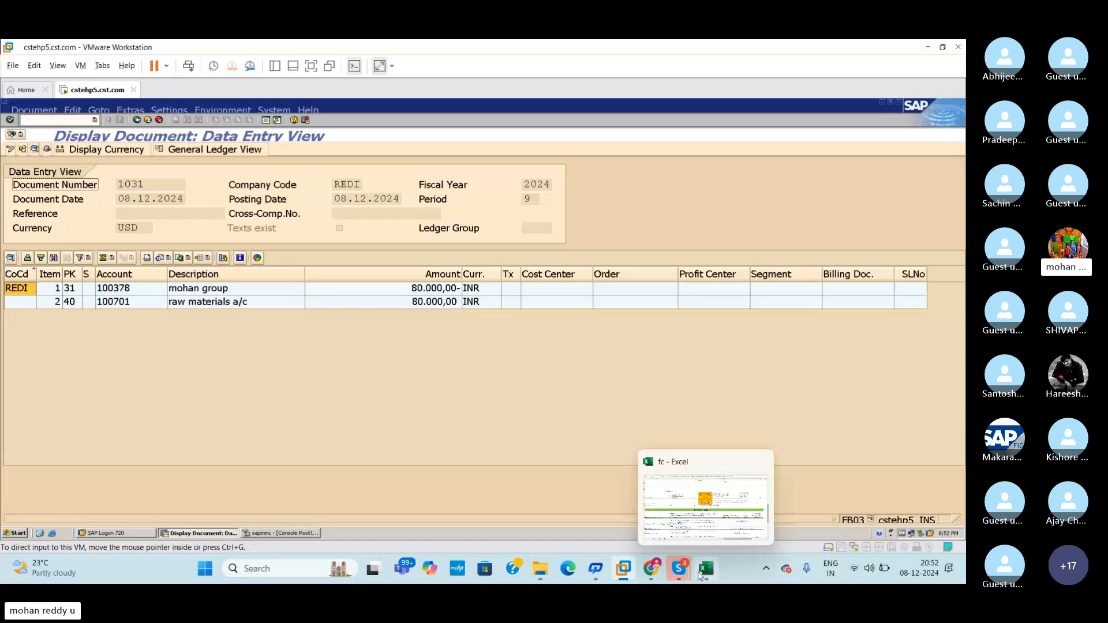
{"action": "left_click", "coordinate": [700, 518]}
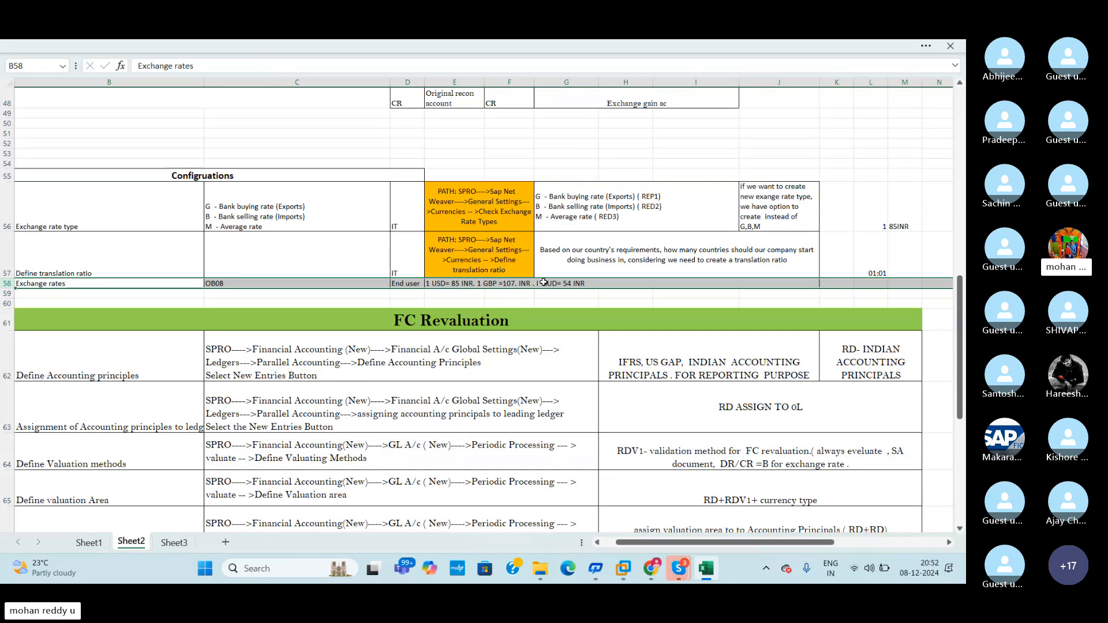
{"action": "key", "text": "alt+Tab"}
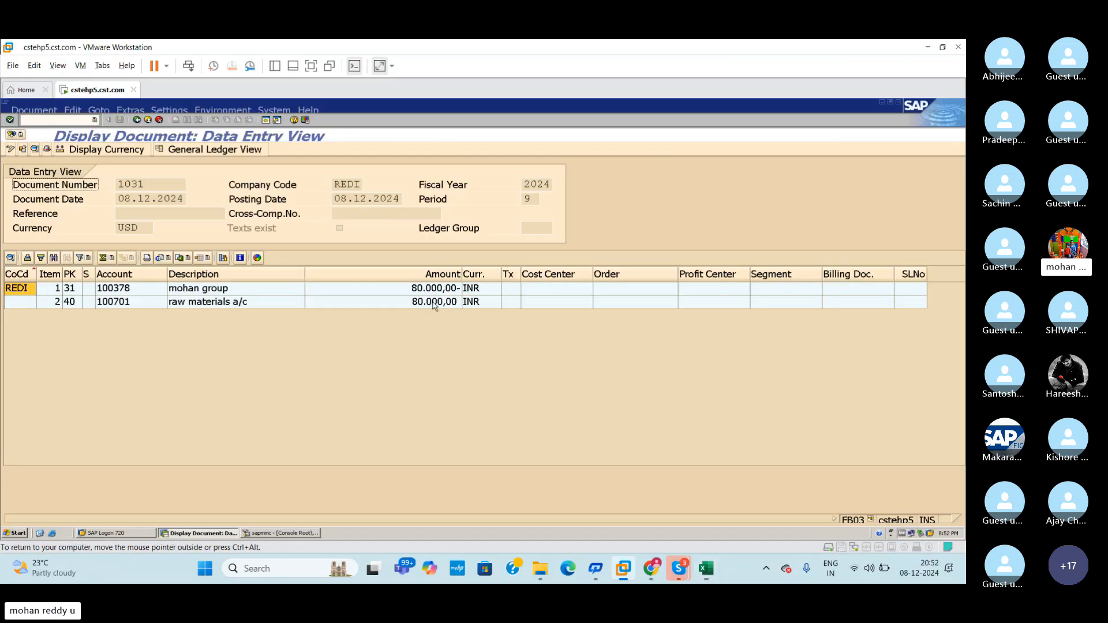
{"action": "key", "text": "alt+Tab"}
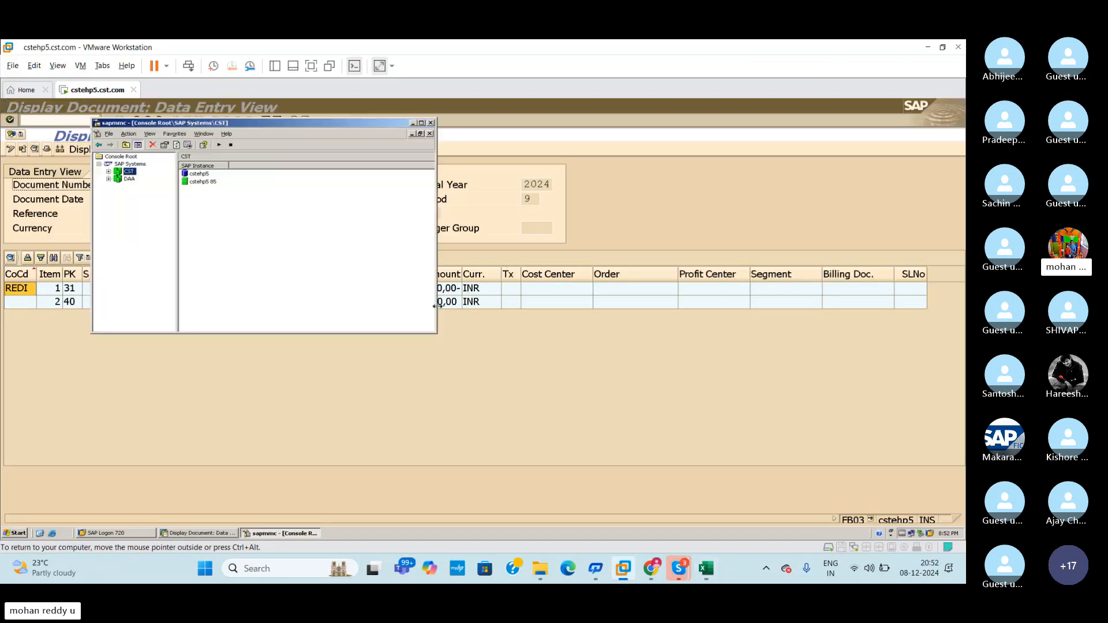
{"action": "left_click", "coordinate": [412, 123]}
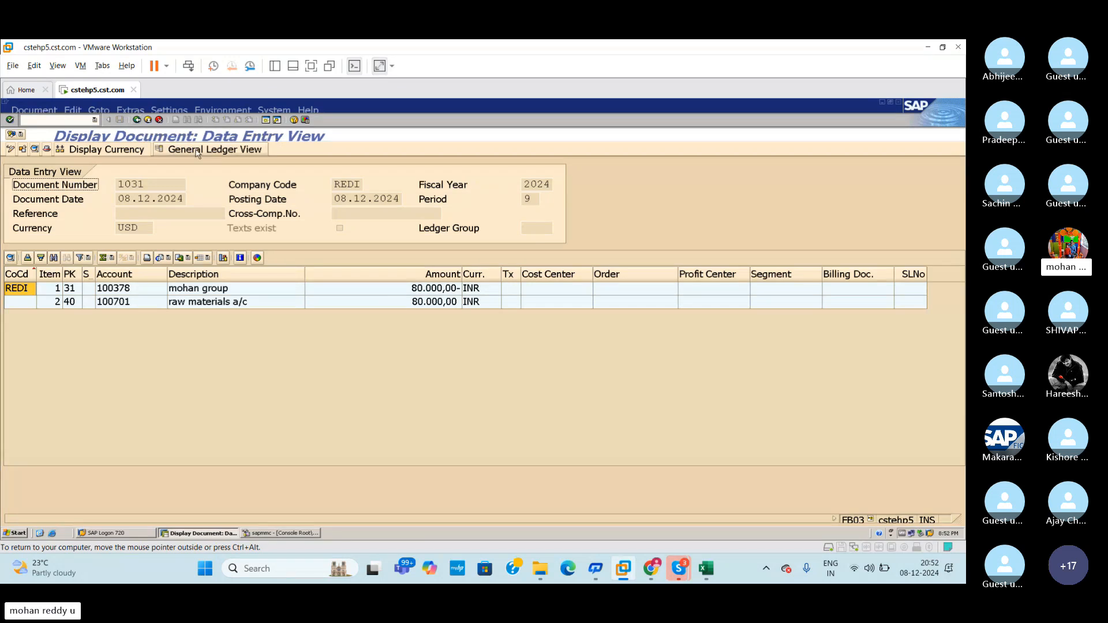
Step: Leave the document display and open vendor invoice entry with transaction F-43
{"action": "left_click", "coordinate": [137, 120]}
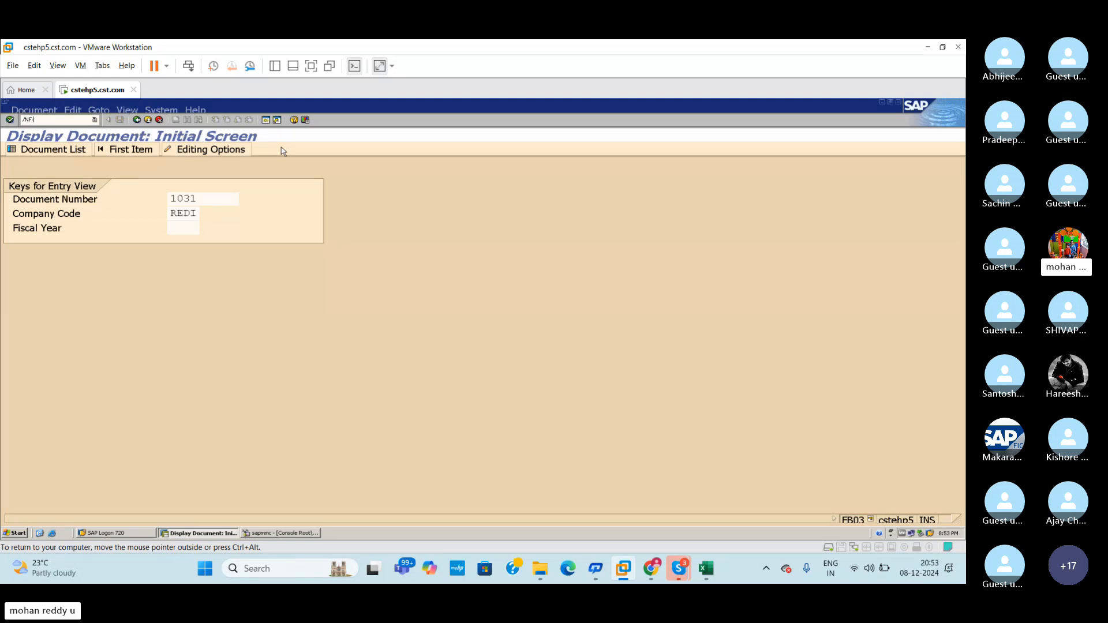
{"action": "type", "text": "-43"}
{"action": "key", "text": "Return"}
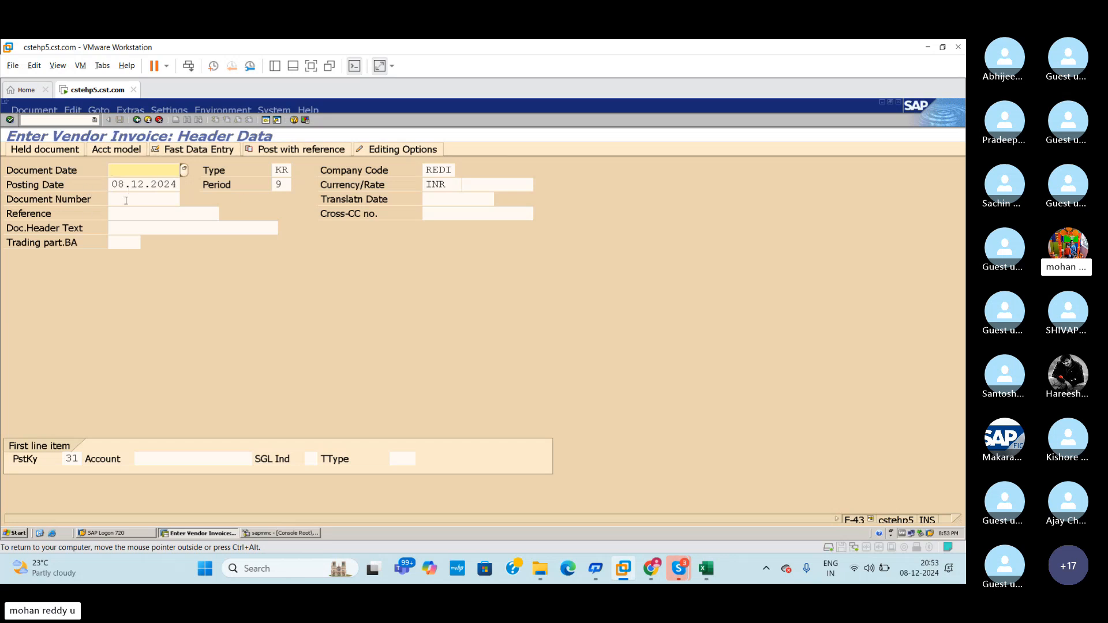
Step: Set the invoice header's currency to USD with a manual exchange rate of 75
{"action": "left_click", "coordinate": [444, 185]}
{"action": "key", "text": "BackSpace"}
{"action": "key", "text": "BackSpace"}
{"action": "key", "text": "BackSpace"}
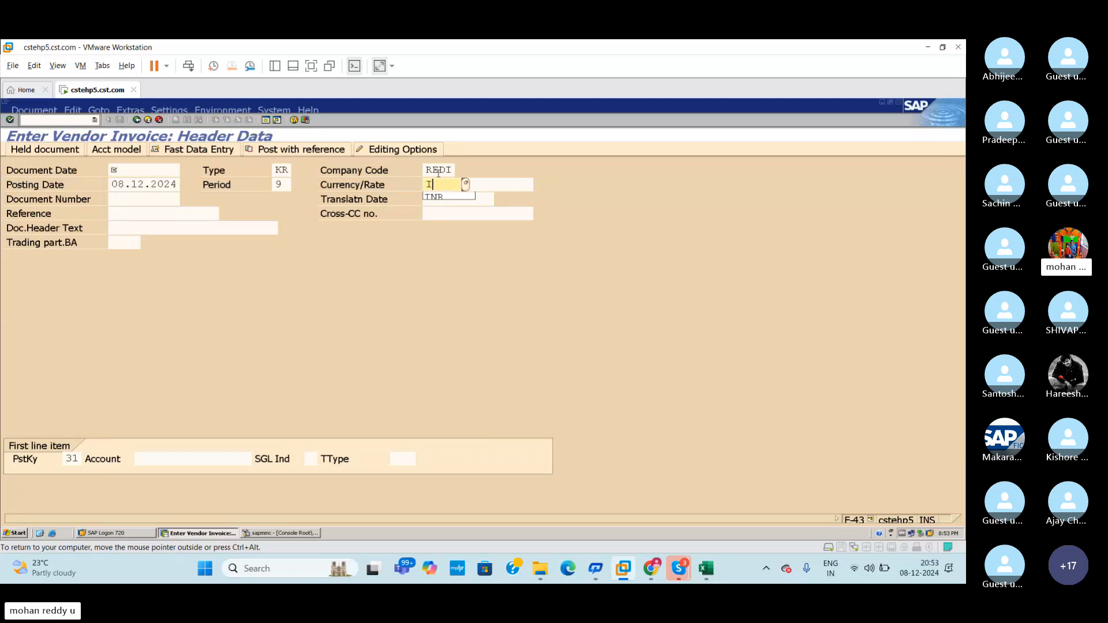
{"action": "type", "text": "U"}
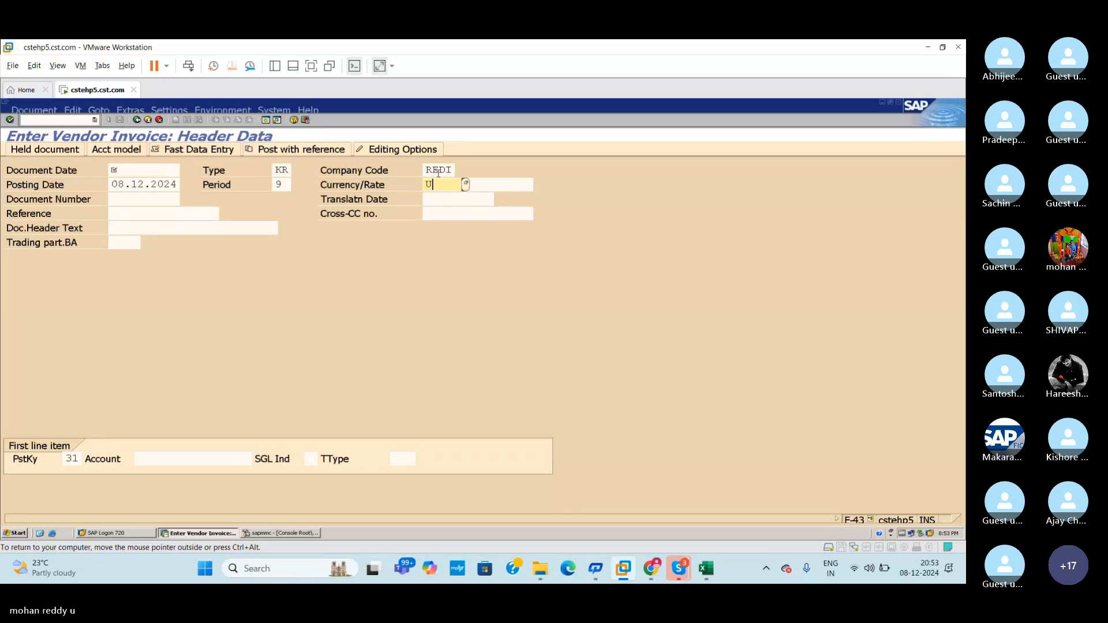
{"action": "type", "text": "D"}
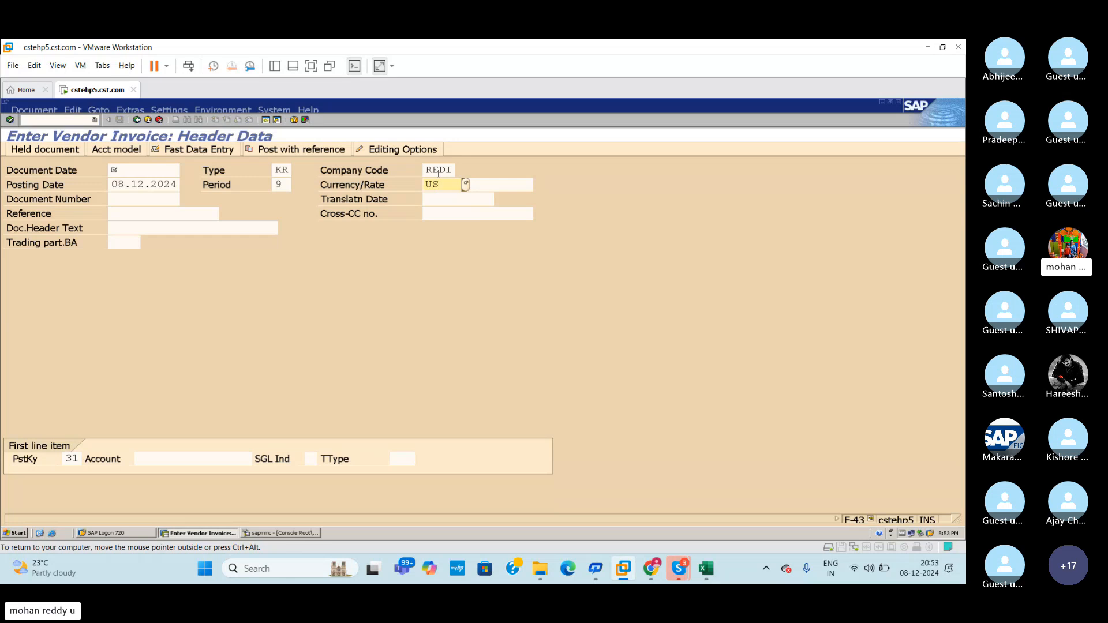
{"action": "type", "text": "D"}
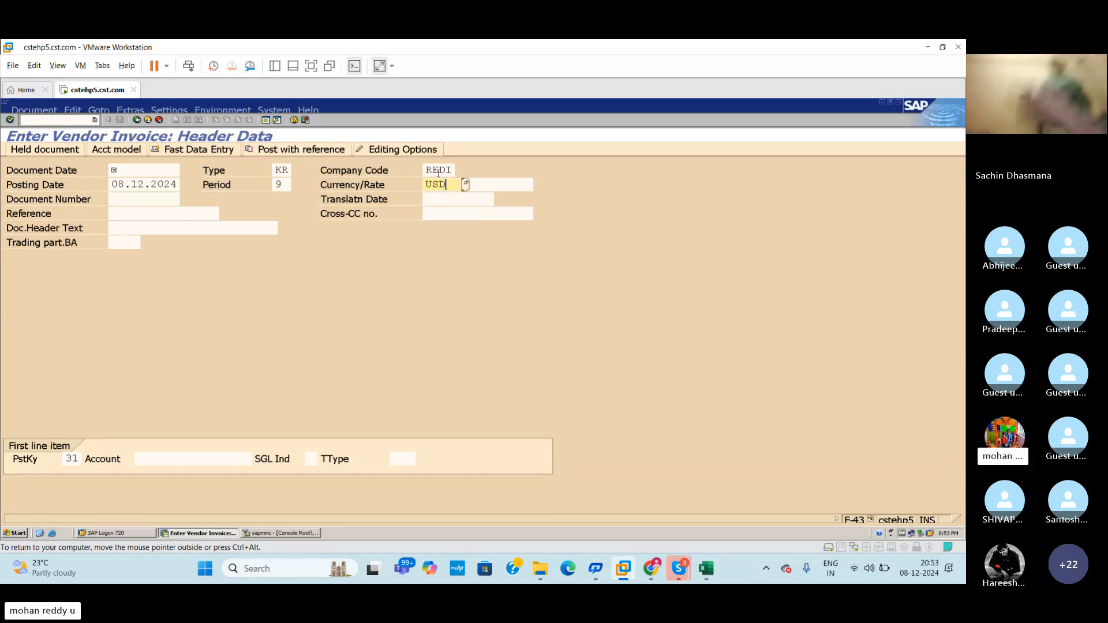
{"action": "left_click", "coordinate": [494, 182]}
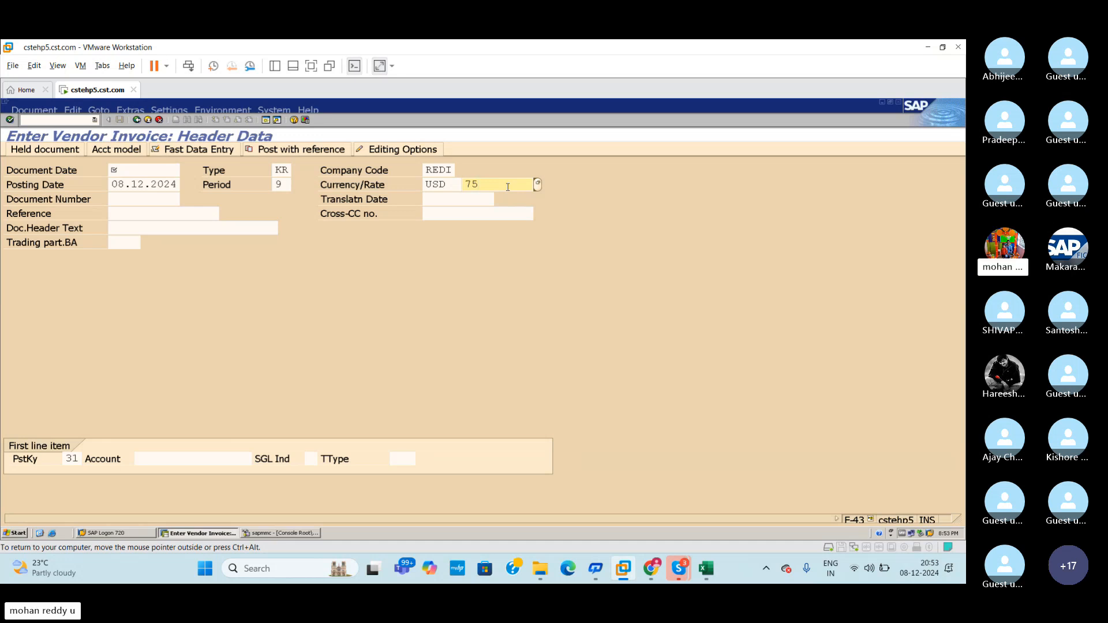
Step: Switch to the Excel worksheet showing the exchange rate configuration and FC Revaluation section on Sheet2
{"action": "mouse_move", "coordinate": [681, 566]}
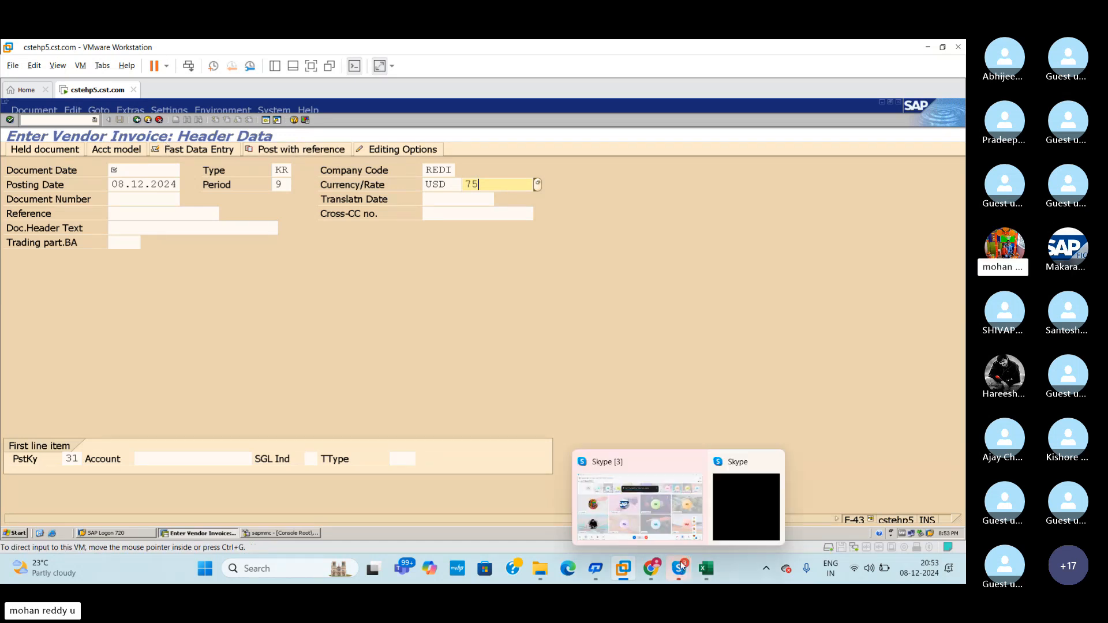
{"action": "left_click", "coordinate": [670, 528]}
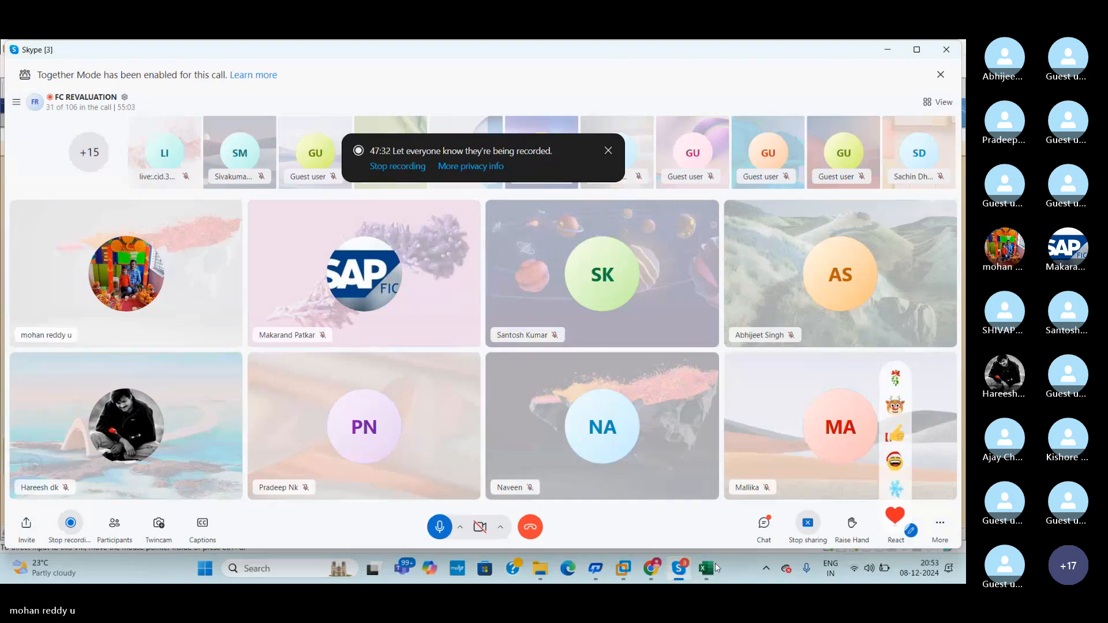
{"action": "mouse_move", "coordinate": [716, 569]}
{"action": "left_click", "coordinate": [728, 508]}
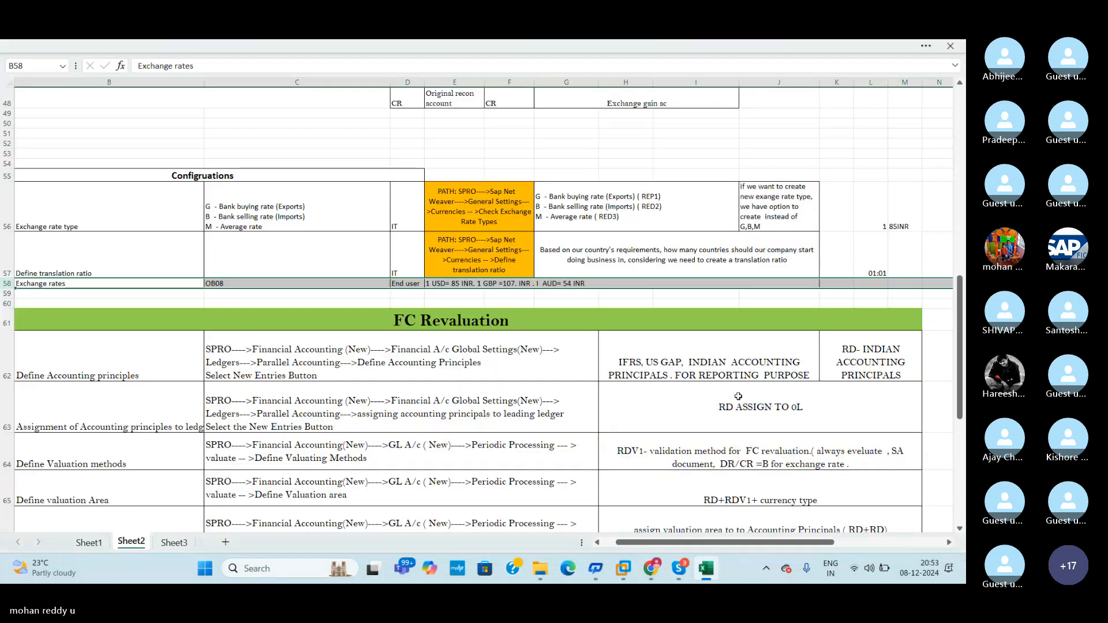
Step: Review the accounting principle and valuation rows of the FC Revaluation section on Sheet2
{"action": "left_click", "coordinate": [738, 396]}
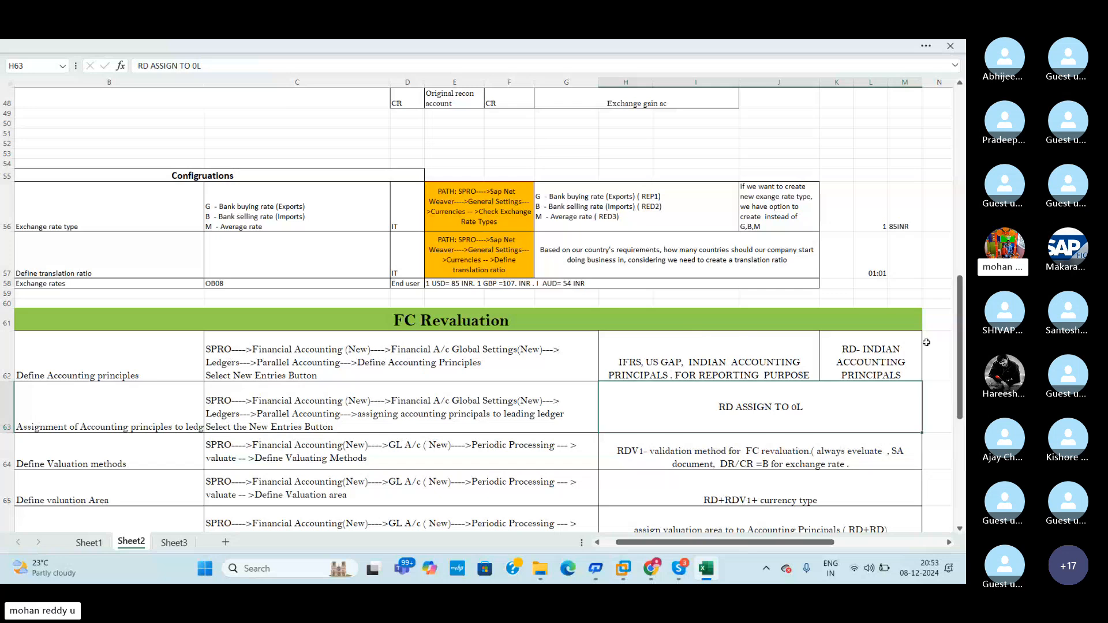
{"action": "left_click_drag", "start_coordinate": [960, 357], "coordinate": [963, 377]}
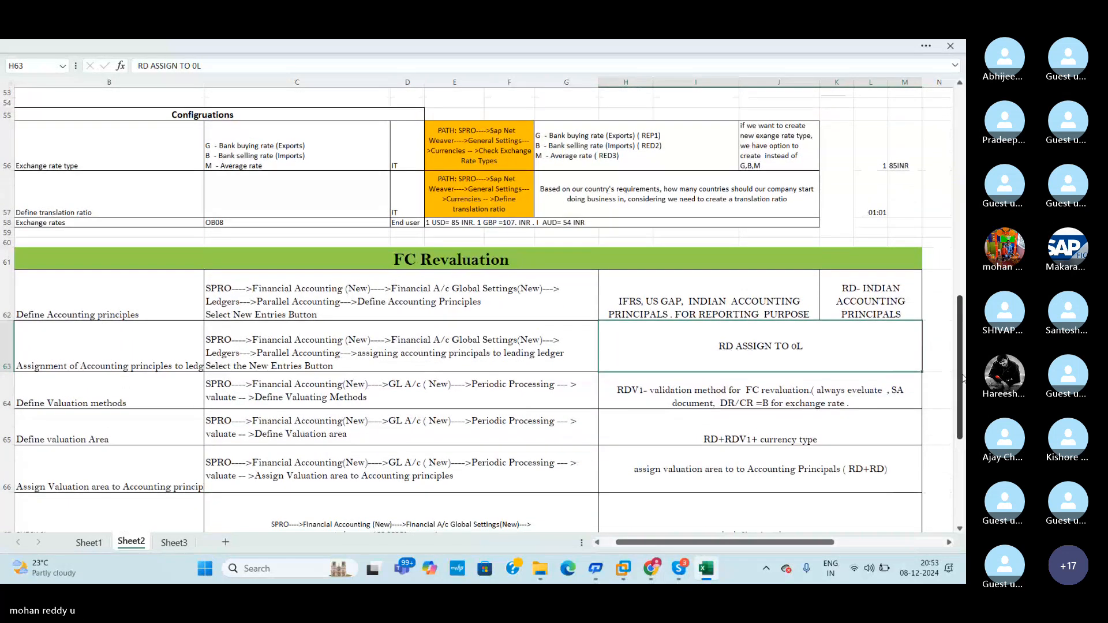
{"action": "left_click", "coordinate": [938, 427]}
Step: Switch to the Skype call window to check the meeting, and return to the Excel worksheet
{"action": "mouse_move", "coordinate": [680, 568]}
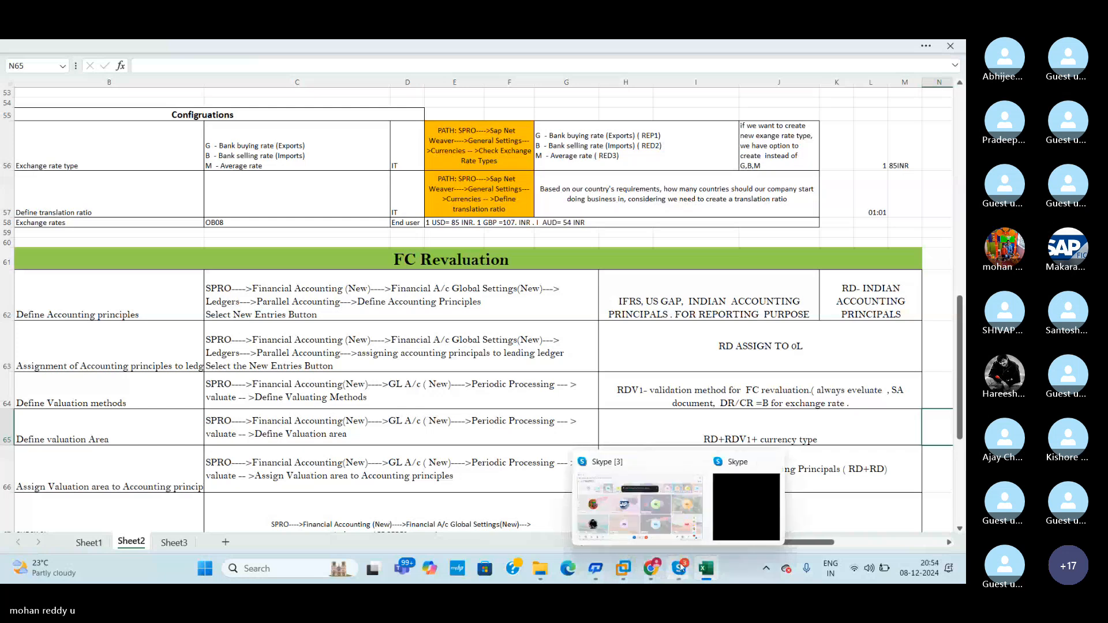
{"action": "left_click", "coordinate": [665, 524]}
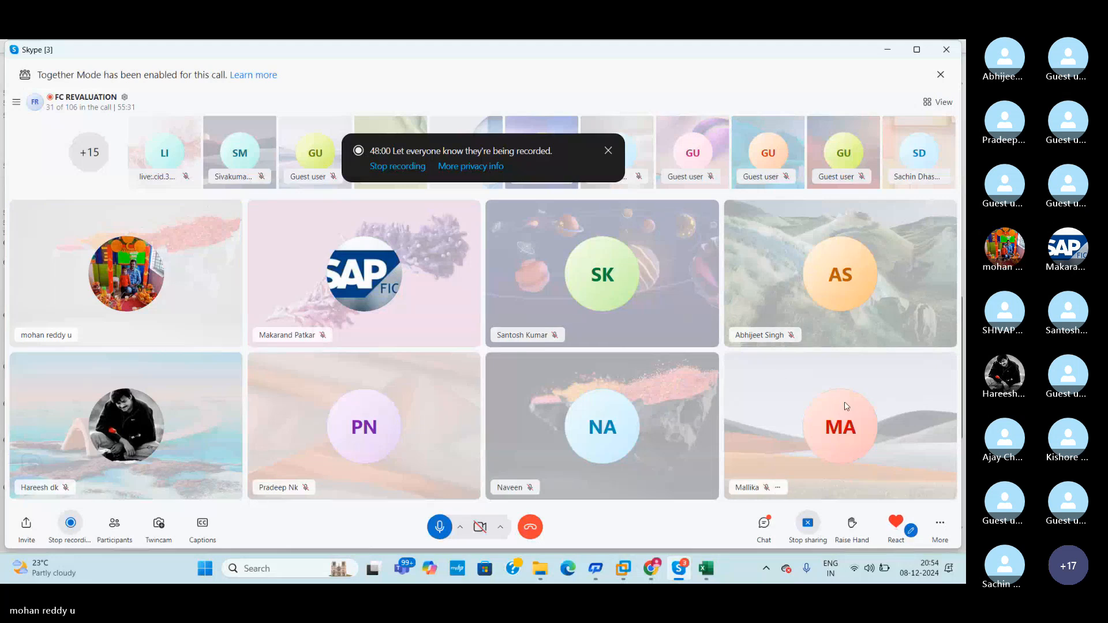
{"action": "mouse_move", "coordinate": [705, 568]}
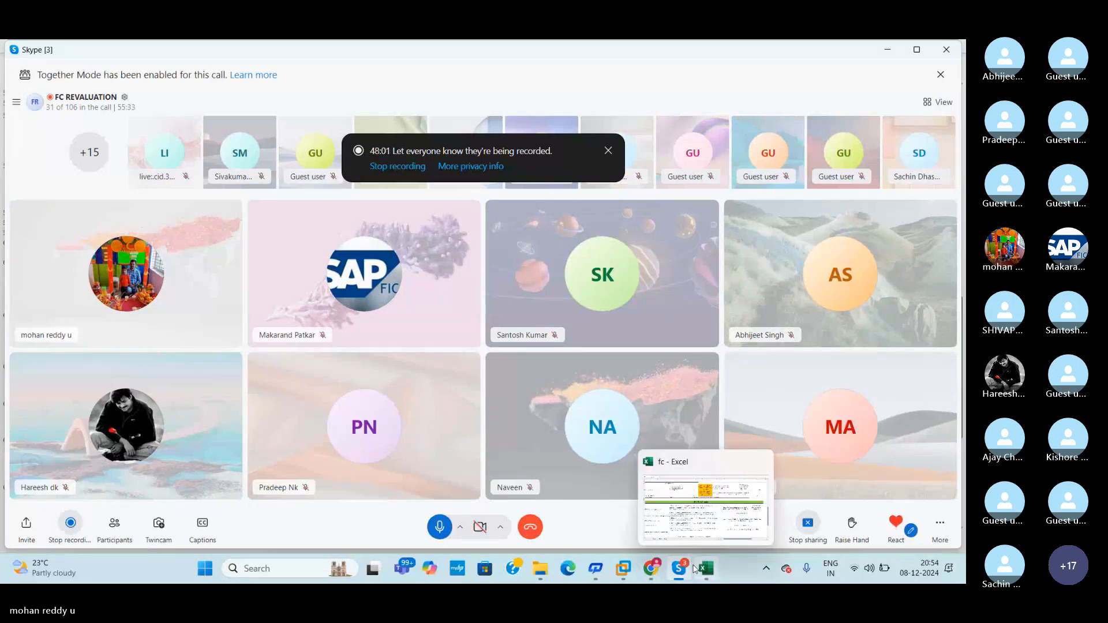
{"action": "left_click", "coordinate": [708, 522]}
Step: Examine the entry examples and FC Revaluation configuration rows on Sheet2, and highlight the Define Accounting principles row
{"action": "left_click", "coordinate": [647, 395]}
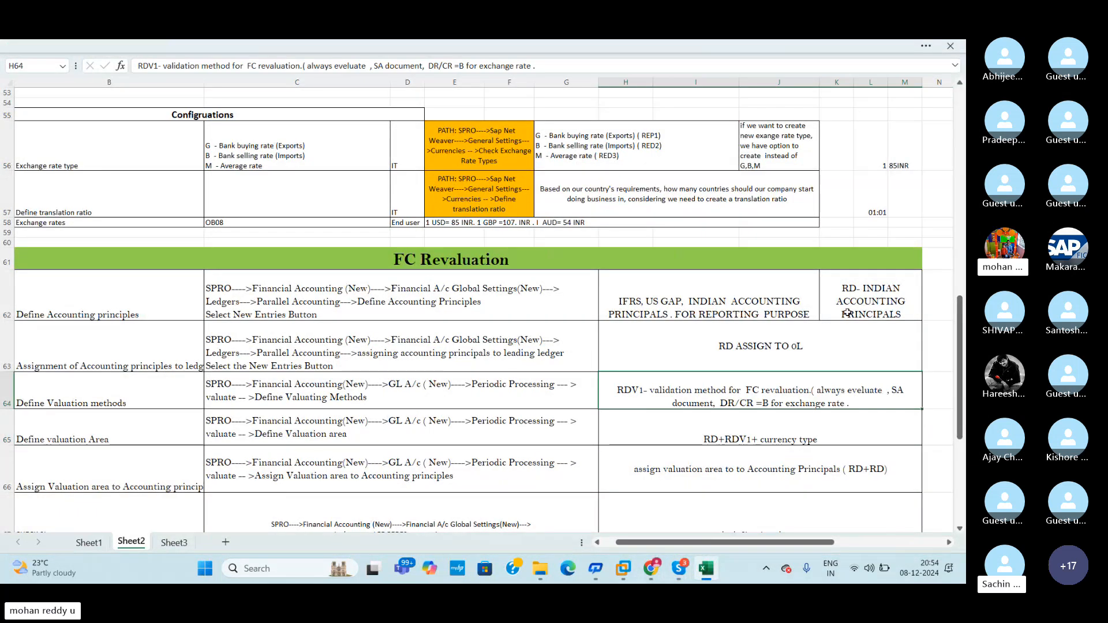
{"action": "left_click_drag", "start_coordinate": [960, 343], "coordinate": [965, 199]}
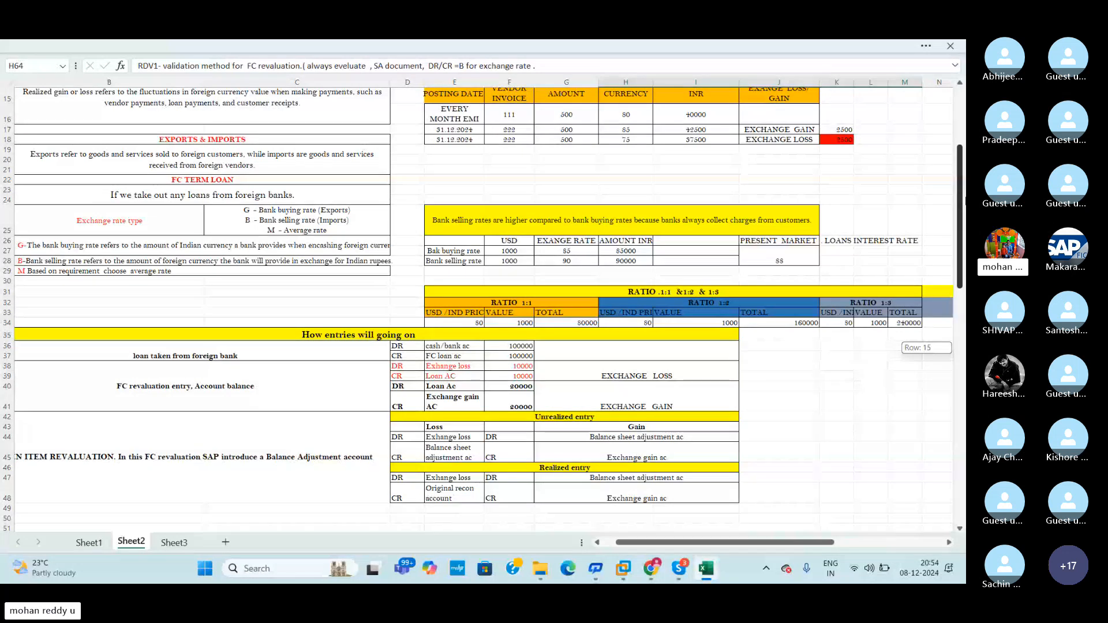
{"action": "left_click_drag", "start_coordinate": [965, 199], "coordinate": [965, 369]}
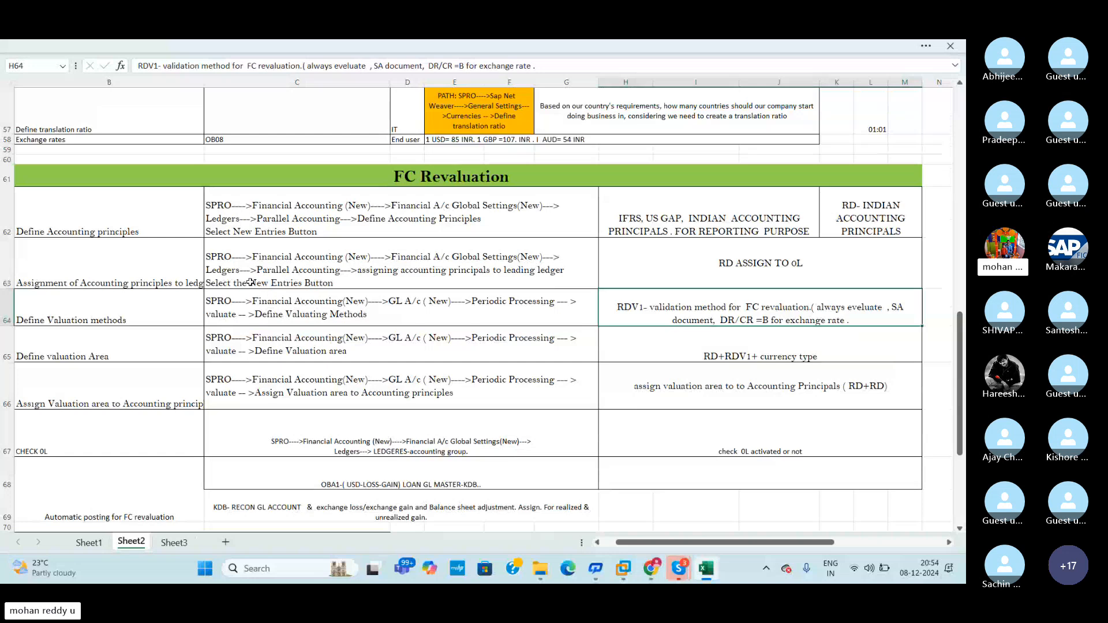
{"action": "mouse_move", "coordinate": [961, 356]}
{"action": "left_mouse_down"}
{"action": "mouse_move", "coordinate": [960, 412]}
{"action": "mouse_move", "coordinate": [956, 320]}
{"action": "mouse_move", "coordinate": [956, 335]}
{"action": "left_mouse_up"}
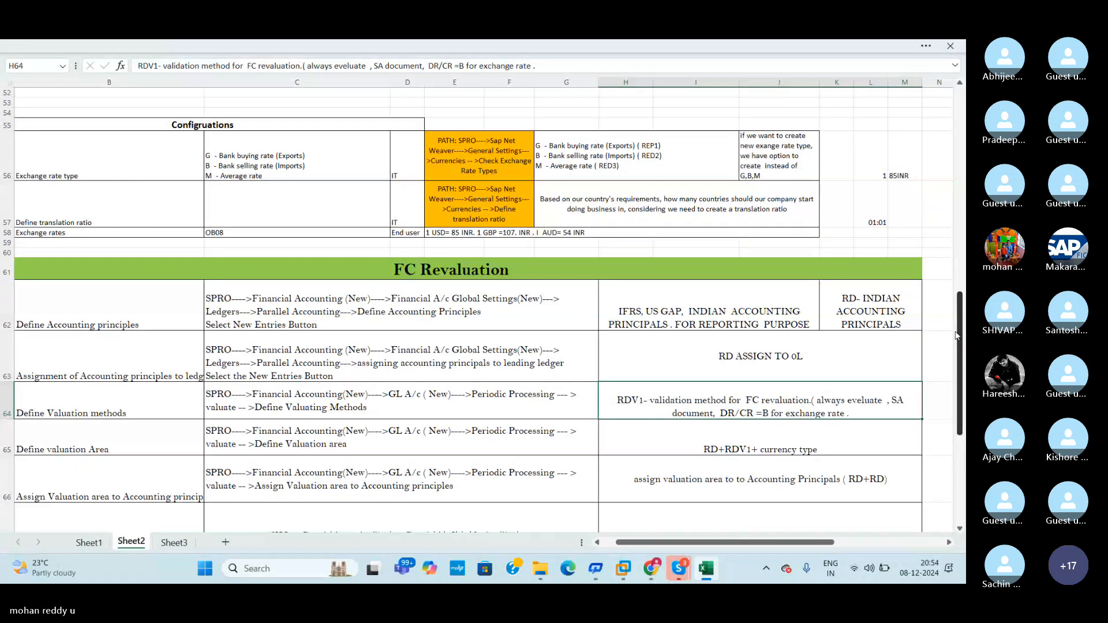
{"action": "left_click", "coordinate": [831, 353]}
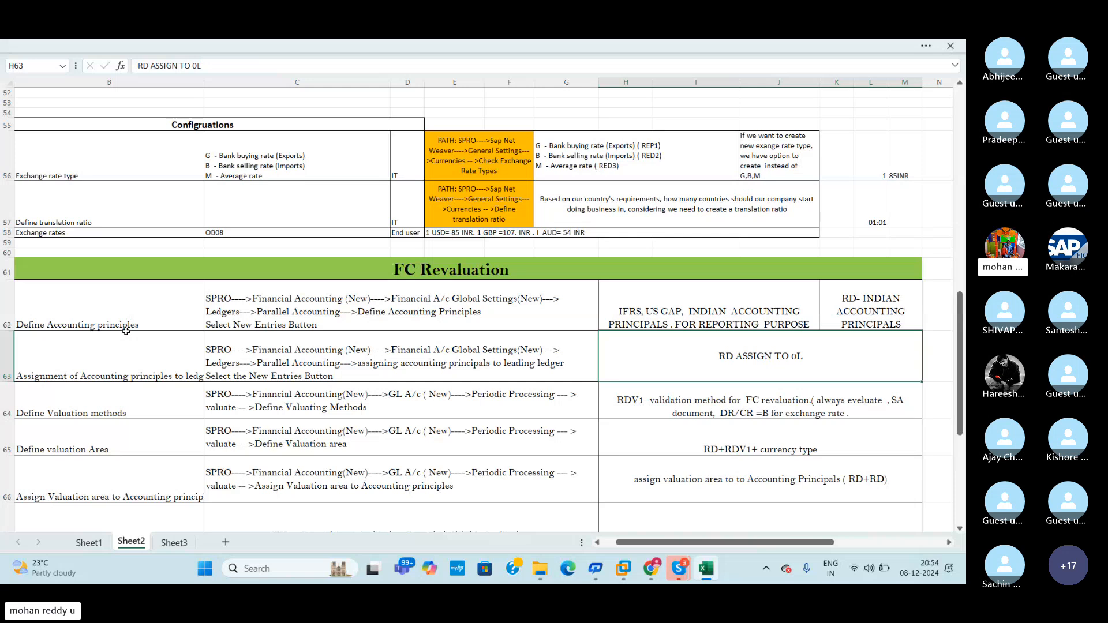
{"action": "left_click", "coordinate": [7, 311]}
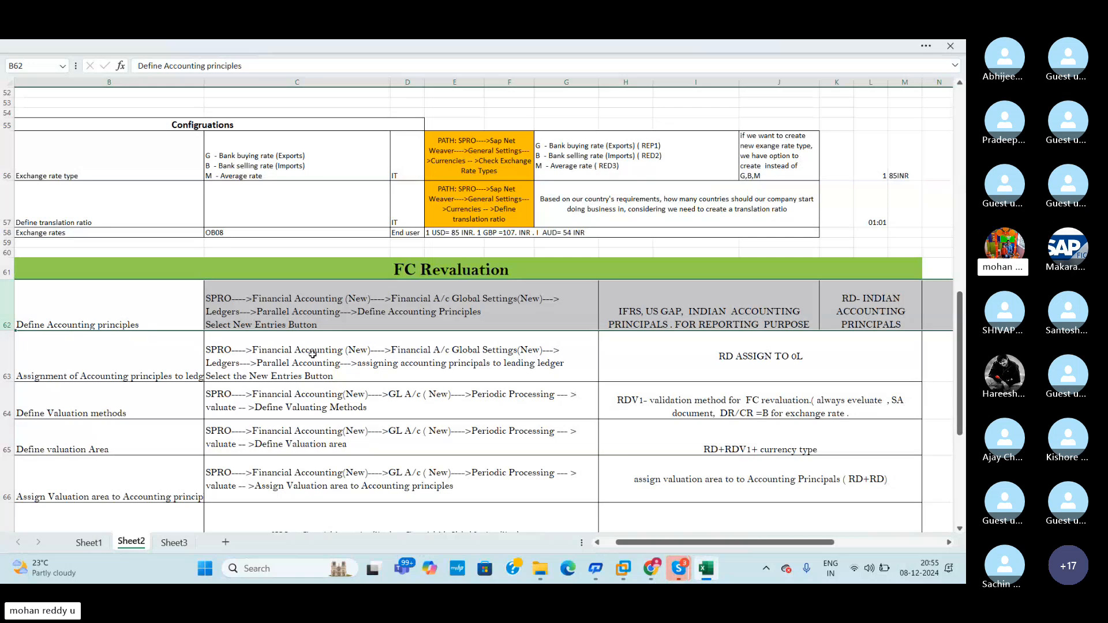
Step: Switch to the SAP system, leave the invoice entry with /Nspro, and open the SAP Reference IMG
{"action": "left_click", "coordinate": [621, 570]}
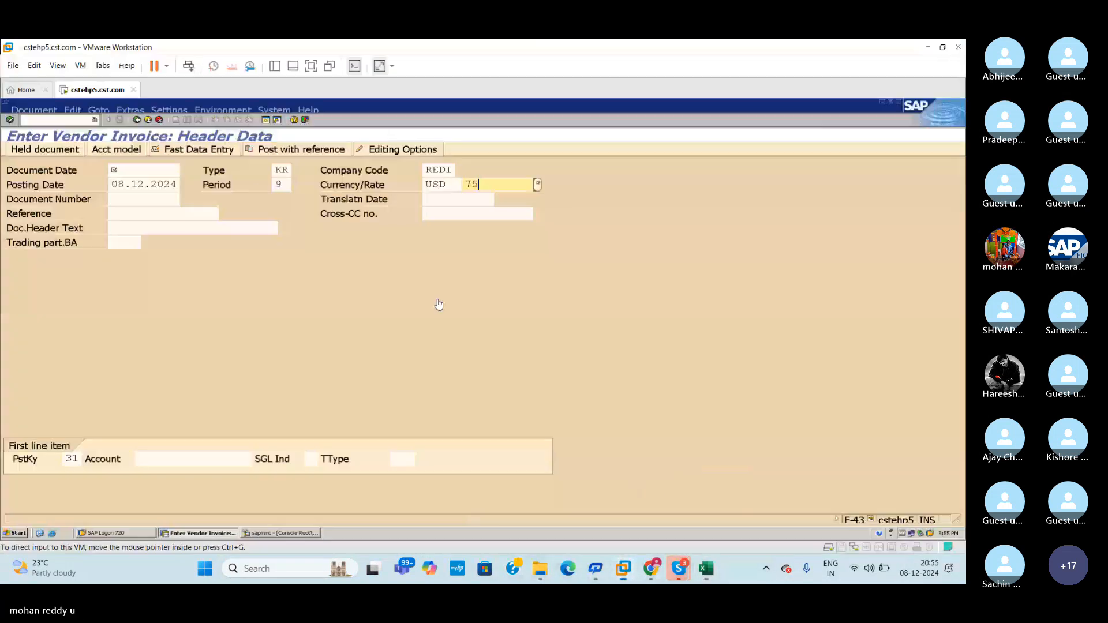
{"action": "left_click", "coordinate": [79, 119]}
{"action": "type", "text": "/"}
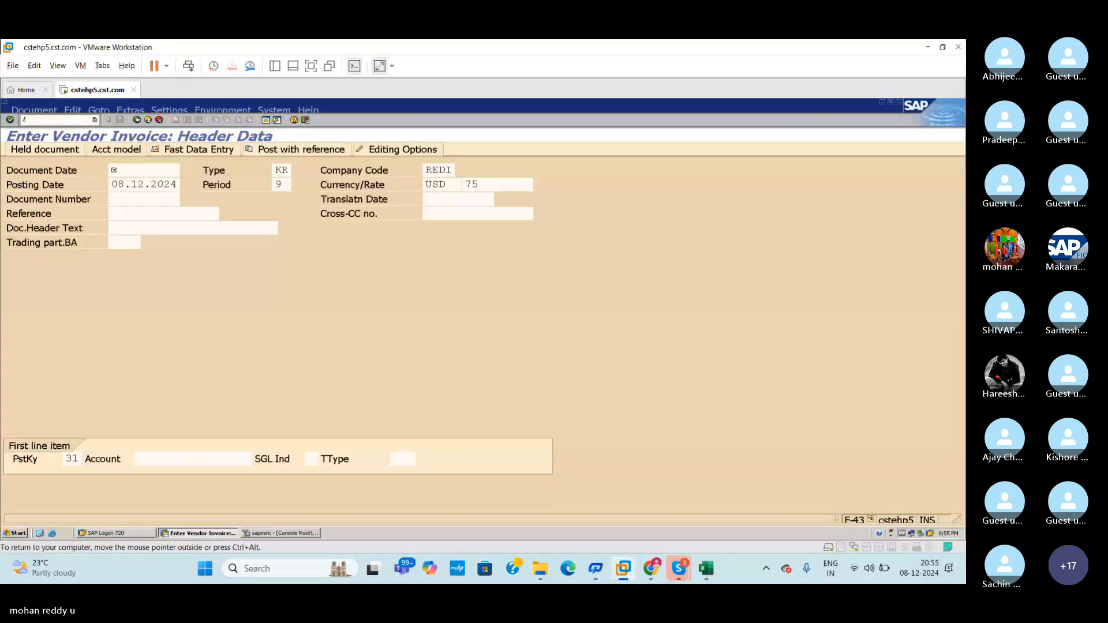
{"action": "type", "text": "N"}
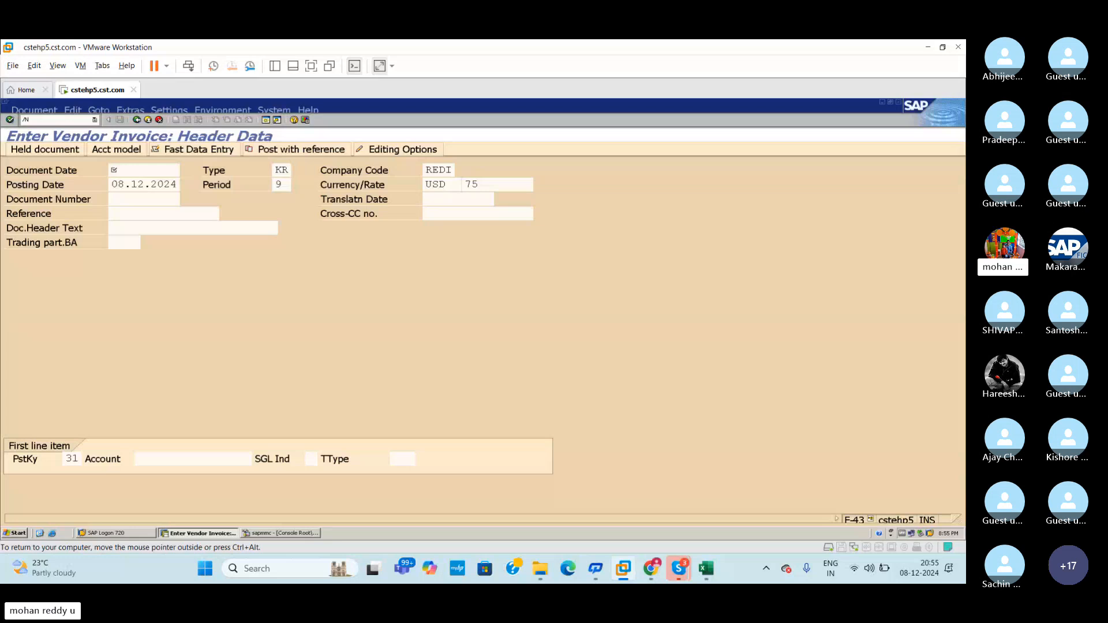
{"action": "type", "text": "spro"}
{"action": "key", "text": "Return"}
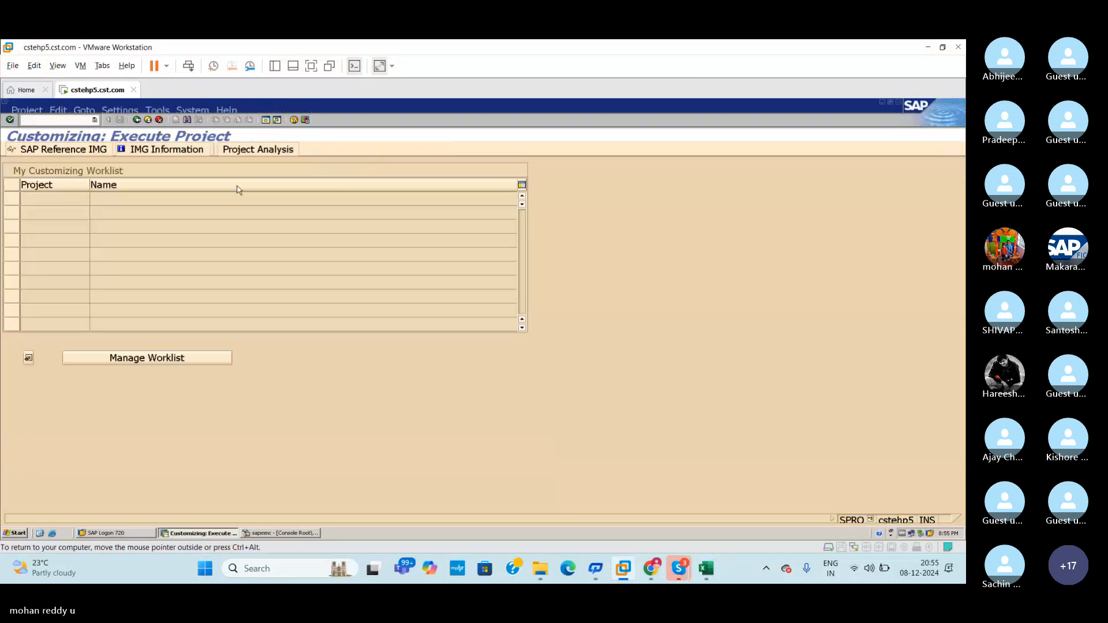
{"action": "left_click", "coordinate": [52, 149]}
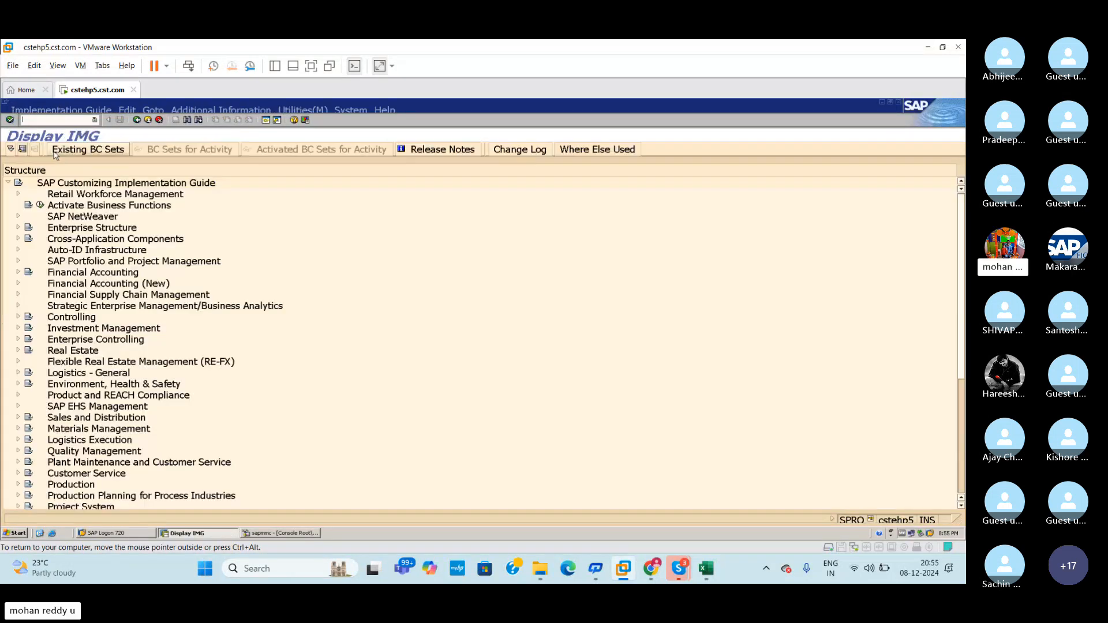
{"action": "left_click", "coordinate": [393, 157]}
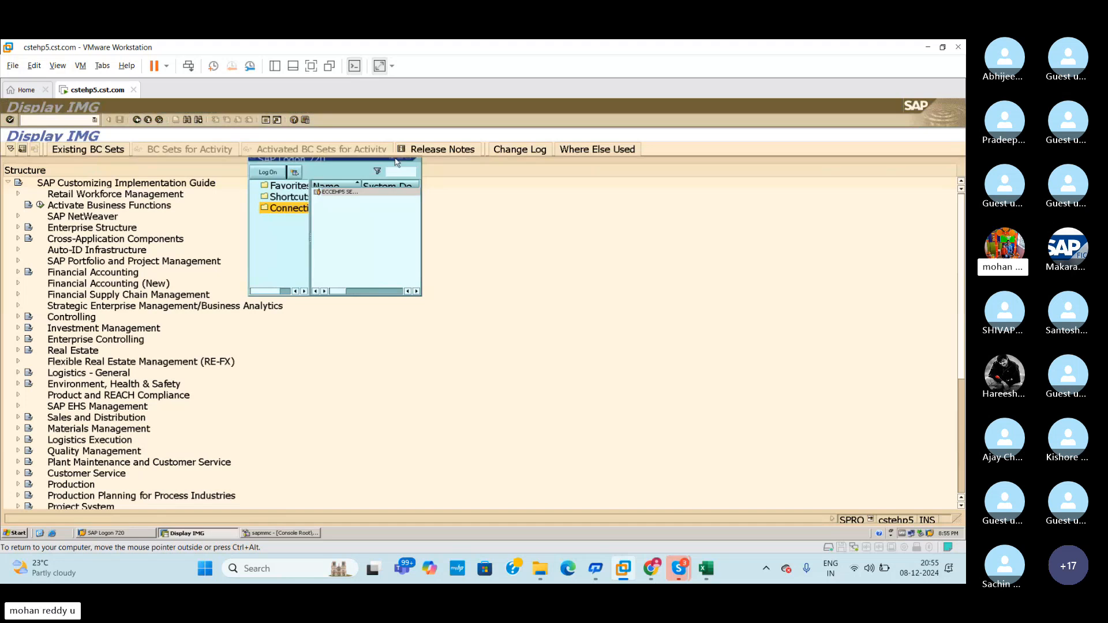
Step: Switch to the Excel worksheet to check the SPRO path for defining accounting principles, and return to the SAP system
{"action": "left_click", "coordinate": [706, 568]}
{"action": "left_click", "coordinate": [558, 434]}
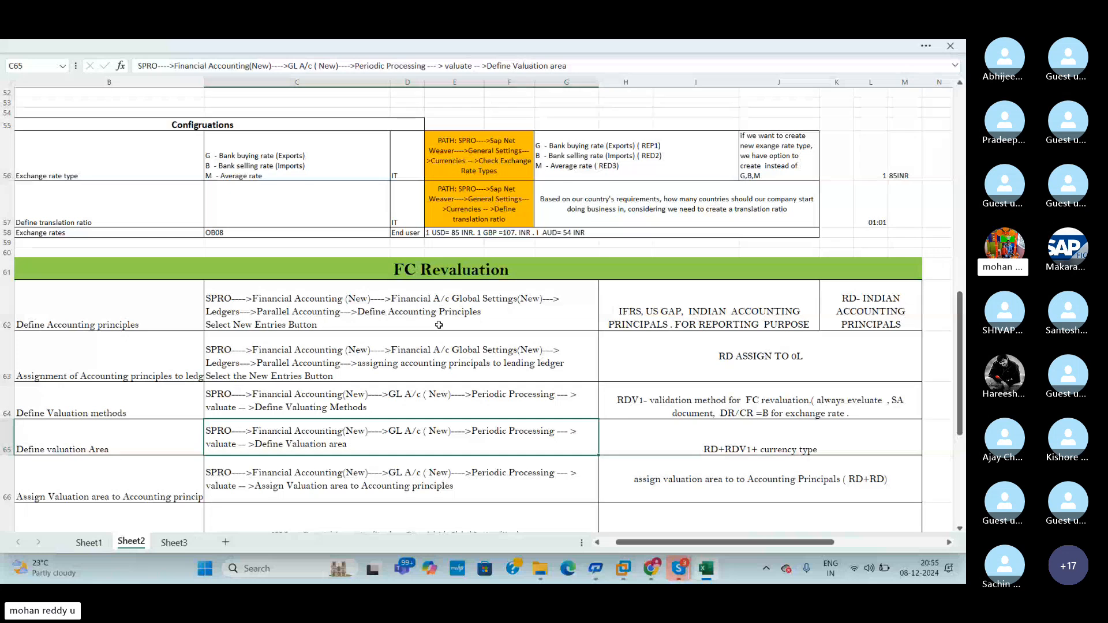
{"action": "key", "text": "alt+Tab"}
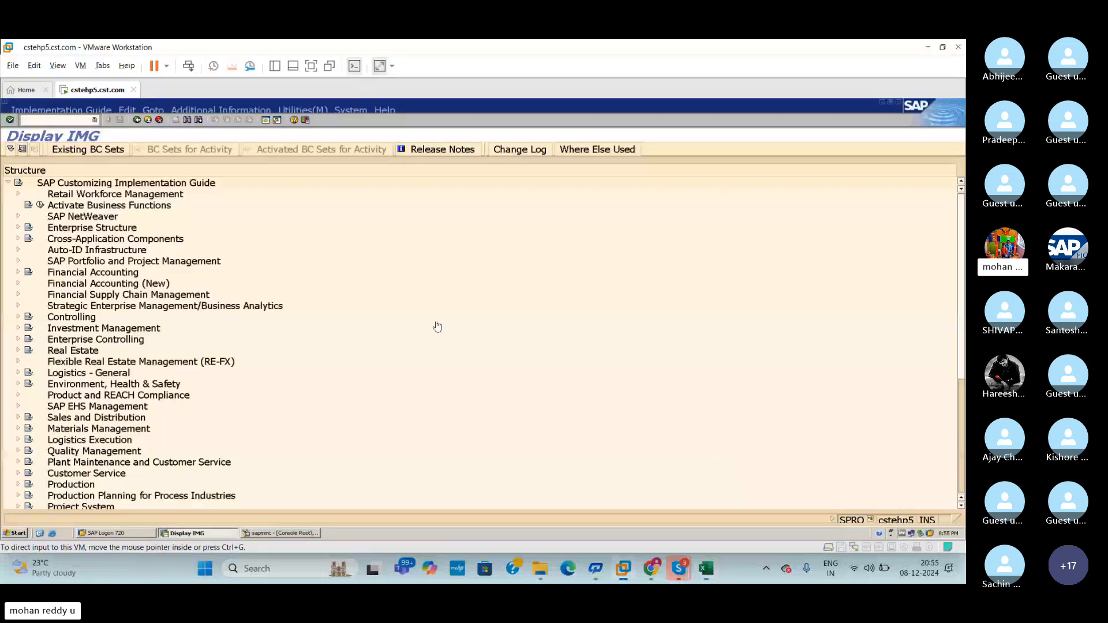
Step: Open Define Accounting Principles under Financial Accounting (New), Financial Accounting Global Settings (New), Ledgers, Parallel Accounting
{"action": "left_click", "coordinate": [18, 284]}
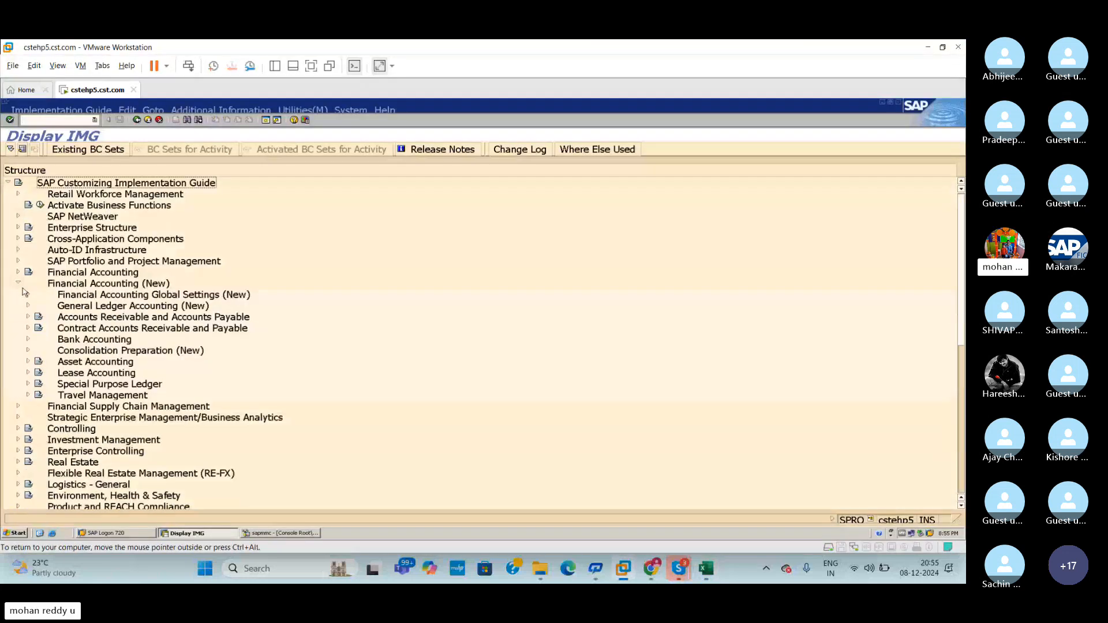
{"action": "left_click", "coordinate": [28, 295]}
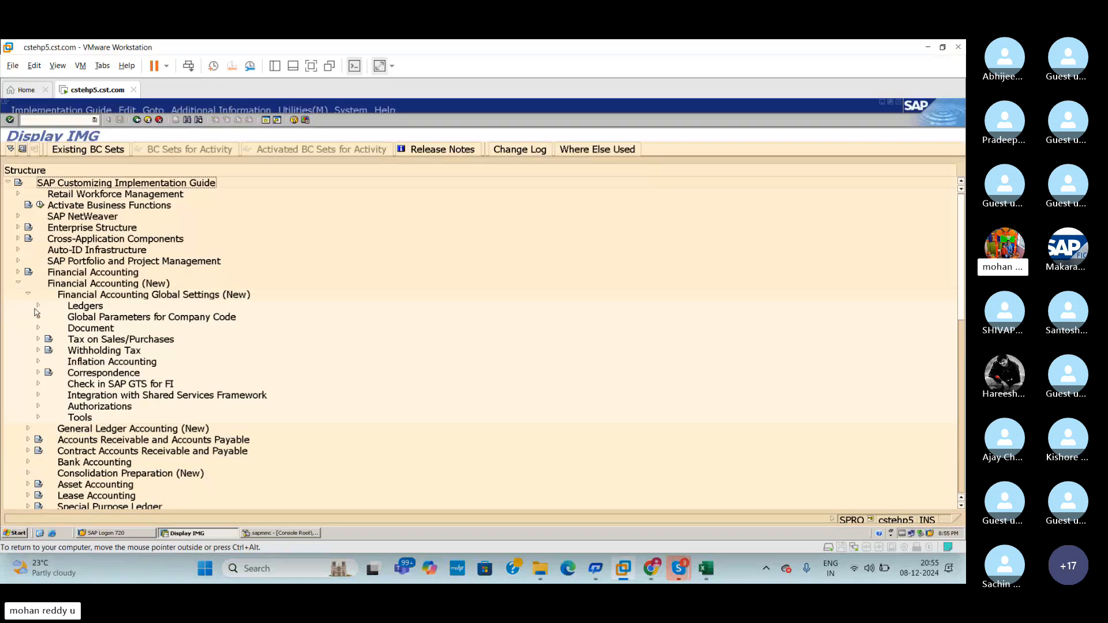
{"action": "left_click", "coordinate": [37, 306]}
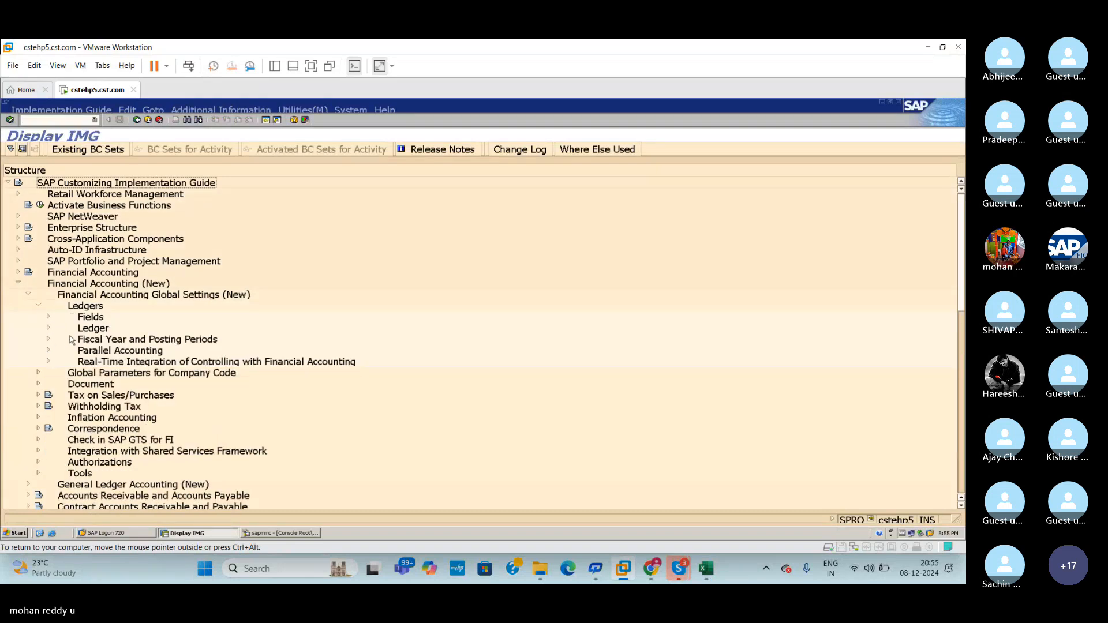
{"action": "left_click", "coordinate": [48, 350]}
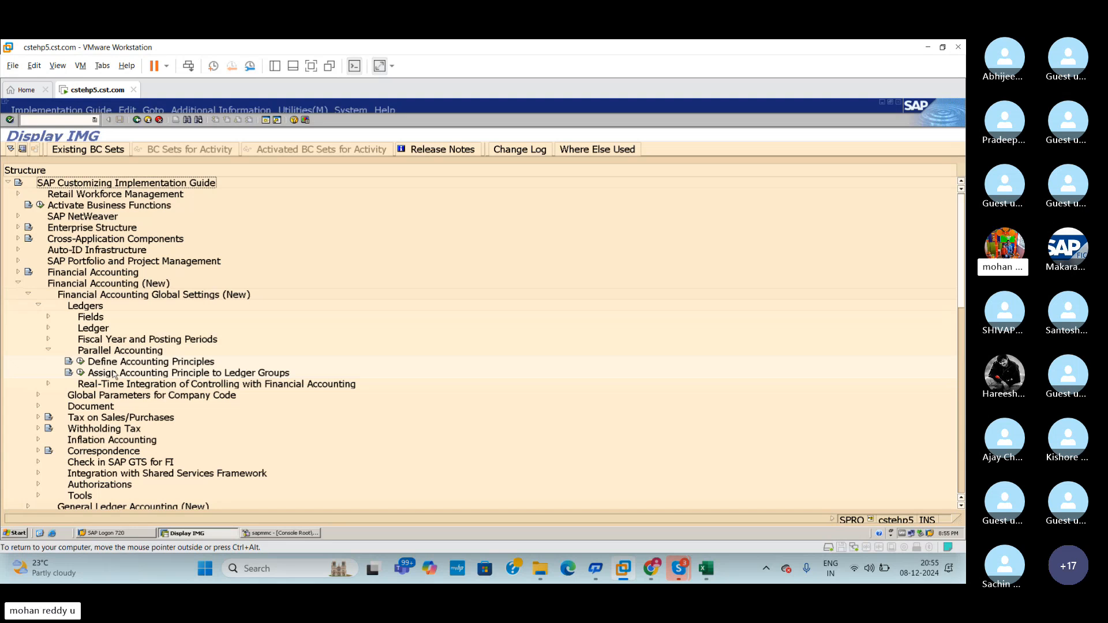
{"action": "left_click", "coordinate": [81, 362]}
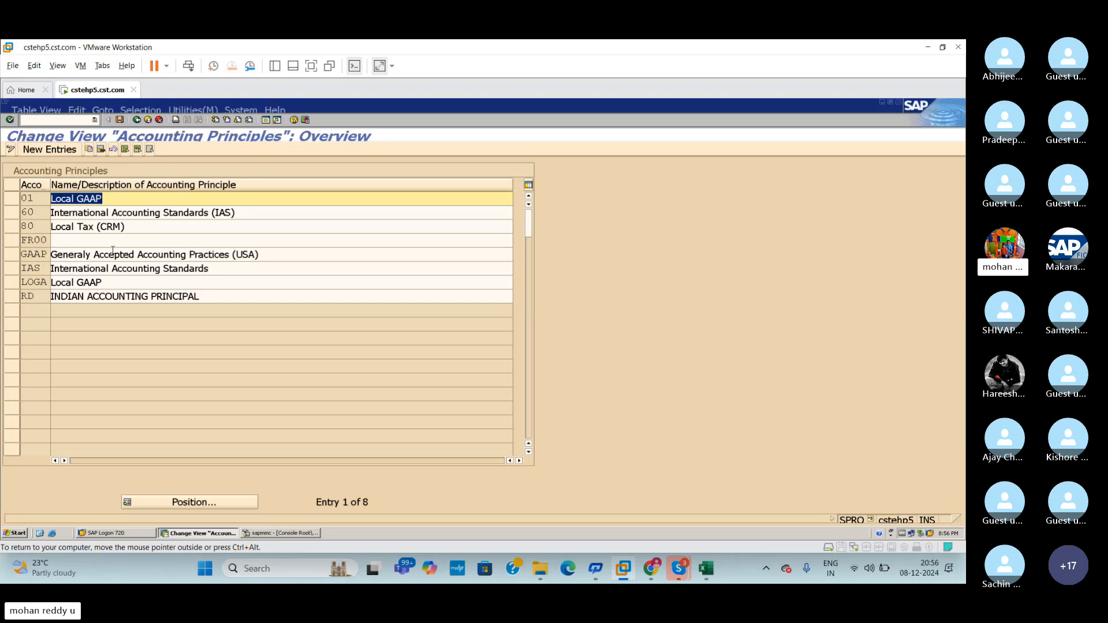
{"action": "left_click", "coordinate": [50, 149]}
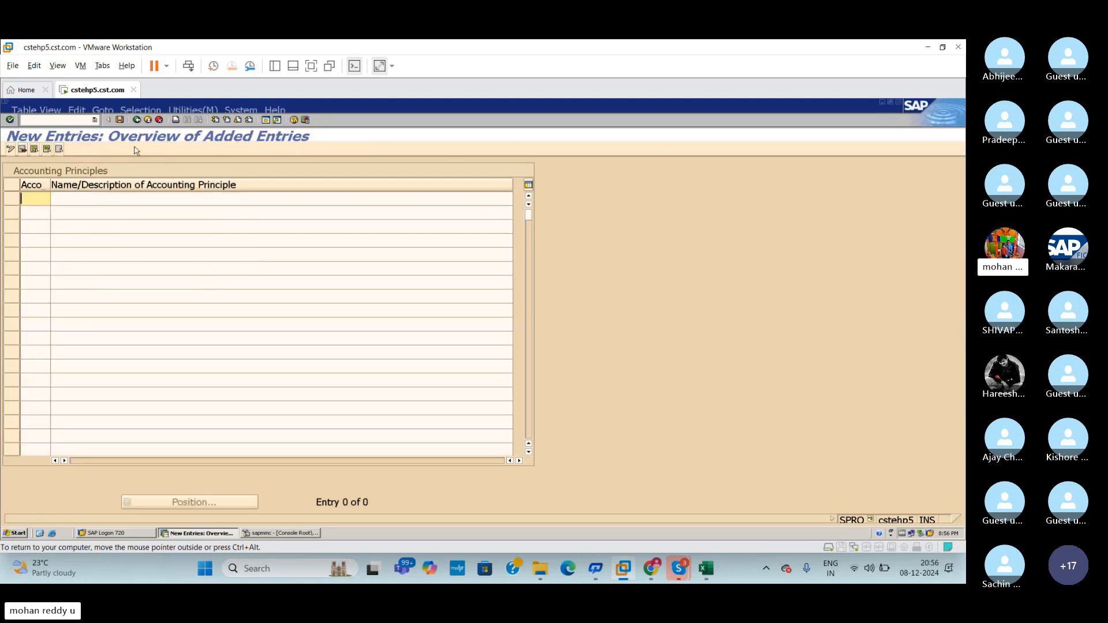
{"action": "left_click", "coordinate": [148, 124]}
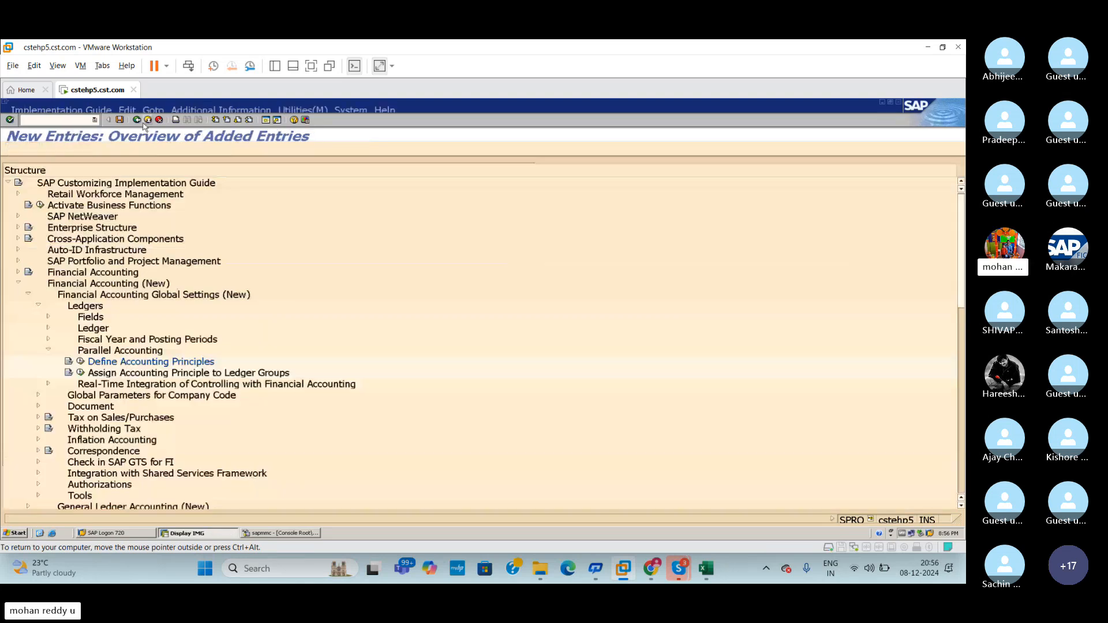
{"action": "left_click", "coordinate": [82, 362]}
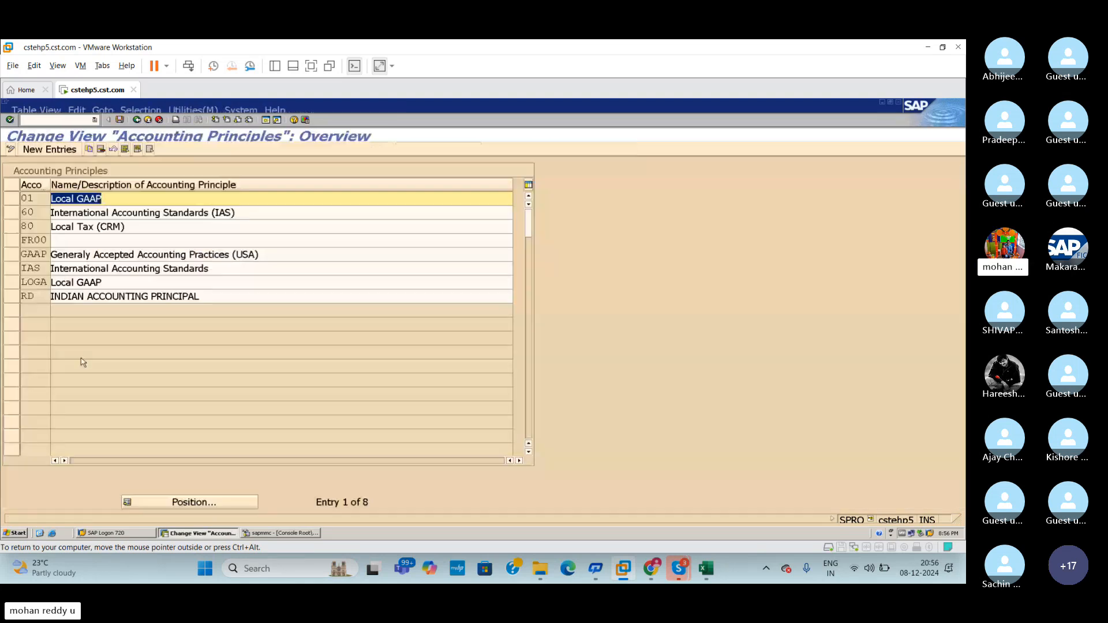
Step: Inspect the RD INDIAN ACCOUNTING PRINCIPAL entry in the accounting principles overview, and return to the IMG structure
{"action": "double_click", "coordinate": [32, 297]}
{"action": "double_click", "coordinate": [46, 297]}
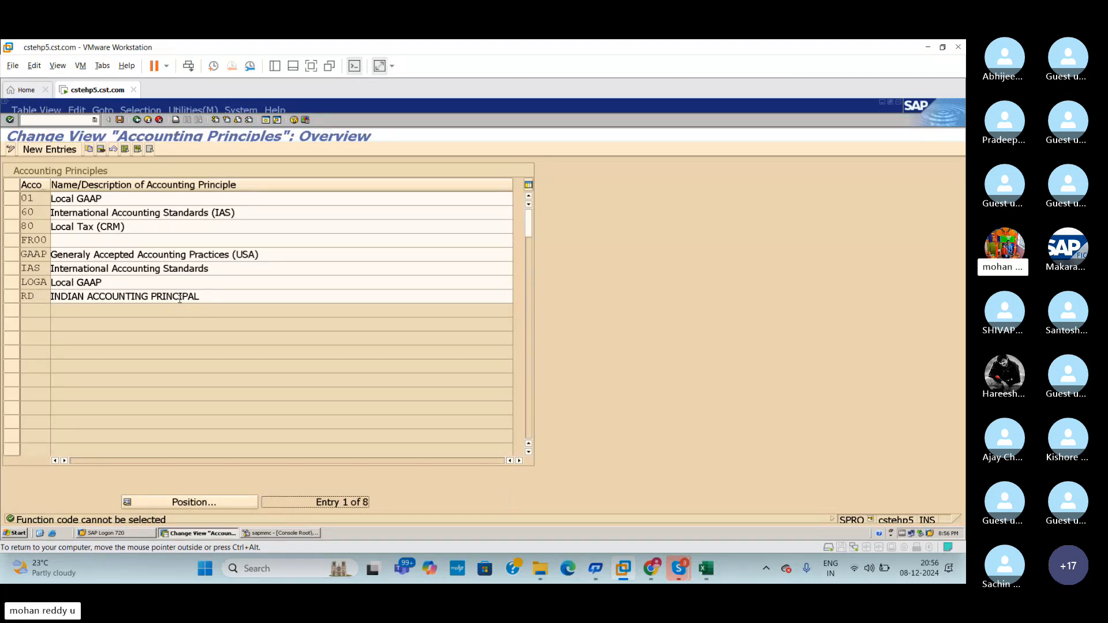
{"action": "left_click", "coordinate": [17, 298]}
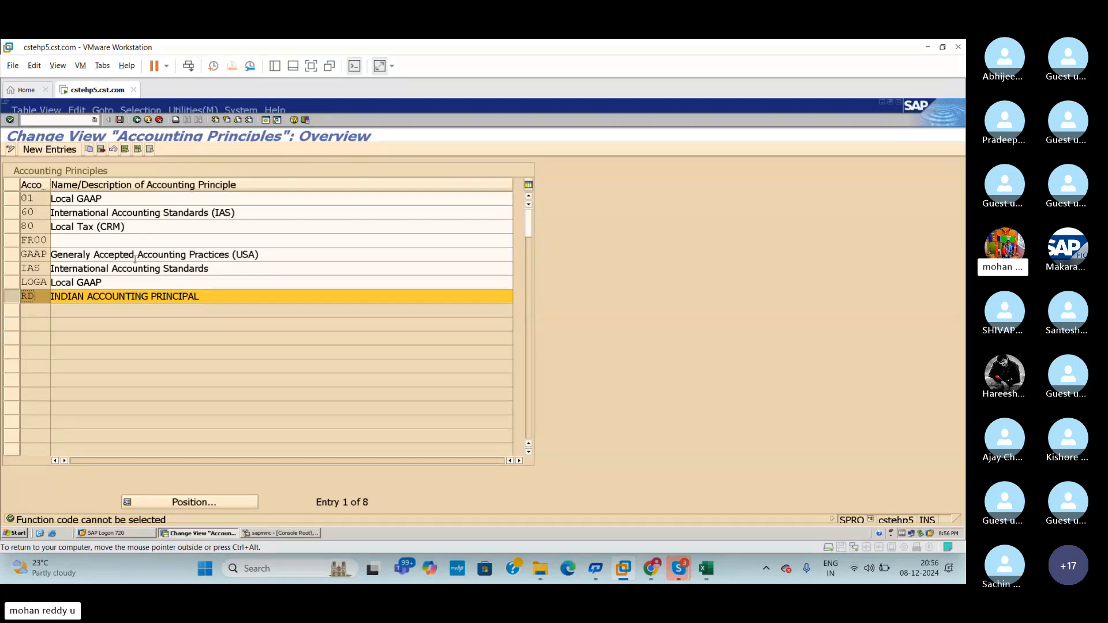
{"action": "left_click", "coordinate": [137, 121]}
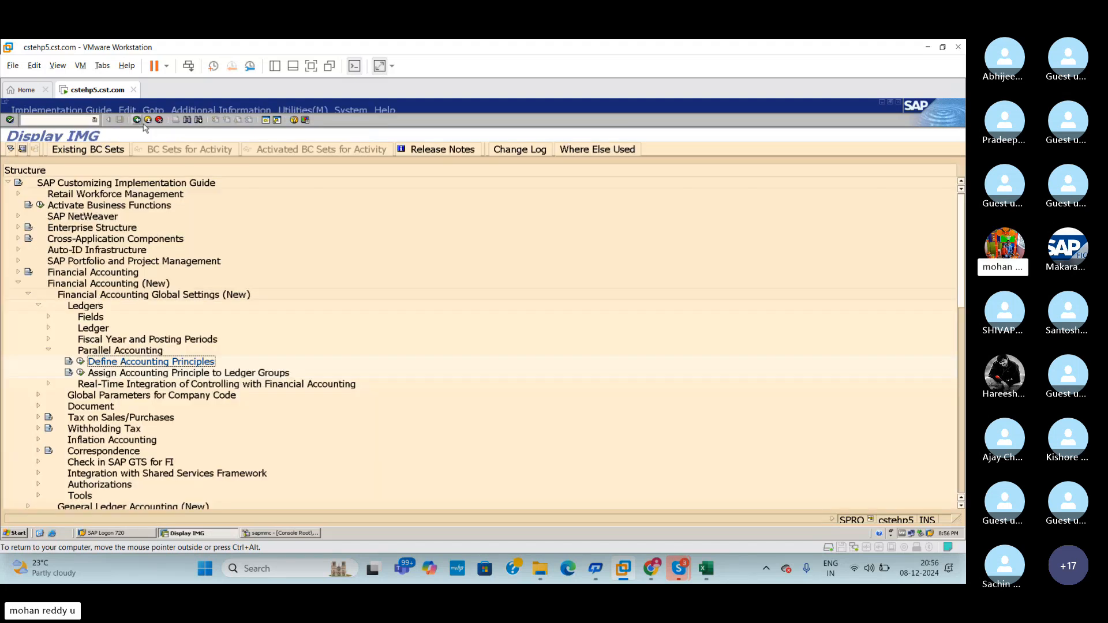
Step: Switch to the Excel worksheet and check the Define Accounting principles row with its RD note
{"action": "left_click", "coordinate": [704, 569]}
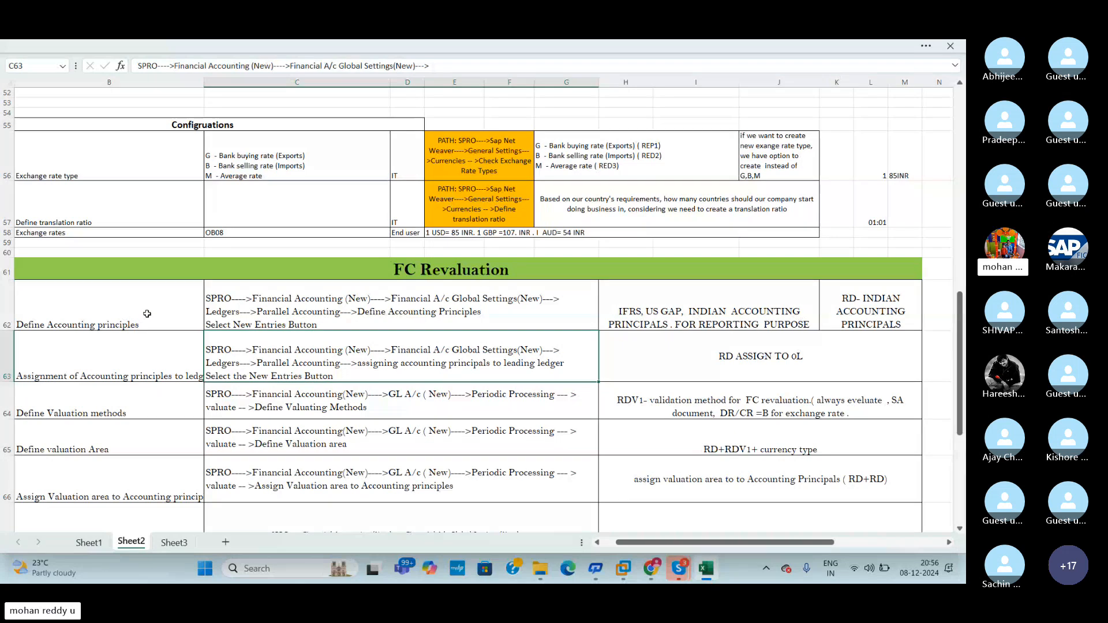
{"action": "left_click", "coordinate": [400, 307]}
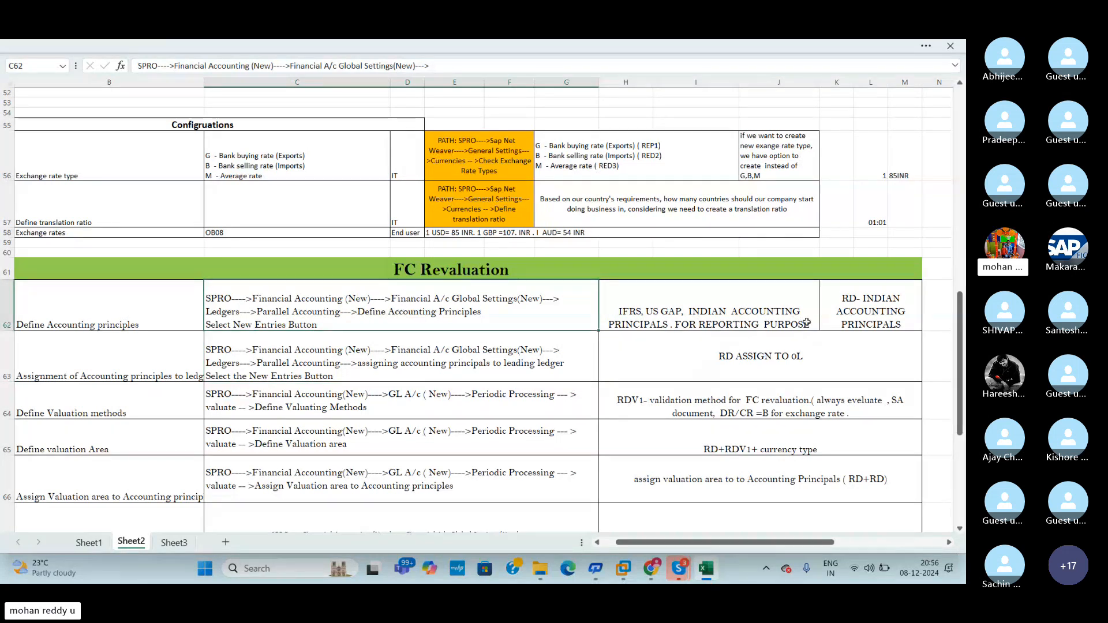
{"action": "left_click", "coordinate": [869, 308]}
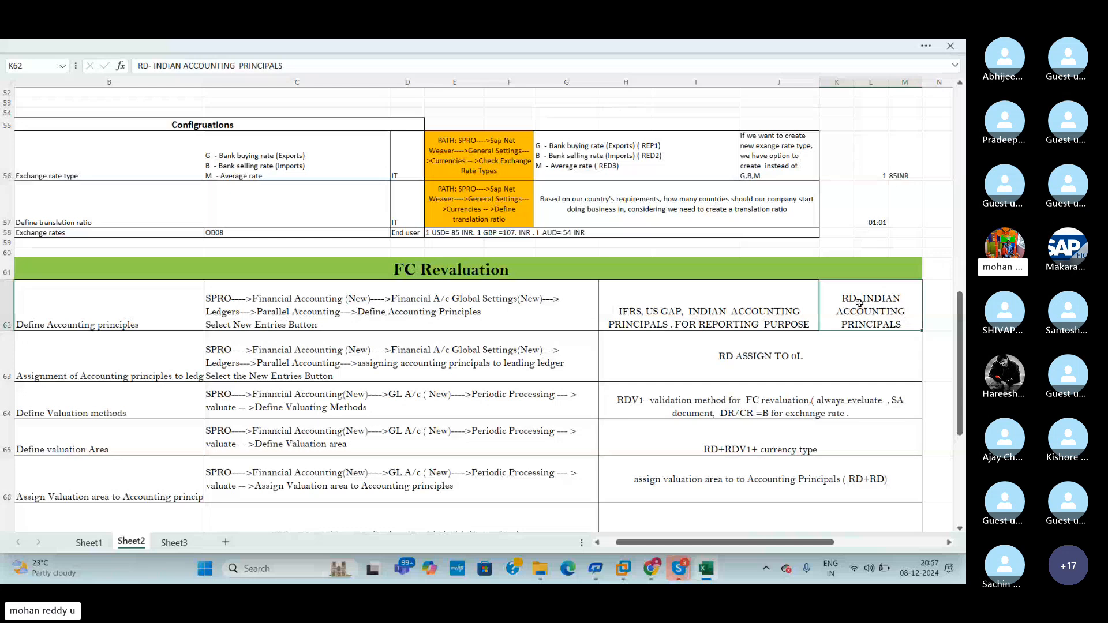
Step: Return to the SAP system and open Assign Accounting Principle to Ledger Groups under Parallel Accounting
{"action": "key", "text": "alt+Tab"}
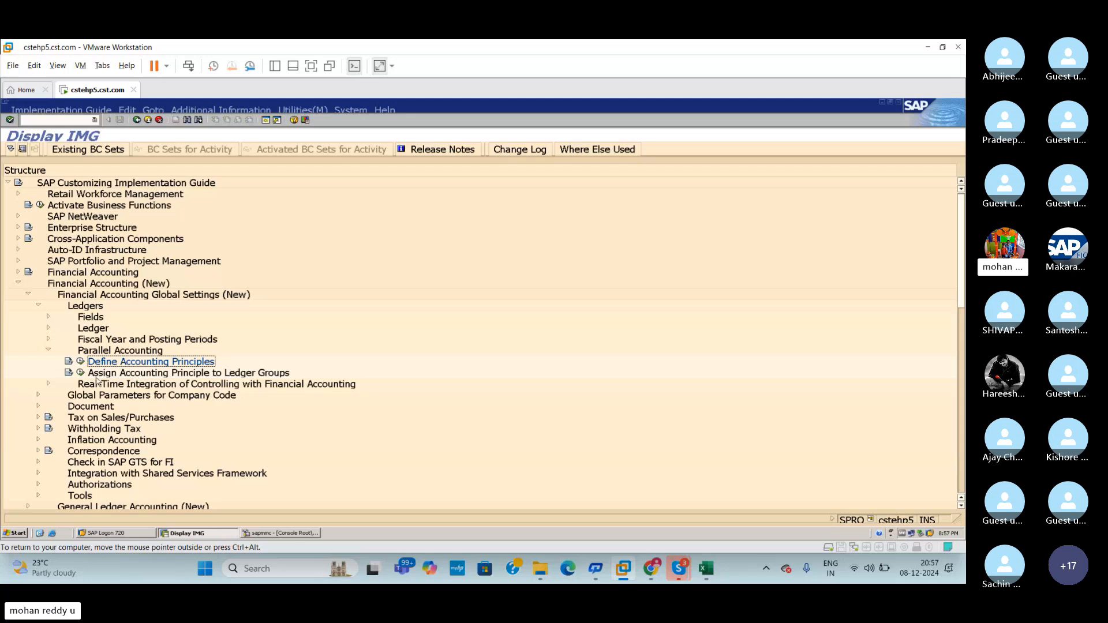
{"action": "left_click", "coordinate": [81, 372]}
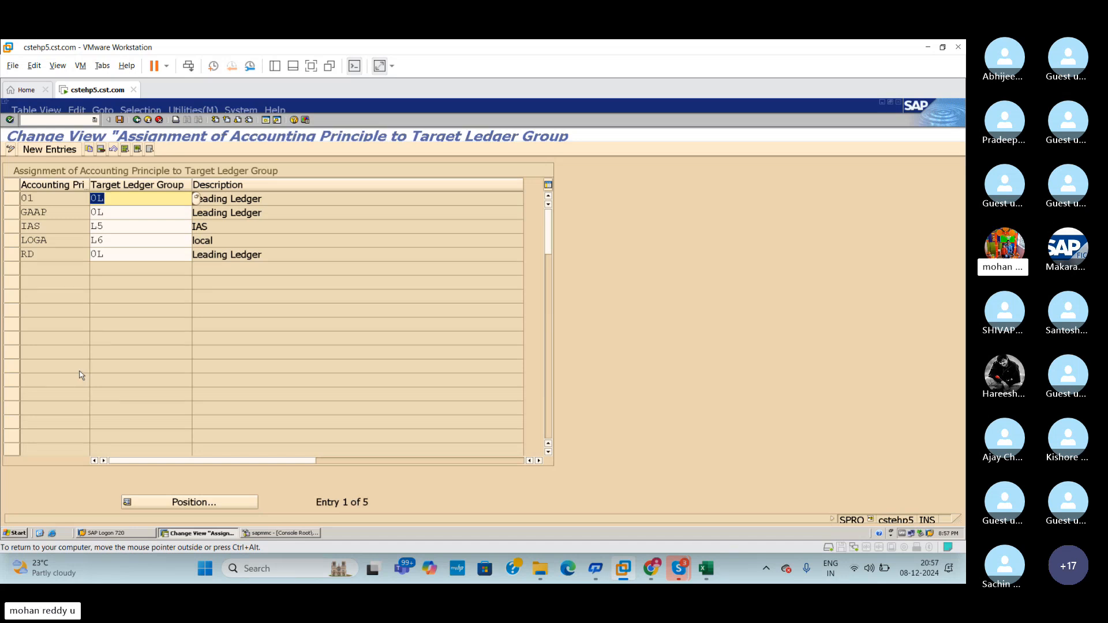
Step: Try a new entry assigning accounting principle RI to target ledger group 0L, and discard it without saving
{"action": "left_click", "coordinate": [54, 151]}
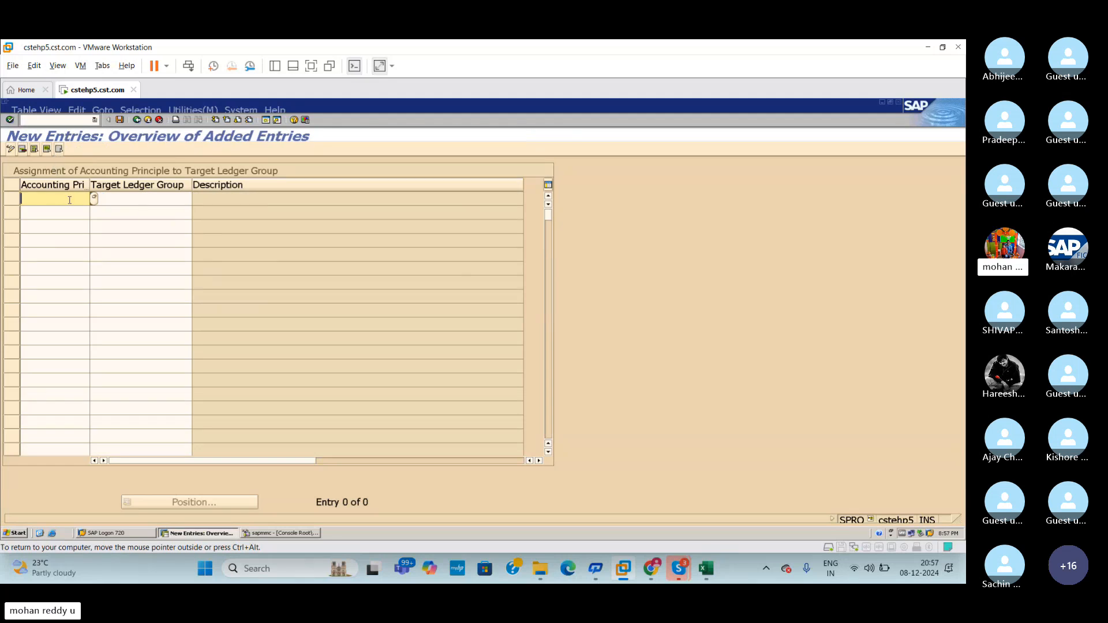
{"action": "type", "text": "RI"}
{"action": "left_click", "coordinate": [142, 204]}
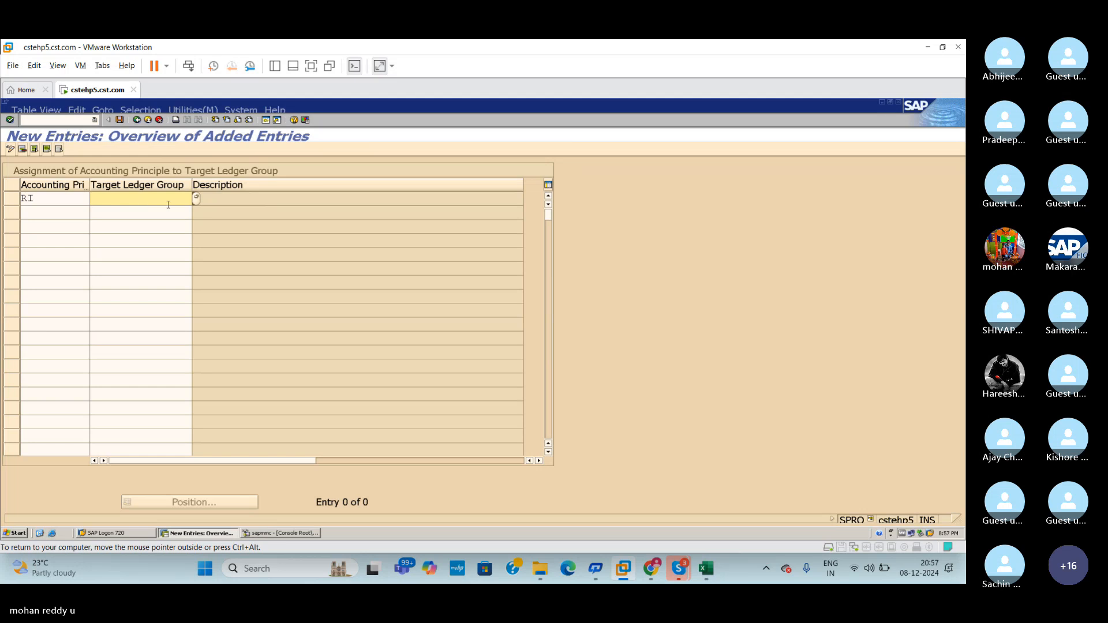
{"action": "left_click", "coordinate": [197, 199]}
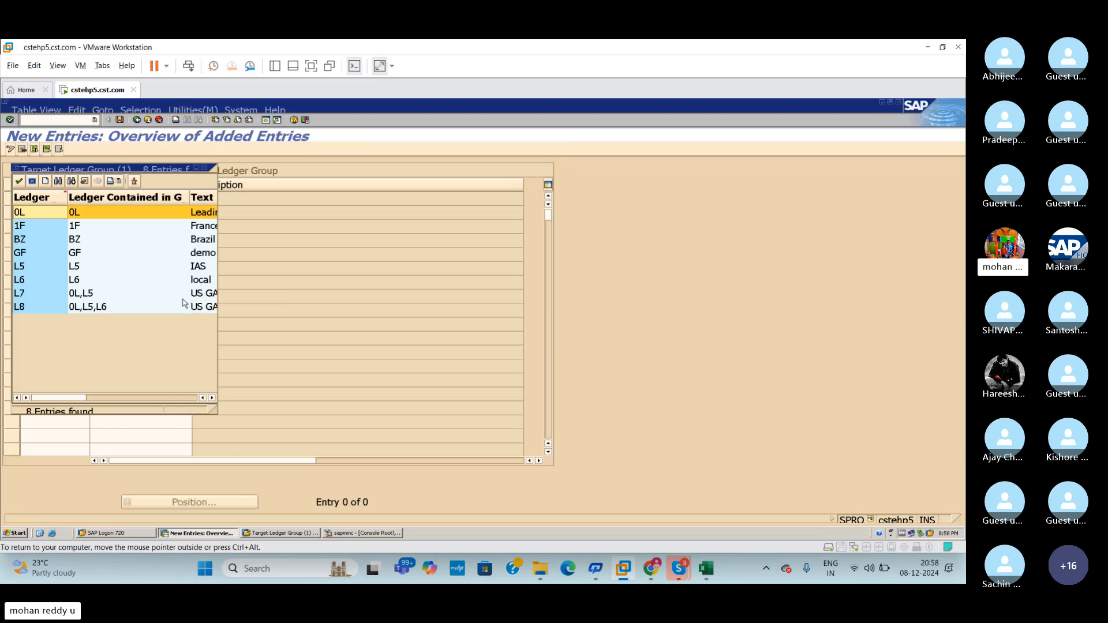
{"action": "left_click", "coordinate": [19, 181]}
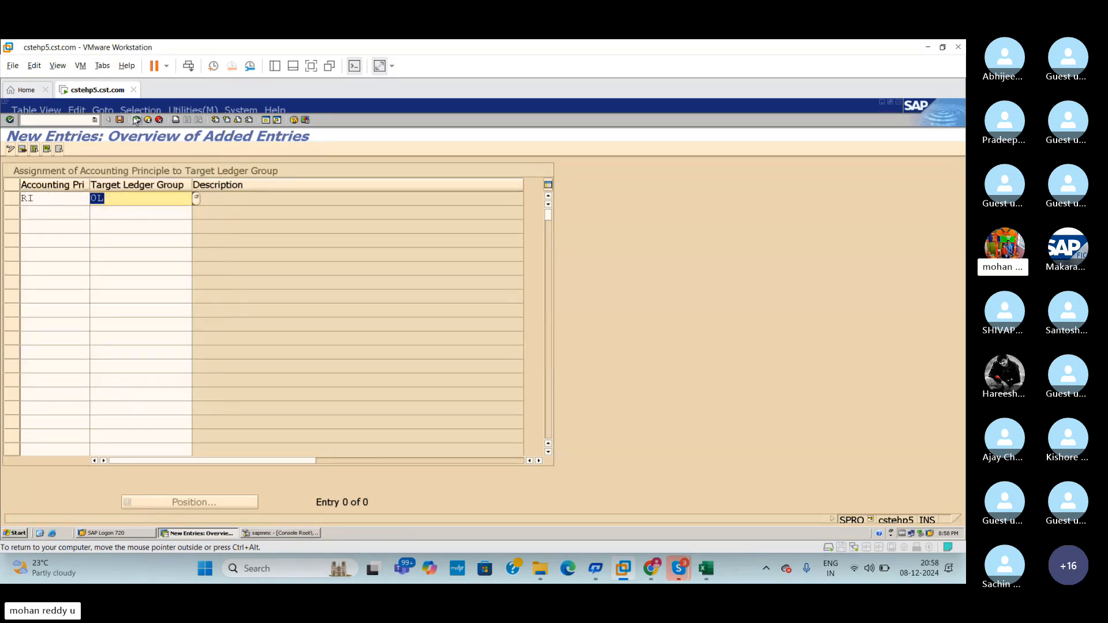
{"action": "left_click", "coordinate": [137, 120]}
{"action": "left_click", "coordinate": [159, 120]}
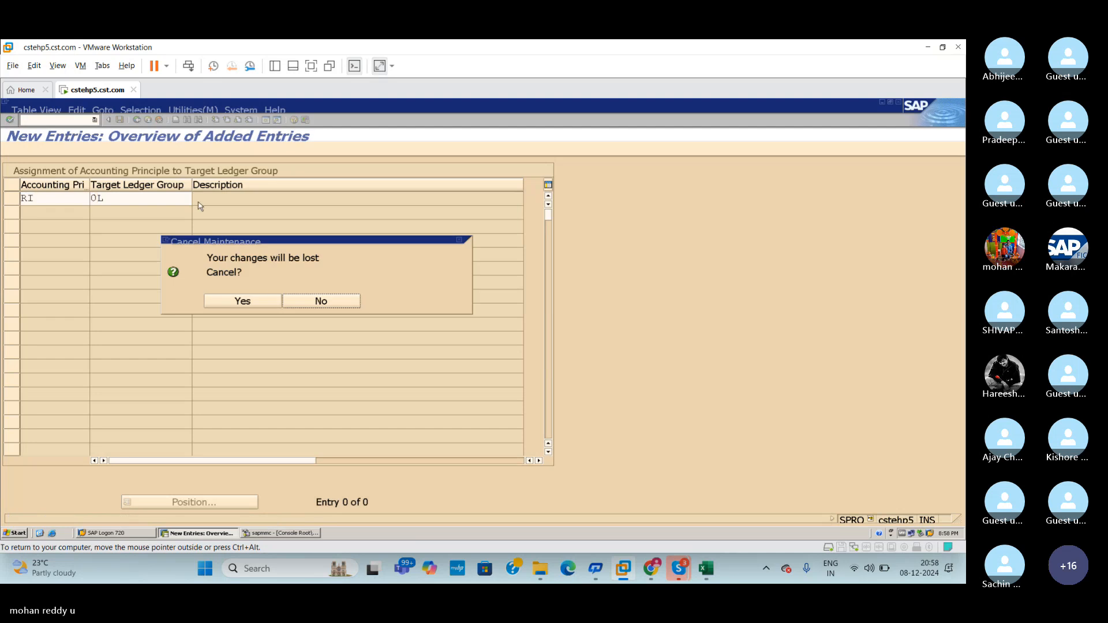
{"action": "left_click", "coordinate": [259, 300]}
{"action": "left_click", "coordinate": [136, 120]}
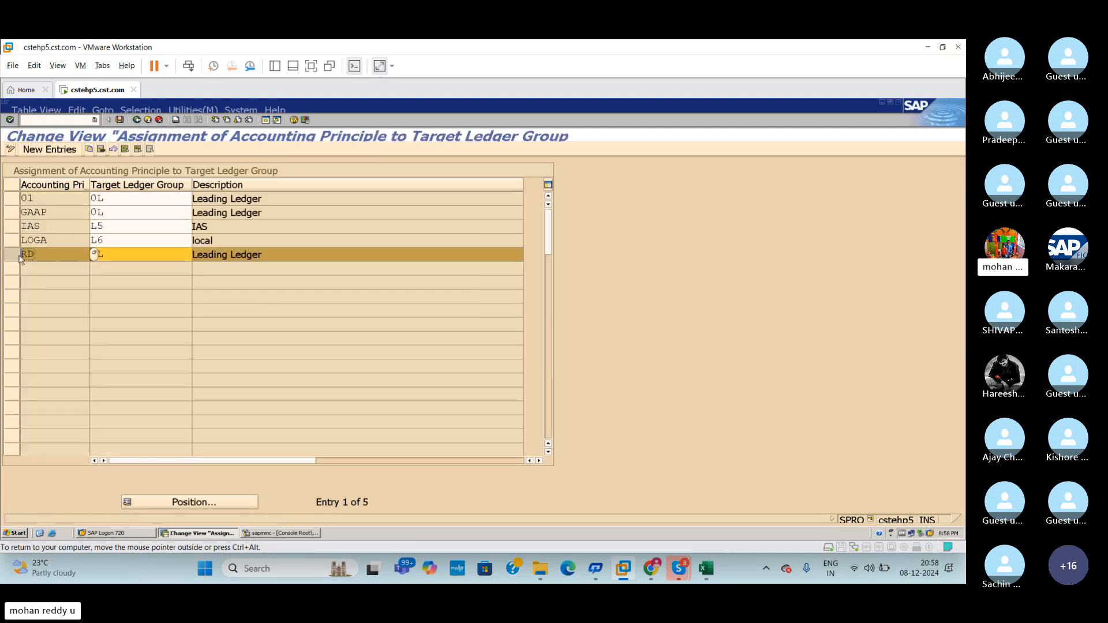
Step: Inspect the existing target ledger group assignment of accounting principle RD, and leave the assignment overview
{"action": "left_click", "coordinate": [93, 254]}
{"action": "left_click", "coordinate": [137, 120]}
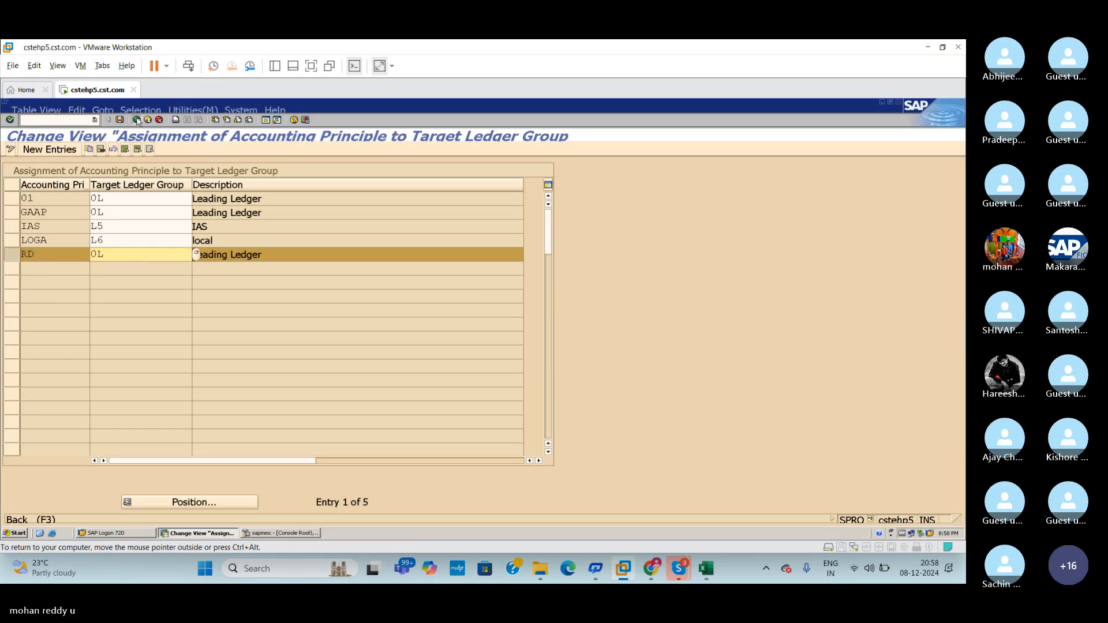
Step: Review the RD to 0L assignment and the Define Valuation methods row in the Excel FC Revaluation notes, and return to the SAP system
{"action": "left_click", "coordinate": [706, 569]}
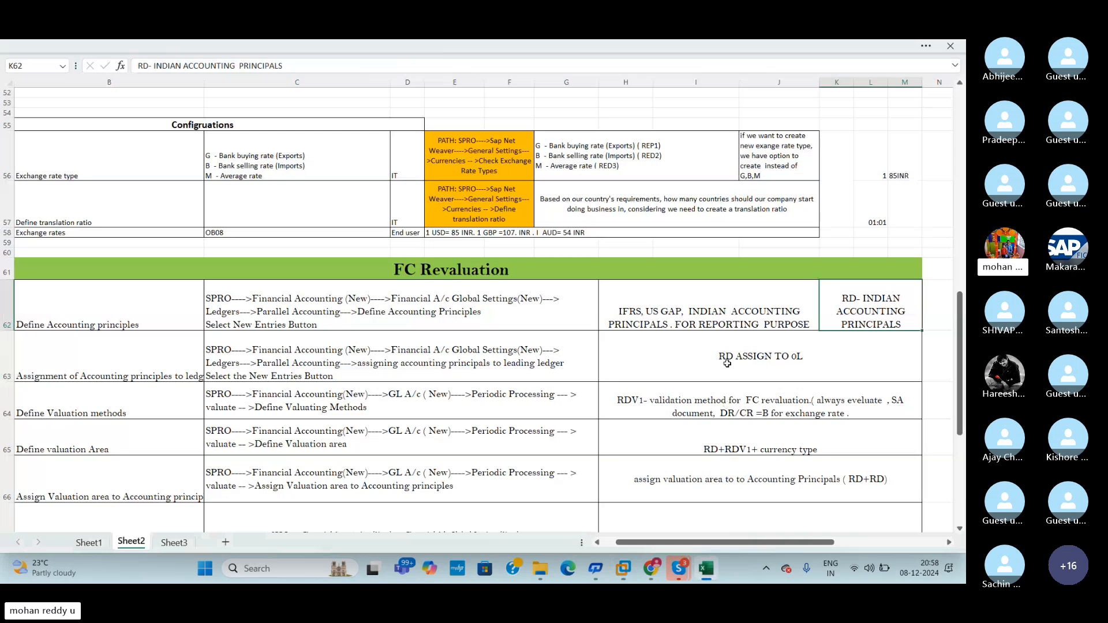
{"action": "left_click", "coordinate": [726, 363]}
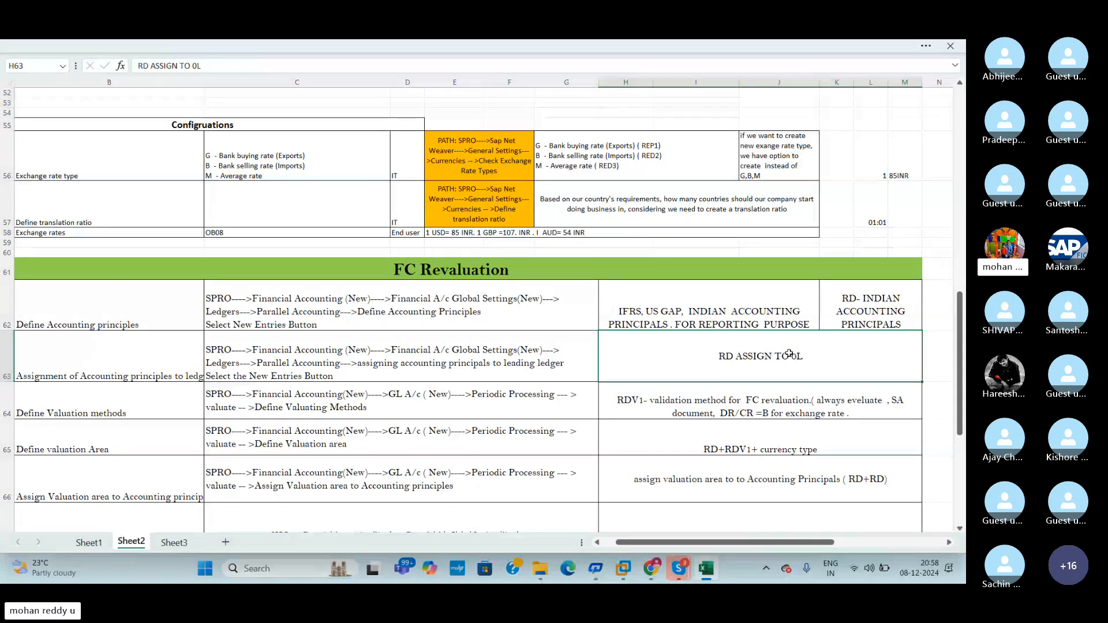
{"action": "left_click", "coordinate": [5, 413]}
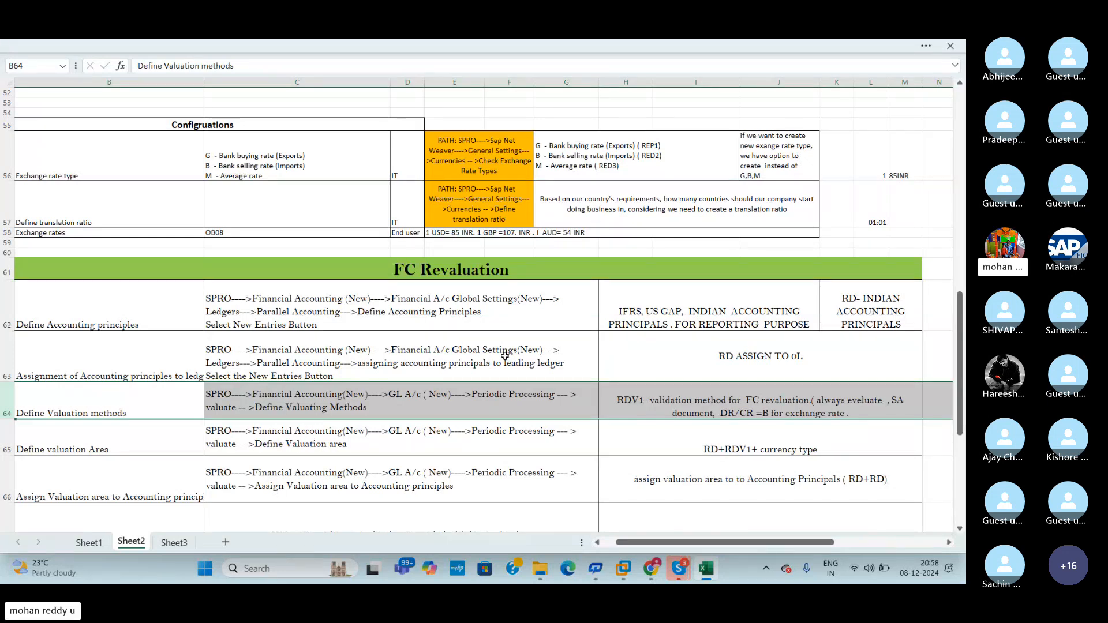
{"action": "key", "text": "alt+Tab"}
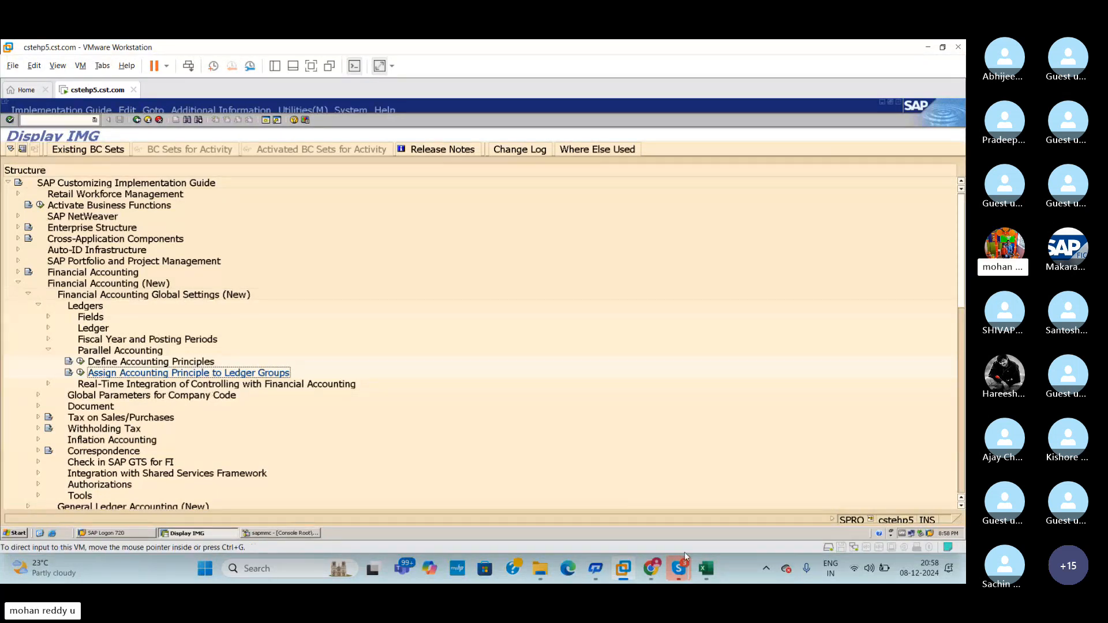
Step: Switch to the Excel workbook and examine the countries listed in the RELIANCE GROUP table on Sheet3
{"action": "left_click", "coordinate": [706, 570]}
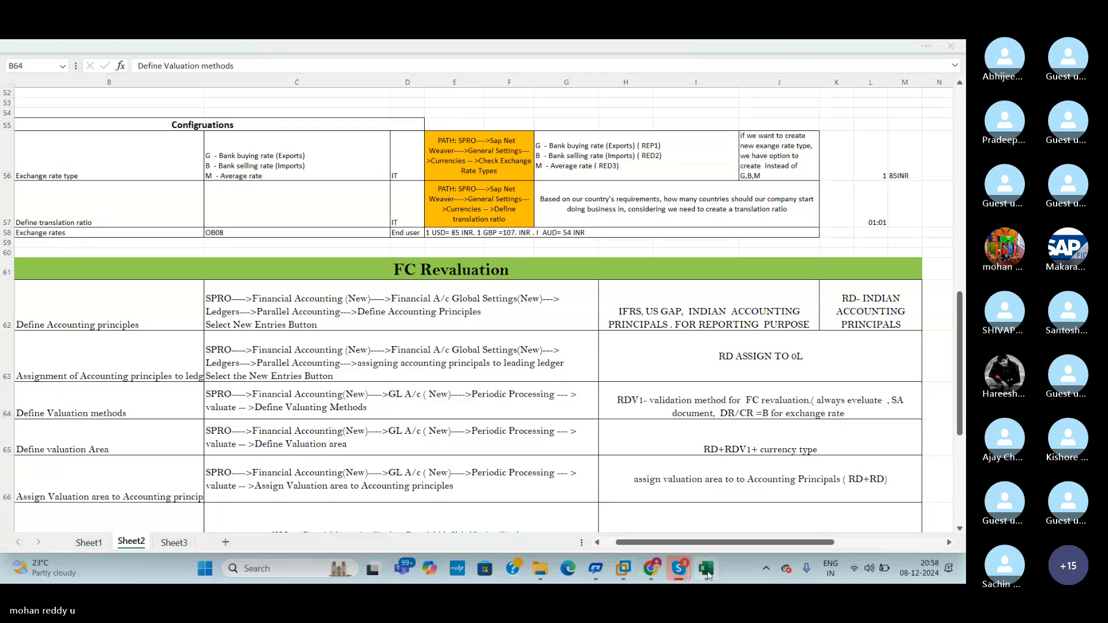
{"action": "left_click", "coordinate": [174, 543]}
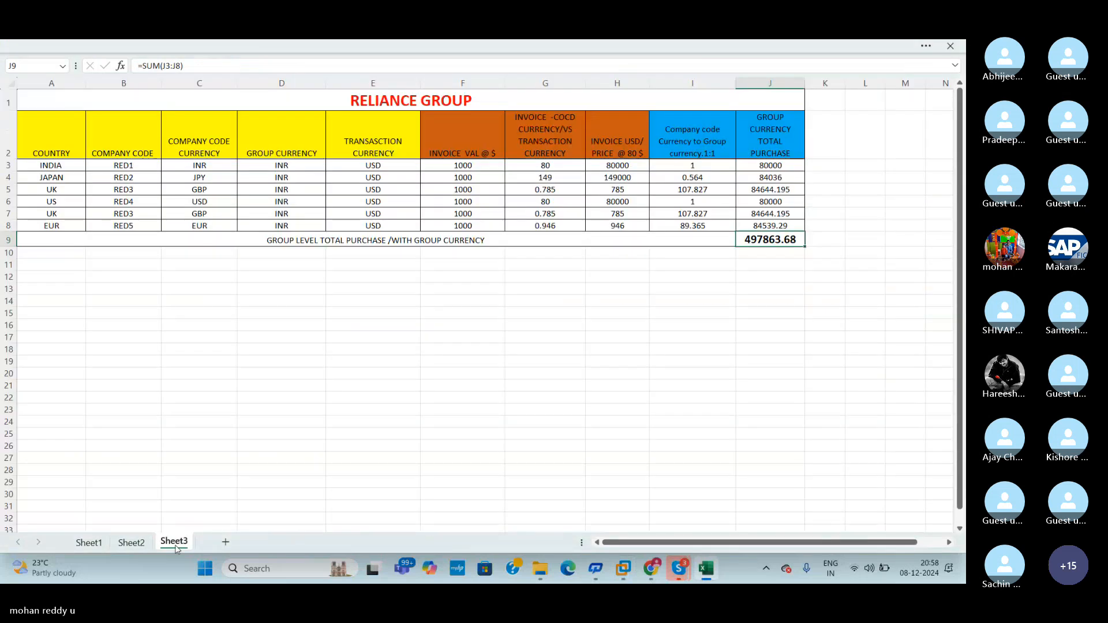
{"action": "left_click_drag", "start_coordinate": [835, 546], "coordinate": [833, 549]}
{"action": "left_click_drag", "start_coordinate": [957, 421], "coordinate": [961, 379]}
{"action": "left_click", "coordinate": [904, 373]}
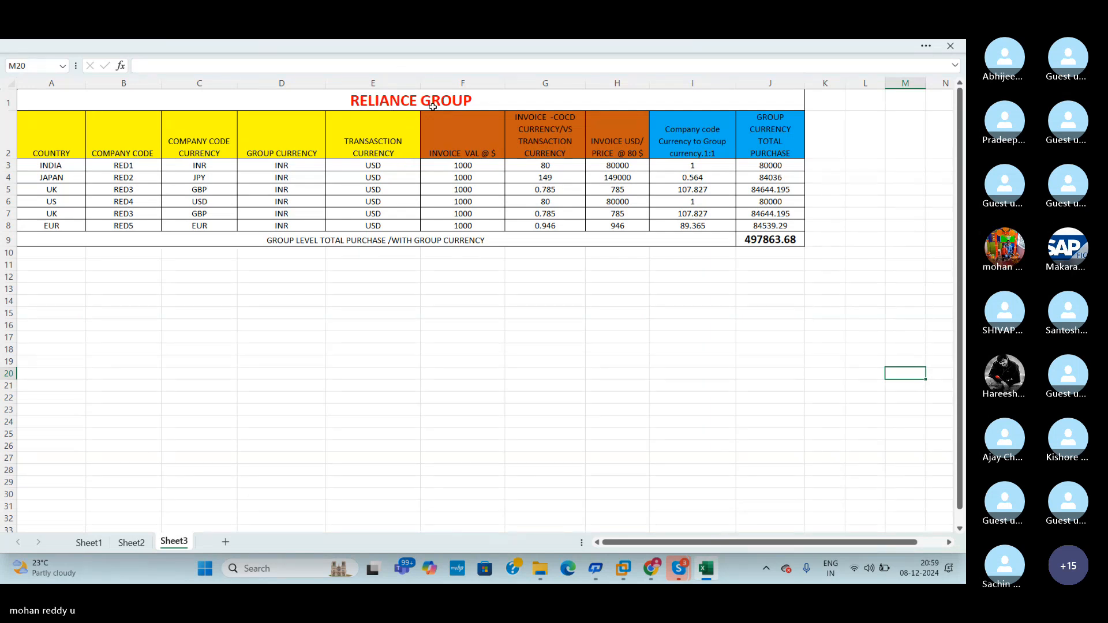
{"action": "left_click", "coordinate": [475, 102]}
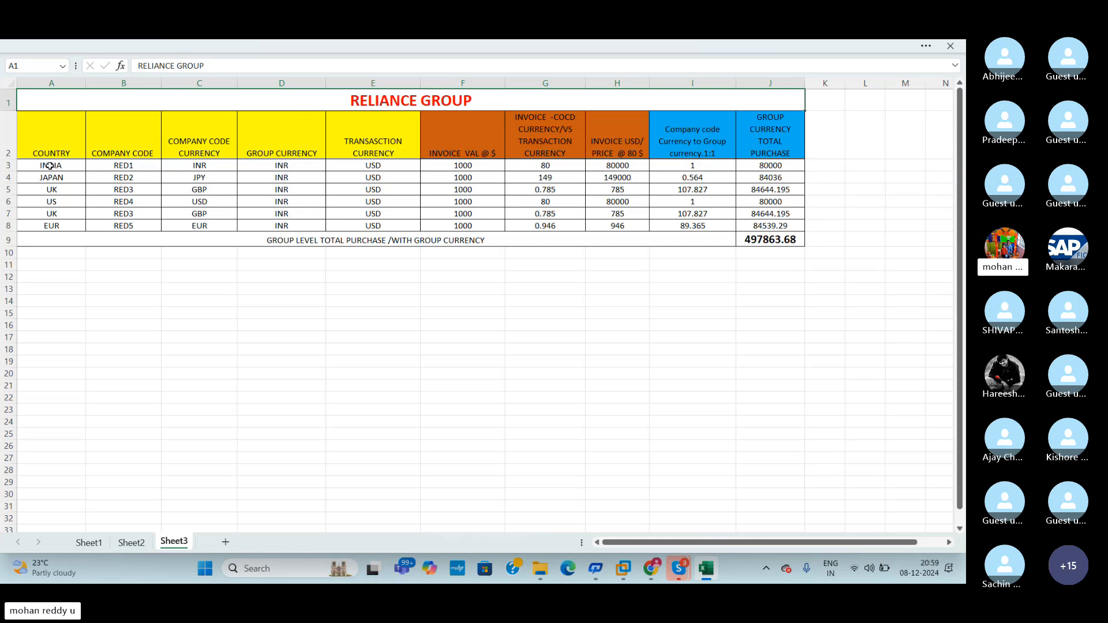
{"action": "left_click_drag", "start_coordinate": [49, 167], "coordinate": [79, 238]}
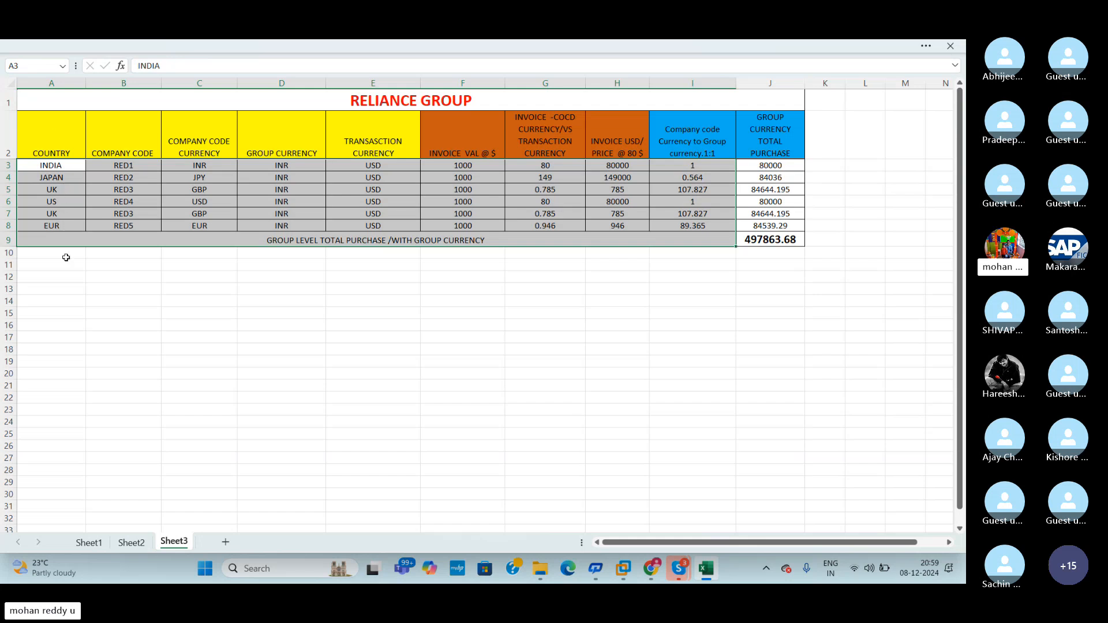
{"action": "left_click", "coordinate": [123, 275]}
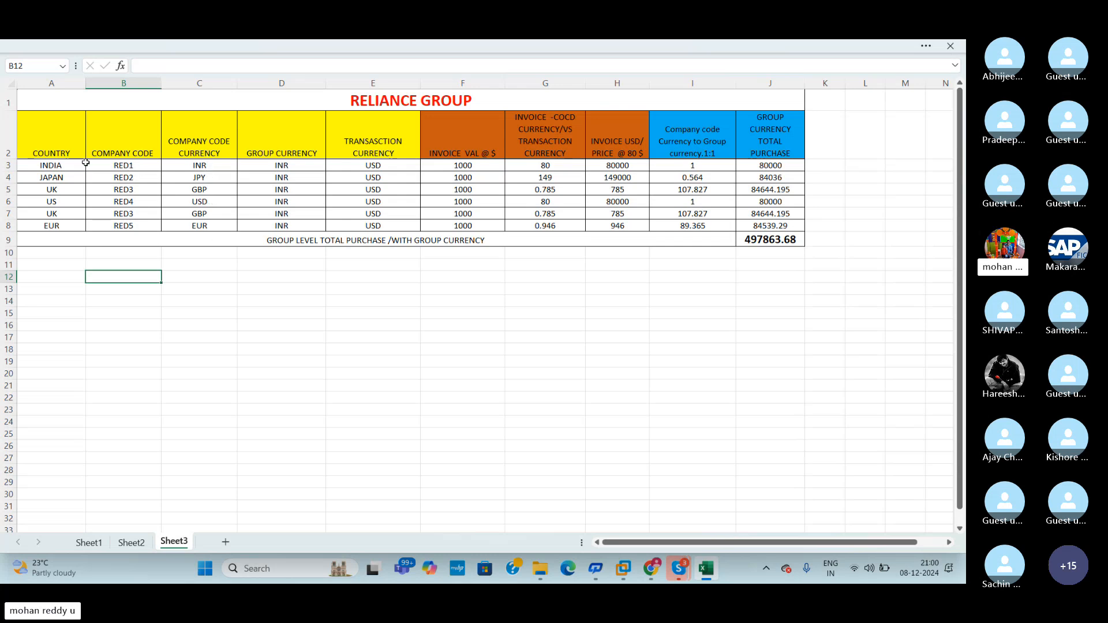
Step: Examine the company codes and the company code currency of each country in the RELIANCE GROUP table
{"action": "left_click", "coordinate": [138, 168]}
{"action": "left_click", "coordinate": [203, 167]}
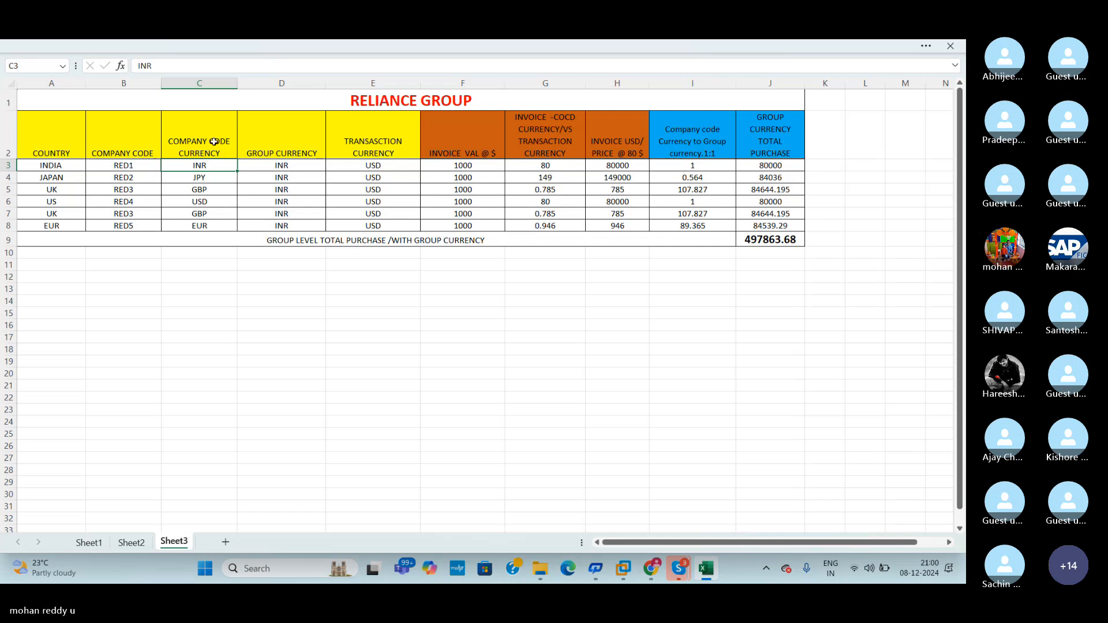
{"action": "left_click_drag", "start_coordinate": [214, 142], "coordinate": [208, 213]}
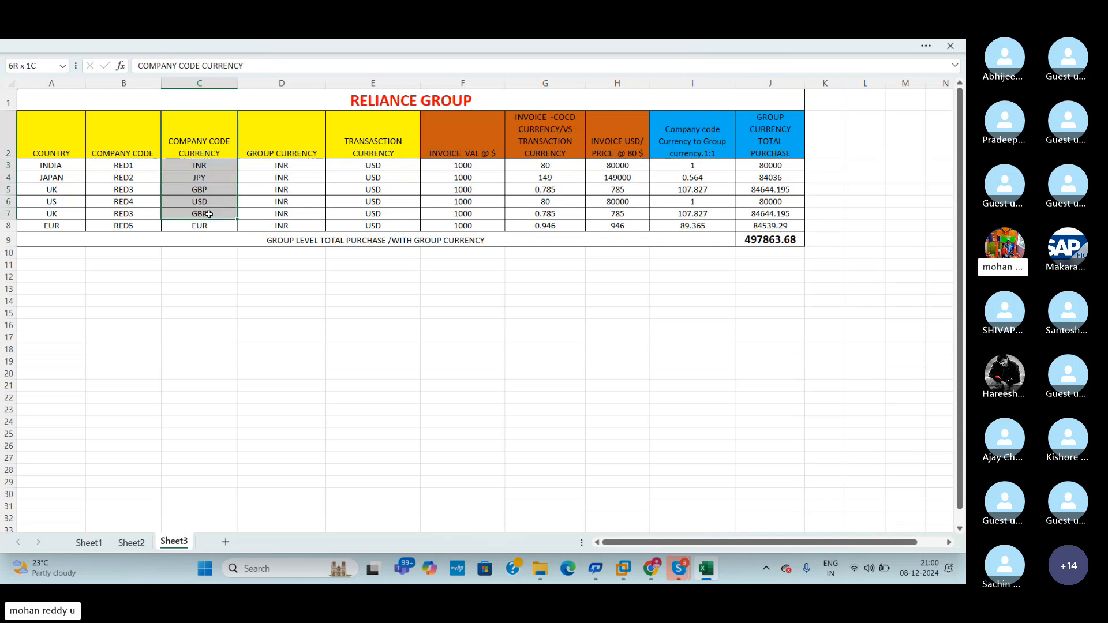
{"action": "left_click", "coordinate": [219, 247]}
{"action": "left_click_drag", "start_coordinate": [203, 143], "coordinate": [198, 226]}
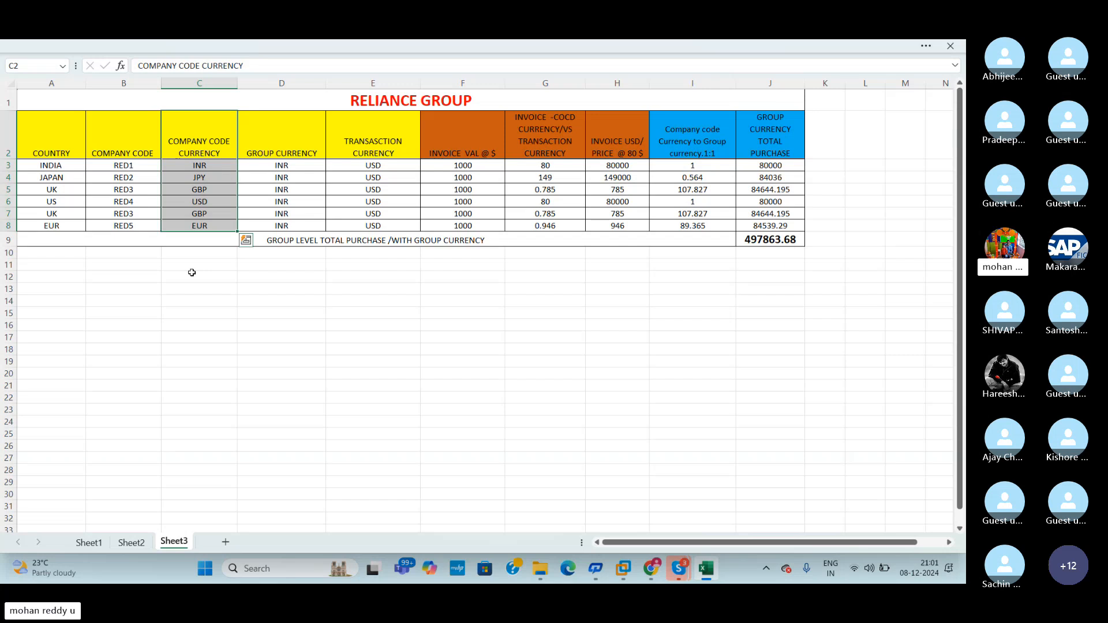
Step: Examine the group currency and transaction currency columns of the RELIANCE GROUP table
{"action": "left_click", "coordinate": [296, 159]}
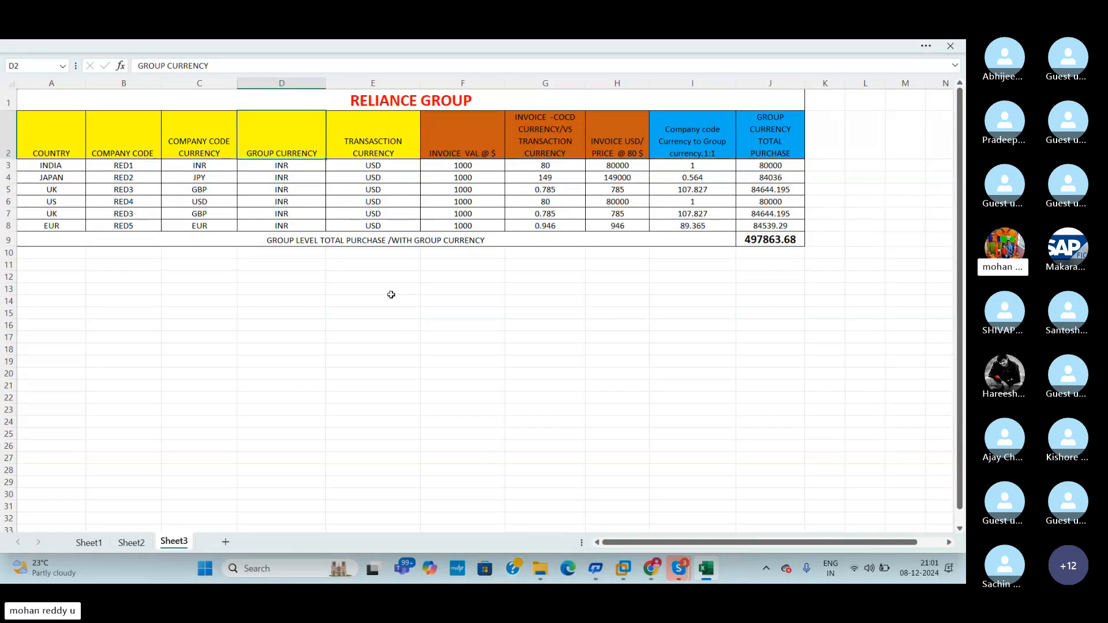
{"action": "left_click", "coordinate": [398, 329]}
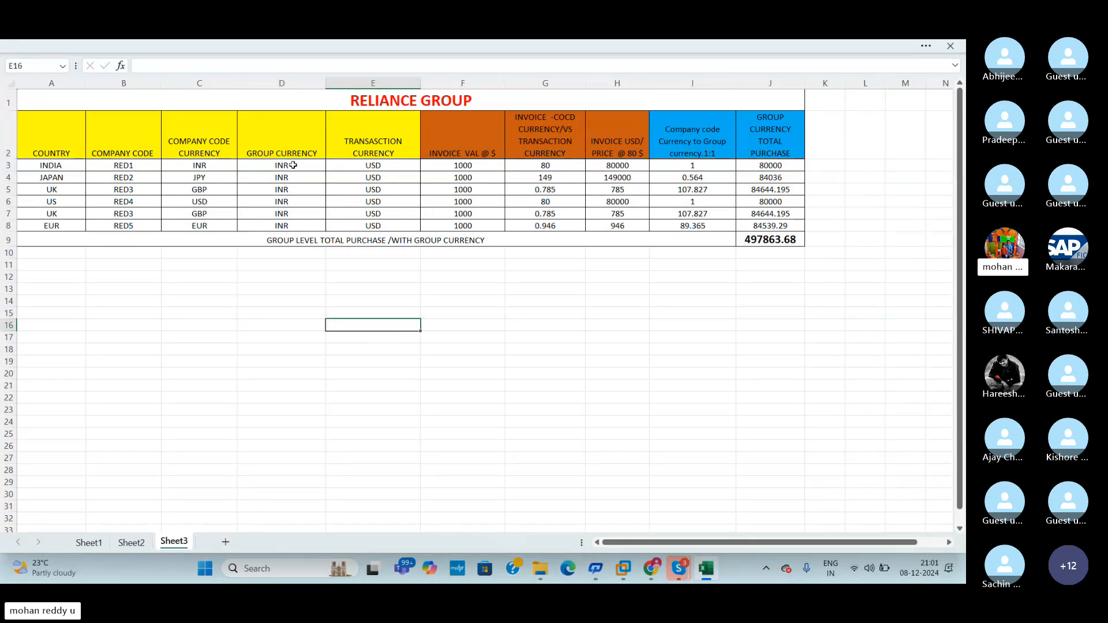
{"action": "left_click", "coordinate": [453, 456]}
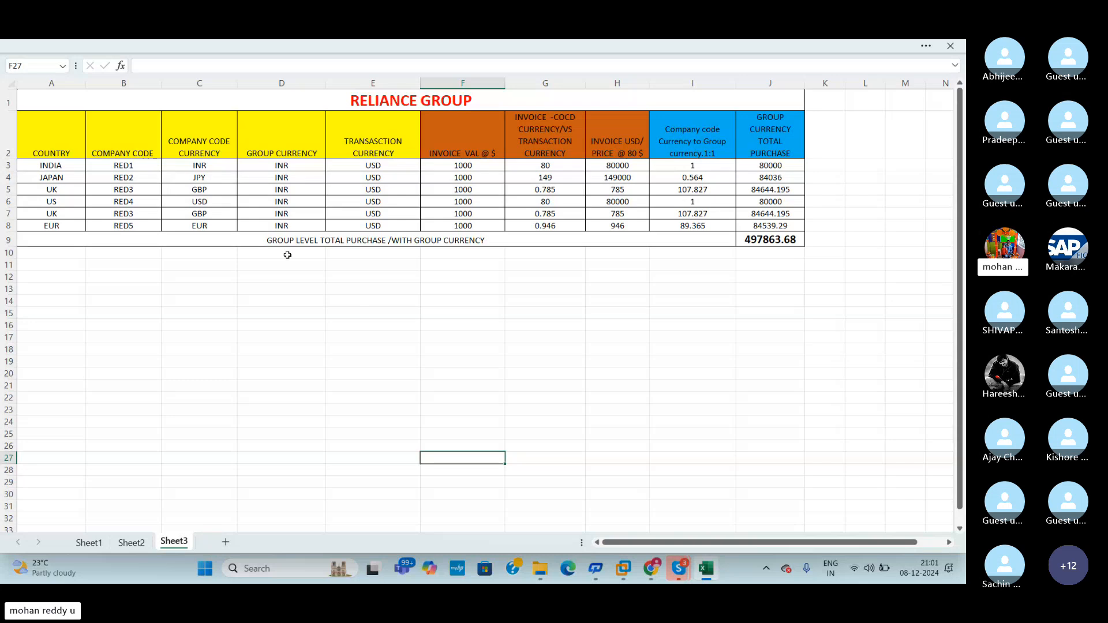
{"action": "left_click", "coordinate": [364, 313]}
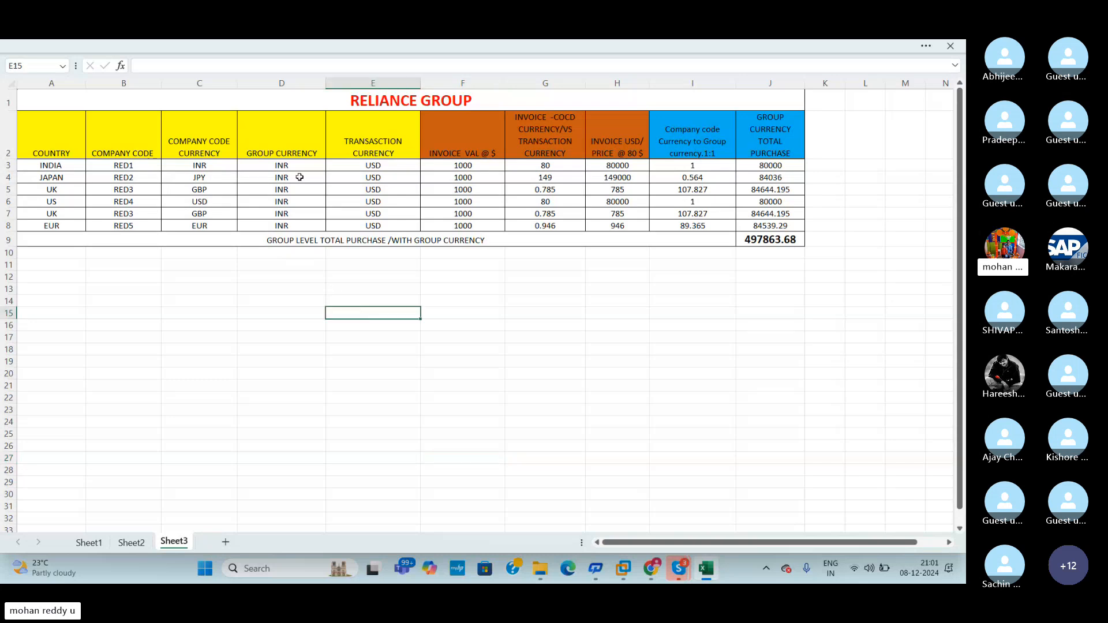
{"action": "left_click", "coordinate": [482, 98]}
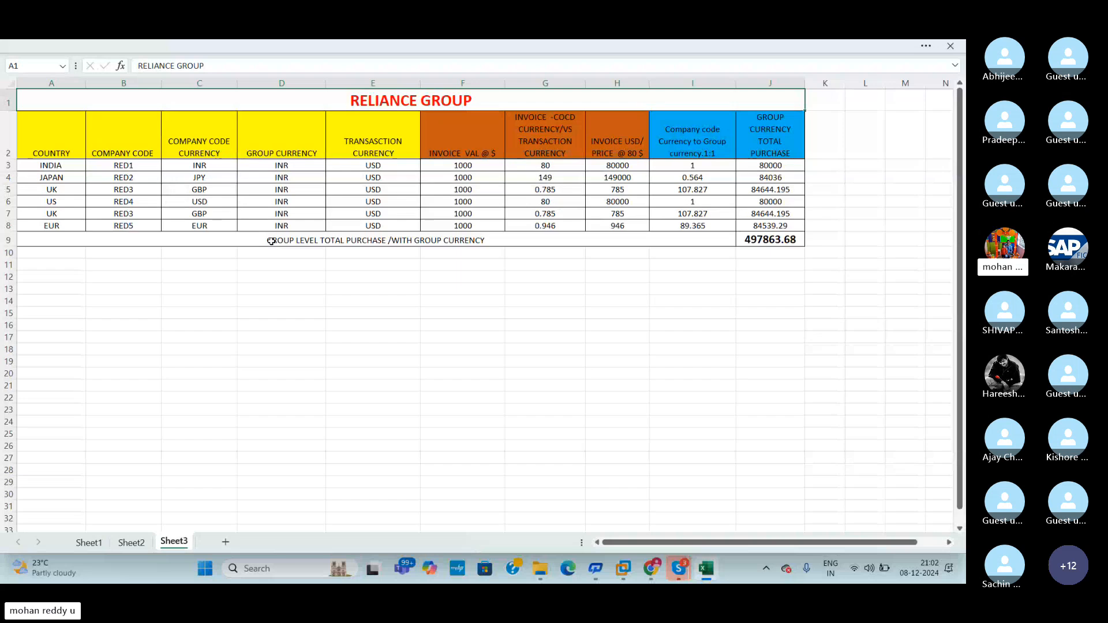
{"action": "left_click", "coordinate": [374, 190]}
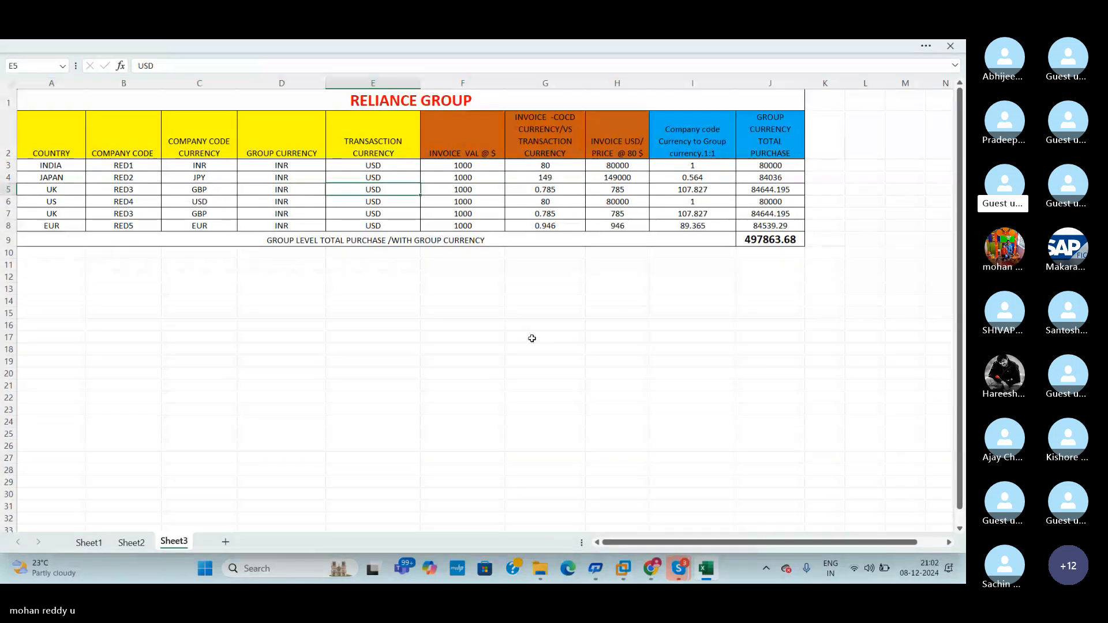
{"action": "left_click", "coordinate": [594, 383]}
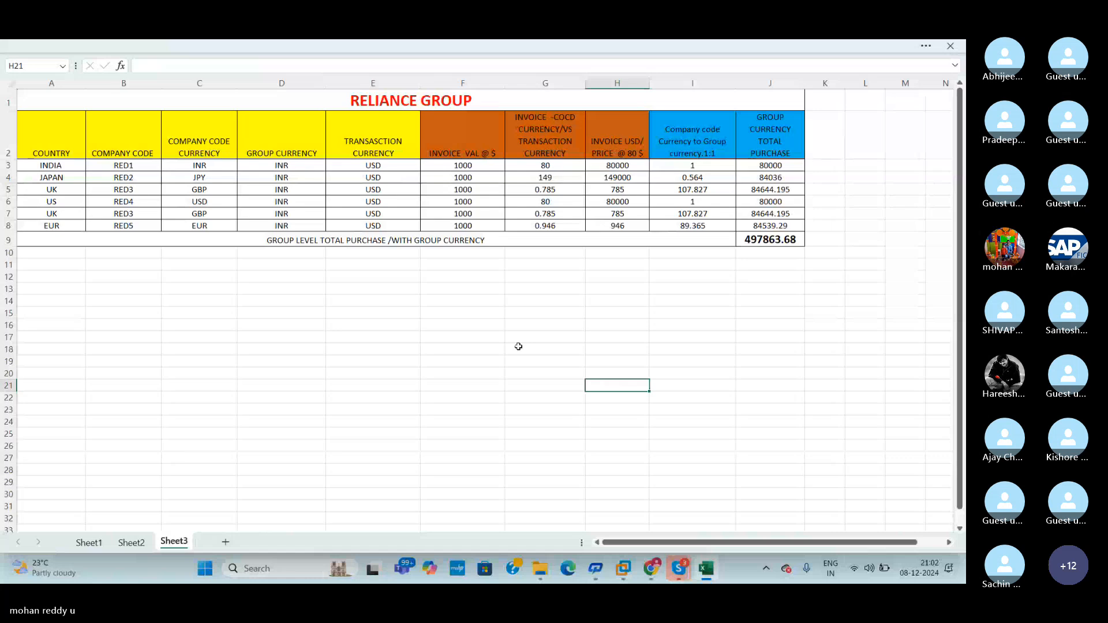
{"action": "left_click", "coordinate": [281, 349]}
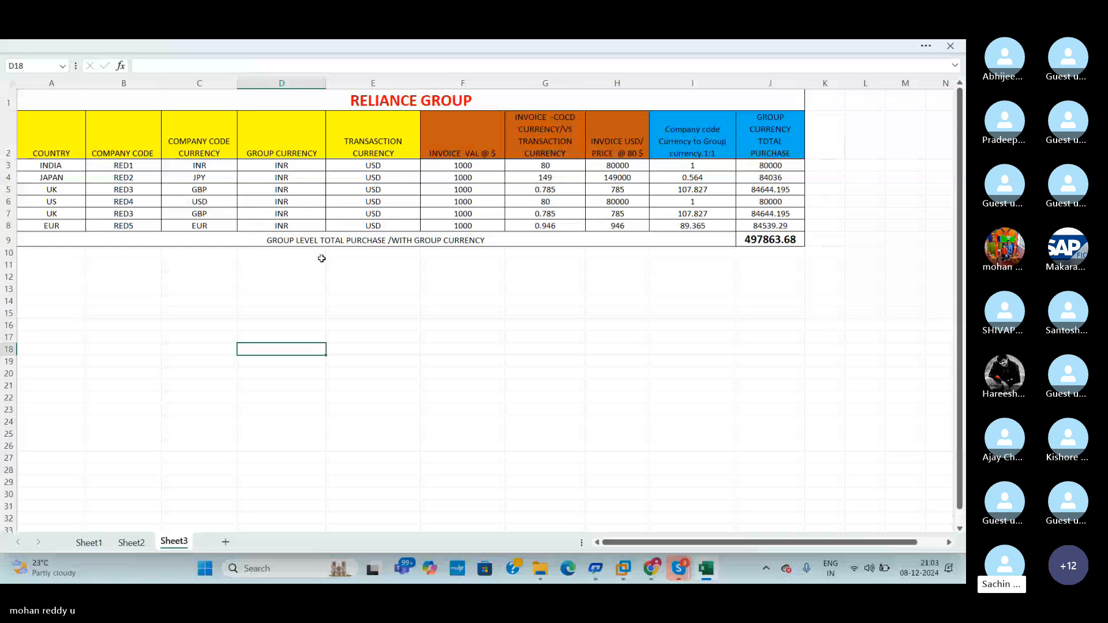
Step: Check the Skype call, and back in Sheet3 examine the India row's transaction currency and converted invoice price formula and the first UK entry
{"action": "left_click", "coordinate": [680, 565]}
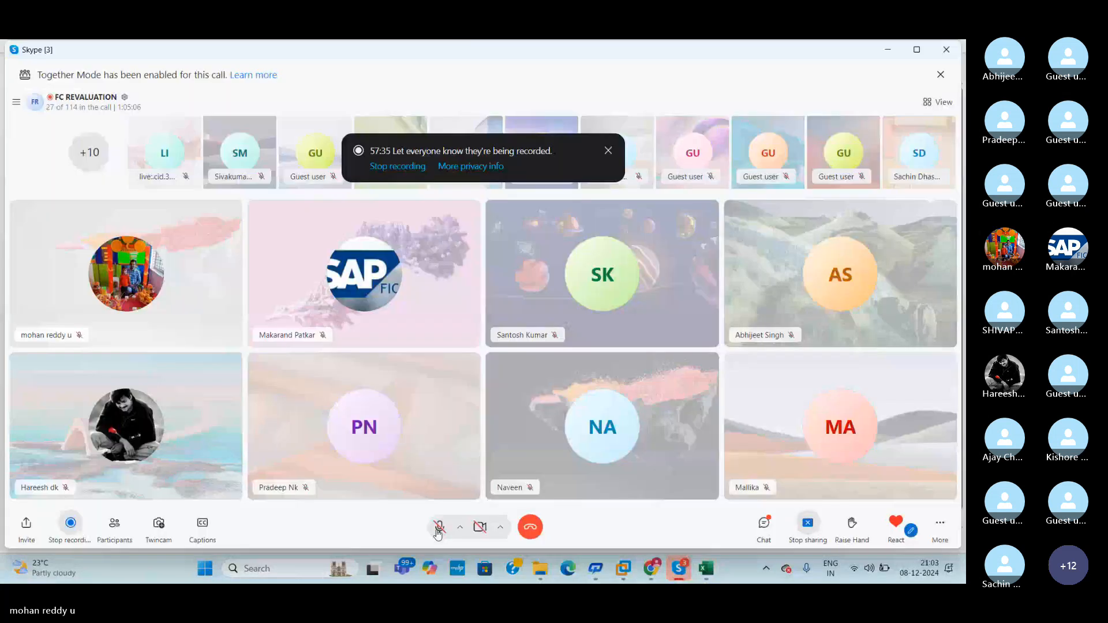
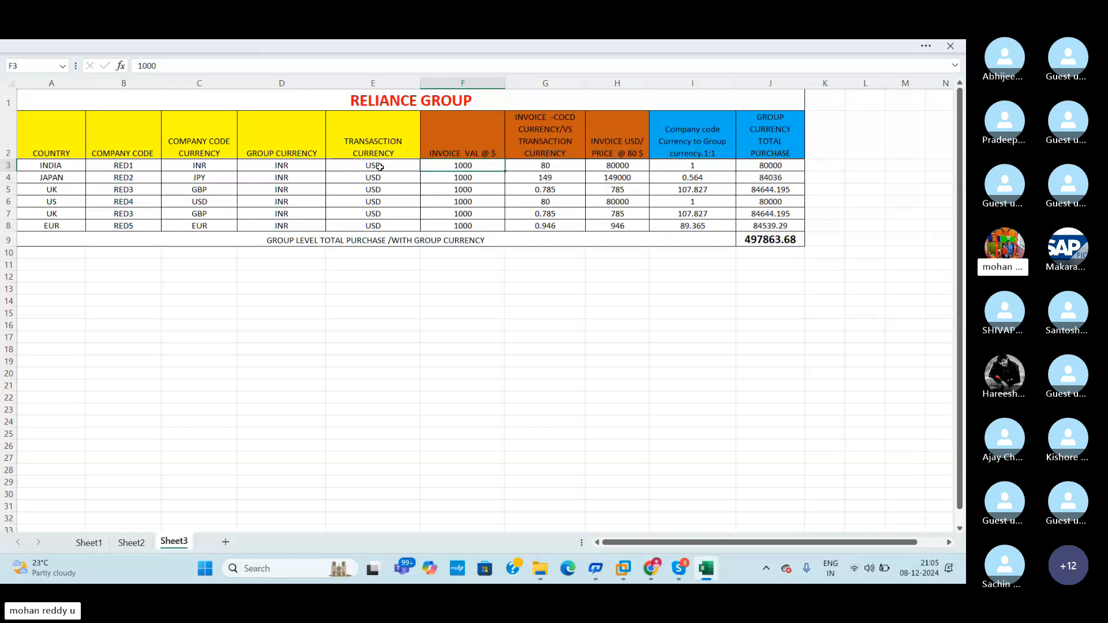
{"action": "left_click", "coordinate": [387, 169]}
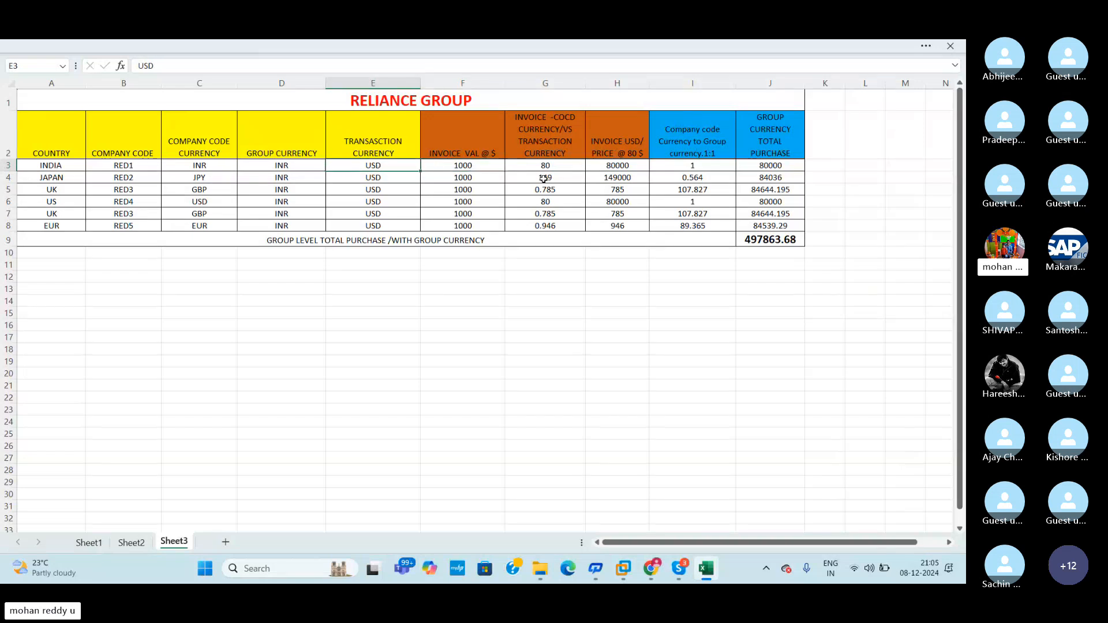
{"action": "left_click", "coordinate": [628, 167]}
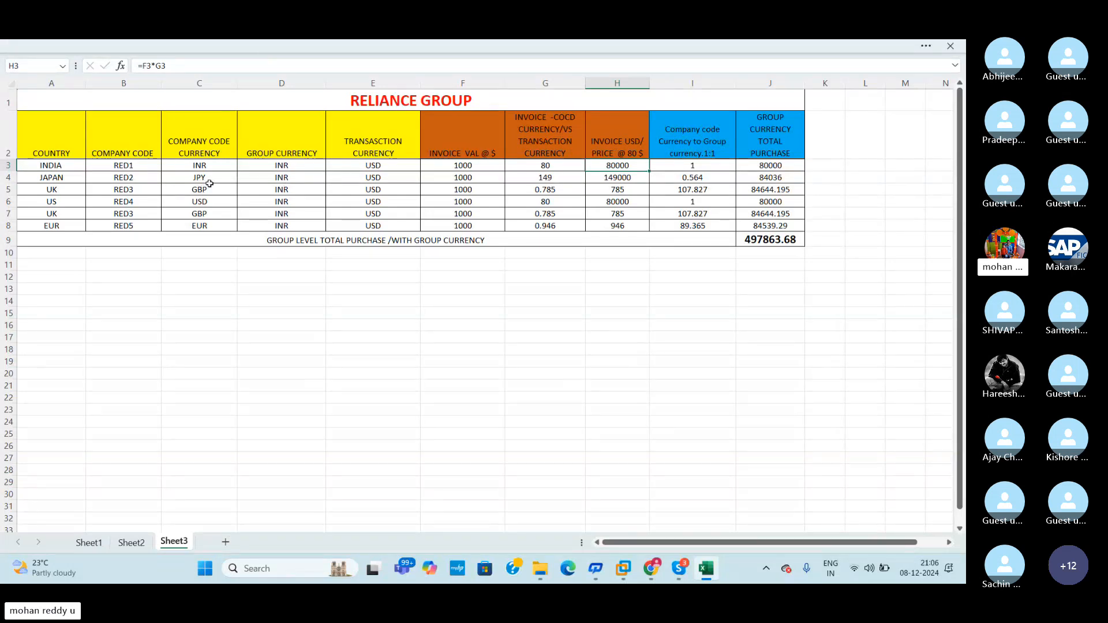
{"action": "left_click", "coordinate": [614, 308]}
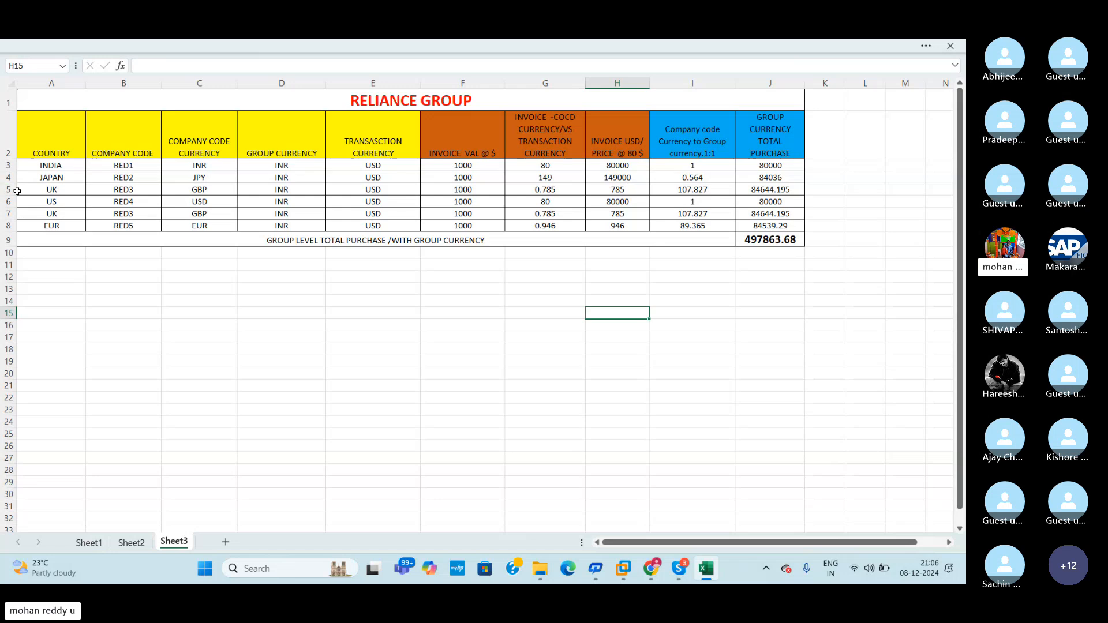
{"action": "left_click", "coordinate": [49, 191]}
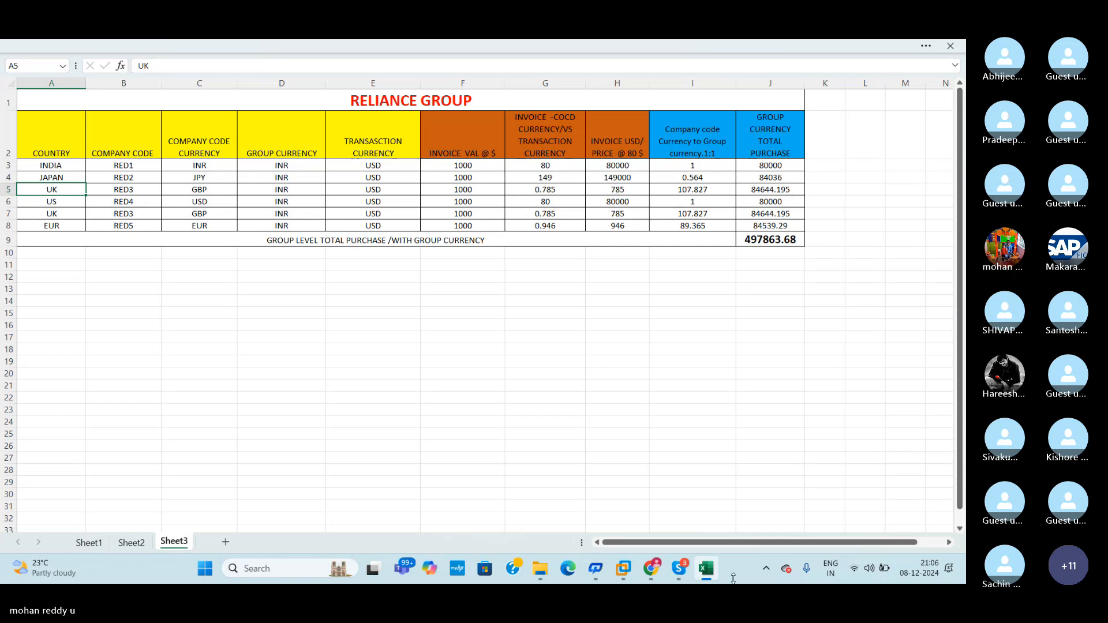
Step: Bring up the Skype call window to check the meeting and return to the Excel workbook
{"action": "left_click", "coordinate": [681, 574]}
{"action": "mouse_move", "coordinate": [681, 575]}
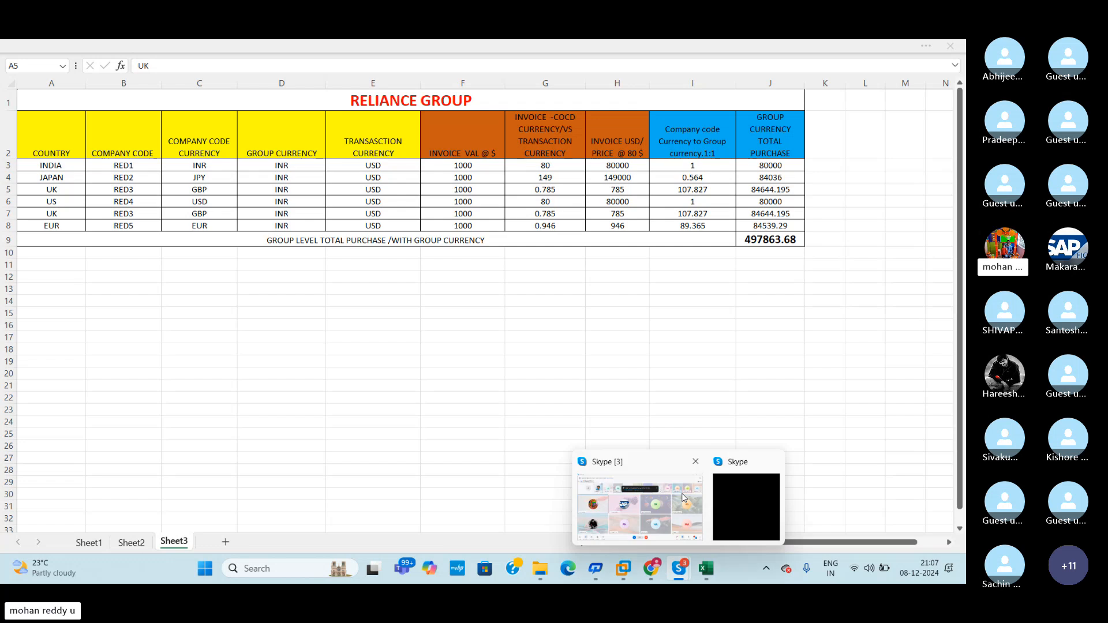
{"action": "left_click", "coordinate": [687, 504]}
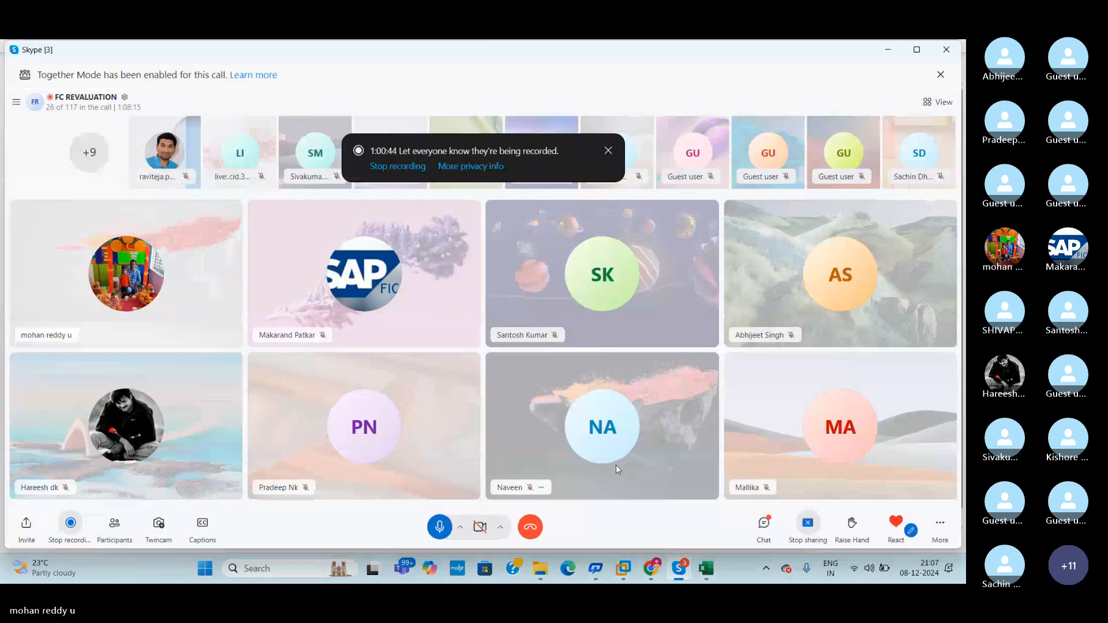
{"action": "mouse_move", "coordinate": [711, 574]}
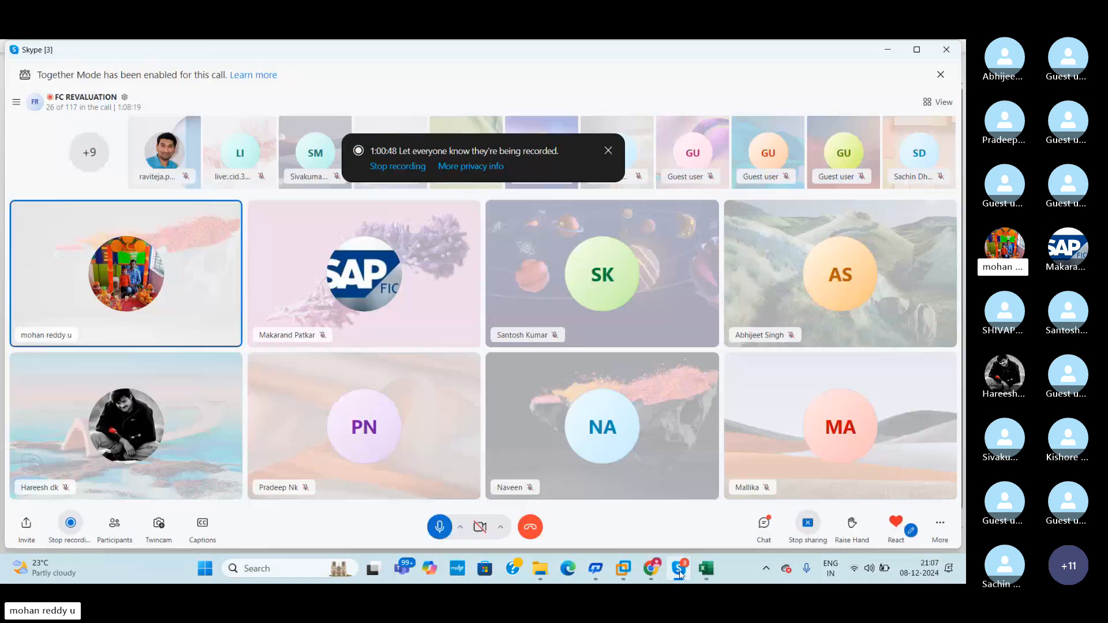
{"action": "left_click", "coordinate": [706, 528]}
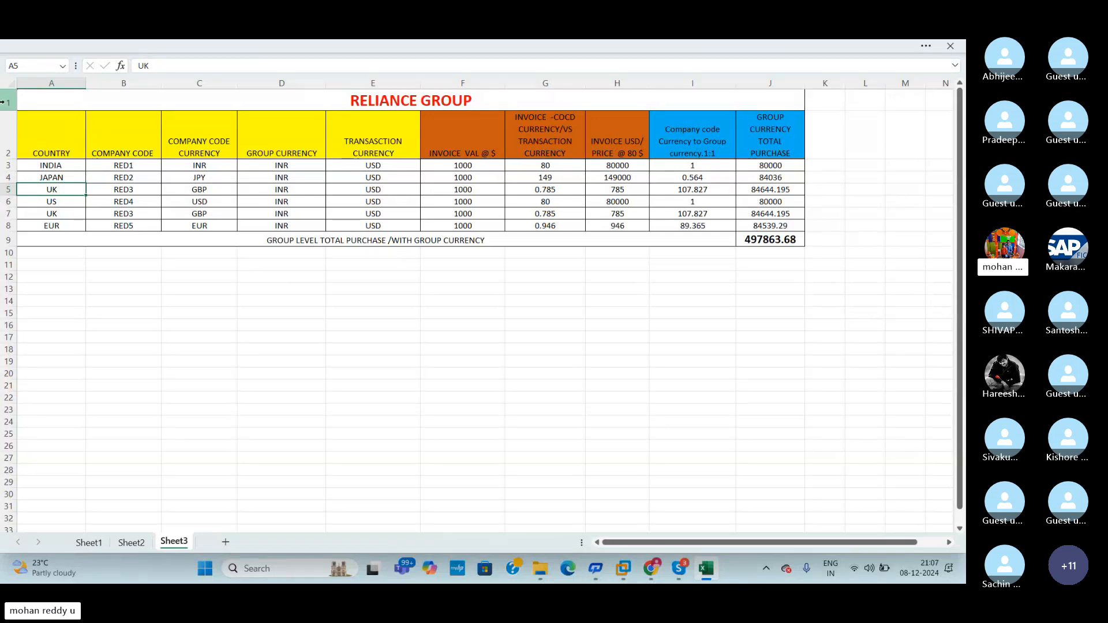
Step: Delete the duplicate UK row for company code RED3, row 7, from the RELIANCE GROUP table
{"action": "left_click_drag", "start_coordinate": [4, 208], "coordinate": [3, 206]}
{"action": "left_click", "coordinate": [7, 200]}
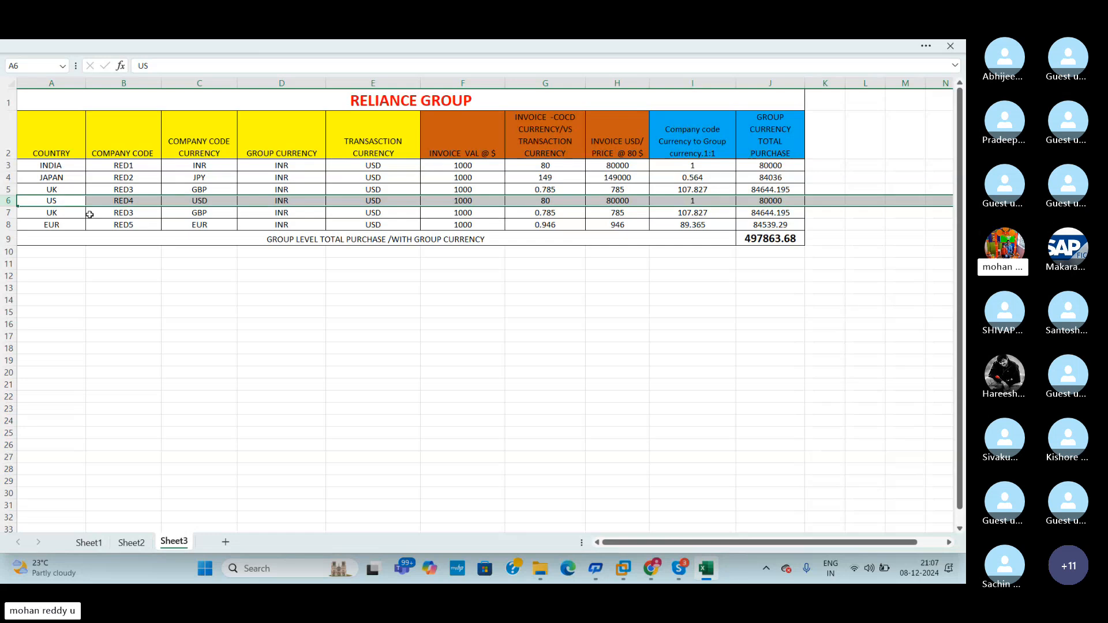
{"action": "left_click", "coordinate": [388, 214]}
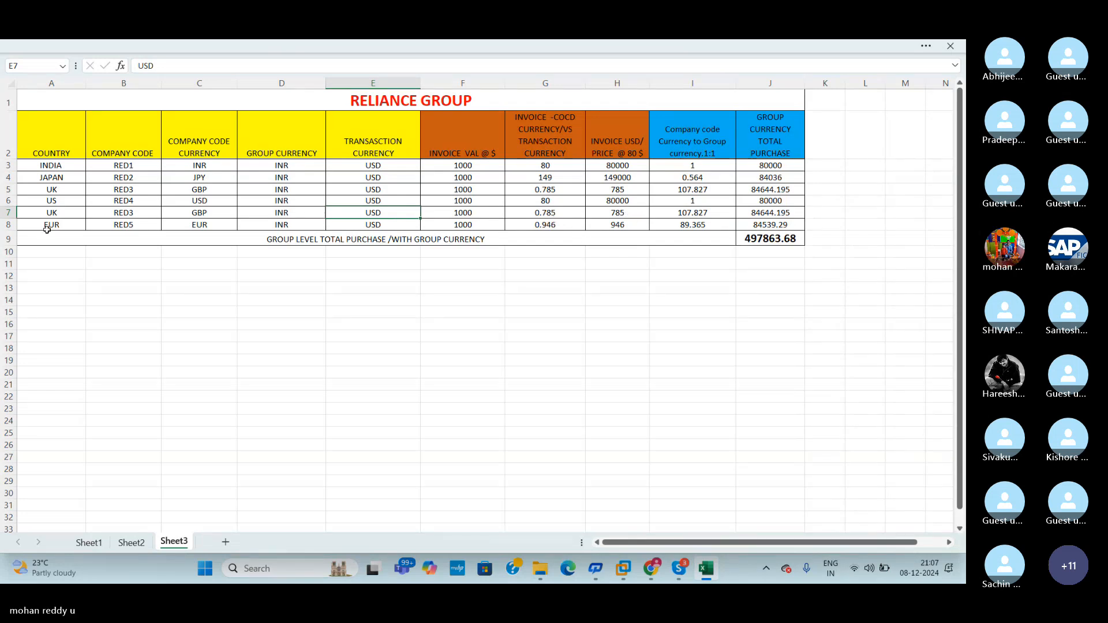
{"action": "left_click", "coordinate": [4, 212]}
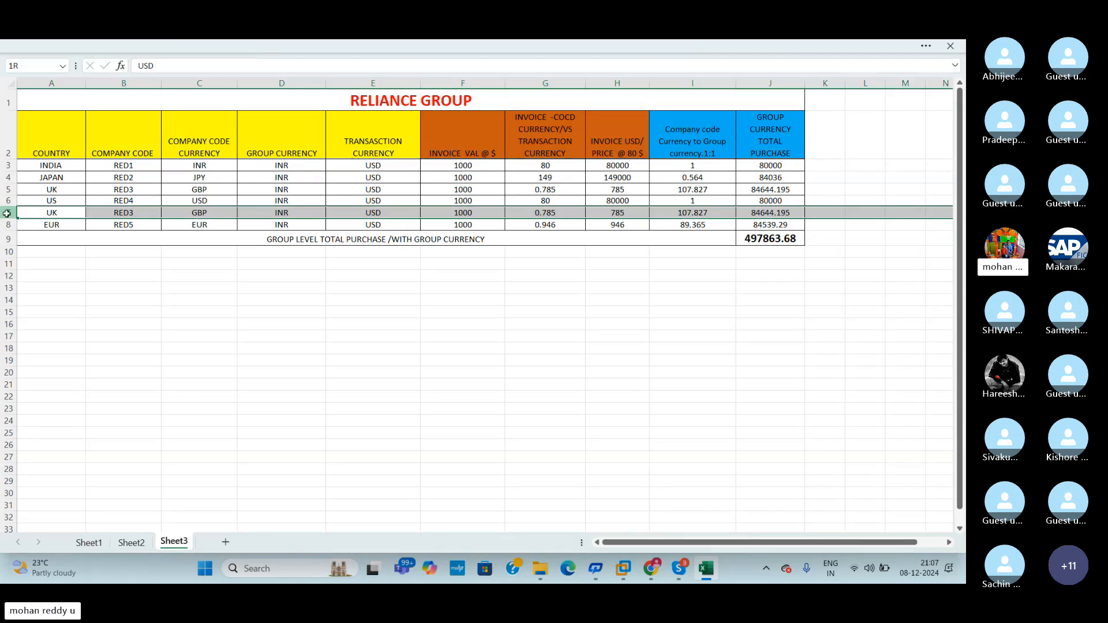
{"action": "left_click", "coordinate": [831, 46]}
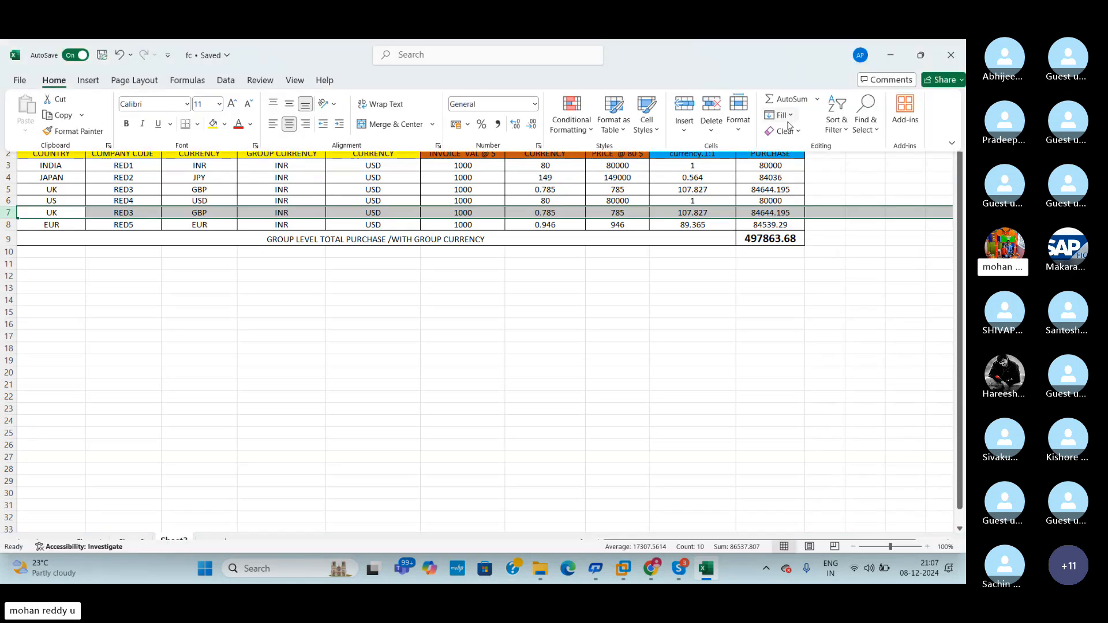
{"action": "left_click", "coordinate": [712, 130]}
{"action": "left_click", "coordinate": [763, 171]}
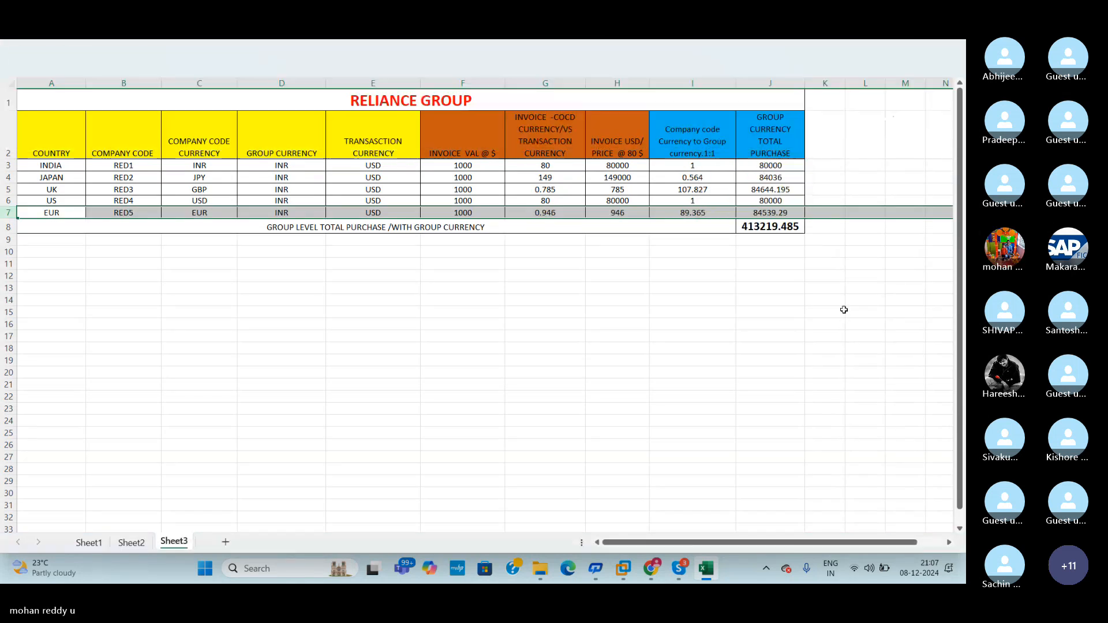
{"action": "left_click", "coordinate": [829, 311]}
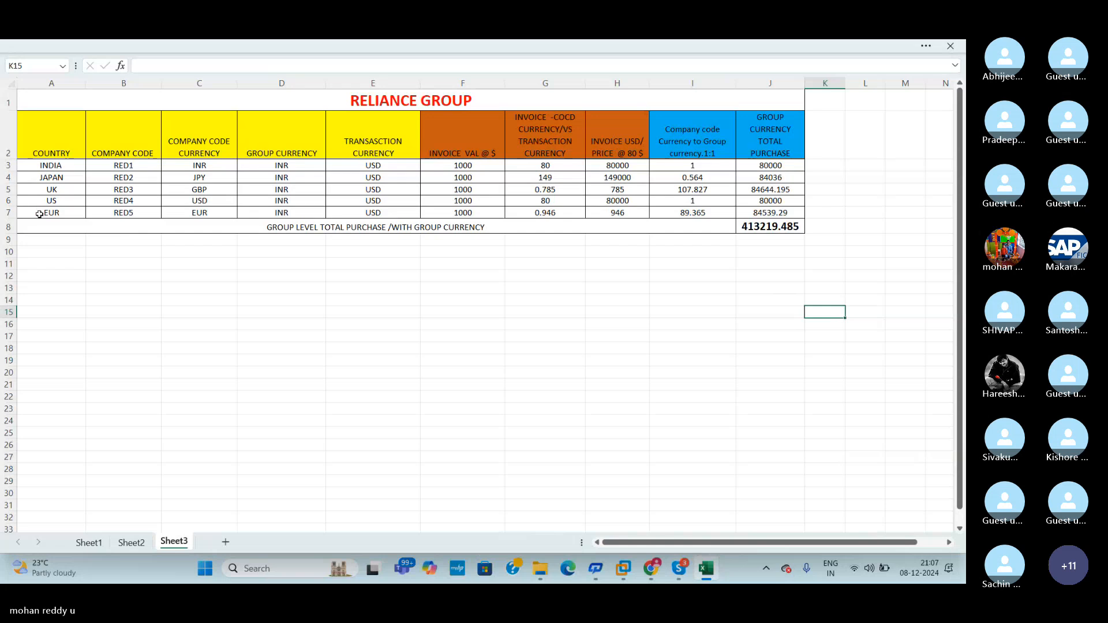
Step: Examine the EUR and India rows, the converted invoice price formulas and the group currency purchase values in the RELIANCE GROUP table
{"action": "left_click", "coordinate": [8, 213]}
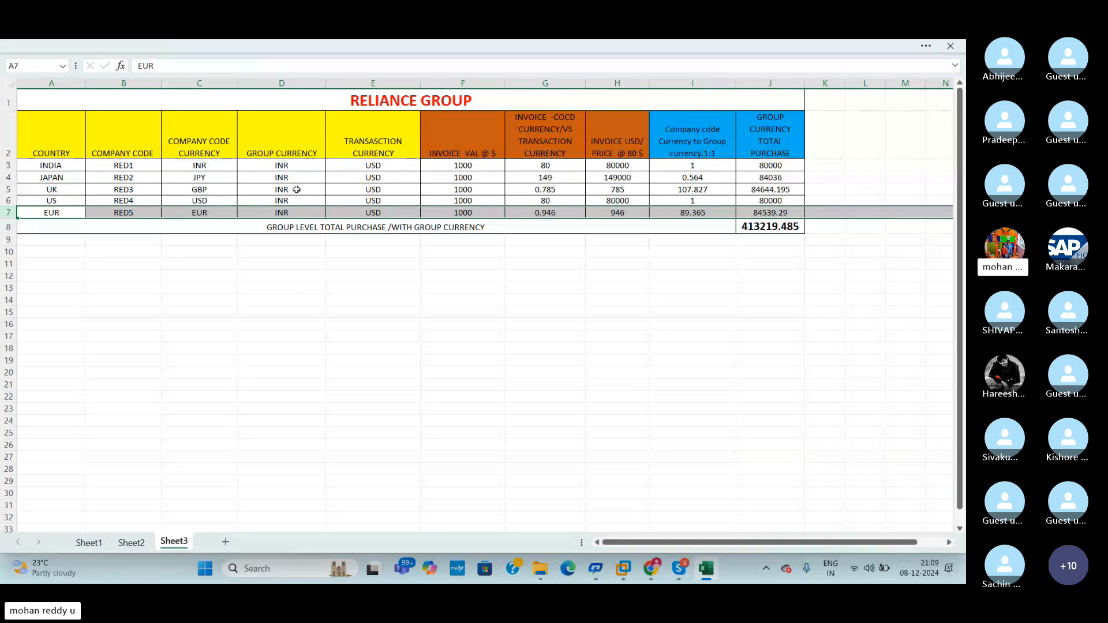
{"action": "left_click", "coordinate": [768, 244]}
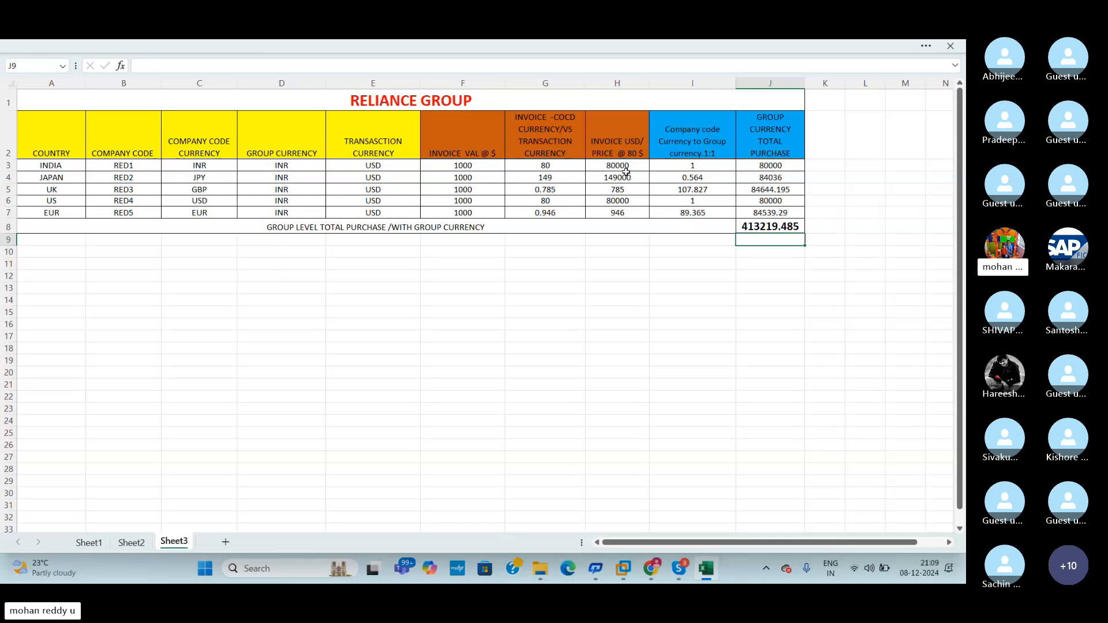
{"action": "left_click", "coordinate": [9, 165]}
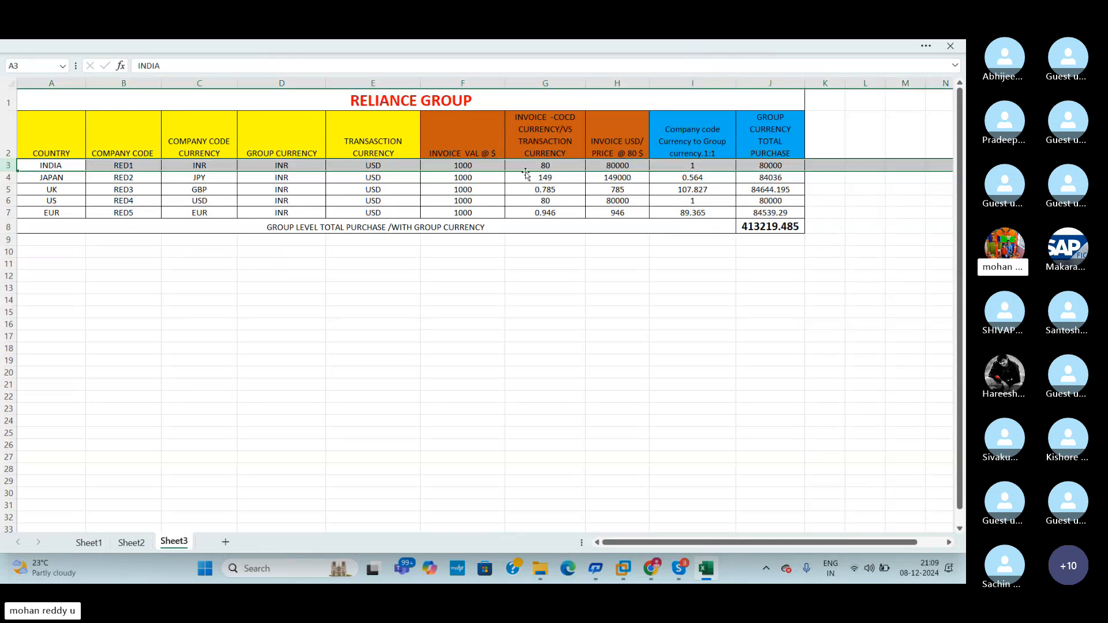
{"action": "left_click", "coordinate": [635, 167]}
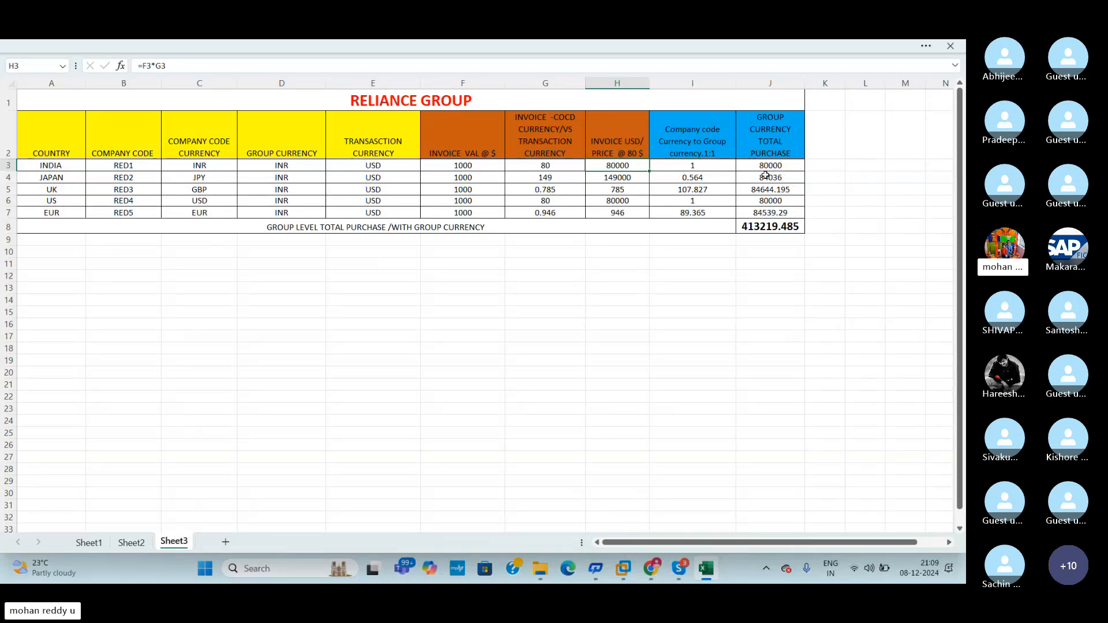
{"action": "left_click_drag", "start_coordinate": [768, 166], "coordinate": [770, 200]}
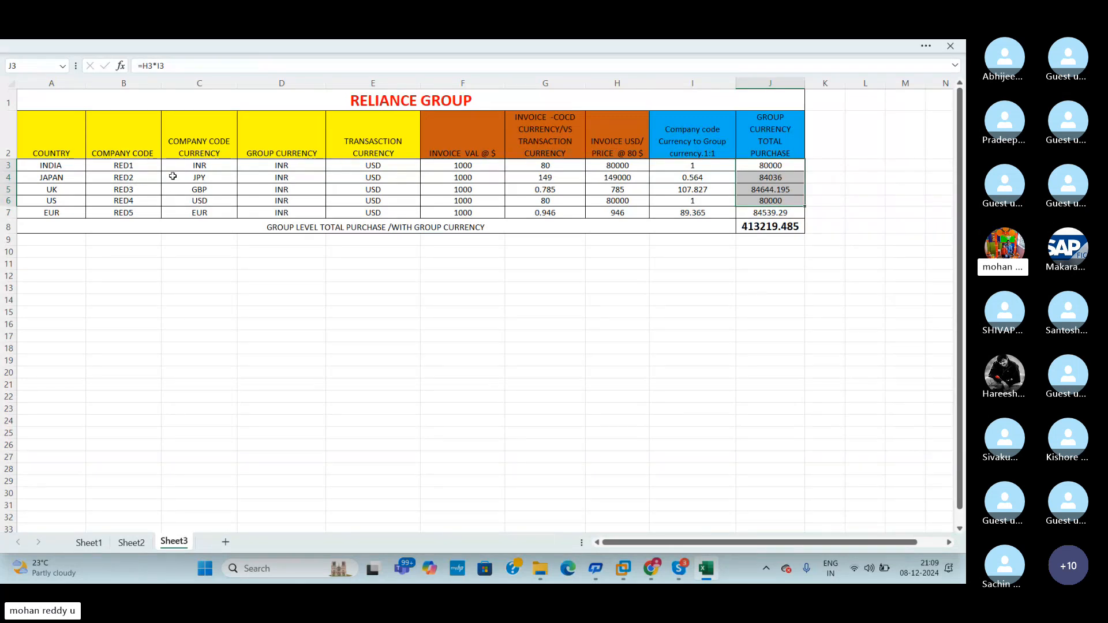
{"action": "left_click_drag", "start_coordinate": [613, 168], "coordinate": [622, 227]}
{"action": "left_click", "coordinate": [635, 315]}
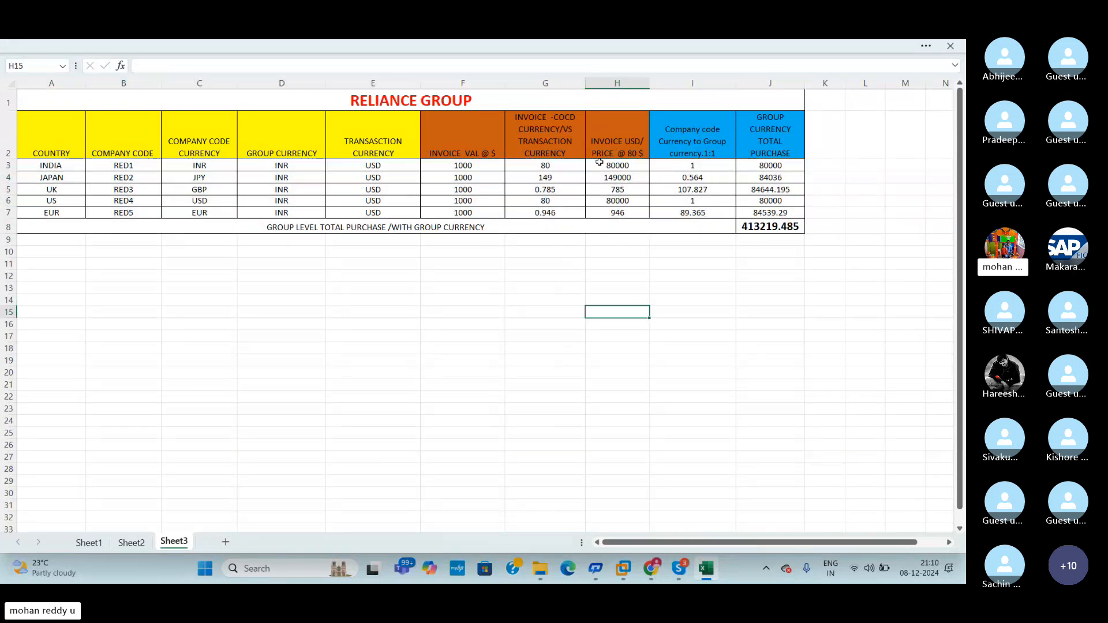
{"action": "left_click_drag", "start_coordinate": [604, 166], "coordinate": [616, 214]}
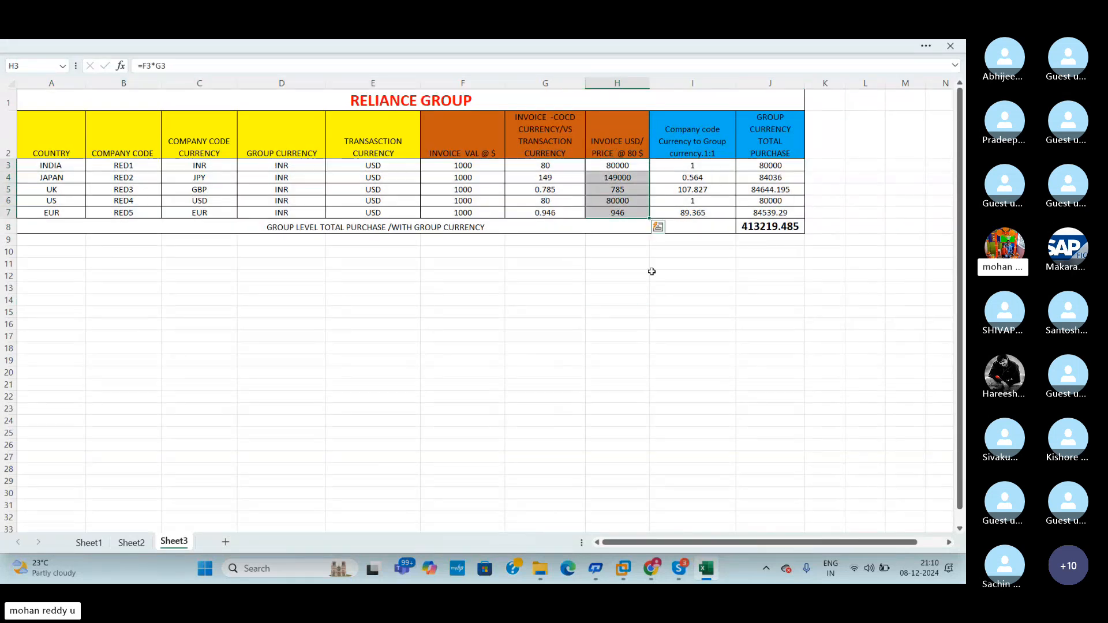
{"action": "left_click", "coordinate": [695, 309]}
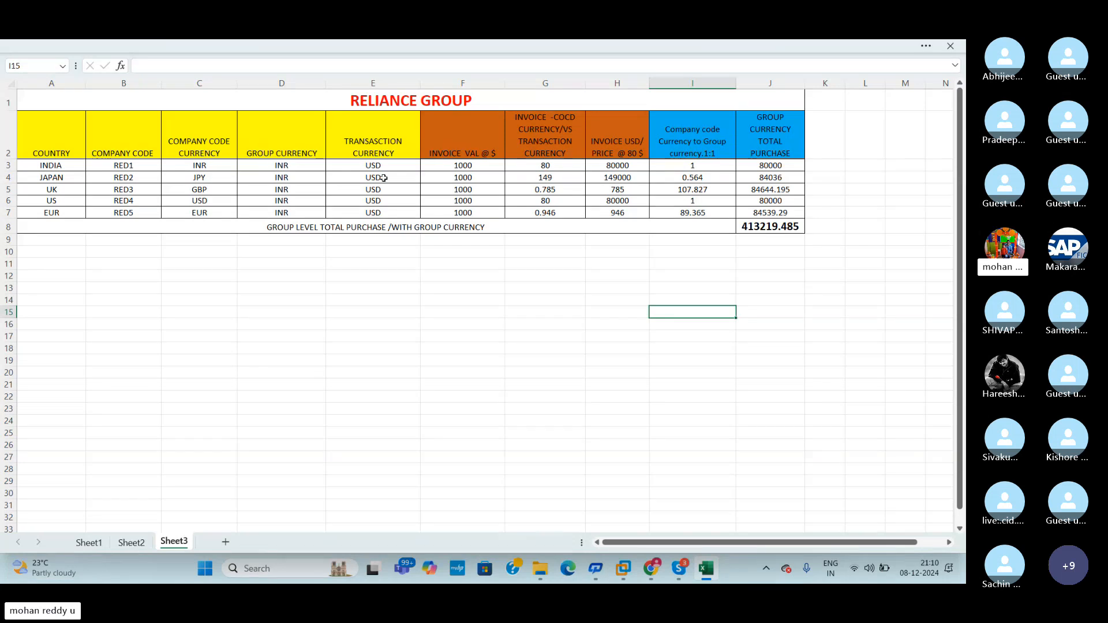
Step: Open Sheet2 and examine the valuation method and valuation area rows under FC Revaluation, checking the Skype call in between
{"action": "left_click", "coordinate": [133, 543]}
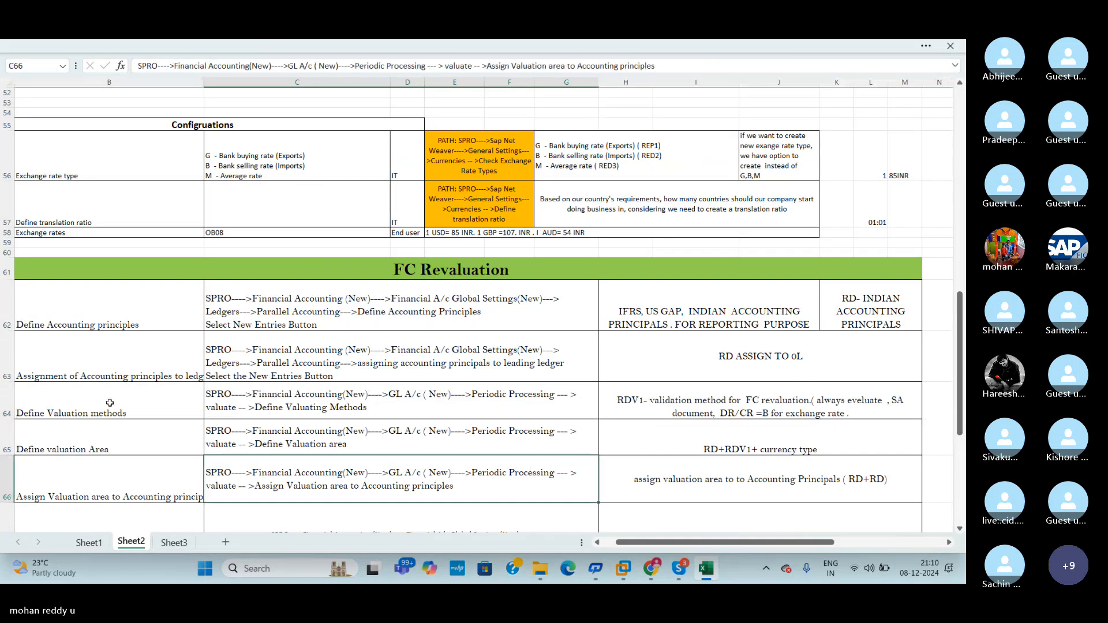
{"action": "left_click", "coordinate": [7, 403]}
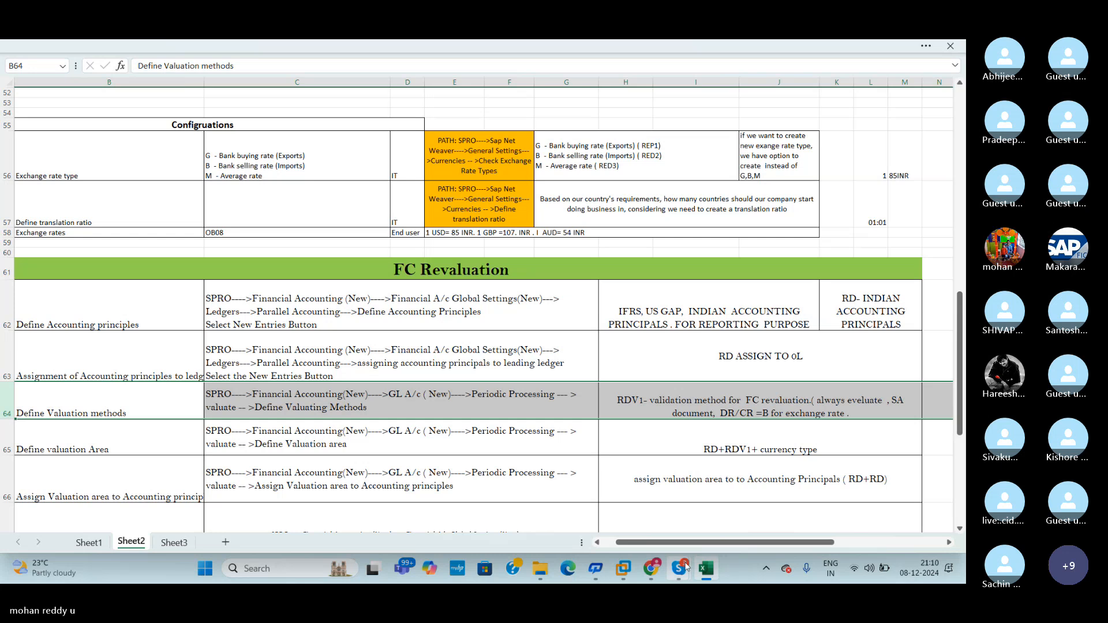
{"action": "mouse_move", "coordinate": [684, 568]}
{"action": "left_click", "coordinate": [648, 528]}
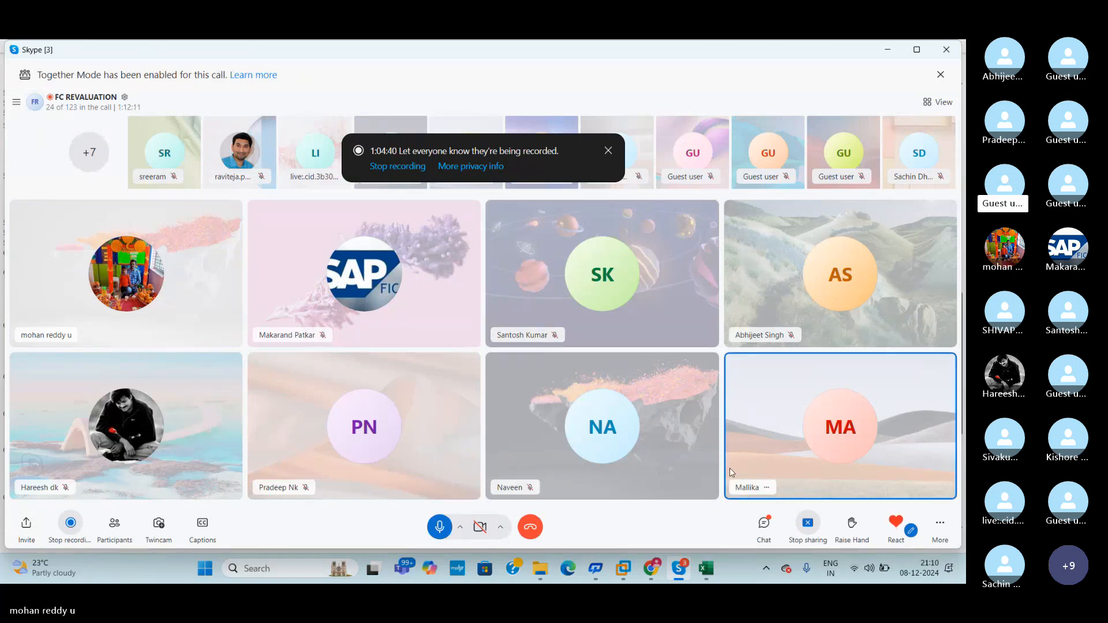
{"action": "left_click", "coordinate": [711, 579]}
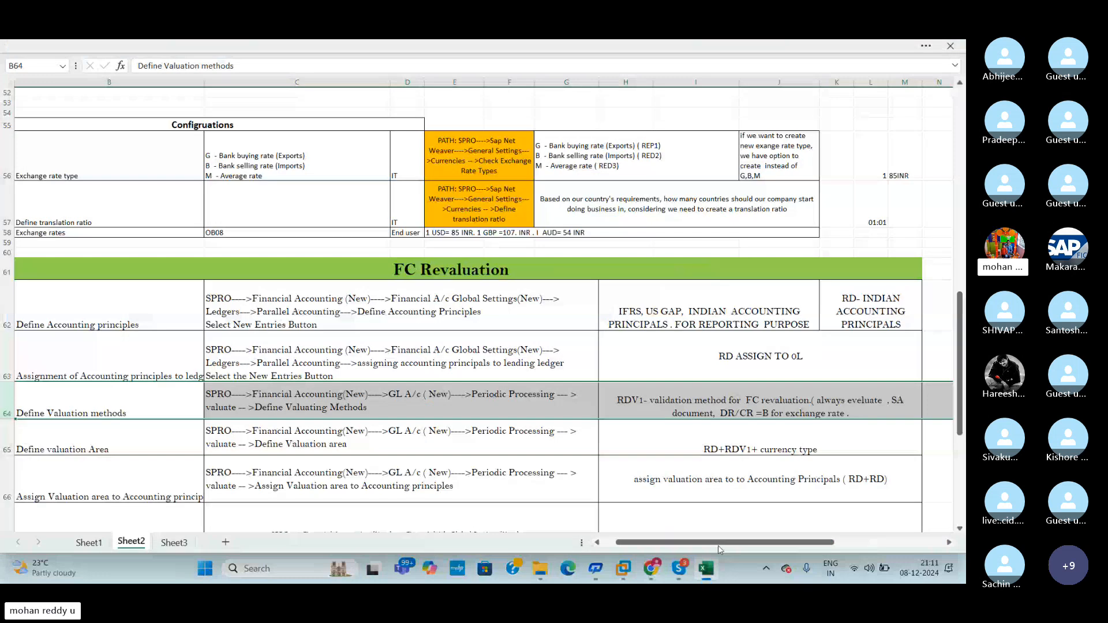
{"action": "left_click", "coordinate": [707, 438]}
{"action": "left_click_drag", "start_coordinate": [960, 385], "coordinate": [962, 430]}
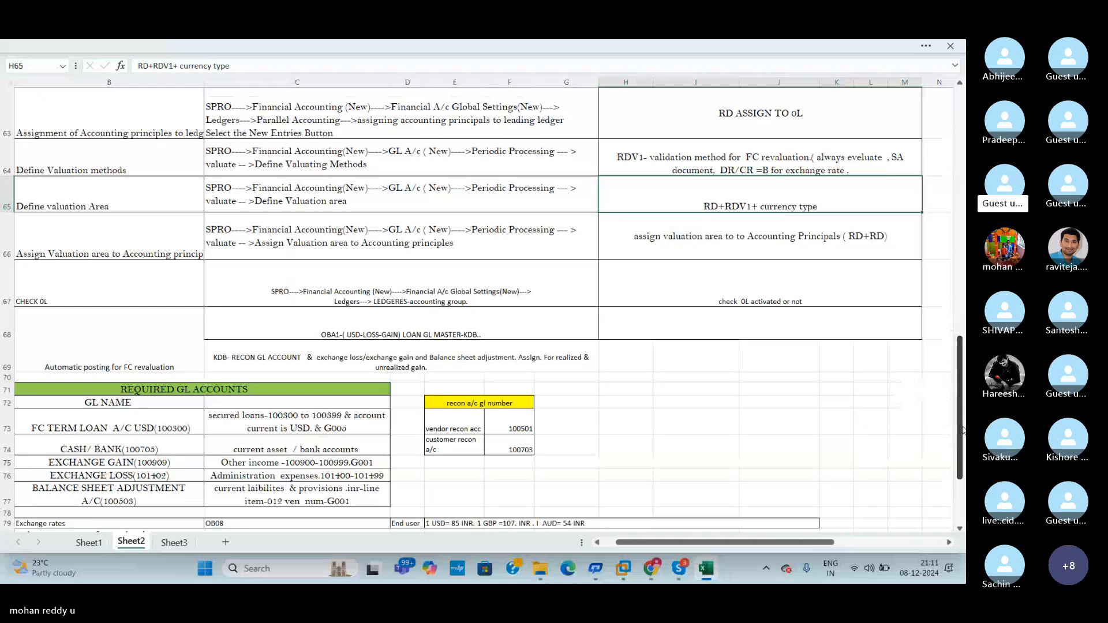
Step: Check the Skype call and the SAP window, and return to Sheet2 to examine the Define valuation Area row
{"action": "left_click", "coordinate": [711, 571]}
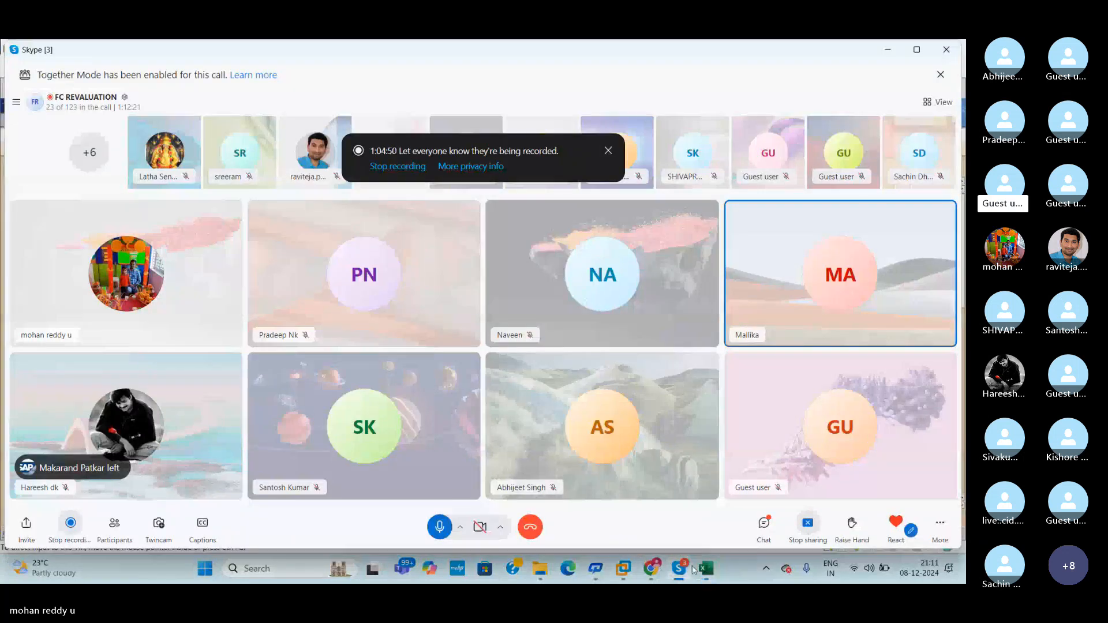
{"action": "left_click", "coordinate": [683, 571]}
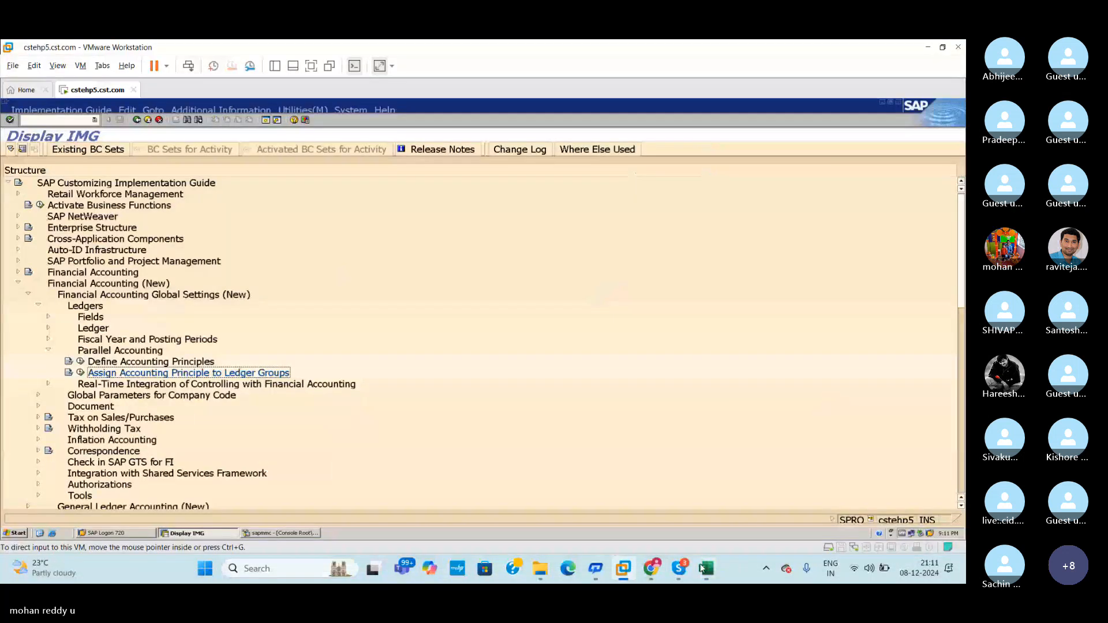
{"action": "left_click", "coordinate": [704, 569]}
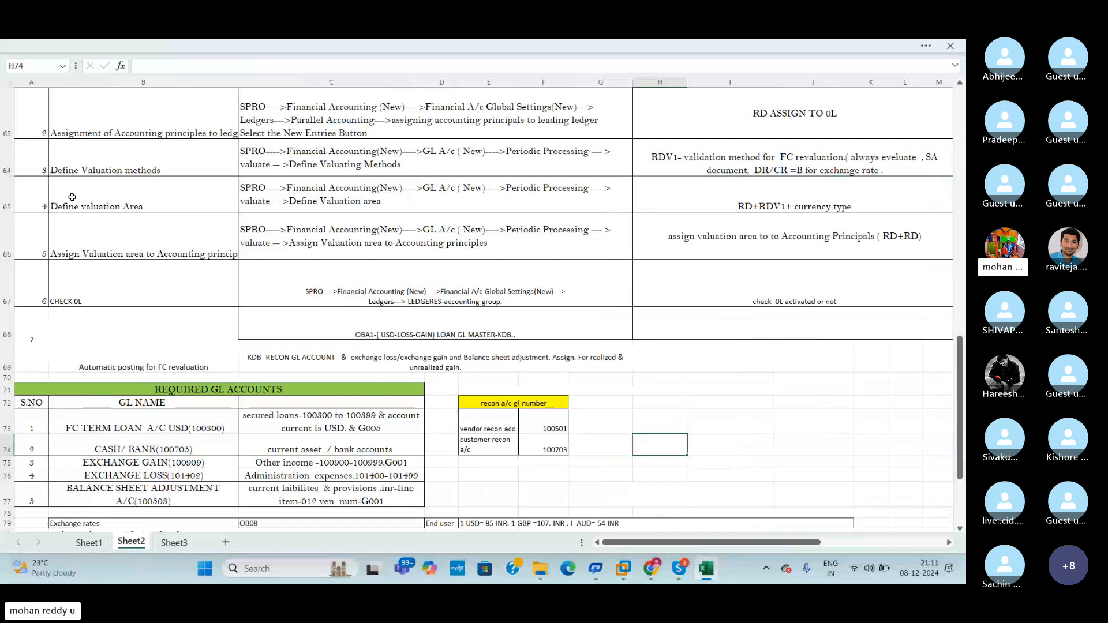
{"action": "left_click", "coordinate": [9, 206]}
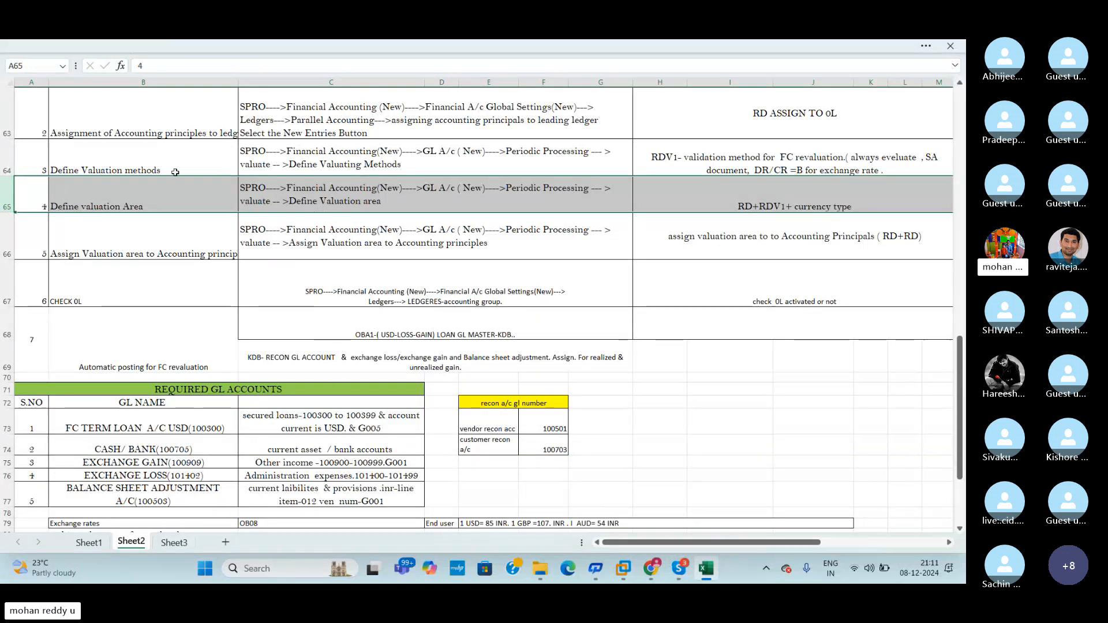
{"action": "left_click", "coordinate": [691, 444]}
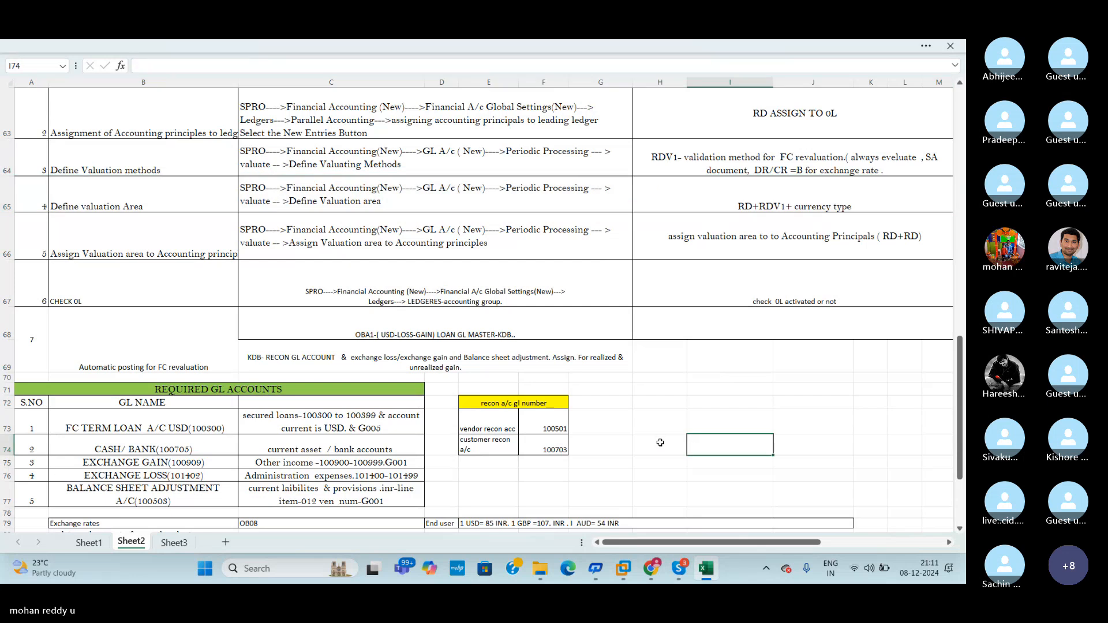
Step: Switch to the SAP virtual machine, run /NSPRO and display the SAP Customizing Implementation Guide afresh
{"action": "mouse_move", "coordinate": [622, 568]}
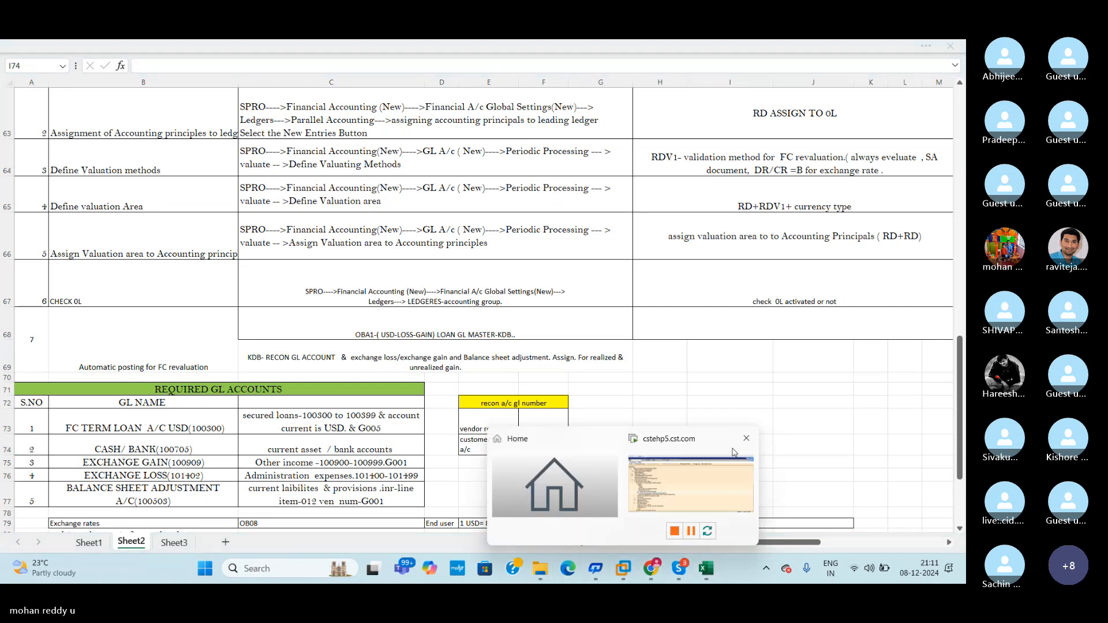
{"action": "left_click", "coordinate": [715, 487]}
{"action": "left_click", "coordinate": [69, 120]}
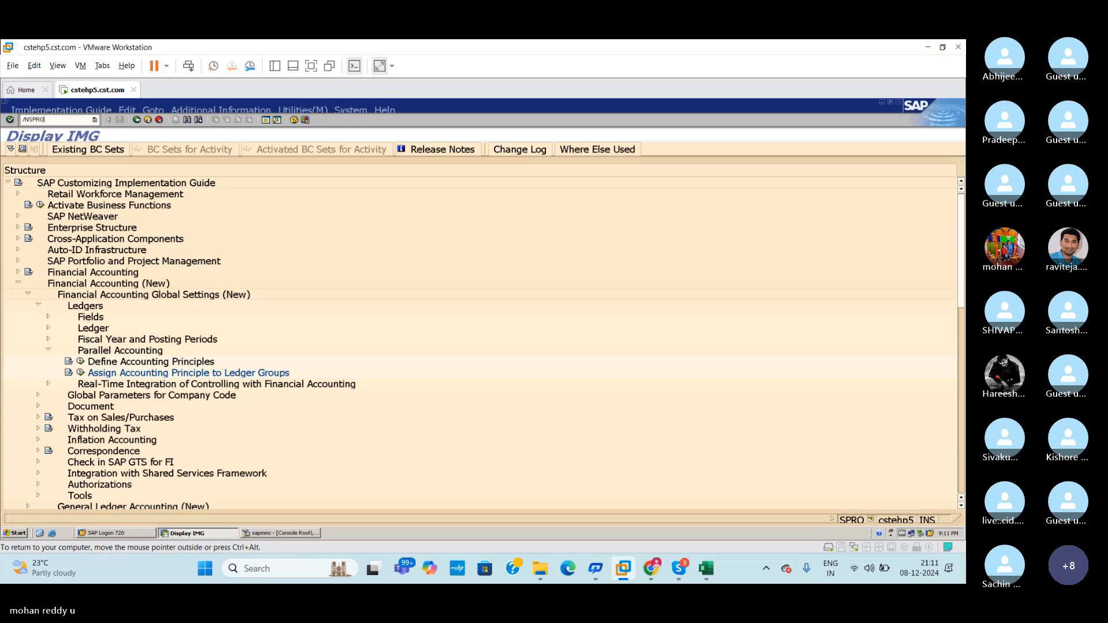
{"action": "key", "text": "Return"}
{"action": "left_click", "coordinate": [90, 150]}
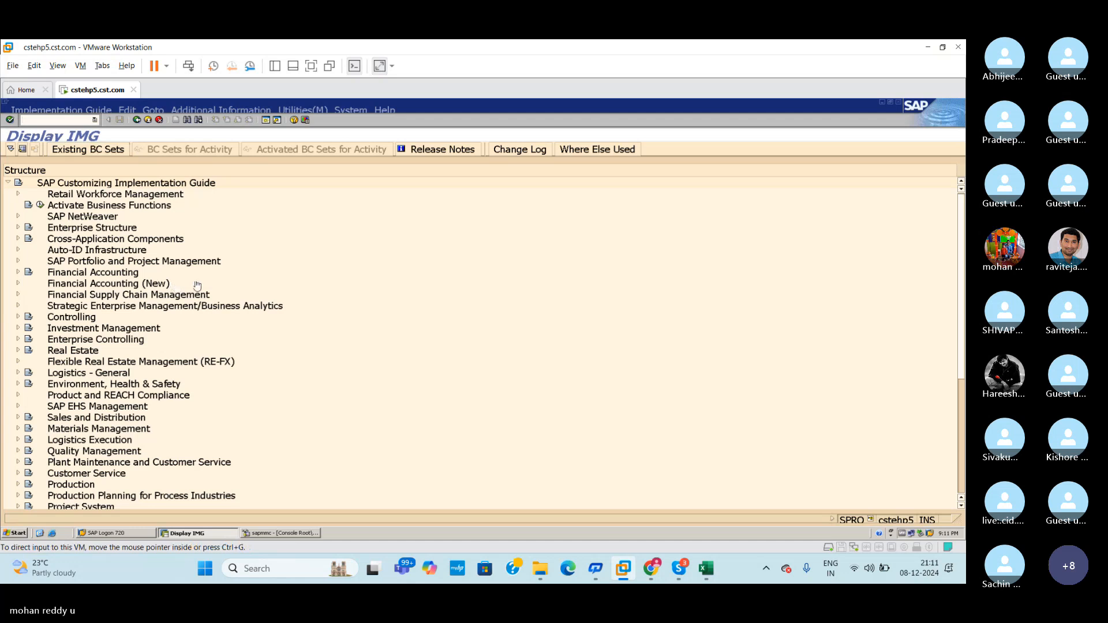
Step: Expand Financial Accounting (New) and General Ledger Accounting (New), and compare them with the configuration paths in the Excel Sheet2
{"action": "left_click", "coordinate": [18, 284]}
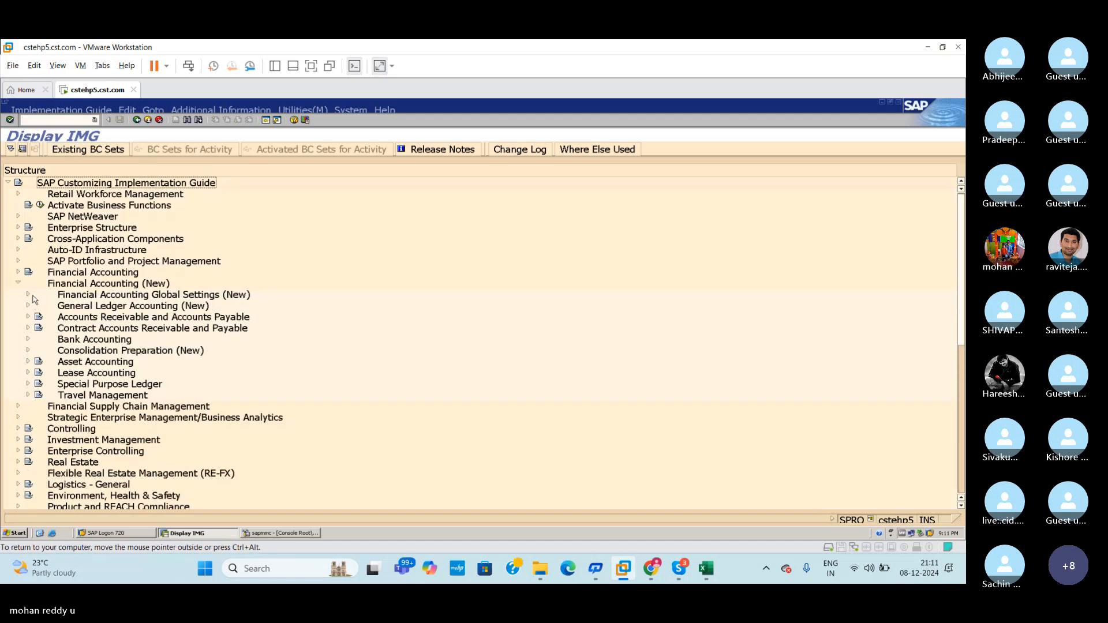
{"action": "left_click", "coordinate": [28, 305]}
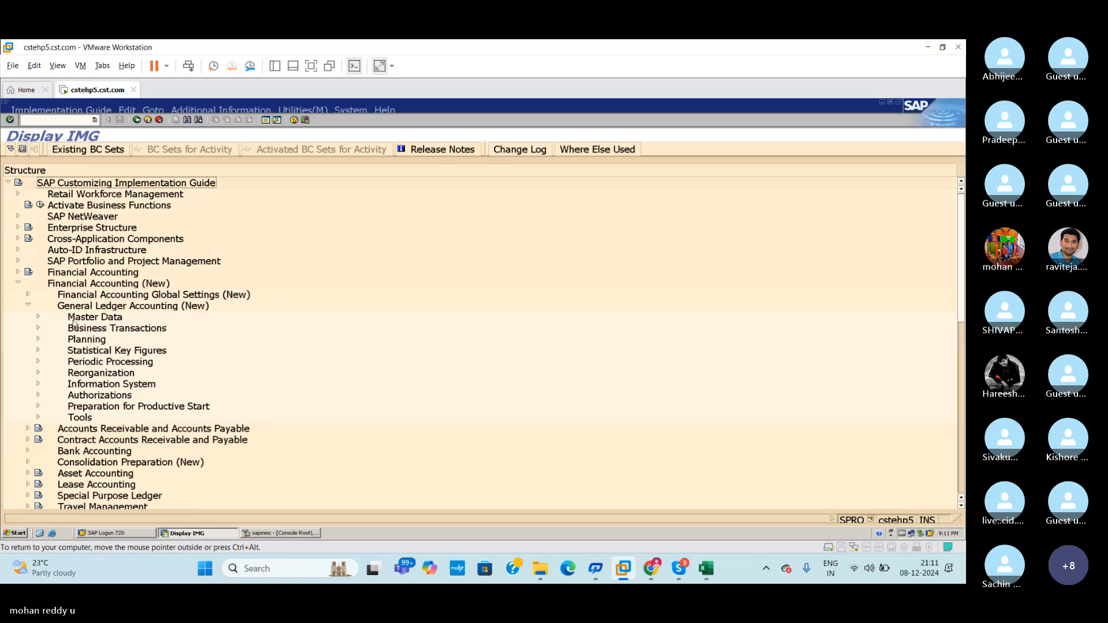
{"action": "left_click", "coordinate": [705, 568]}
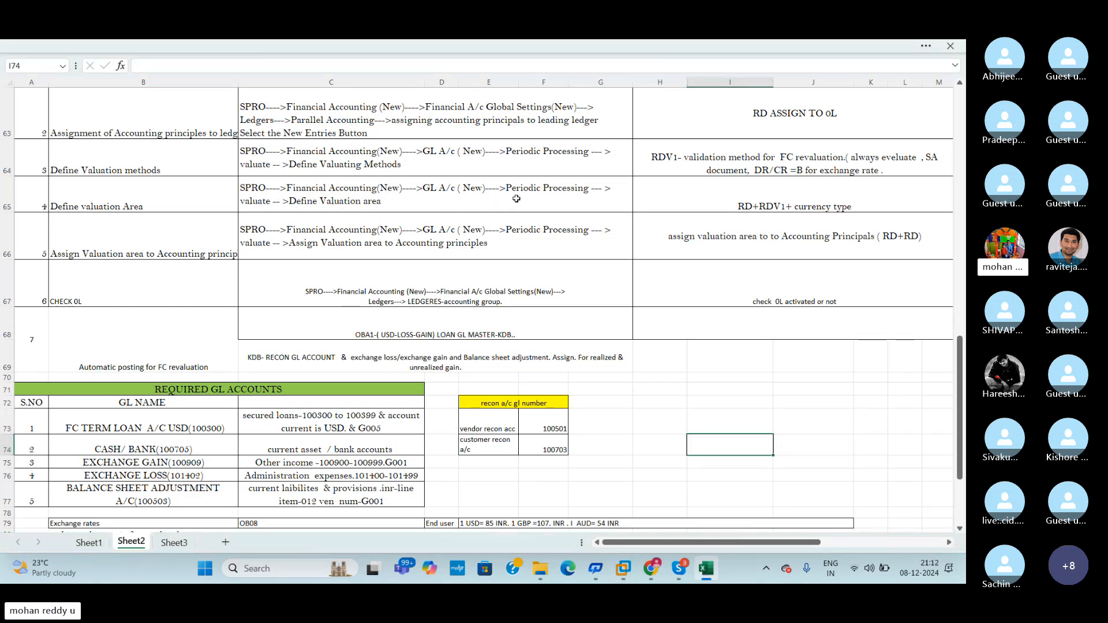
{"action": "key", "text": "alt+Tab"}
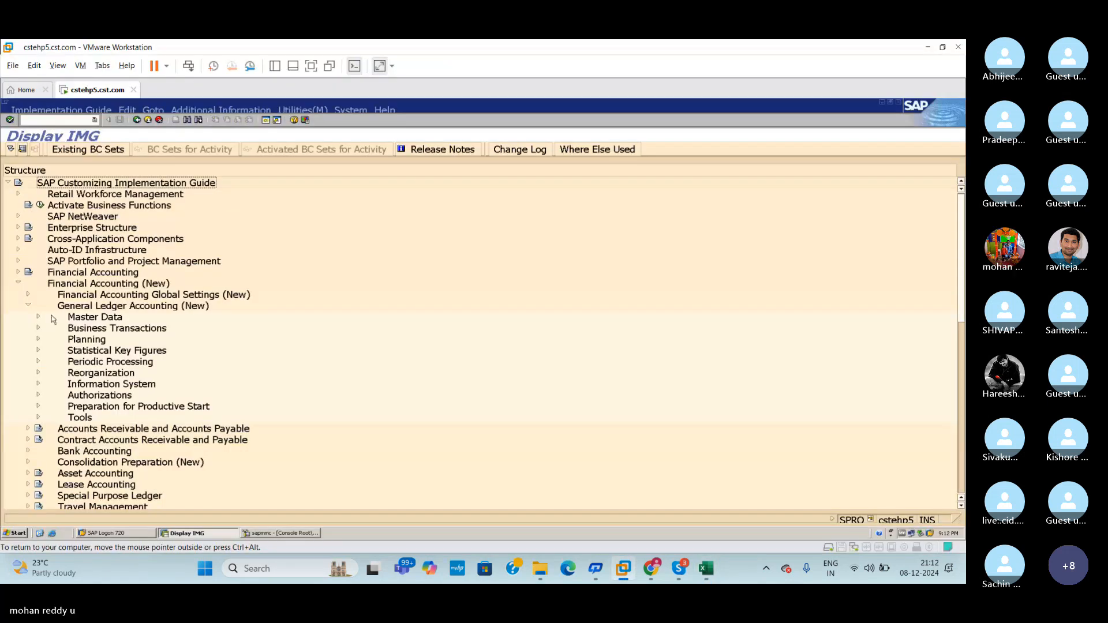
Step: Collapse General Ledger Accounting (New), and look through the Ledgers and Ledger activities under Financial Accounting Global Settings (New)
{"action": "left_click", "coordinate": [29, 306]}
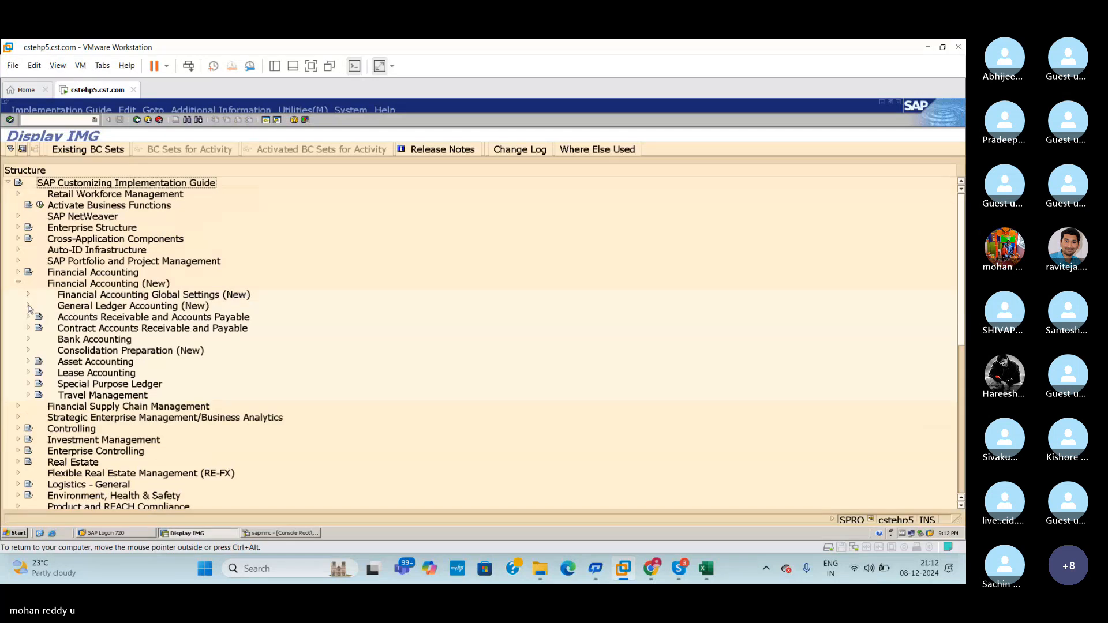
{"action": "left_click", "coordinate": [29, 295]}
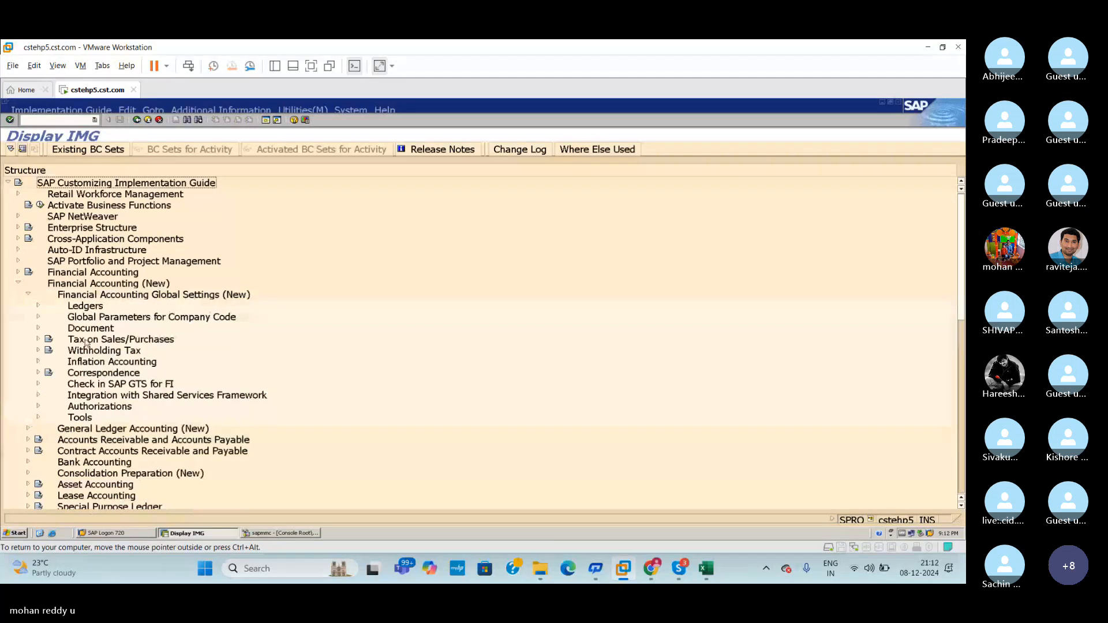
{"action": "left_click", "coordinate": [38, 306]}
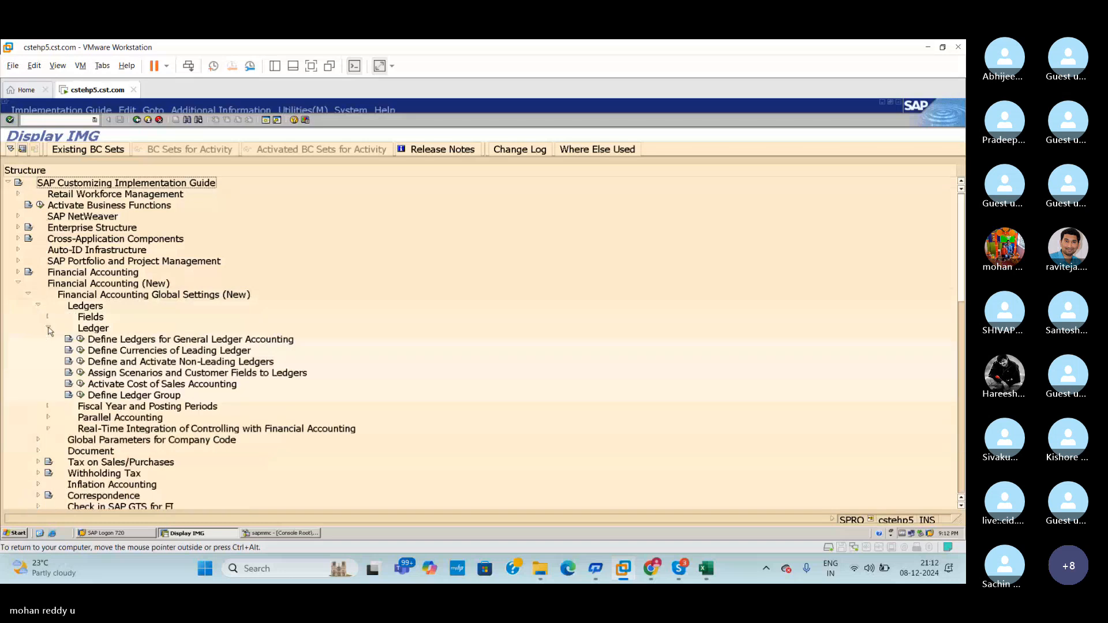
{"action": "left_click", "coordinate": [48, 328]}
{"action": "left_click", "coordinate": [48, 327]}
{"action": "left_click", "coordinate": [38, 306]}
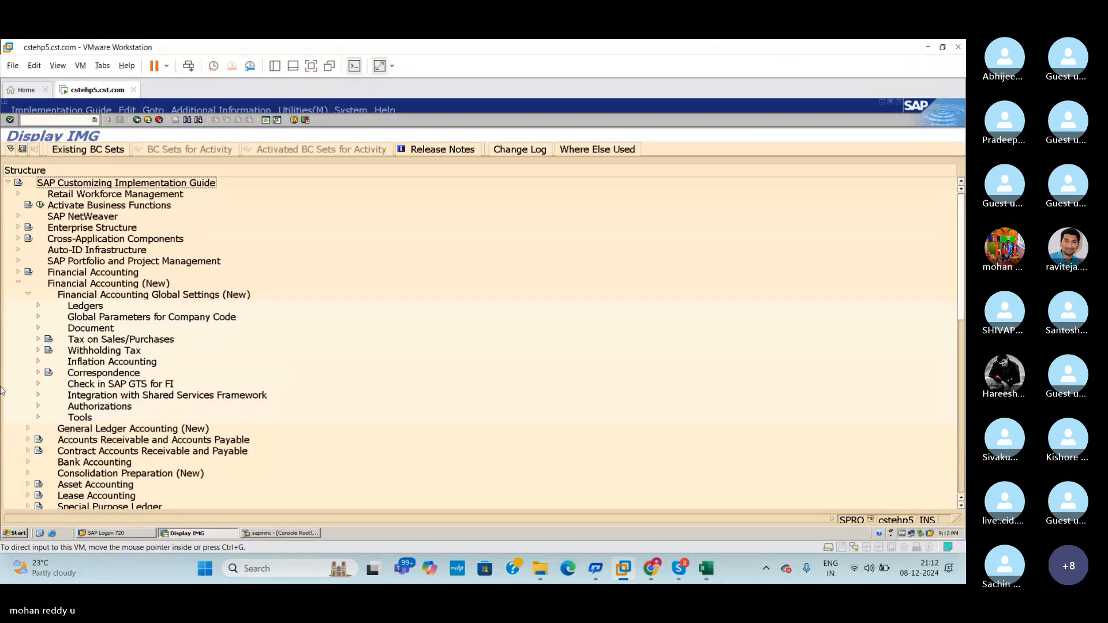
Step: Collapse Financial Accounting Global Settings (New) and expand General Ledger Accounting (New) under Financial Accounting (New)
{"action": "left_click", "coordinate": [28, 294]}
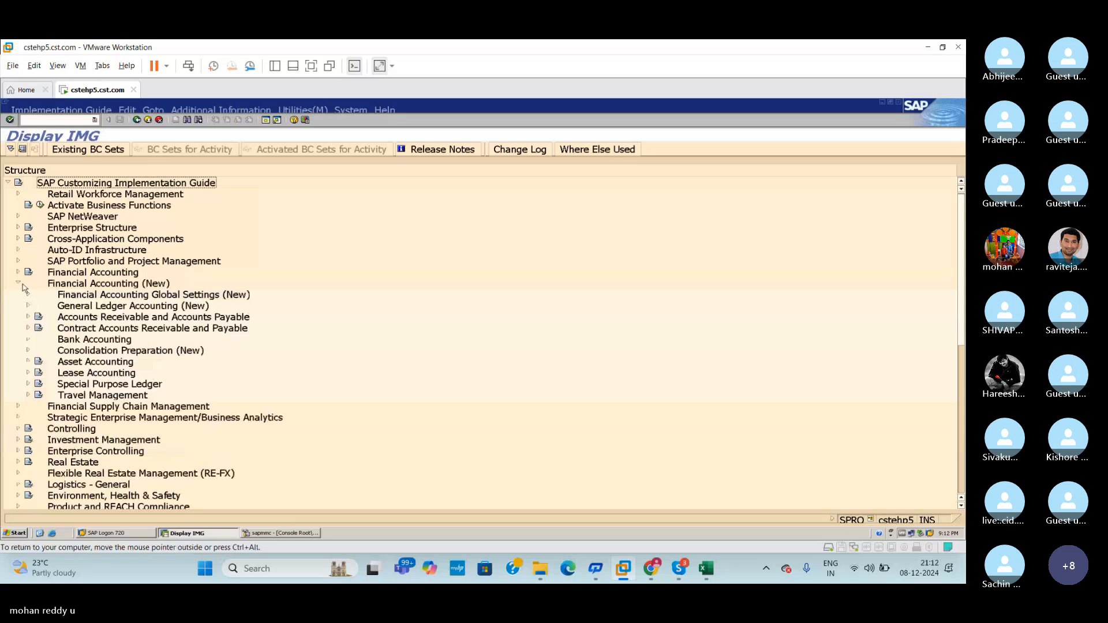
{"action": "left_click", "coordinate": [19, 283]}
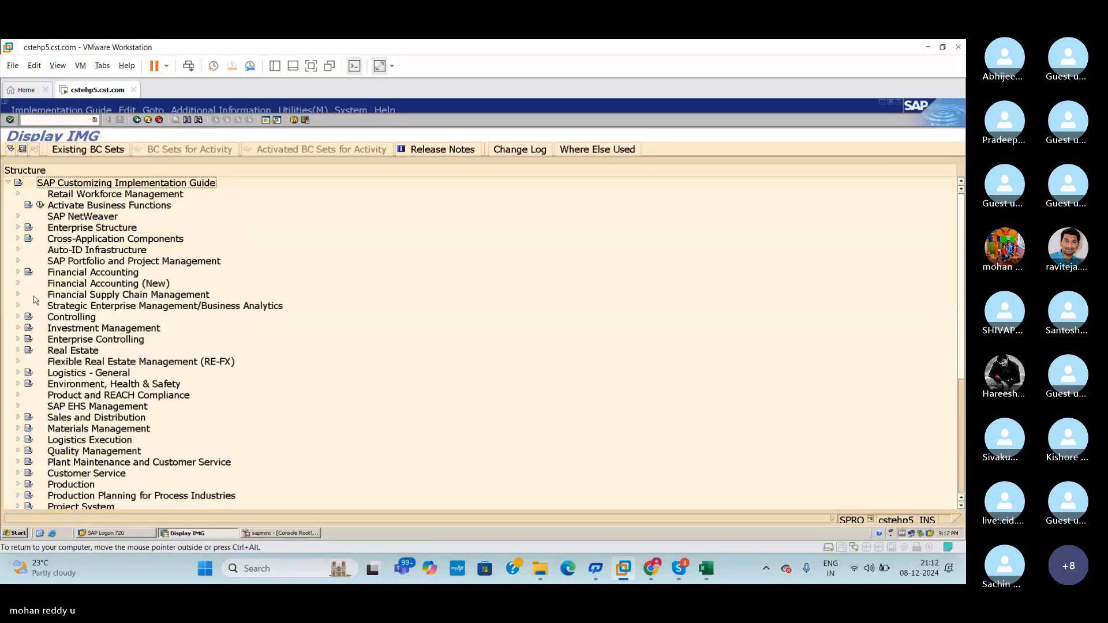
{"action": "left_click", "coordinate": [18, 284]}
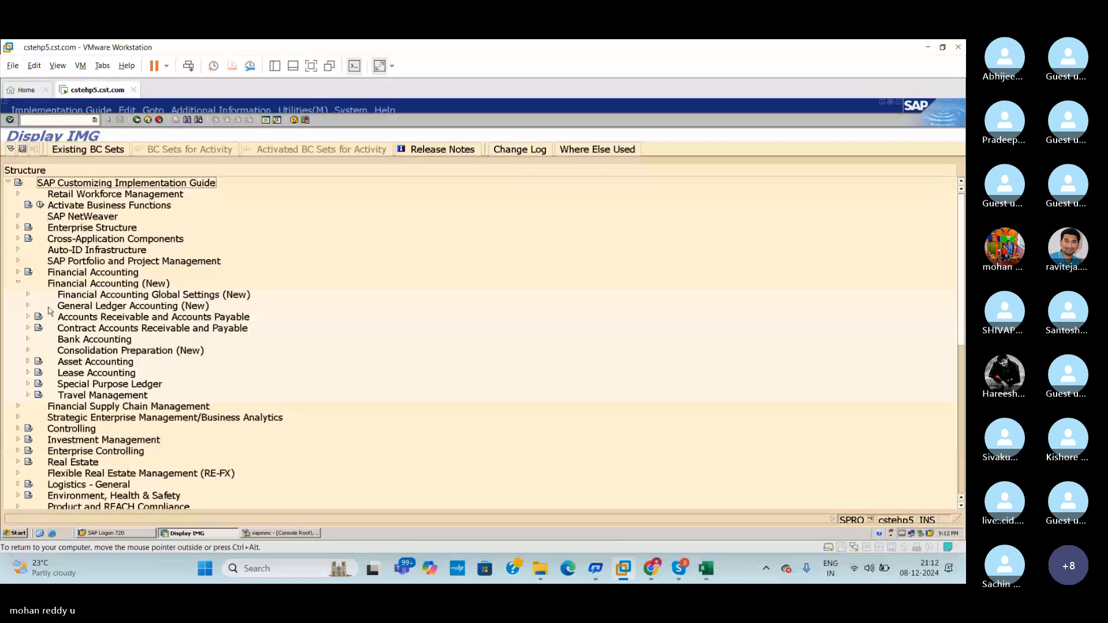
{"action": "left_click", "coordinate": [29, 307]}
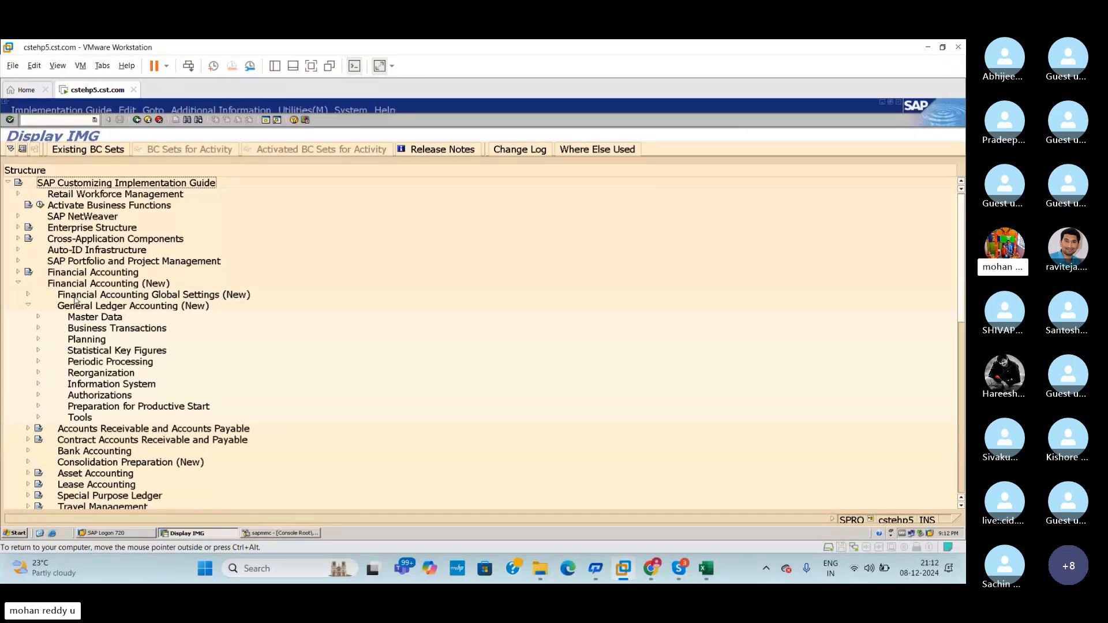
{"action": "left_click", "coordinate": [39, 373]}
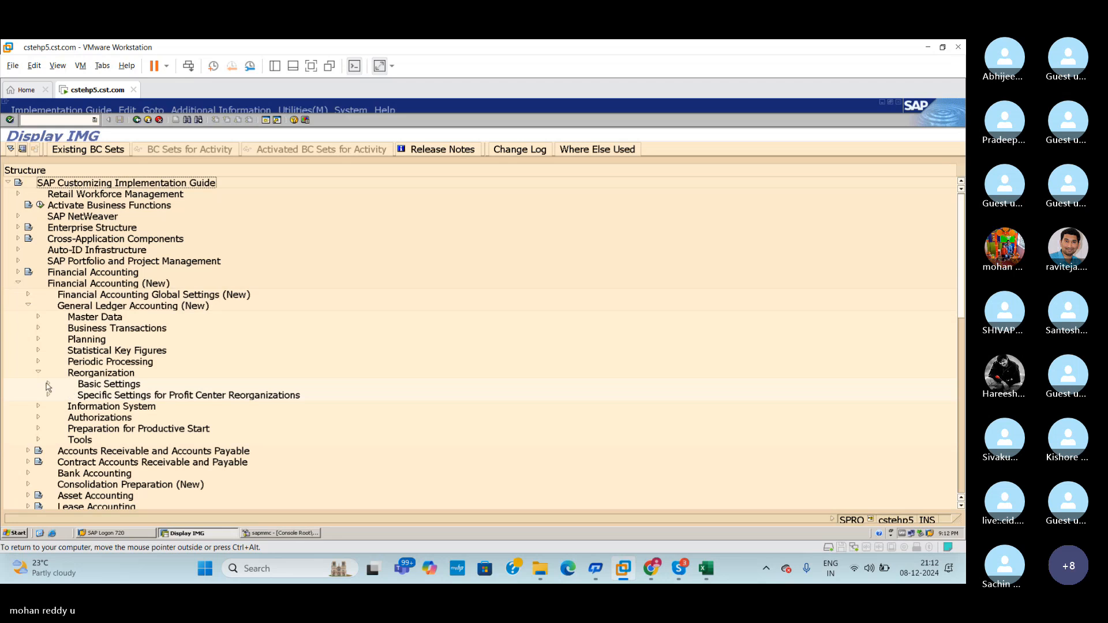
{"action": "left_click", "coordinate": [48, 384]}
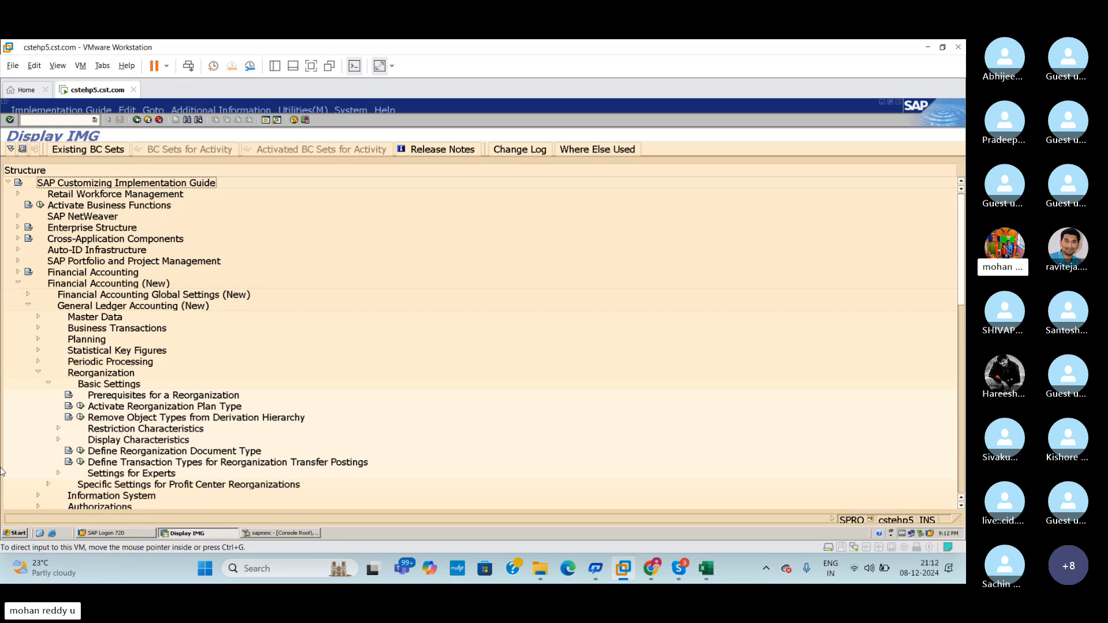
{"action": "left_click", "coordinate": [39, 373]}
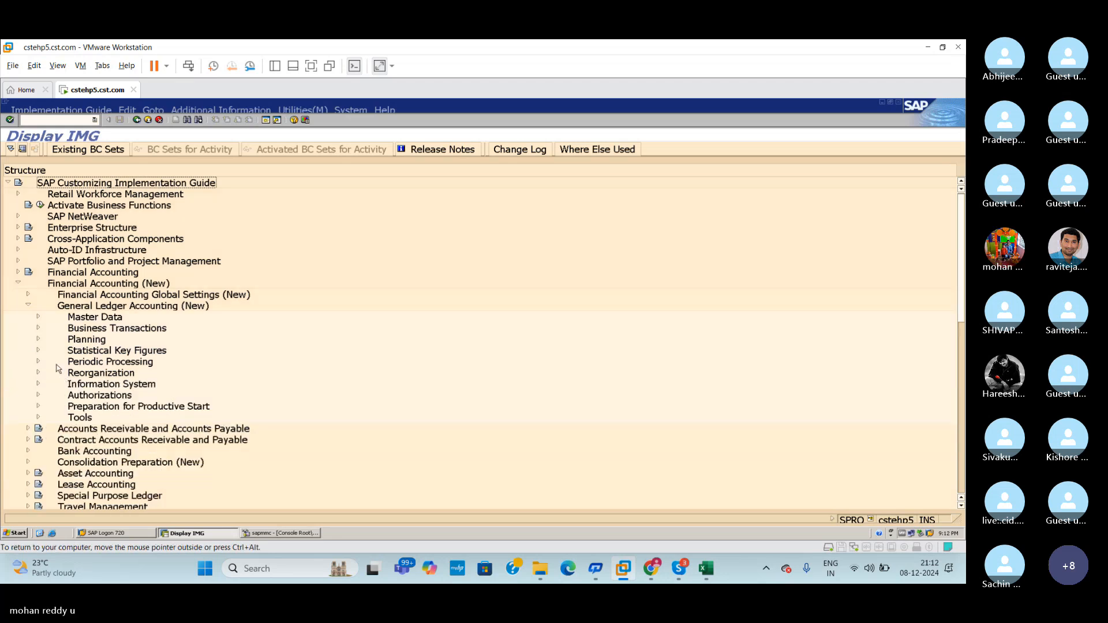
Step: Expand Periodic Processing and Valuate under General Ledger Accounting (New), and open the Define Valuation Methods activity
{"action": "left_click", "coordinate": [39, 363]}
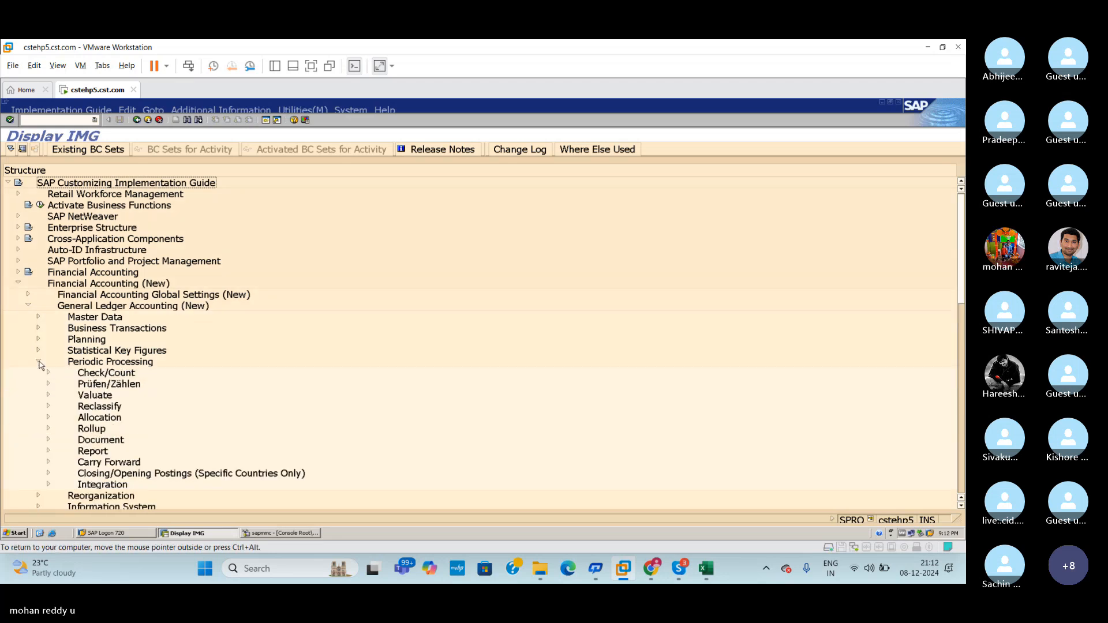
{"action": "double_click", "coordinate": [93, 398]}
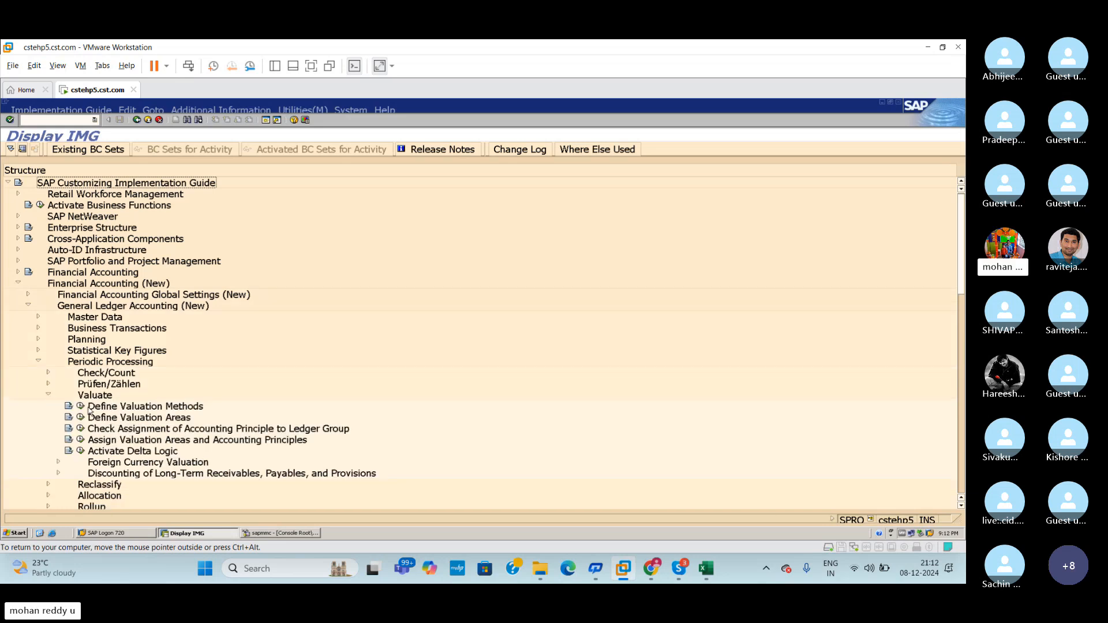
{"action": "left_click", "coordinate": [81, 406]}
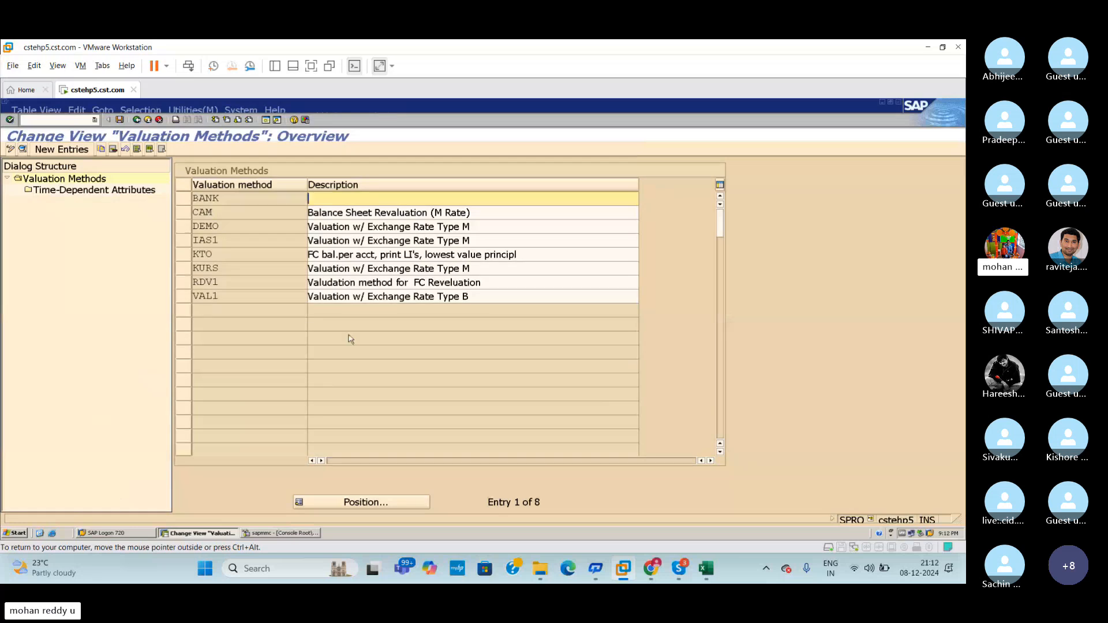
Step: Check the valuation entries in the Excel Sheet2 against the SAP Valuation Methods overview, and return to the implementation guide
{"action": "left_click", "coordinate": [706, 569]}
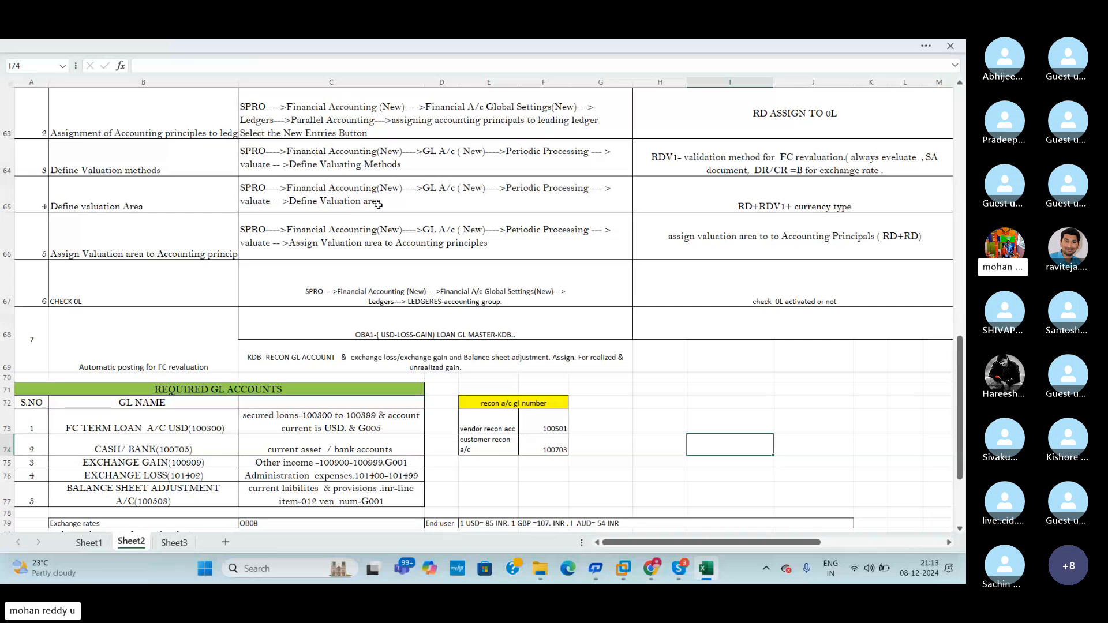
{"action": "key", "text": "alt+Tab"}
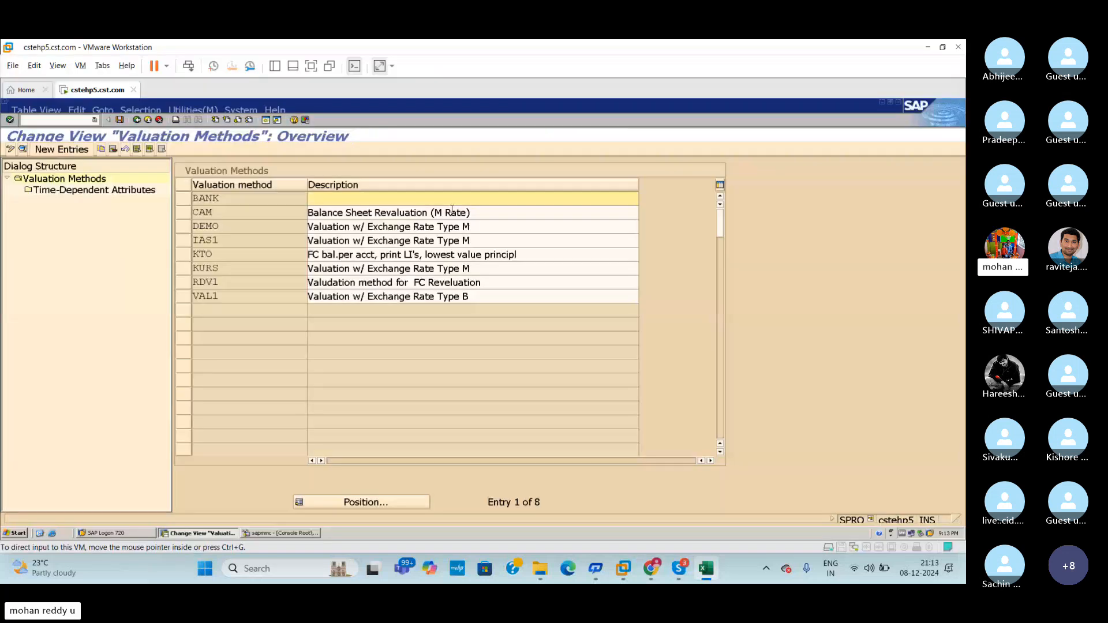
{"action": "left_click", "coordinate": [136, 120]}
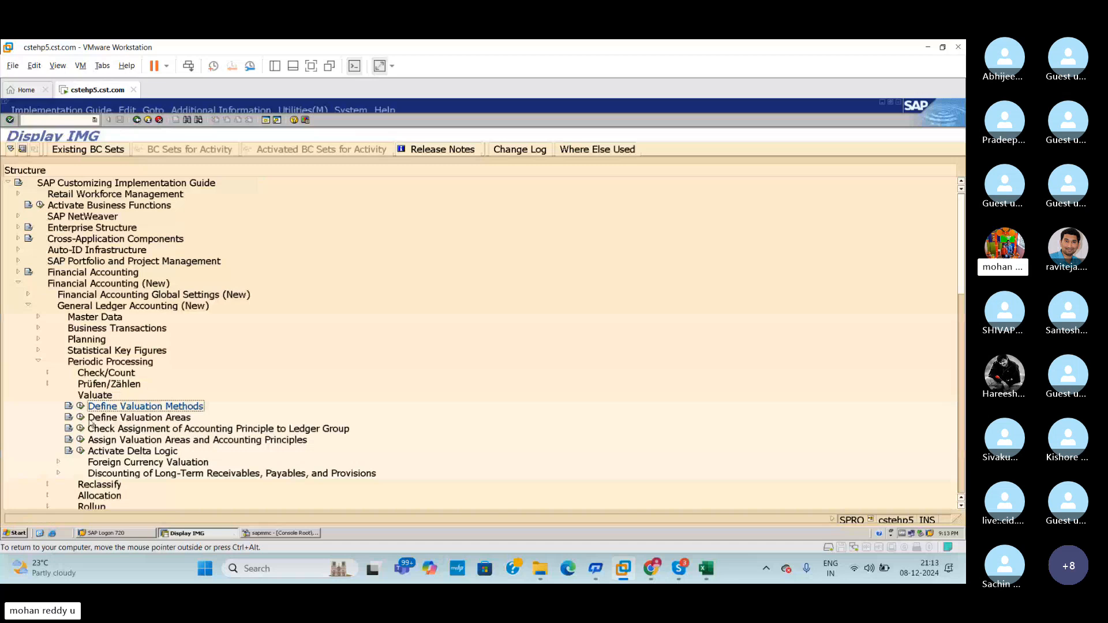
Step: Open Define Valuation Areas, look at its existing and blank new entries, and return to the implementation guide
{"action": "left_click", "coordinate": [82, 418]}
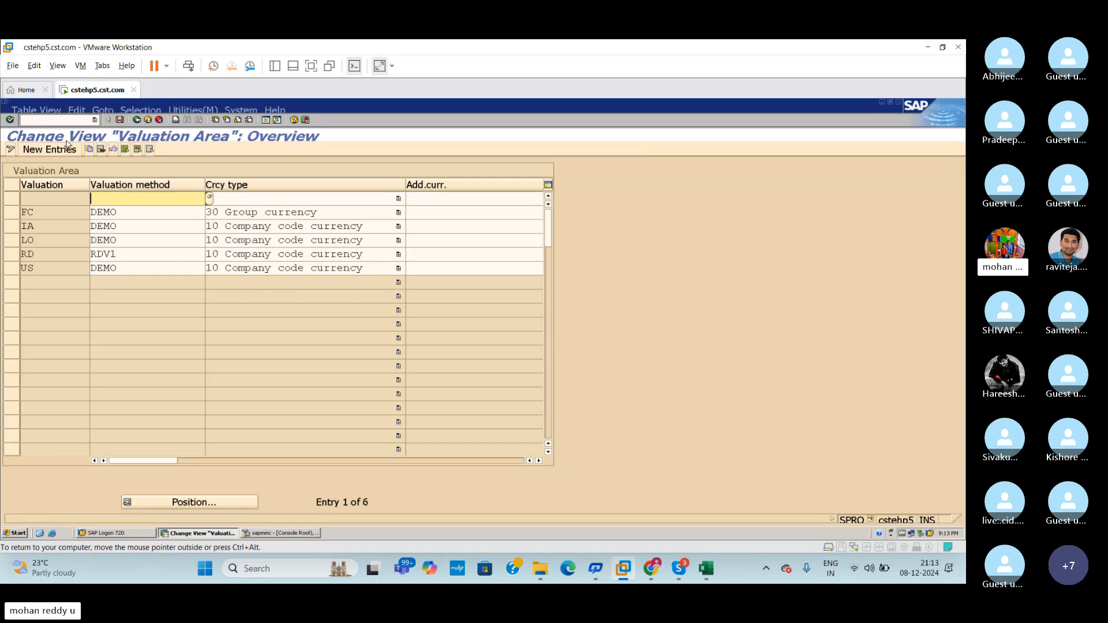
{"action": "left_click", "coordinate": [50, 148]}
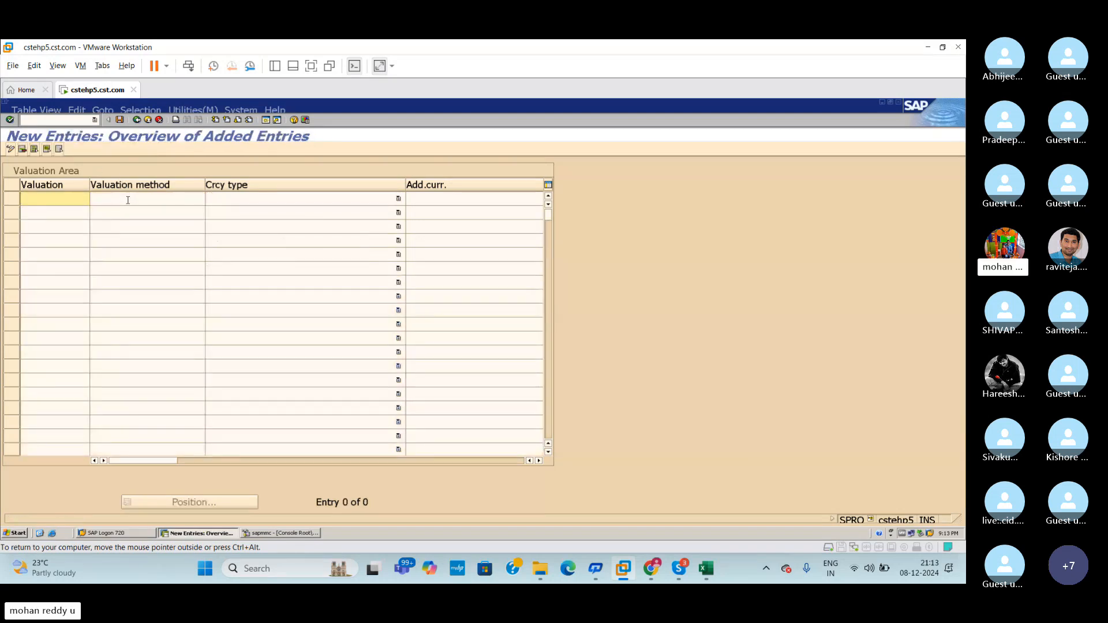
{"action": "left_click", "coordinate": [141, 119]}
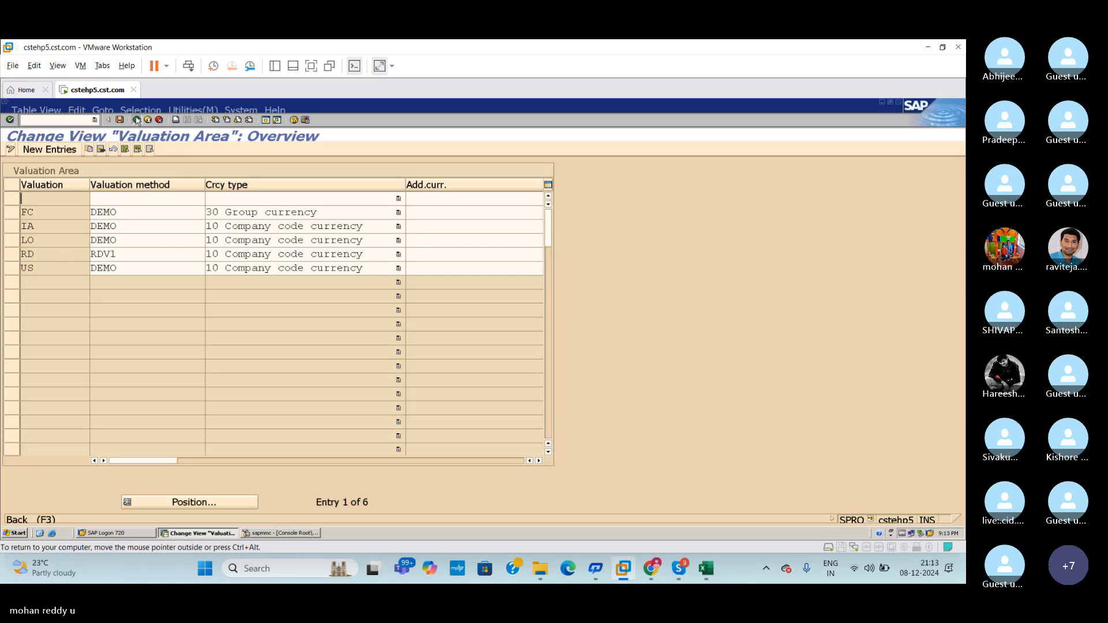
{"action": "left_click", "coordinate": [137, 120]}
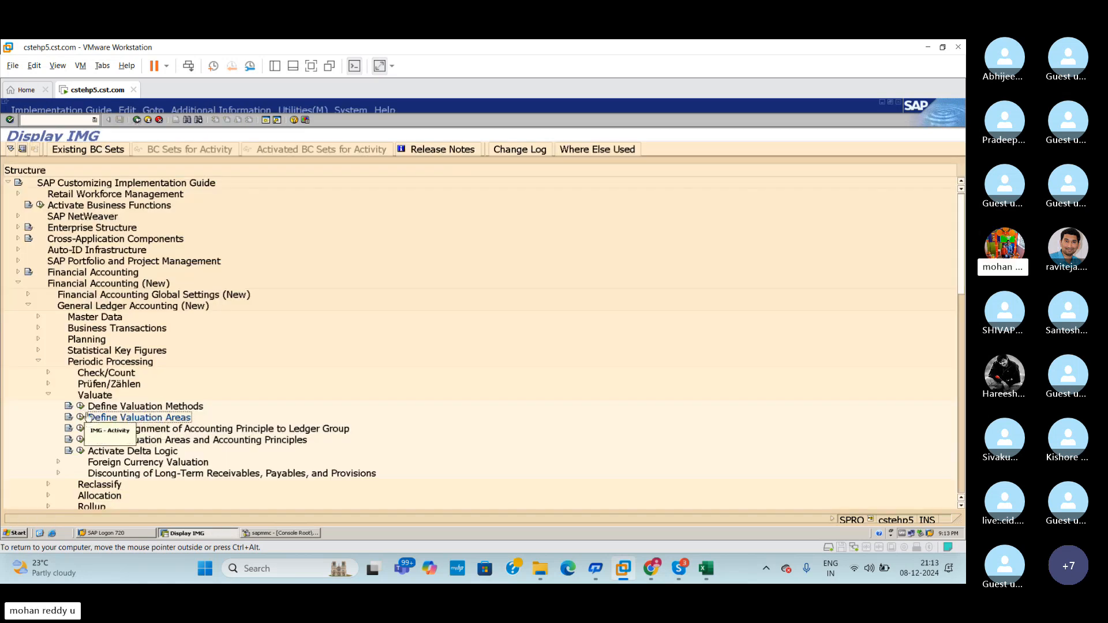
Step: Open the details of valuation method RDV1 and compare them with the Define Valuation methods and Area rows in the Excel Sheet2
{"action": "left_click", "coordinate": [78, 407]}
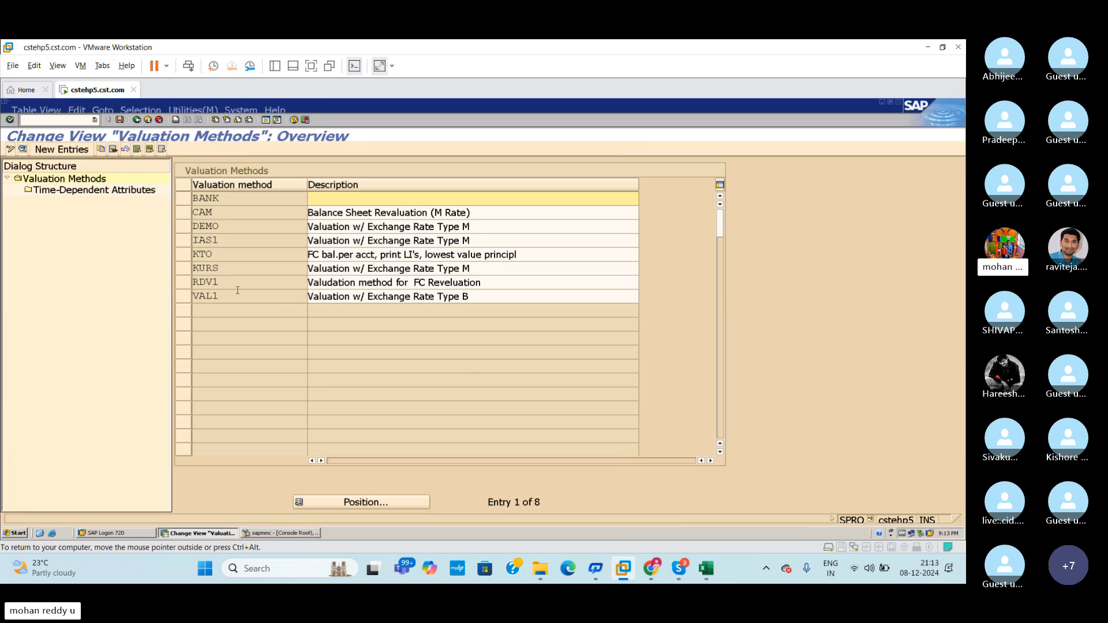
{"action": "double_click", "coordinate": [214, 282]}
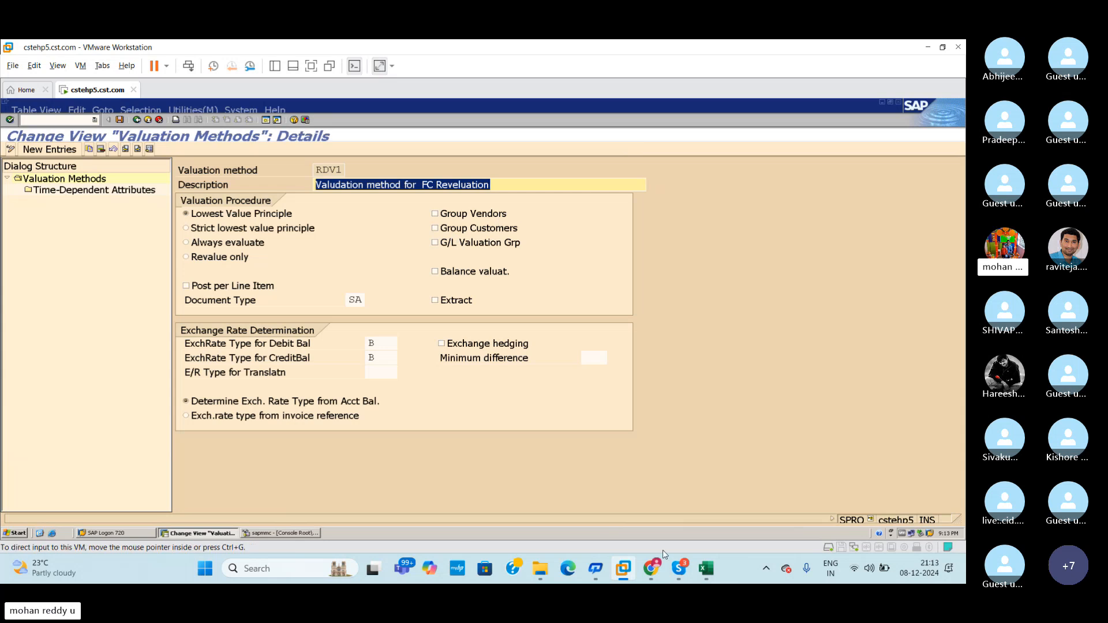
{"action": "left_click", "coordinate": [709, 572]}
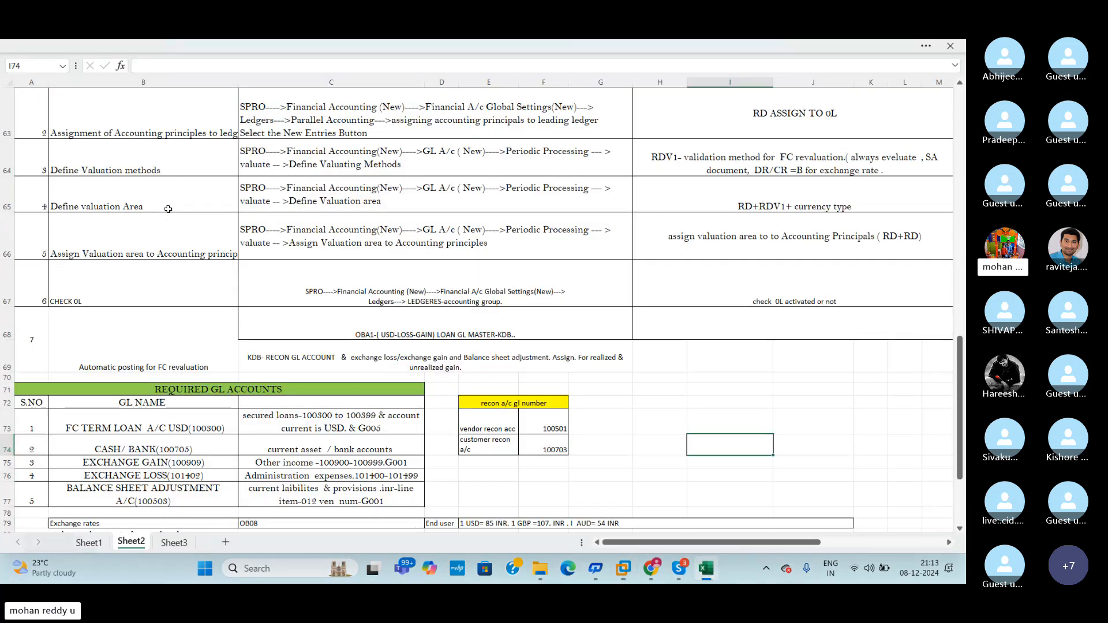
{"action": "left_click", "coordinate": [327, 166]}
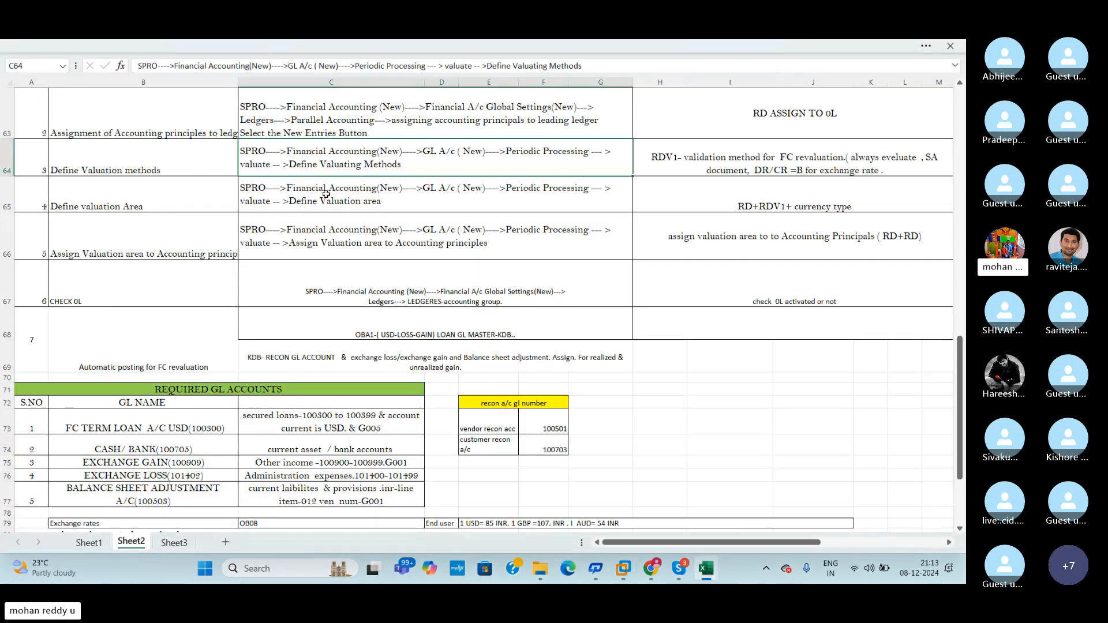
{"action": "left_click", "coordinate": [370, 199]}
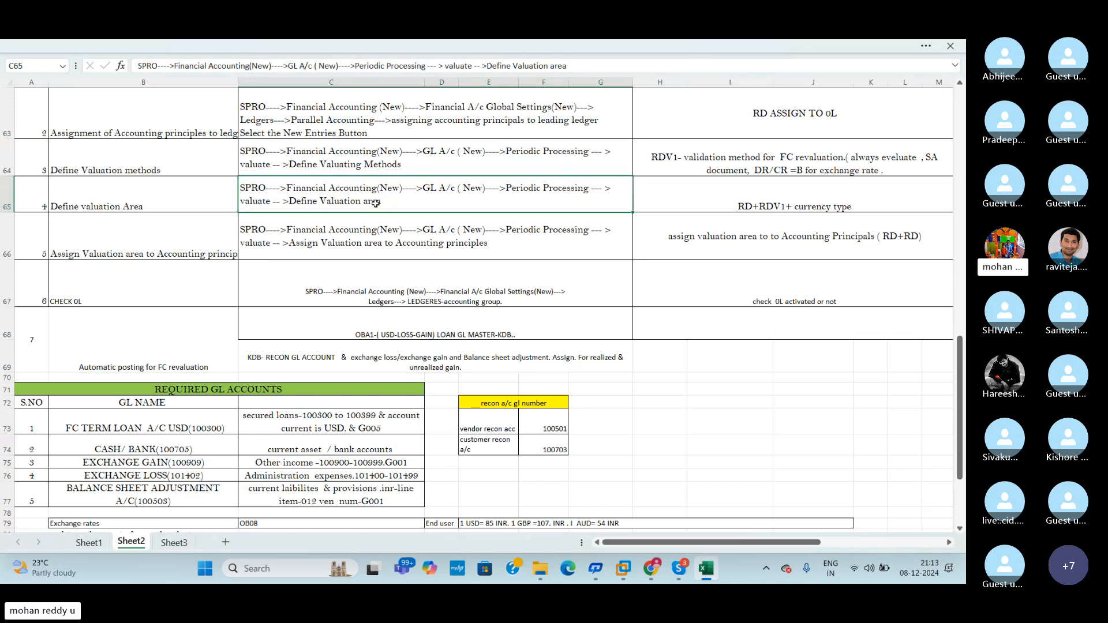
{"action": "key", "text": "alt+Tab"}
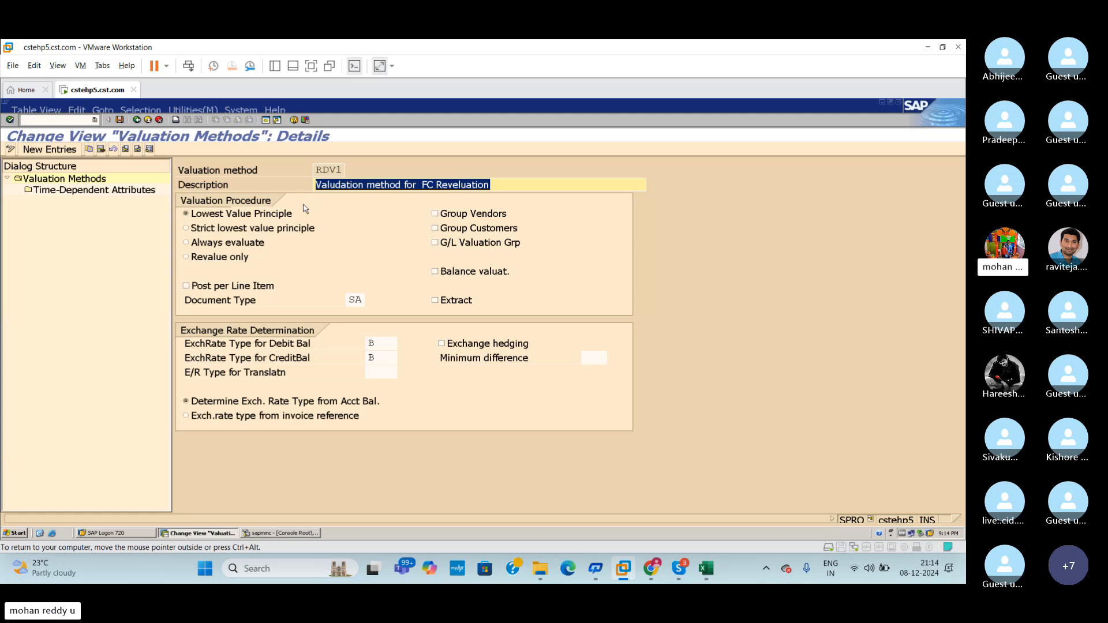
Step: Set RDV1's valuation procedure to Always evaluate, and check the exchange rate types in the Excel Sheet2 configuration notes
{"action": "left_click", "coordinate": [206, 245]}
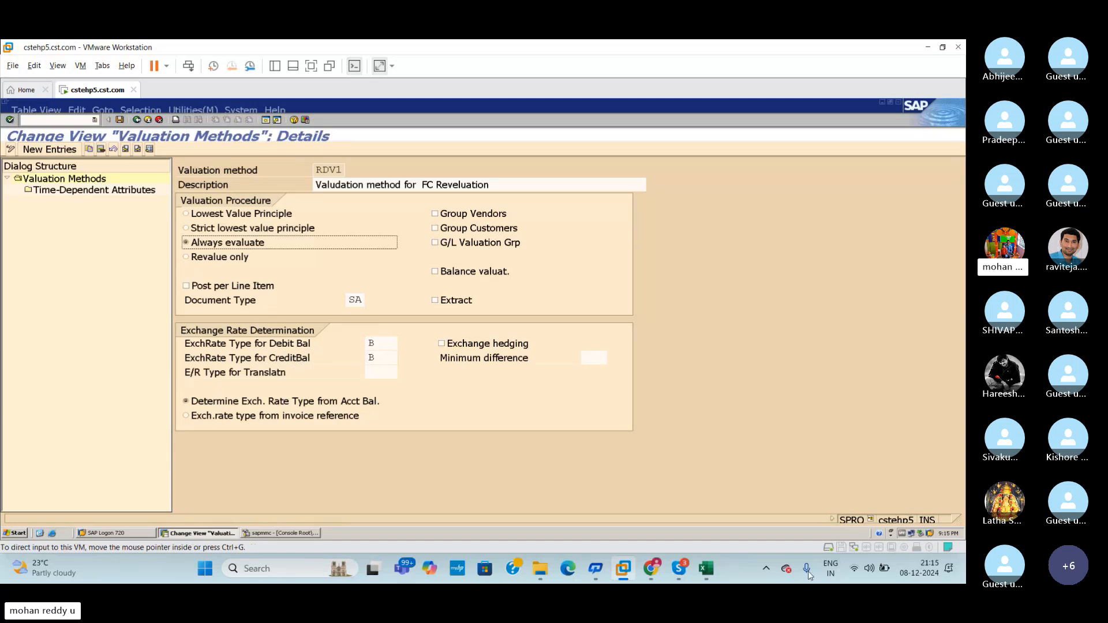
{"action": "left_click", "coordinate": [706, 569]}
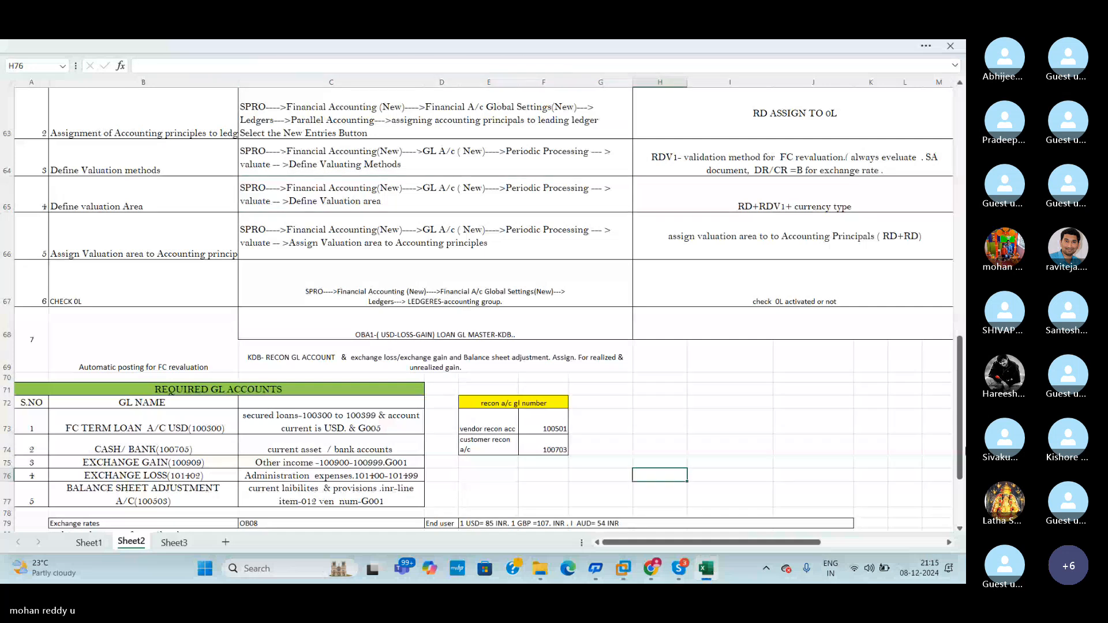
{"action": "left_click_drag", "start_coordinate": [961, 457], "coordinate": [960, 414]}
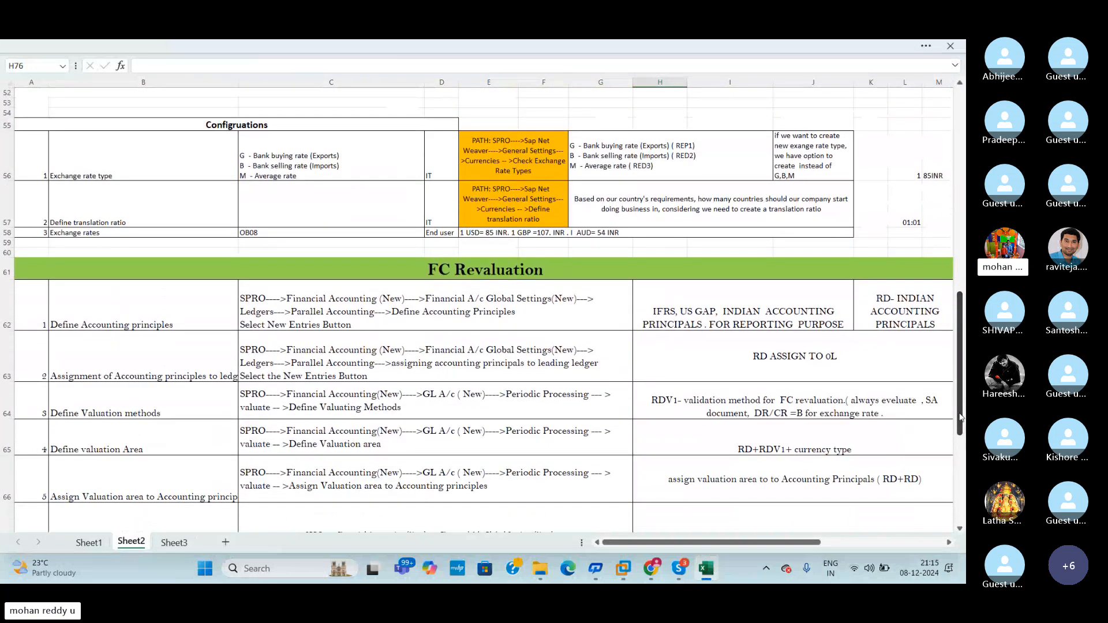
{"action": "key", "text": "alt+Tab"}
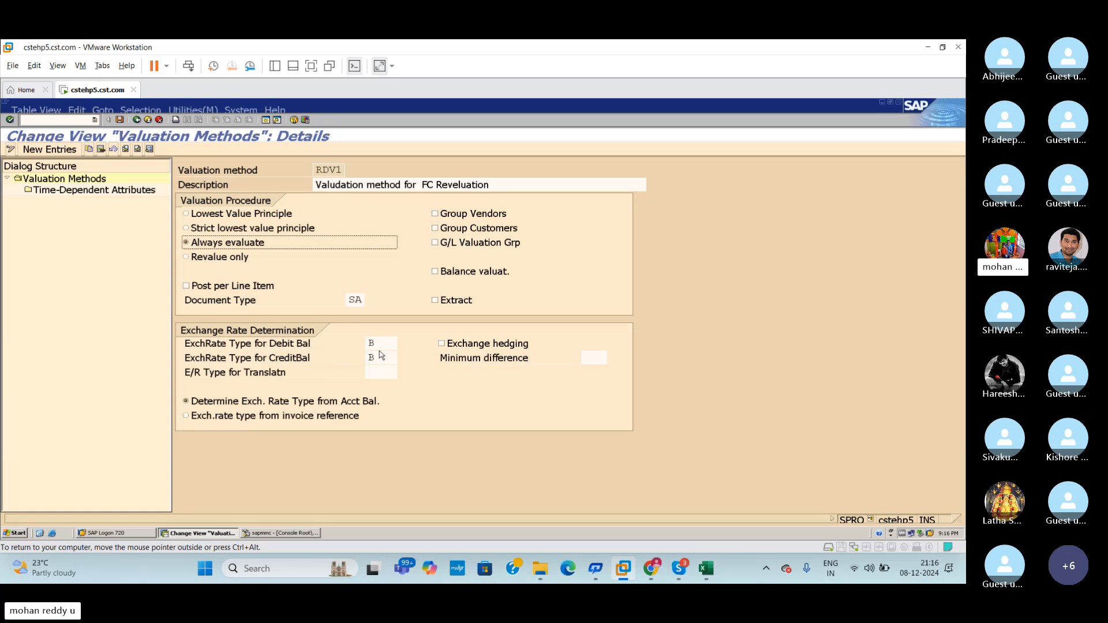
Step: Save valuation method RDV1 under the TESLA CARS GLOBAL SETTINGS customizing request and return to the implementation guide
{"action": "key", "text": "ctrl+s"}
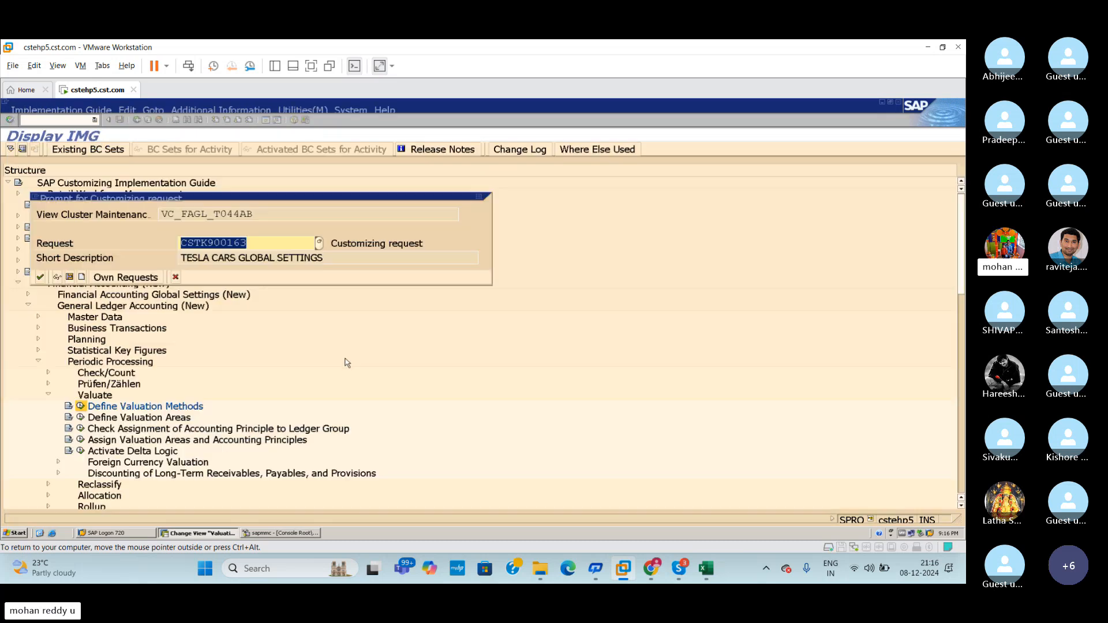
{"action": "left_click", "coordinate": [41, 278]}
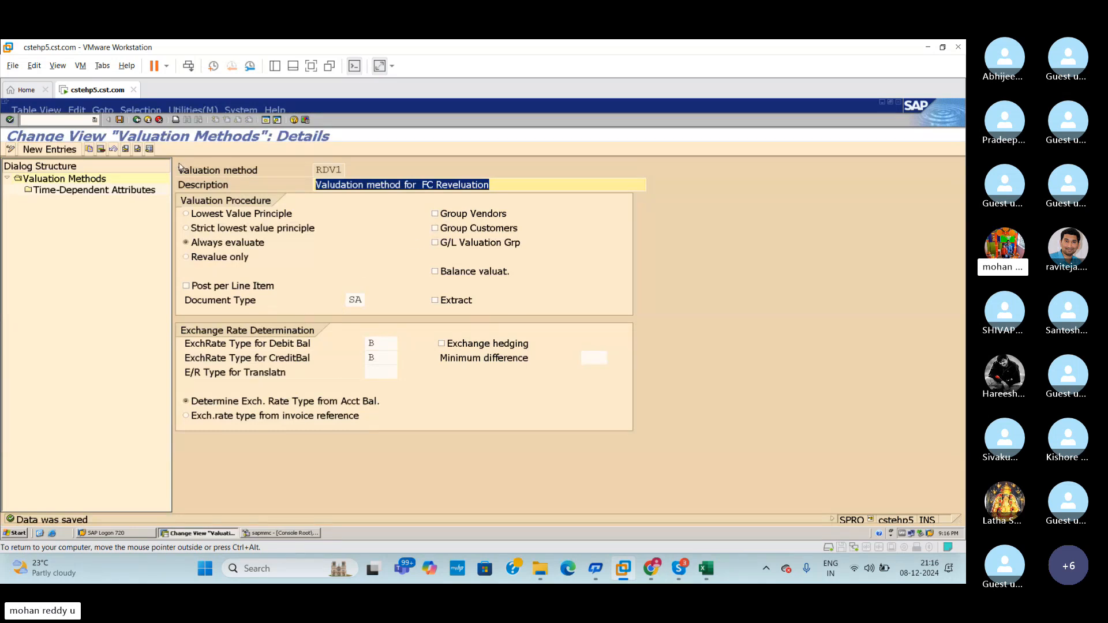
{"action": "left_click", "coordinate": [137, 120]}
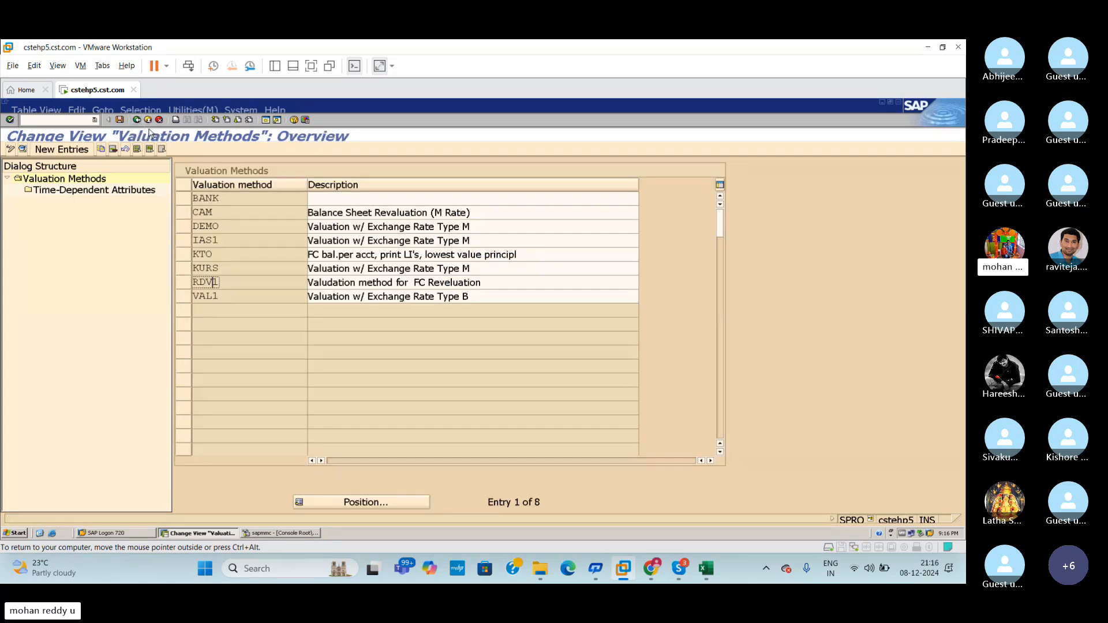
{"action": "left_click", "coordinate": [138, 120]}
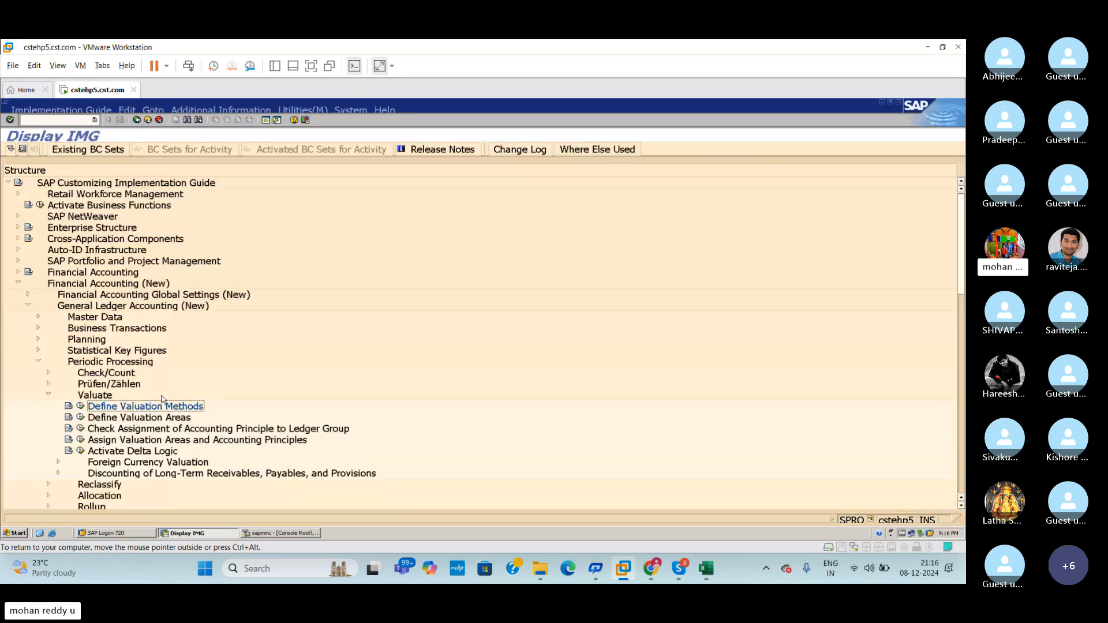
Step: Review the FC Revaluation steps in the Excel Sheet2, and switch back to the SAP virtual machine
{"action": "left_click", "coordinate": [705, 569]}
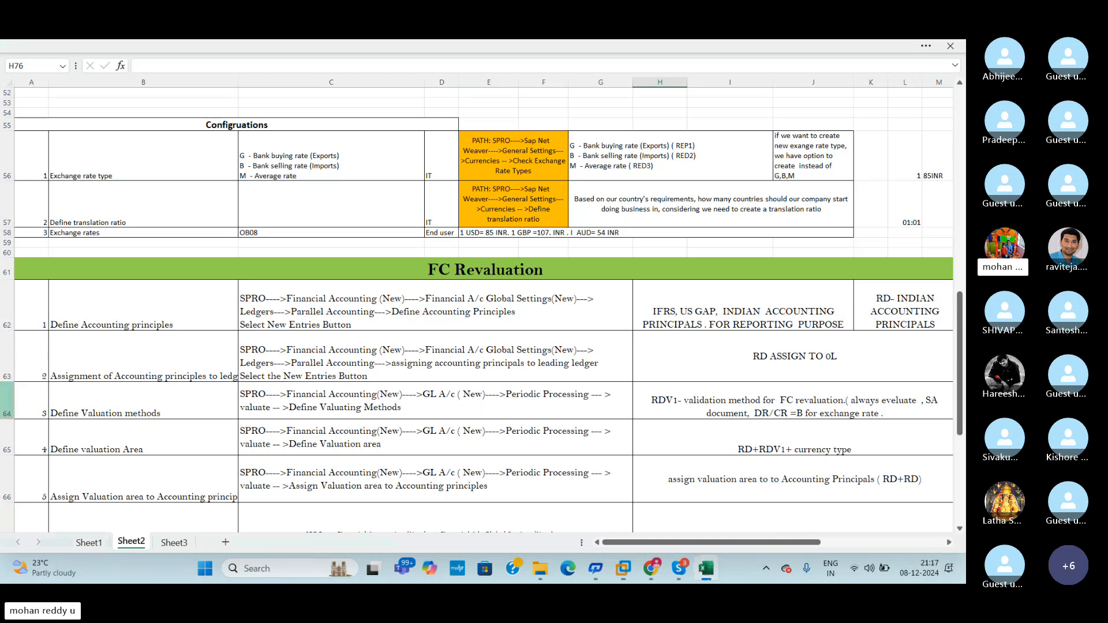
{"action": "left_click_drag", "start_coordinate": [857, 548], "coordinate": [787, 545]}
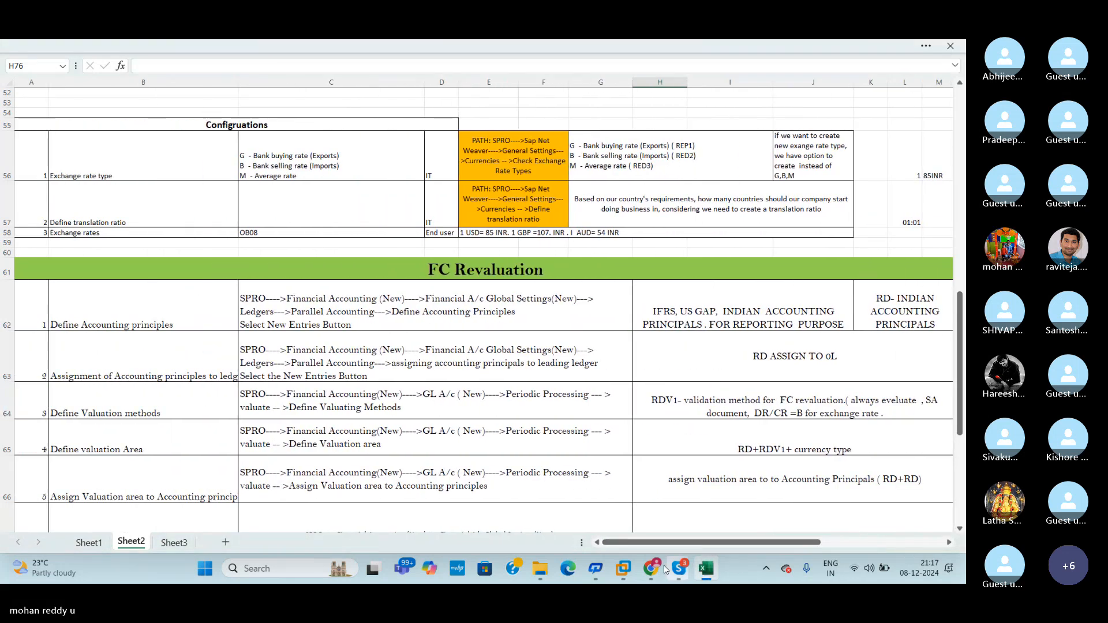
{"action": "mouse_move", "coordinate": [622, 570]}
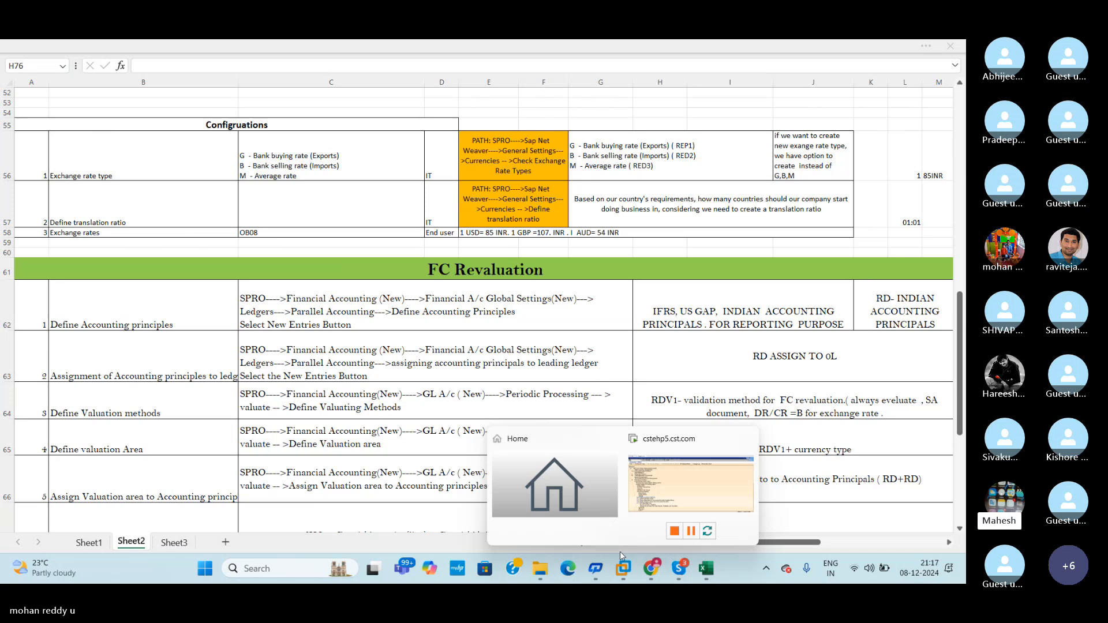
{"action": "left_click", "coordinate": [651, 497]}
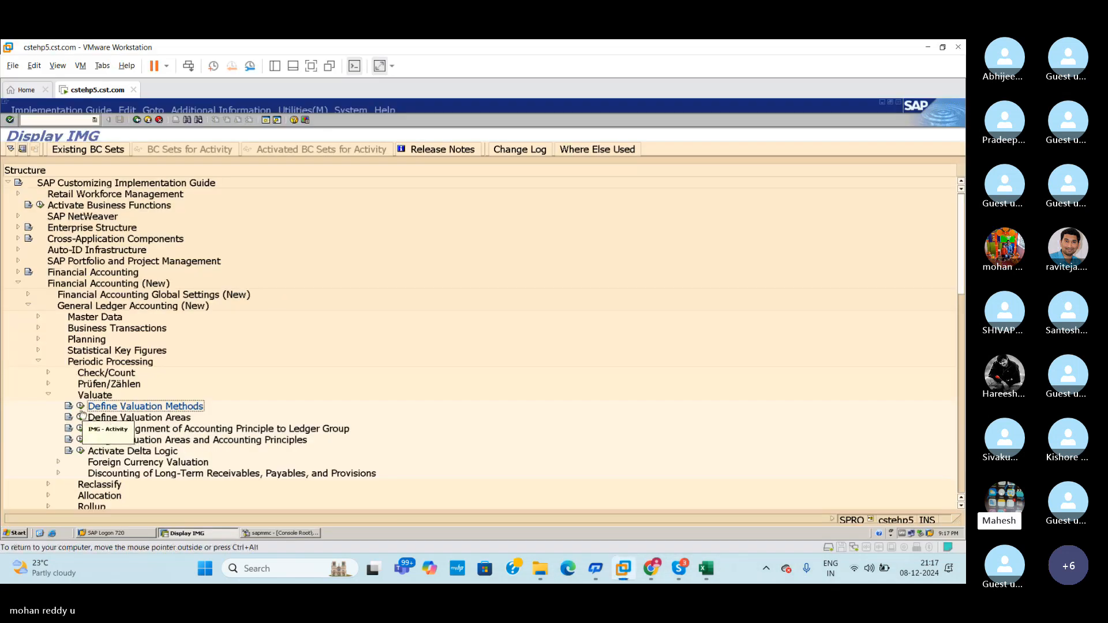
Step: Review the defined valuation methods, and open the Define Valuation Areas activity to view its overview and blank new entries table
{"action": "left_click", "coordinate": [80, 407]}
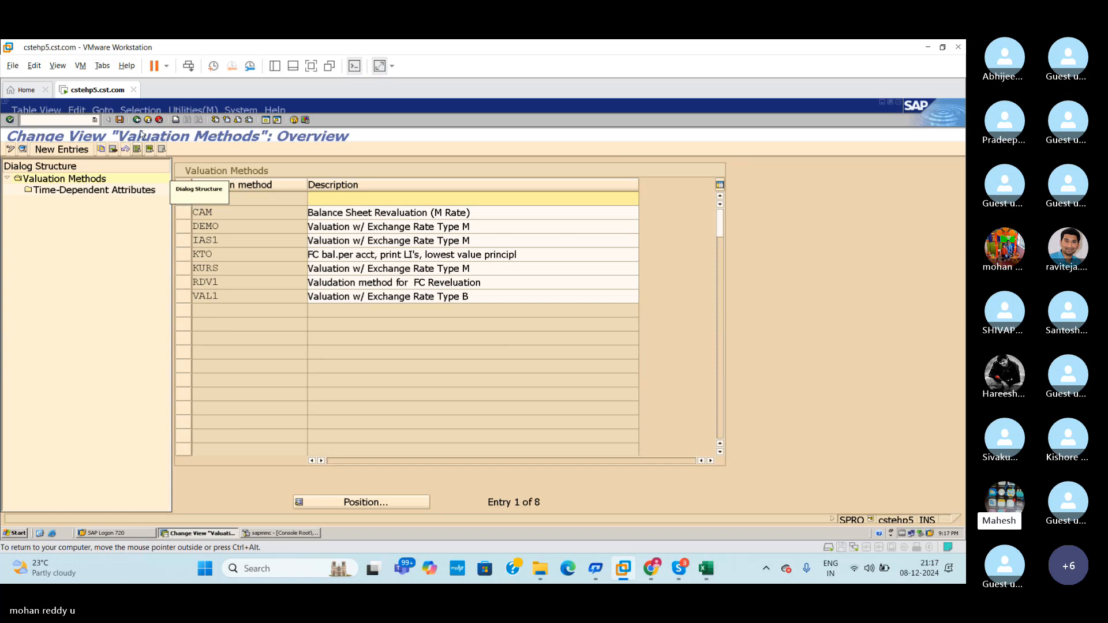
{"action": "key", "text": "F3"}
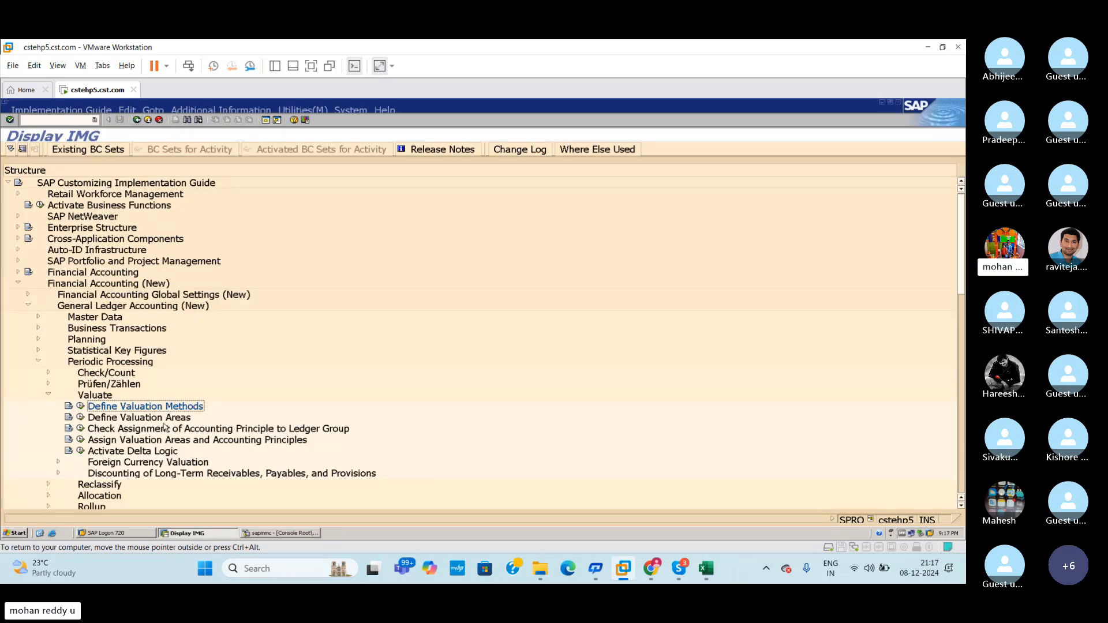
{"action": "left_click", "coordinate": [82, 418]}
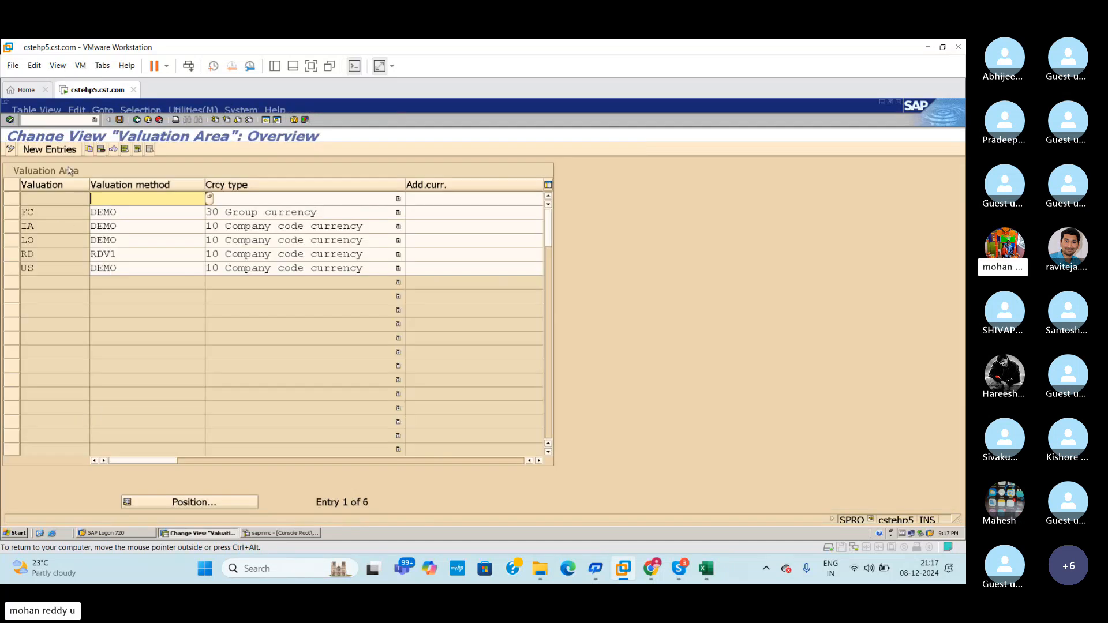
{"action": "left_click", "coordinate": [49, 149]}
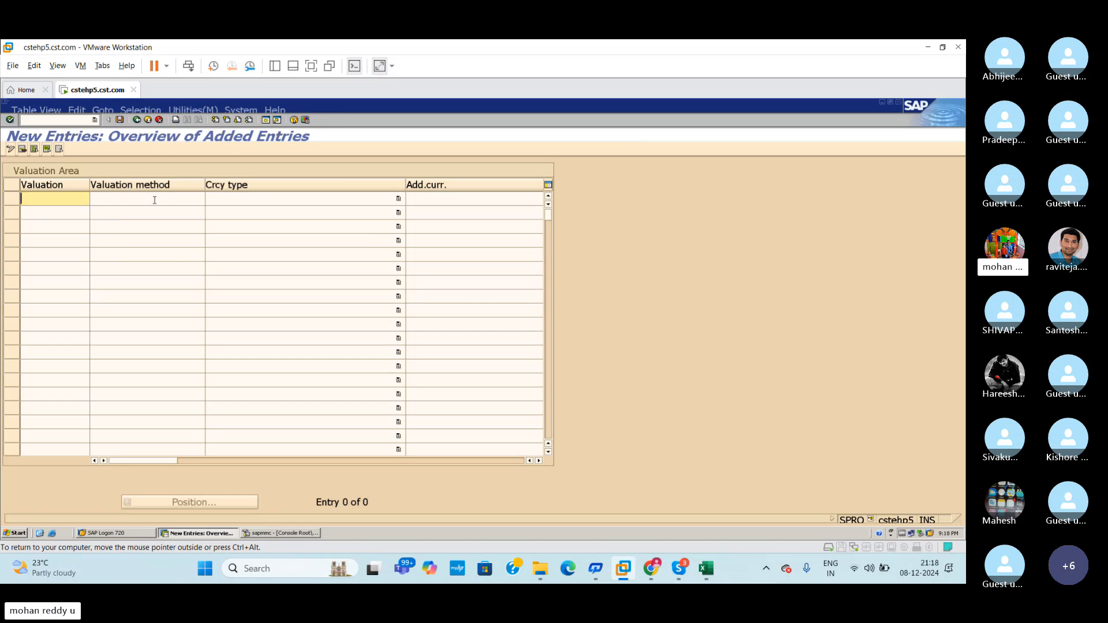
{"action": "left_click", "coordinate": [136, 120]}
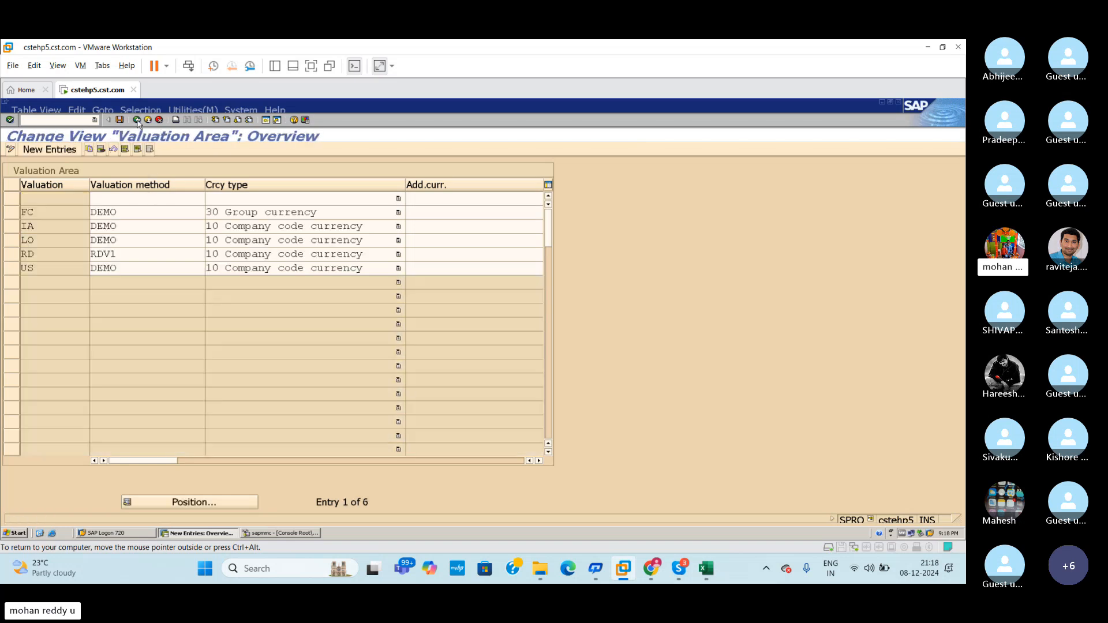
Step: Try to open the details of valuation area RD, reopening the Define Valuation Areas activity for another attempt
{"action": "double_click", "coordinate": [53, 257]}
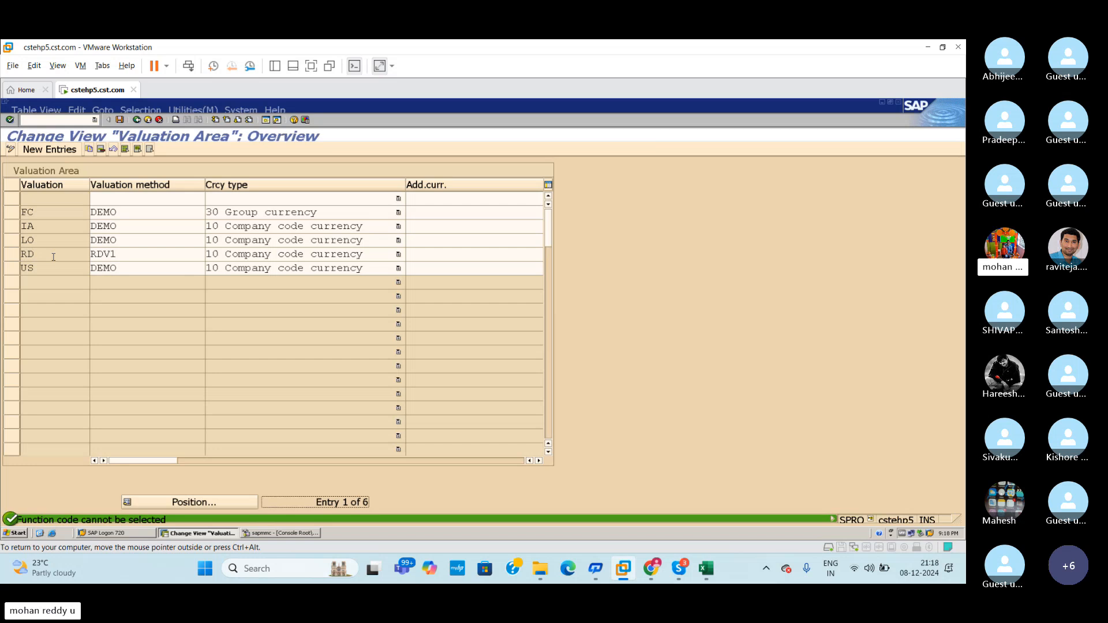
{"action": "double_click", "coordinate": [54, 252]}
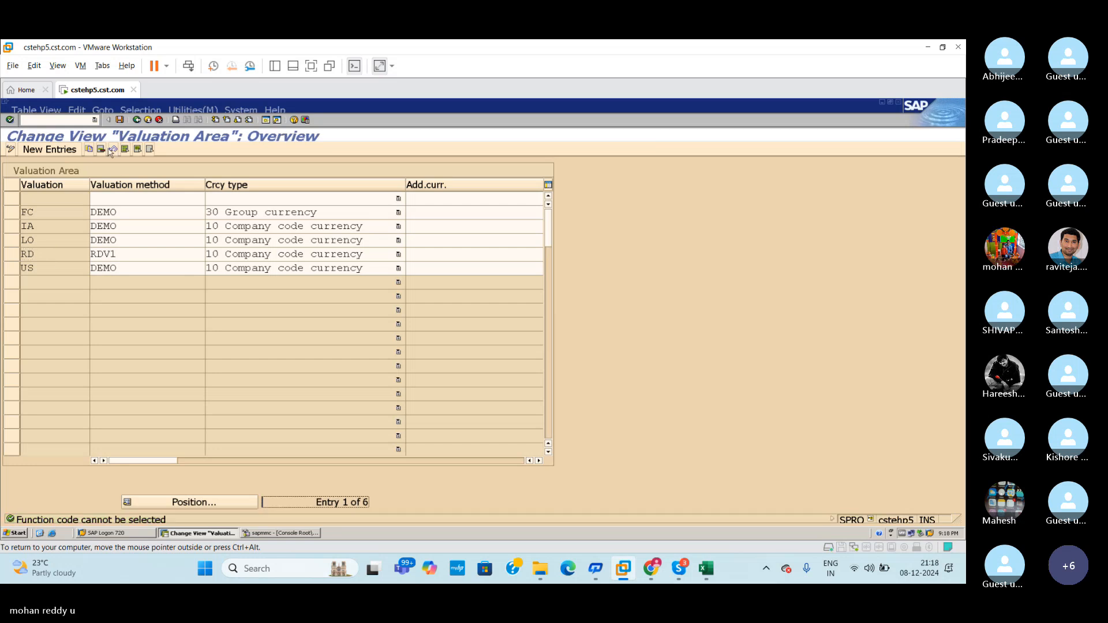
{"action": "left_click", "coordinate": [136, 119]}
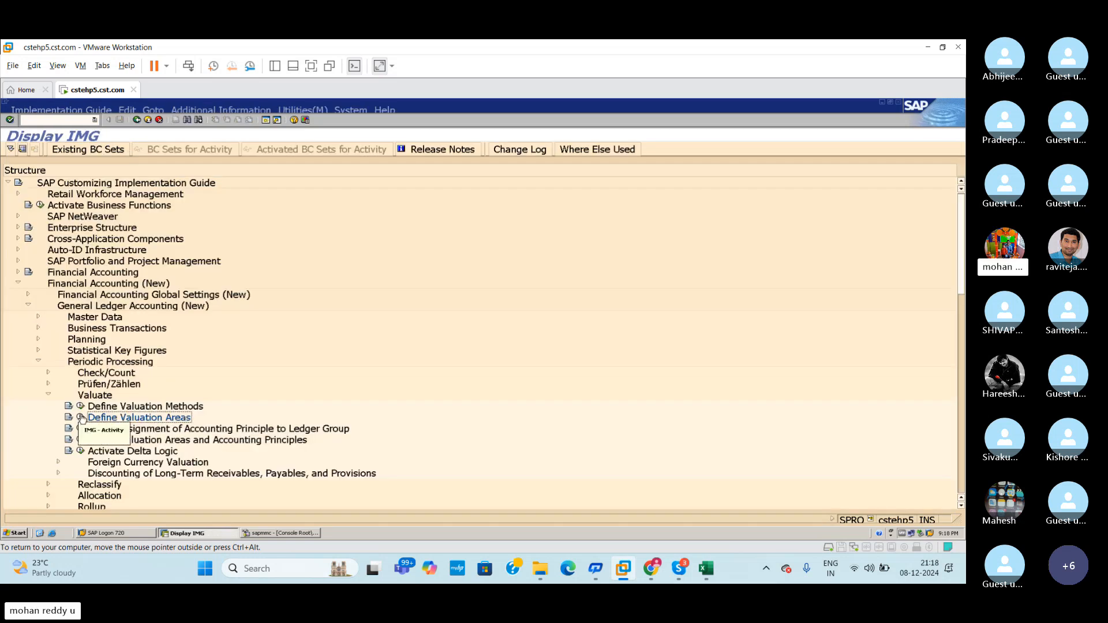
{"action": "left_click", "coordinate": [80, 417]}
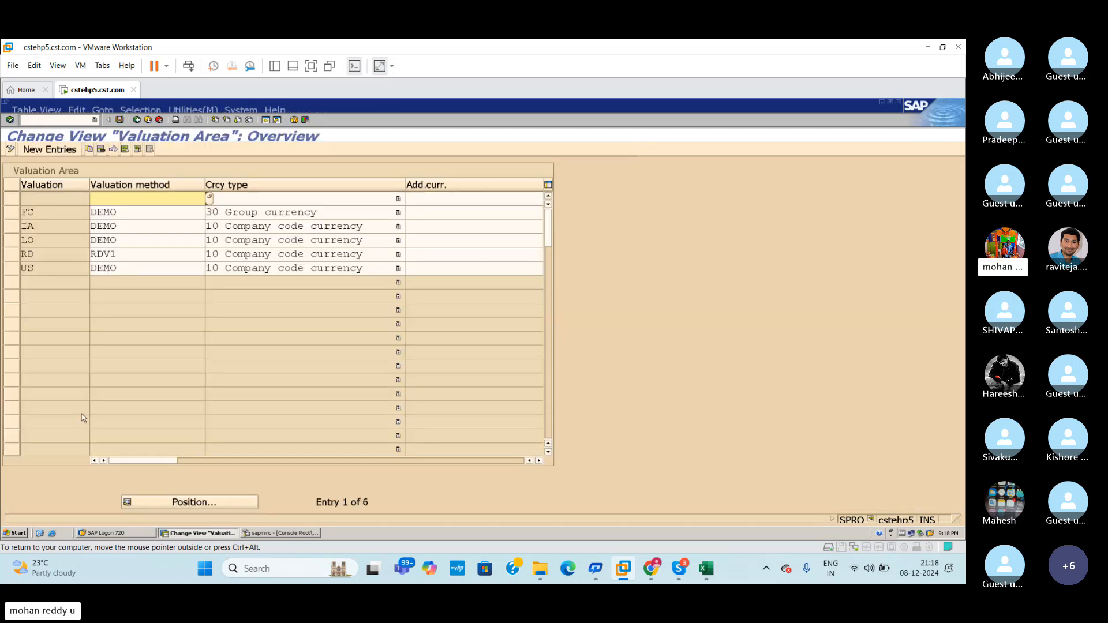
{"action": "double_click", "coordinate": [54, 252]}
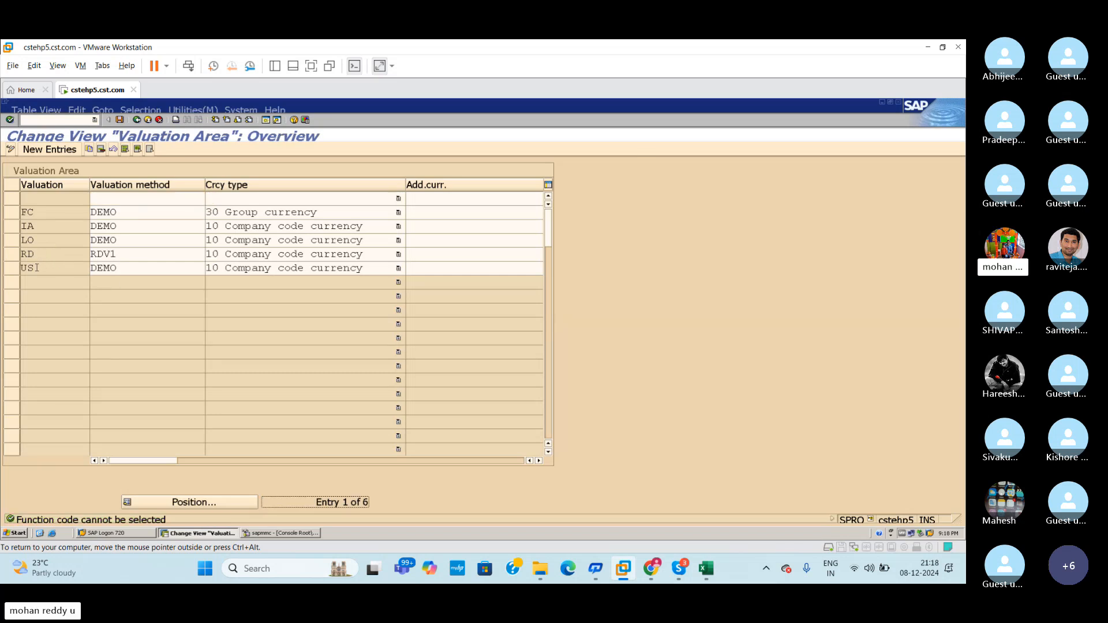
Step: Compare the Define valuation Area row in the Excel Sheet2 with valuation area RD and its method RDV1 in SAP
{"action": "left_click", "coordinate": [705, 568]}
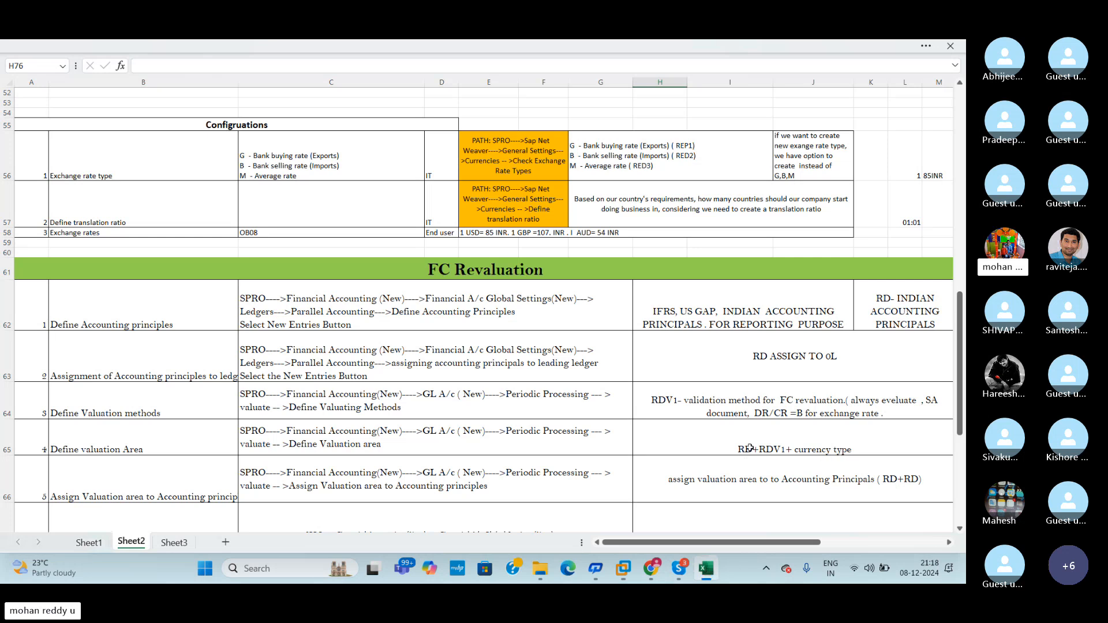
{"action": "left_click", "coordinate": [524, 447]}
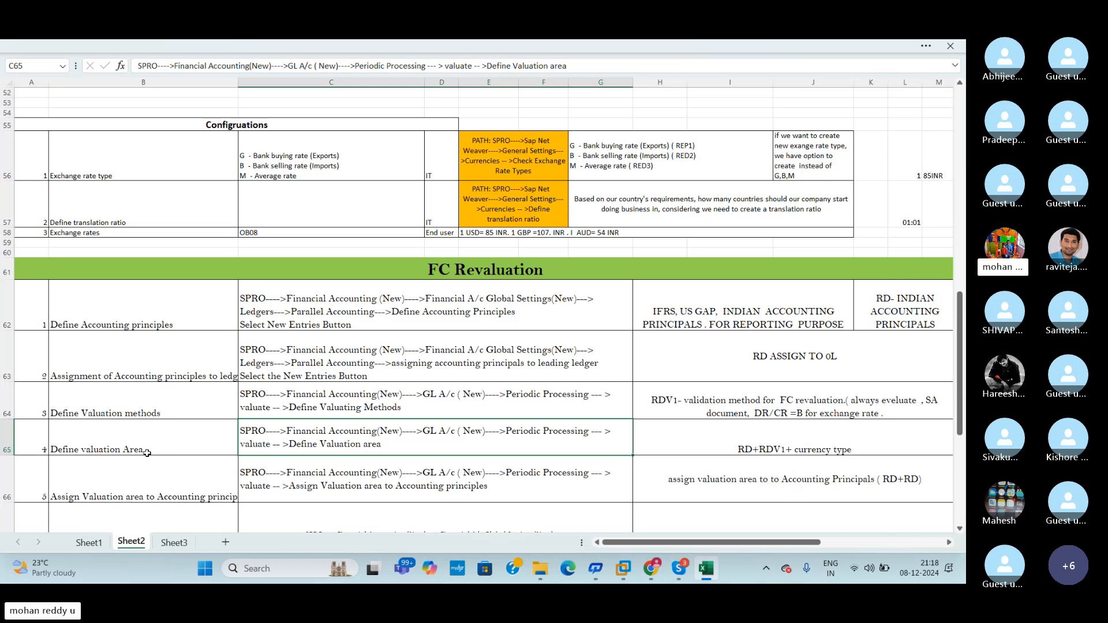
{"action": "key", "text": "alt+Tab"}
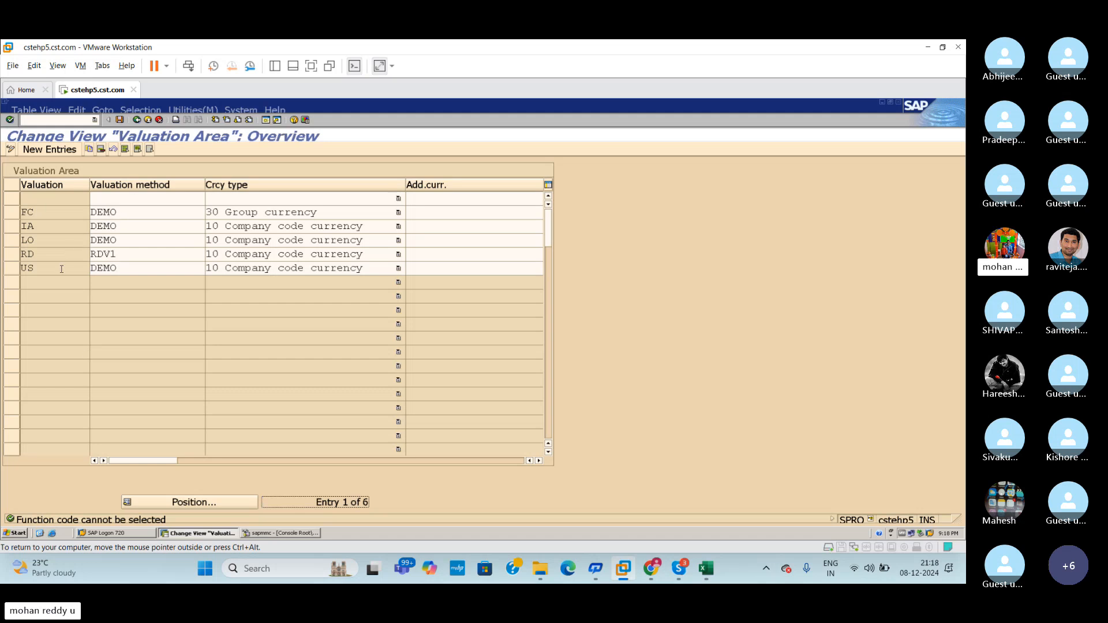
{"action": "left_click", "coordinate": [46, 256]}
{"action": "left_click", "coordinate": [130, 258]}
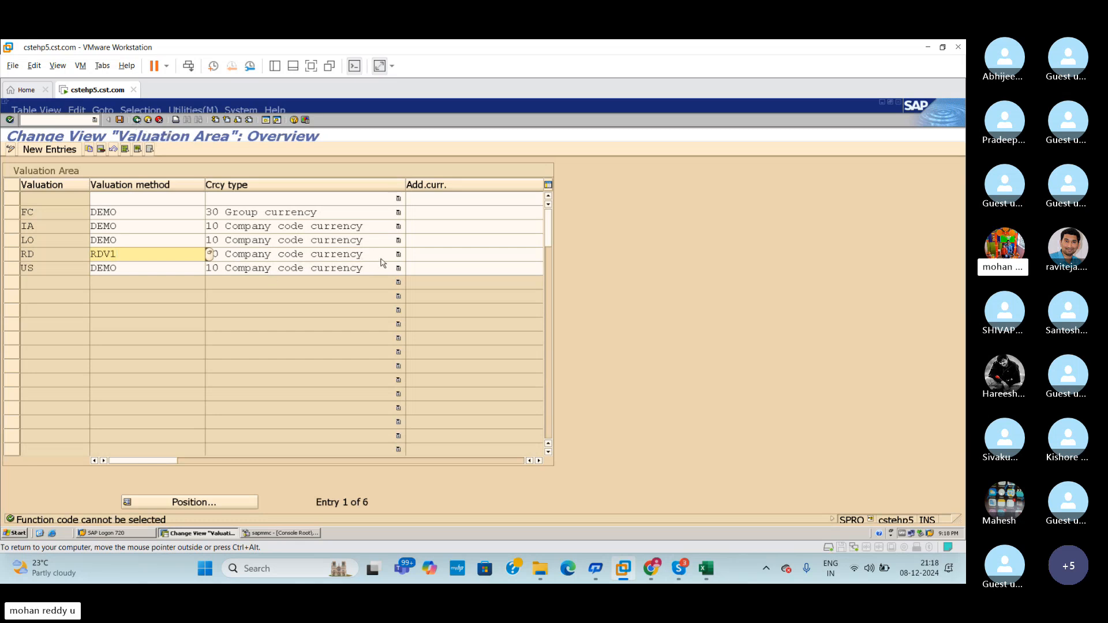
Step: Check the company code and group currencies in the Excel Sheet3, and view the currency types available for valuation area RD in SAP
{"action": "left_click", "coordinate": [705, 570]}
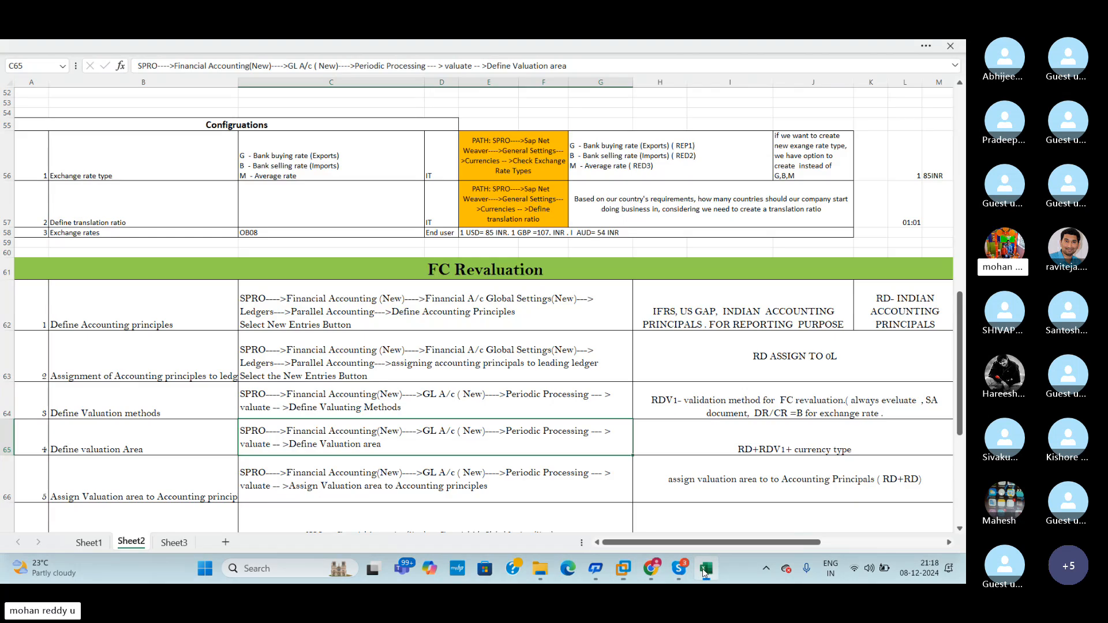
{"action": "left_click", "coordinate": [174, 543]}
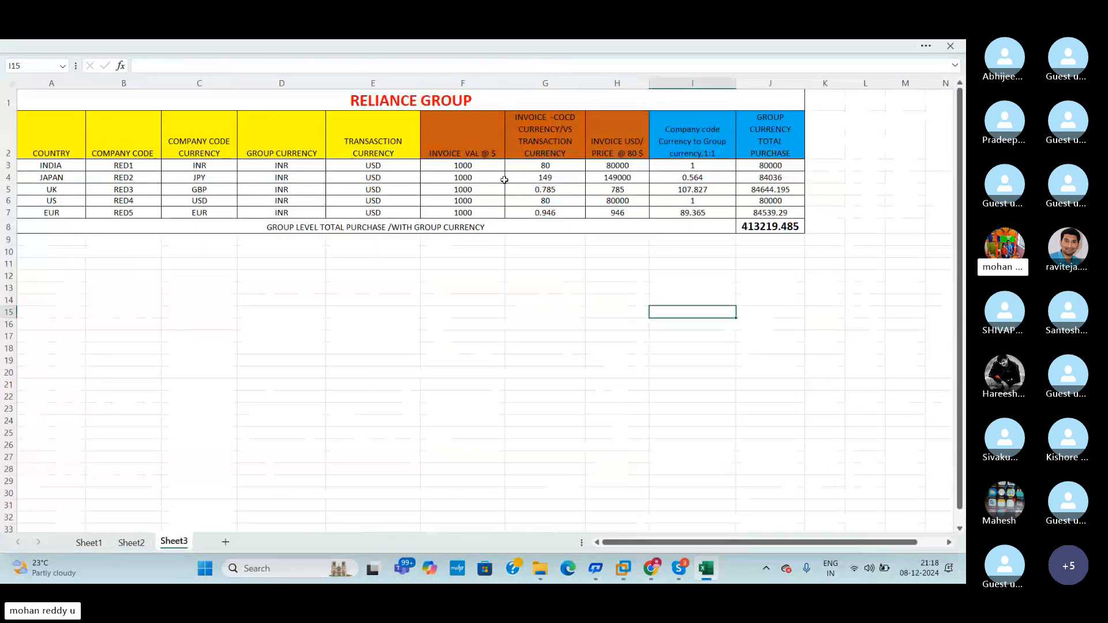
{"action": "key", "text": "alt+Tab"}
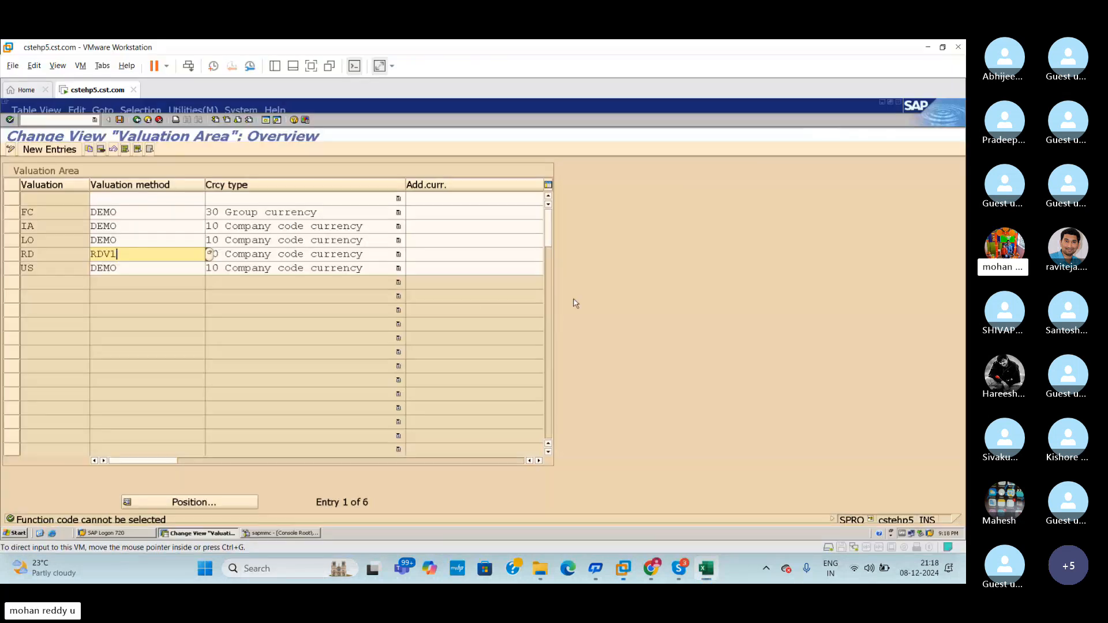
{"action": "left_click", "coordinate": [387, 260]}
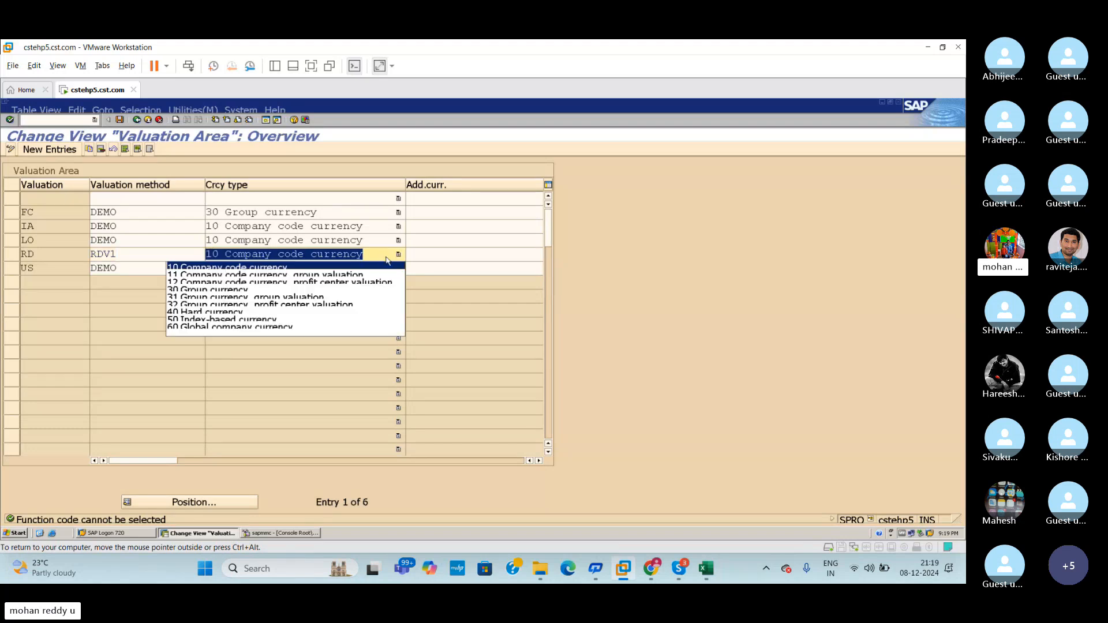
{"action": "left_click", "coordinate": [459, 255]}
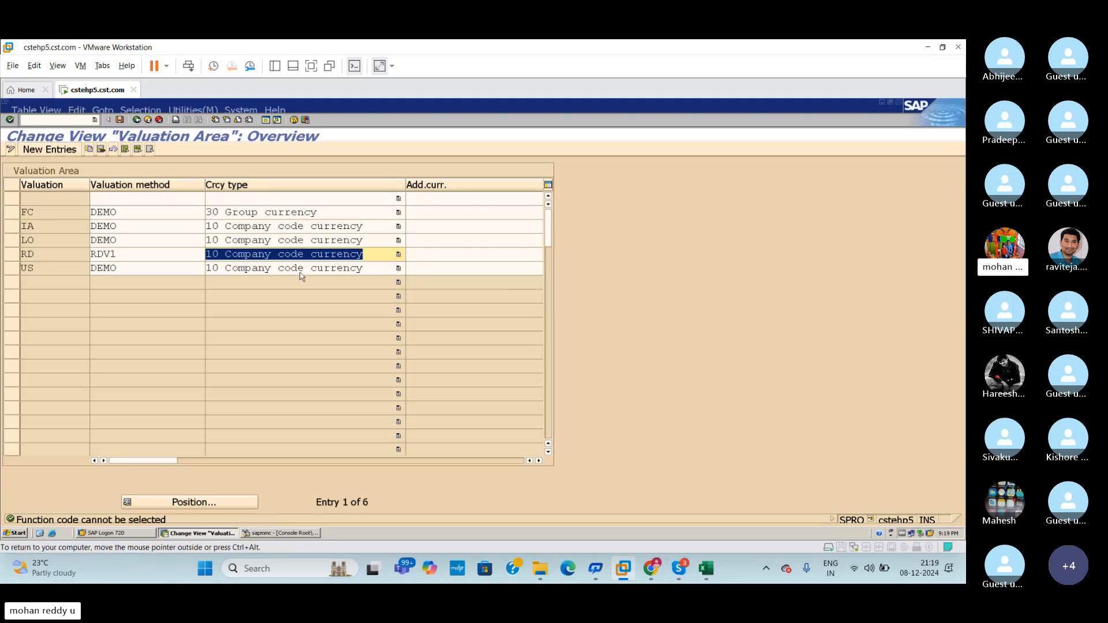
Step: Enter a new valuation area RD with valuation method RDV1 and currency type 30 Group currency
{"action": "left_click", "coordinate": [67, 152]}
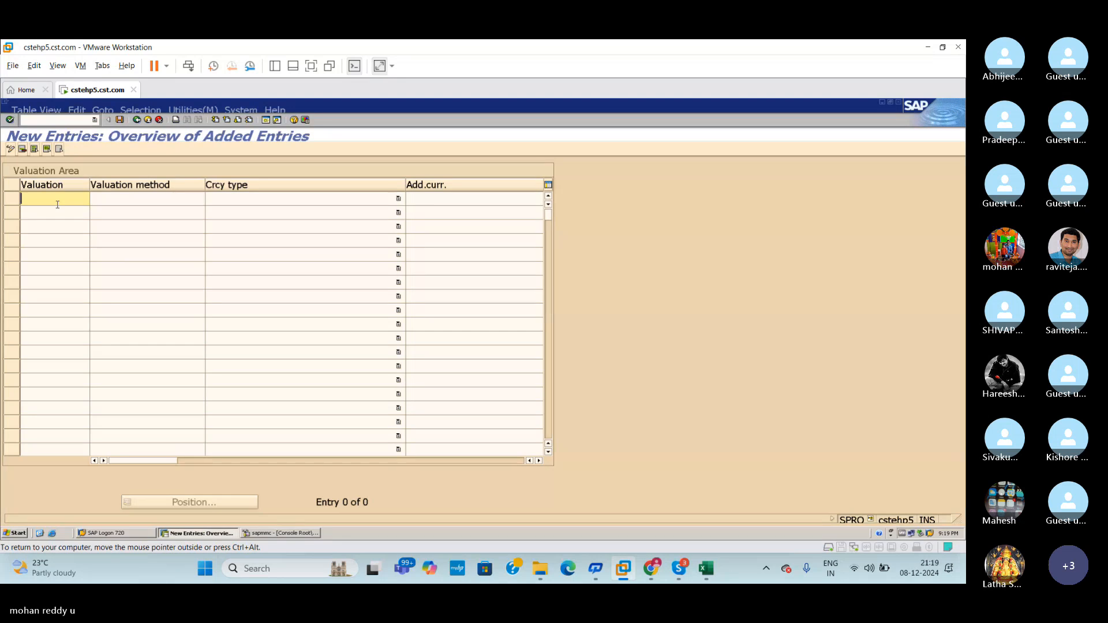
{"action": "type", "text": "RD"}
{"action": "left_click", "coordinate": [159, 196]}
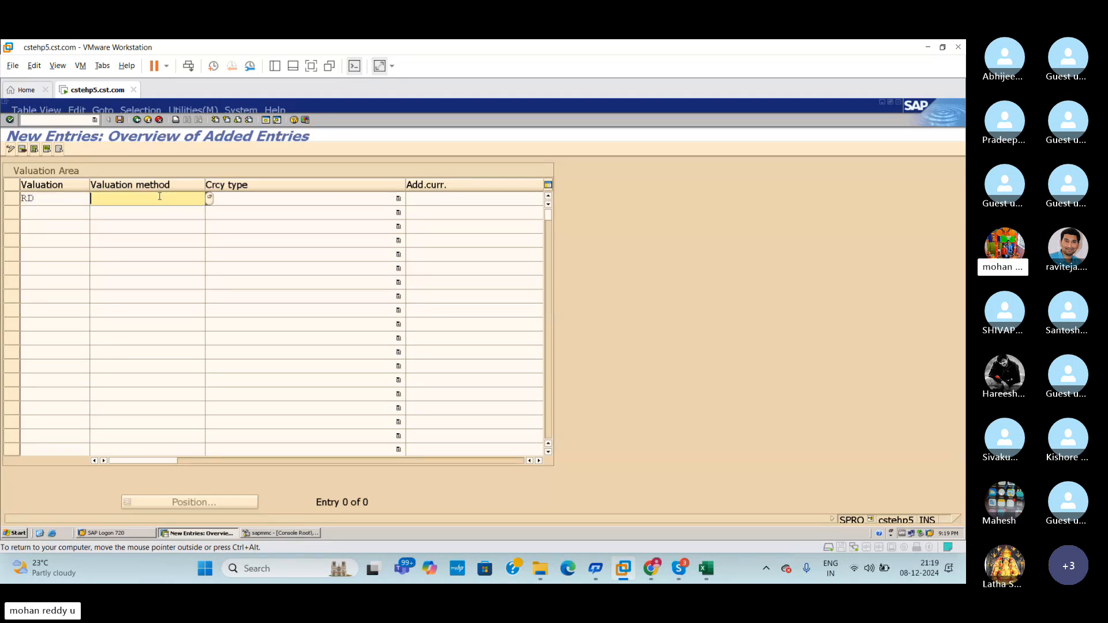
{"action": "type", "text": "R"}
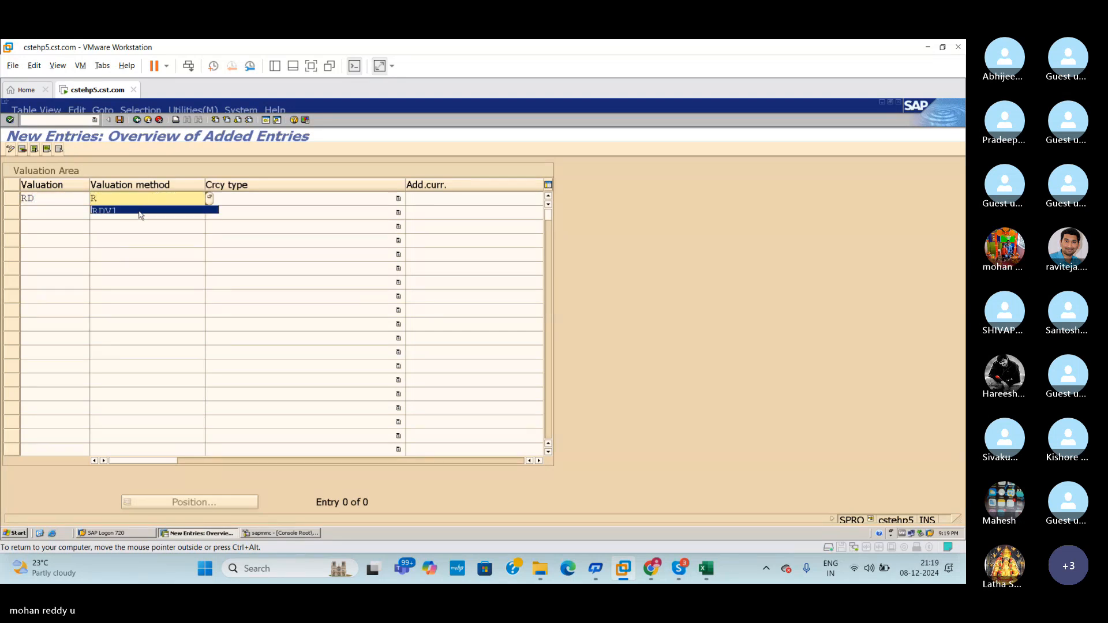
{"action": "left_click", "coordinate": [141, 211]}
{"action": "left_click", "coordinate": [251, 201]}
{"action": "left_click", "coordinate": [398, 200]}
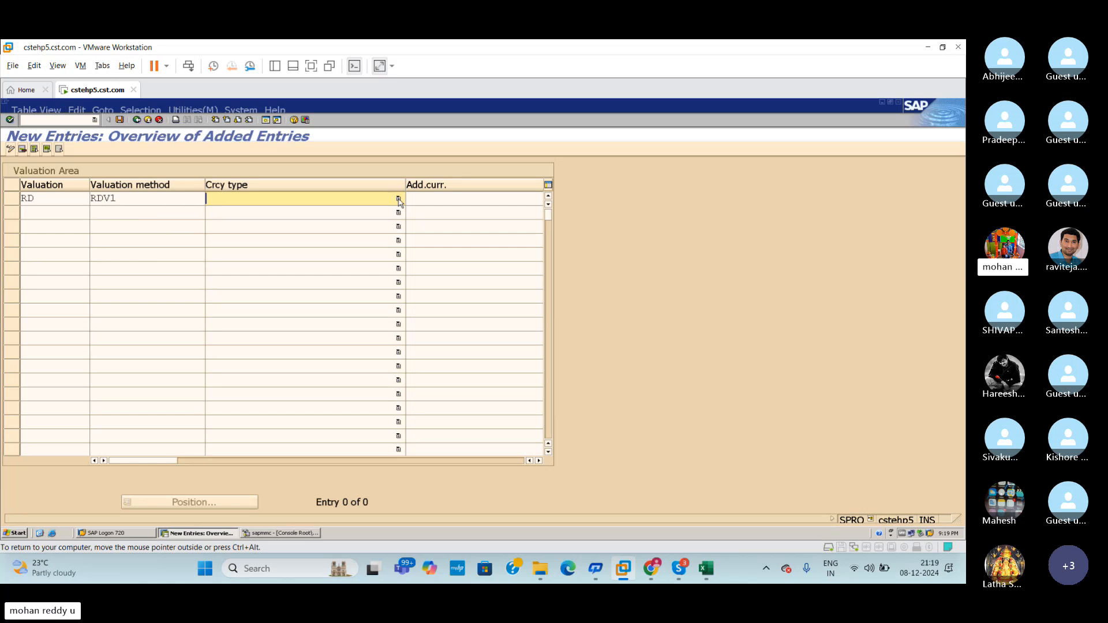
{"action": "left_click", "coordinate": [398, 200]}
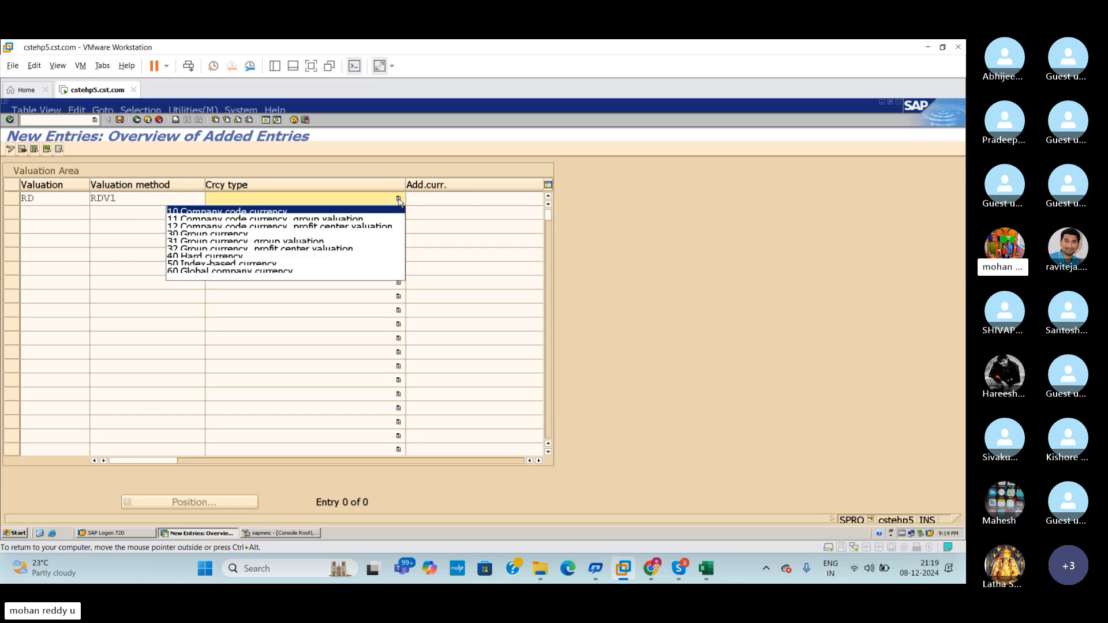
{"action": "left_click", "coordinate": [241, 236]}
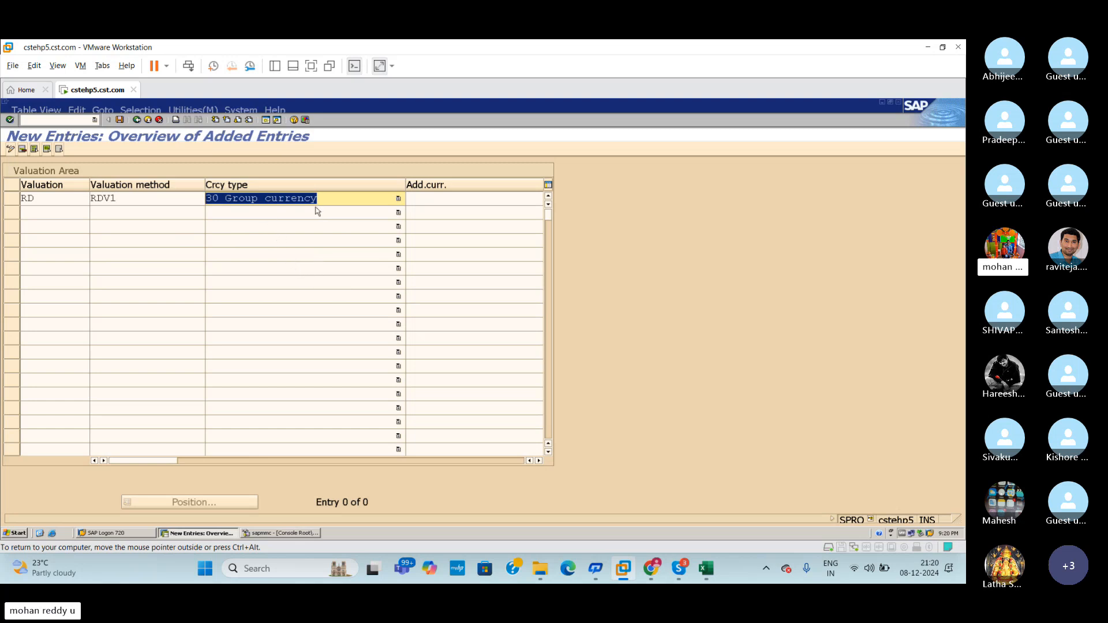
Step: Discard the unsaved valuation area entry and return to the valuation area overview
{"action": "left_click", "coordinate": [137, 120]}
{"action": "left_click", "coordinate": [159, 120]}
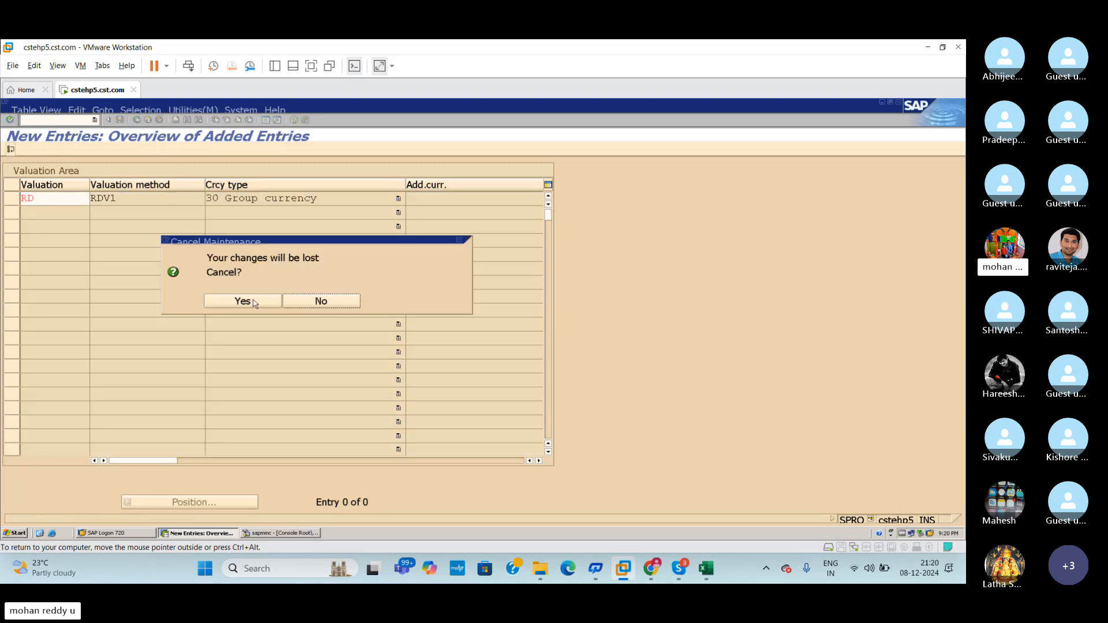
{"action": "left_click", "coordinate": [263, 305]}
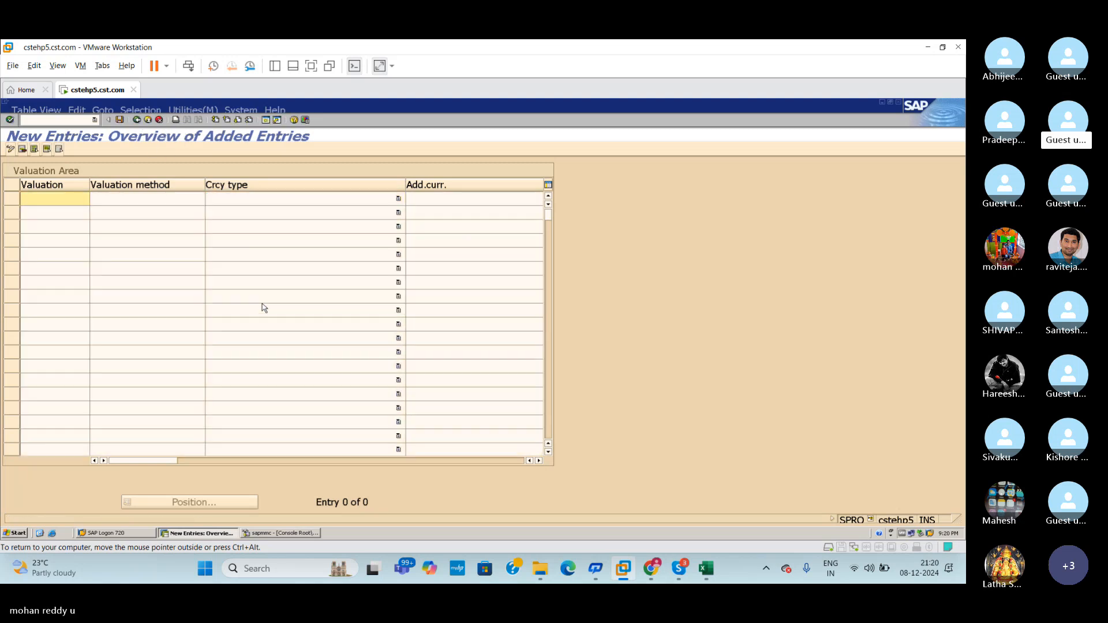
{"action": "left_click", "coordinate": [137, 120]}
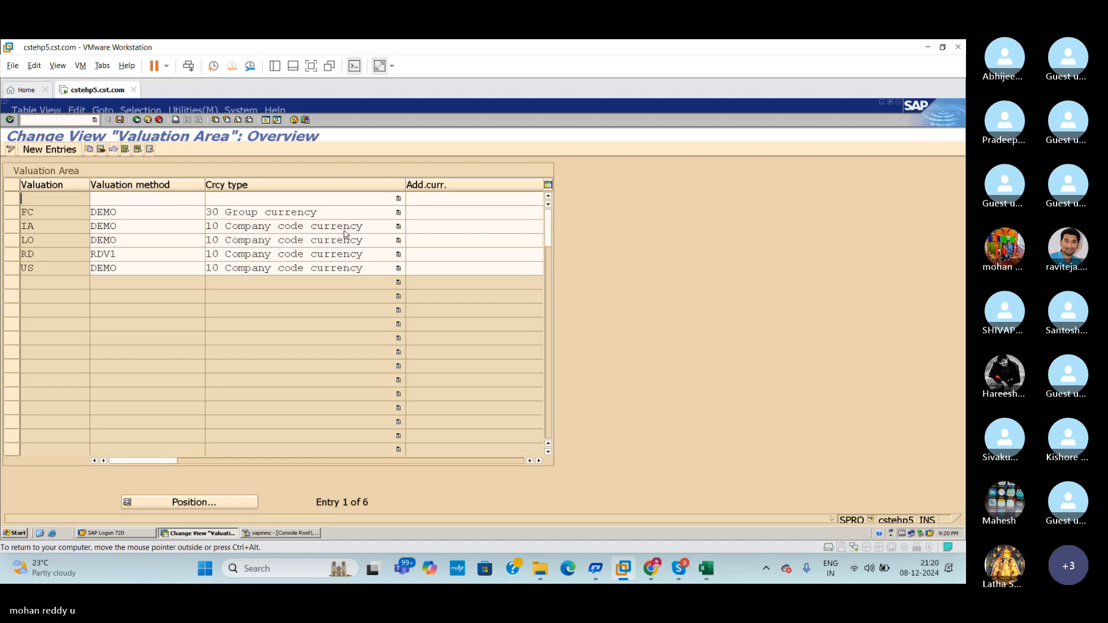
Step: Compare the currency types of valuation areas FC and RD, and return to the implementation guide
{"action": "left_click", "coordinate": [13, 213]}
{"action": "left_click", "coordinate": [12, 255]}
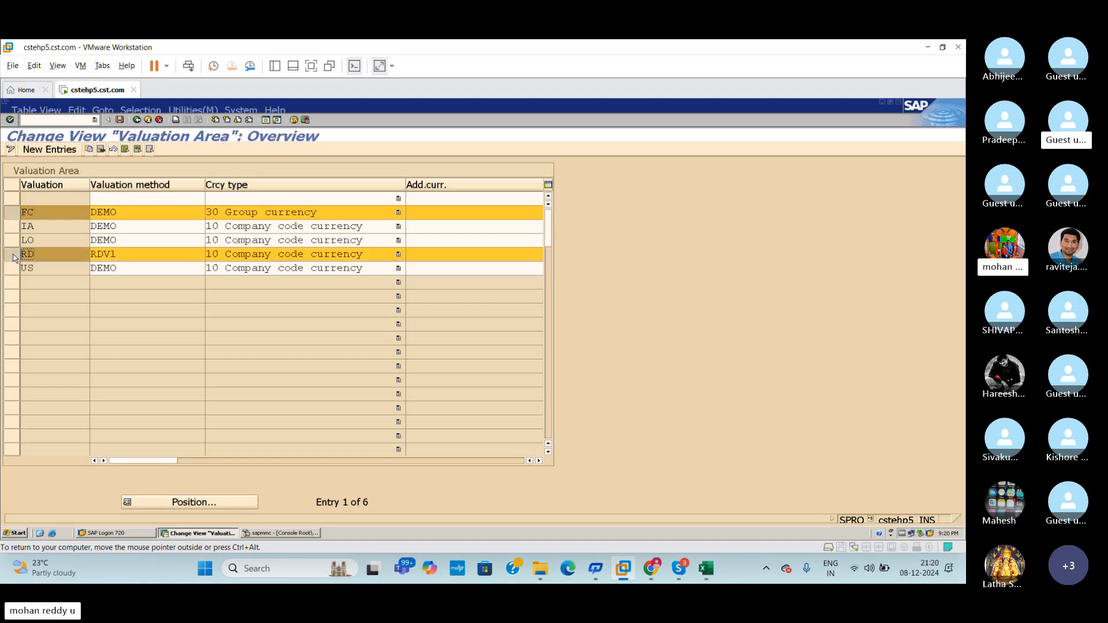
{"action": "left_click", "coordinate": [8, 215]}
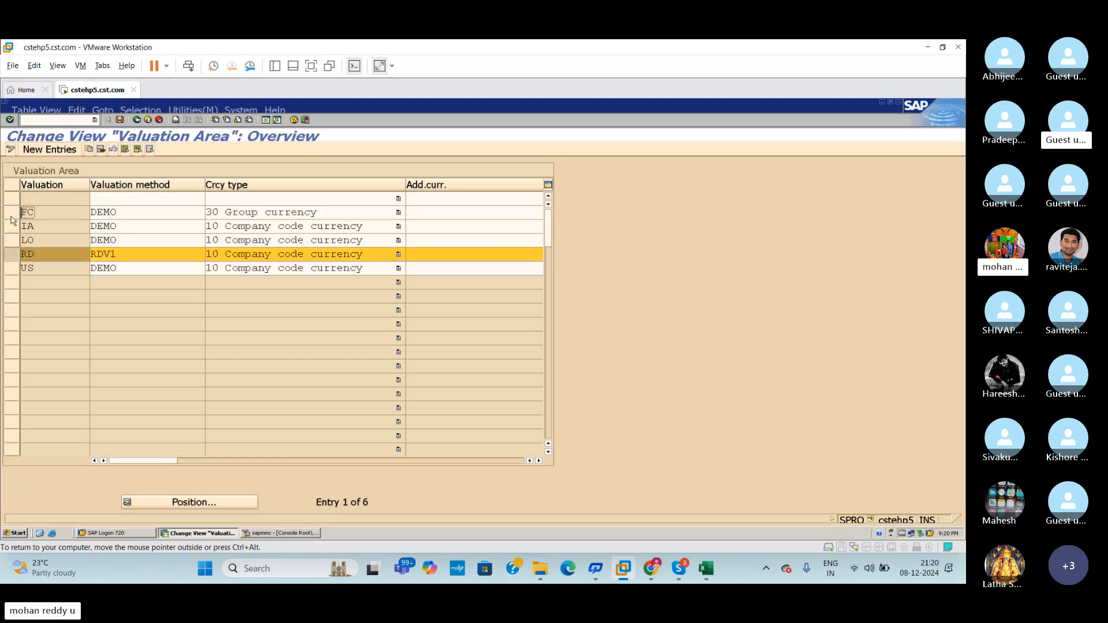
{"action": "left_click", "coordinate": [14, 253]}
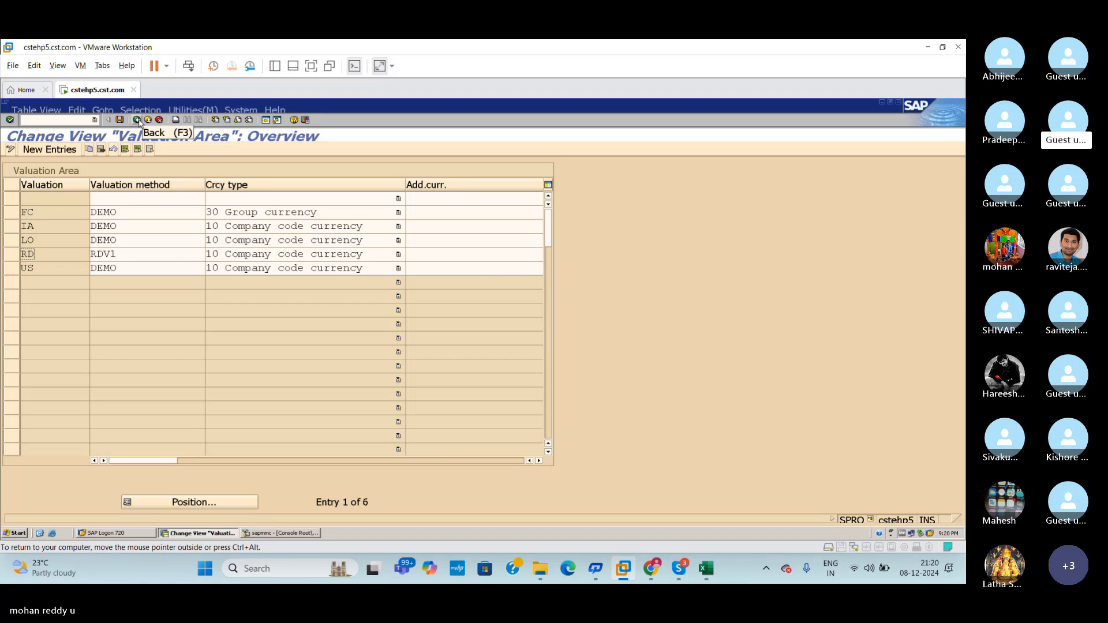
{"action": "left_click", "coordinate": [138, 119]}
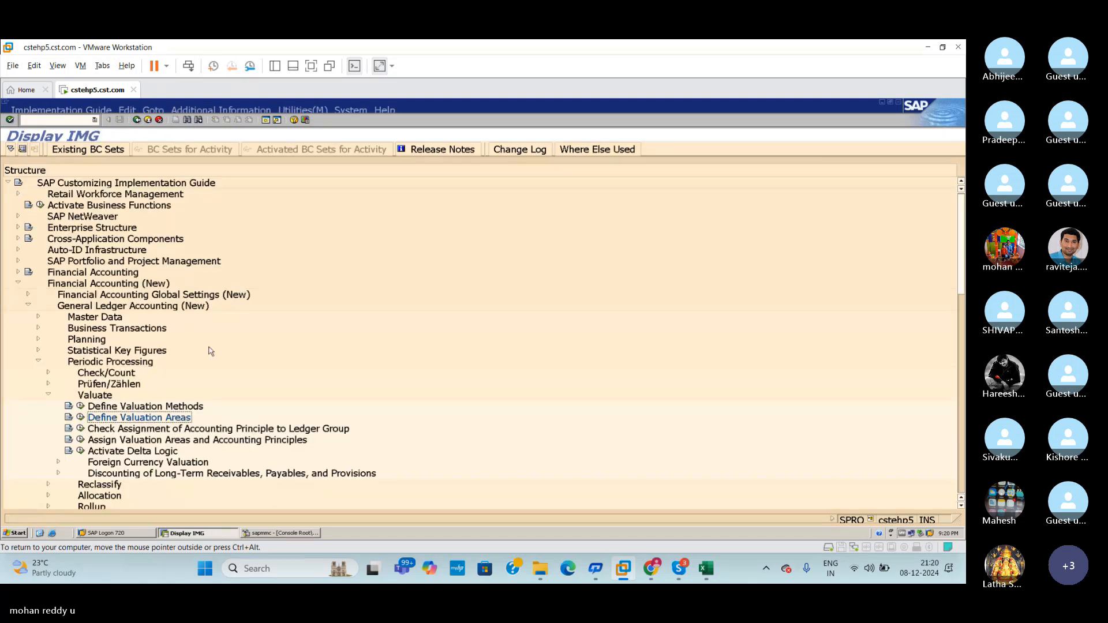
Step: Switch to Excel and review the valuation method and valuation area rows of the FC Revaluation steps on Sheet2
{"action": "left_click", "coordinate": [705, 568]}
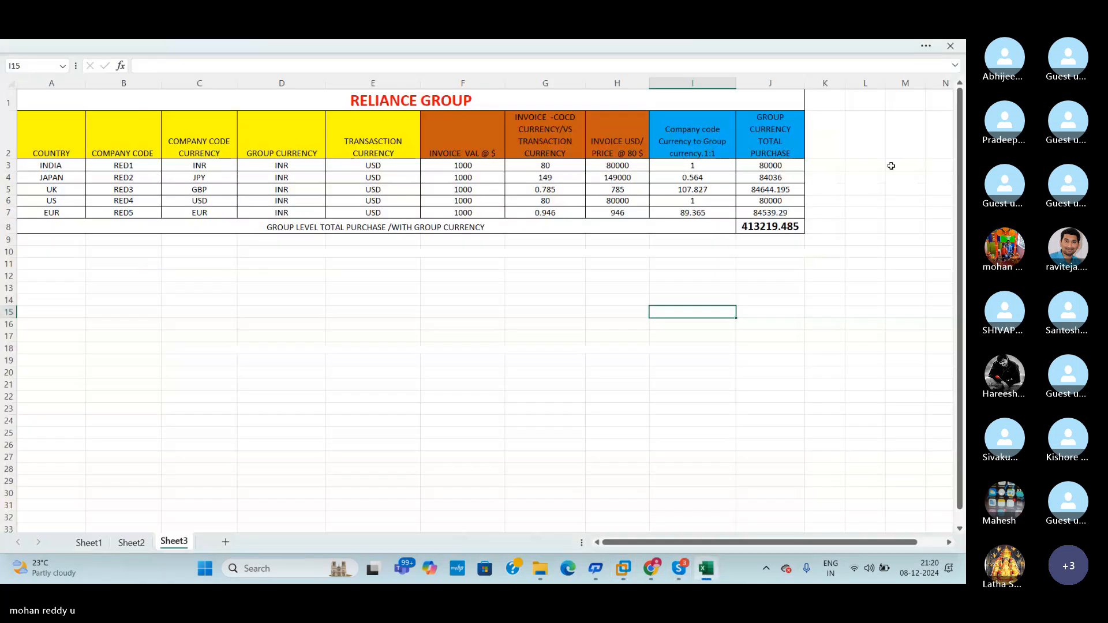
{"action": "left_click", "coordinate": [131, 542]}
{"action": "scroll", "coordinate": [948, 355], "scroll_direction": "down", "scroll_amount": 2}
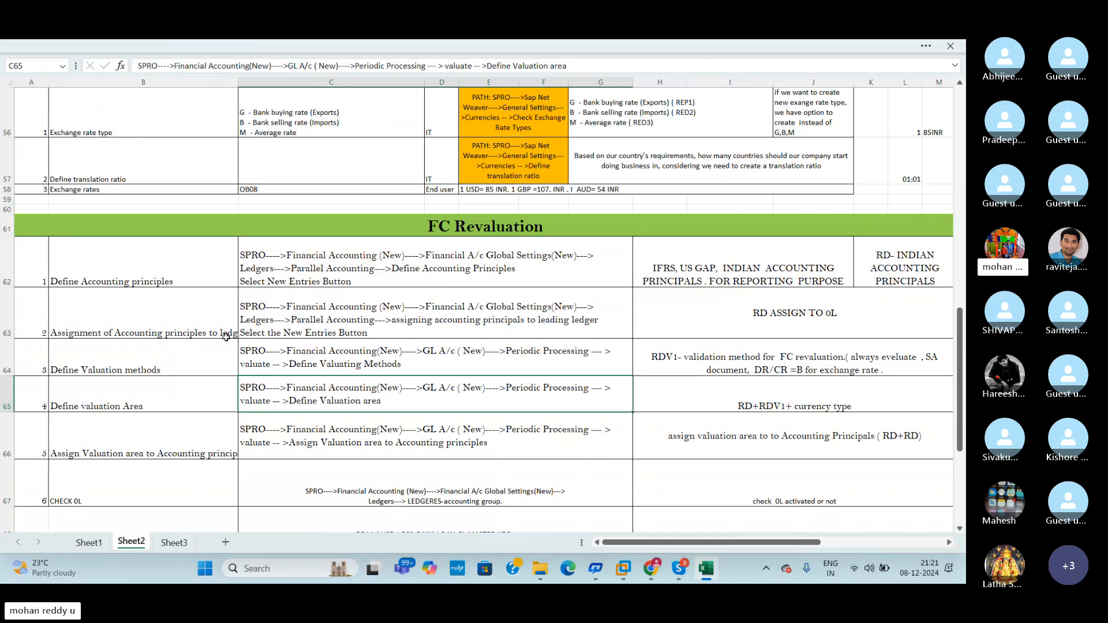
{"action": "left_click", "coordinate": [197, 373]}
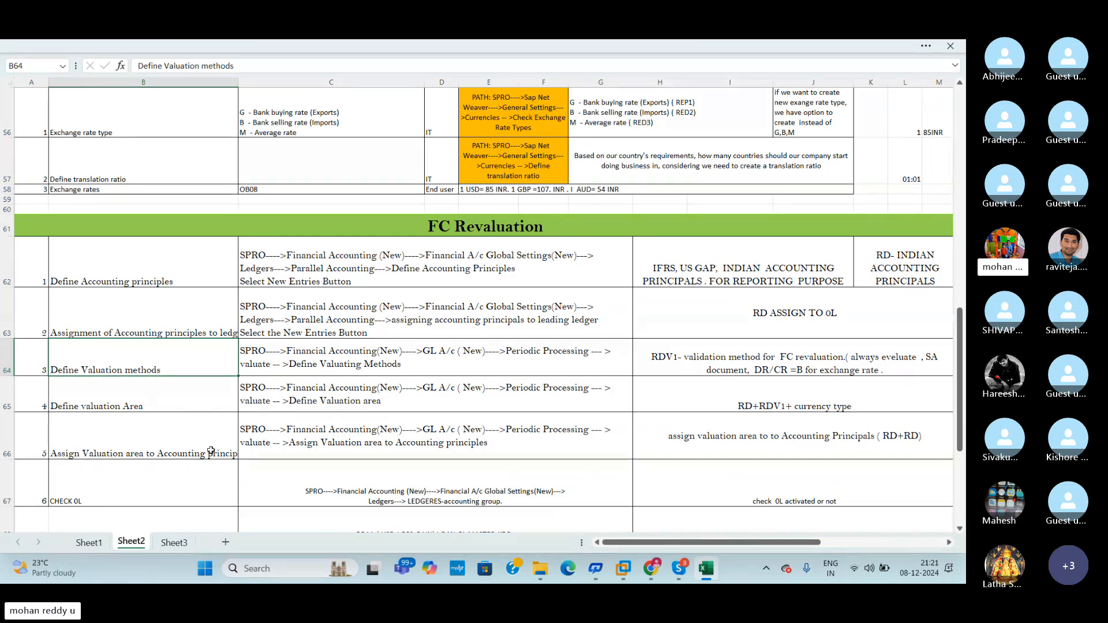
Step: Review the step on assigning the valuation area to accounting principles in the FC Revaluation notes, and switch to the SAP implementation guide
{"action": "left_click", "coordinate": [7, 438]}
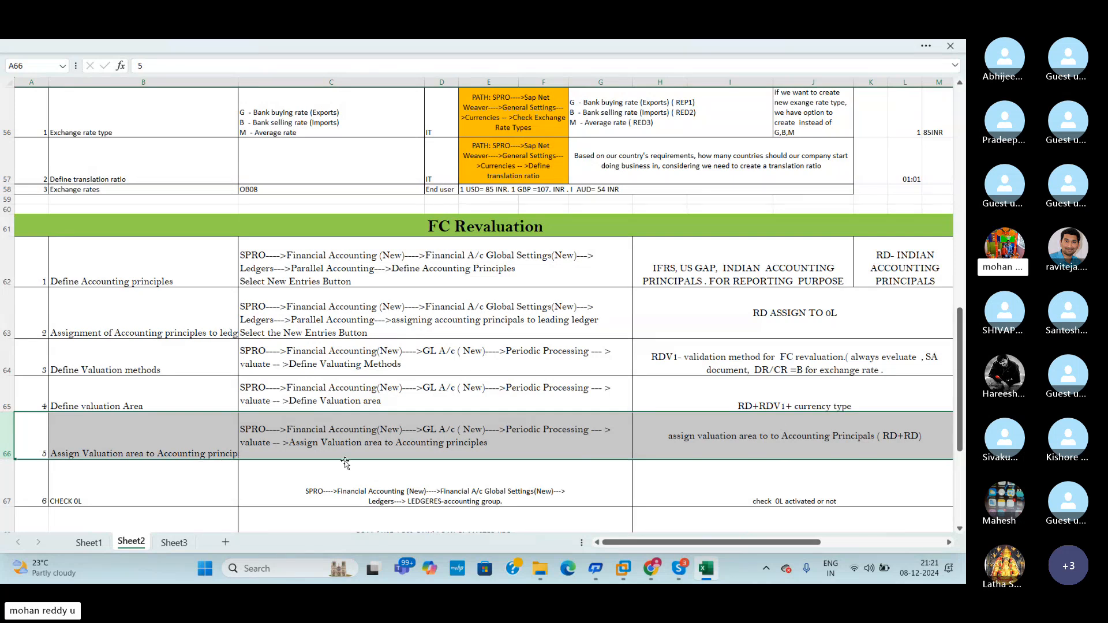
{"action": "key", "text": "alt+Tab"}
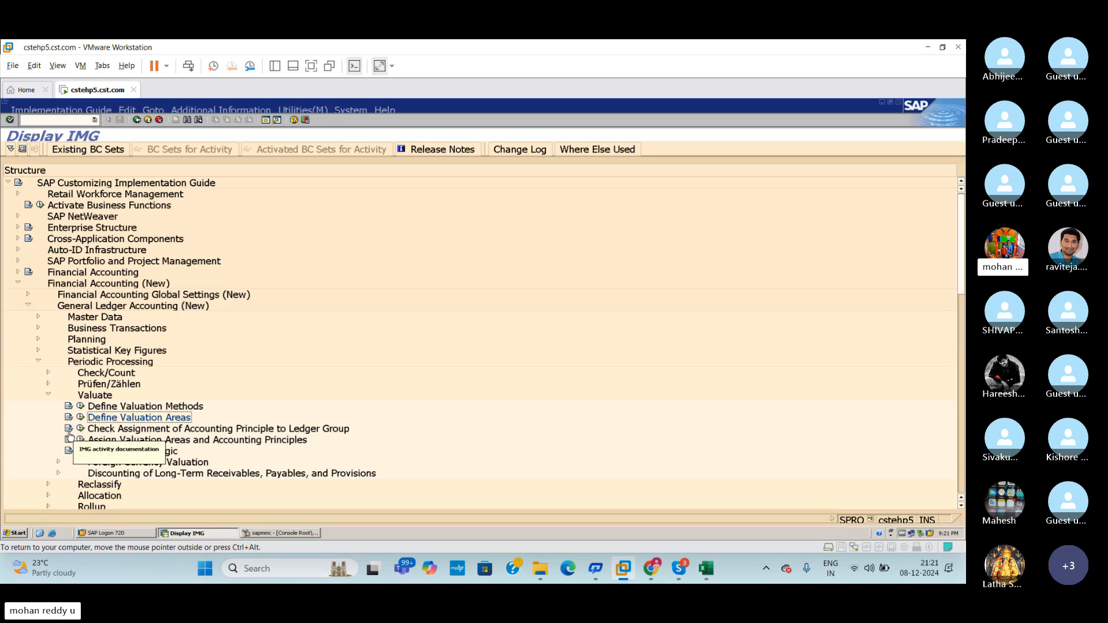
{"action": "key", "text": "alt+Tab"}
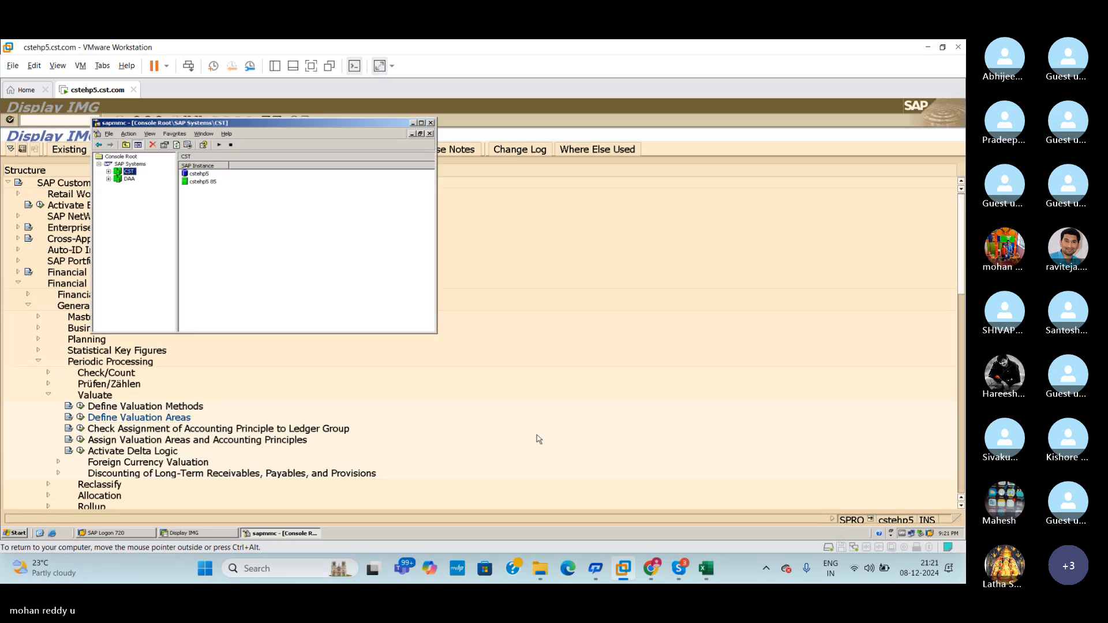
{"action": "left_click", "coordinate": [413, 123]}
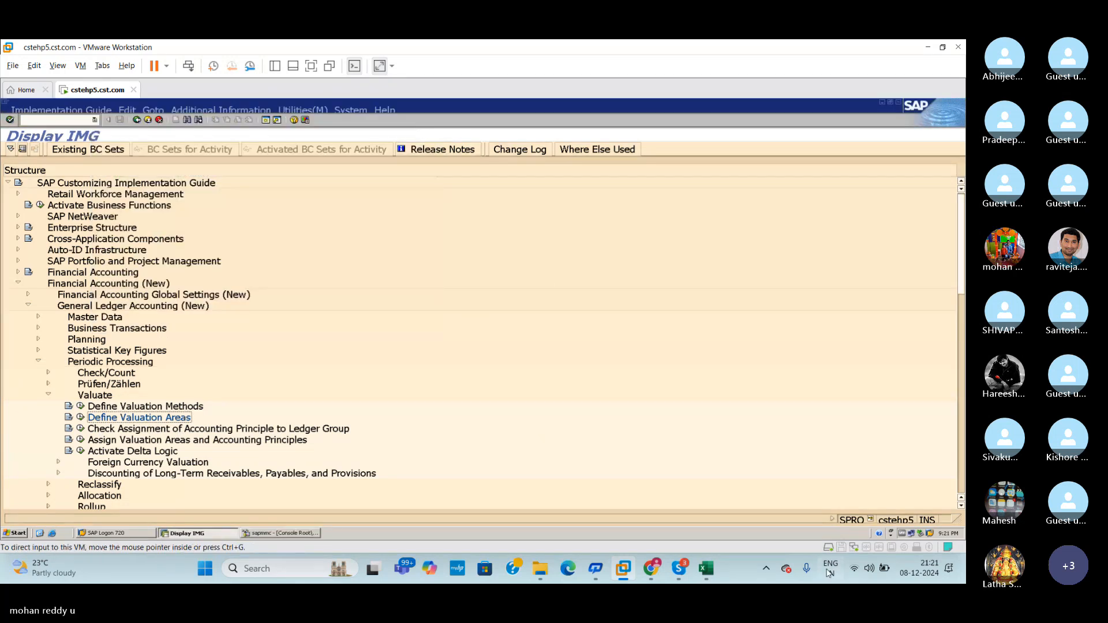
{"action": "left_click", "coordinate": [706, 569]}
{"action": "left_click_drag", "start_coordinate": [960, 368], "coordinate": [961, 378]}
{"action": "key", "text": "alt+Tab"}
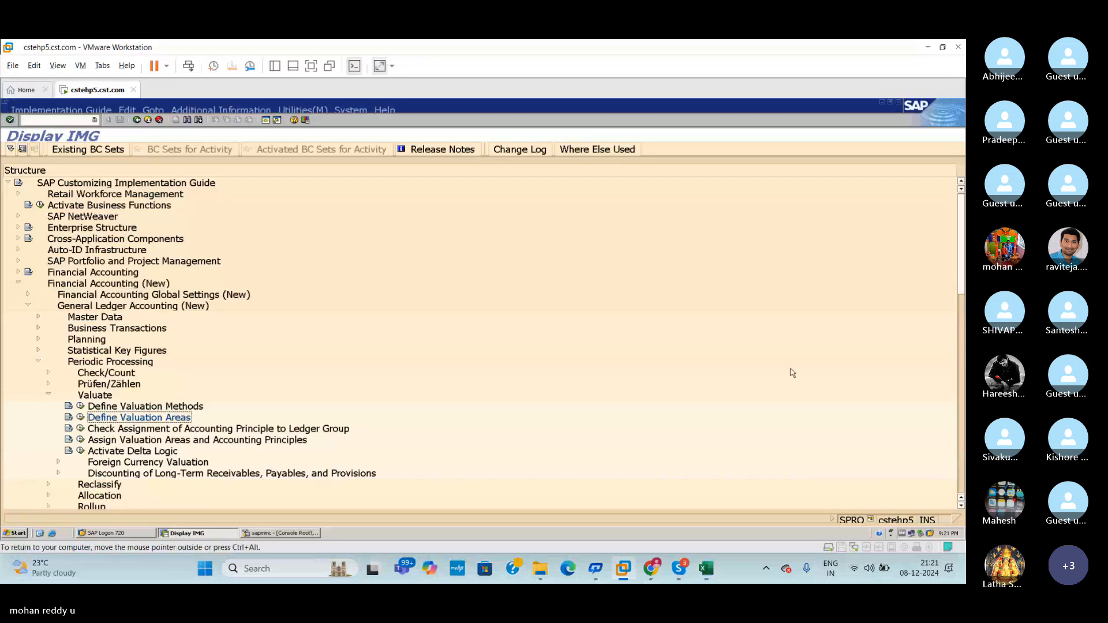
Step: Check the target ledger group of accounting principle RD against the Excel notes, and return to the implementation guide
{"action": "left_click", "coordinate": [81, 428]}
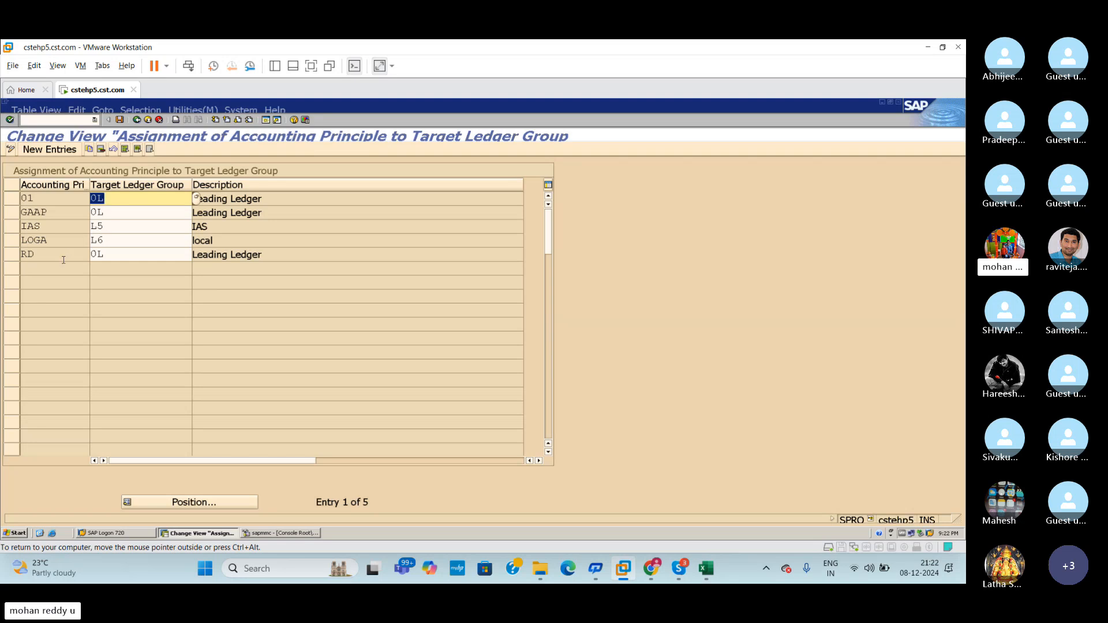
{"action": "key", "text": "alt+Tab"}
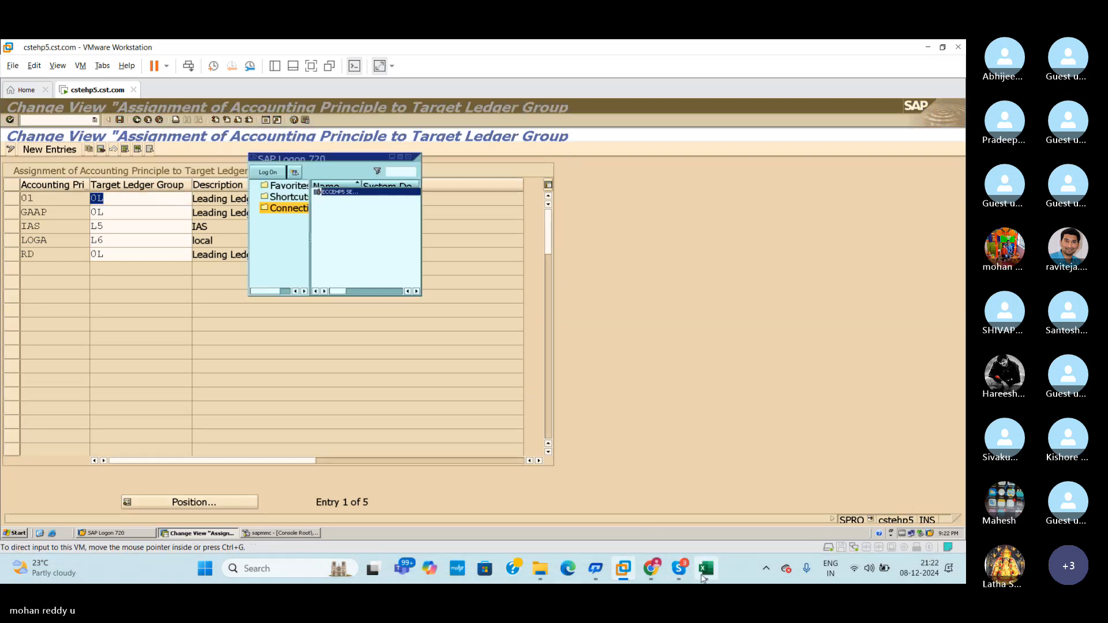
{"action": "left_click", "coordinate": [703, 571]}
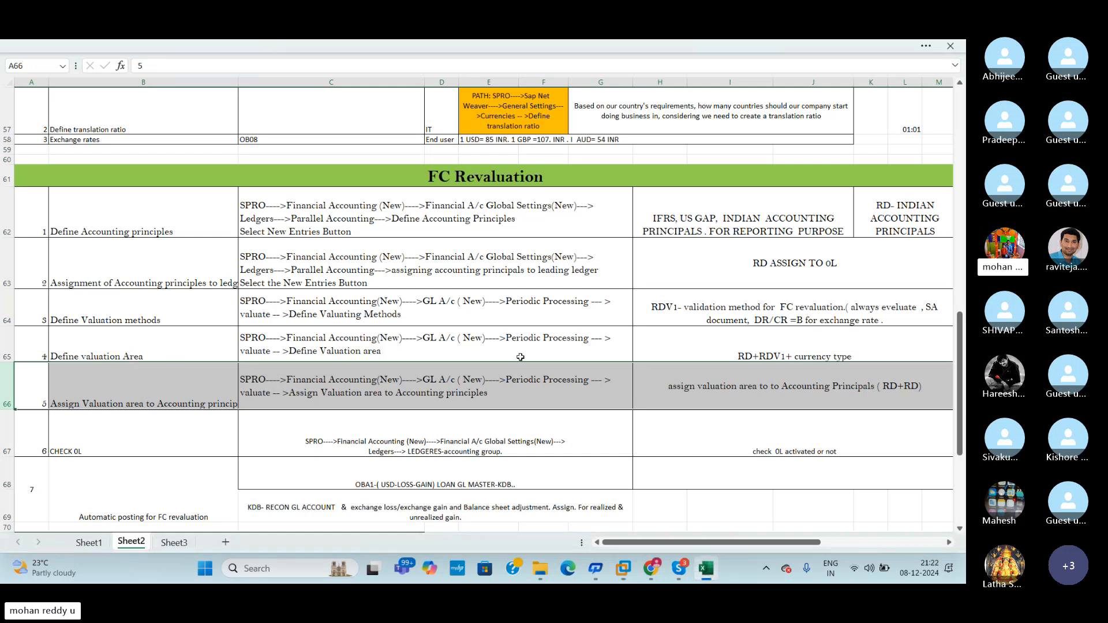
{"action": "key", "text": "alt+Tab"}
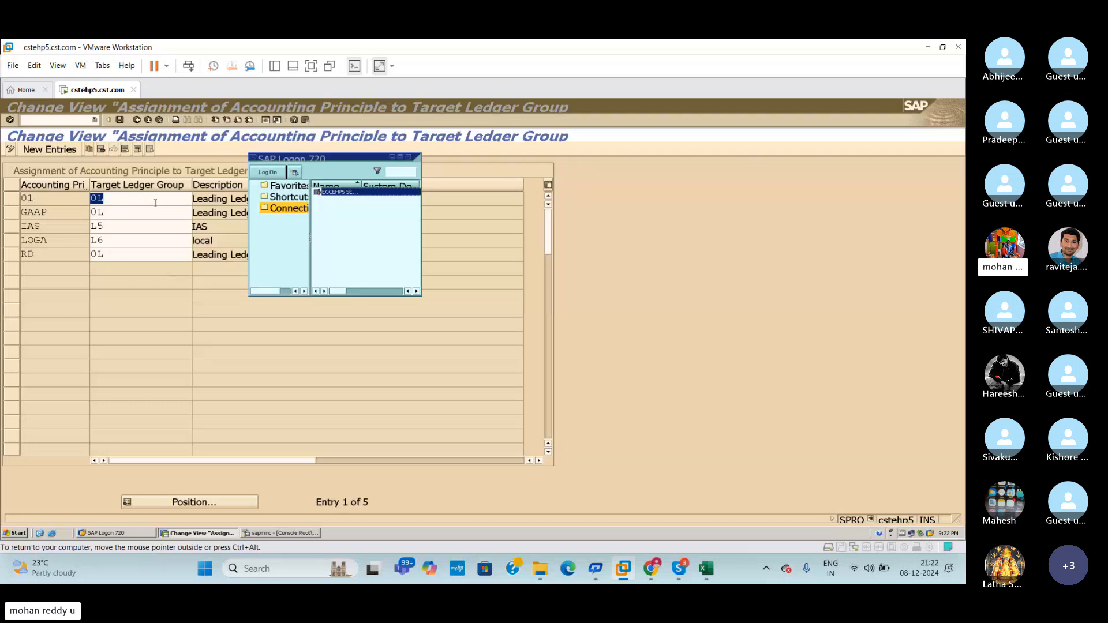
{"action": "left_click", "coordinate": [392, 156]}
{"action": "left_click", "coordinate": [375, 252]}
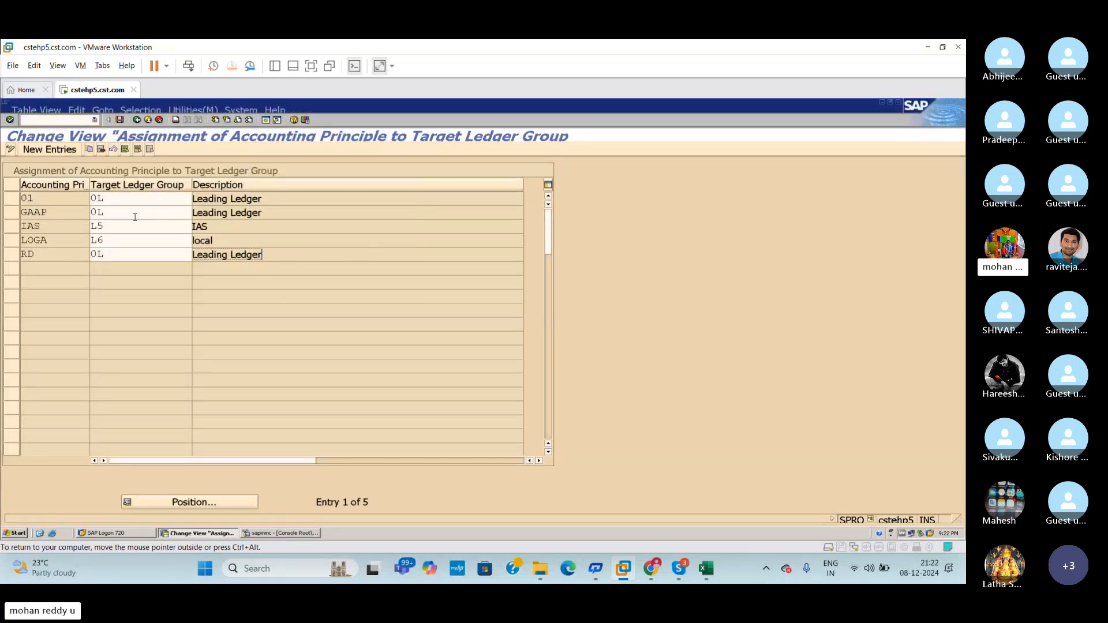
{"action": "left_click", "coordinate": [45, 257]}
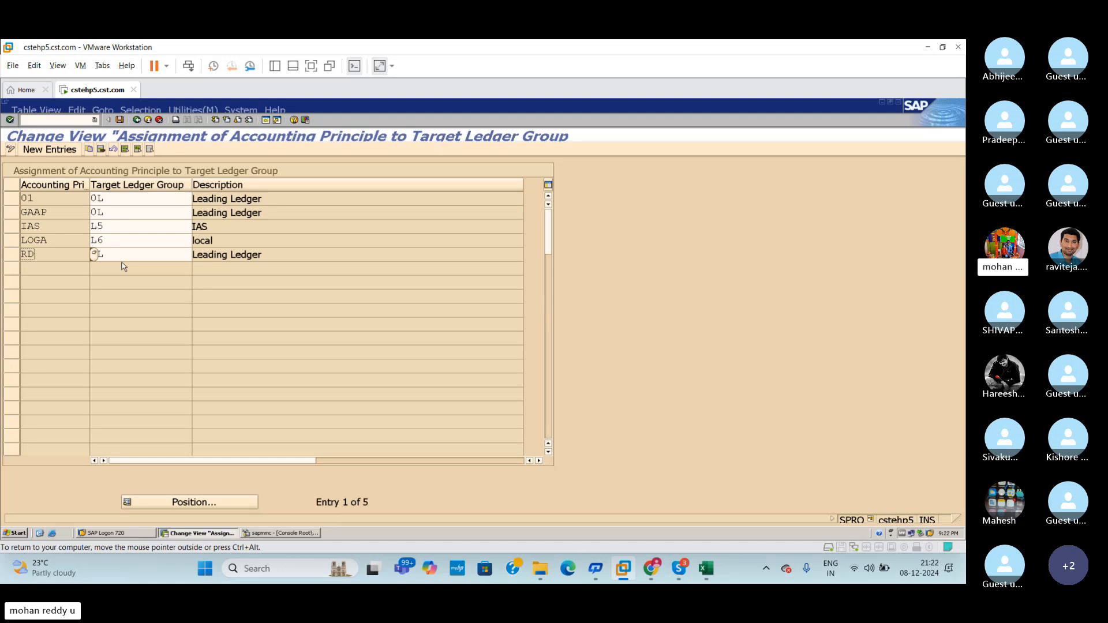
{"action": "left_click", "coordinate": [137, 119]}
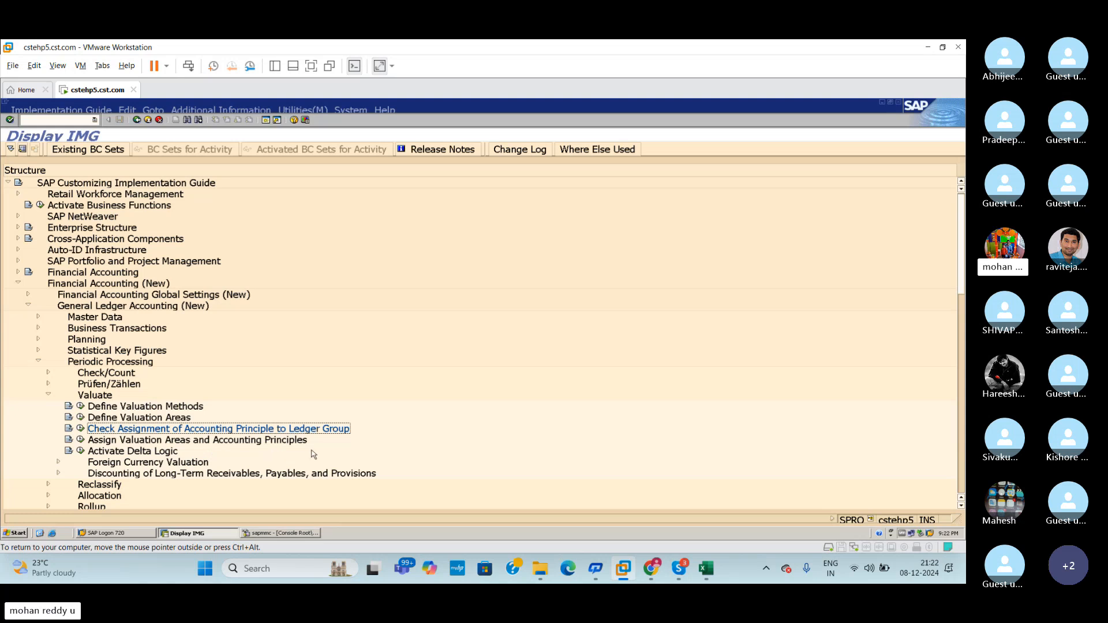
Step: Open the assignment of valuation areas to accounting principles and compare it with the accounting principles step in the Excel notes
{"action": "left_click", "coordinate": [81, 440]}
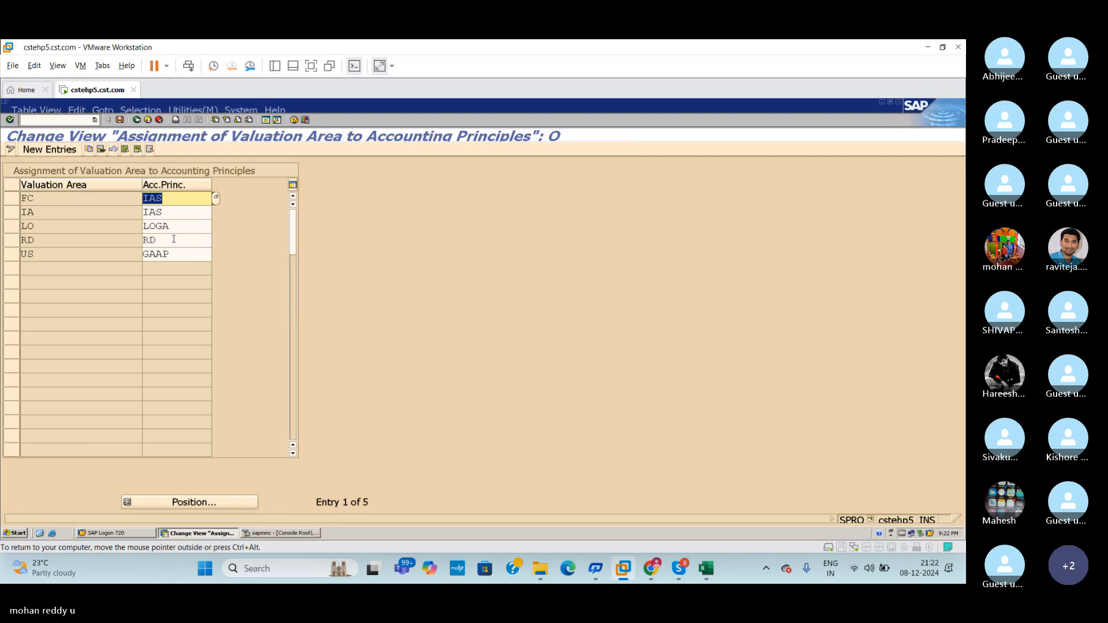
{"action": "left_click", "coordinate": [705, 570]}
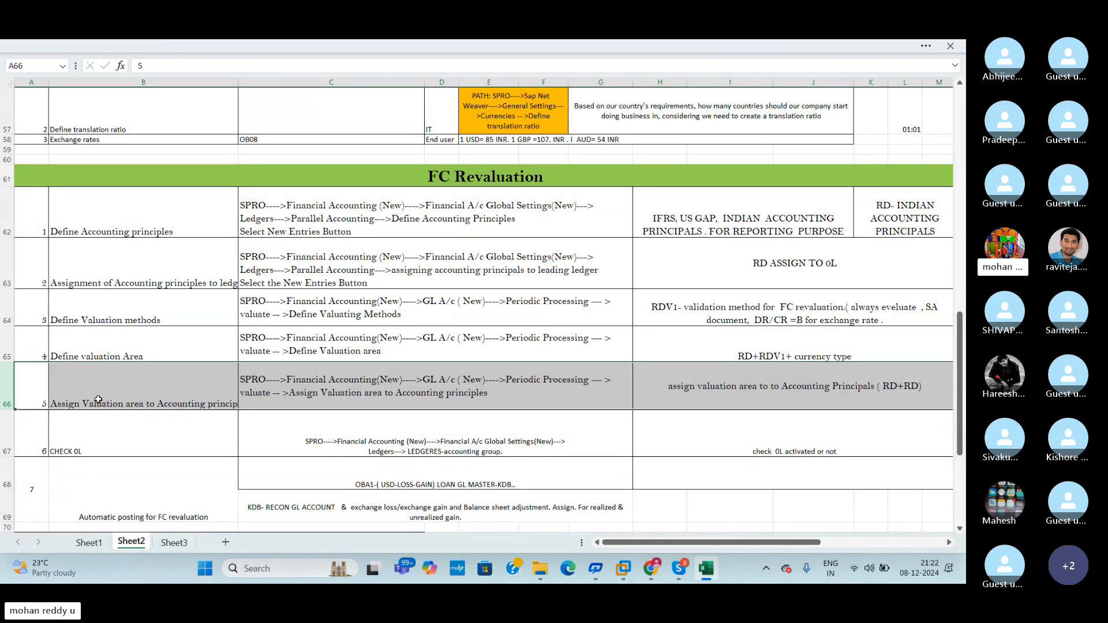
{"action": "left_click", "coordinate": [138, 230]}
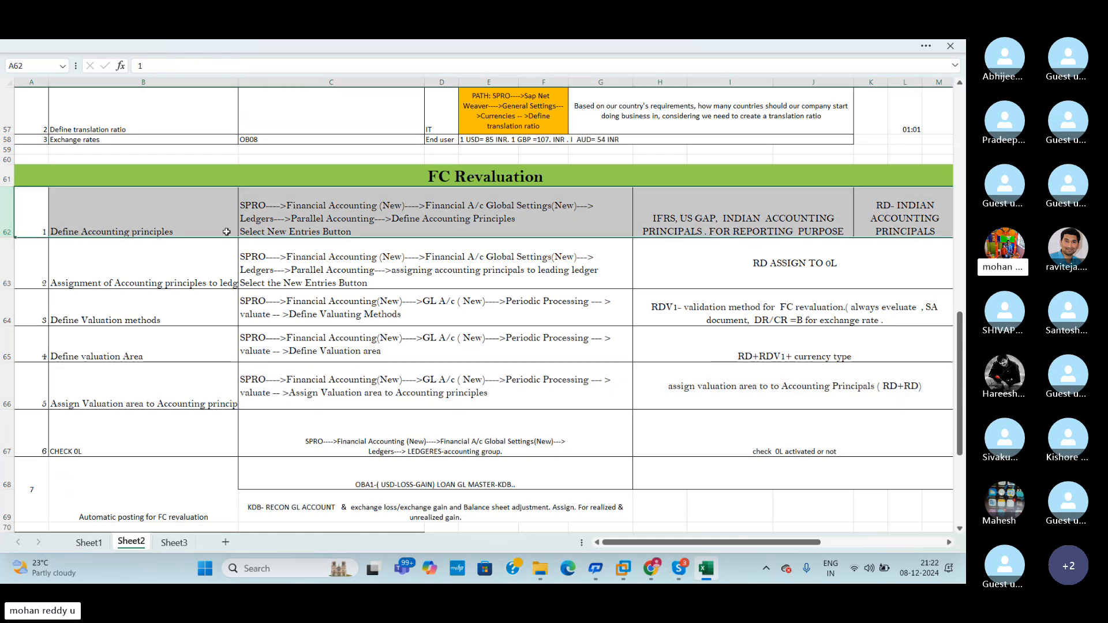
{"action": "left_click", "coordinate": [214, 224]}
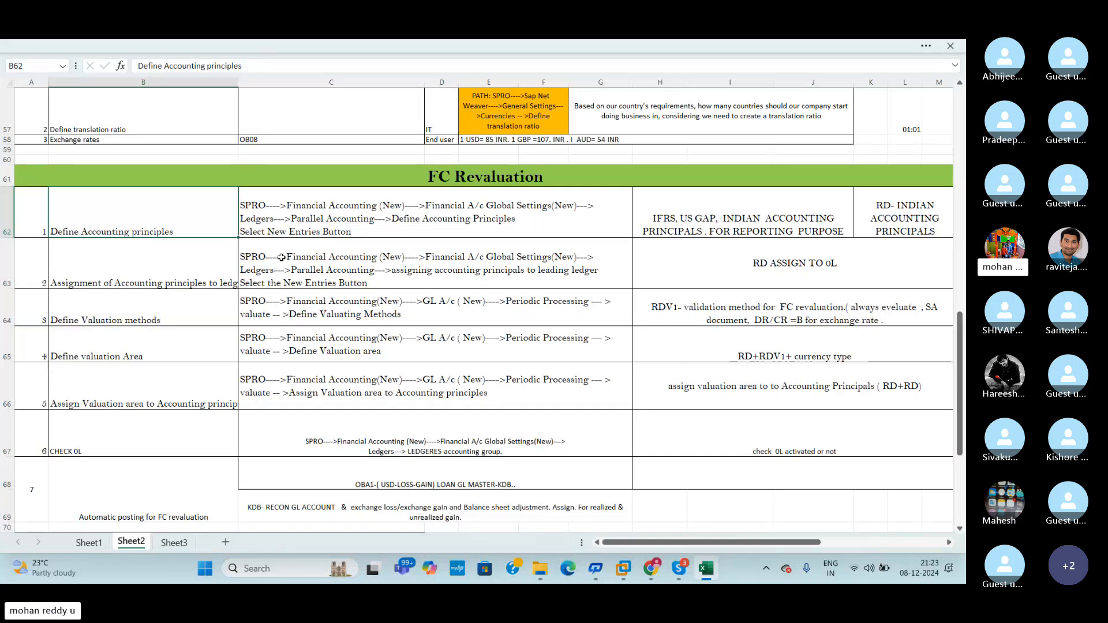
{"action": "key", "text": "alt+Tab"}
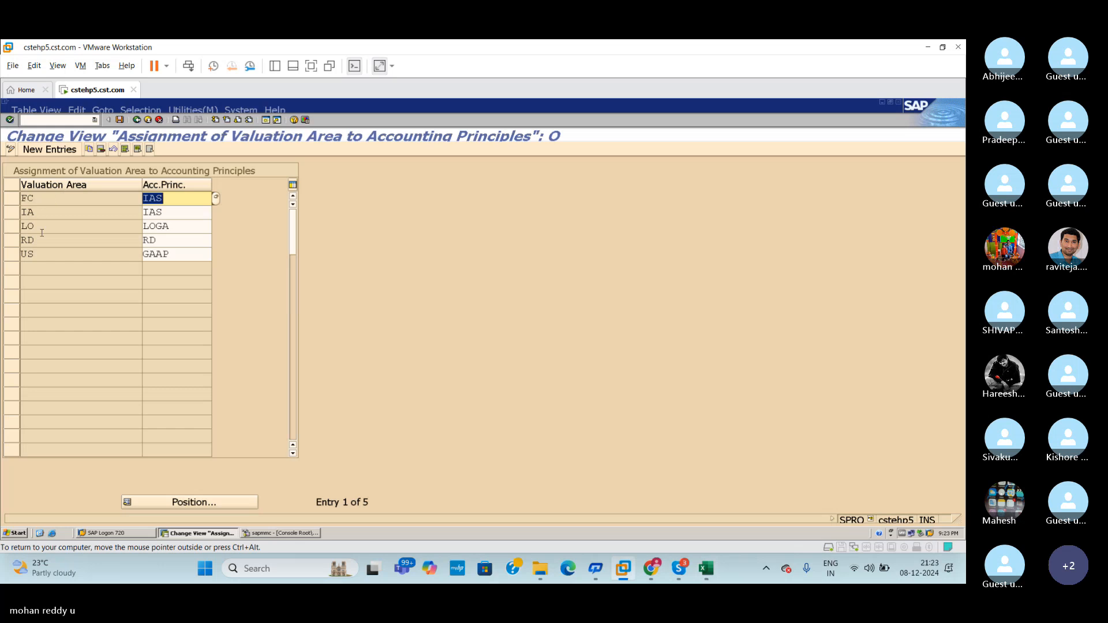
Step: Save the assignment of valuation area RD to accounting principle RD and return to the implementation guide
{"action": "left_click", "coordinate": [8, 241]}
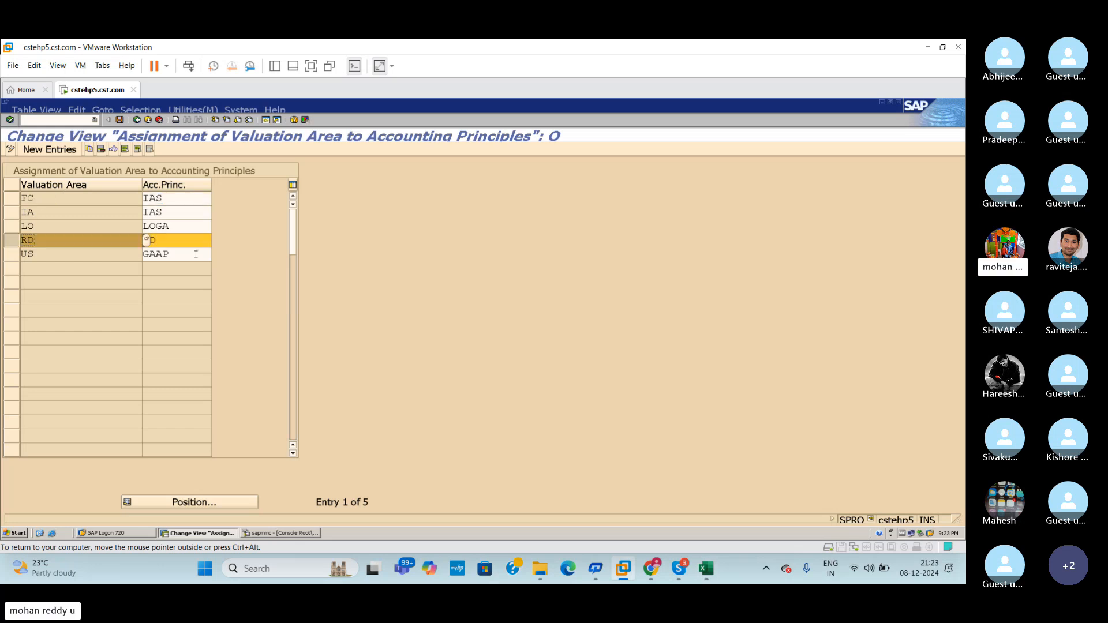
{"action": "left_click", "coordinate": [197, 243]}
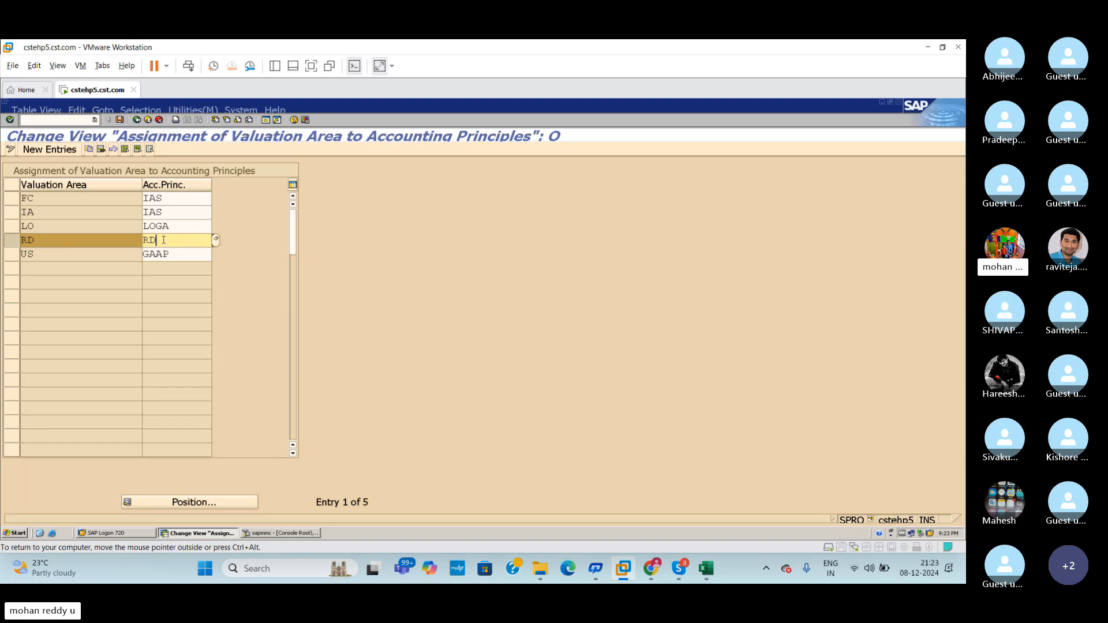
{"action": "key", "text": "ctrl+s"}
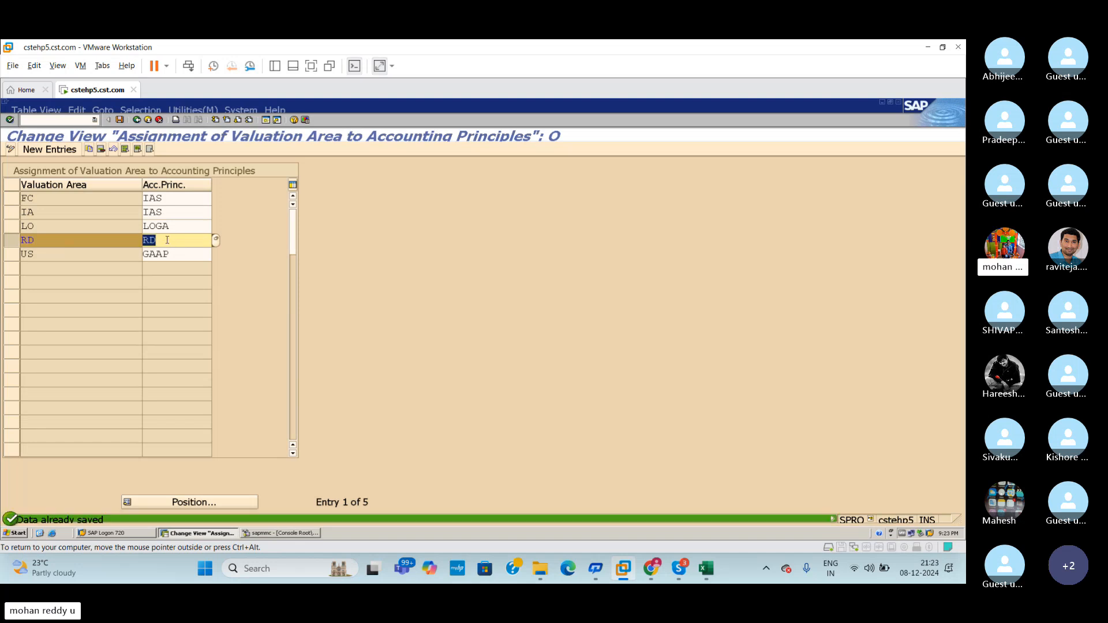
{"action": "left_click", "coordinate": [137, 120]}
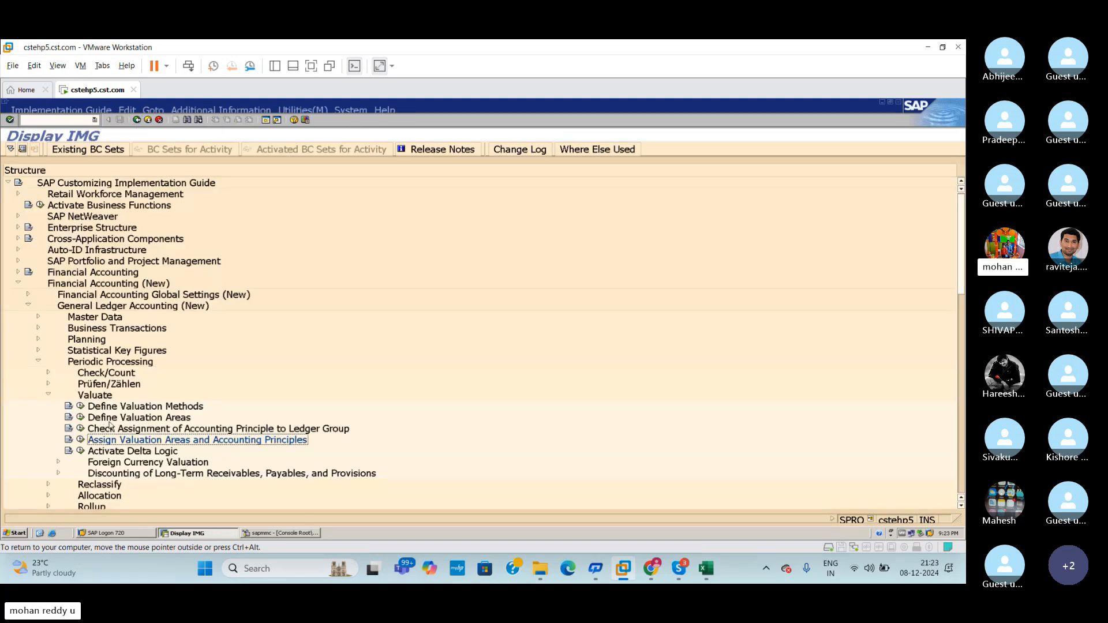
Step: Switch to Excel and review the FC Revaluation steps on Sheet2, including the 0L check and the automatic posting row
{"action": "left_click", "coordinate": [705, 568]}
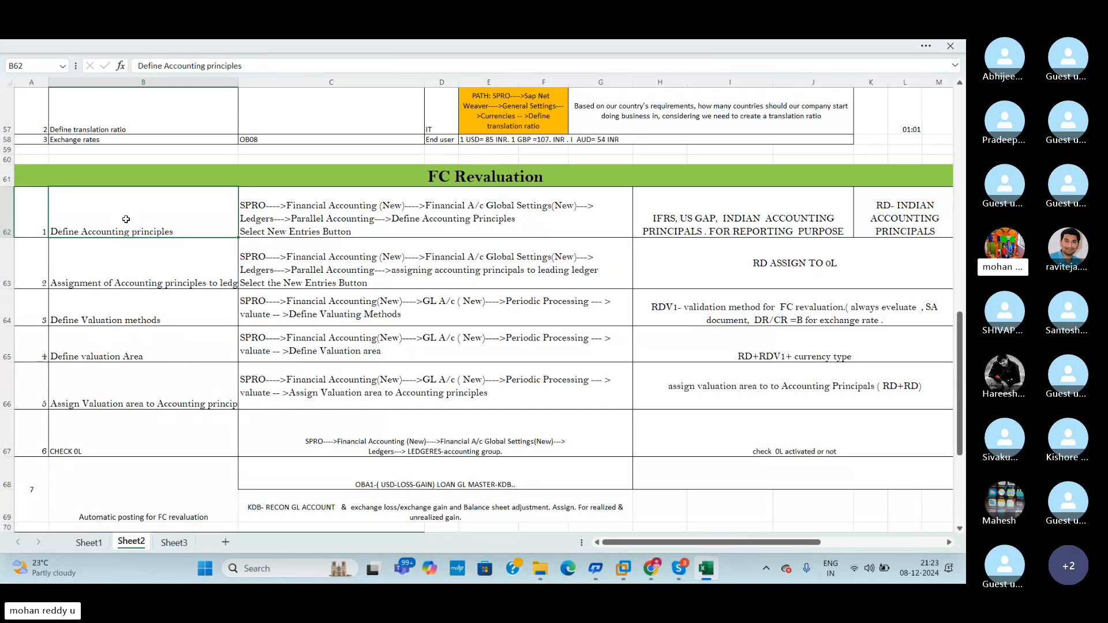
{"action": "left_click_drag", "start_coordinate": [124, 218], "coordinate": [136, 378]}
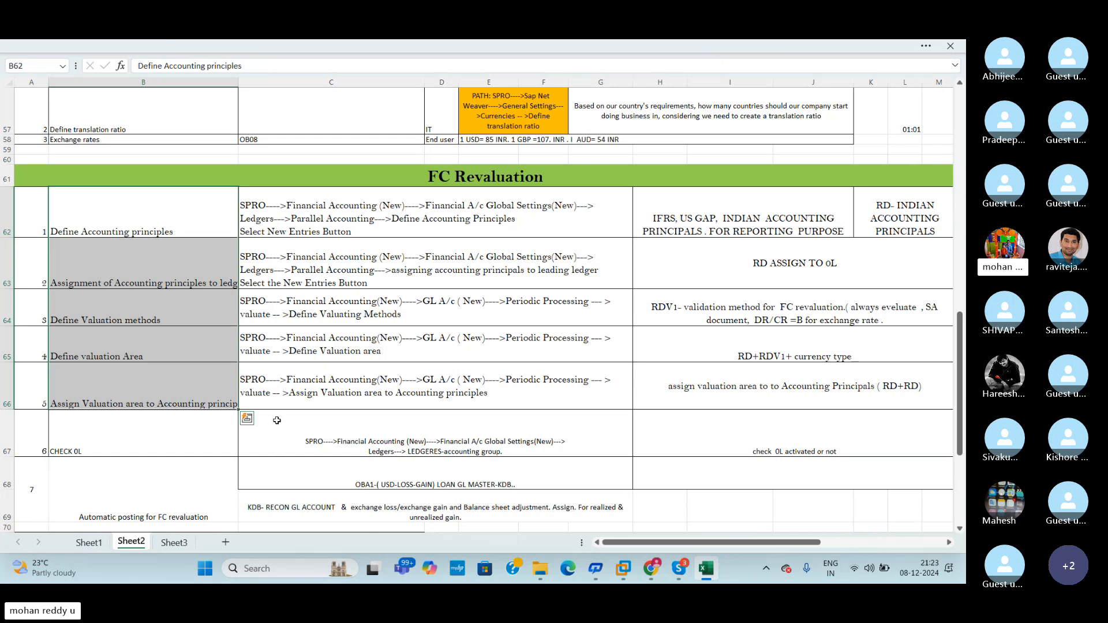
{"action": "left_click", "coordinate": [7, 439]}
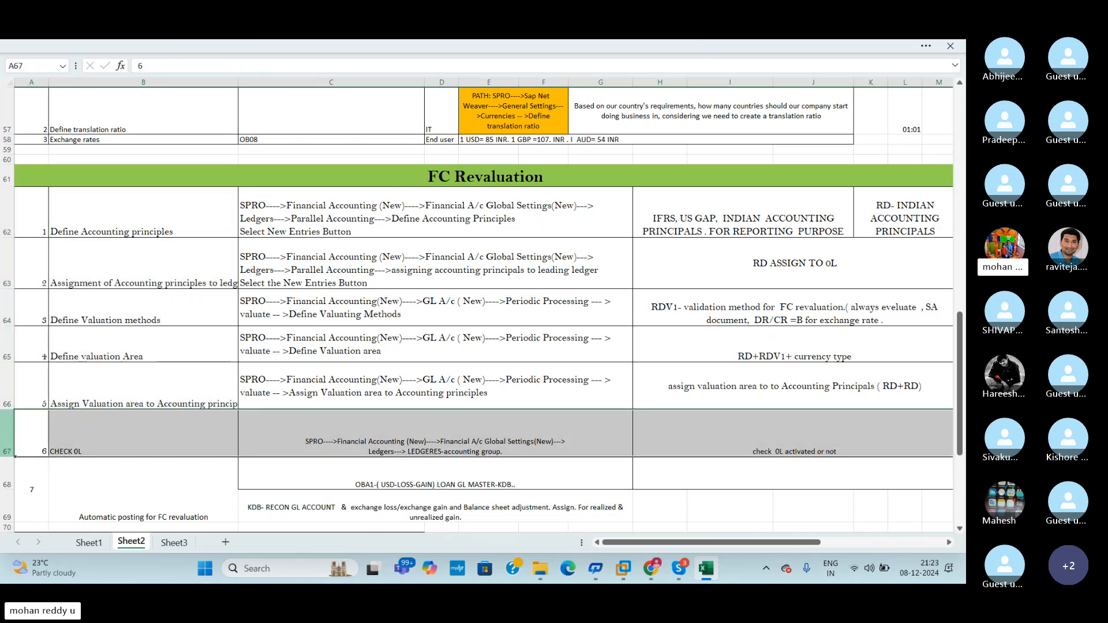
{"action": "left_click", "coordinate": [584, 44]}
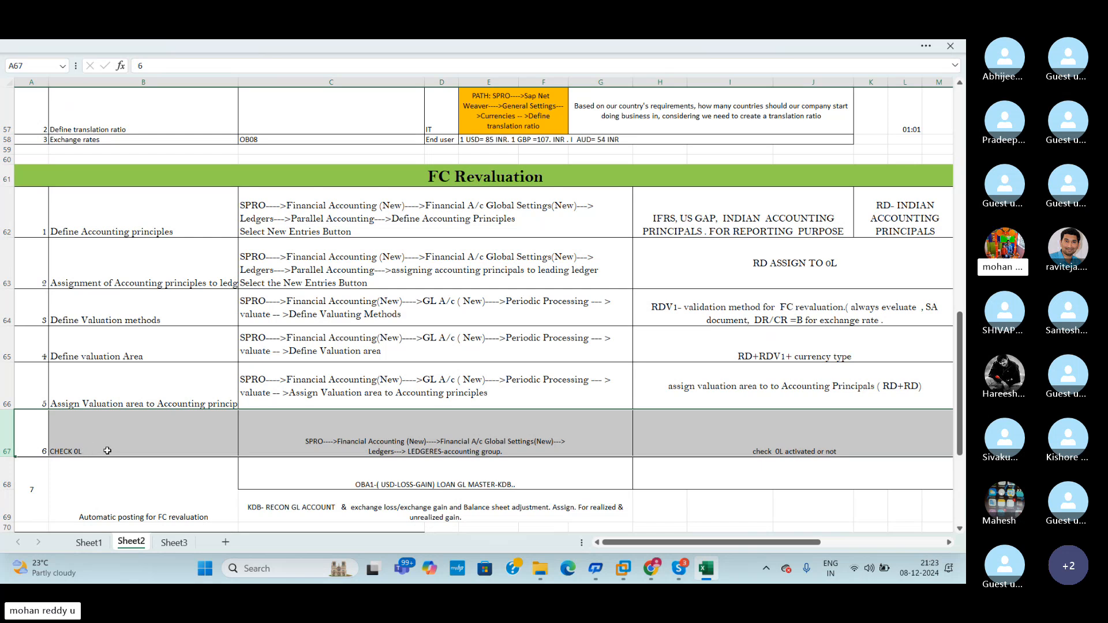
{"action": "left_click_drag", "start_coordinate": [960, 439], "coordinate": [962, 468]}
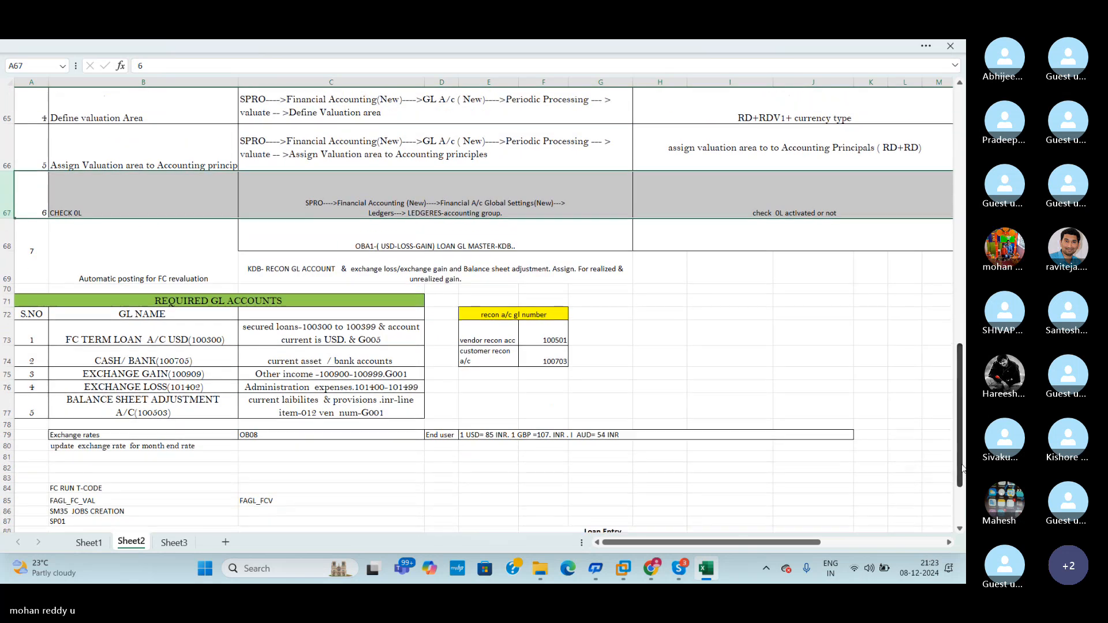
{"action": "left_click", "coordinate": [880, 410]}
{"action": "left_click", "coordinate": [16, 264]}
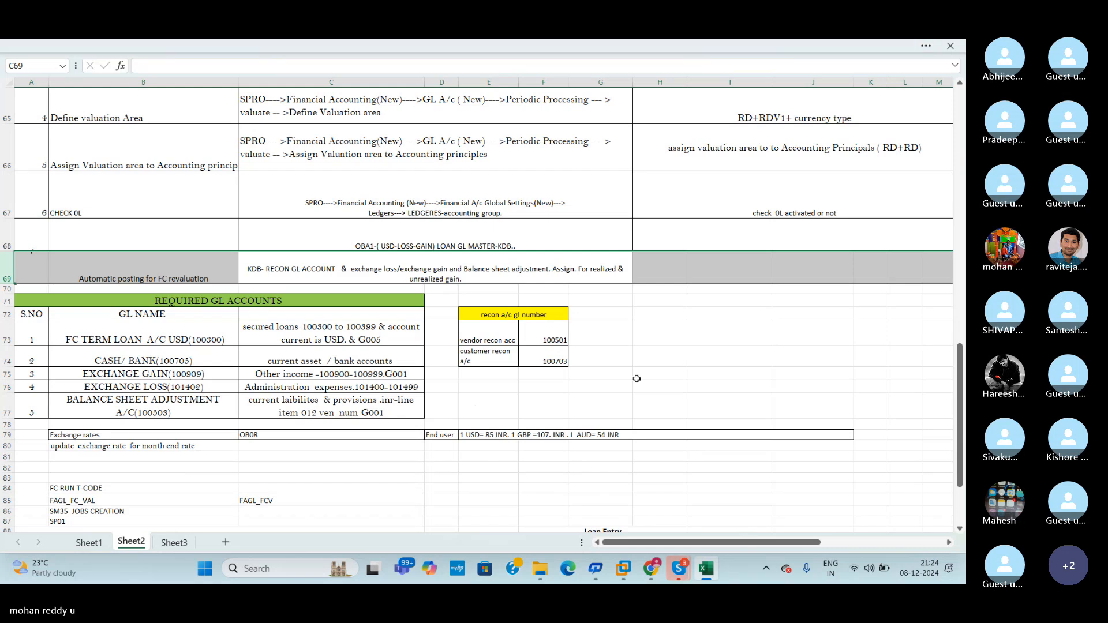
Step: Highlight the CR FC loan ac line of the Loan Entry with a yellow fill
{"action": "left_click_drag", "start_coordinate": [960, 404], "coordinate": [962, 437]}
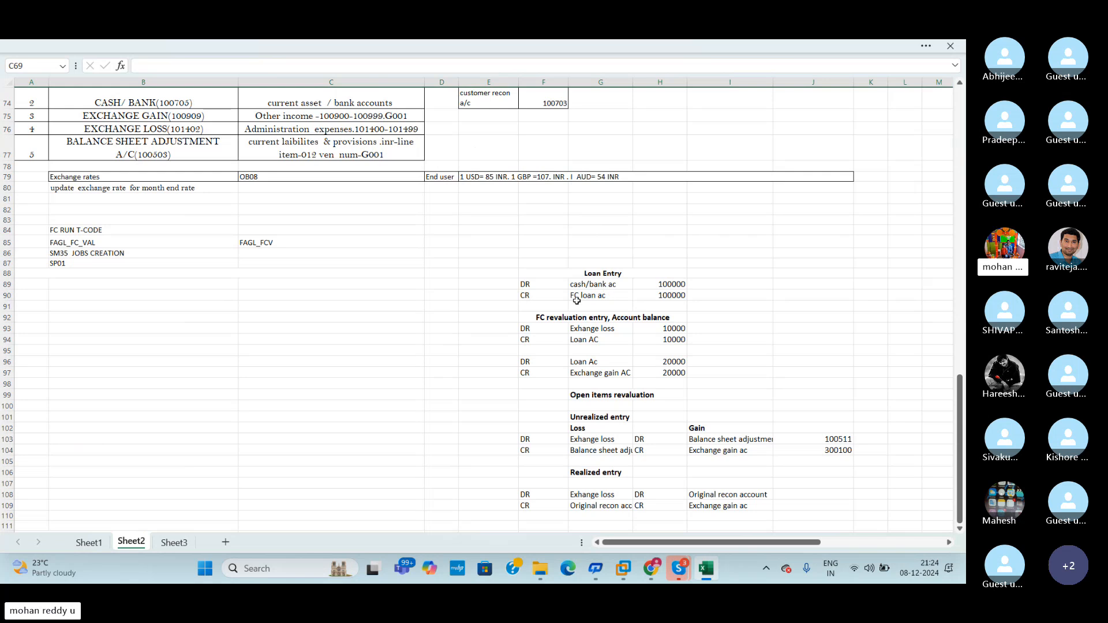
{"action": "left_click", "coordinate": [596, 296]}
{"action": "left_click_drag", "start_coordinate": [549, 293], "coordinate": [588, 295]}
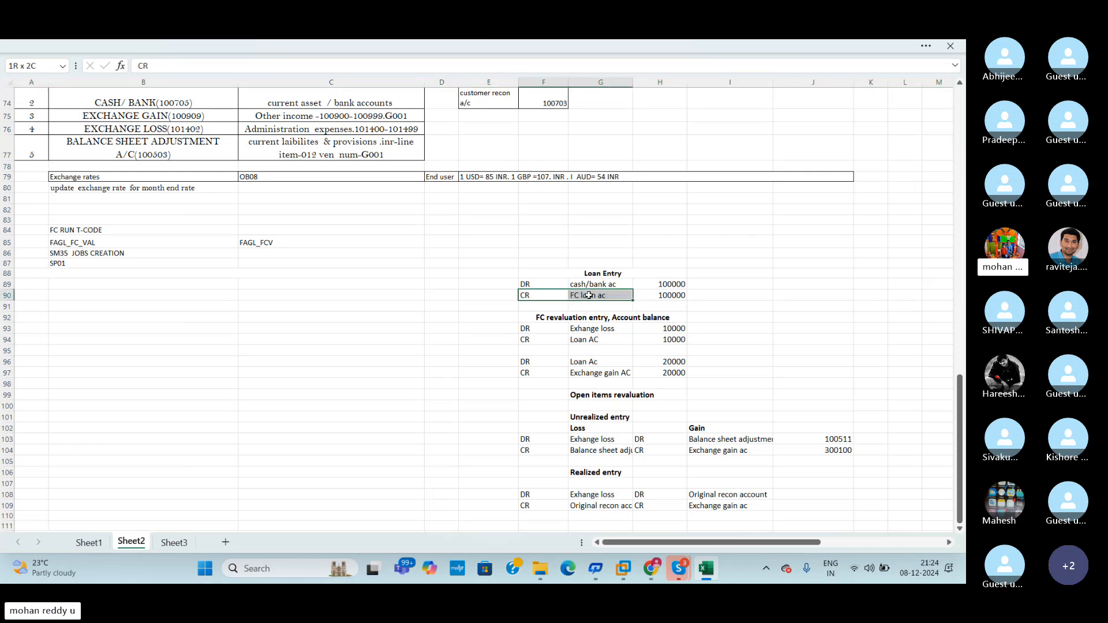
{"action": "left_click", "coordinate": [499, 43]}
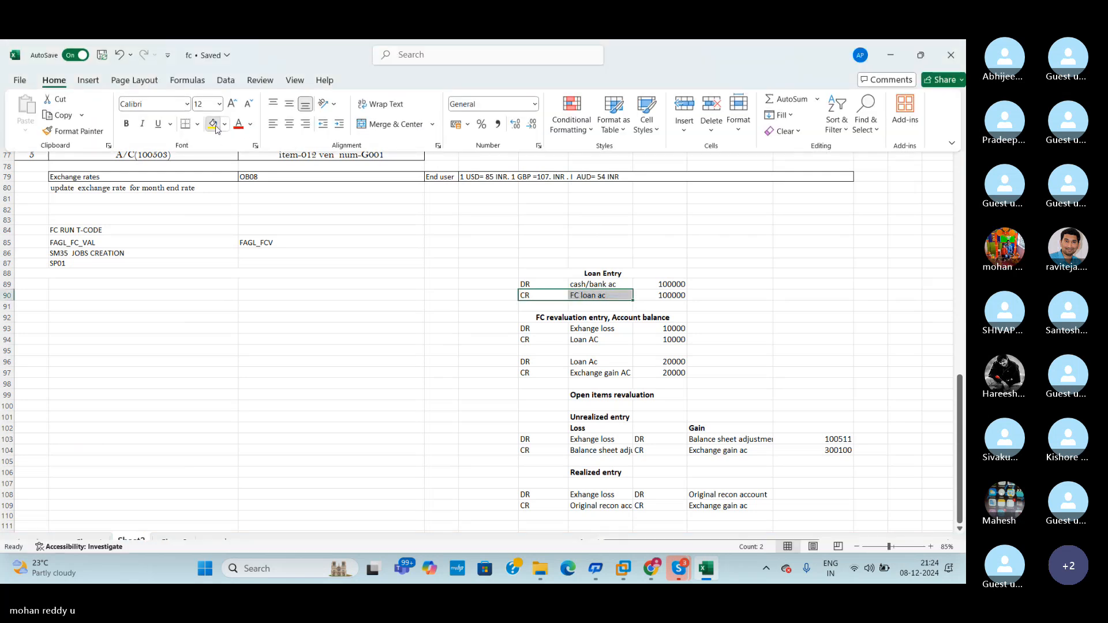
{"action": "left_click", "coordinate": [213, 124]}
Step: Set Excel's ribbon display to Always show Ribbon
{"action": "left_click", "coordinate": [950, 145]}
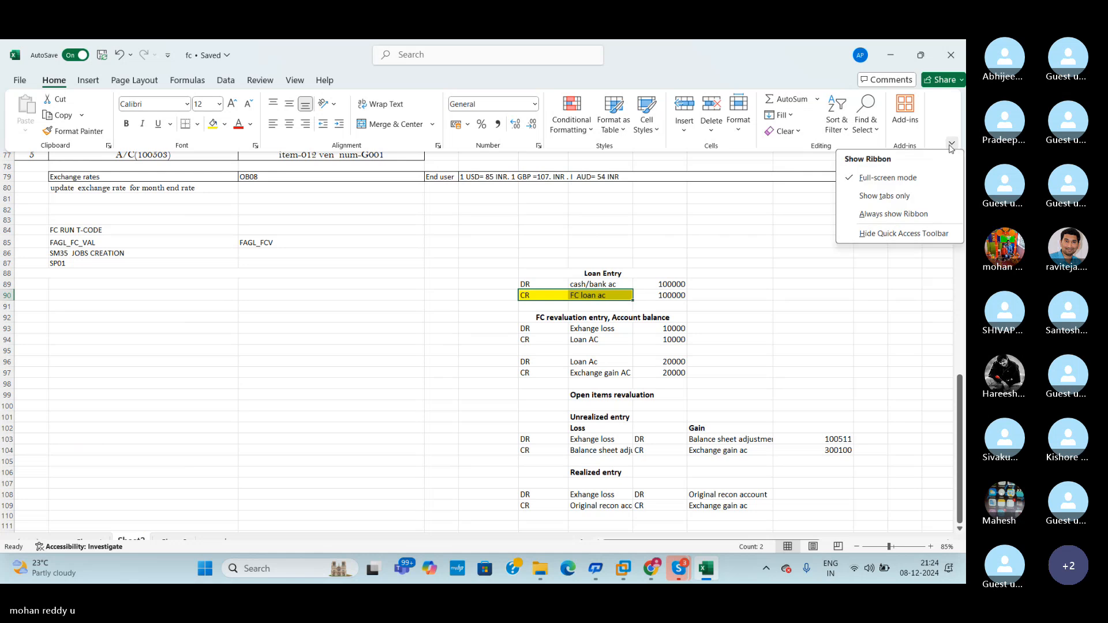
{"action": "left_click", "coordinate": [886, 230]}
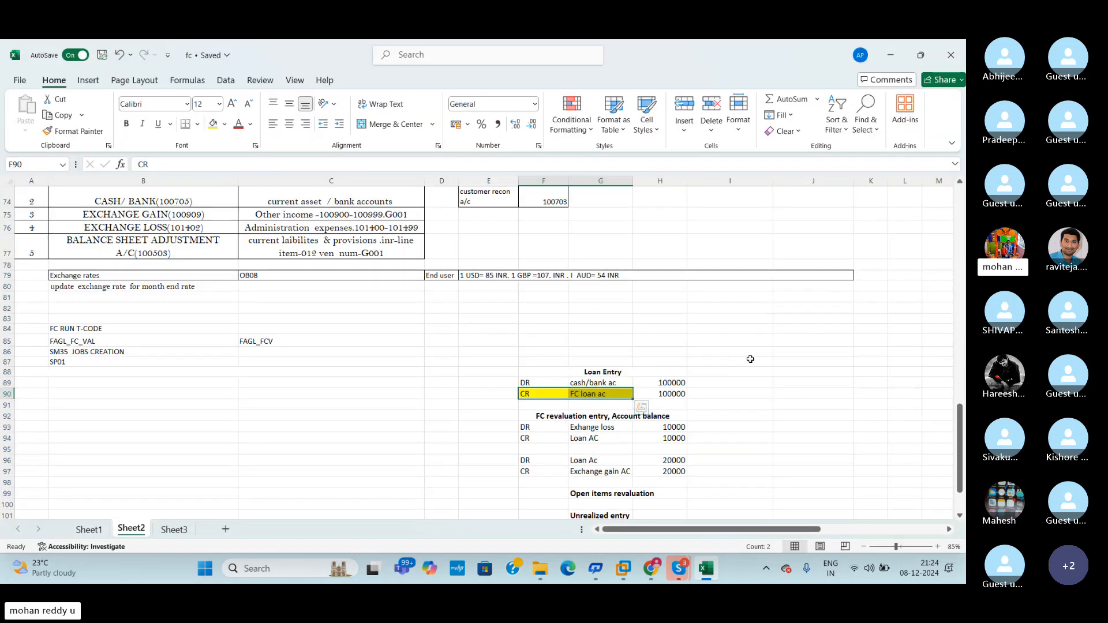
{"action": "left_click", "coordinate": [748, 360]}
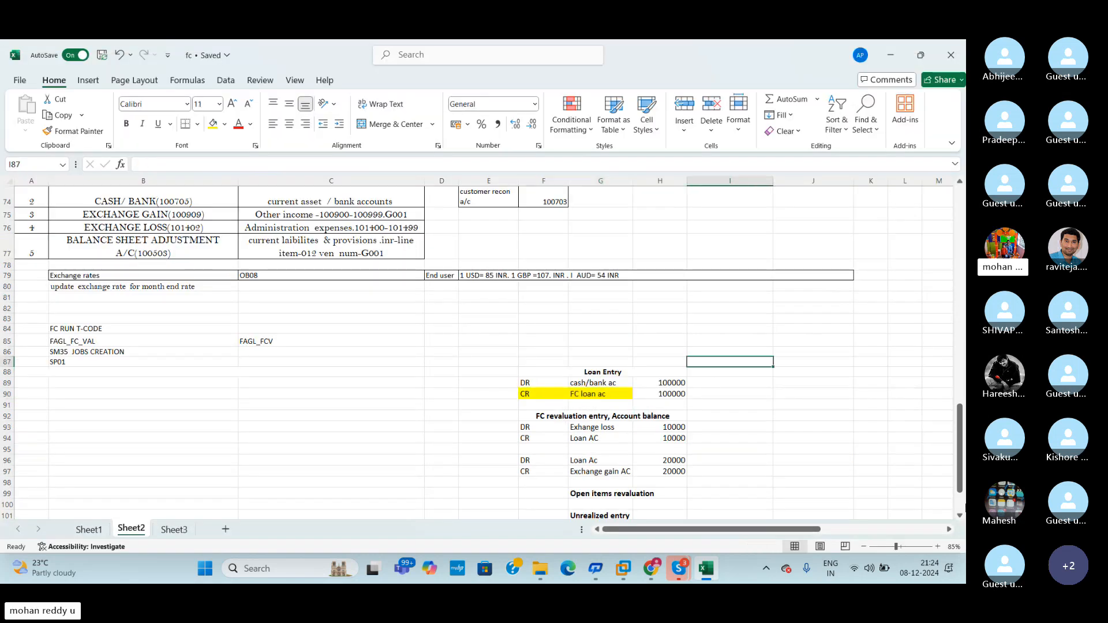
Step: Highlight the Exhange loss and Exchange gain AC cells of the FC revaluation entry with a yellow fill
{"action": "scroll", "coordinate": [961, 482], "scroll_direction": "down", "scroll_amount": 2}
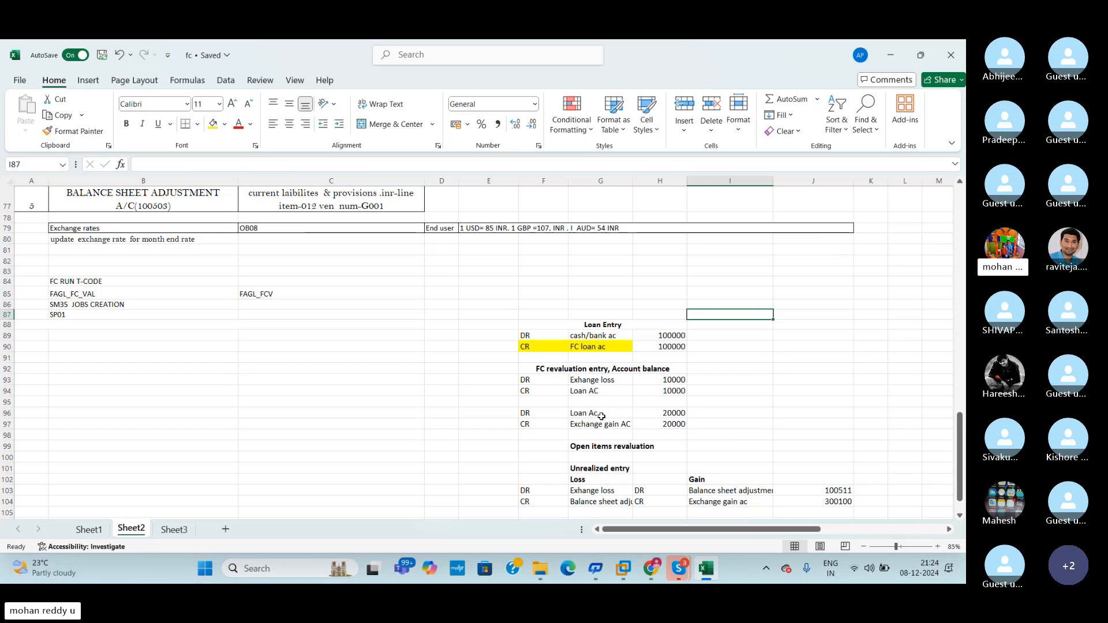
{"action": "left_click", "coordinate": [588, 381]}
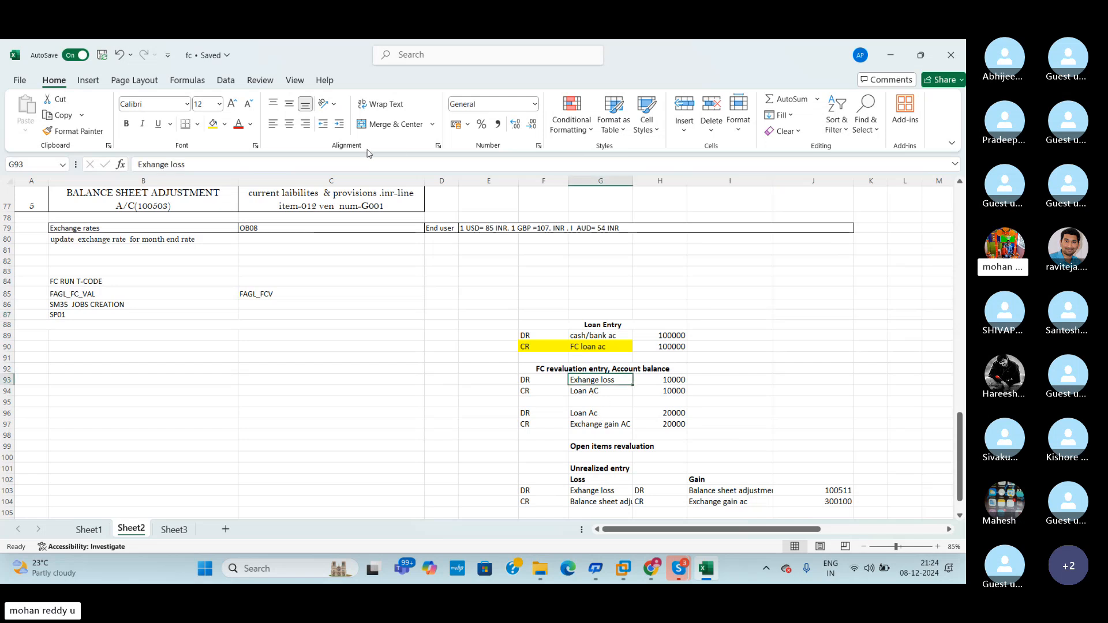
{"action": "left_click", "coordinate": [214, 132]}
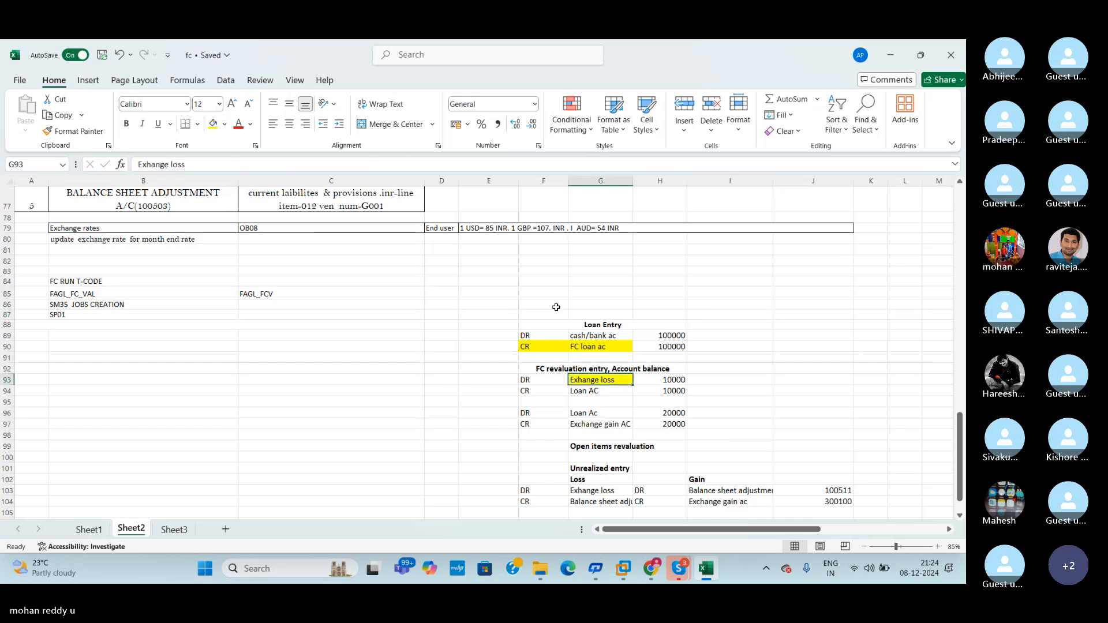
{"action": "left_click", "coordinate": [596, 425]}
{"action": "left_click", "coordinate": [214, 130]}
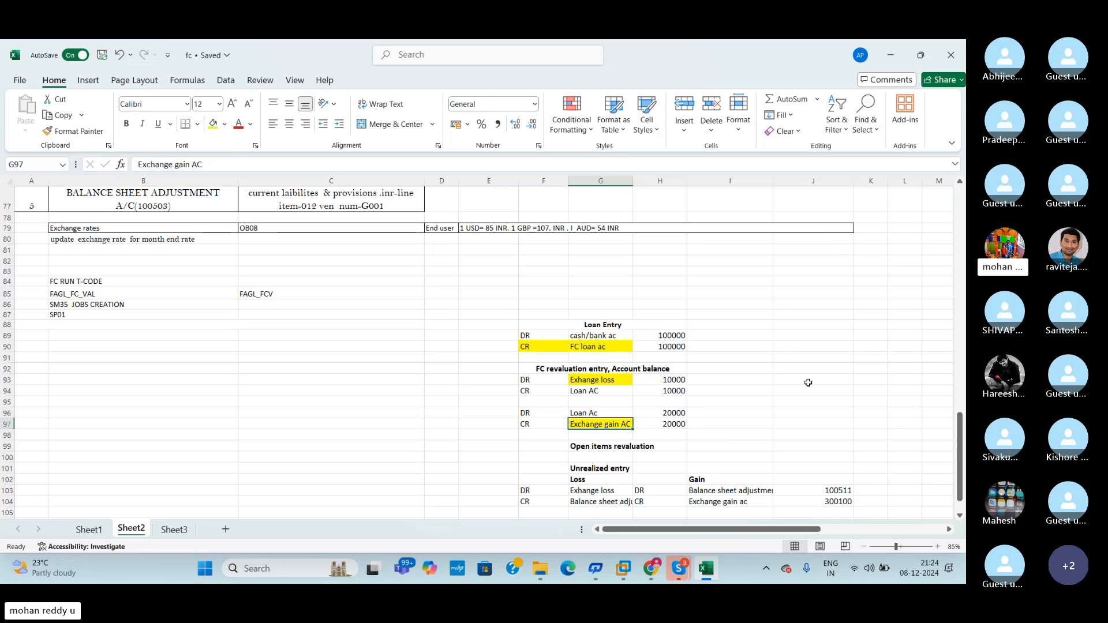
Step: Highlight the Balance sheet adjustment ac cell of the unrealized loss entry in yellow
{"action": "left_click_drag", "start_coordinate": [962, 427], "coordinate": [965, 452]}
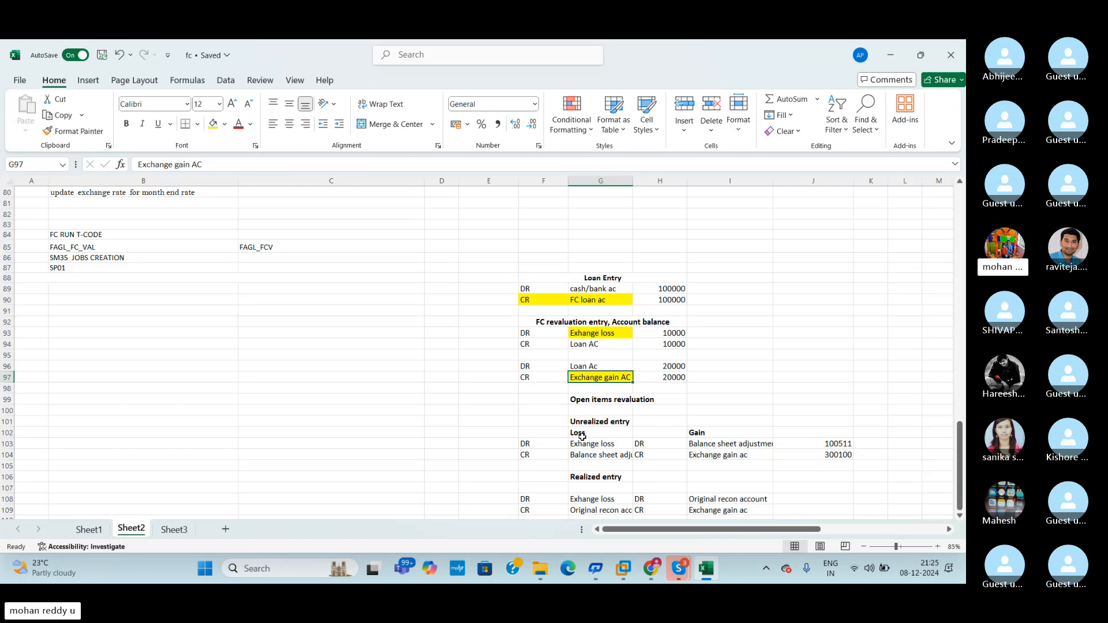
{"action": "left_click", "coordinate": [619, 456]}
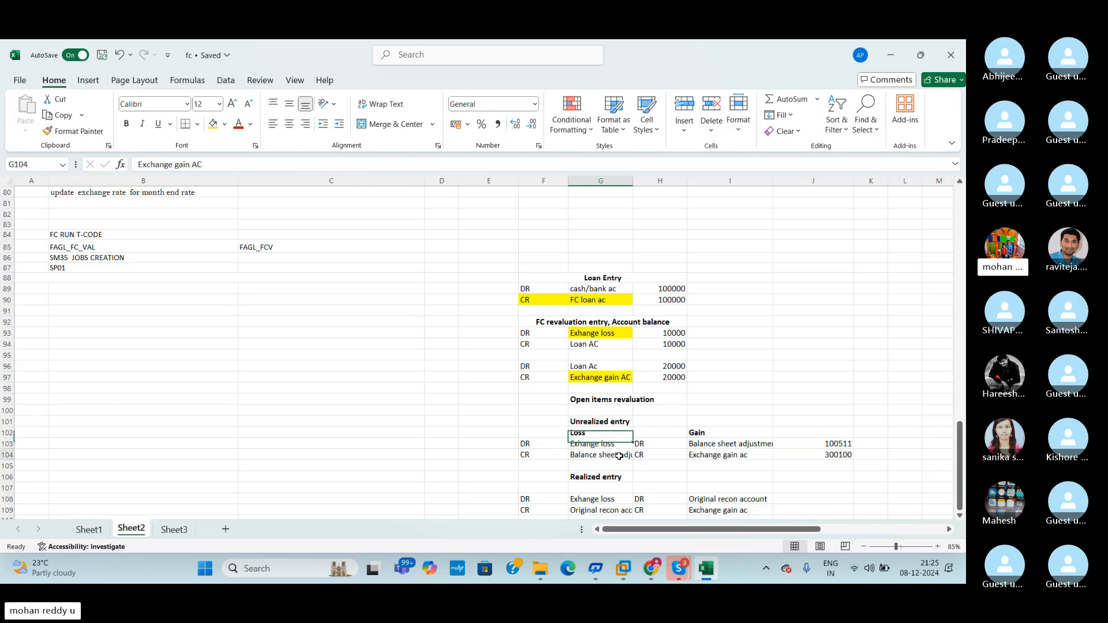
{"action": "left_click", "coordinate": [214, 127]}
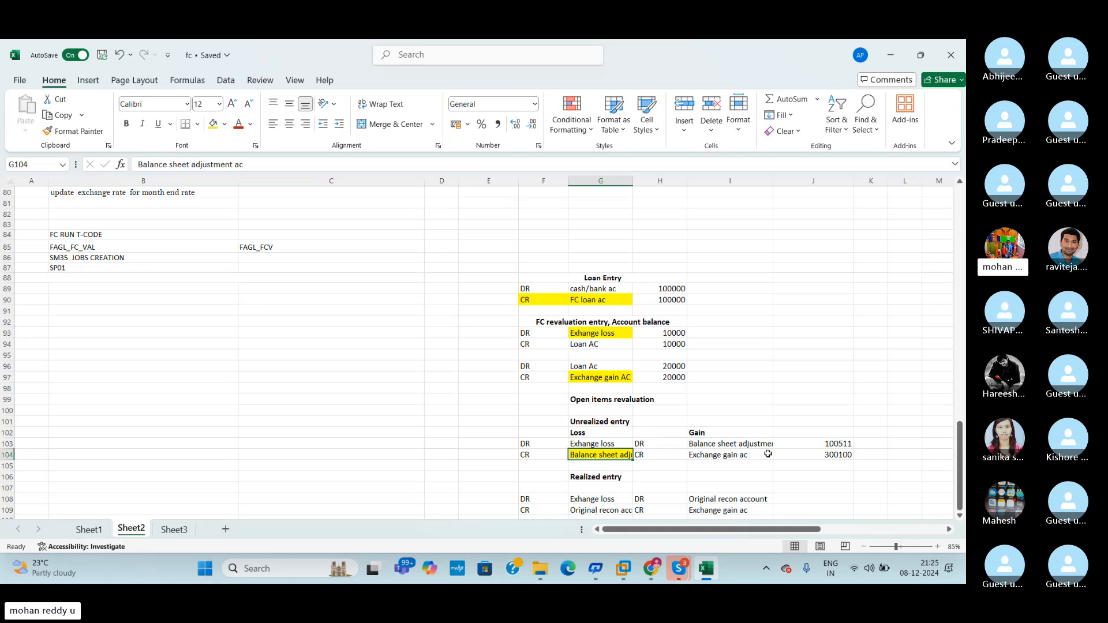
Step: Review the Required GL Accounts table on Sheet2, including the FC term loan and cash/bank rows
{"action": "left_click_drag", "start_coordinate": [961, 460], "coordinate": [955, 420]}
{"action": "left_click", "coordinate": [799, 401]}
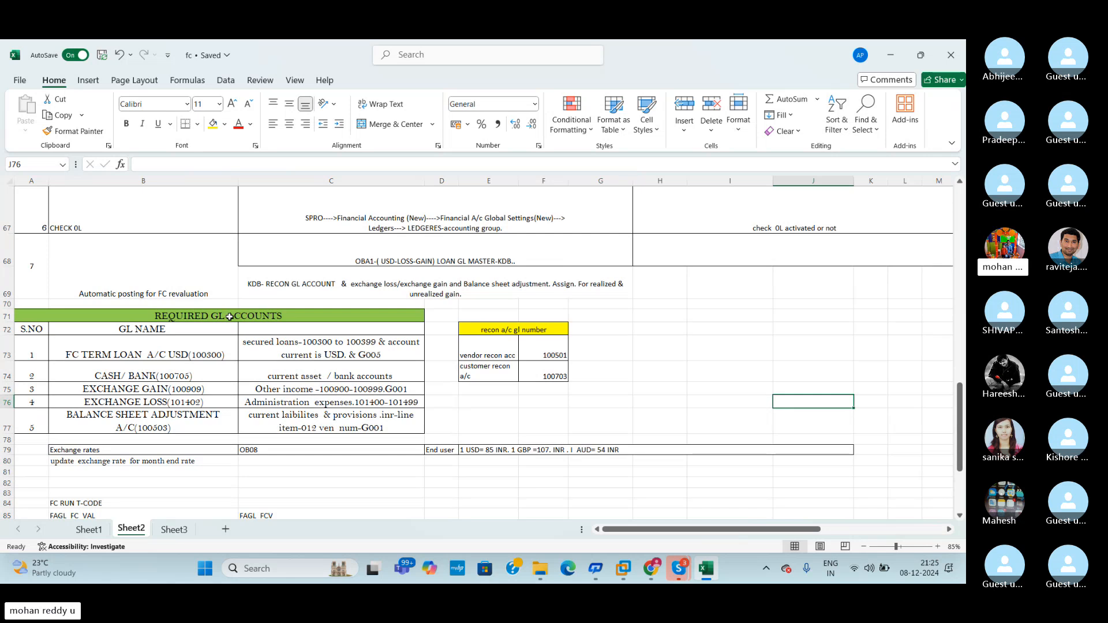
{"action": "left_click", "coordinate": [637, 350]}
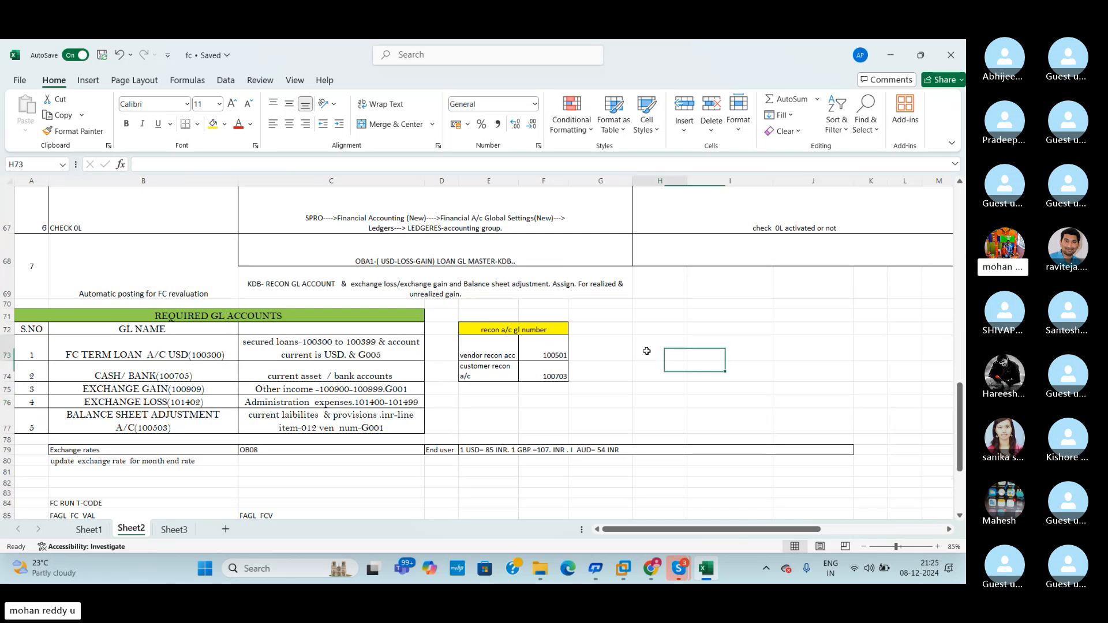
{"action": "left_click", "coordinate": [7, 352]}
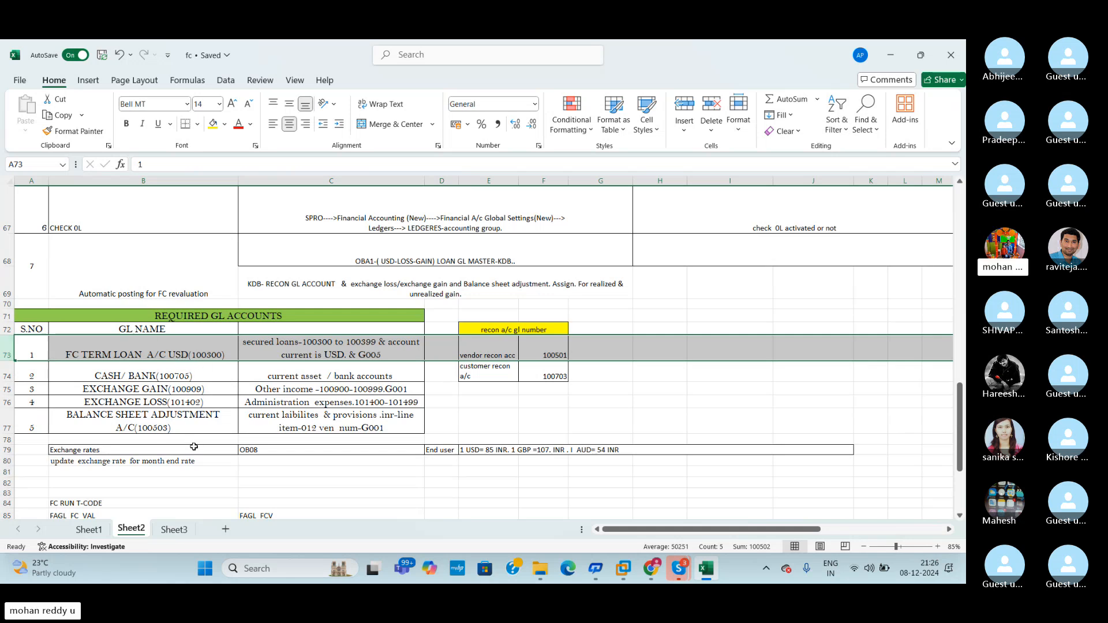
{"action": "left_click", "coordinate": [620, 392]}
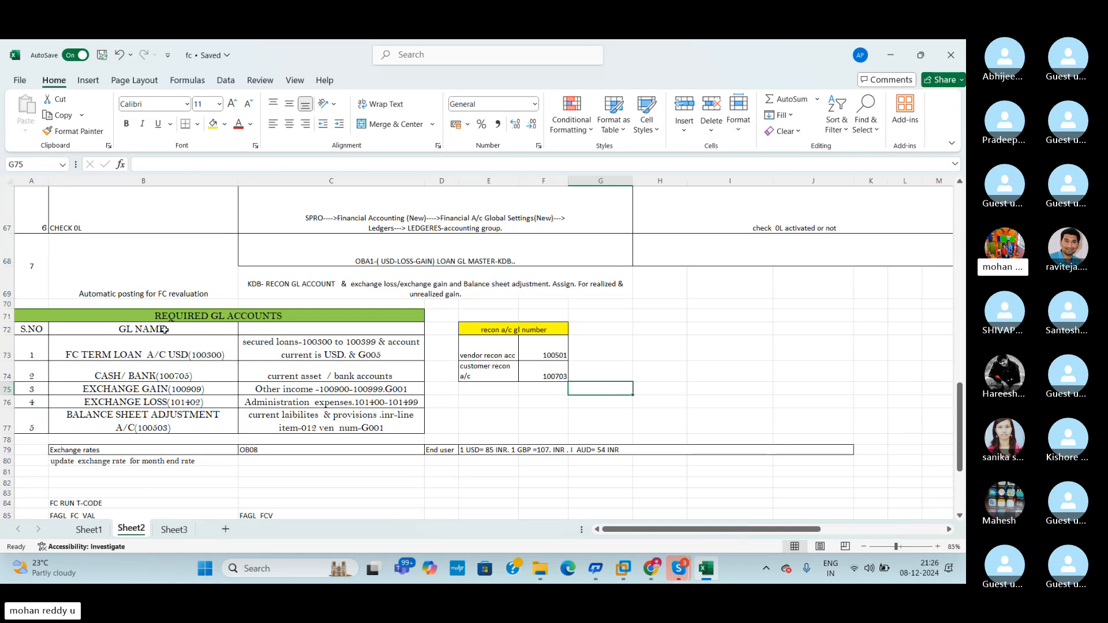
{"action": "left_click", "coordinate": [148, 375]}
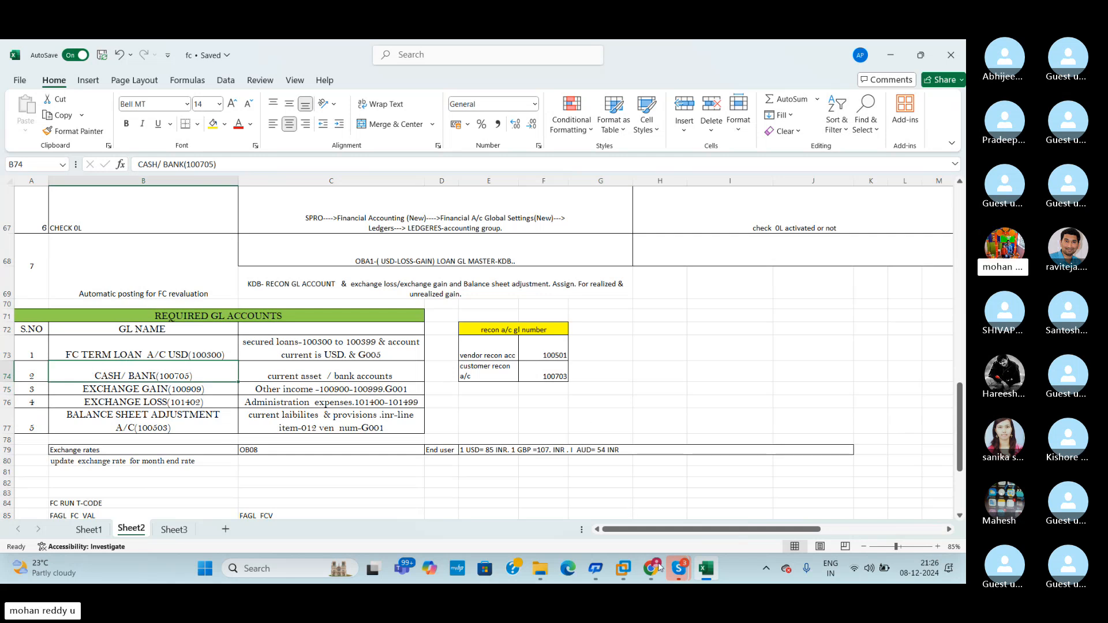
Step: Switch to the SAP virtual machine and start transaction FS00 from the implementation guide
{"action": "mouse_move", "coordinate": [623, 568]}
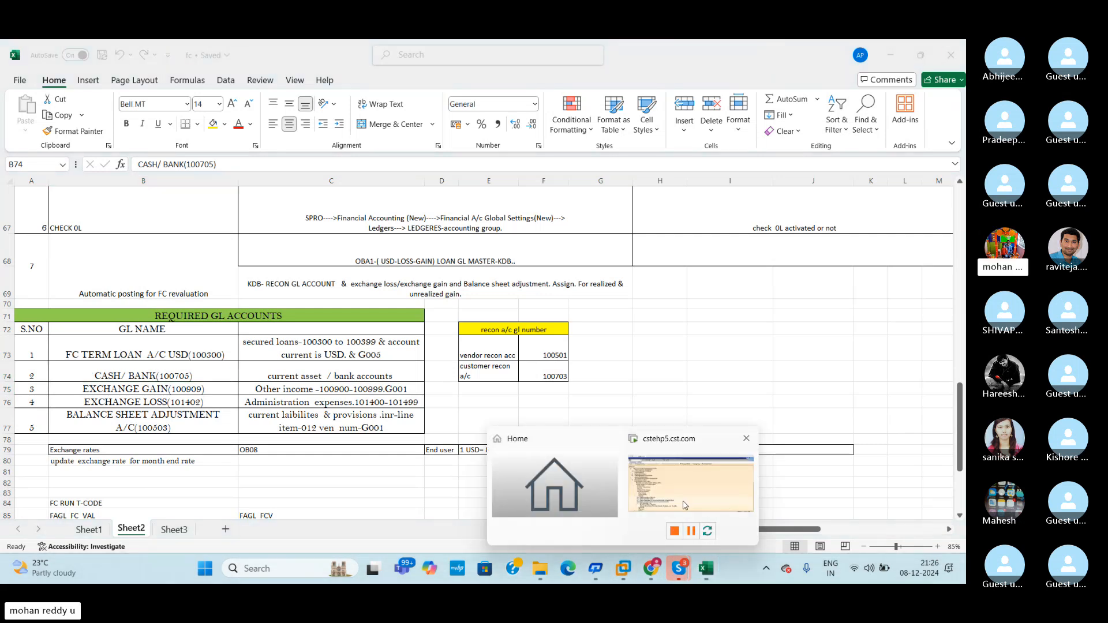
{"action": "left_click", "coordinate": [687, 507]}
{"action": "left_click", "coordinate": [68, 121]}
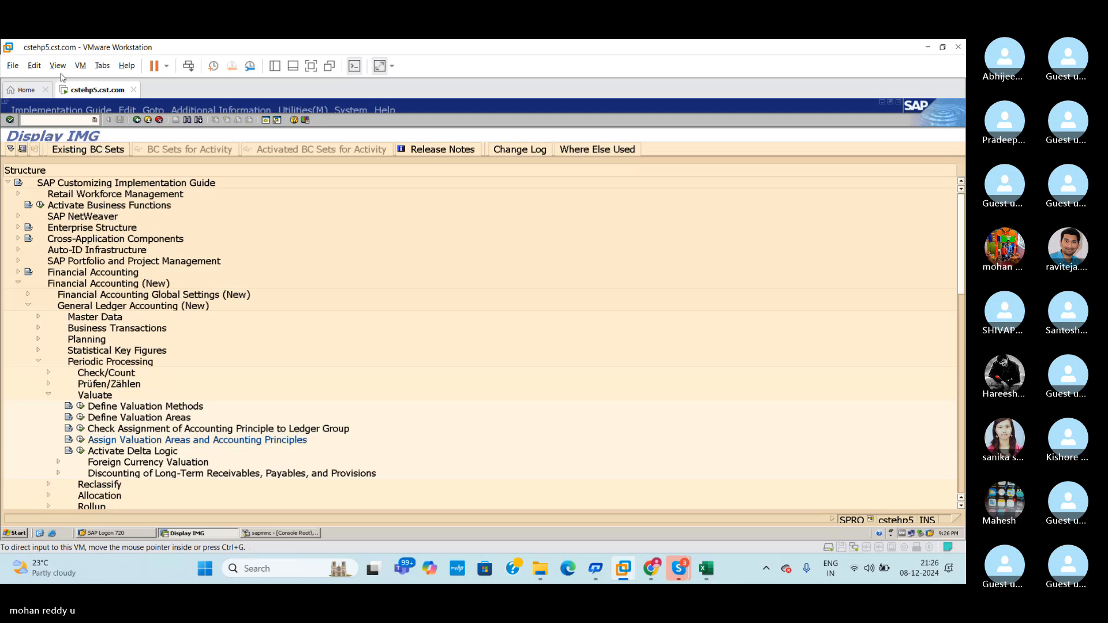
{"action": "type", "text": "/N"}
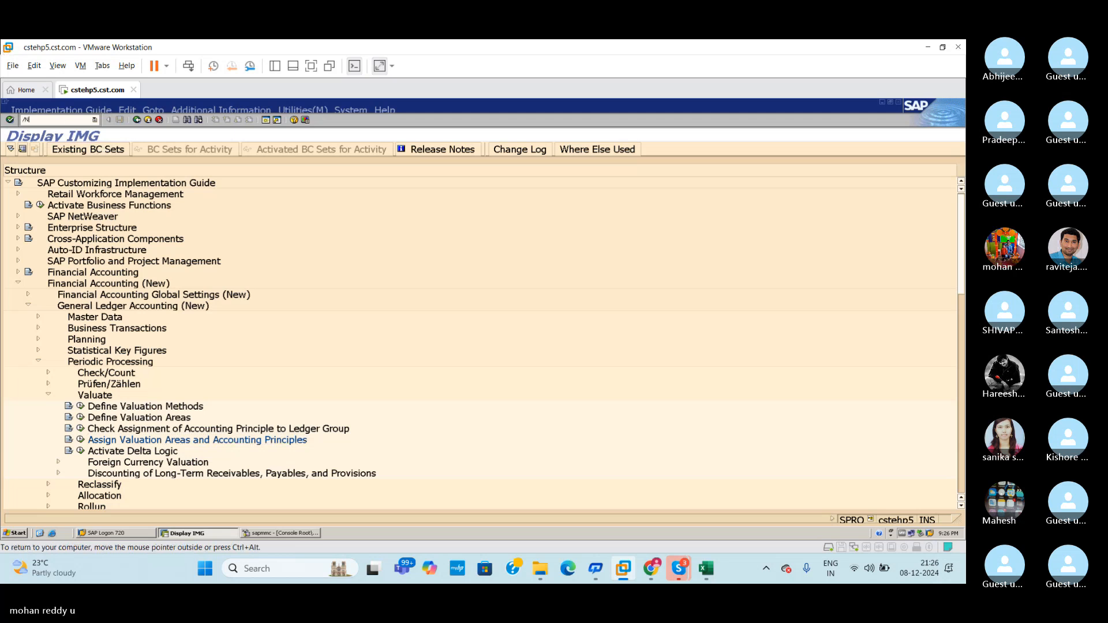
{"action": "type", "text": "FS00"}
{"action": "key", "text": "Return"}
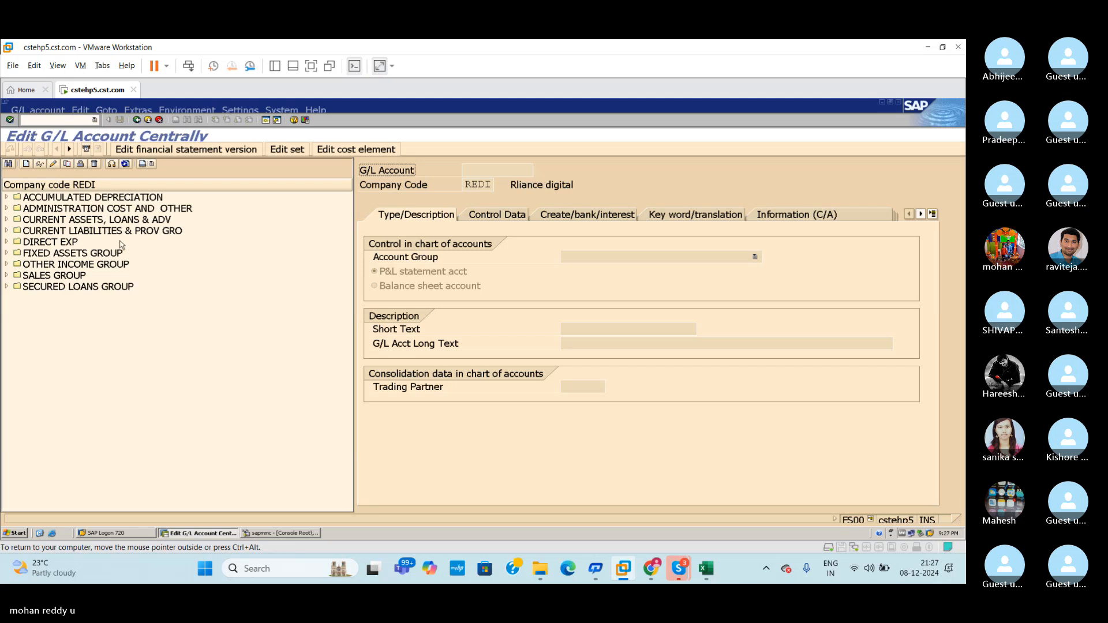
Step: Open the FC TERM LOA A/C USD account from the Secured Loans Group in change mode and examine its account currency in the control data
{"action": "left_click", "coordinate": [6, 231]}
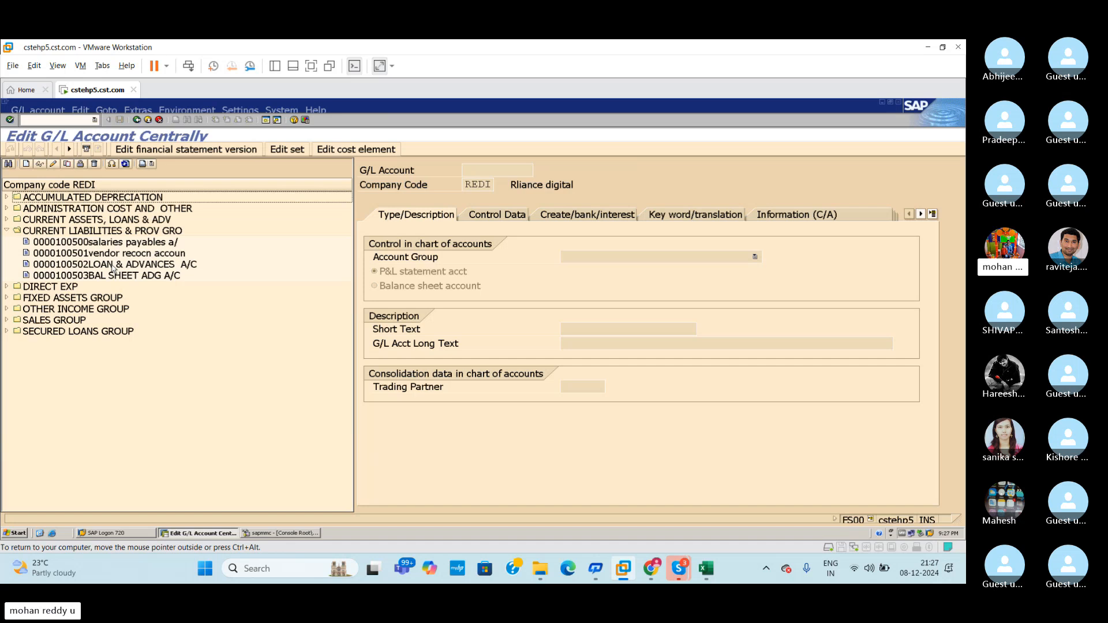
{"action": "left_click", "coordinate": [7, 230]}
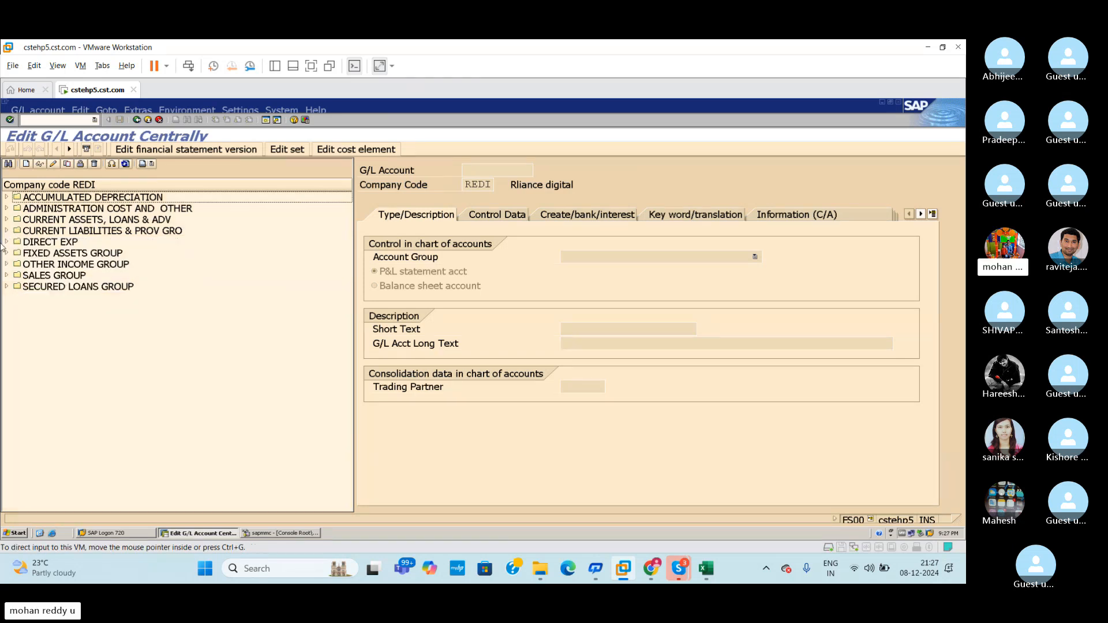
{"action": "left_click", "coordinate": [6, 286]}
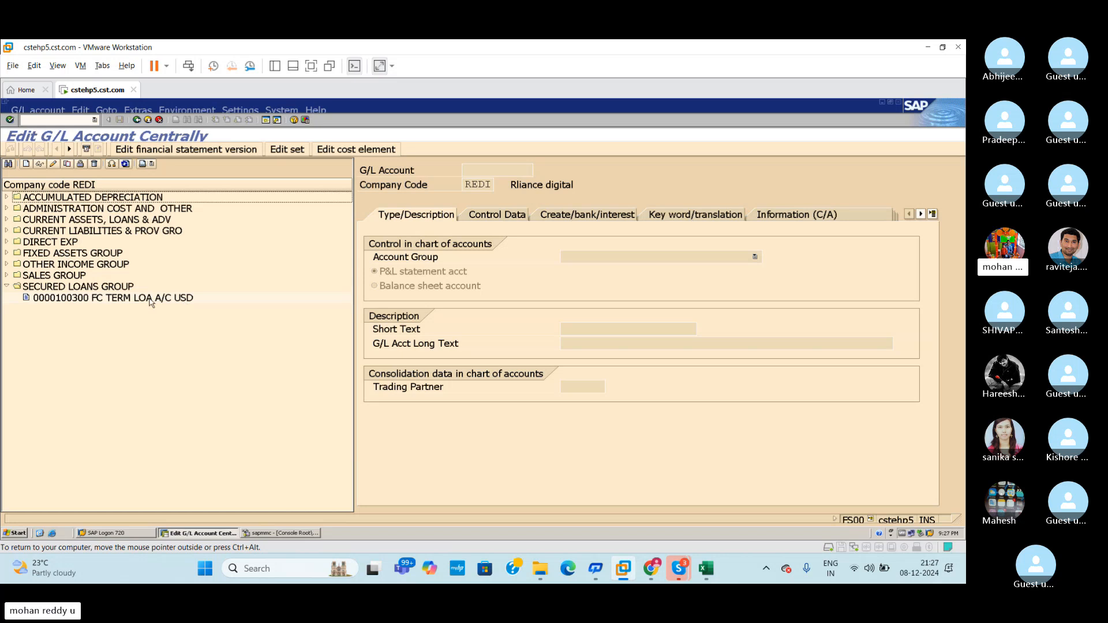
{"action": "double_click", "coordinate": [122, 299]}
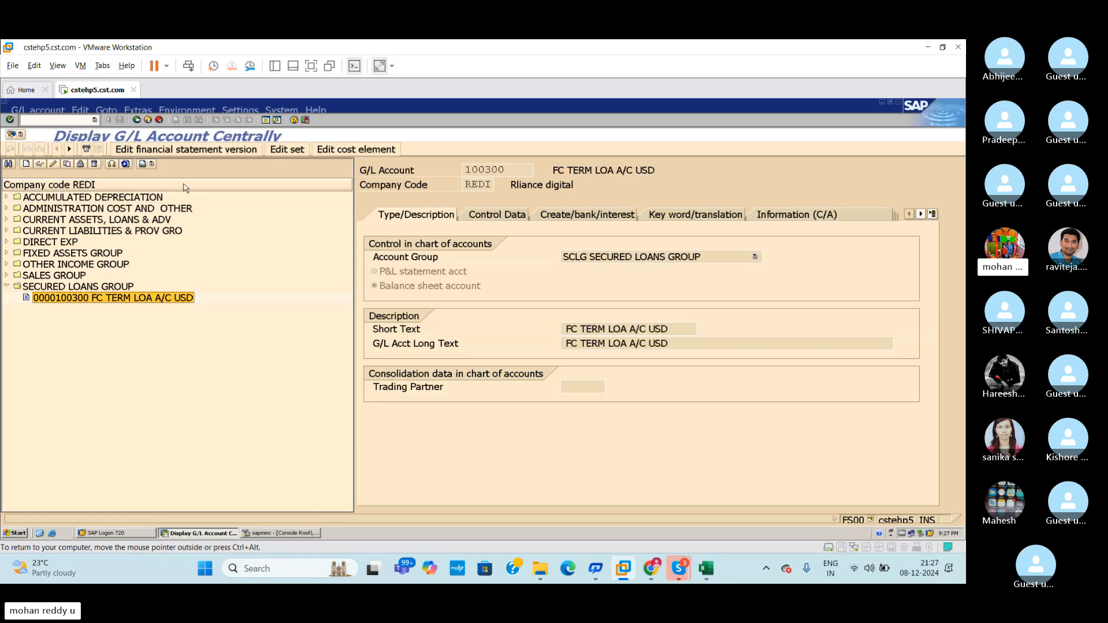
{"action": "left_click", "coordinate": [54, 165]}
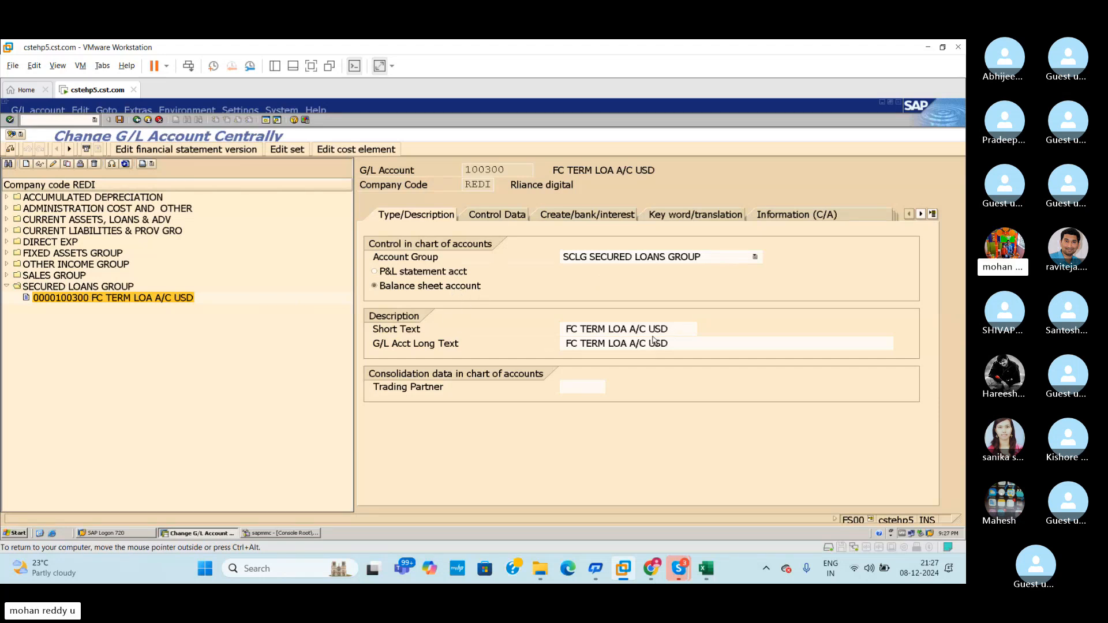
{"action": "left_click", "coordinate": [511, 216]}
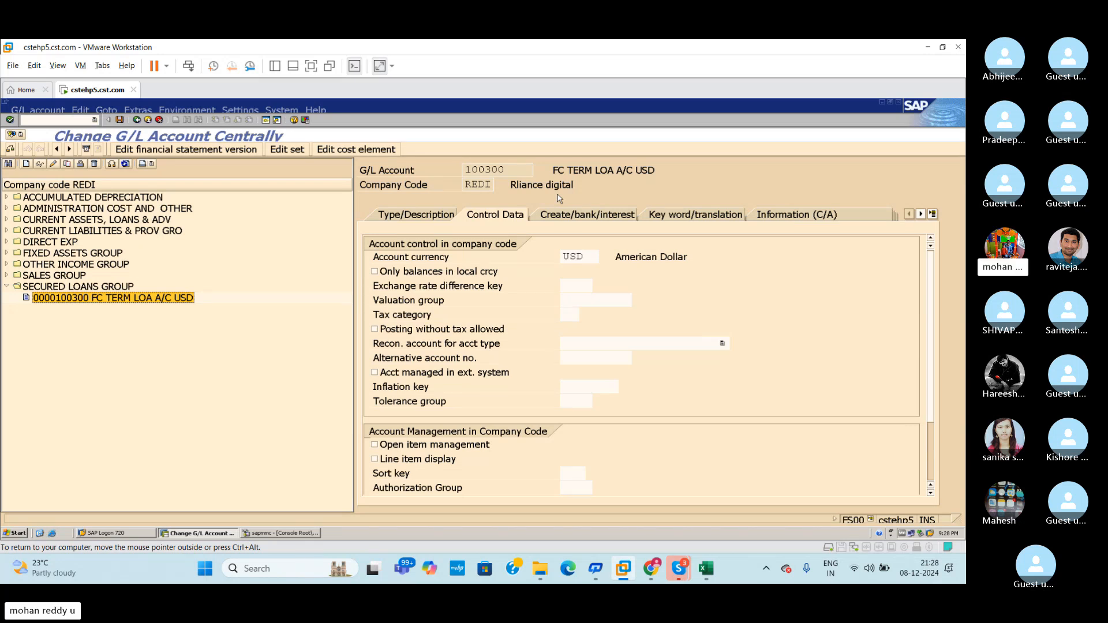
{"action": "left_click", "coordinate": [580, 256]}
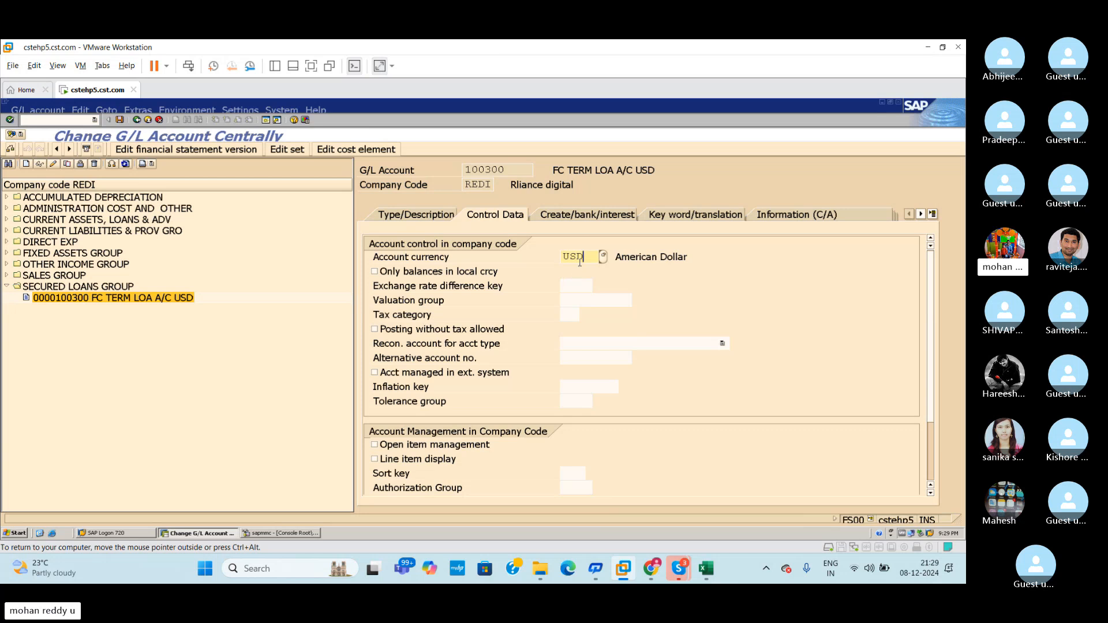
Step: Start transaction FB60 in a new session and pick the vendor through the search for company code REDI
{"action": "left_click", "coordinate": [266, 120]}
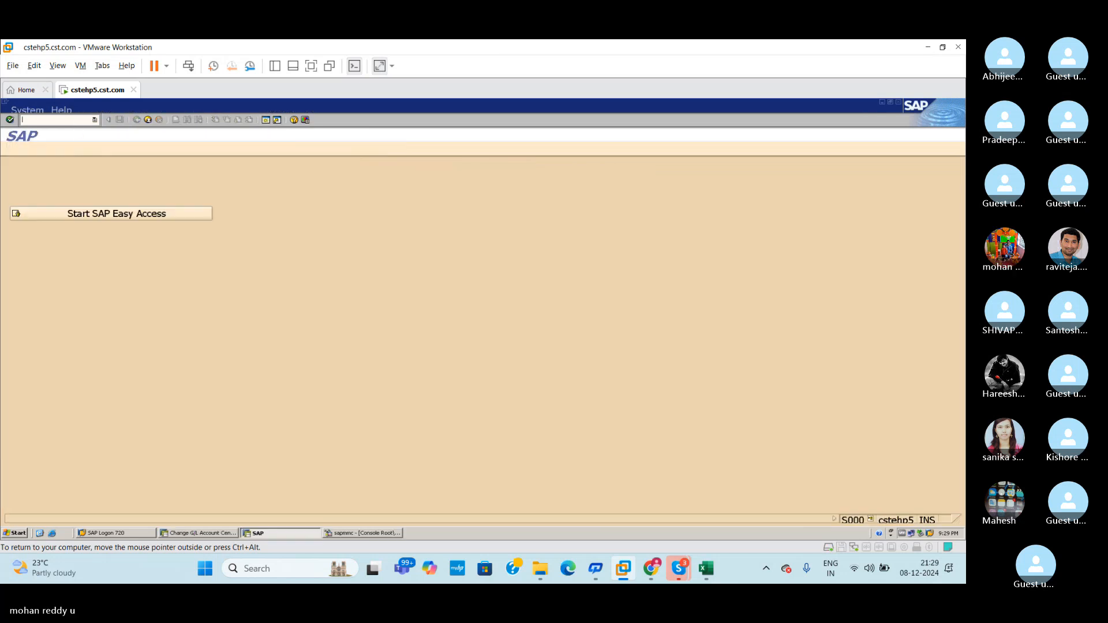
{"action": "type", "text": "/NFB60"}
{"action": "key", "text": "Return"}
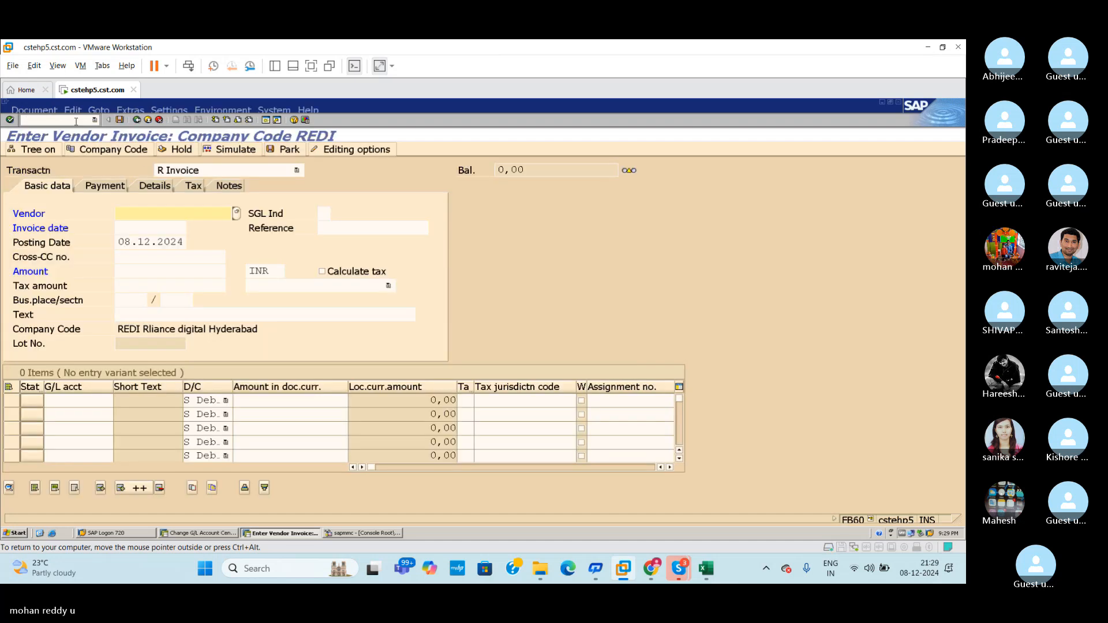
{"action": "left_click", "coordinate": [236, 215]}
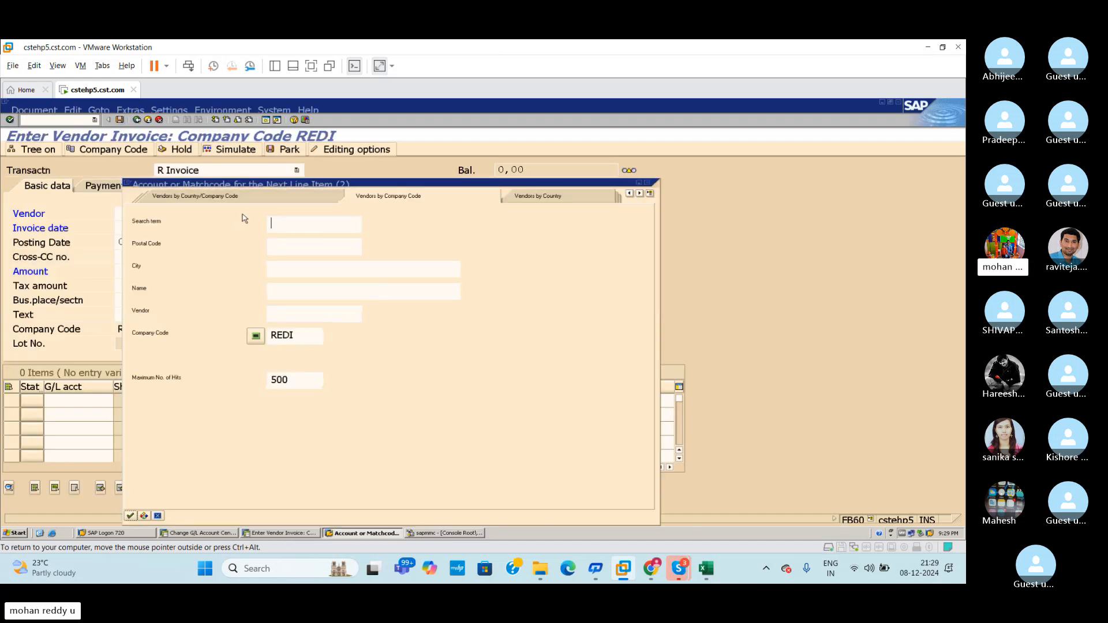
{"action": "key", "text": "Return"}
{"action": "key", "text": "Return"}
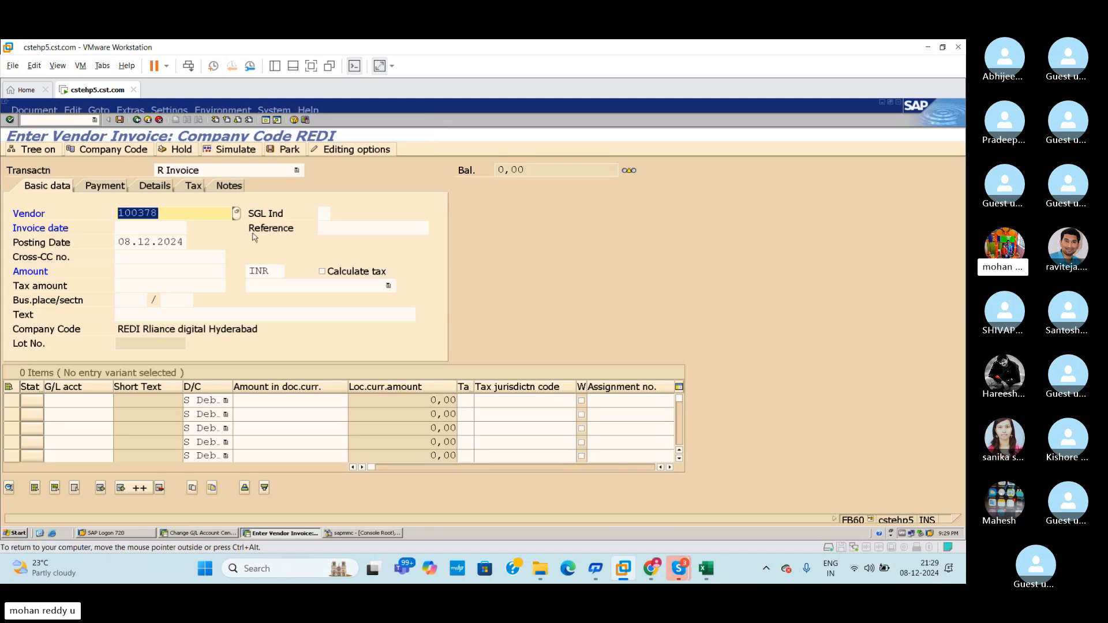
Step: Set the vendor invoice's currency to USD and its invoice date to 08.12.2024
{"action": "left_click", "coordinate": [280, 271]}
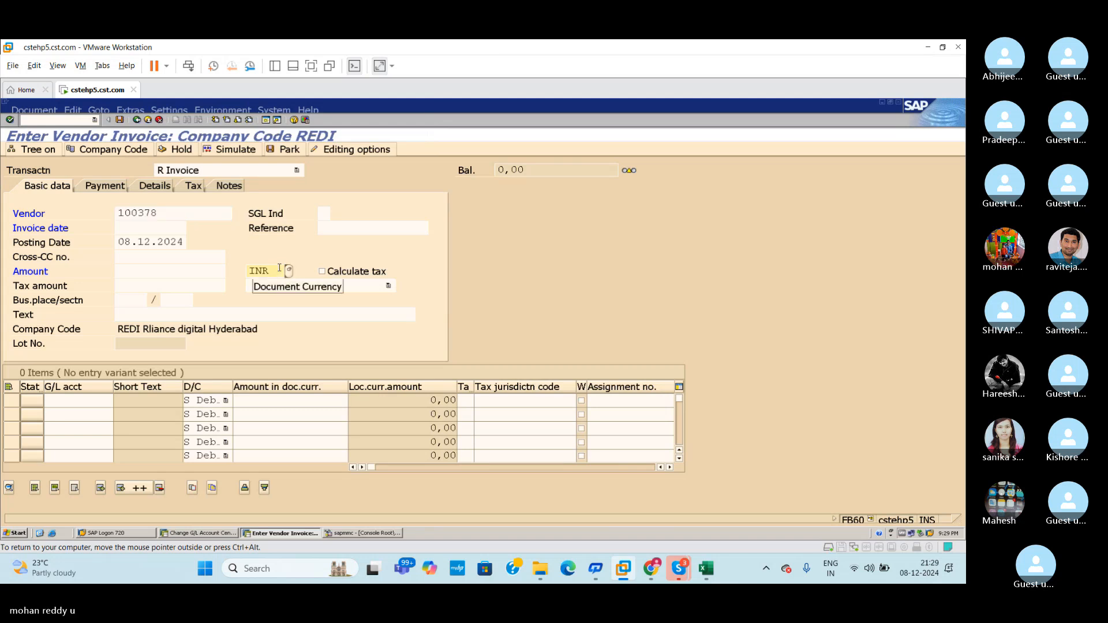
{"action": "key", "text": "BackSpace"}
{"action": "key", "text": "BackSpace"}
{"action": "type", "text": "U"}
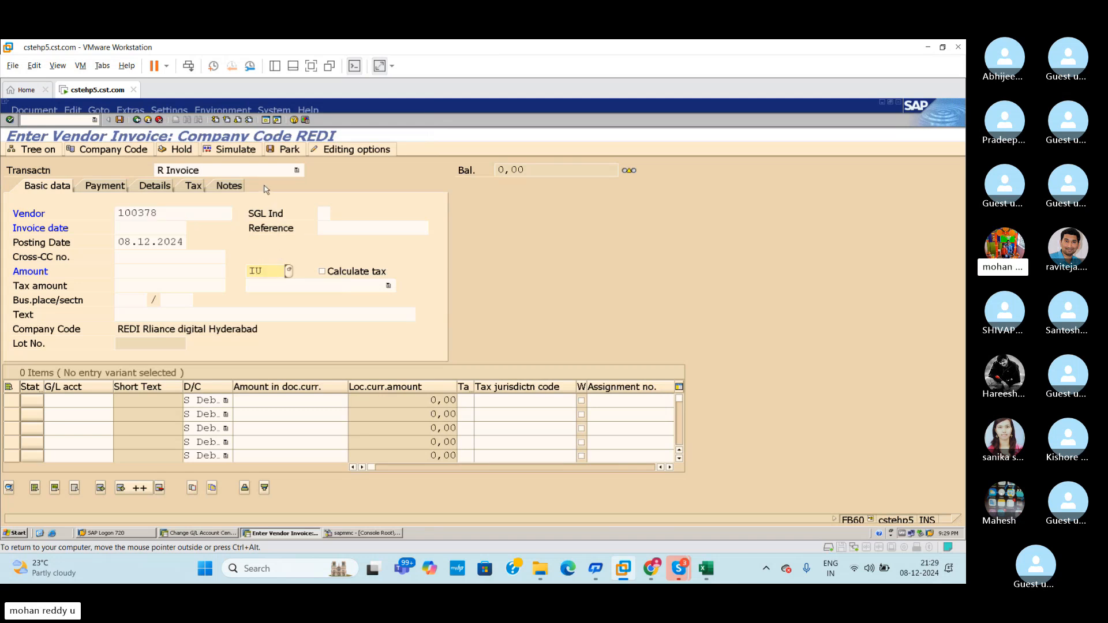
{"action": "type", "text": "SD"}
{"action": "key", "text": "BackSpace"}
{"action": "key", "text": "BackSpace"}
{"action": "key", "text": "BackSpace"}
{"action": "key", "text": "BackSpace"}
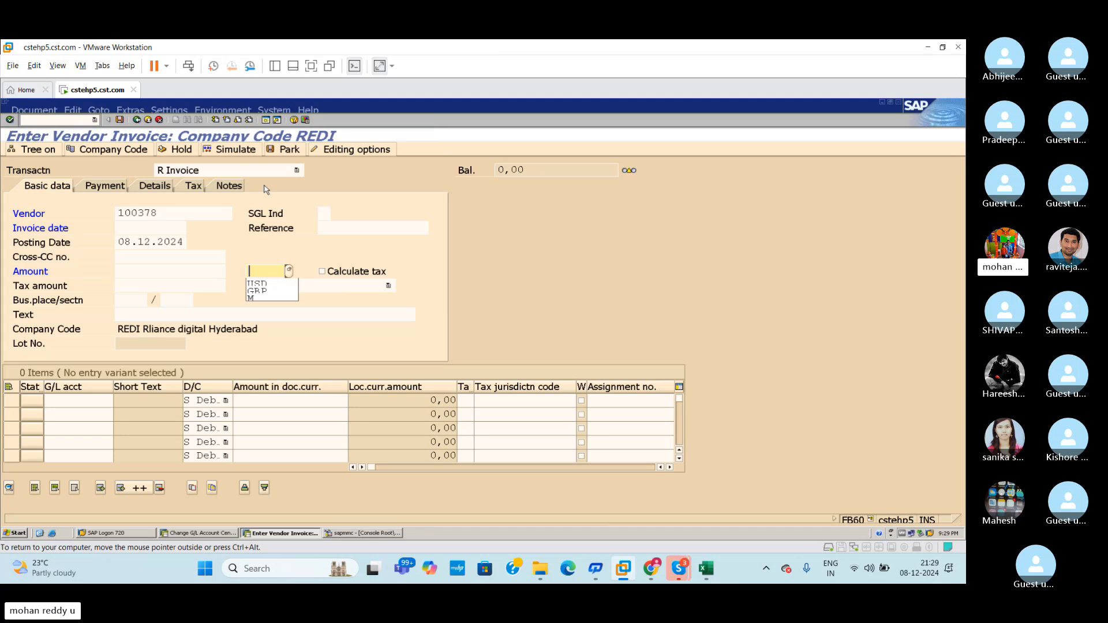
{"action": "type", "text": "USD"}
{"action": "key", "text": "Return"}
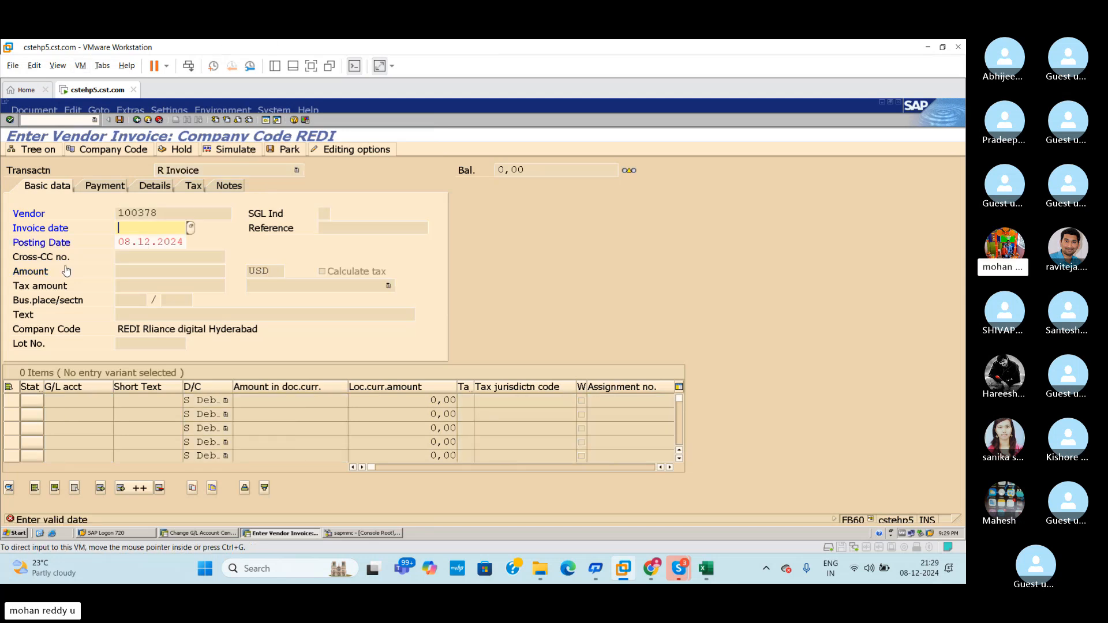
{"action": "left_click", "coordinate": [149, 230]}
{"action": "type", "text": "08.12.2024"}
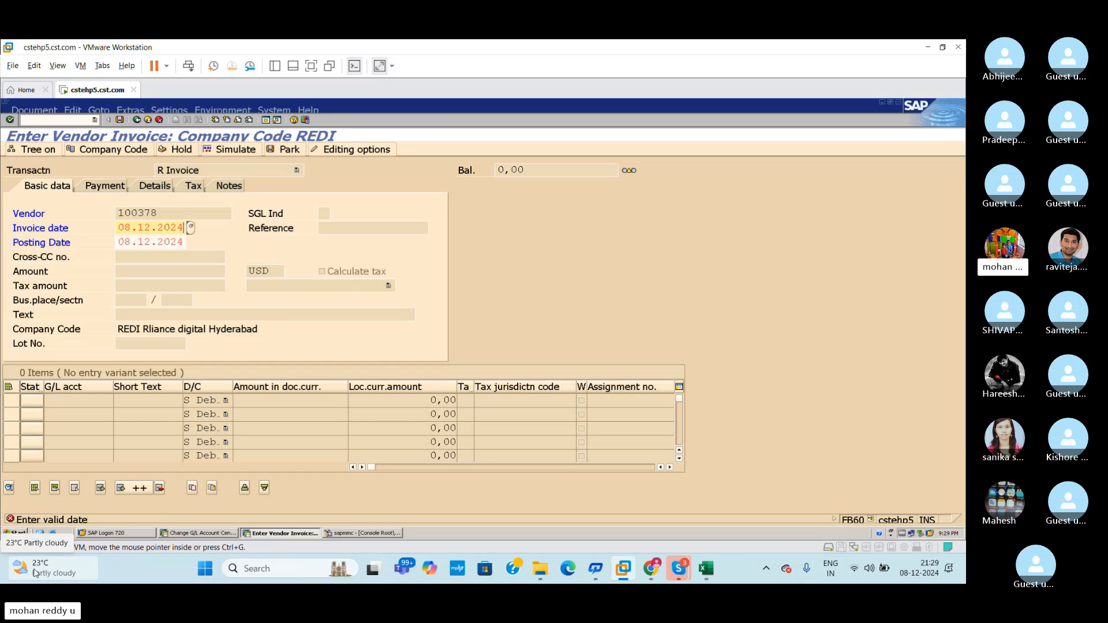
Step: Glance at the Excel notes and return to the SAP session with the FC term loan account's control data
{"action": "key", "text": "alt+Tab"}
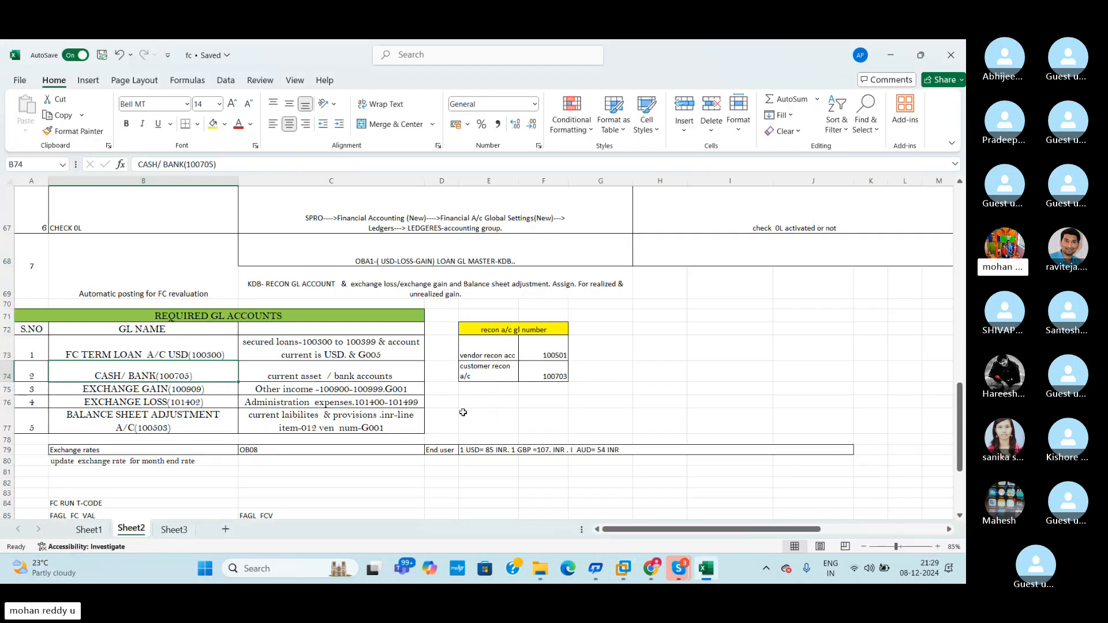
{"action": "key", "text": "alt+Tab"}
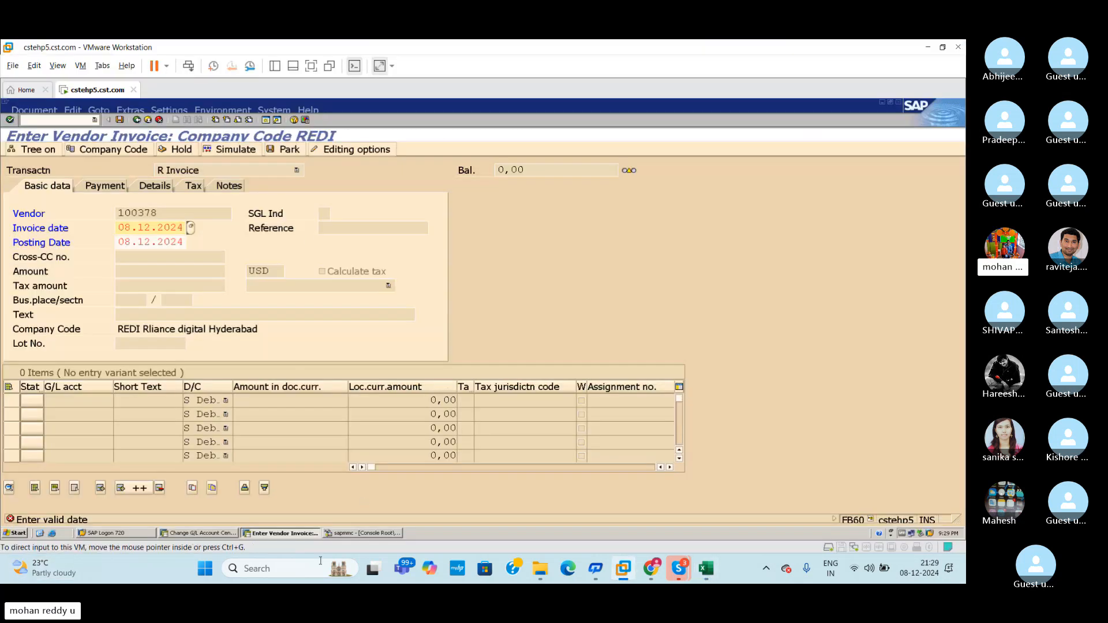
{"action": "left_click", "coordinate": [208, 534]}
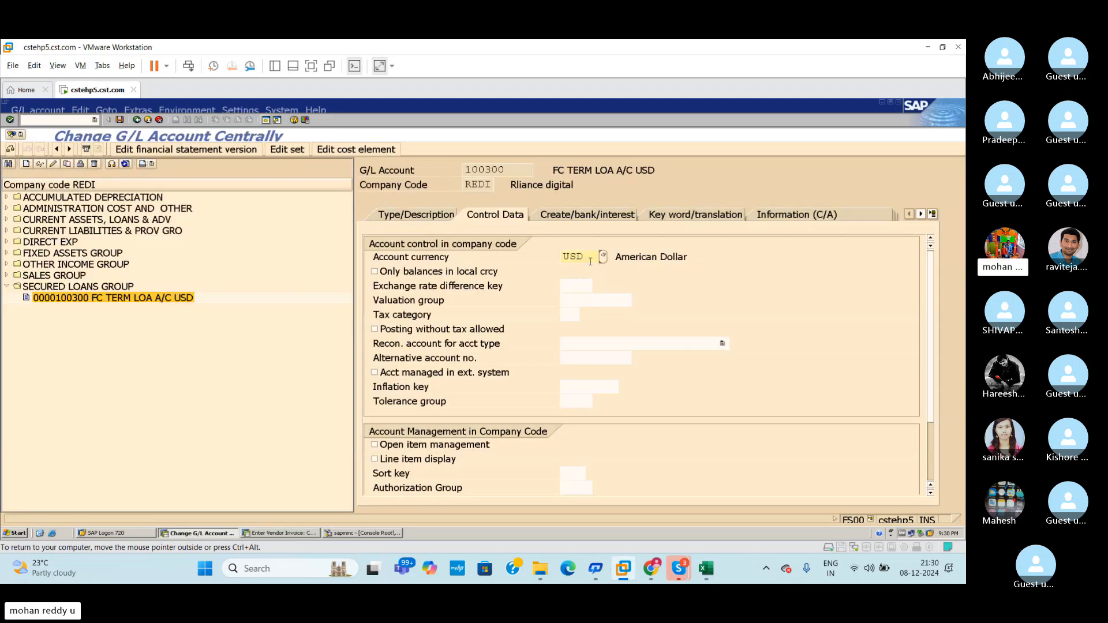
Step: Return to the FB60 vendor invoice, confirm the header dates and set the invoice amount to 1000 USD
{"action": "key", "text": "alt+Tab"}
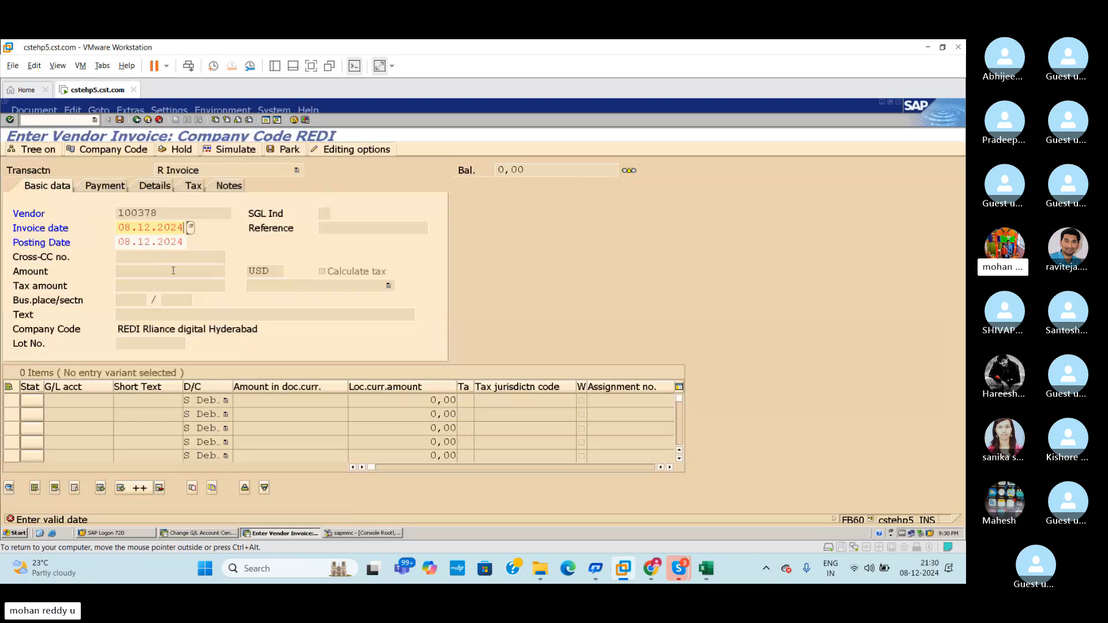
{"action": "key", "text": "Return"}
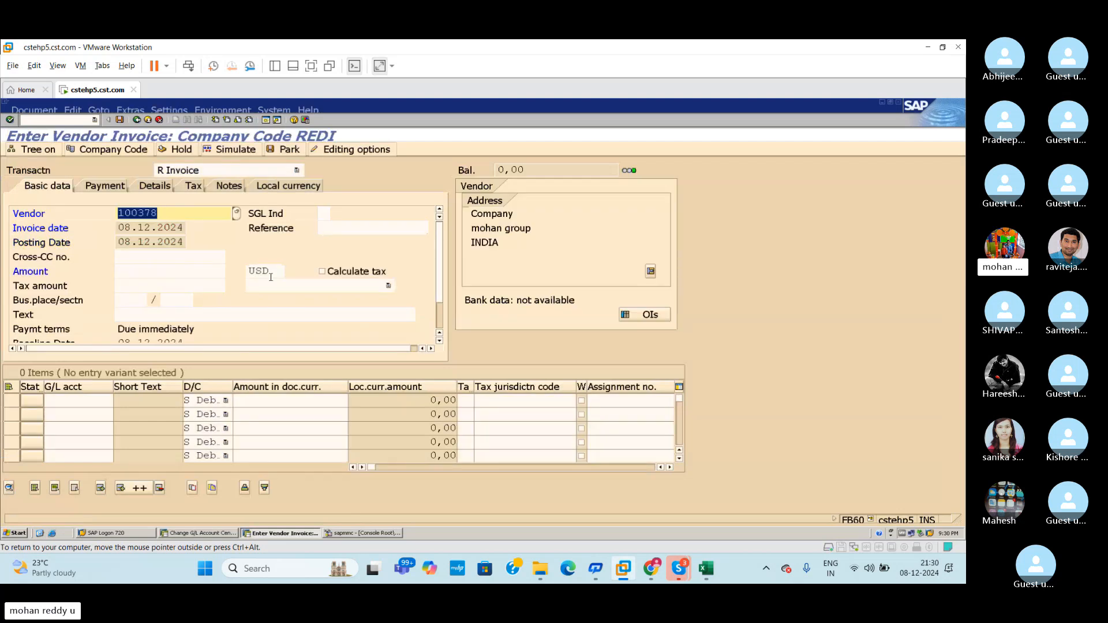
{"action": "left_click", "coordinate": [134, 272]}
{"action": "type", "text": "1000"}
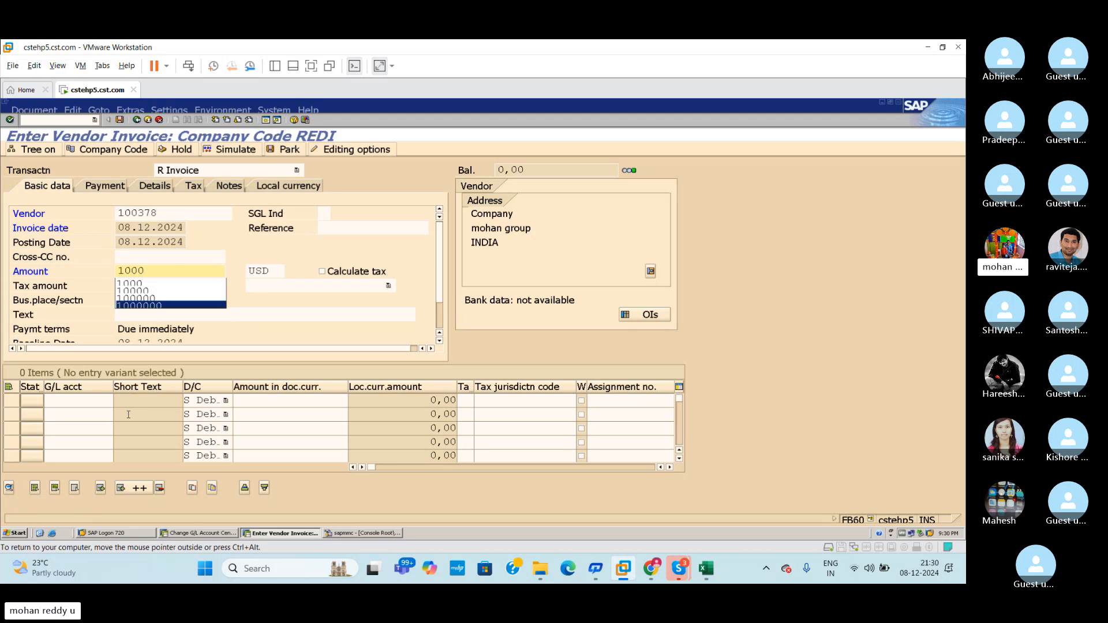
Step: Enter a debit line item on raw materials account 100701 with amount 1000 and item text GFG
{"action": "left_click", "coordinate": [88, 409]}
{"action": "key", "text": "F4"}
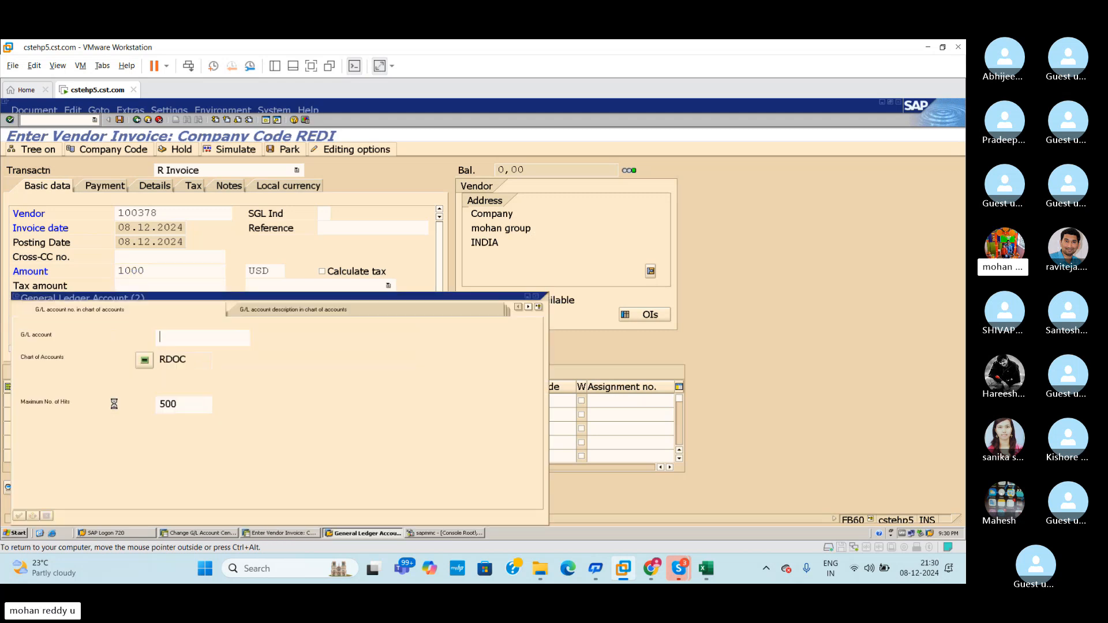
{"action": "key", "text": "Return"}
{"action": "left_click", "coordinate": [135, 443]}
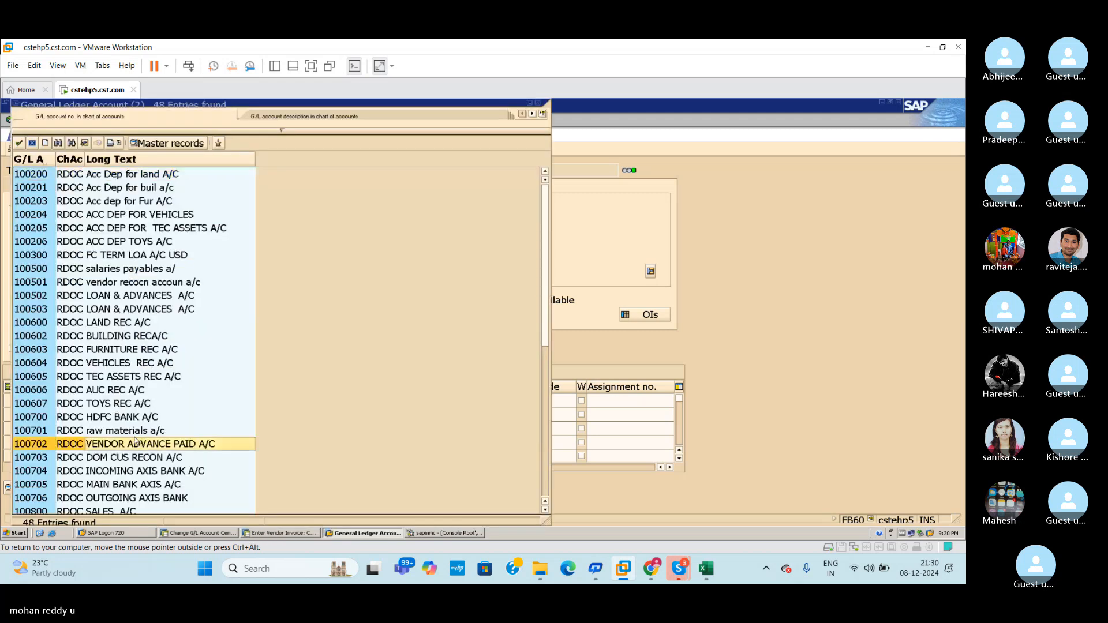
{"action": "double_click", "coordinate": [137, 430]}
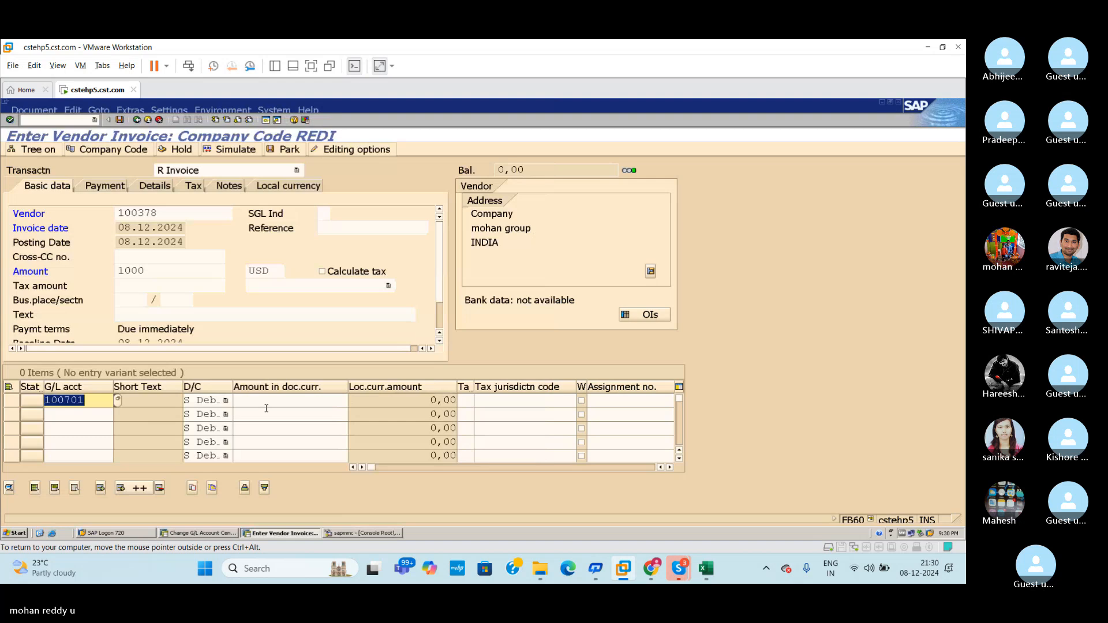
{"action": "left_click", "coordinate": [266, 400]}
{"action": "type", "text": "1.000"}
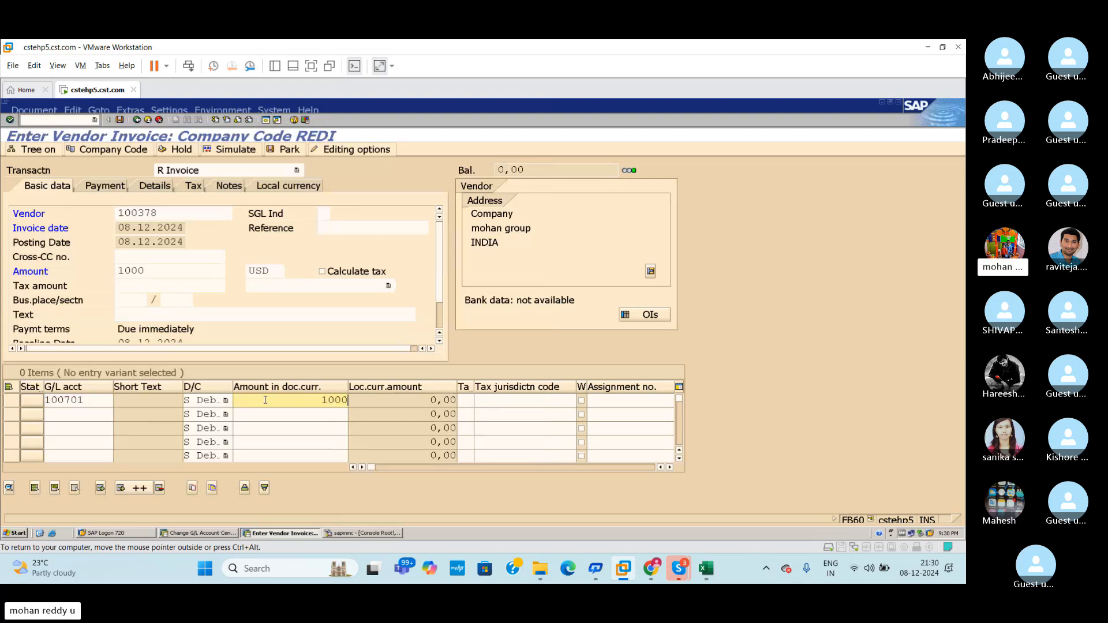
{"action": "key", "text": "Return"}
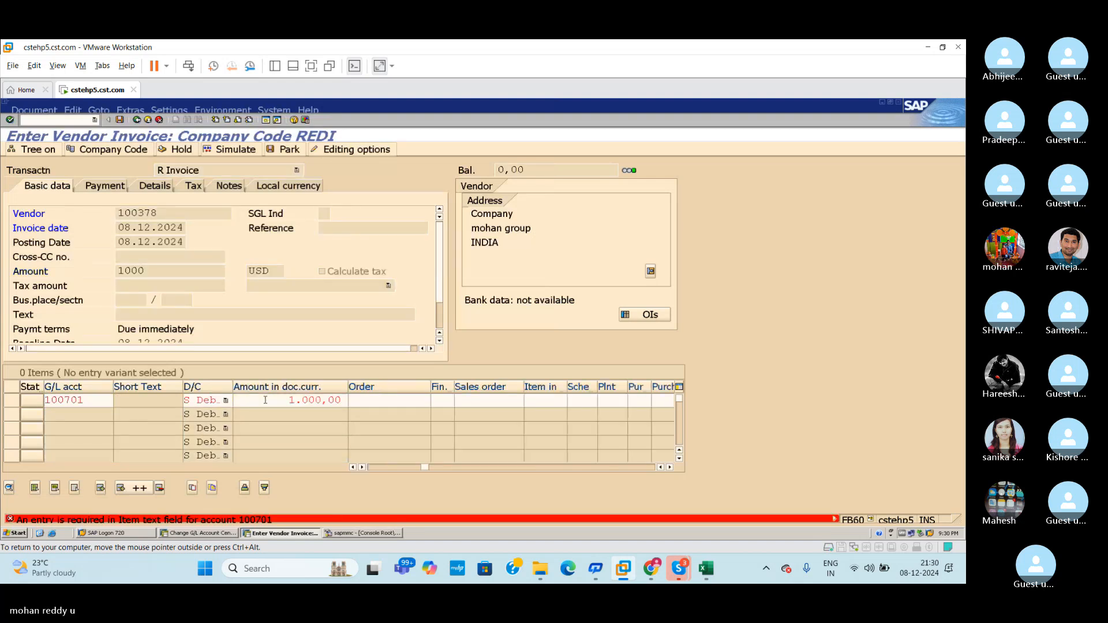
{"action": "type", "text": "GFG"}
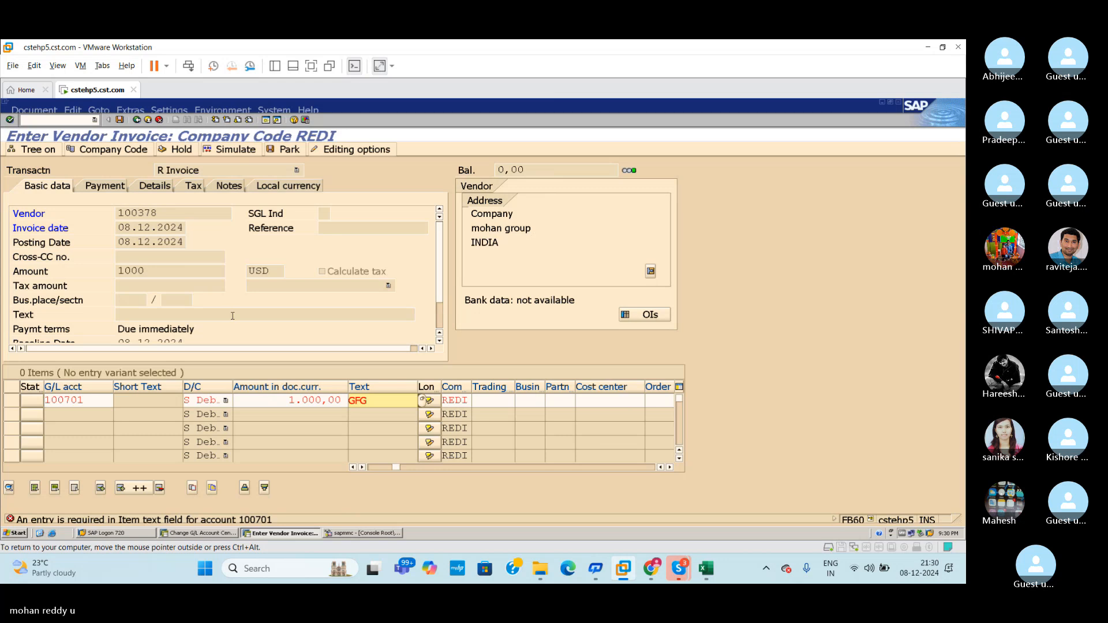
{"action": "key", "text": "Return"}
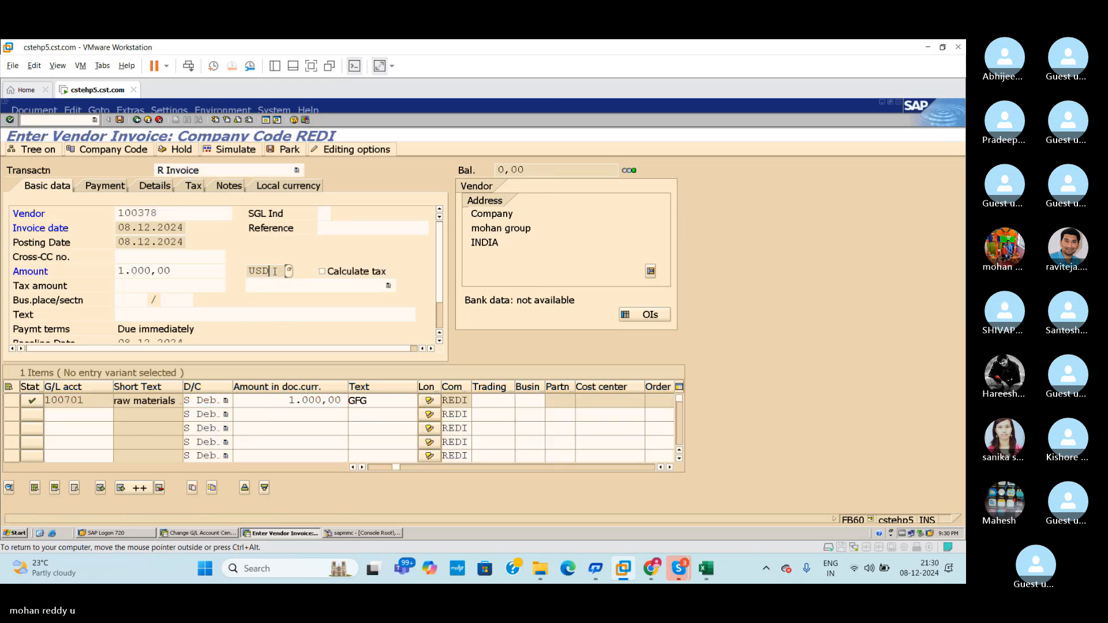
Step: Try to change the invoice currency to AED (United Arab Emirates Dirham) and reopen the currency key list
{"action": "left_click", "coordinate": [289, 271]}
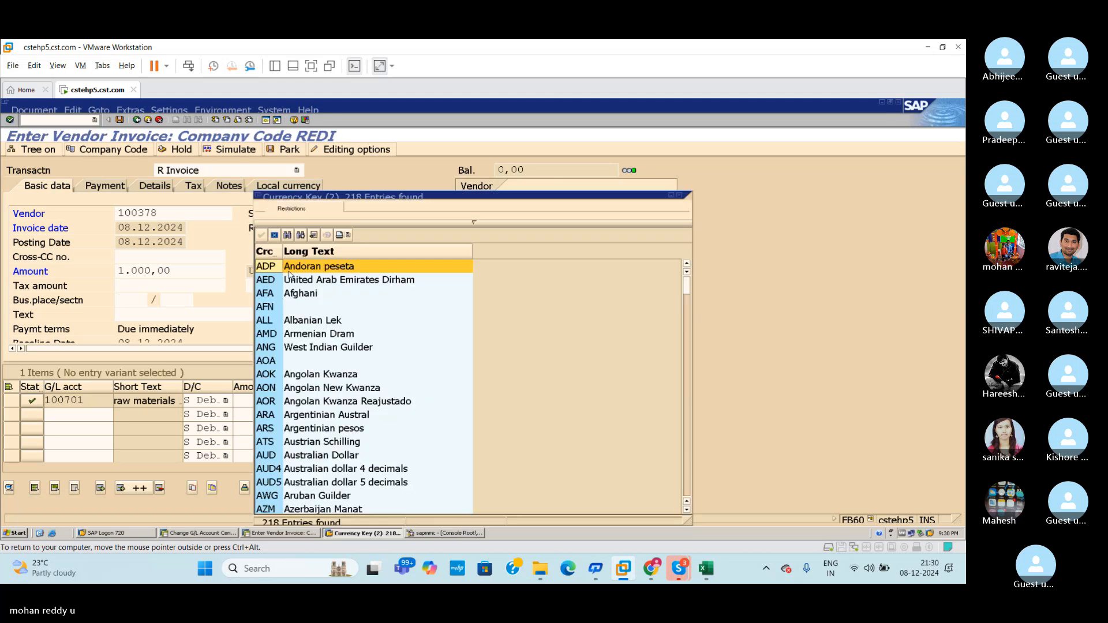
{"action": "left_click", "coordinate": [298, 282]}
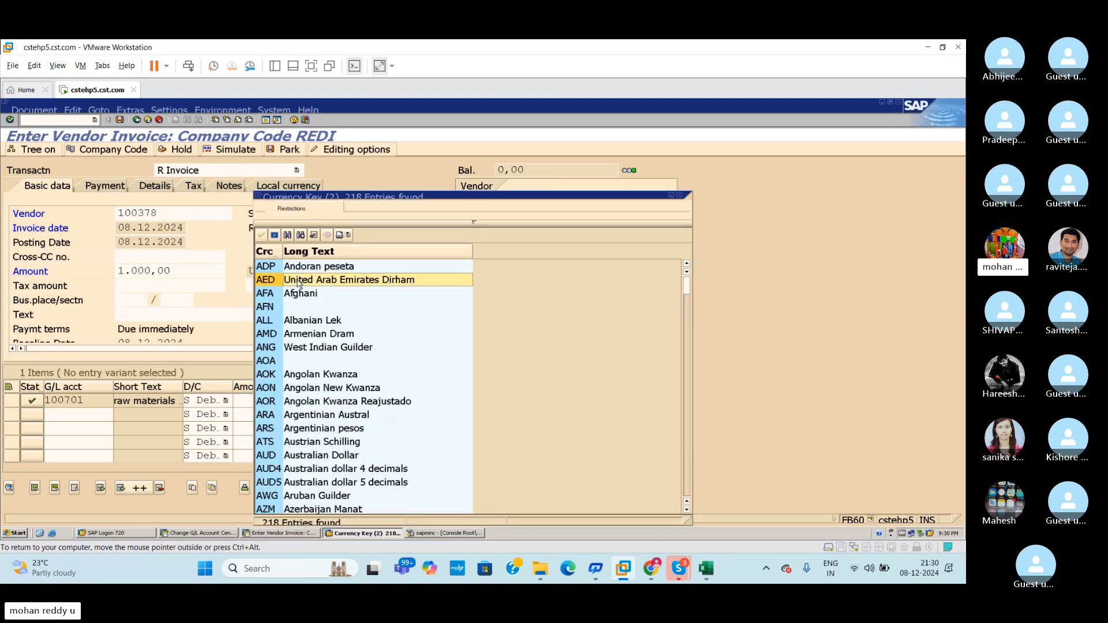
{"action": "double_click", "coordinate": [297, 280]}
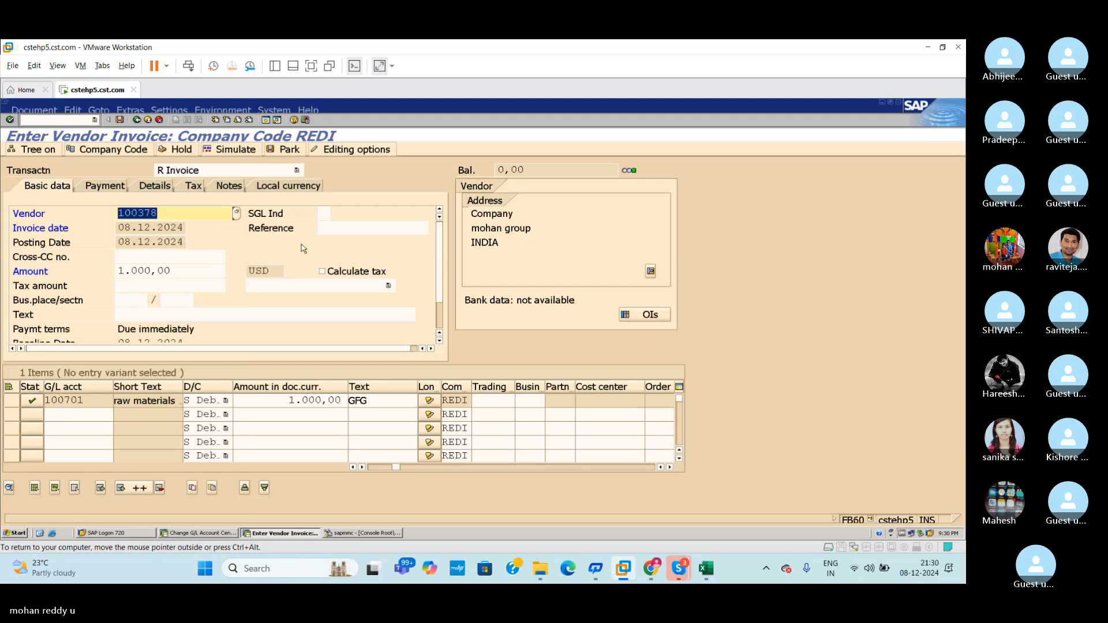
{"action": "left_click", "coordinate": [275, 270]}
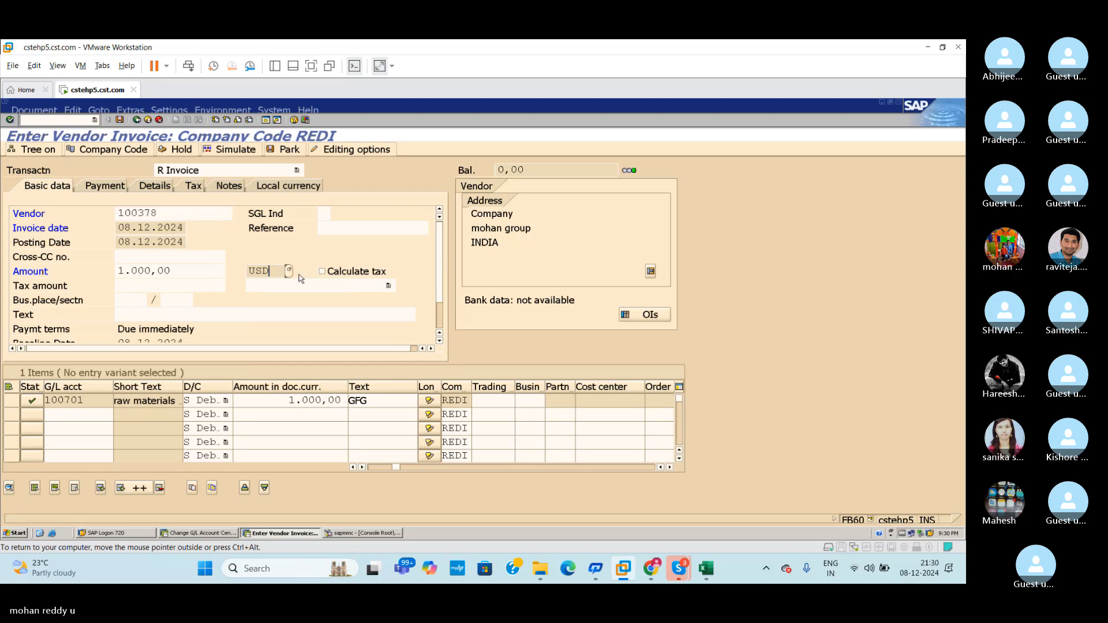
{"action": "left_click", "coordinate": [289, 270]}
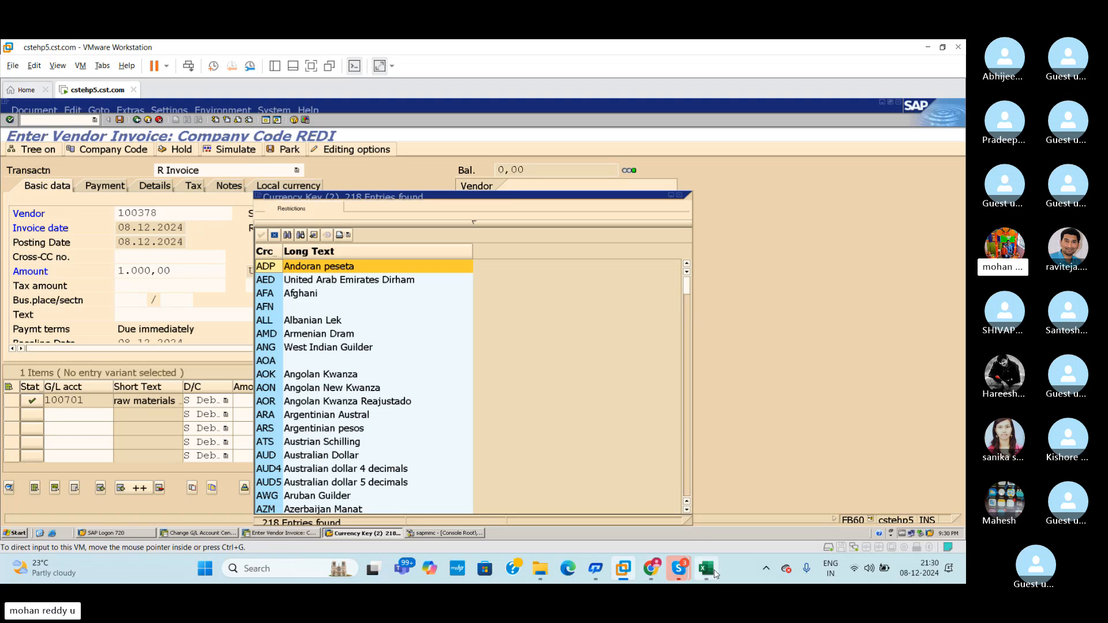
Step: Glance at the required G/L accounts in the Excel notes and return to the FC term loan account in SAP
{"action": "left_click", "coordinate": [714, 572]}
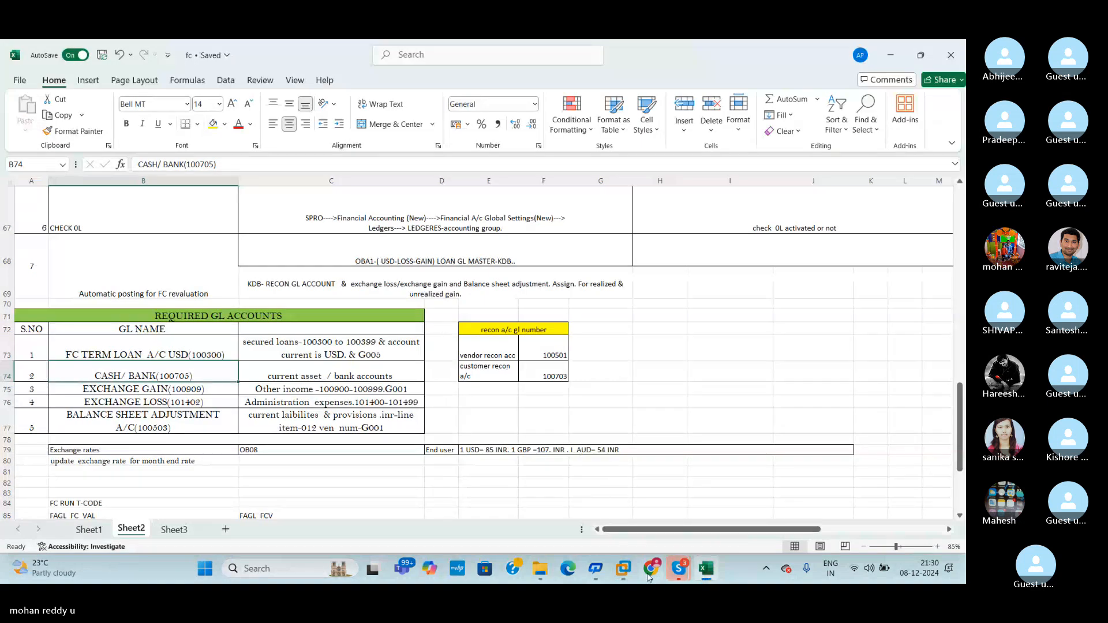
{"action": "mouse_move", "coordinate": [623, 568]}
{"action": "left_click", "coordinate": [662, 496]}
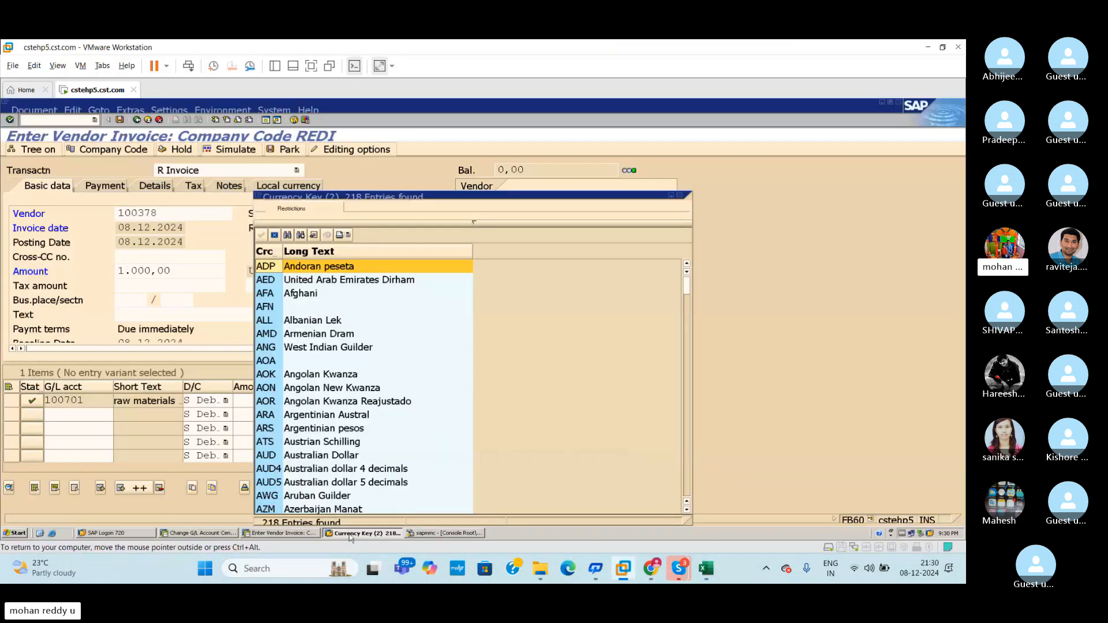
{"action": "left_click", "coordinate": [433, 534]}
{"action": "left_click", "coordinate": [258, 533]}
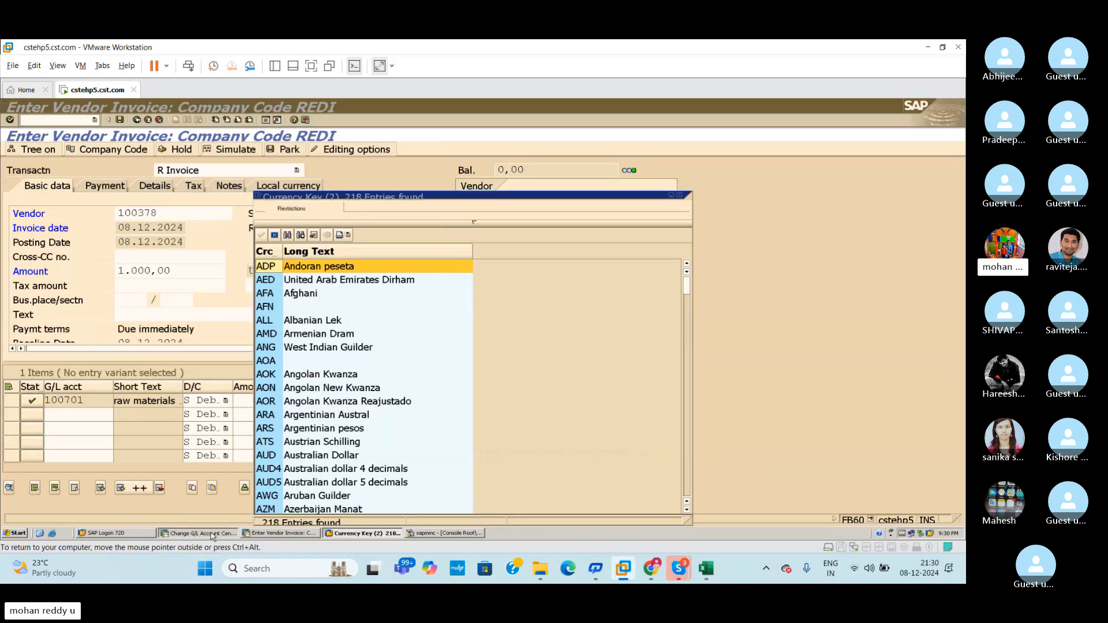
{"action": "left_click", "coordinate": [198, 533]}
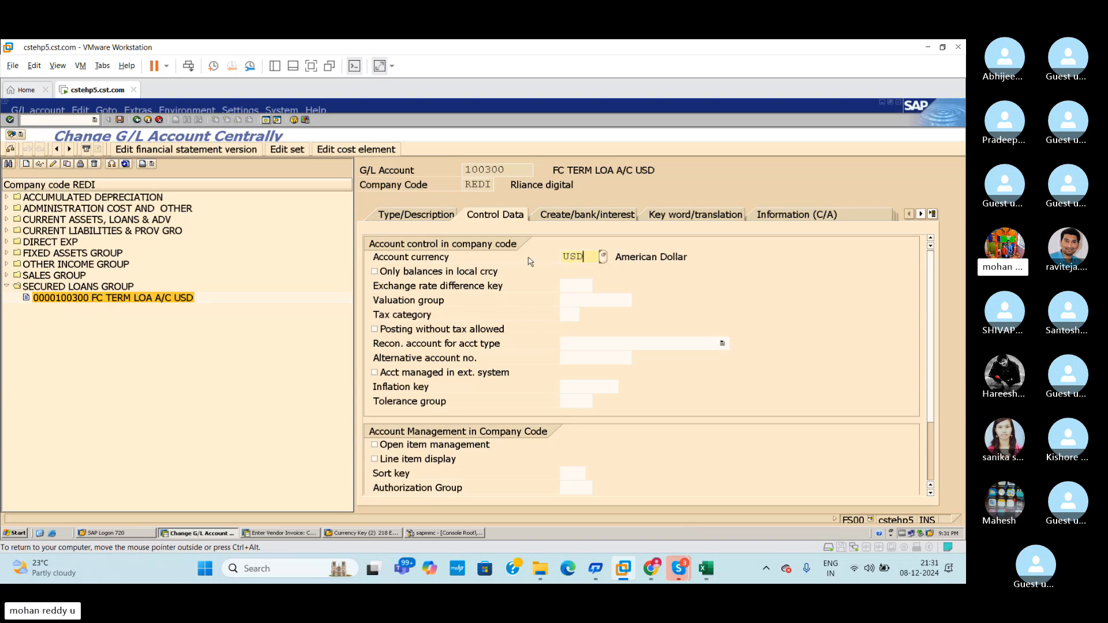
Step: Set the FC TERM LOA A/C USD account's field status group to G005 (Bank accounts, obligatory value date) and save
{"action": "left_click", "coordinate": [587, 218]}
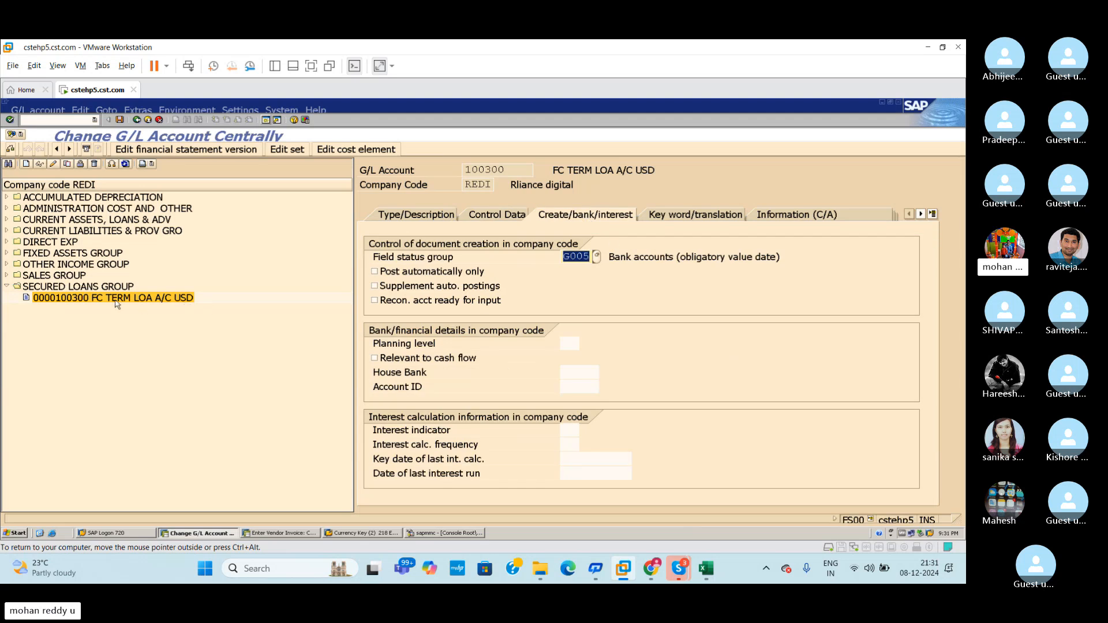
{"action": "left_click", "coordinate": [597, 259]}
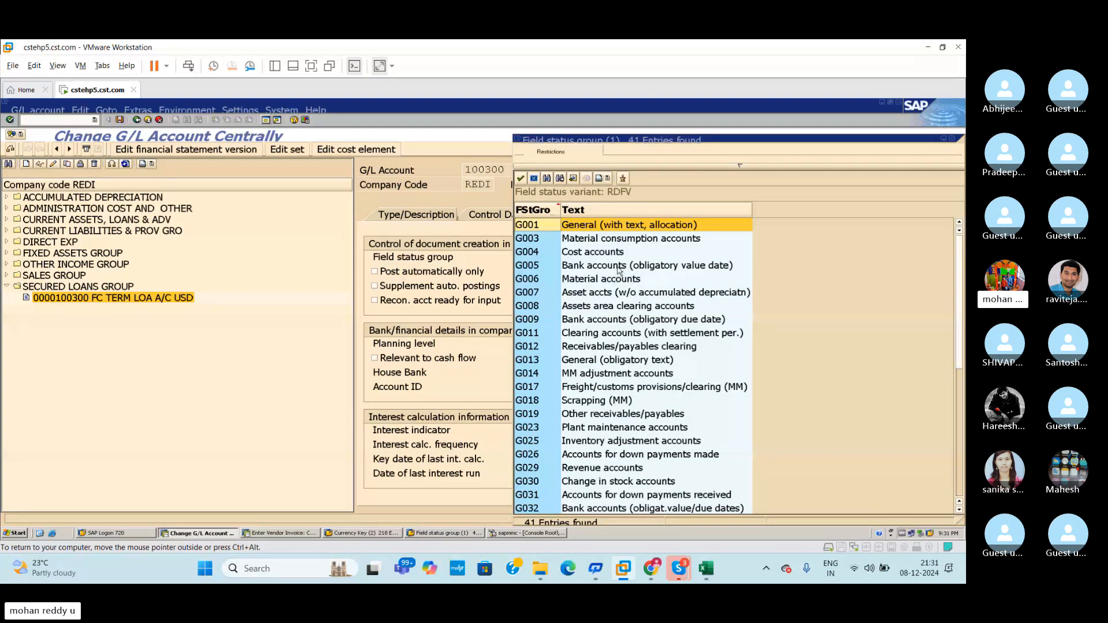
{"action": "left_click", "coordinate": [521, 179]}
{"action": "left_click", "coordinate": [596, 258]}
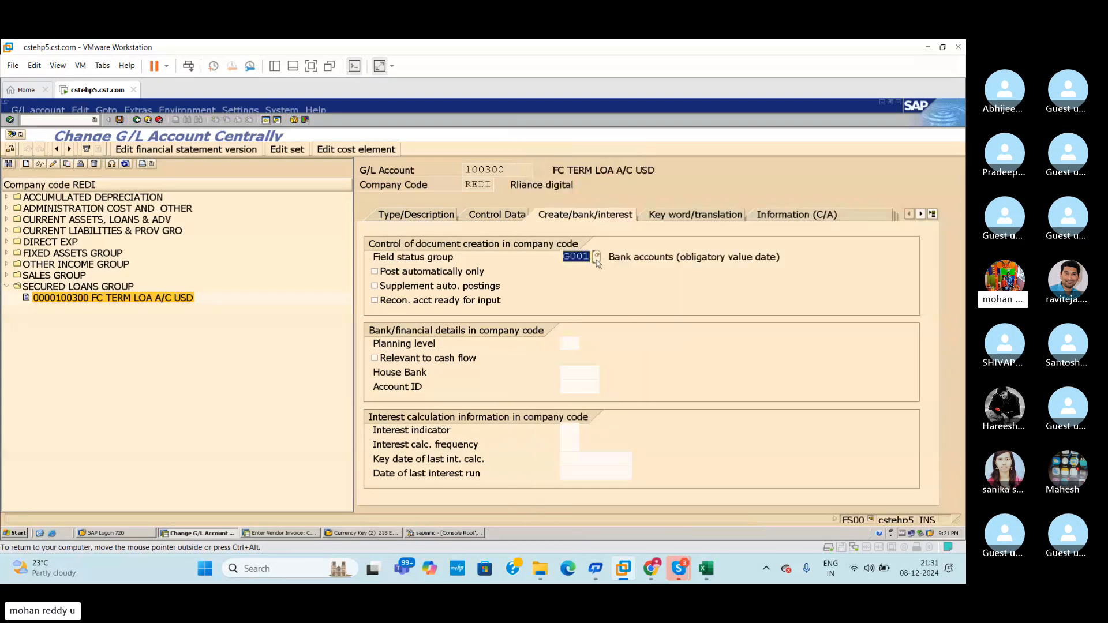
{"action": "double_click", "coordinate": [560, 267]}
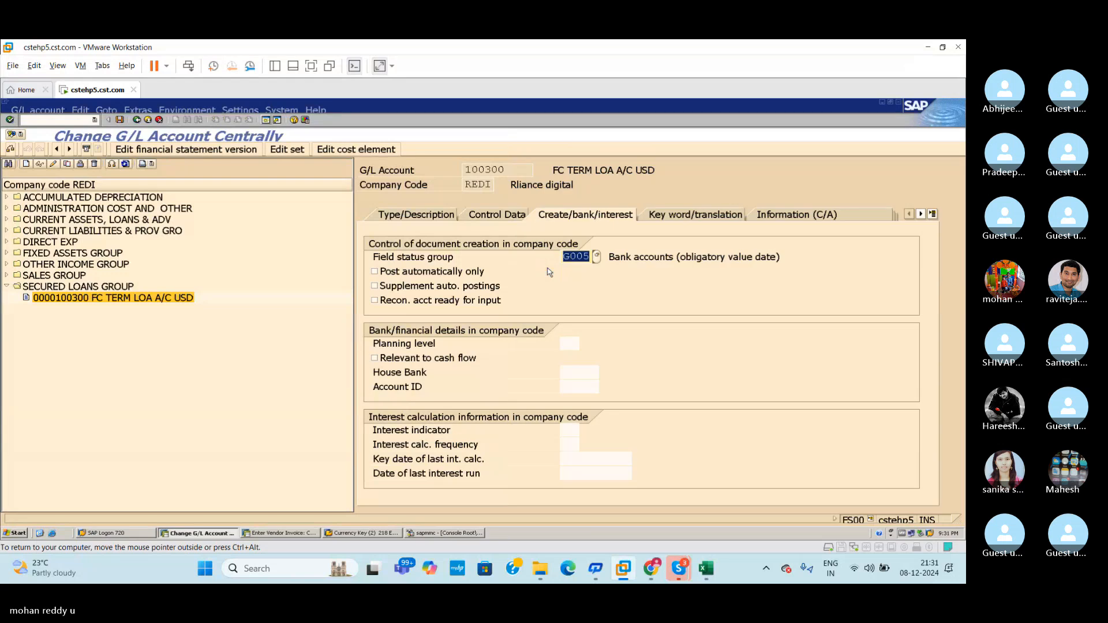
{"action": "key", "text": "ctrl+s"}
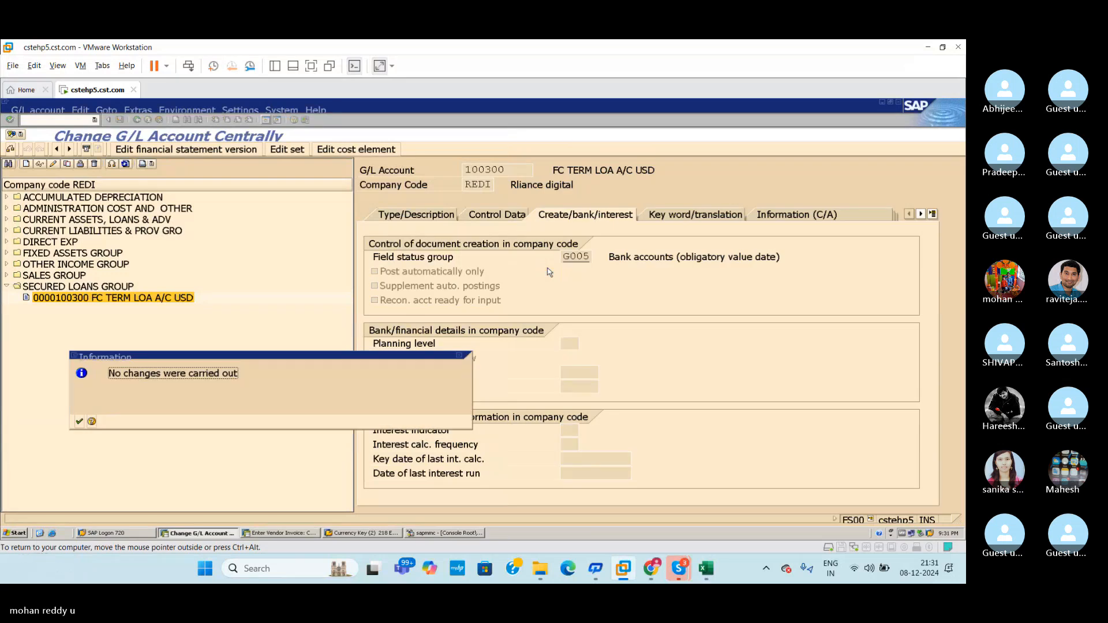
{"action": "left_click", "coordinate": [79, 423]}
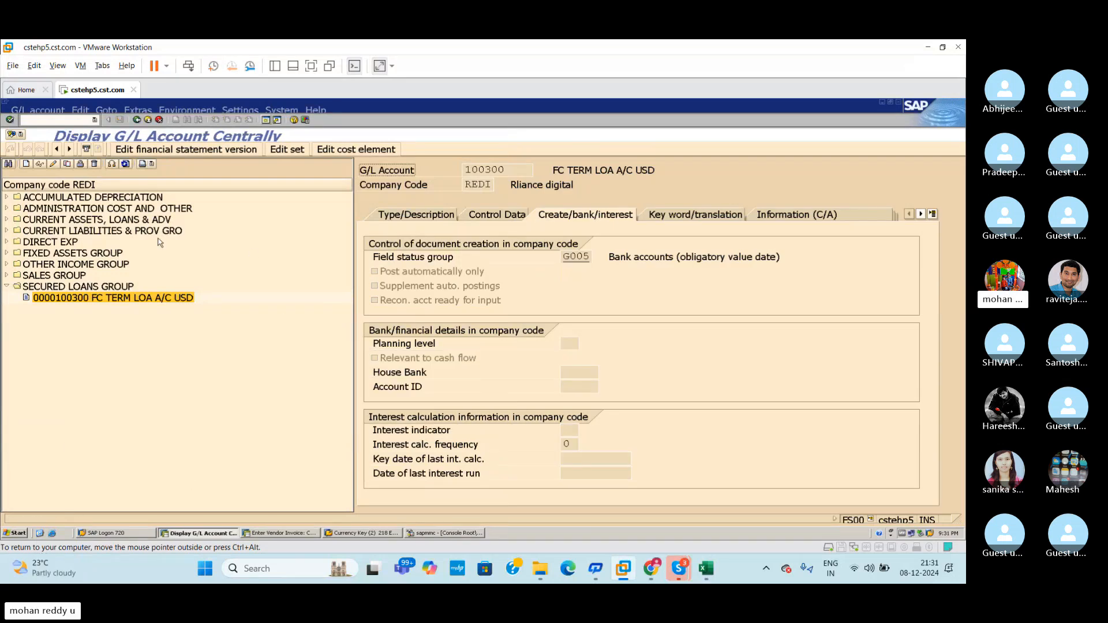
Step: Highlight the CASH/ BANK(100705) row in the Excel notes and examine the accounts under CURRENT ASSETS, LOANS & ADV in SAP
{"action": "left_click", "coordinate": [706, 568]}
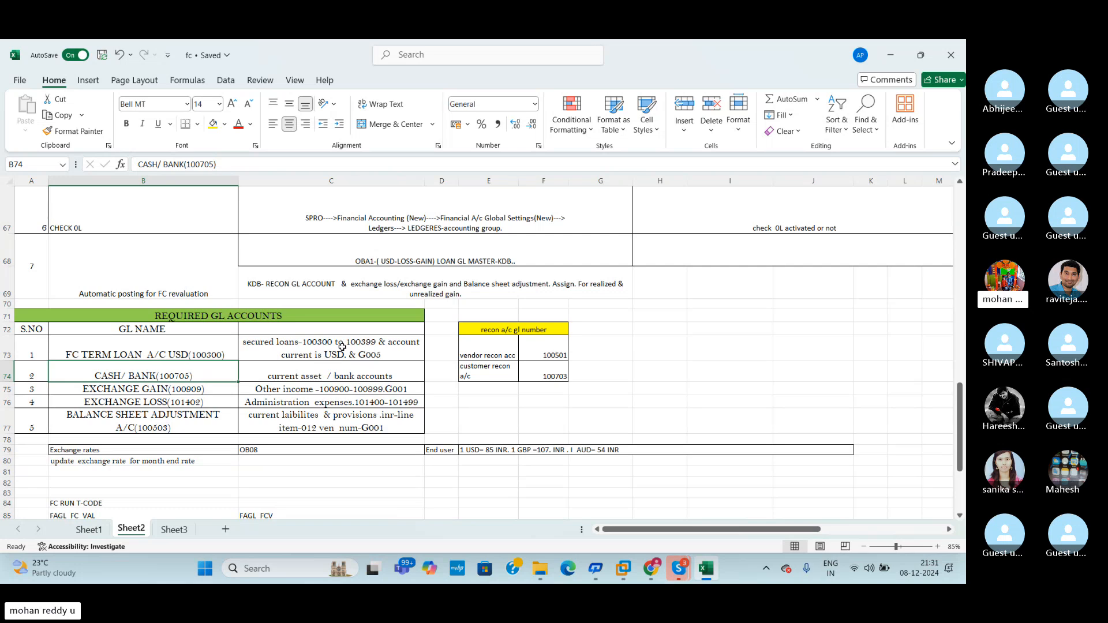
{"action": "left_click", "coordinate": [7, 372]}
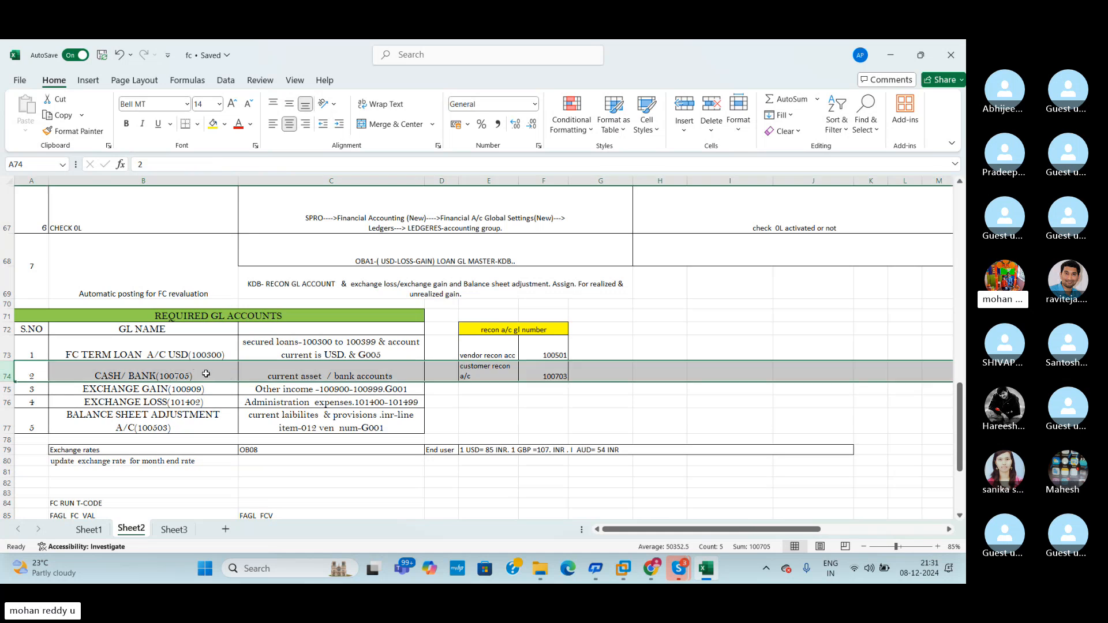
{"action": "key", "text": "alt+Tab"}
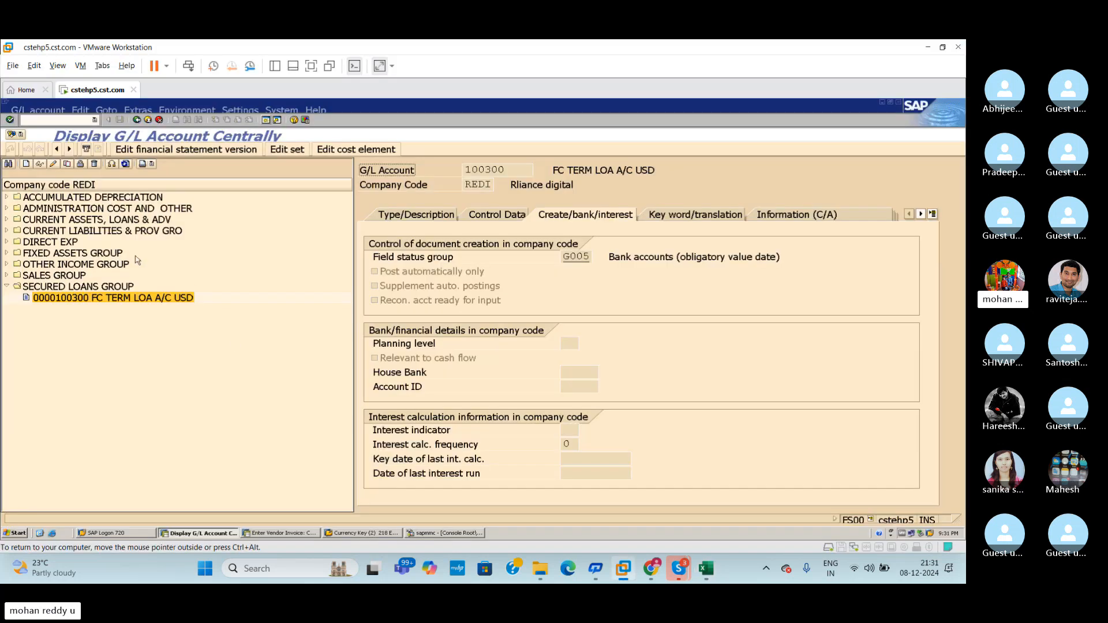
{"action": "left_click", "coordinate": [7, 230]}
{"action": "left_click", "coordinate": [7, 231]}
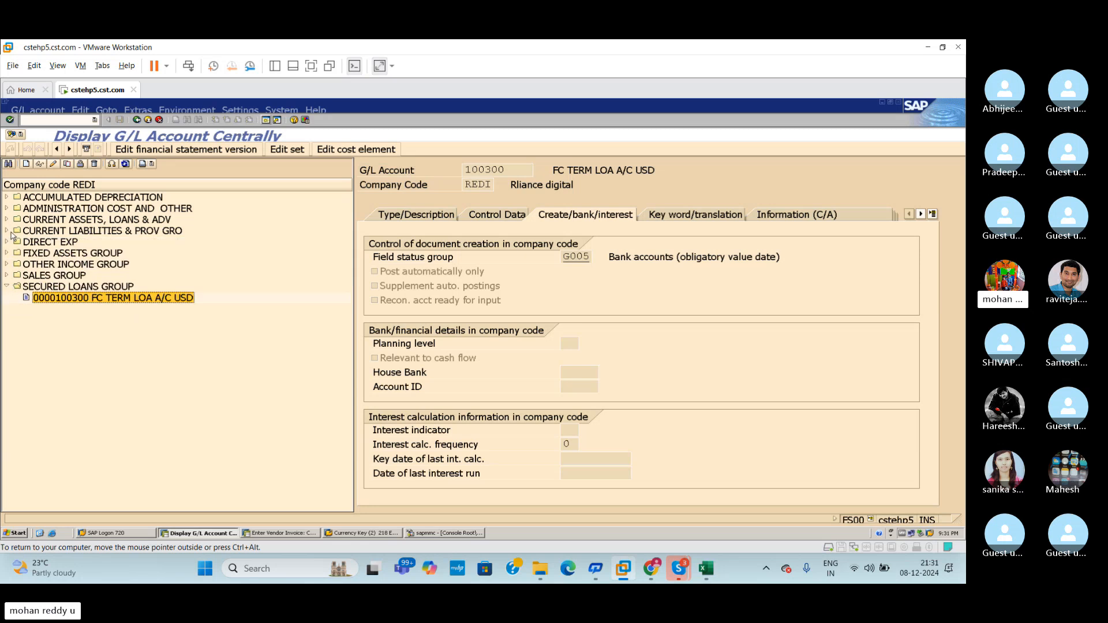
{"action": "left_click", "coordinate": [7, 219]}
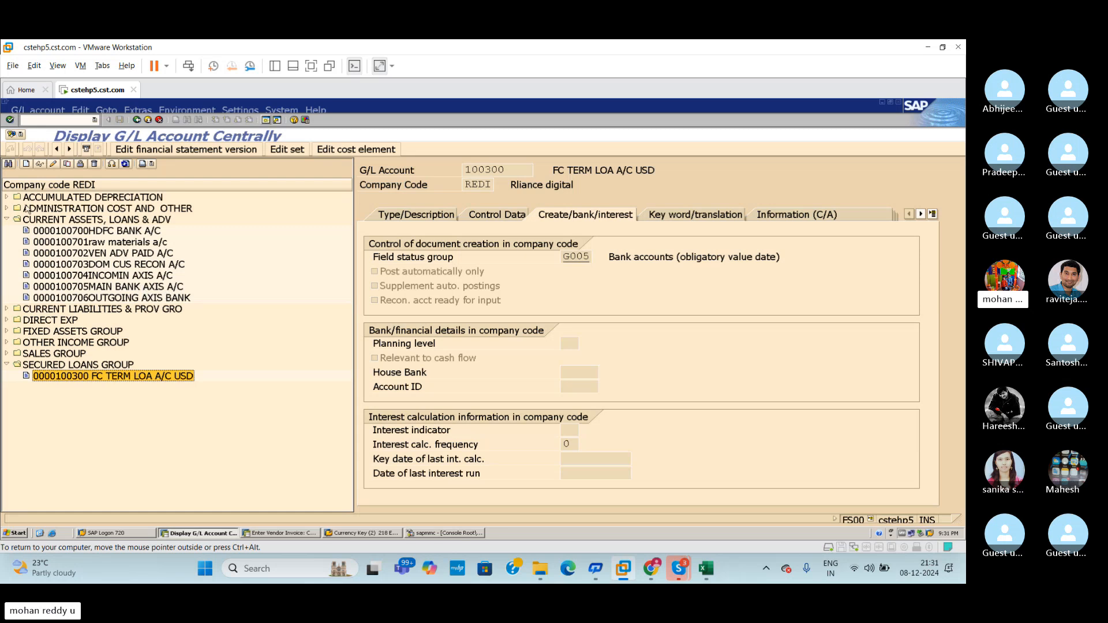
{"action": "left_click", "coordinate": [7, 220]}
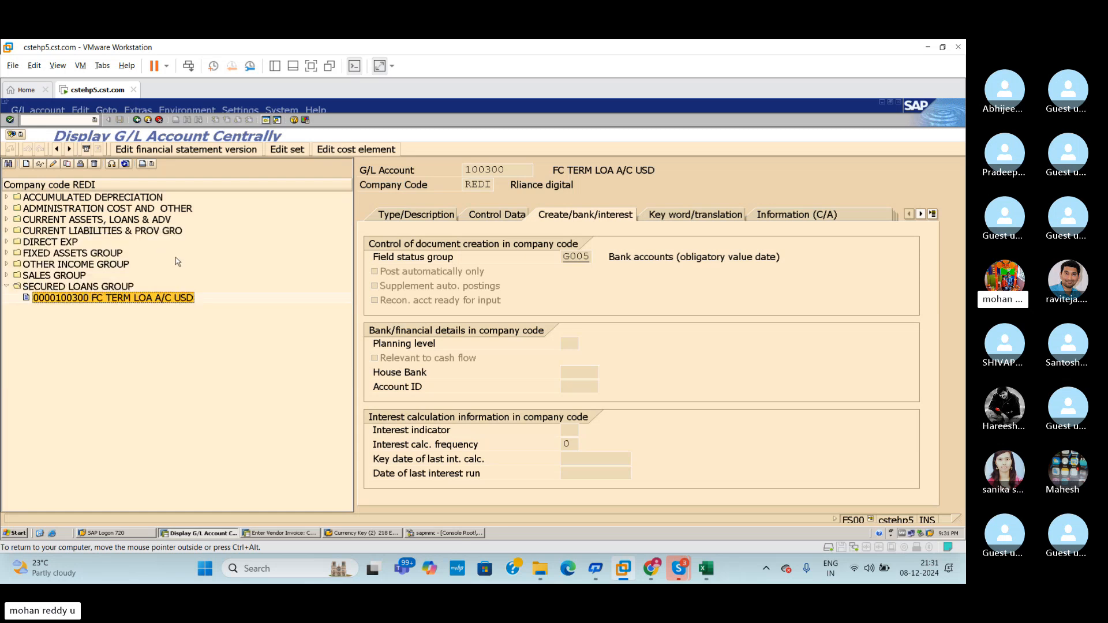
Step: Close the currency list and the FB60 invoice session without posting, and switch to the Excel notes on required G/L accounts
{"action": "key", "text": "alt+Tab"}
{"action": "left_click", "coordinate": [686, 195]}
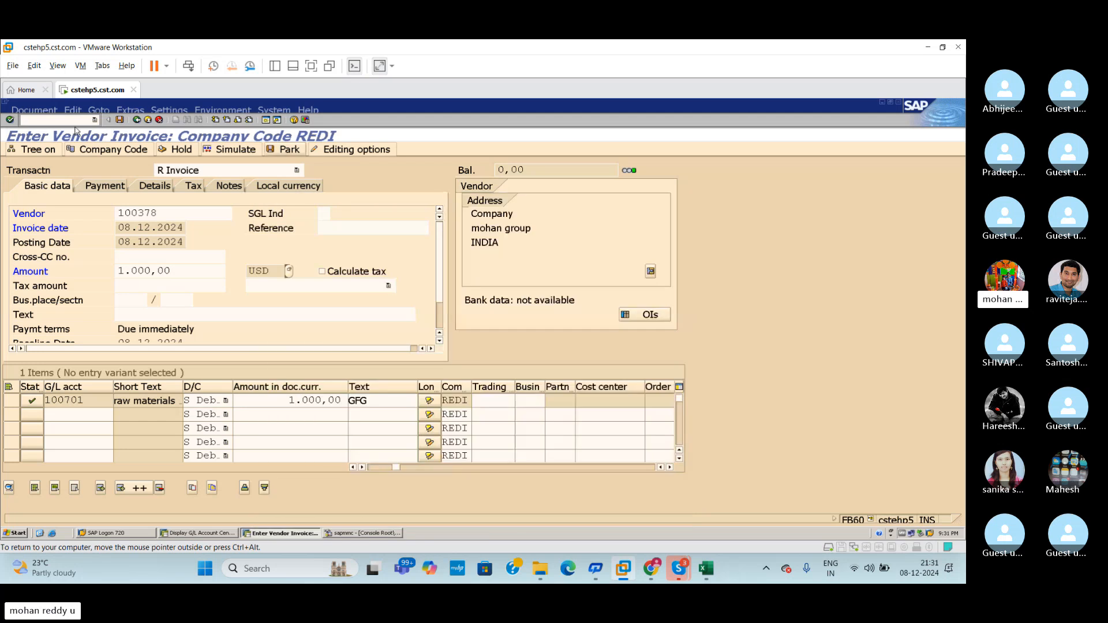
{"action": "left_click", "coordinate": [25, 120]}
{"action": "type", "text": "/i"}
{"action": "key", "text": "Return"}
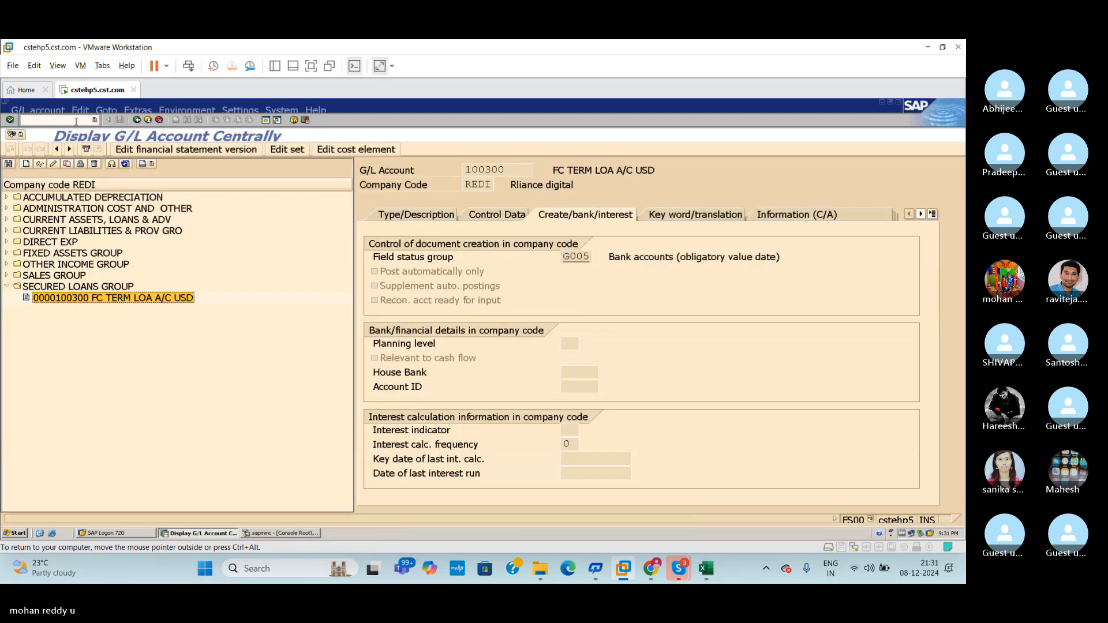
{"action": "left_click", "coordinate": [705, 568]}
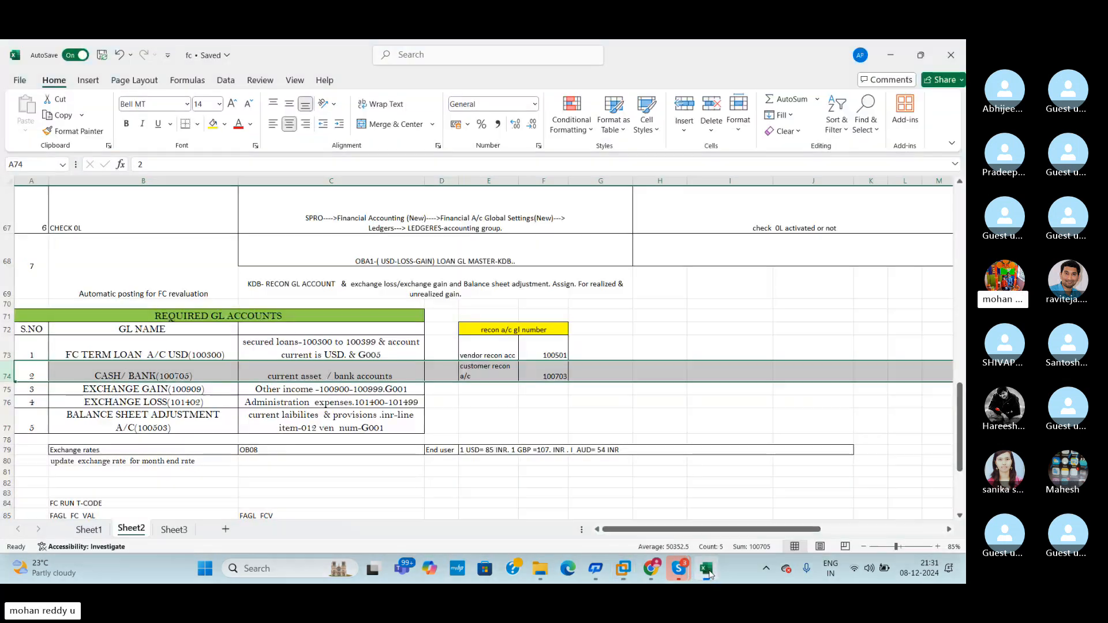
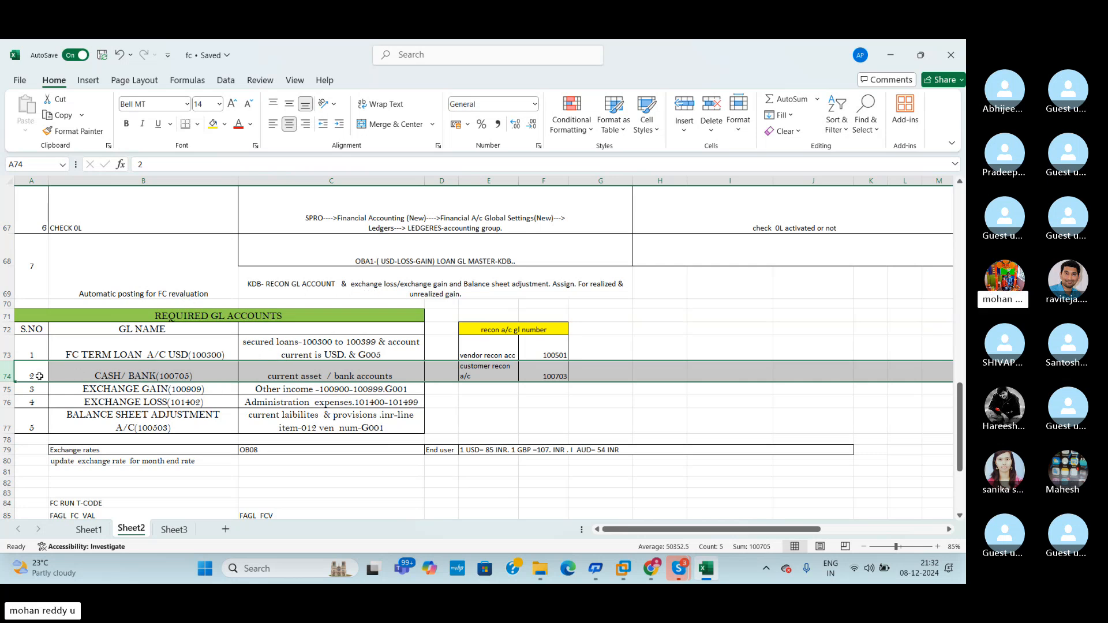
Step: Highlight the EXCHANGE GAIN(100909) row in the Excel notes and open EXCHANGE GAIN A/C under OTHER INCOME GROUP in SAP for changing
{"action": "left_click", "coordinate": [7, 389]}
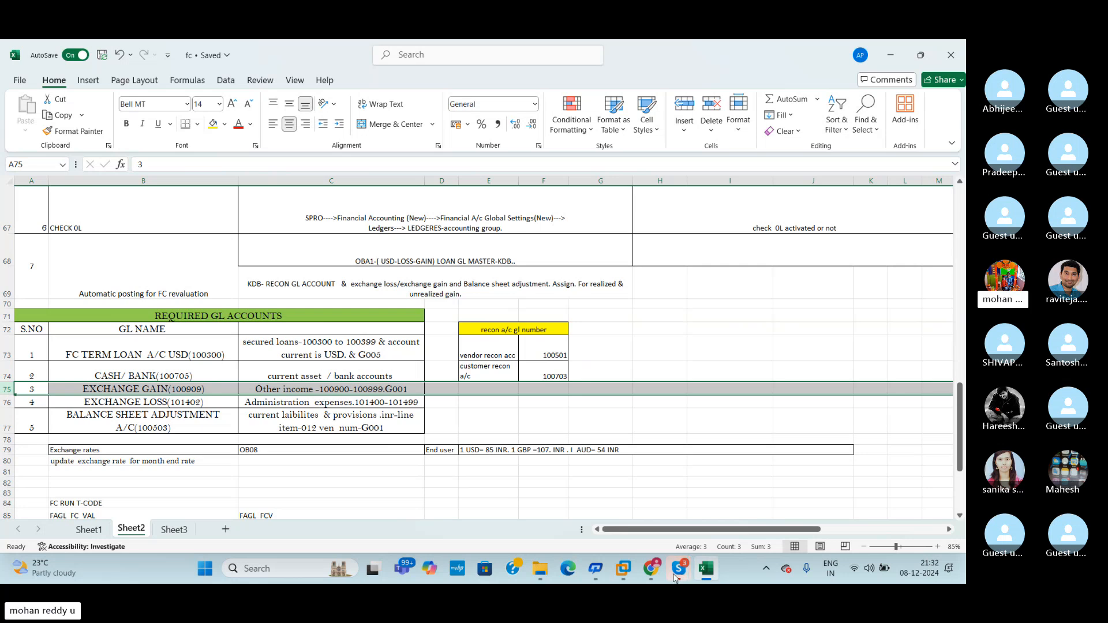
{"action": "left_click", "coordinate": [624, 570]}
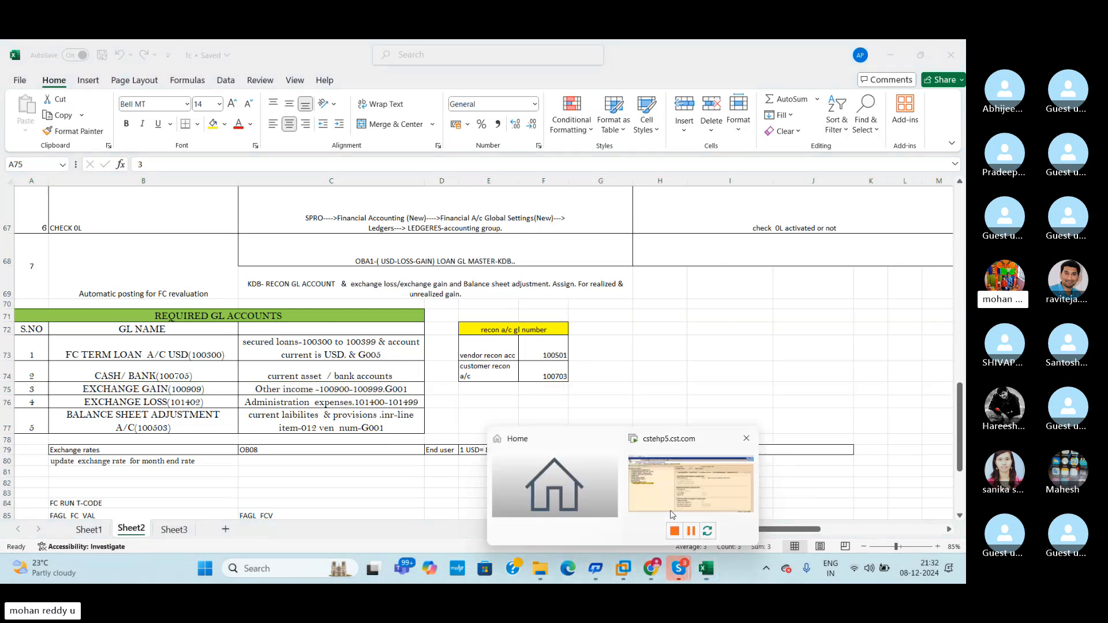
{"action": "left_click", "coordinate": [671, 514]}
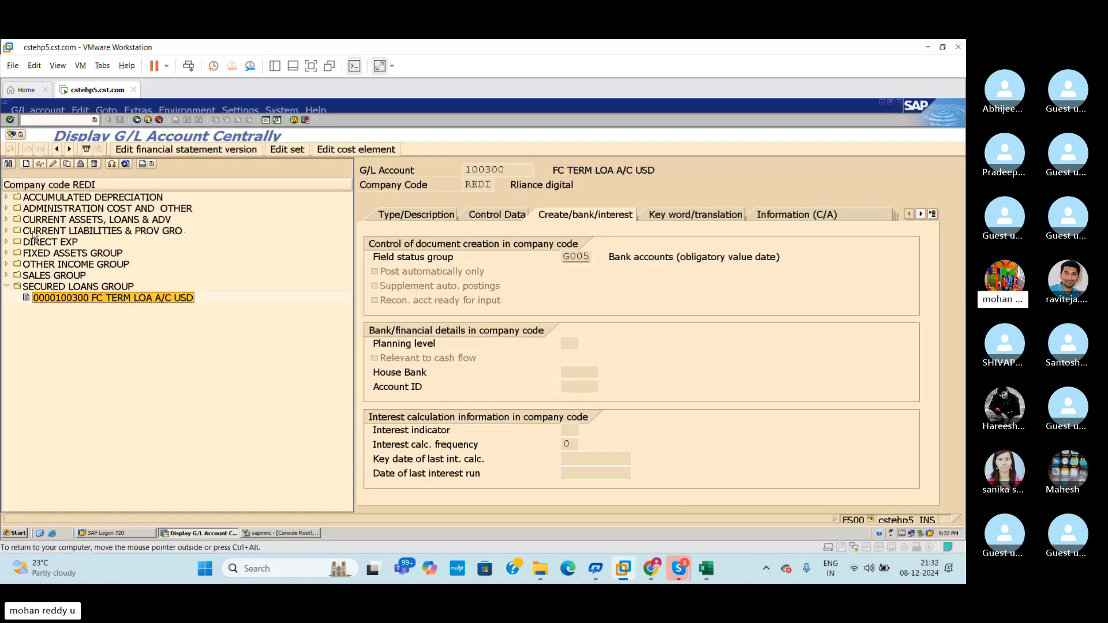
{"action": "left_click", "coordinate": [7, 265]}
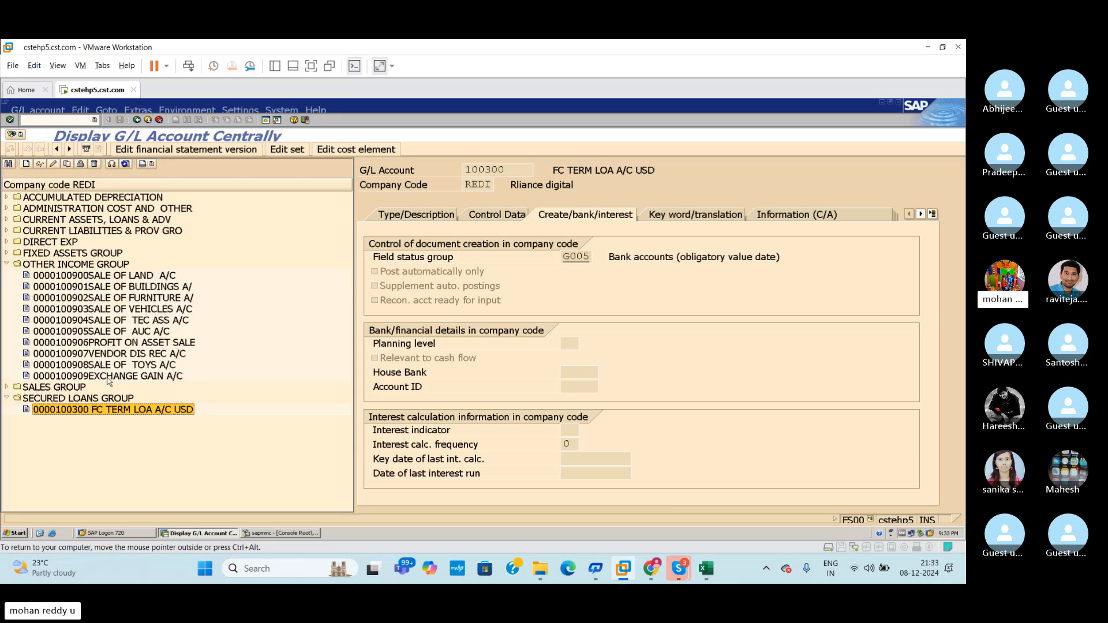
{"action": "left_click", "coordinate": [63, 378]}
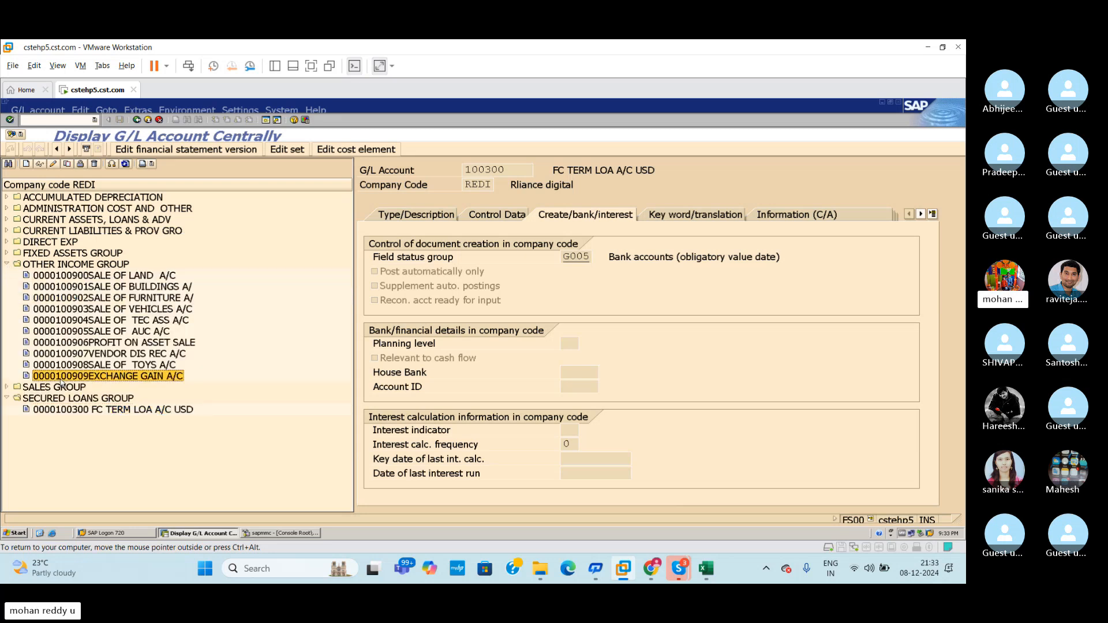
{"action": "left_click", "coordinate": [55, 165]}
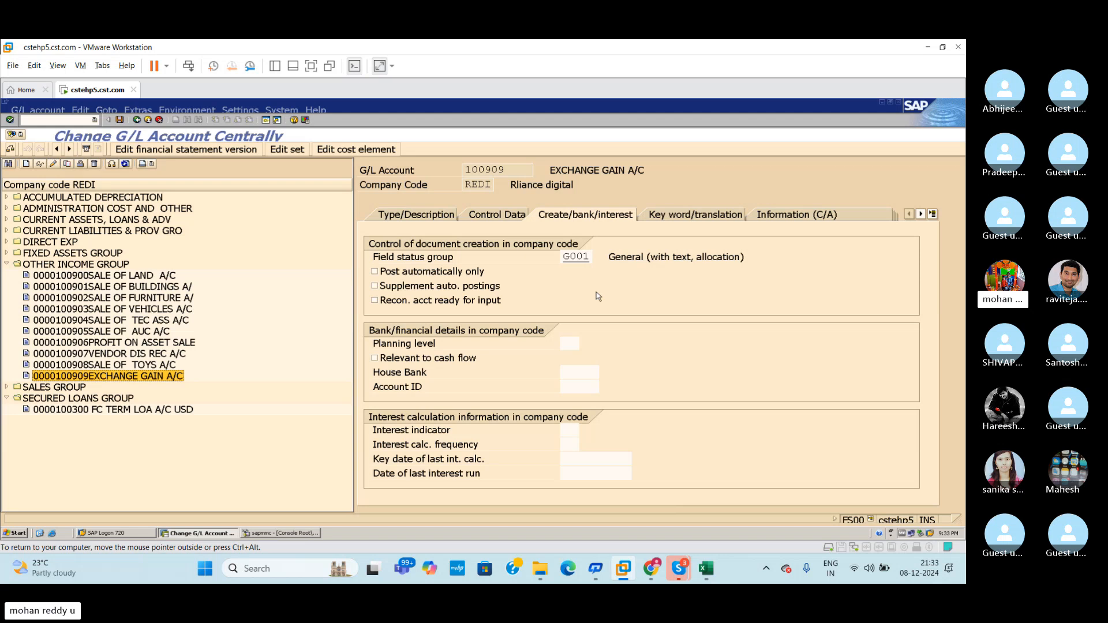
Step: Review the exchange gain account's type and description, and set its sort key to 012 (Vendor number)
{"action": "left_click", "coordinate": [429, 214]}
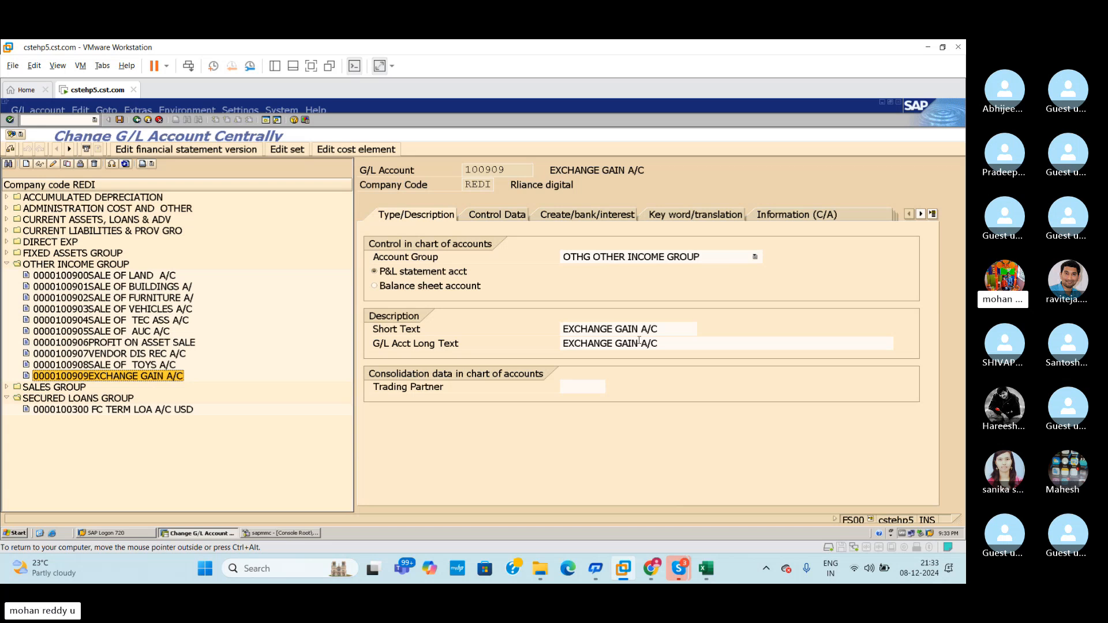
{"action": "left_click", "coordinate": [507, 216]}
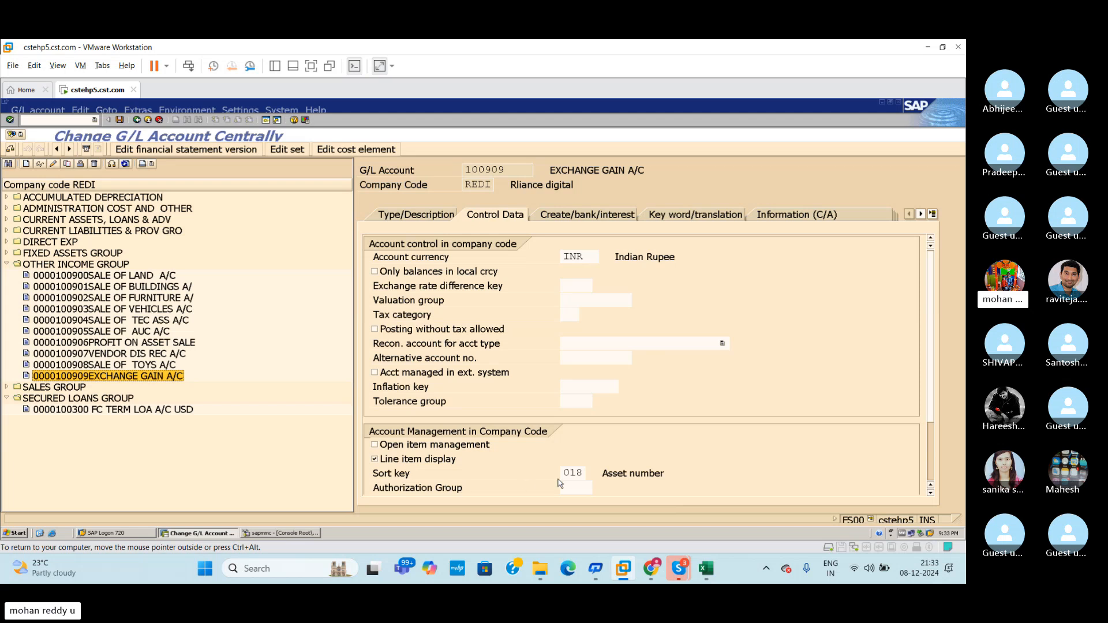
{"action": "left_click", "coordinate": [585, 475]}
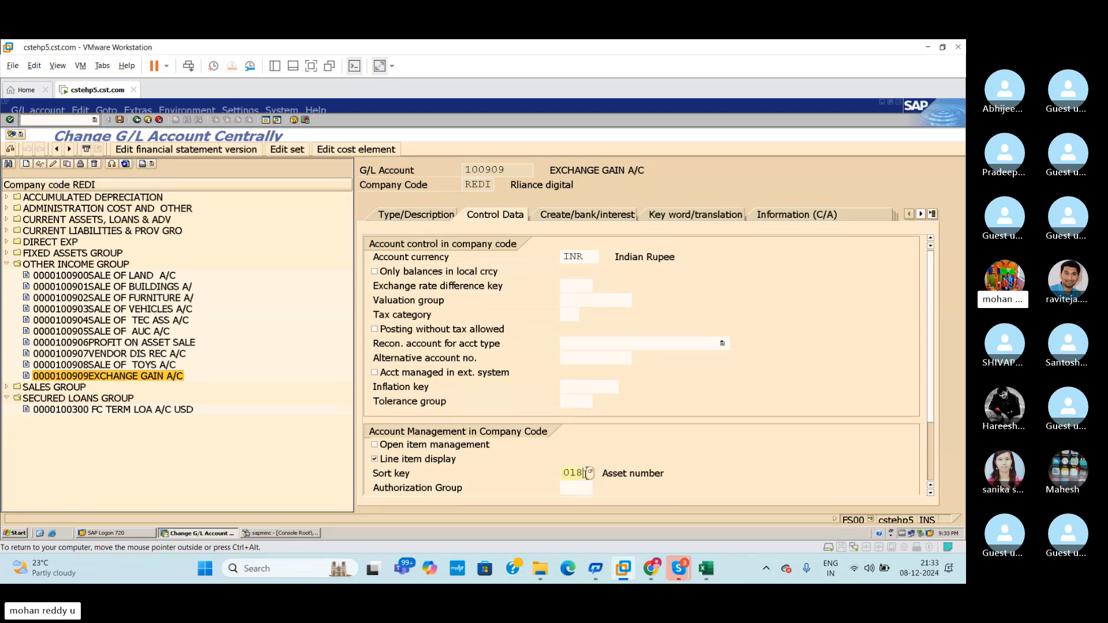
{"action": "left_click", "coordinate": [589, 473]}
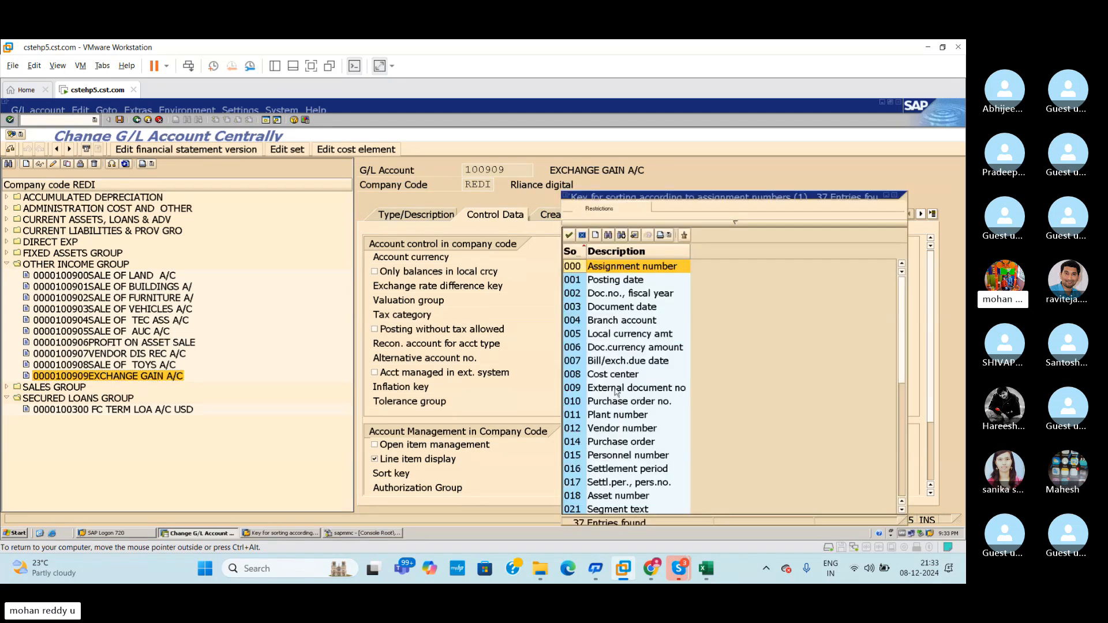
{"action": "double_click", "coordinate": [616, 429]}
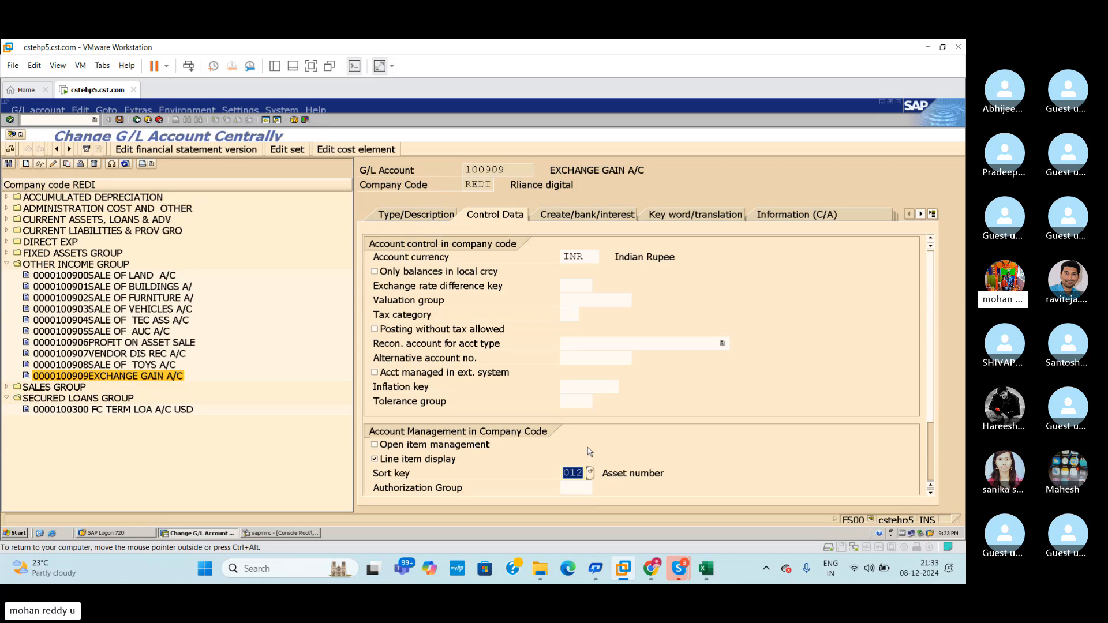
{"action": "key", "text": "Return"}
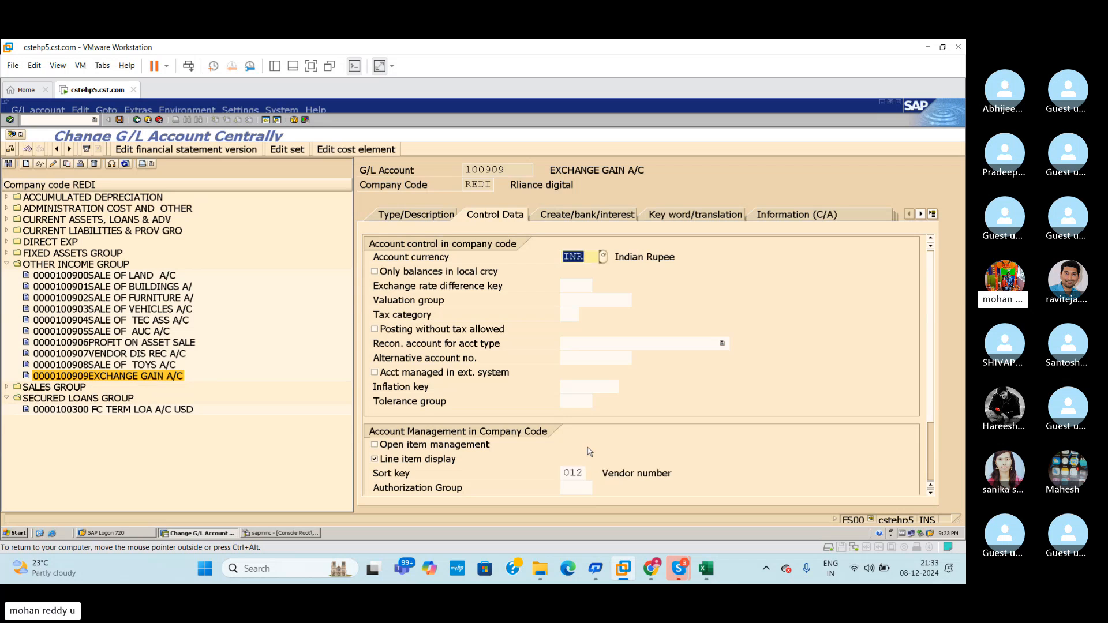
Step: Check the exchange gain account's field status group, enable Only balances in local crcy, and glance at the required accounts in the Excel notes
{"action": "left_click", "coordinate": [603, 225]}
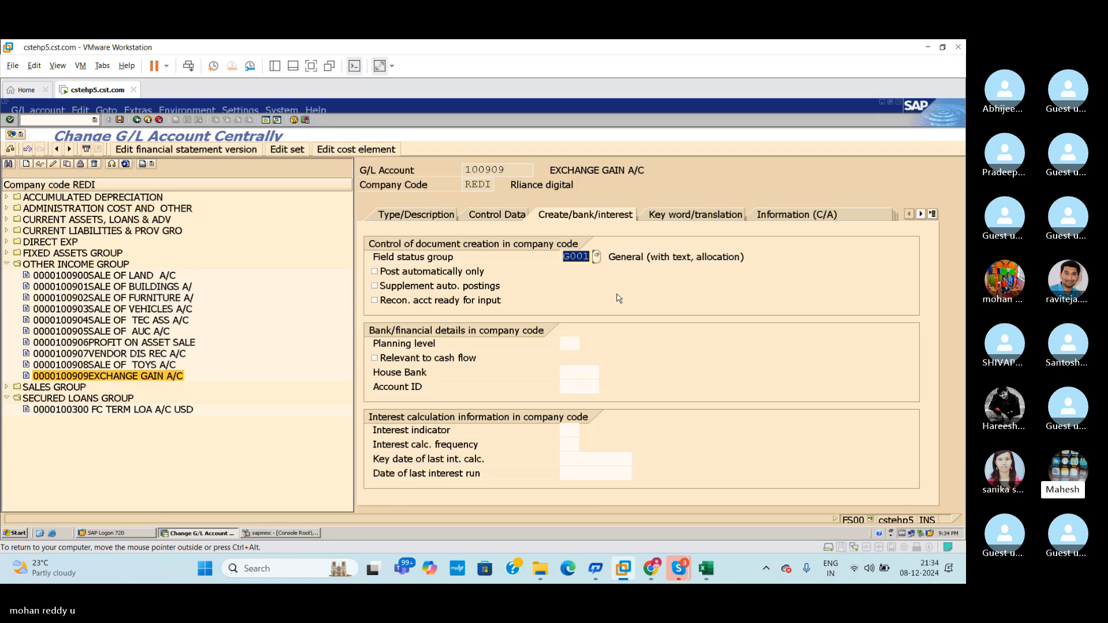
{"action": "left_click", "coordinate": [503, 214]}
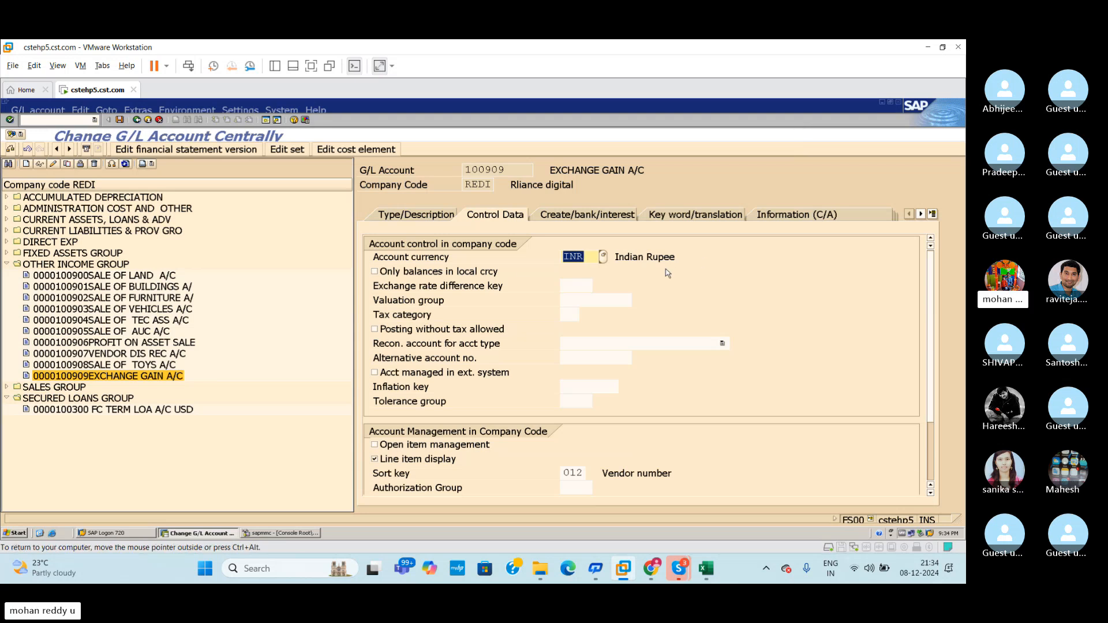
{"action": "left_click", "coordinate": [375, 272]}
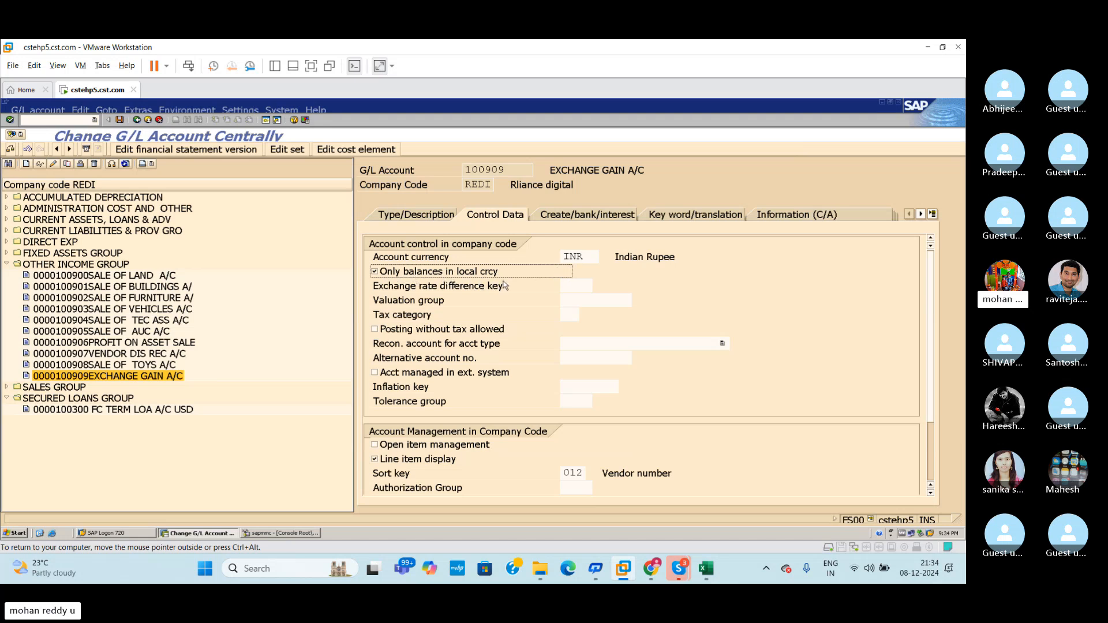
{"action": "left_click", "coordinate": [374, 271]}
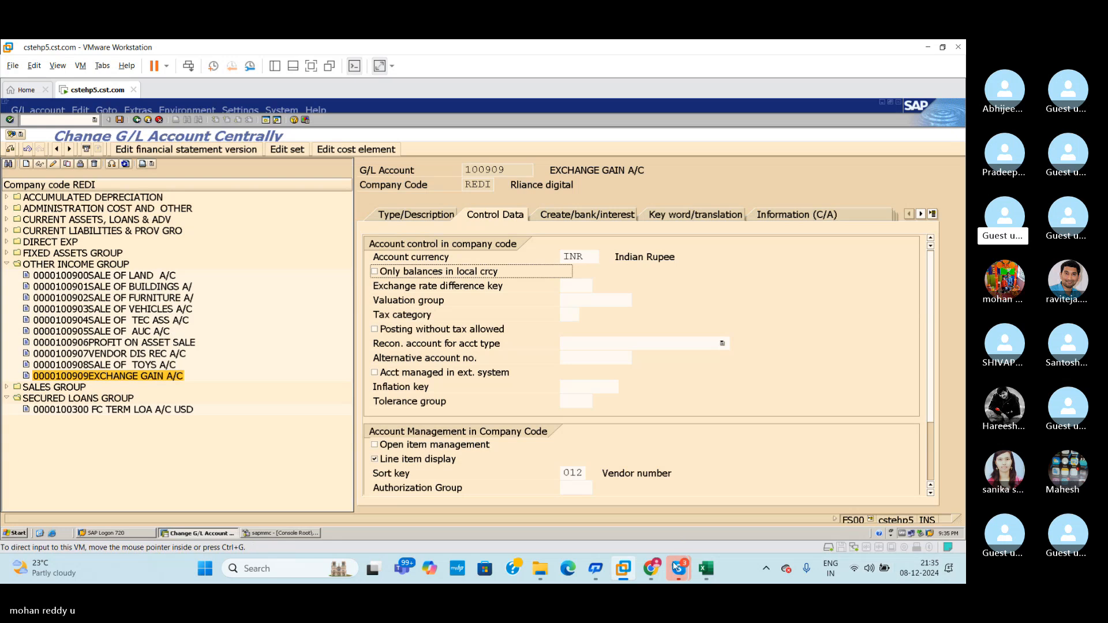
{"action": "left_click", "coordinate": [714, 567]}
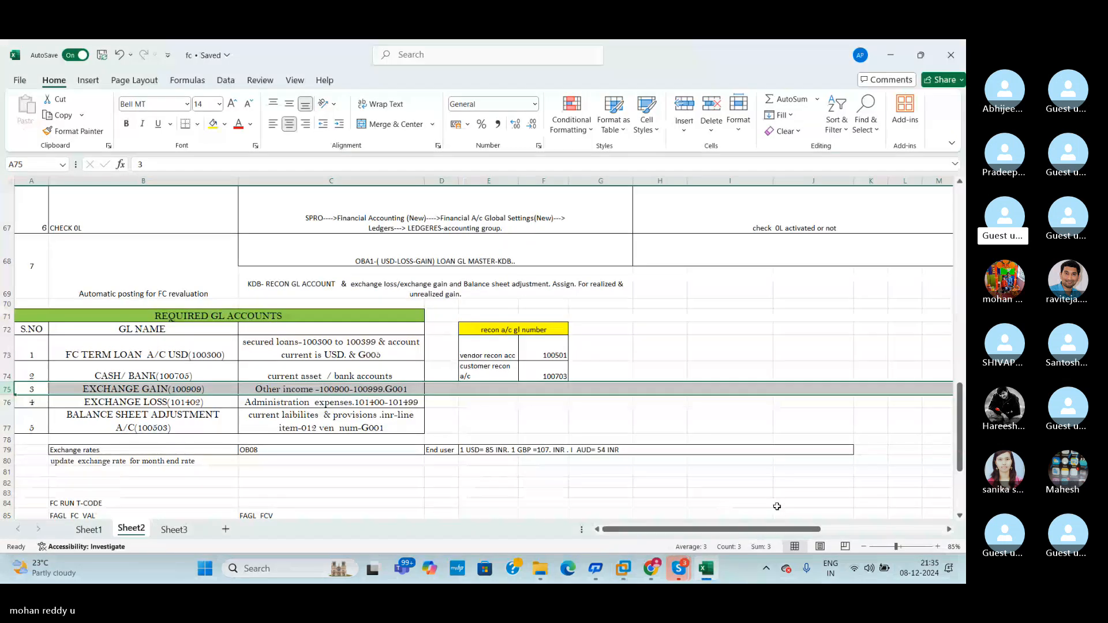
{"action": "mouse_move", "coordinate": [623, 568]}
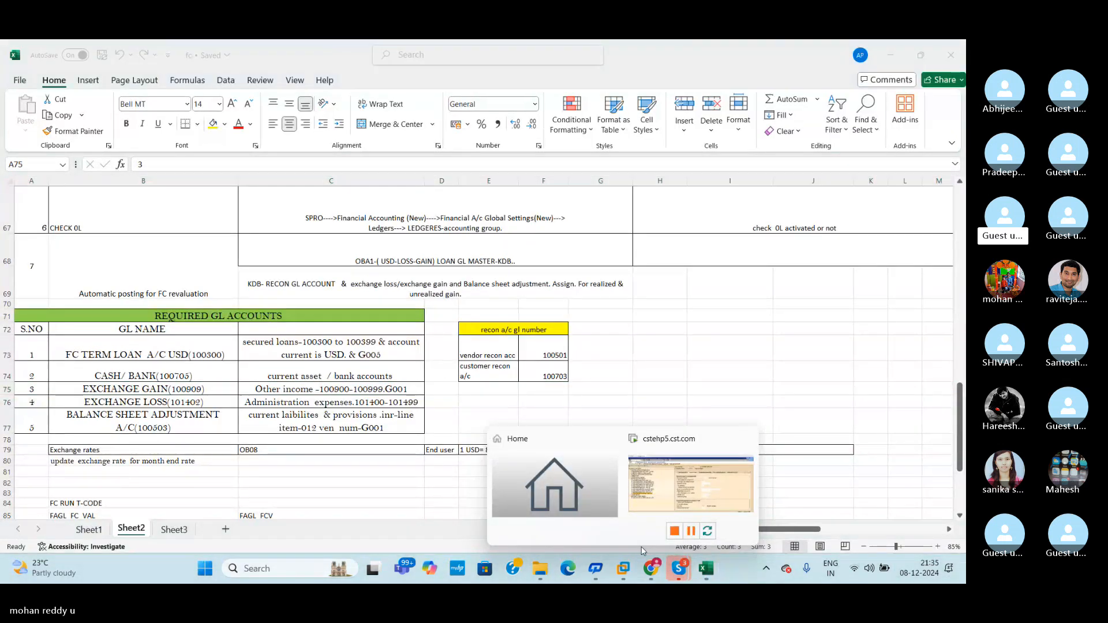
{"action": "left_click", "coordinate": [668, 489]}
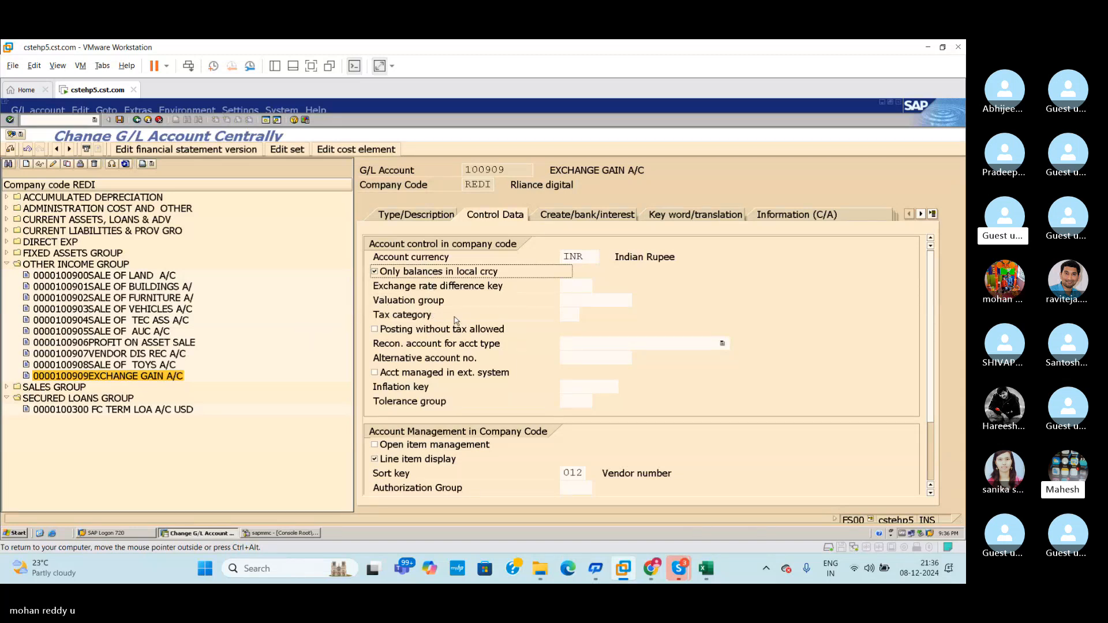
Step: Save the exchange gain account changes while opening FC TERM LOA A/C USD for changing, and examine the loan account's type and control data
{"action": "mouse_move", "coordinate": [553, 559]}
{"action": "left_click", "coordinate": [112, 411]}
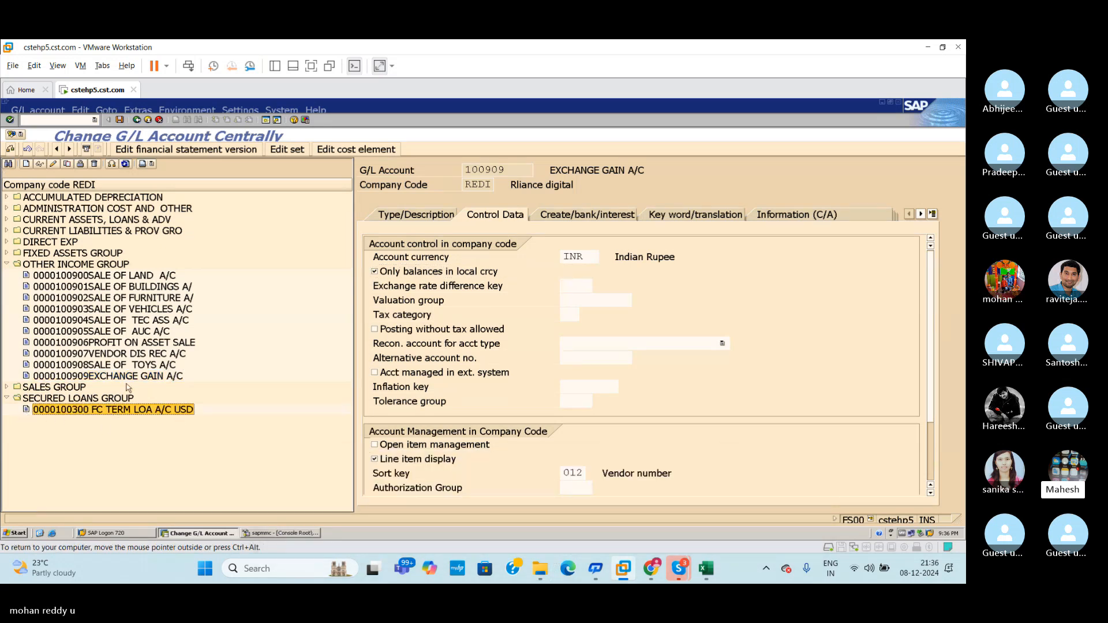
{"action": "left_click", "coordinate": [53, 164]}
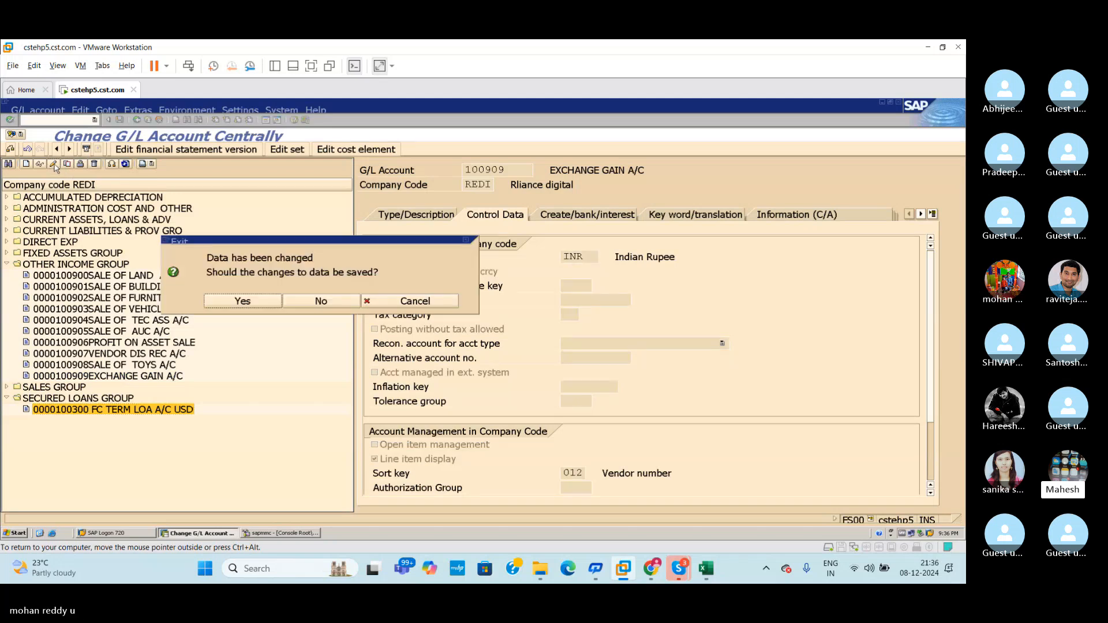
{"action": "left_click", "coordinate": [268, 303]}
{"action": "left_click", "coordinate": [430, 216]}
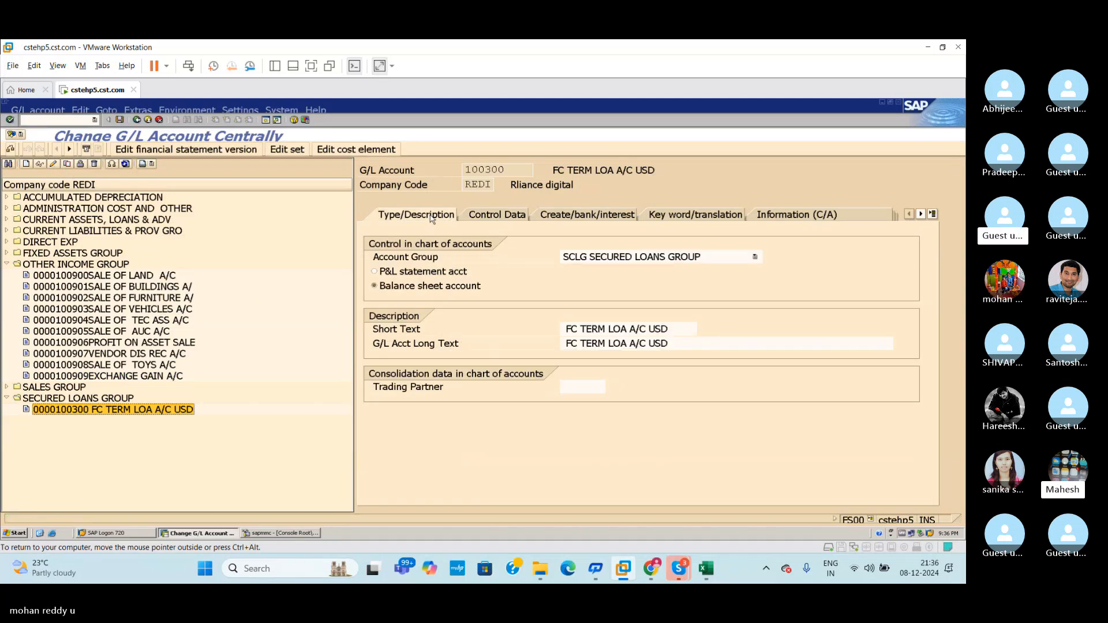
{"action": "left_click", "coordinate": [496, 215]}
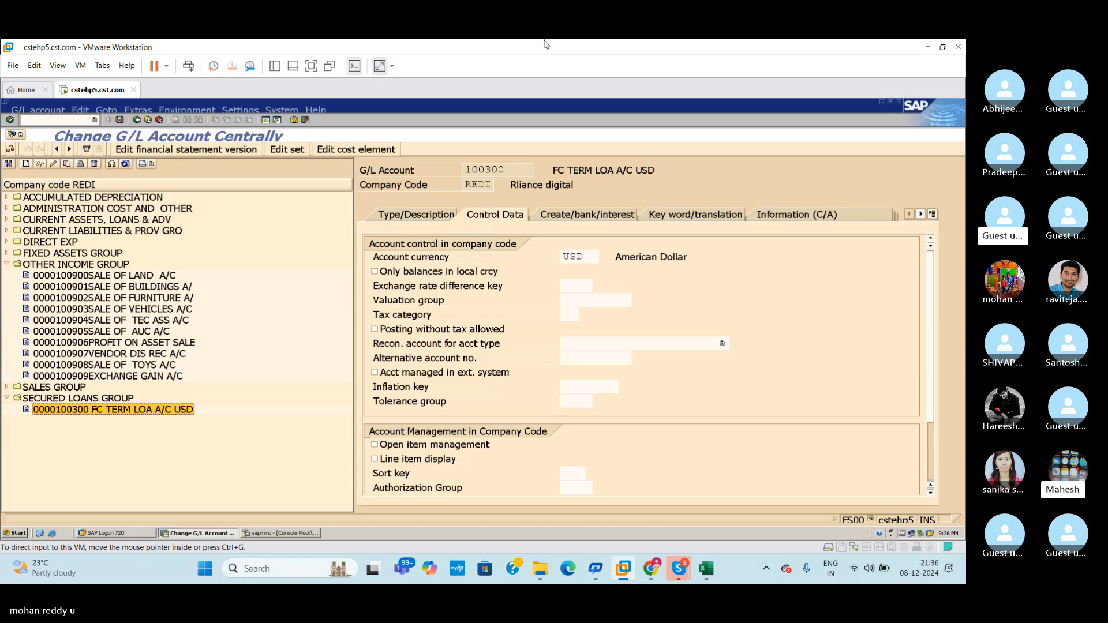
Step: Glance at the Excel notes, return to SAP and reopen EXCHANGE GAIN A/C to examine its control data and field status group
{"action": "left_click", "coordinate": [706, 569]}
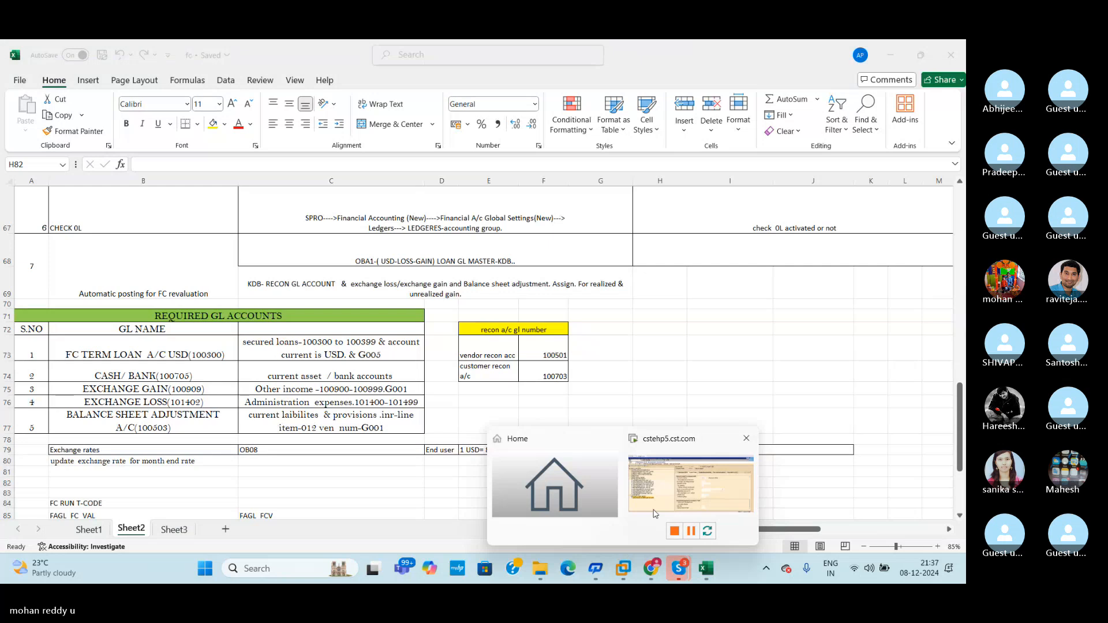
{"action": "left_click", "coordinate": [707, 482]}
{"action": "left_click", "coordinate": [92, 376]}
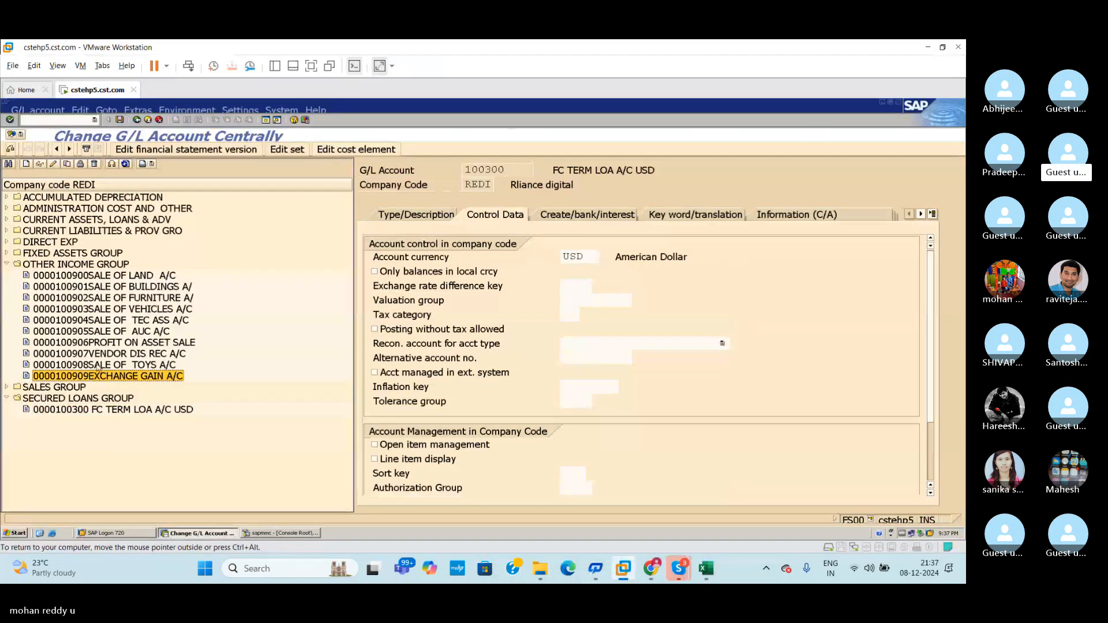
{"action": "left_click", "coordinate": [53, 163]}
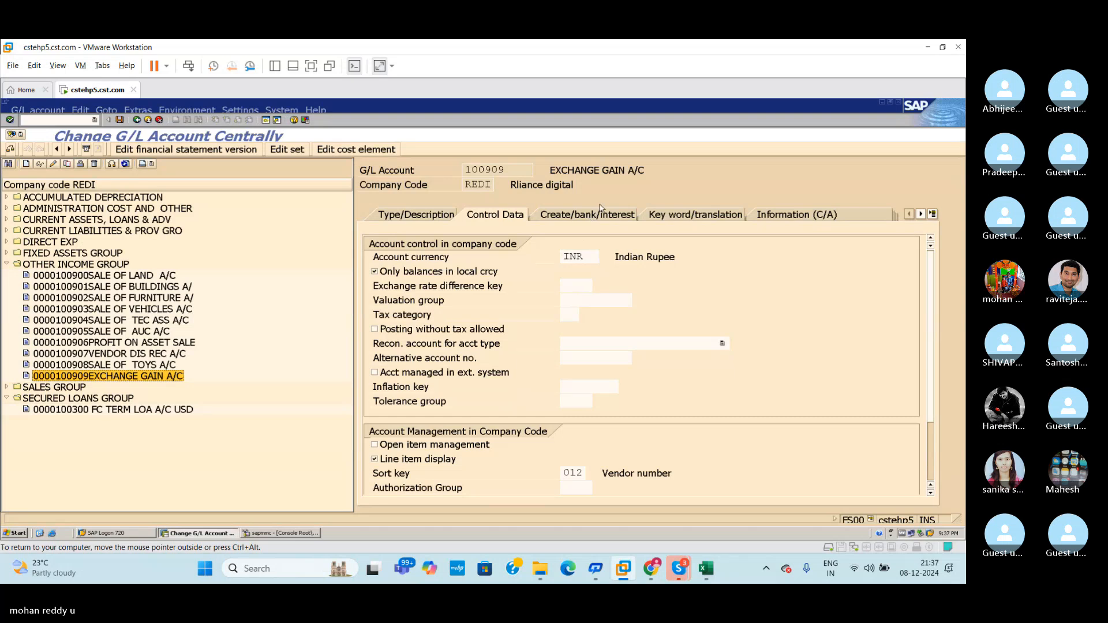
{"action": "left_click", "coordinate": [574, 219]}
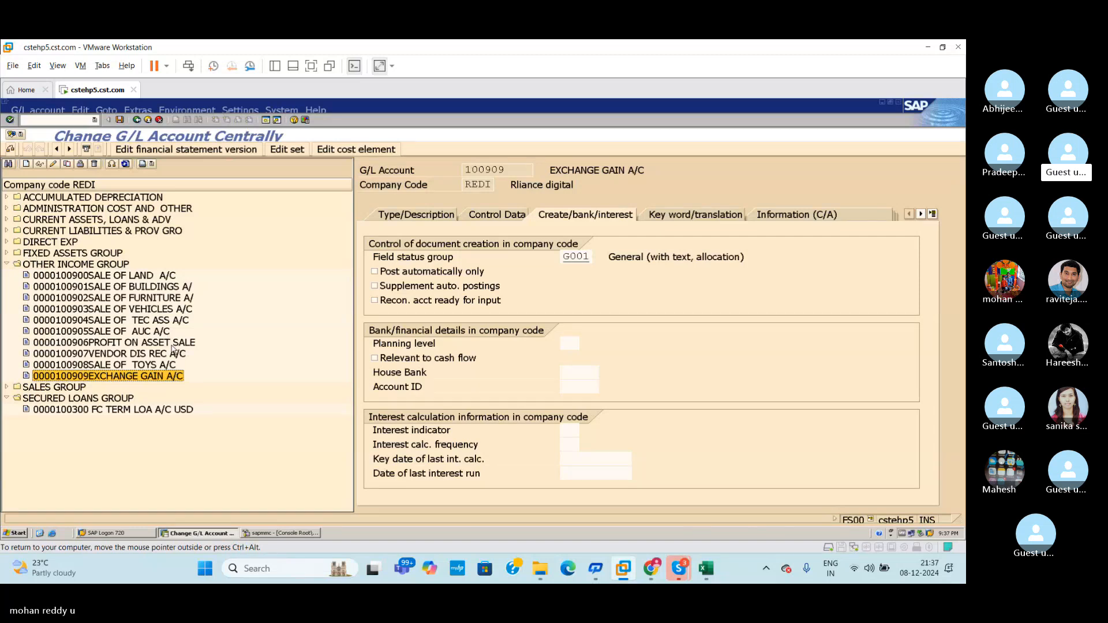
Step: Open EXCHANGE LOSSS A/C under ADMINISTRATION COST AND OTHER for changing, compare it with the Excel notes and examine its type and control data
{"action": "left_click", "coordinate": [7, 264]}
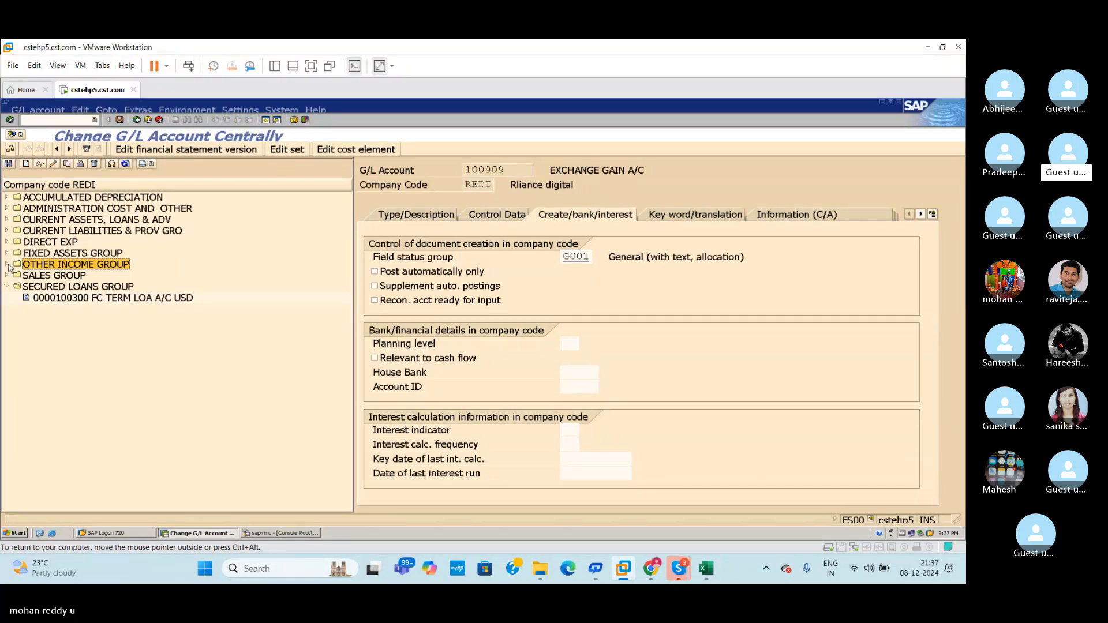
{"action": "left_click", "coordinate": [7, 265]}
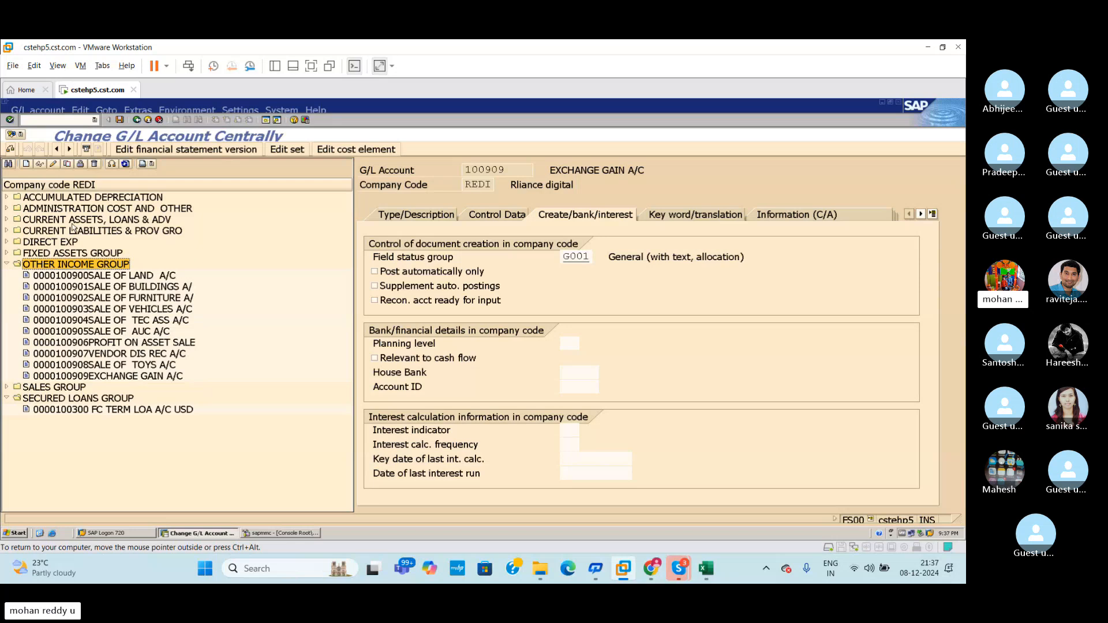
{"action": "left_click", "coordinate": [8, 208]}
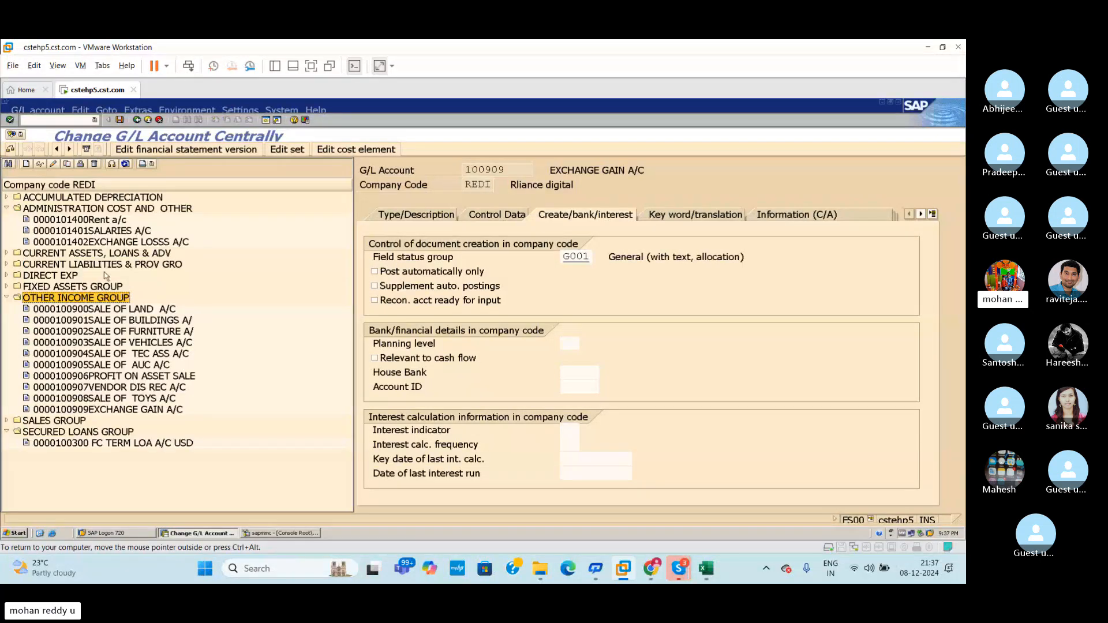
{"action": "left_click", "coordinate": [122, 245]}
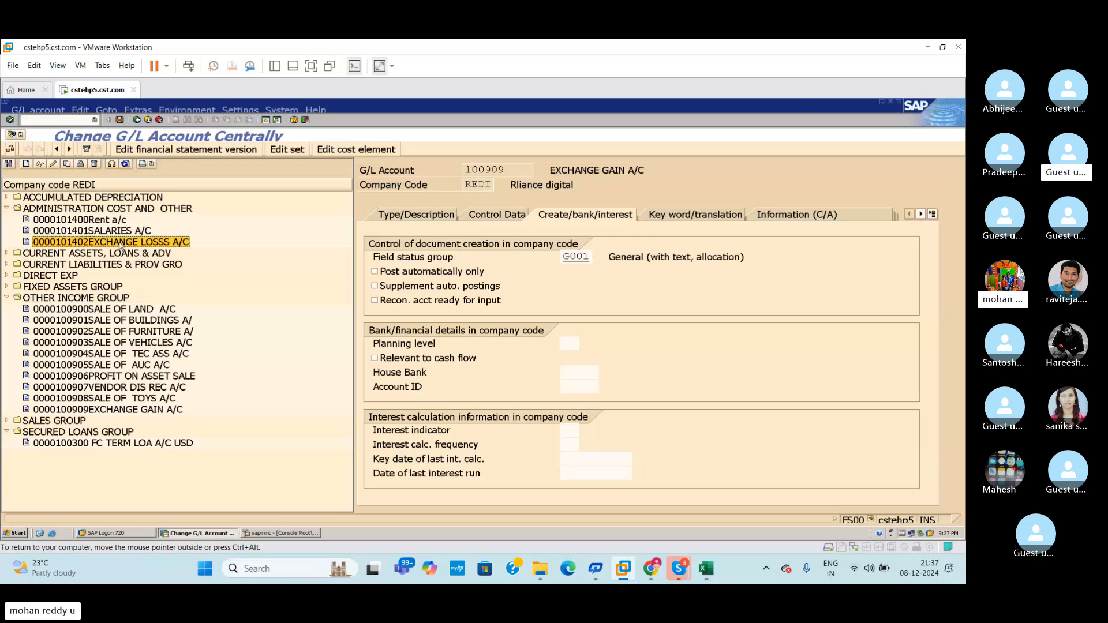
{"action": "left_click", "coordinate": [705, 568]}
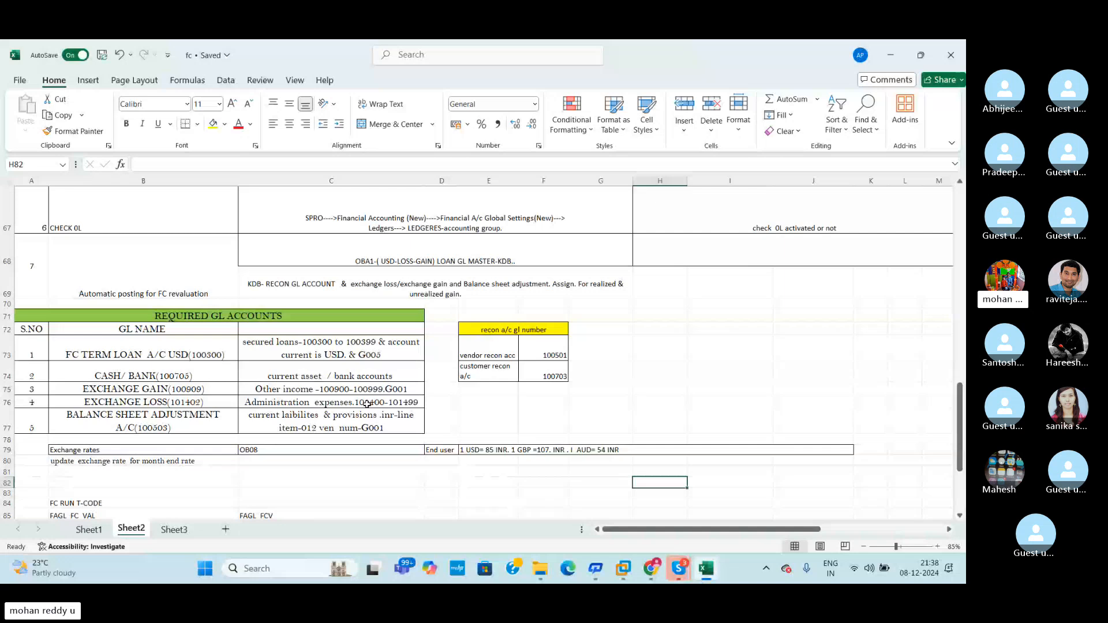
{"action": "left_click", "coordinate": [444, 414]}
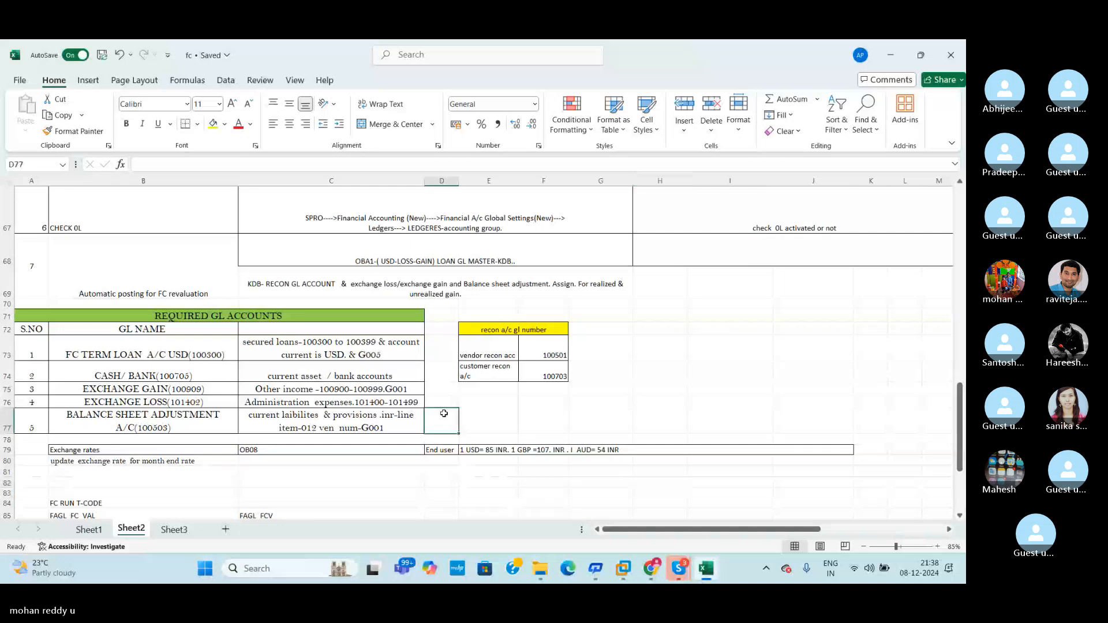
{"action": "key", "text": "alt+Tab"}
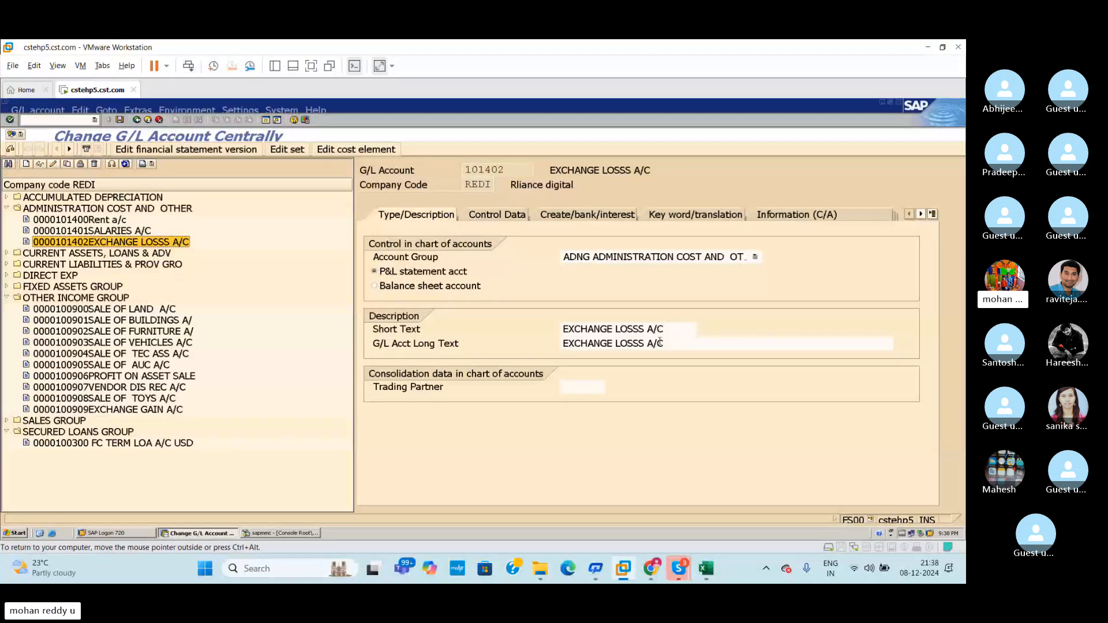
{"action": "left_click", "coordinate": [498, 214]}
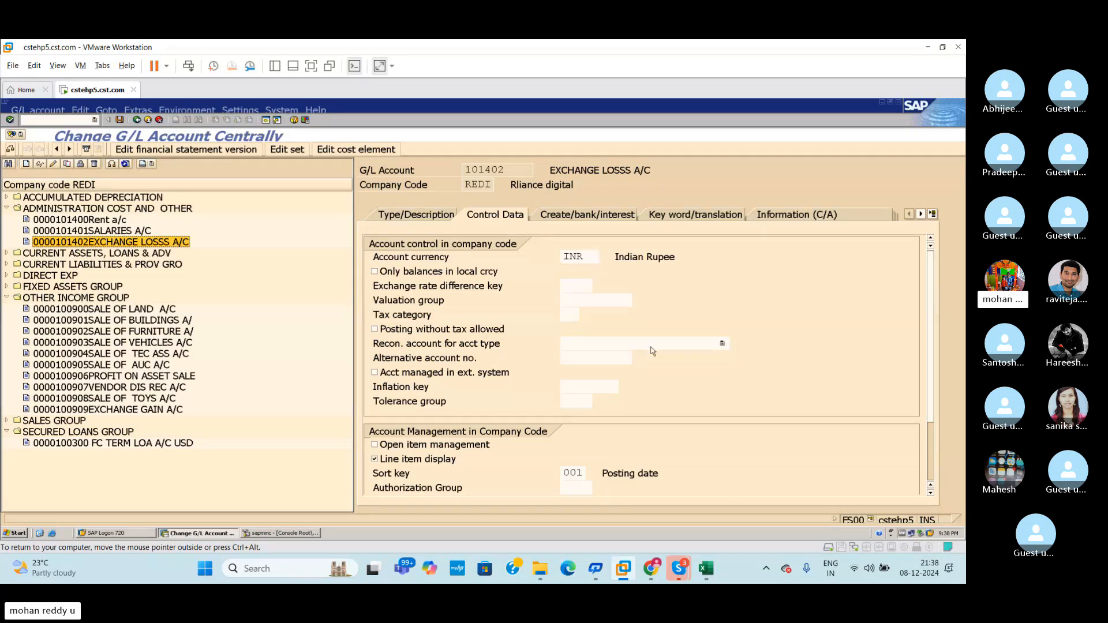
Step: Compare EXCHANGE LOSSS A/C with the Excel notes, check its field status group and leave the account maintenance
{"action": "left_click", "coordinate": [705, 568]}
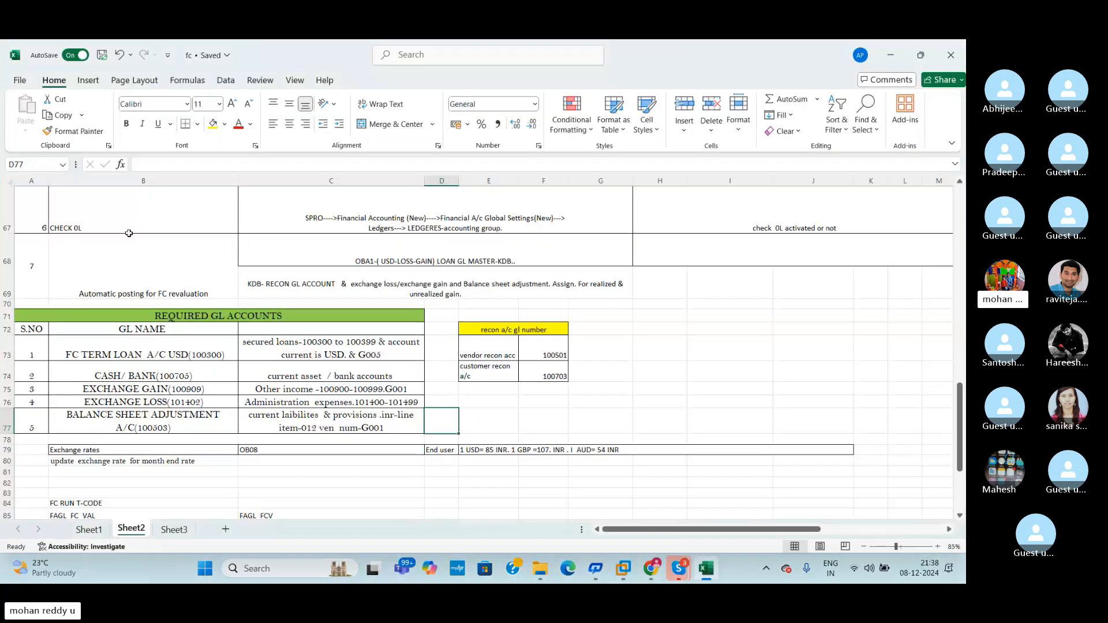
{"action": "key", "text": "alt+Tab"}
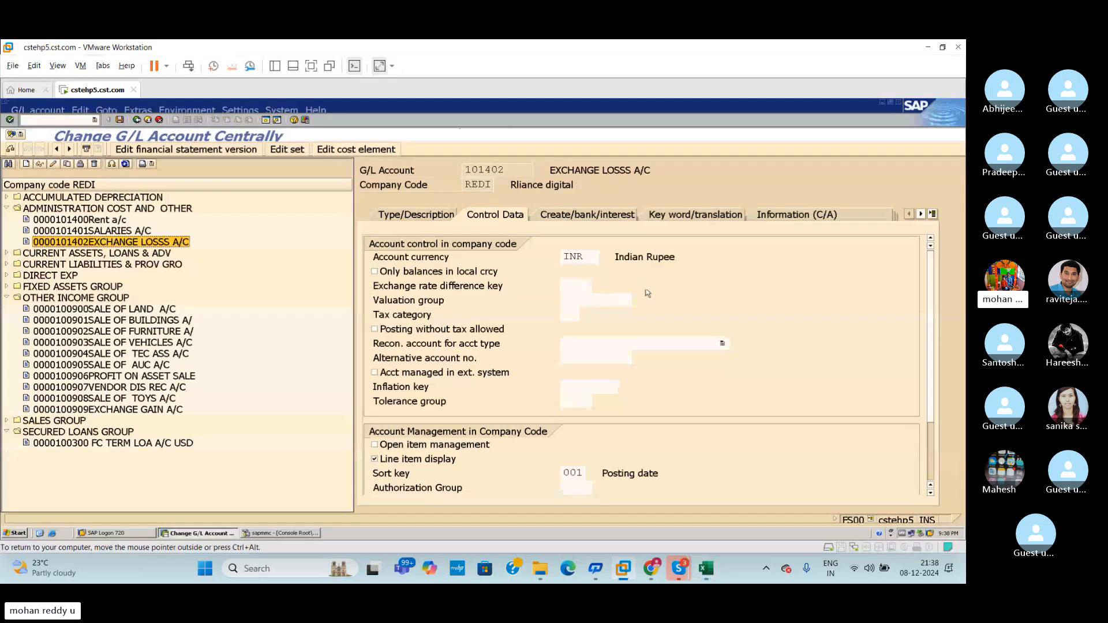
{"action": "left_click", "coordinate": [597, 218]}
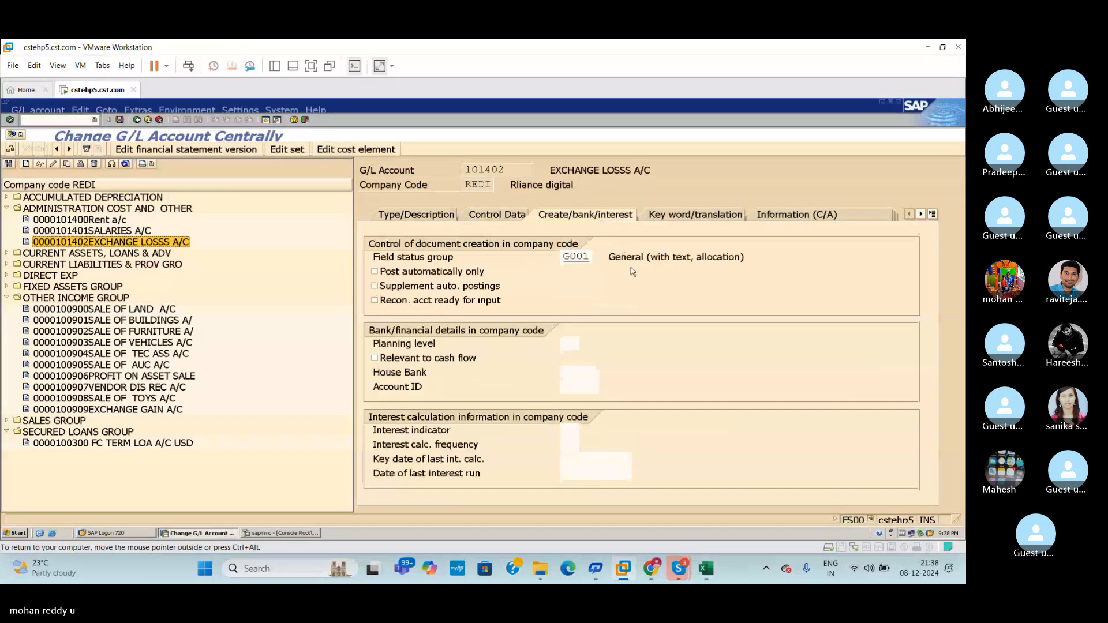
{"action": "left_click", "coordinate": [137, 119]}
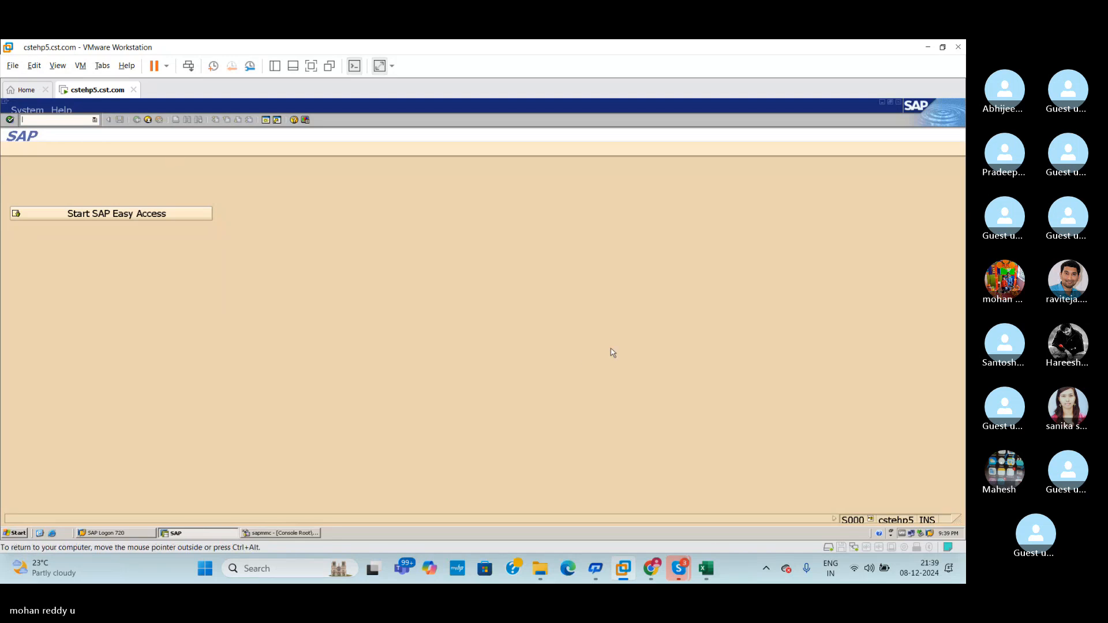
Step: Glance at the required accounts in the Excel notes, return to SAP and open transaction FS00
{"action": "left_click", "coordinate": [705, 568]}
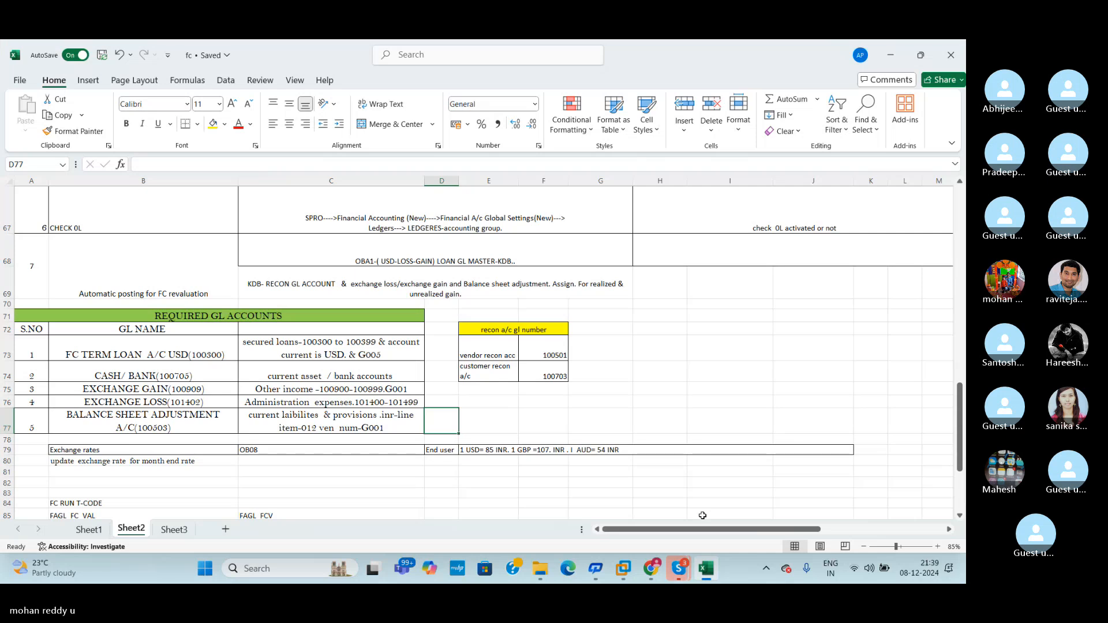
{"action": "left_click", "coordinate": [623, 569]}
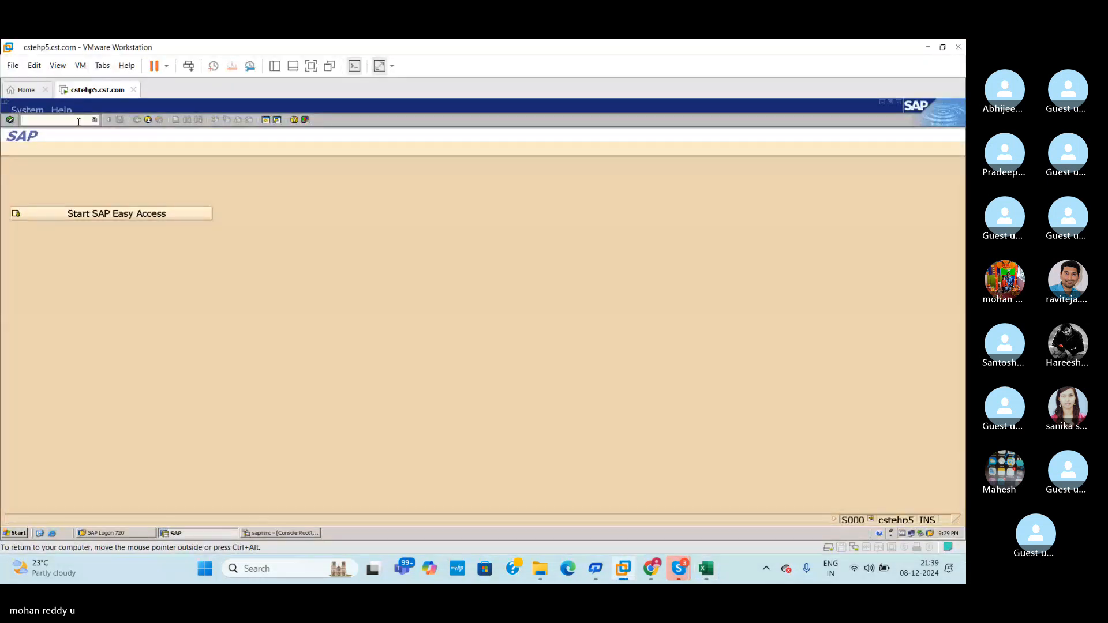
{"action": "key", "text": "Return"}
{"action": "type", "text": "/NFS00"}
{"action": "key", "text": "Return"}
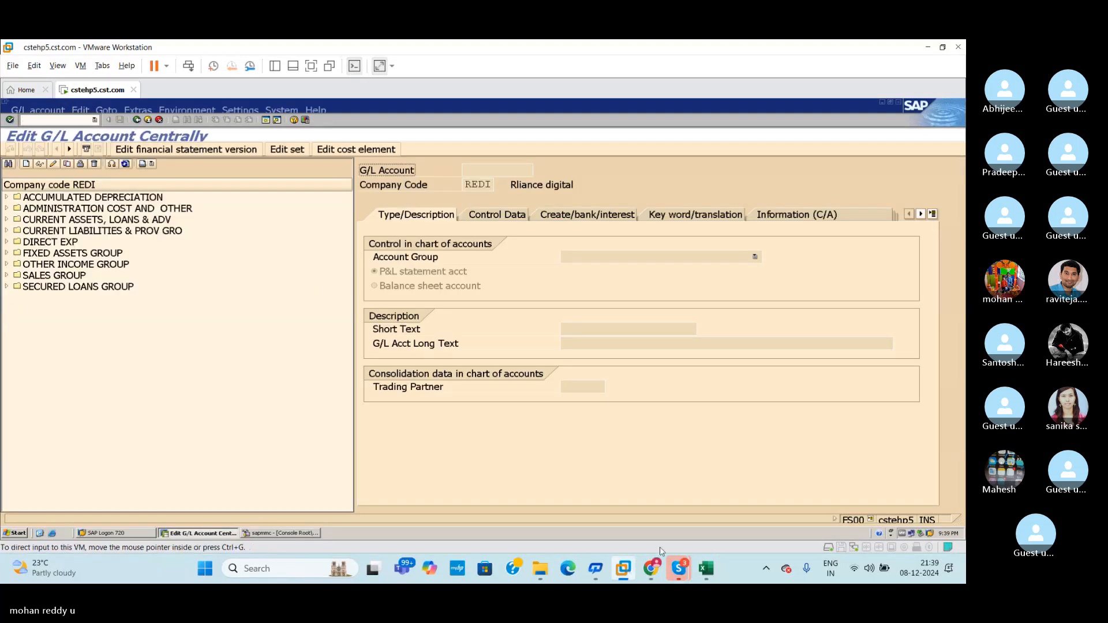
Step: Review the BALANCE SHEET ADJUSTMENT A/C requirements and the revaluation entry examples in the Excel notes
{"action": "left_click", "coordinate": [711, 571]}
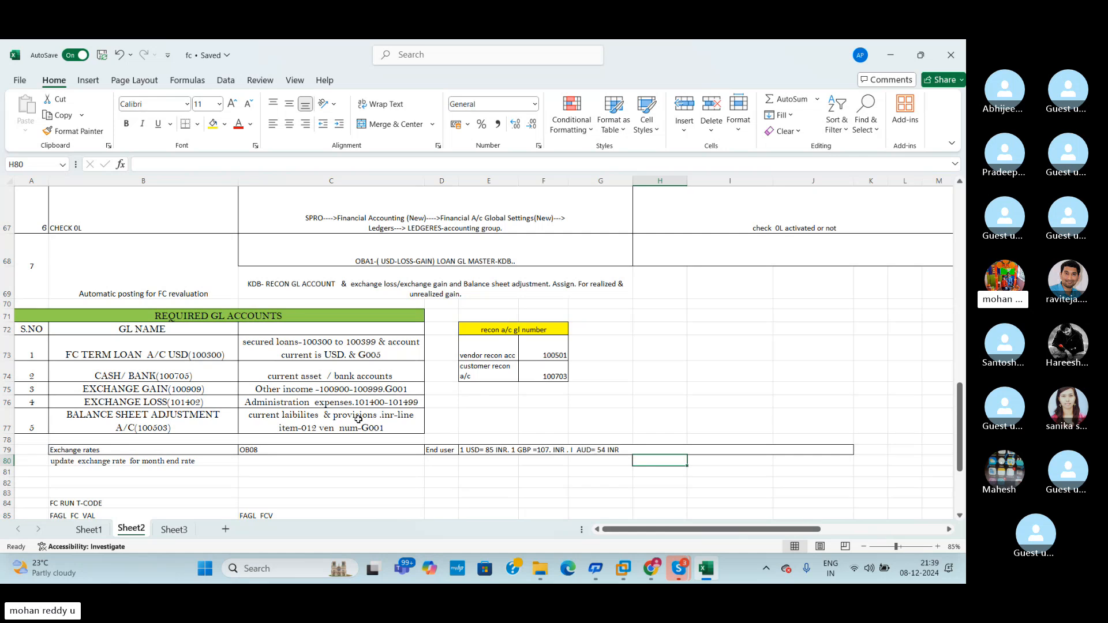
{"action": "left_click", "coordinate": [5, 420]}
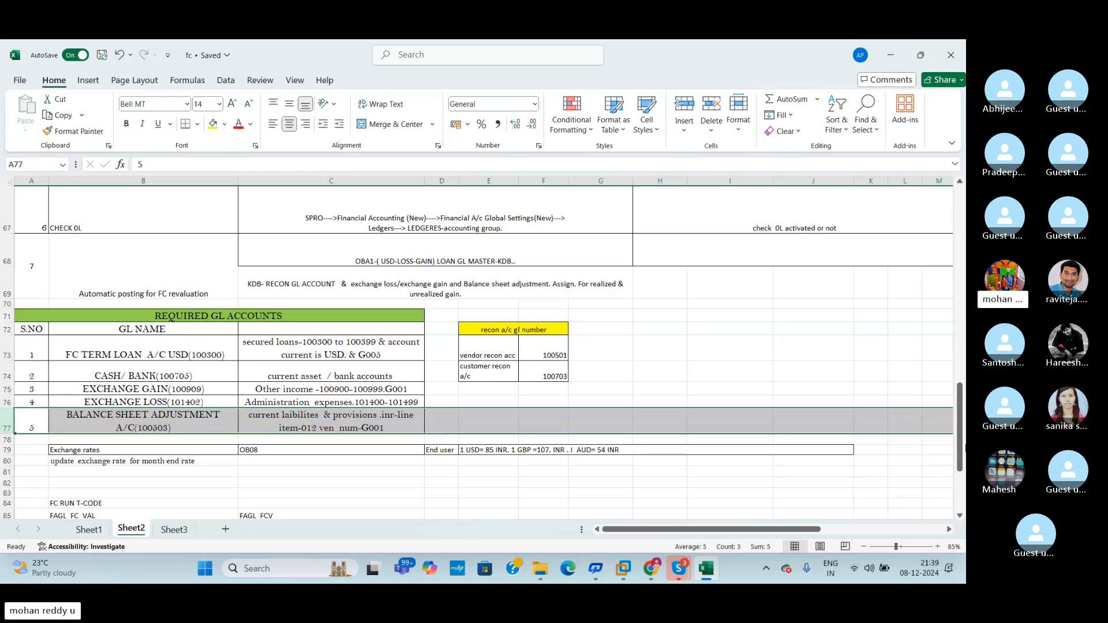
{"action": "left_click_drag", "start_coordinate": [964, 448], "coordinate": [961, 485]}
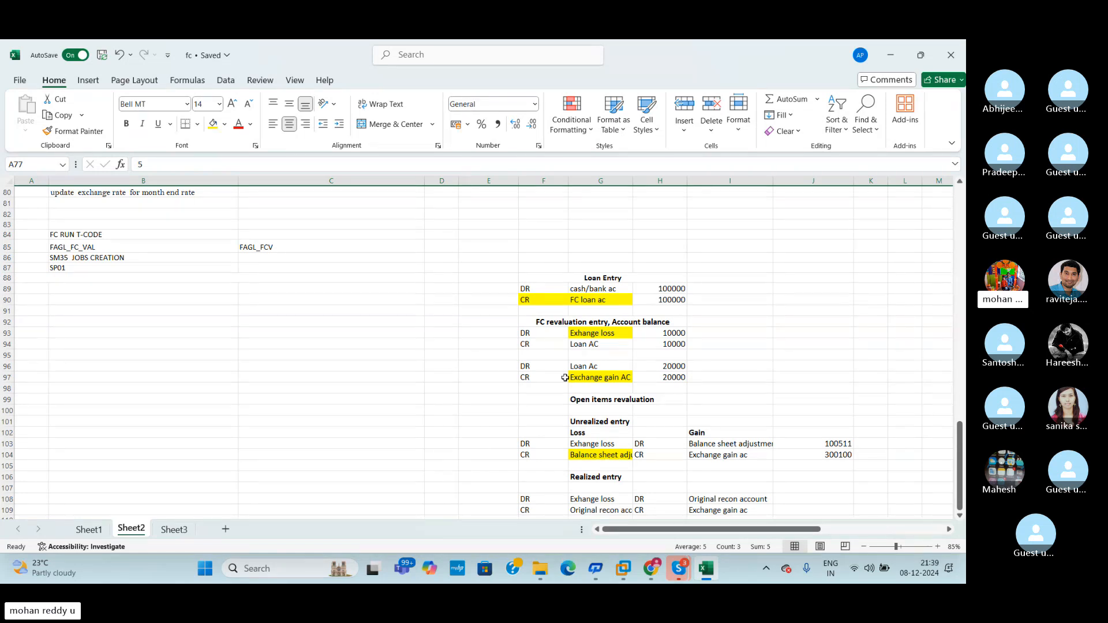
{"action": "scroll", "coordinate": [565, 377], "scroll_direction": "up", "scroll_amount": 5}
{"action": "left_click", "coordinate": [472, 460]}
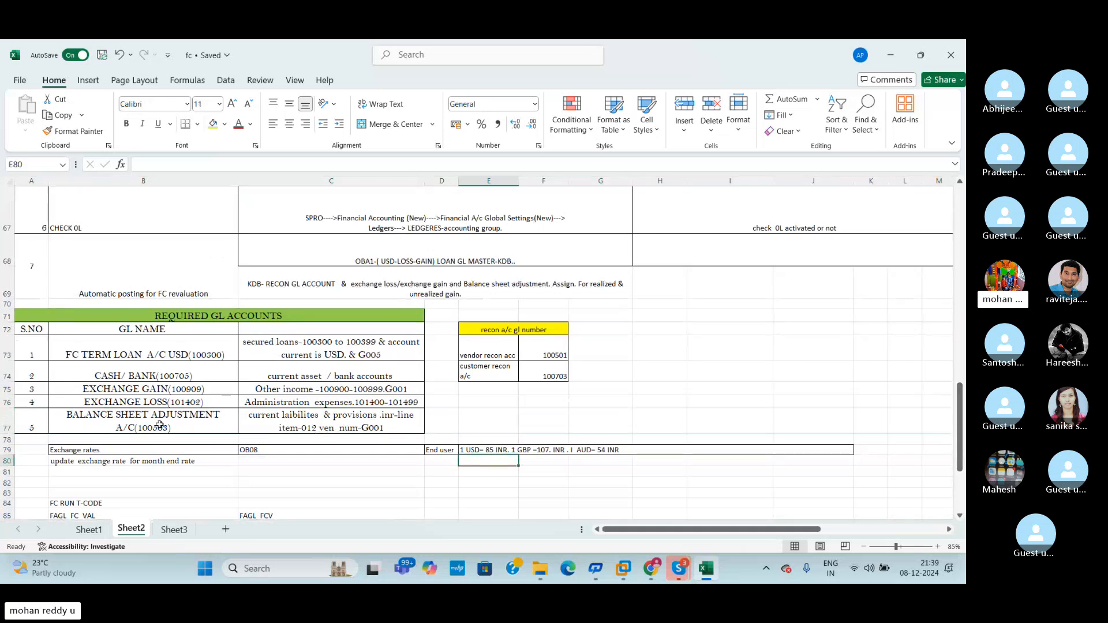
Step: Return to SAP and open BAL SHEET ADG A/C under CURRENT LIABILITIES & PROV GRO for changing
{"action": "left_click", "coordinate": [623, 568]}
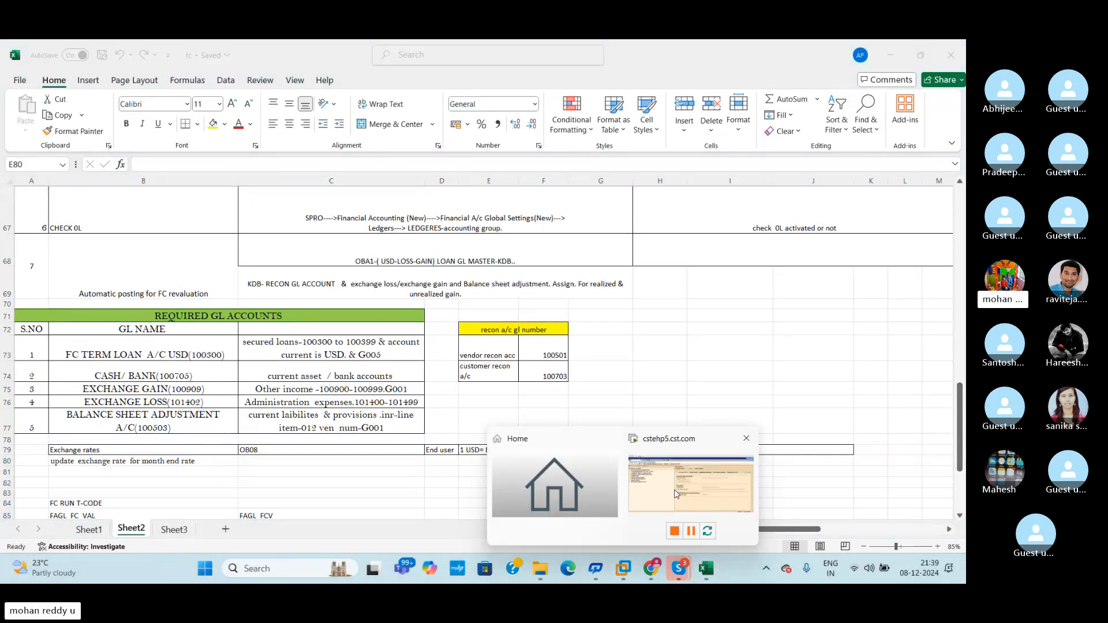
{"action": "left_click", "coordinate": [674, 490]}
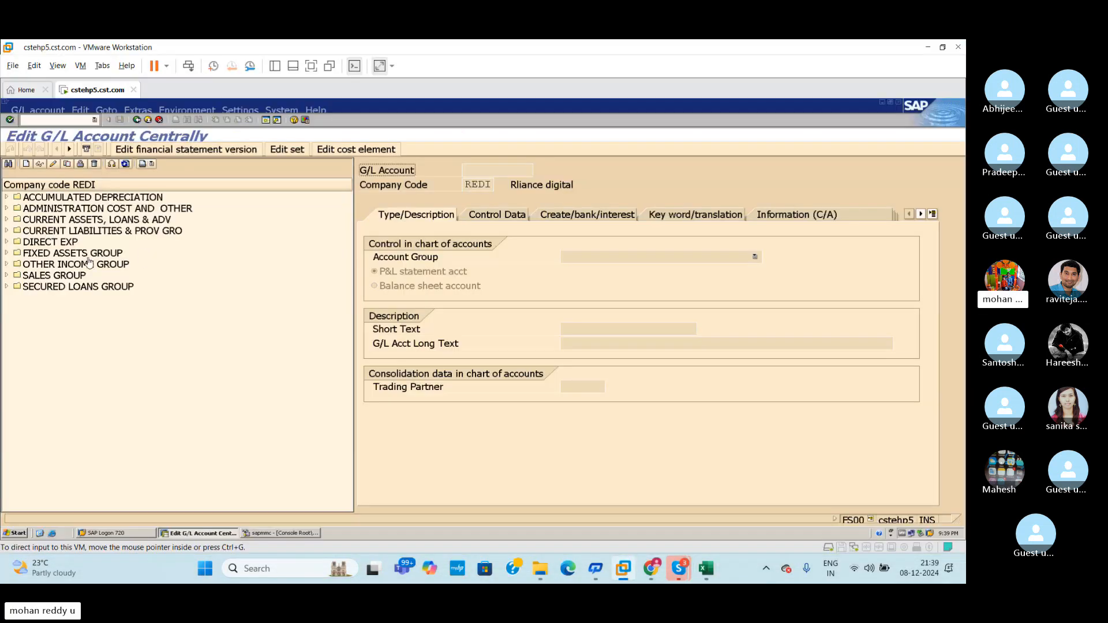
{"action": "left_click", "coordinate": [7, 231]}
{"action": "left_click", "coordinate": [103, 276]}
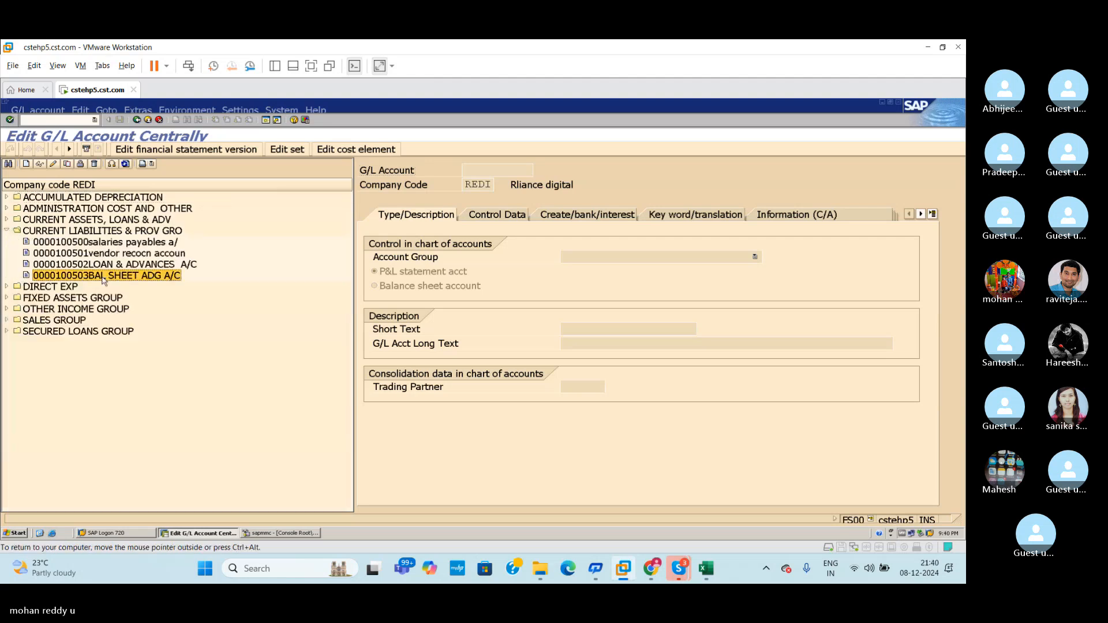
{"action": "double_click", "coordinate": [103, 276]}
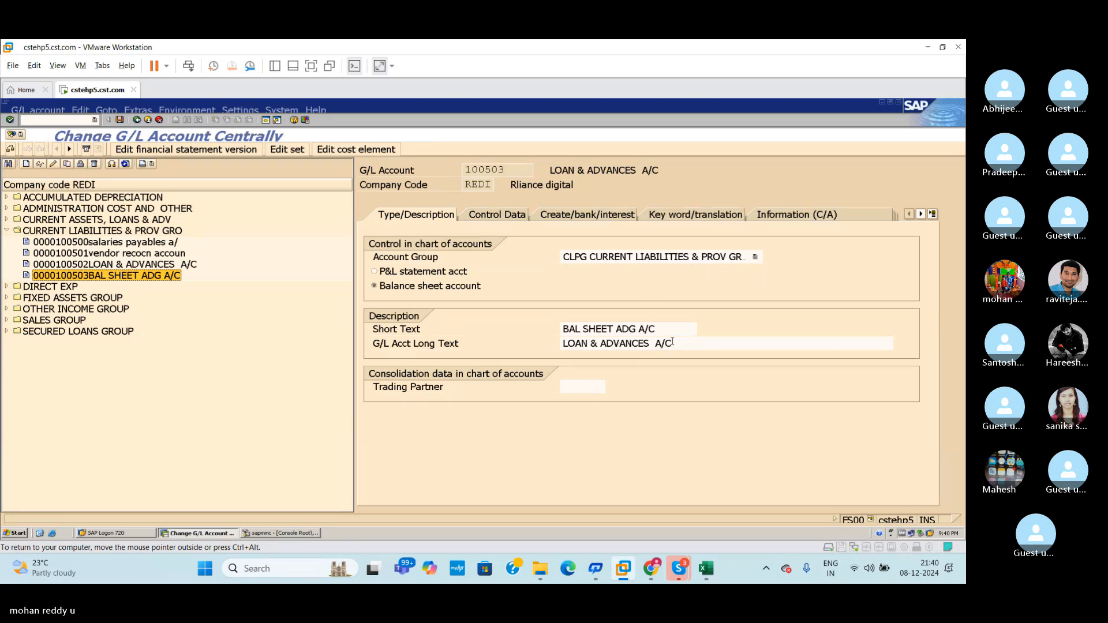
Step: Replace the G/L account long text with the short text BAL SHEET ADG A/C and save the account
{"action": "left_click_drag", "start_coordinate": [659, 330], "coordinate": [561, 330]}
{"action": "key", "text": "ctrl+c"}
{"action": "left_click_drag", "start_coordinate": [699, 345], "coordinate": [504, 345]}
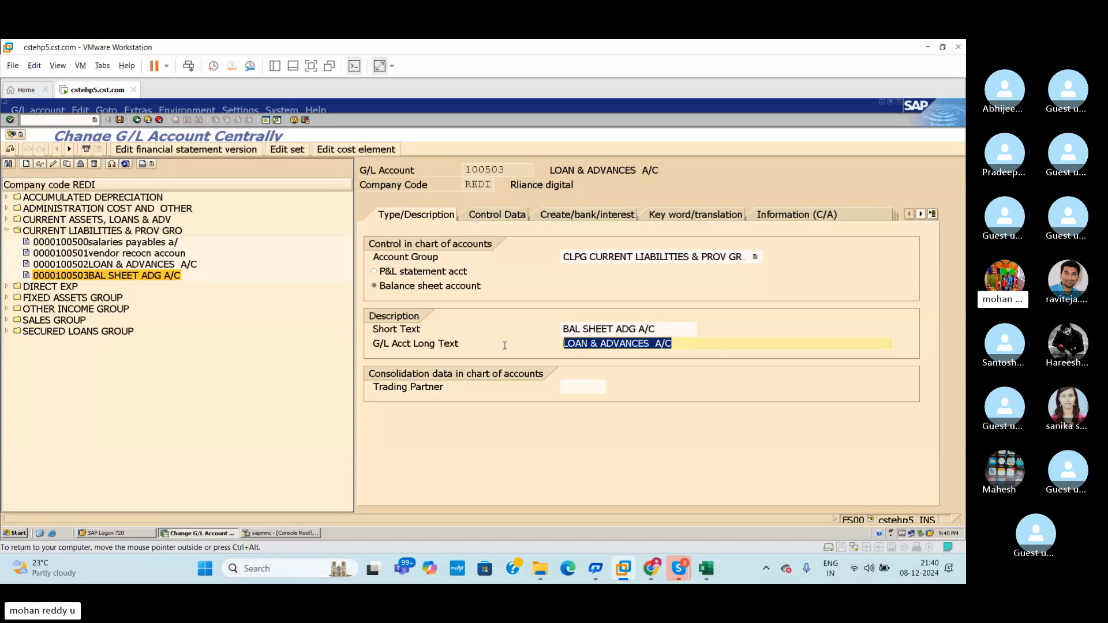
{"action": "key", "text": "ctrl+v"}
{"action": "key", "text": "ctrl+s"}
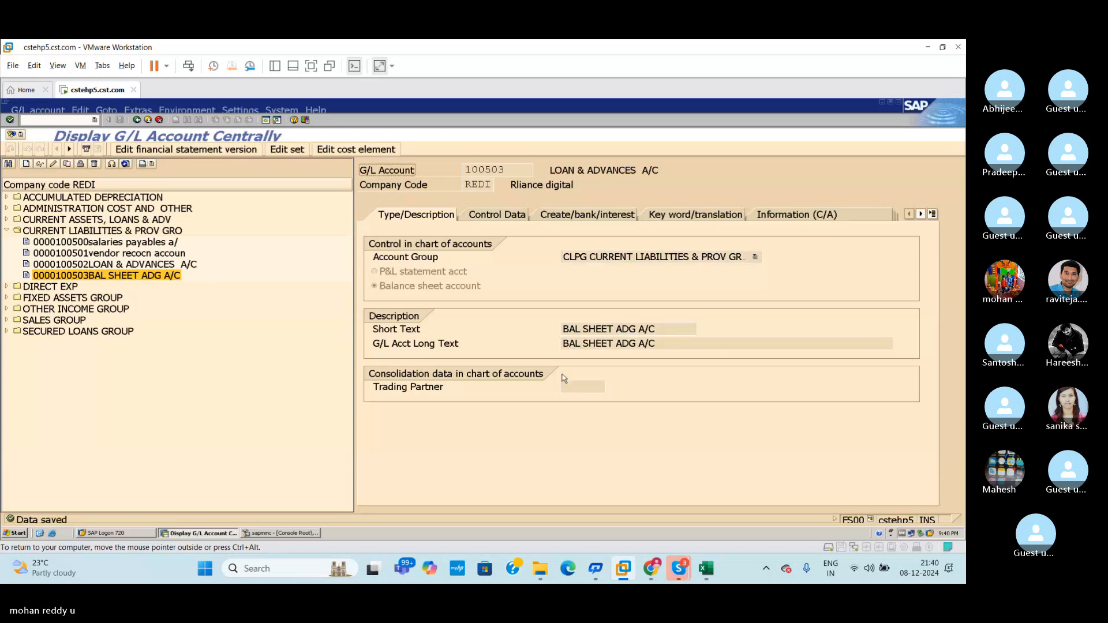
Step: Examine the balance sheet adjustment account's control data and field status group, and return to the Excel notes
{"action": "left_click", "coordinate": [510, 217]}
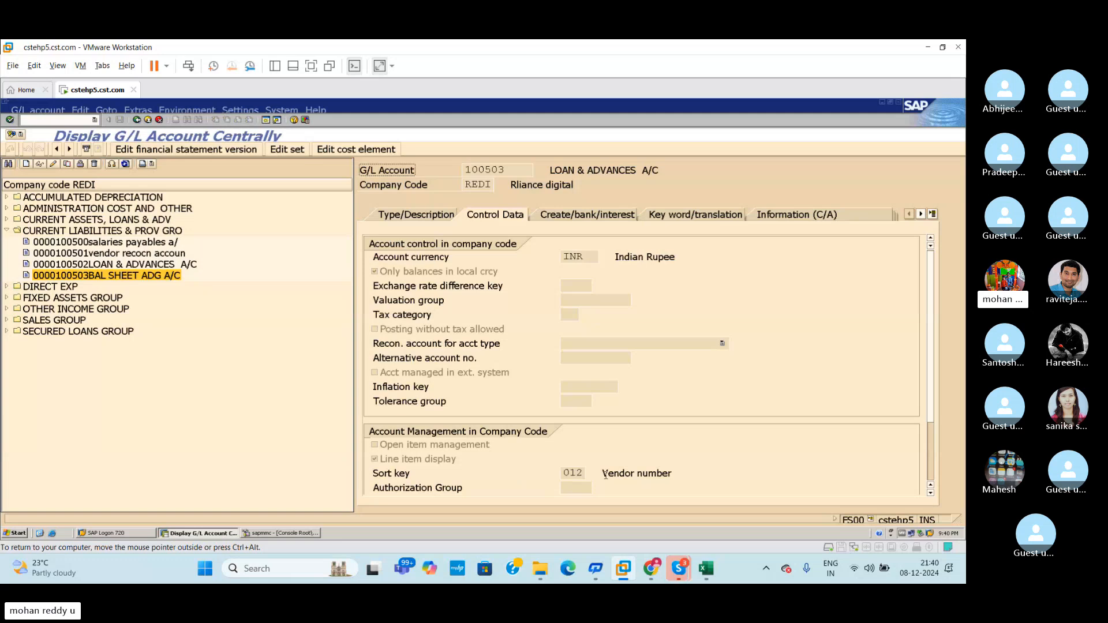
{"action": "left_click", "coordinate": [579, 216]}
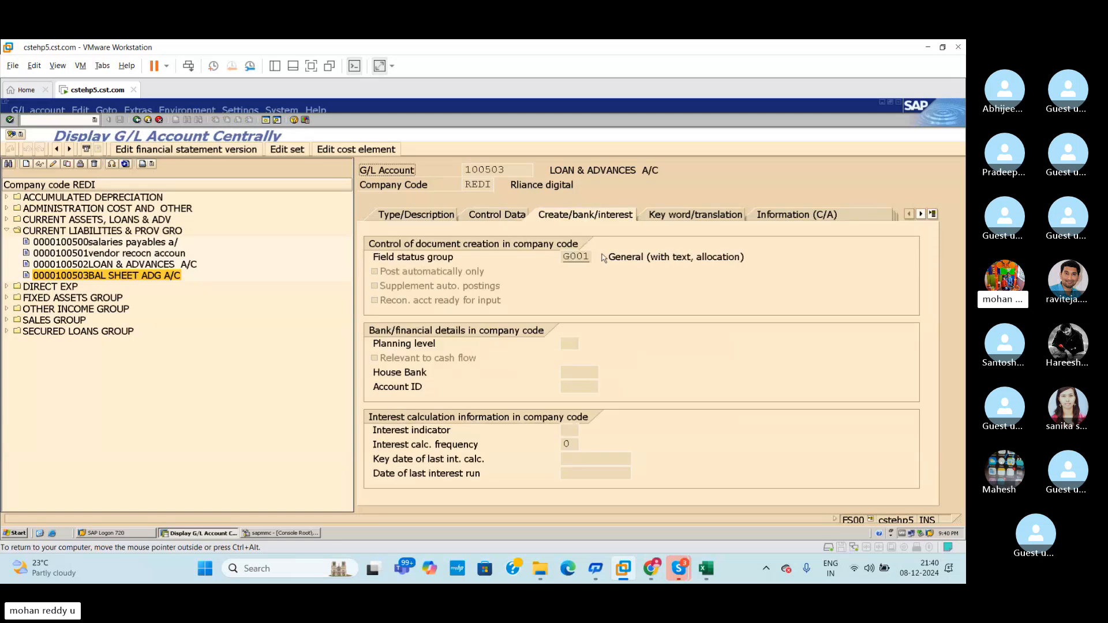
{"action": "left_click", "coordinate": [705, 569]}
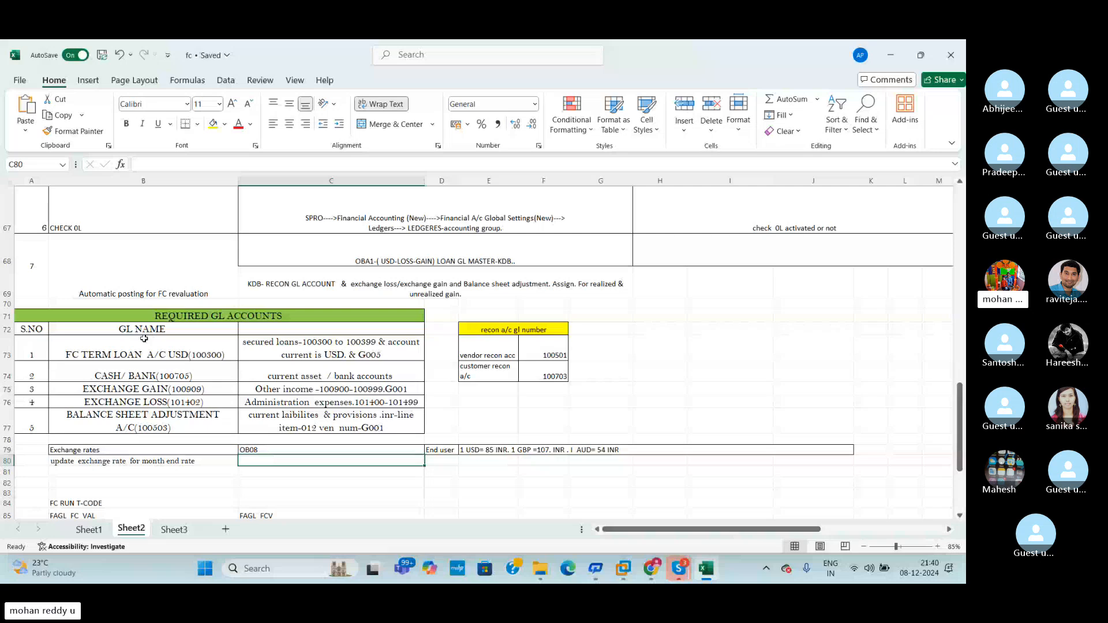
Step: Review the complete REQUIRED GL ACCOUNTS table in the Excel notes, from the term loan to the balance sheet adjustment account
{"action": "left_click_drag", "start_coordinate": [127, 345], "coordinate": [139, 428]}
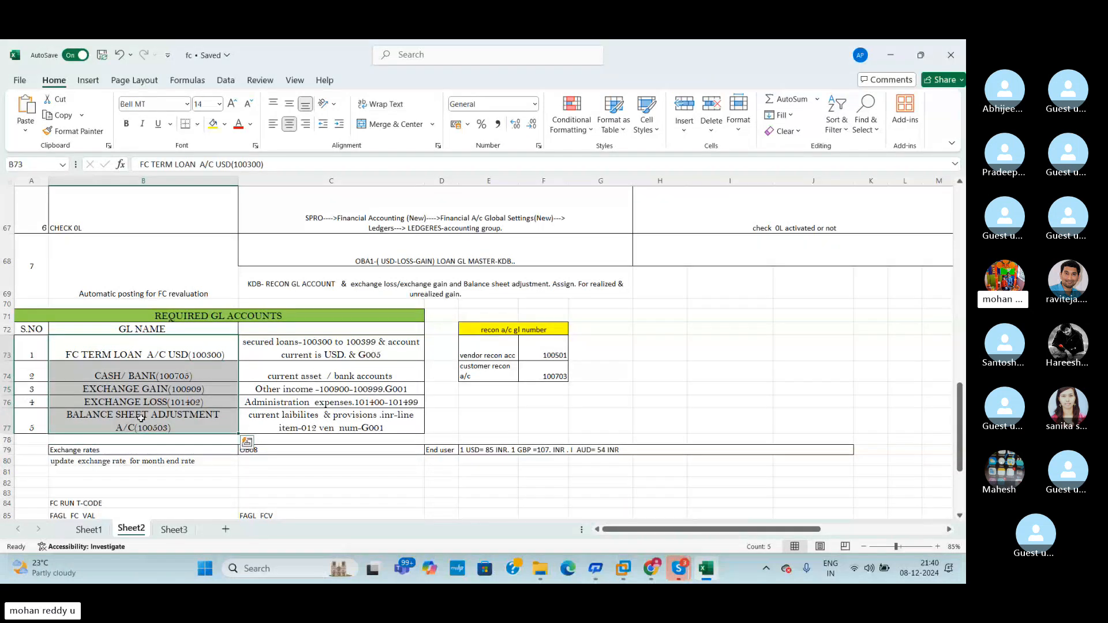
{"action": "left_click", "coordinate": [426, 404]}
{"action": "left_click_drag", "start_coordinate": [234, 319], "coordinate": [296, 411]}
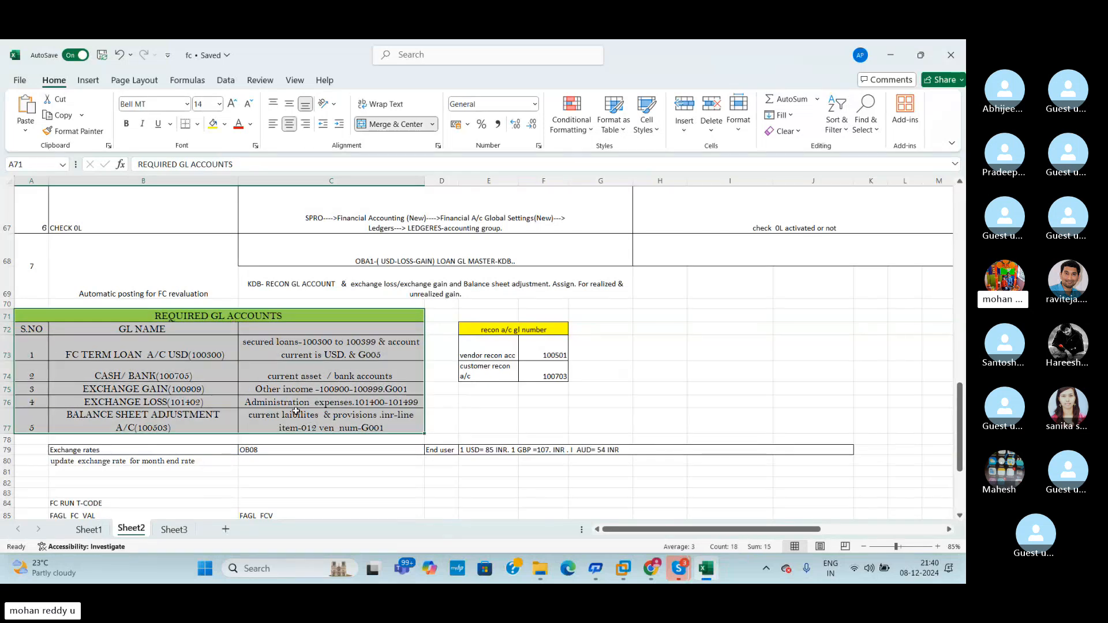
{"action": "left_click", "coordinate": [648, 380]}
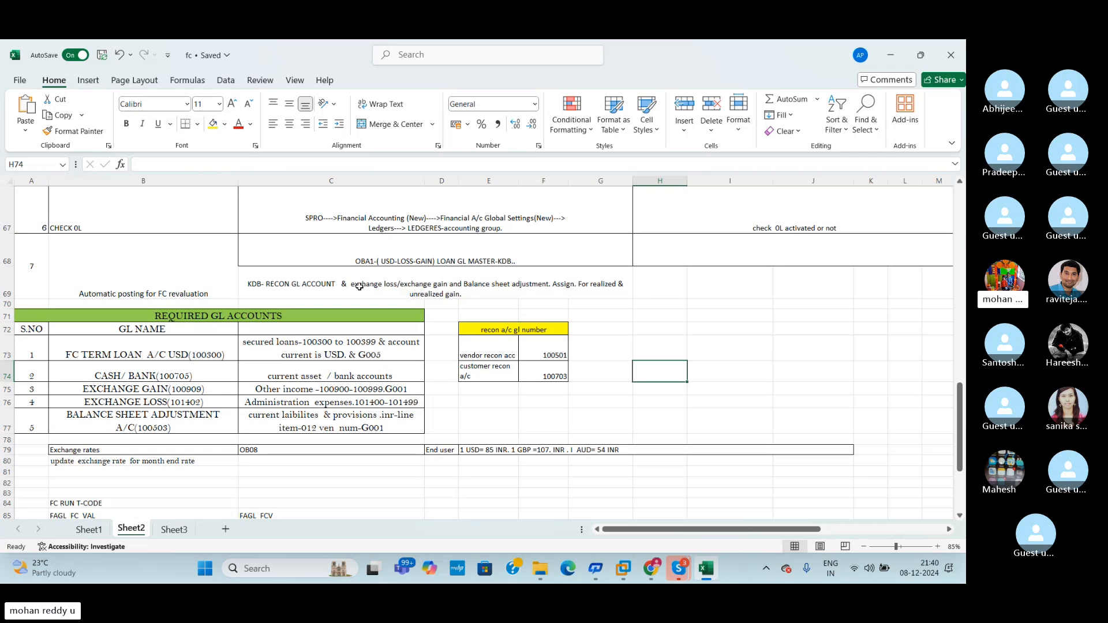
Step: Review the Automatic posting for FC revaluation notes on OBA1 and the KDB account assignments
{"action": "left_click", "coordinate": [663, 303]}
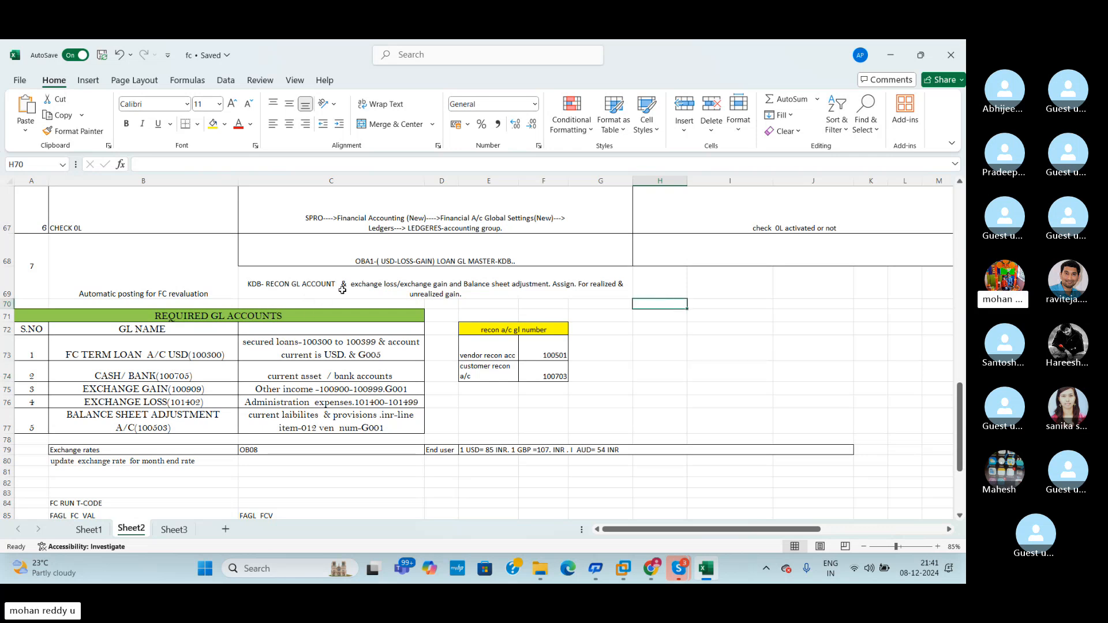
{"action": "left_click", "coordinate": [606, 313]}
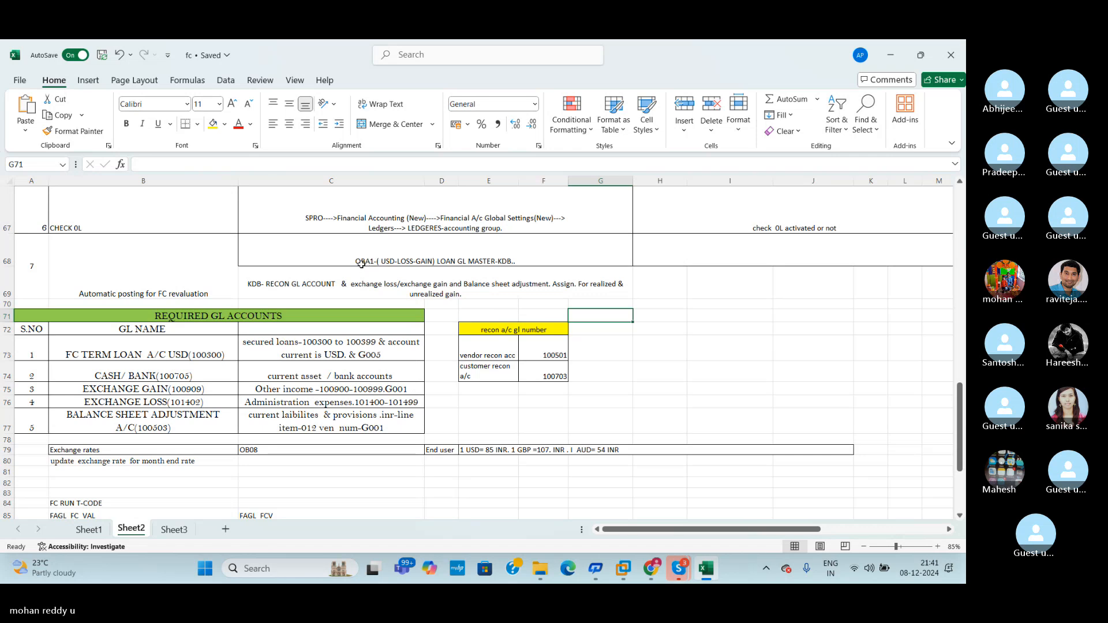
{"action": "left_click", "coordinate": [335, 271]}
{"action": "key", "text": "shift+space"}
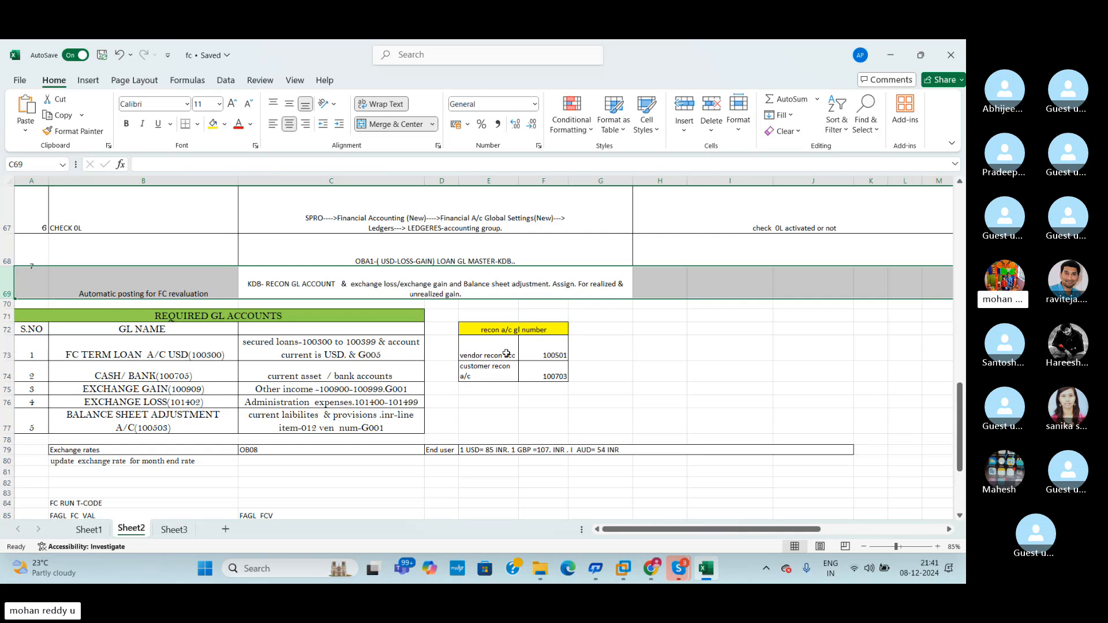
{"action": "left_click", "coordinate": [672, 358]}
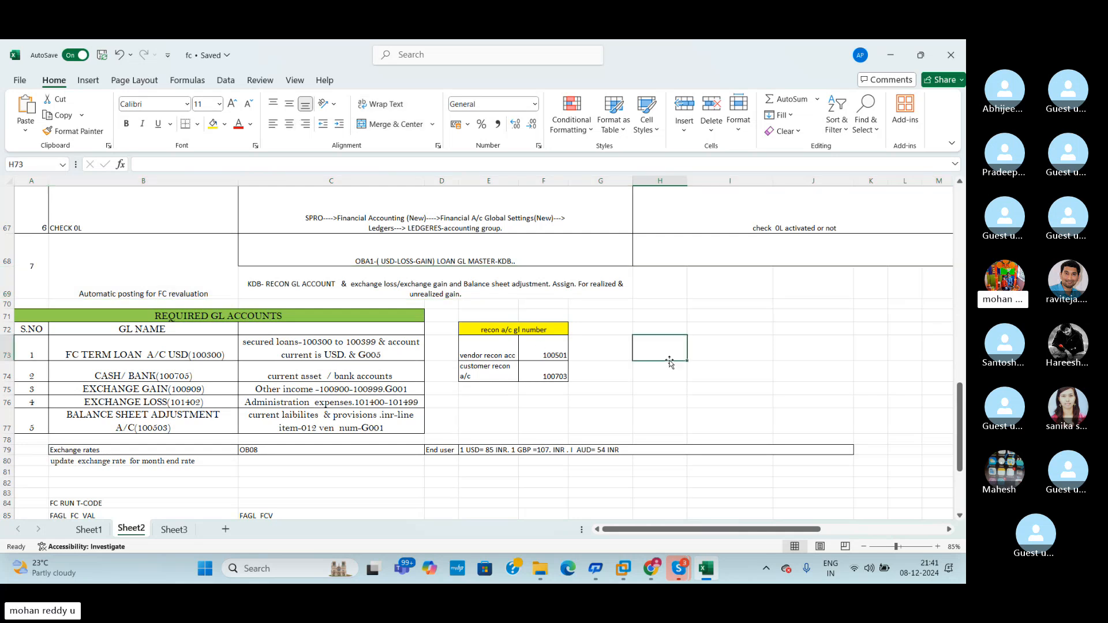
Step: Return to SAP and open transaction OBA1 for the exchange rate difference posting procedures
{"action": "key", "text": "alt+Tab"}
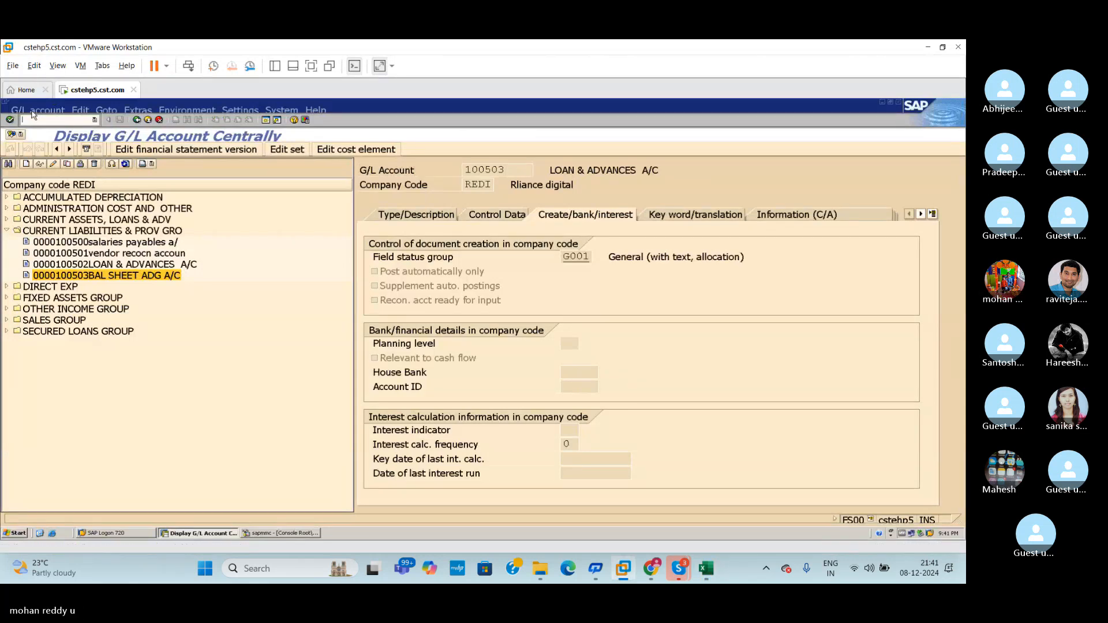
{"action": "type", "text": "/"}
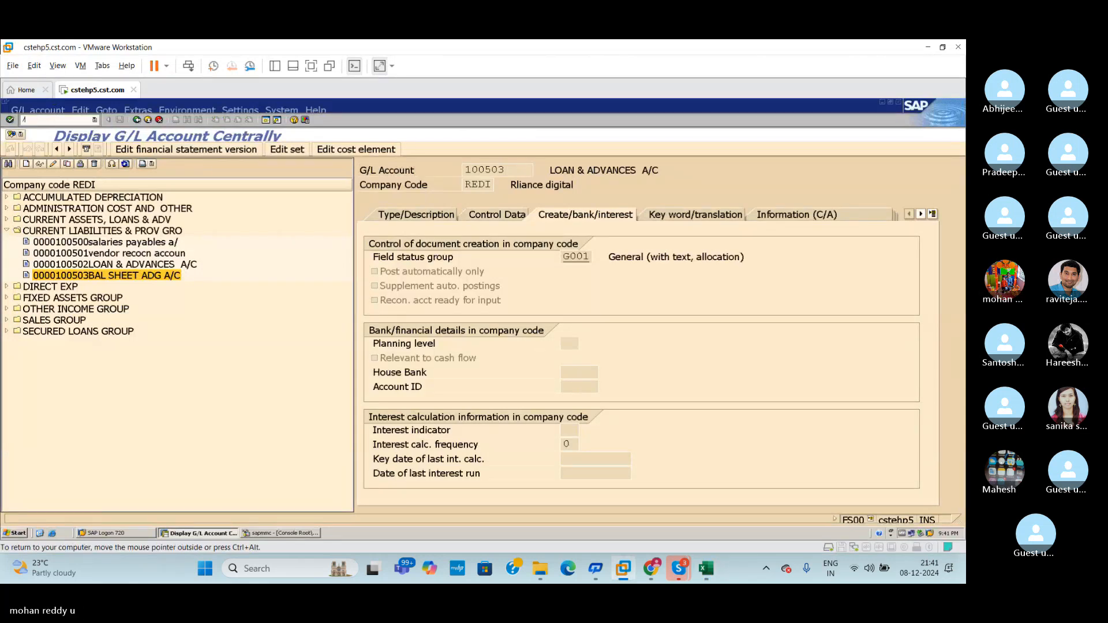
{"action": "type", "text": "N"}
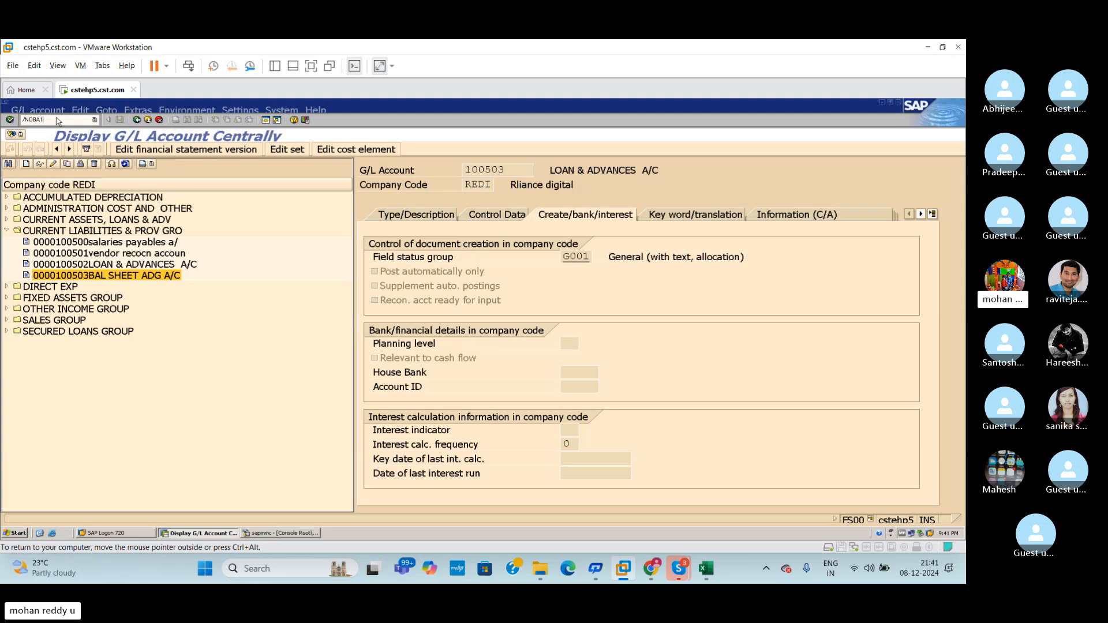
{"action": "type", "text": "OBA1"}
{"action": "key", "text": "Return"}
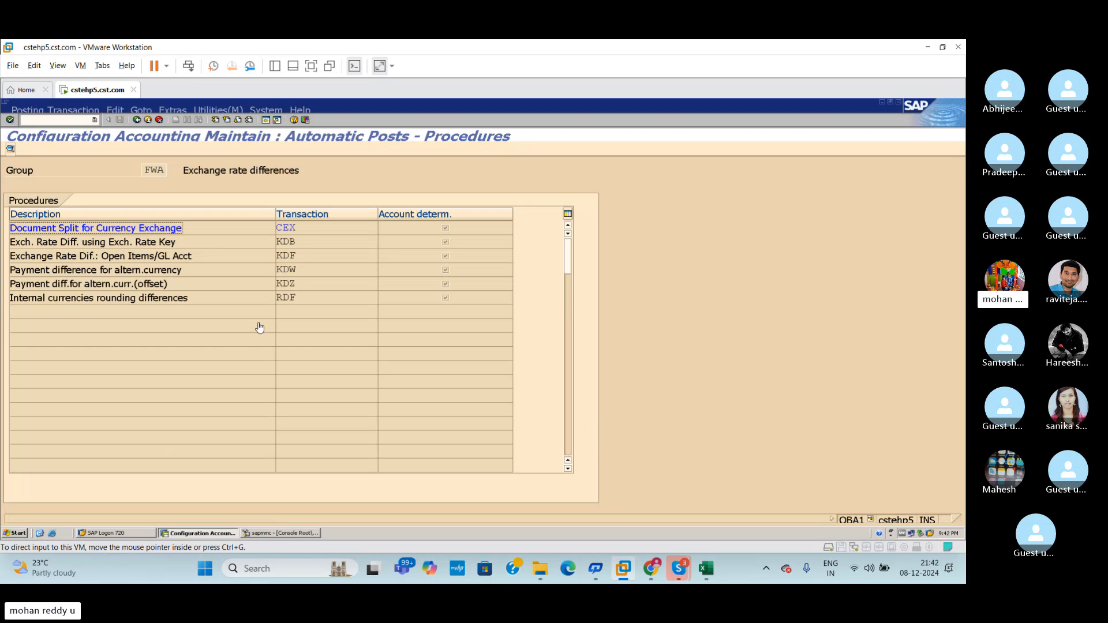
Step: Open procedure KDB for chart of accounts RDOC and examine the expense and gains accounts assigned to USD
{"action": "left_click", "coordinate": [298, 242]}
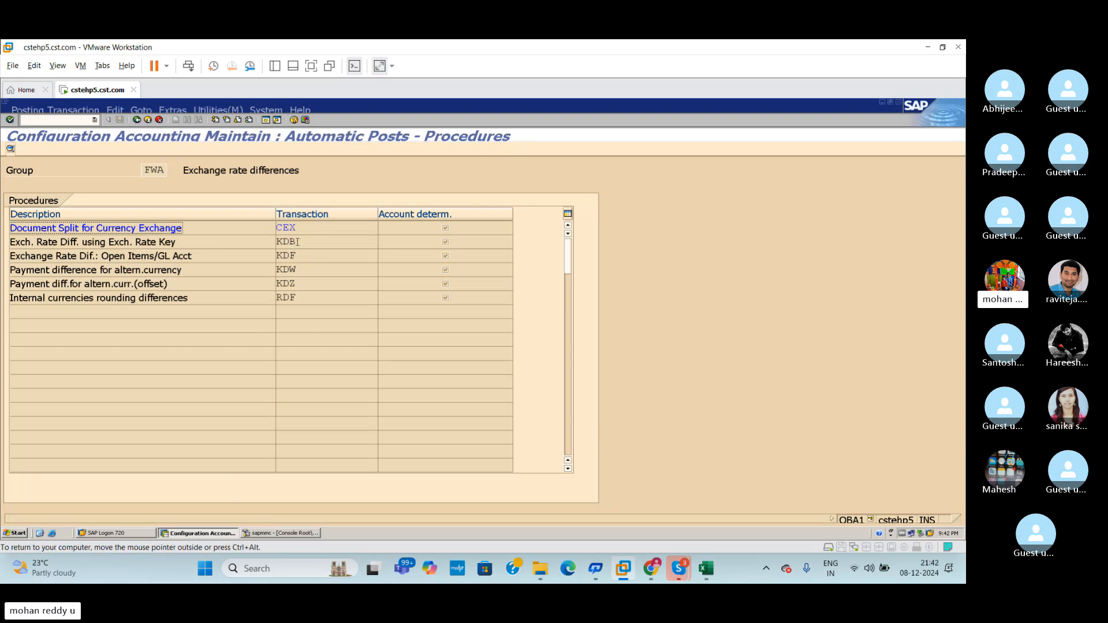
{"action": "double_click", "coordinate": [292, 242]}
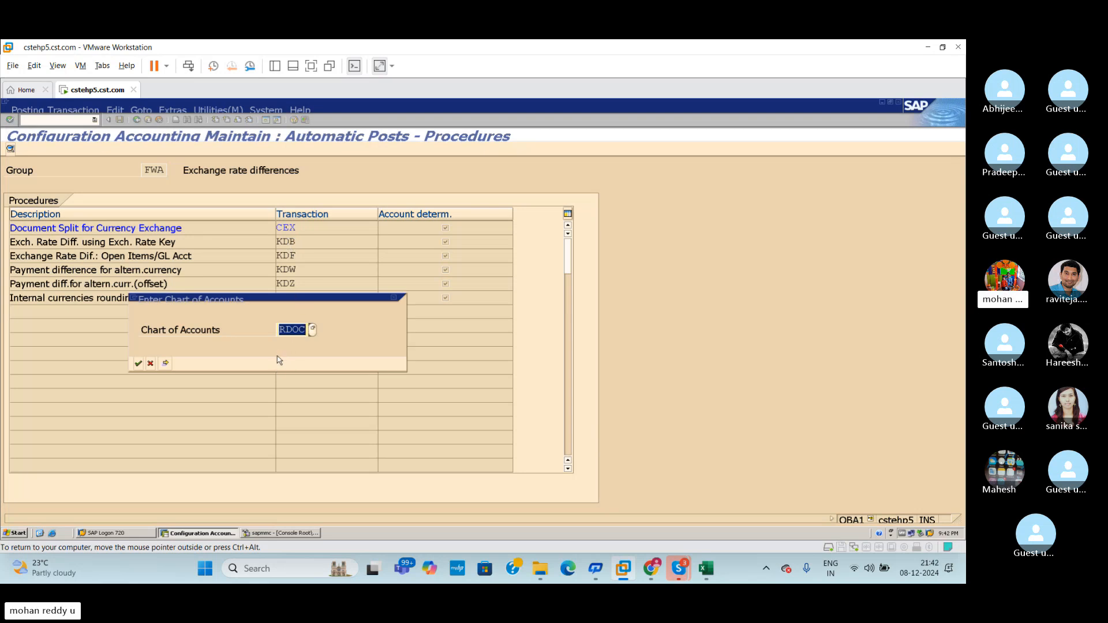
{"action": "left_click", "coordinate": [138, 362]}
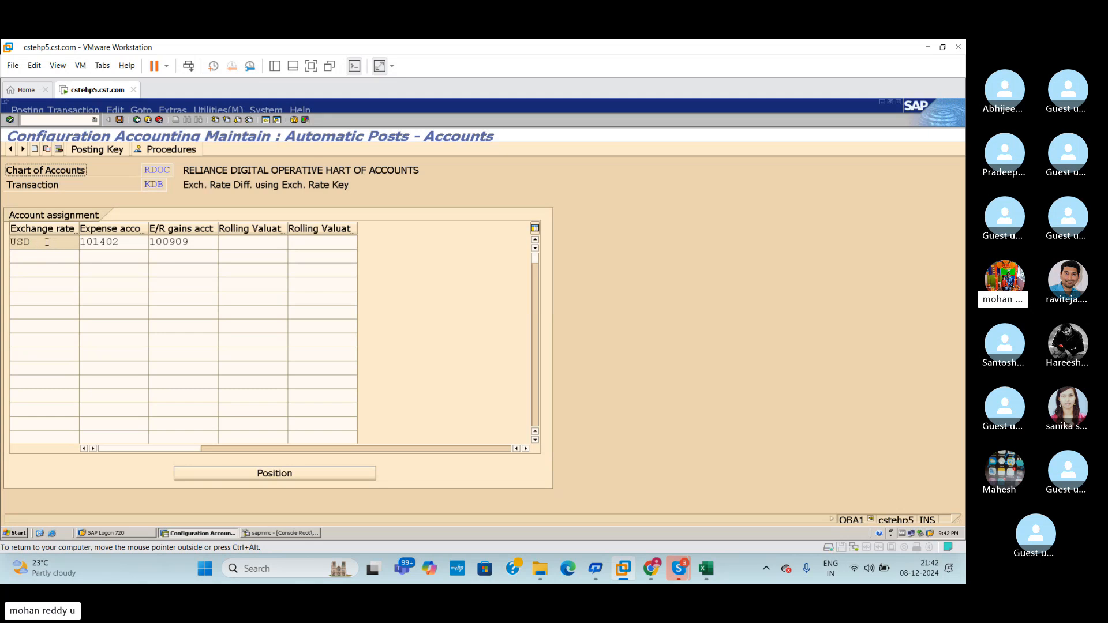
{"action": "left_click", "coordinate": [46, 243]}
{"action": "left_click", "coordinate": [127, 244]}
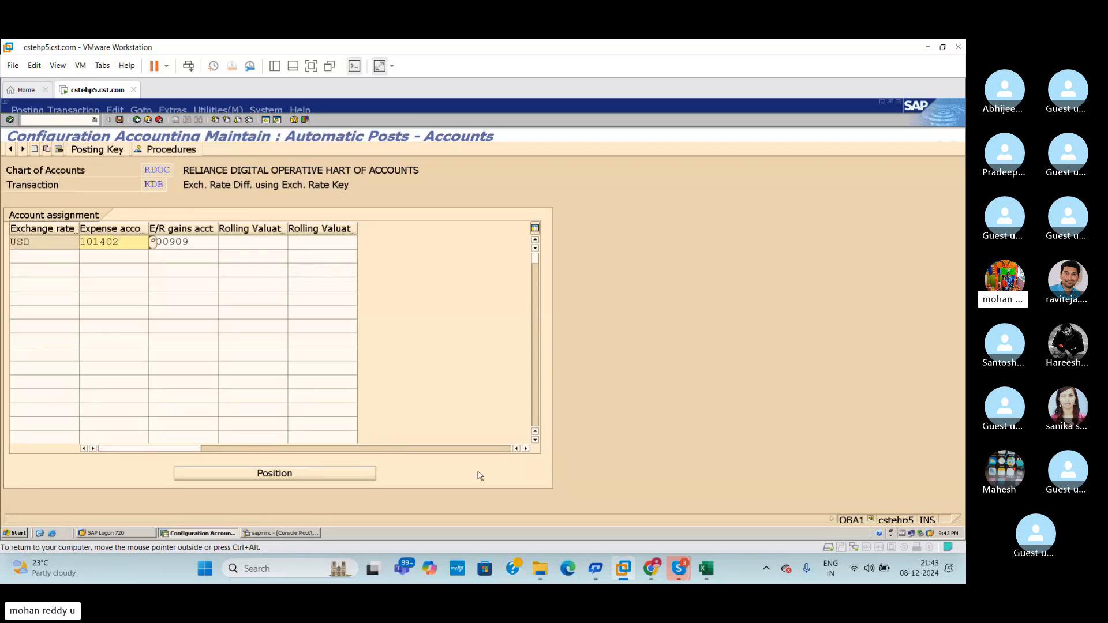
Step: Compare the USD expense and gains accounts in procedure KDB with the exchange loss and exchange gain accounts in the Excel notes
{"action": "left_click", "coordinate": [717, 571]}
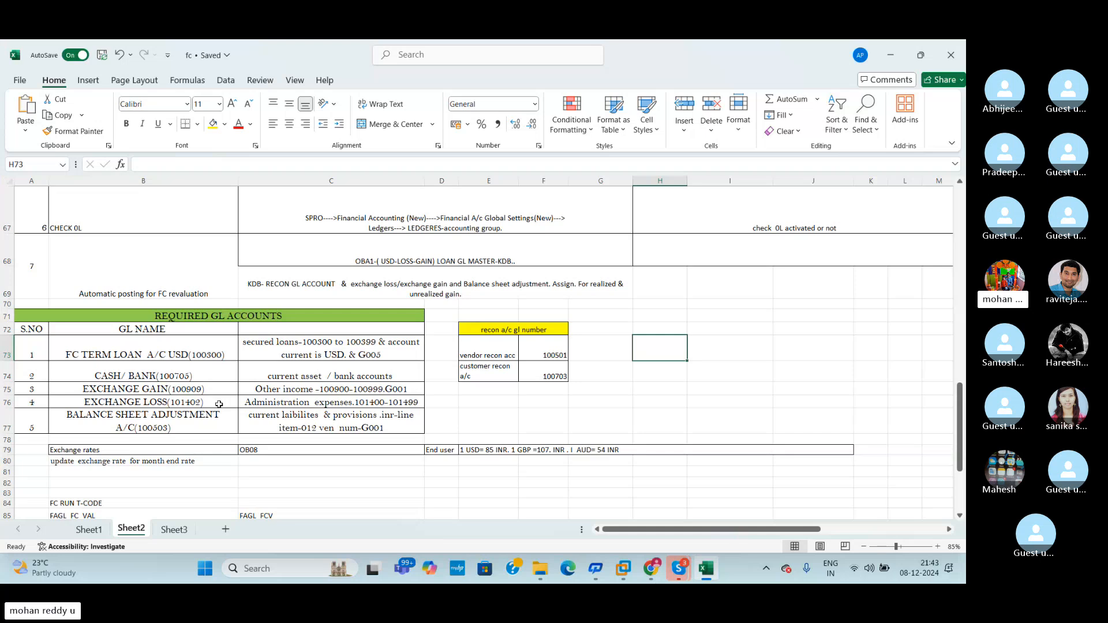
{"action": "key", "text": "alt+Tab"}
{"action": "left_click", "coordinate": [209, 245]}
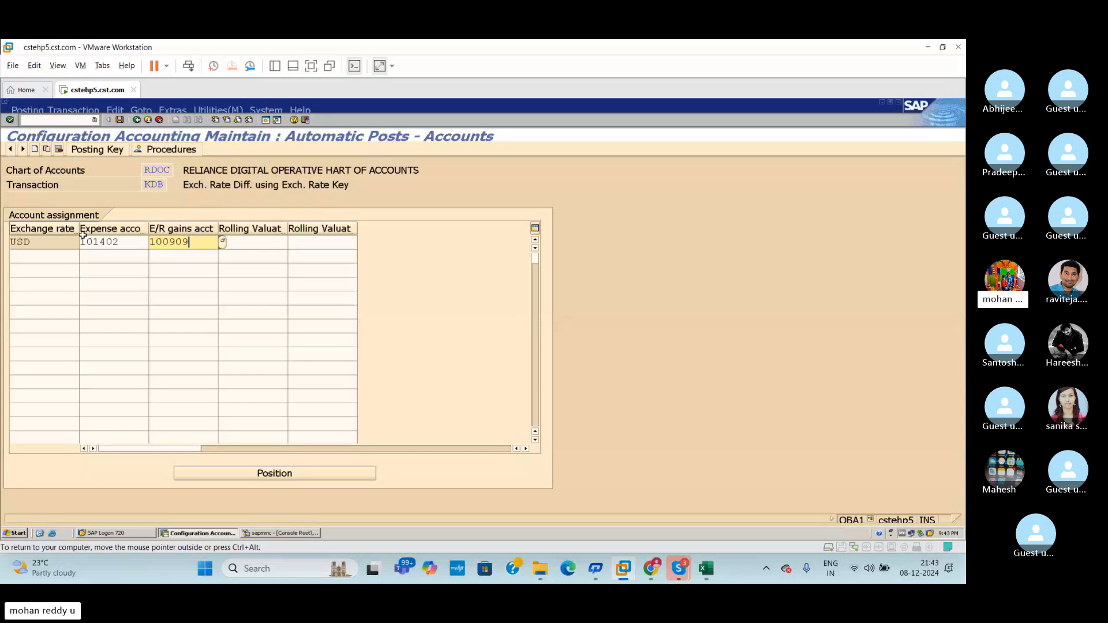
{"action": "key", "text": "alt+Tab"}
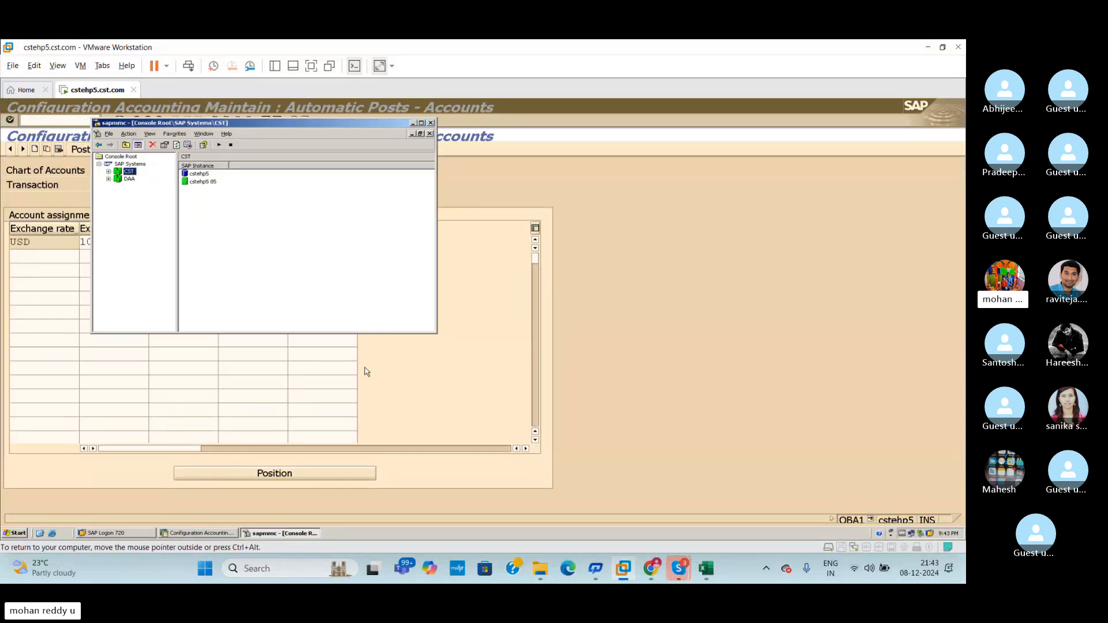
{"action": "left_click", "coordinate": [413, 123]}
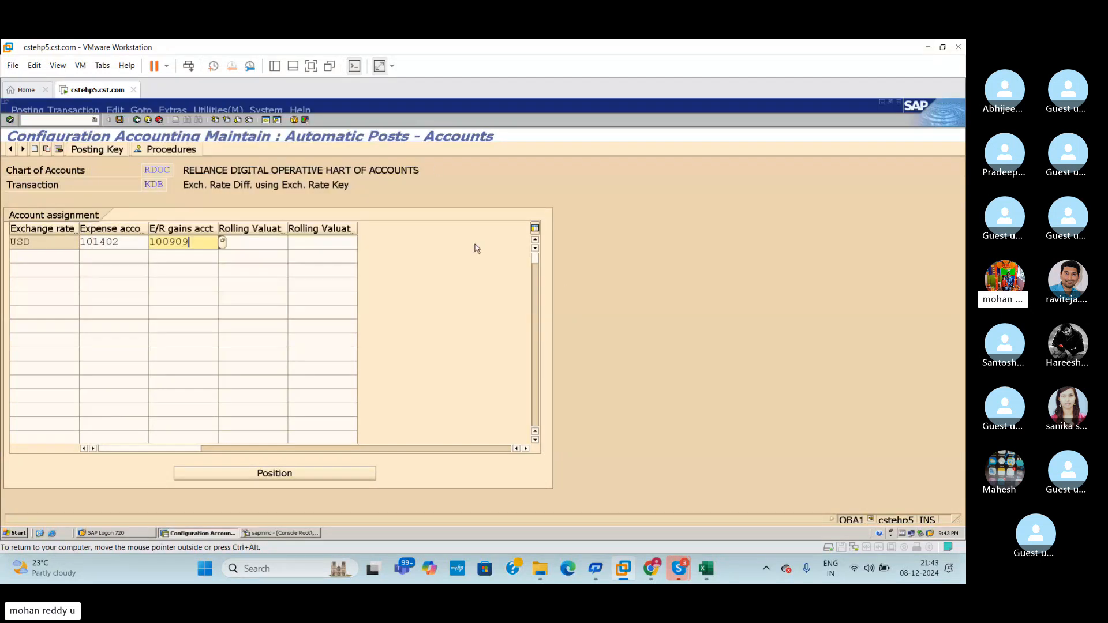
{"action": "left_click", "coordinate": [705, 568]}
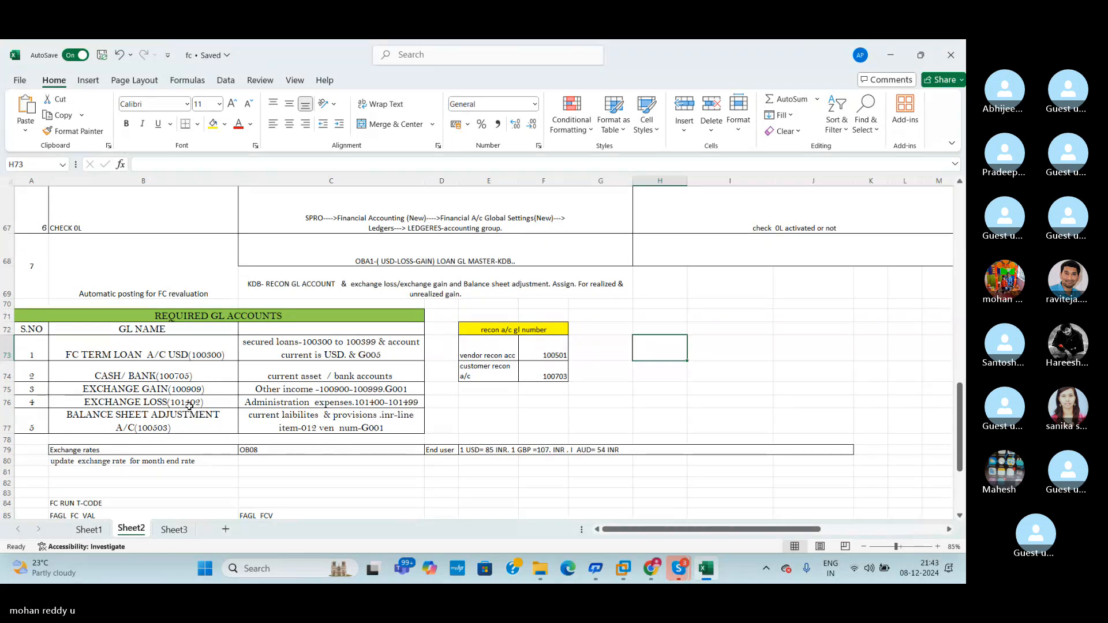
{"action": "key", "text": "alt+Tab"}
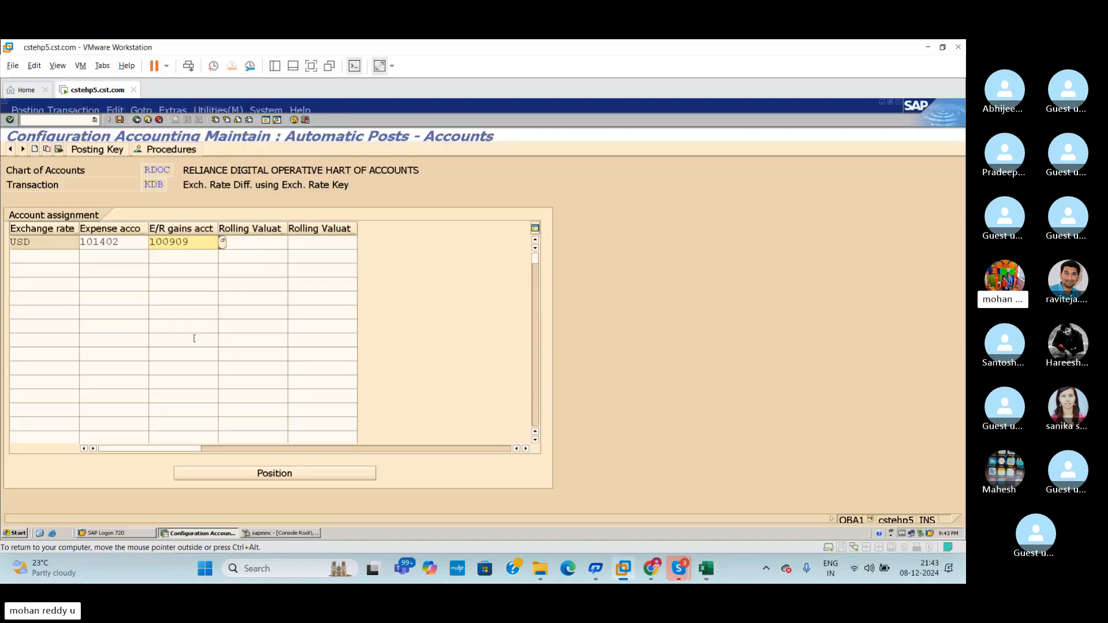
{"action": "left_click", "coordinate": [129, 245]}
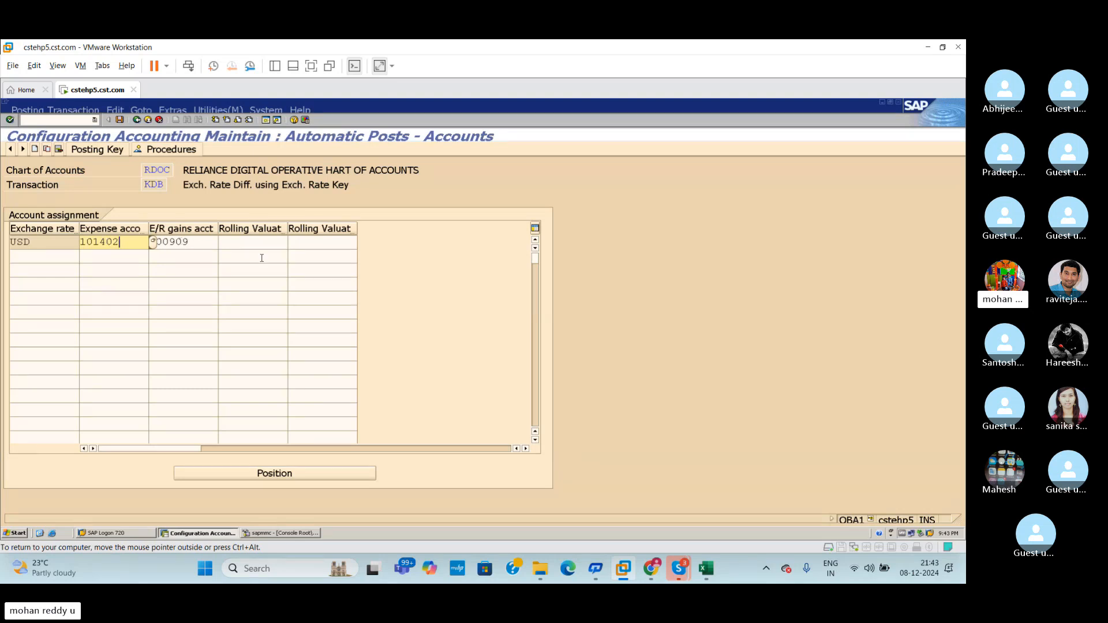
Step: Save the KDB account assignments, go back to the procedures list and reopen the KDB accounts
{"action": "key", "text": "ctrl+s"}
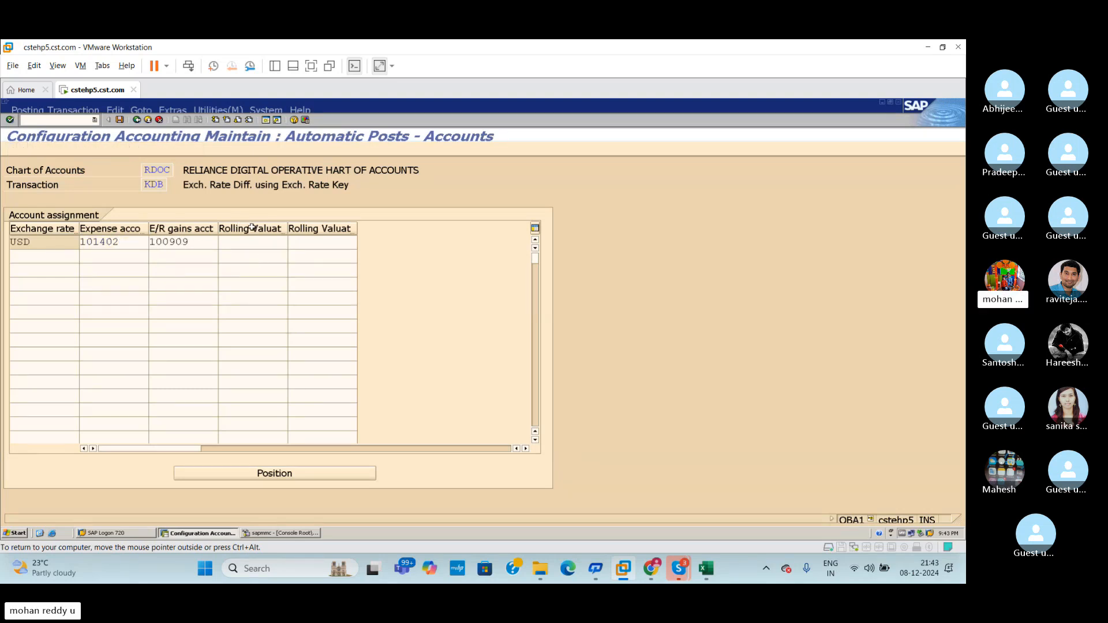
{"action": "left_click", "coordinate": [137, 120]}
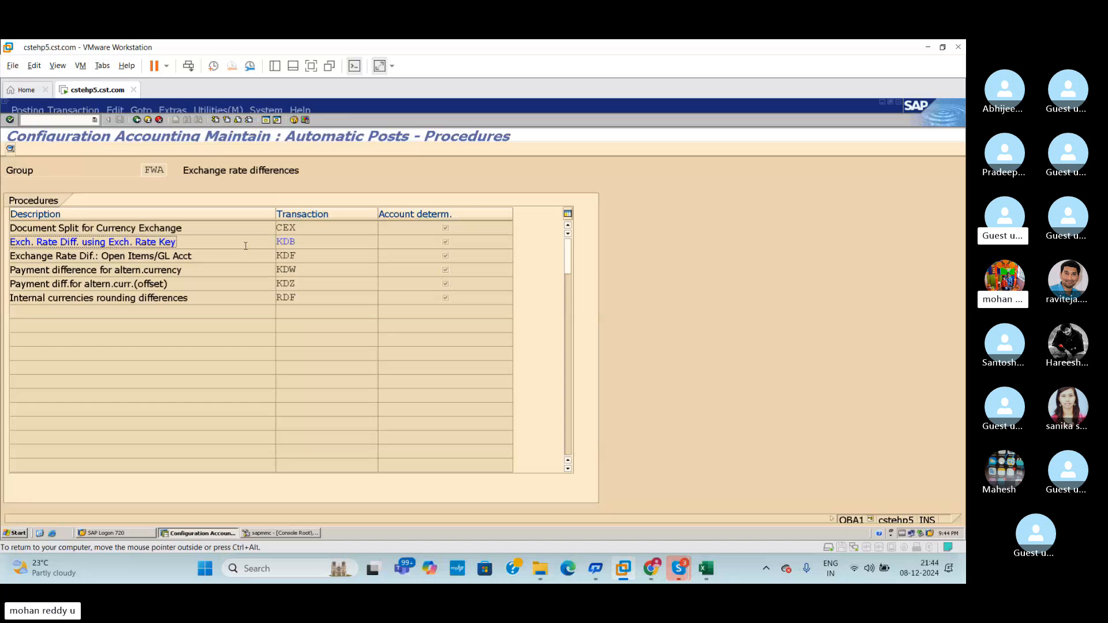
{"action": "double_click", "coordinate": [173, 242]}
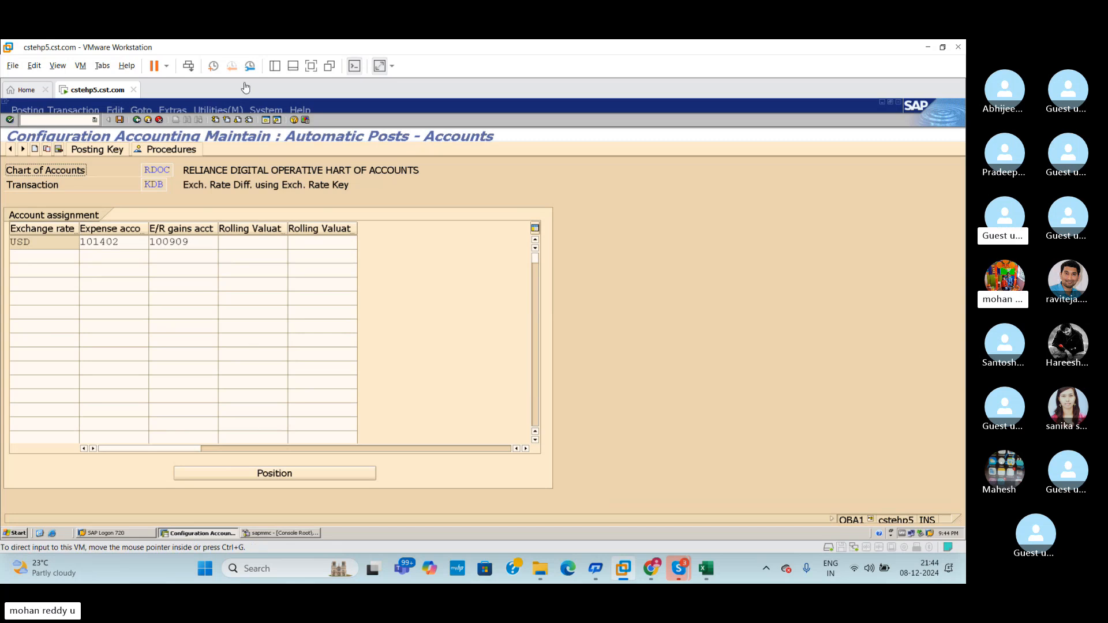
Step: Open an additional SAP session and start transaction FS00 for central G/L account maintenance
{"action": "left_click", "coordinate": [266, 119]}
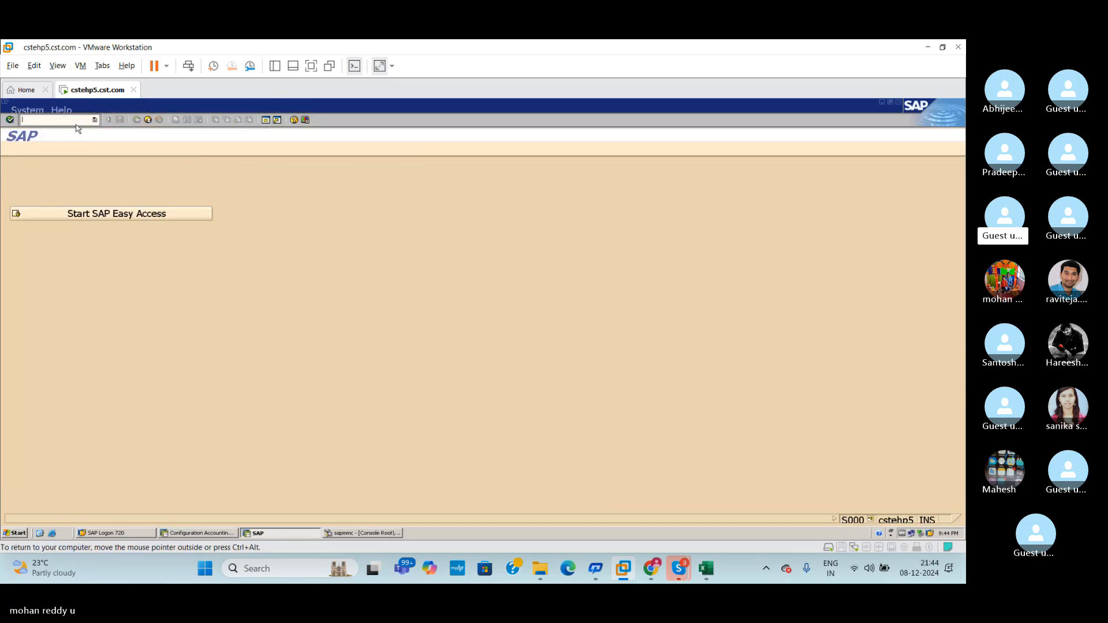
{"action": "type", "text": "/NFB"}
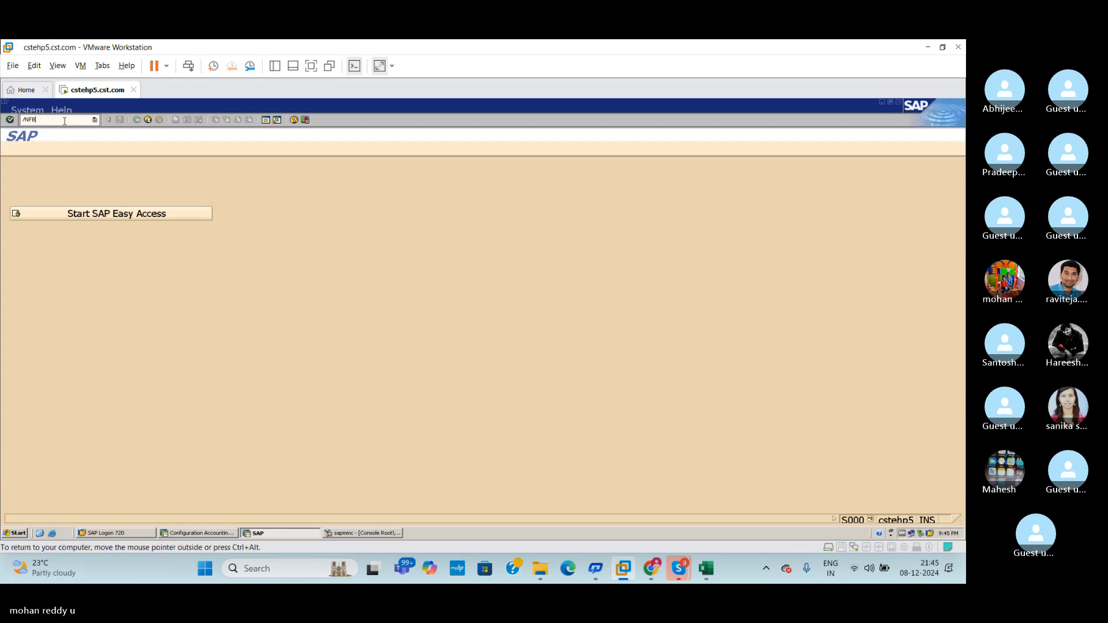
{"action": "key", "text": "BackSpace"}
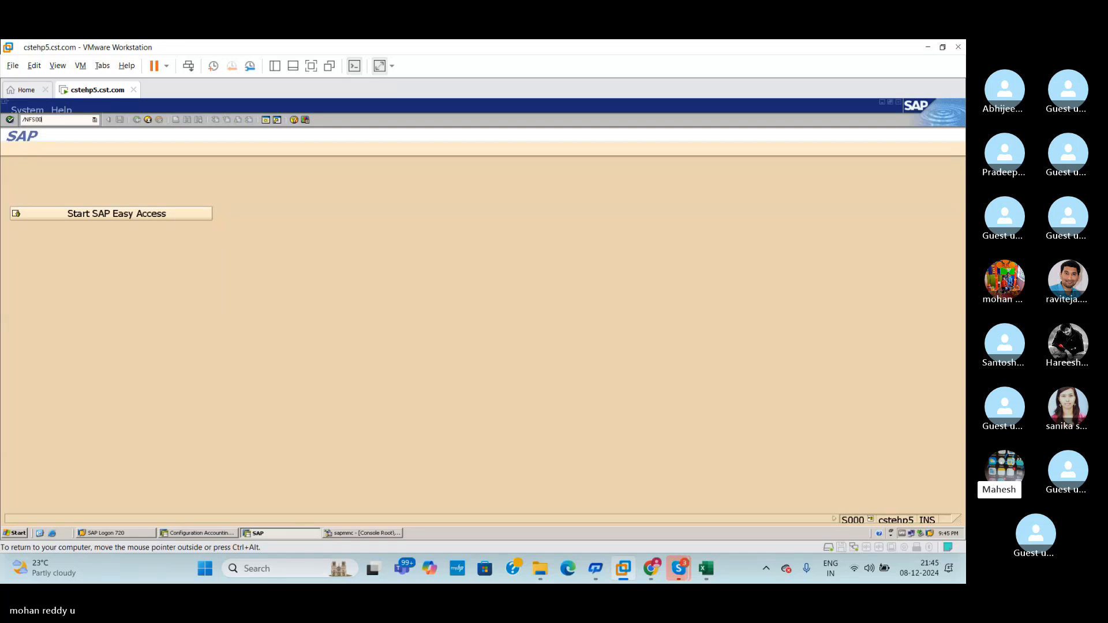
{"action": "type", "text": "S00"}
{"action": "key", "text": "Return"}
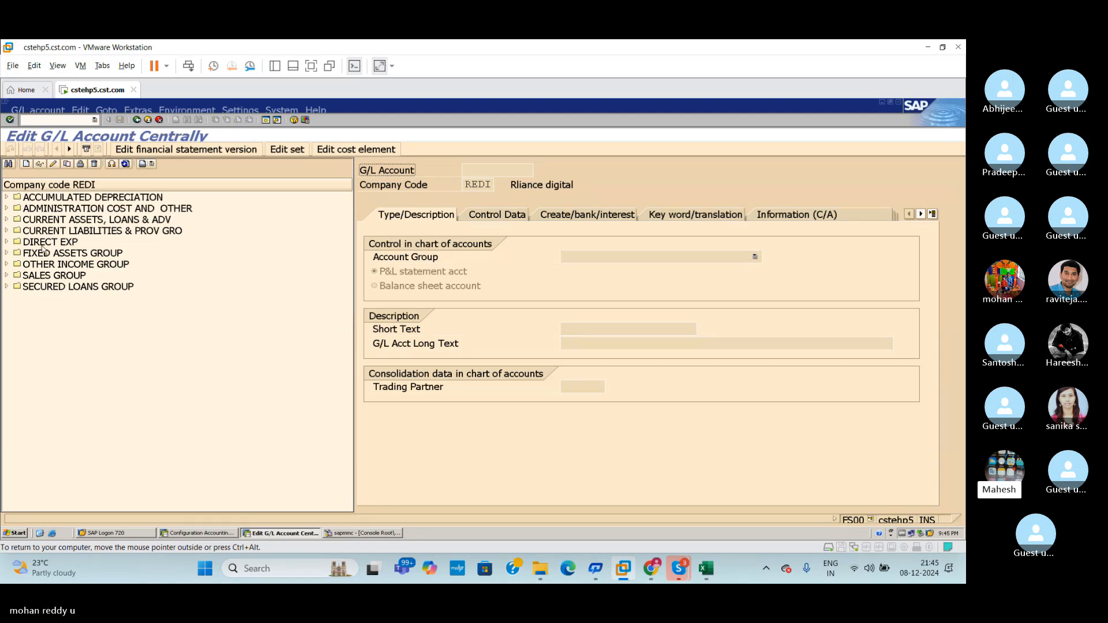
Step: Open G/L account 100300 FC TERM LOA A/C USD from the secured loans group in change mode and show its control data
{"action": "left_click", "coordinate": [7, 286]}
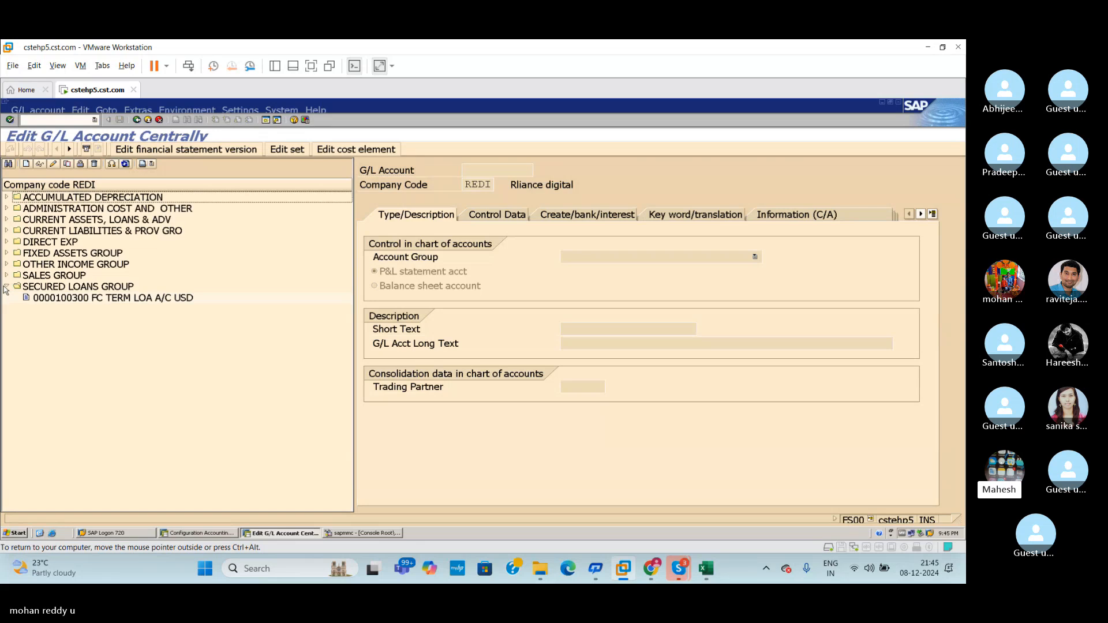
{"action": "left_click", "coordinate": [65, 298]}
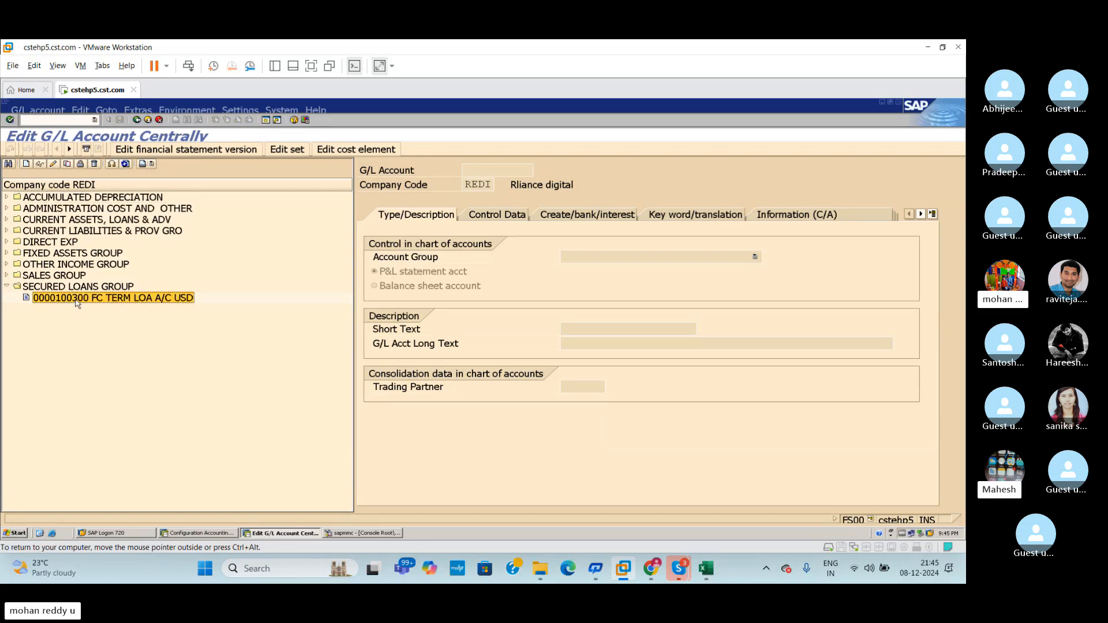
{"action": "left_click", "coordinate": [55, 164]}
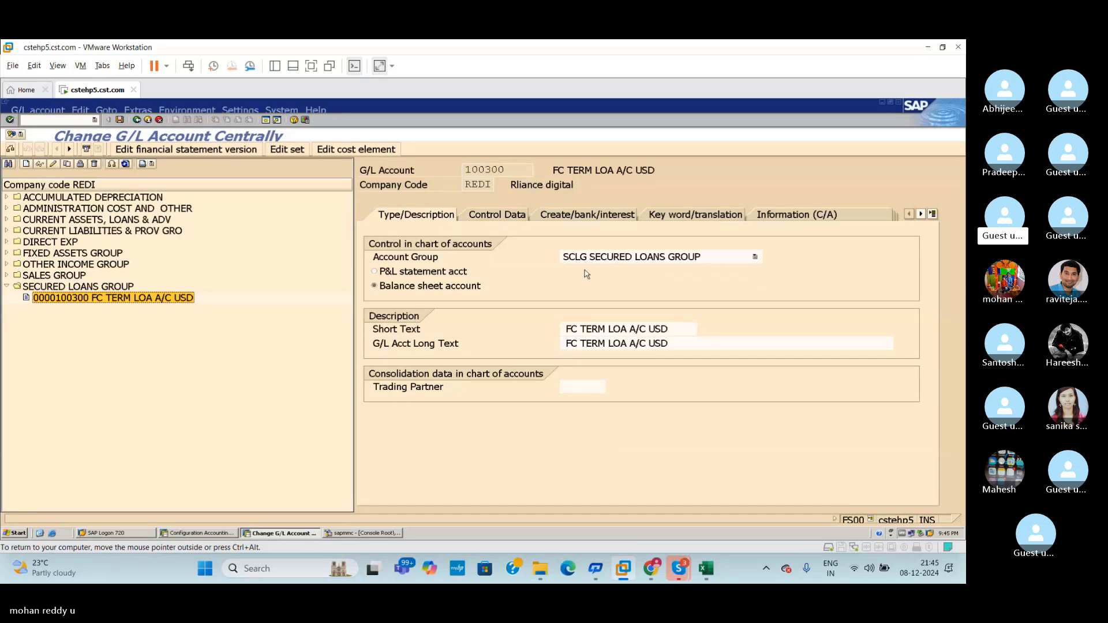
{"action": "left_click", "coordinate": [510, 216]}
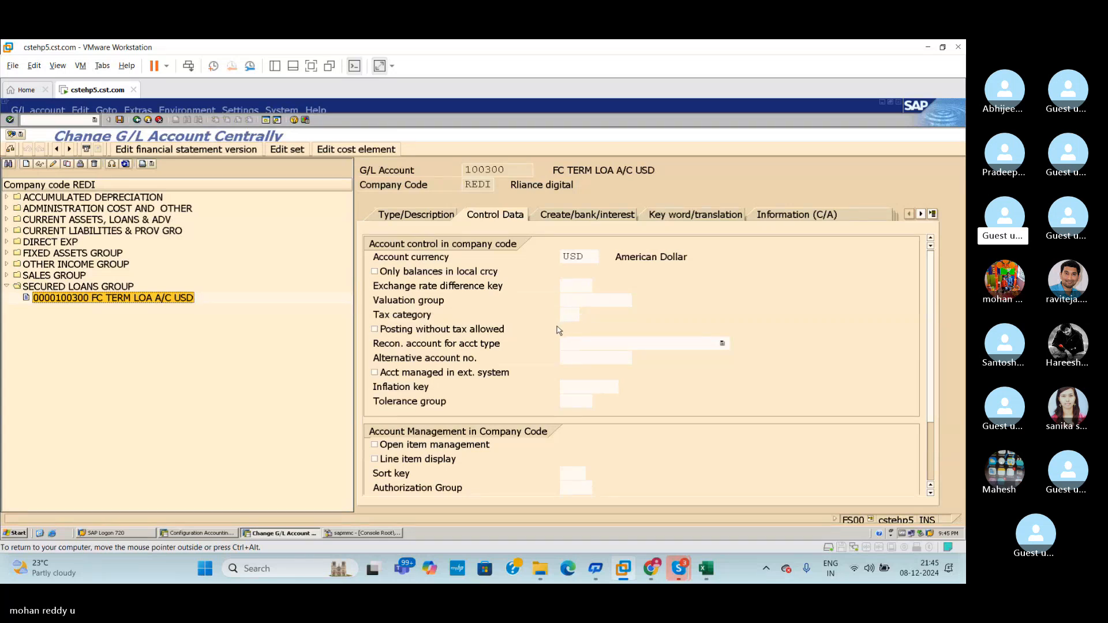
Step: Check the exchange rate key in the KDB assignment, set the loan account's exchange rate difference key to USD and save the account
{"action": "left_click", "coordinate": [587, 301]}
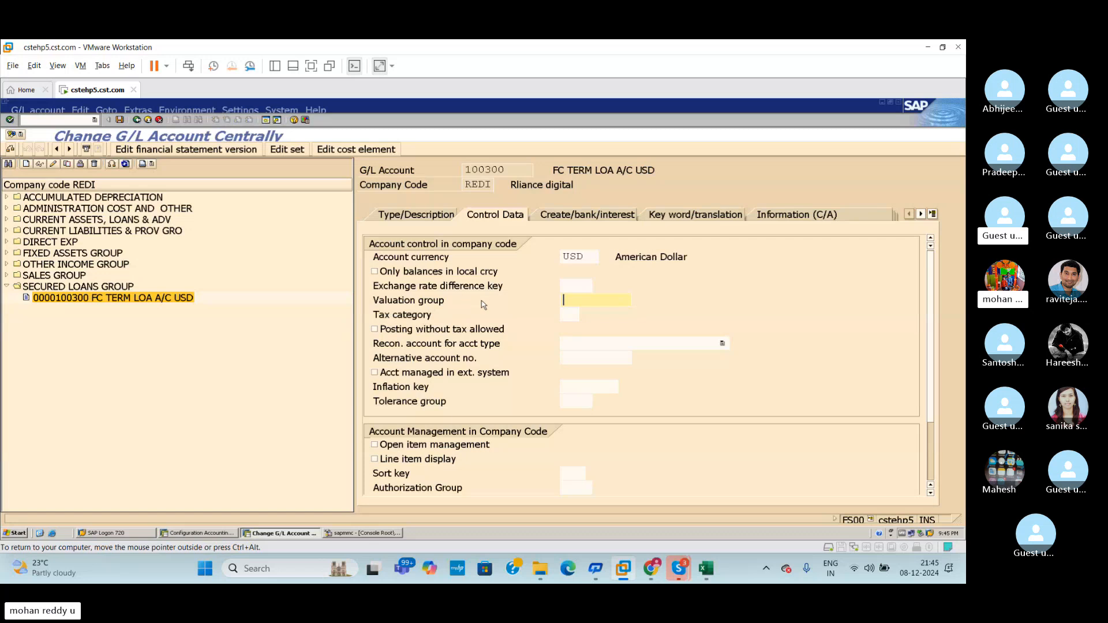
{"action": "key", "text": "alt+Tab"}
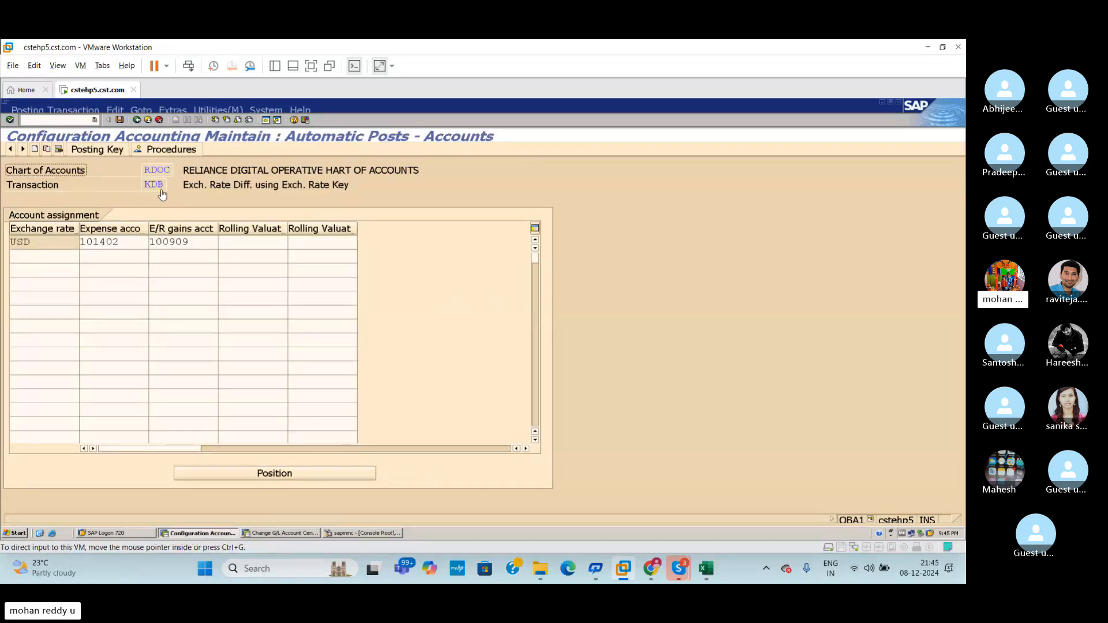
{"action": "left_click", "coordinate": [41, 243]}
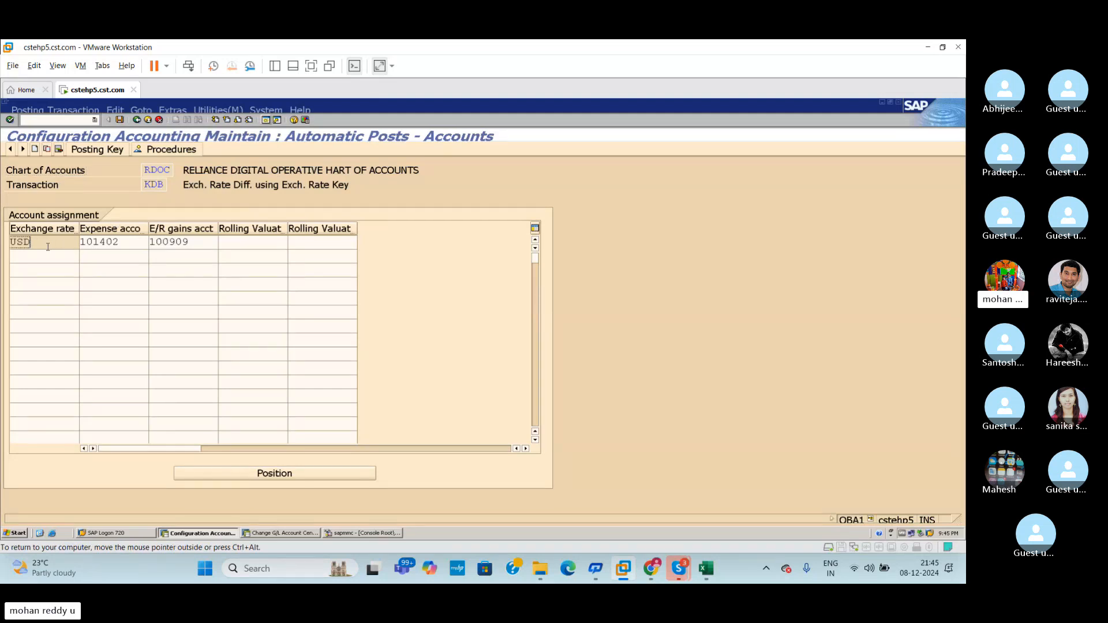
{"action": "key", "text": "alt+Tab"}
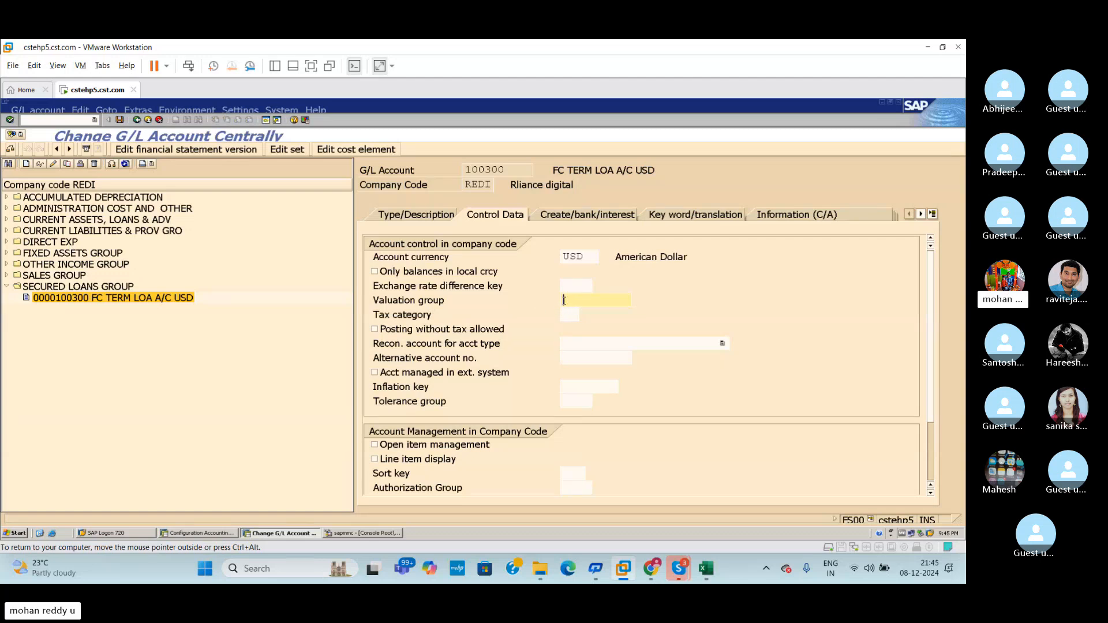
{"action": "left_click", "coordinate": [576, 287]}
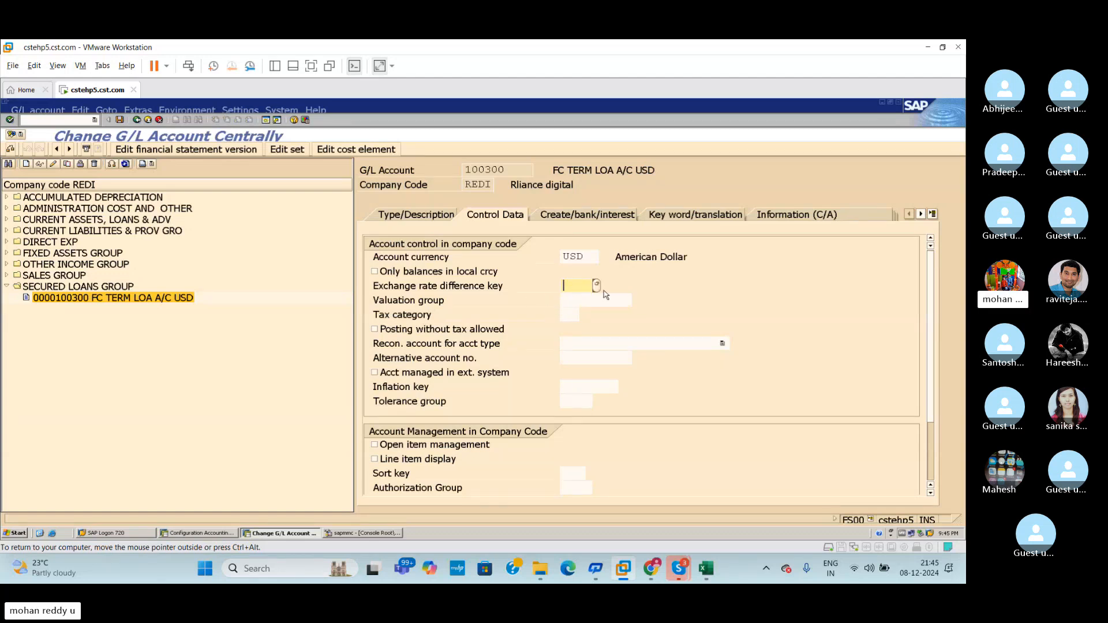
{"action": "type", "text": "USD"}
{"action": "key", "text": "ctrl+s"}
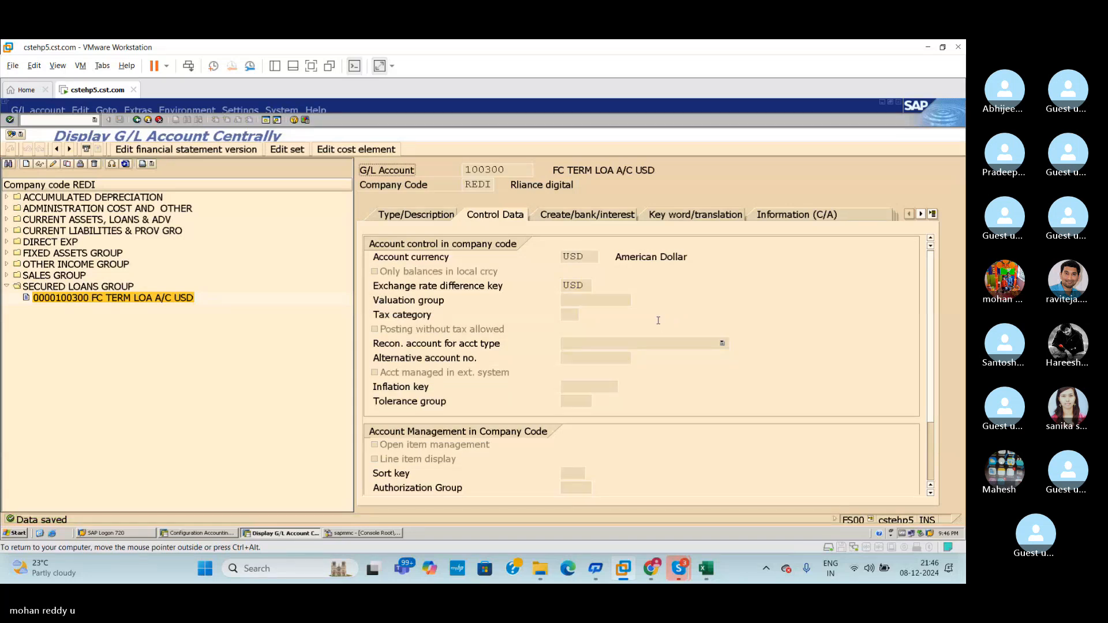
Step: Compare the loan account's exchange rate difference key with the KDB assignment and the term loan row in the Excel notes
{"action": "key", "text": "alt+Tab"}
{"action": "left_click", "coordinate": [153, 286]}
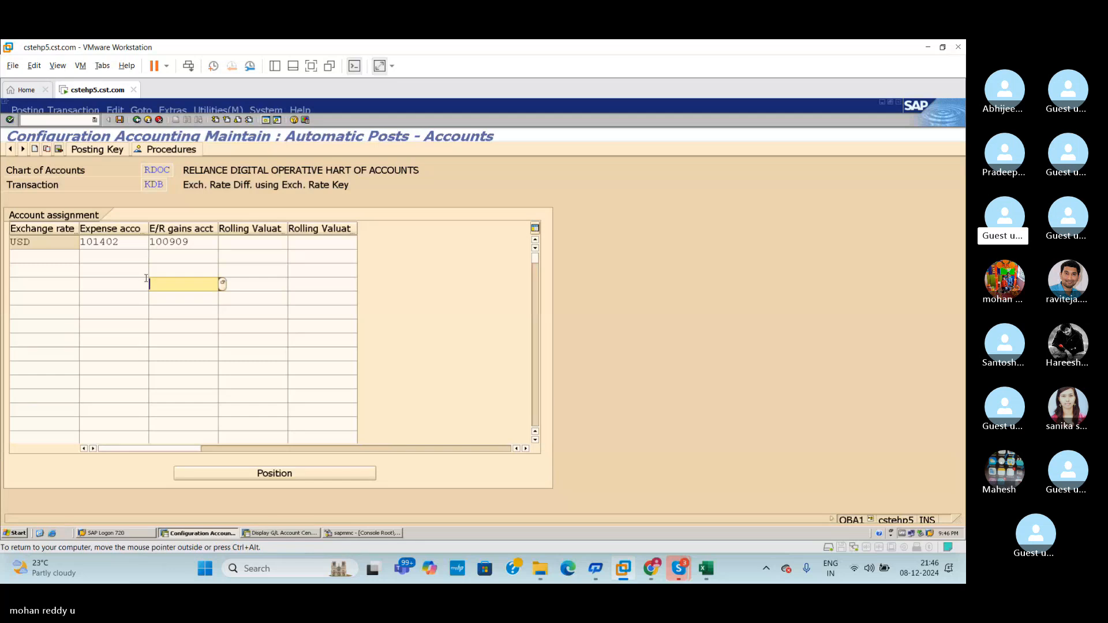
{"action": "left_click", "coordinate": [290, 532]}
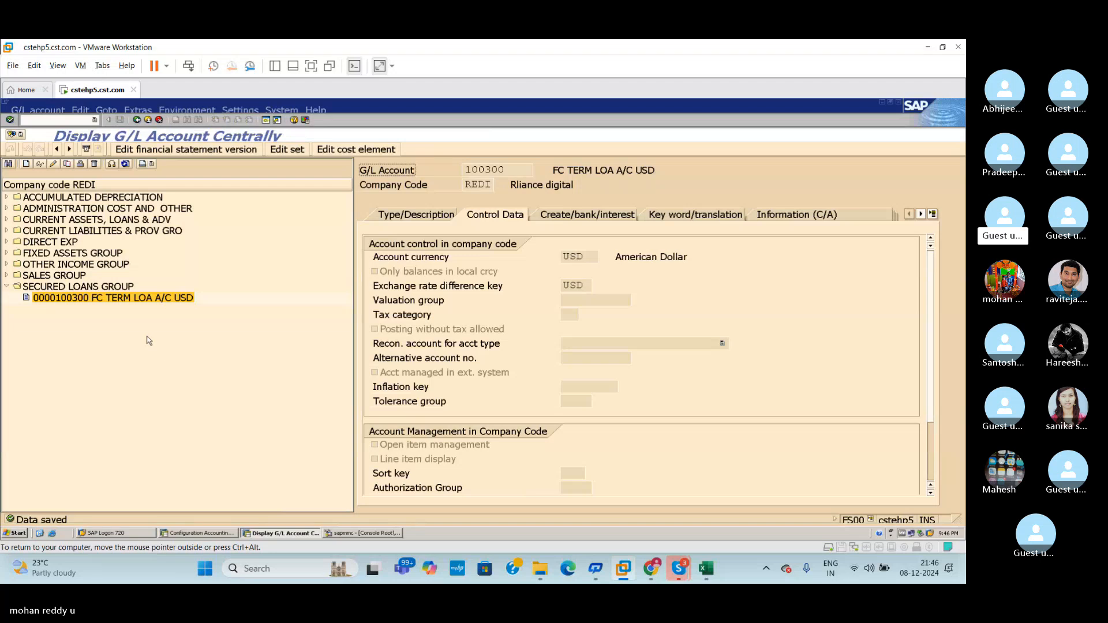
{"action": "left_click", "coordinate": [110, 299]}
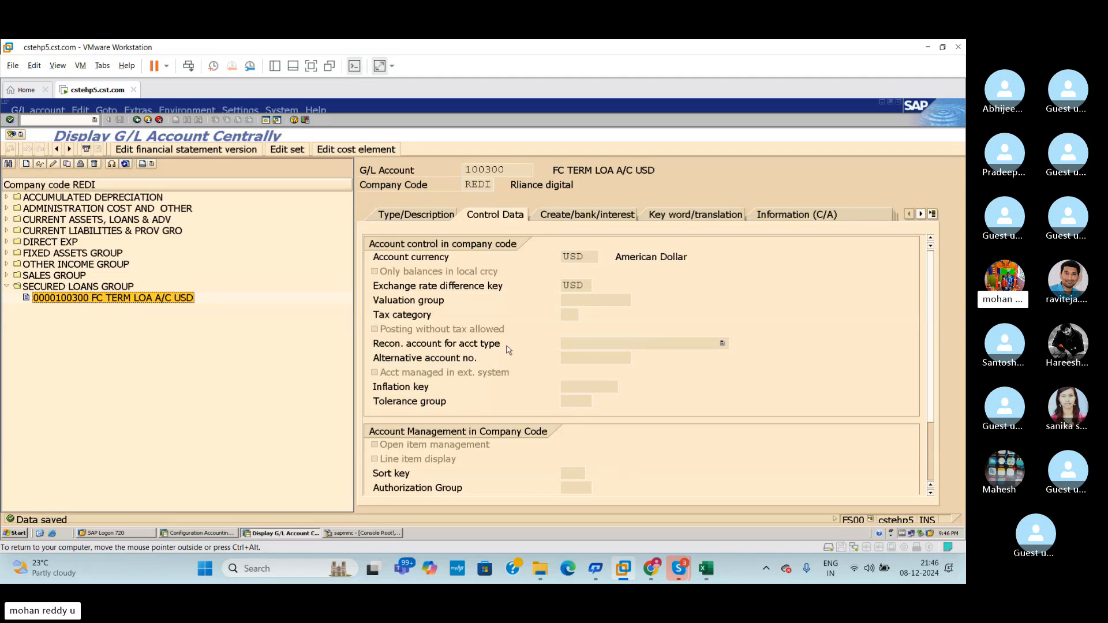
{"action": "left_click", "coordinate": [705, 569]}
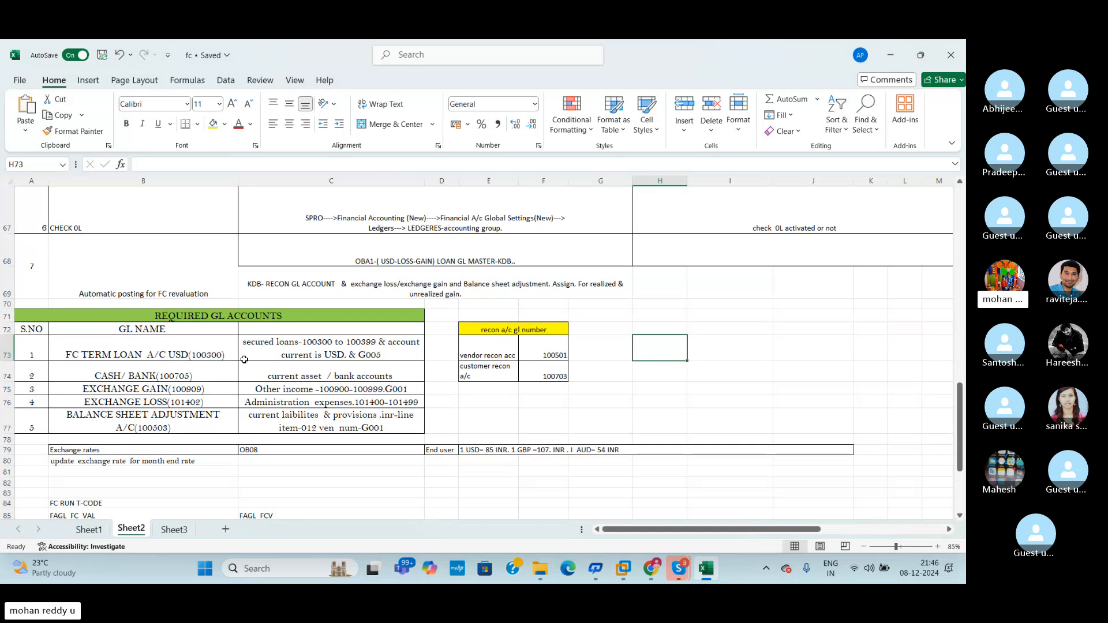
{"action": "key", "text": "alt+Tab"}
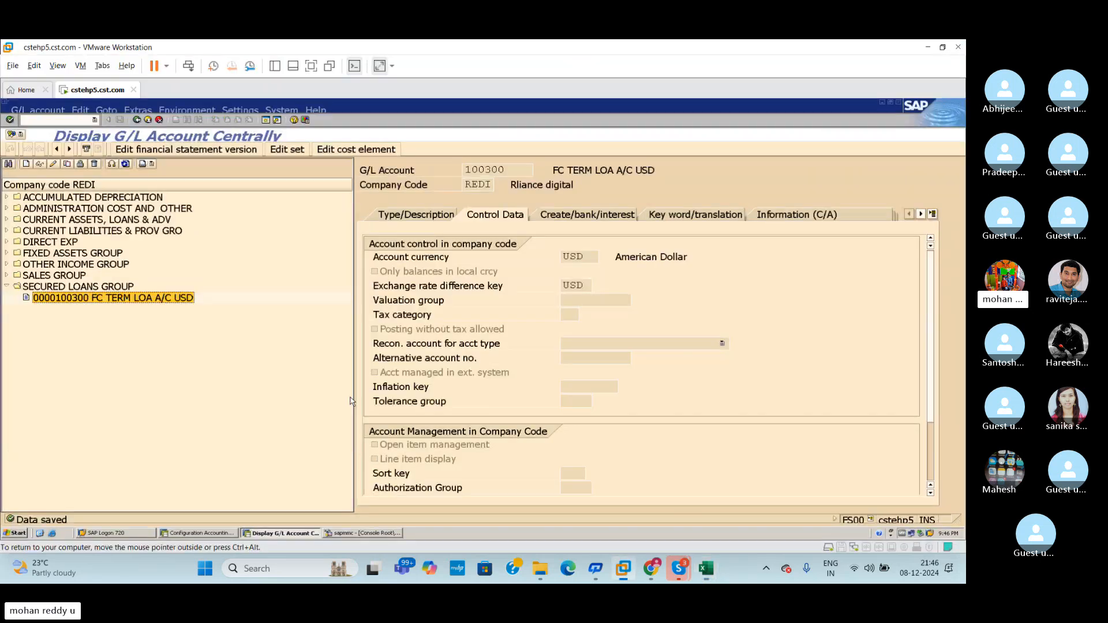
Step: Return to OBA1, open procedure KDF for open item exchange rate differences and start a new entry for chart of accounts RDOC
{"action": "left_click", "coordinate": [220, 534]}
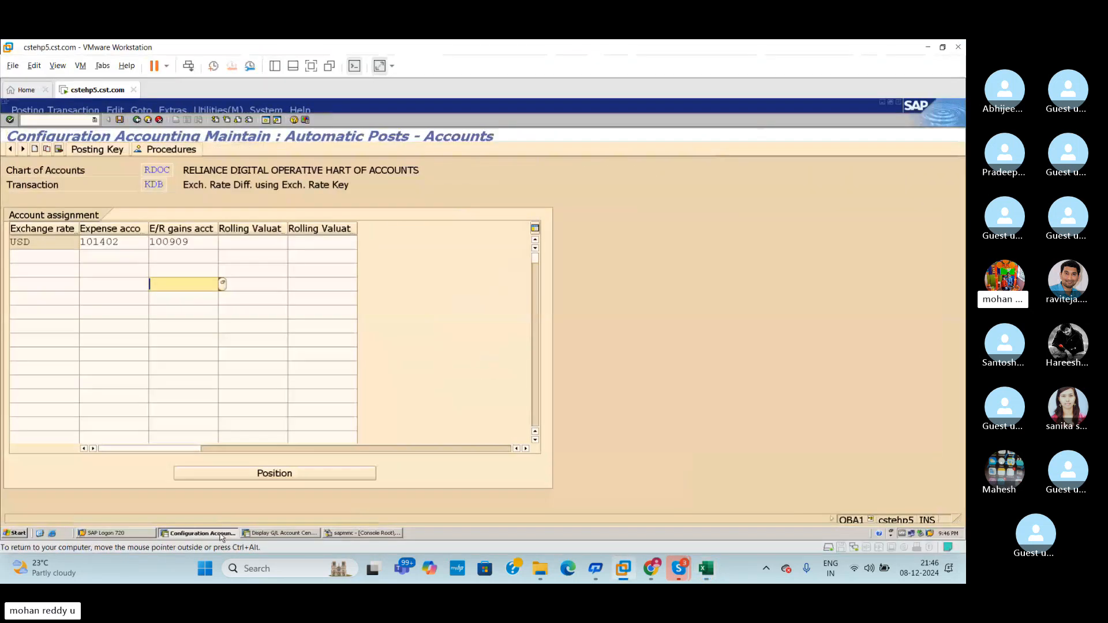
{"action": "left_click", "coordinate": [136, 119]}
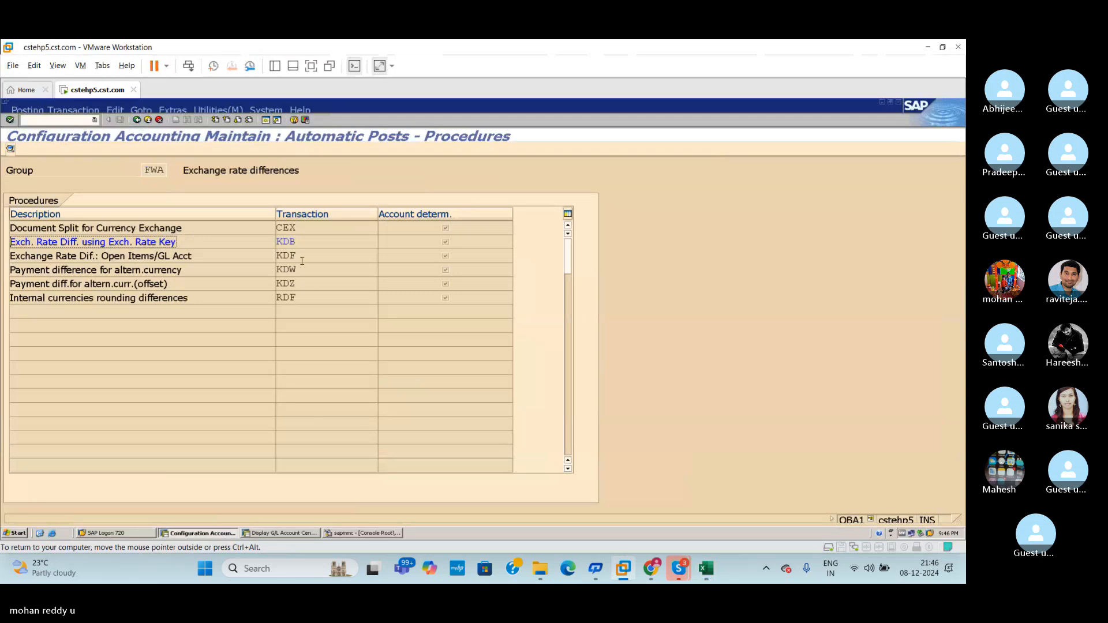
{"action": "double_click", "coordinate": [283, 257]}
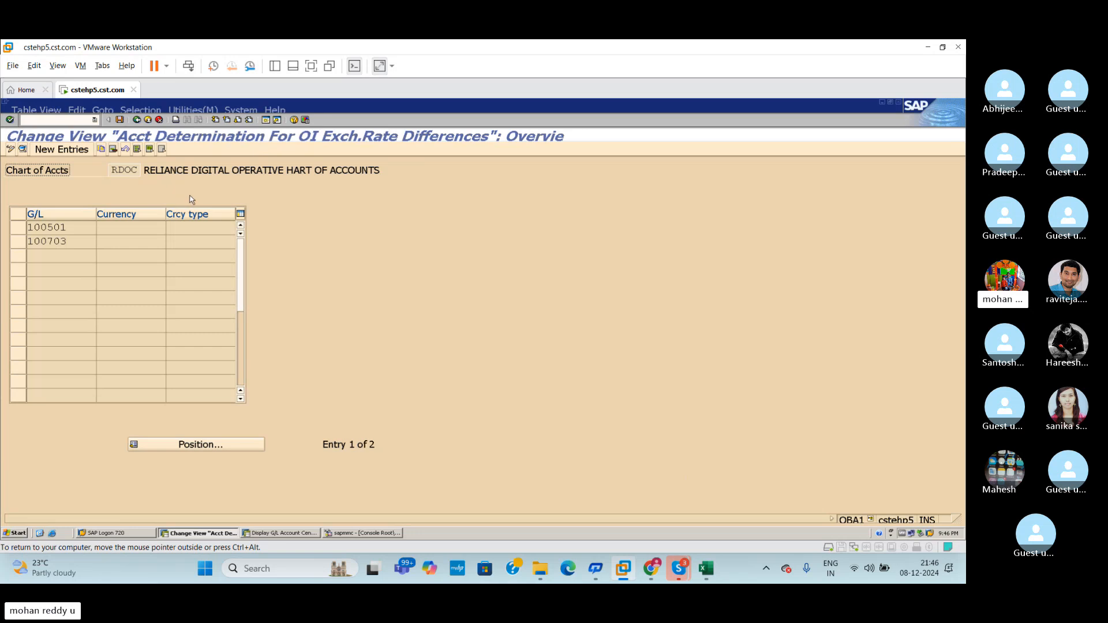
{"action": "left_click", "coordinate": [70, 150]}
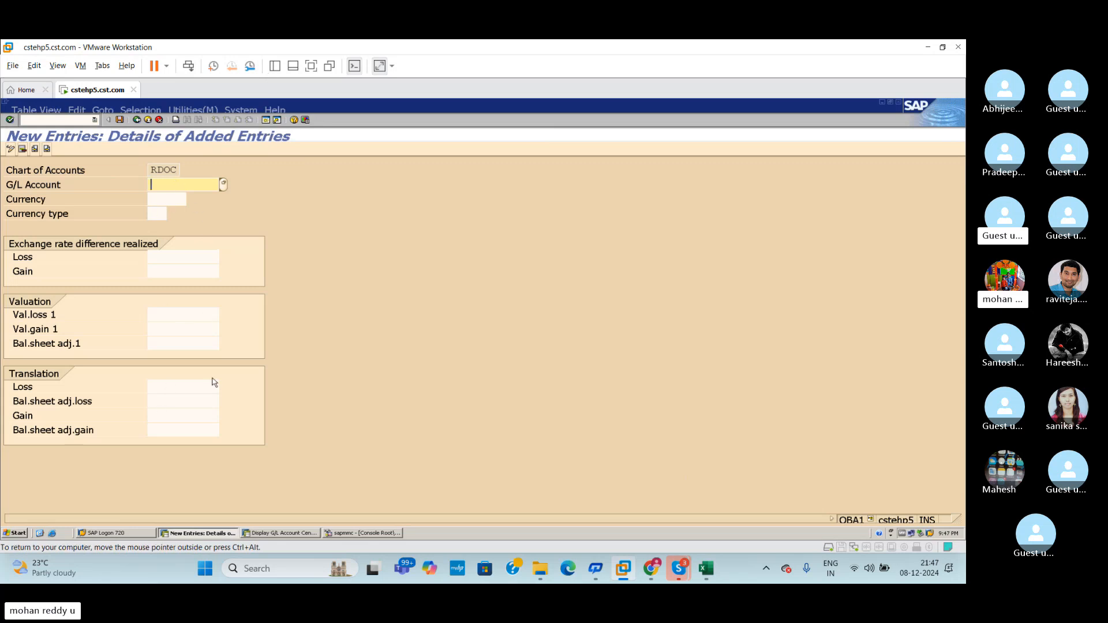
Step: Check the vendor reconciliation account in the Excel notes and under the current liabilities and provisions group in SAP's G/L account list
{"action": "left_click", "coordinate": [705, 569]}
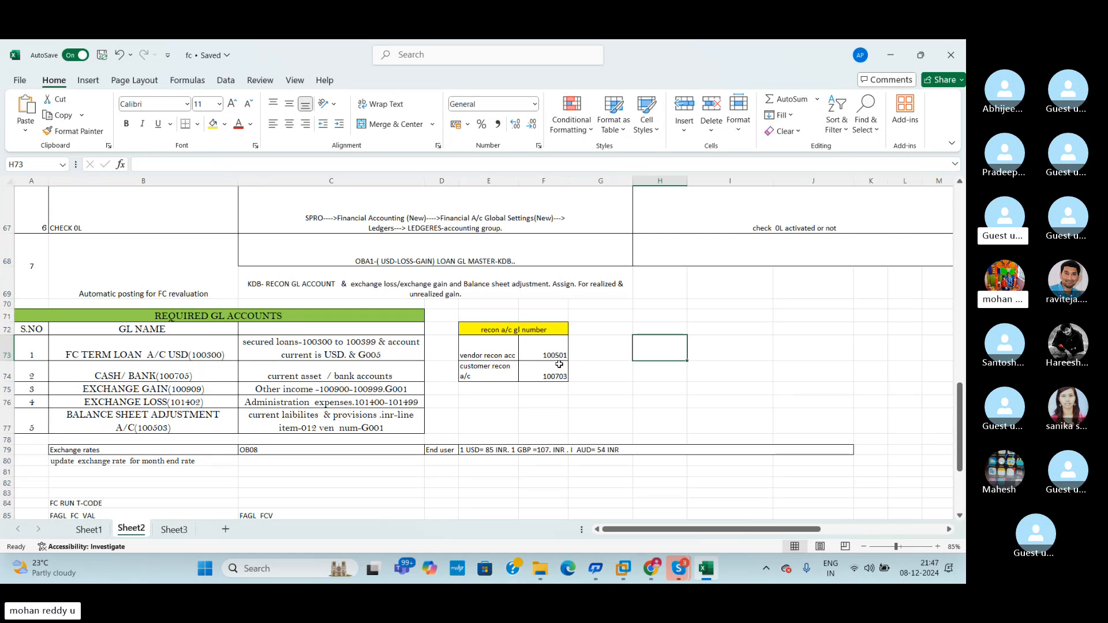
{"action": "key", "text": "alt+Tab"}
{"action": "left_click", "coordinate": [291, 534]}
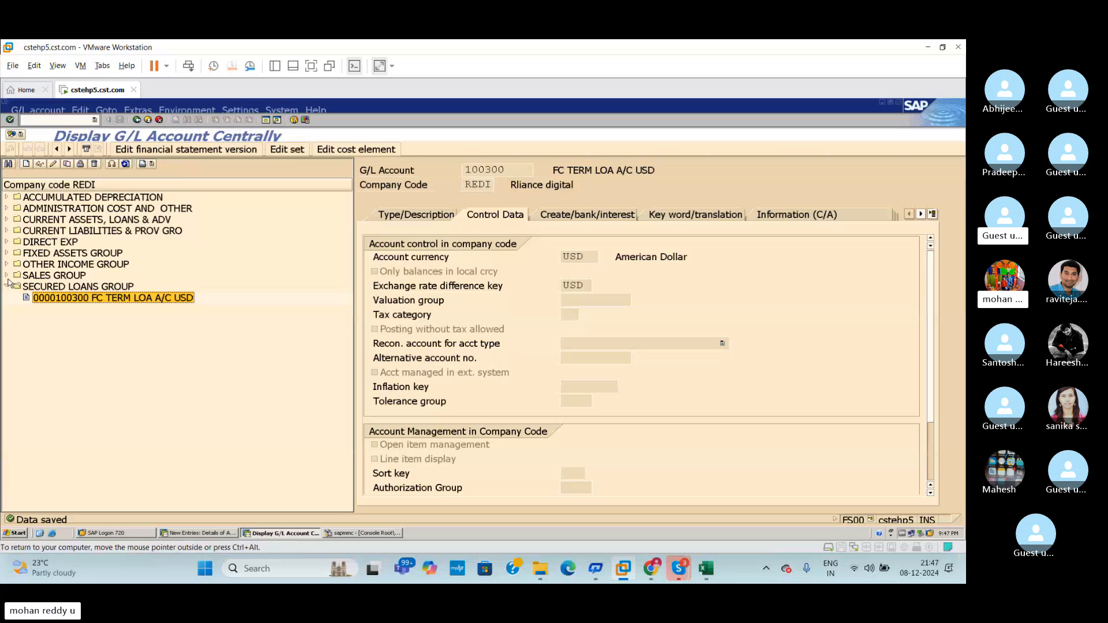
{"action": "left_click", "coordinate": [6, 231]}
{"action": "left_click", "coordinate": [128, 256]}
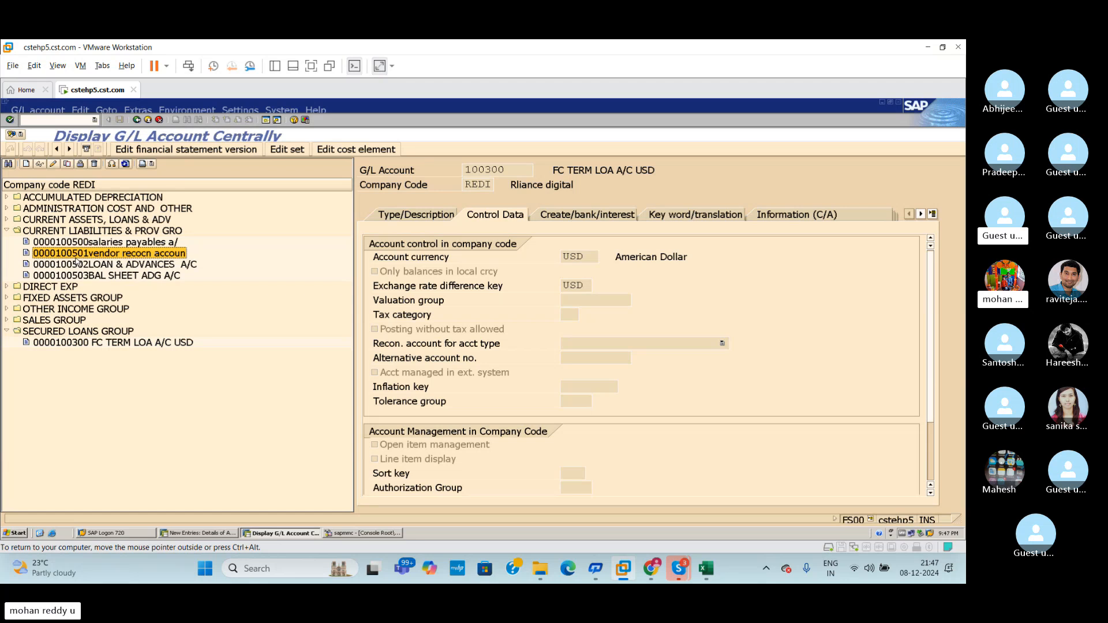
{"action": "key", "text": "alt+Tab"}
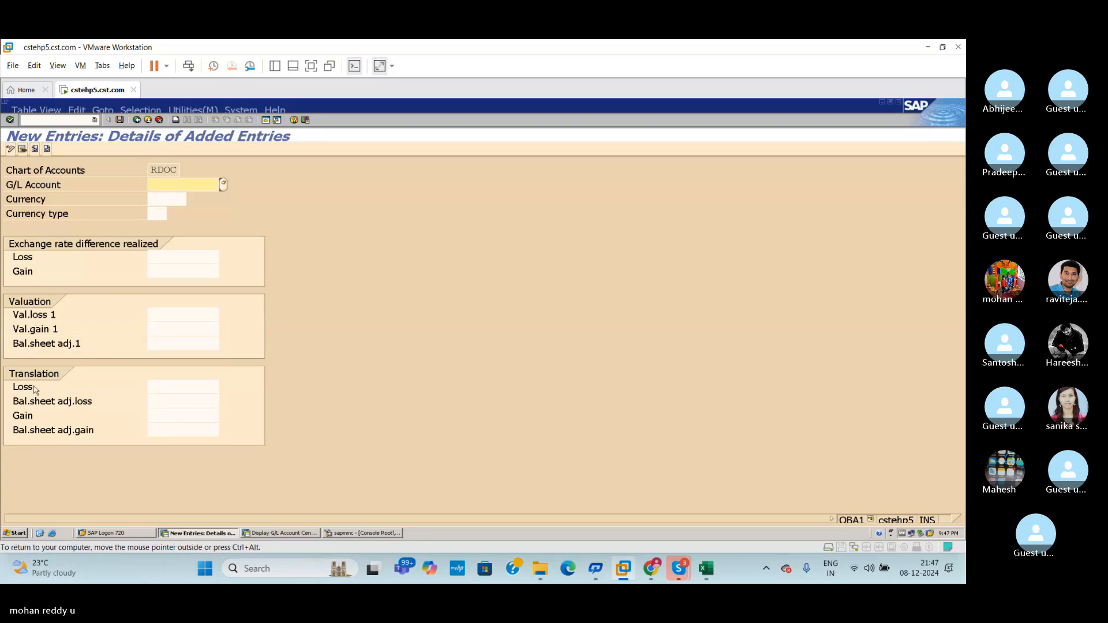
Step: Recheck the Excel notes and enter vendor reconciliation account 100501 as the G/L account of the new KDF entry
{"action": "left_click", "coordinate": [711, 569]}
{"action": "left_click", "coordinate": [709, 568]}
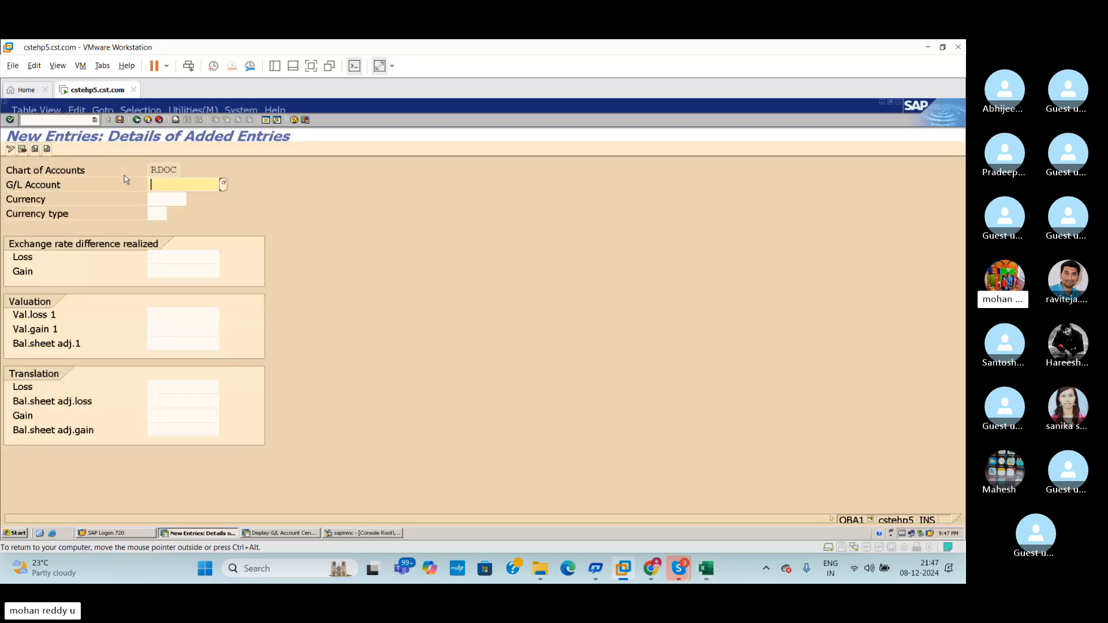
{"action": "type", "text": "100501"}
{"action": "left_click", "coordinate": [195, 260]}
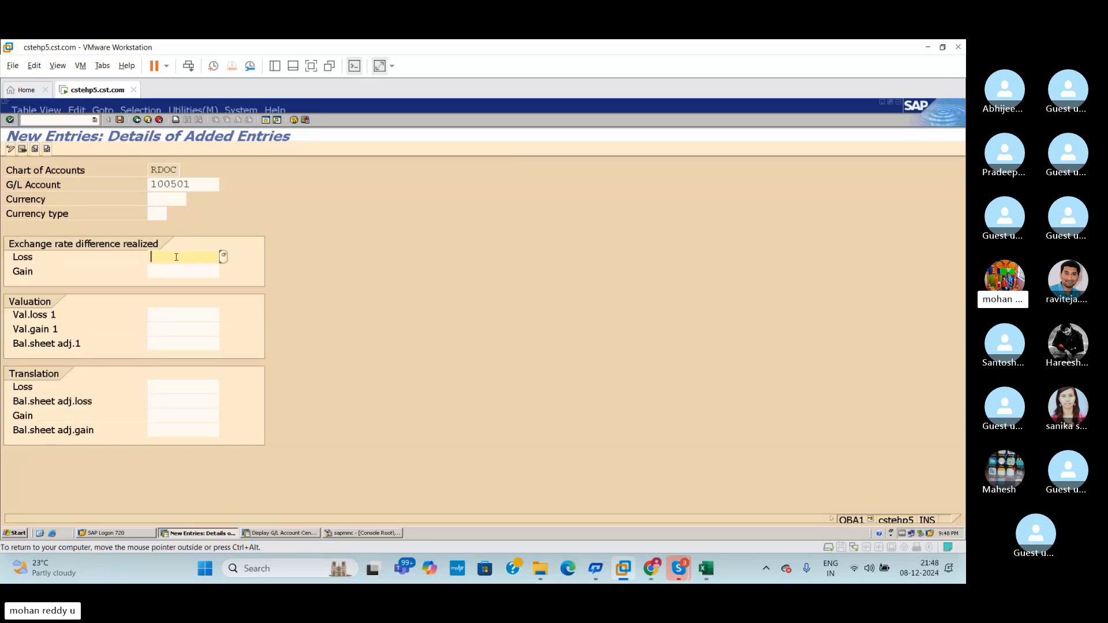
Step: Look up the exchange loss account in the Excel notes and return to the realized exchange rate difference of the new KDF entry
{"action": "key", "text": "alt+Tab"}
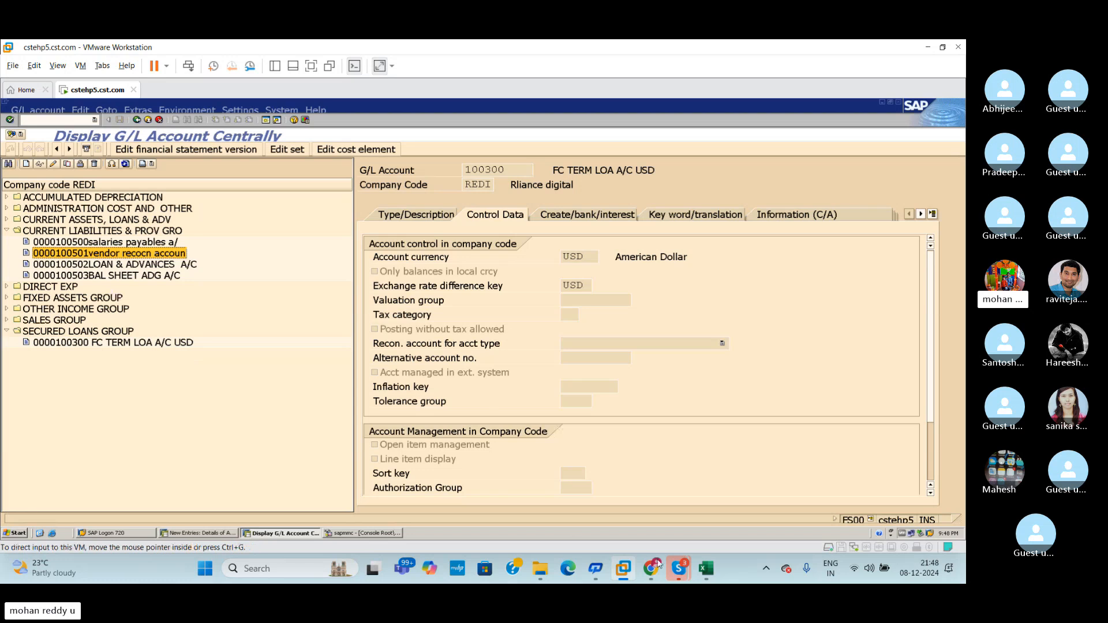
{"action": "left_click", "coordinate": [706, 570]}
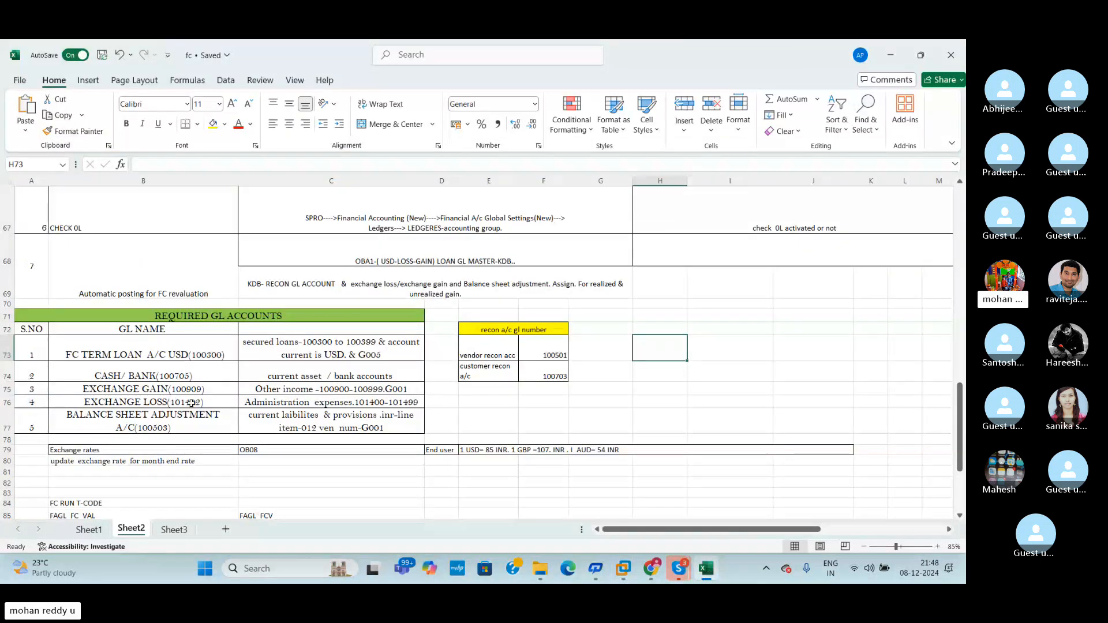
{"action": "key", "text": "alt+Tab"}
{"action": "left_click", "coordinate": [206, 533]}
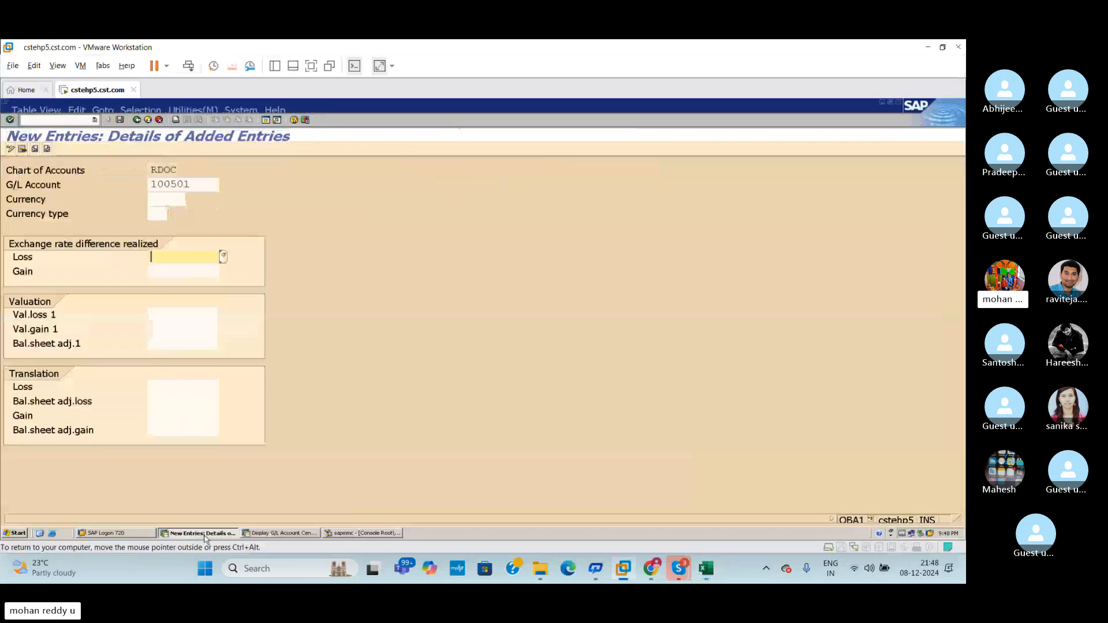
Step: Enter 101402 as the realized exchange rate difference loss account and 100909 as the gain account for G/L account 100501
{"action": "left_click", "coordinate": [173, 271]}
{"action": "left_click", "coordinate": [173, 260]}
{"action": "type", "text": "1014"}
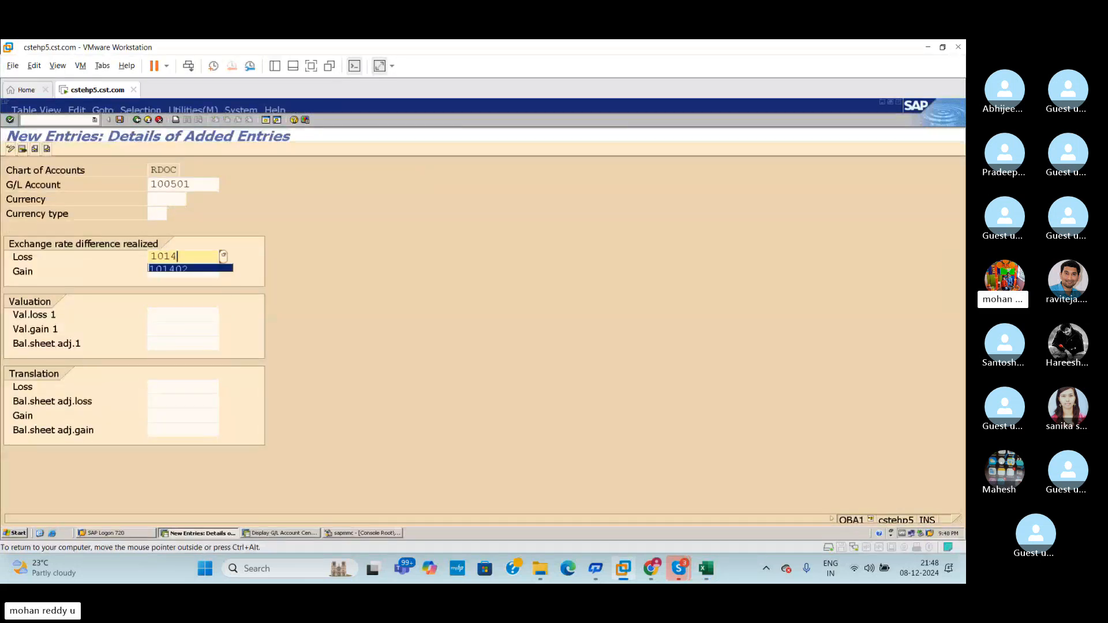
{"action": "left_click", "coordinate": [176, 269]}
{"action": "left_click", "coordinate": [156, 274]}
{"action": "key", "text": "alt+Tab"}
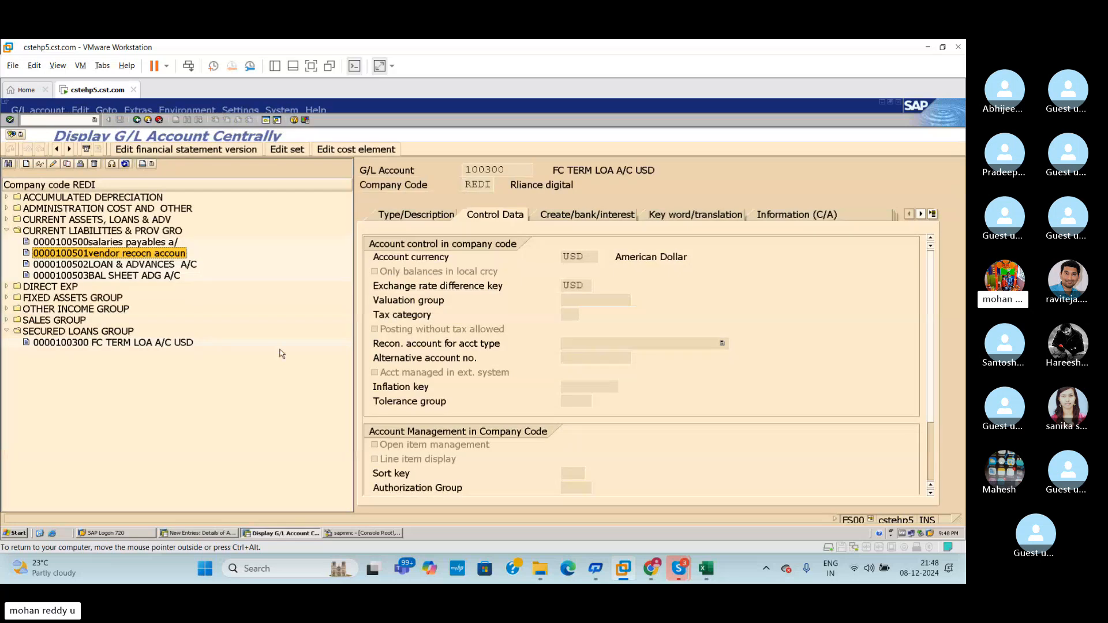
{"action": "key", "text": "alt+Tab"}
{"action": "left_click", "coordinate": [708, 567]}
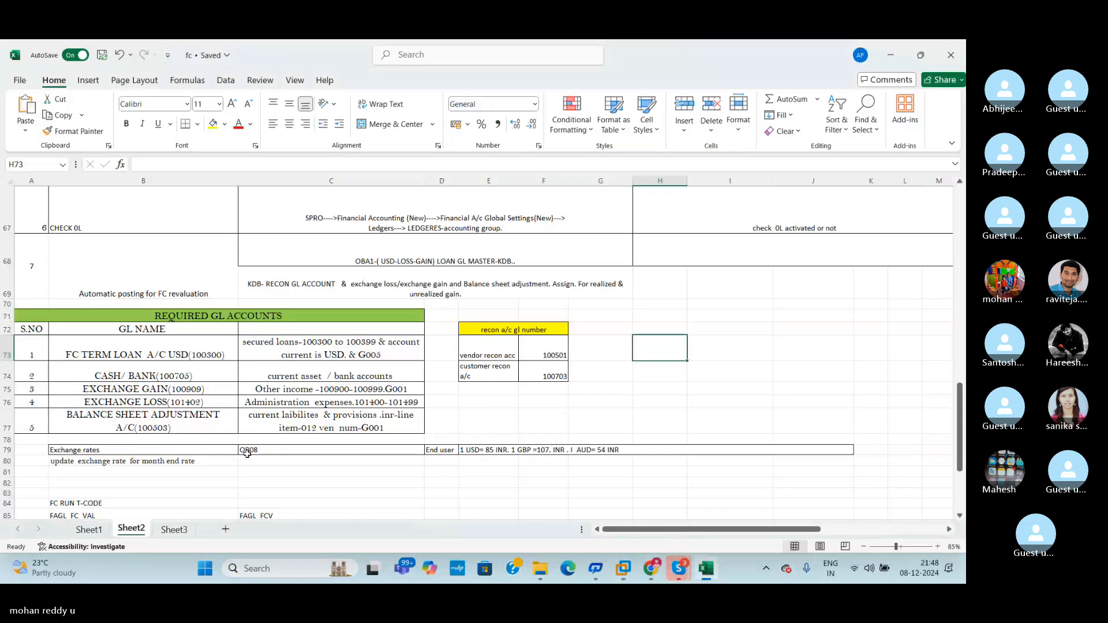
{"action": "key", "text": "alt+Tab"}
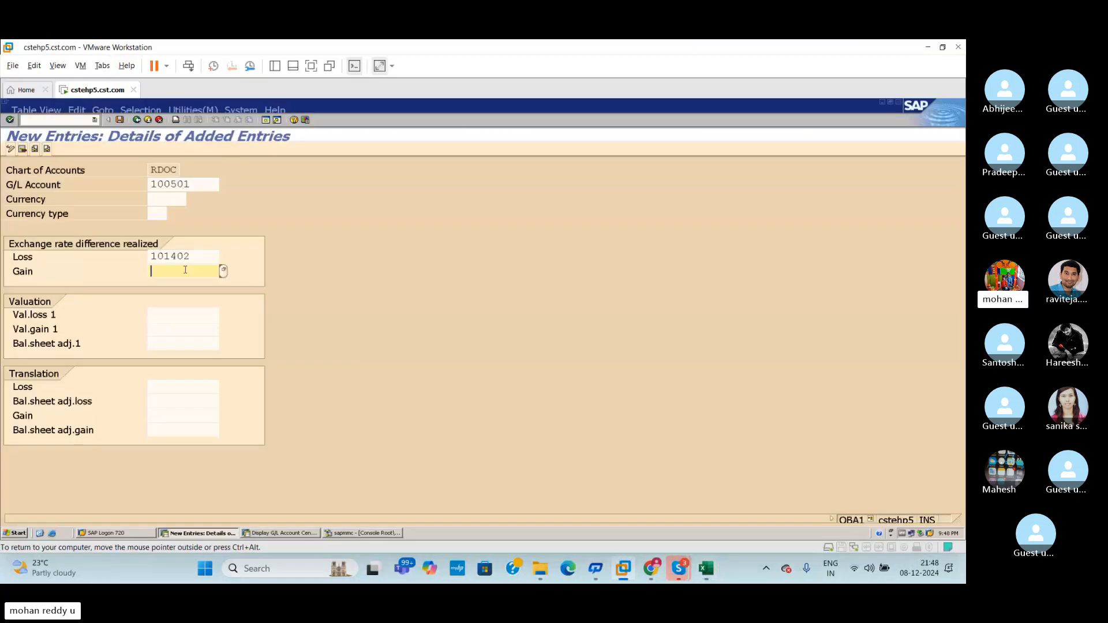
{"action": "type", "text": "100909"}
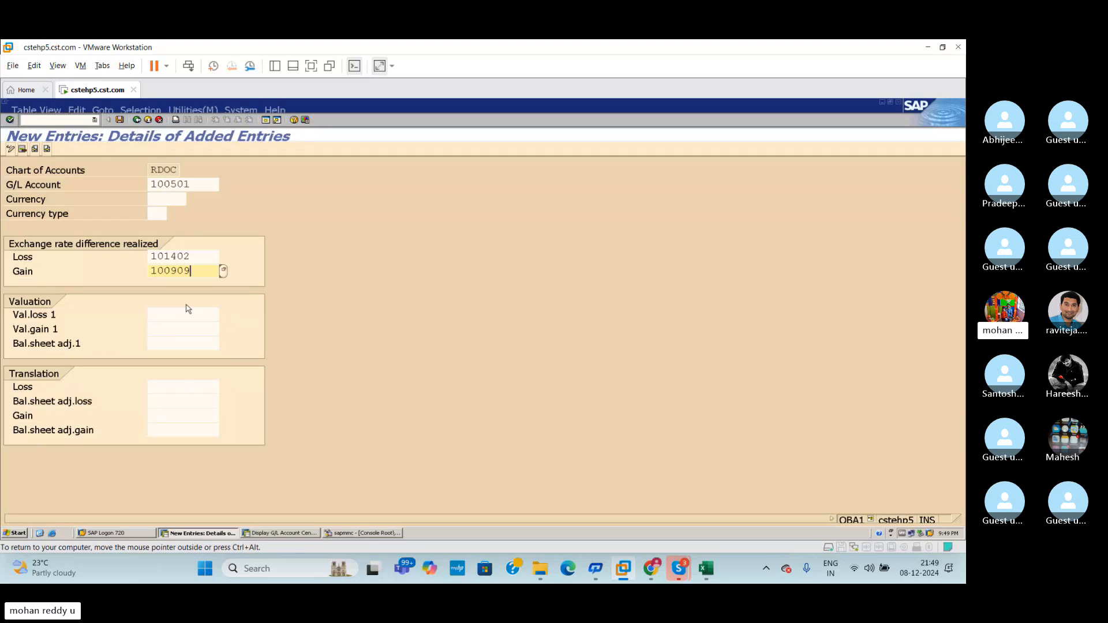
Step: Check the revaluation entries in the fc workbook and set the SAP valuation accounts to 101402 for loss 1 and 100909 for gain 1
{"action": "left_click", "coordinate": [705, 569]}
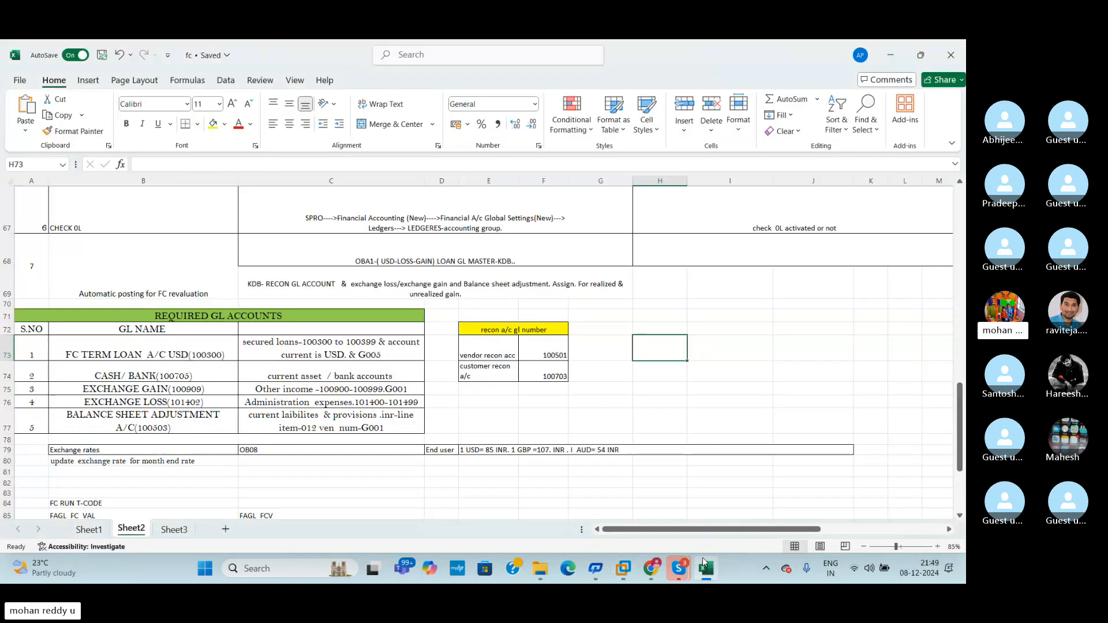
{"action": "left_click_drag", "start_coordinate": [957, 430], "coordinate": [959, 482]}
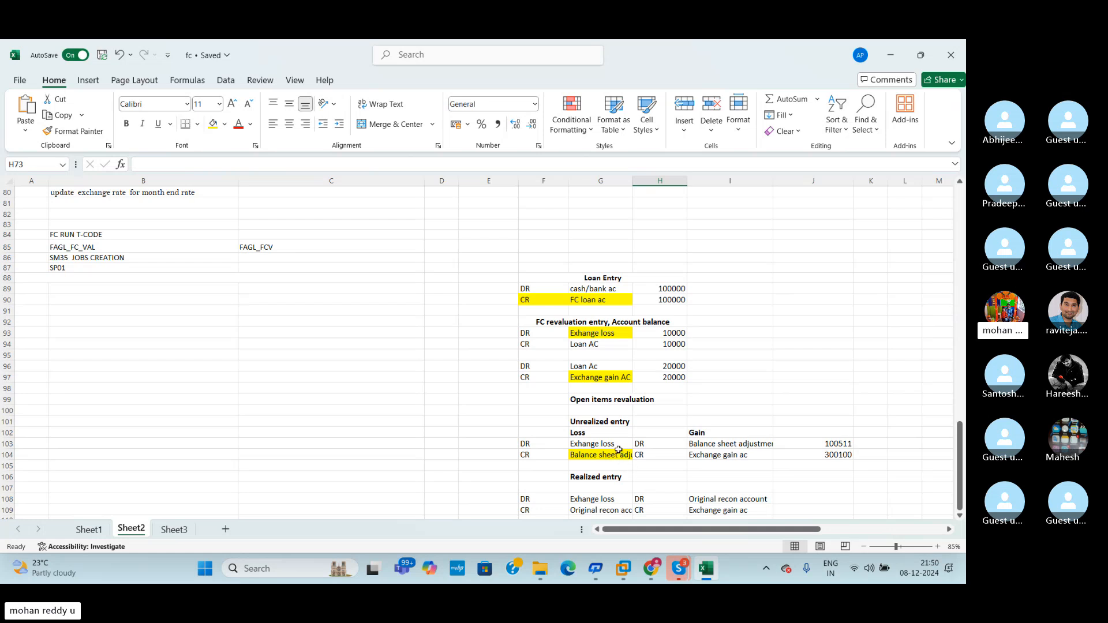
{"action": "key", "text": "alt+Tab"}
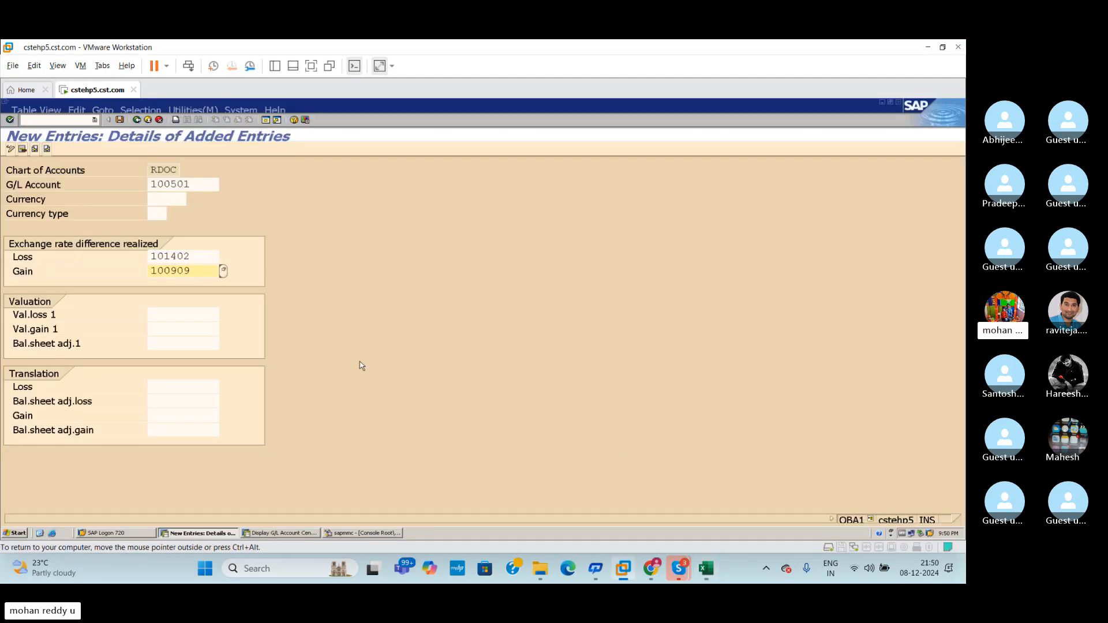
{"action": "left_click", "coordinate": [193, 312]}
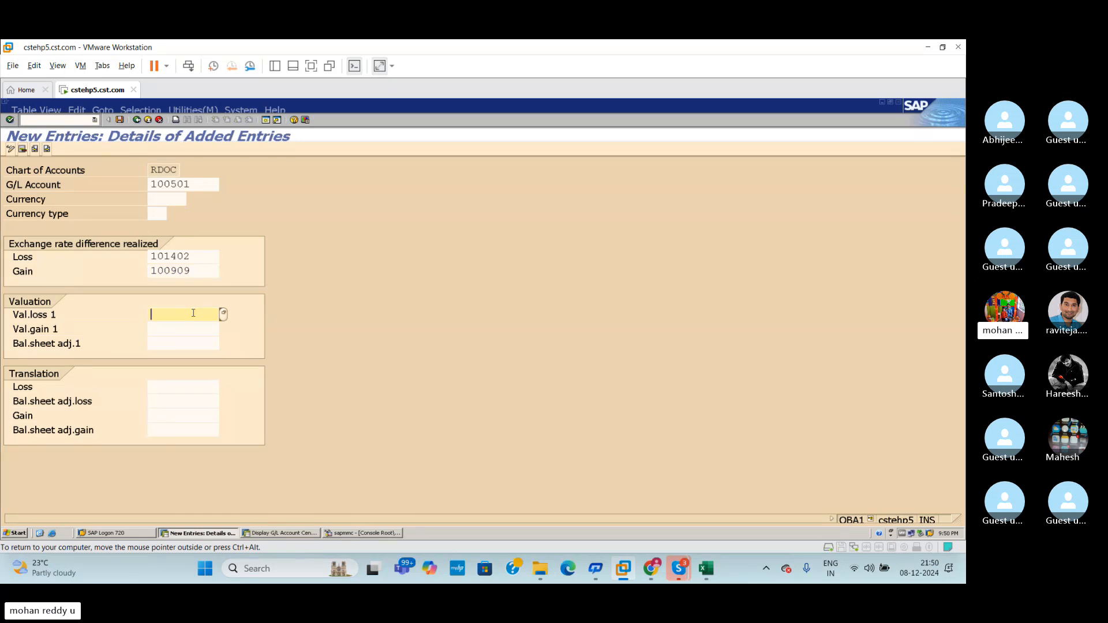
{"action": "type", "text": "101402"}
{"action": "left_click", "coordinate": [167, 333]}
{"action": "type", "text": "100"}
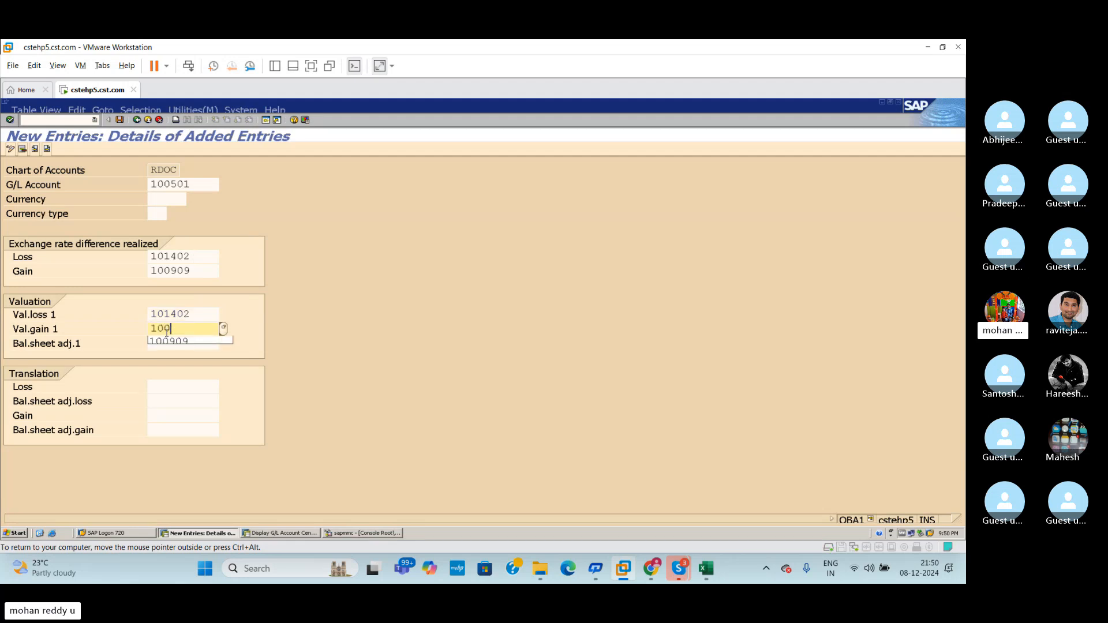
{"action": "type", "text": "909"}
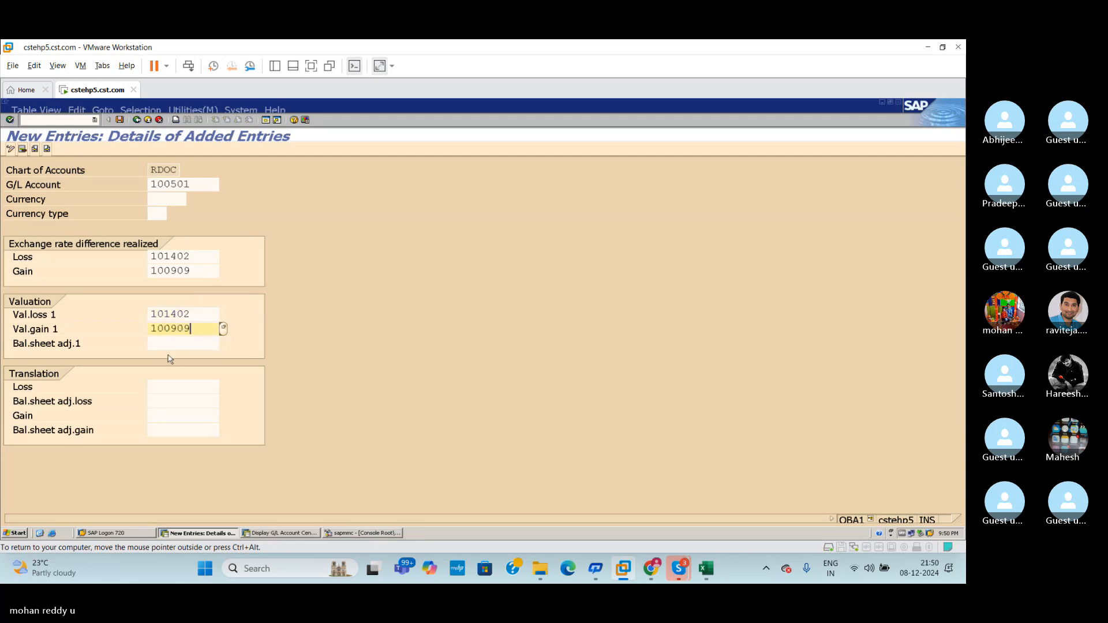
Step: Look up the balance sheet adjustment account in the workbook, try to enter it in SAP as 100503, and discard the new entry
{"action": "left_click", "coordinate": [169, 346]}
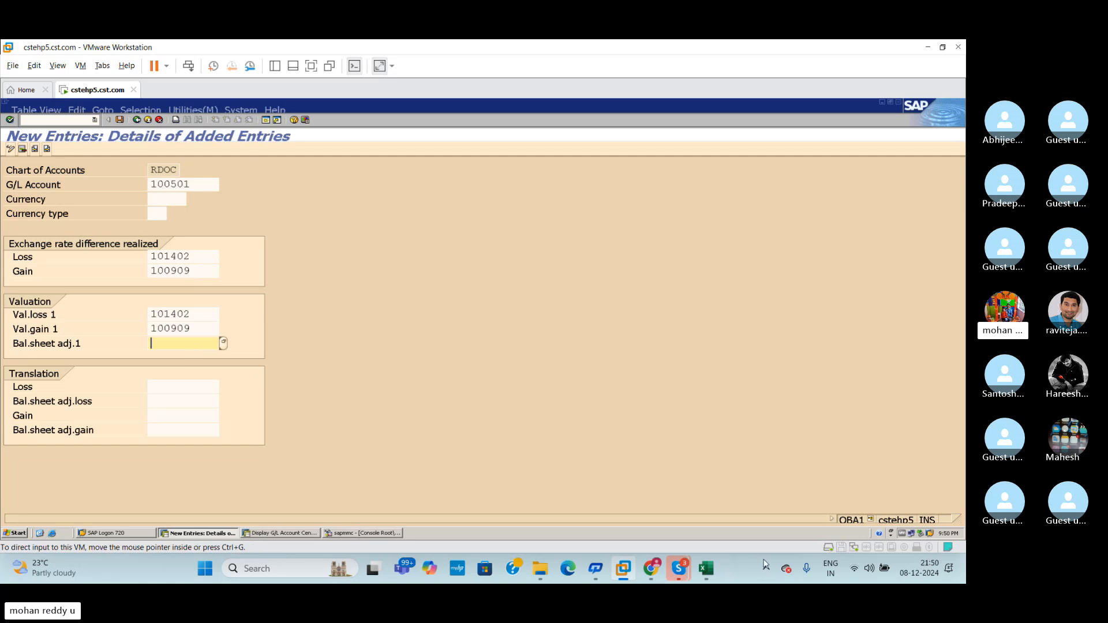
{"action": "left_click", "coordinate": [716, 569]}
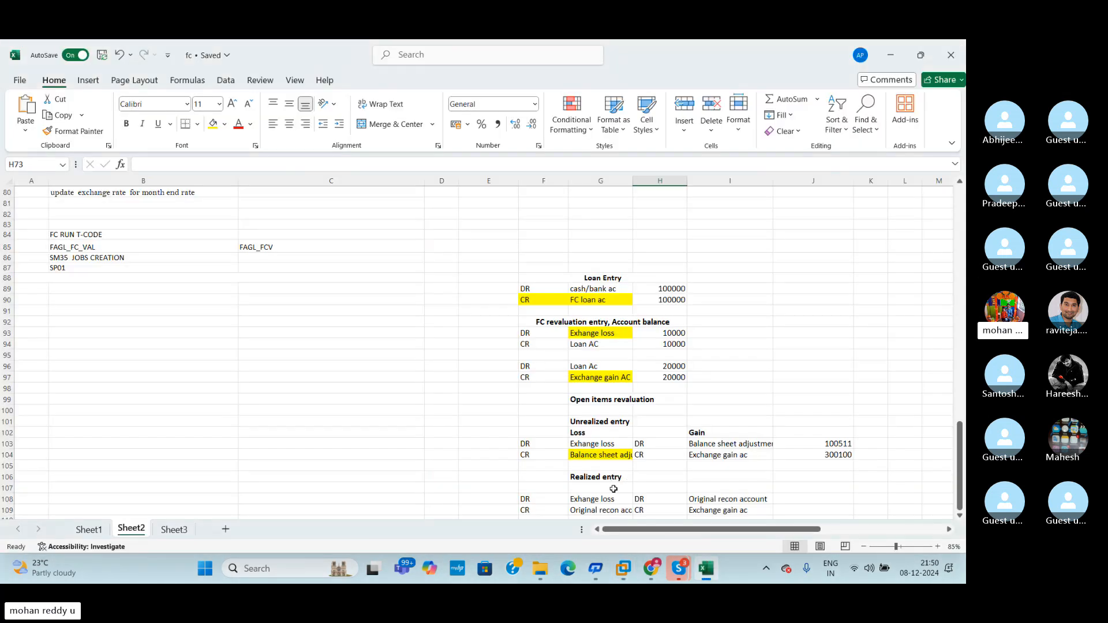
{"action": "left_click_drag", "start_coordinate": [961, 488], "coordinate": [961, 459]}
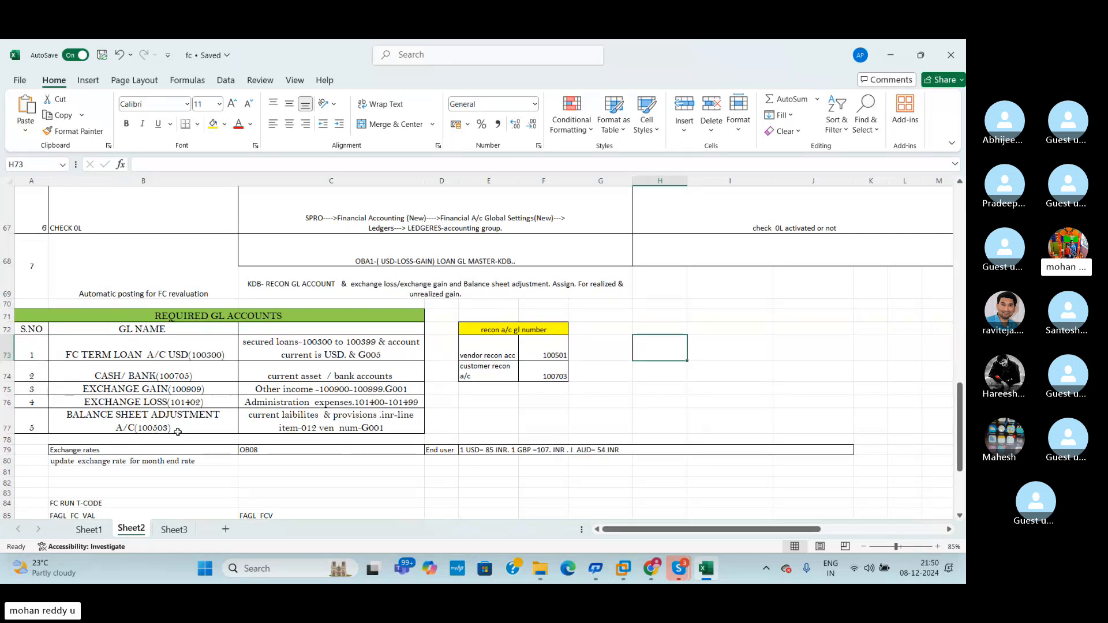
{"action": "key", "text": "alt+Tab"}
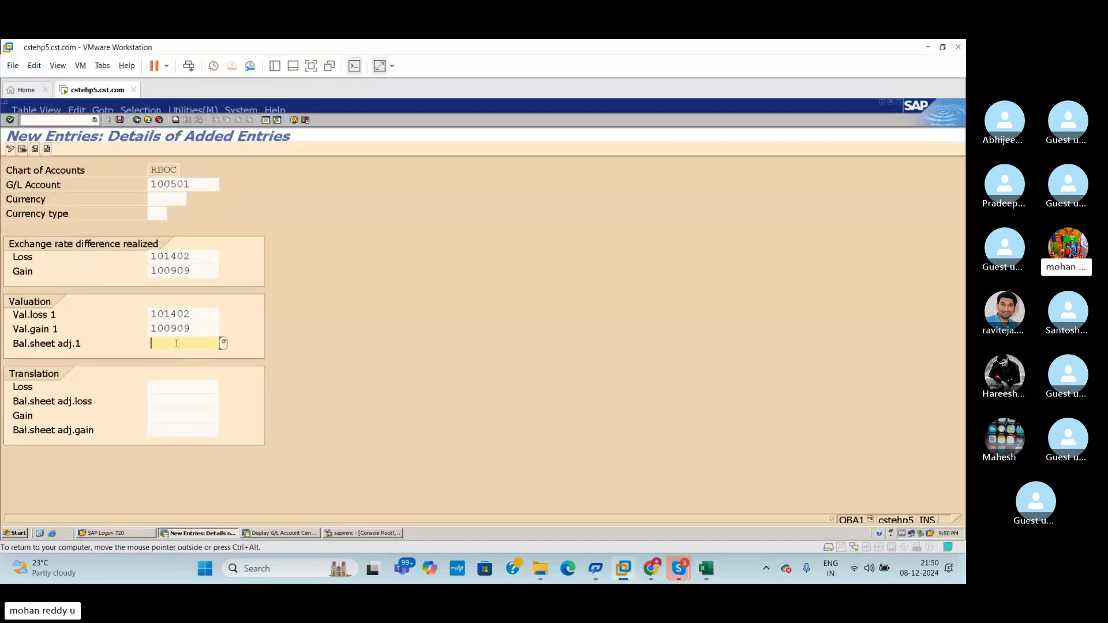
{"action": "type", "text": "100503"}
{"action": "key", "text": "Return"}
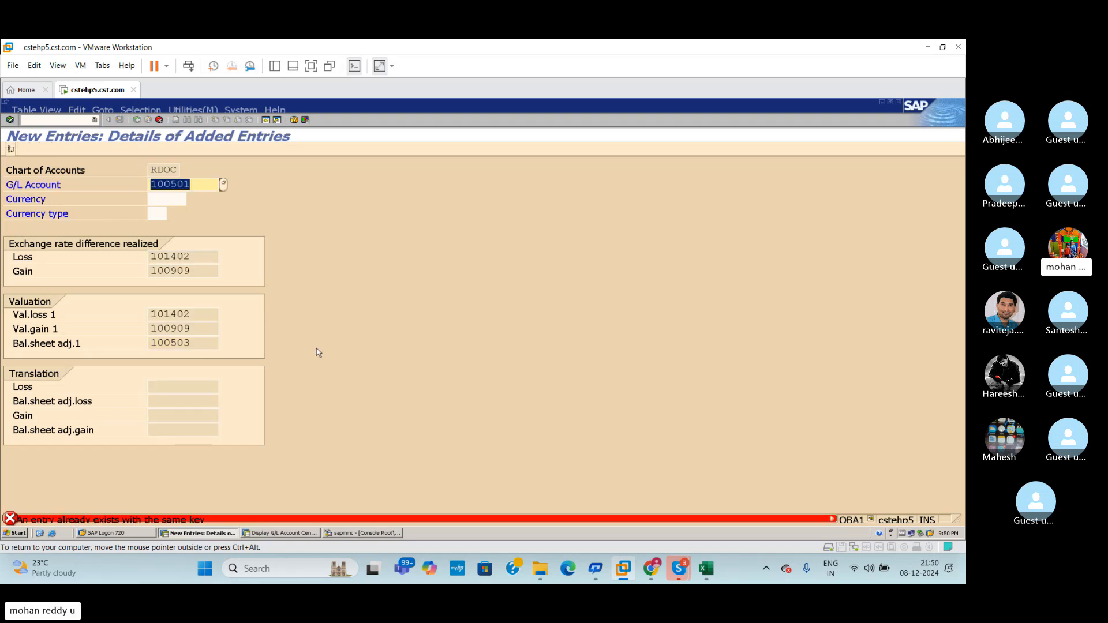
{"action": "left_click", "coordinate": [160, 120]}
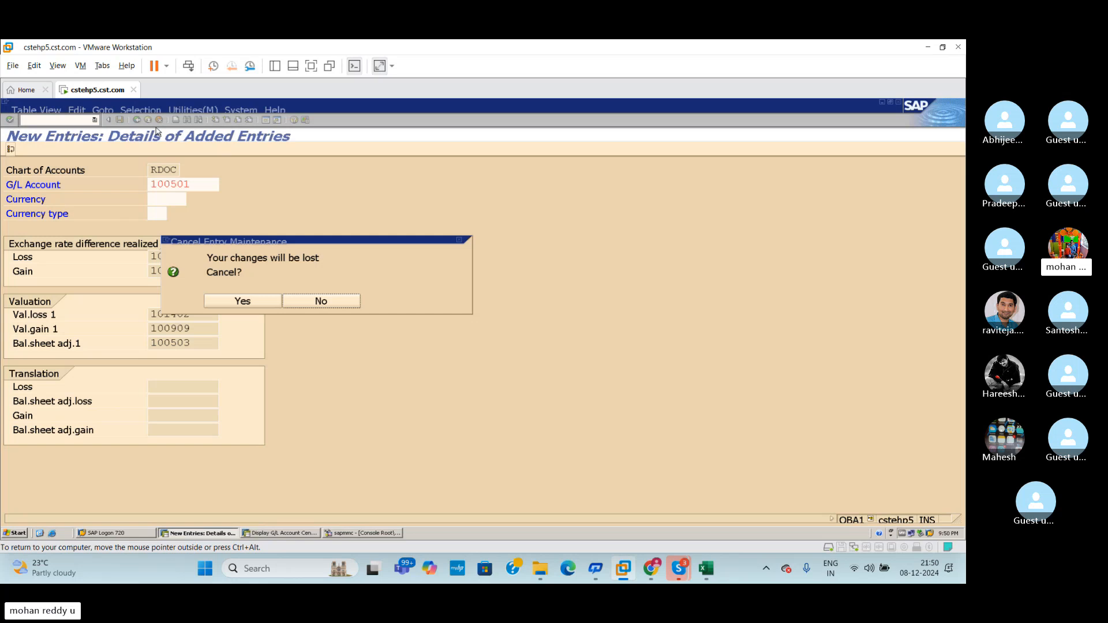
{"action": "left_click", "coordinate": [258, 307]}
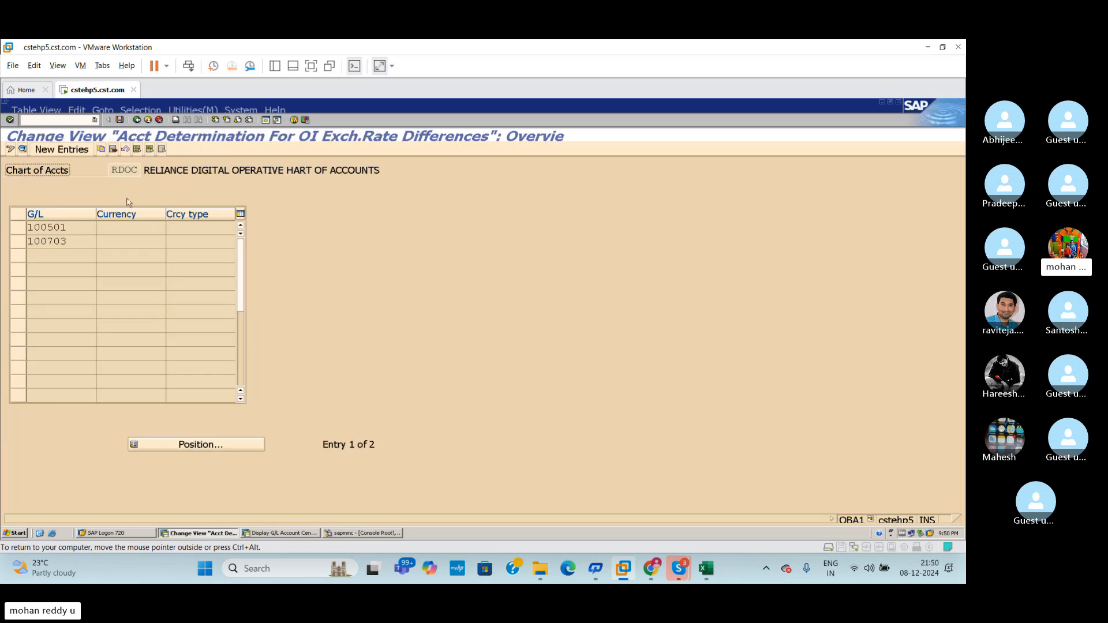
Step: Compare the existing exchange rate difference entries 100501 and 100703 with the vendor and customer recon accounts in the fc workbook
{"action": "left_click", "coordinate": [62, 227]}
{"action": "left_click", "coordinate": [62, 241]}
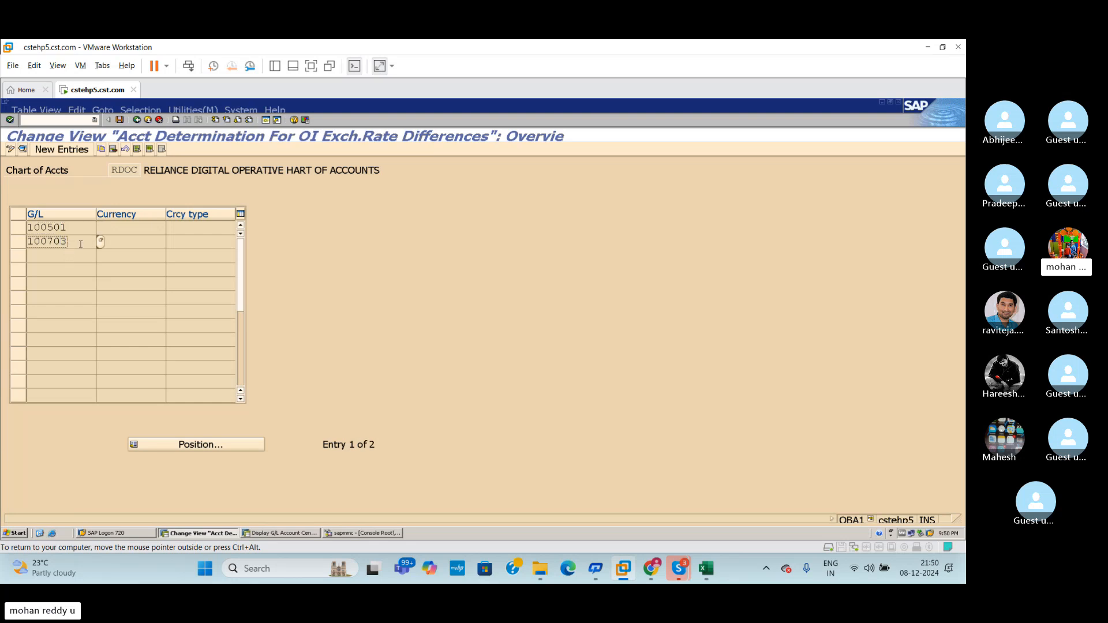
{"action": "left_click", "coordinate": [705, 569]}
{"action": "left_click", "coordinate": [592, 421]}
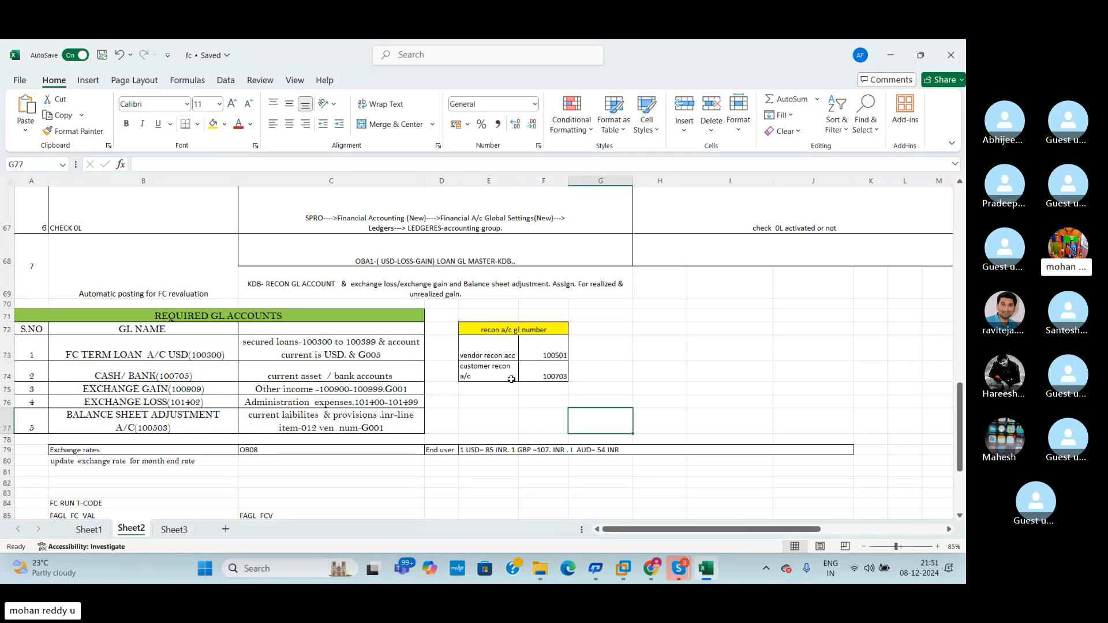
{"action": "left_click", "coordinate": [651, 384]}
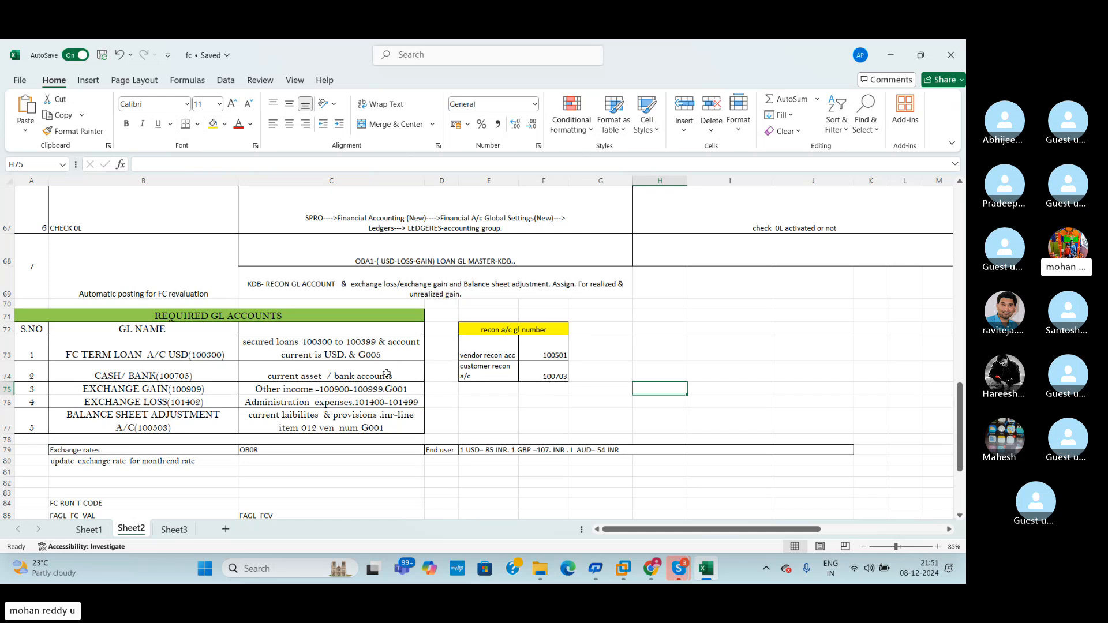
{"action": "key", "text": "alt+Tab"}
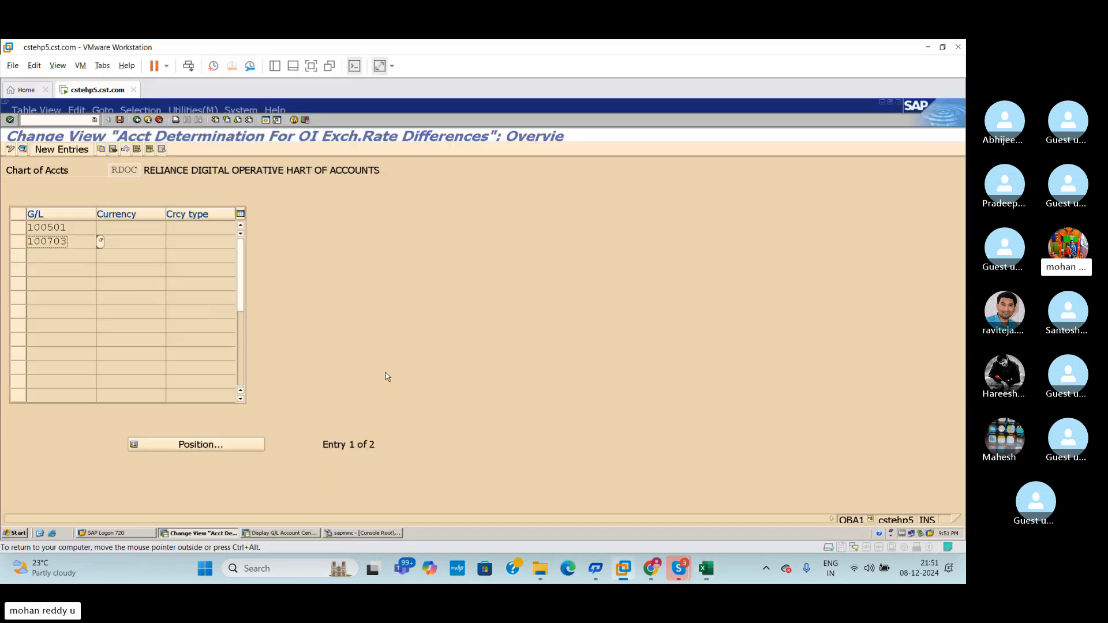
Step: Leave the exchange rate difference account determination and exit the automatic posting configuration
{"action": "left_click", "coordinate": [148, 120]}
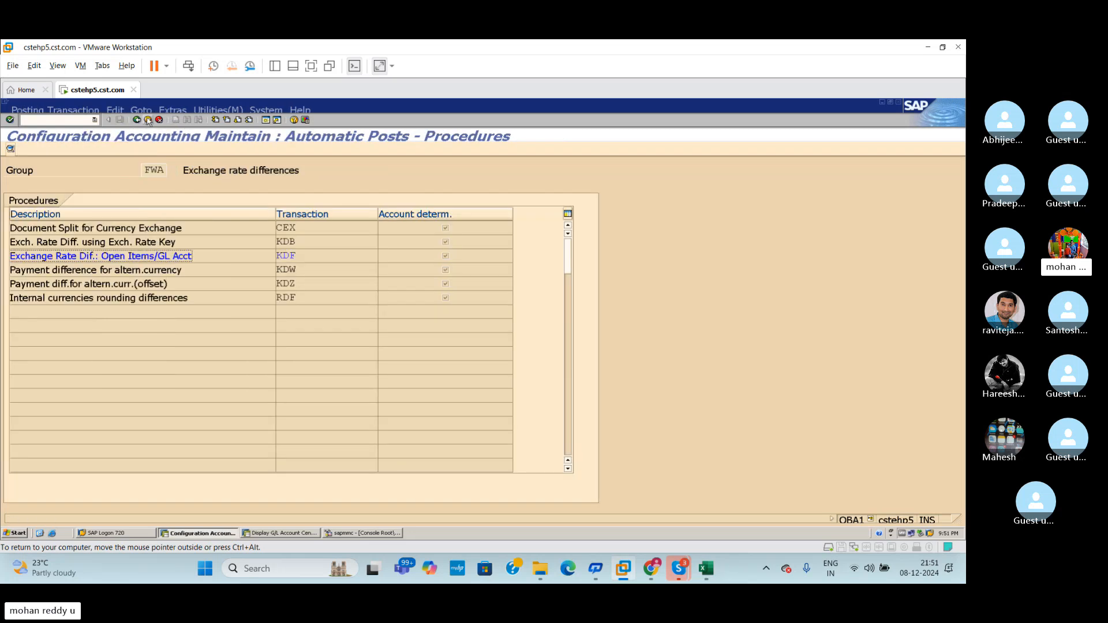
{"action": "left_click", "coordinate": [138, 120]}
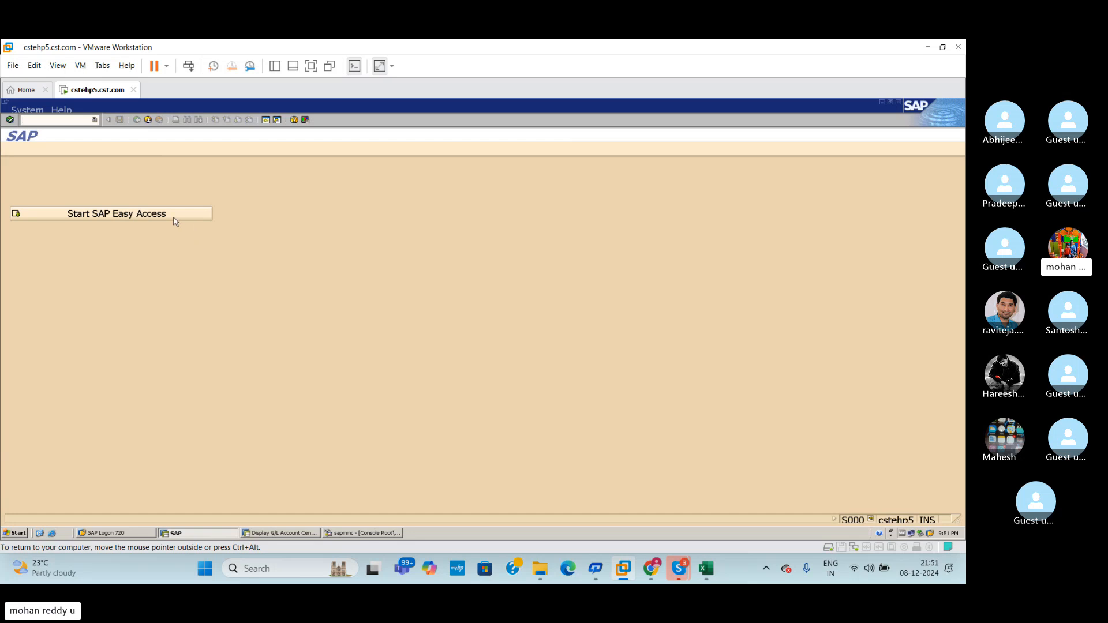
{"action": "key", "text": "alt+Tab"}
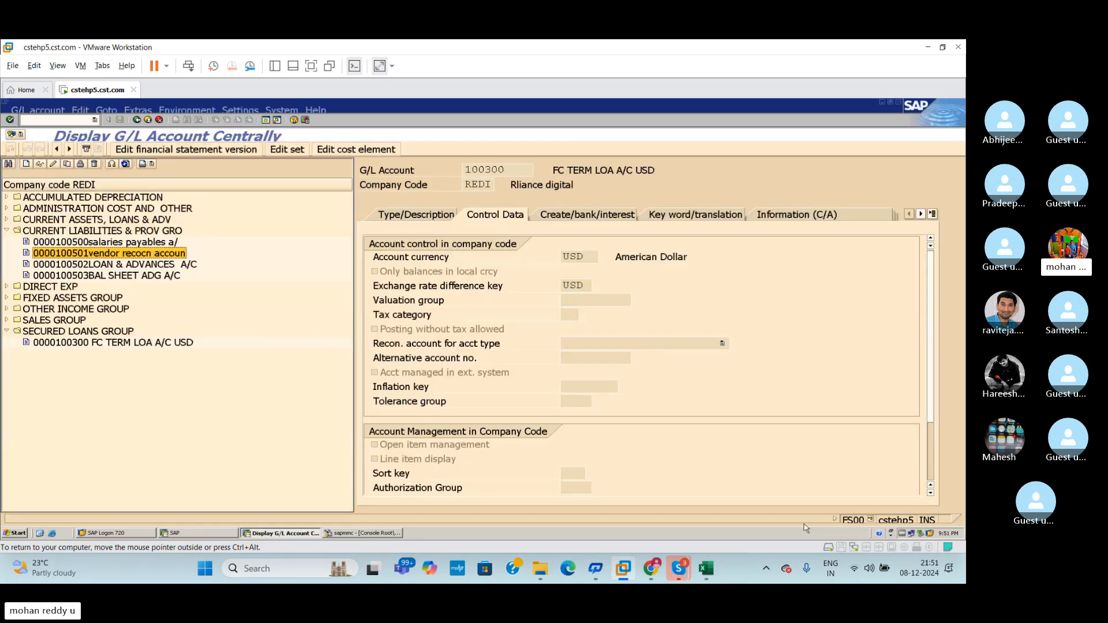
{"action": "left_click", "coordinate": [705, 568]}
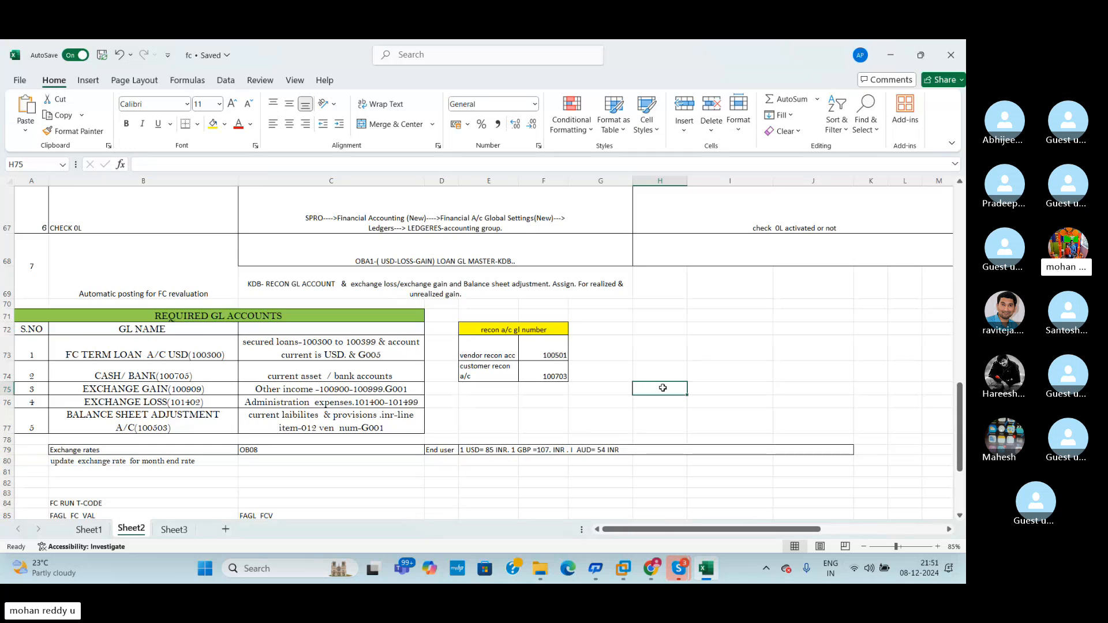
{"action": "left_click", "coordinate": [679, 571]}
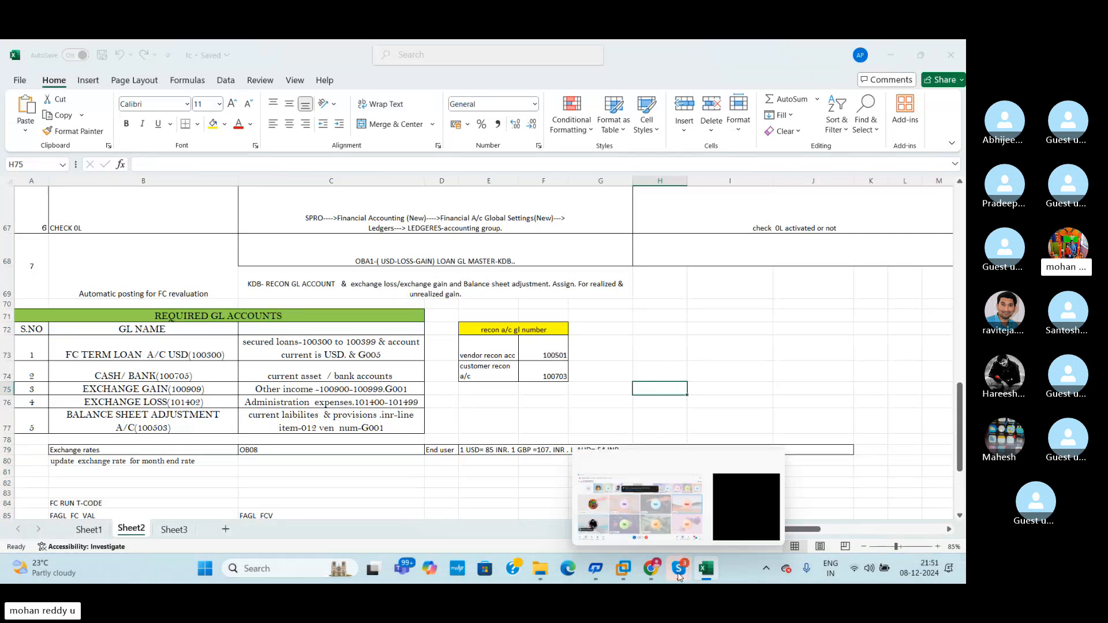
{"action": "left_click", "coordinate": [638, 513]}
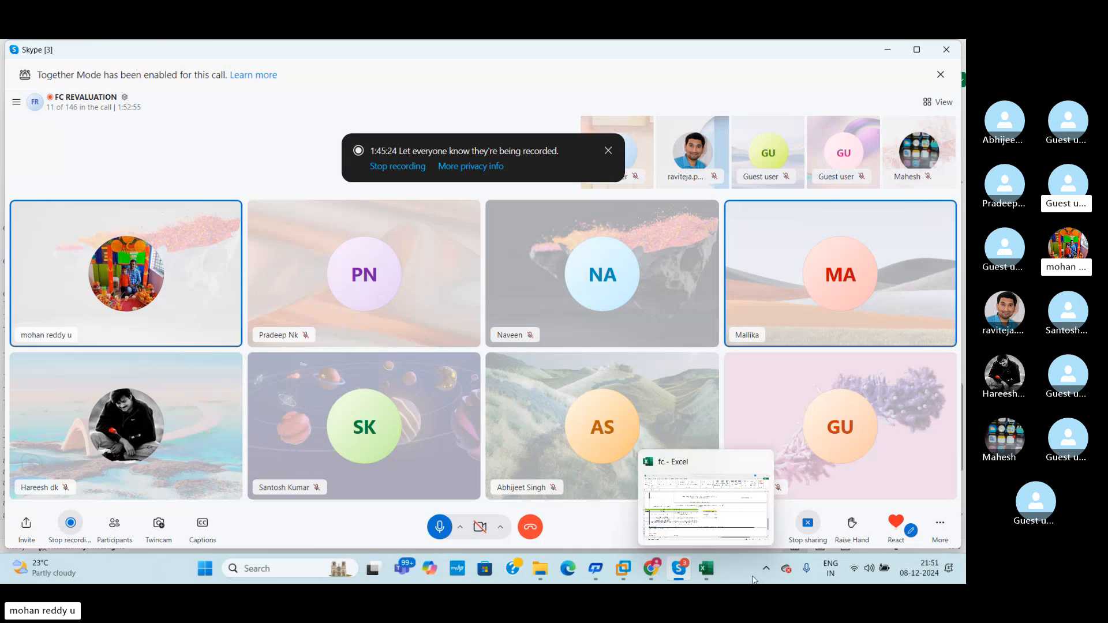
{"action": "mouse_move", "coordinate": [650, 570]}
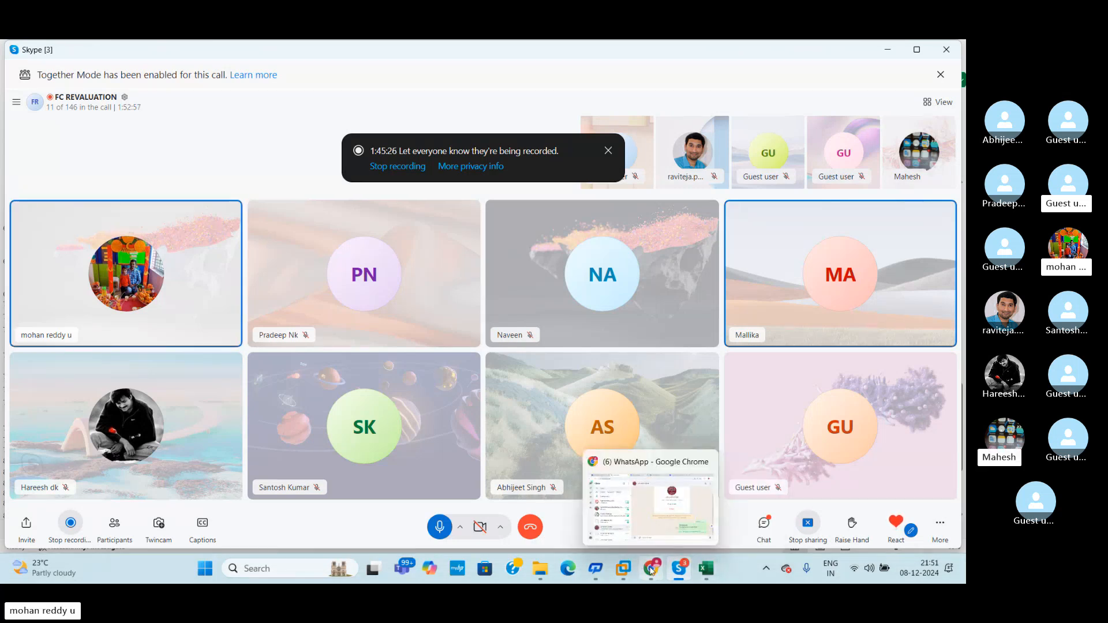
Step: Switch to the fc workbook and enter an example row in I73:L73 with 01.12.2024, 1000, 80 and 80000
{"action": "left_click", "coordinate": [705, 569]}
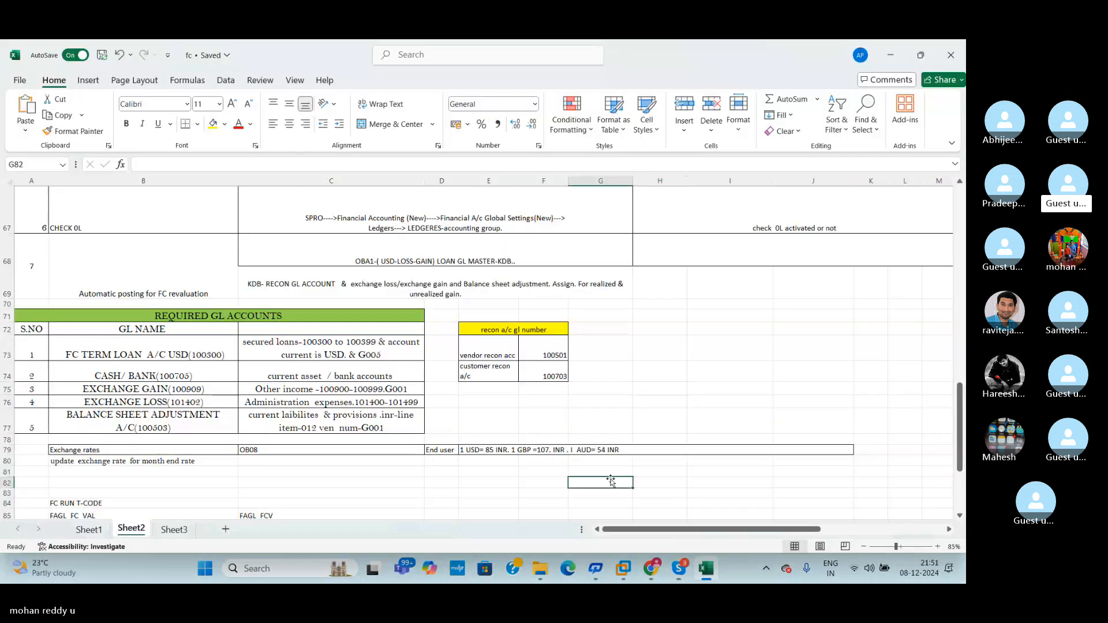
{"action": "mouse_move", "coordinate": [961, 427]}
{"action": "left_mouse_down"}
{"action": "mouse_move", "coordinate": [961, 447]}
{"action": "mouse_move", "coordinate": [959, 430]}
{"action": "left_mouse_up"}
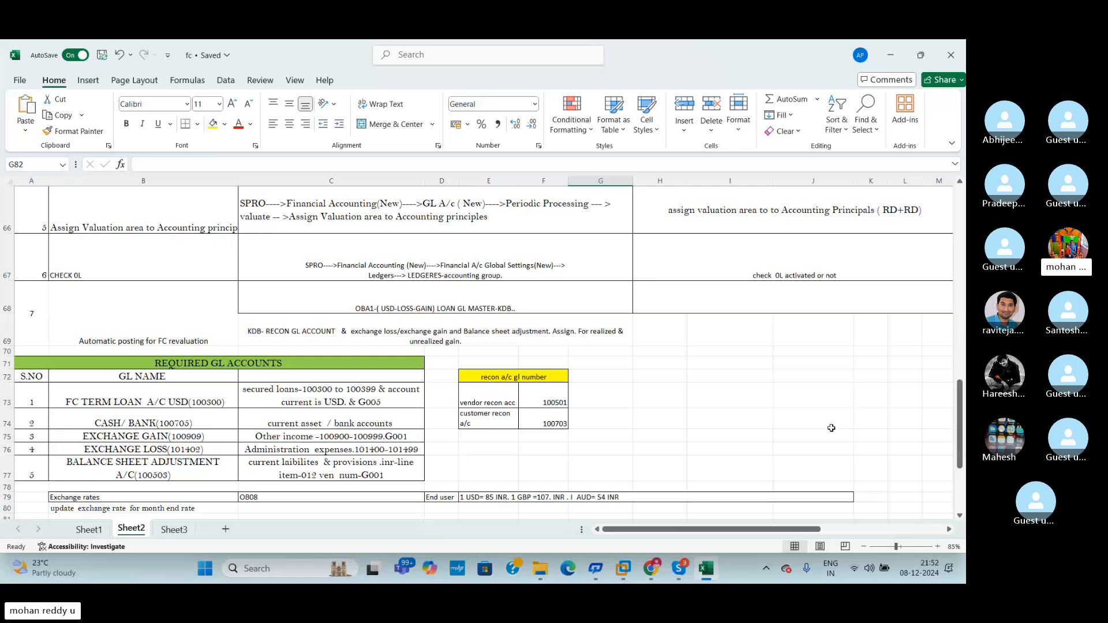
{"action": "left_click", "coordinate": [768, 412]}
{"action": "left_click", "coordinate": [729, 400]}
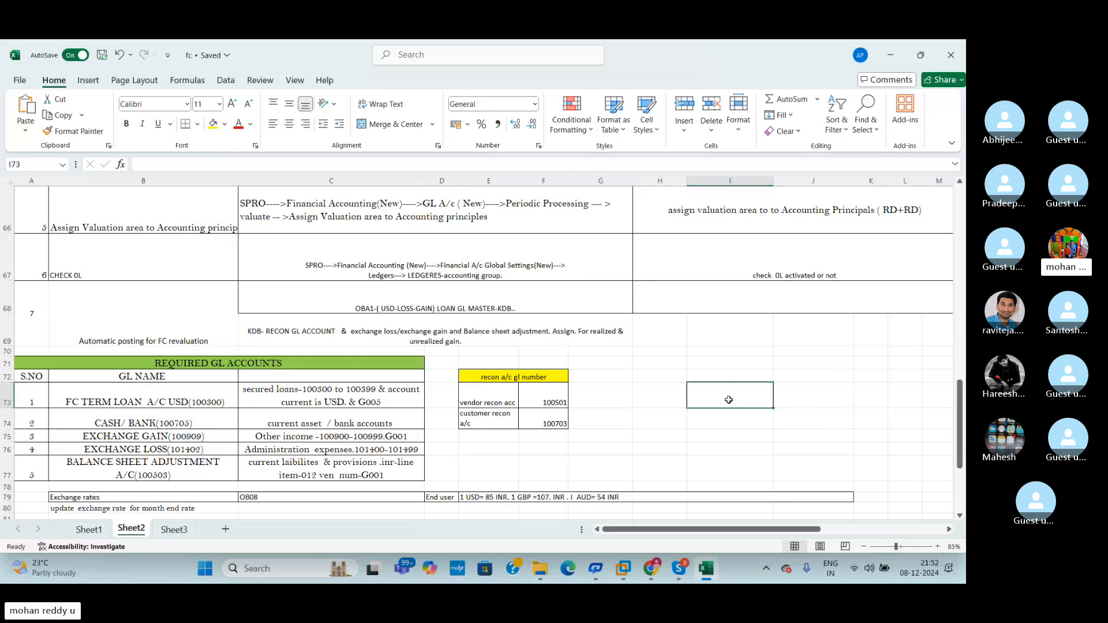
{"action": "type", "text": "01.12.2024"}
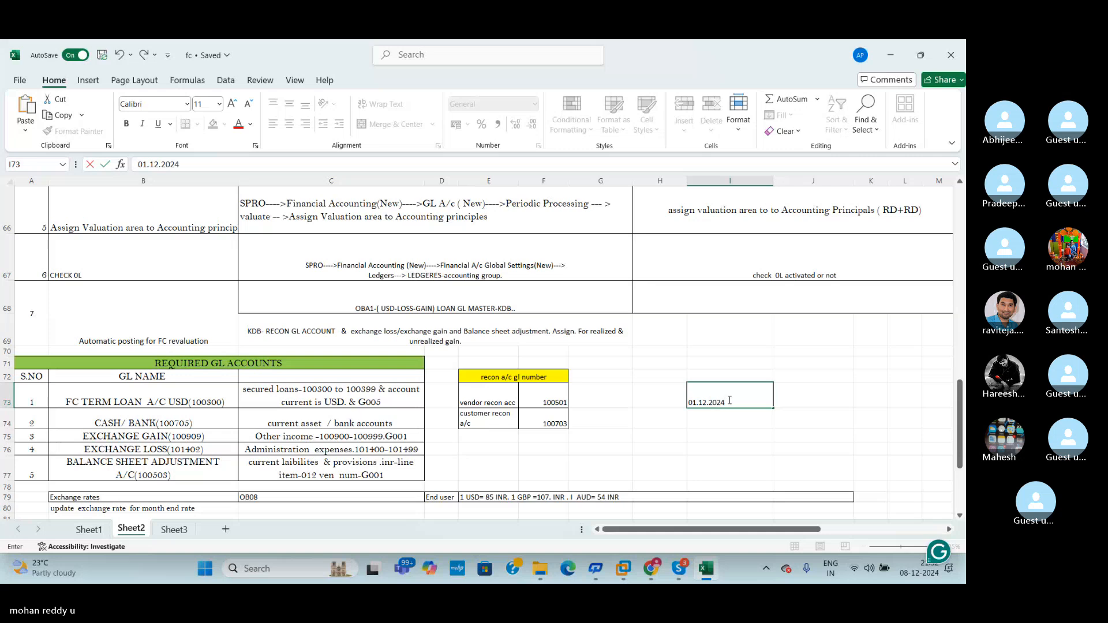
{"action": "left_click", "coordinate": [818, 403]}
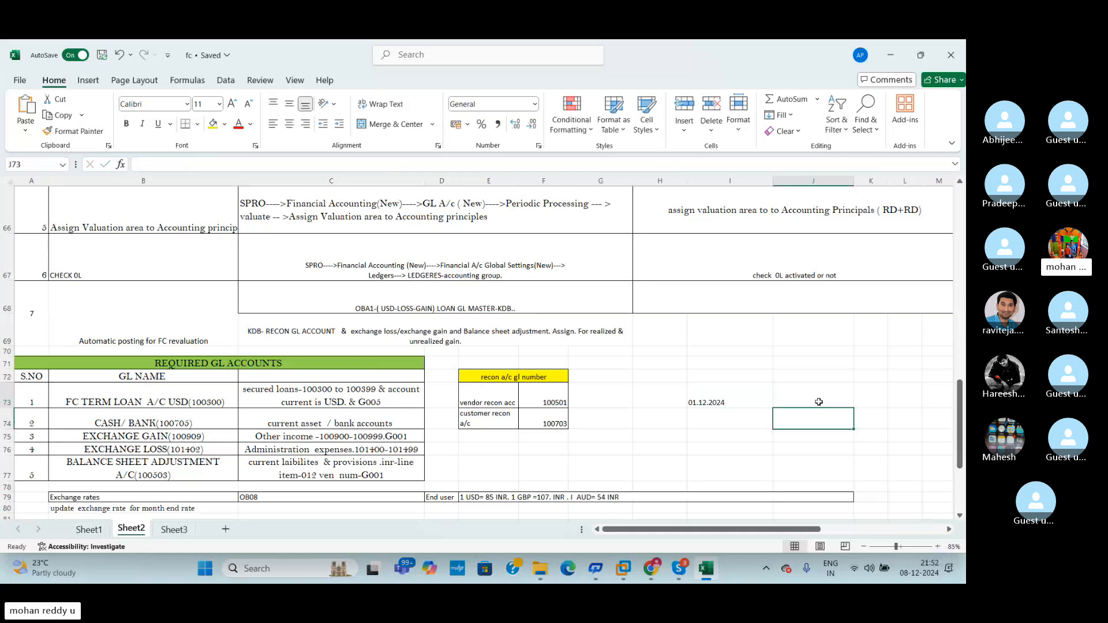
{"action": "type", "text": "1000"}
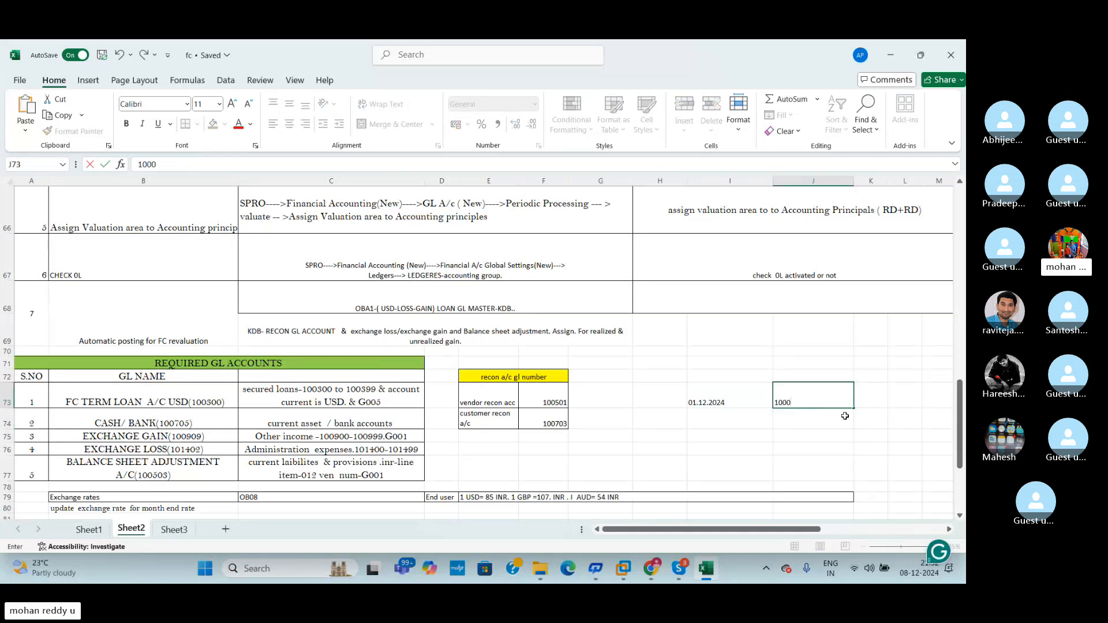
{"action": "left_click", "coordinate": [876, 401]}
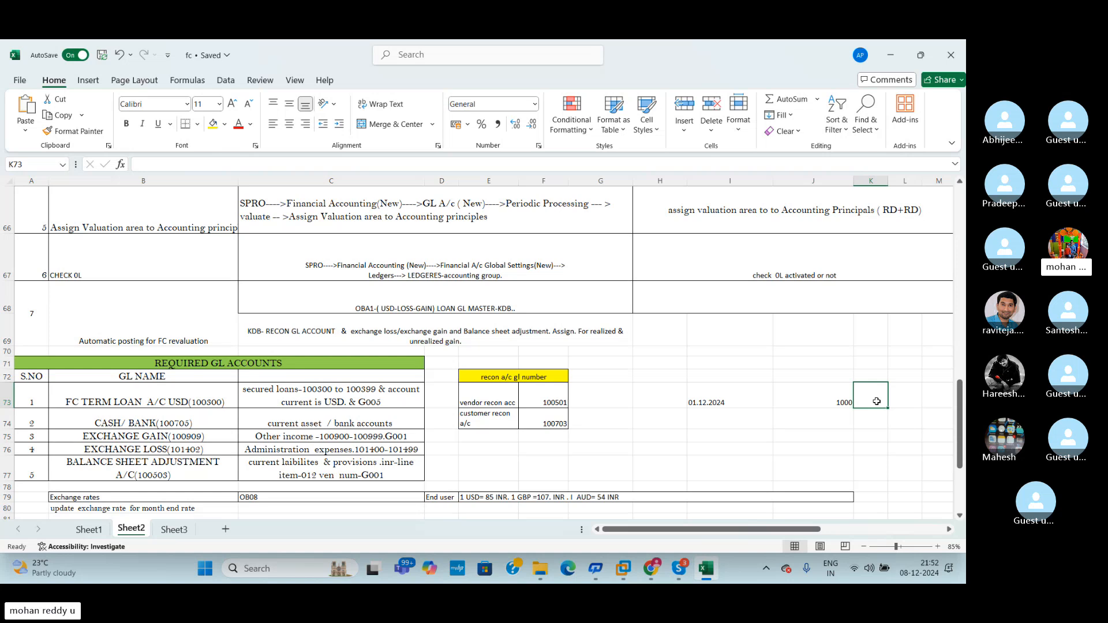
{"action": "type", "text": "80"}
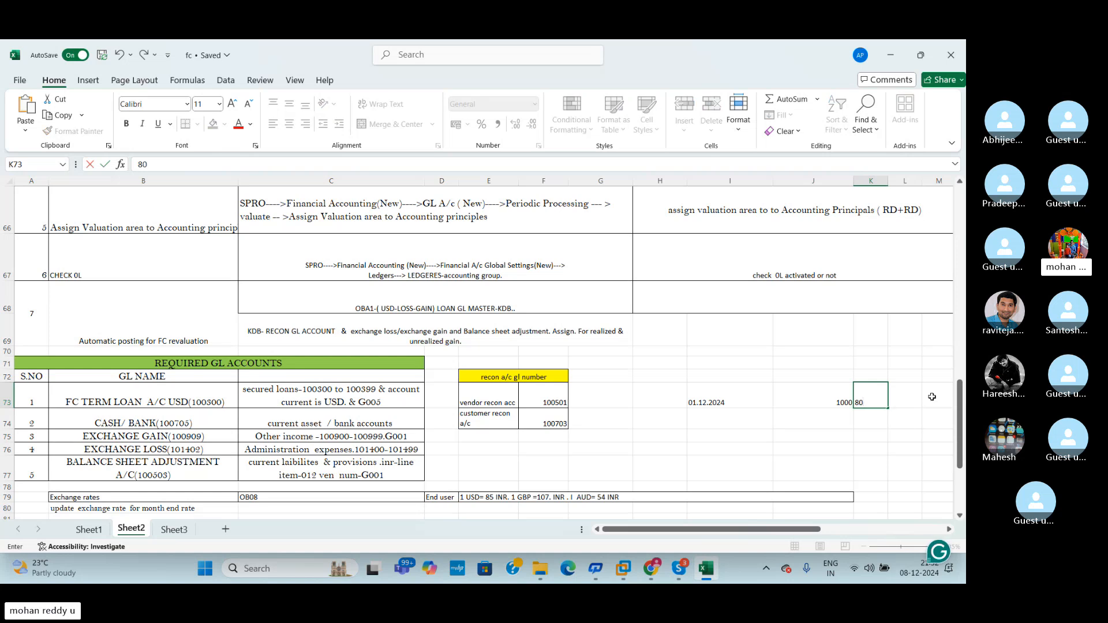
{"action": "left_click", "coordinate": [917, 397]}
{"action": "type", "text": "80000"}
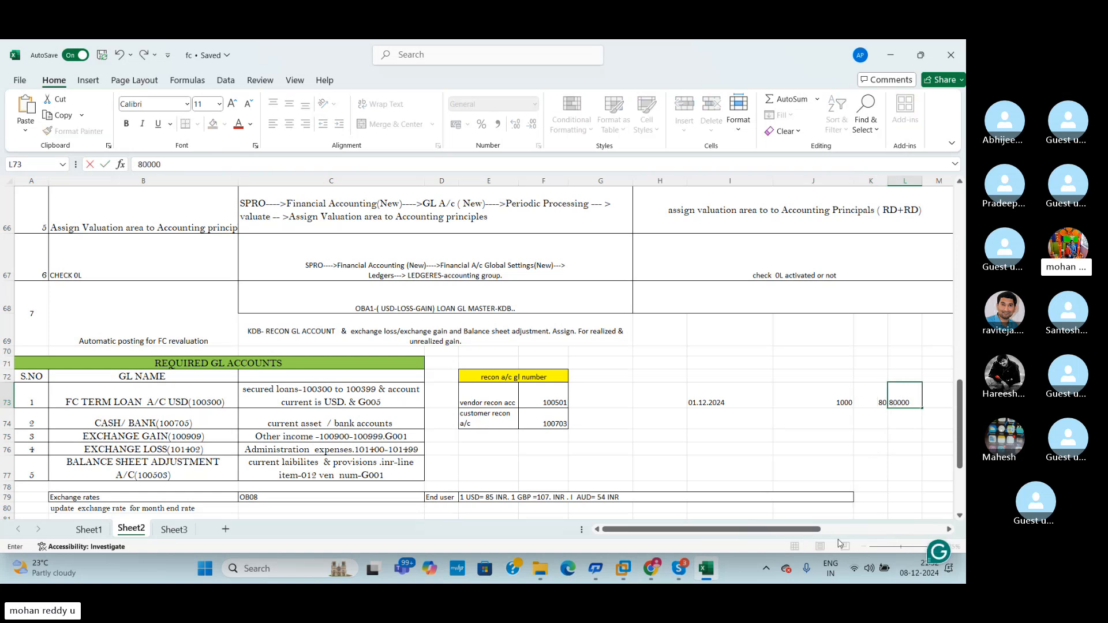
{"action": "left_click", "coordinate": [915, 437]}
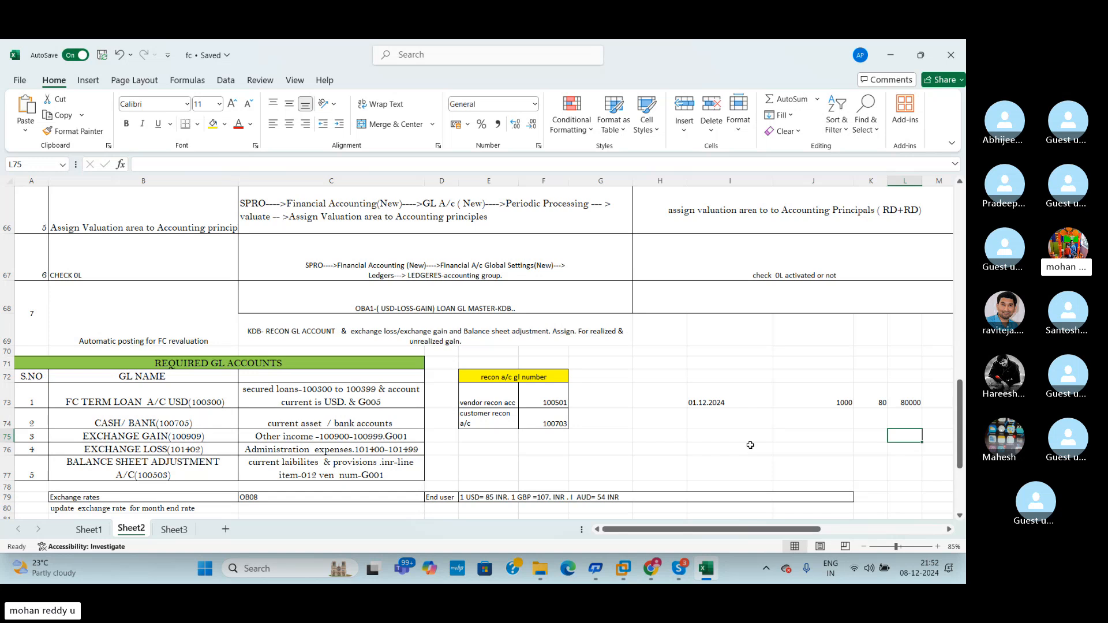
Step: Add the month-end example row in I74:L74 with 31.12.2024, 1000, 85 and 85000
{"action": "left_click", "coordinate": [717, 427]}
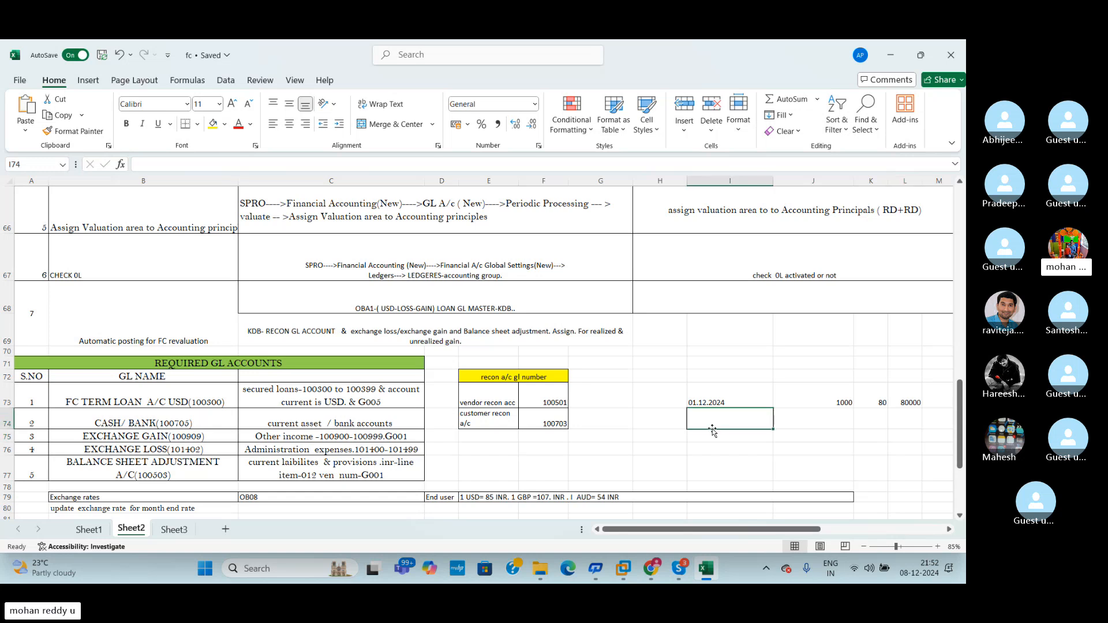
{"action": "type", "text": "31.12"}
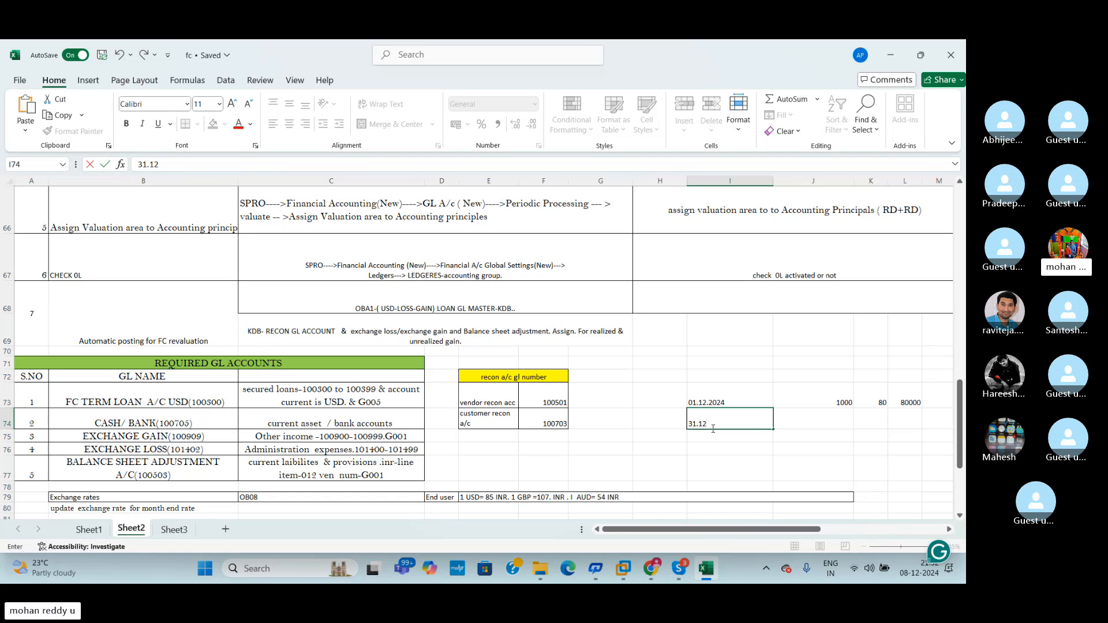
{"action": "type", "text": ".2024"}
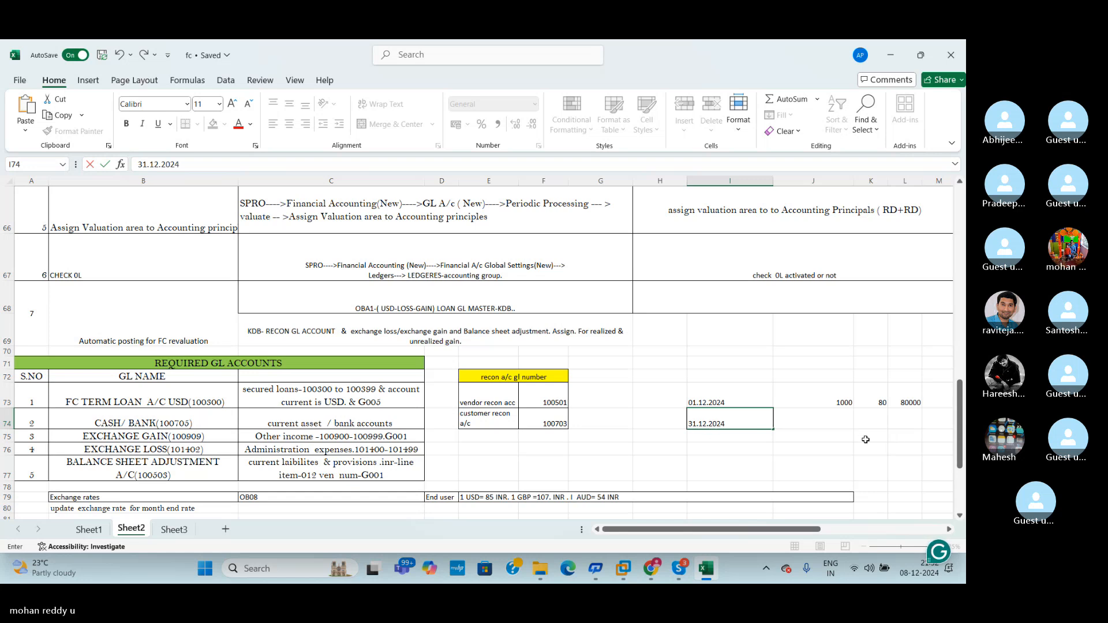
{"action": "left_click", "coordinate": [831, 415]}
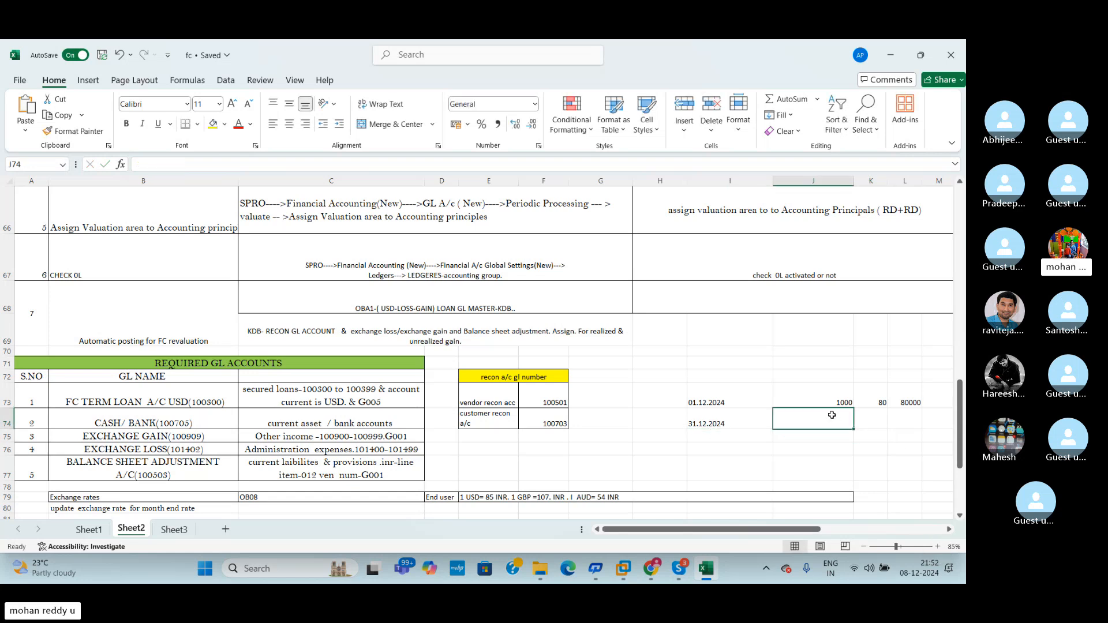
{"action": "type", "text": "1000"}
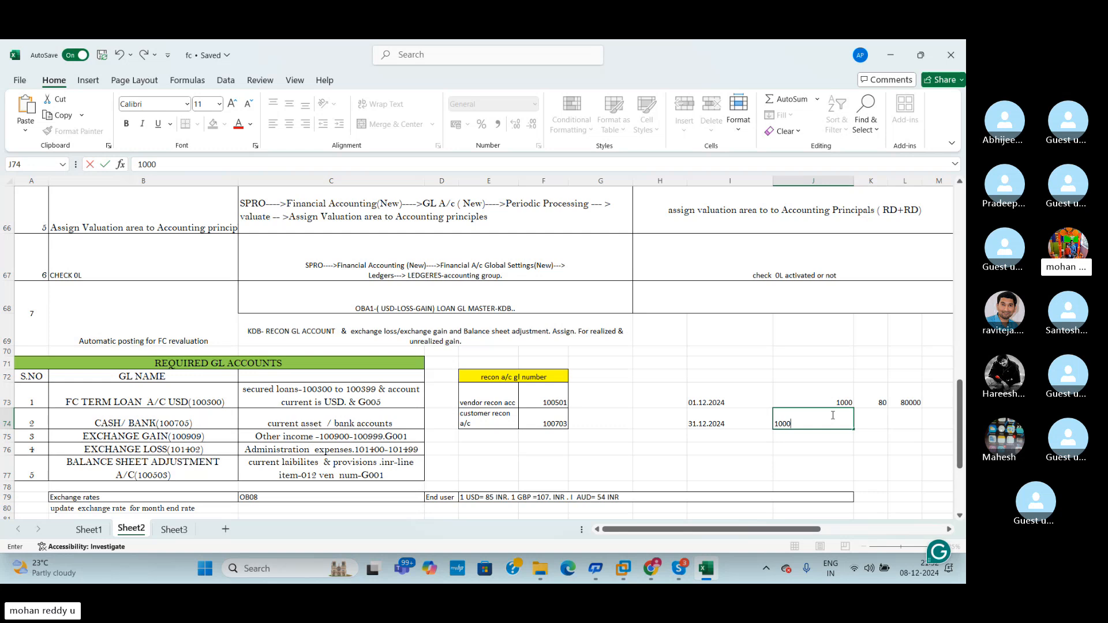
{"action": "left_click", "coordinate": [904, 450]}
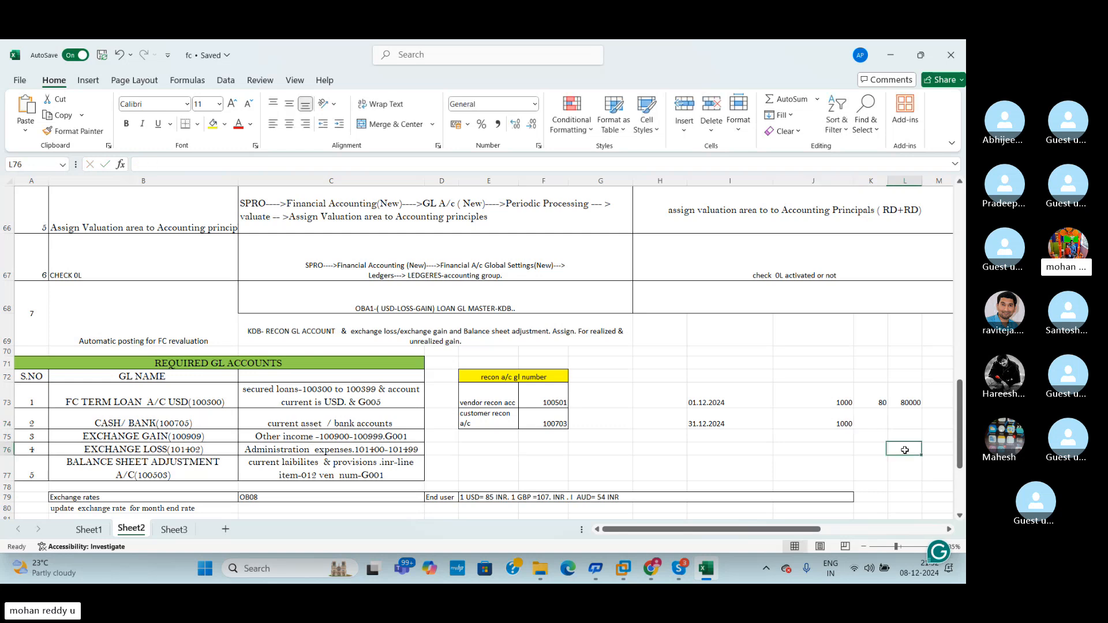
{"action": "left_click", "coordinate": [876, 424]}
{"action": "type", "text": "85"}
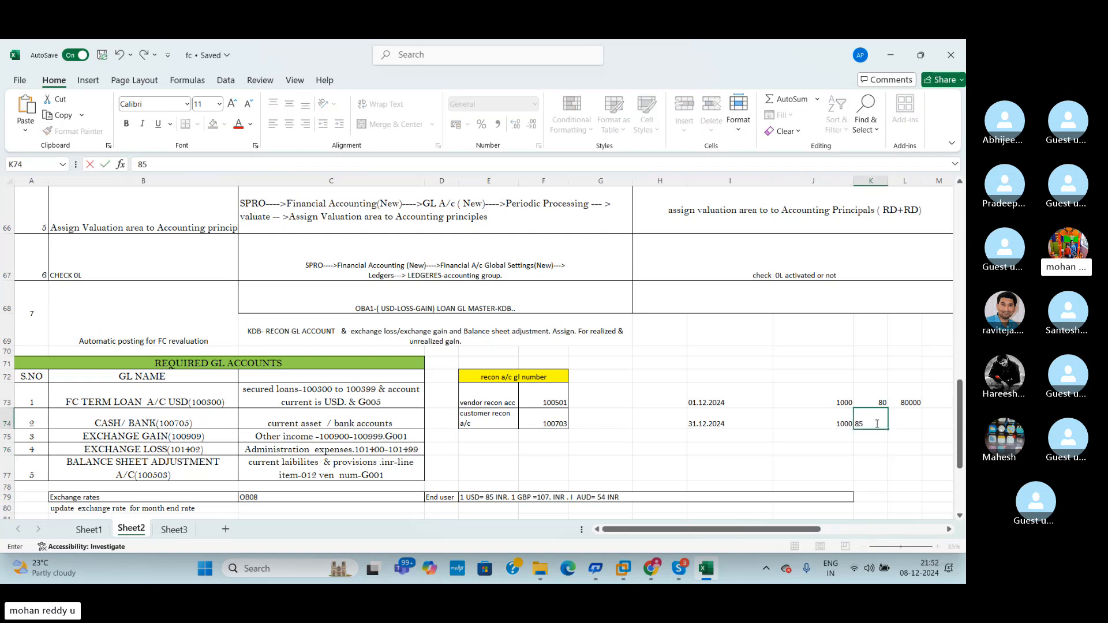
{"action": "left_click", "coordinate": [894, 470]}
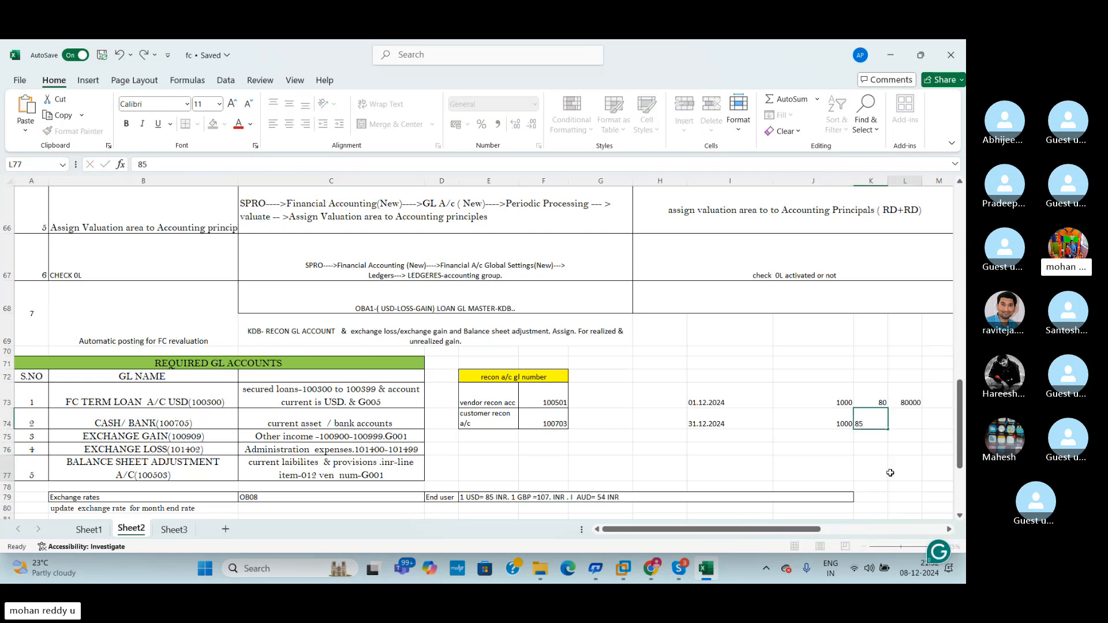
{"action": "left_click", "coordinate": [907, 415]}
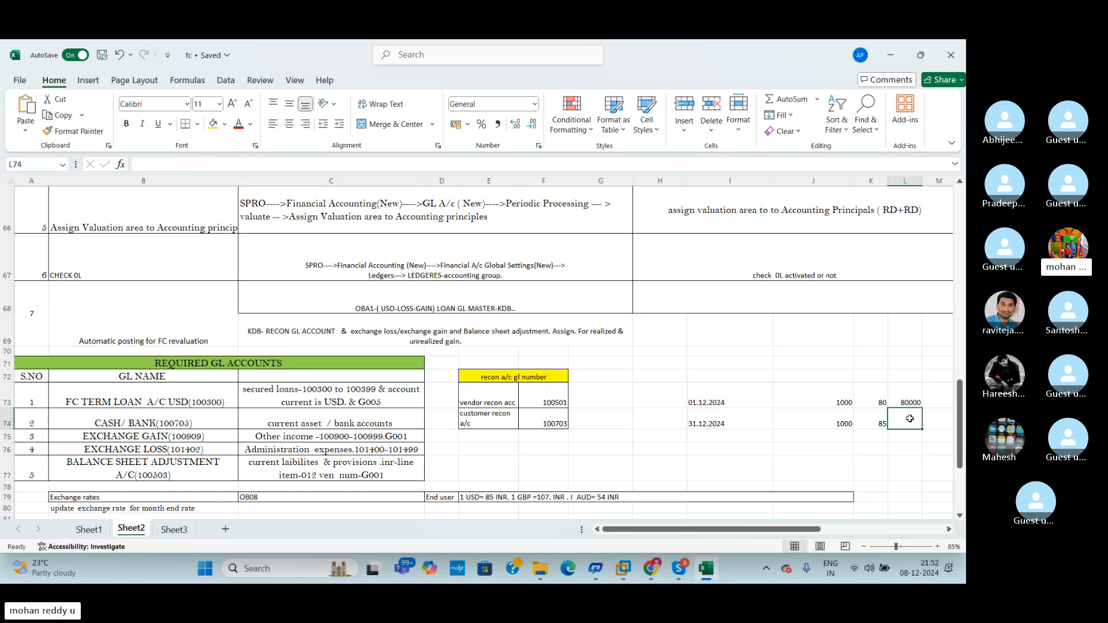
{"action": "type", "text": "8500"}
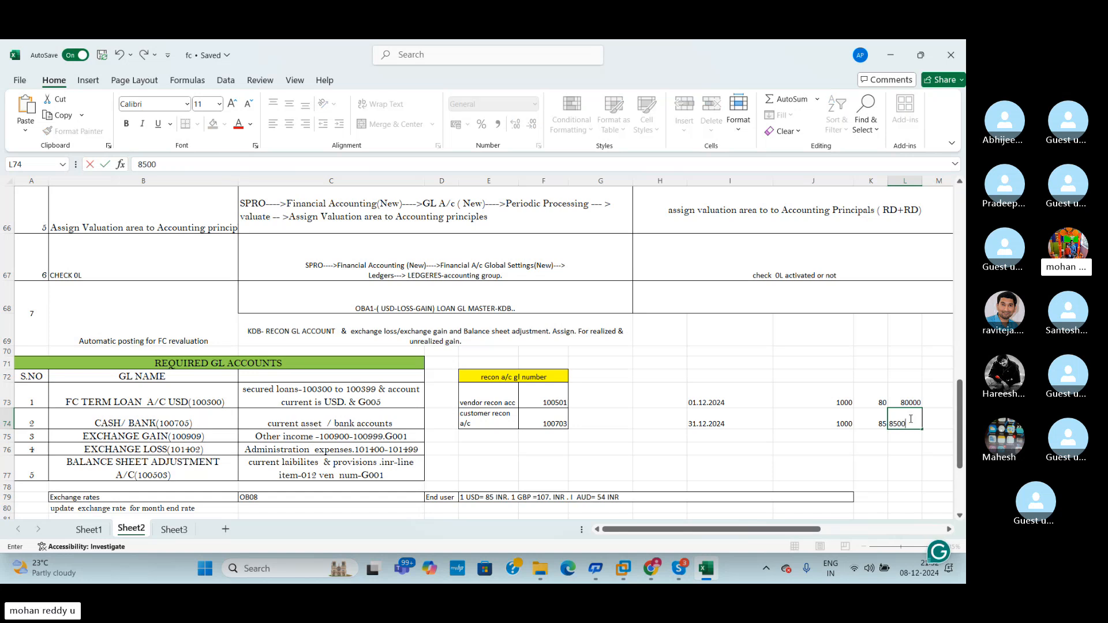
{"action": "type", "text": "0"}
{"action": "left_click_drag", "start_coordinate": [917, 449], "coordinate": [917, 469]}
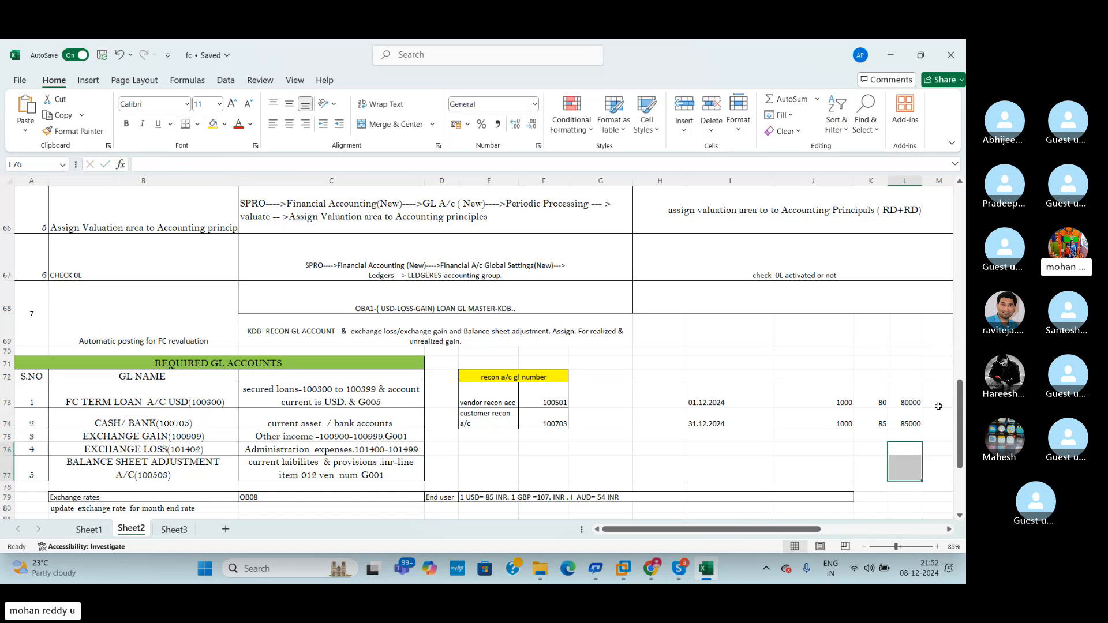
Step: Enter the exchange difference of 5000 in M74 beside the month-end amount
{"action": "left_click", "coordinate": [939, 425]}
{"action": "type", "text": "5000"}
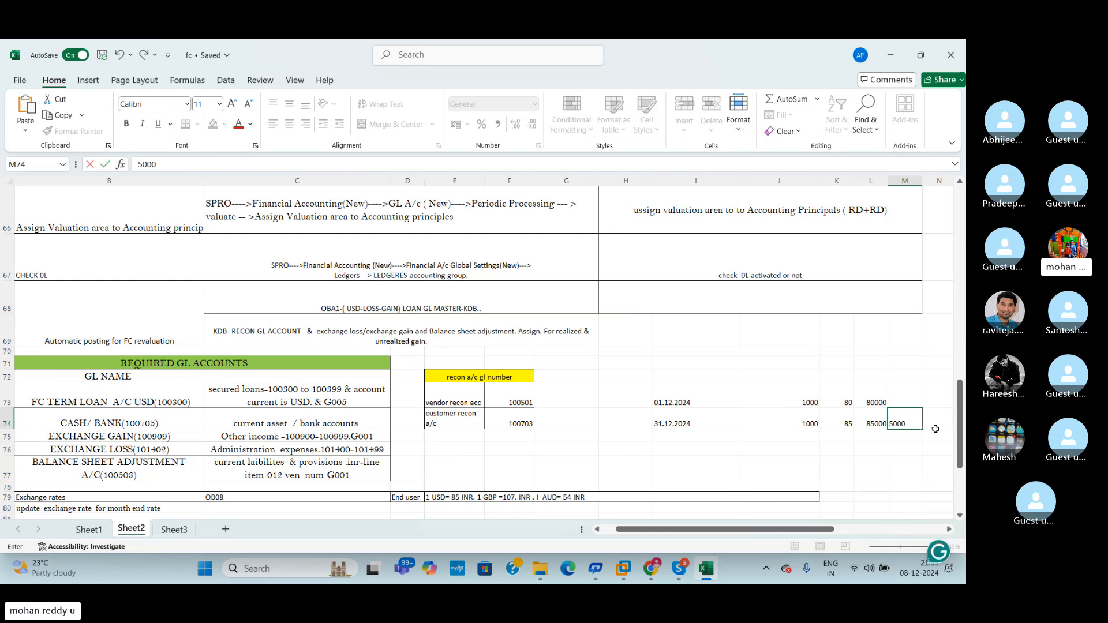
{"action": "key", "text": "Return"}
{"action": "left_click_drag", "start_coordinate": [672, 404], "coordinate": [858, 390]}
{"action": "left_click", "coordinate": [902, 475]}
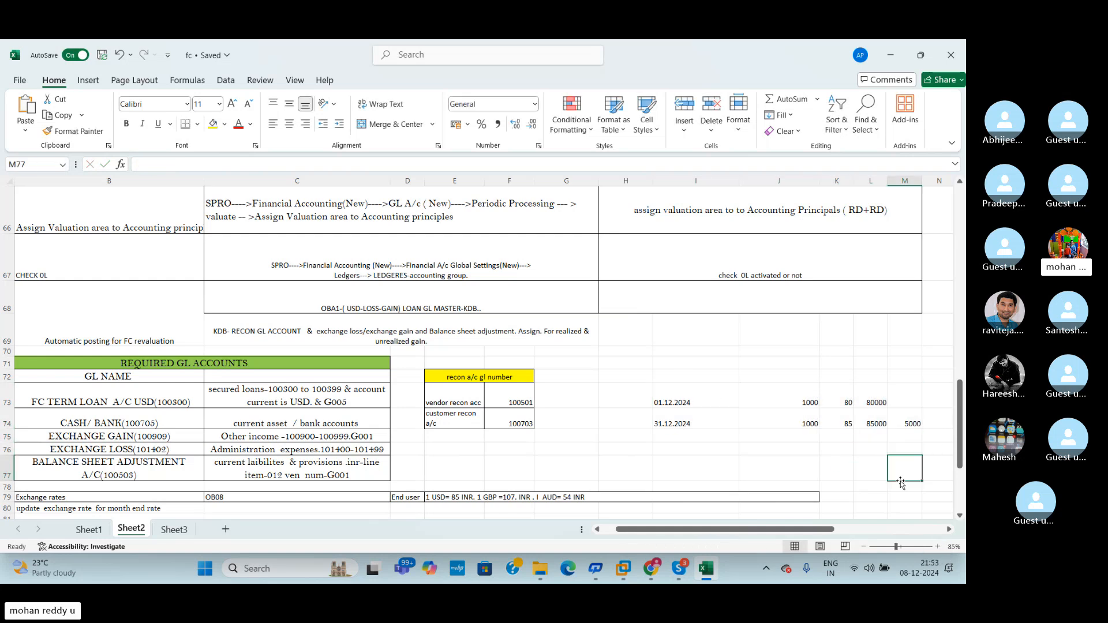
{"action": "left_click_drag", "start_coordinate": [818, 530], "coordinate": [744, 534]}
Step: Check the exchange rate transaction code in the workbook, then open the currency exchange rates in SAP with /NOB08
{"action": "mouse_move", "coordinate": [623, 568]}
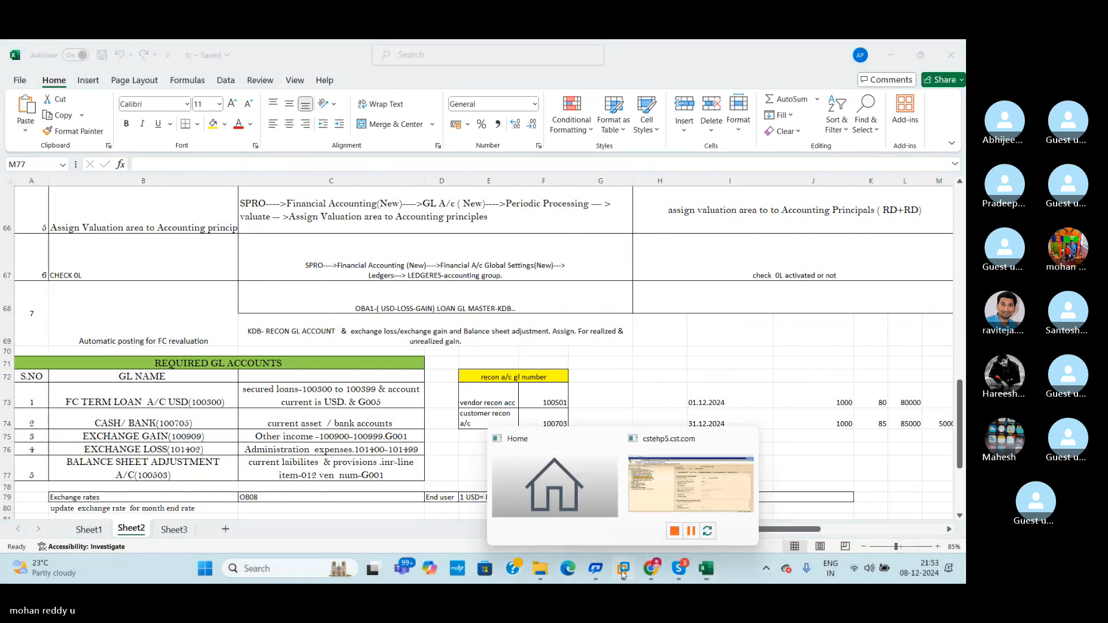
{"action": "left_click", "coordinate": [671, 493]}
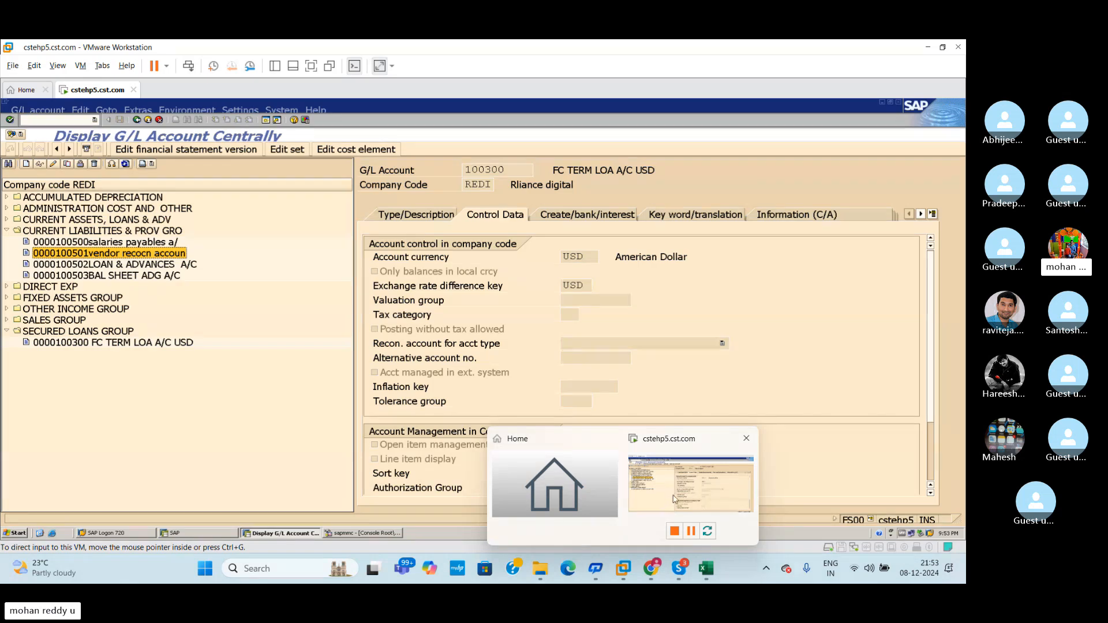
{"action": "left_click", "coordinate": [708, 569]}
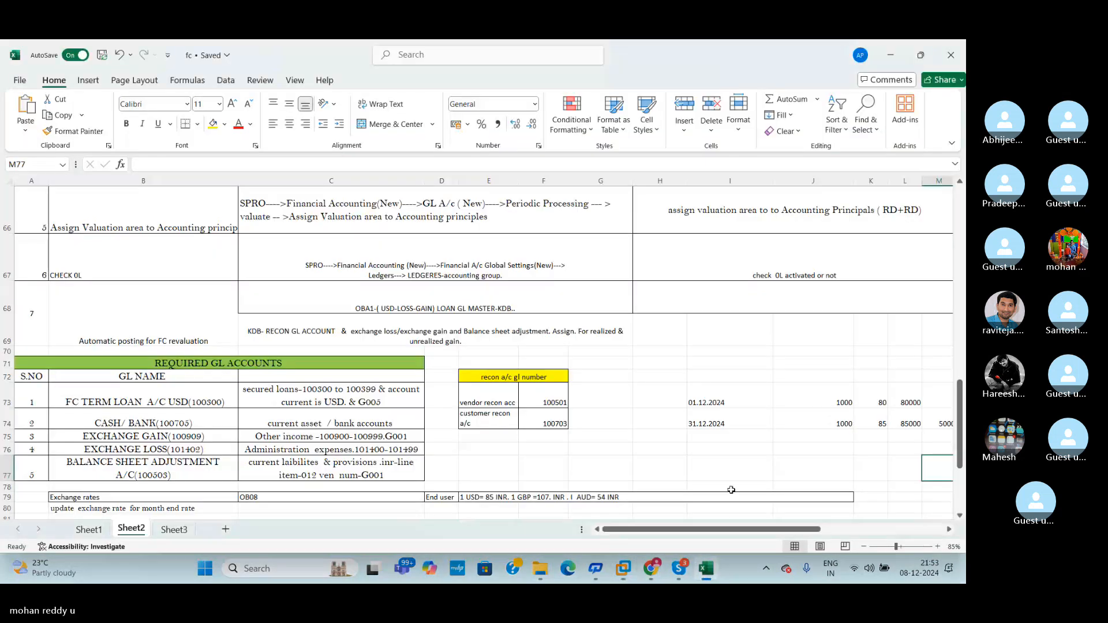
{"action": "left_click", "coordinate": [721, 486]}
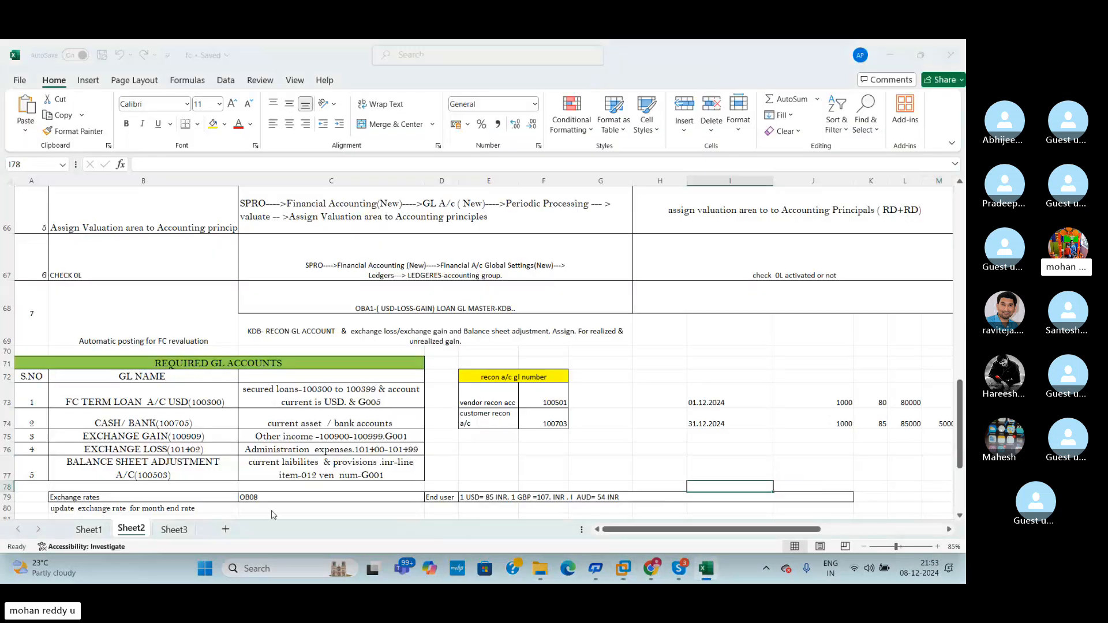
{"action": "key", "text": "alt+Tab"}
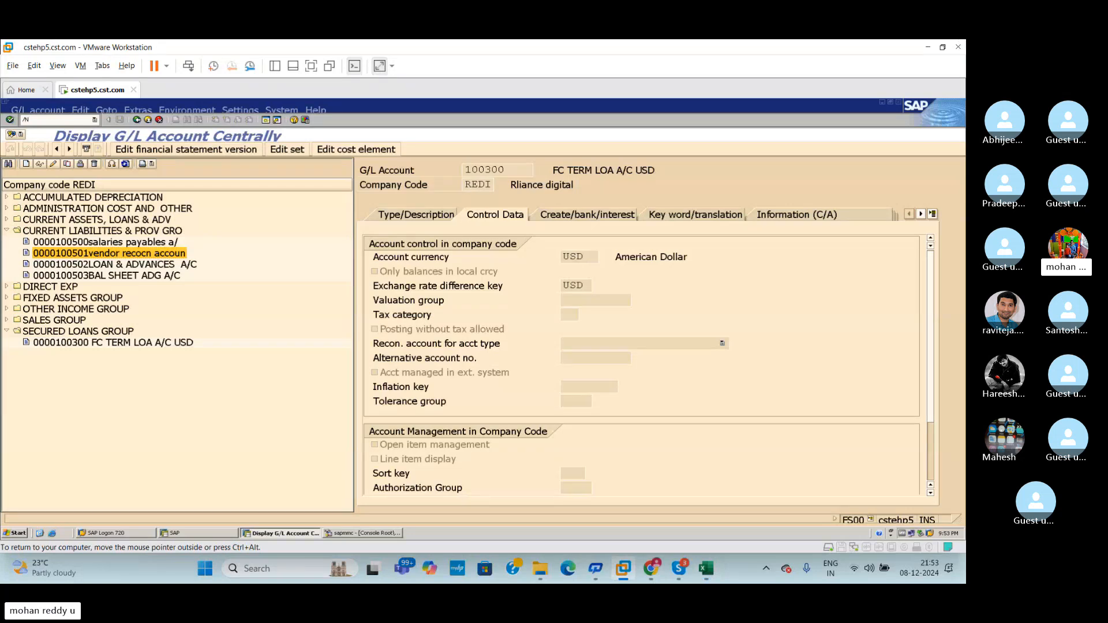
{"action": "type", "text": "/NOB08"}
{"action": "key", "text": "Return"}
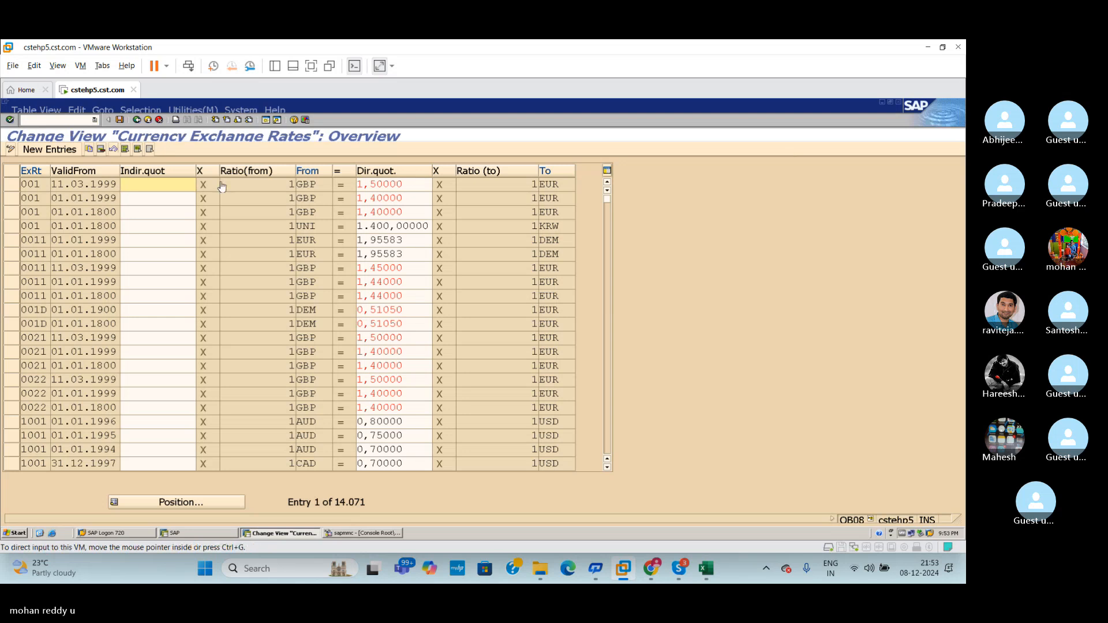
Step: Look up the type G exchange rate from USD to INR valid from 31.12.2024, then save and leave the exchange rate table
{"action": "left_click", "coordinate": [187, 504]}
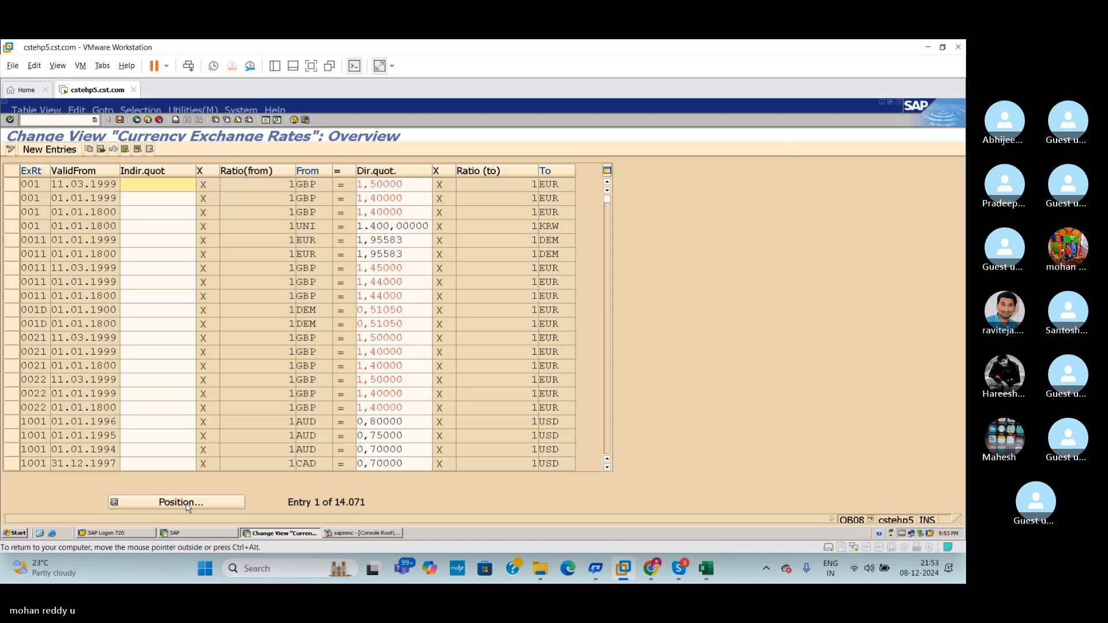
{"action": "left_click", "coordinate": [181, 502]}
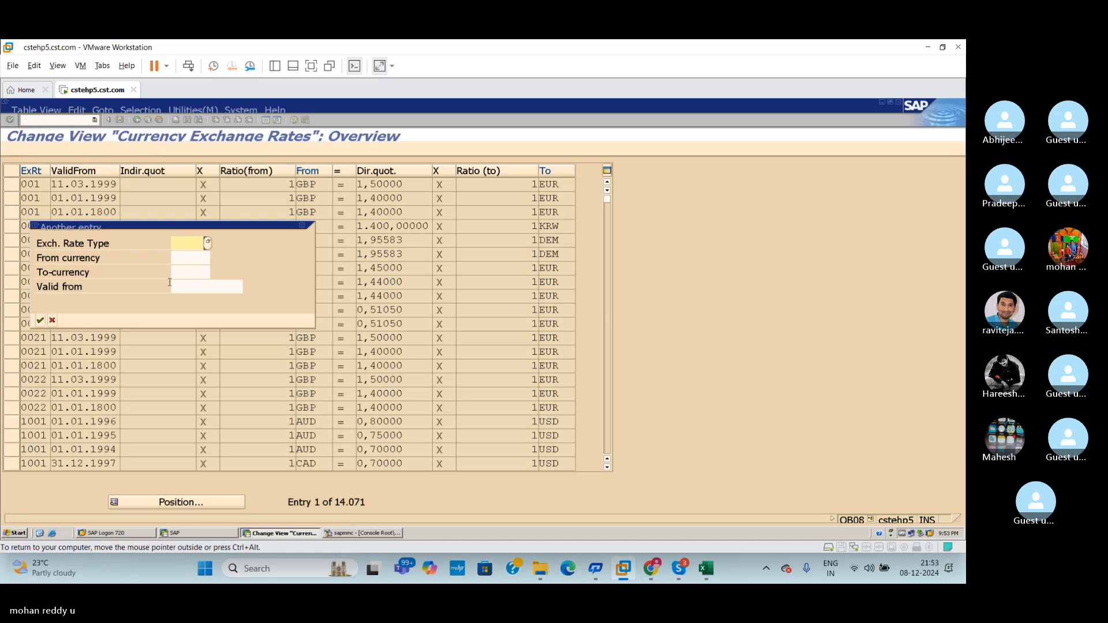
{"action": "type", "text": "G"}
{"action": "left_click", "coordinate": [284, 274]}
{"action": "key", "text": "Tab"}
{"action": "type", "text": "U"}
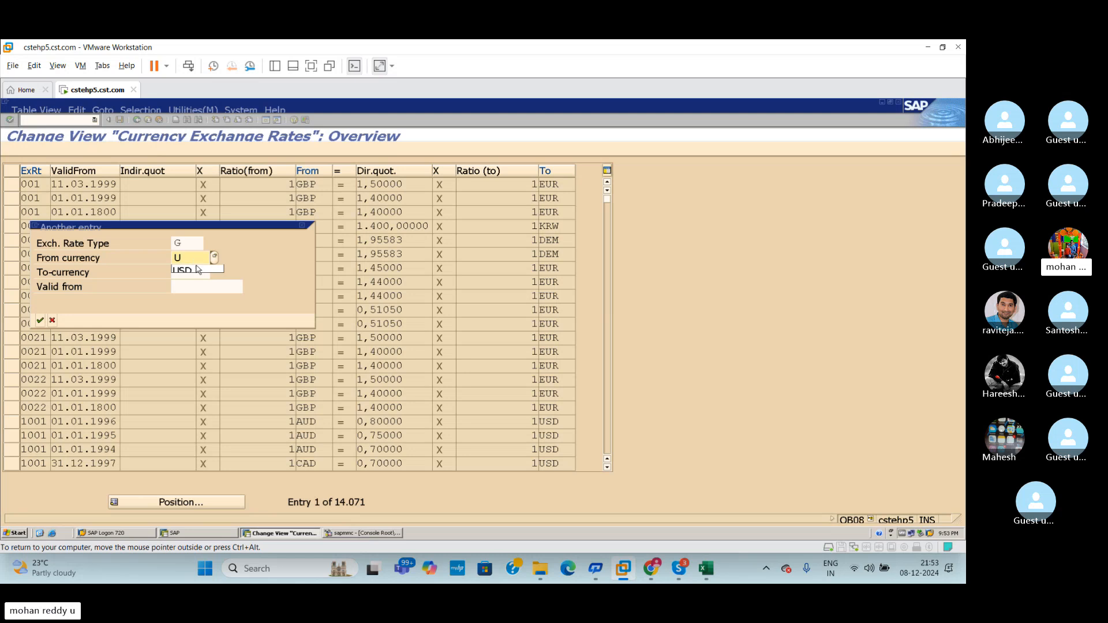
{"action": "left_click", "coordinate": [198, 270]}
{"action": "key", "text": "Tab"}
{"action": "type", "text": "IN"}
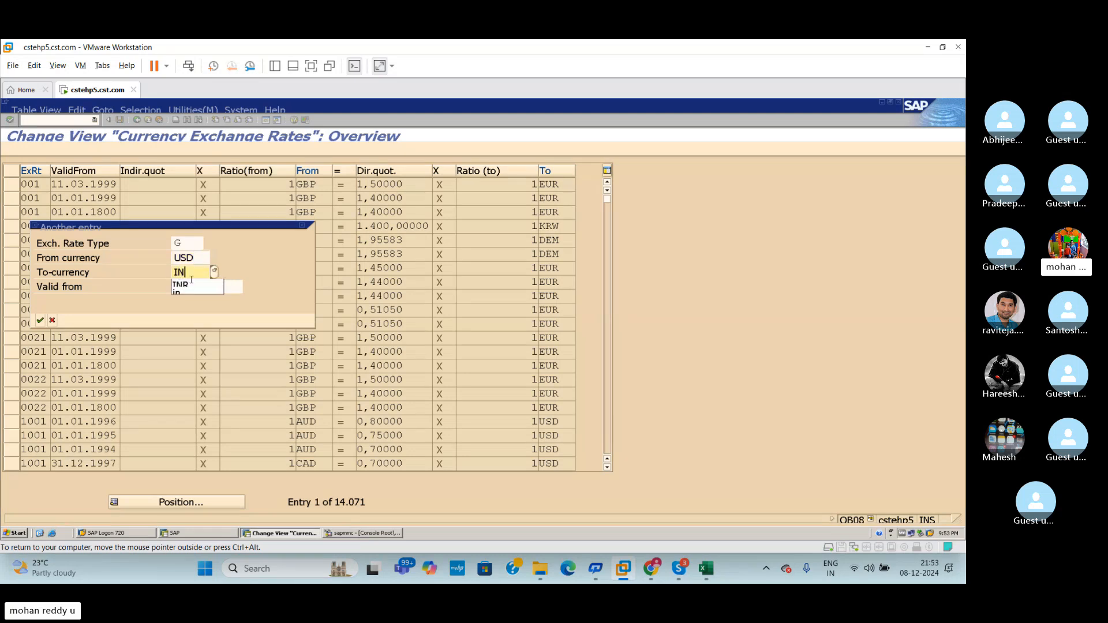
{"action": "left_click", "coordinate": [191, 283]}
{"action": "key", "text": "Tab"}
{"action": "type", "text": "31."}
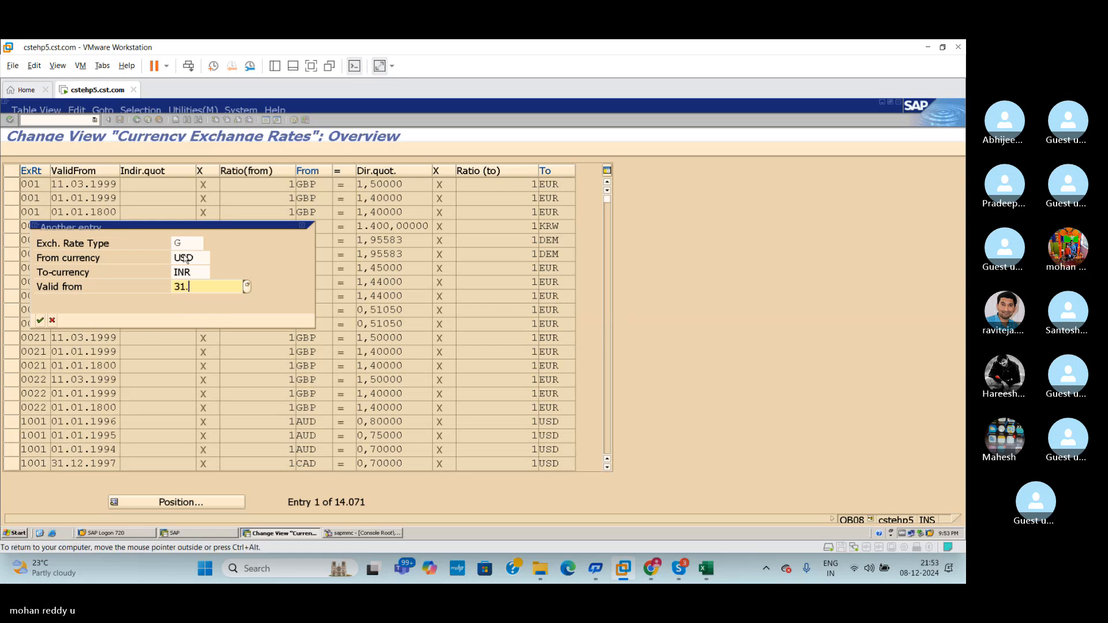
{"action": "type", "text": "12.2024"}
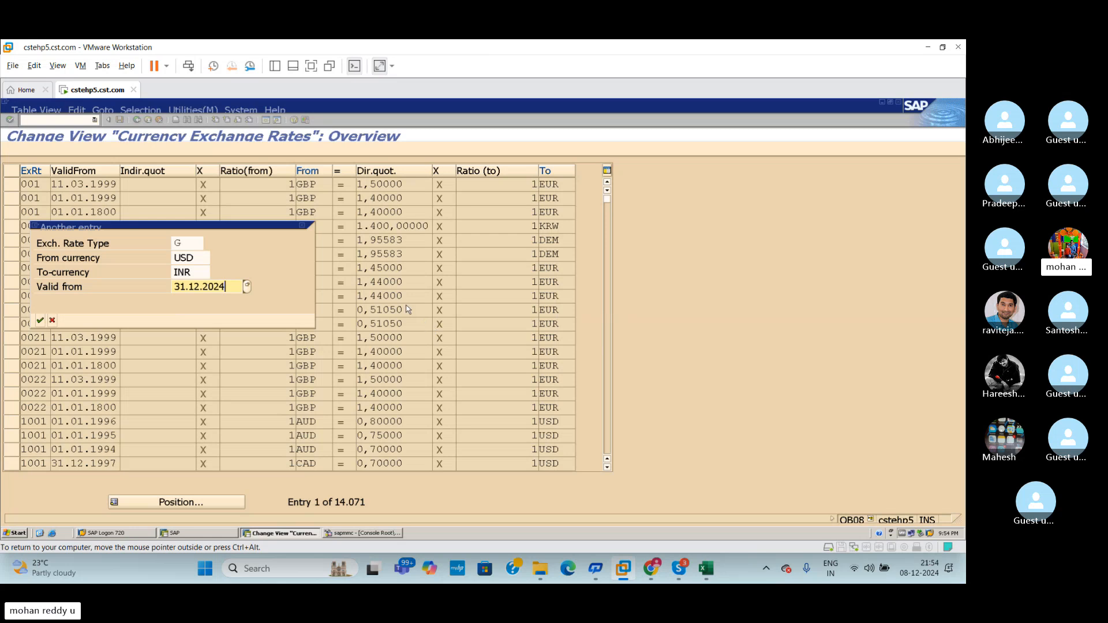
{"action": "left_click", "coordinate": [40, 320]}
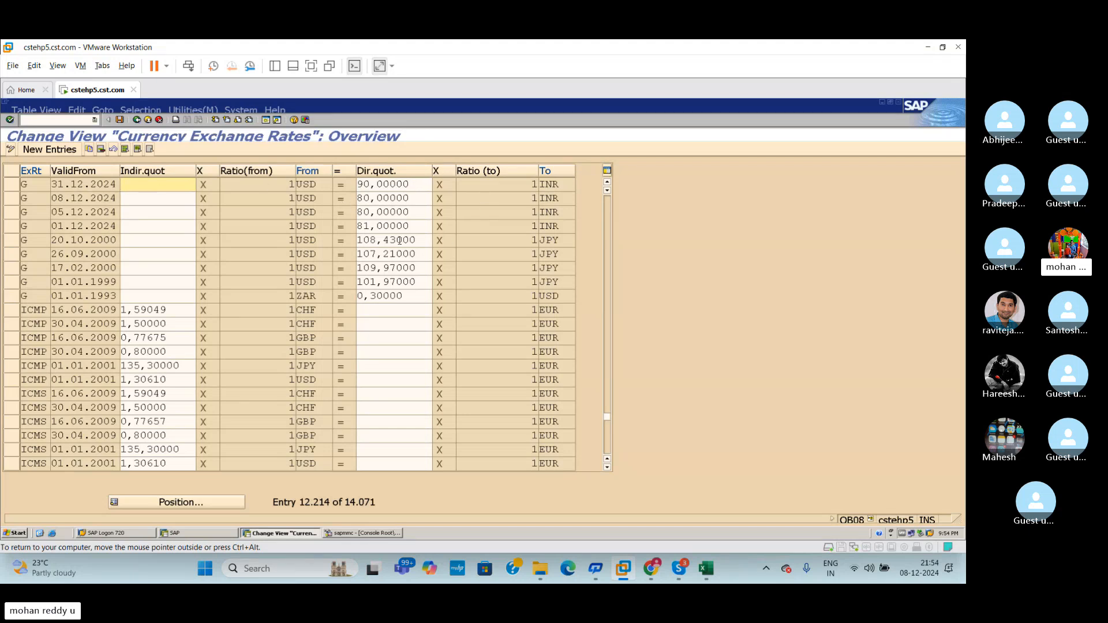
{"action": "key", "text": "ctrl+s"}
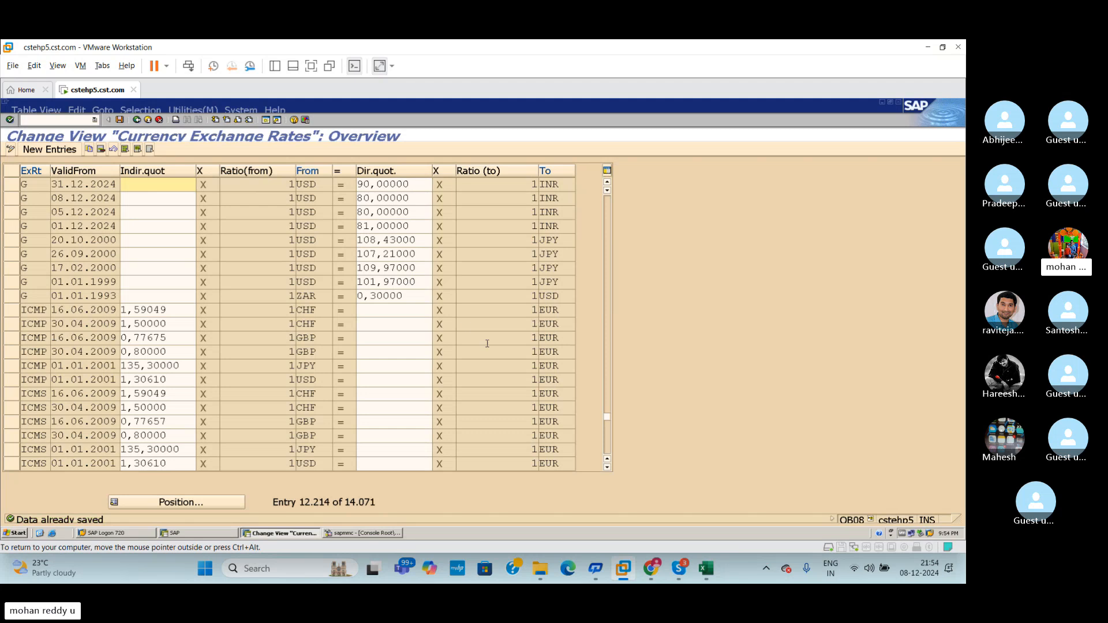
{"action": "left_click", "coordinate": [137, 119]}
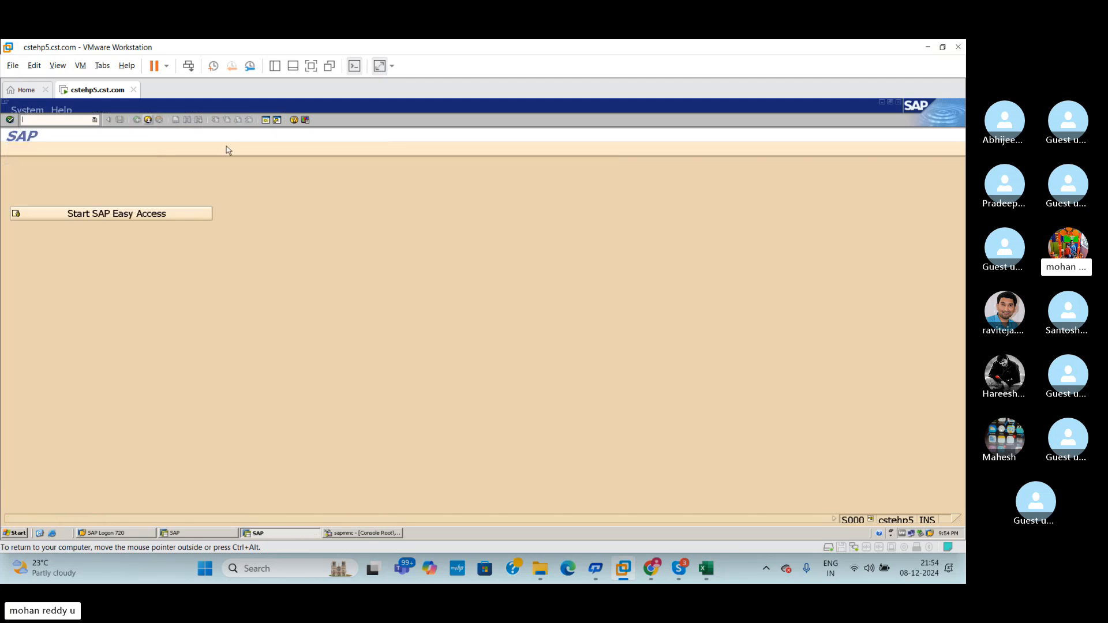
Step: Switch to the fc workbook and copy the FC run transaction code FAGL_FC_VAL from cell B85
{"action": "left_click", "coordinate": [705, 568]}
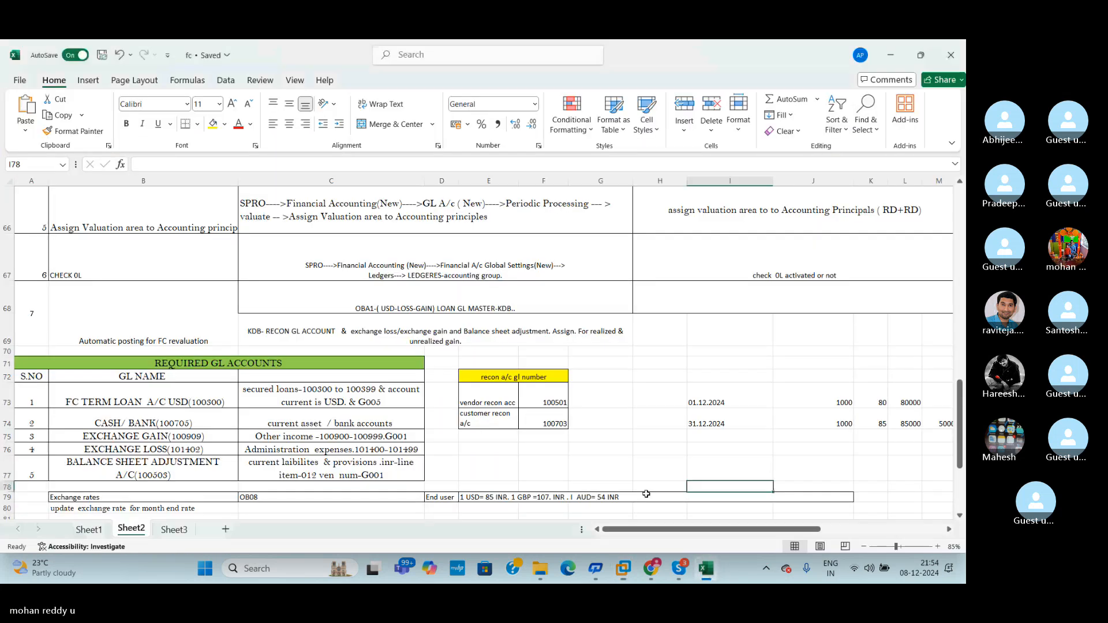
{"action": "left_click_drag", "start_coordinate": [958, 444], "coordinate": [958, 456]}
{"action": "left_click", "coordinate": [813, 444]}
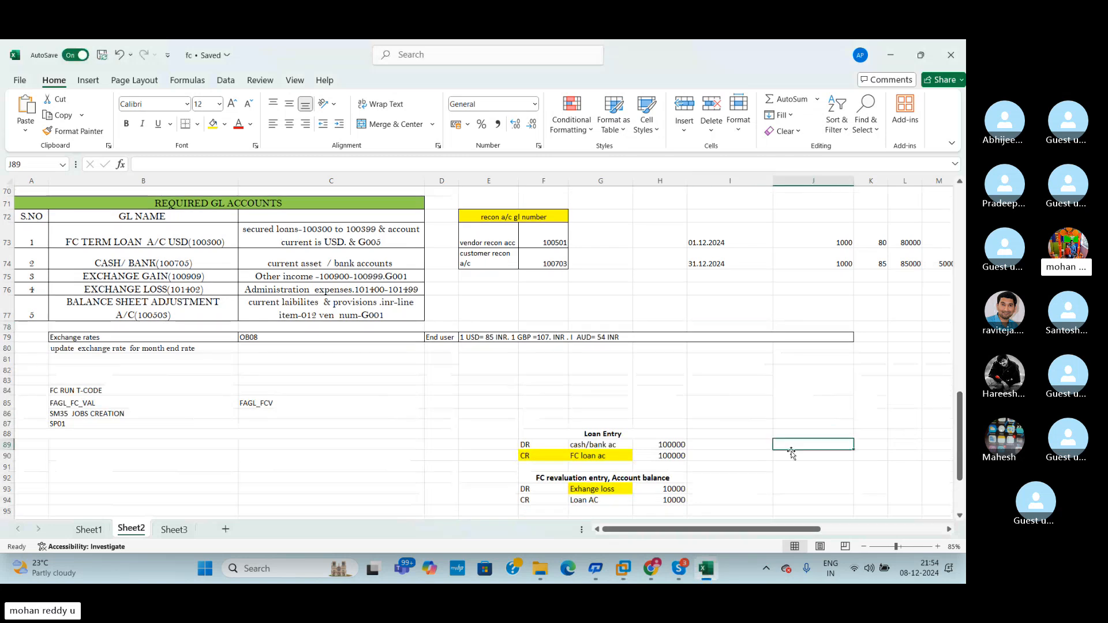
{"action": "double_click", "coordinate": [98, 404]}
{"action": "left_click_drag", "start_coordinate": [98, 404], "coordinate": [34, 406]}
{"action": "key", "text": "ctrl+c"}
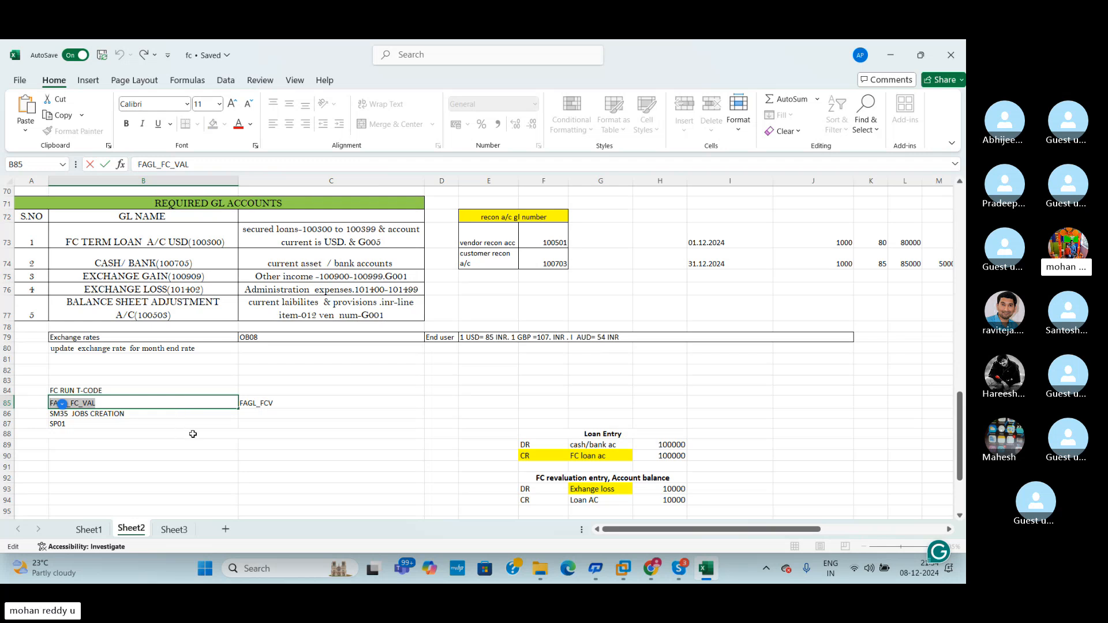
{"action": "left_click", "coordinate": [295, 437]}
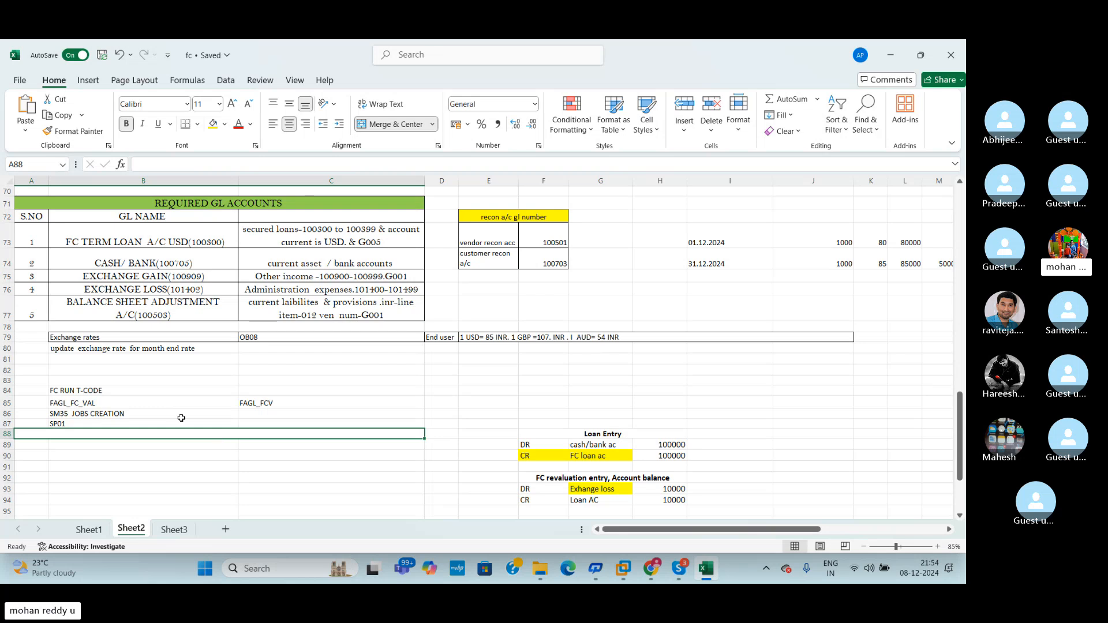
{"action": "left_click", "coordinate": [153, 400]}
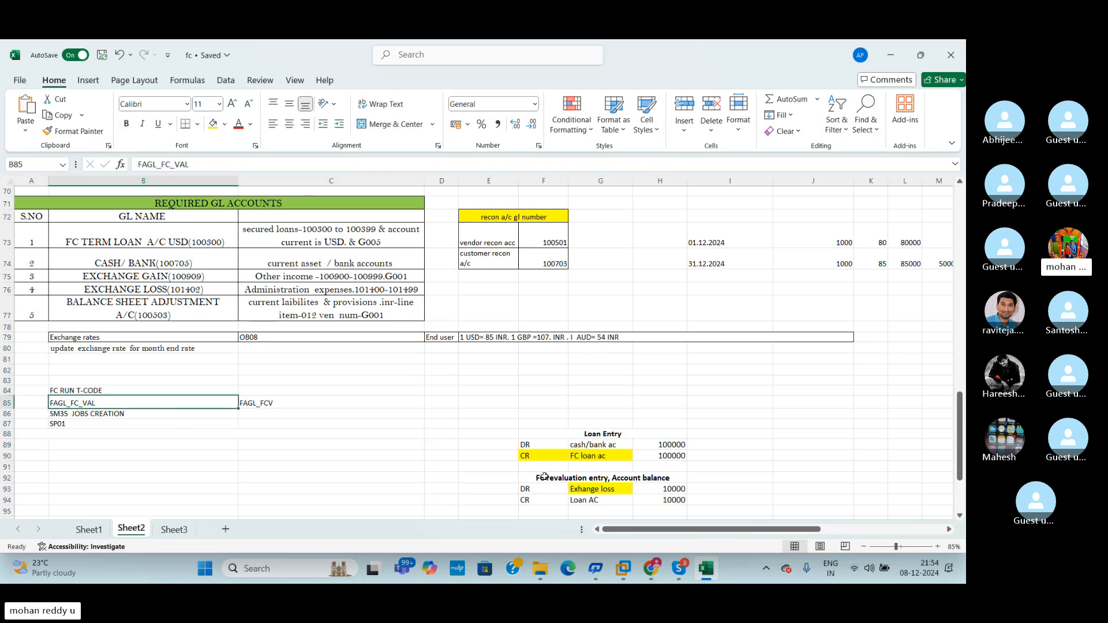
{"action": "left_click", "coordinate": [678, 568]}
{"action": "left_click", "coordinate": [669, 520]}
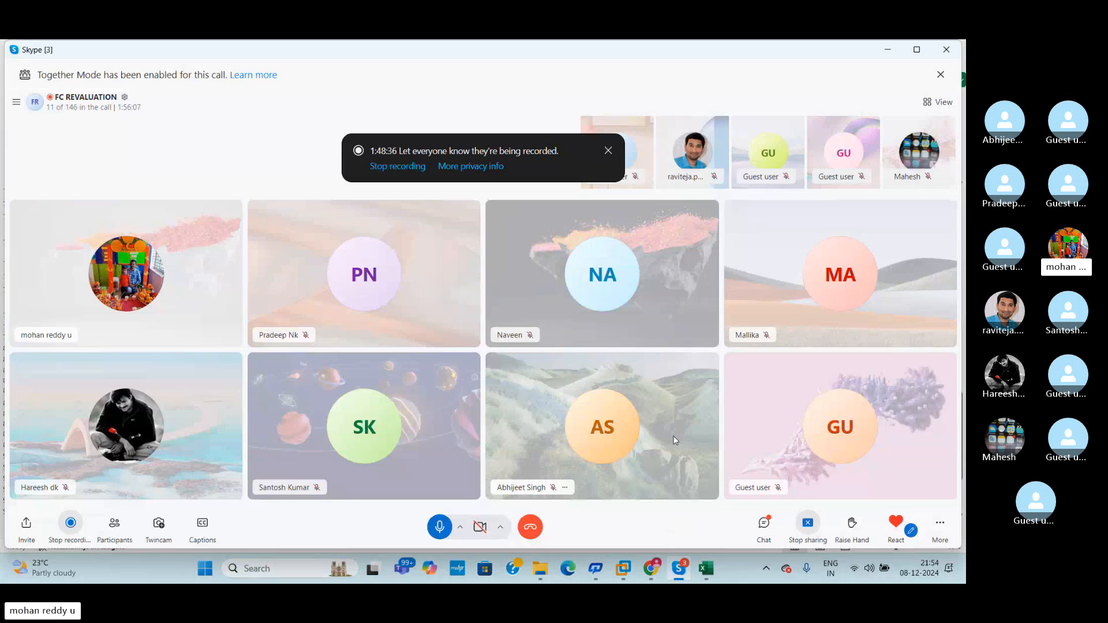
{"action": "key", "text": "alt+Tab"}
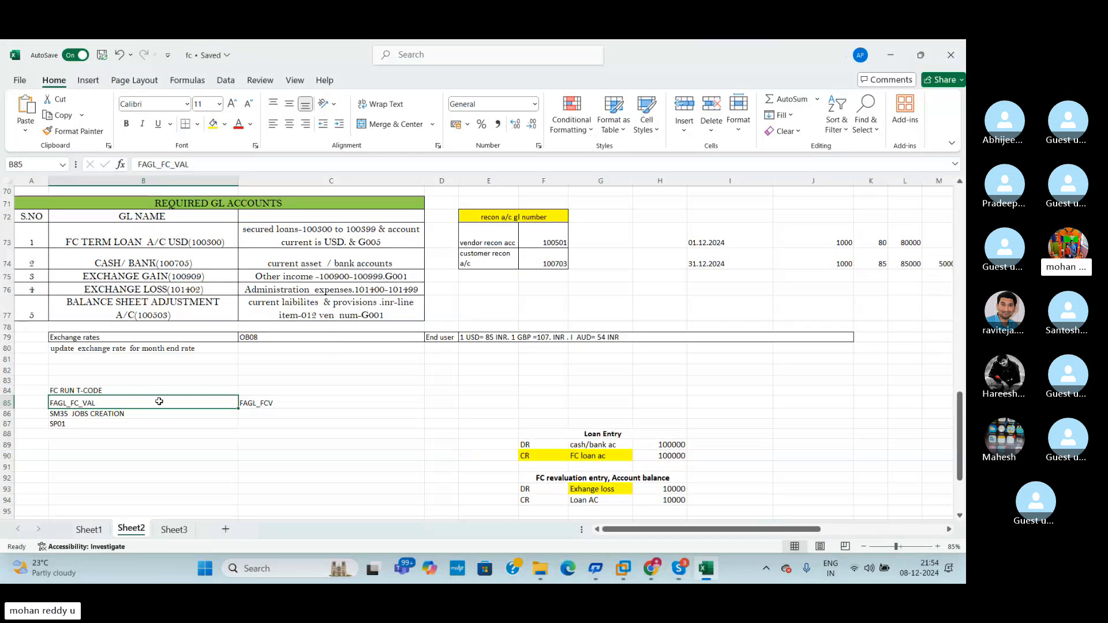
{"action": "key", "text": "alt+Tab"}
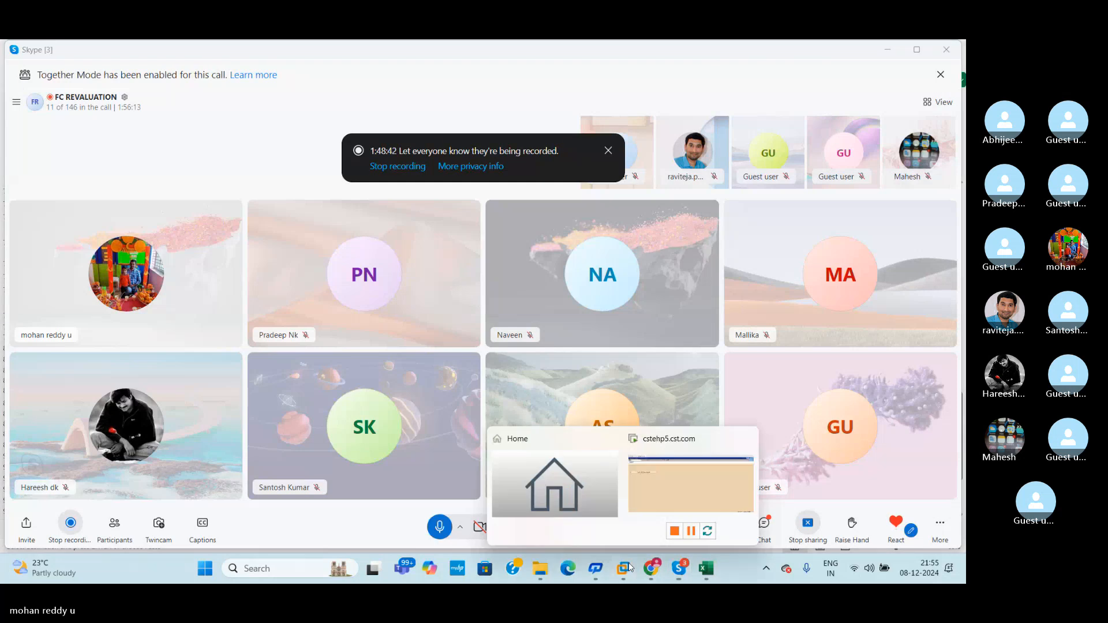
Step: Switch back to SAP and open Foreign Currency Valuation with the copied transaction code FAGL_FC_VAL
{"action": "left_click", "coordinate": [685, 489]}
{"action": "key", "text": "ctrl+v"}
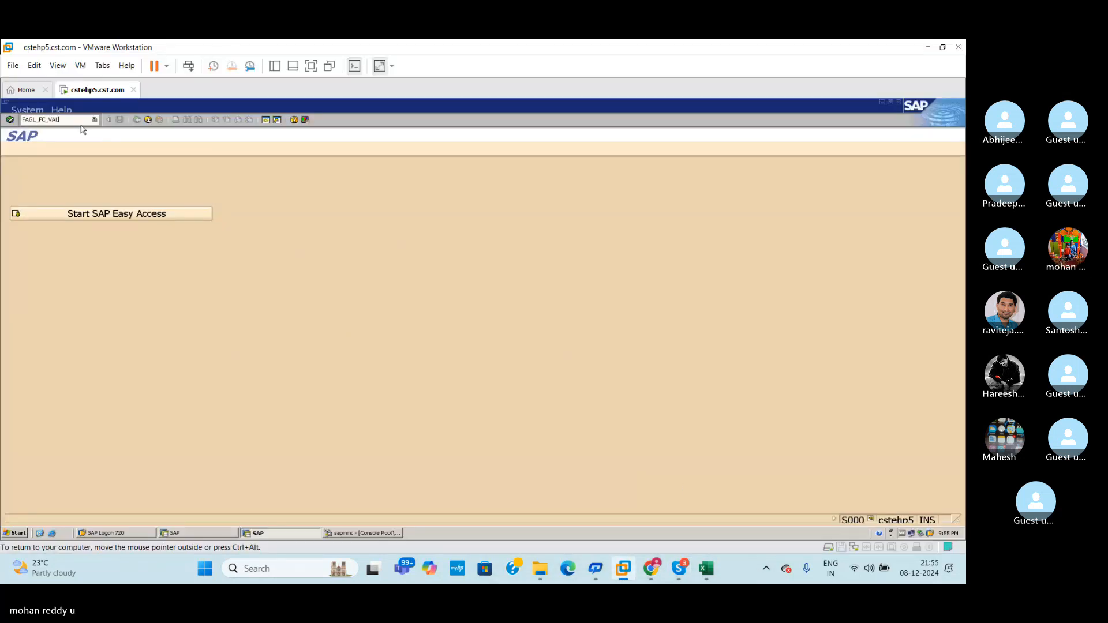
{"action": "key", "text": "Return"}
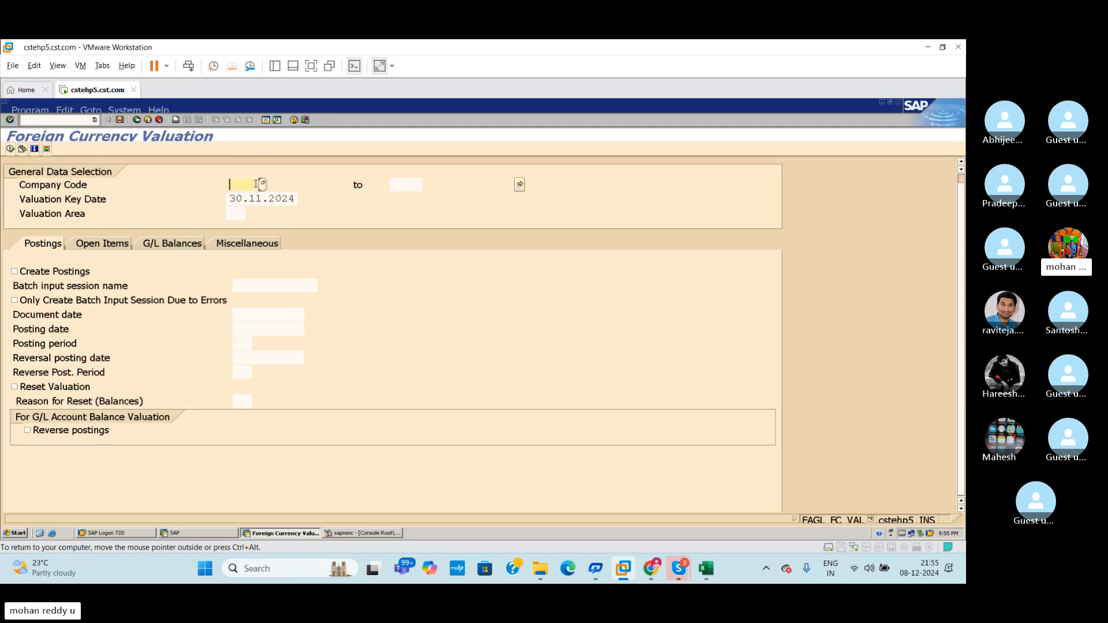
Step: Enter company code REDI and set the valuation key date to 31.12.2024
{"action": "type", "text": "REDI"}
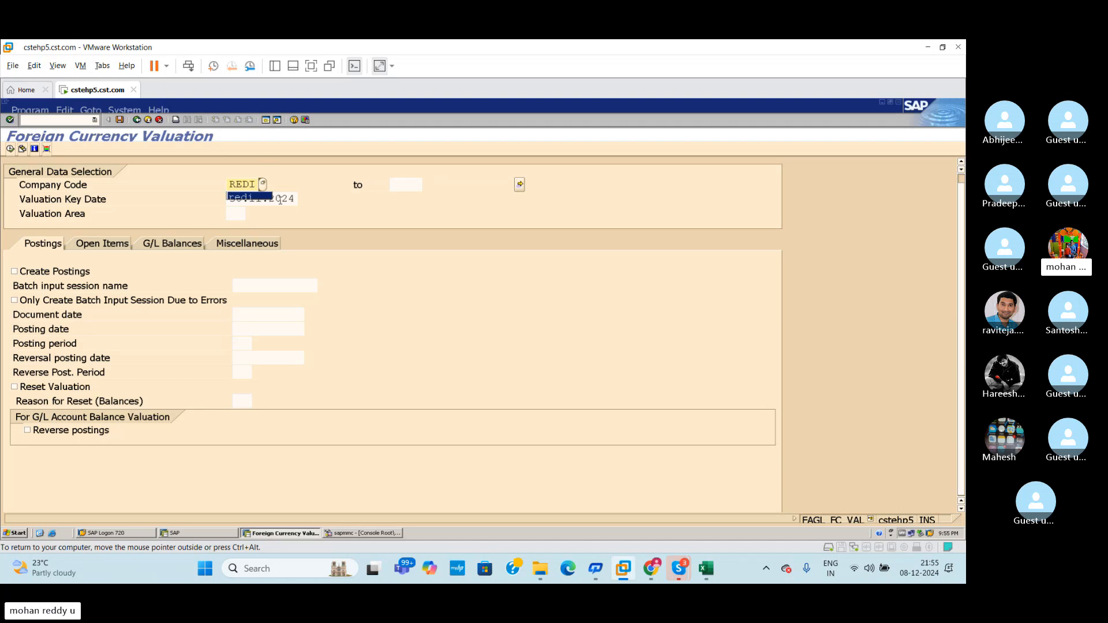
{"action": "left_click", "coordinate": [338, 215]}
{"action": "left_click", "coordinate": [296, 198]}
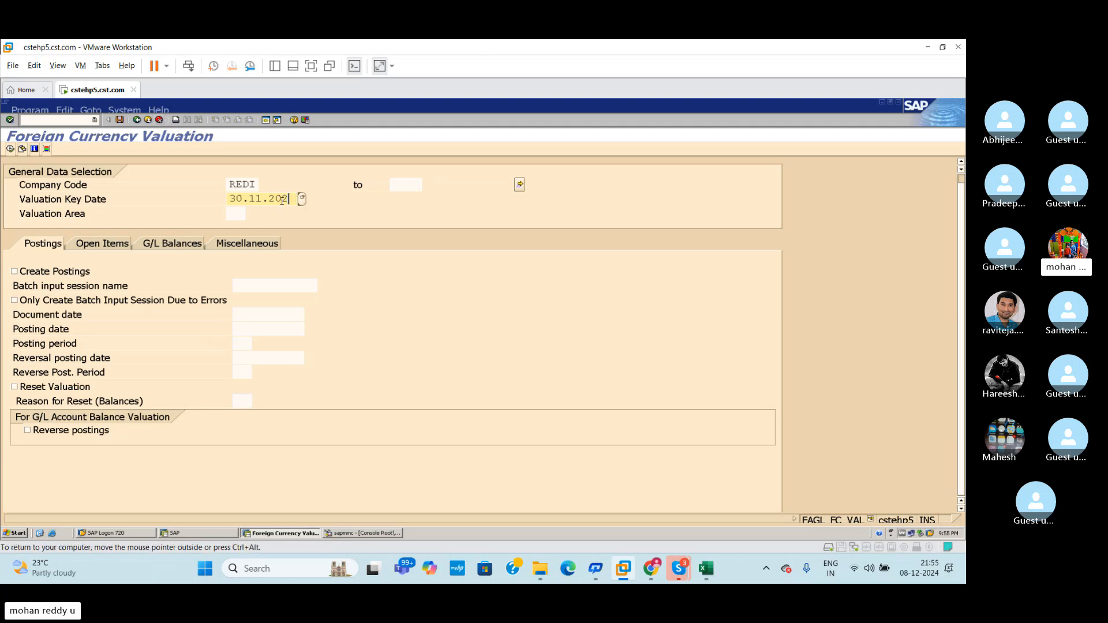
{"action": "key", "text": "BackSpace"}
{"action": "key", "text": "BackSpace"}
{"action": "key", "text": "BackSpace"}
{"action": "key", "text": "BackSpace"}
{"action": "key", "text": "BackSpace"}
{"action": "key", "text": "BackSpace"}
{"action": "key", "text": "BackSpace"}
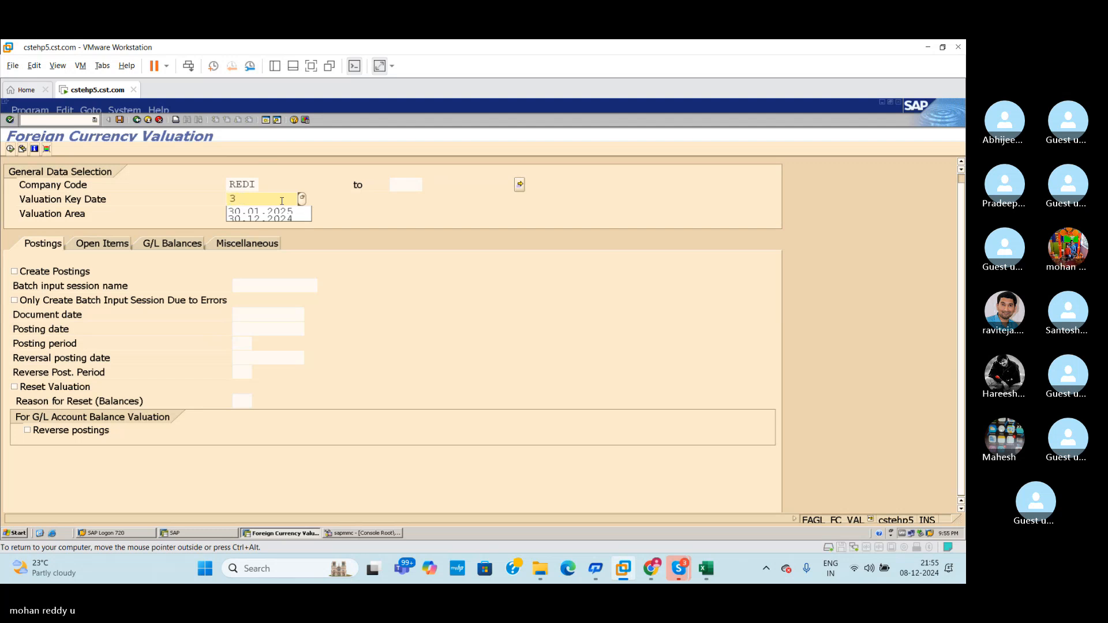
{"action": "type", "text": "1.12."}
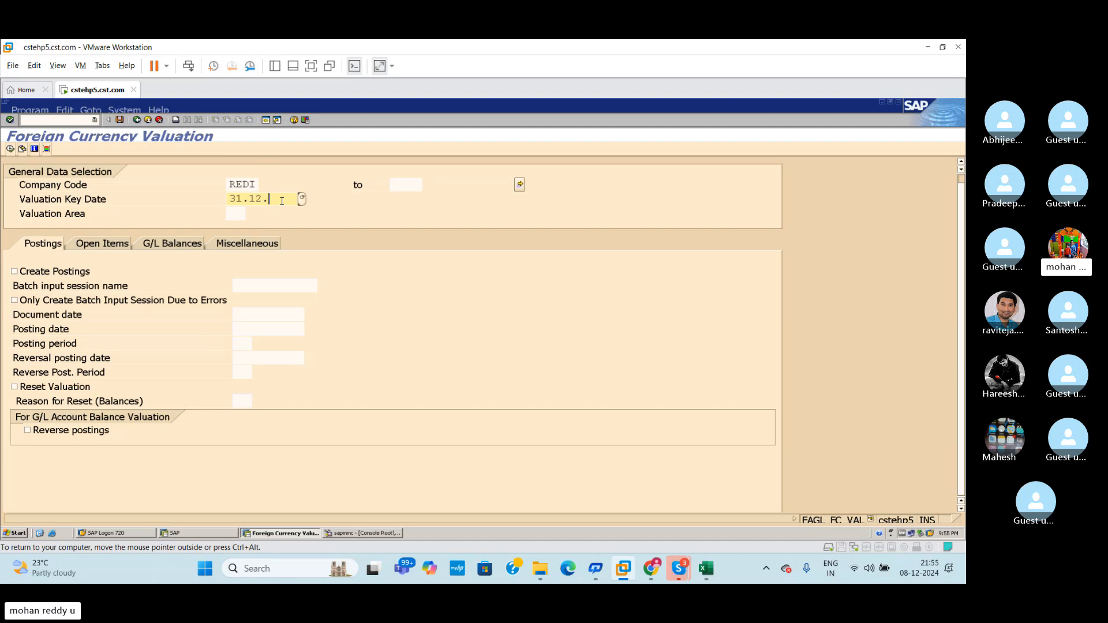
{"action": "type", "text": "2024"}
Step: Check the valuation area in the workbook's FC Revaluation notes, then enter RD as the valuation area in SAP
{"action": "left_click", "coordinate": [706, 569]}
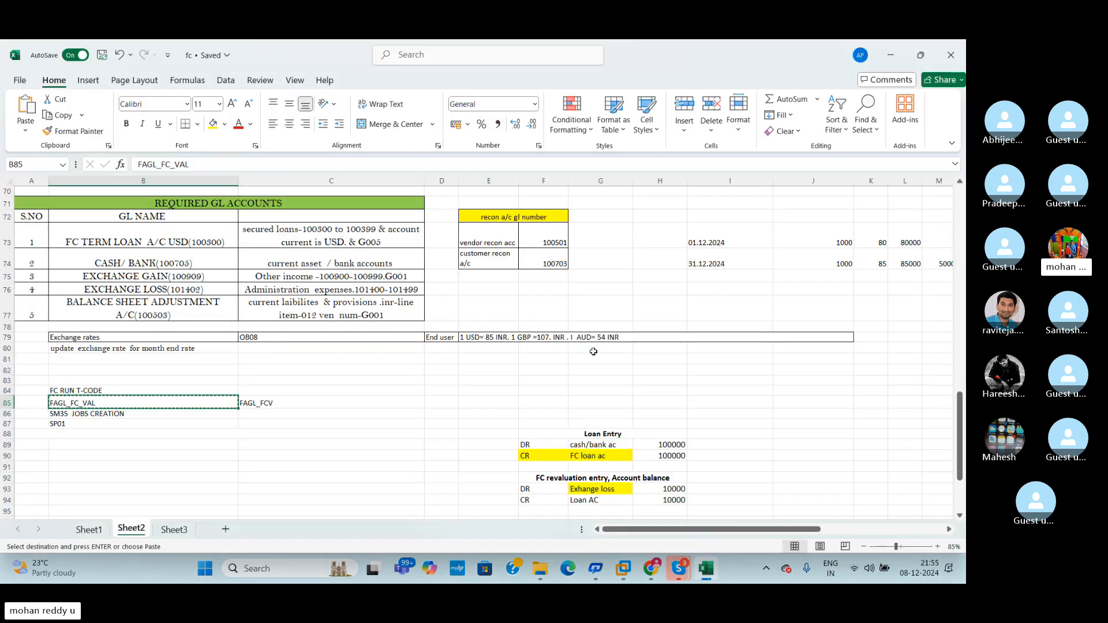
{"action": "left_click_drag", "start_coordinate": [961, 462], "coordinate": [964, 428]}
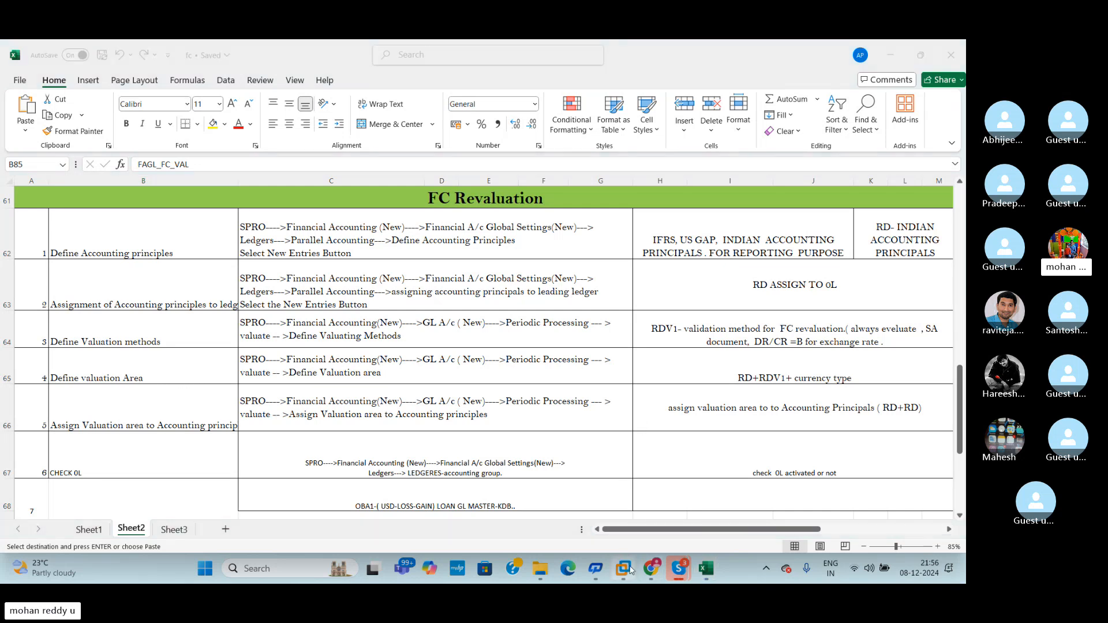
{"action": "left_click", "coordinate": [671, 504]}
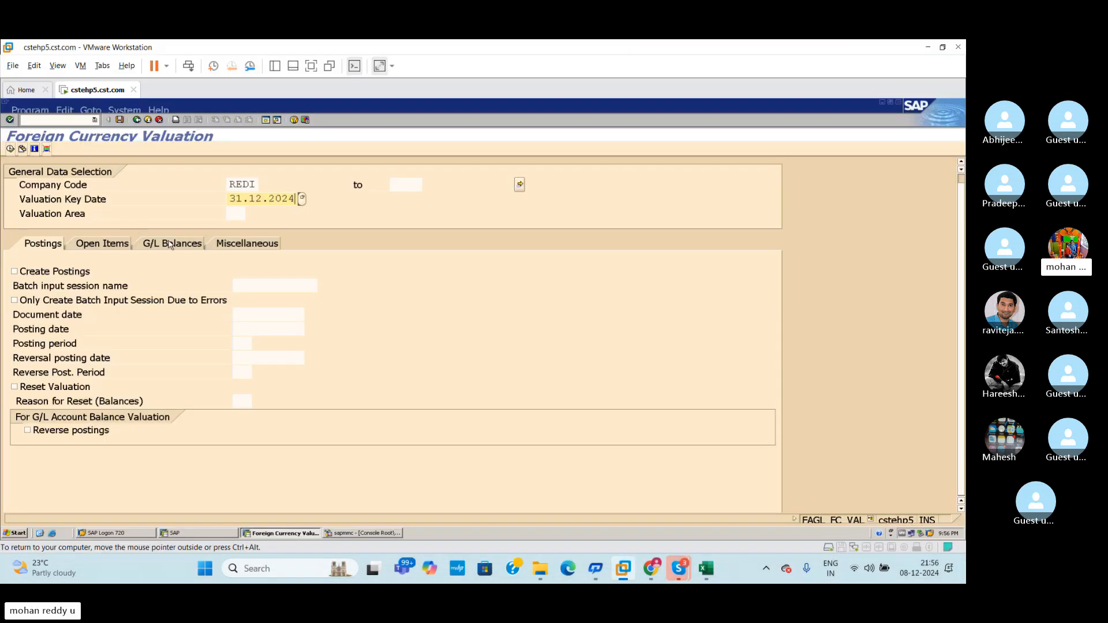
{"action": "left_click", "coordinate": [237, 213]}
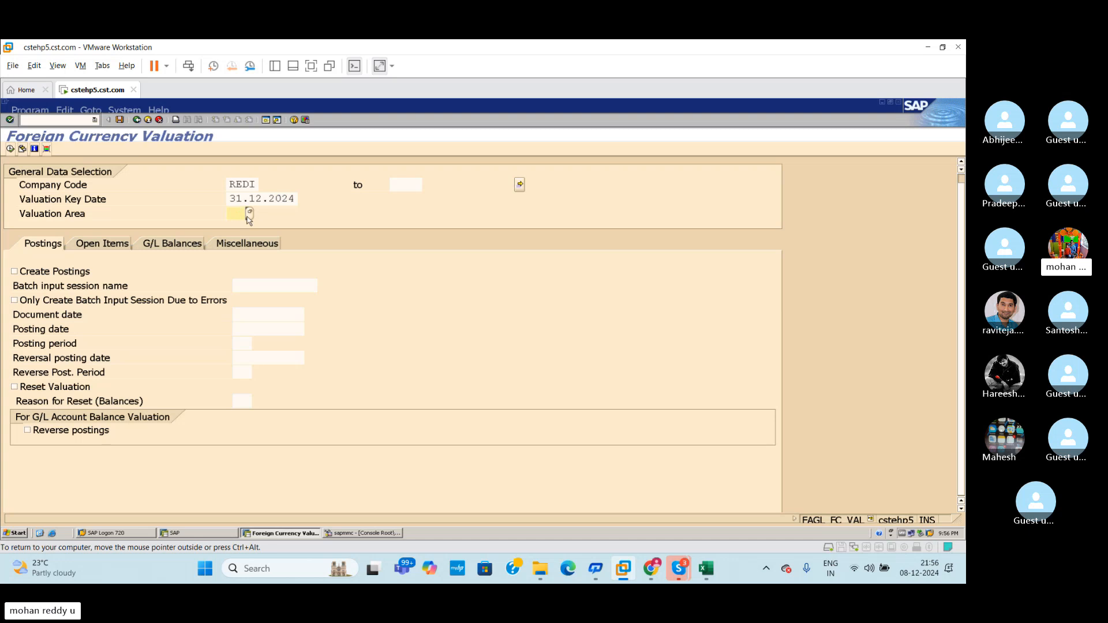
{"action": "type", "text": "RD"}
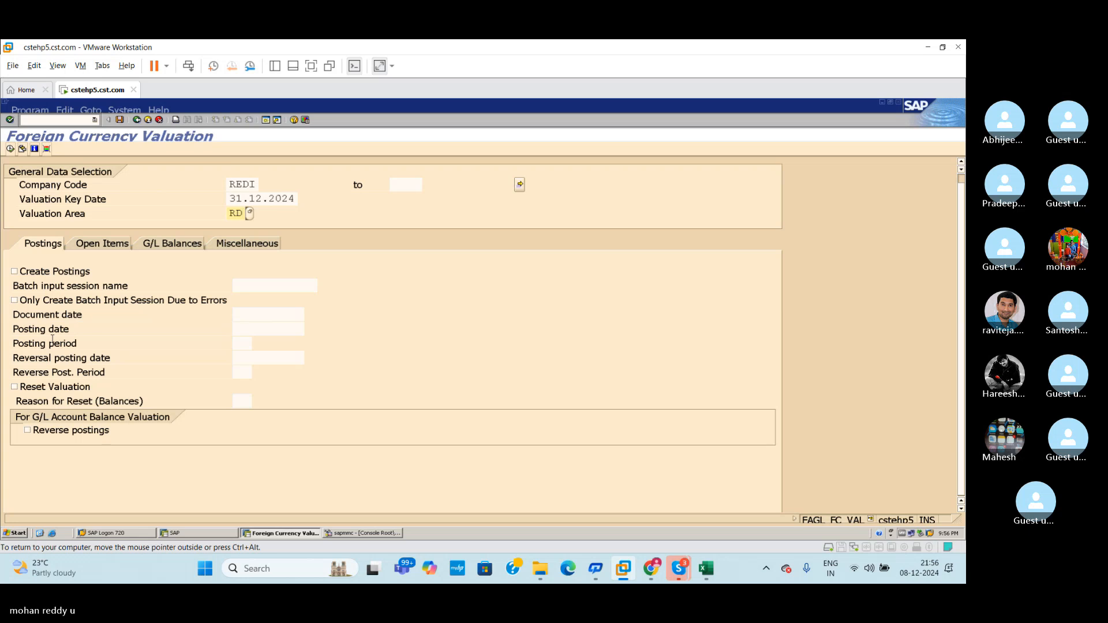
Step: Set the document date and posting date to 31.01.2024 and the reversal posting date to 01.01.2025
{"action": "left_click", "coordinate": [297, 317]}
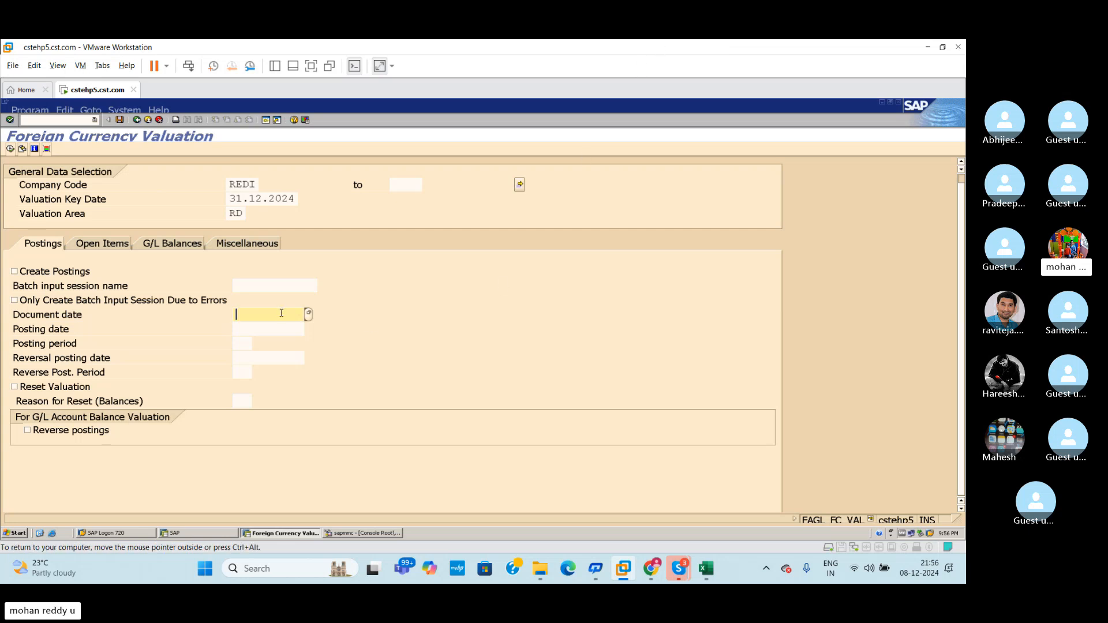
{"action": "type", "text": "31.01.2024"}
{"action": "left_click", "coordinate": [252, 330]}
{"action": "type", "text": "31.0"}
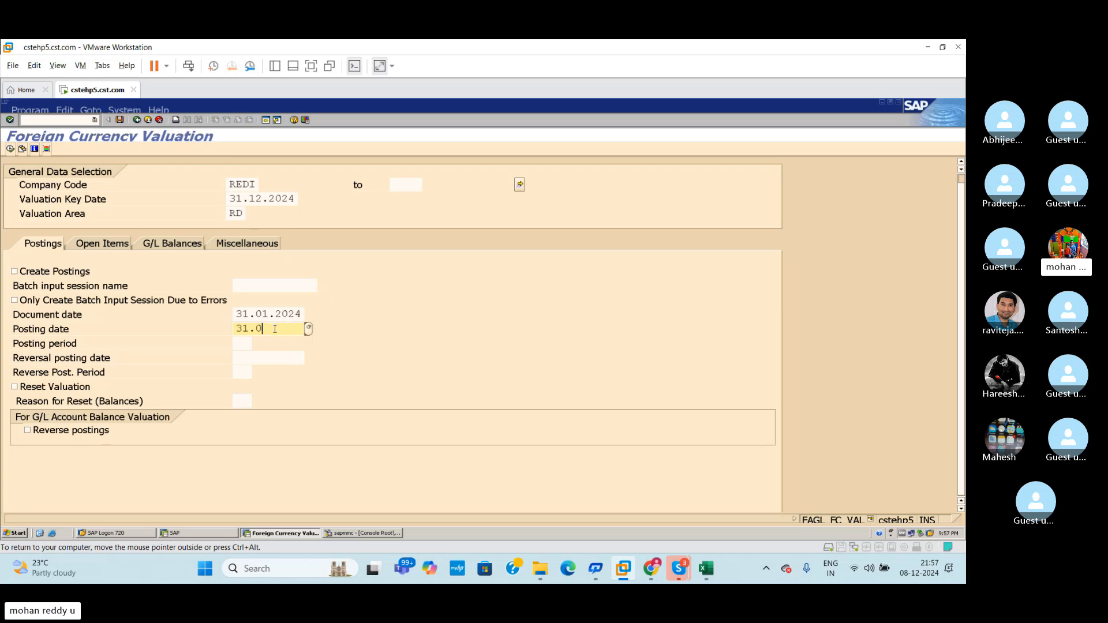
{"action": "type", "text": "1"}
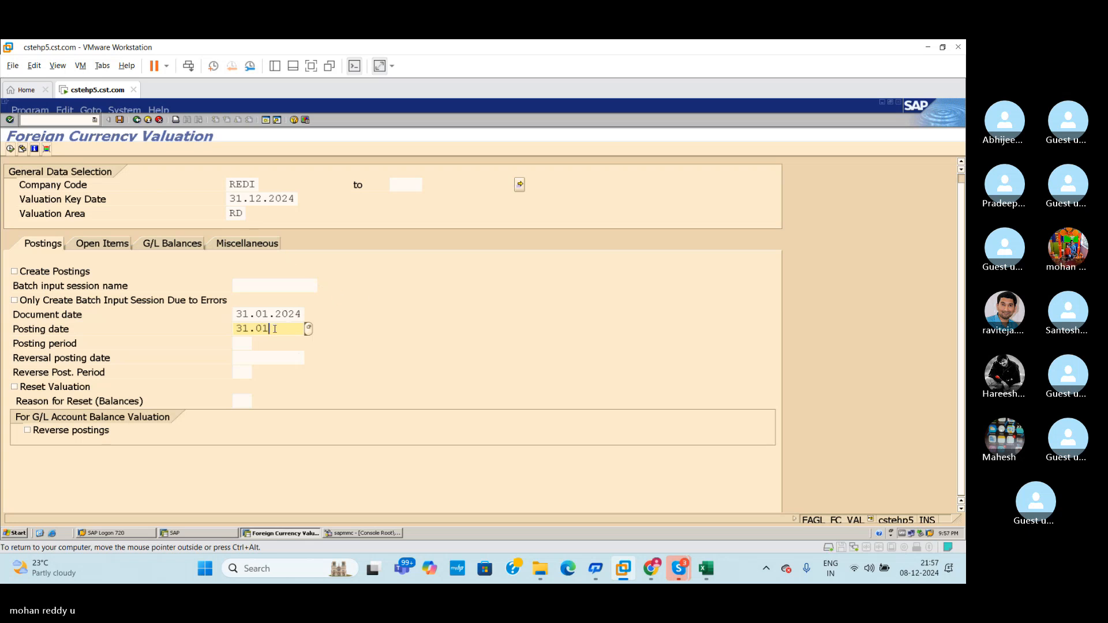
{"action": "type", "text": ".2024"}
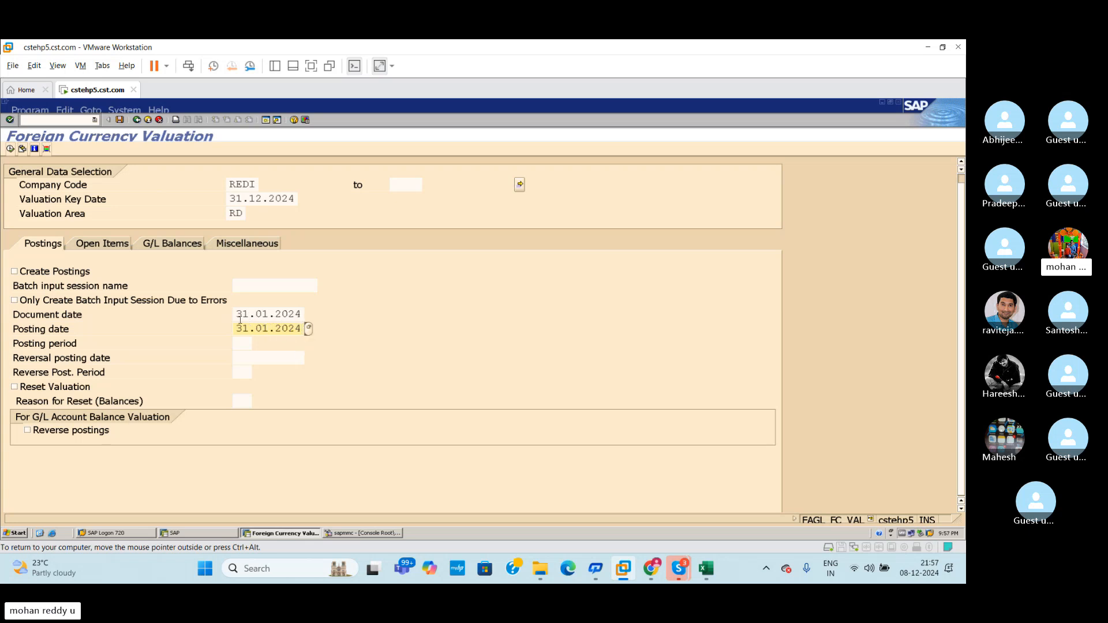
{"action": "left_click", "coordinate": [266, 358]}
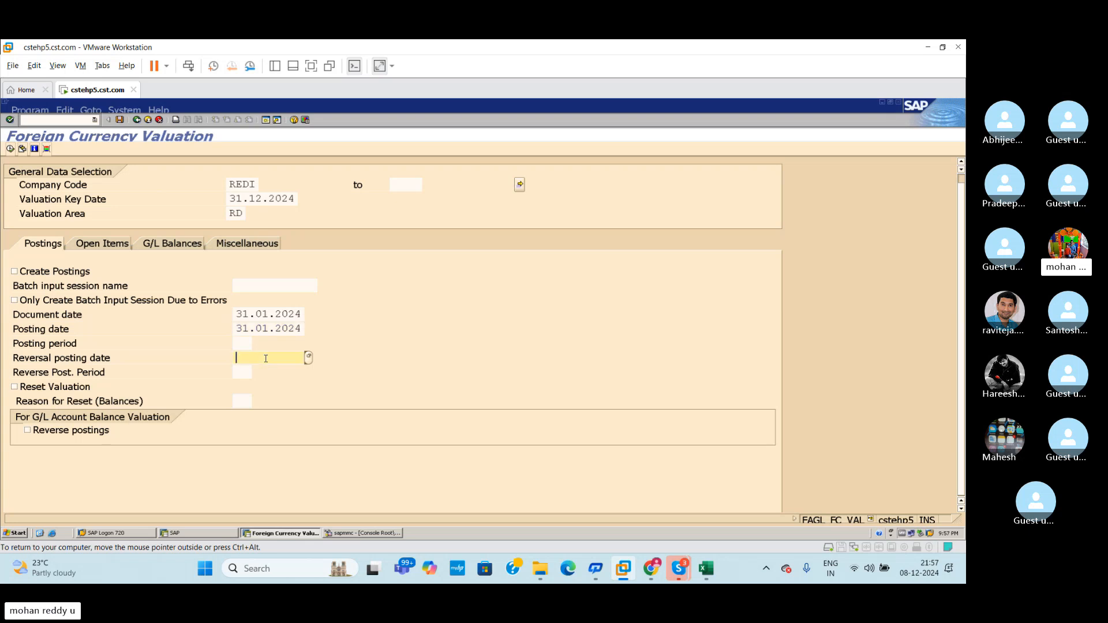
{"action": "type", "text": "01.01.2025"}
Step: Open the open items selection settings for the valuation run
{"action": "left_click", "coordinate": [116, 244]}
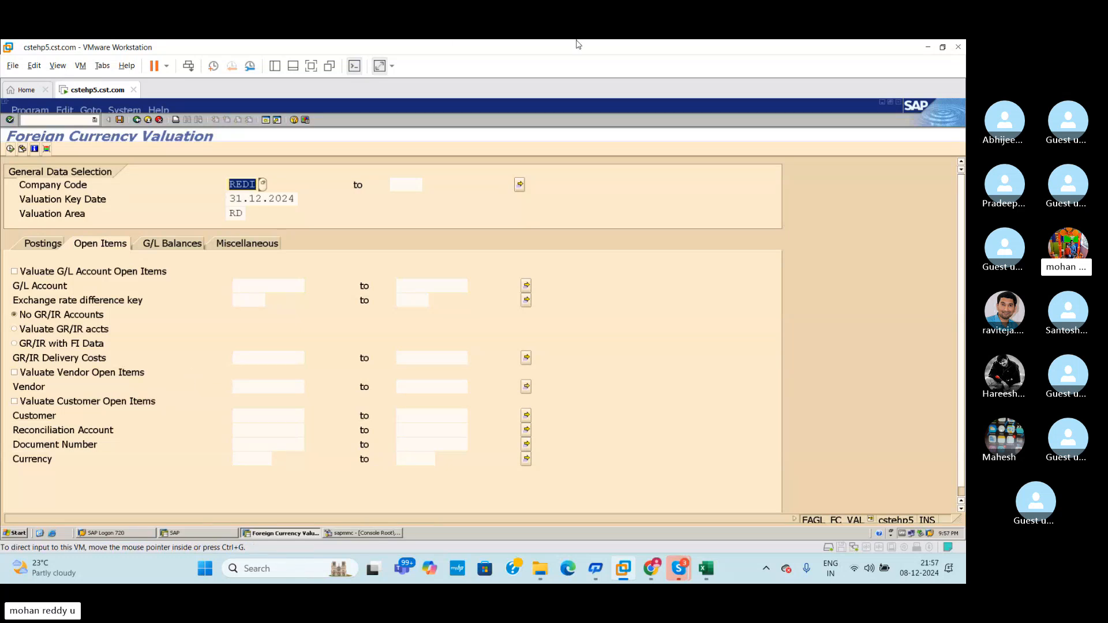
{"action": "left_click", "coordinate": [257, 356]}
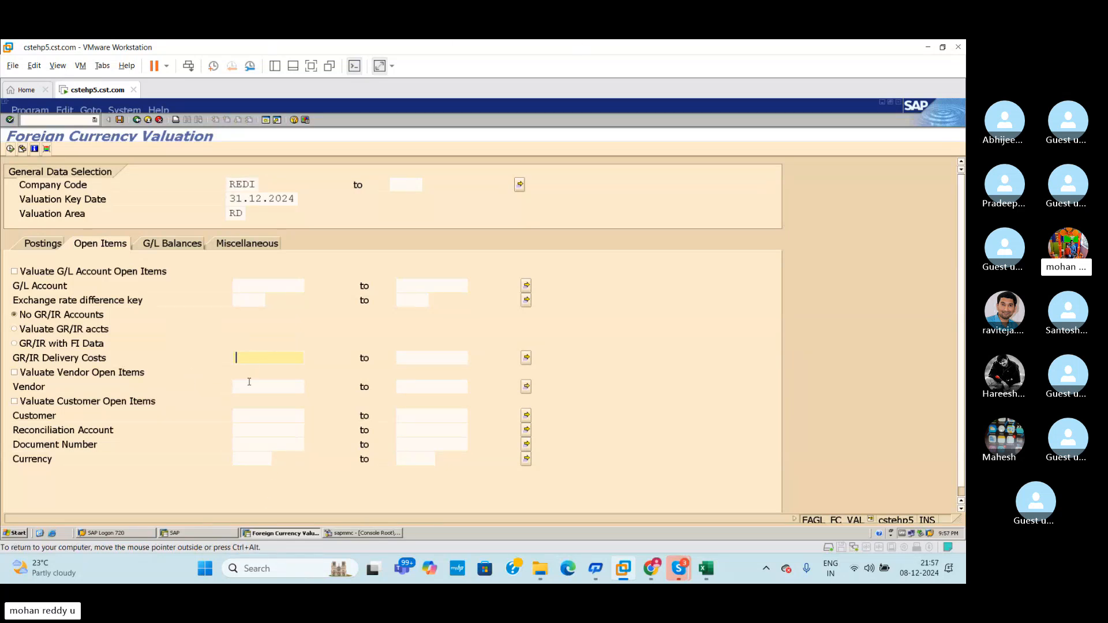
{"action": "type", "text": "AA"}
{"action": "left_click", "coordinate": [447, 357]}
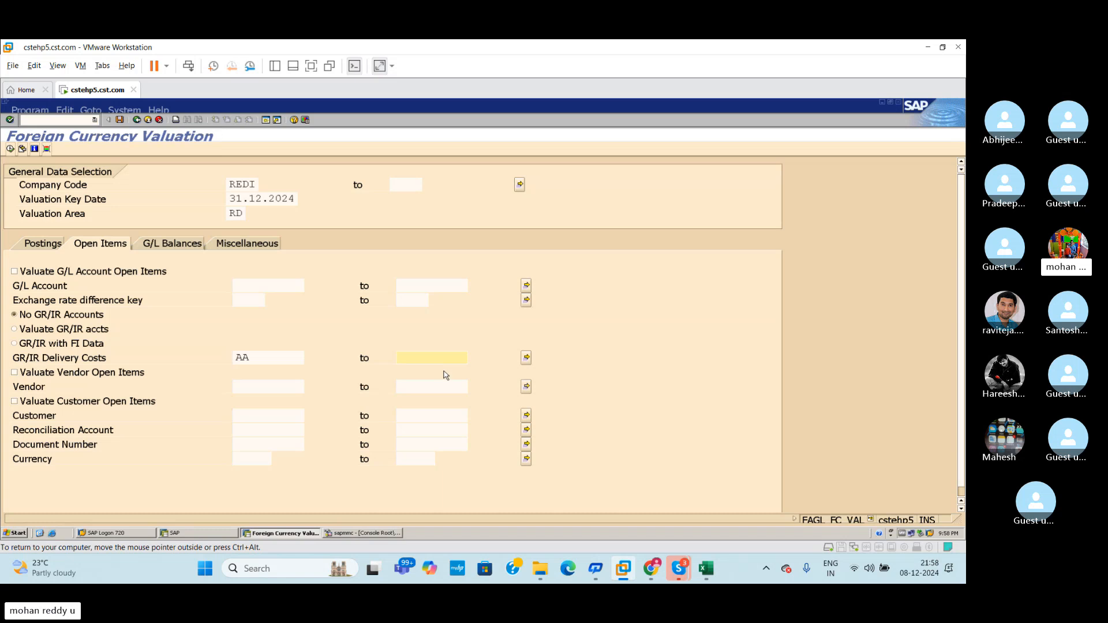
{"action": "type", "text": "Z"}
{"action": "key", "text": "BackSpace"}
{"action": "key", "text": "BackSpace"}
{"action": "left_click", "coordinate": [257, 358]}
{"action": "key", "text": "BackSpace"}
{"action": "key", "text": "BackSpace"}
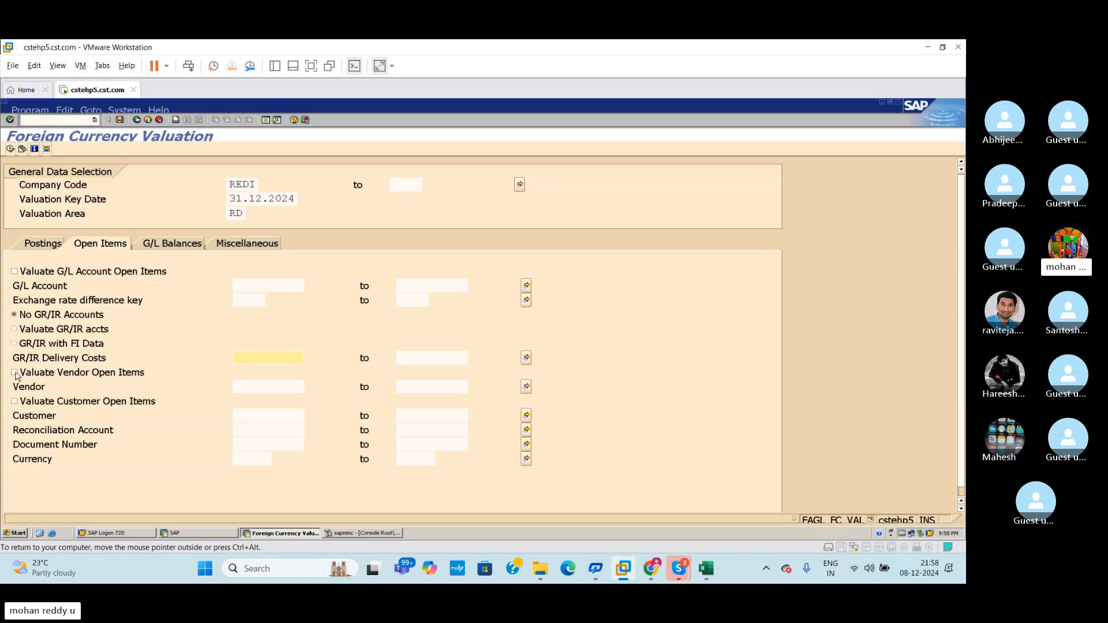
Step: Turn on valuation of vendor open items and enter the vendor number as both the start and end of the vendor range
{"action": "left_click", "coordinate": [15, 373]}
{"action": "left_click", "coordinate": [245, 386]}
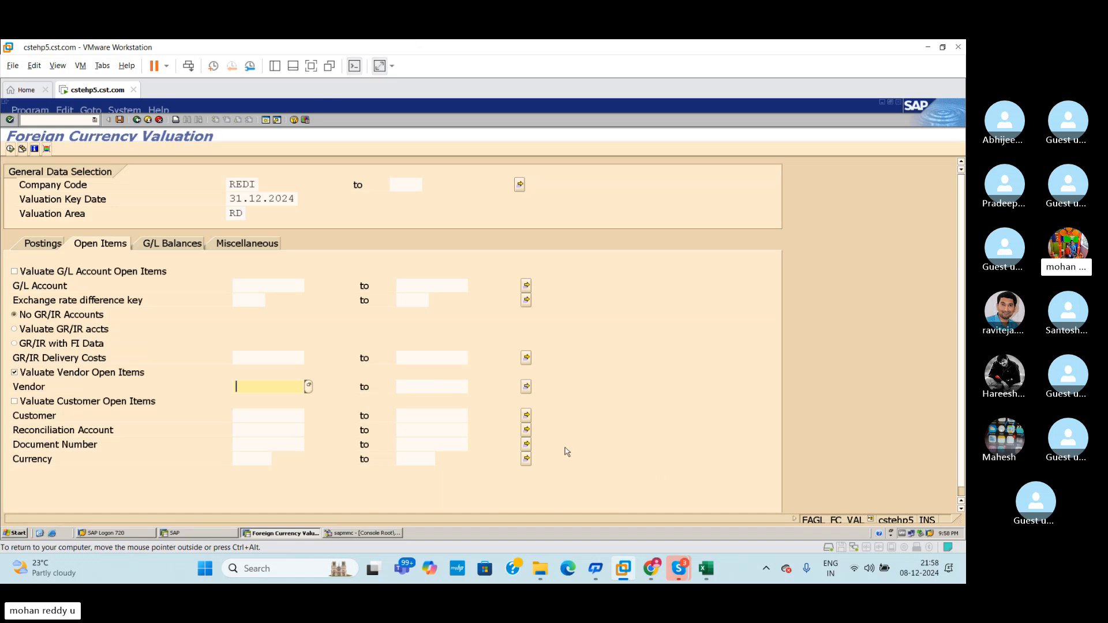
{"action": "type", "text": "1"}
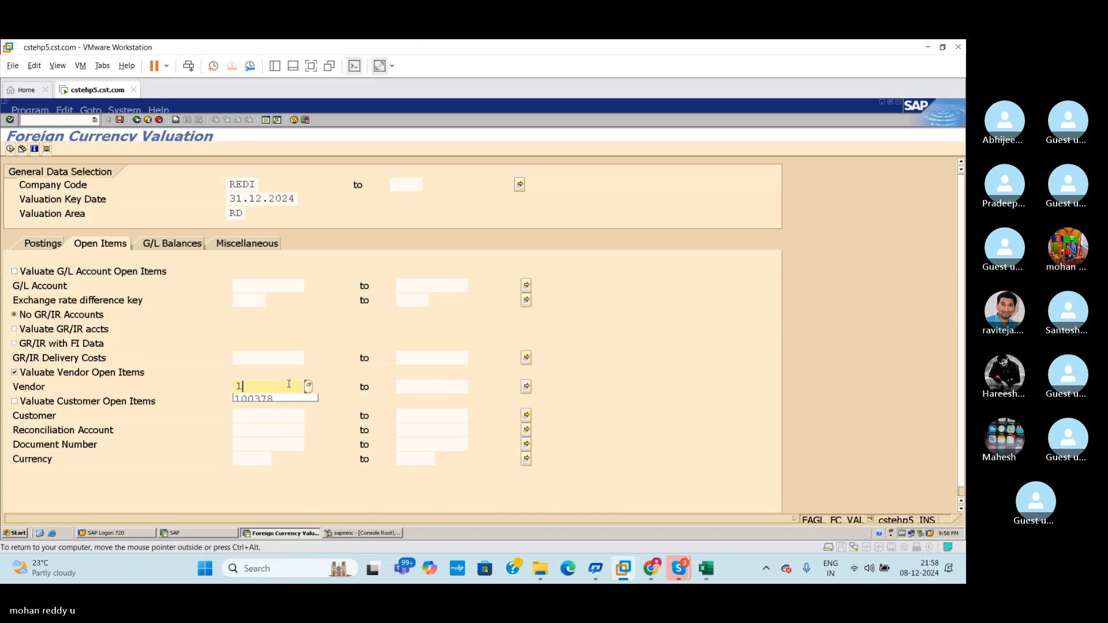
{"action": "left_click", "coordinate": [283, 400]}
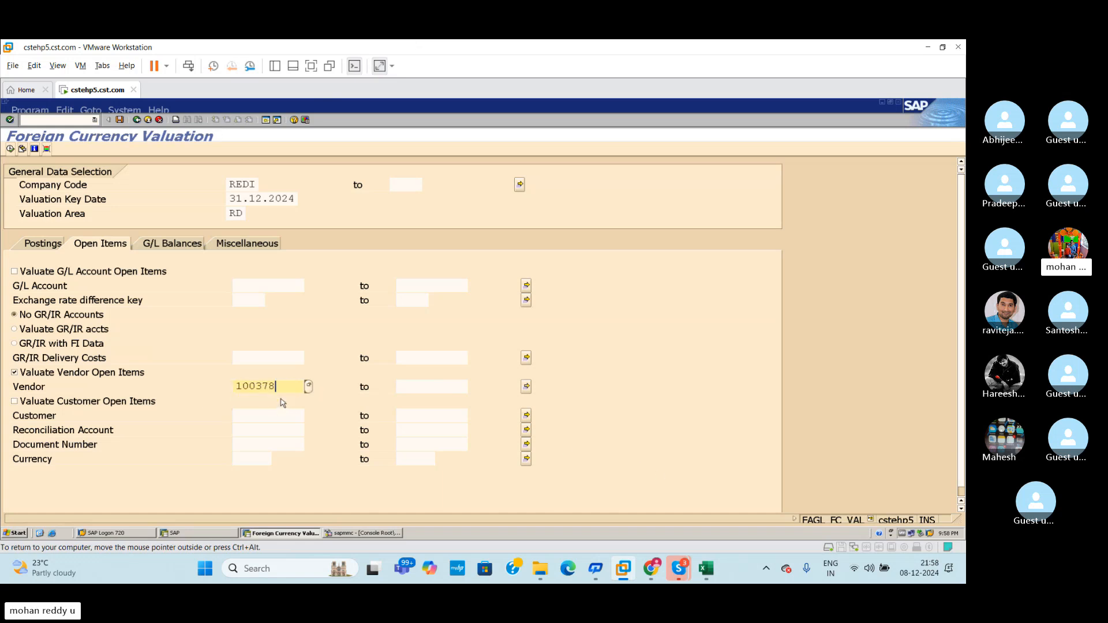
{"action": "left_click", "coordinate": [419, 386]}
{"action": "type", "text": "1"}
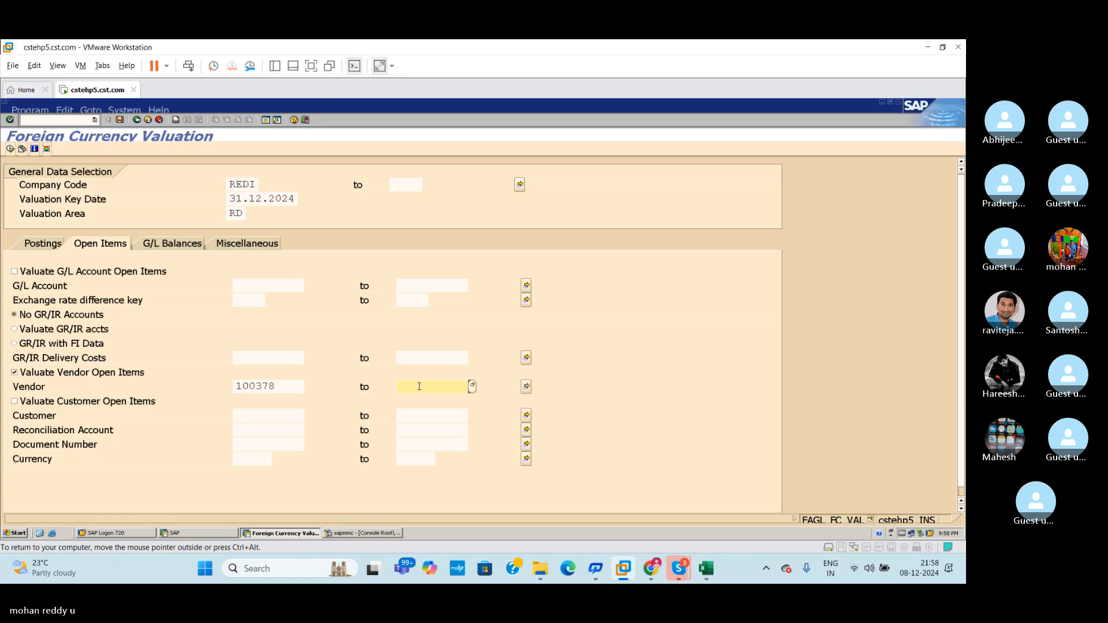
{"action": "type", "text": "003"}
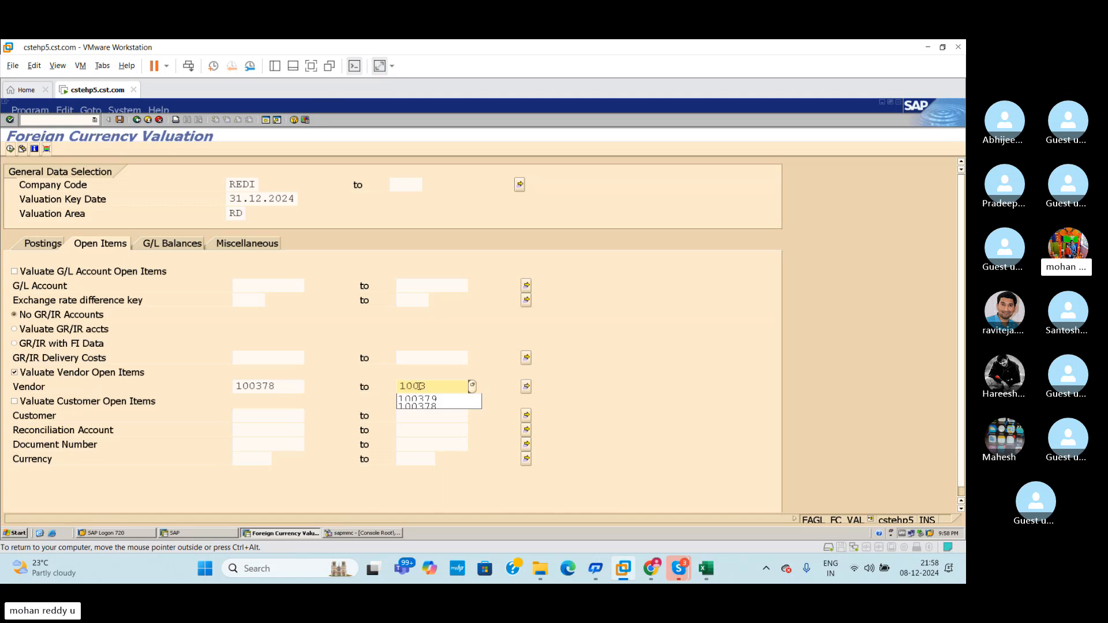
{"action": "type", "text": "78"}
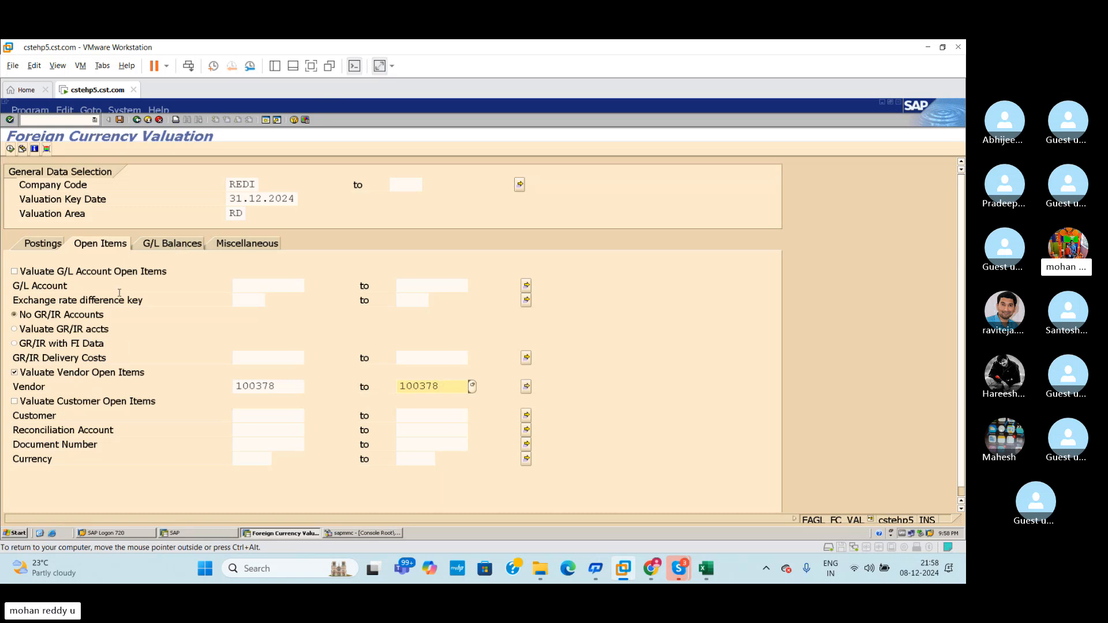
Step: Turn on valuation of customer open items, look up the company code's customer and enter its number at both ends of the customer range
{"action": "left_click", "coordinate": [32, 406]}
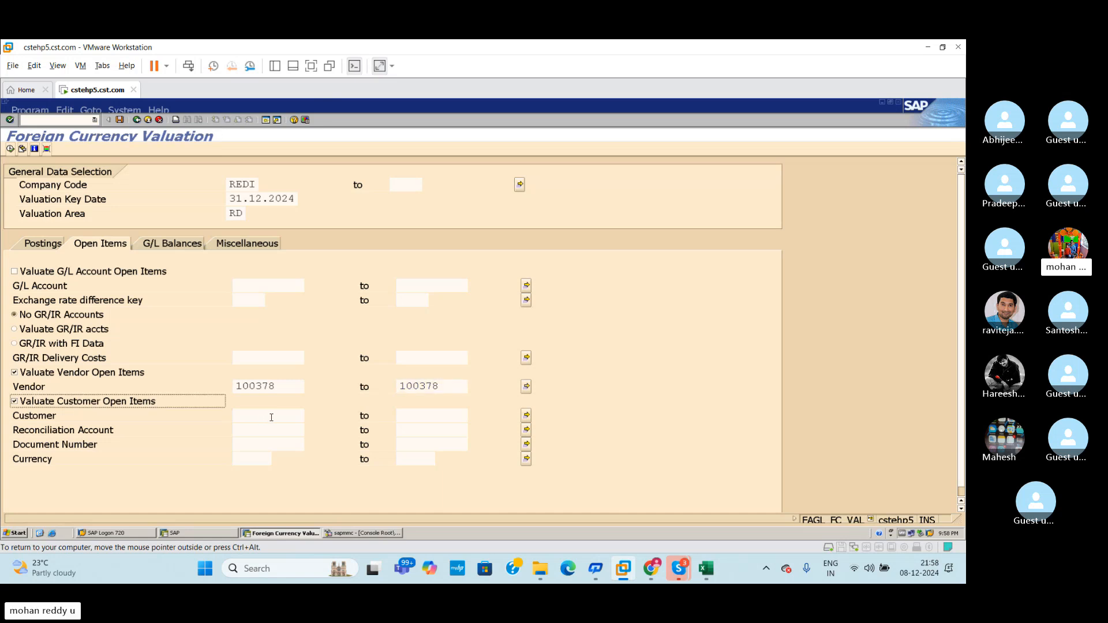
{"action": "left_click", "coordinate": [249, 418]}
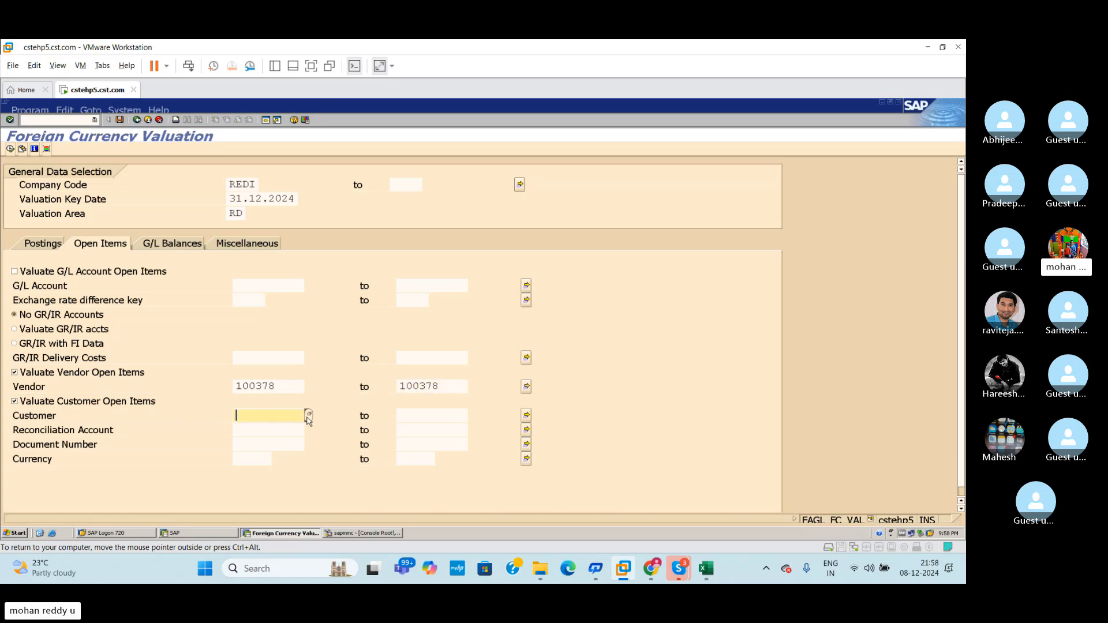
{"action": "left_click", "coordinate": [309, 421]}
{"action": "key", "text": "Return"}
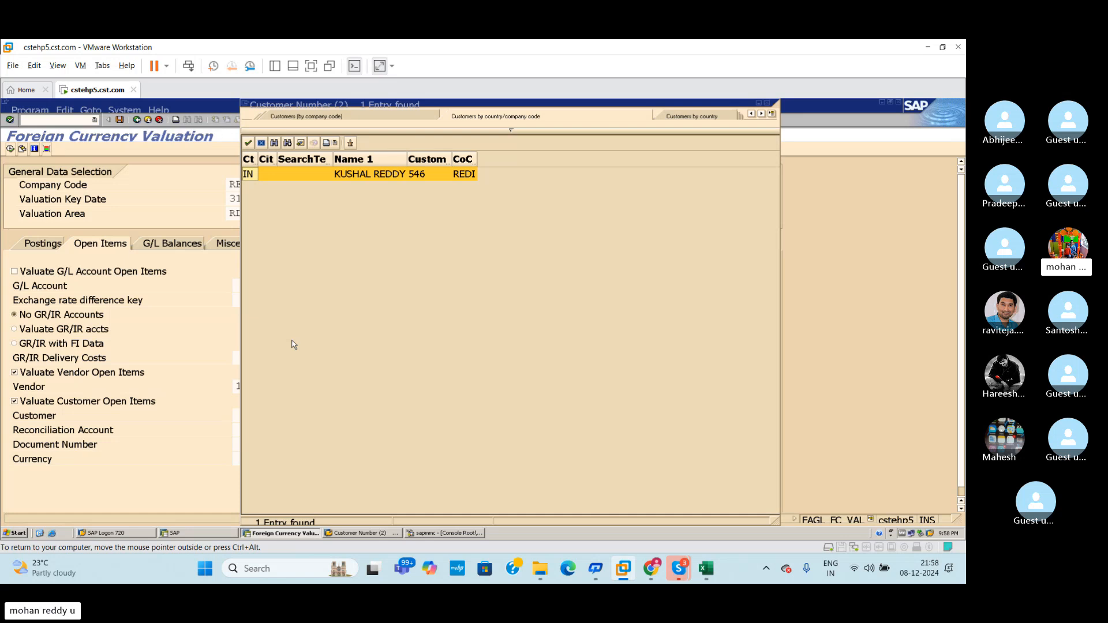
{"action": "key", "text": "Return"}
{"action": "left_click", "coordinate": [438, 415]}
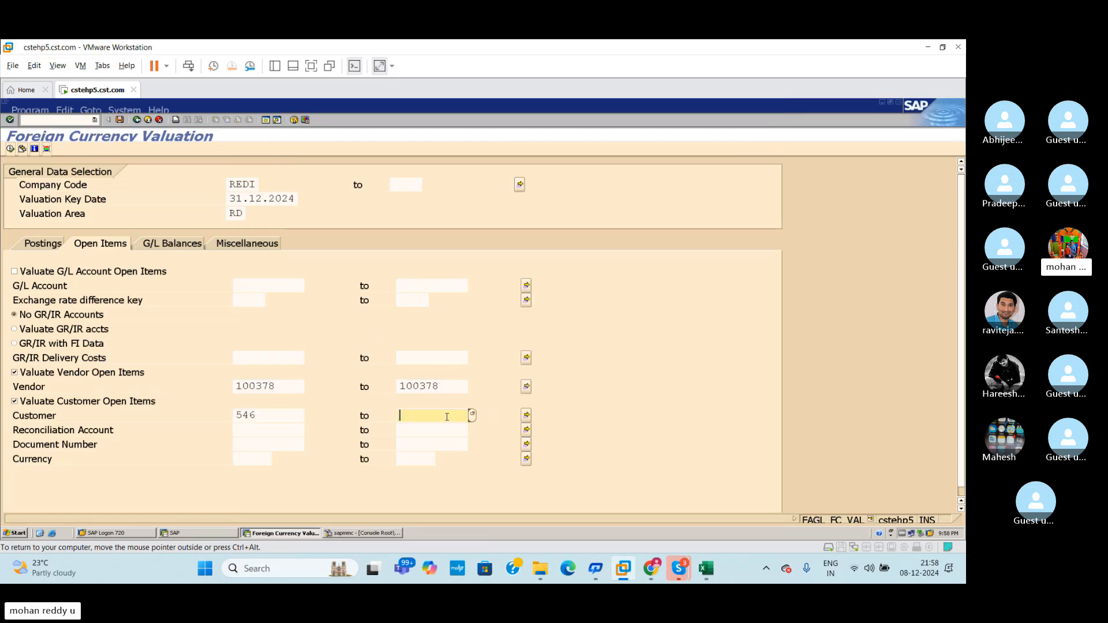
{"action": "type", "text": "546"}
Step: Look up the FC TERM LOA A/C USD ledger account and set the G/L account range to 100300 through 100300
{"action": "left_click", "coordinate": [235, 290]}
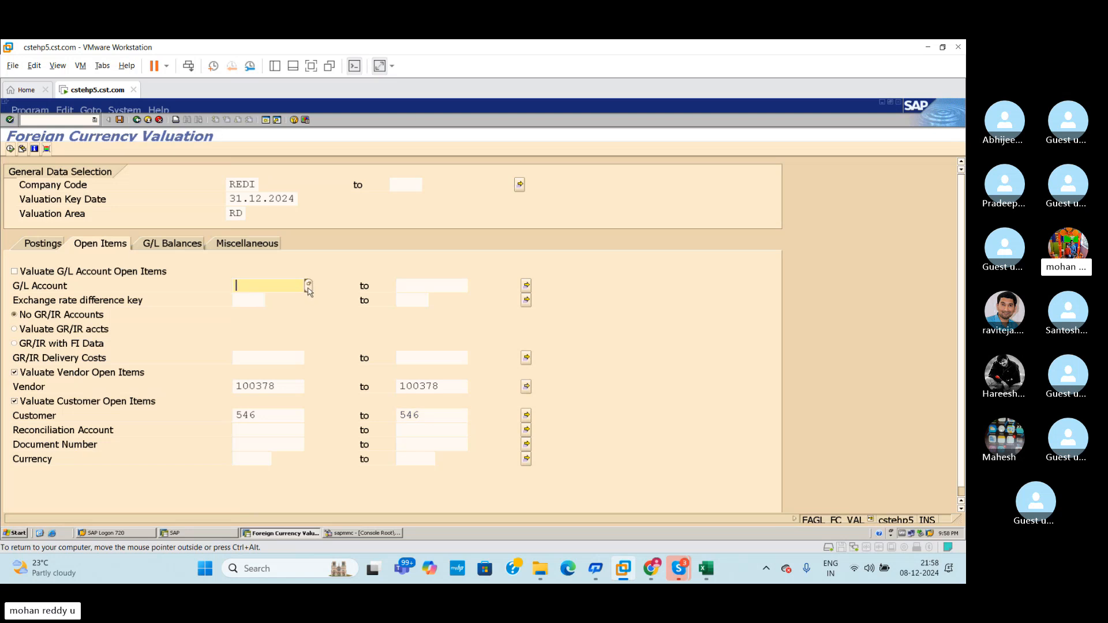
{"action": "left_click", "coordinate": [309, 285]}
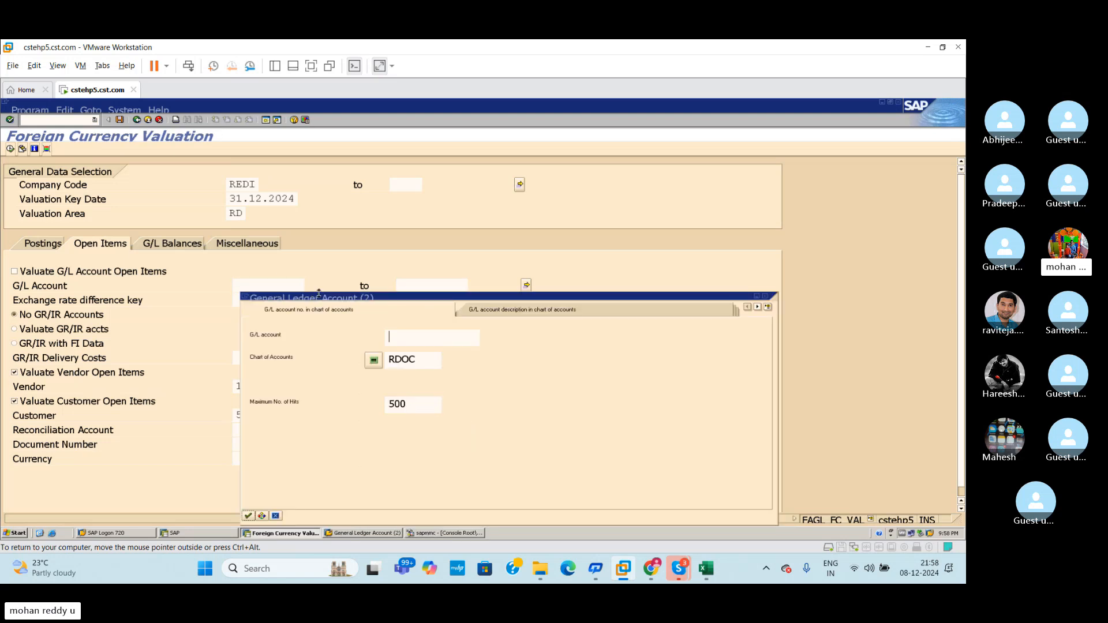
{"action": "key", "text": "Return"}
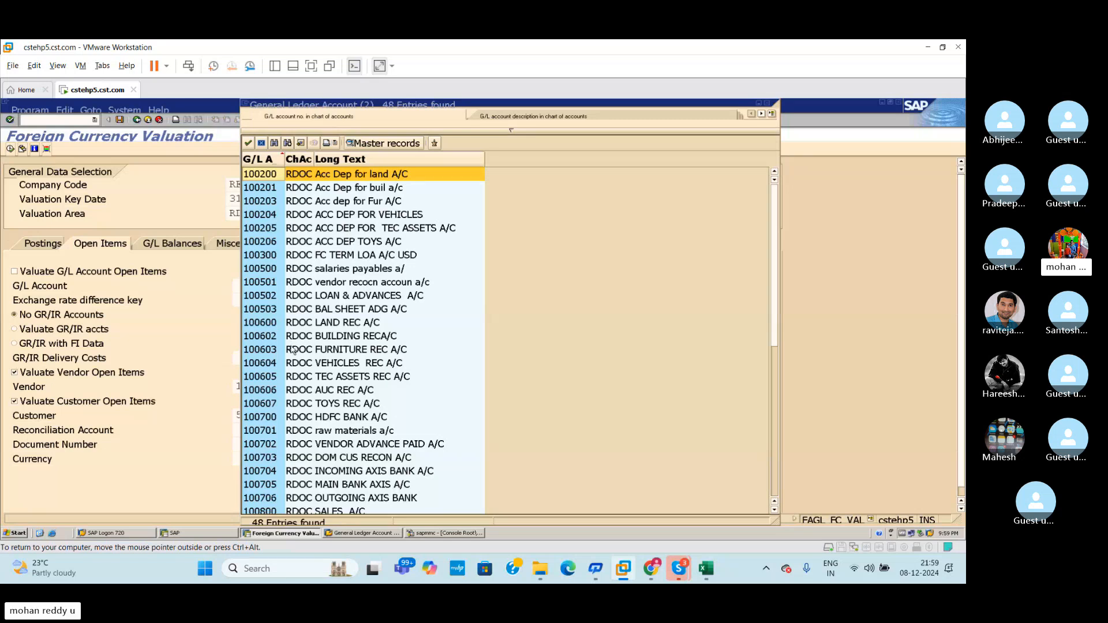
{"action": "left_click", "coordinate": [294, 254]}
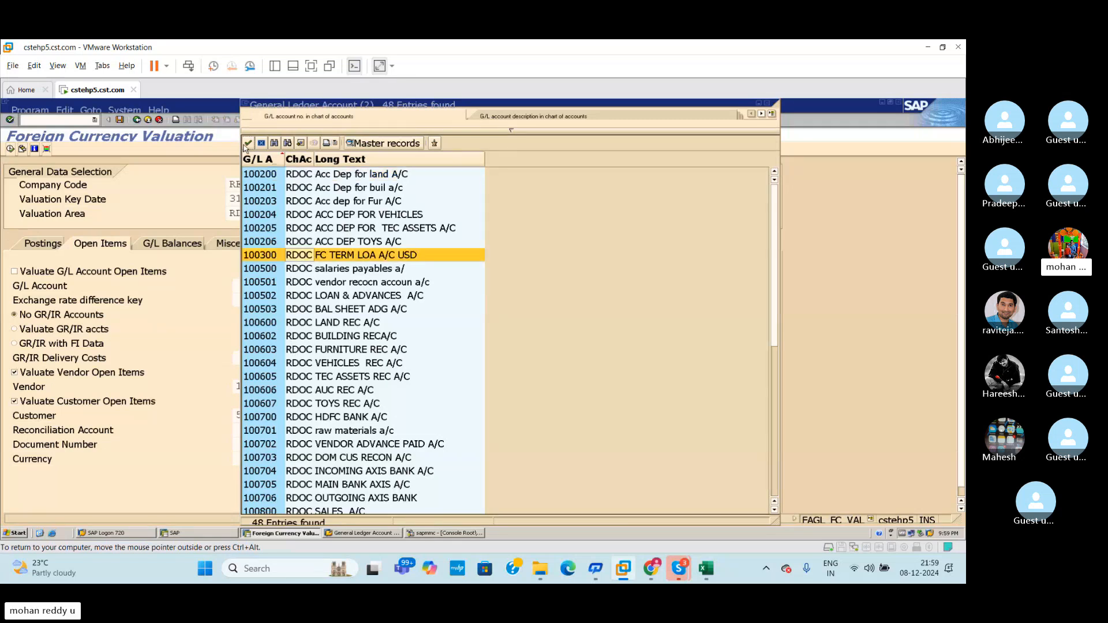
{"action": "left_click", "coordinate": [247, 144]}
{"action": "left_click", "coordinate": [443, 284]}
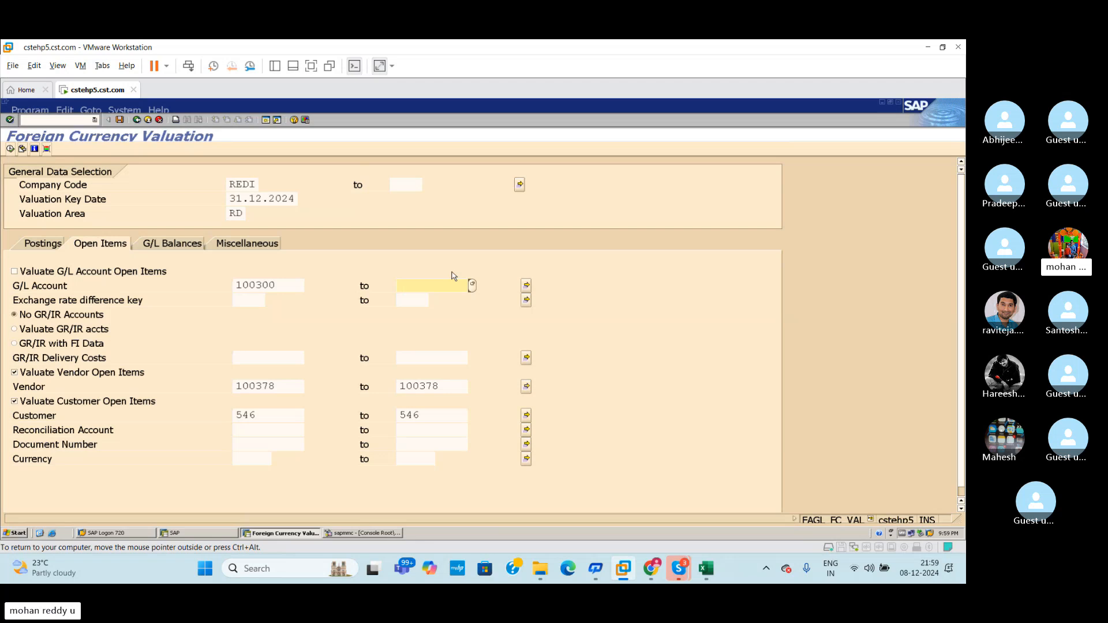
{"action": "type", "text": "100300"}
Step: Recheck the posting dates and open item selections, then execute the foreign currency valuation
{"action": "left_click", "coordinate": [44, 245]}
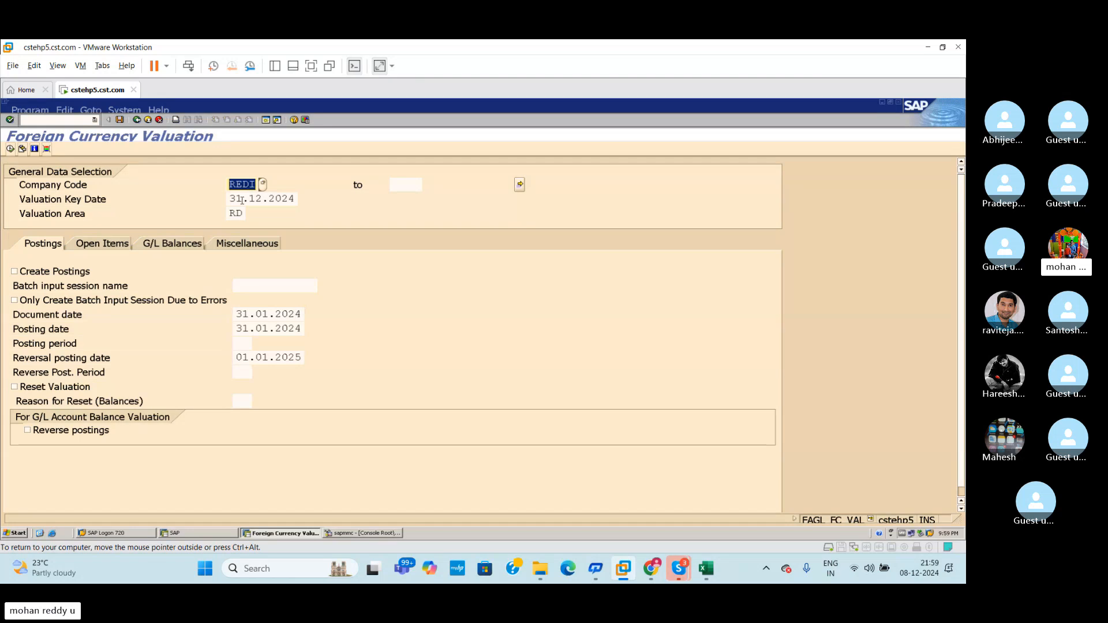
{"action": "left_click", "coordinate": [115, 247]}
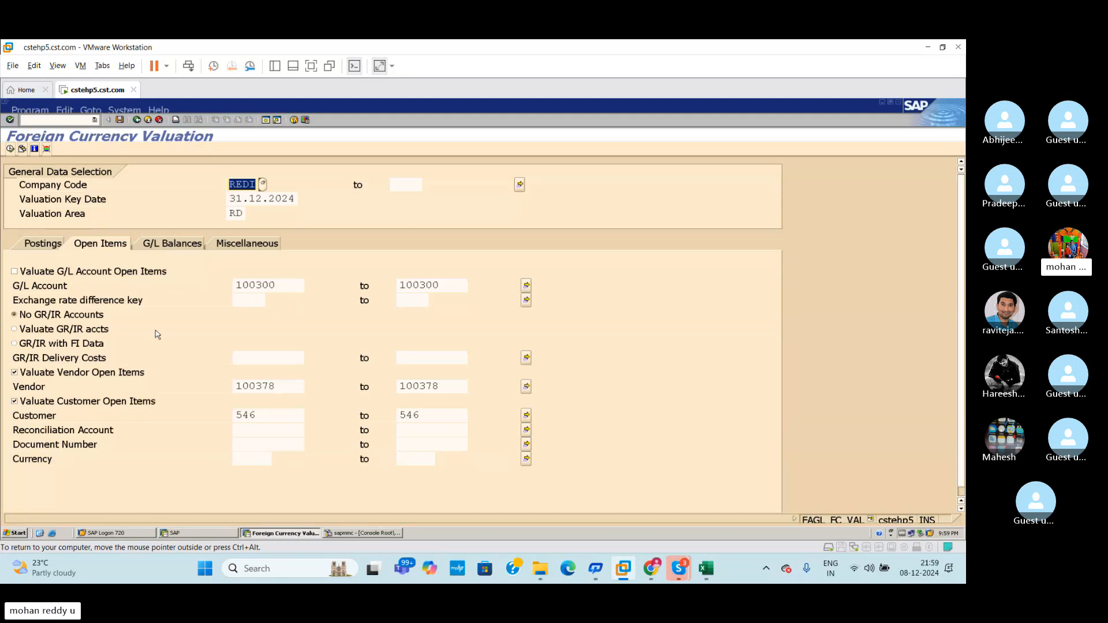
{"action": "left_click", "coordinate": [10, 149]}
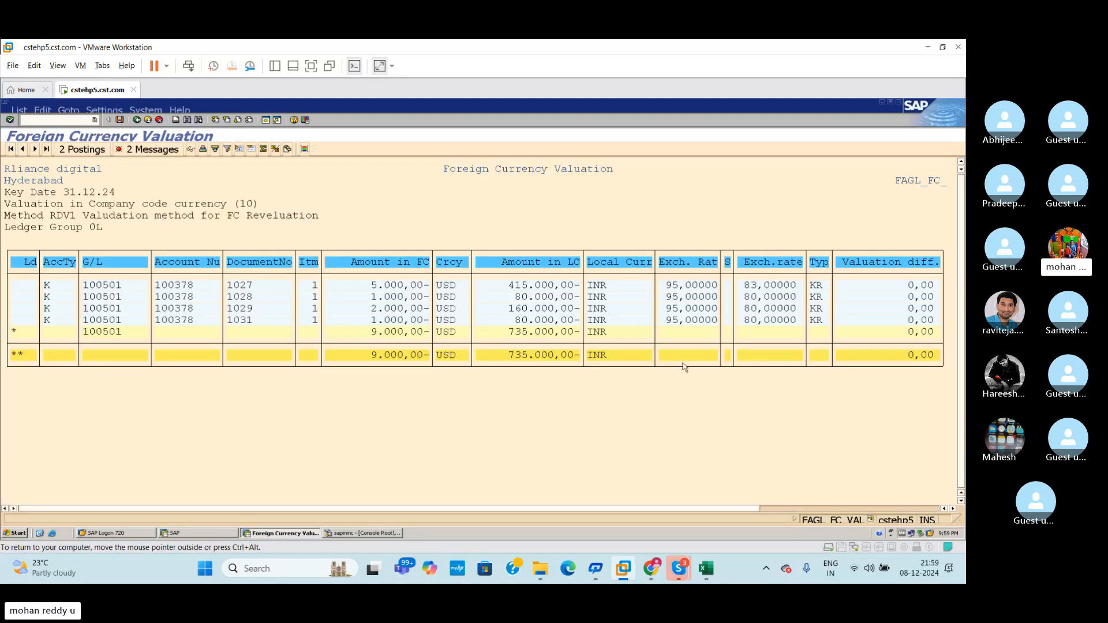
Step: Examine exchange rates and valuation differences in the result list, then open the run's messages and the account determination error's long text
{"action": "left_click_drag", "start_coordinate": [736, 514], "coordinate": [706, 520]}
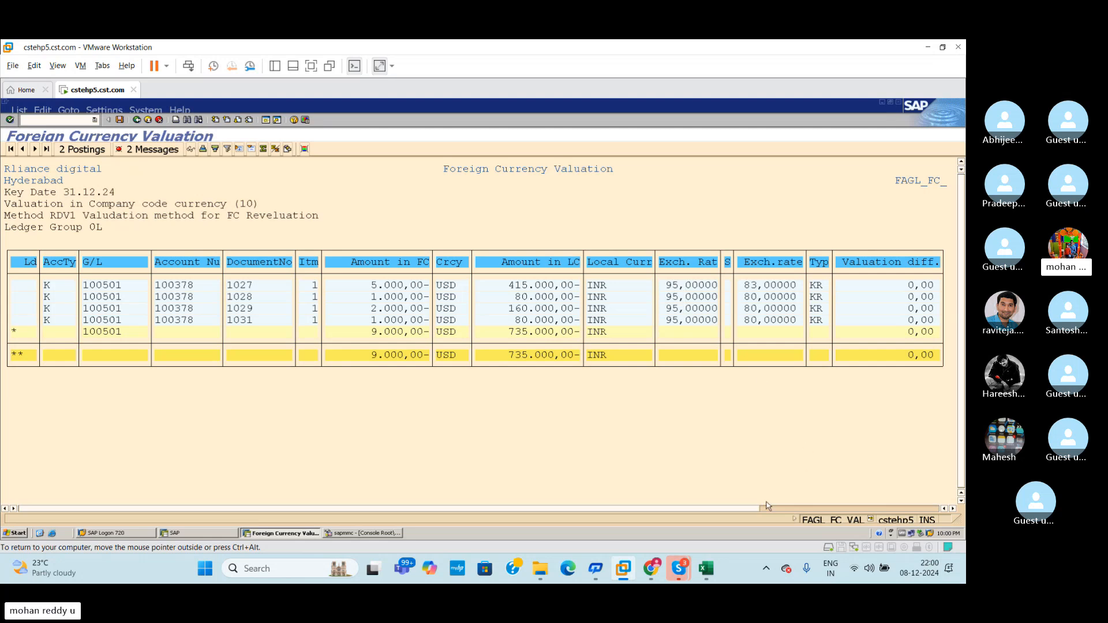
{"action": "left_click_drag", "start_coordinate": [742, 510], "coordinate": [757, 510]}
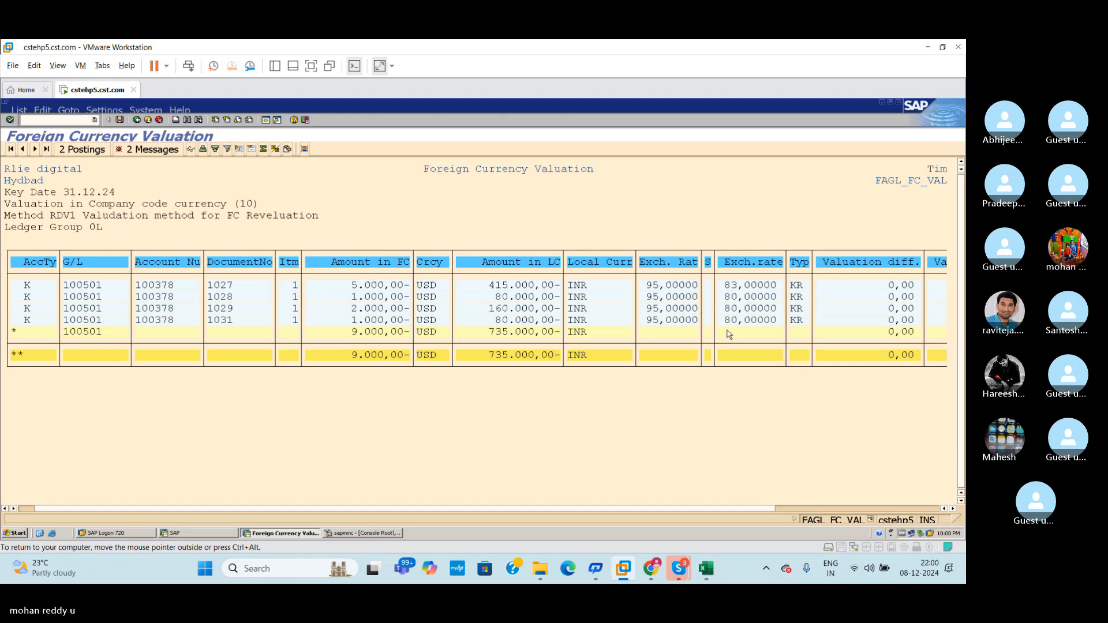
{"action": "left_click_drag", "start_coordinate": [766, 511], "coordinate": [901, 513]}
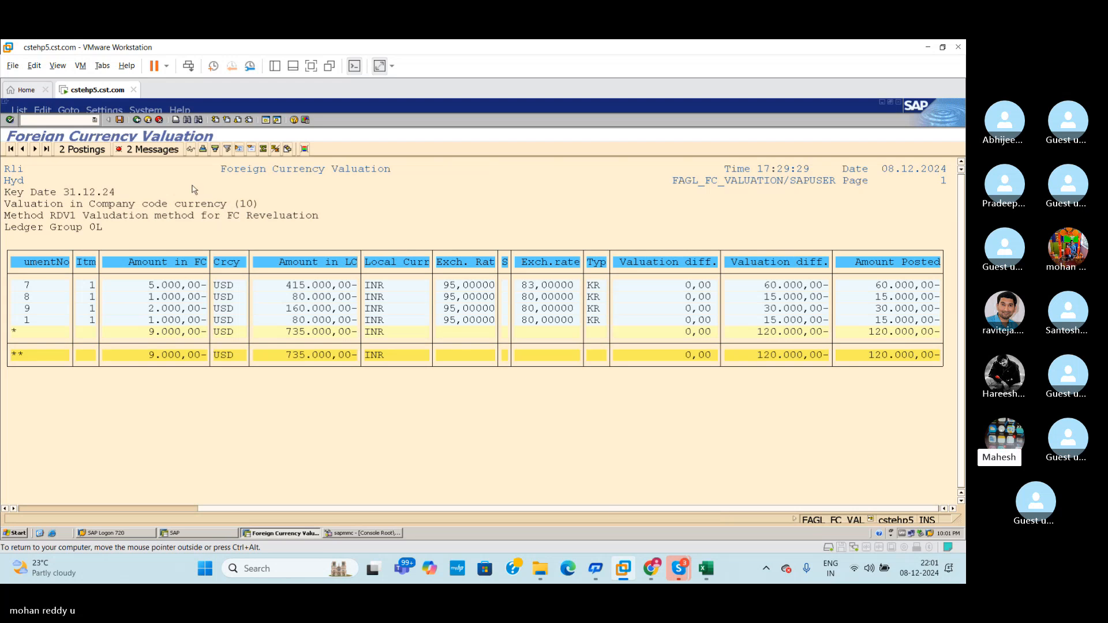
{"action": "left_click", "coordinate": [147, 150]}
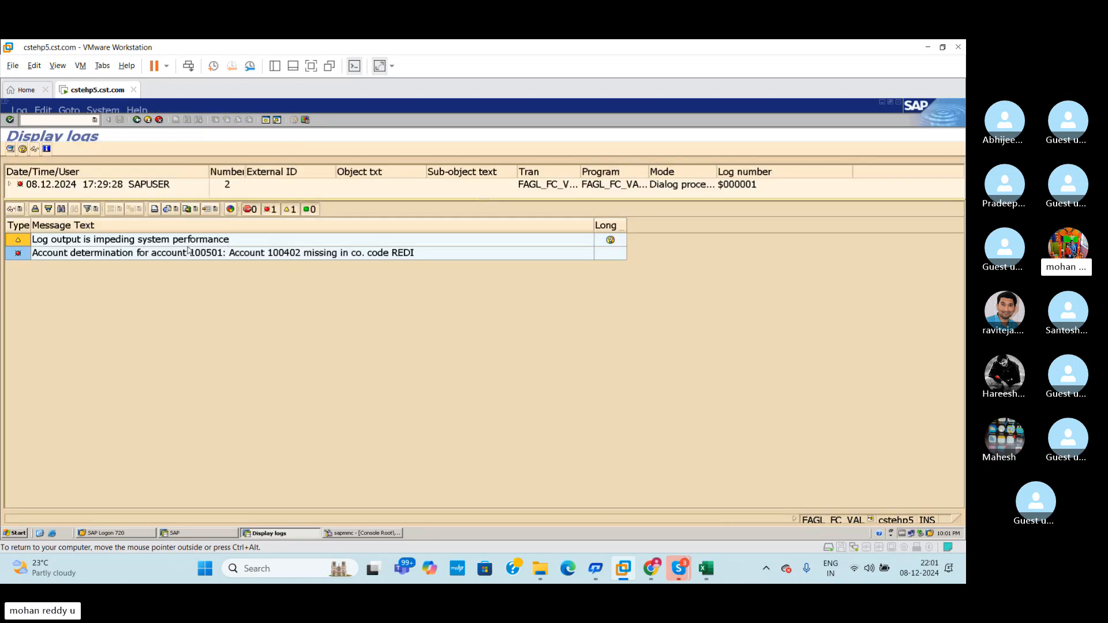
{"action": "left_click", "coordinate": [132, 257]}
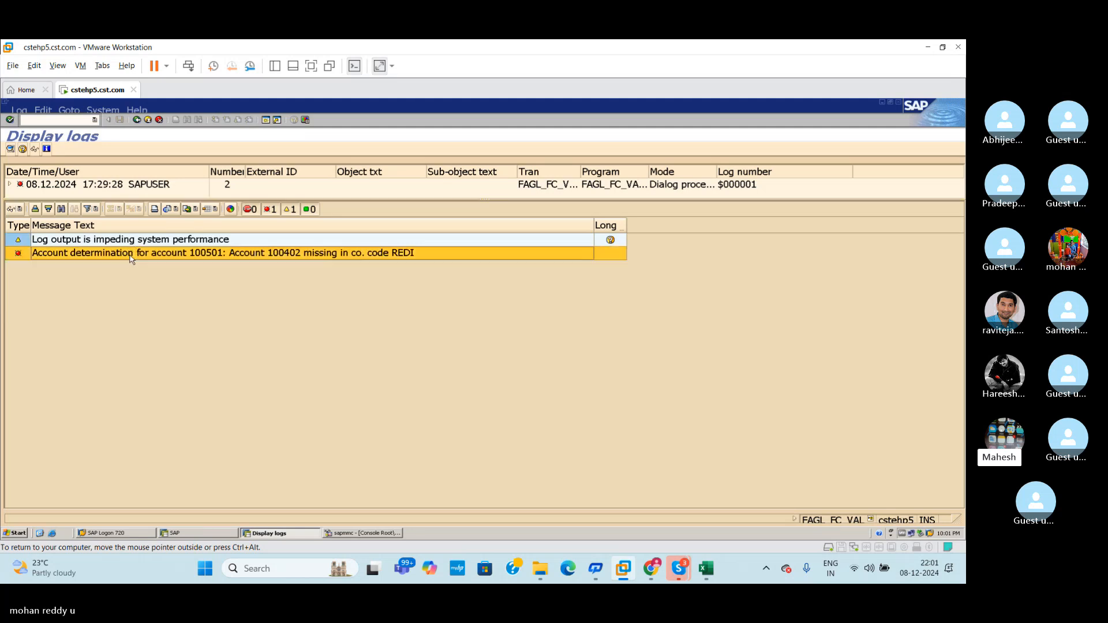
{"action": "double_click", "coordinate": [134, 257]}
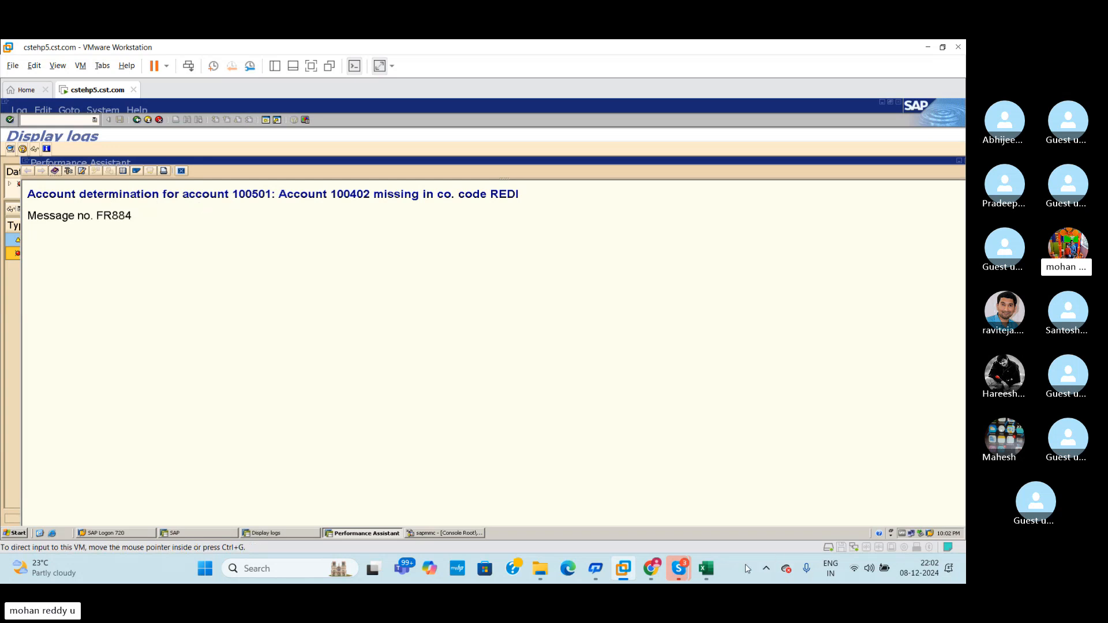
Step: Switch to the Excel workbook to check the vendor reconciliation account under Required GL Accounts, then return to the error's long text in SAP
{"action": "left_click", "coordinate": [715, 562]}
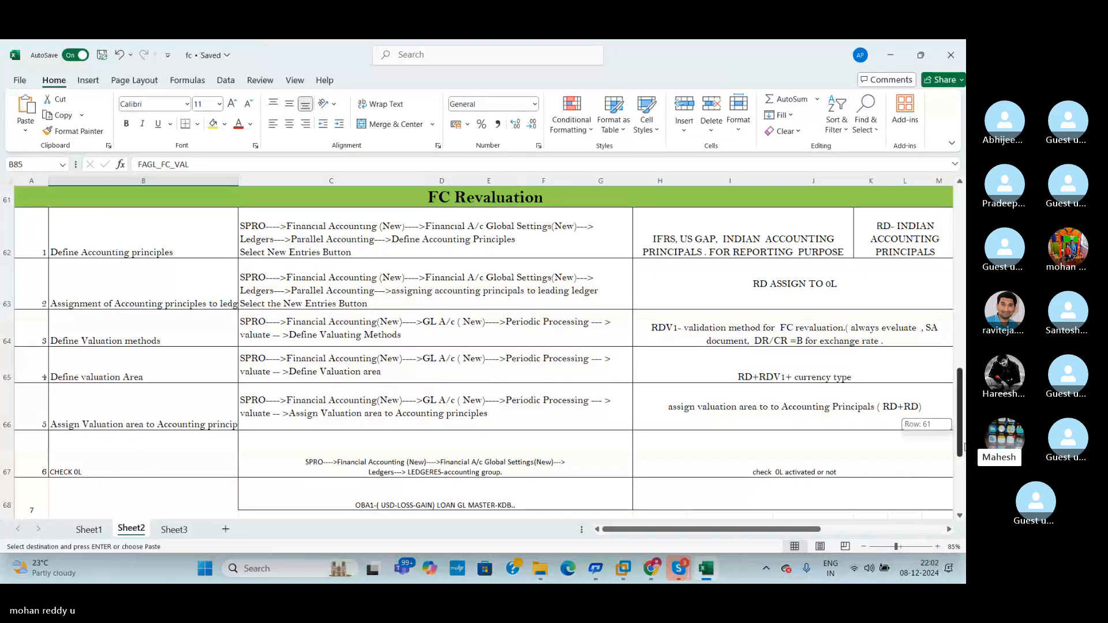
{"action": "left_click_drag", "start_coordinate": [965, 447], "coordinate": [963, 471]}
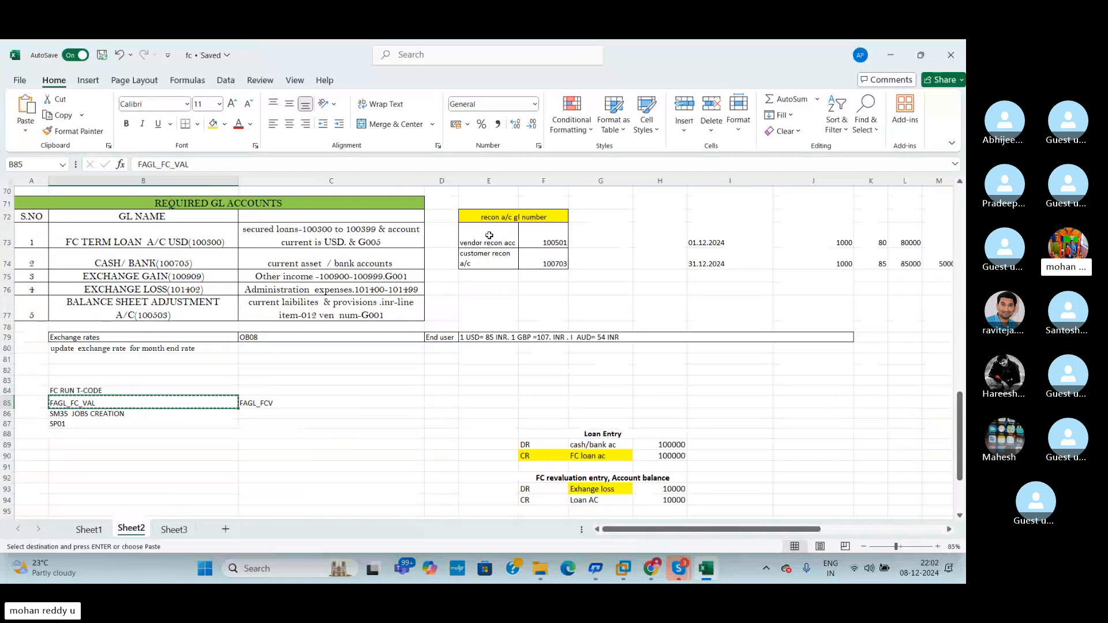
{"action": "left_click", "coordinate": [532, 237]}
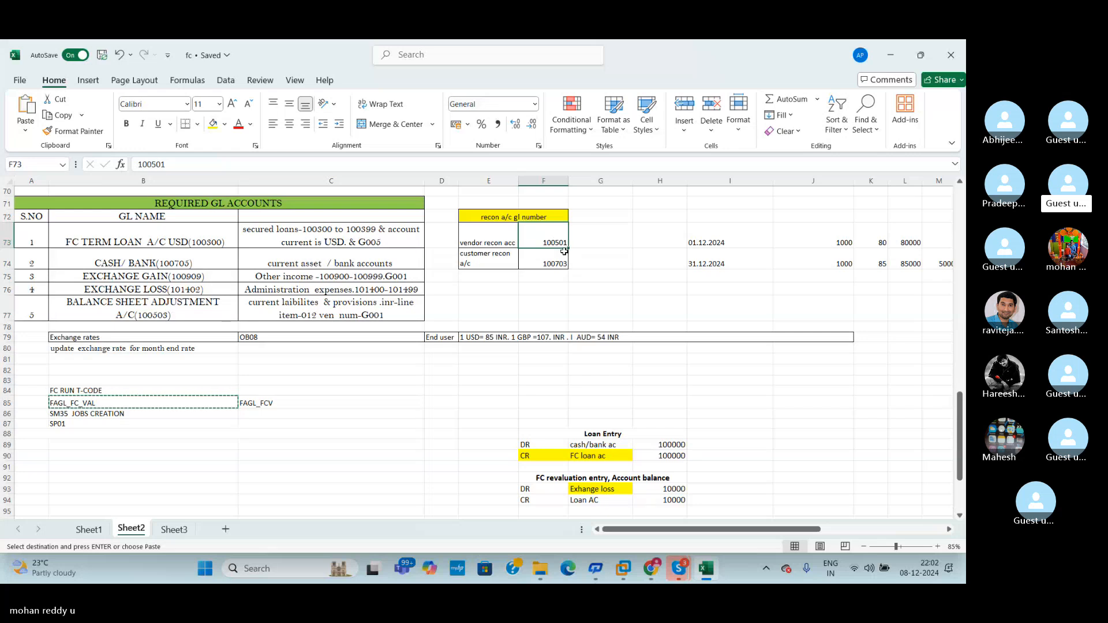
{"action": "key", "text": "alt+Tab"}
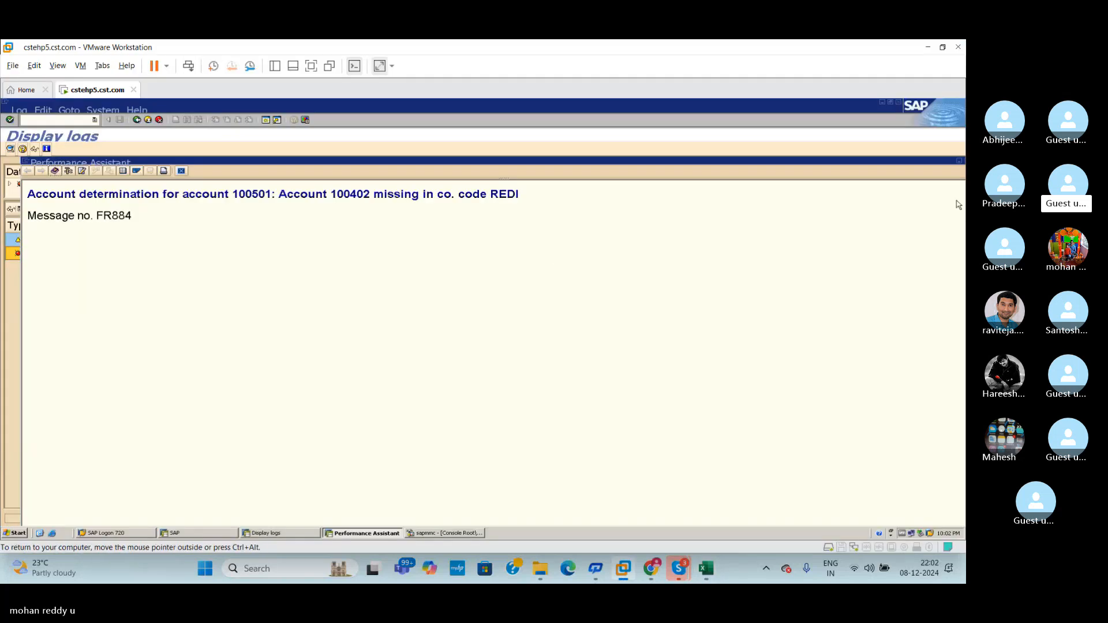
{"action": "left_click", "coordinate": [958, 162]}
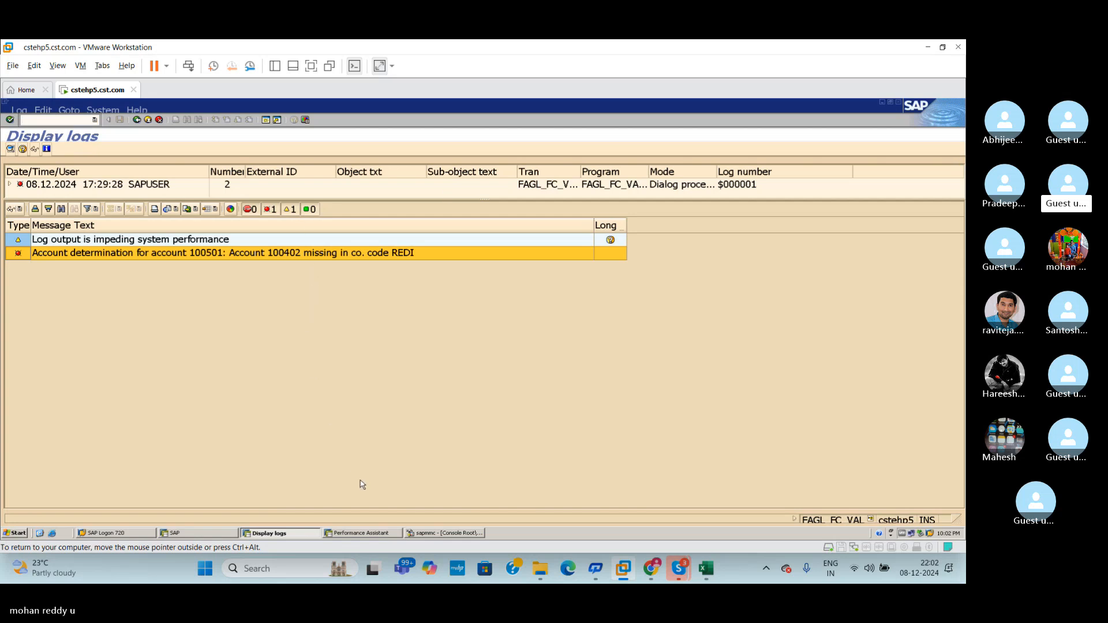
{"action": "left_click", "coordinate": [375, 535]}
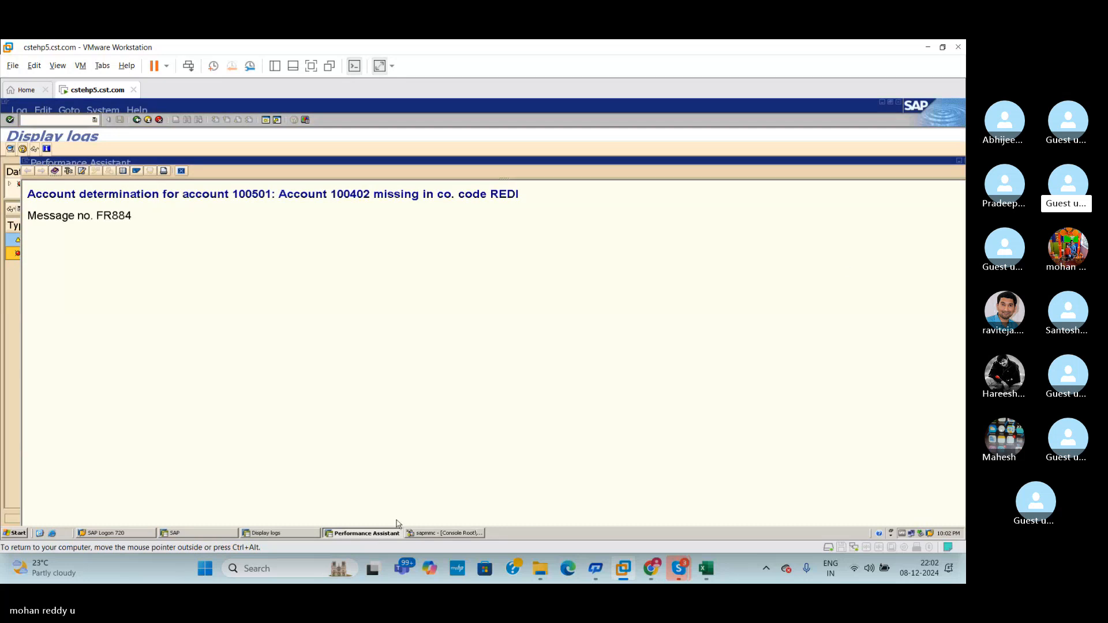
Step: Open G/L account maintenance (FS00) in a new session, locate FC TERM LOA A/C USD under Secured Loans Group, and recheck the error's long text
{"action": "left_click", "coordinate": [277, 120]}
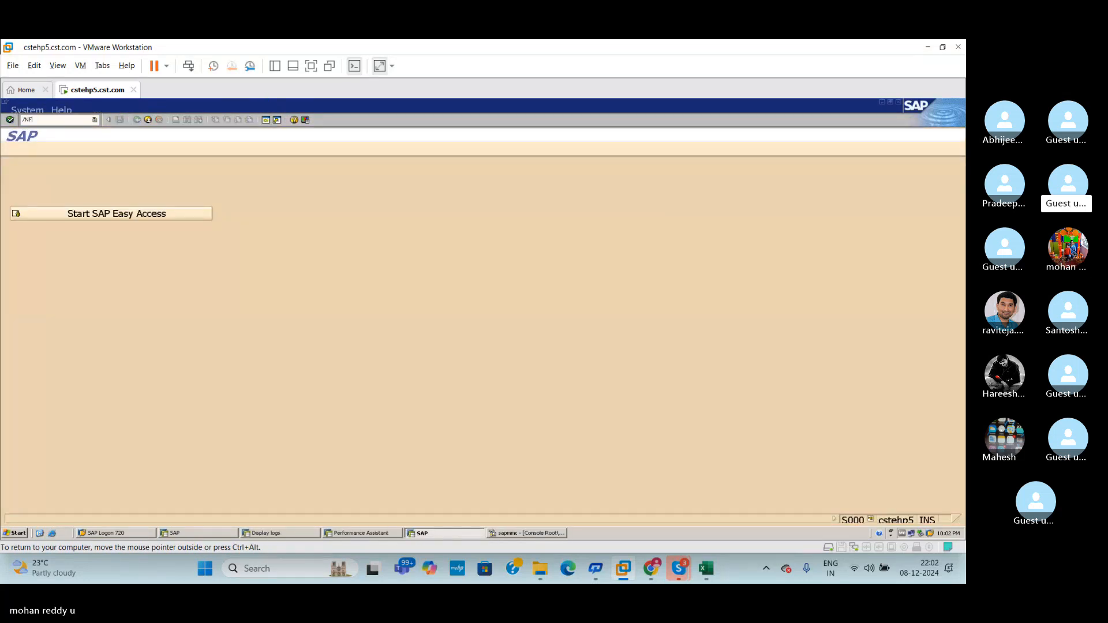
{"action": "key", "text": "Return"}
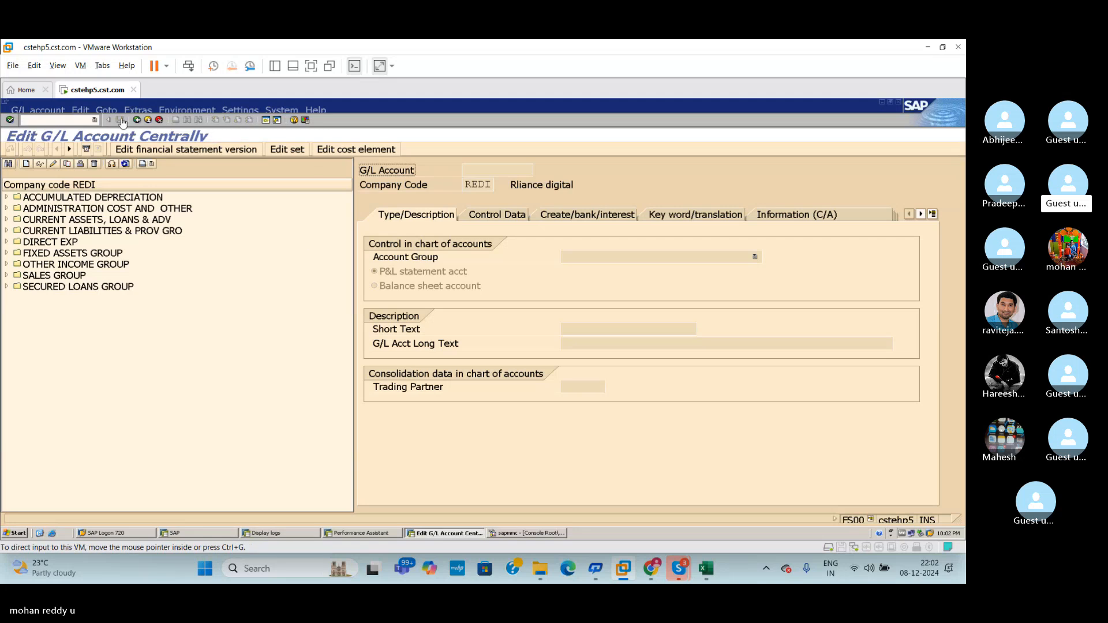
{"action": "left_click", "coordinate": [6, 287]}
{"action": "left_click", "coordinate": [66, 299]}
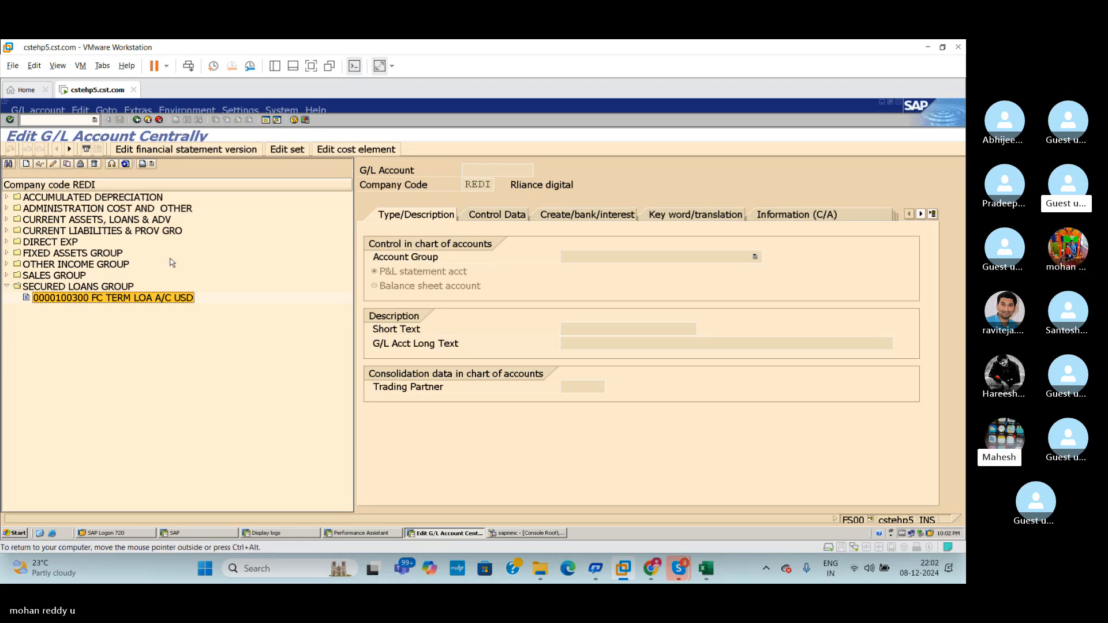
{"action": "left_click", "coordinate": [378, 533]}
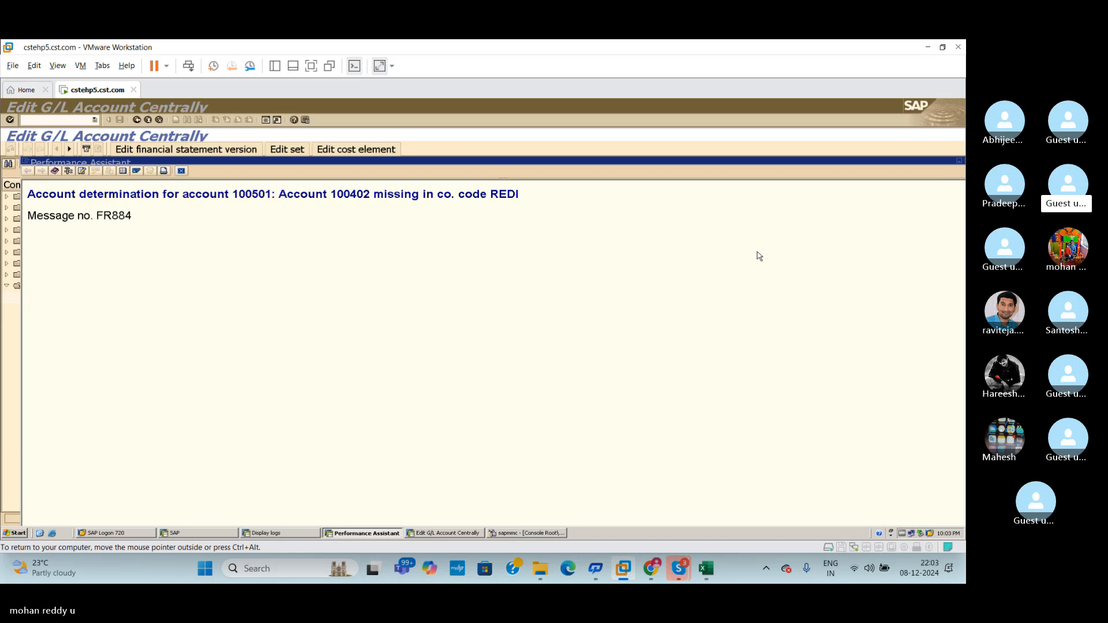
{"action": "left_click", "coordinate": [959, 163]}
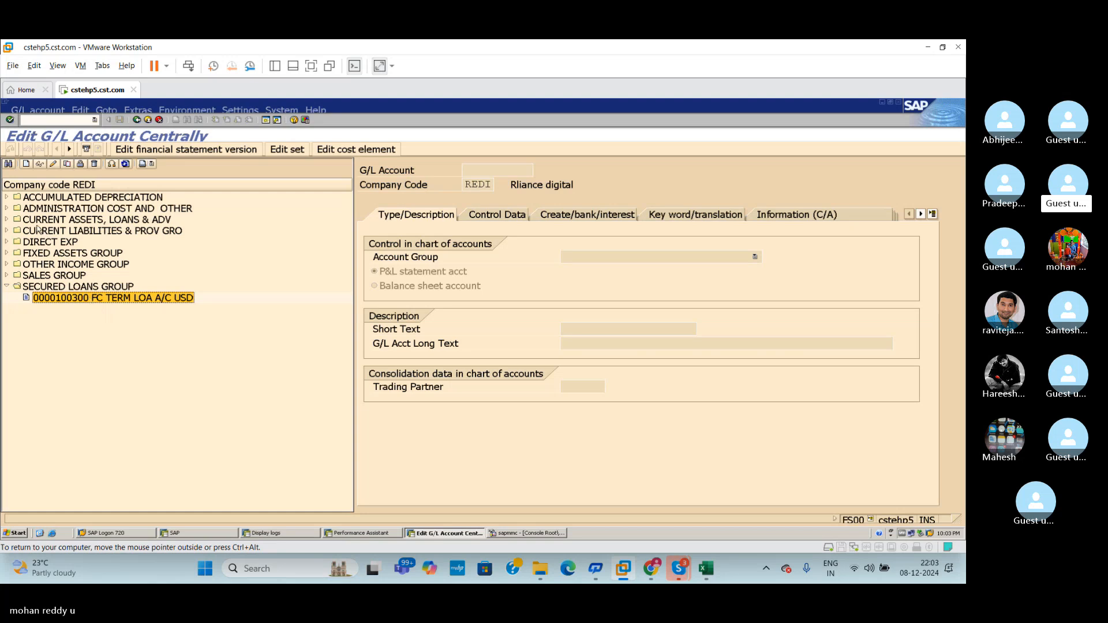
Step: Set the EXCHANGE LOSSS A/C ledger account 101402 under Administration Cost and Other to Post automatically only, and save it
{"action": "left_click", "coordinate": [6, 209]}
{"action": "left_click", "coordinate": [110, 243]}
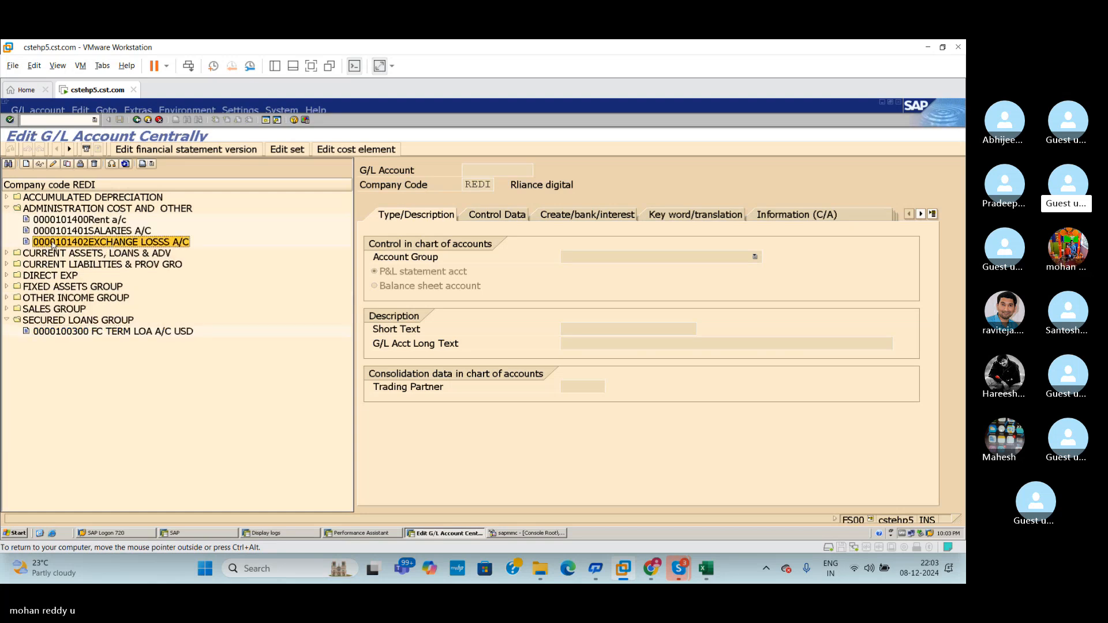
{"action": "left_click", "coordinate": [53, 164]}
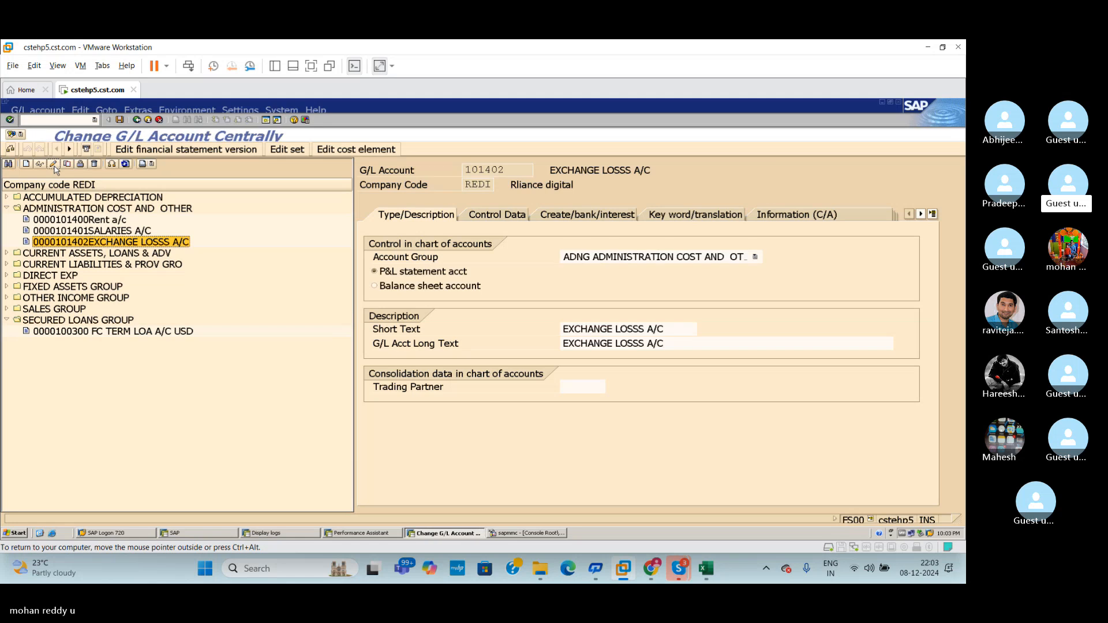
{"action": "left_click", "coordinate": [511, 217]}
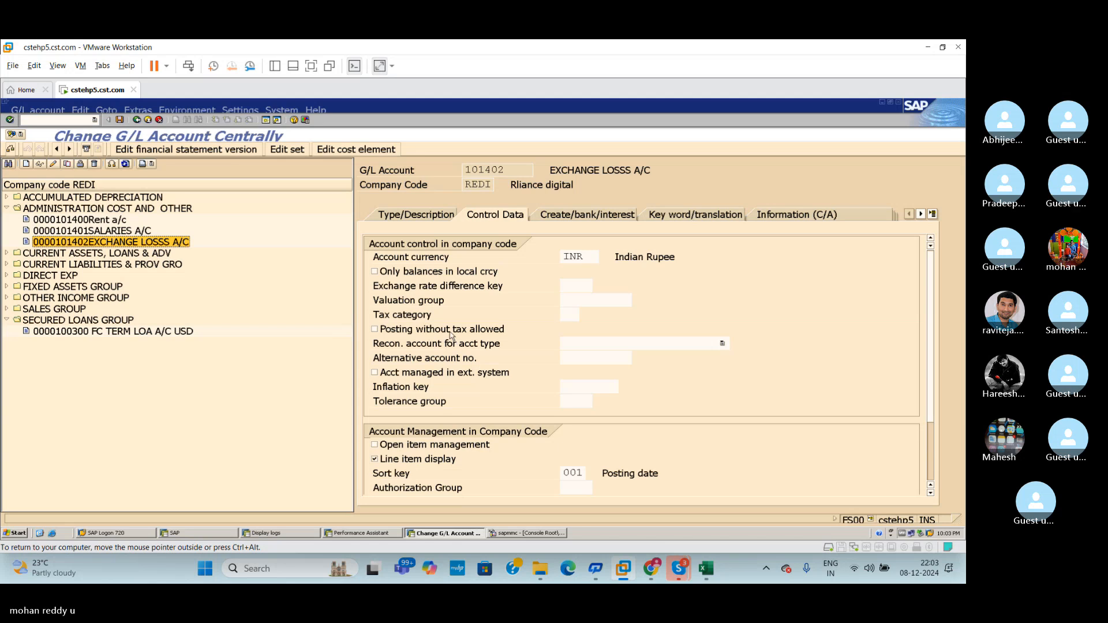
{"action": "left_click", "coordinate": [542, 220]}
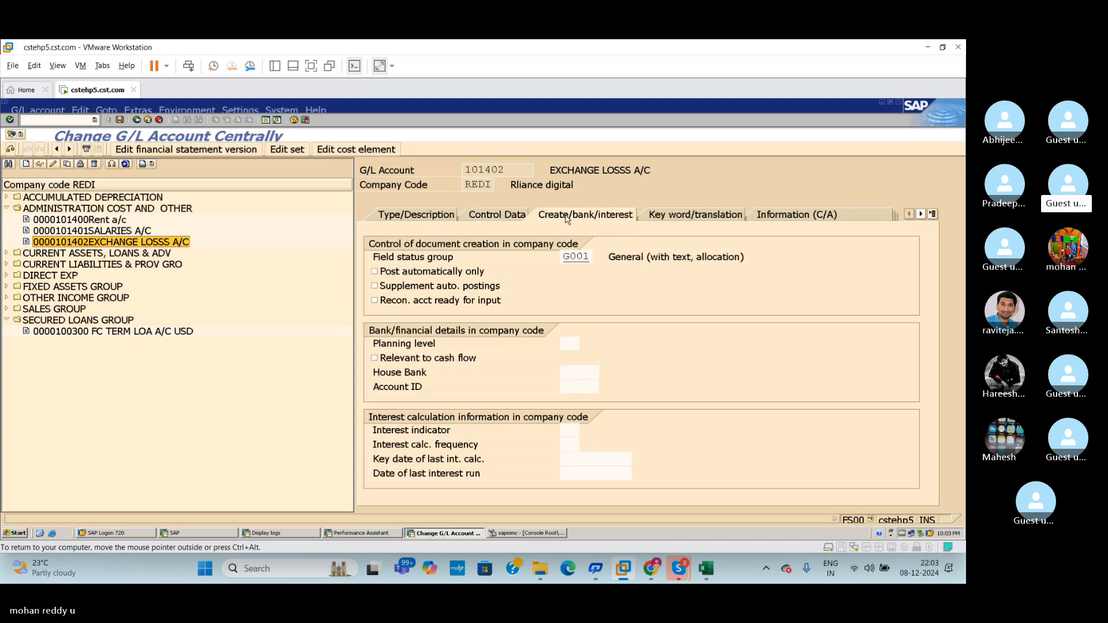
{"action": "left_click", "coordinate": [453, 272]}
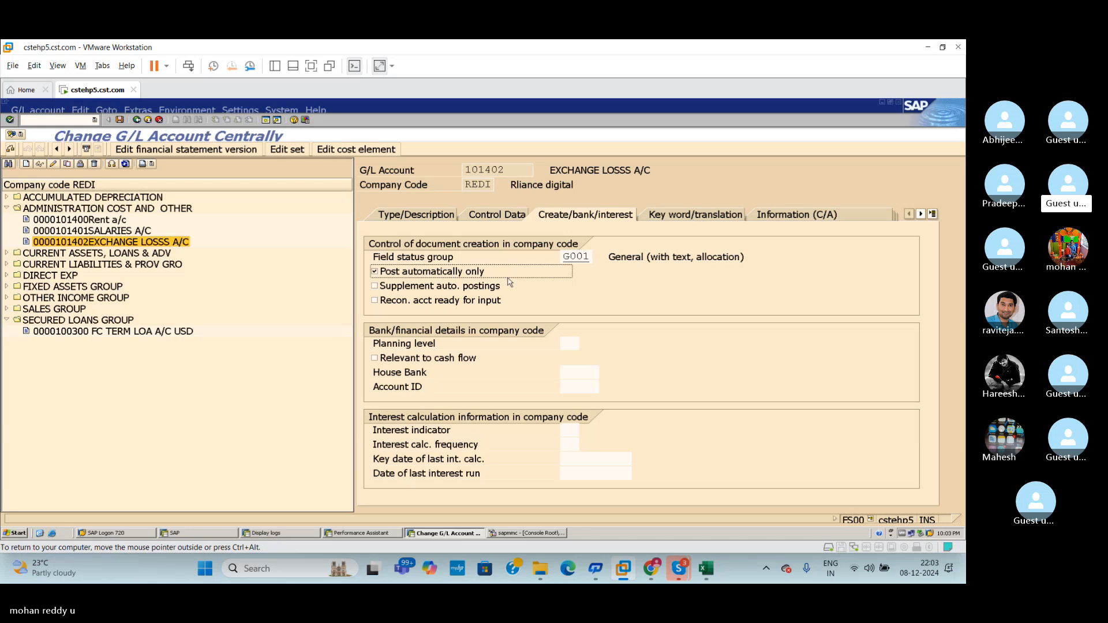
{"action": "key", "text": "Return"}
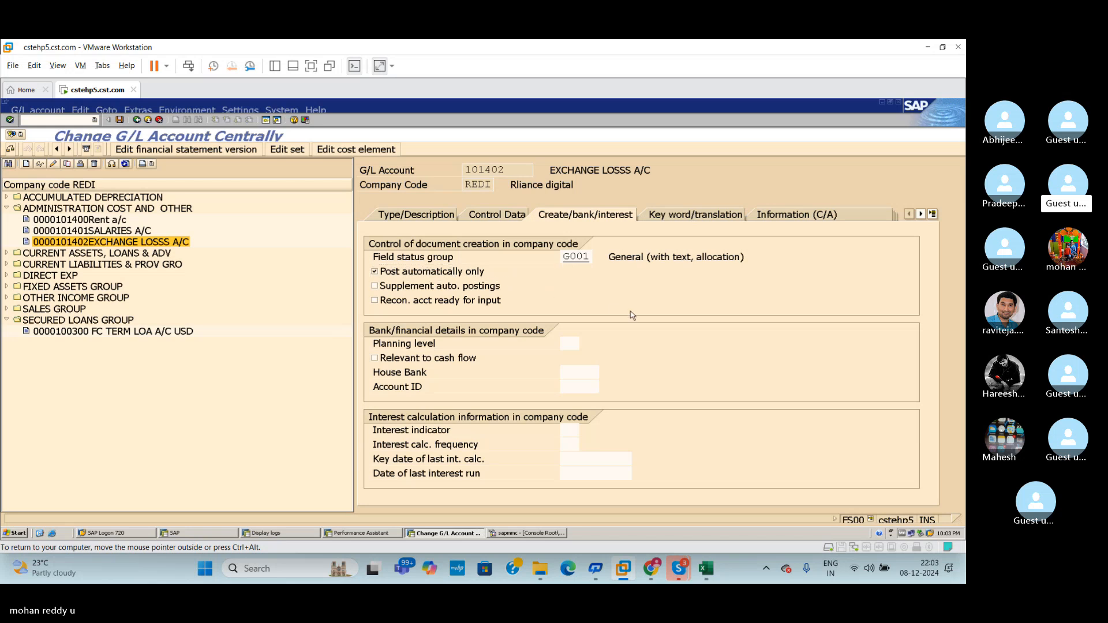
{"action": "left_click", "coordinate": [22, 307]}
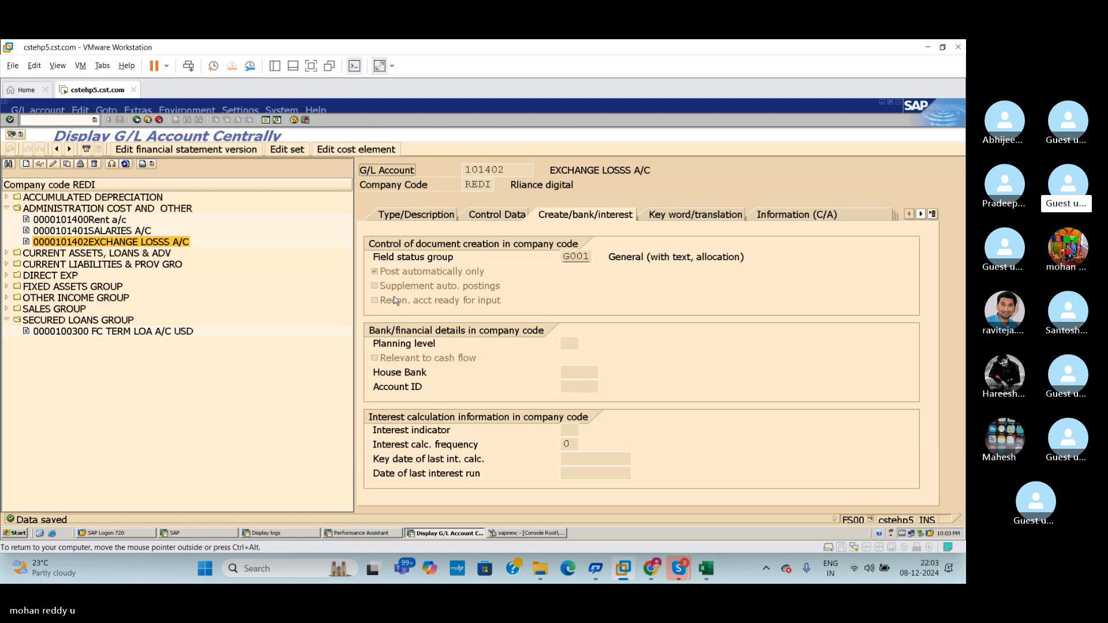
Step: Set the EXCHANGE GAIN A/C ledger account 100909 under Other Income Group to Post automatically only, and save it despite the warning
{"action": "left_click", "coordinate": [7, 209]}
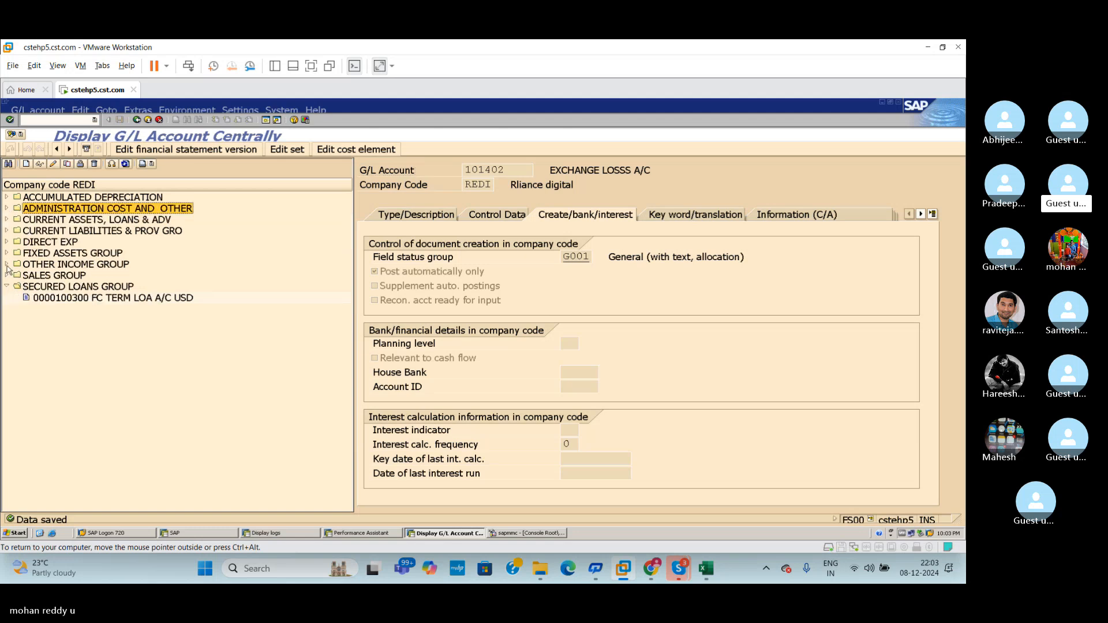
{"action": "left_click", "coordinate": [7, 265]}
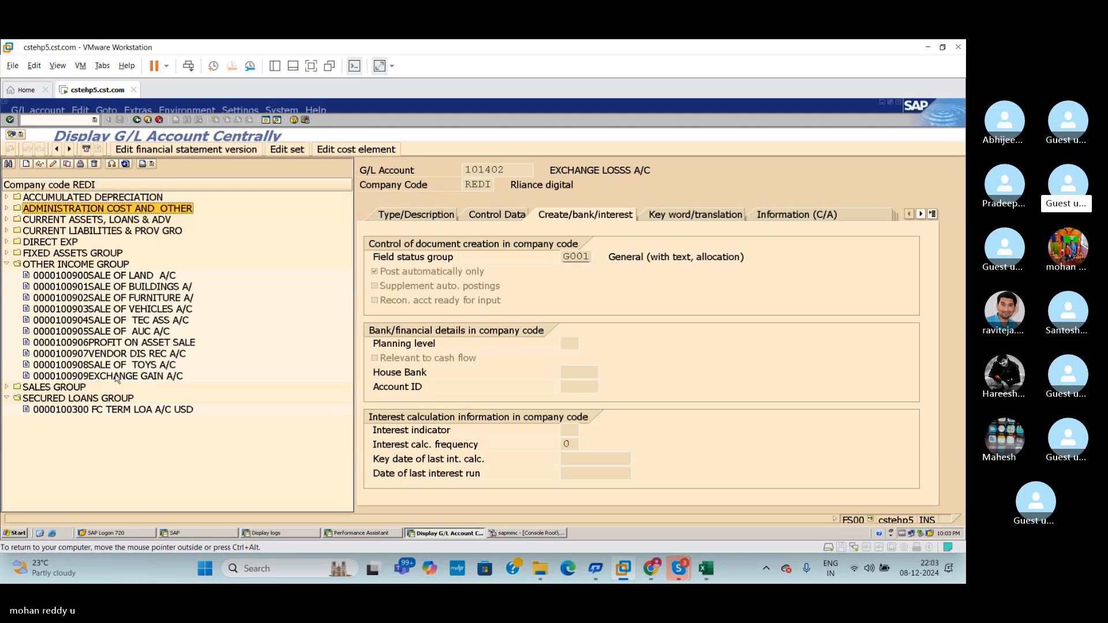
{"action": "left_click", "coordinate": [110, 376]}
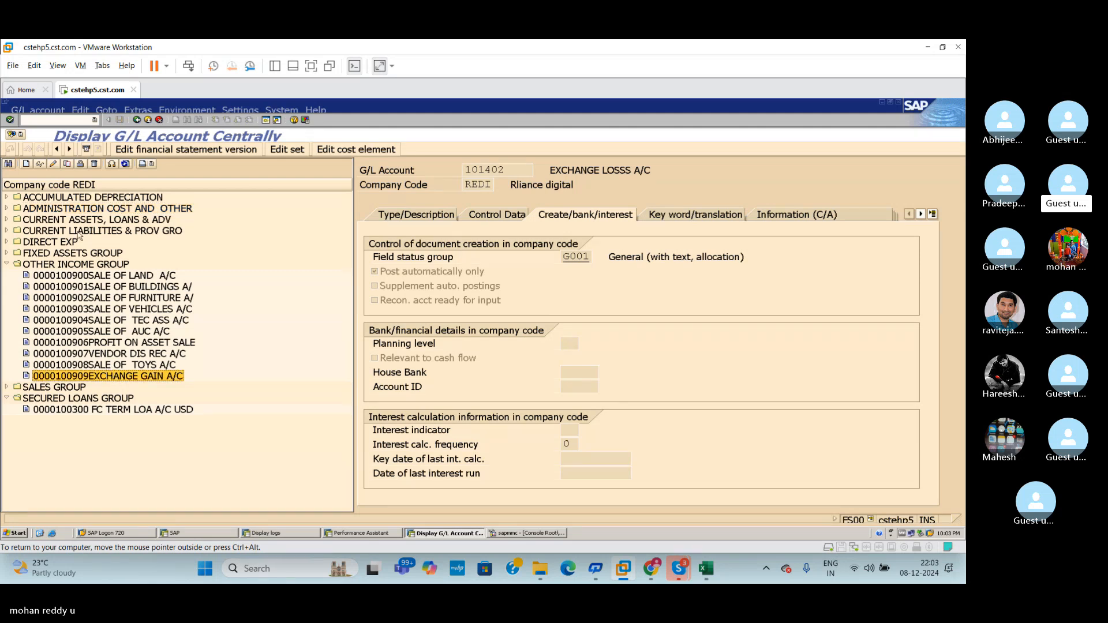
{"action": "left_click", "coordinate": [53, 164]}
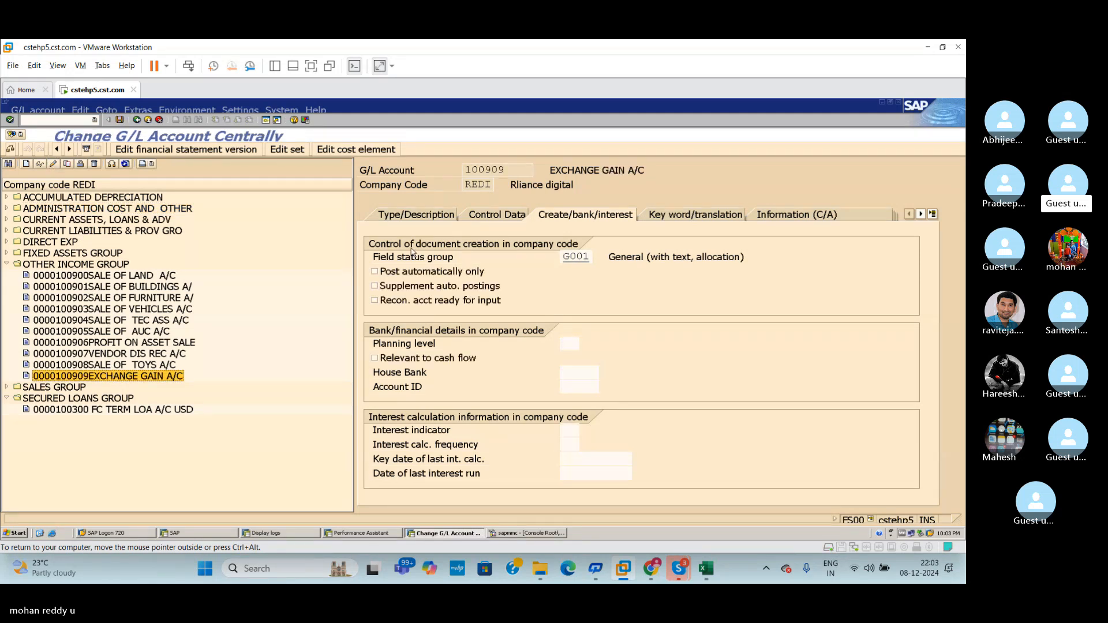
{"action": "left_click", "coordinate": [418, 274]}
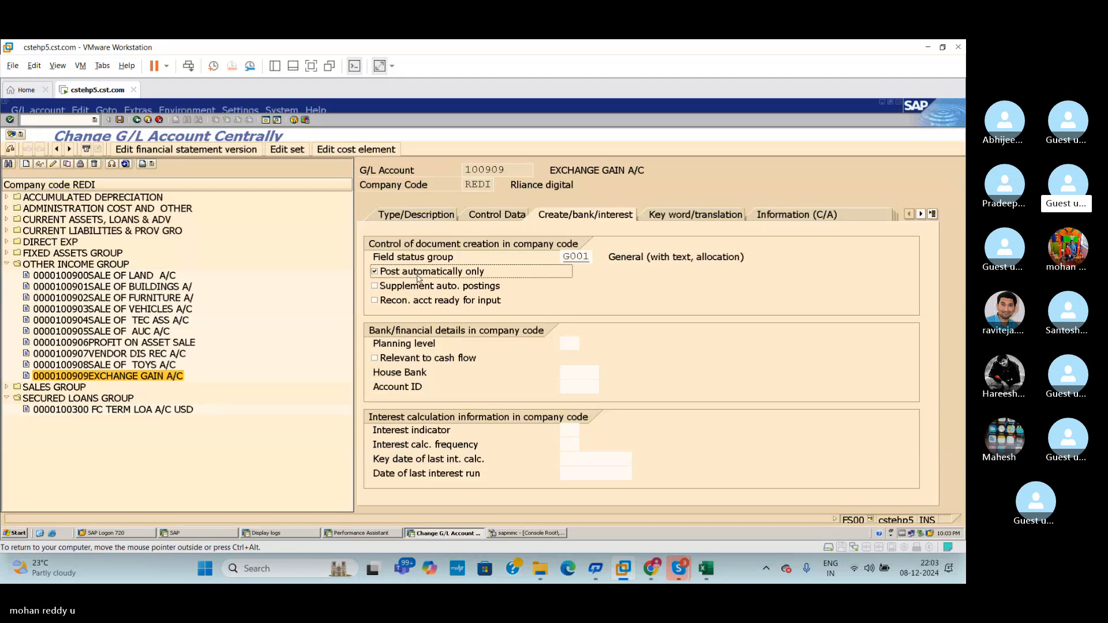
{"action": "key", "text": "ctrl+s"}
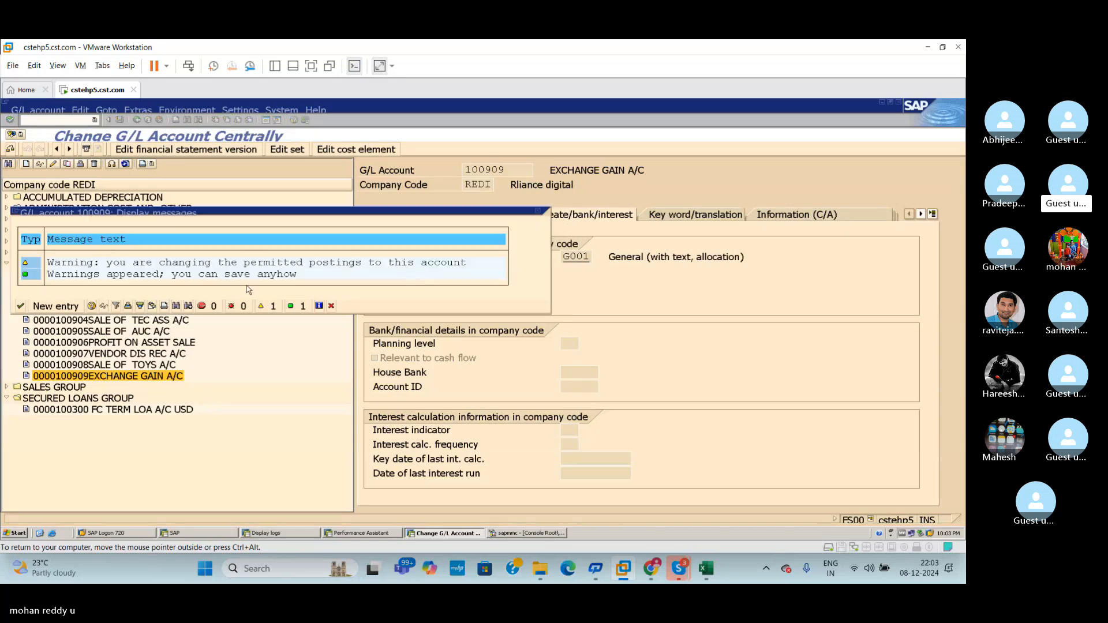
{"action": "left_click", "coordinate": [21, 306]}
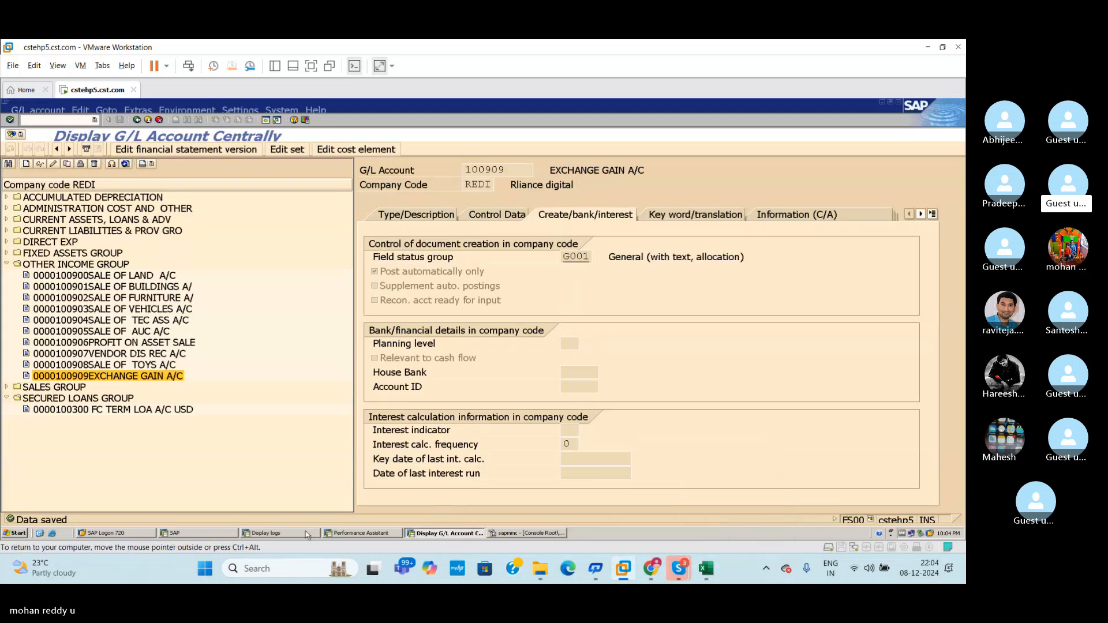
Step: Reopen the valuation run's messages and compare the account determination error with the Required GL Accounts list in the Excel workbook
{"action": "left_click", "coordinate": [362, 533]}
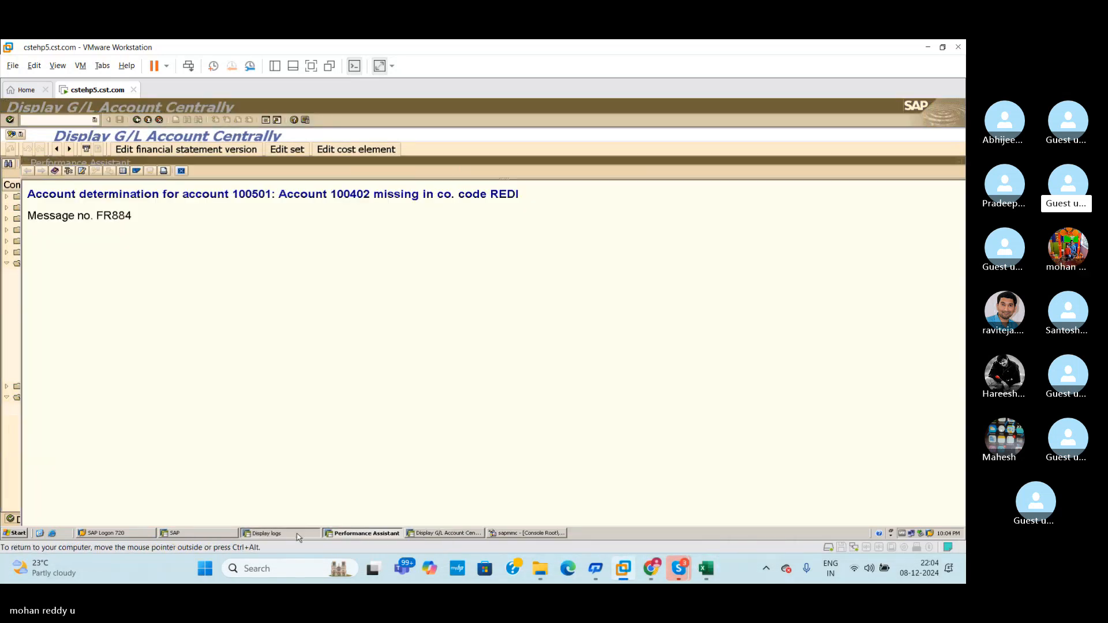
{"action": "left_click", "coordinate": [298, 534]}
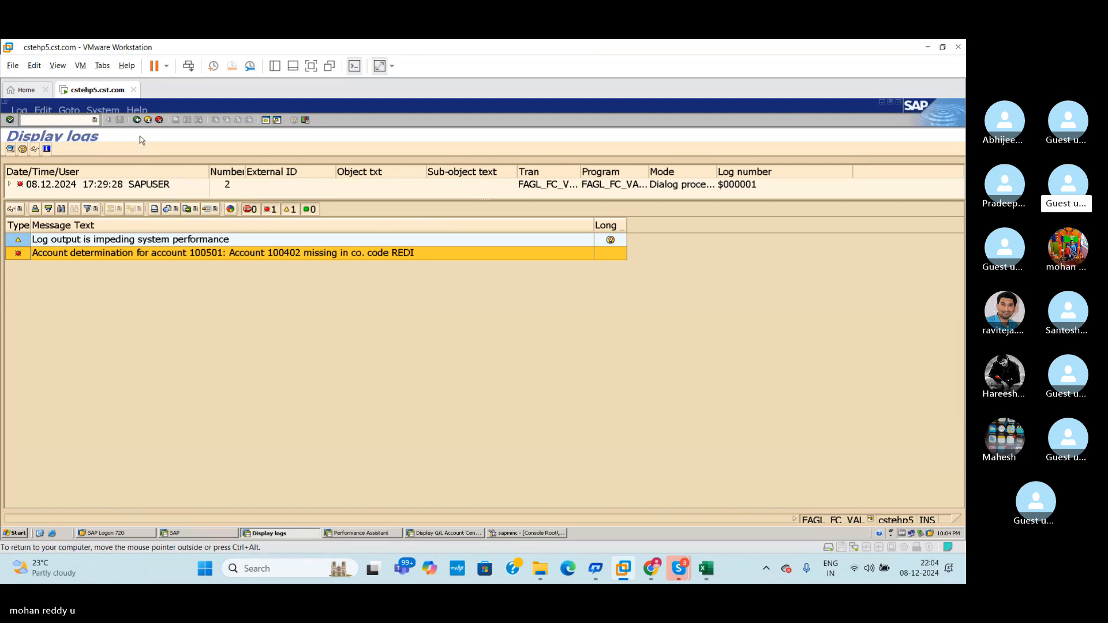
{"action": "left_click", "coordinate": [137, 120]}
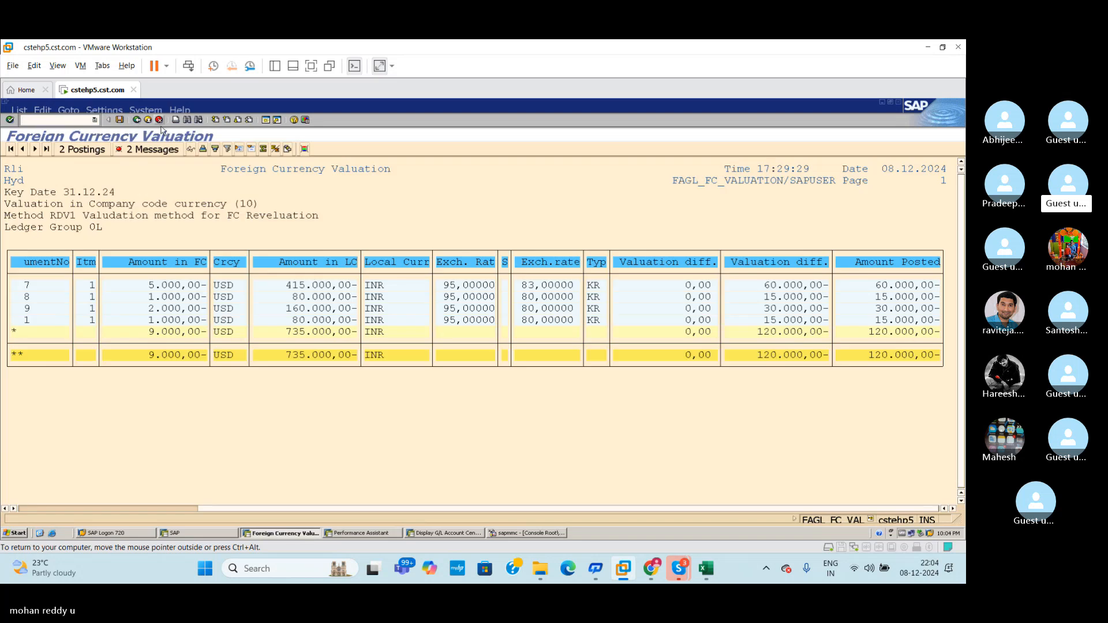
{"action": "left_click", "coordinate": [151, 151]}
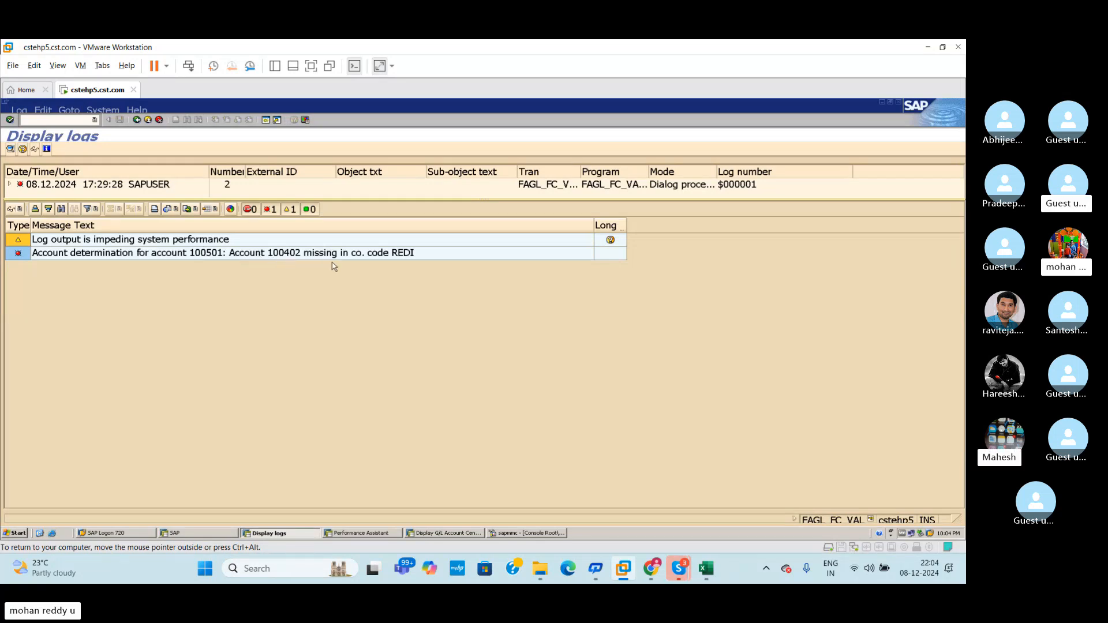
{"action": "left_click", "coordinate": [705, 568]}
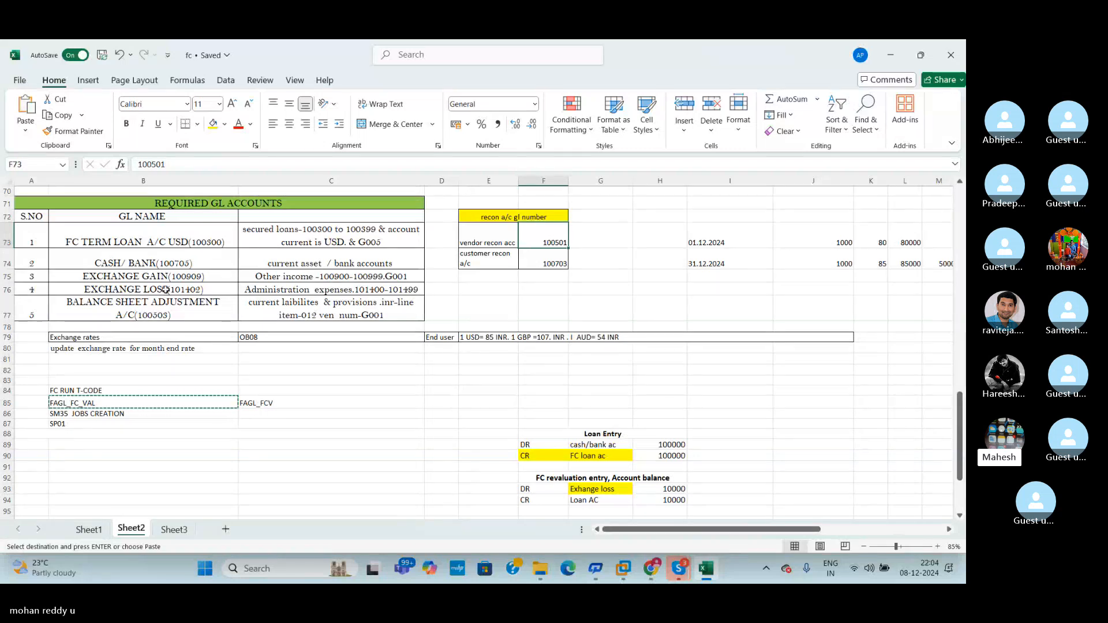
{"action": "key", "text": "alt+Tab"}
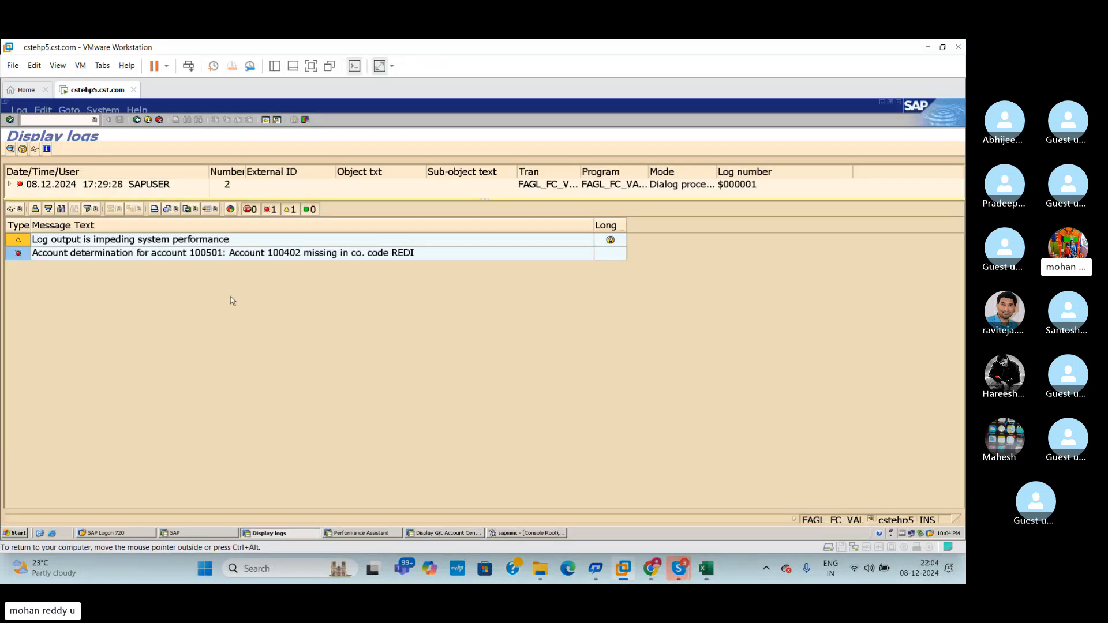
{"action": "left_click", "coordinate": [293, 258]}
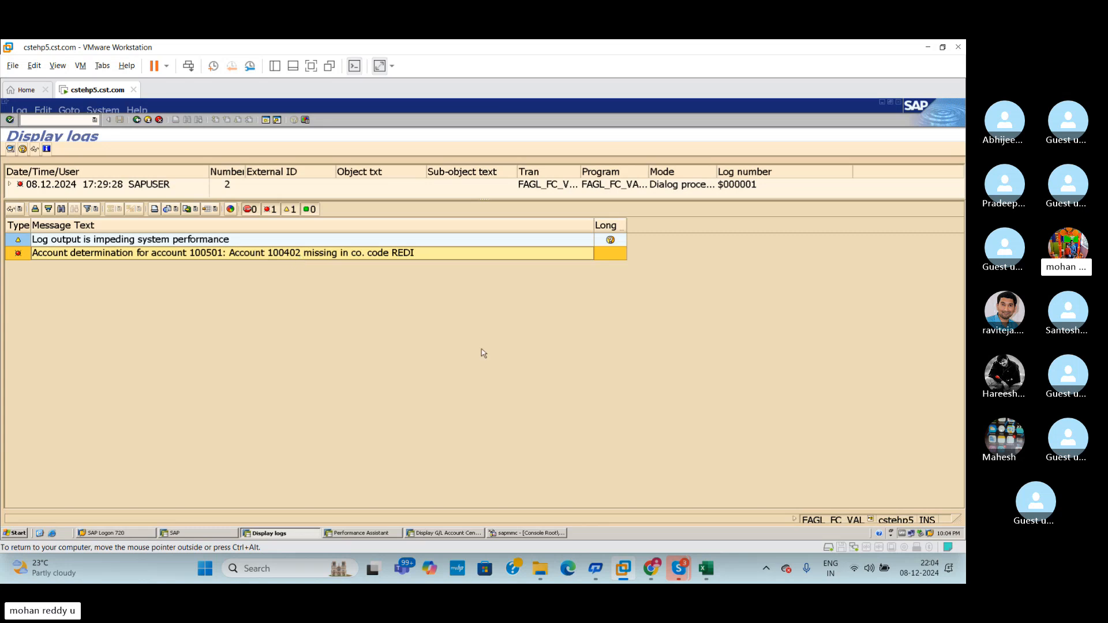
Step: Reread the error's long text, open FS00 in the idle SAP session, and check the accounts under Secured Loans Group
{"action": "left_click", "coordinate": [230, 537]}
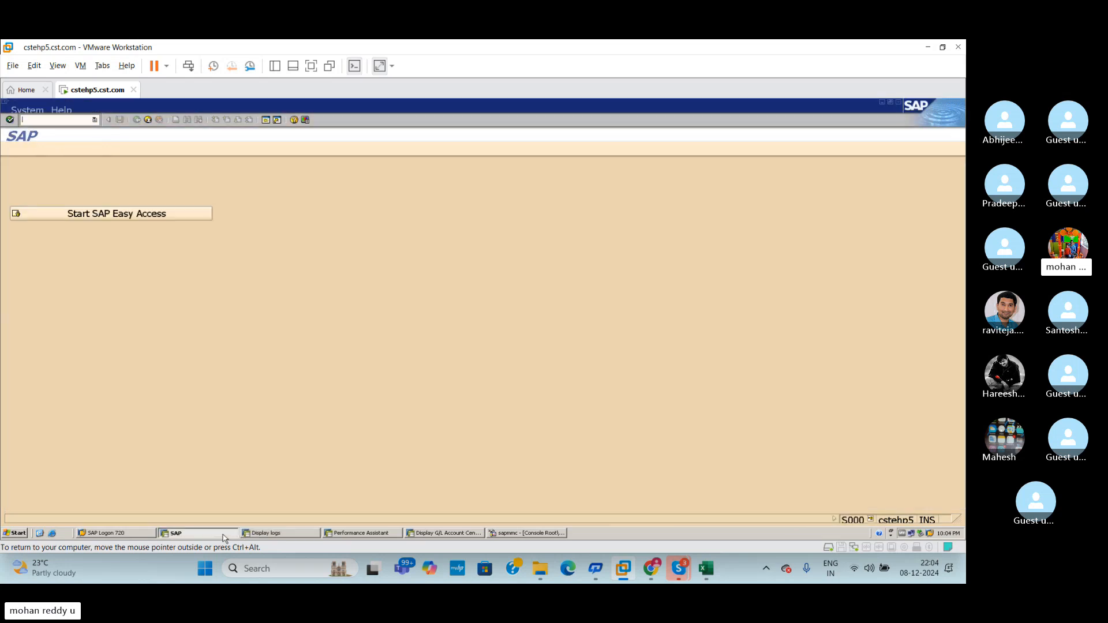
{"action": "left_click", "coordinate": [369, 534]}
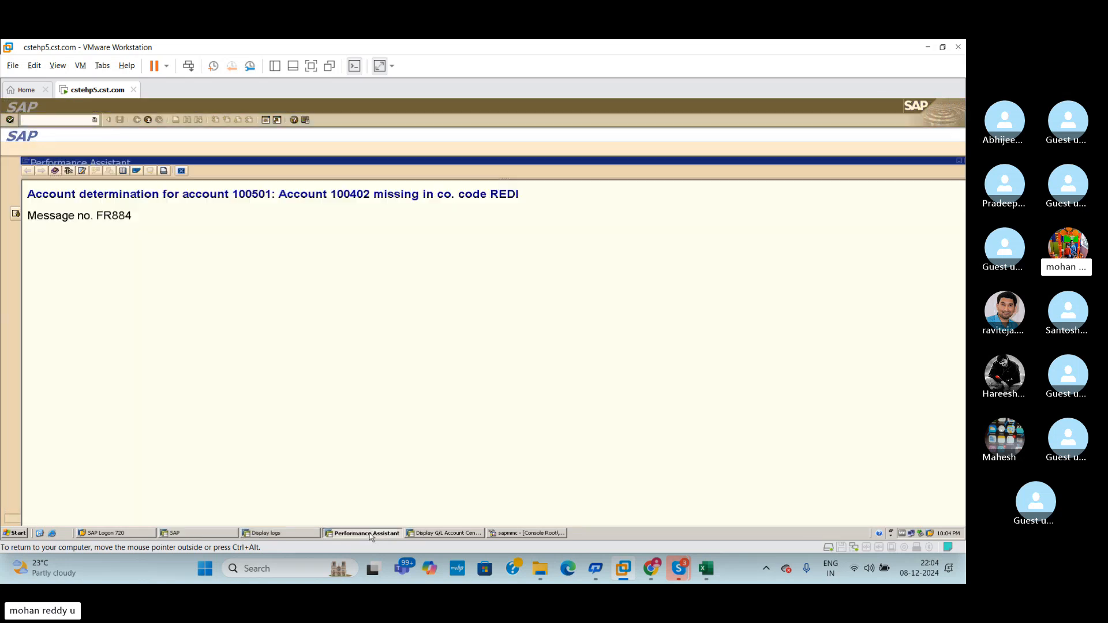
{"action": "left_click", "coordinate": [196, 534]}
{"action": "type", "text": "fs00"}
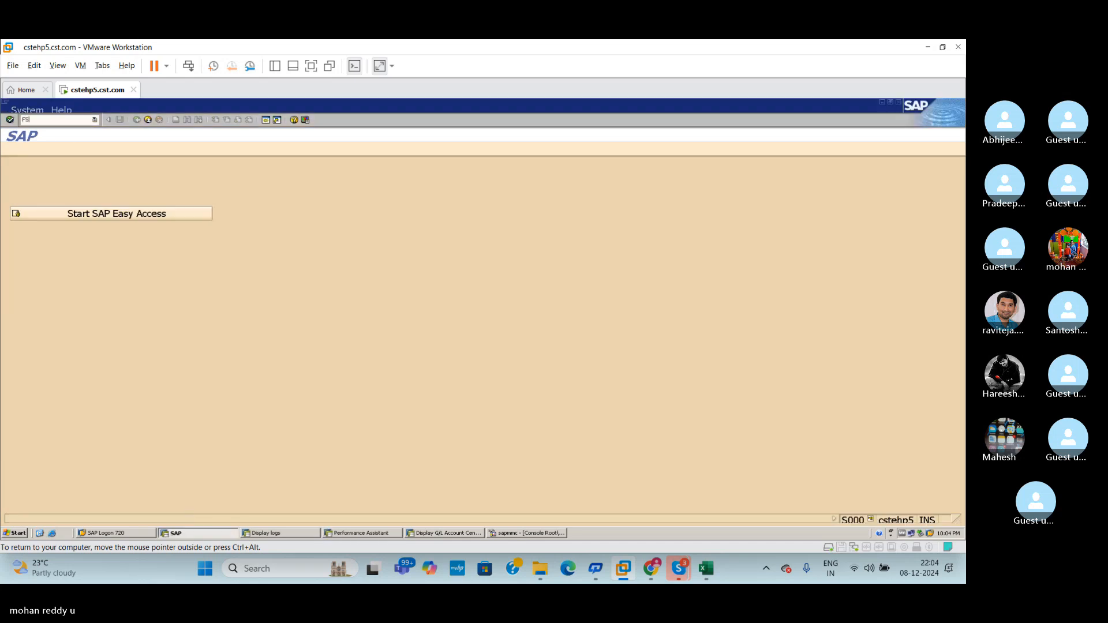
{"action": "key", "text": "Return"}
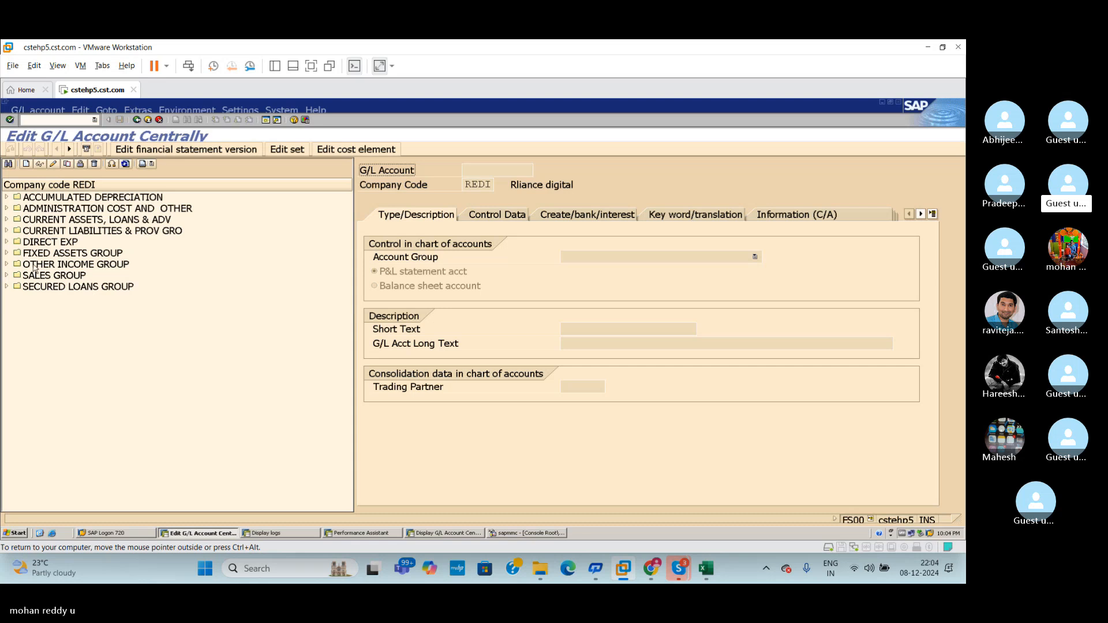
{"action": "left_click", "coordinate": [6, 287]}
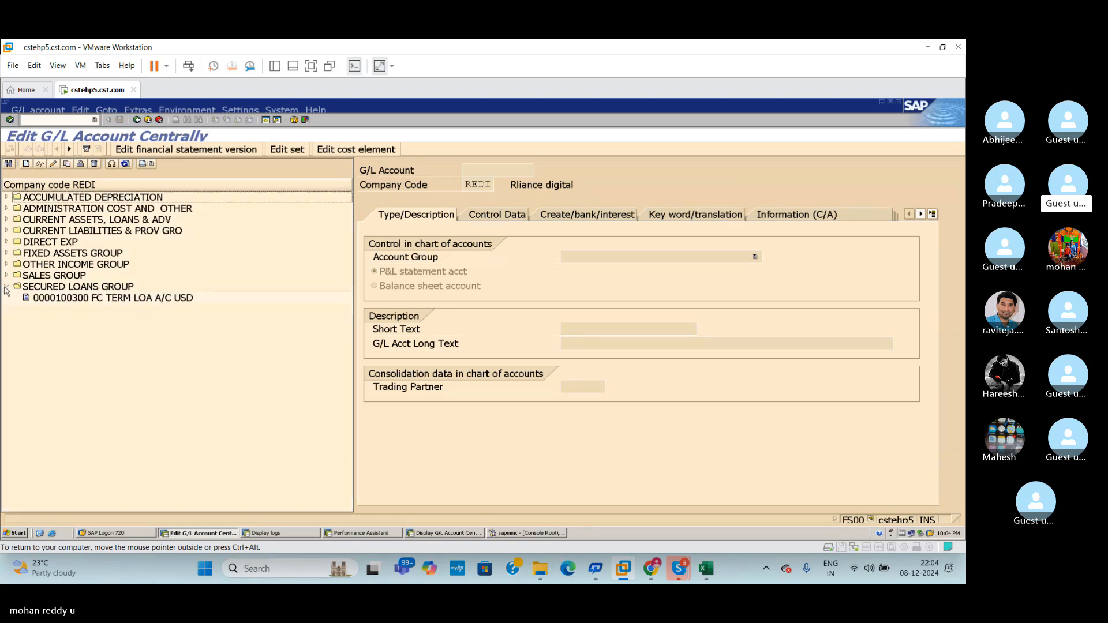
{"action": "left_click", "coordinate": [5, 288]}
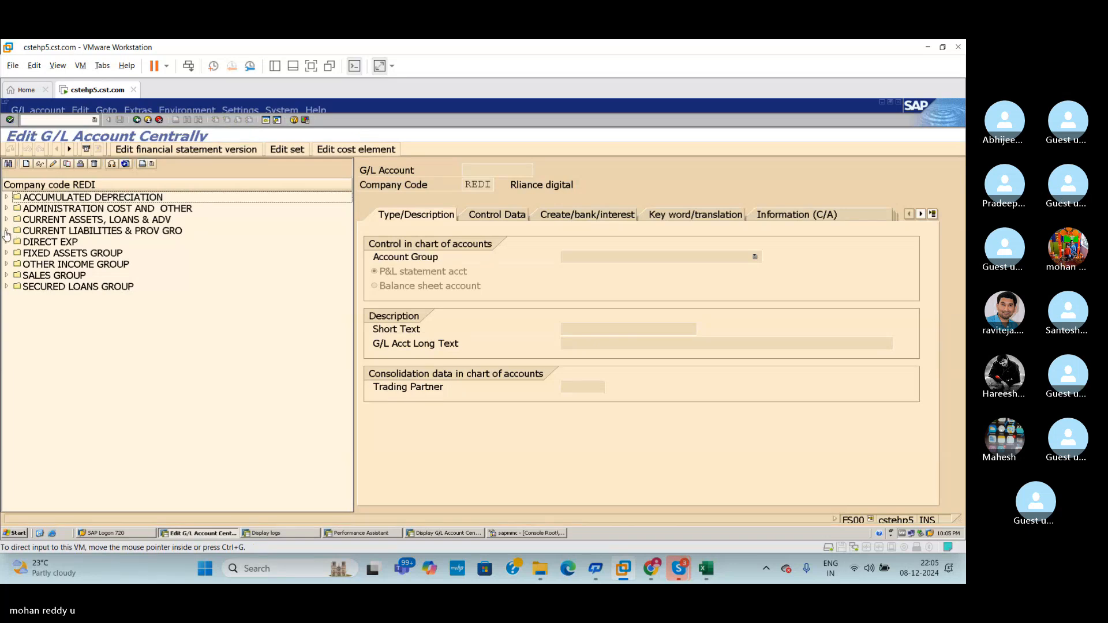
Step: Start SE16N in a new SAP session and load table SKB1 to select by G/L account
{"action": "left_click", "coordinate": [266, 120]}
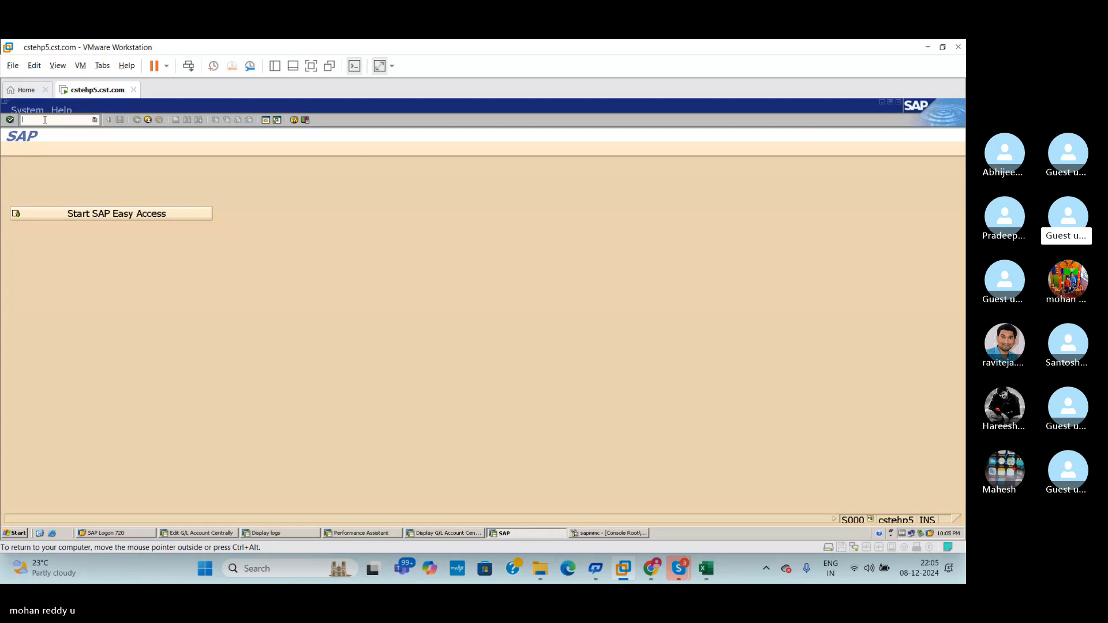
{"action": "type", "text": "SE16N"}
{"action": "key", "text": "Return"}
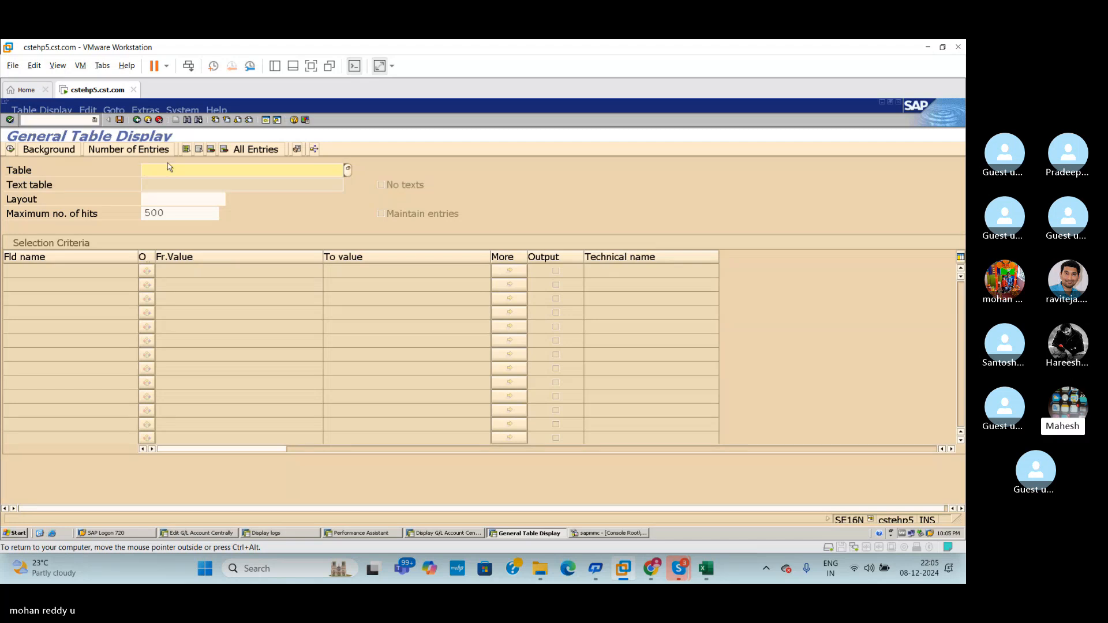
{"action": "type", "text": "SKB1"}
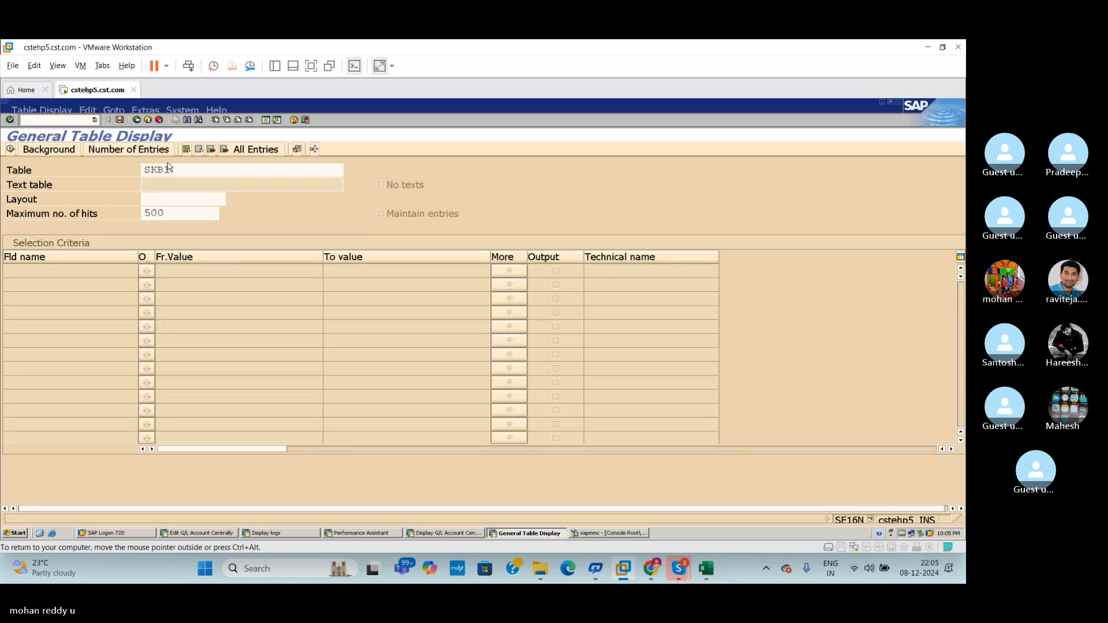
{"action": "key", "text": "Return"}
{"action": "left_click", "coordinate": [188, 304]}
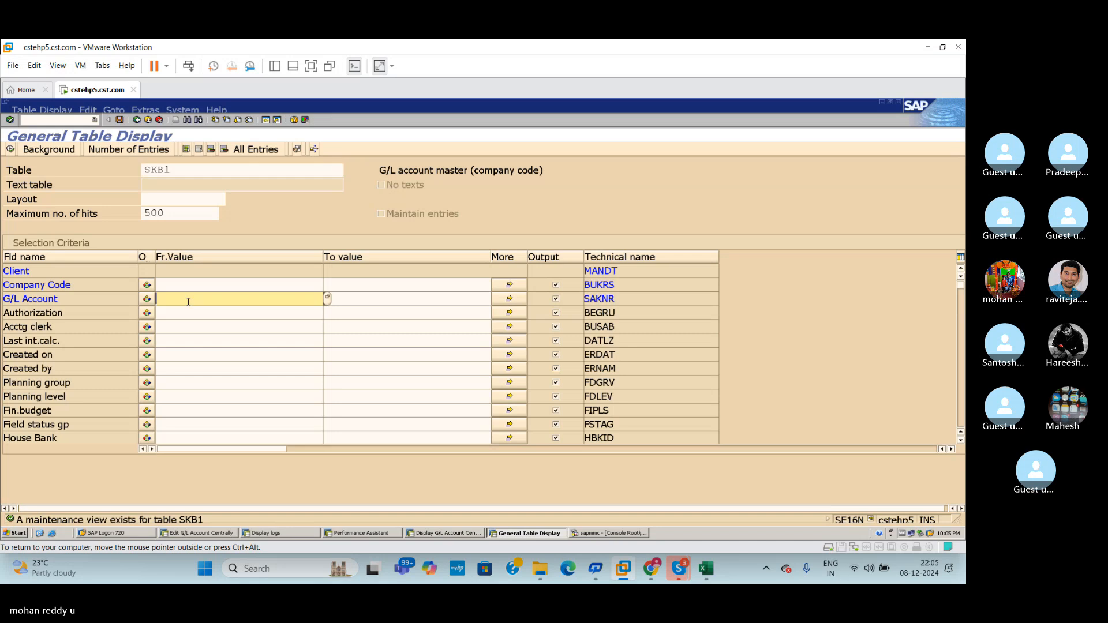
Step: Recheck the account numbers in the Excel workbook and the error text, and enter 100501 as the lower G/L account value
{"action": "left_click", "coordinate": [708, 569]}
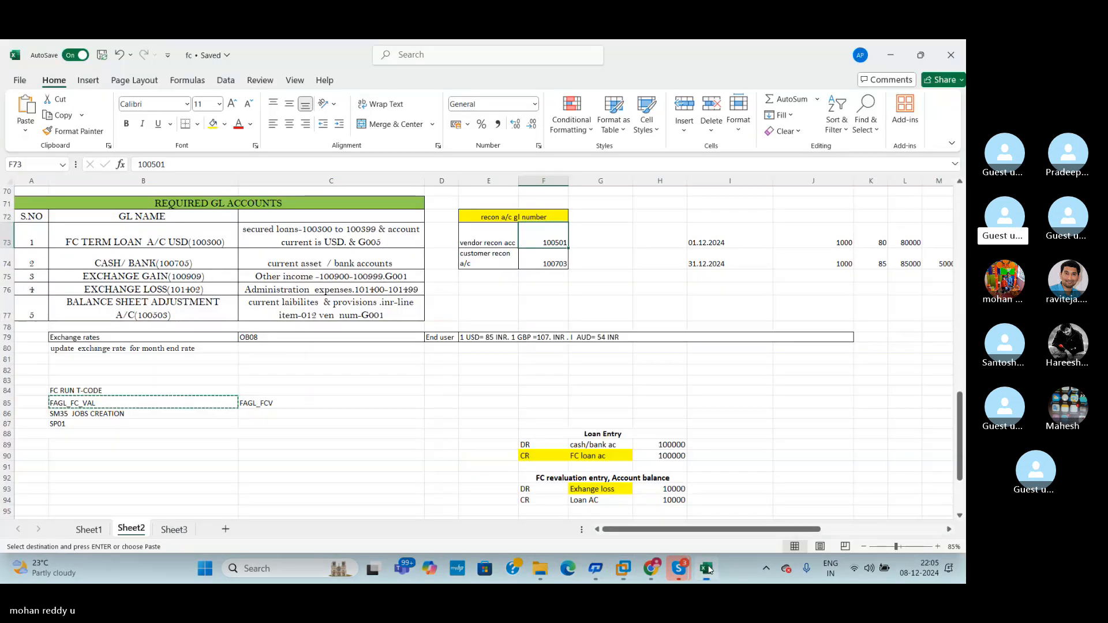
{"action": "left_click", "coordinate": [623, 568]}
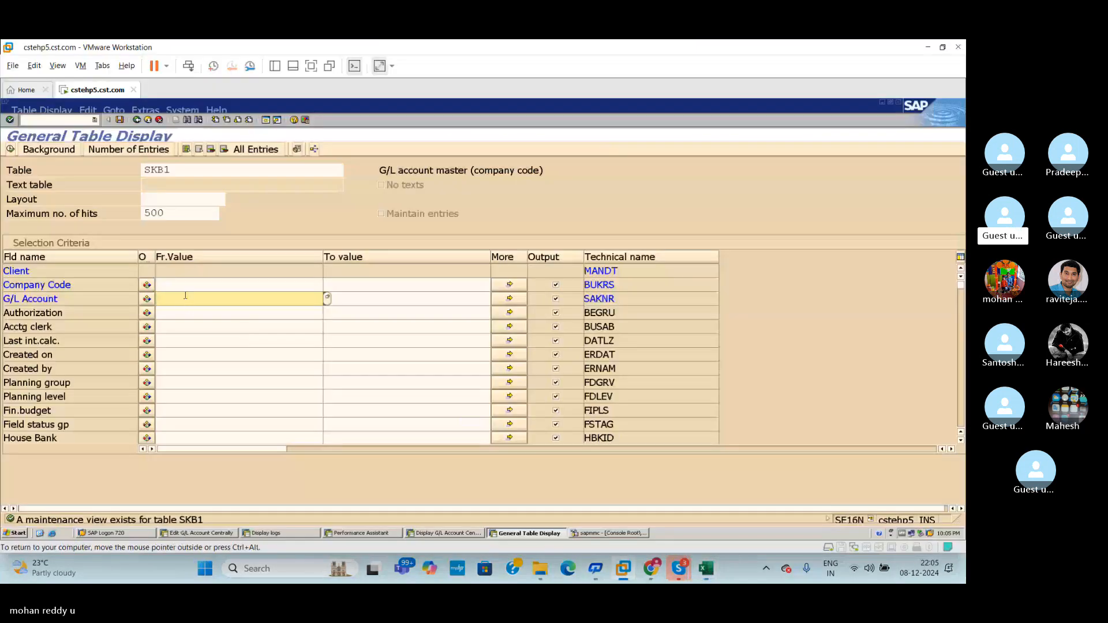
{"action": "type", "text": "100"}
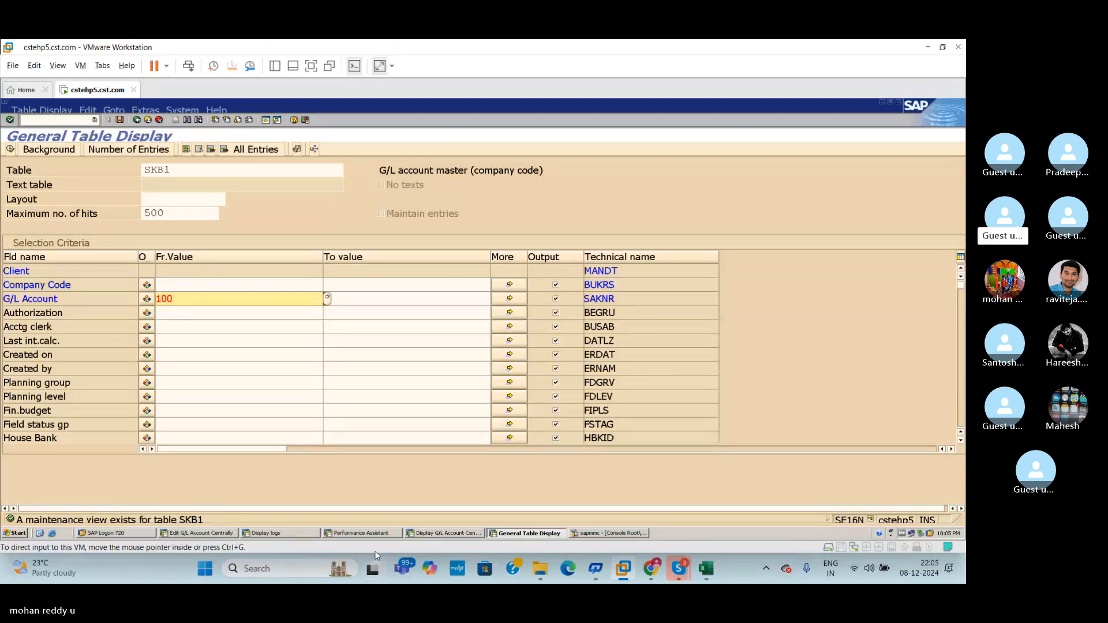
{"action": "left_click", "coordinate": [369, 534]}
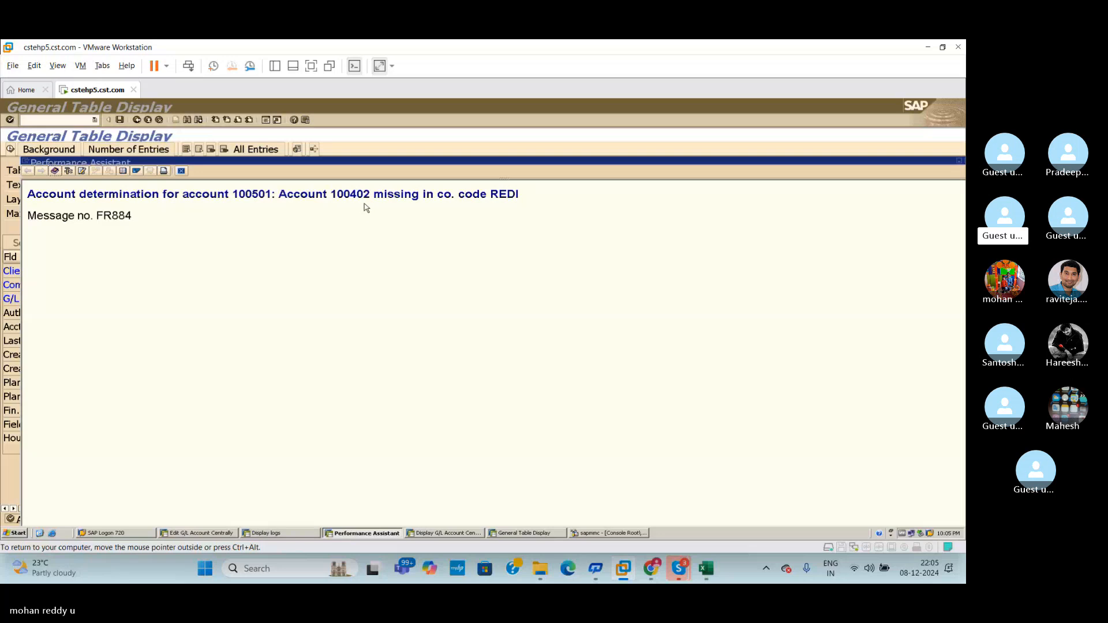
{"action": "key", "text": "alt+Tab"}
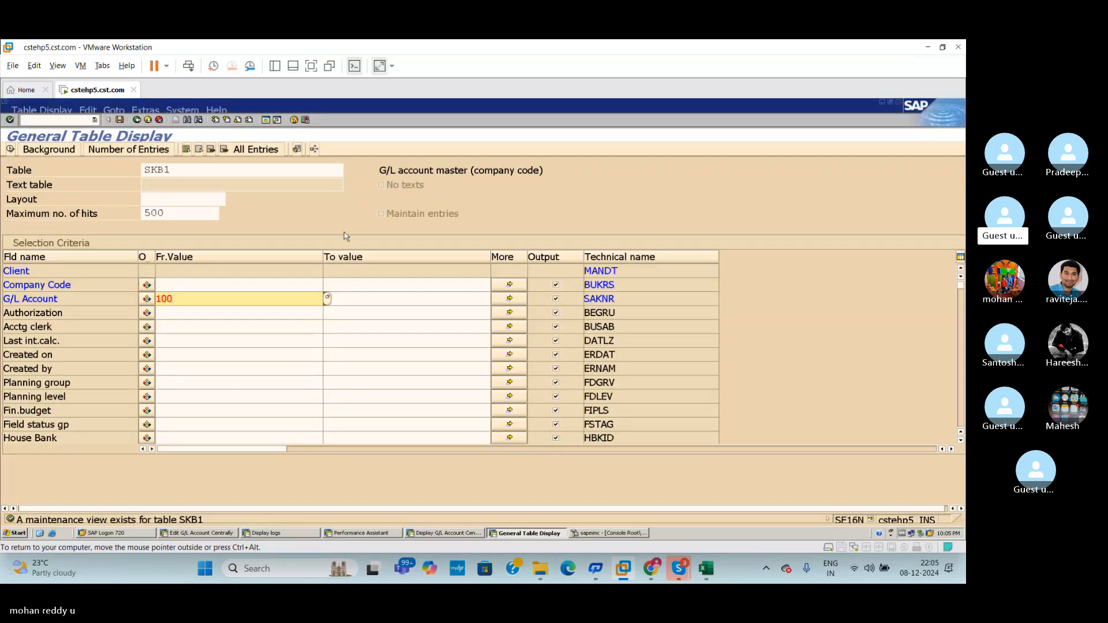
{"action": "key", "text": "alt+Tab"}
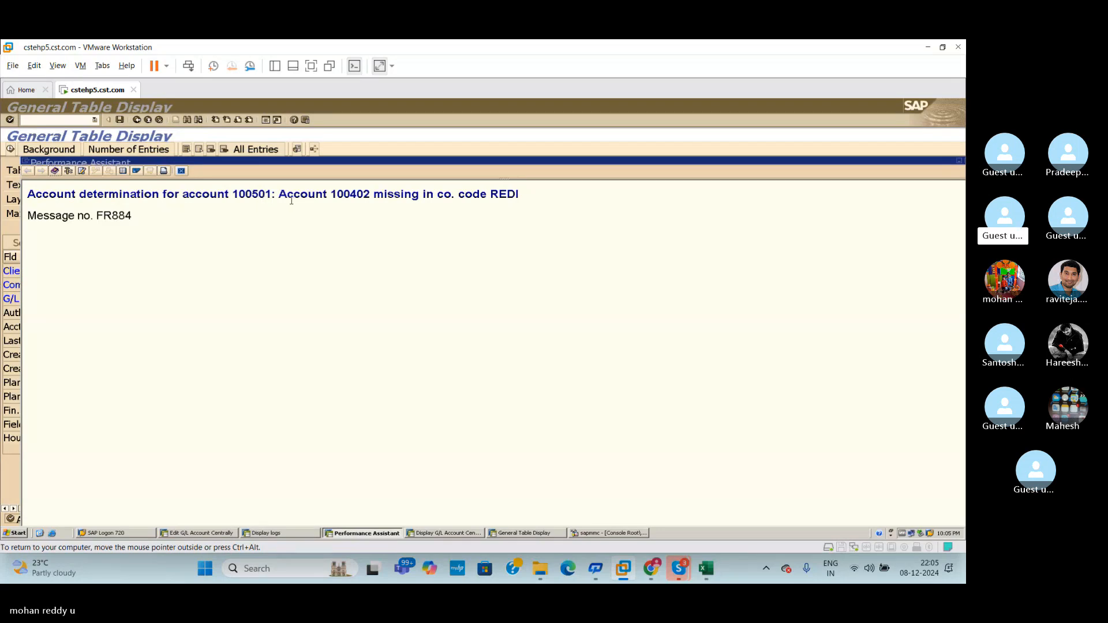
{"action": "key", "text": "Escape"}
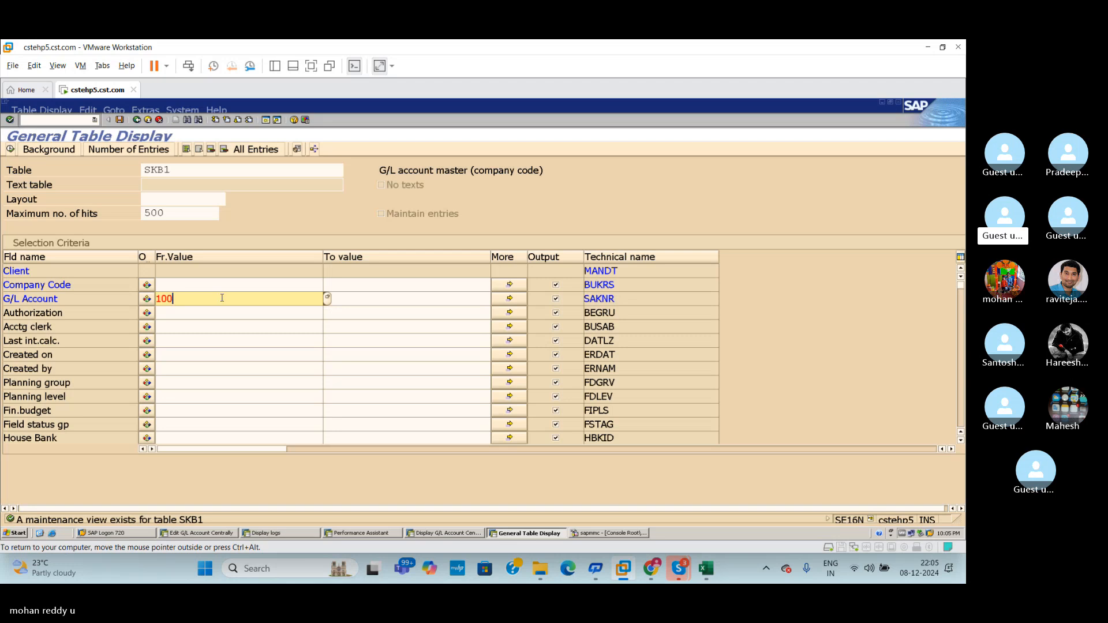
{"action": "type", "text": "501"}
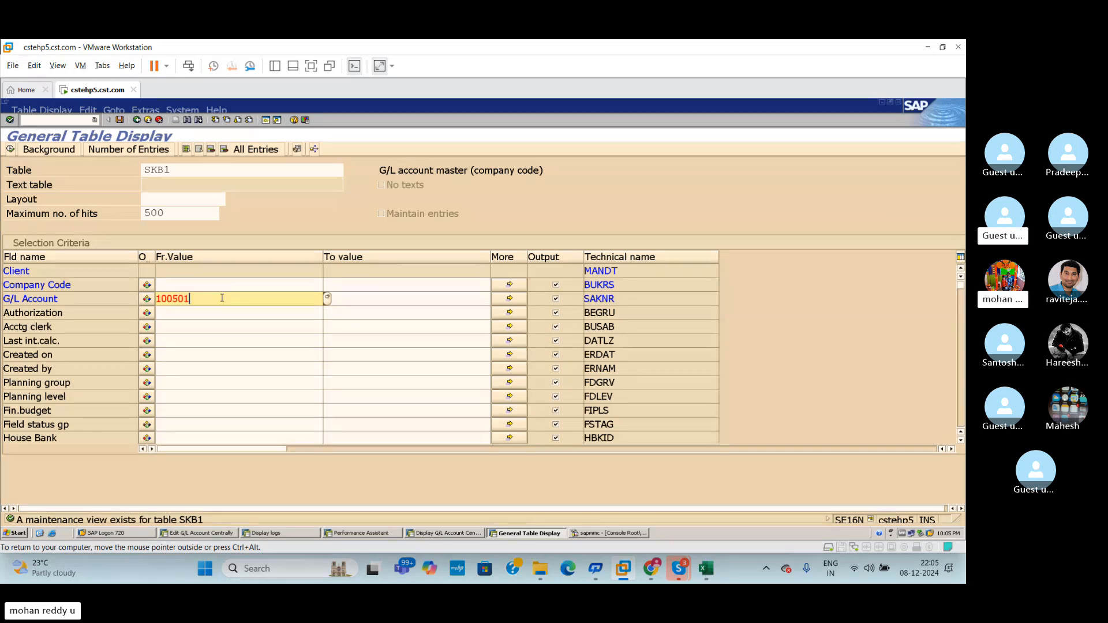
Step: Look up the missing account in the error text and try 100402 as the upper G/L account value
{"action": "left_click", "coordinate": [435, 299]}
{"action": "key", "text": "alt+Tab"}
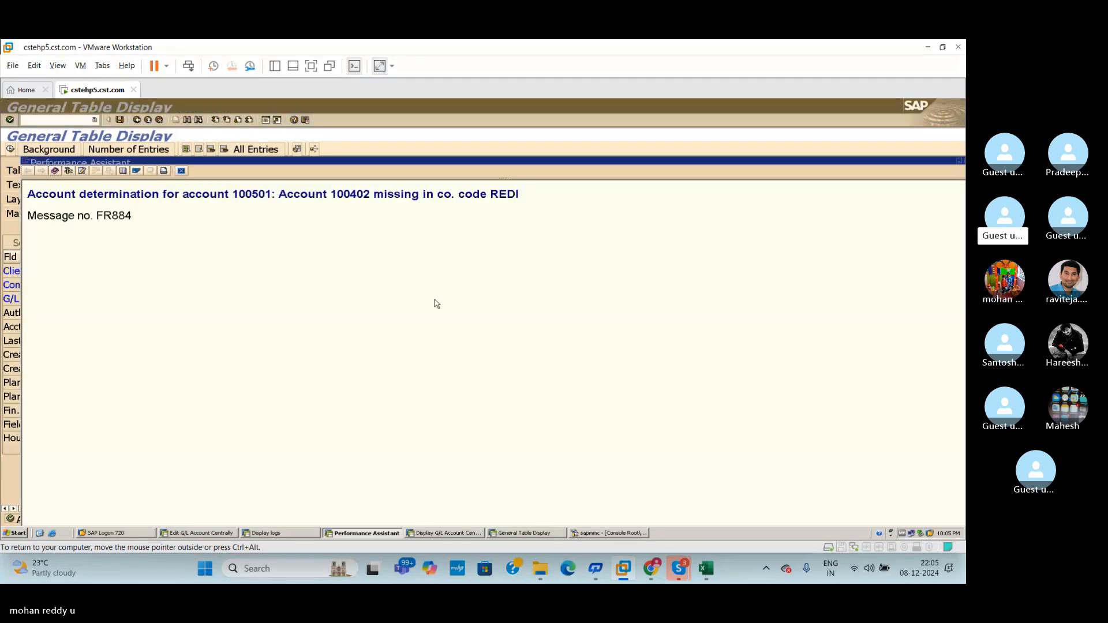
{"action": "key", "text": "alt+Tab"}
{"action": "type", "text": "1"}
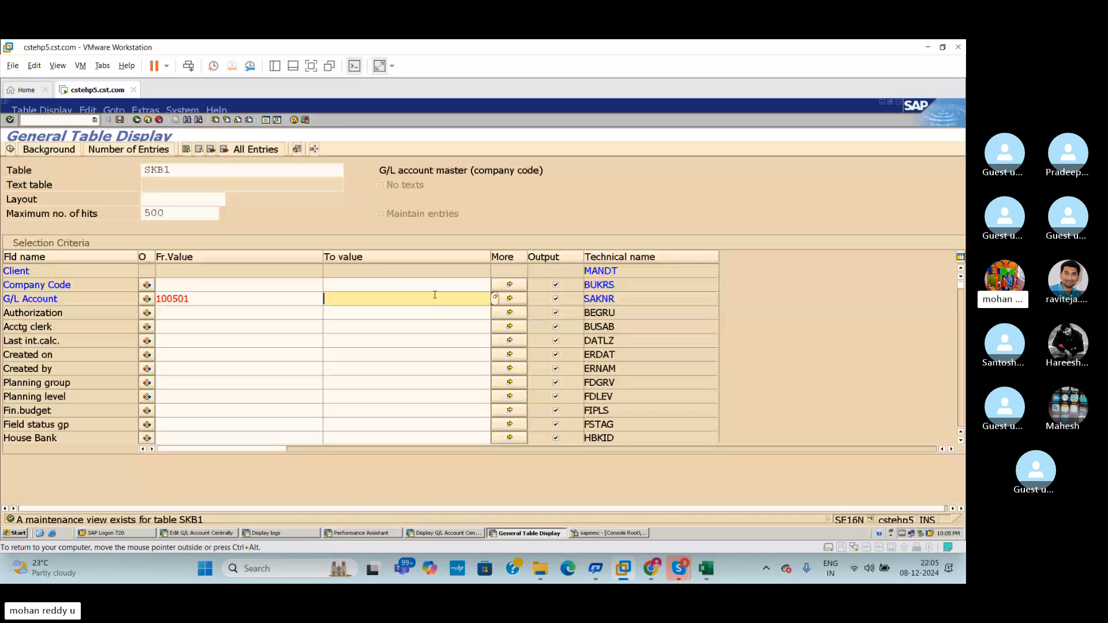
{"action": "type", "text": "00402"}
{"action": "key", "text": "Return"}
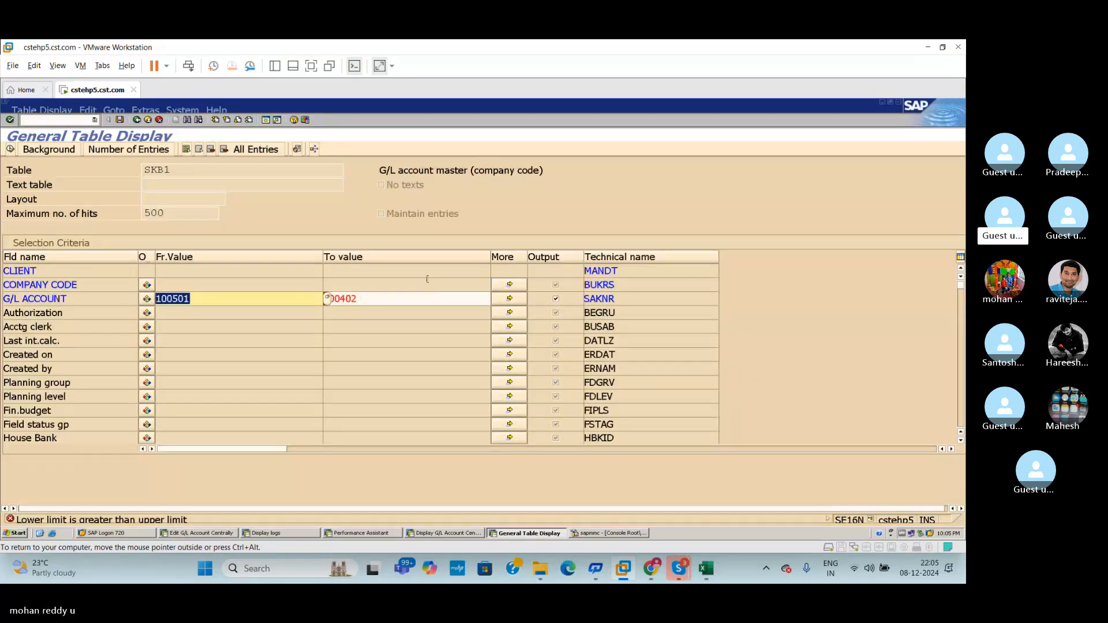
Step: Change the lower G/L account value to 100402 and open the multiple selection for that field
{"action": "left_click", "coordinate": [222, 296]}
{"action": "key", "text": "BackSpace"}
{"action": "key", "text": "BackSpace"}
{"action": "key", "text": "BackSpace"}
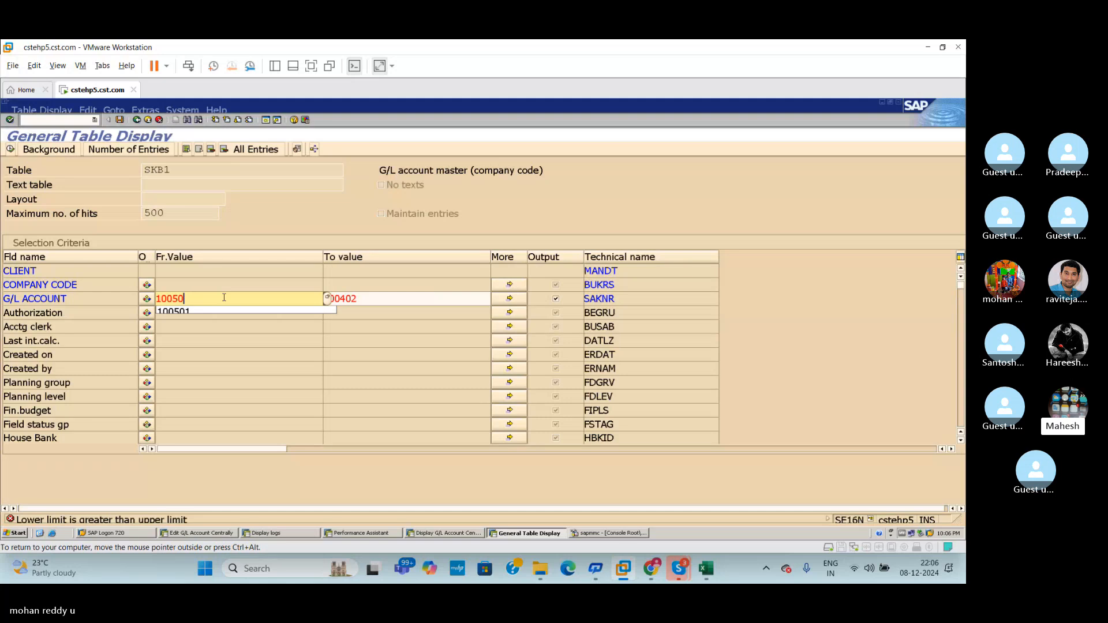
{"action": "type", "text": "402"}
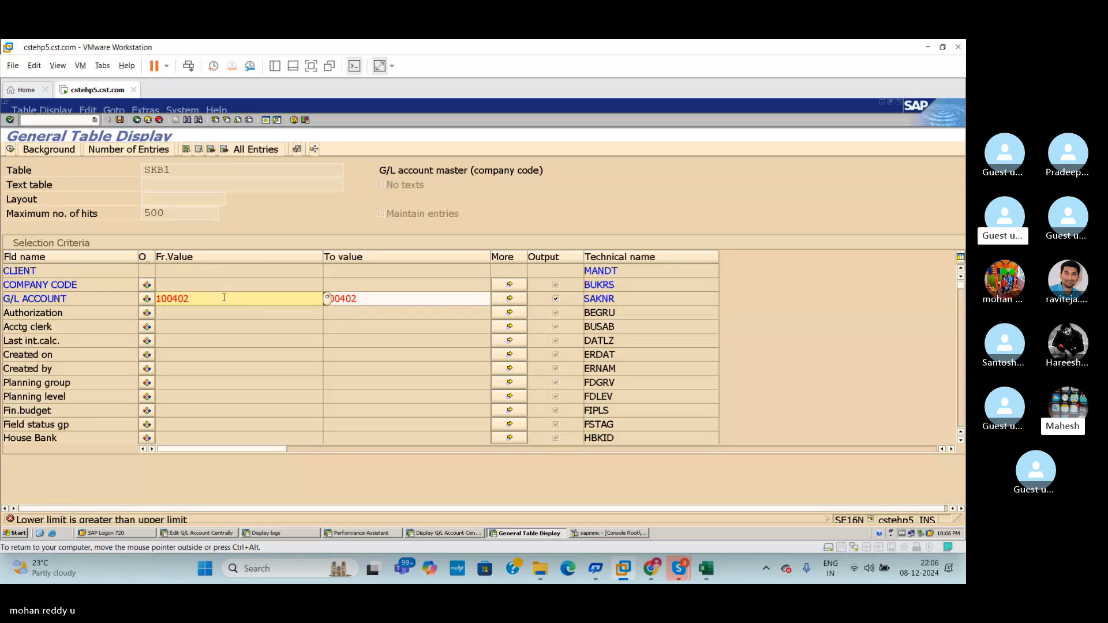
{"action": "left_click", "coordinate": [374, 298]}
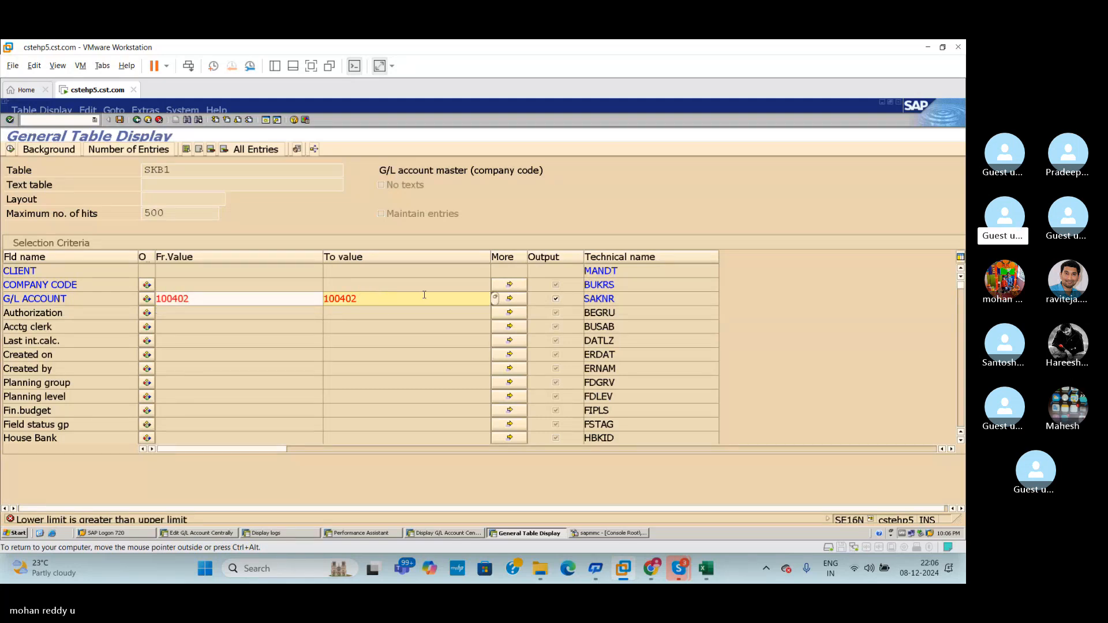
{"action": "left_click", "coordinate": [509, 300]}
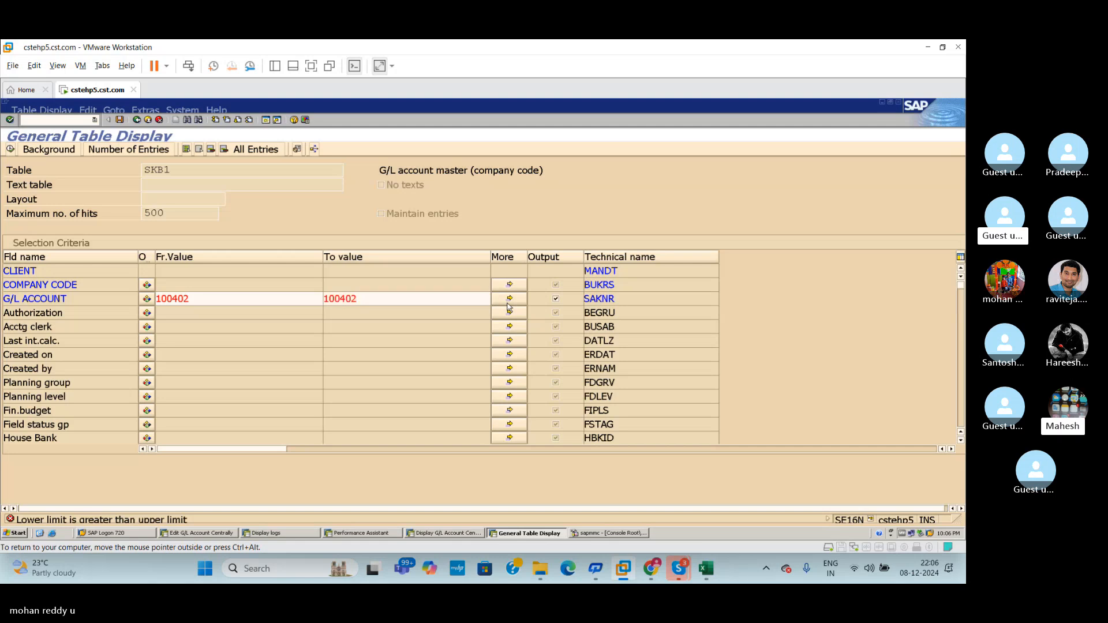
{"action": "left_click", "coordinate": [148, 253]}
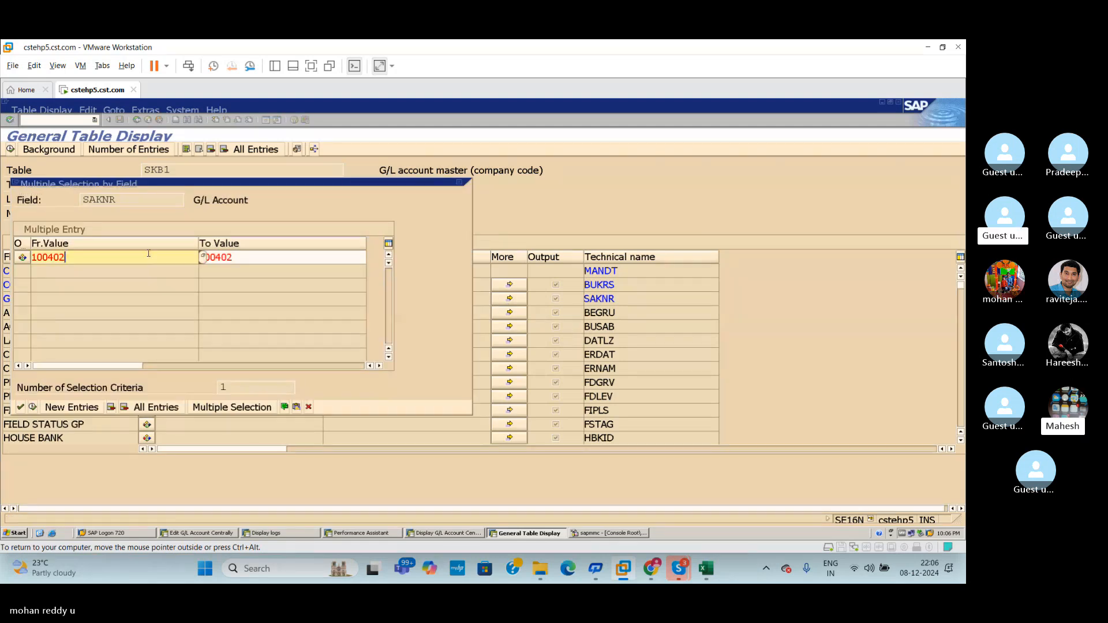
Step: Set the upper value of the G/L account multiple selection to 100501 and check the input
{"action": "left_click", "coordinate": [263, 257]}
{"action": "key", "text": "BackSpace"}
{"action": "key", "text": "BackSpace"}
{"action": "key", "text": "BackSpace"}
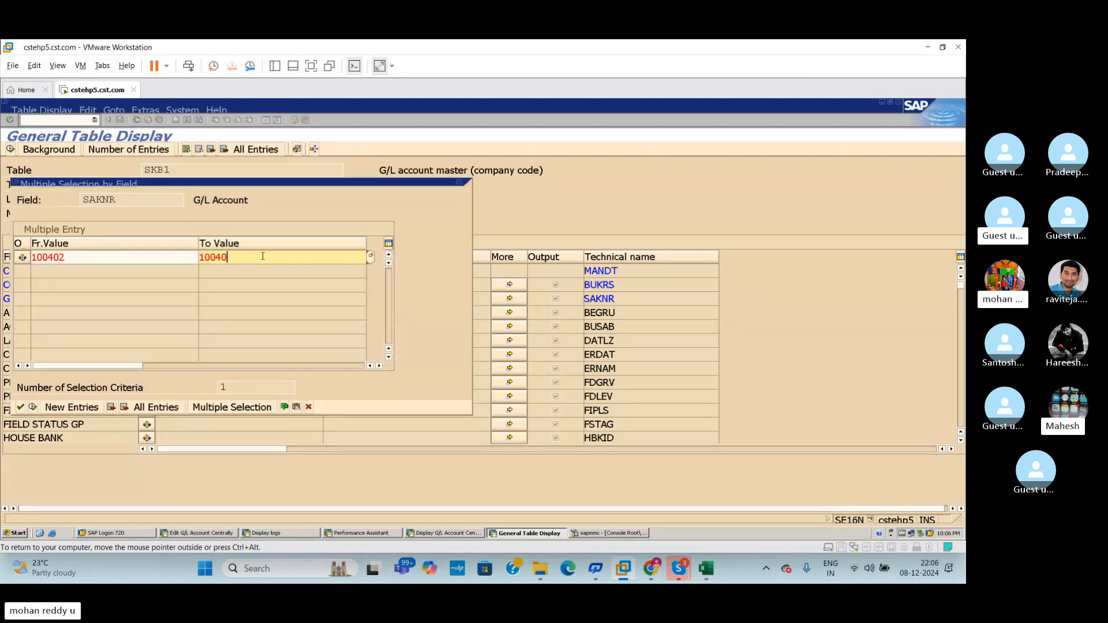
{"action": "type", "text": "501"}
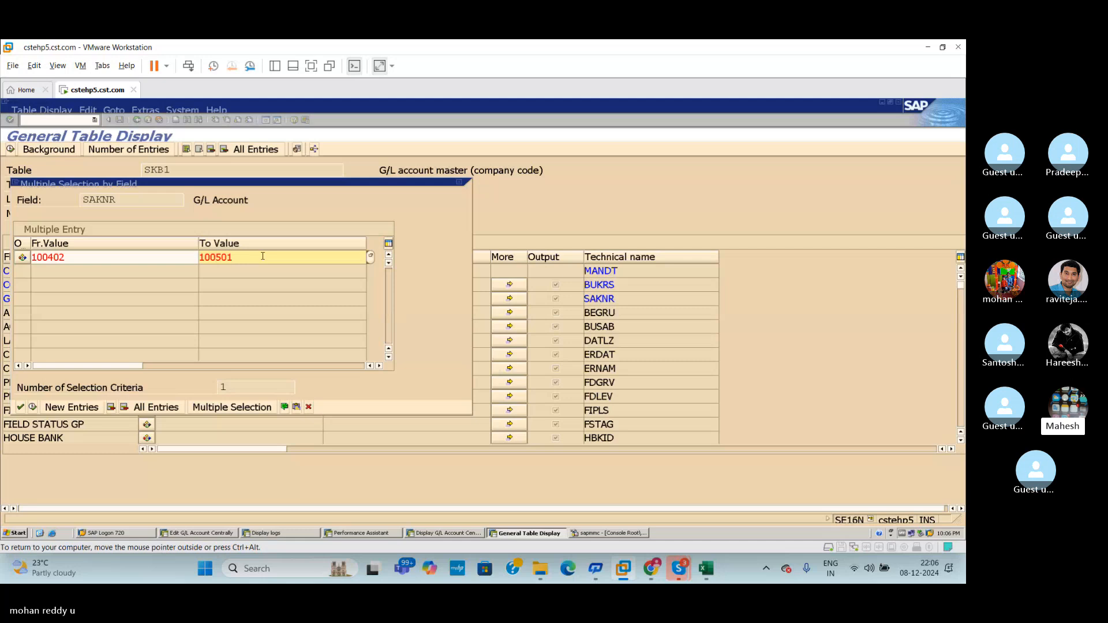
{"action": "left_click", "coordinate": [21, 407]}
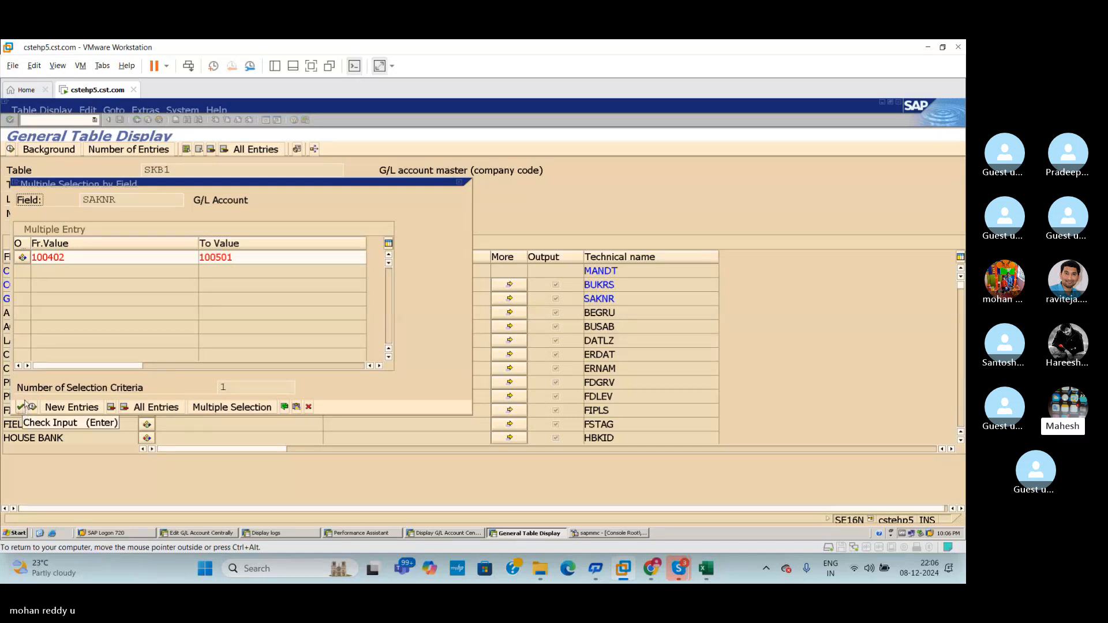
Step: Clear both the upper and lower values from the G/L account multiple selection
{"action": "left_click", "coordinate": [245, 258]}
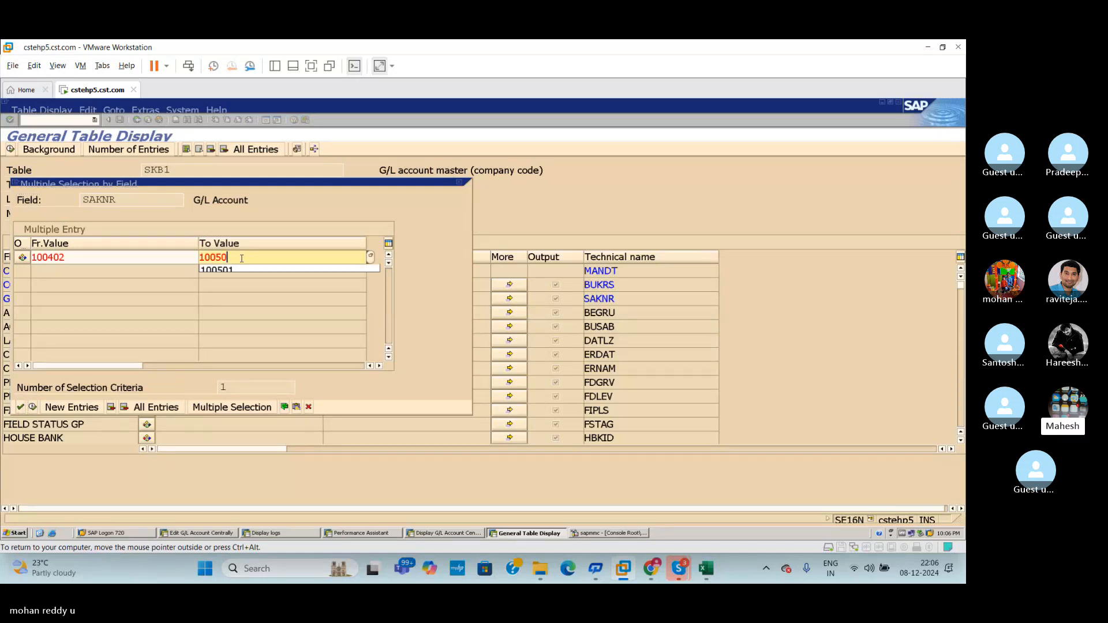
{"action": "key", "text": "BackSpace"}
{"action": "key", "text": "BackSpace"}
{"action": "key", "text": "BackSpace"}
{"action": "key", "text": "BackSpace"}
{"action": "key", "text": "BackSpace"}
{"action": "key", "text": "BackSpace"}
{"action": "left_click", "coordinate": [153, 259]}
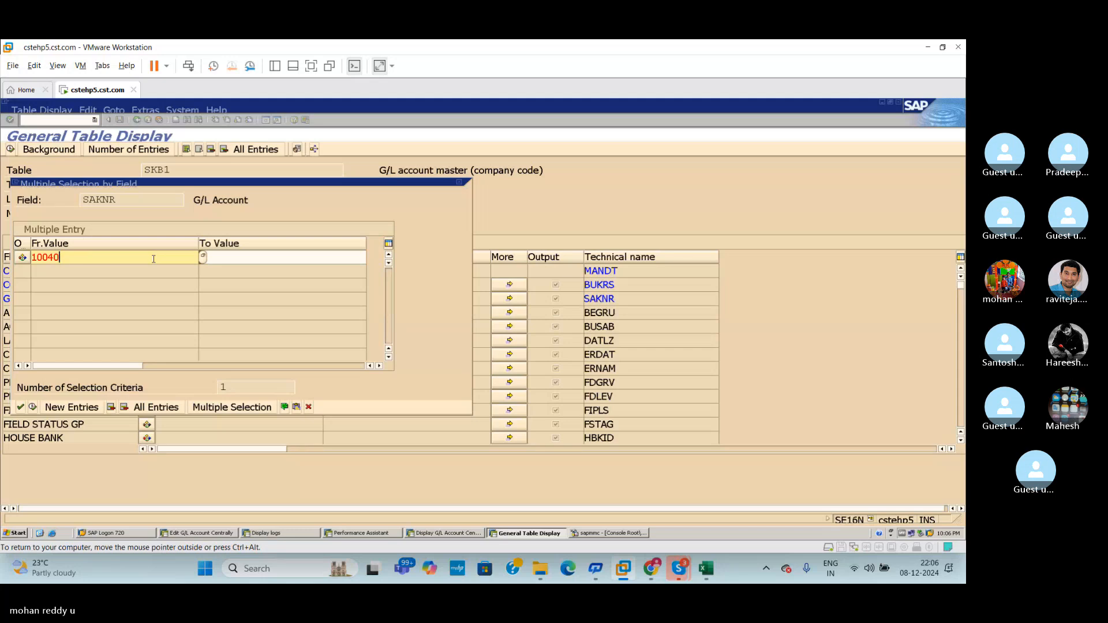
{"action": "key", "text": "BackSpace"}
{"action": "key", "text": "BackSpace"}
{"action": "key", "text": "BackSpace"}
{"action": "key", "text": "BackSpace"}
{"action": "key", "text": "BackSpace"}
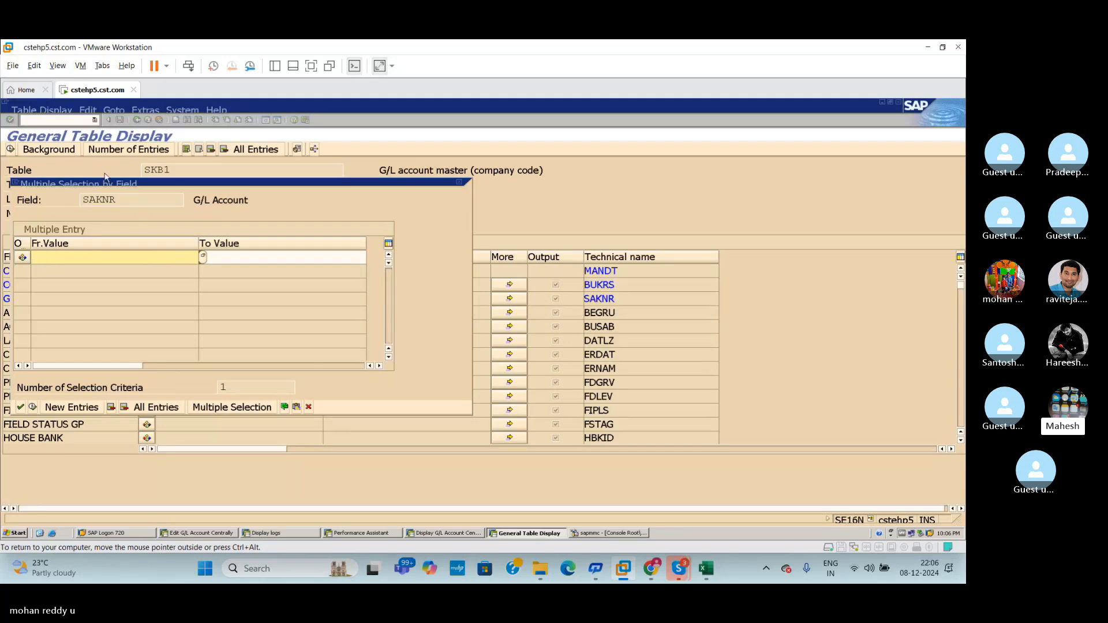
{"action": "left_click", "coordinate": [229, 258]}
{"action": "type", "text": "1"}
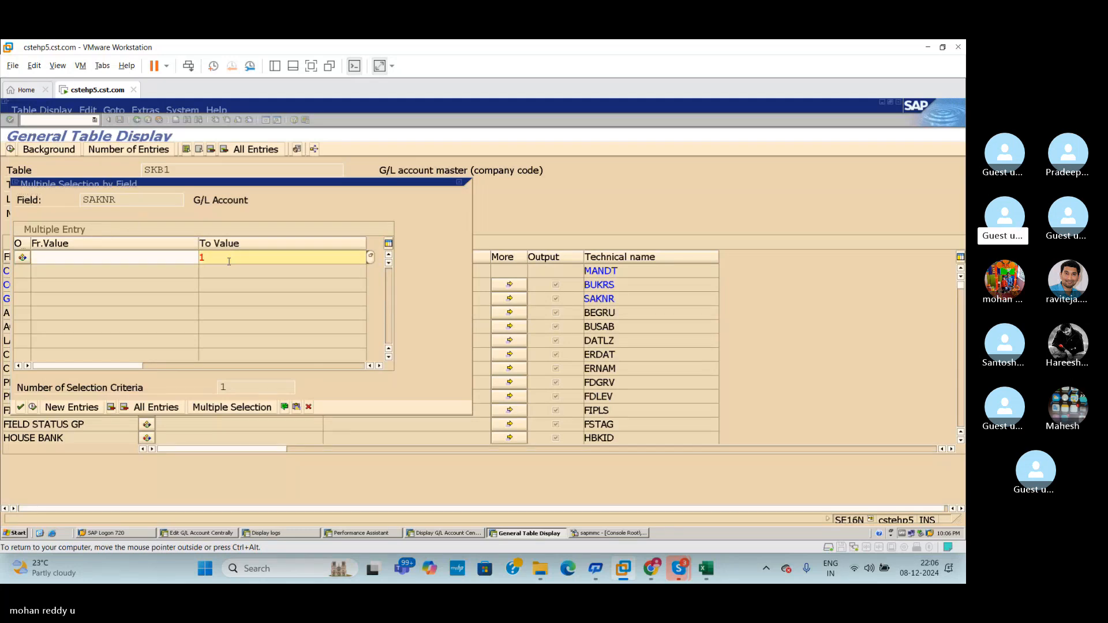
{"action": "key", "text": "BackSpace"}
{"action": "key", "text": "Return"}
Step: Enter 100402 as the lower value in the multiple selection and compare it with the error text
{"action": "left_click", "coordinate": [134, 260]}
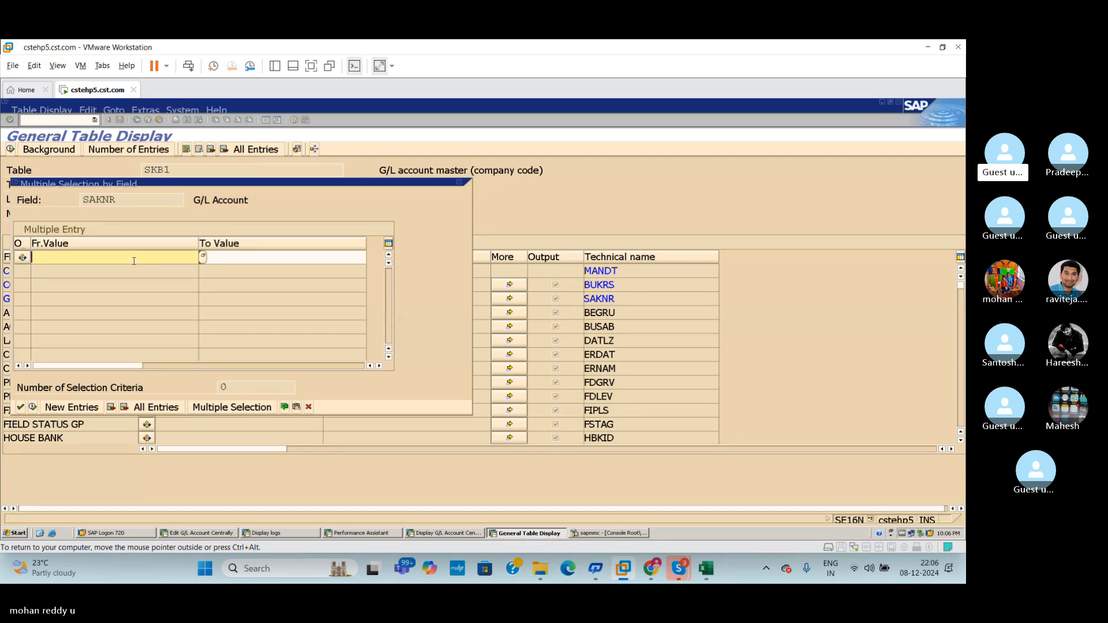
{"action": "type", "text": "100402"}
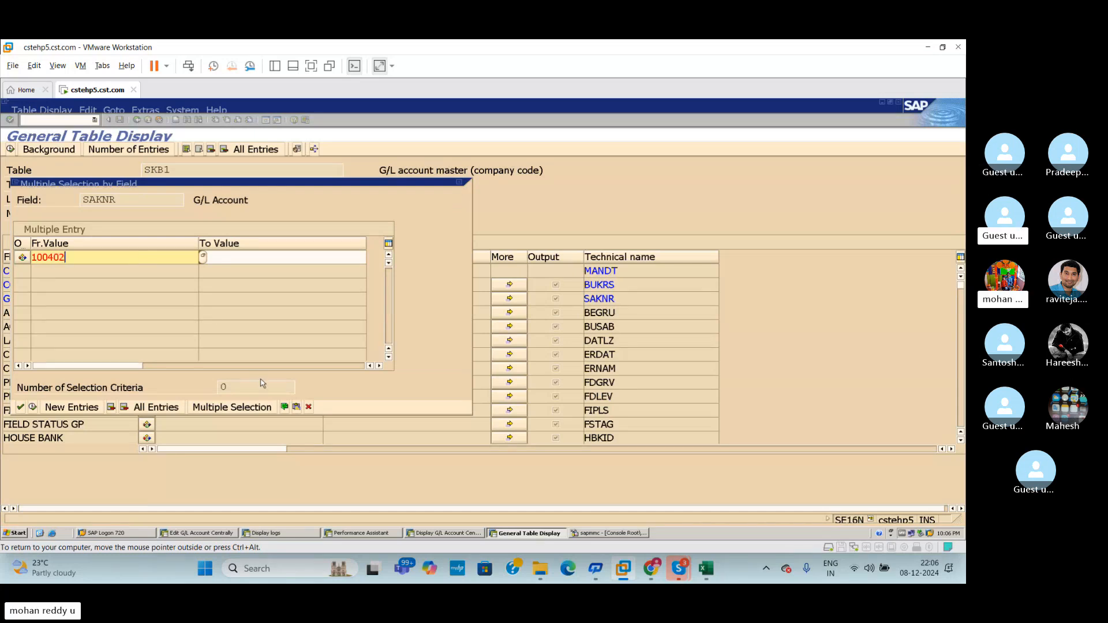
{"action": "key", "text": "alt+Tab"}
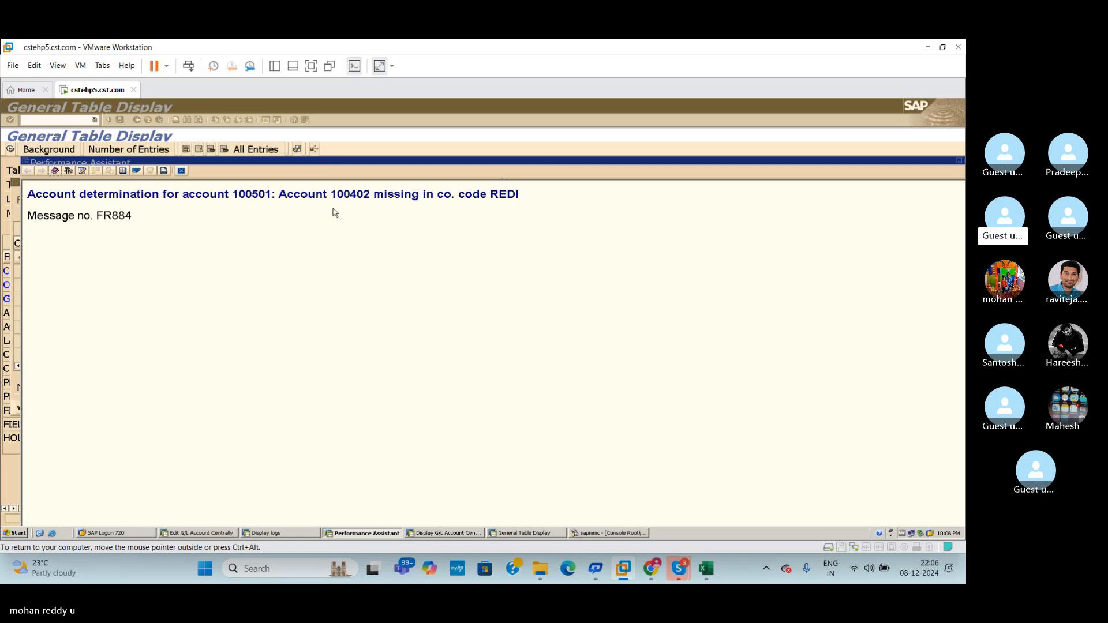
{"action": "key", "text": "alt+Tab"}
Step: Enter 100501 as the upper value beside 100402 in the multiple selection and check the input
{"action": "left_click", "coordinate": [257, 258]}
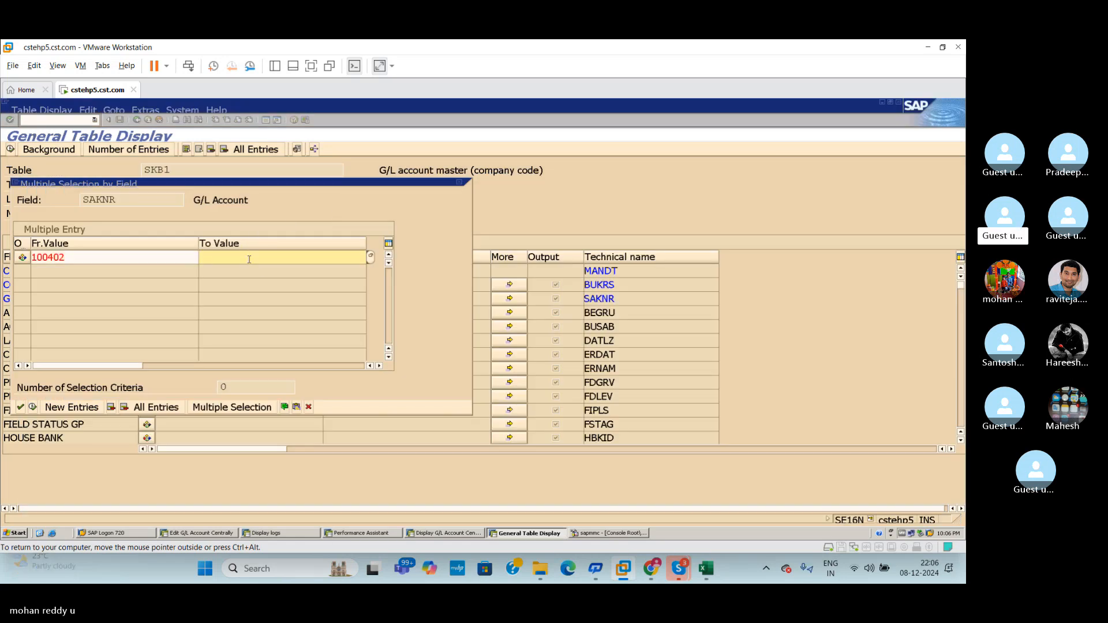
{"action": "type", "text": "100501"}
{"action": "key", "text": "BackSpace"}
{"action": "key", "text": "BackSpace"}
{"action": "key", "text": "BackSpace"}
{"action": "key", "text": "BackSpace"}
{"action": "key", "text": "BackSpace"}
{"action": "key", "text": "BackSpace"}
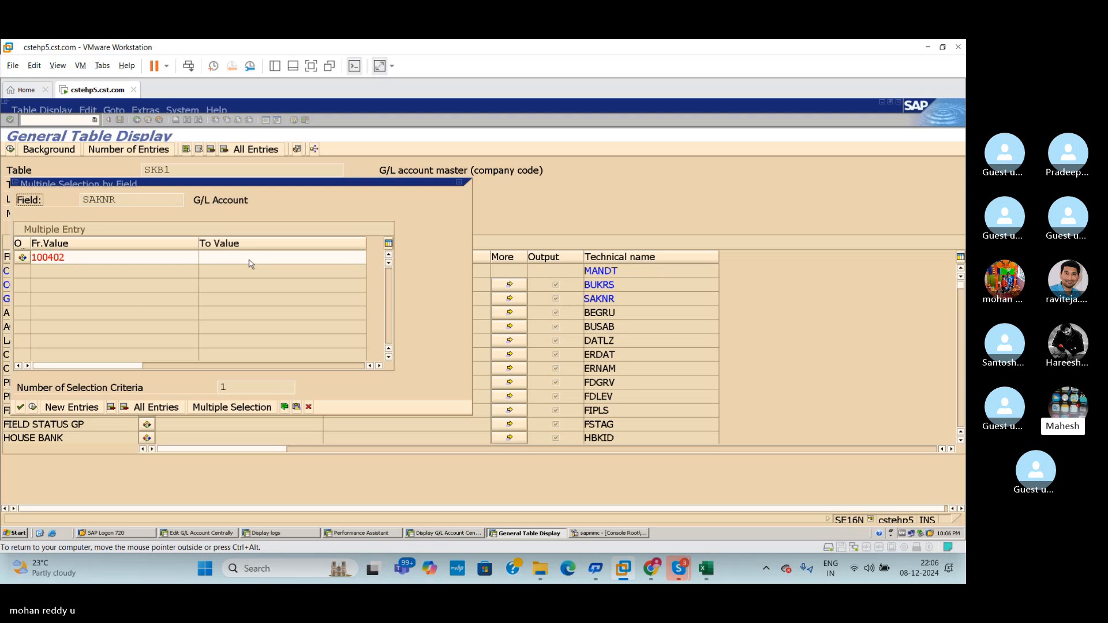
{"action": "type", "text": "100501"}
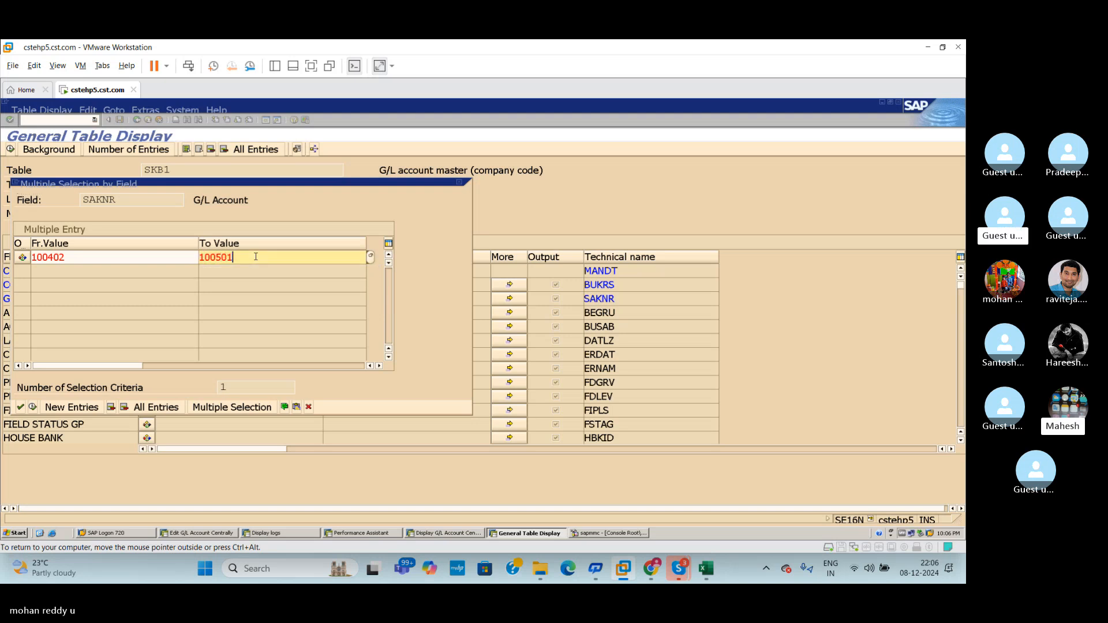
{"action": "key", "text": "Return"}
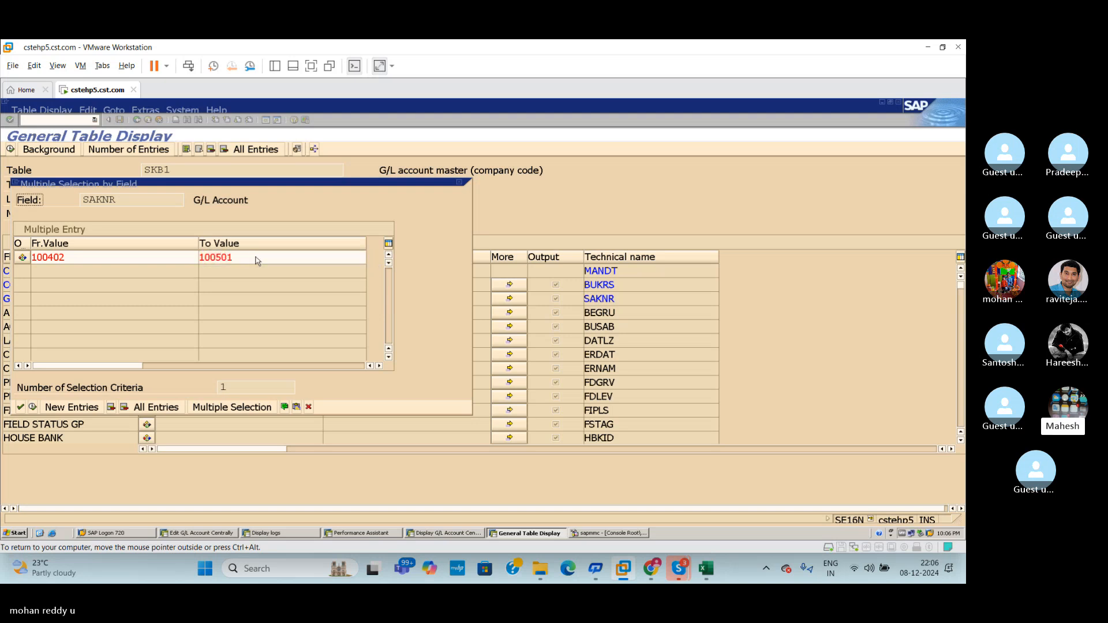
Step: Remove the upper value 100501 from the multiple selection
{"action": "left_click", "coordinate": [257, 261]}
{"action": "key", "text": "BackSpace"}
{"action": "key", "text": "BackSpace"}
{"action": "key", "text": "BackSpace"}
{"action": "key", "text": "BackSpace"}
{"action": "key", "text": "BackSpace"}
{"action": "key", "text": "BackSpace"}
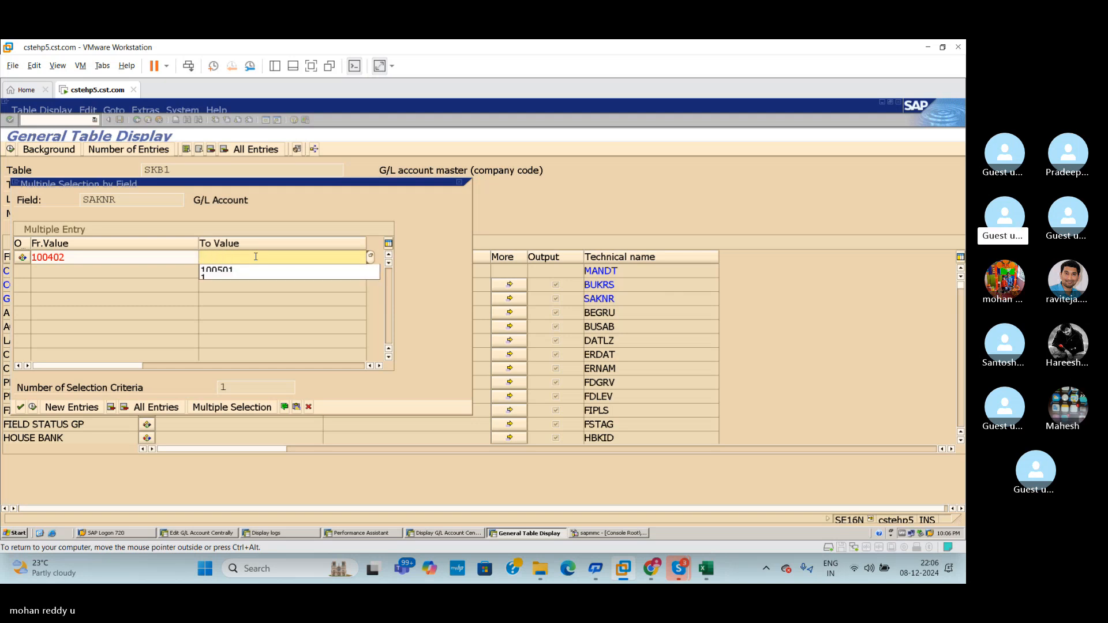
Step: Check the single entry 100402 in the G/L account multiple selection and close the dialog
{"action": "left_click", "coordinate": [90, 258]}
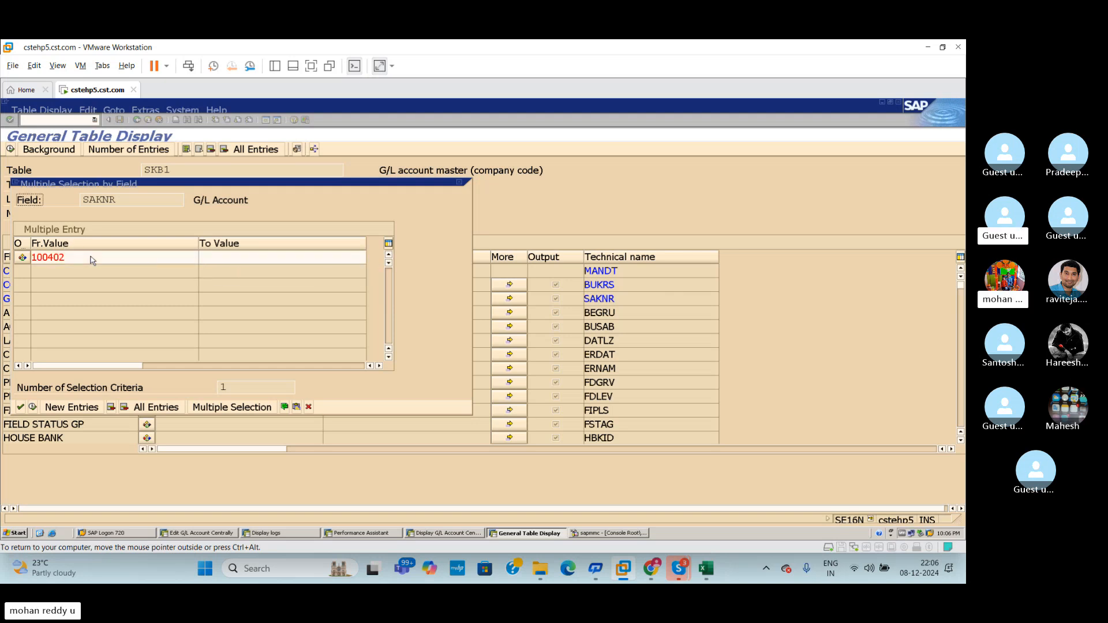
{"action": "left_click", "coordinate": [104, 258]}
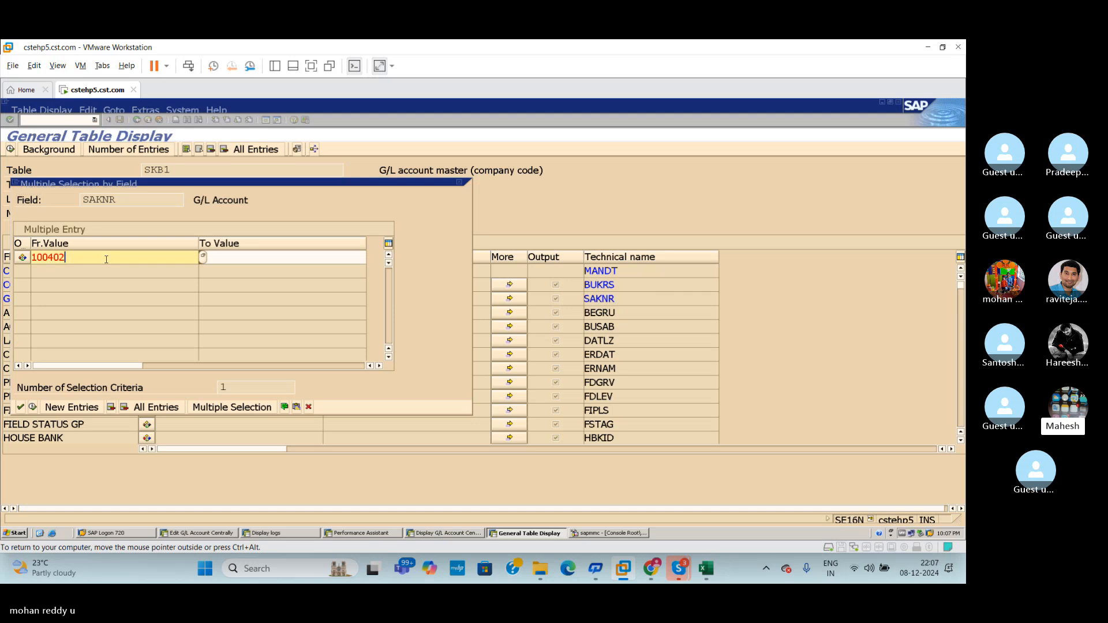
{"action": "key", "text": "Return"}
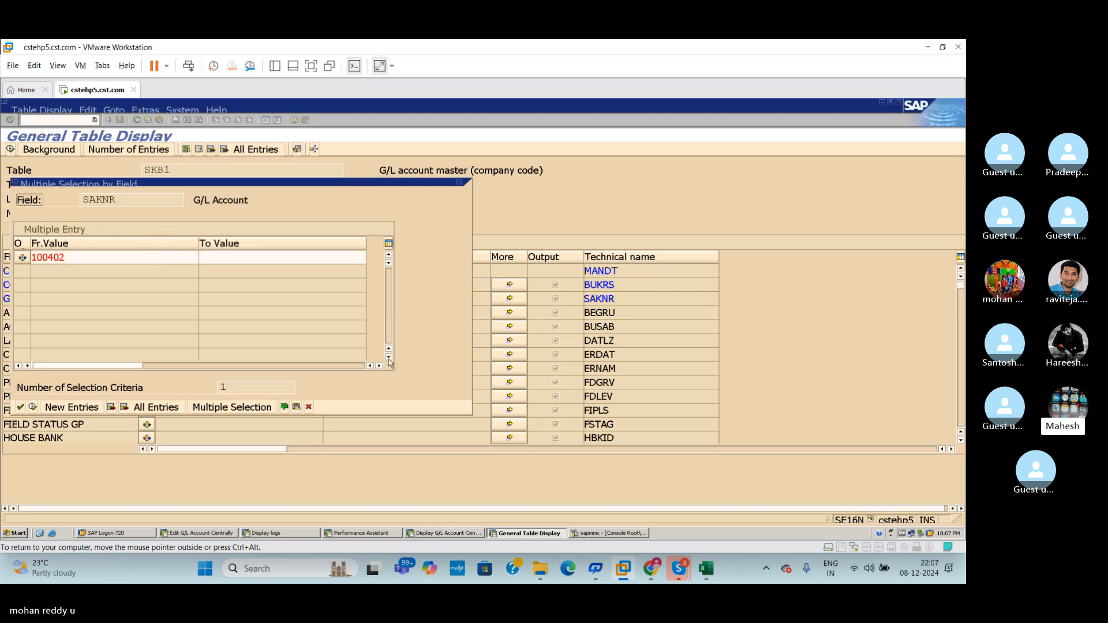
{"action": "left_click", "coordinate": [459, 183]}
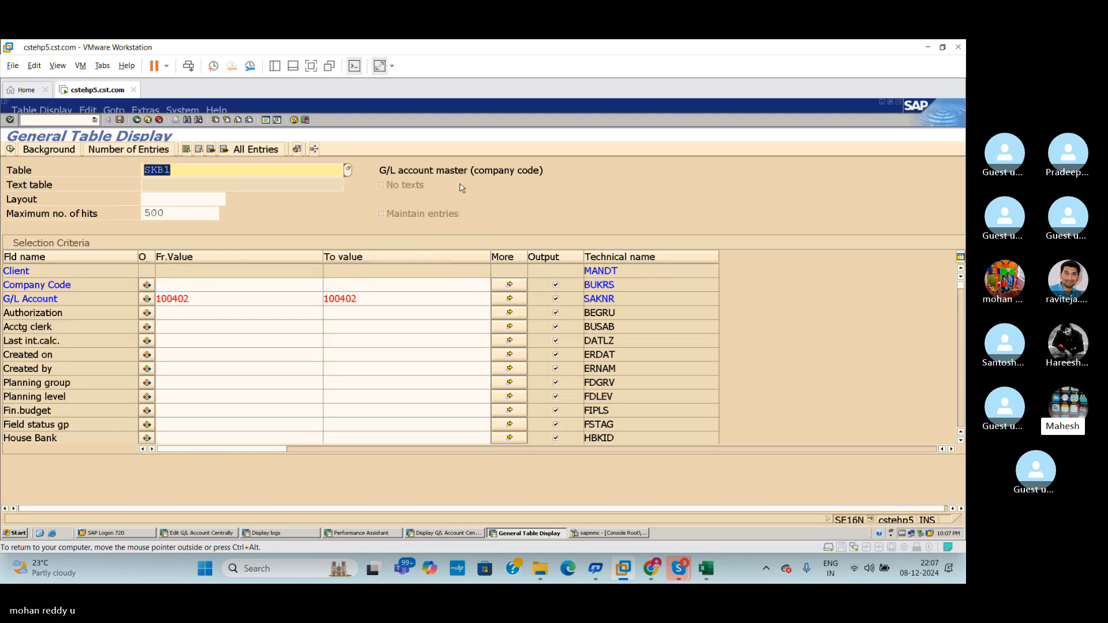
Step: Clear the lower and upper G/L account values in the SKB1 selection criteria
{"action": "left_click", "coordinate": [252, 297]}
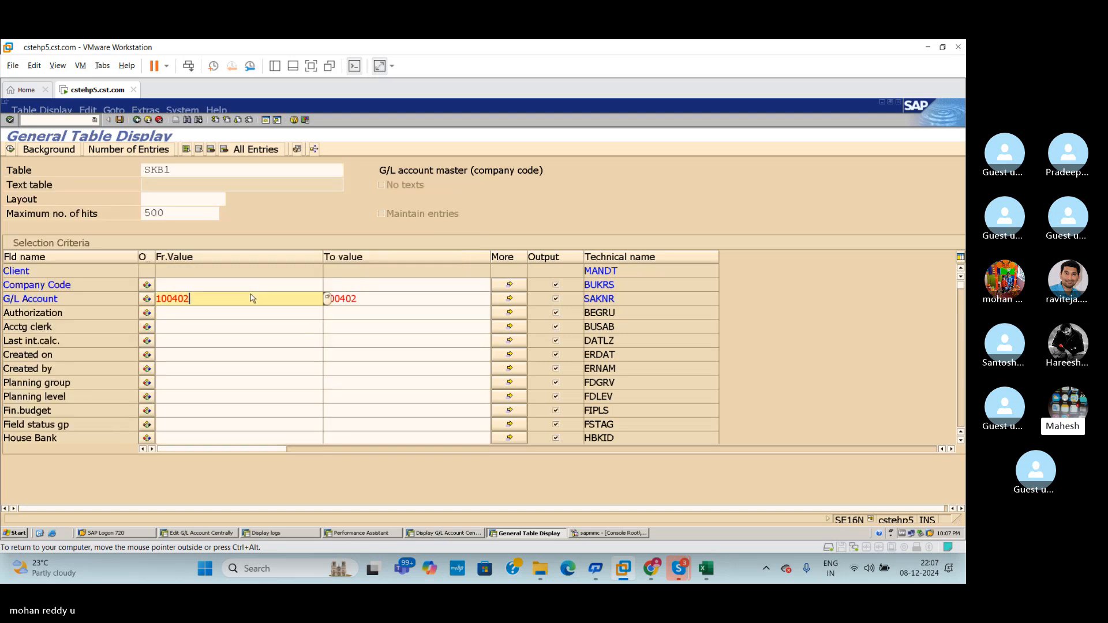
{"action": "key", "text": "BackSpace"}
{"action": "key", "text": "BackSpace"}
{"action": "key", "text": "BackSpace"}
{"action": "key", "text": "BackSpace"}
{"action": "key", "text": "BackSpace"}
{"action": "key", "text": "BackSpace"}
{"action": "left_click", "coordinate": [387, 298]}
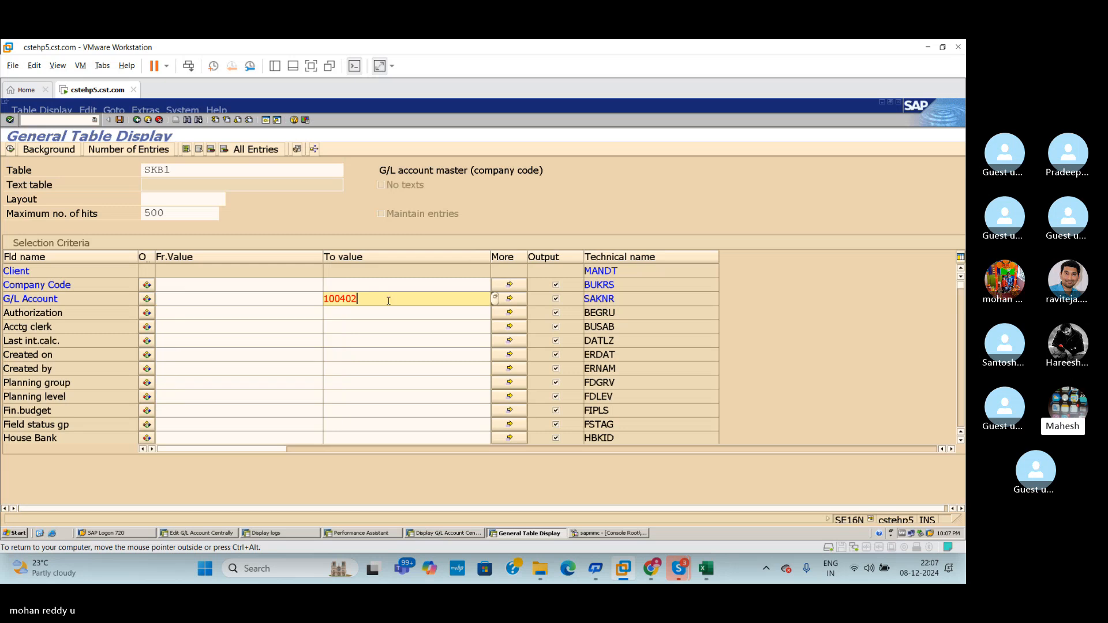
{"action": "key", "text": "BackSpace"}
{"action": "key", "text": "BackSpace"}
{"action": "key", "text": "BackSpace"}
{"action": "key", "text": "BackSpace"}
{"action": "key", "text": "BackSpace"}
{"action": "key", "text": "BackSpace"}
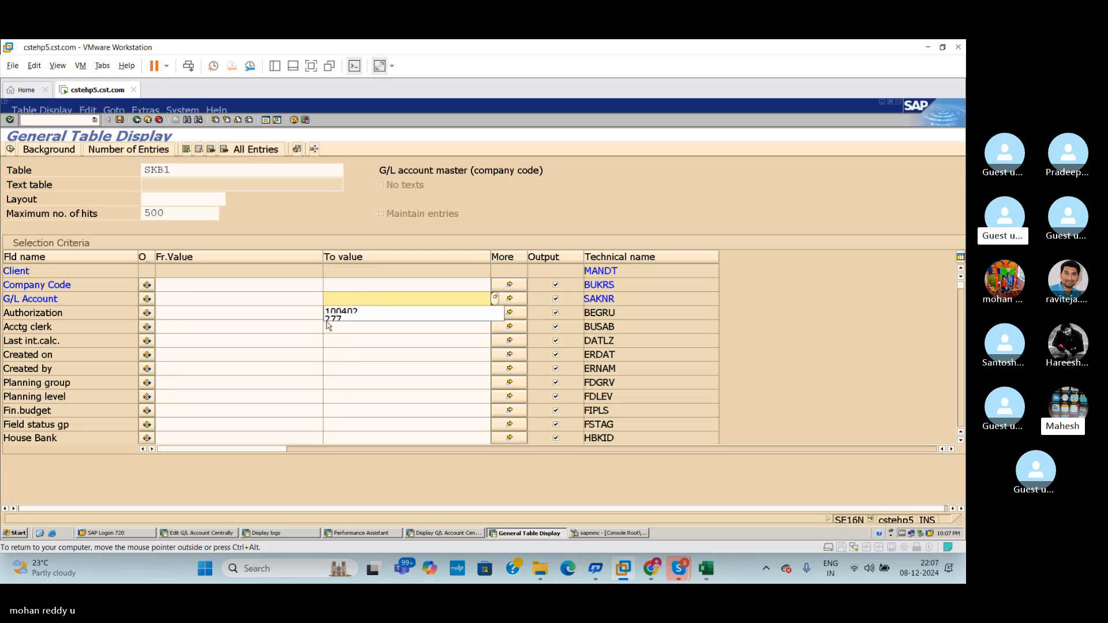
Step: Open the multiple selection for G/L Account and enter 100402 as the first lower value
{"action": "left_click", "coordinate": [509, 298]}
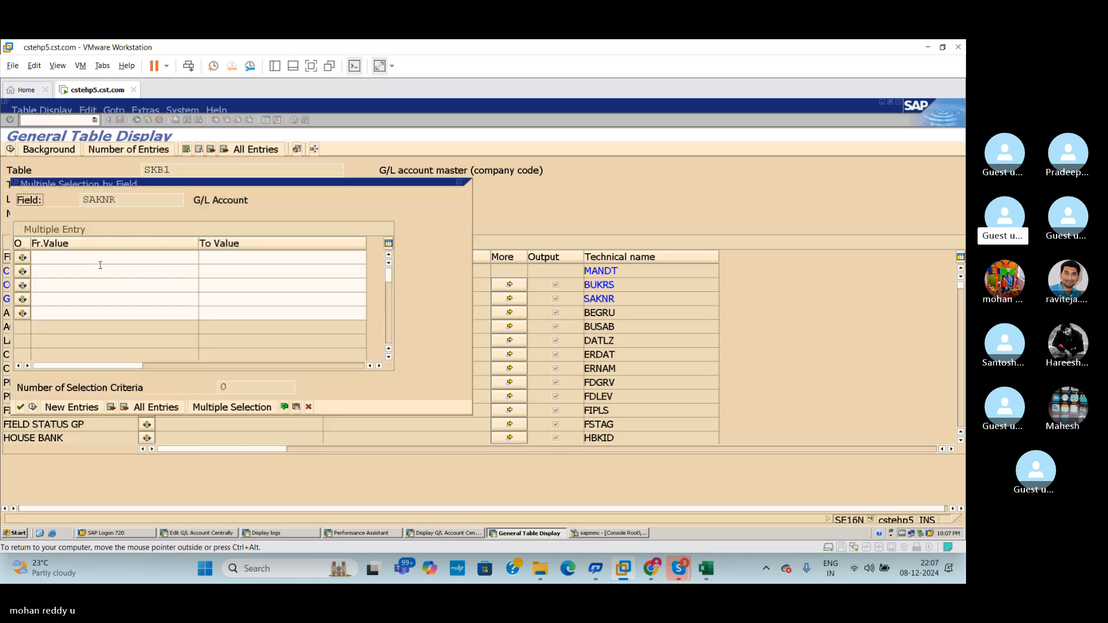
{"action": "left_click", "coordinate": [99, 260]}
{"action": "type", "text": "10"}
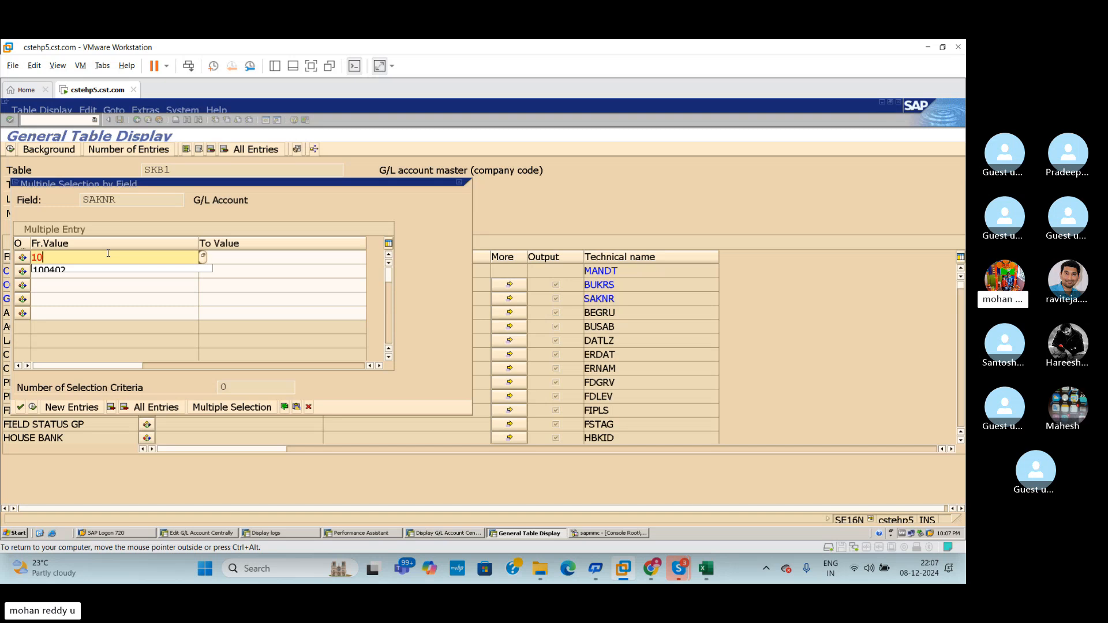
{"action": "type", "text": "0402"}
{"action": "key", "text": "Return"}
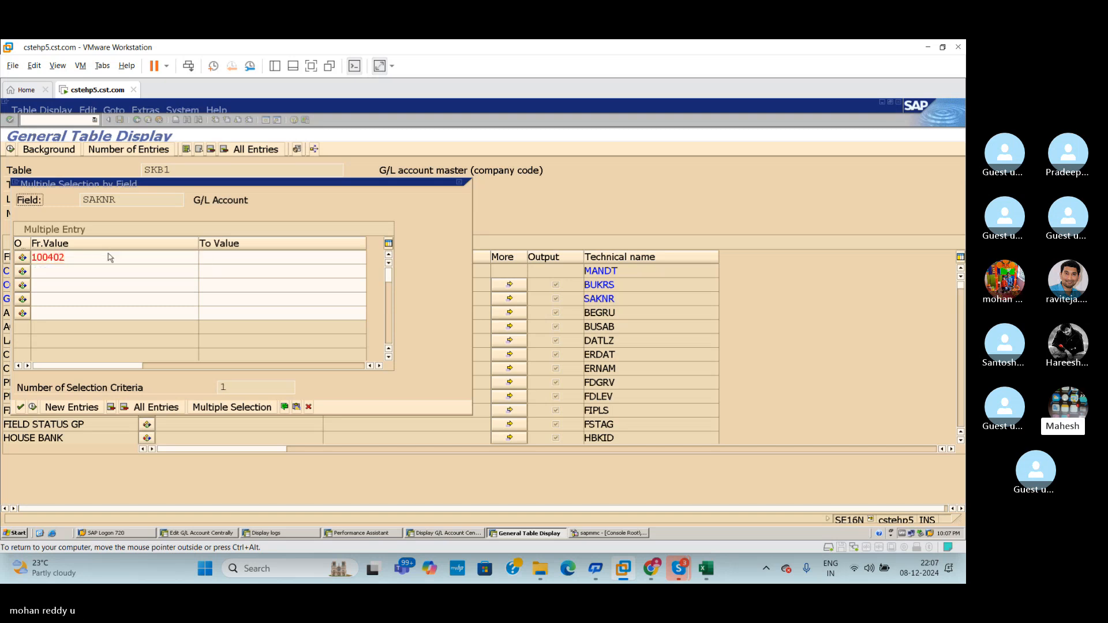
{"action": "left_click", "coordinate": [213, 257]}
{"action": "type", "text": "10050"}
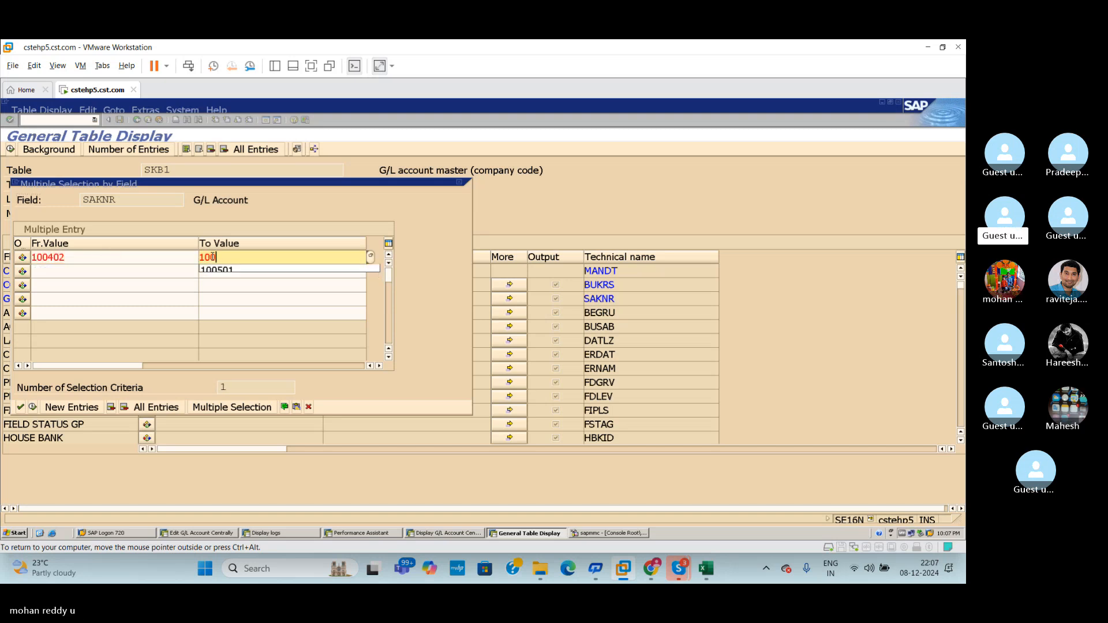
{"action": "key", "text": "BackSpace"}
{"action": "key", "text": "BackSpace"}
{"action": "key", "text": "BackSpace"}
{"action": "key", "text": "BackSpace"}
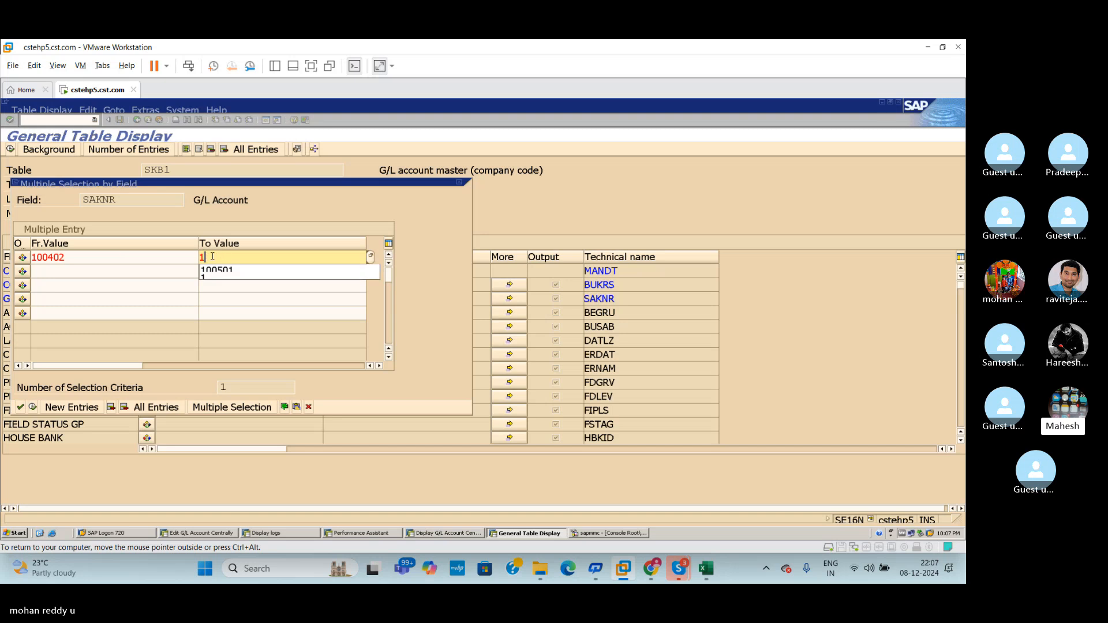
Step: Add 100501 as a second lower value below 100402, accept the multiple selection and run the SKB1 search
{"action": "left_click", "coordinate": [56, 270]}
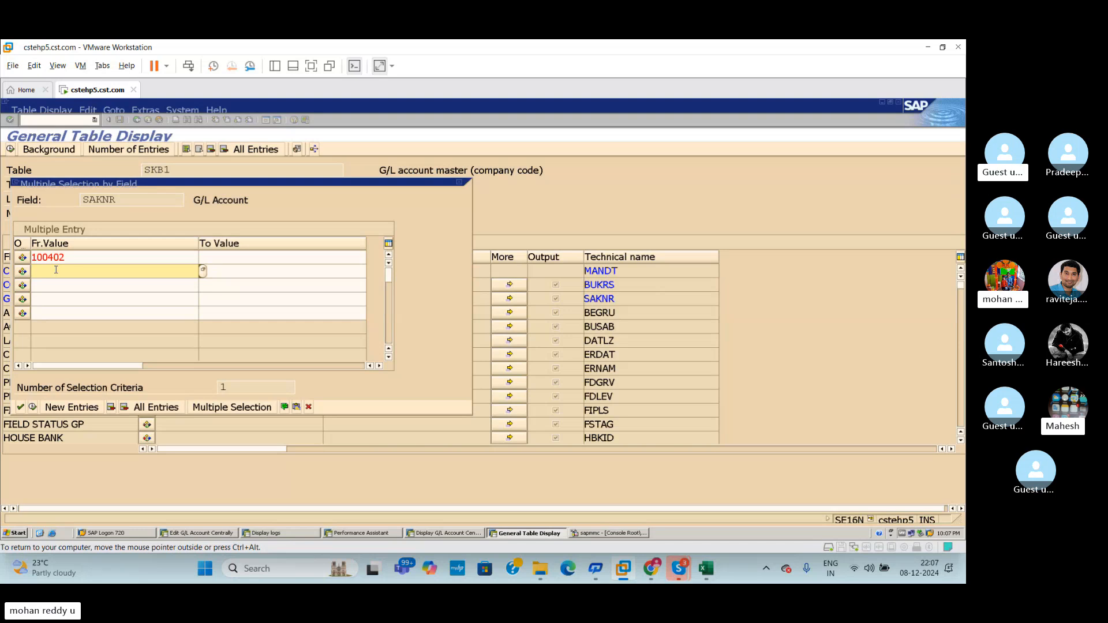
{"action": "type", "text": "10050"}
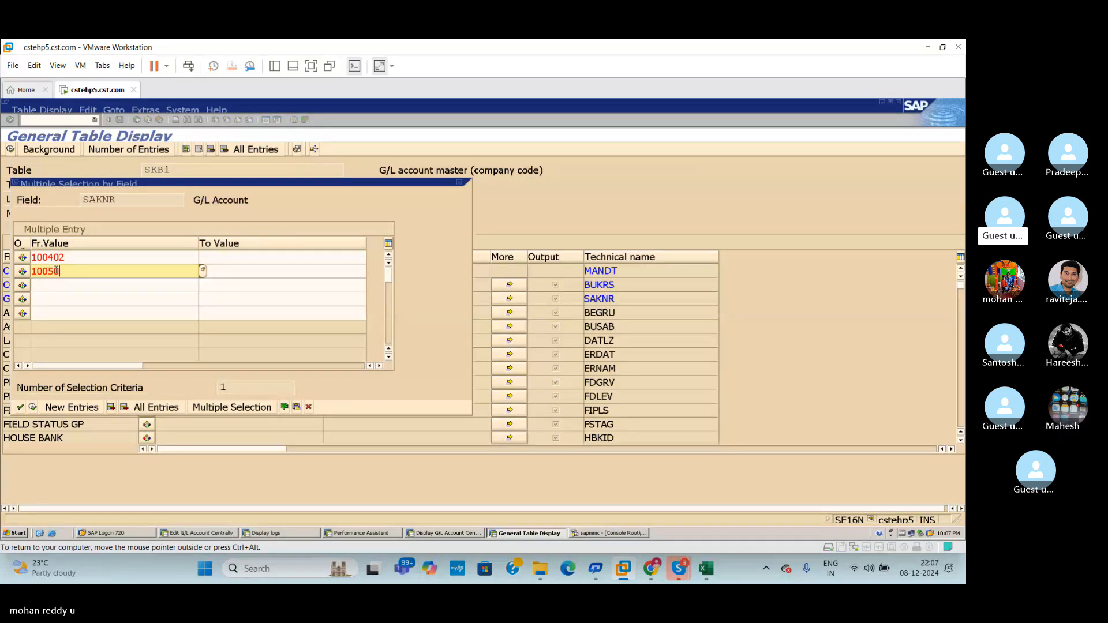
{"action": "type", "text": "1"}
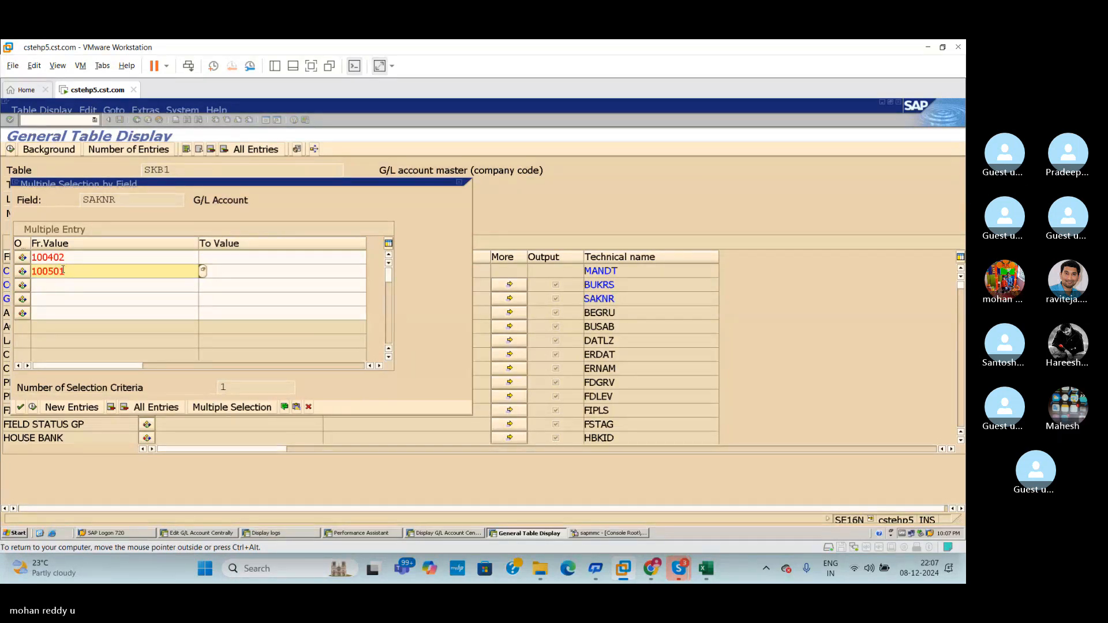
{"action": "key", "text": "Return"}
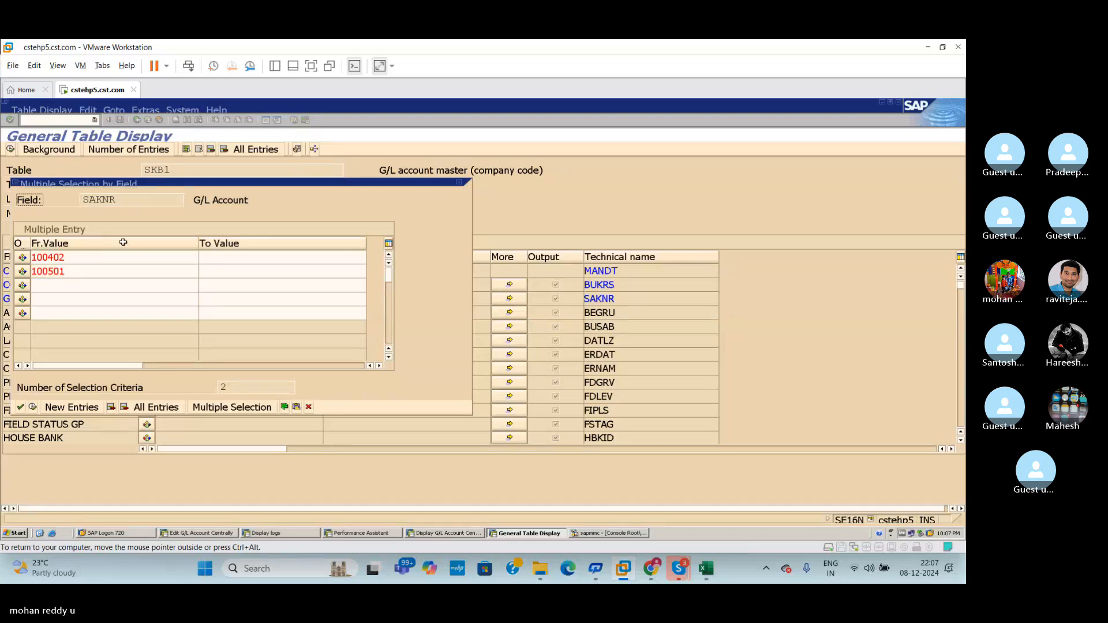
{"action": "left_click", "coordinate": [22, 408]}
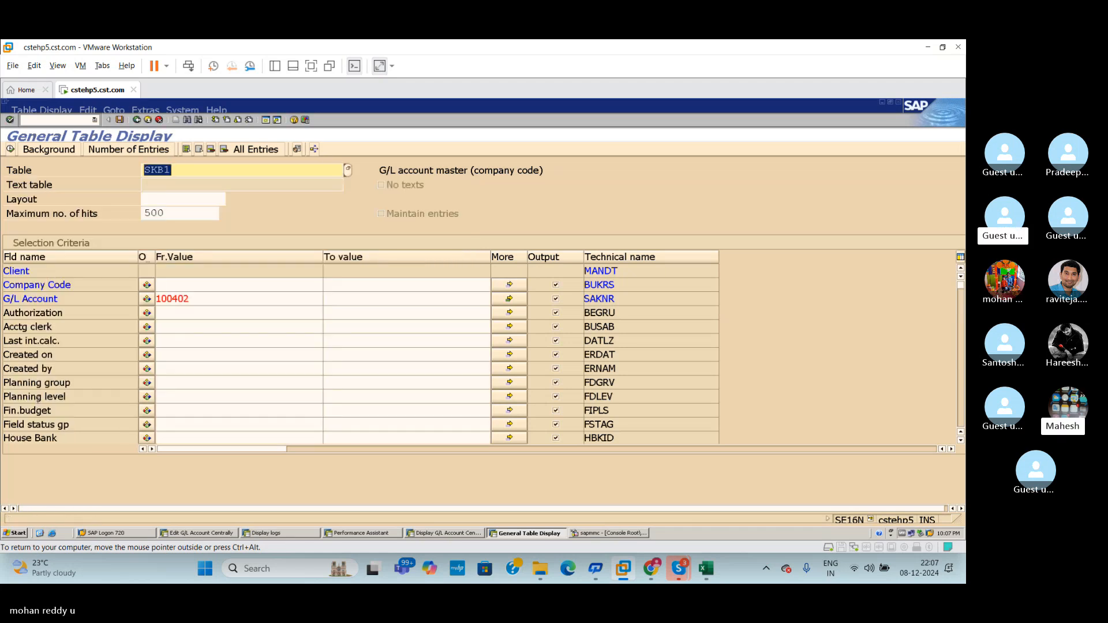
{"action": "left_click", "coordinate": [10, 149]}
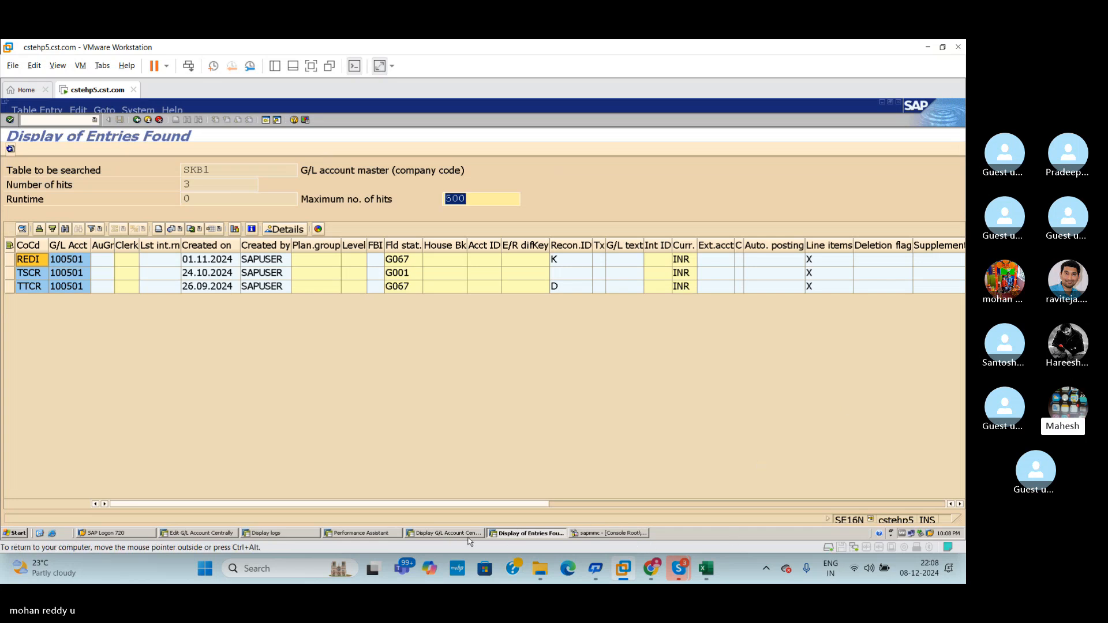
Step: Minimize the SAP management console and bring the account determination error text for account 100501 into view
{"action": "left_click", "coordinate": [434, 535]}
{"action": "left_click", "coordinate": [597, 535]}
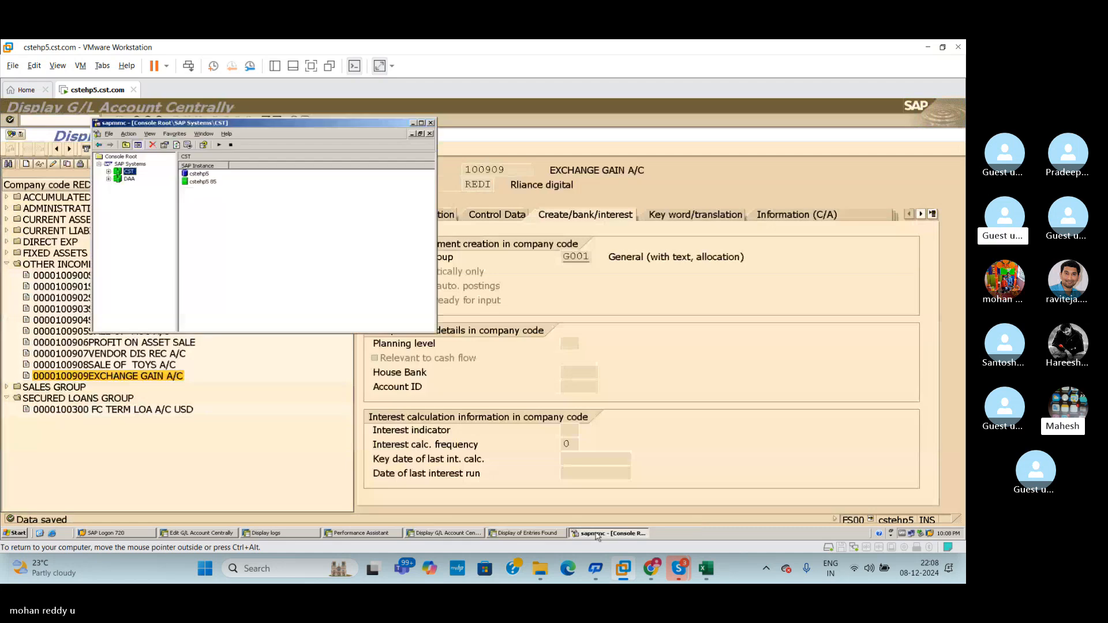
{"action": "left_click", "coordinate": [413, 123]}
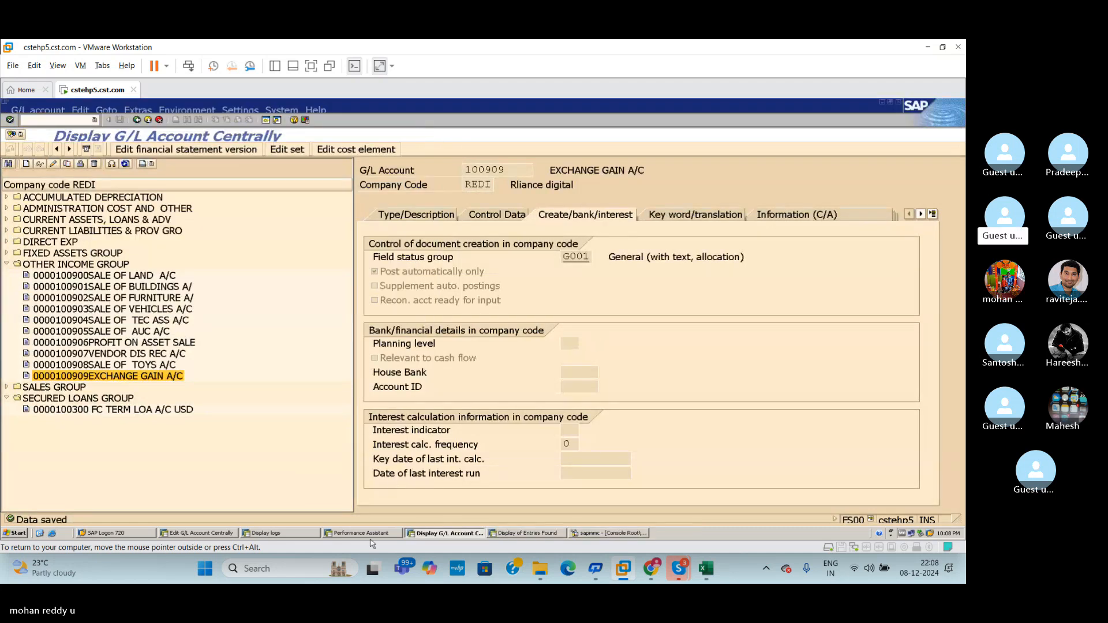
{"action": "left_click", "coordinate": [361, 533]}
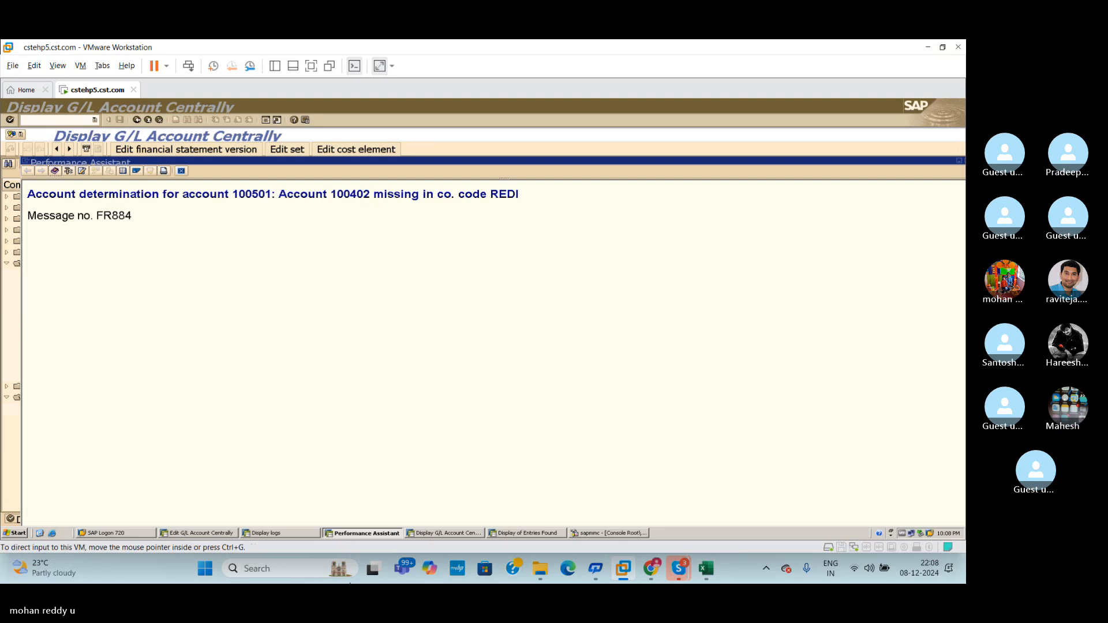
Step: Switch to the Excel sheet to check the required GL and reconciliation account numbers, and return to the SAP error text
{"action": "left_click", "coordinate": [705, 568]}
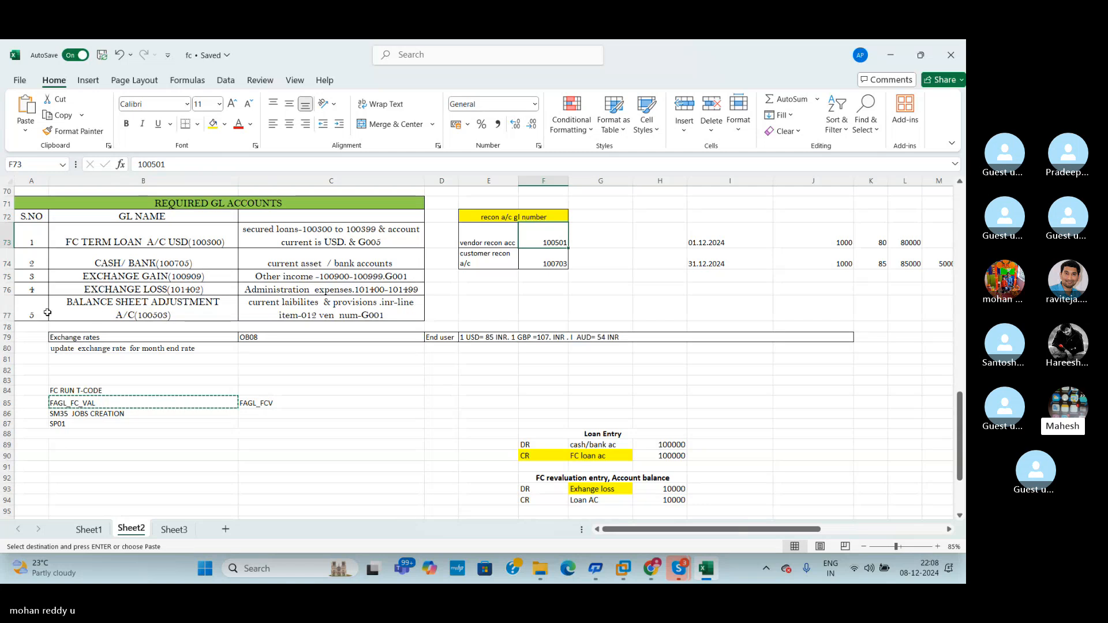
{"action": "key", "text": "Escape"}
{"action": "left_click", "coordinate": [339, 410]}
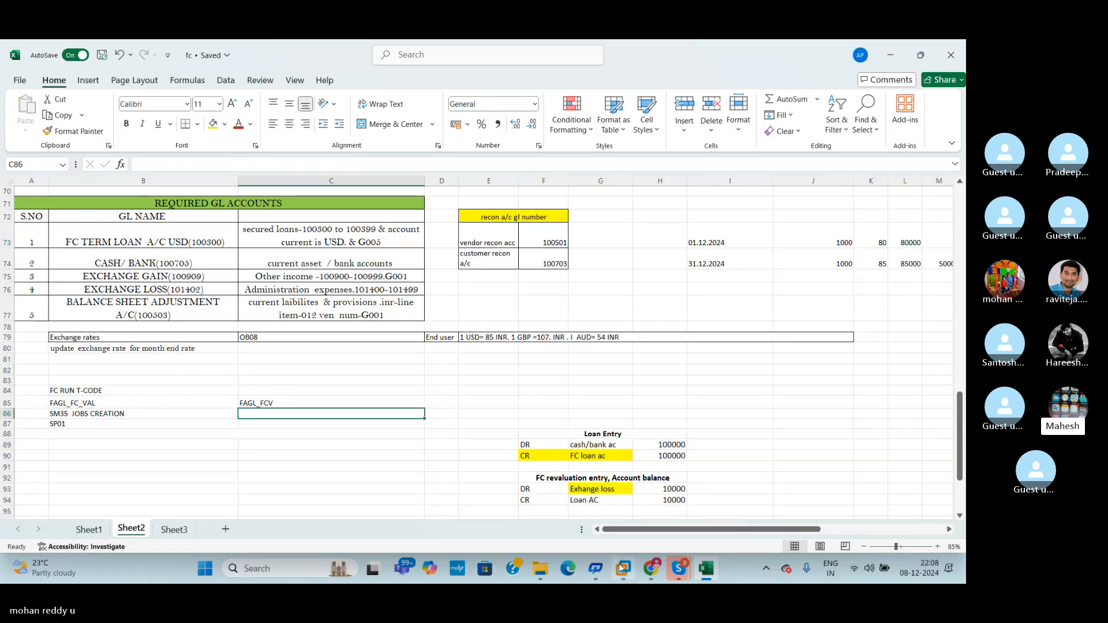
{"action": "left_click", "coordinate": [634, 496]}
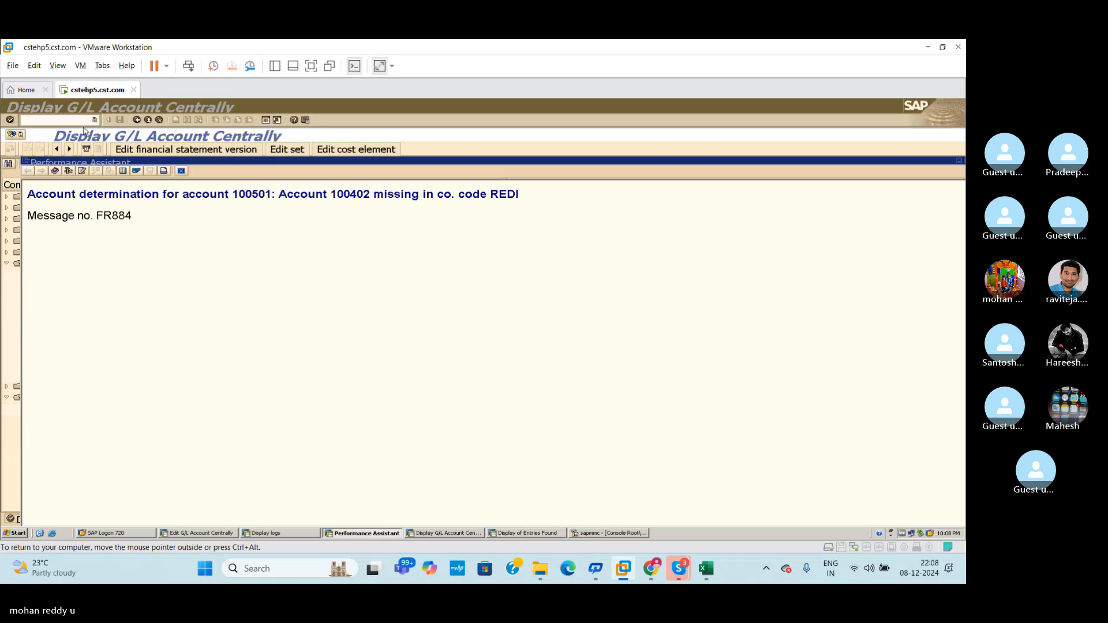
Step: Open a new SAP session and try to start transaction OBD
{"action": "left_click", "coordinate": [266, 120]}
{"action": "type", "text": "/NO"}
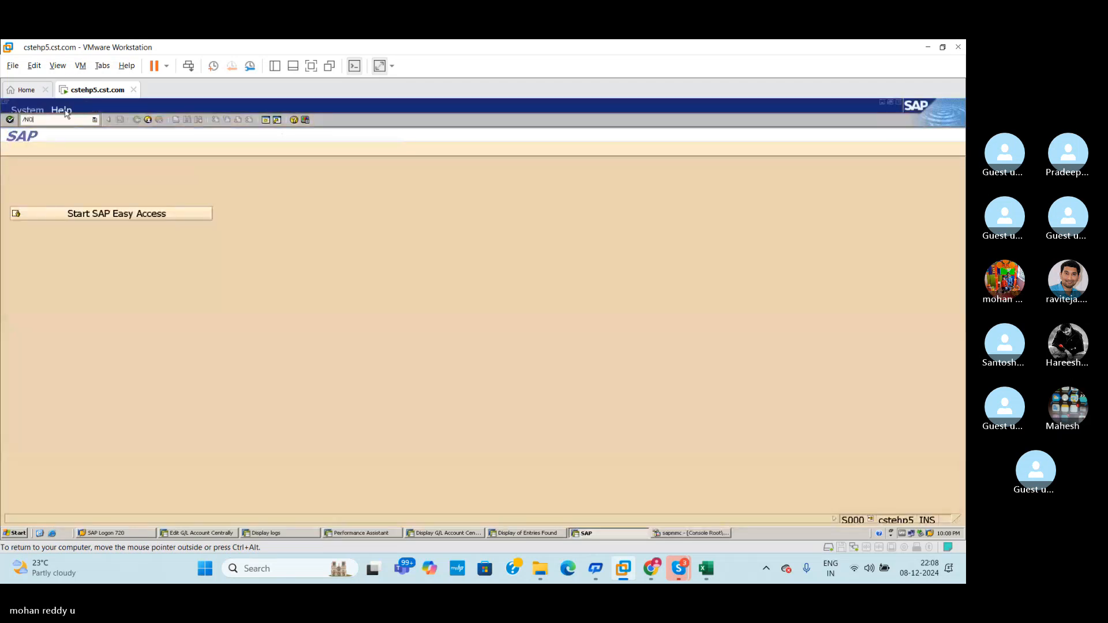
{"action": "type", "text": "BD"}
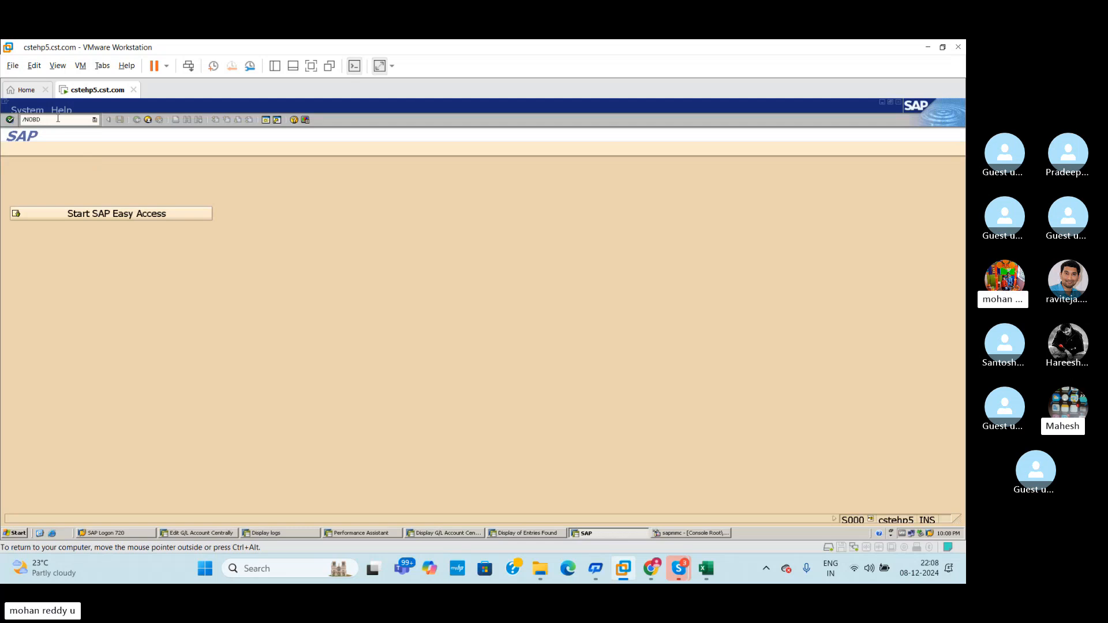
{"action": "key", "text": "Return"}
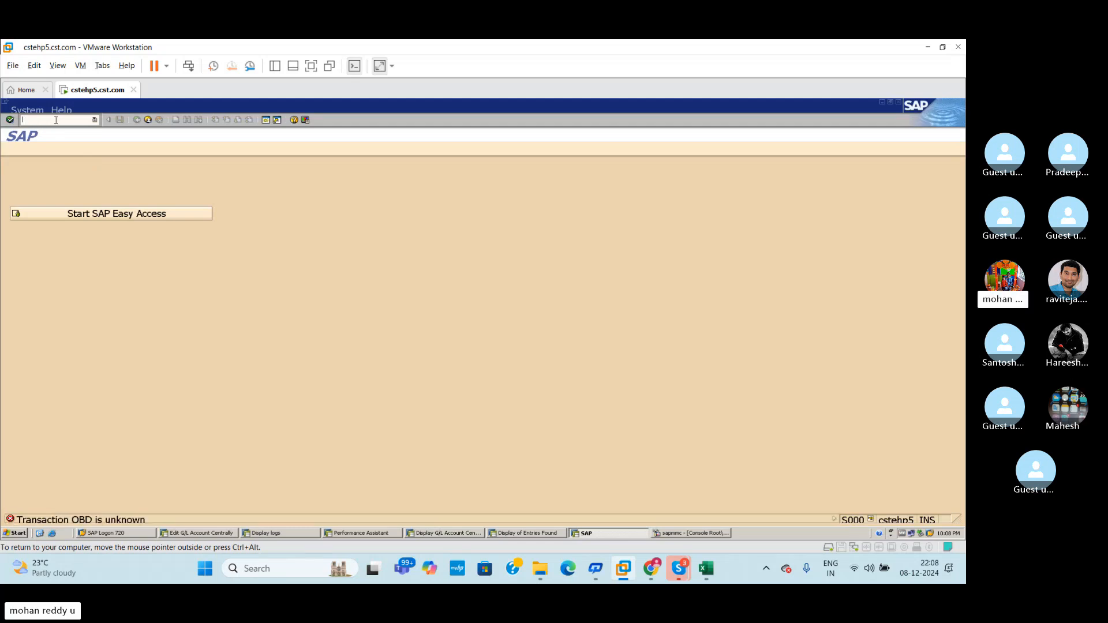
Step: Start transaction SE16N in the new session and check the number of entries in table SKB1
{"action": "type", "text": "/"}
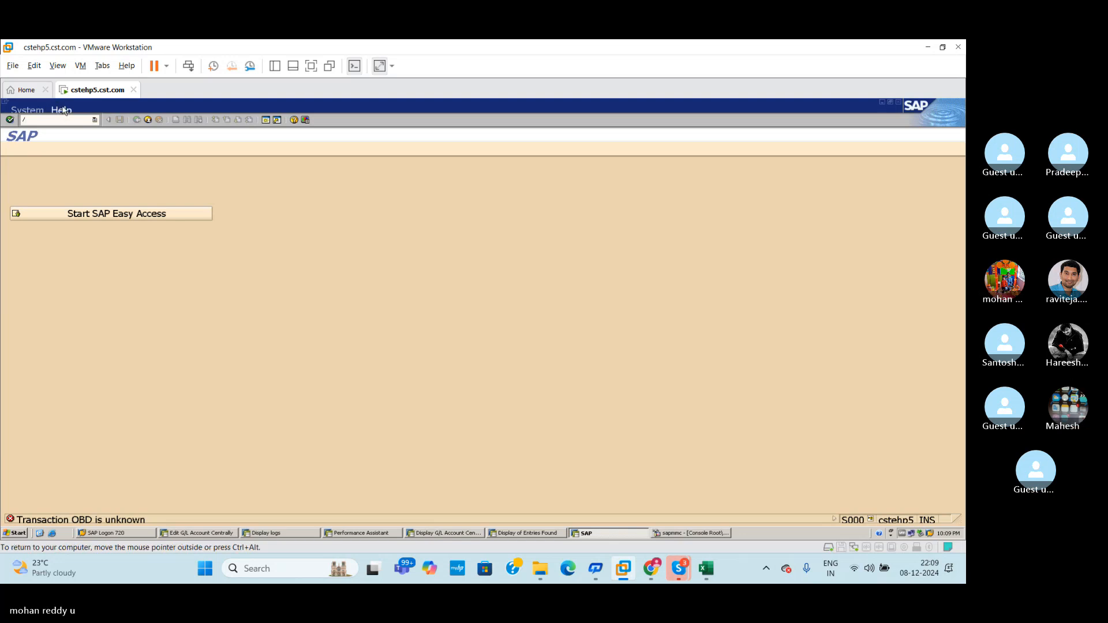
{"action": "type", "text": "E16N"}
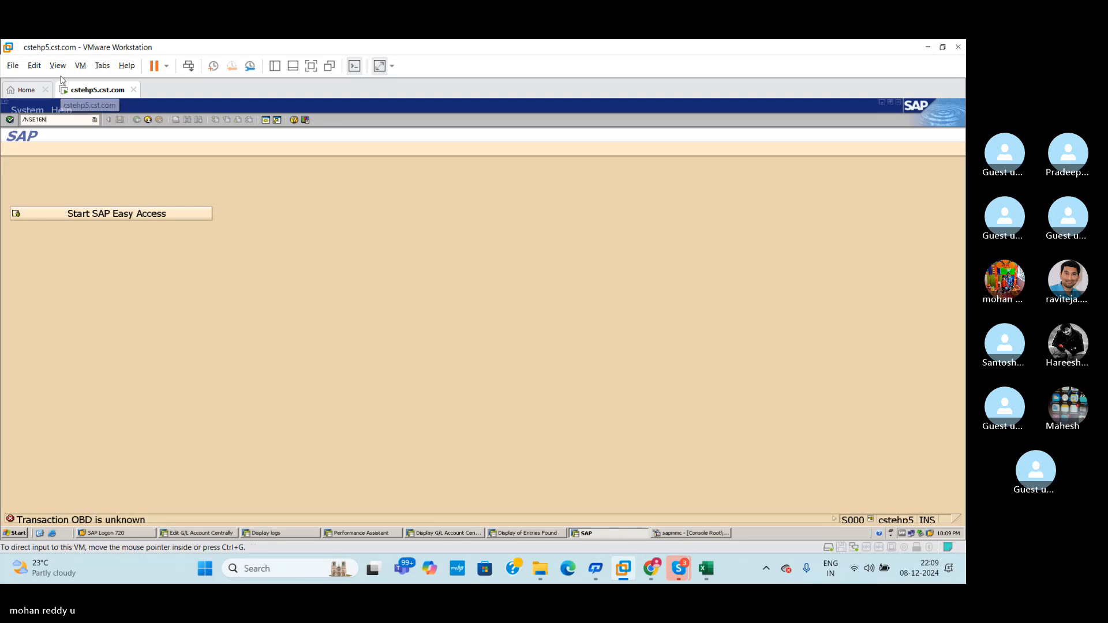
{"action": "key", "text": "Return"}
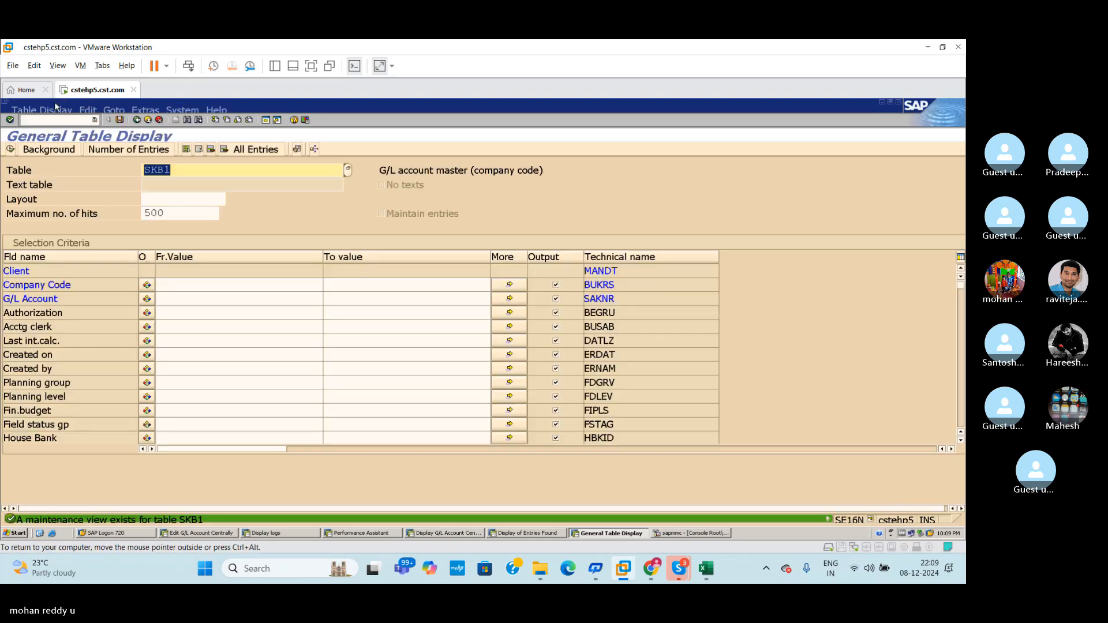
{"action": "left_click", "coordinate": [167, 150]}
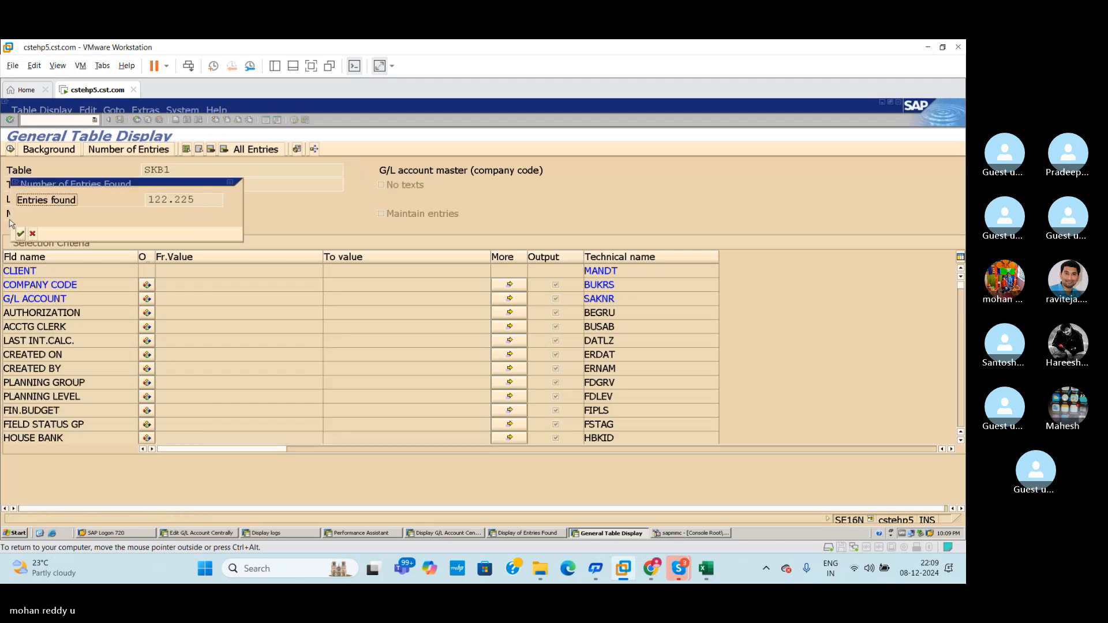
{"action": "left_click", "coordinate": [229, 184]}
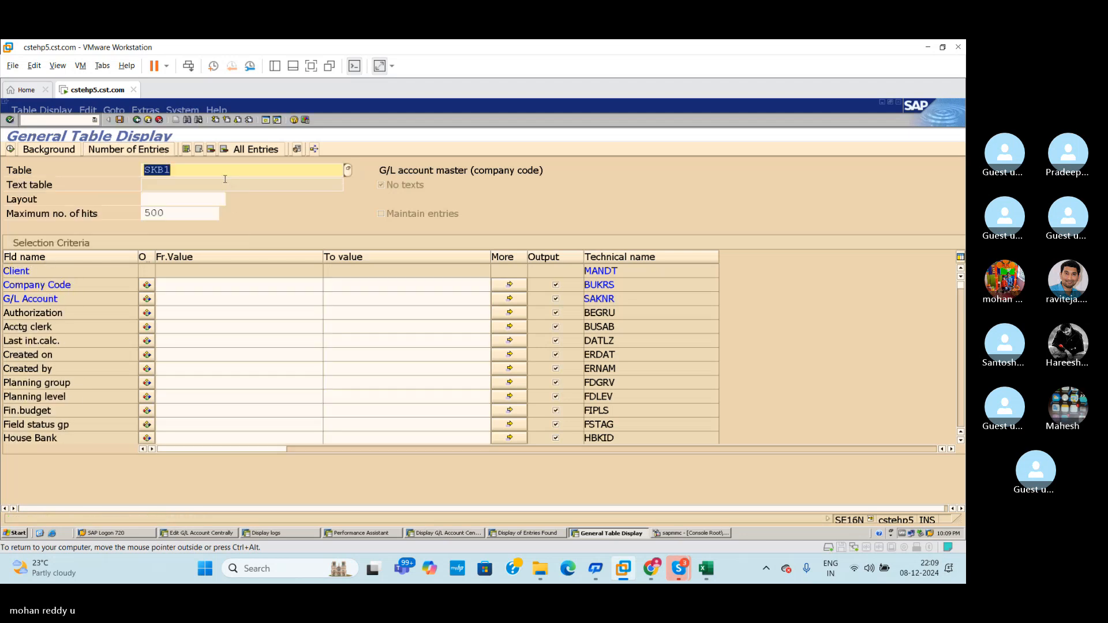
Step: Replace the table name with SKA1 and go to the lower value of G/L Account
{"action": "left_click", "coordinate": [215, 166]}
{"action": "key", "text": "BackSpace"}
{"action": "key", "text": "BackSpace"}
{"action": "key", "text": "BackSpace"}
{"action": "key", "text": "BackSpace"}
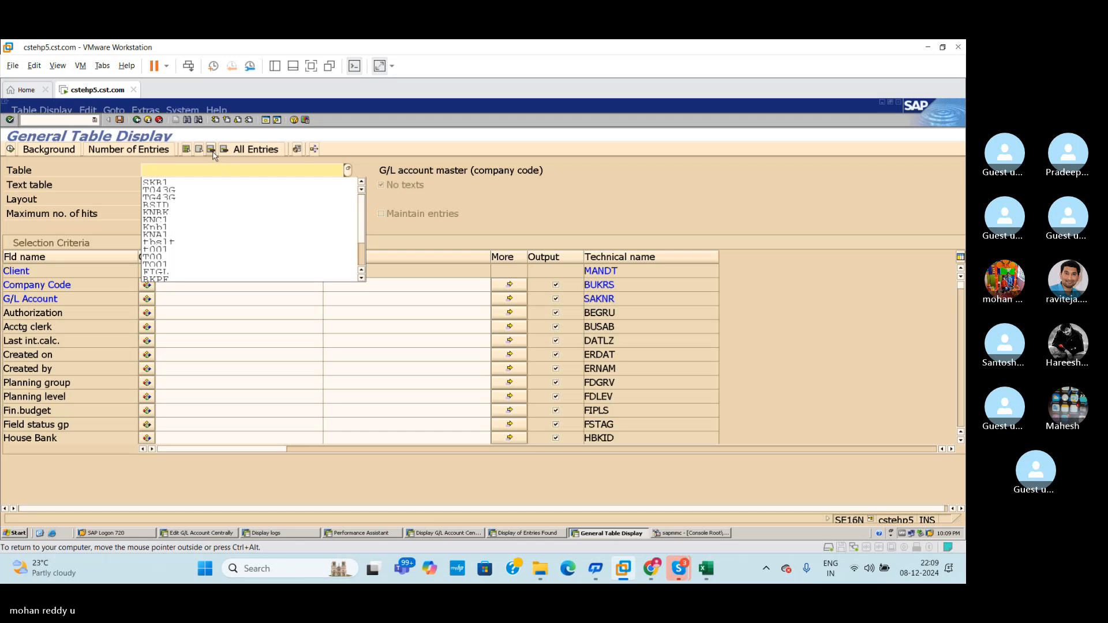
{"action": "type", "text": "SKA1"}
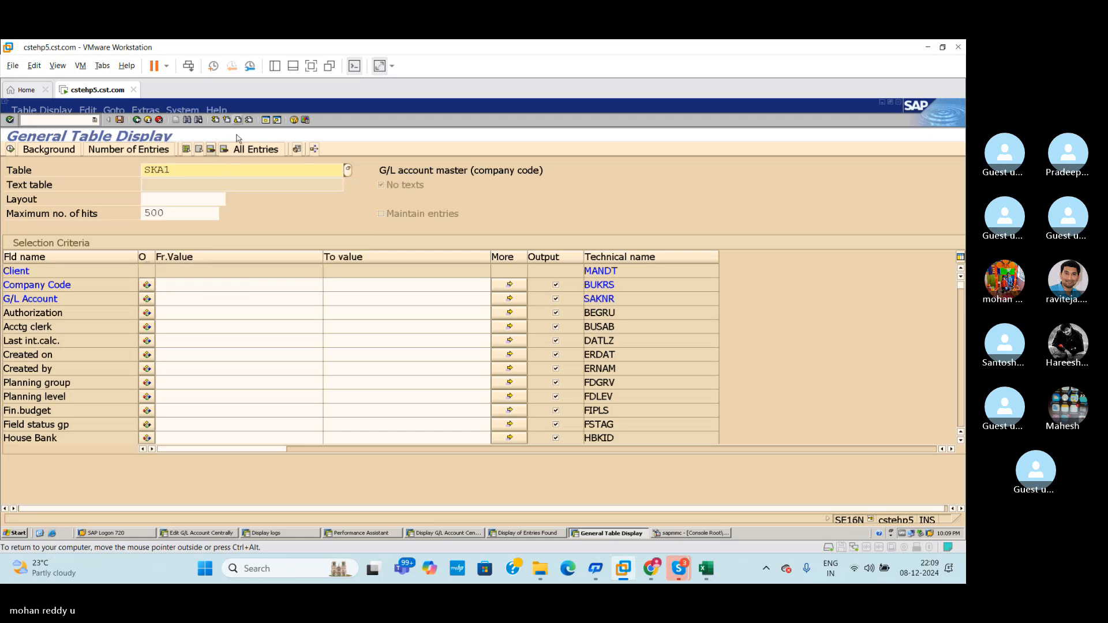
{"action": "left_click", "coordinate": [173, 300]}
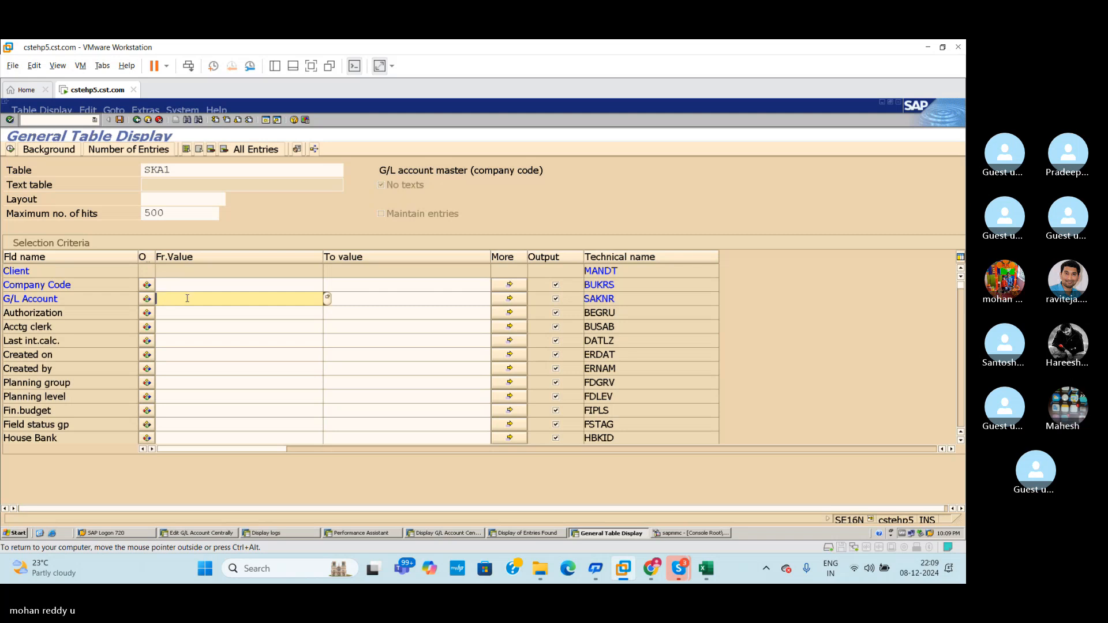
Step: Try to list the SKA1 entries for G/L account 100402, and return to the selection criteria
{"action": "type", "text": "100"}
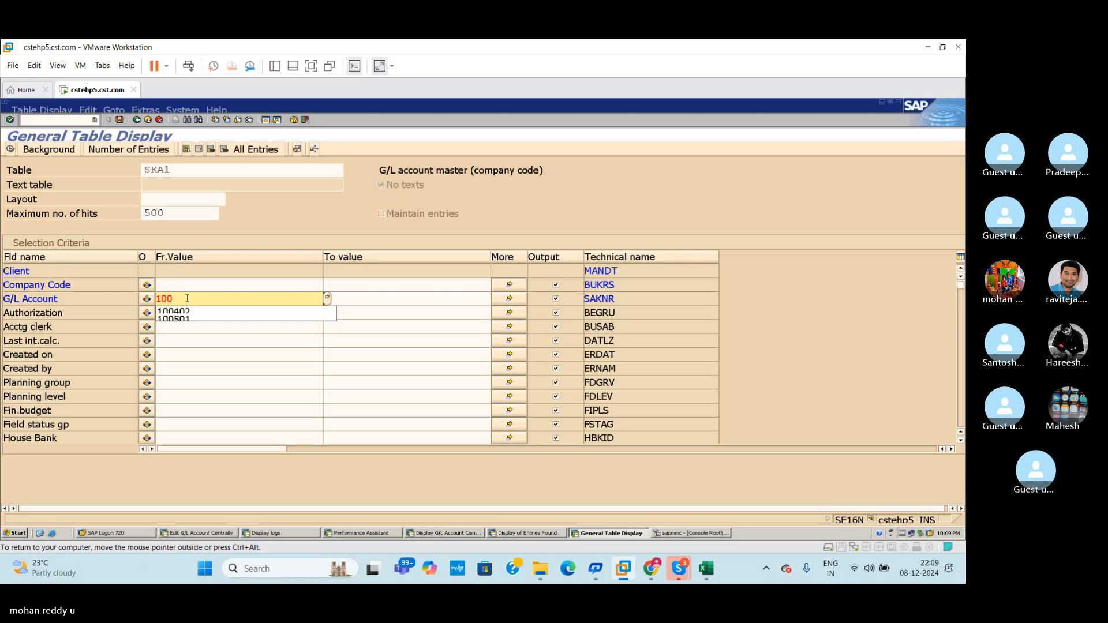
{"action": "type", "text": "402"}
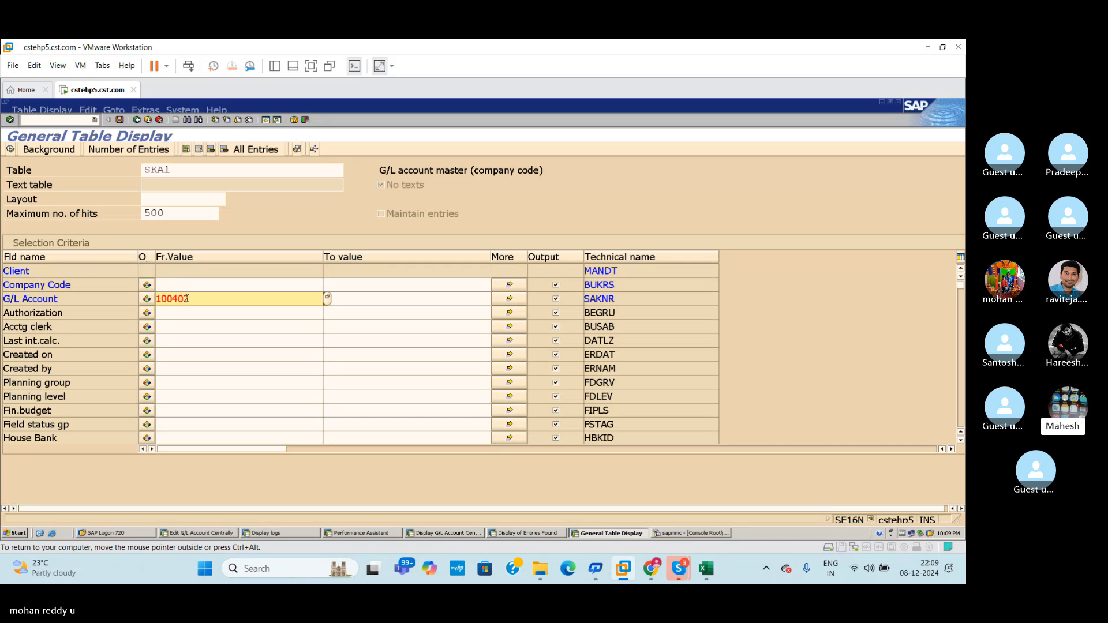
{"action": "left_click", "coordinate": [10, 149]}
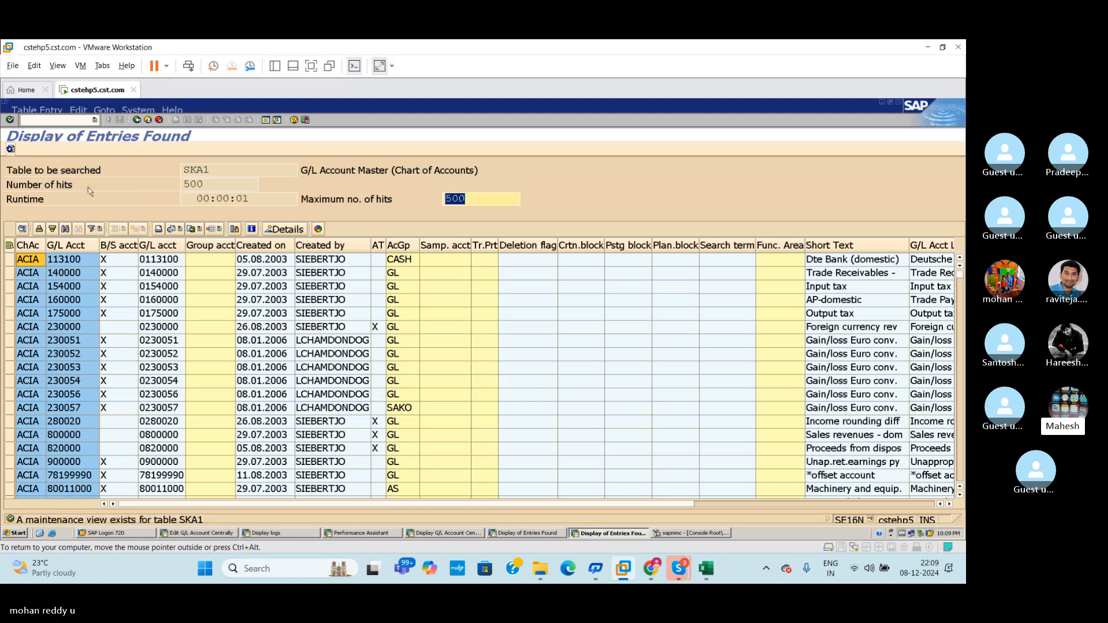
{"action": "left_click", "coordinate": [136, 120]}
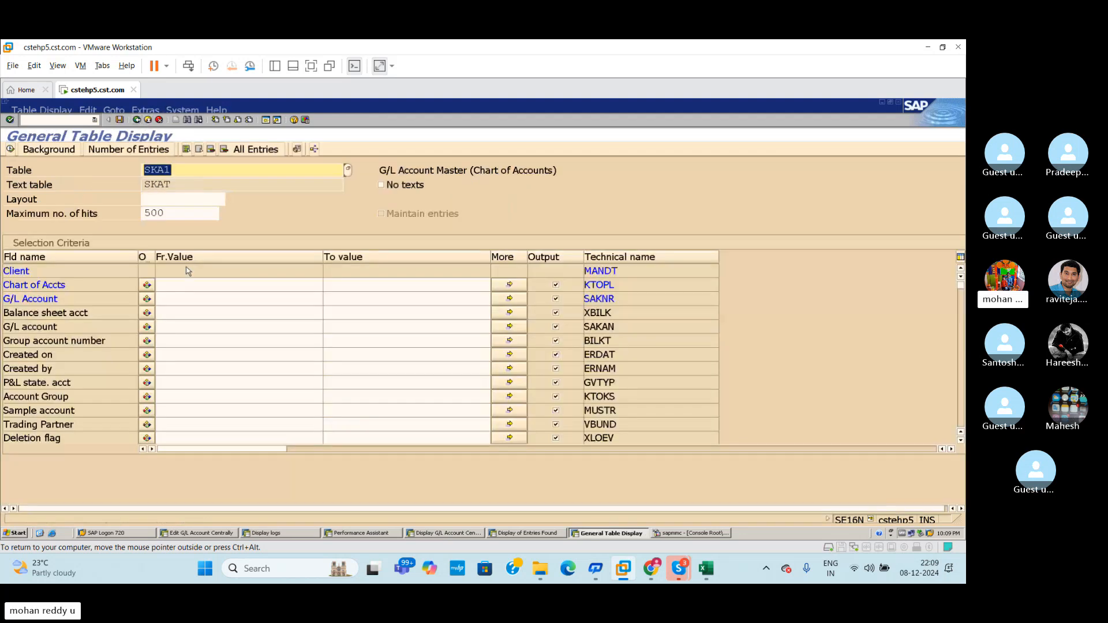
Step: Search table SKA1 for G/L account 100402 in chart of accounts RDOC, and repeat the search
{"action": "left_click", "coordinate": [181, 285]}
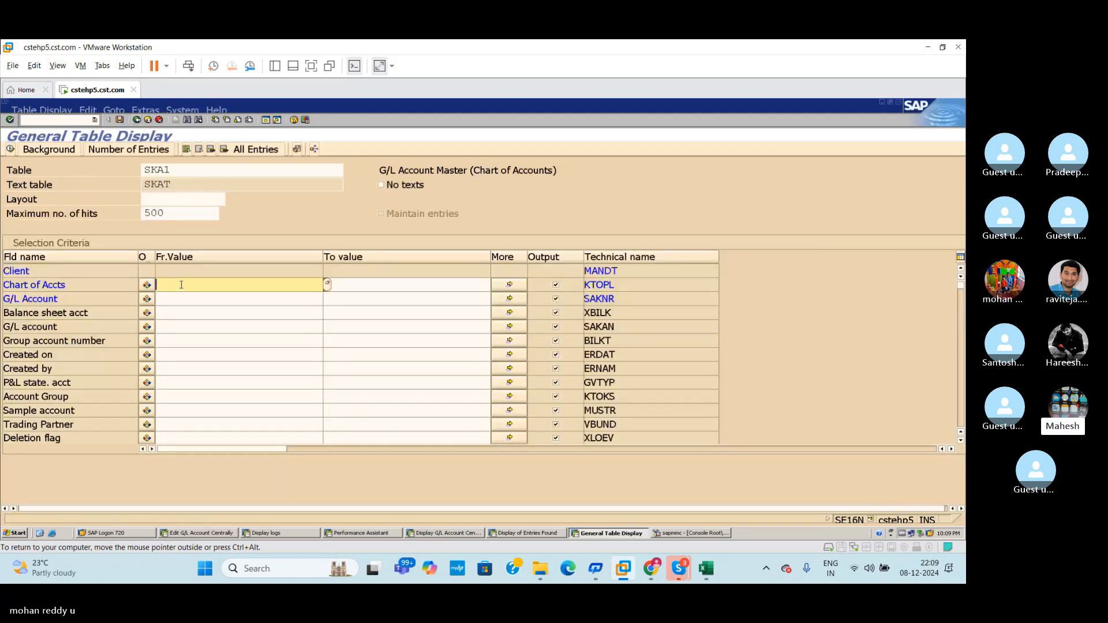
{"action": "type", "text": "RDOC"}
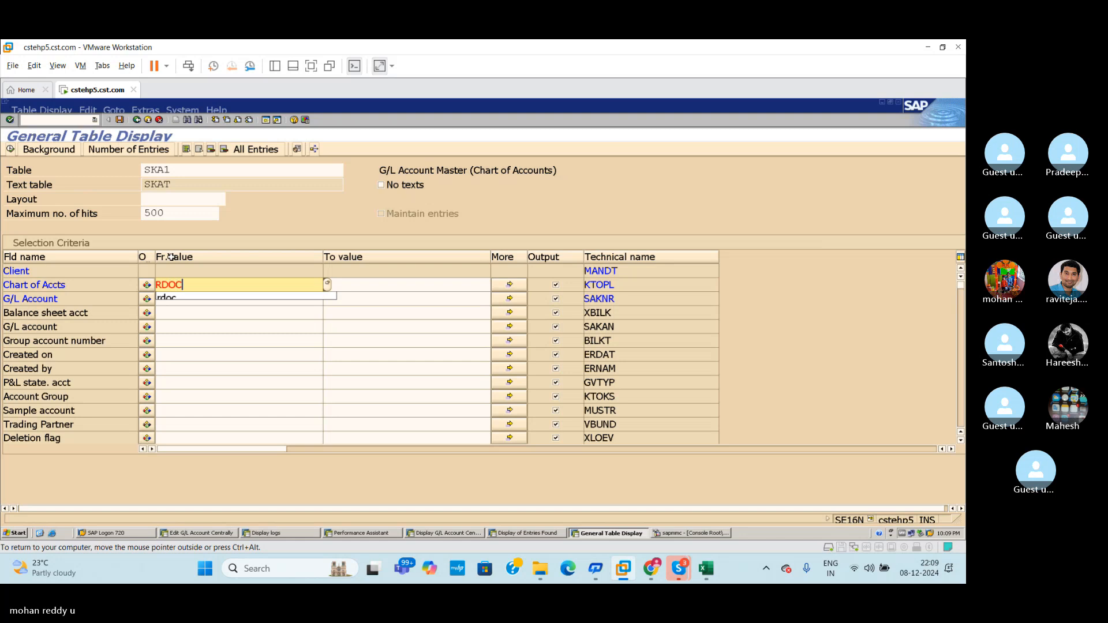
{"action": "left_click", "coordinate": [294, 318]}
{"action": "left_click", "coordinate": [182, 300]}
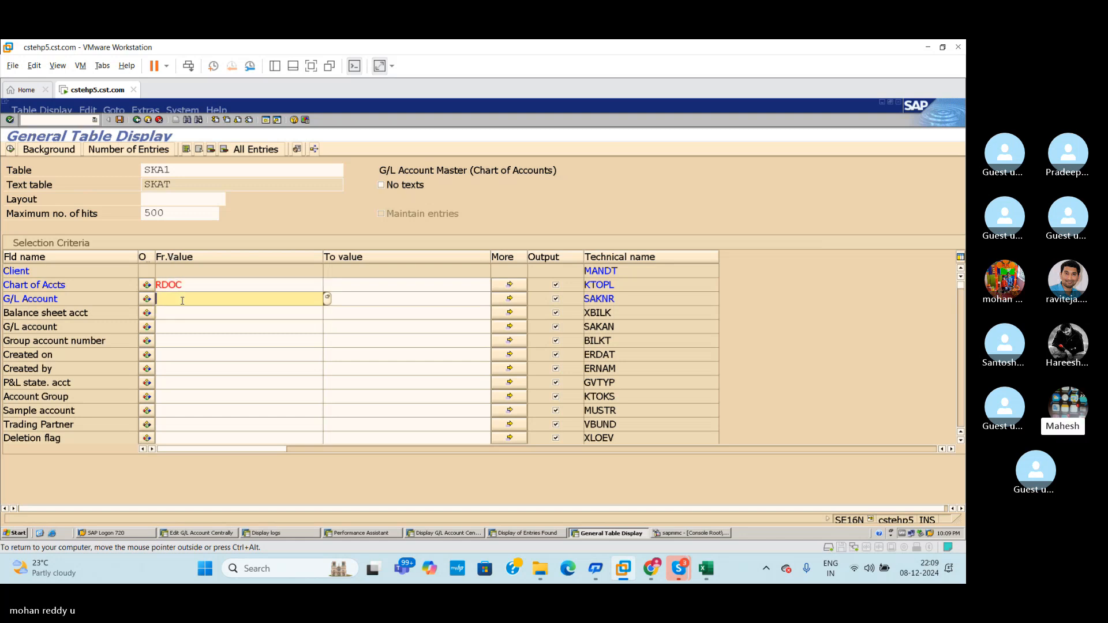
{"action": "type", "text": "1"}
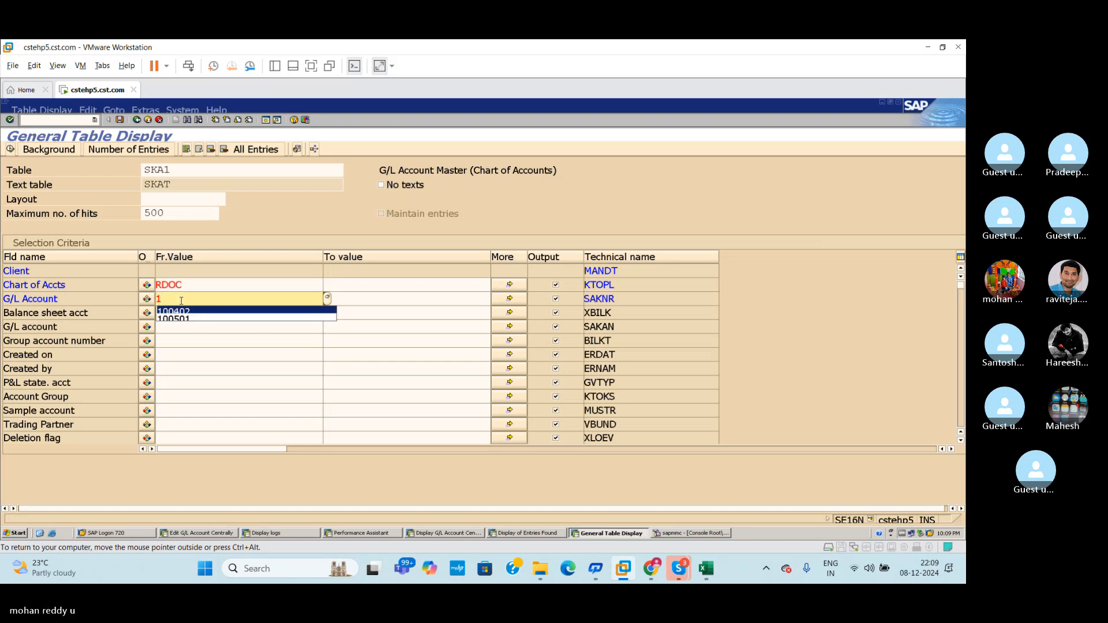
{"action": "key", "text": "Return"}
{"action": "left_click", "coordinate": [11, 149]}
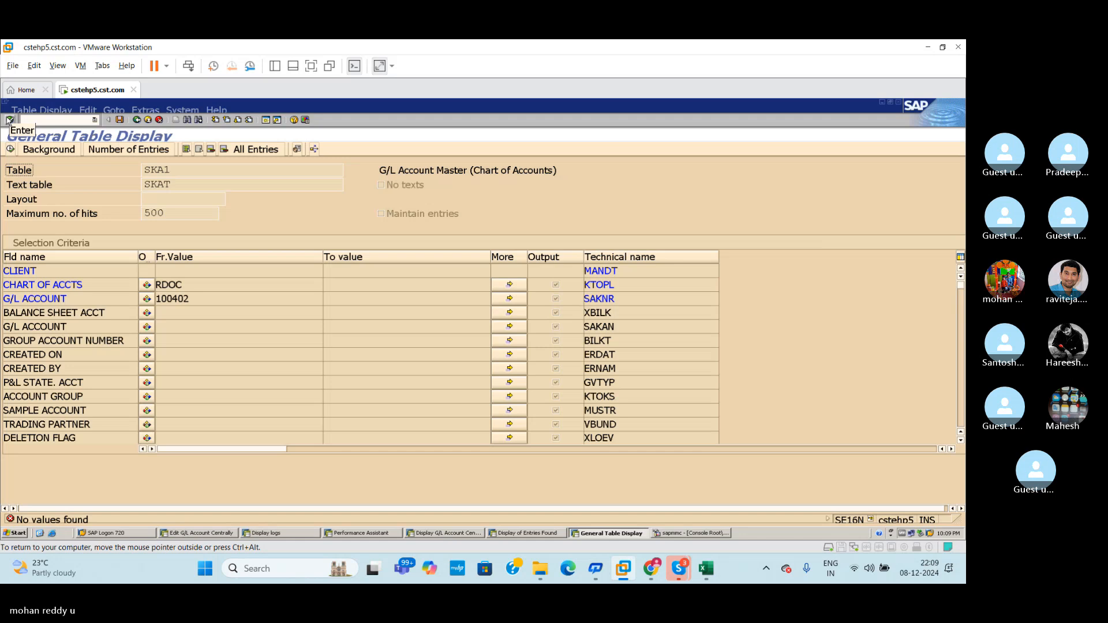
{"action": "left_click", "coordinate": [9, 120]}
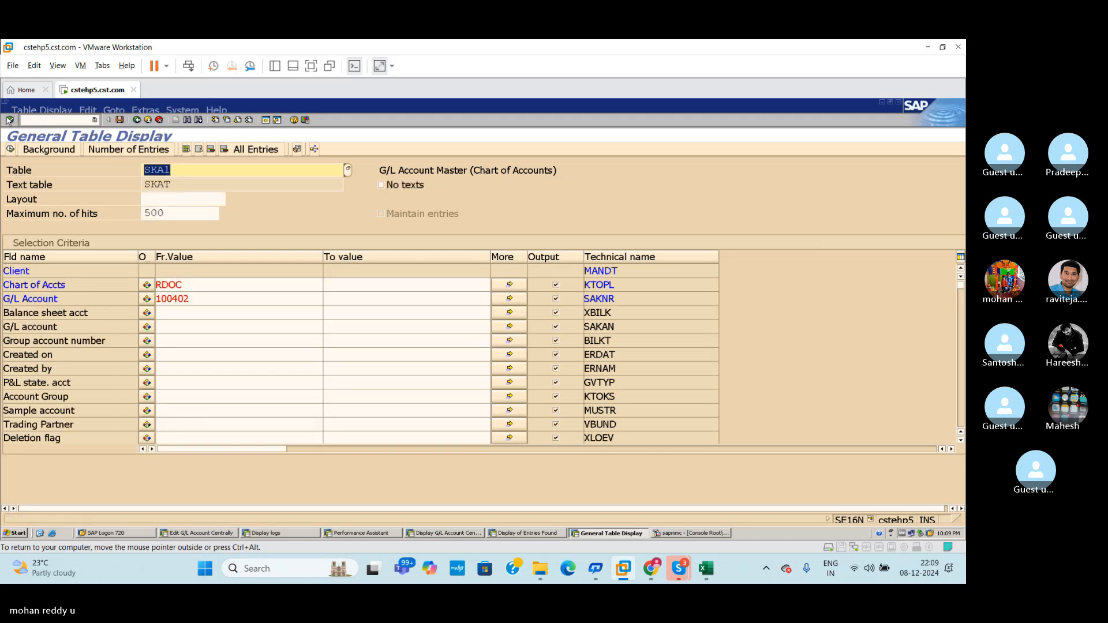
{"action": "left_click", "coordinate": [9, 149]}
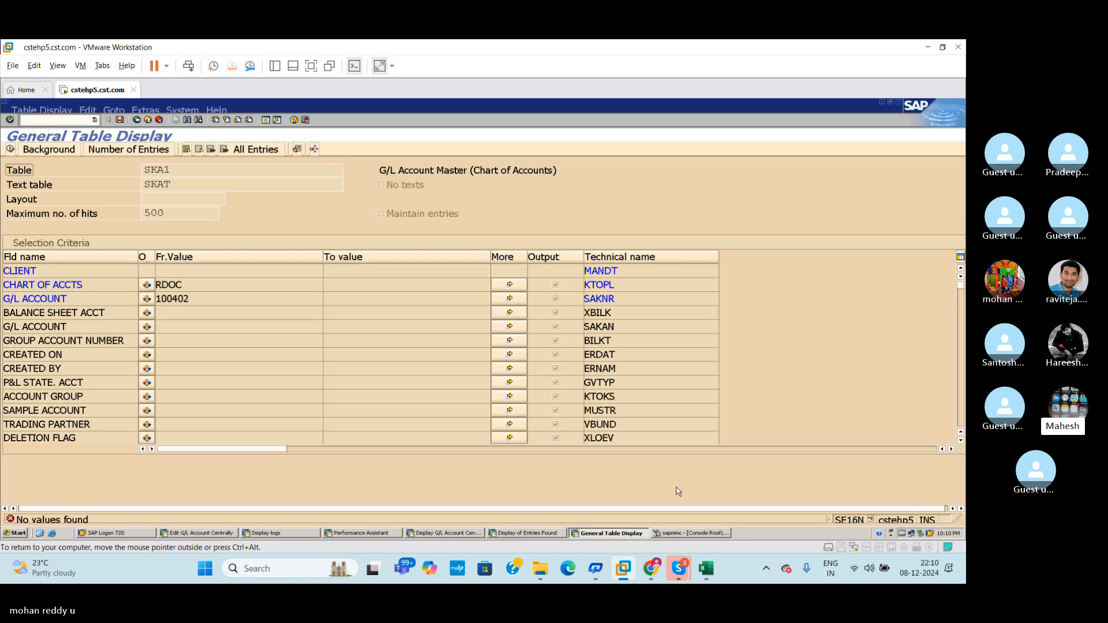
Step: Check the required GL accounts in the Excel workbook and the Skype call window, and return to the SAP virtual machine
{"action": "mouse_move", "coordinate": [688, 572]}
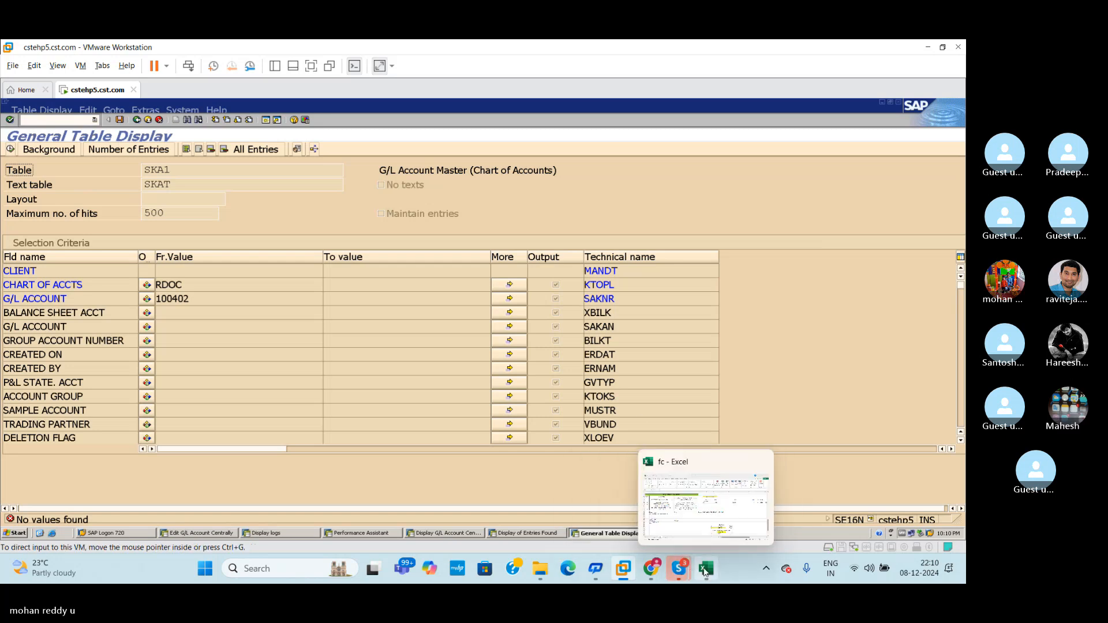
{"action": "left_click", "coordinate": [703, 570]}
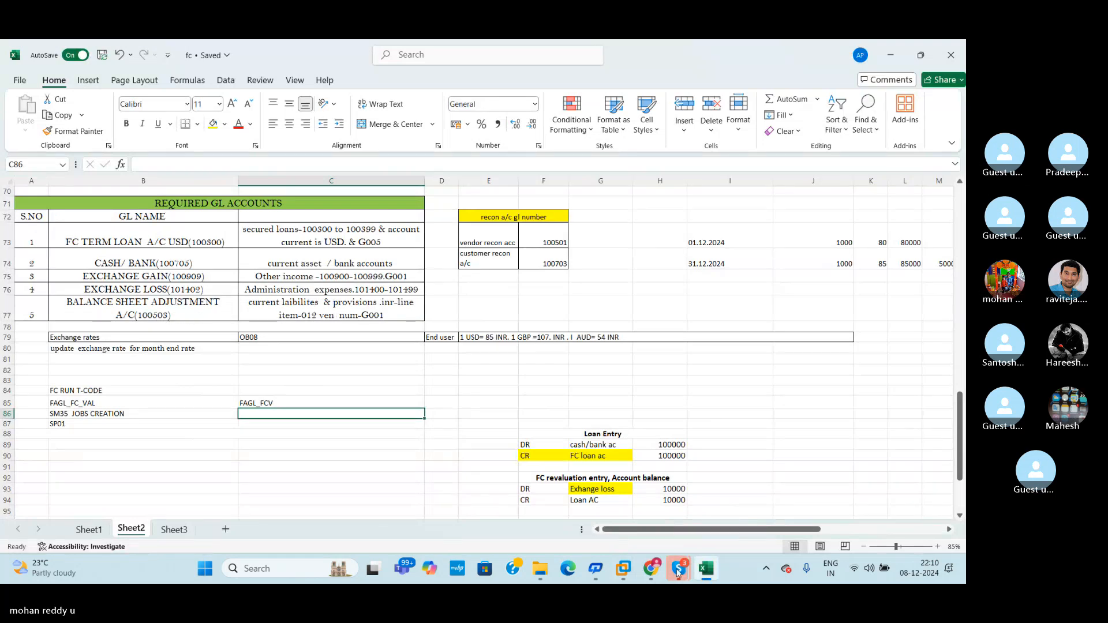
{"action": "mouse_move", "coordinate": [678, 568]}
{"action": "left_click", "coordinate": [668, 520]}
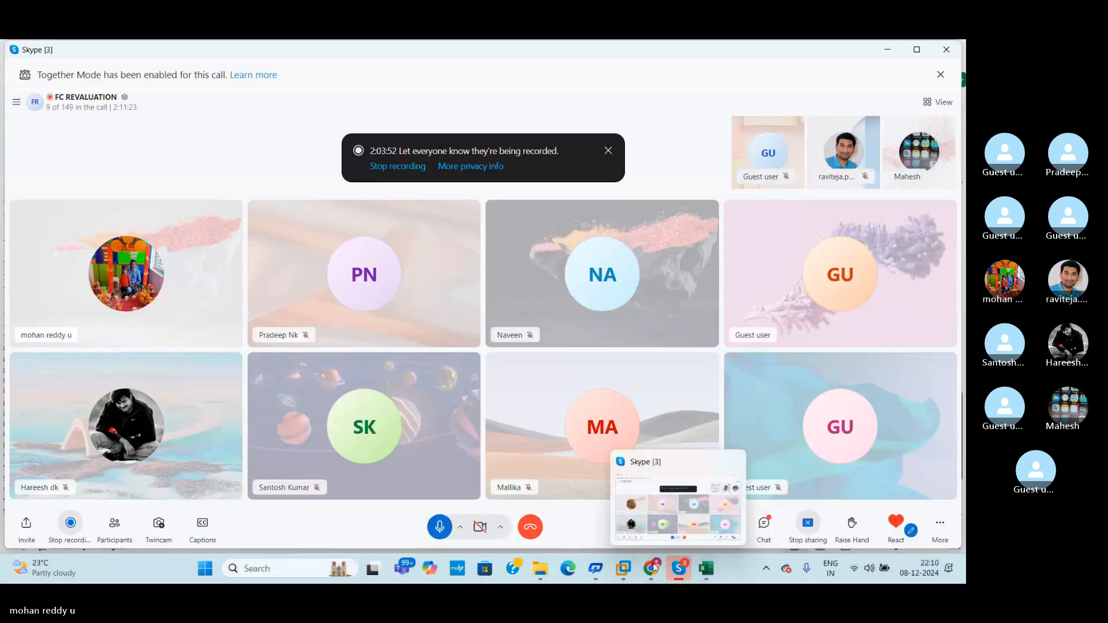
{"action": "mouse_move", "coordinate": [624, 568]}
{"action": "left_click", "coordinate": [637, 486]}
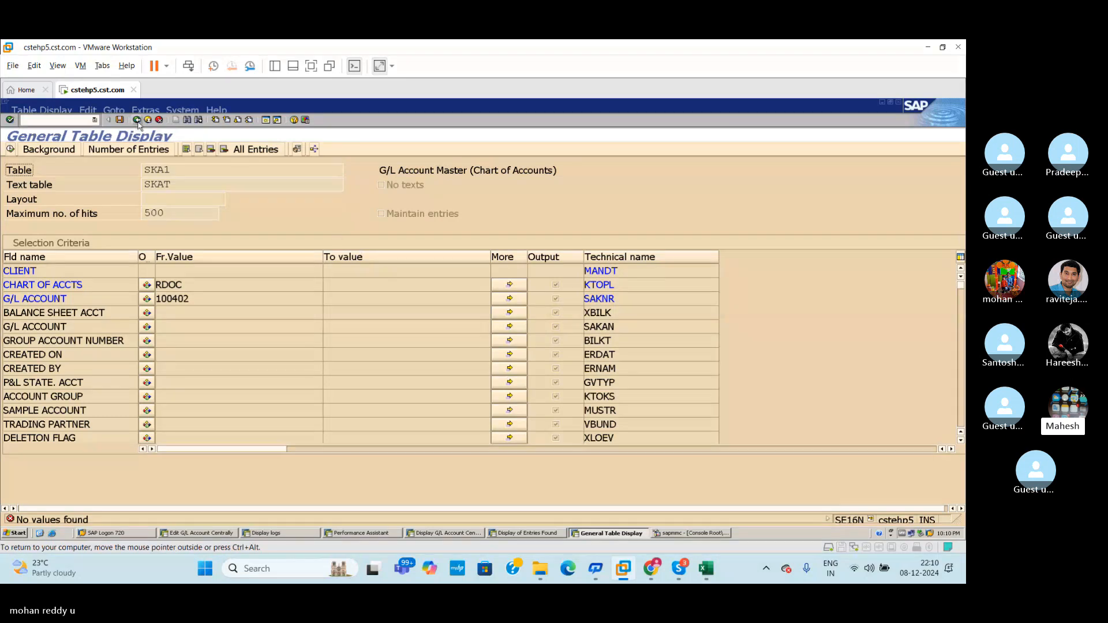
Step: Close the SAP sessions showing the SKA1 table selection and the exchange gain G/L account
{"action": "left_click", "coordinate": [88, 120]}
{"action": "type", "text": "/i"}
{"action": "key", "text": "Return"}
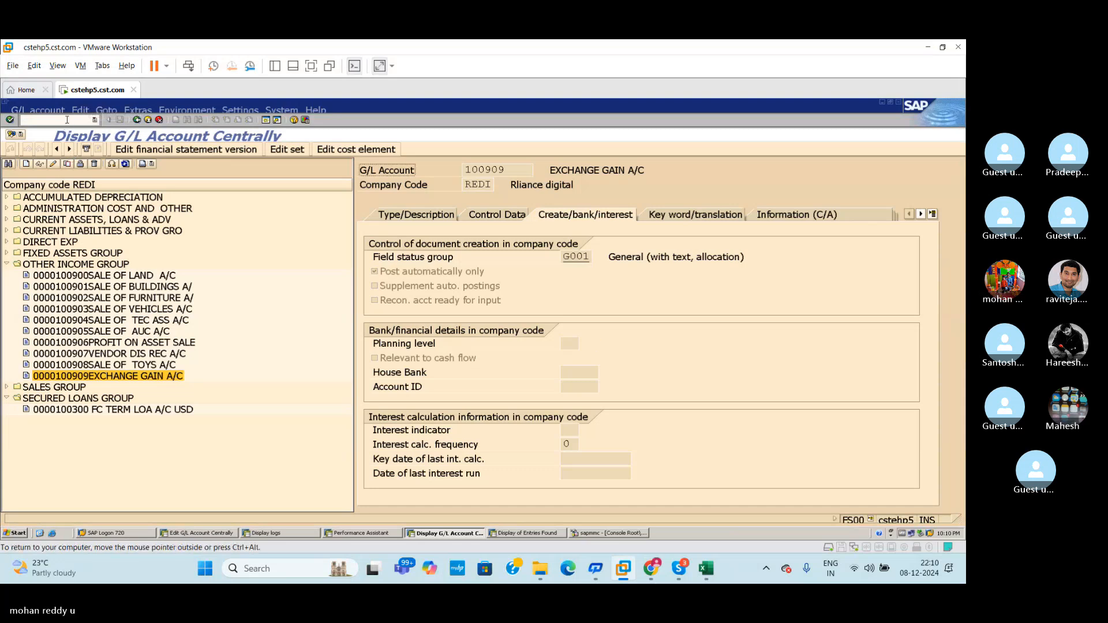
{"action": "type", "text": "/i"}
{"action": "key", "text": "Return"}
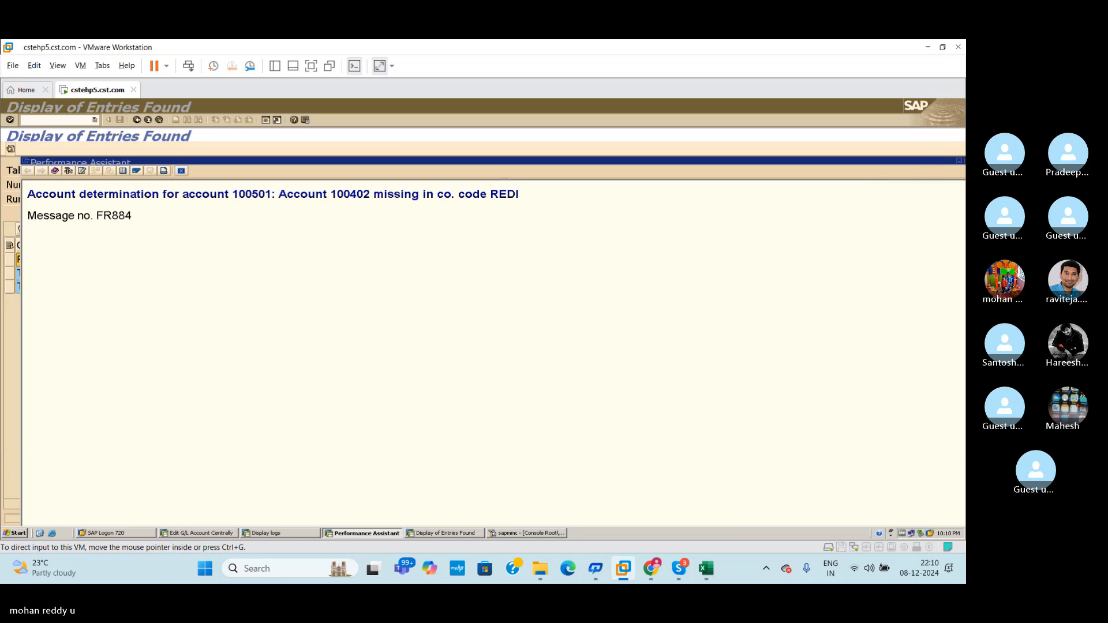
Step: Close the error message's Performance Assistant window and the session listing the SKB1 entries
{"action": "left_click_drag", "start_coordinate": [916, 162], "coordinate": [856, 164]}
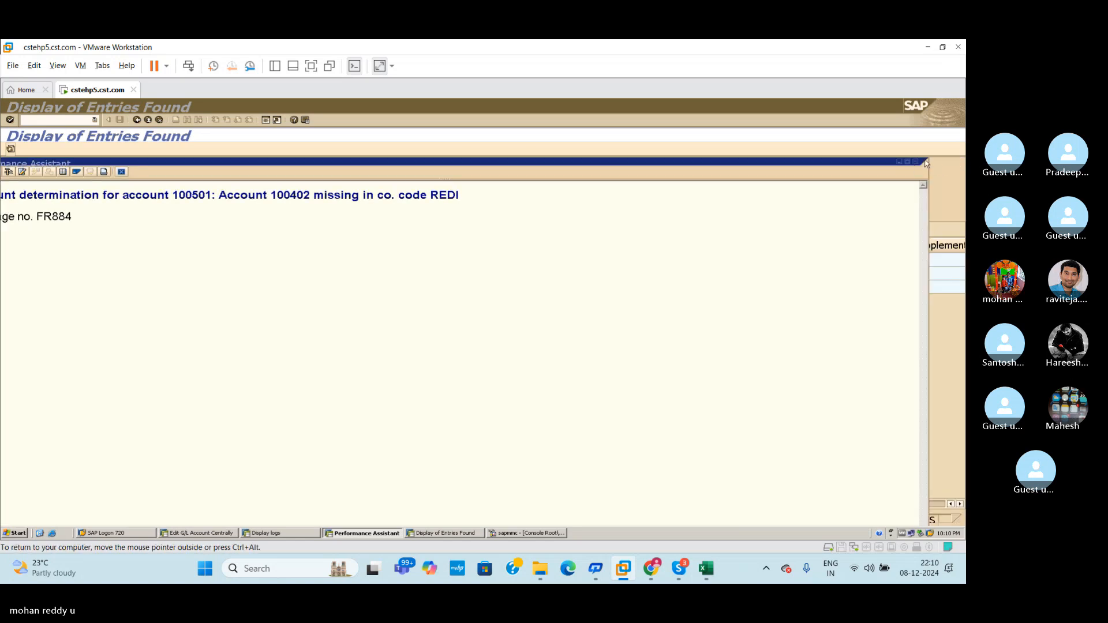
{"action": "left_click", "coordinate": [923, 161]}
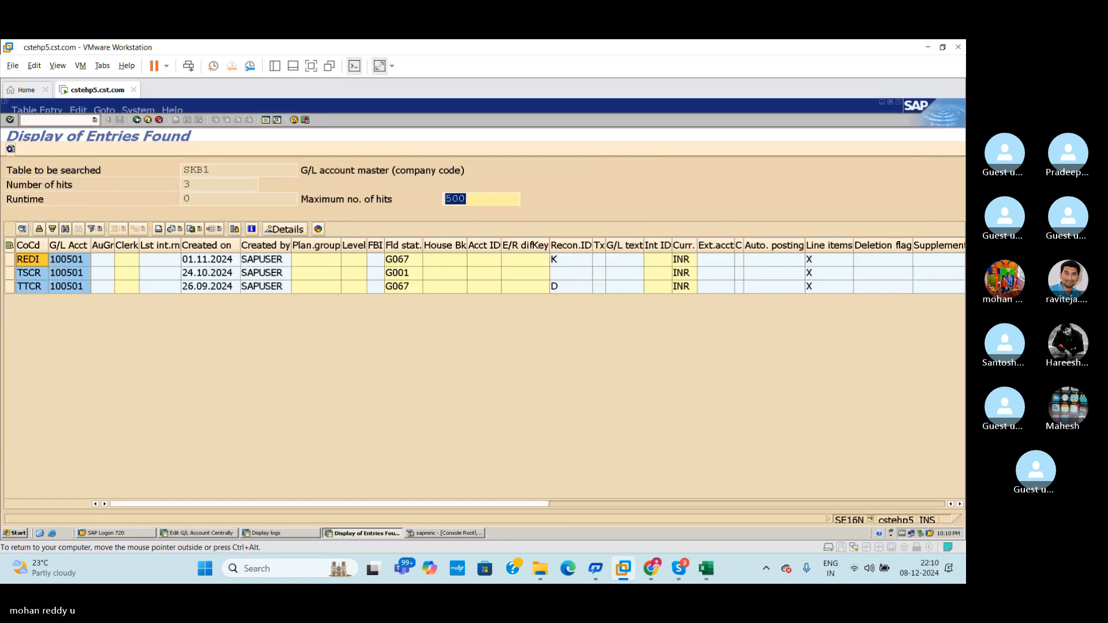
{"action": "left_click", "coordinate": [73, 119]}
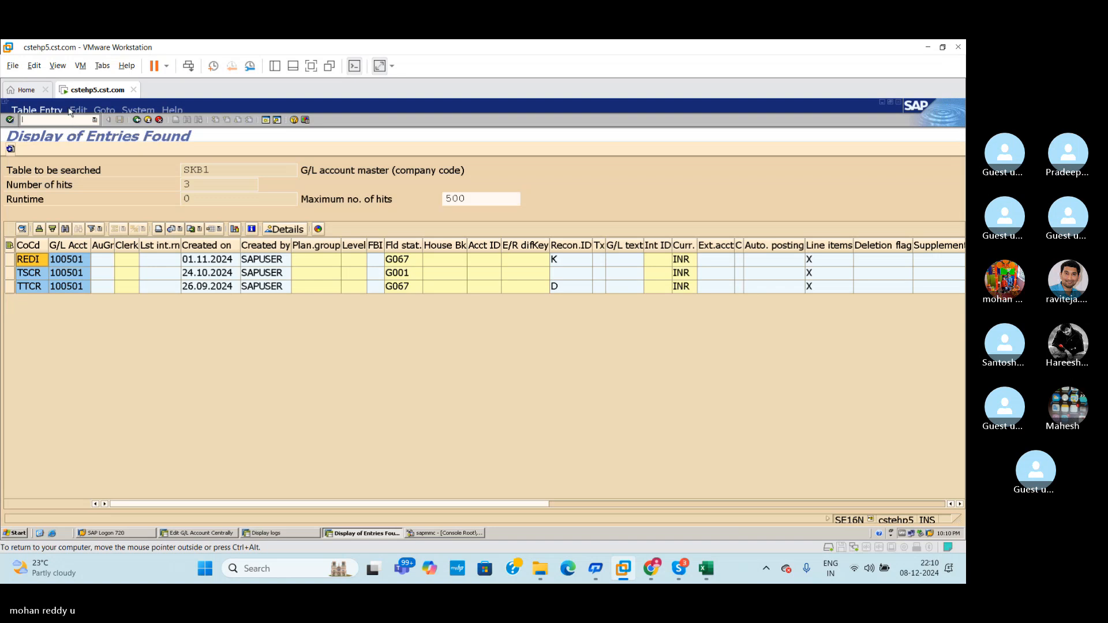
{"action": "type", "text": "/i"}
{"action": "key", "text": "Return"}
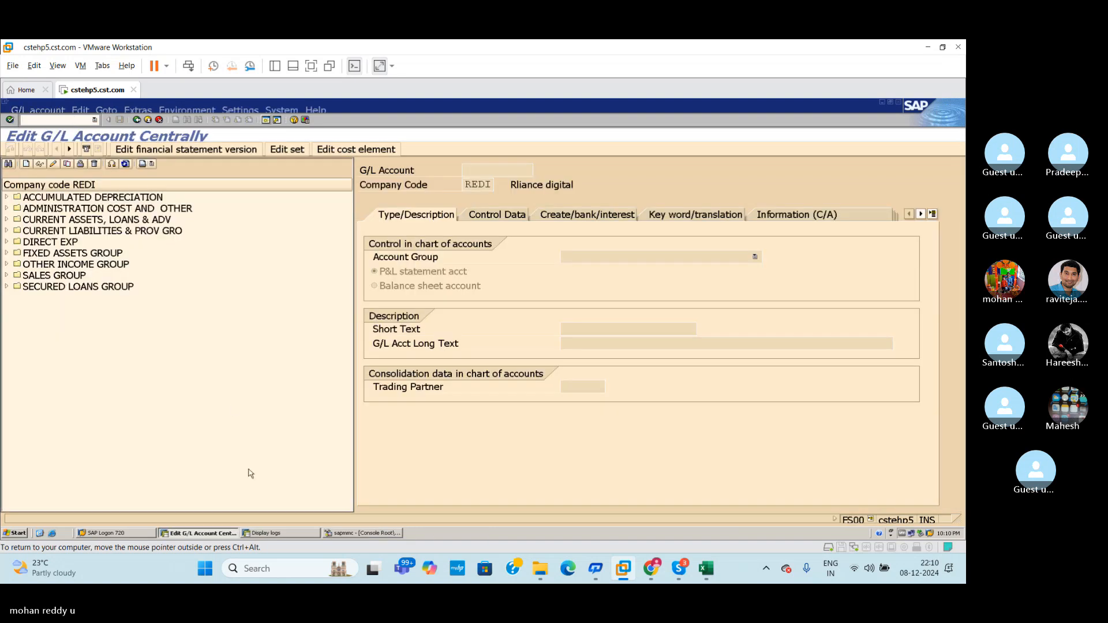
Step: Switch to the valuation log session and go back to the Foreign Currency Valuation selection screen
{"action": "left_click", "coordinate": [266, 534]}
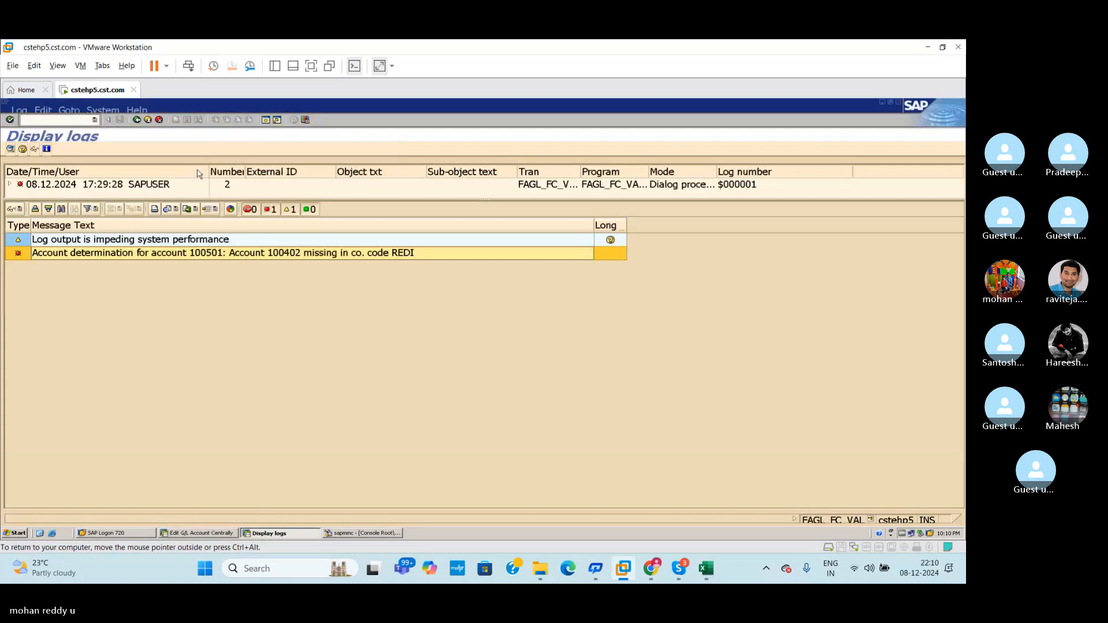
{"action": "left_click", "coordinate": [137, 120]}
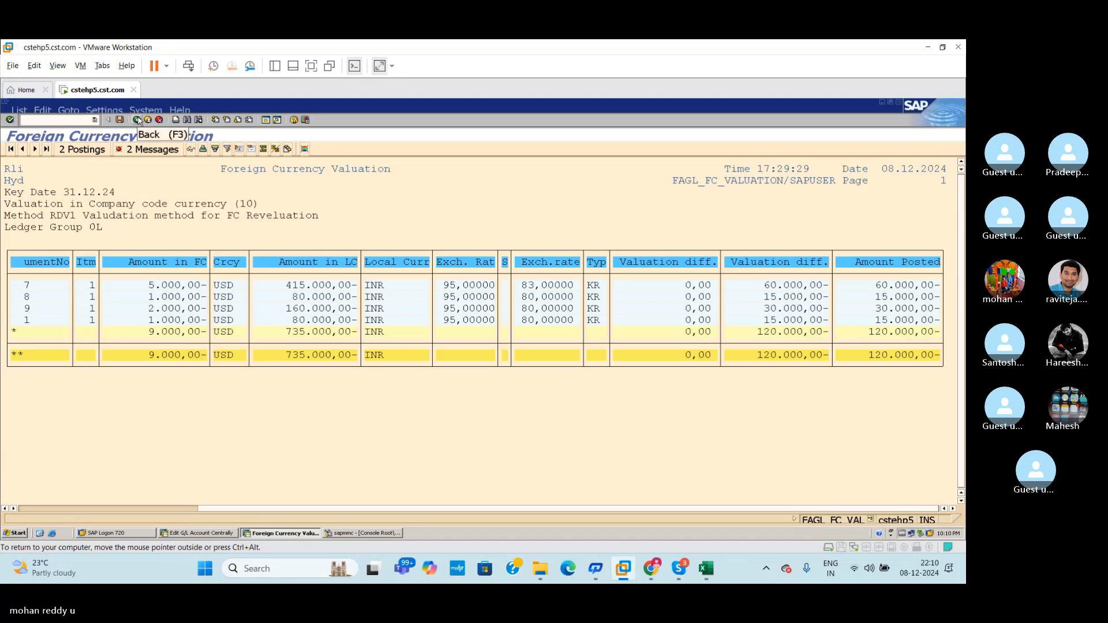
{"action": "left_click", "coordinate": [139, 120]}
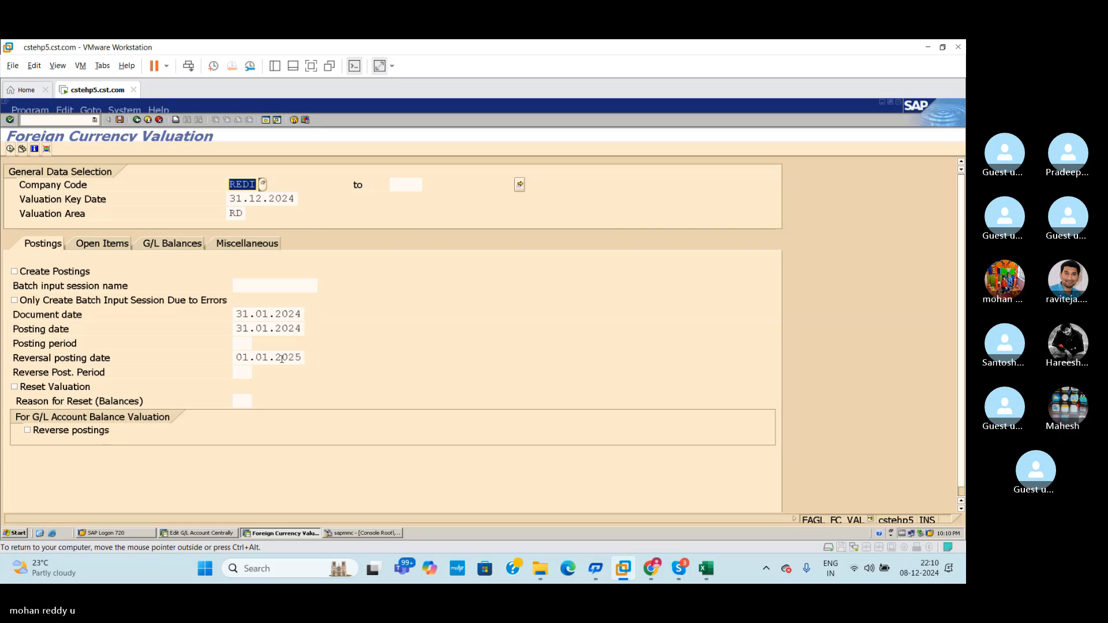
Step: Enable Only Create Batch Input Session Due to Errors and set the document date to 31.12.2024
{"action": "left_click", "coordinate": [302, 313]}
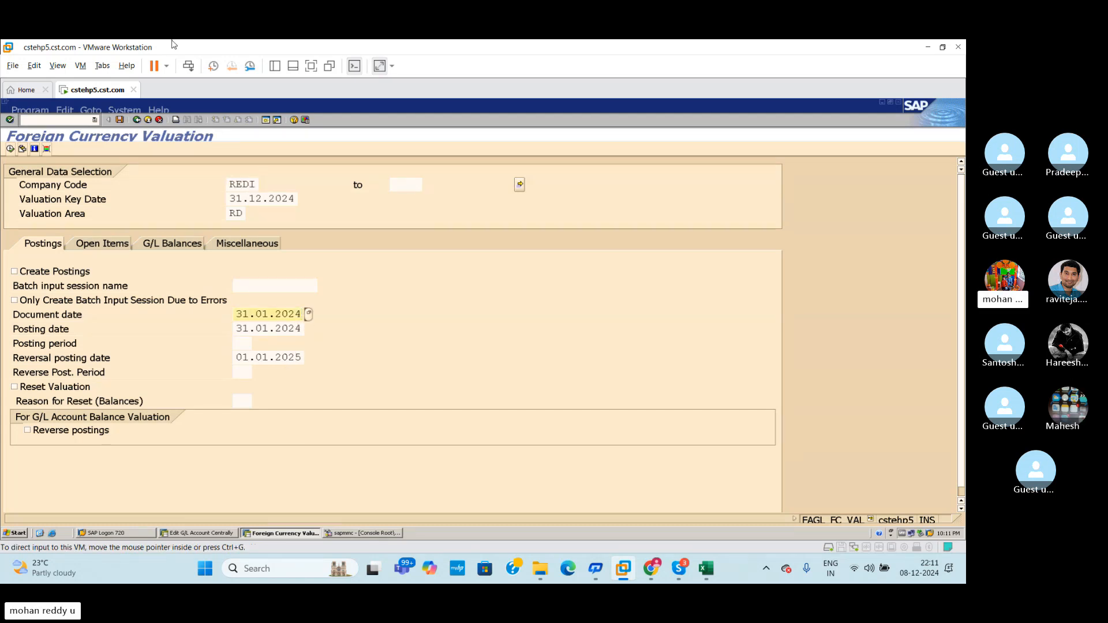
{"action": "left_click", "coordinate": [388, 297]}
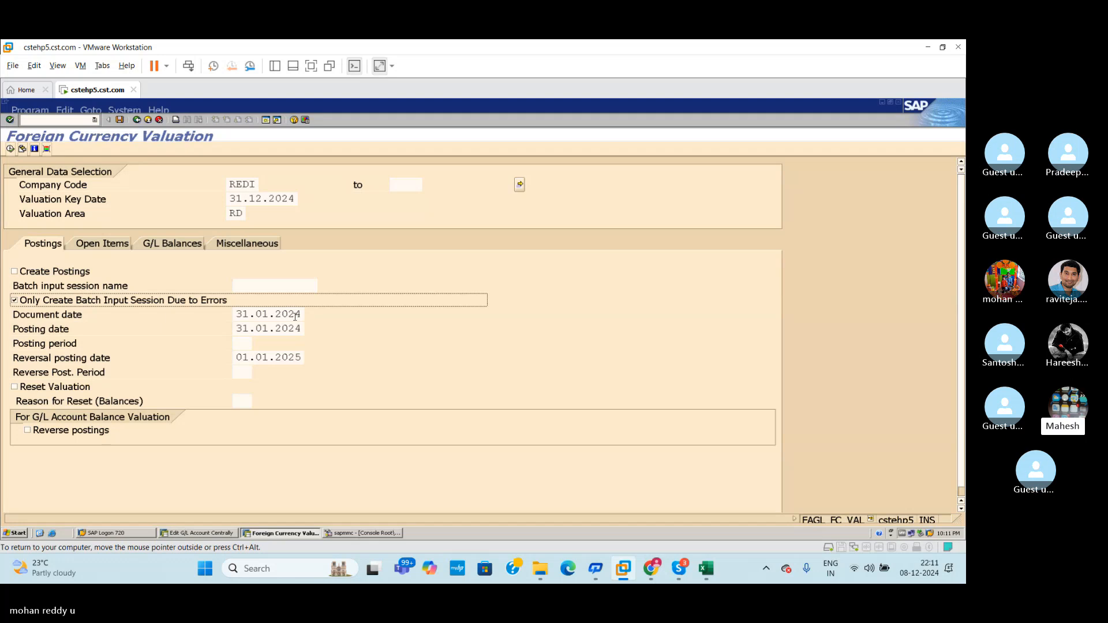
{"action": "left_click", "coordinate": [303, 314]}
{"action": "key", "text": "BackSpace"}
{"action": "key", "text": "BackSpace"}
{"action": "key", "text": "BackSpace"}
{"action": "key", "text": "BackSpace"}
{"action": "key", "text": "BackSpace"}
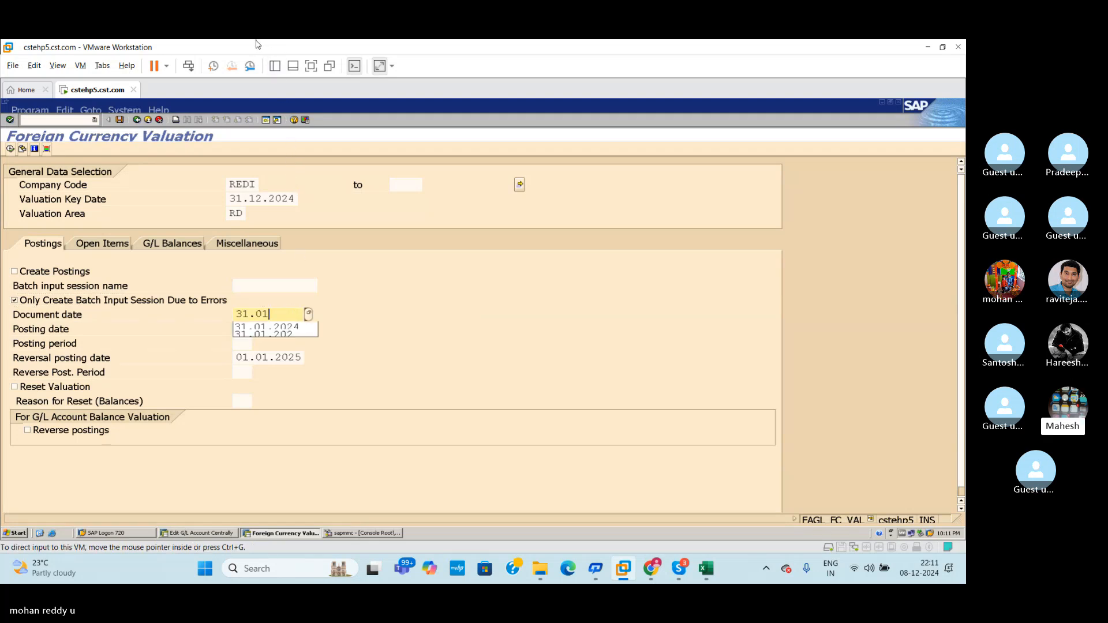
{"action": "key", "text": "BackSpace"}
{"action": "key", "text": "BackSpace"}
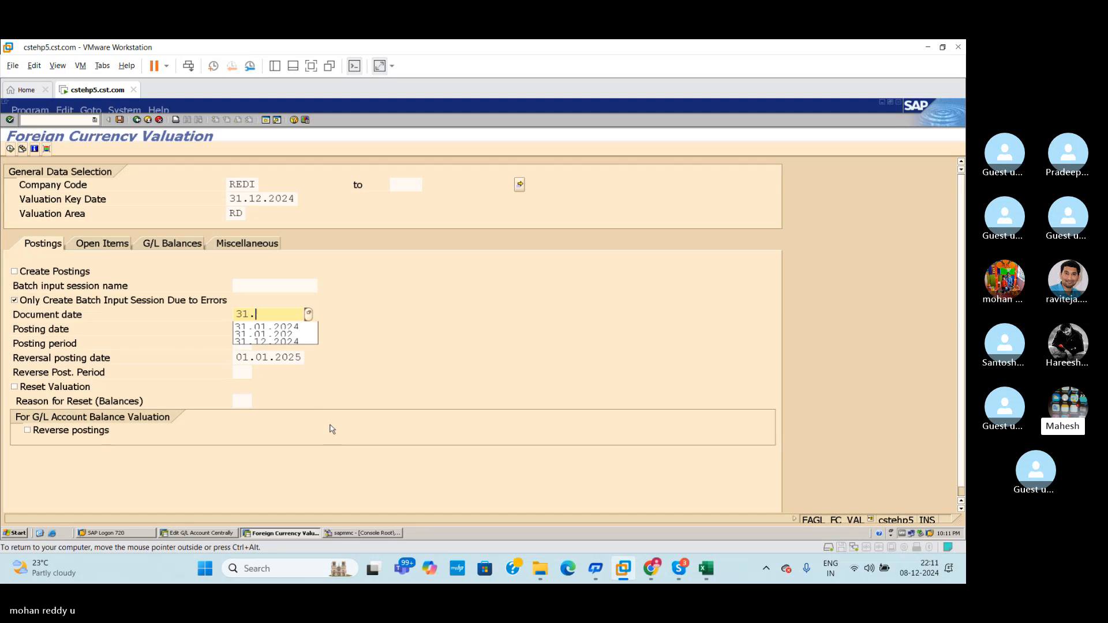
{"action": "type", "text": "12.2024"}
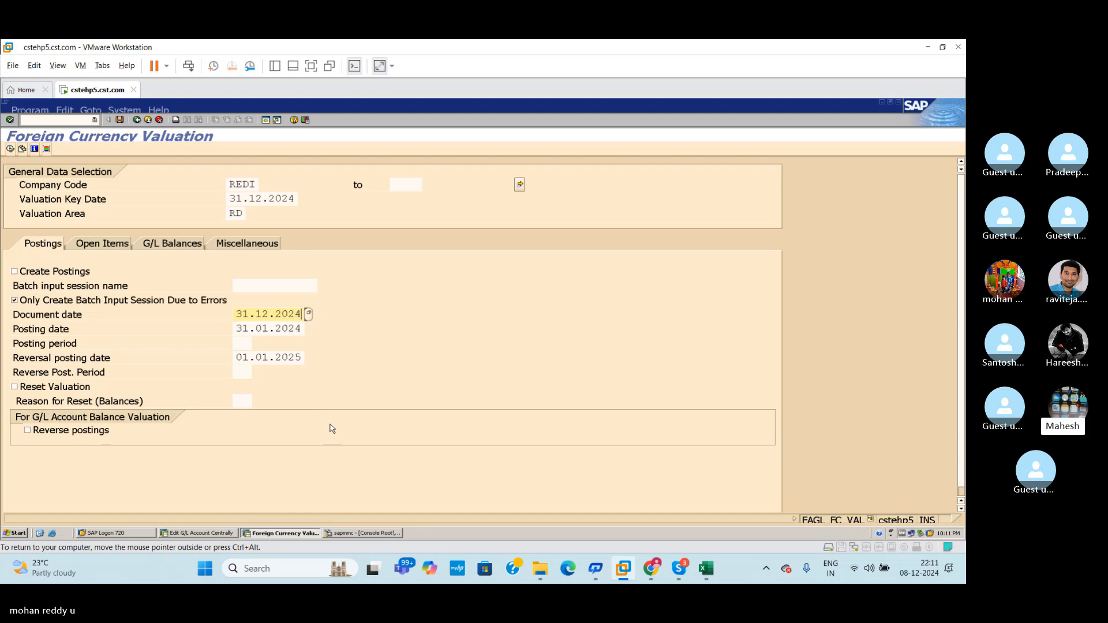
Step: Set the posting date to 31.12.2024
{"action": "left_click", "coordinate": [303, 328]}
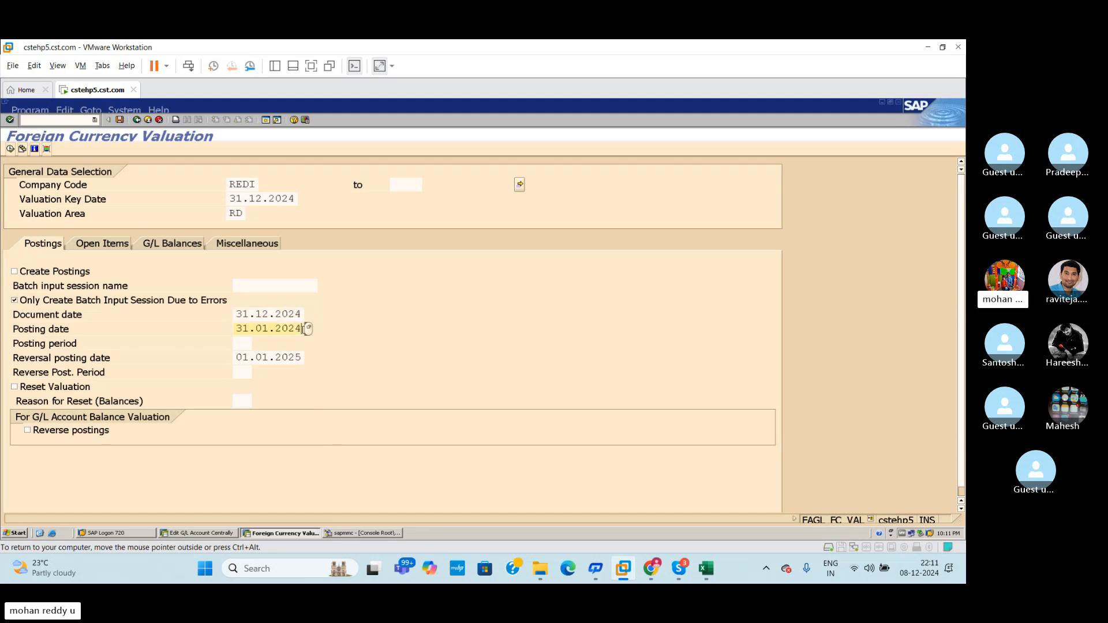
{"action": "key", "text": "BackSpace"}
{"action": "key", "text": "BackSpace"}
{"action": "key", "text": "BackSpace"}
{"action": "key", "text": "BackSpace"}
{"action": "key", "text": "BackSpace"}
{"action": "key", "text": "BackSpace"}
{"action": "key", "text": "BackSpace"}
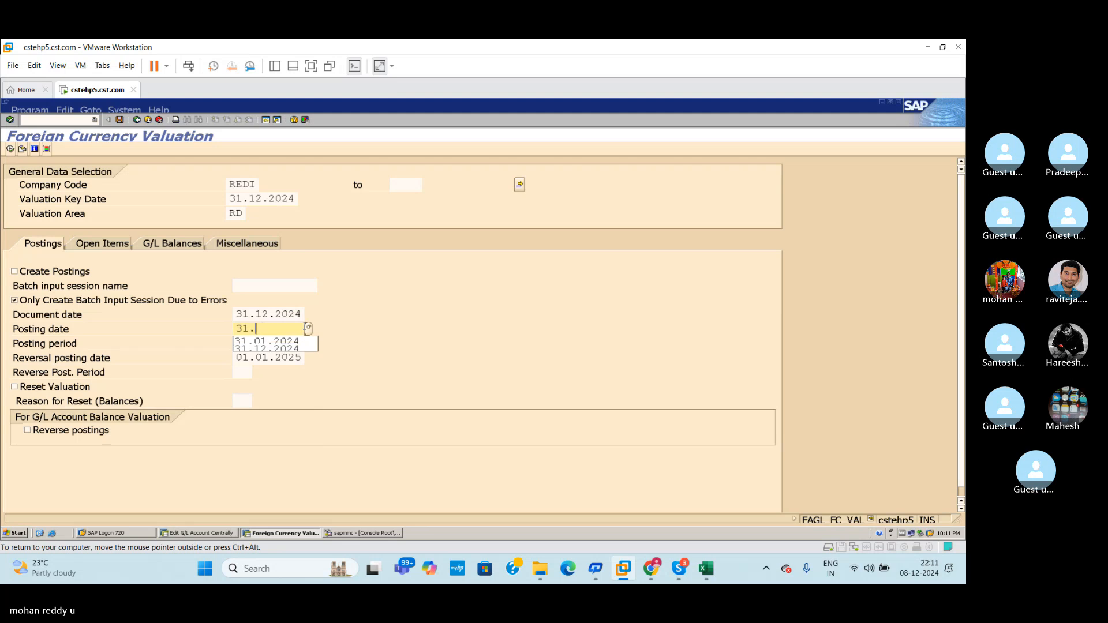
{"action": "type", "text": "12.2024"}
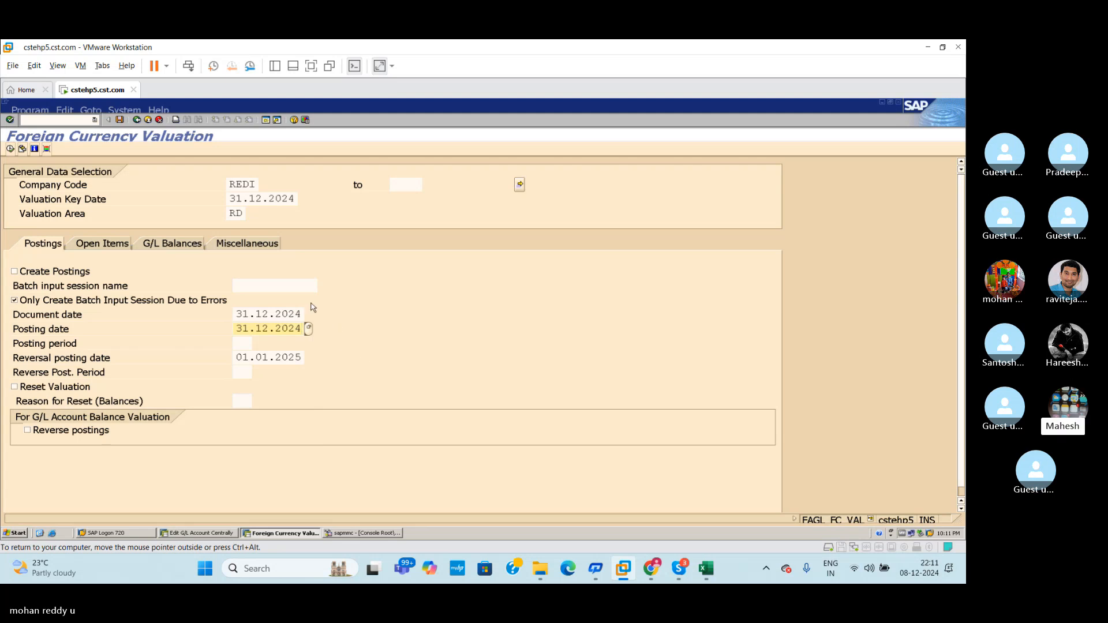
Step: In the open items settings, keep No GR/IR Accounts selected and enable Valuate G/L Account Open Items
{"action": "left_click", "coordinate": [113, 245]}
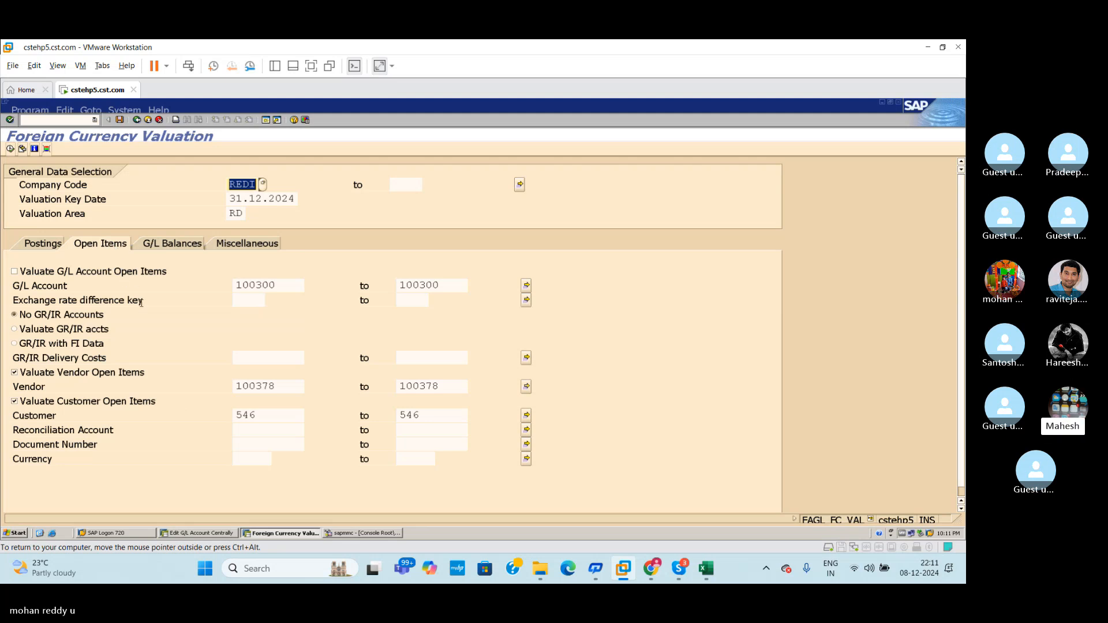
{"action": "left_click", "coordinate": [21, 318]}
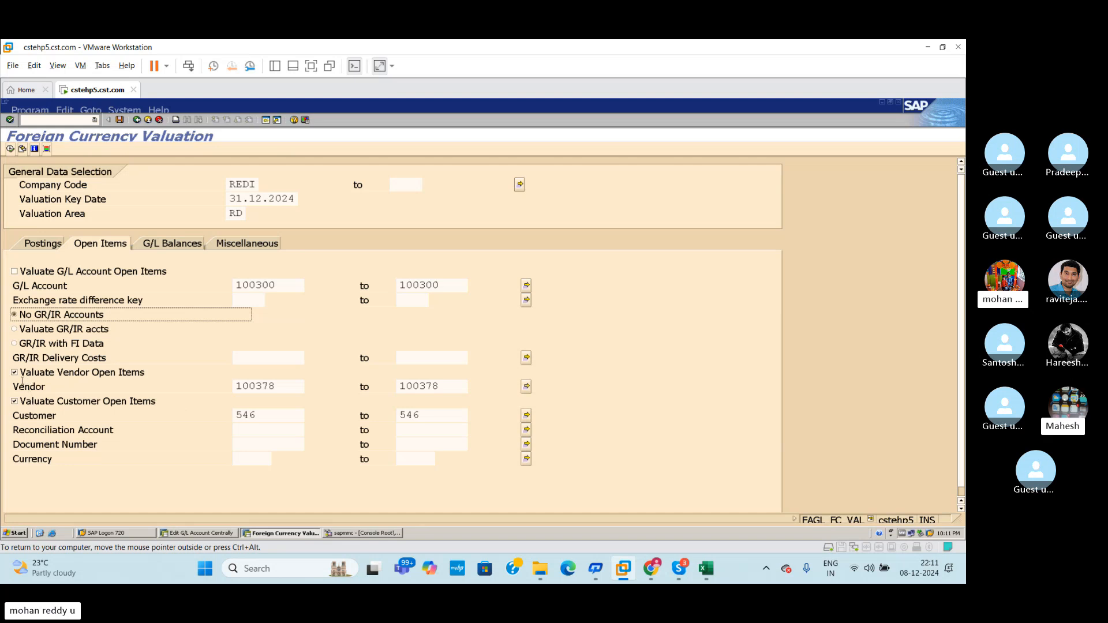
{"action": "left_click", "coordinate": [15, 273]}
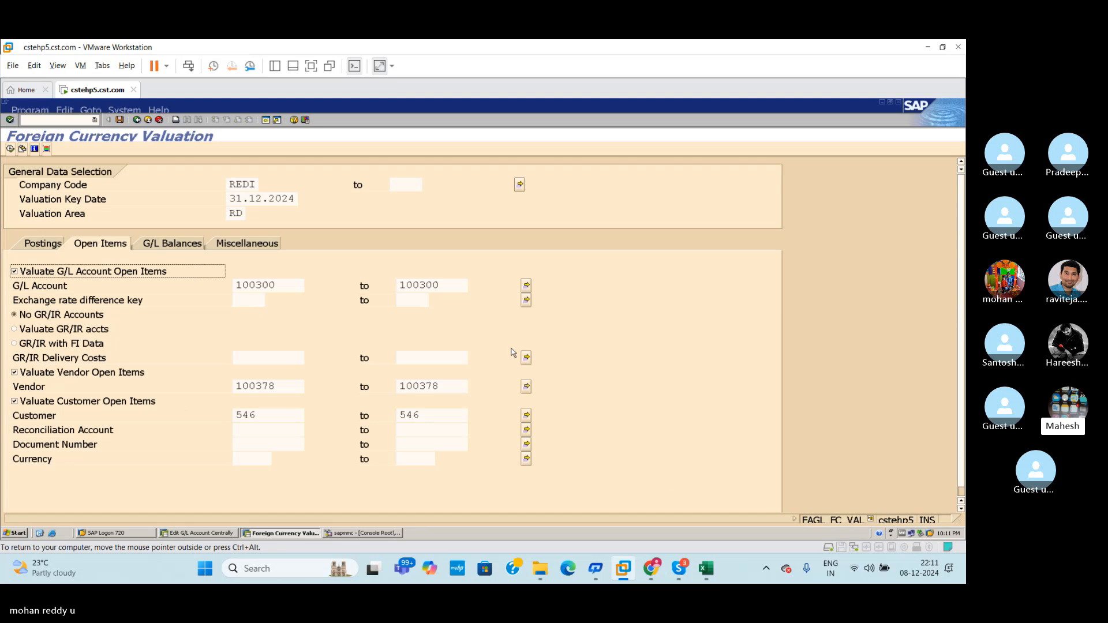
Step: Run the foreign currency valuation for REDI and display its message log
{"action": "left_click", "coordinate": [11, 149]}
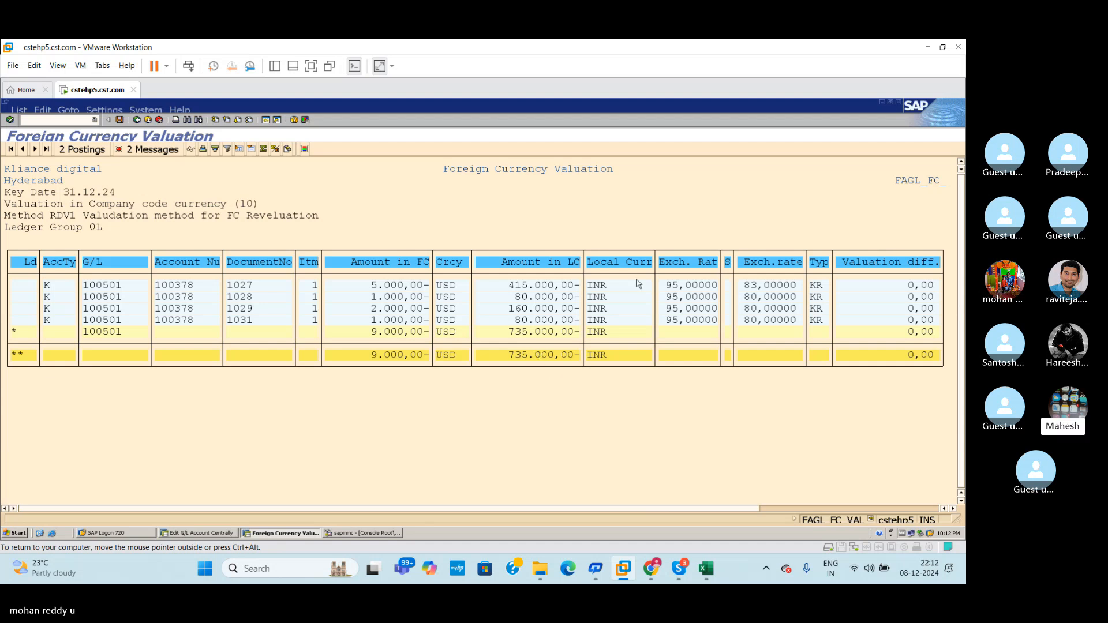
{"action": "left_click", "coordinate": [137, 121]}
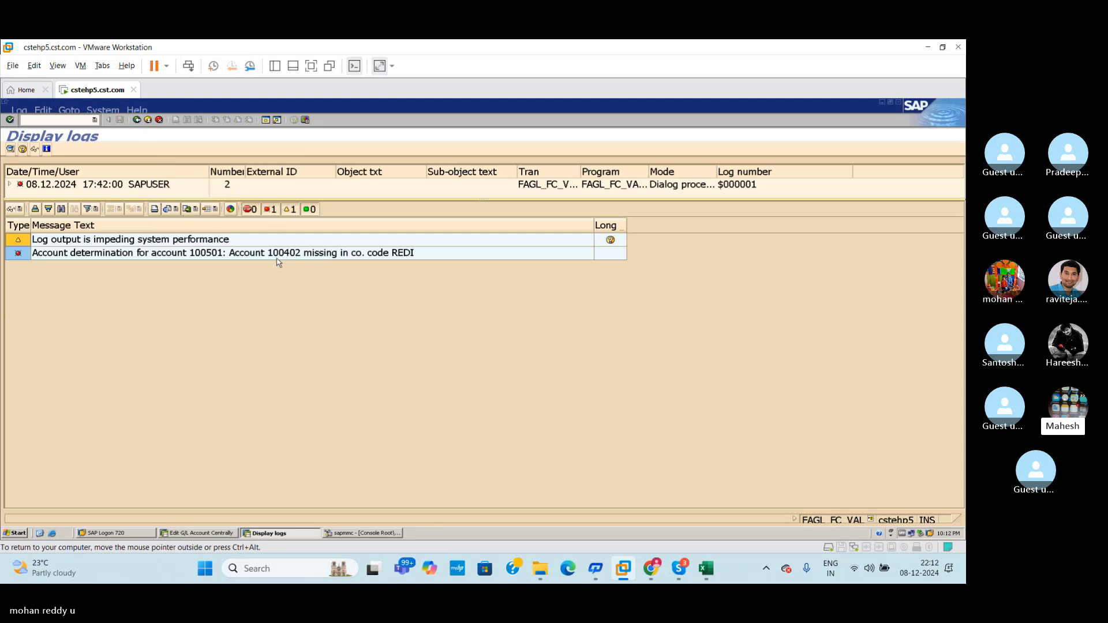
Step: Start SE16N in a new session and enter T030H as the table
{"action": "left_click", "coordinate": [265, 120]}
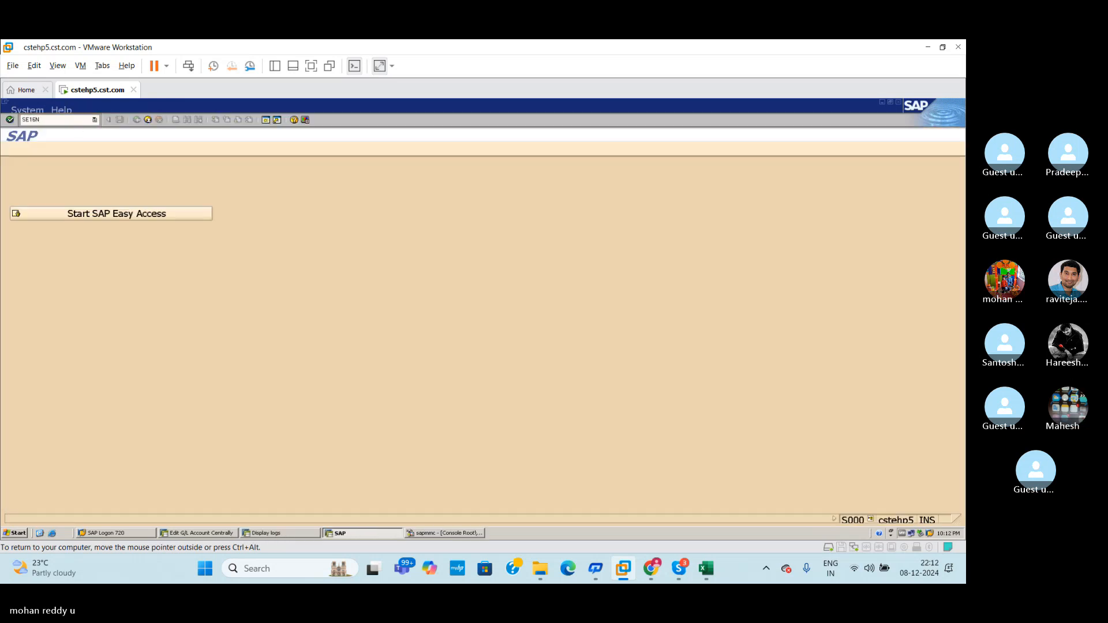
{"action": "type", "text": "SE16N"}
{"action": "key", "text": "Return"}
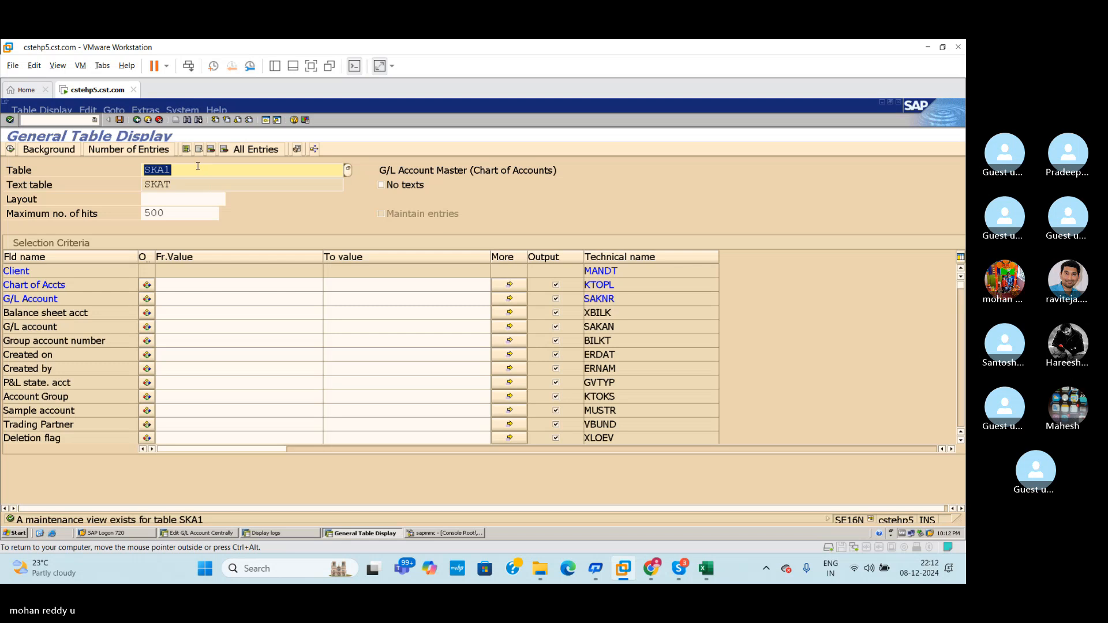
{"action": "type", "text": "T"}
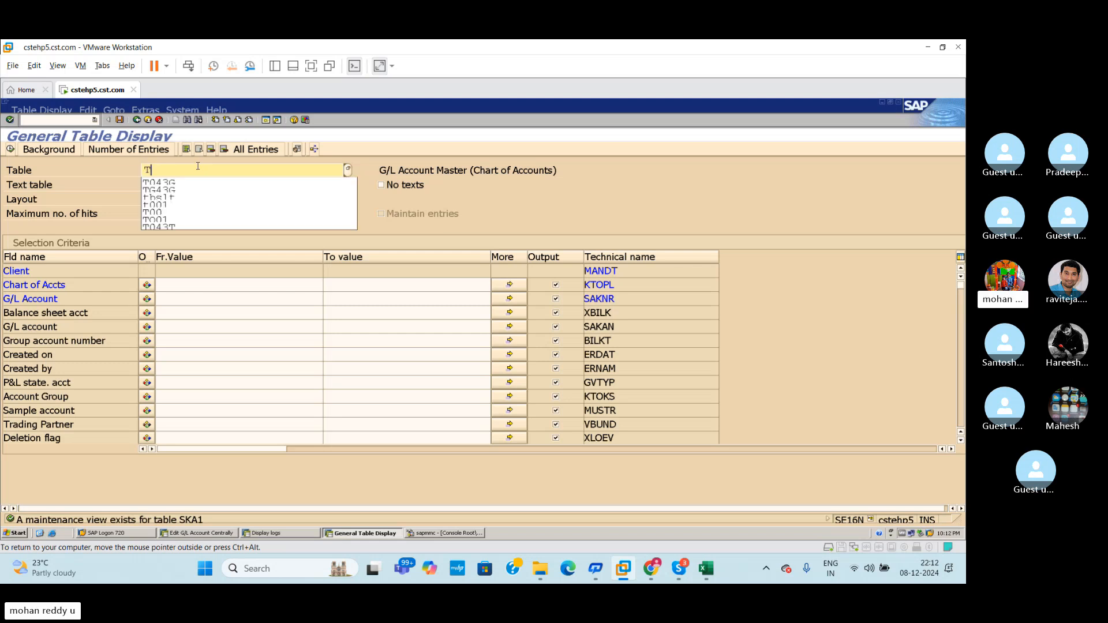
{"action": "type", "text": "0"}
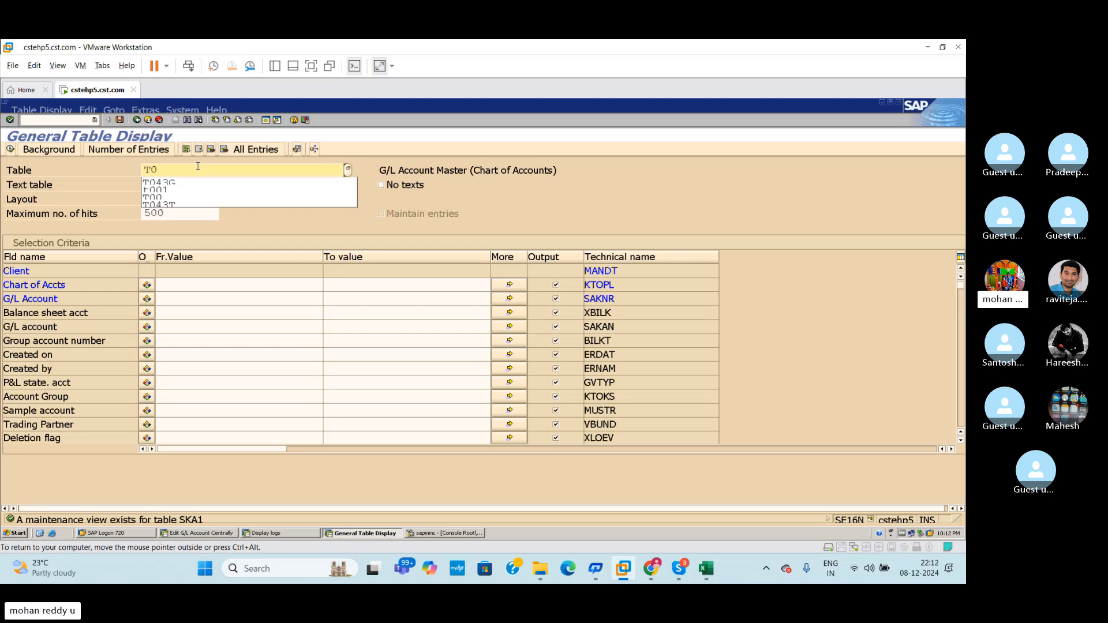
{"action": "type", "text": "30"}
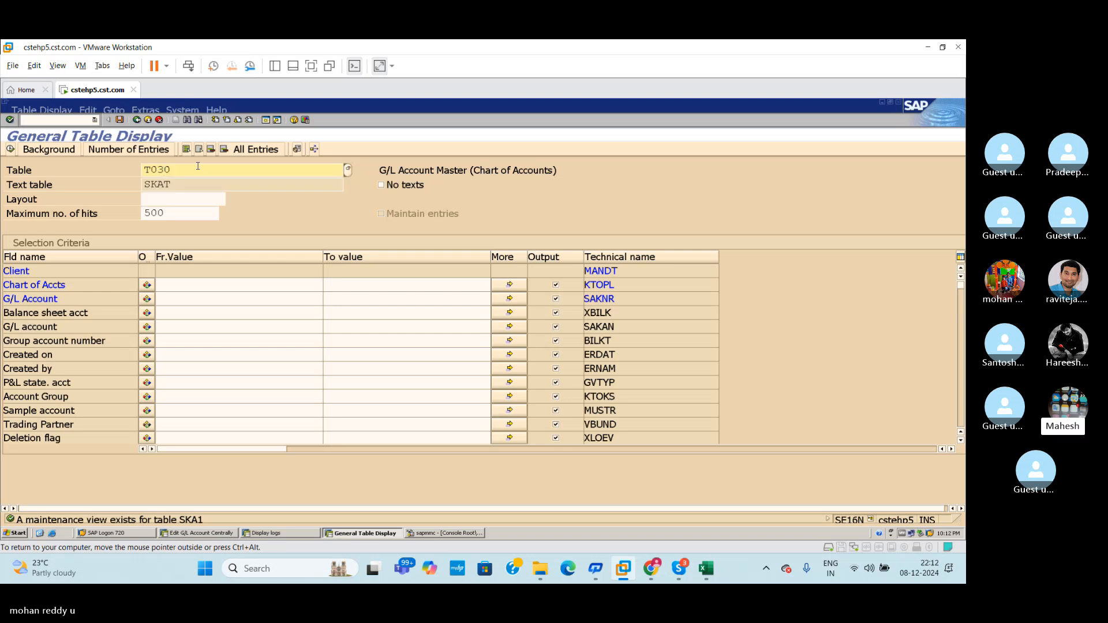
{"action": "type", "text": "H"}
Step: Try to list the T030H entries for chart of accounts RDOC and G/L account 100501
{"action": "left_click", "coordinate": [179, 301]}
{"action": "left_click", "coordinate": [180, 286]}
{"action": "type", "text": "RDOC"}
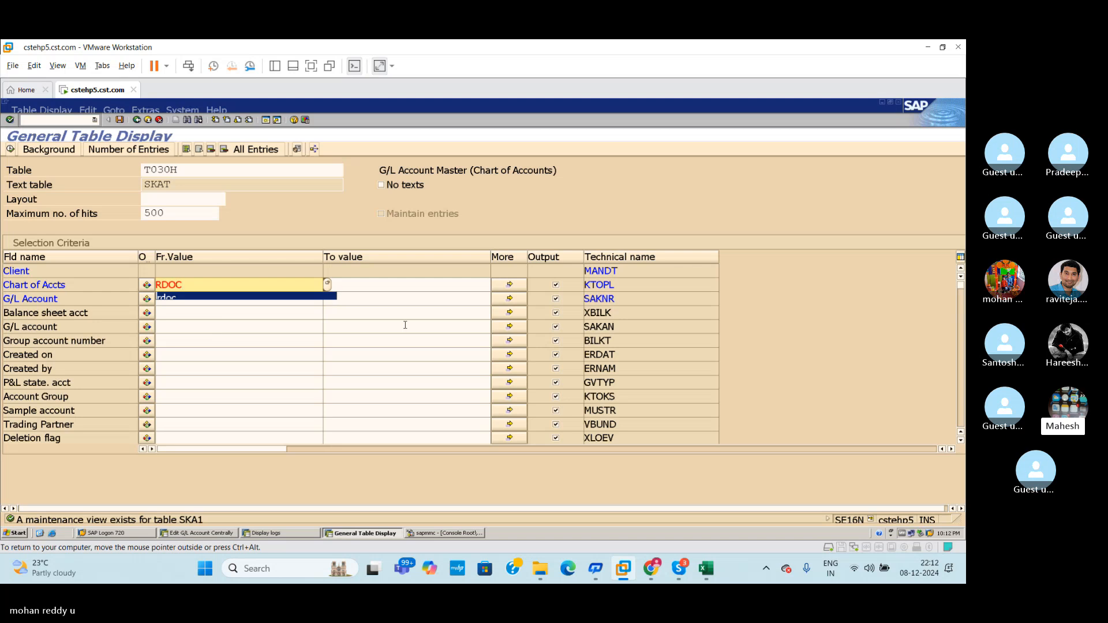
{"action": "left_click", "coordinate": [200, 299]}
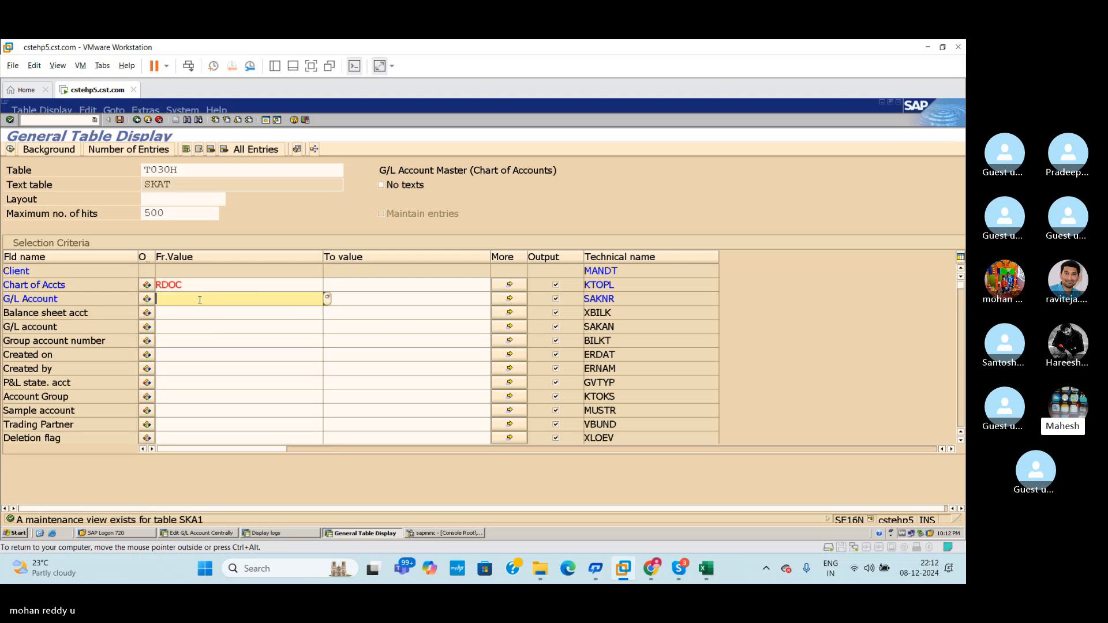
{"action": "key", "text": "alt+Tab"}
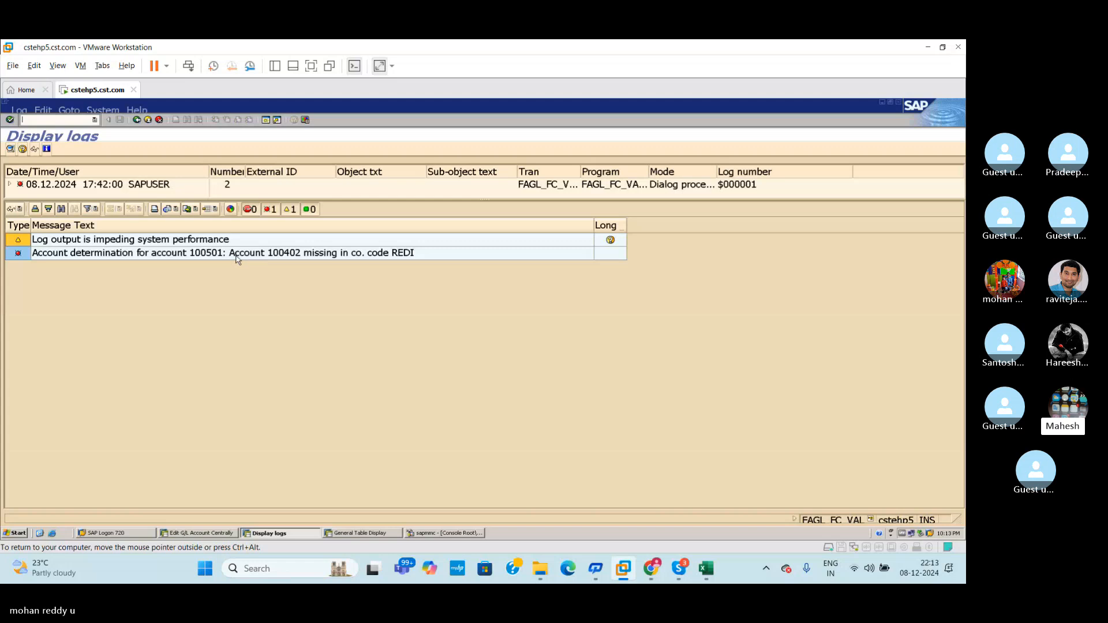
{"action": "key", "text": "alt+Tab"}
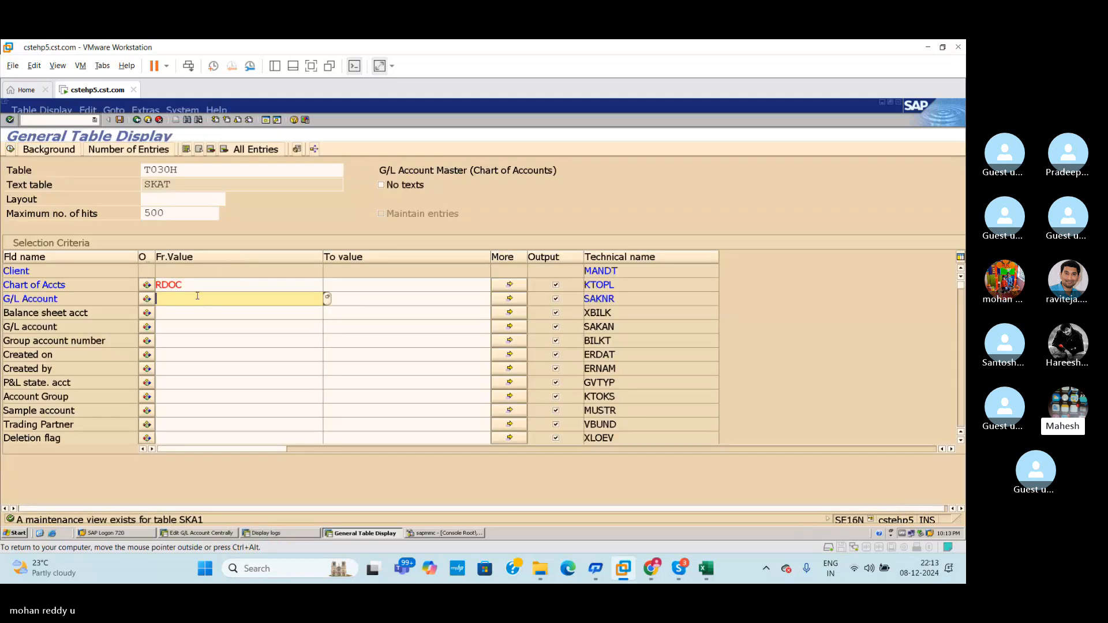
{"action": "type", "text": "100501"}
{"action": "left_click", "coordinate": [10, 149]}
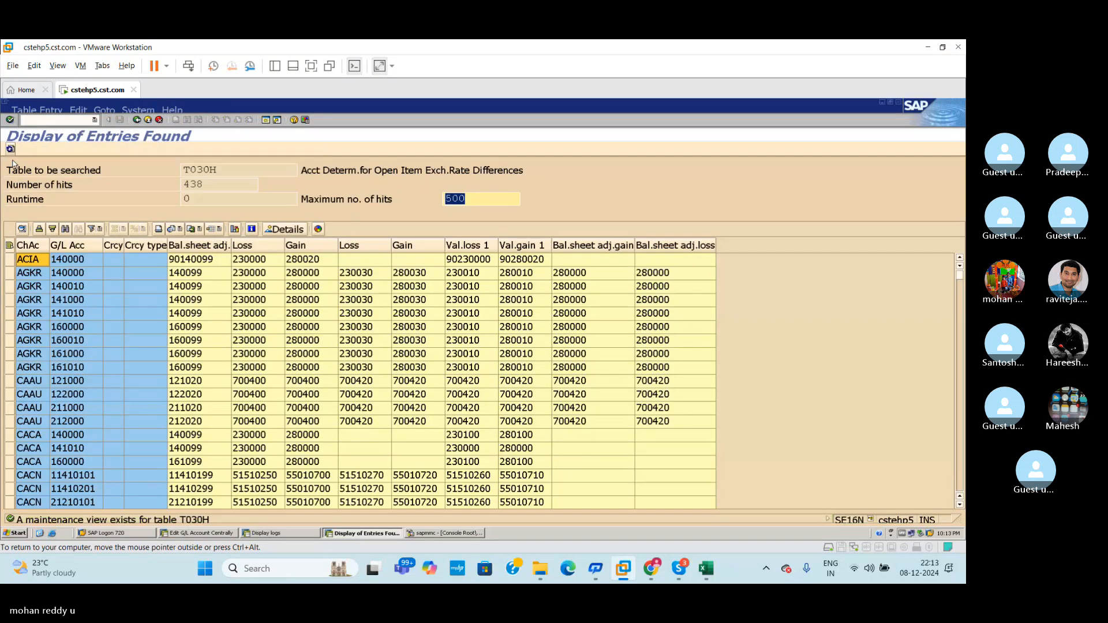
{"action": "left_click", "coordinate": [136, 119]}
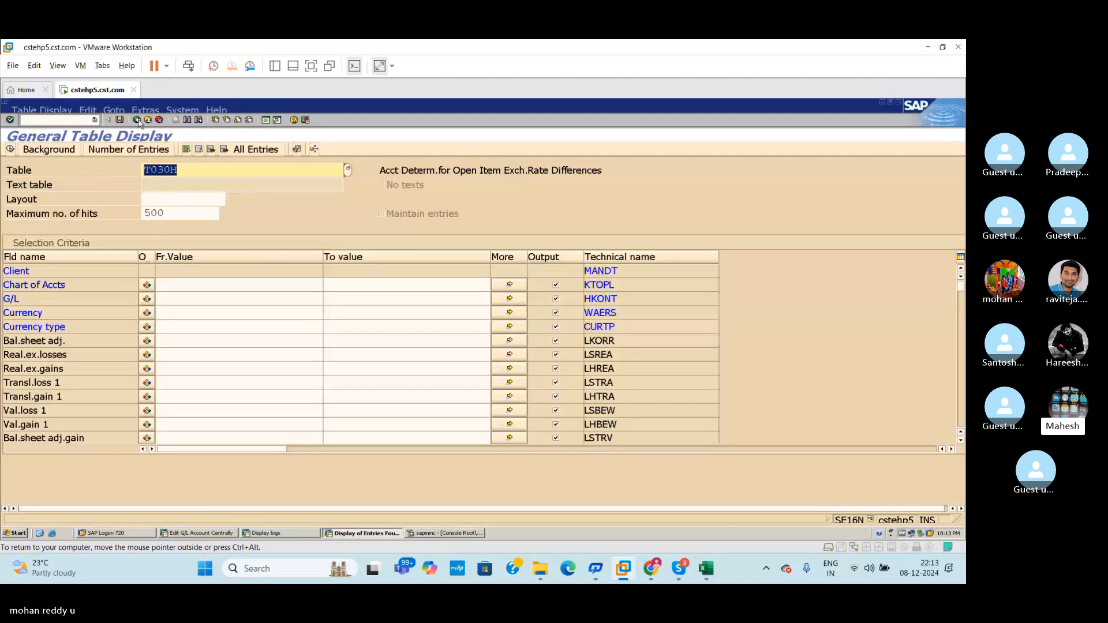
Step: Filter T030H by chart of accounts rdoc and G/L account 100501, and display the matching account determination entry
{"action": "left_click", "coordinate": [191, 285]}
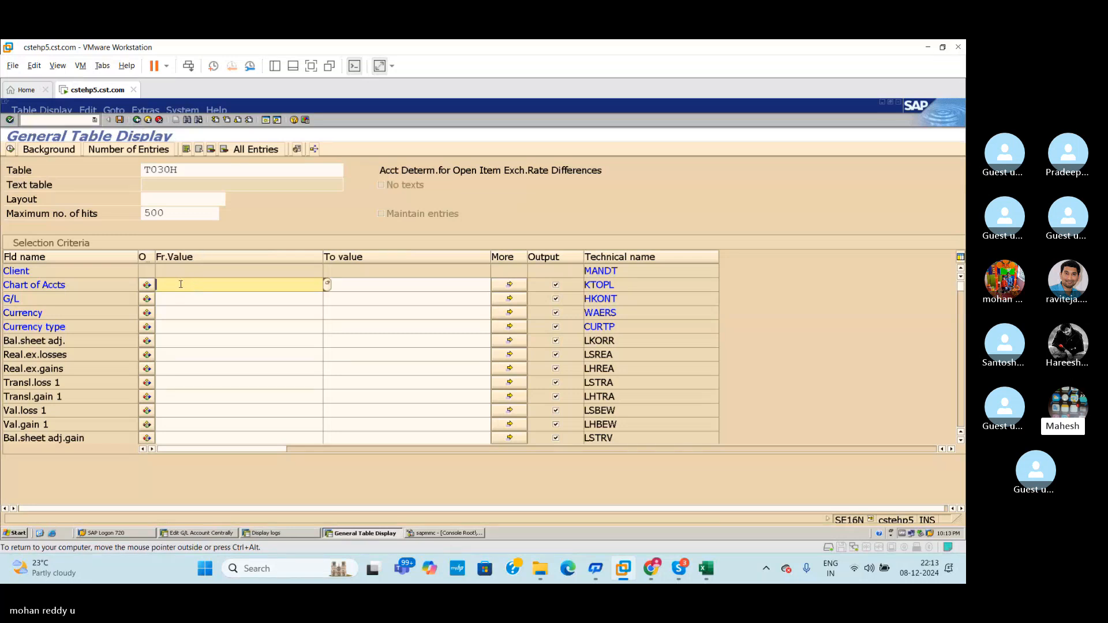
{"action": "type", "text": "R"}
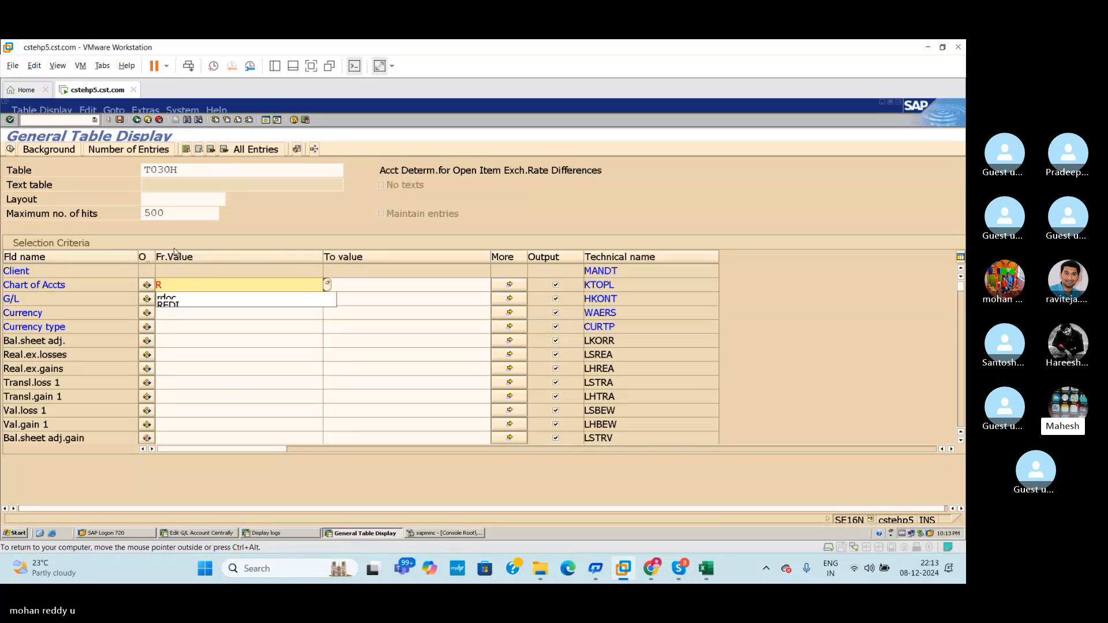
{"action": "left_click", "coordinate": [191, 297]}
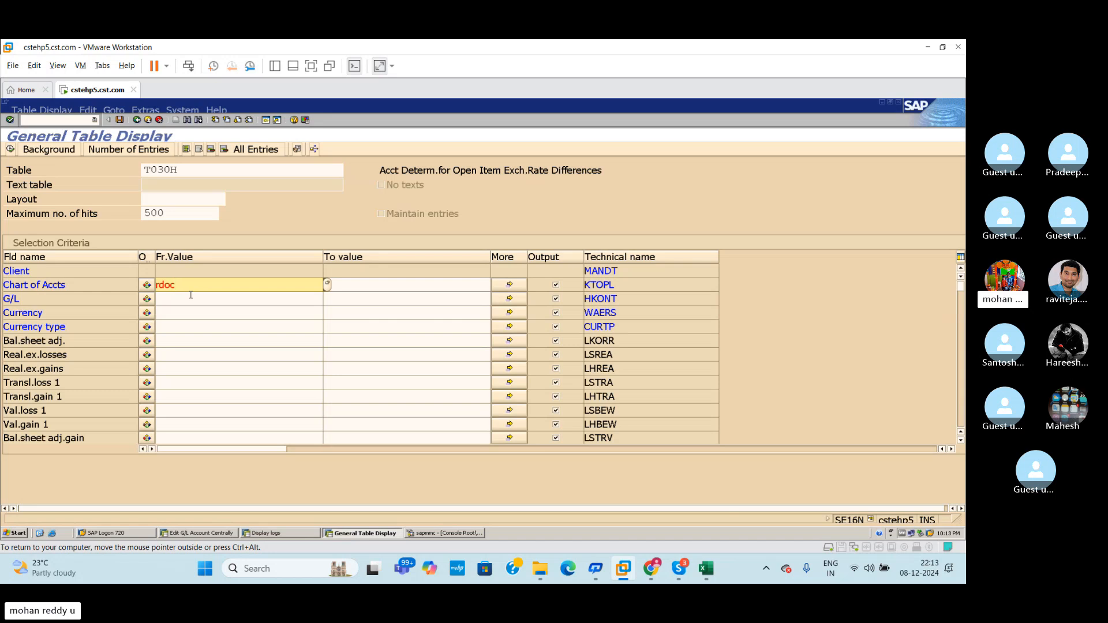
{"action": "key", "text": "BackSpace"}
{"action": "key", "text": "BackSpace"}
{"action": "key", "text": "BackSpace"}
{"action": "key", "text": "BackSpace"}
{"action": "type", "text": "r"}
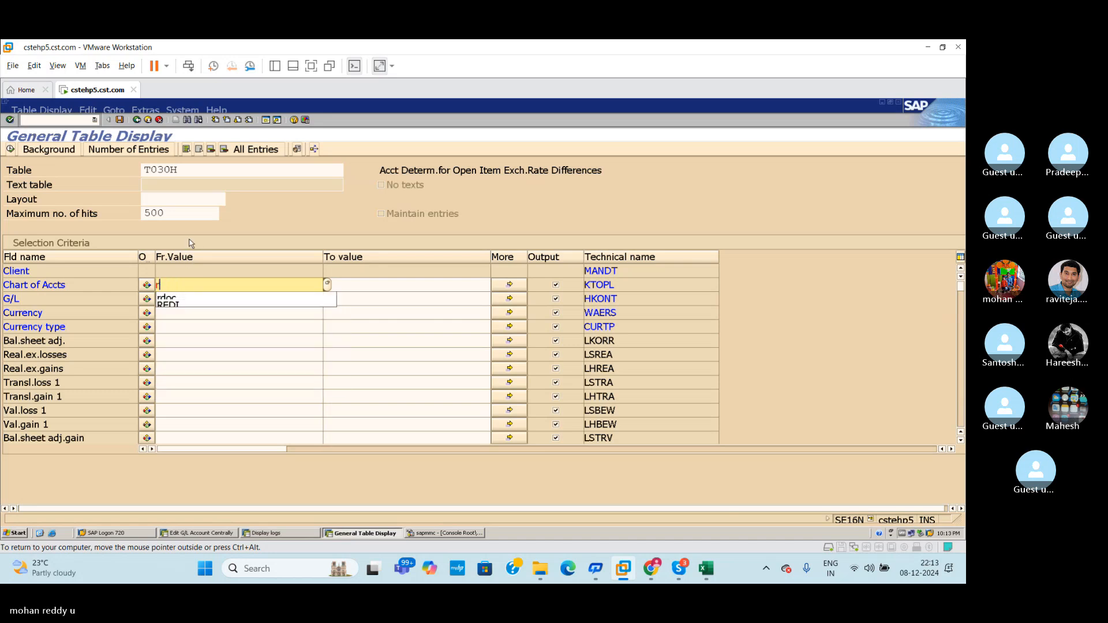
{"action": "type", "text": "doc"}
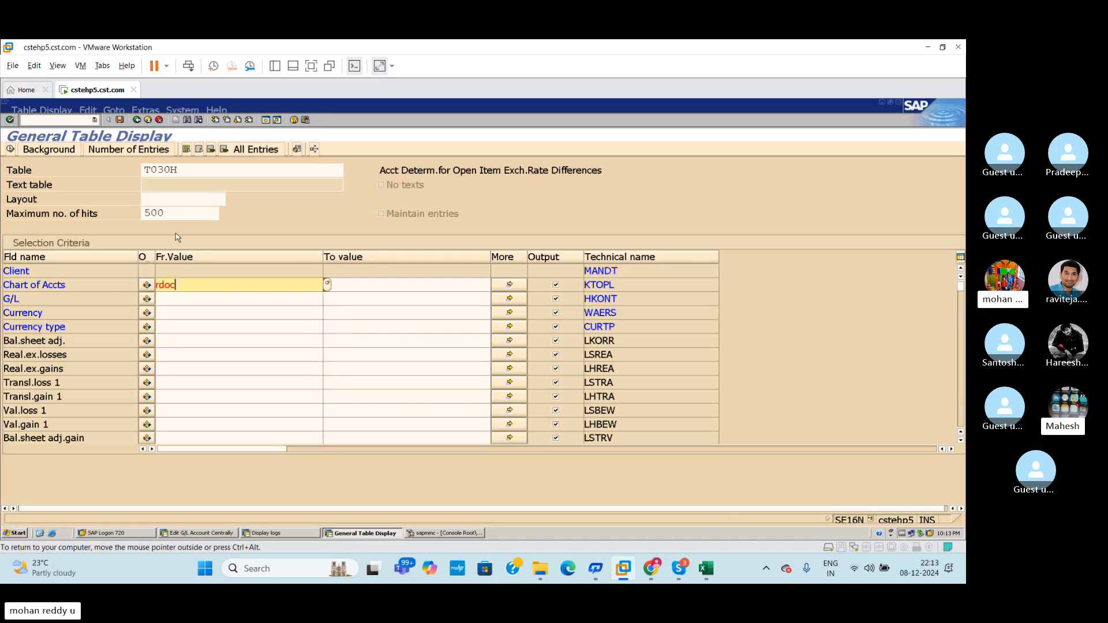
{"action": "left_click", "coordinate": [170, 304]}
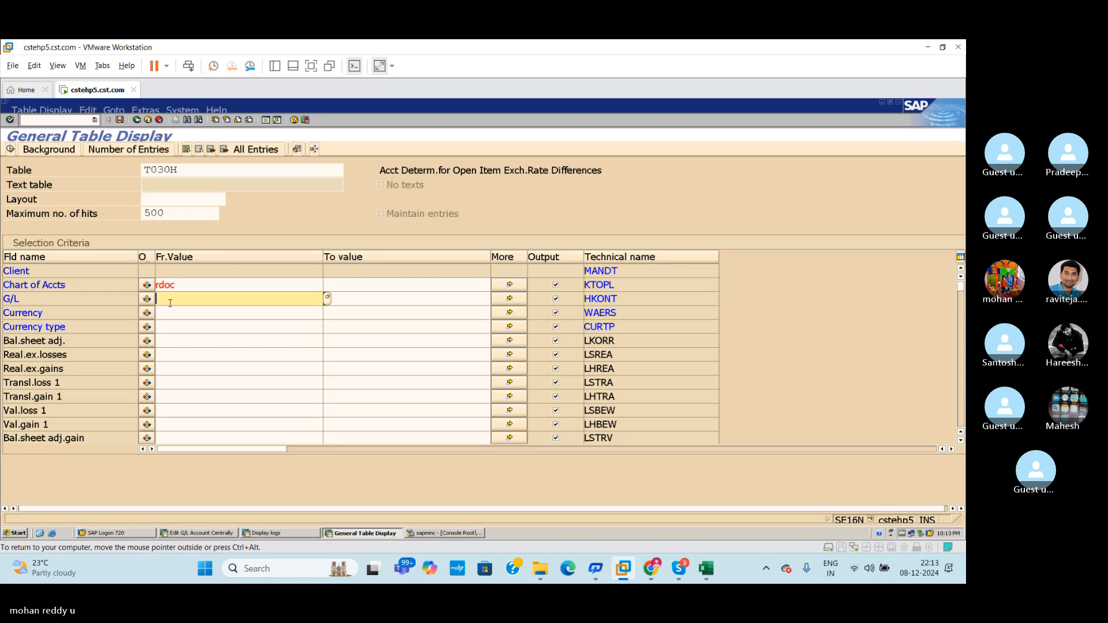
{"action": "type", "text": "1"}
{"action": "left_click", "coordinate": [194, 312]}
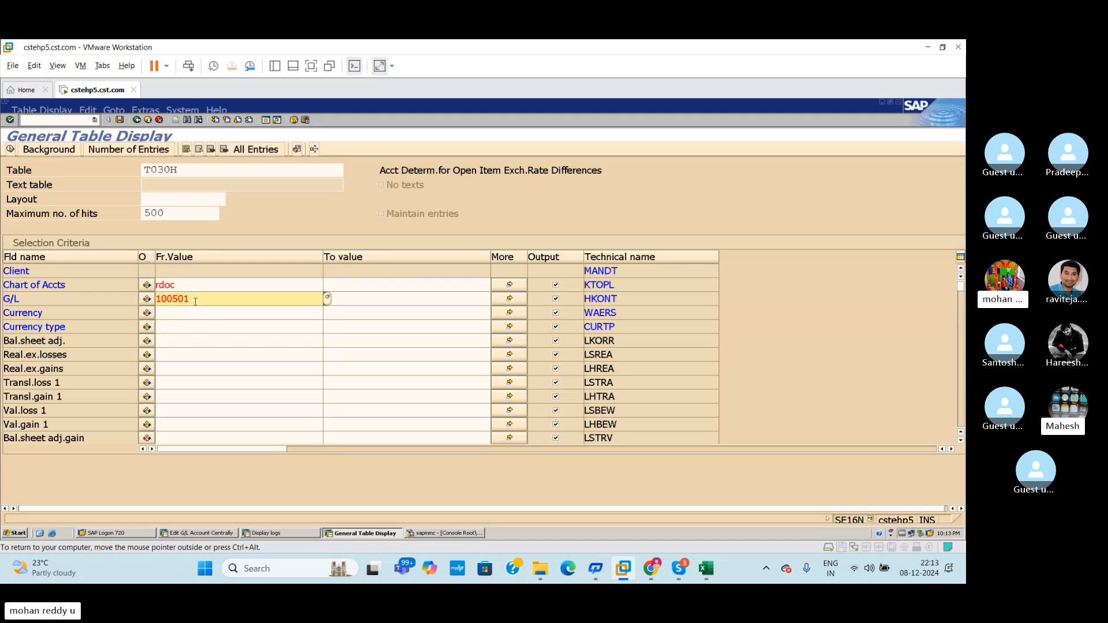
{"action": "left_click", "coordinate": [9, 149]}
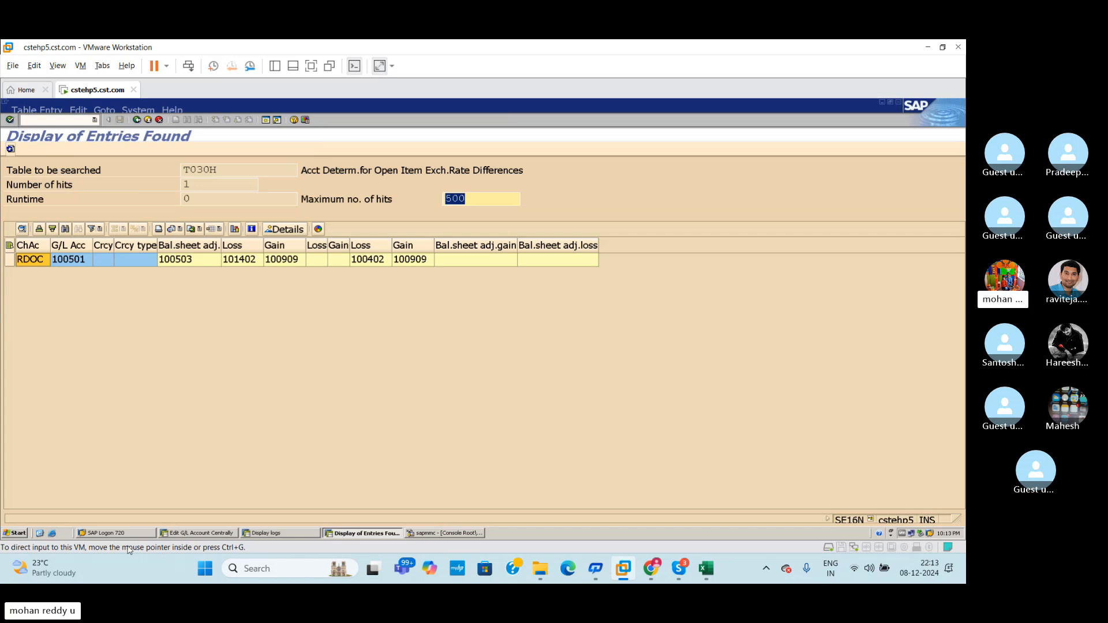
{"action": "left_click", "coordinate": [177, 534]}
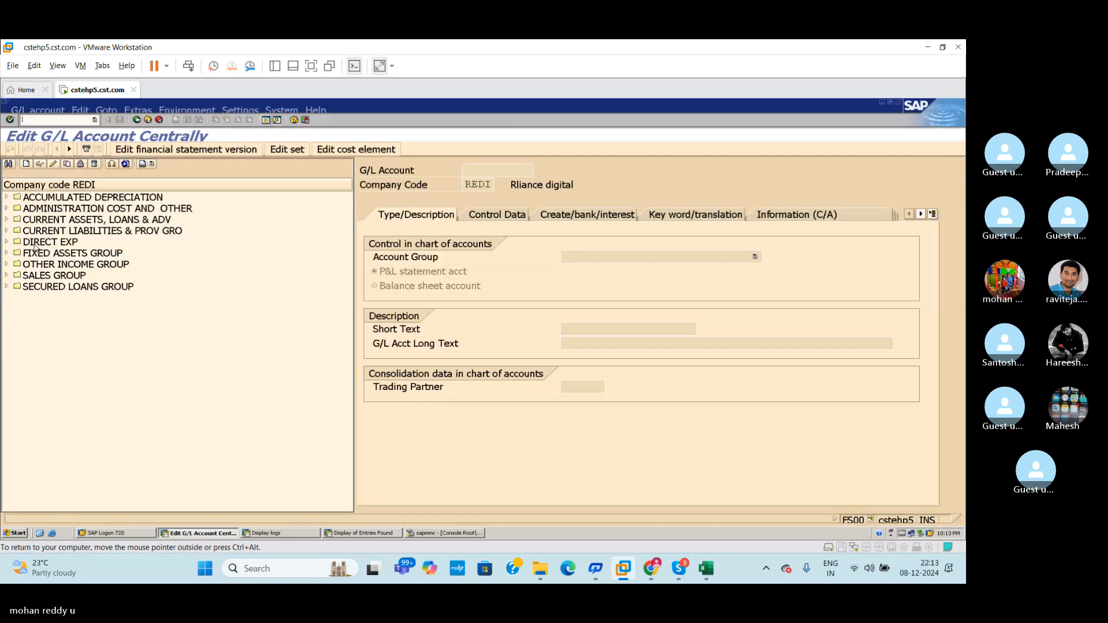
{"action": "key", "text": "alt+Tab"}
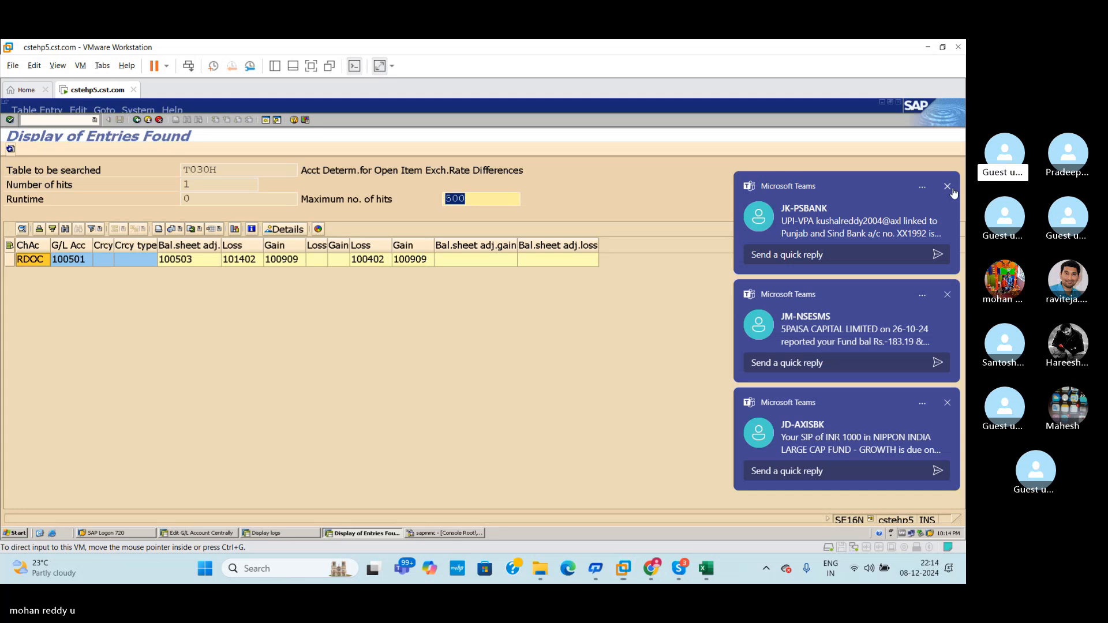
Step: Dismiss the Microsoft Teams notifications covering the table results
{"action": "left_click", "coordinate": [947, 186]}
{"action": "left_click", "coordinate": [947, 186]}
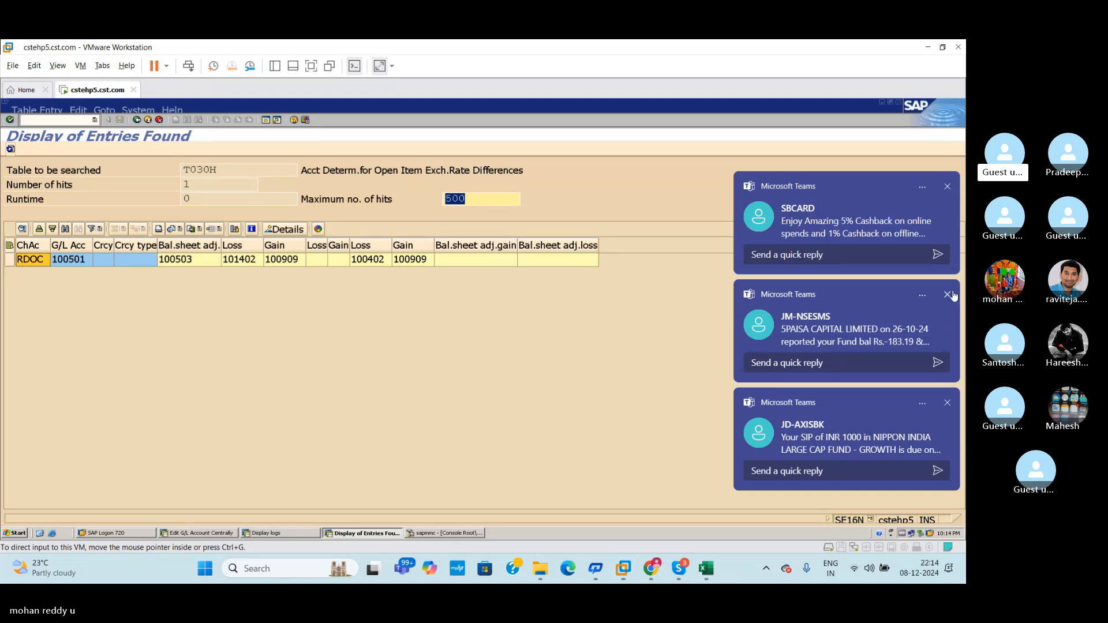
{"action": "left_click", "coordinate": [947, 295]}
{"action": "left_click", "coordinate": [946, 186]}
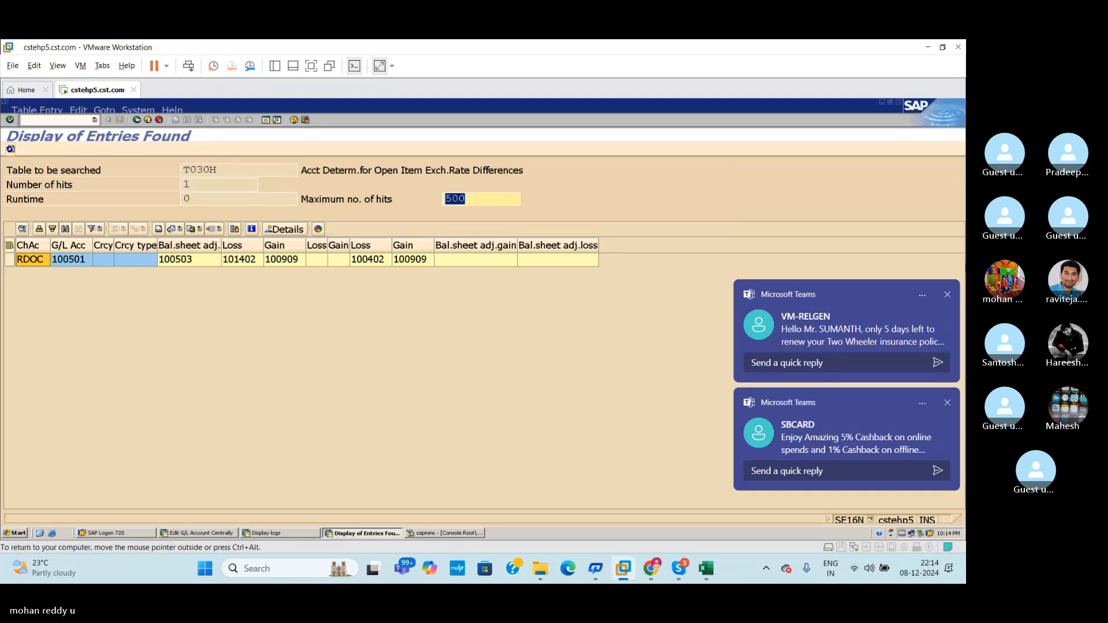
{"action": "left_click", "coordinate": [947, 295]}
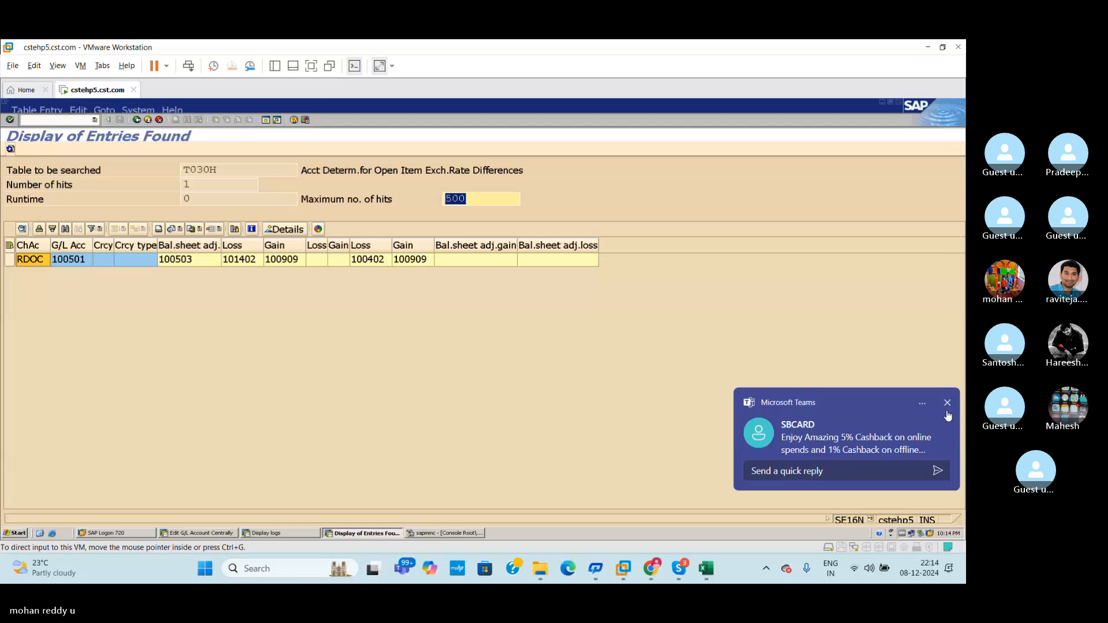
{"action": "left_click", "coordinate": [946, 412]}
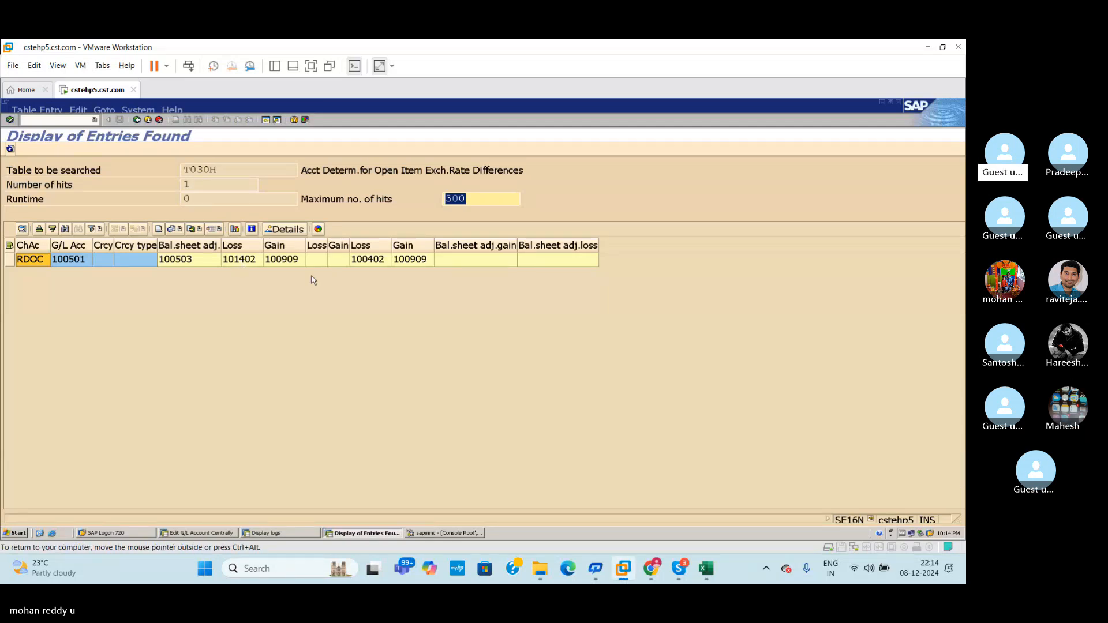
Step: Switch to the Excel workbook fc and review the required GL accounts and automatic posting notes on Sheet2
{"action": "left_click", "coordinate": [706, 569]}
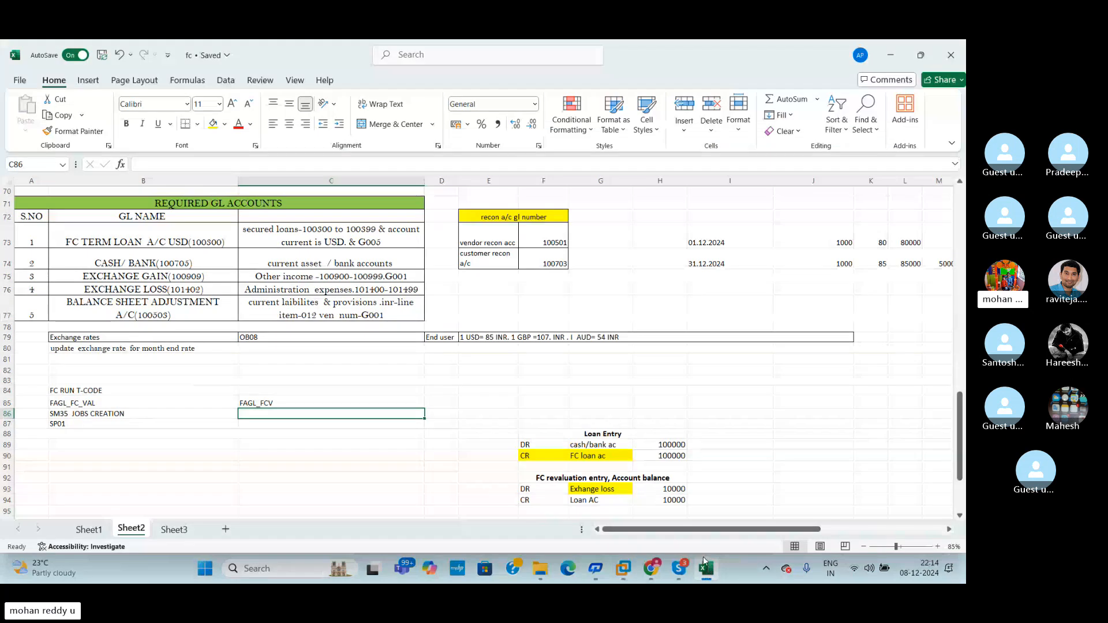
{"action": "left_click", "coordinate": [542, 369]}
{"action": "scroll", "coordinate": [961, 403], "scroll_direction": "up", "scroll_amount": 2}
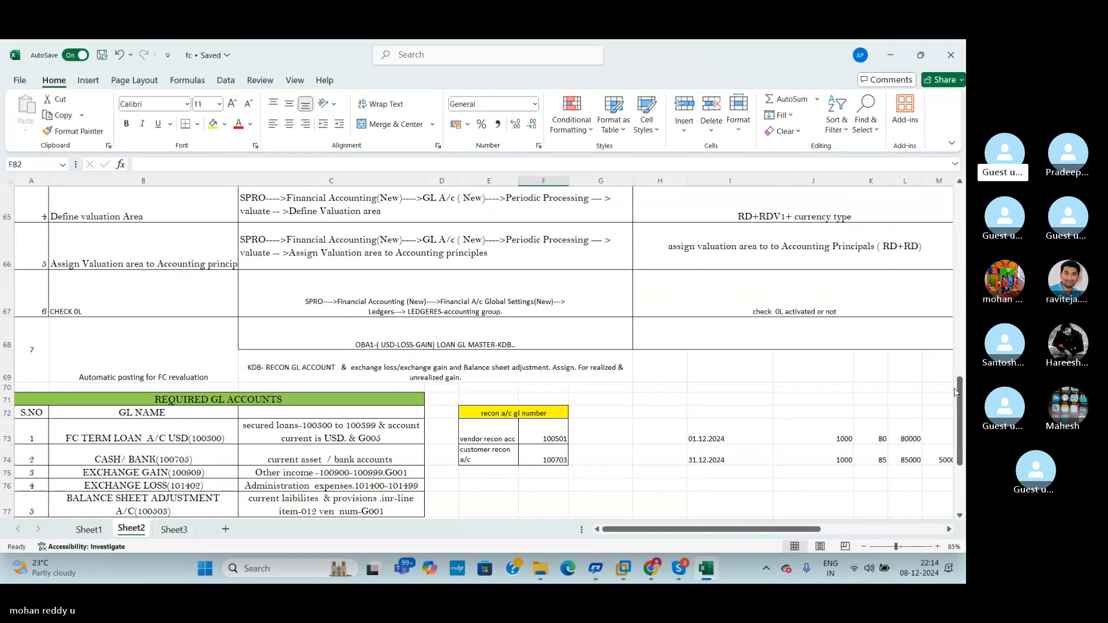
Step: Switch back to SAP and start transaction OBA1 in a new session
{"action": "key", "text": "alt+Tab"}
{"action": "left_click", "coordinate": [265, 119]}
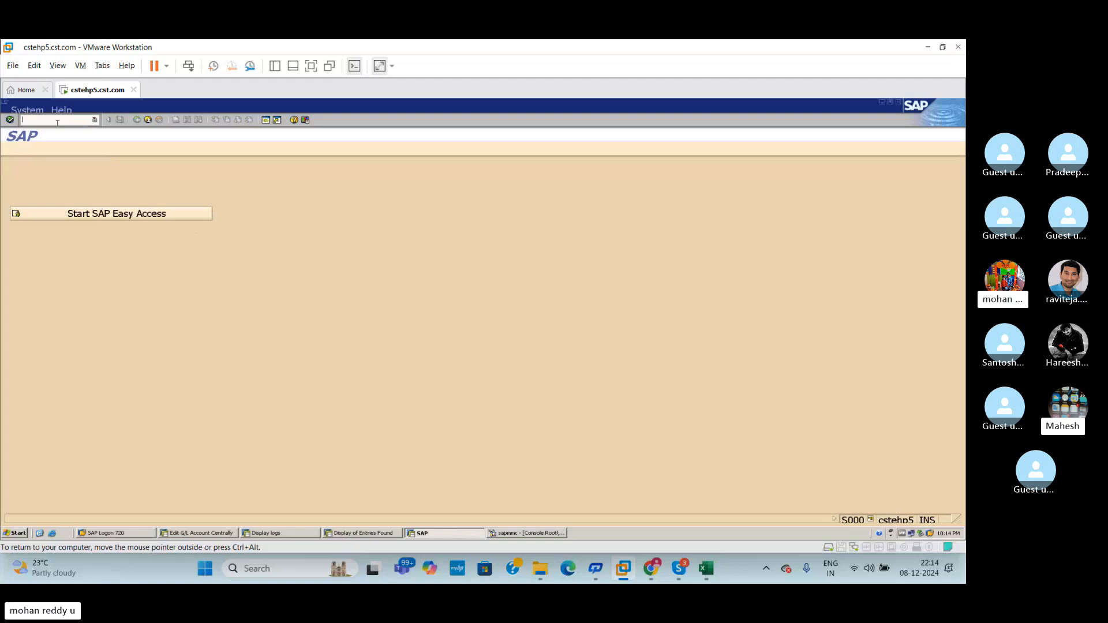
{"action": "type", "text": "/noba"}
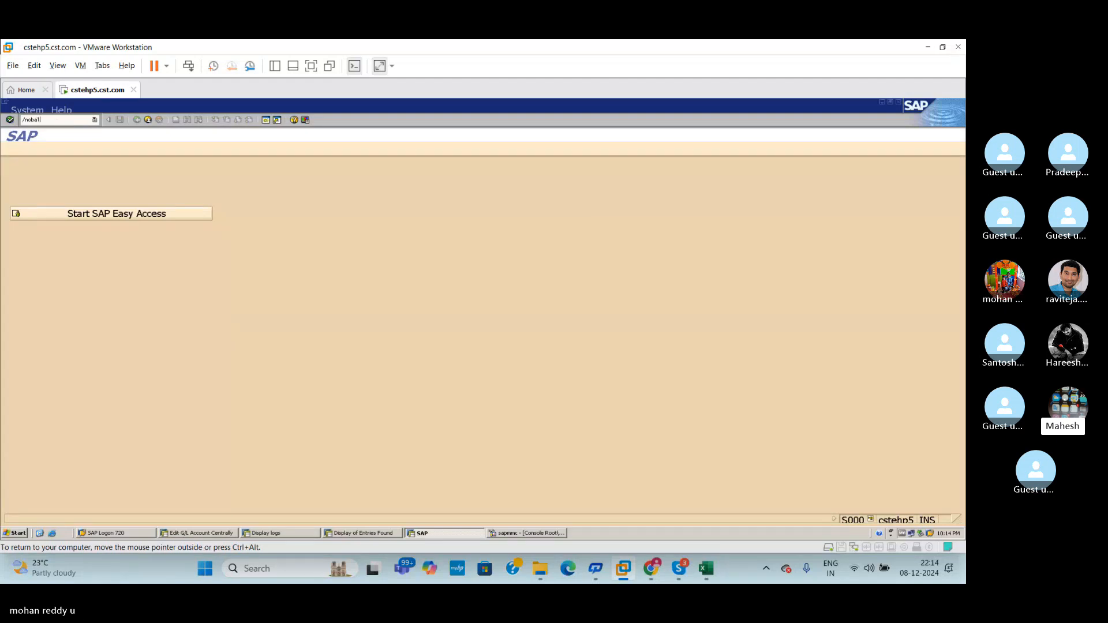
{"action": "type", "text": "1"}
{"action": "key", "text": "Return"}
Step: Open the KDF open-item exchange rate difference determination for chart of accounts RDOC and display the details of G/L account 100501
{"action": "double_click", "coordinate": [300, 259]}
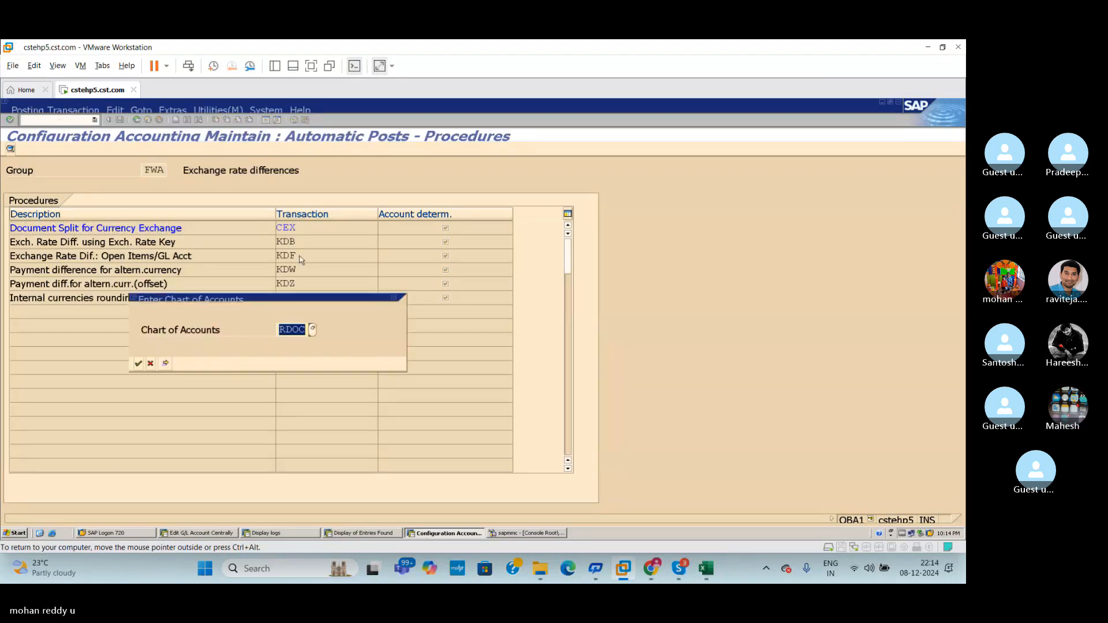
{"action": "left_click", "coordinate": [138, 361]}
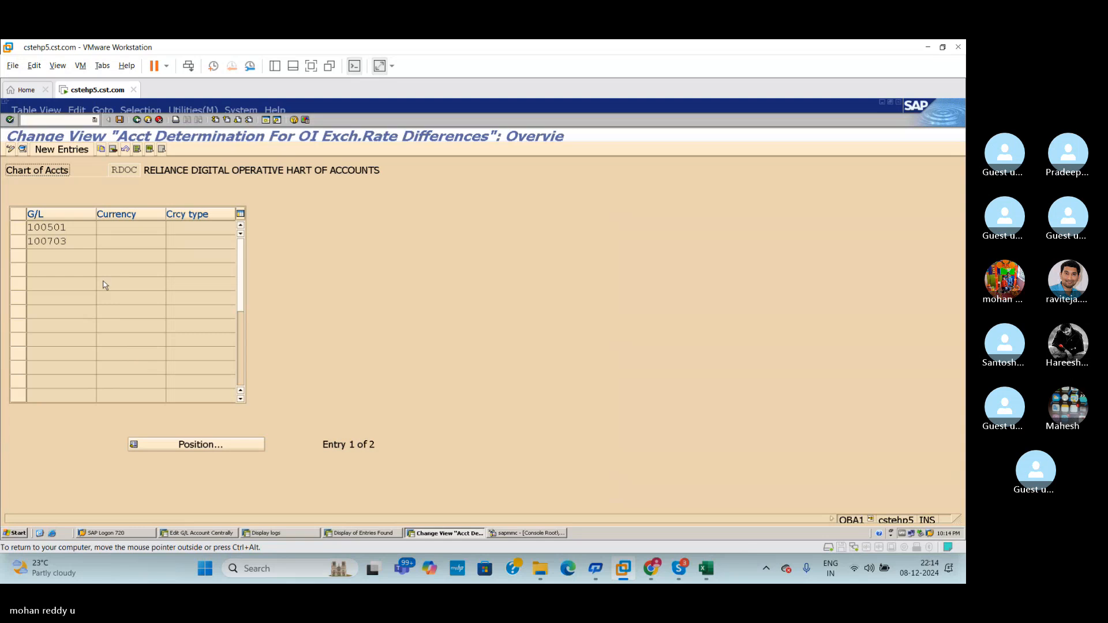
{"action": "double_click", "coordinate": [69, 229]}
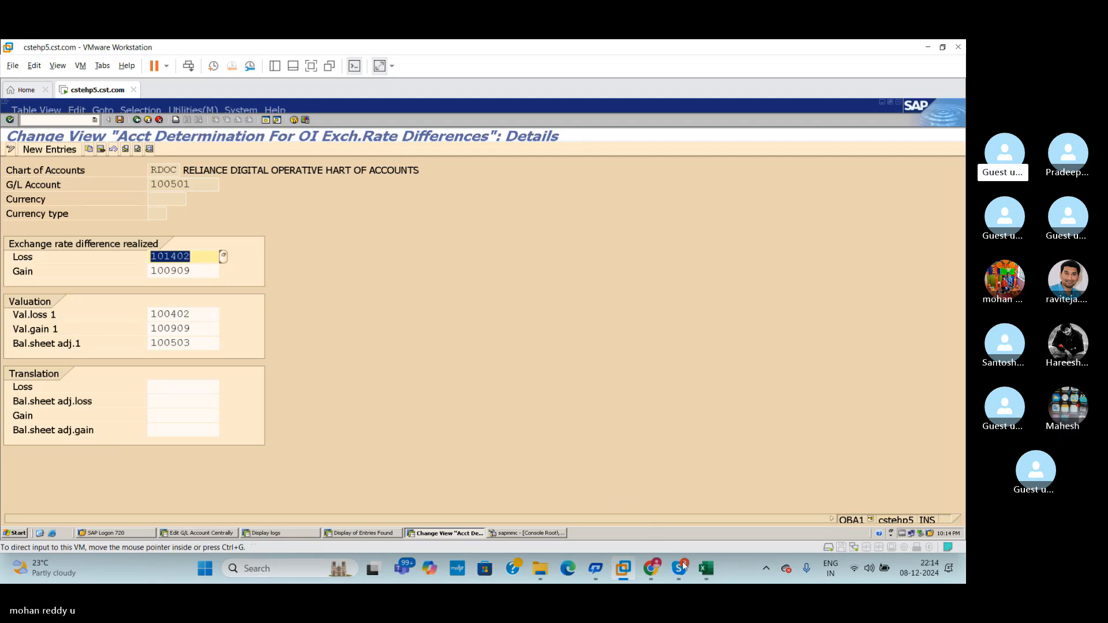
Step: Check the exchange loss account in the required GL accounts list of the Excel workbook fc and return to SAP
{"action": "left_click", "coordinate": [705, 568]}
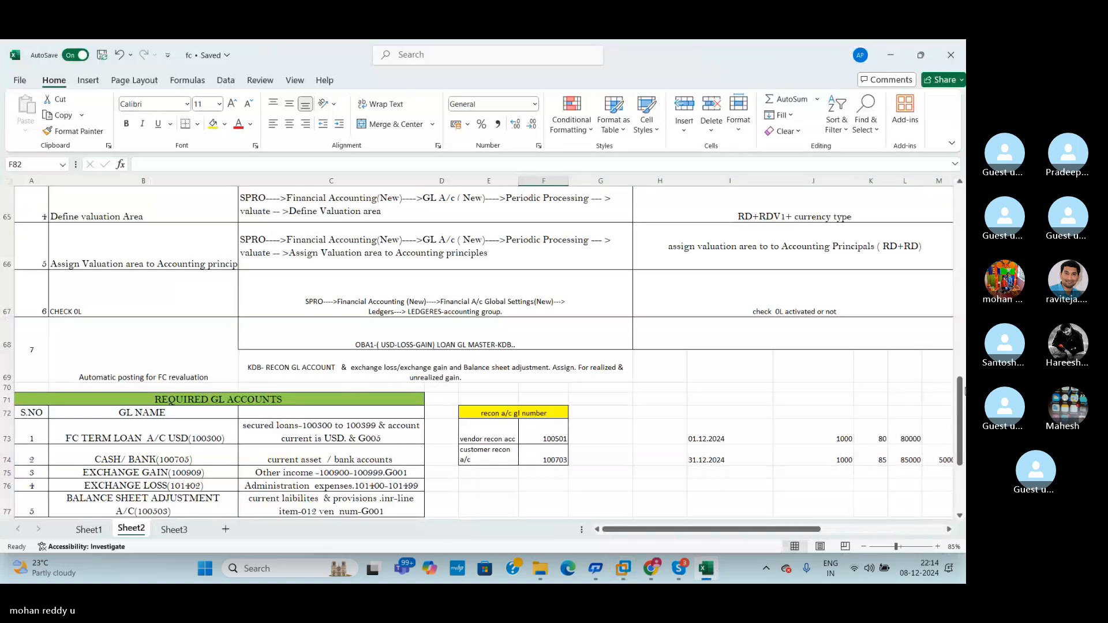
{"action": "mouse_move", "coordinate": [965, 409]}
{"action": "left_mouse_down"}
{"action": "mouse_move", "coordinate": [964, 427]}
{"action": "mouse_move", "coordinate": [964, 408]}
{"action": "left_mouse_up"}
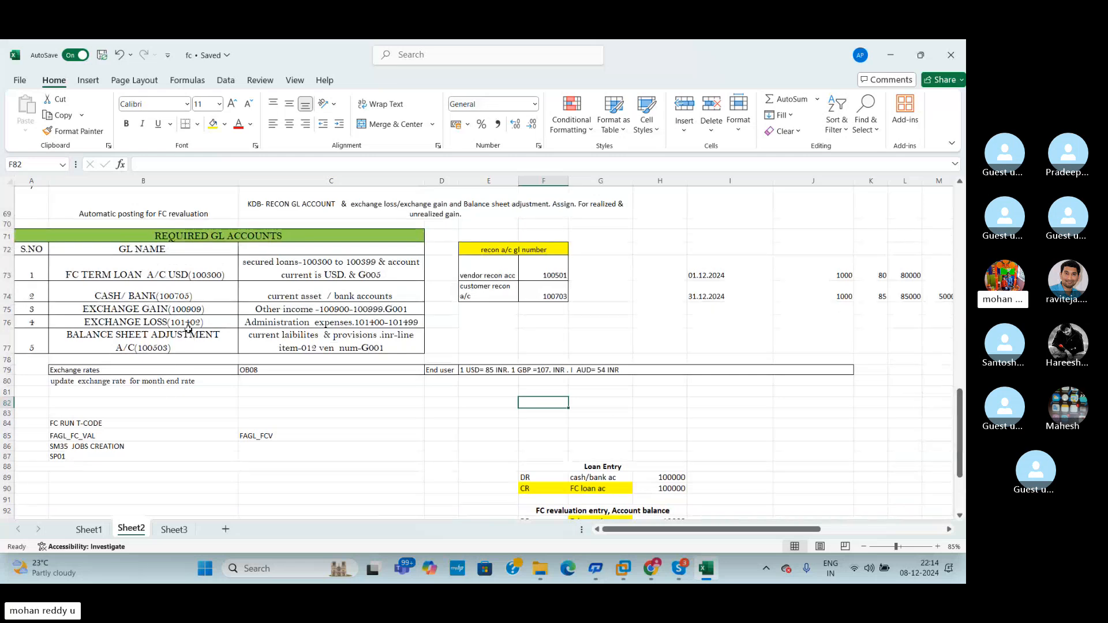
{"action": "key", "text": "alt+Tab"}
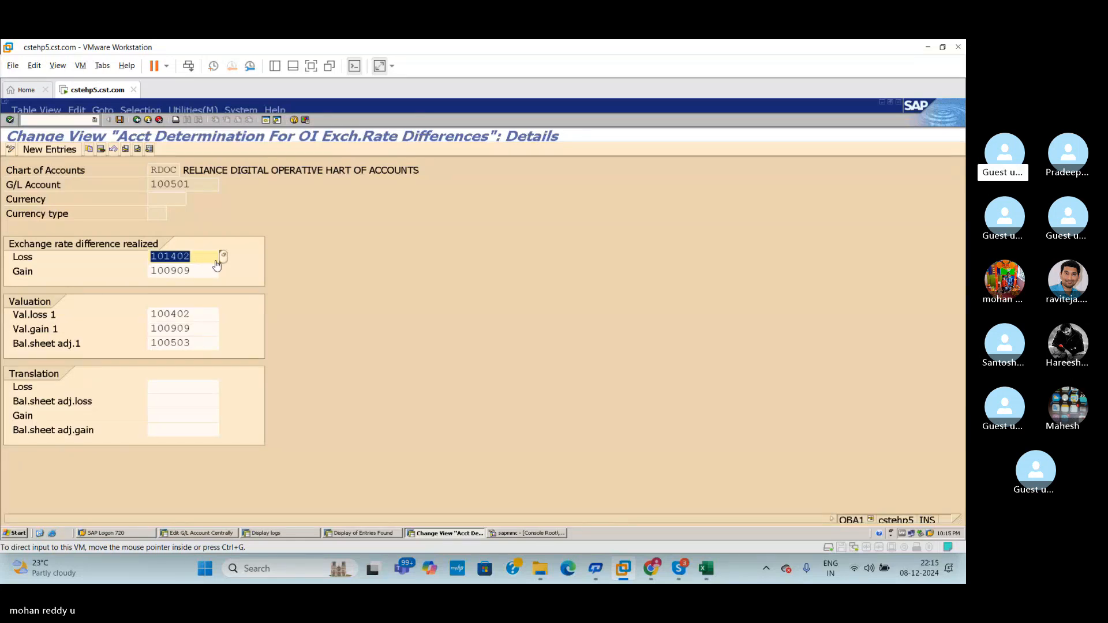
Step: Set Val.loss 1 for G/L account 100501 to 101402 and save the account determination
{"action": "left_click", "coordinate": [197, 313]}
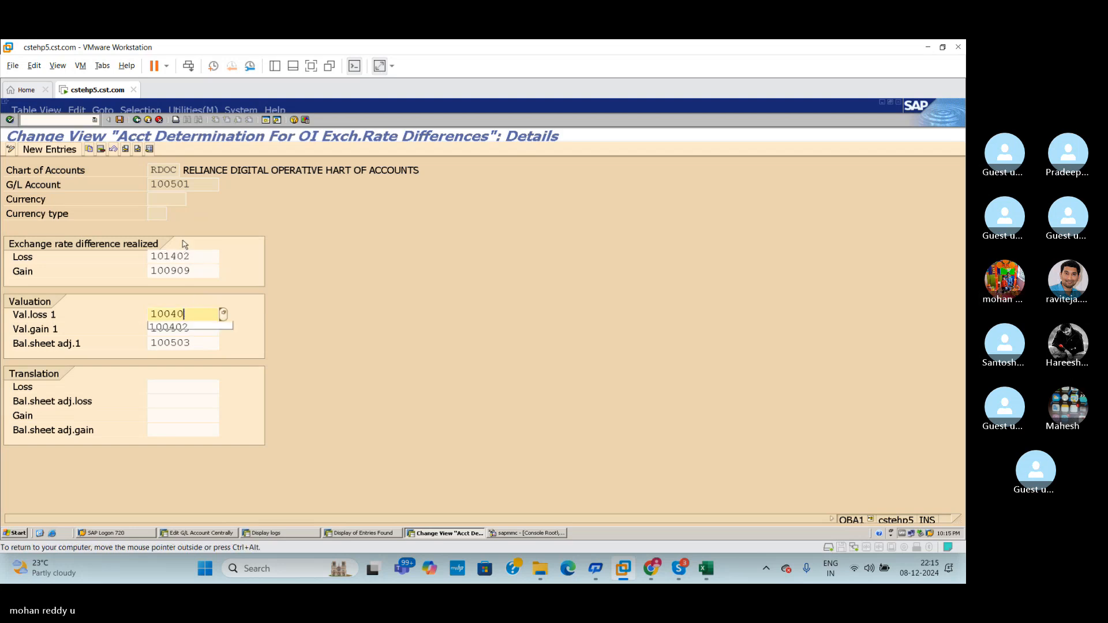
{"action": "key", "text": "BackSpace"}
{"action": "key", "text": "BackSpace"}
{"action": "key", "text": "BackSpace"}
{"action": "key", "text": "BackSpace"}
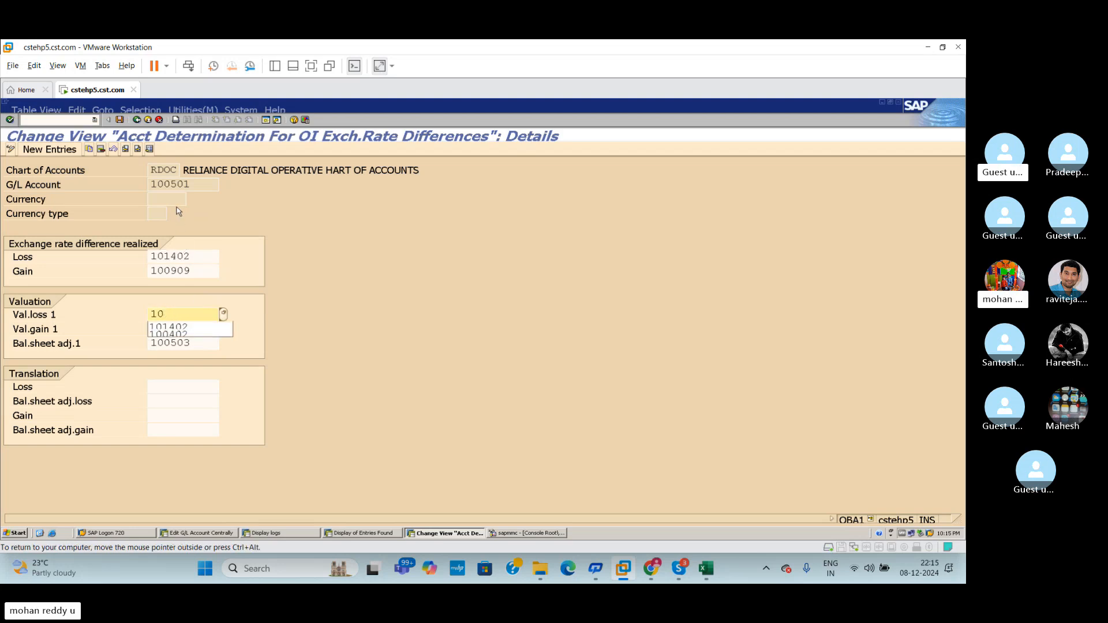
{"action": "type", "text": "1402"}
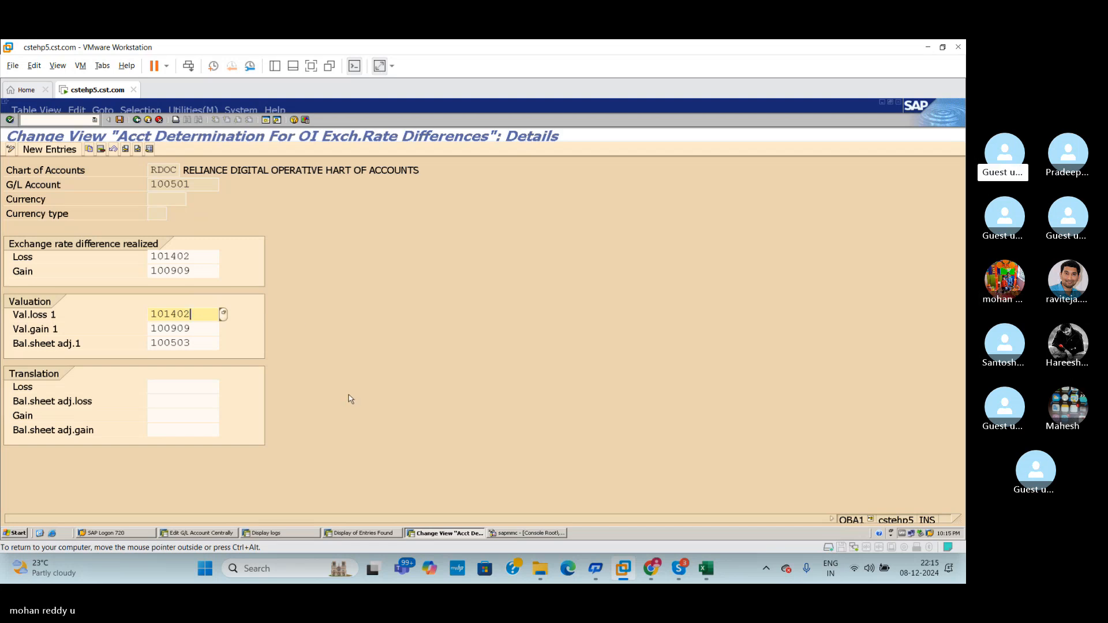
{"action": "key", "text": "ctrl+s"}
{"action": "left_click", "coordinate": [45, 277]}
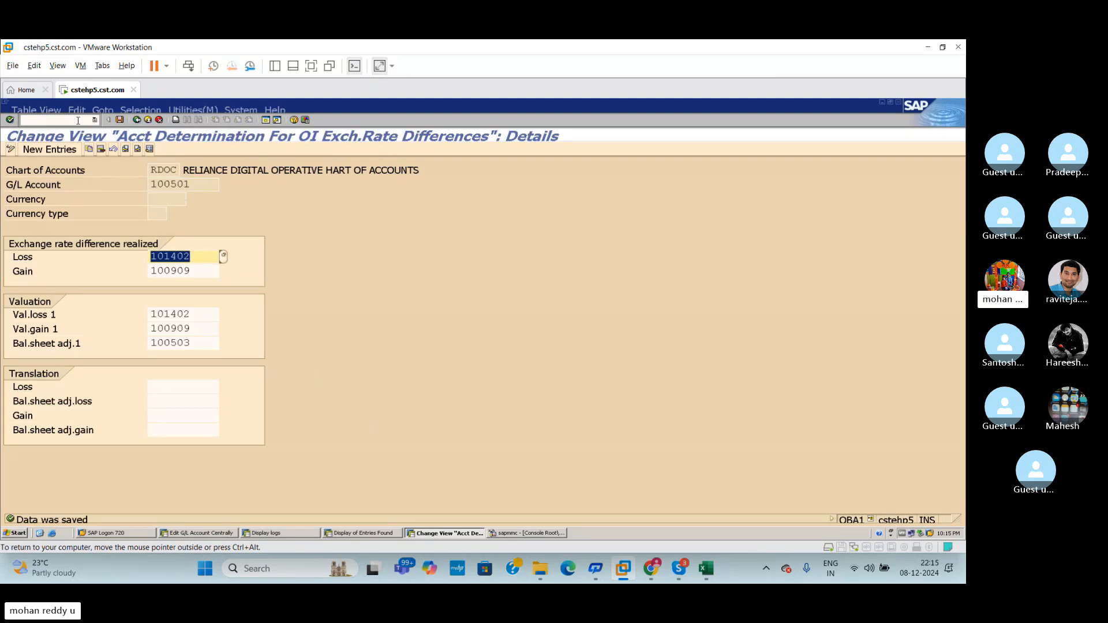
Step: Close the OBA1 account determination session and the SE16N table results session
{"action": "left_click", "coordinate": [74, 121]}
{"action": "type", "text": "/i"}
{"action": "key", "text": "Return"}
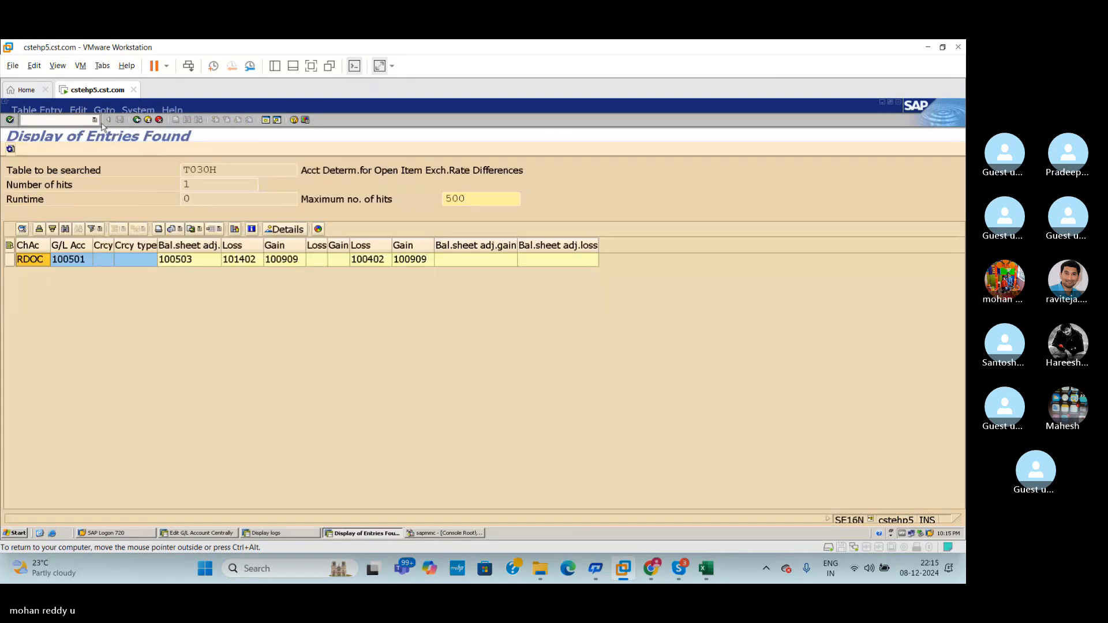
{"action": "left_click", "coordinate": [69, 118]}
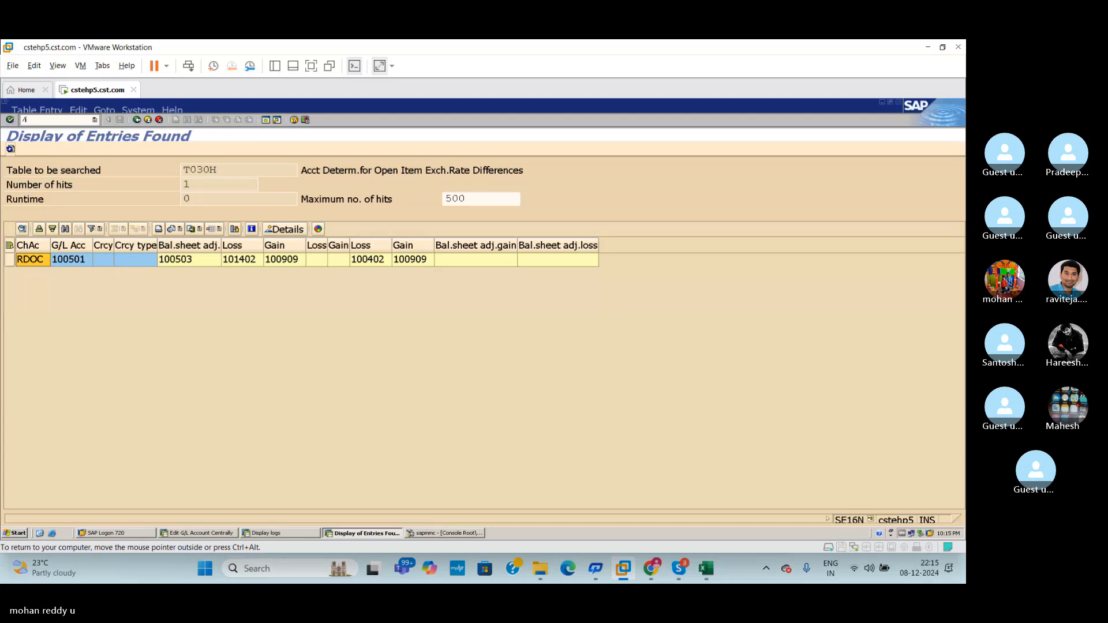
{"action": "type", "text": "/i"}
{"action": "key", "text": "Return"}
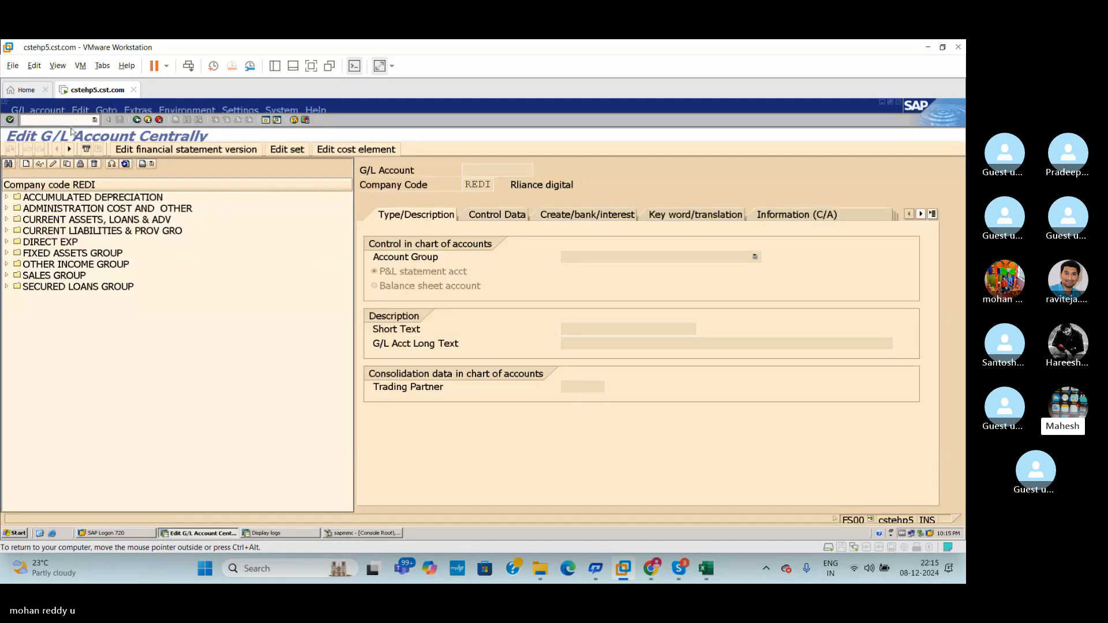
Step: Return from the valuation error log to the selection screen, check the open item settings, and rerun the REDI valuation
{"action": "left_click", "coordinate": [280, 533]}
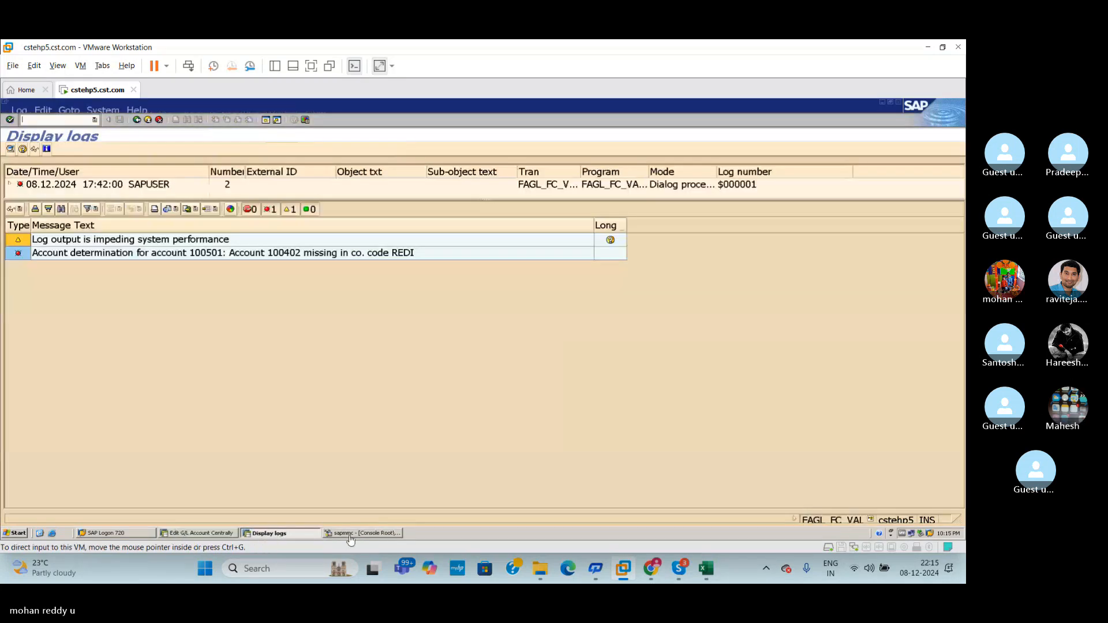
{"action": "left_click", "coordinate": [138, 120]}
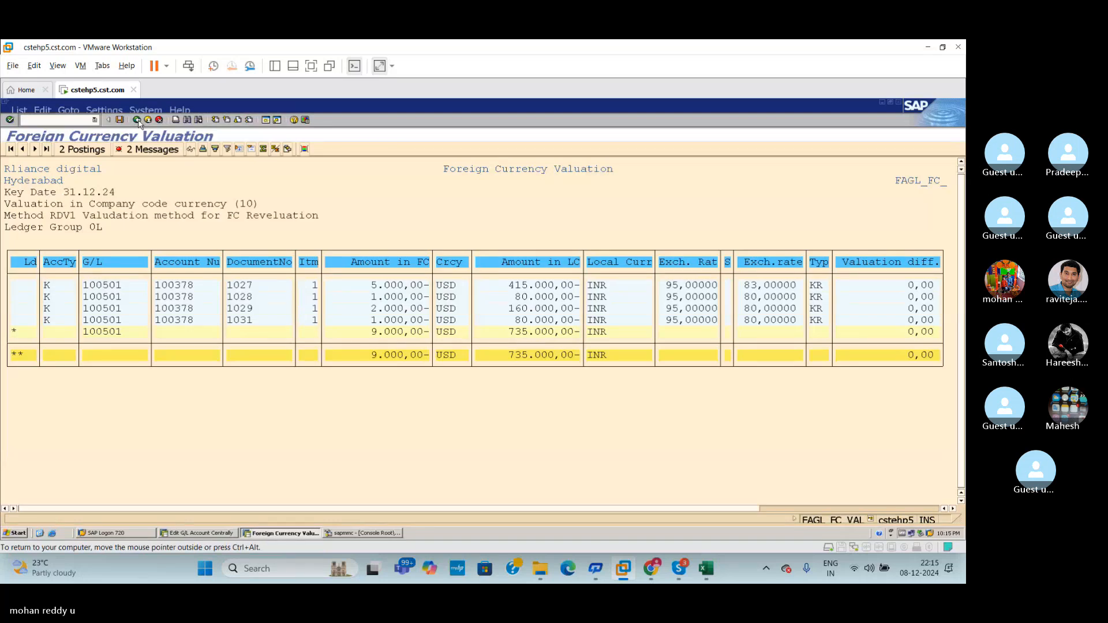
{"action": "left_click", "coordinate": [138, 120]}
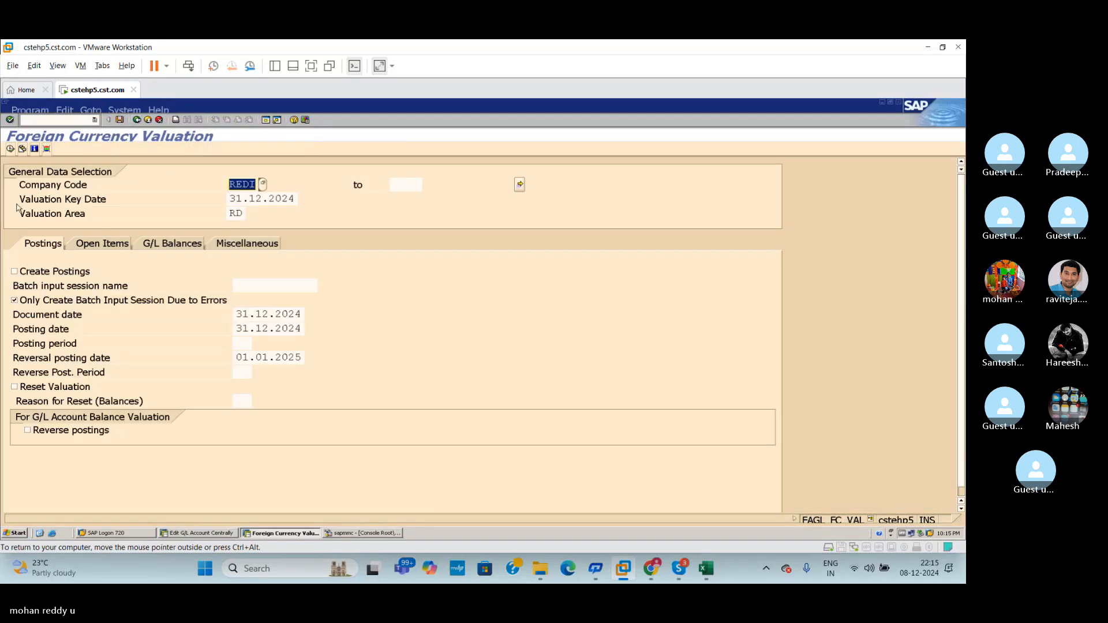
{"action": "left_click", "coordinate": [92, 243]}
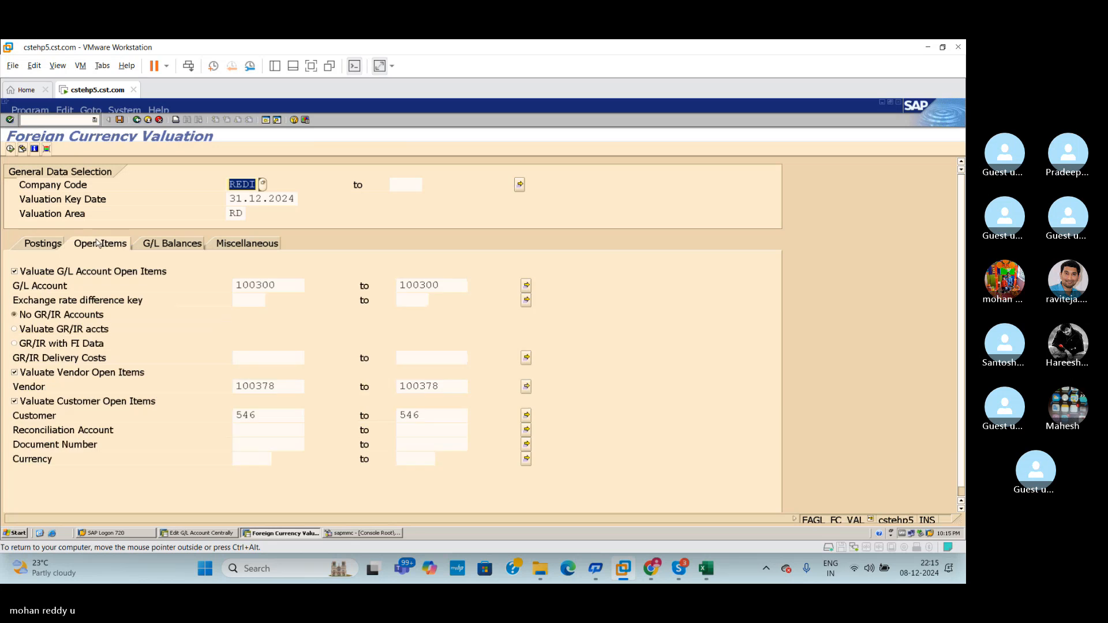
{"action": "left_click", "coordinate": [9, 149]}
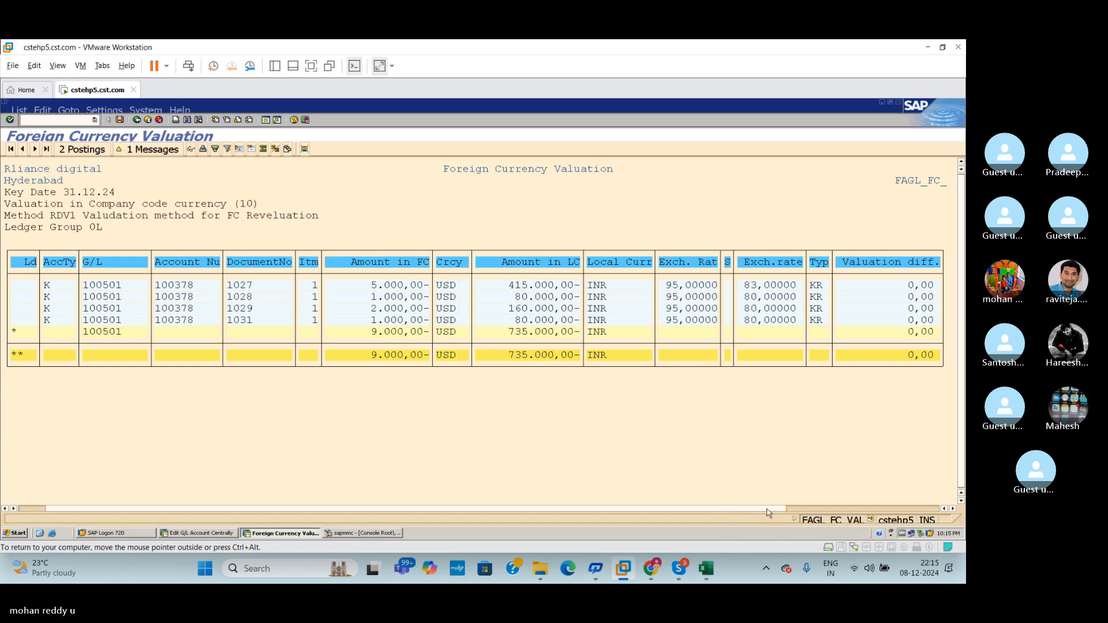
Step: Enable Create Postings for the REDI valuation at key date 31.12.2024 and execute the run
{"action": "left_click", "coordinate": [136, 119]}
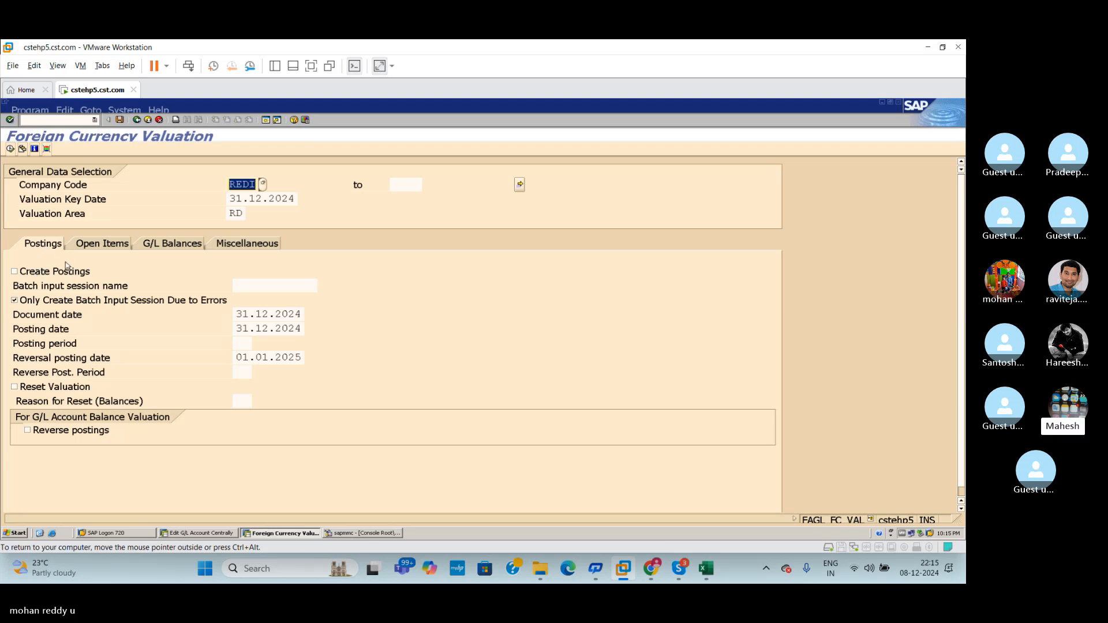
{"action": "left_click", "coordinate": [53, 281]}
{"action": "left_click", "coordinate": [16, 274]}
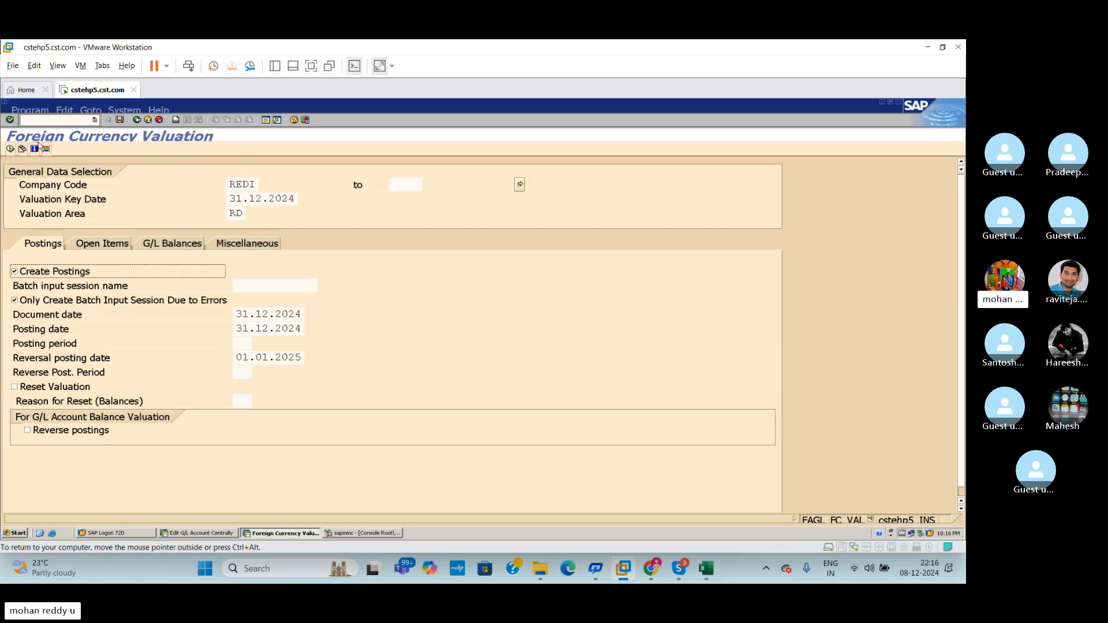
{"action": "left_click", "coordinate": [10, 149]}
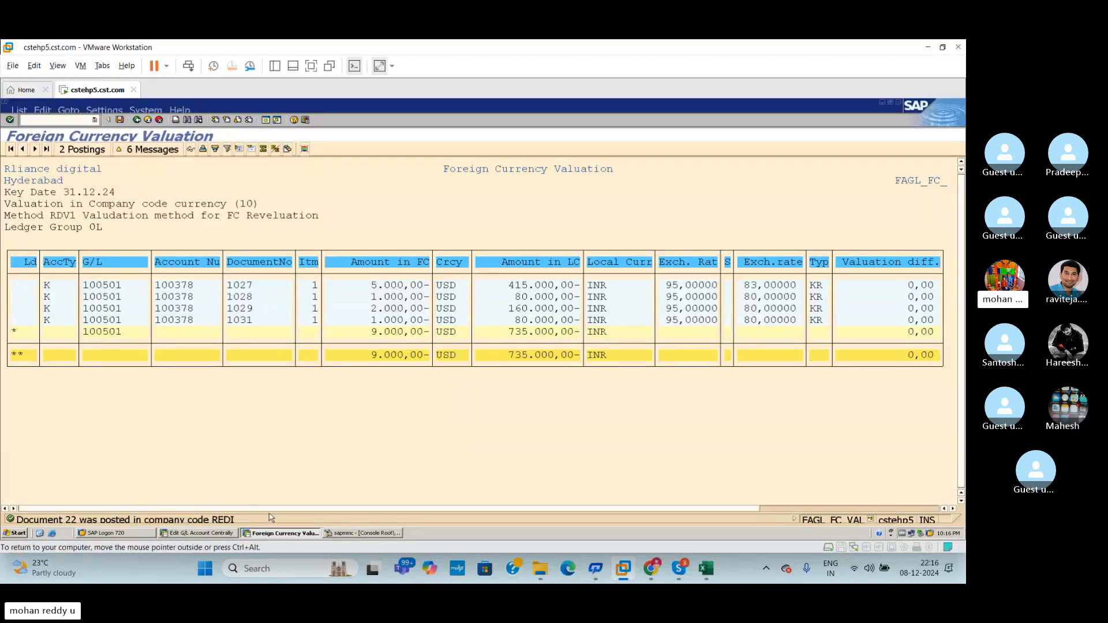
Step: Open the batch input session overview with transaction SM35 and look through the listed sessions
{"action": "left_click", "coordinate": [95, 121]}
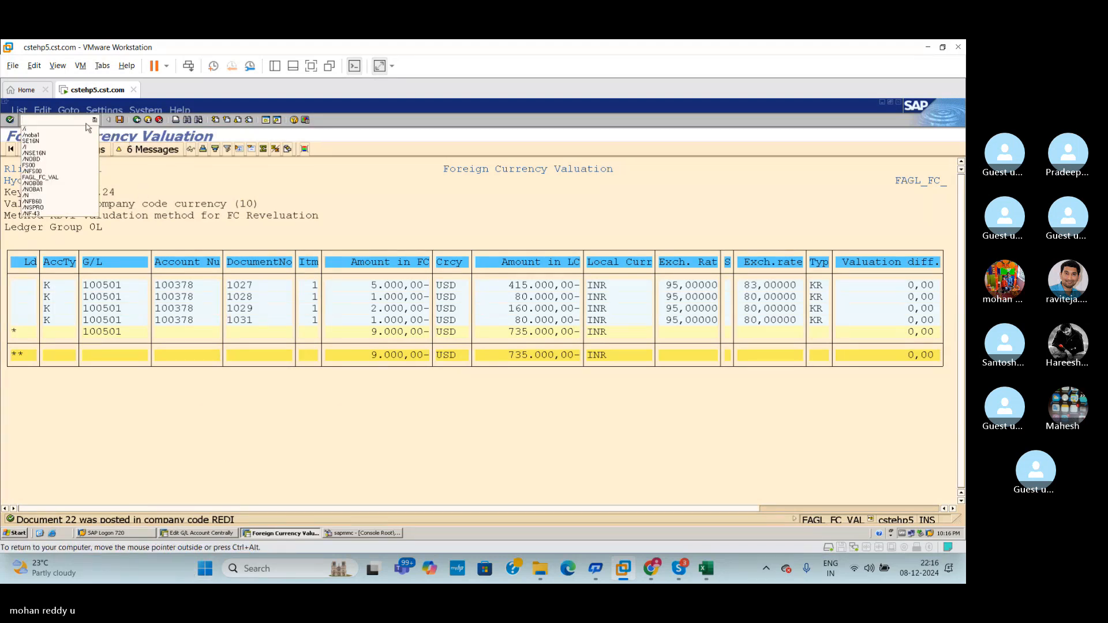
{"action": "left_click", "coordinate": [68, 110]}
{"action": "left_click", "coordinate": [51, 119]}
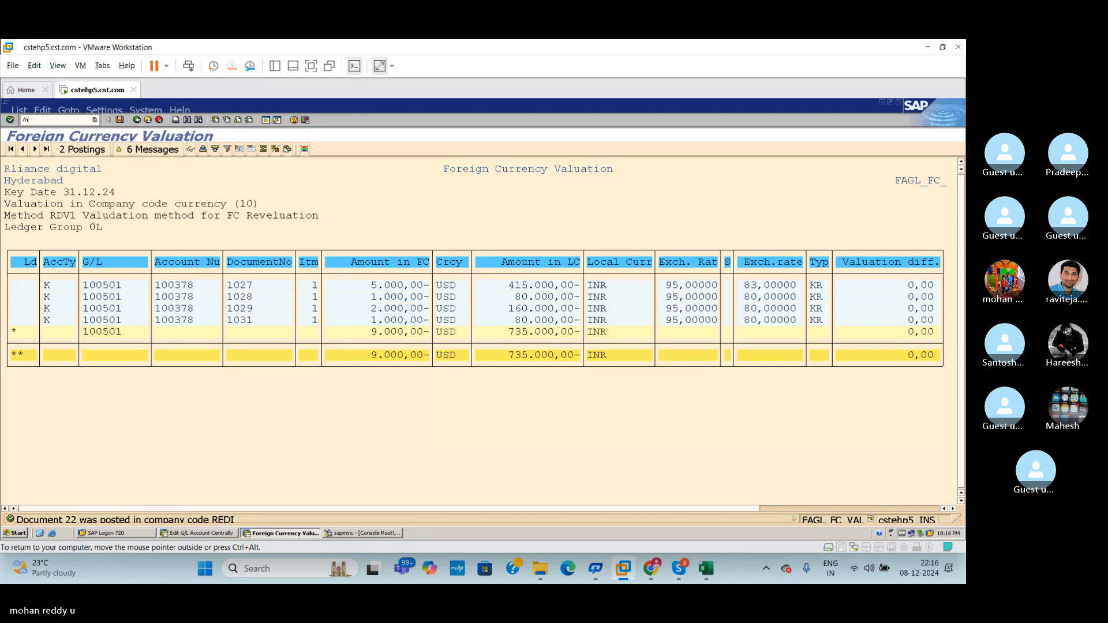
{"action": "type", "text": "en"}
{"action": "key", "text": "Return"}
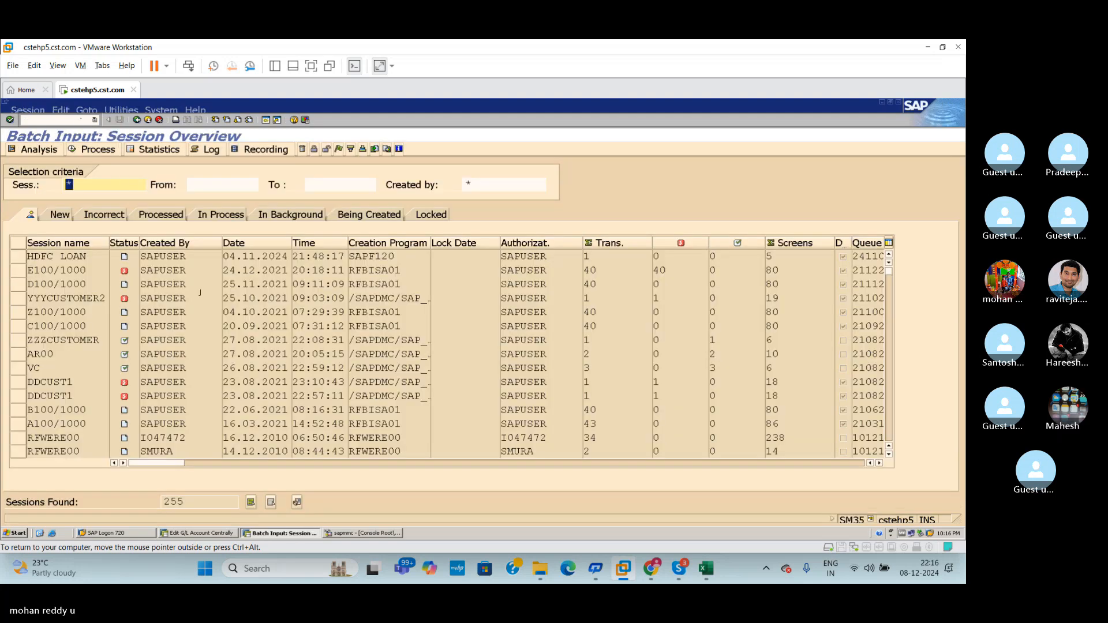
{"action": "scroll", "coordinate": [200, 293], "scroll_direction": "down", "scroll_amount": 3}
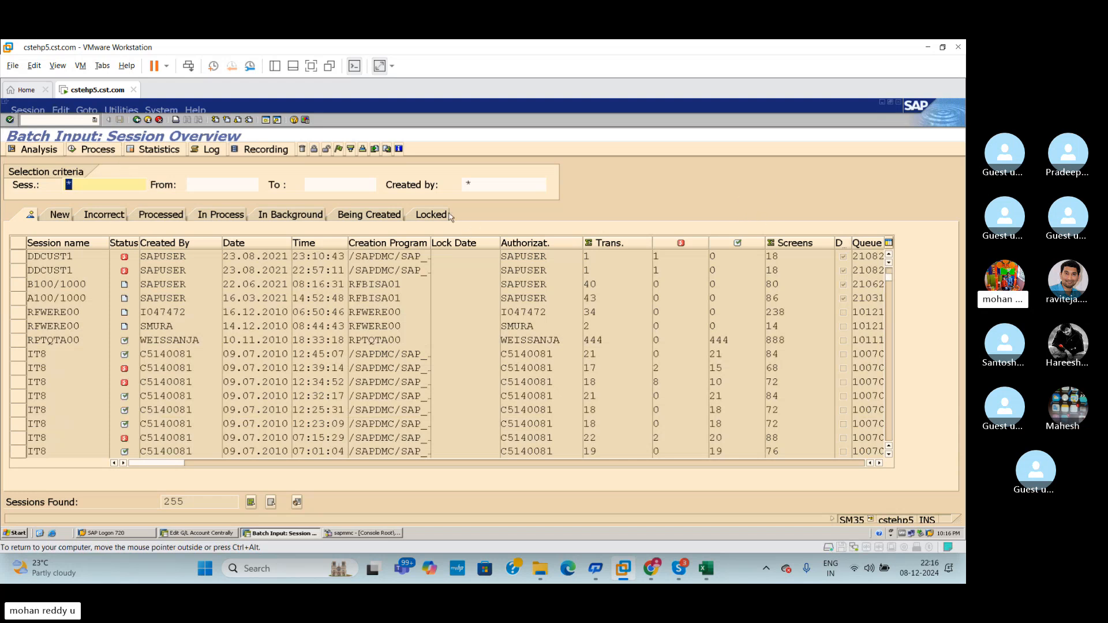
Step: Review the FC run transaction codes and revaluation entry notes on Sheet2 of the Excel workbook fc and return to SAP
{"action": "left_click", "coordinate": [705, 569]}
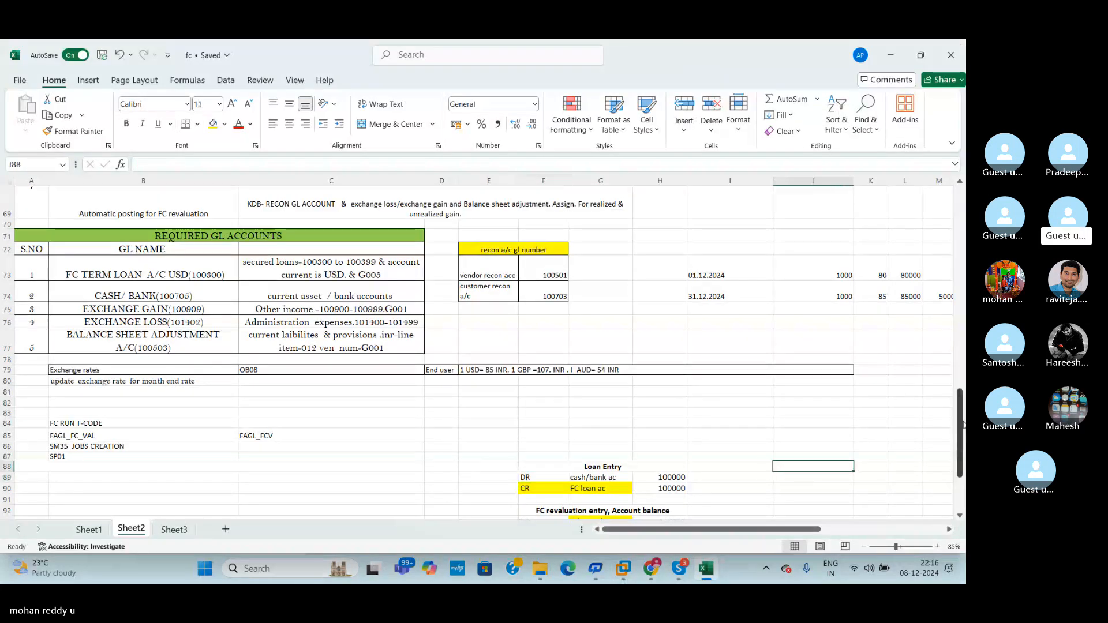
{"action": "mouse_move", "coordinate": [959, 423]}
{"action": "left_mouse_down"}
{"action": "mouse_move", "coordinate": [962, 442]}
{"action": "mouse_move", "coordinate": [963, 431]}
{"action": "left_mouse_up"}
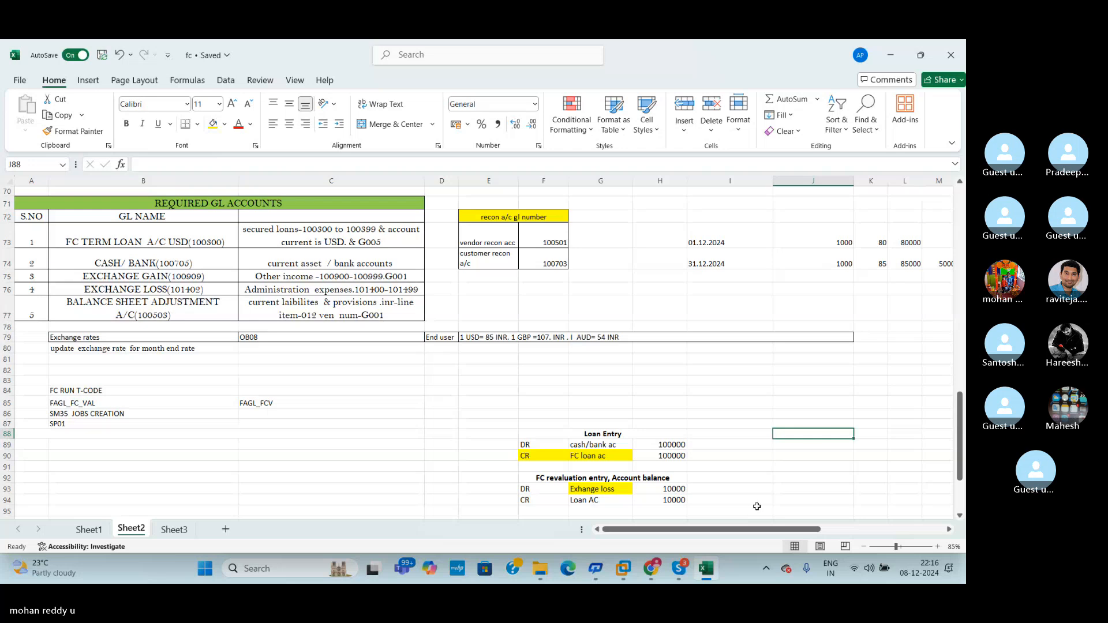
{"action": "left_click", "coordinate": [623, 568]}
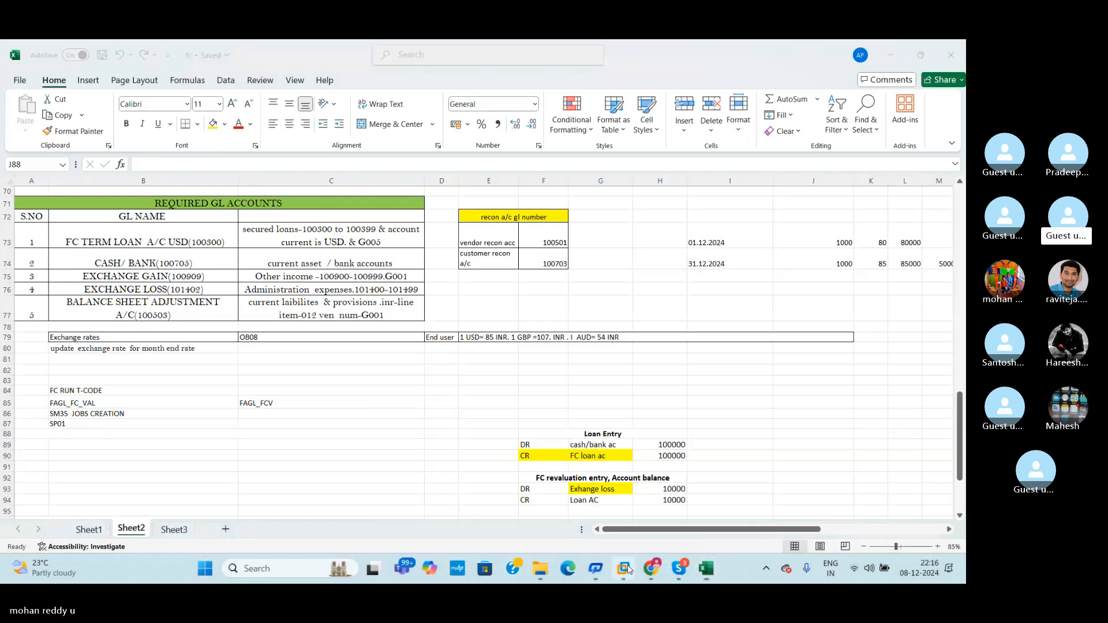
{"action": "left_click", "coordinate": [667, 503]}
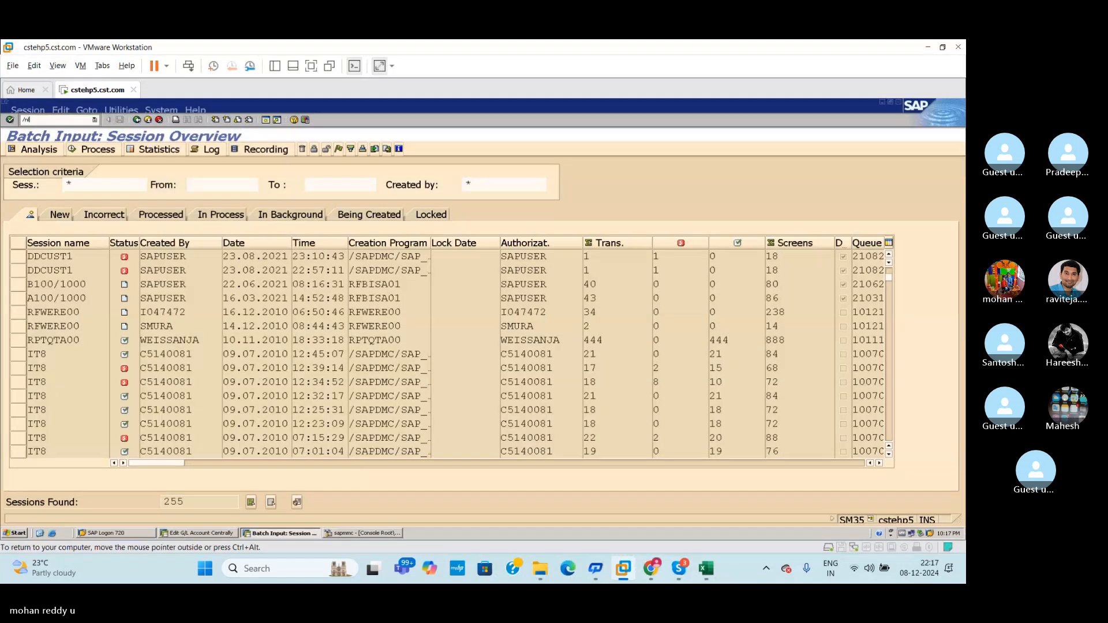
Step: Display document 22 of company code REDI in transaction FB03 and show its amounts in INR
{"action": "key", "text": "Return"}
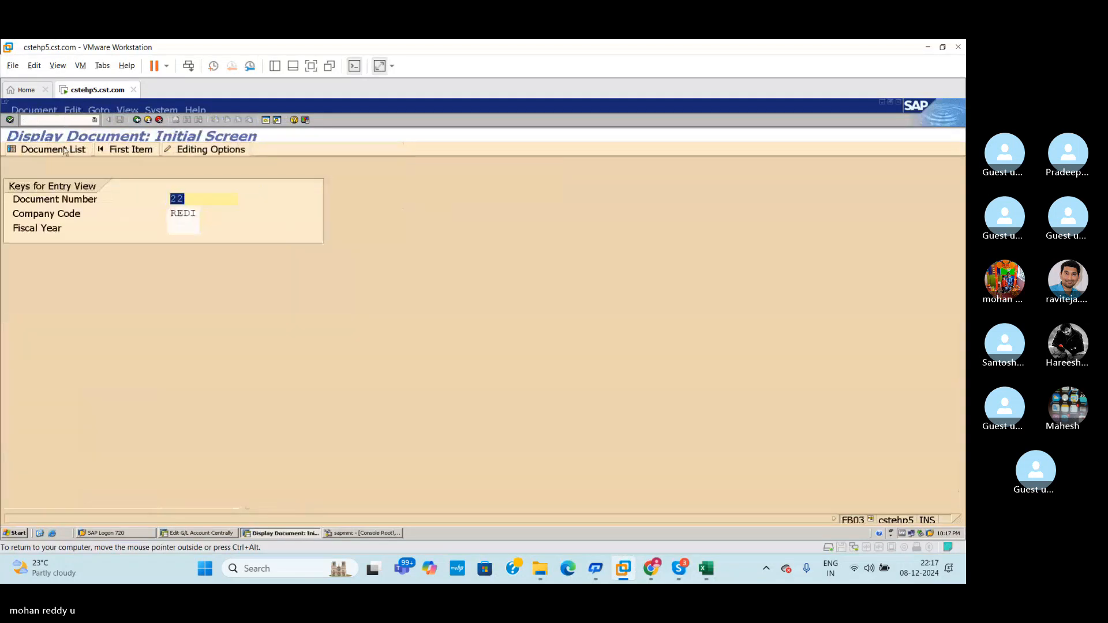
{"action": "key", "text": "Return"}
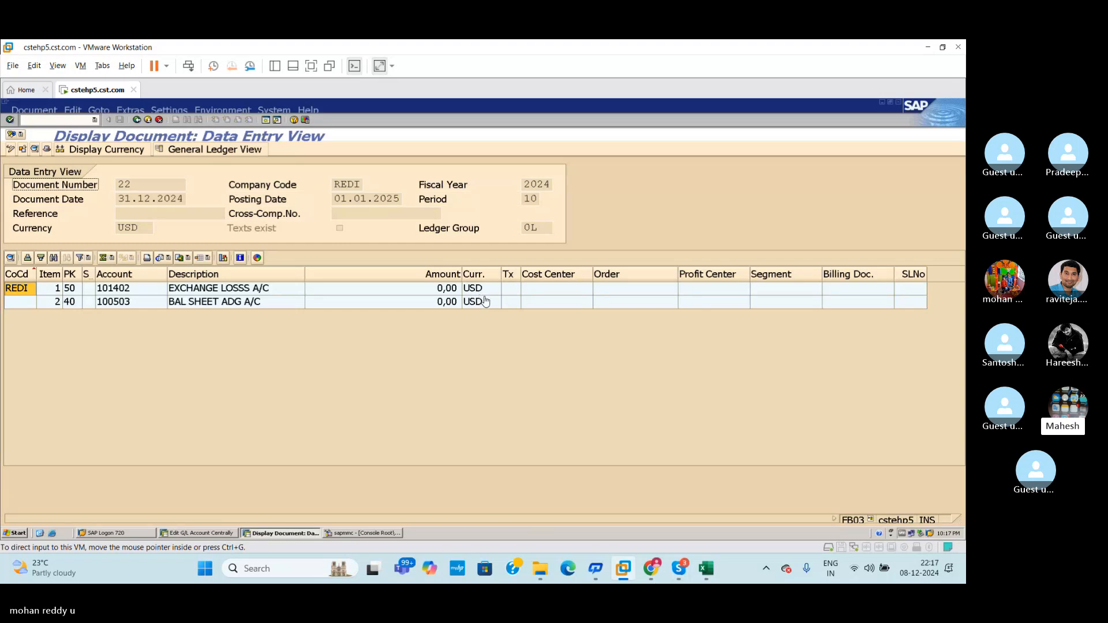
{"action": "left_click", "coordinate": [109, 150]}
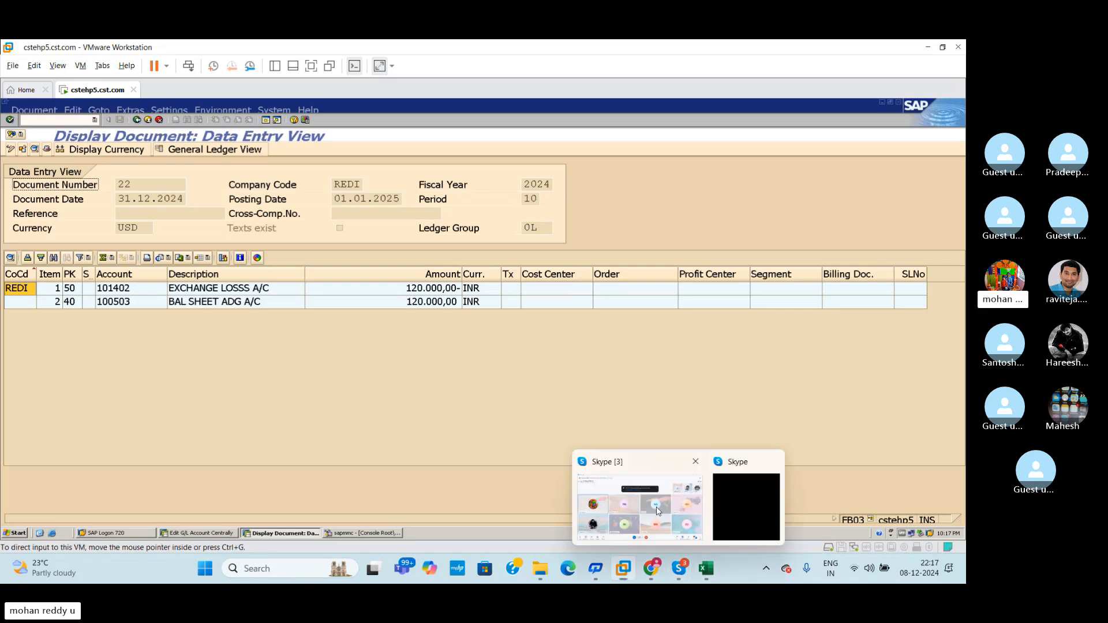
Step: Check the FC REVALUATION call window in Skype and switch back to the SAP document display
{"action": "left_click", "coordinate": [659, 511]}
{"action": "mouse_move", "coordinate": [683, 571]}
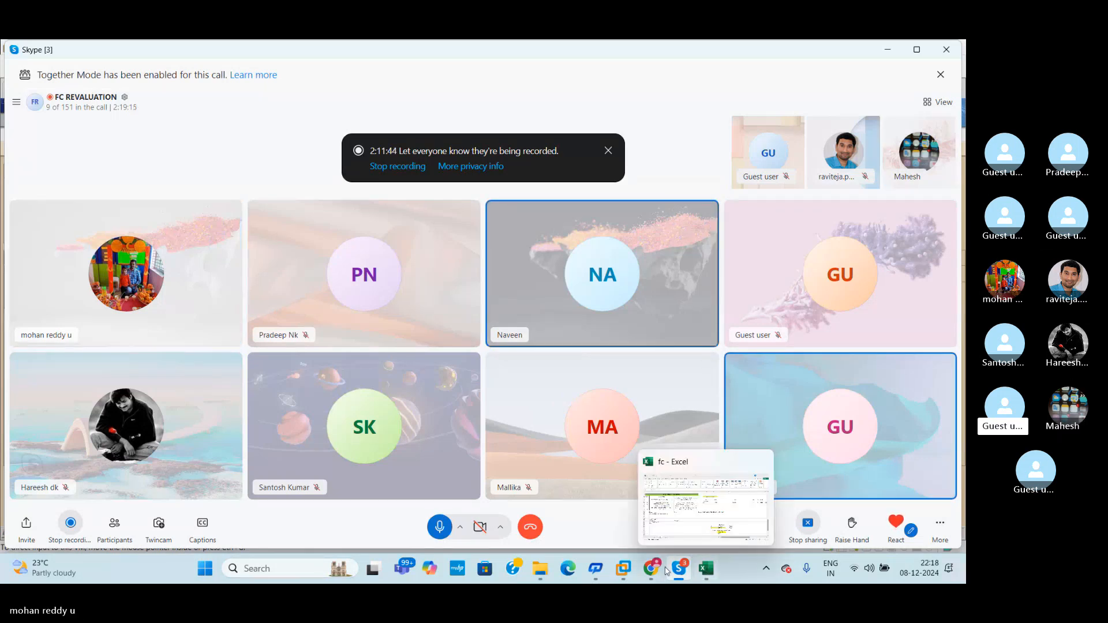
{"action": "mouse_move", "coordinate": [627, 565]}
{"action": "left_click", "coordinate": [657, 495]}
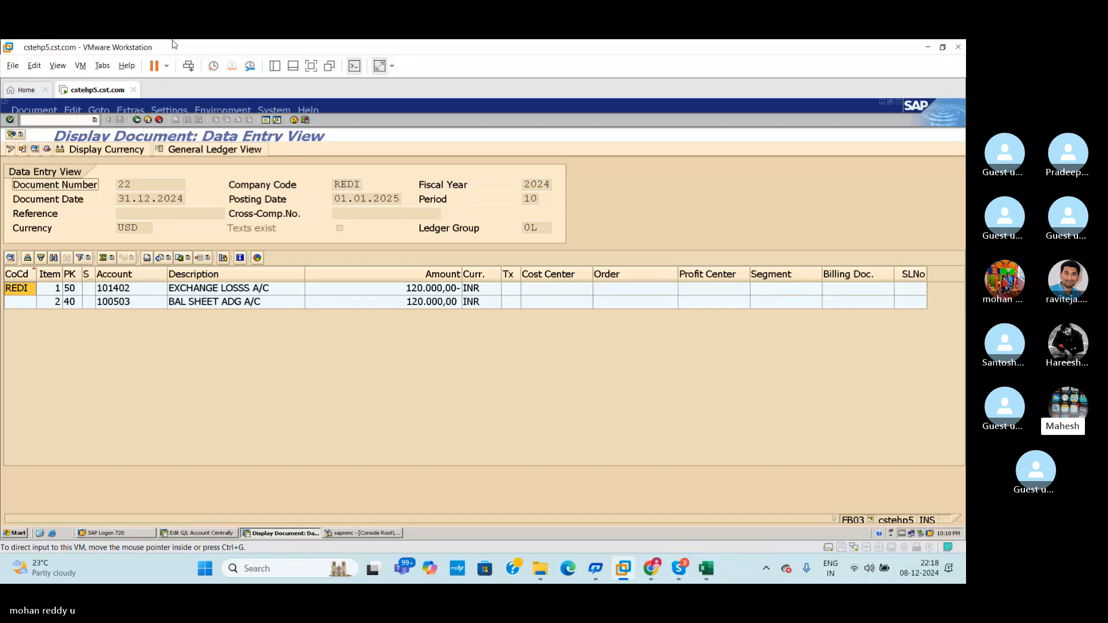
Step: Try to start transaction FAGL_FC_VAL directly from the document display without the /n prefix
{"action": "left_click", "coordinate": [76, 120]}
{"action": "type", "text": "/n"}
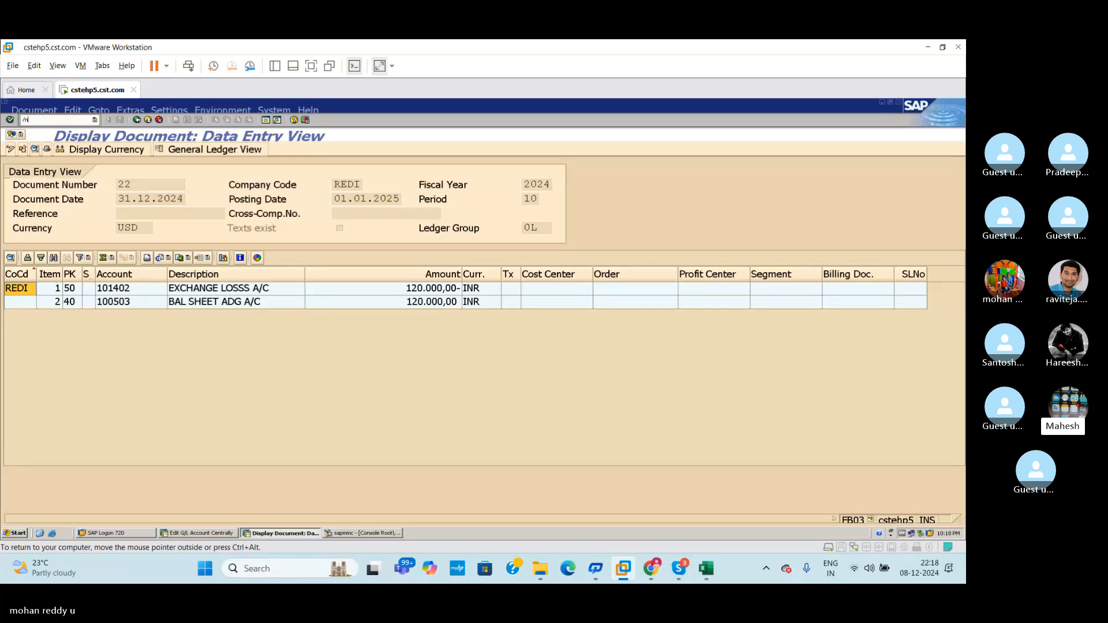
{"action": "left_click", "coordinate": [94, 119]}
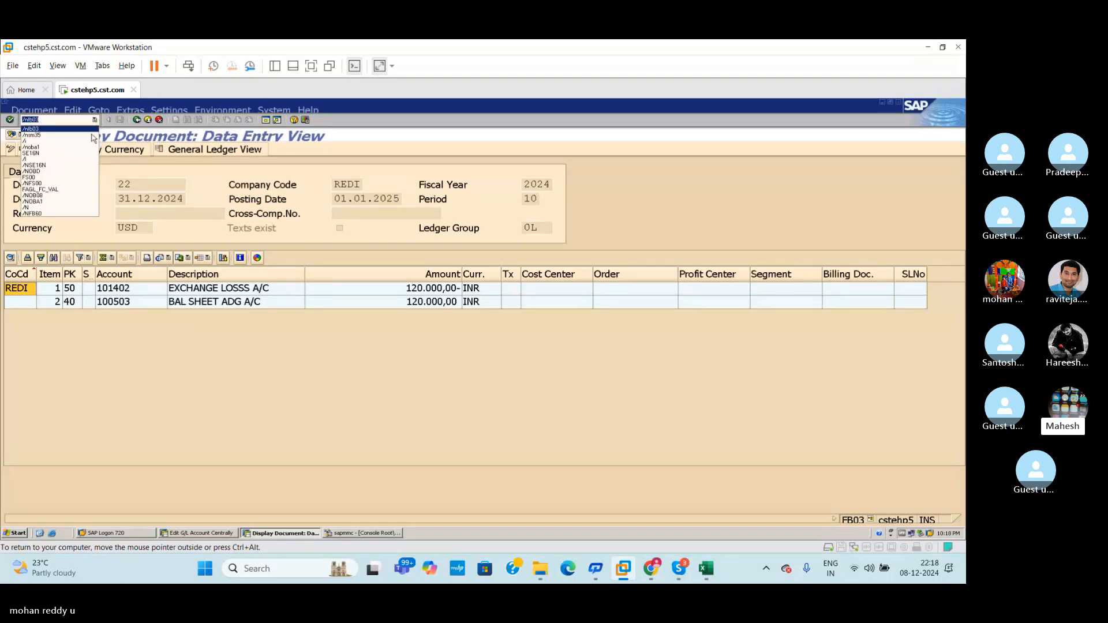
{"action": "left_click", "coordinate": [67, 191]}
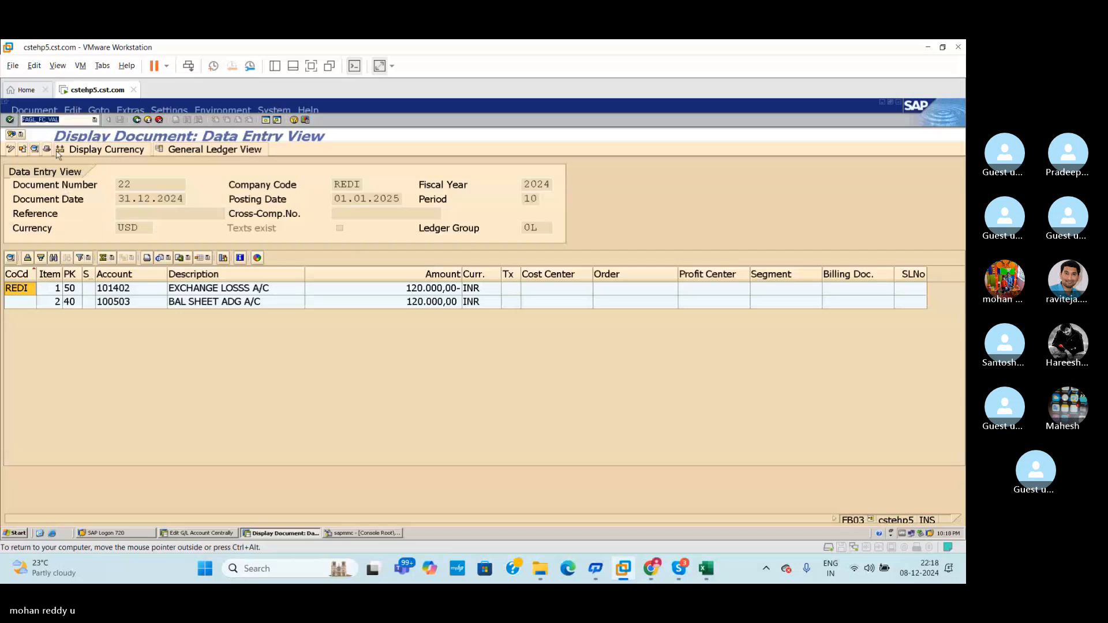
{"action": "left_click", "coordinate": [46, 118]}
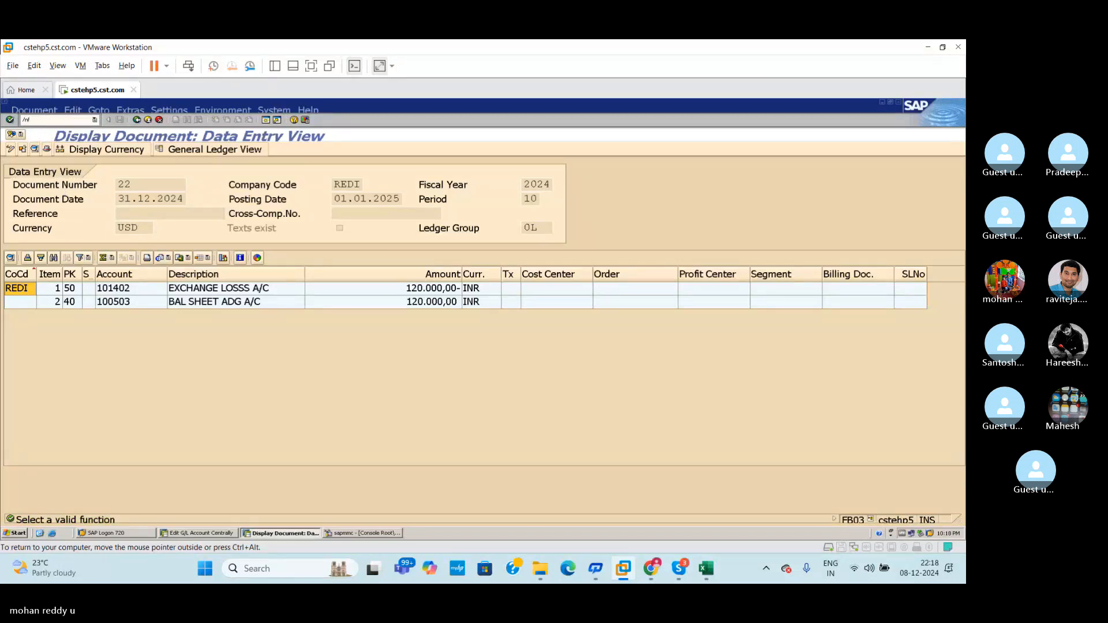
{"action": "key", "text": "BackSpace"}
{"action": "key", "text": "BackSpace"}
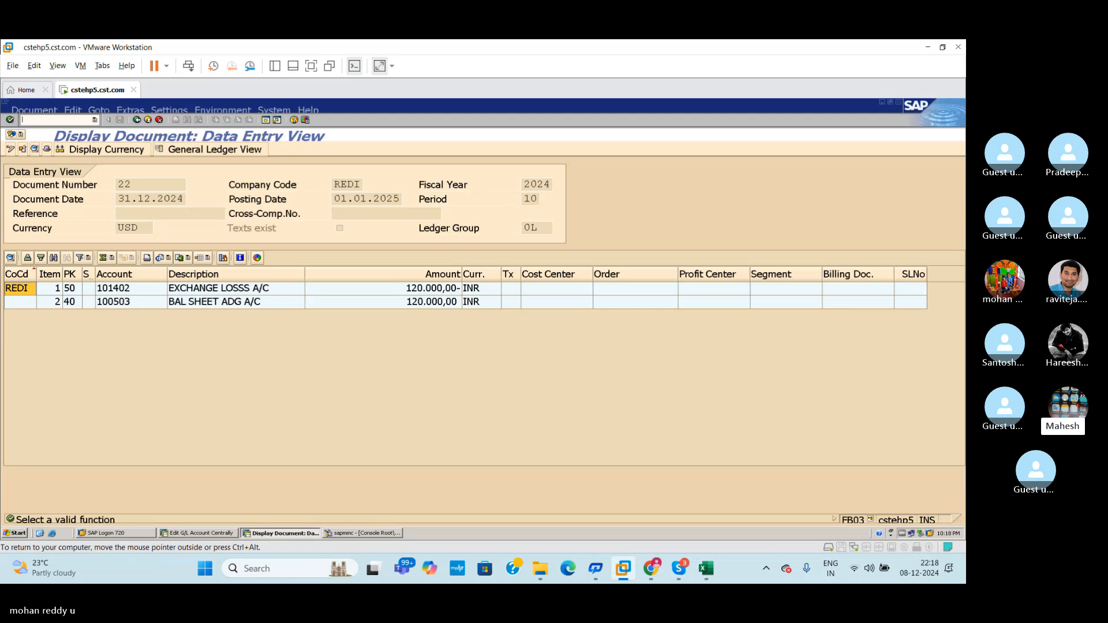
{"action": "left_click", "coordinate": [95, 120]}
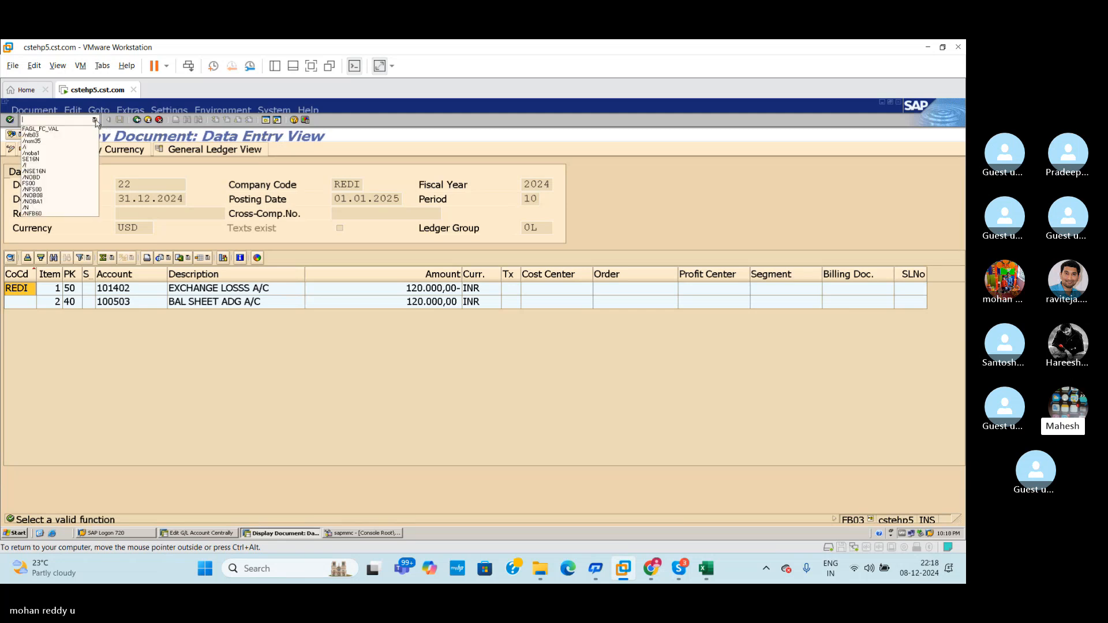
{"action": "left_click", "coordinate": [60, 130]}
{"action": "left_click", "coordinate": [10, 120]}
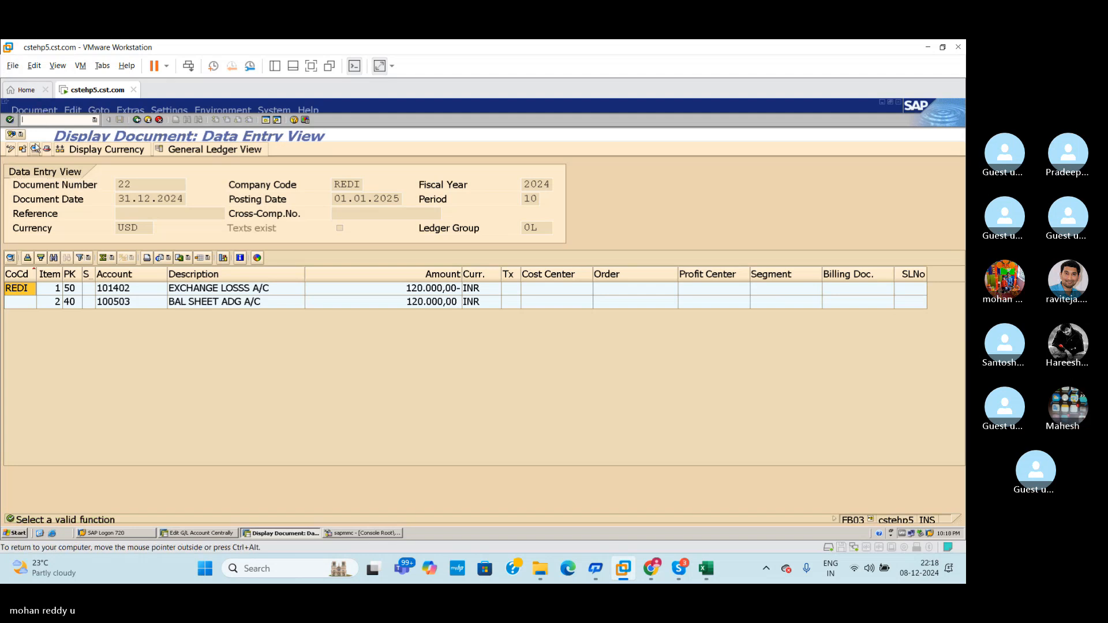
{"action": "type", "text": "/nf"}
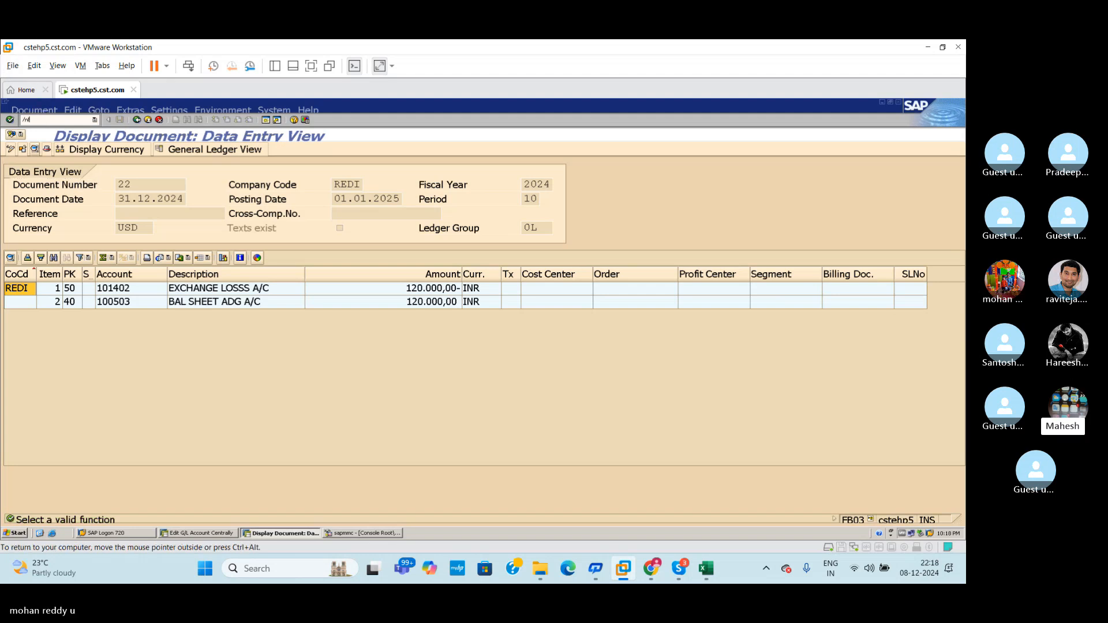
{"action": "key", "text": "BackSpace"}
{"action": "key", "text": "BackSpace"}
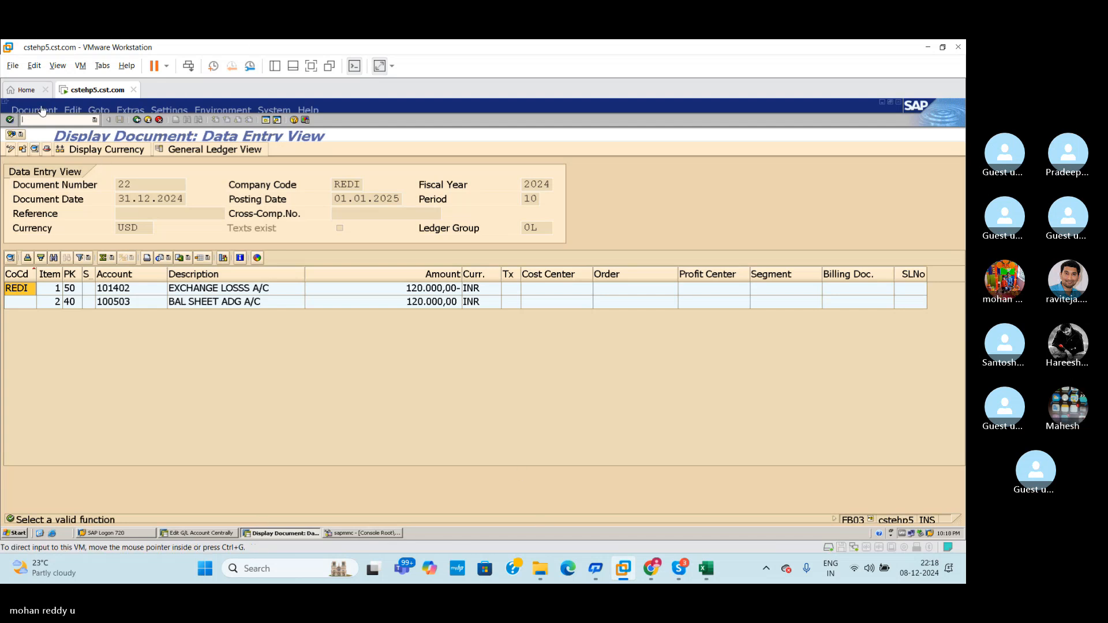
Step: Open the Foreign Currency Valuation screen with the command /nFAGL_FC_VAL
{"action": "left_click", "coordinate": [52, 121]}
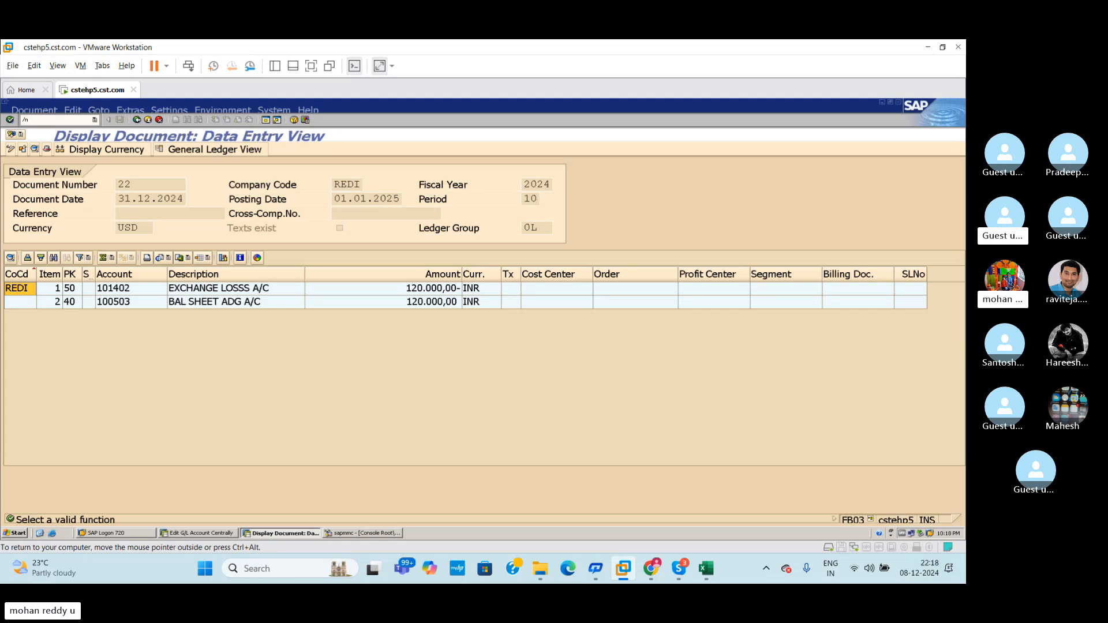
{"action": "type", "text": "/nFAG"}
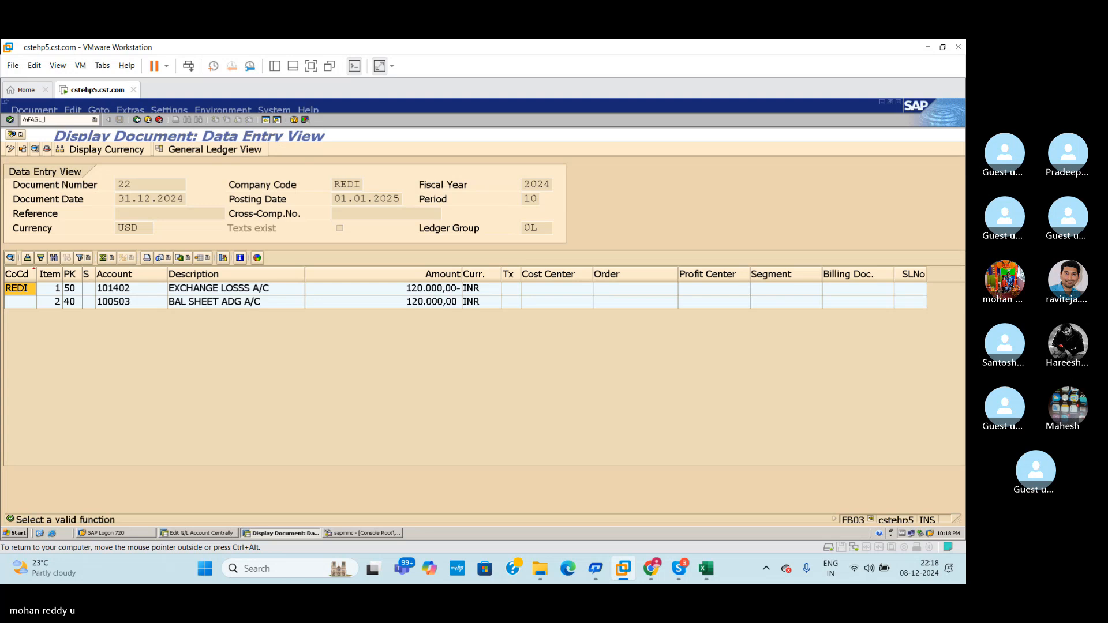
{"action": "type", "text": "L_"}
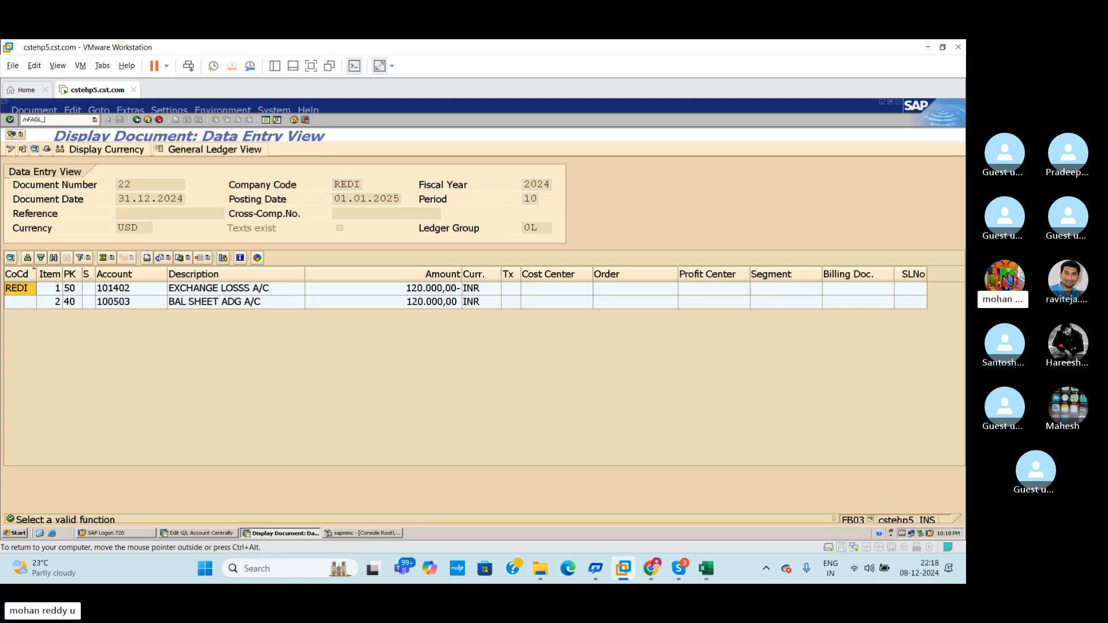
{"action": "type", "text": "C"}
{"action": "key", "text": "BackSpace"}
{"action": "key", "text": "BackSpace"}
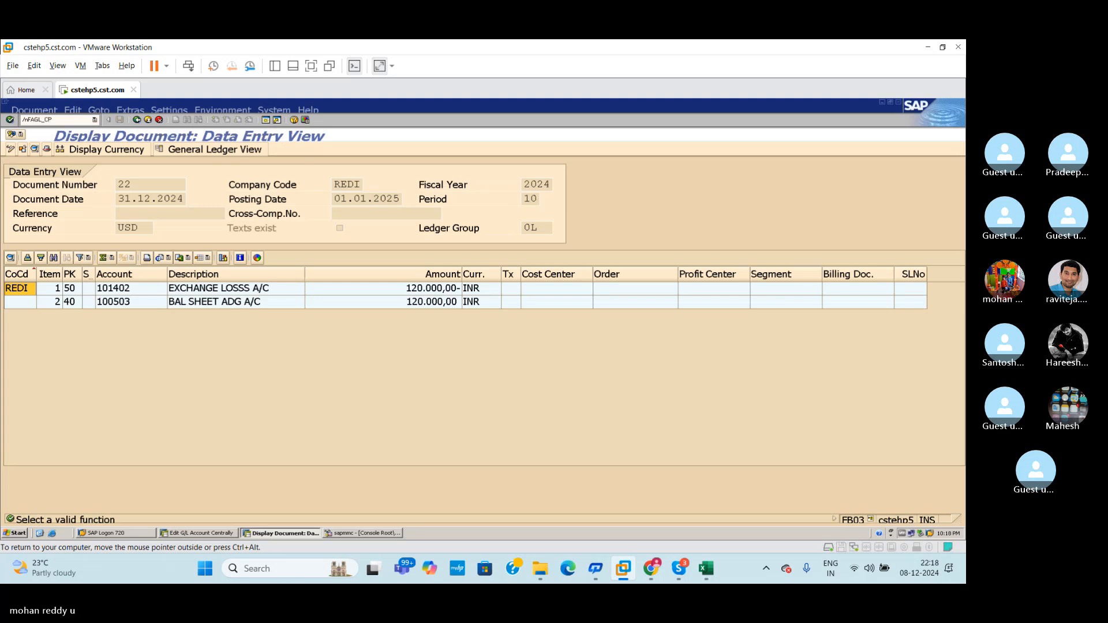
{"action": "type", "text": "F"}
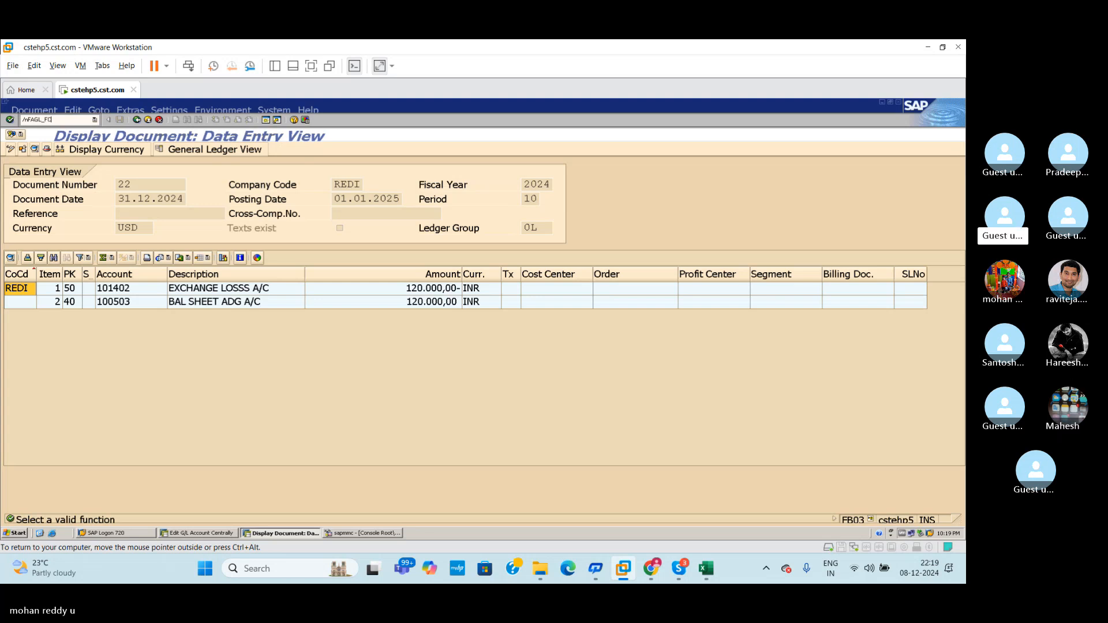
{"action": "type", "text": "C_VAL"}
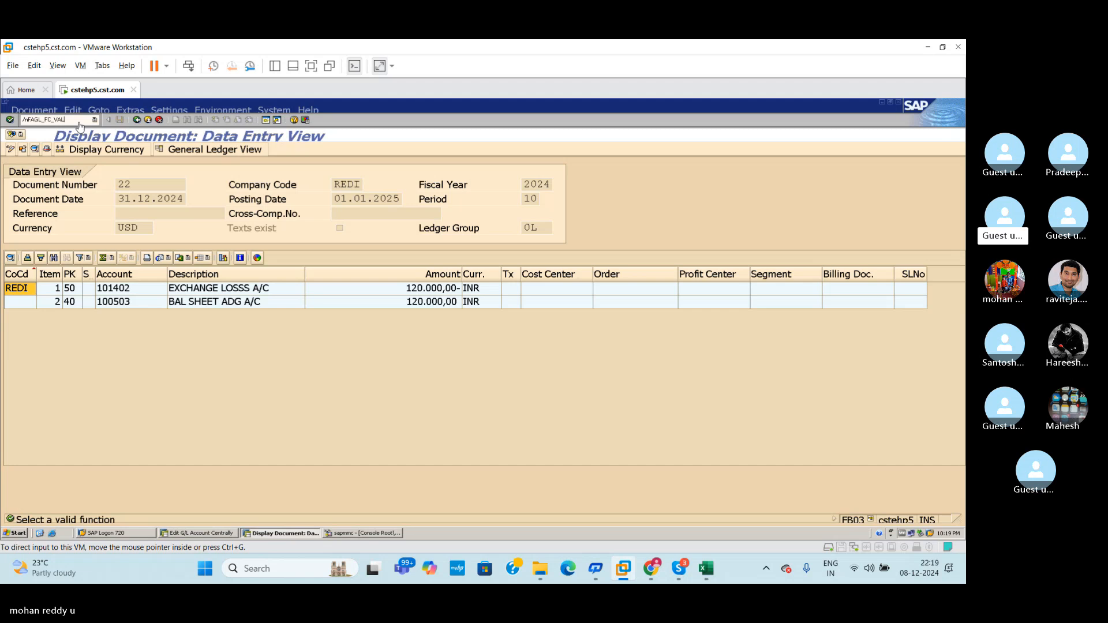
{"action": "key", "text": "Return"}
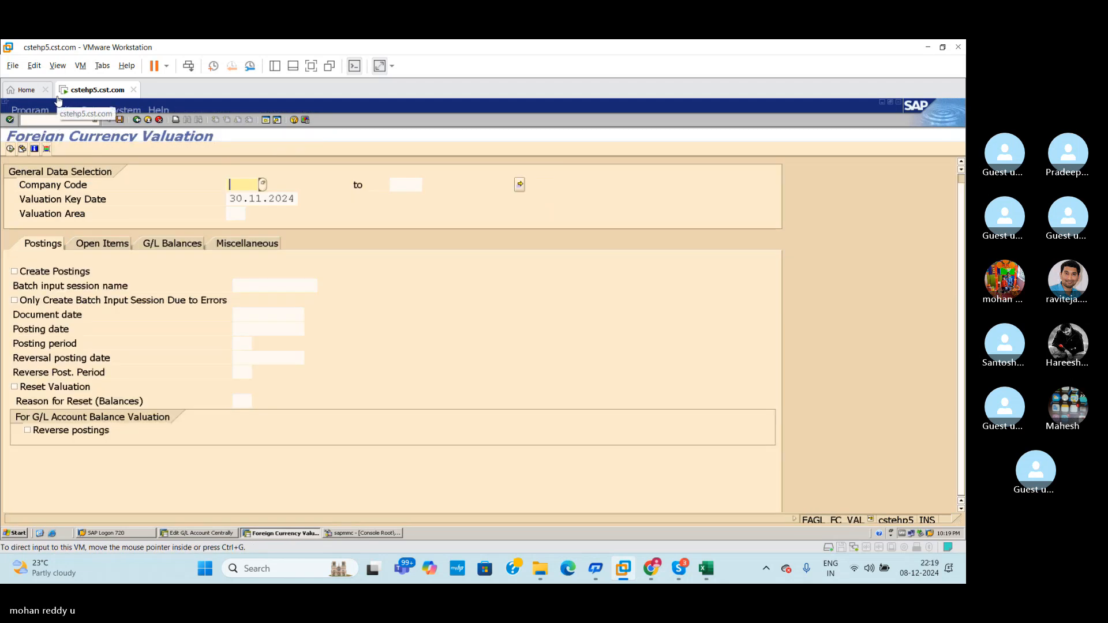
Step: Check the reversal posting date field, then enable and disable Reverse postings for the G/L account balance valuation
{"action": "left_click", "coordinate": [245, 359]}
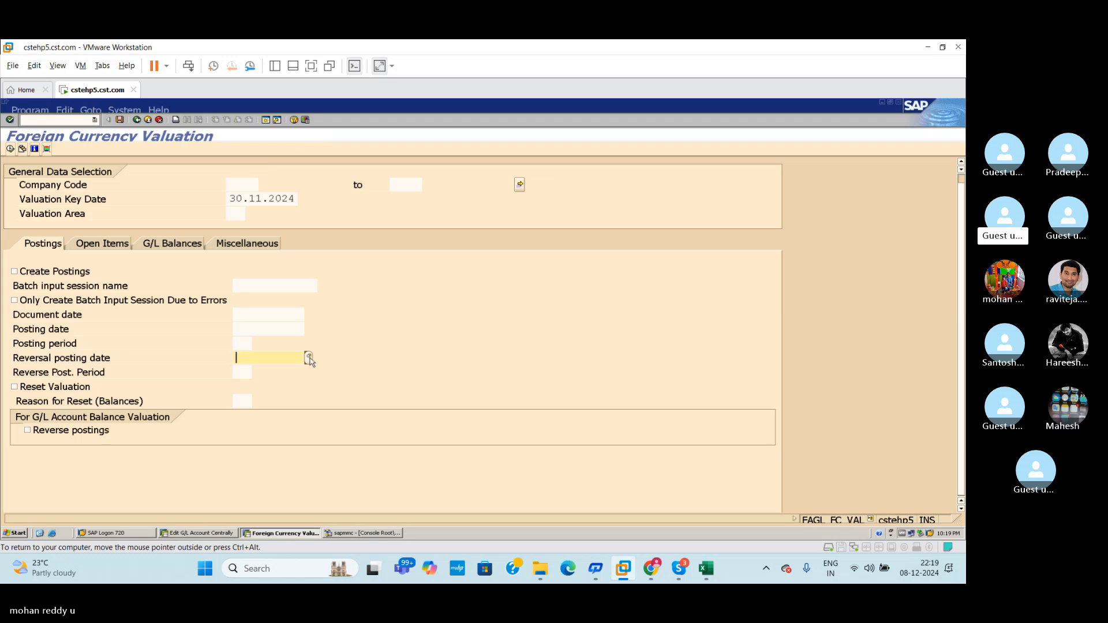
{"action": "left_click", "coordinate": [32, 434]}
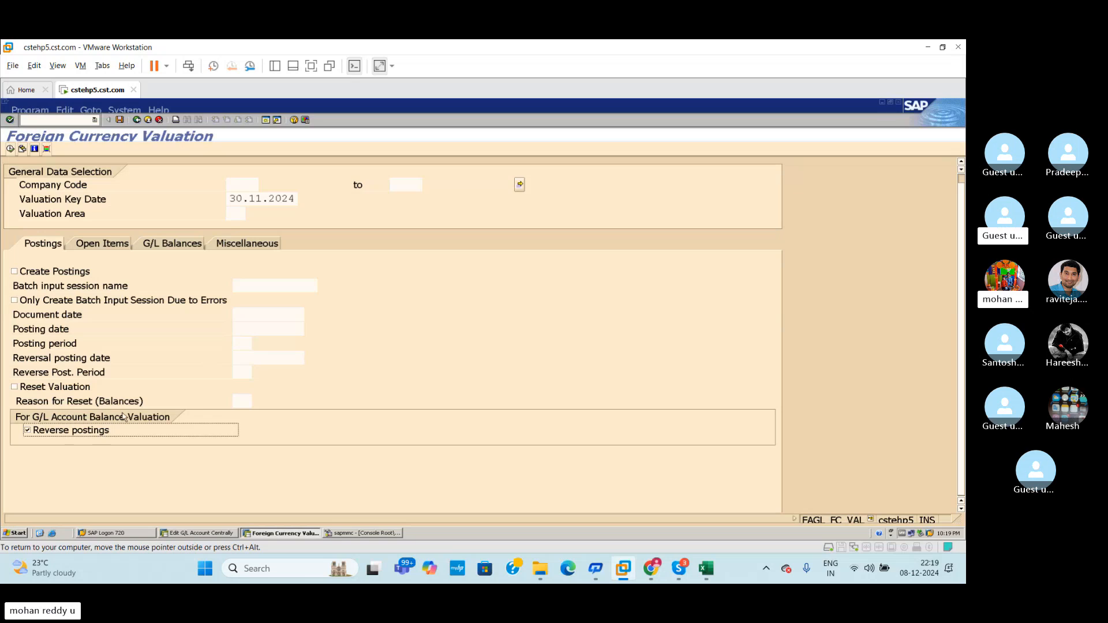
{"action": "left_click", "coordinate": [29, 431]}
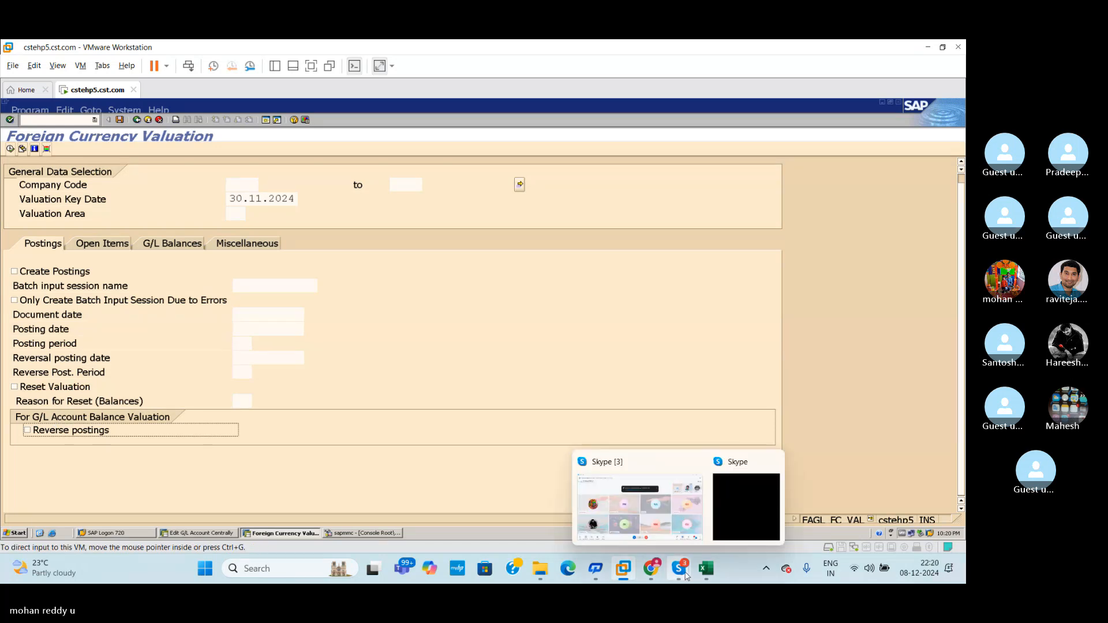
Step: Switch to the Excel workbook fc and review the vendor payment exchange loss formula in cell K6 of Sheet2
{"action": "left_click", "coordinate": [643, 492]}
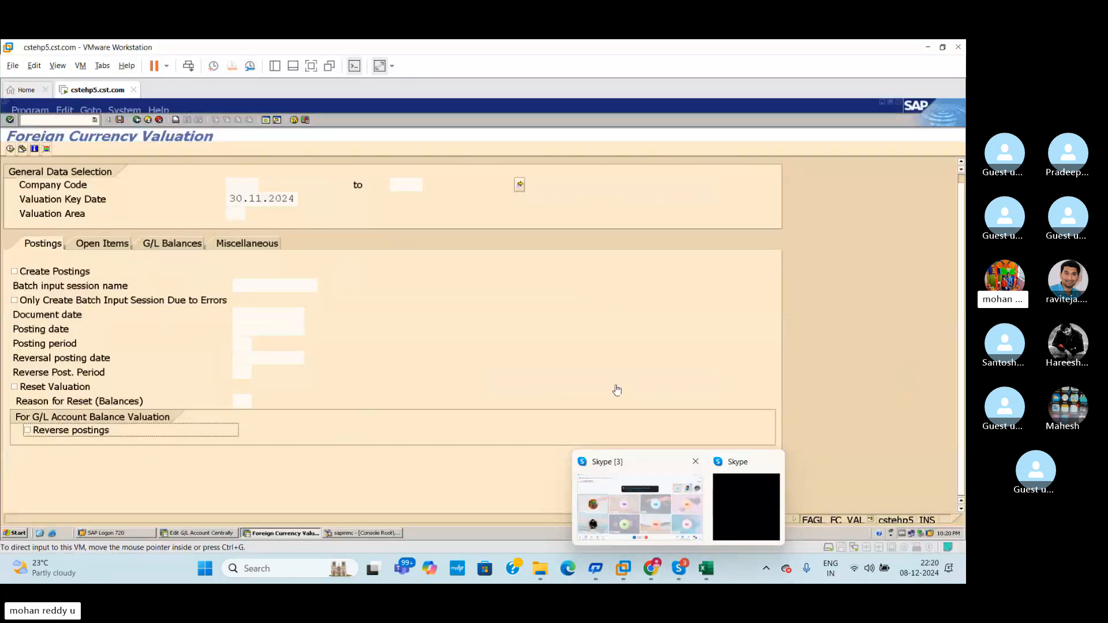
{"action": "left_click", "coordinate": [705, 568]}
{"action": "left_click_drag", "start_coordinate": [960, 452], "coordinate": [935, 253]}
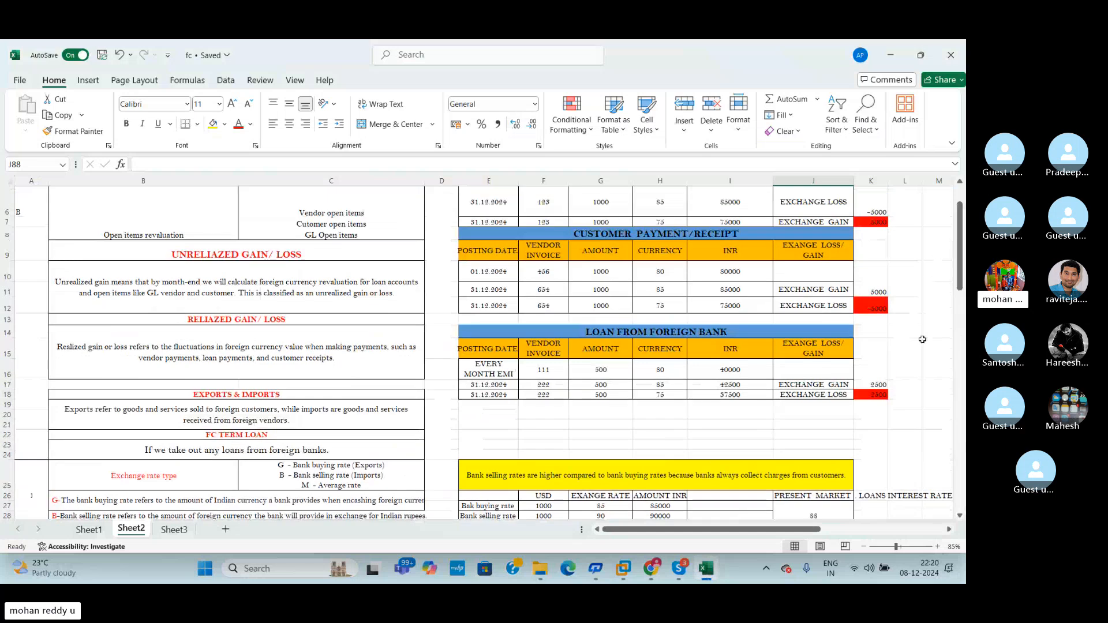
{"action": "scroll", "coordinate": [903, 310], "scroll_direction": "up", "scroll_amount": 2}
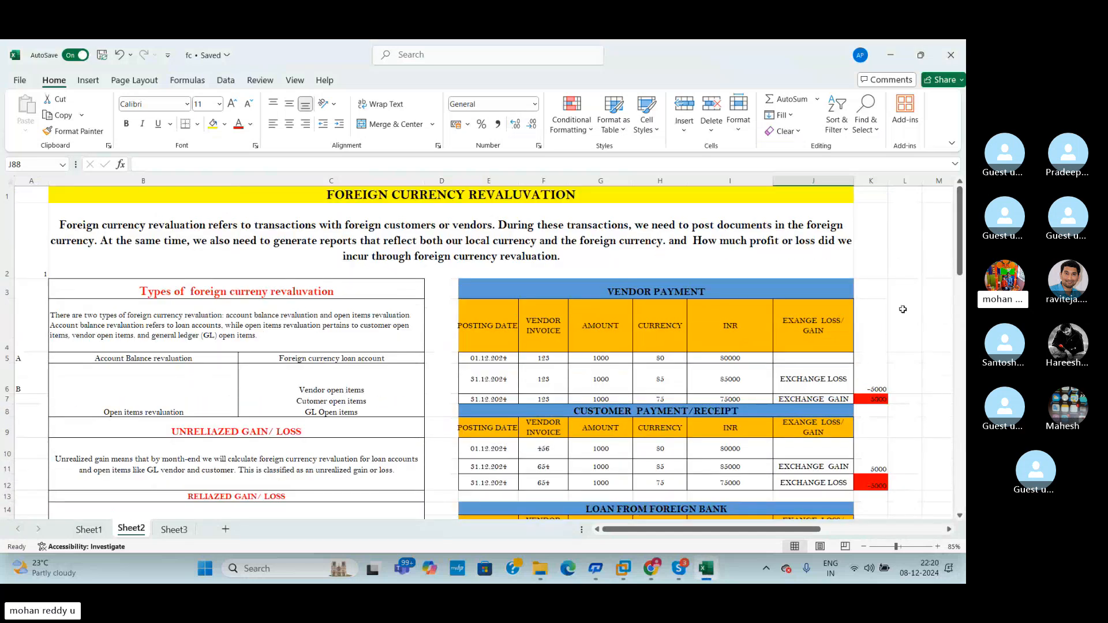
{"action": "left_click", "coordinate": [872, 372]}
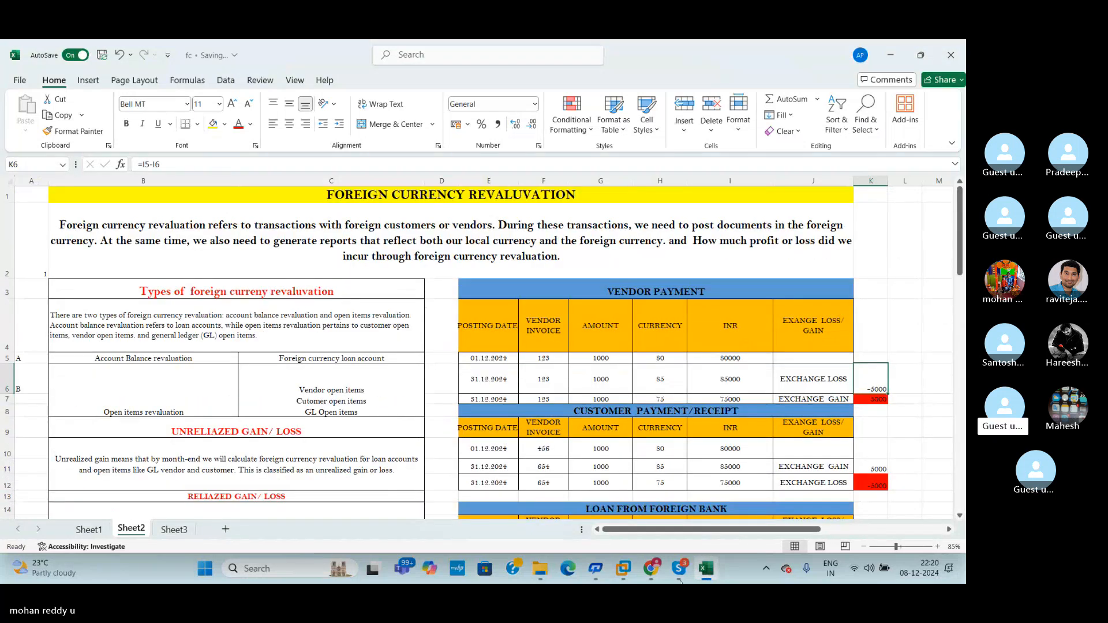
Step: Bring the FC REVALUATION call window in Skype to the front to check the participants
{"action": "left_click", "coordinate": [652, 570]}
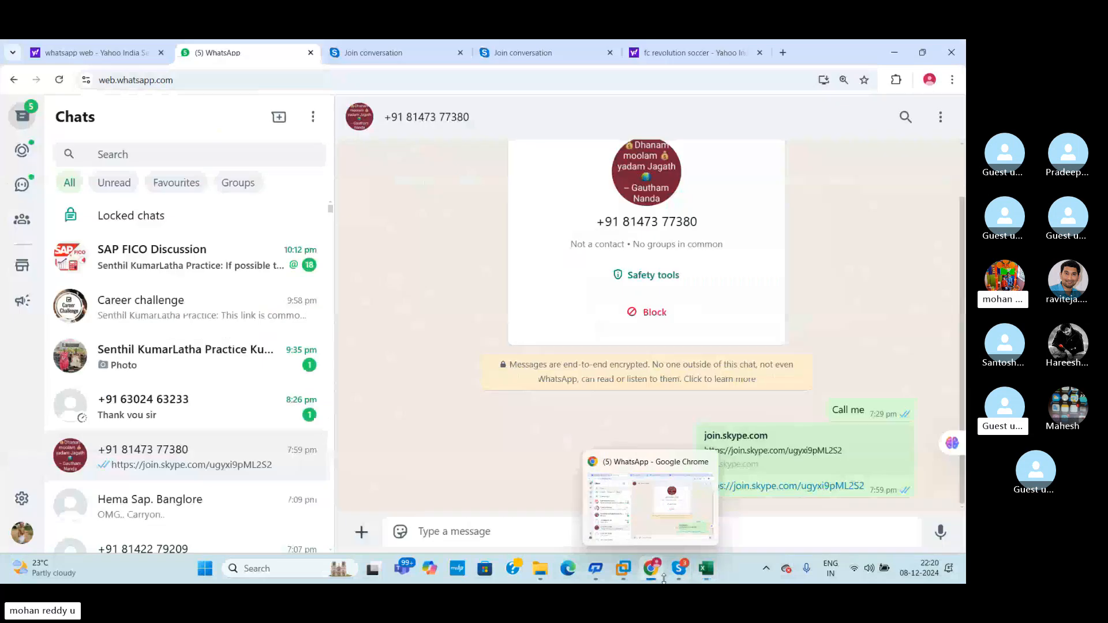
{"action": "mouse_move", "coordinate": [682, 570]}
{"action": "left_click", "coordinate": [681, 498]}
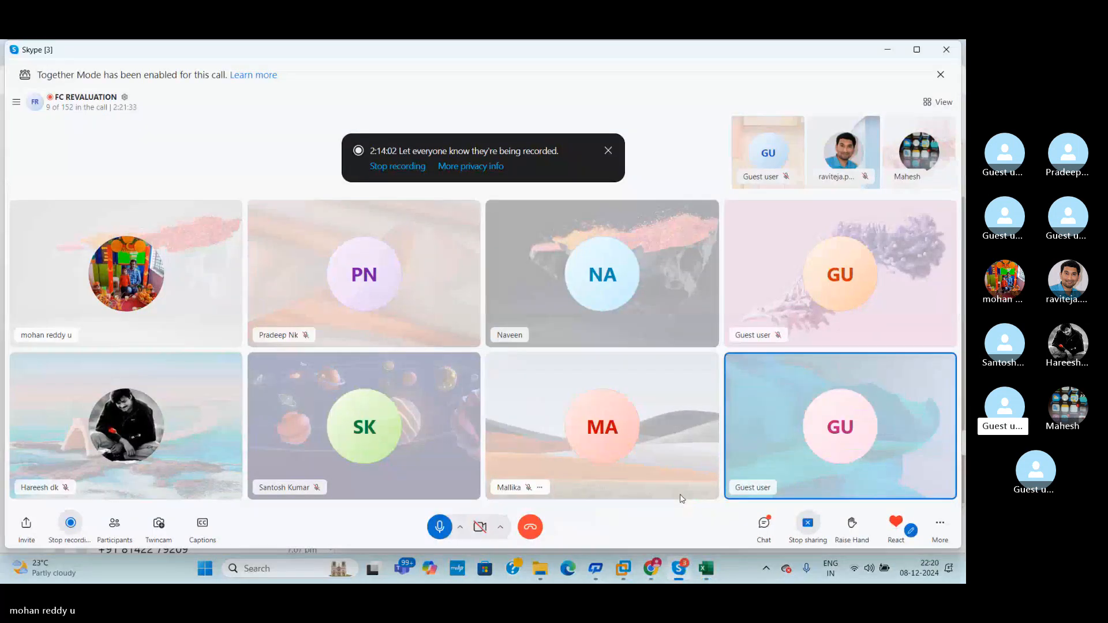